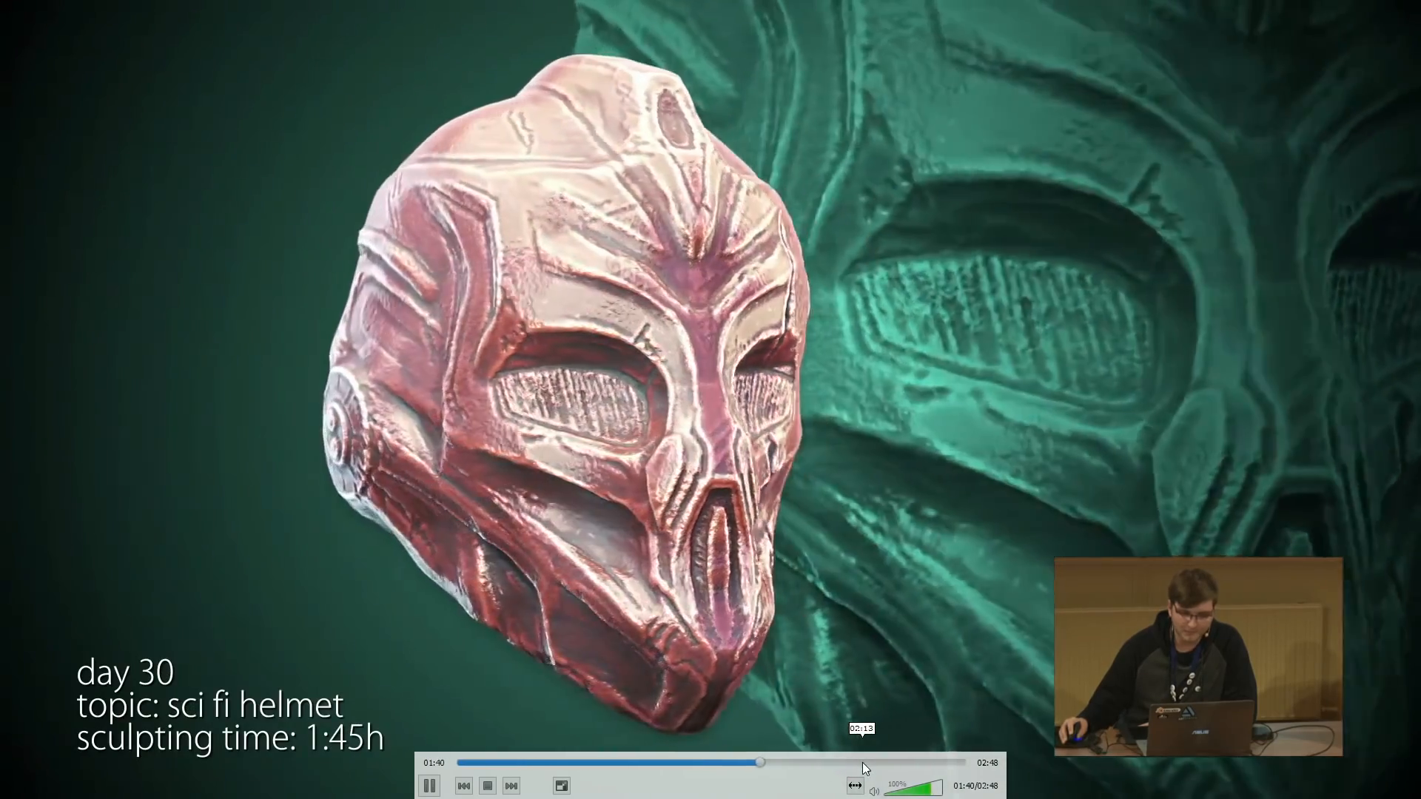
Skim the 2015 sculpting video at 02:13 and about 01:52, leave full screen and close the player.
{"action": "left_click", "coordinate": [863, 763]}
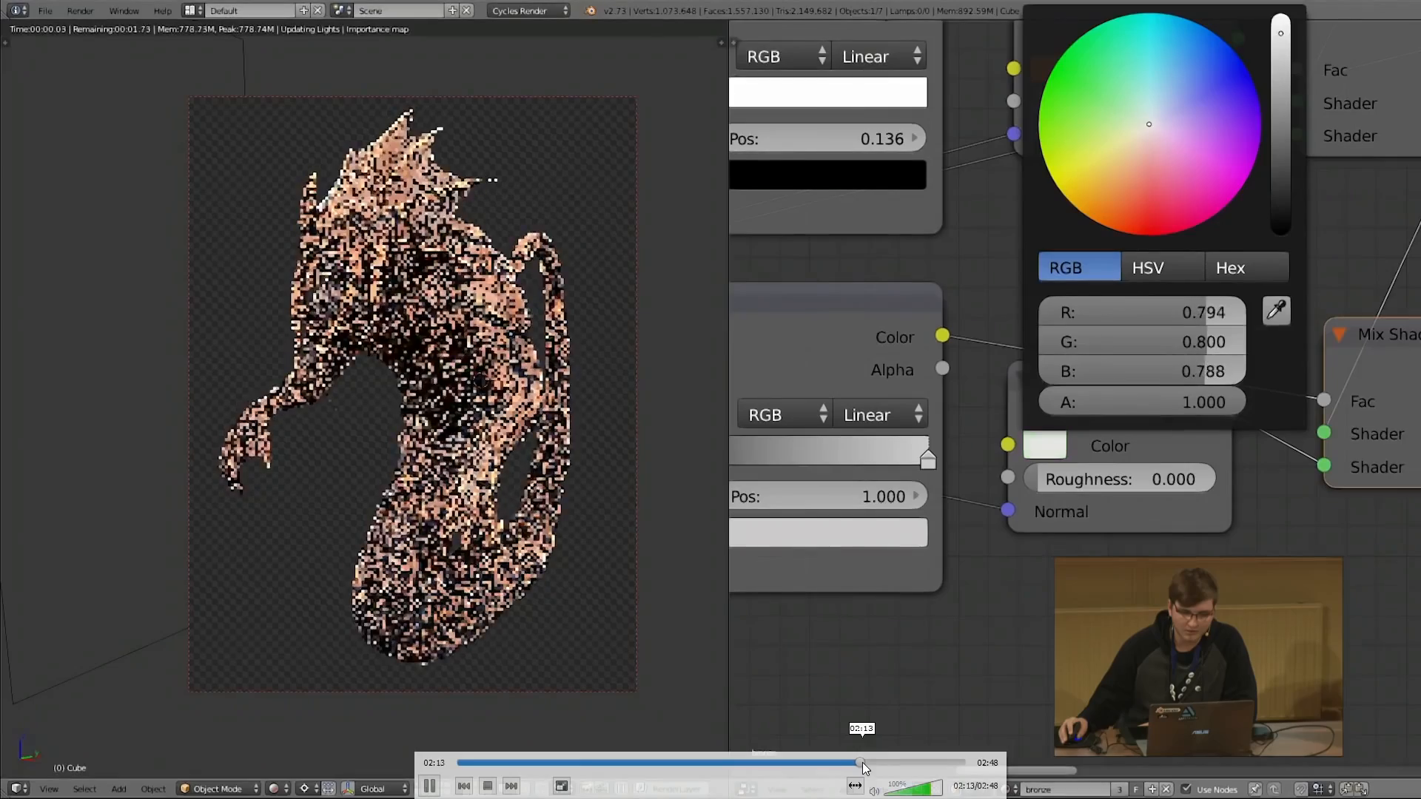
{"action": "left_click", "coordinate": [799, 763]}
{"action": "double_click", "coordinate": [867, 486]}
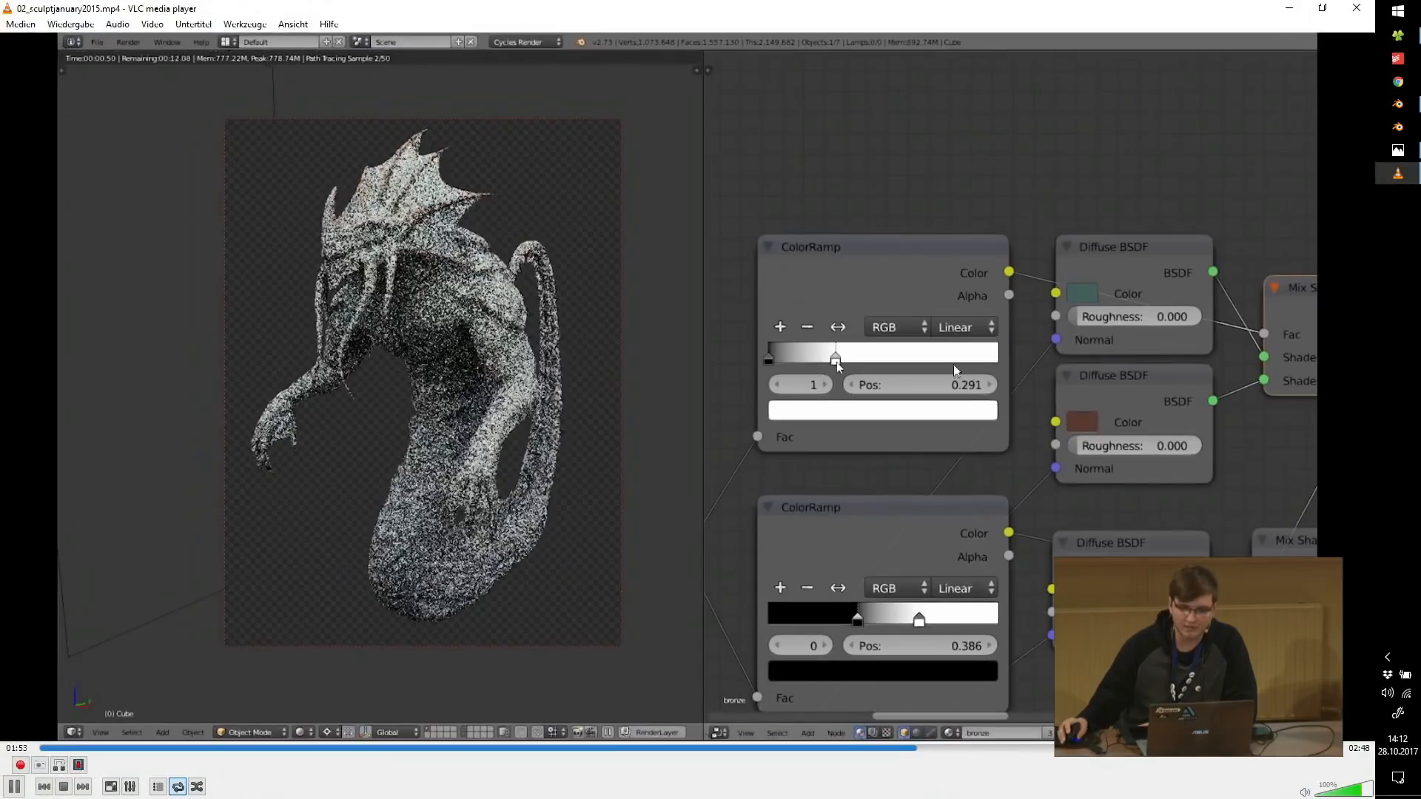
{"action": "left_click", "coordinate": [1356, 7]}
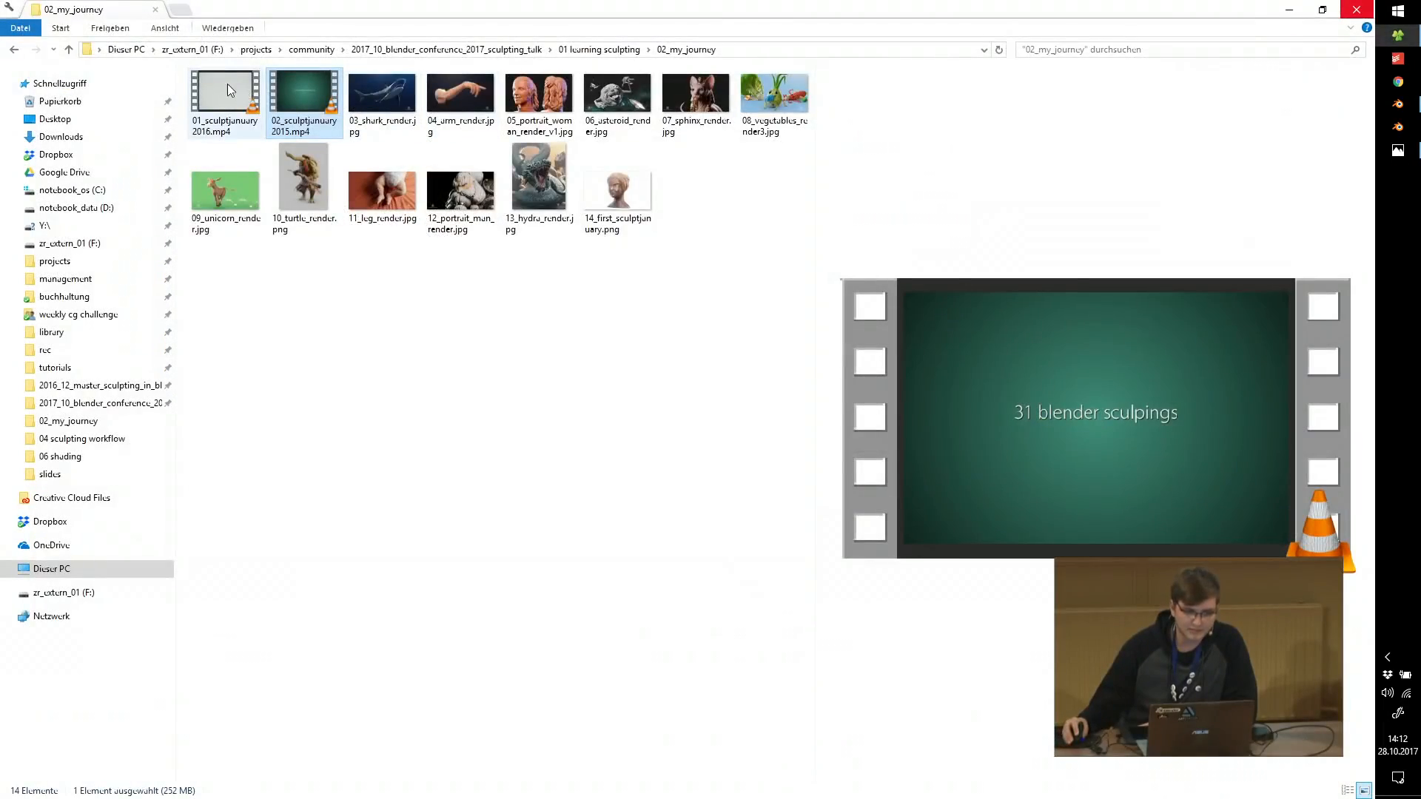
Play 01_sculptjanuary 2016.mp4 full screen, skipping ahead to 00:43, about 01:10 and 01:41, and close the player.
{"action": "double_click", "coordinate": [222, 85]}
{"action": "double_click", "coordinate": [1019, 219]}
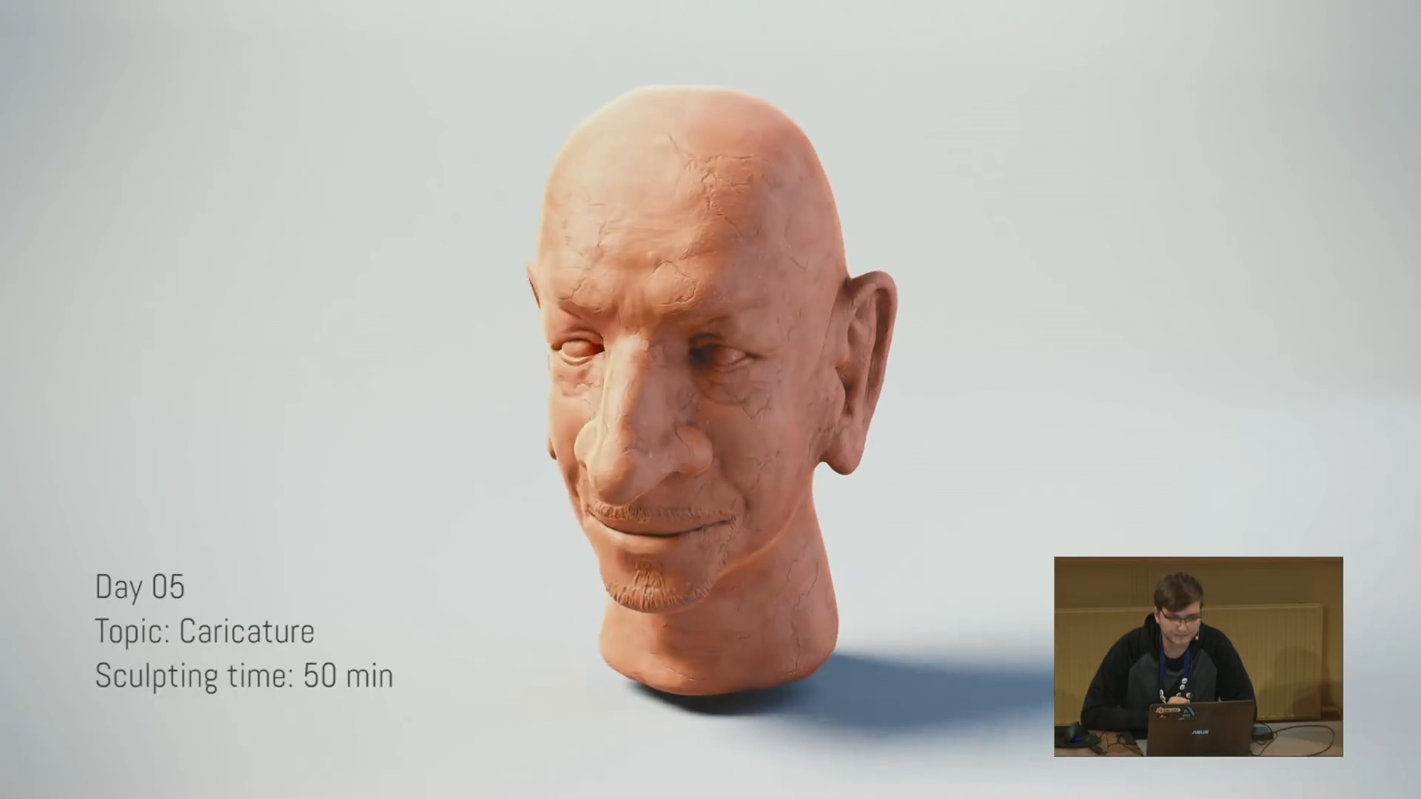
{"action": "mouse_move", "coordinate": [1024, 215]}
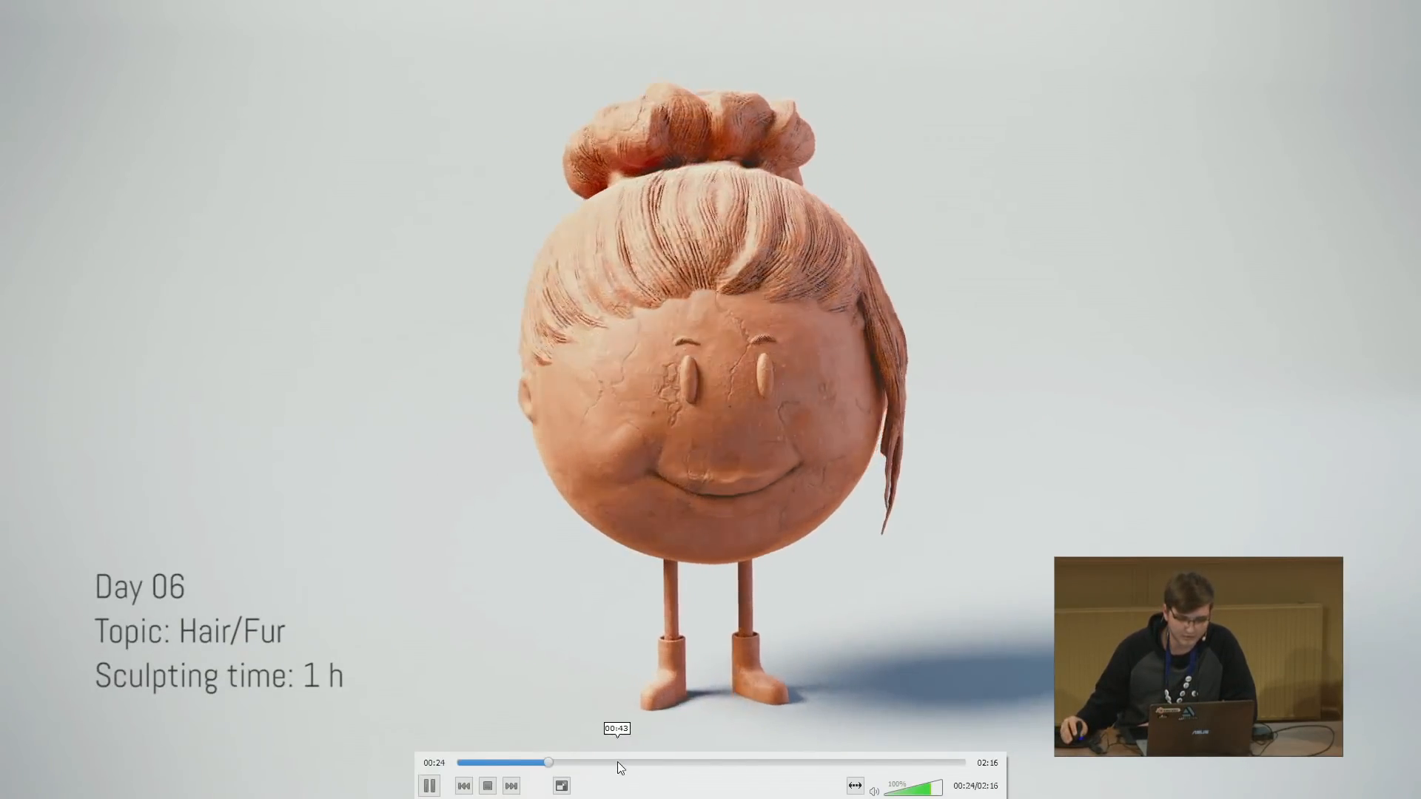
{"action": "left_click", "coordinate": [620, 763]}
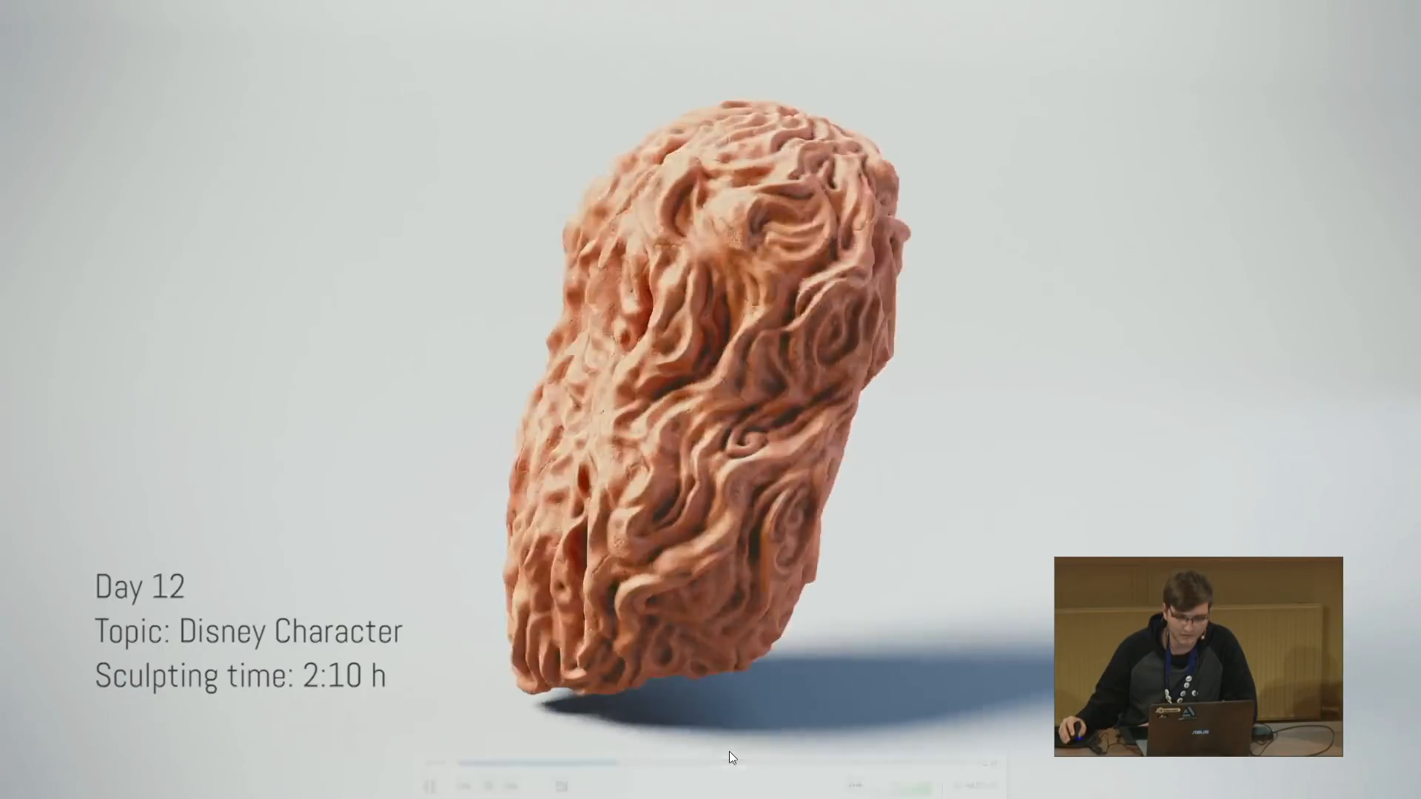
{"action": "left_click", "coordinate": [715, 762]}
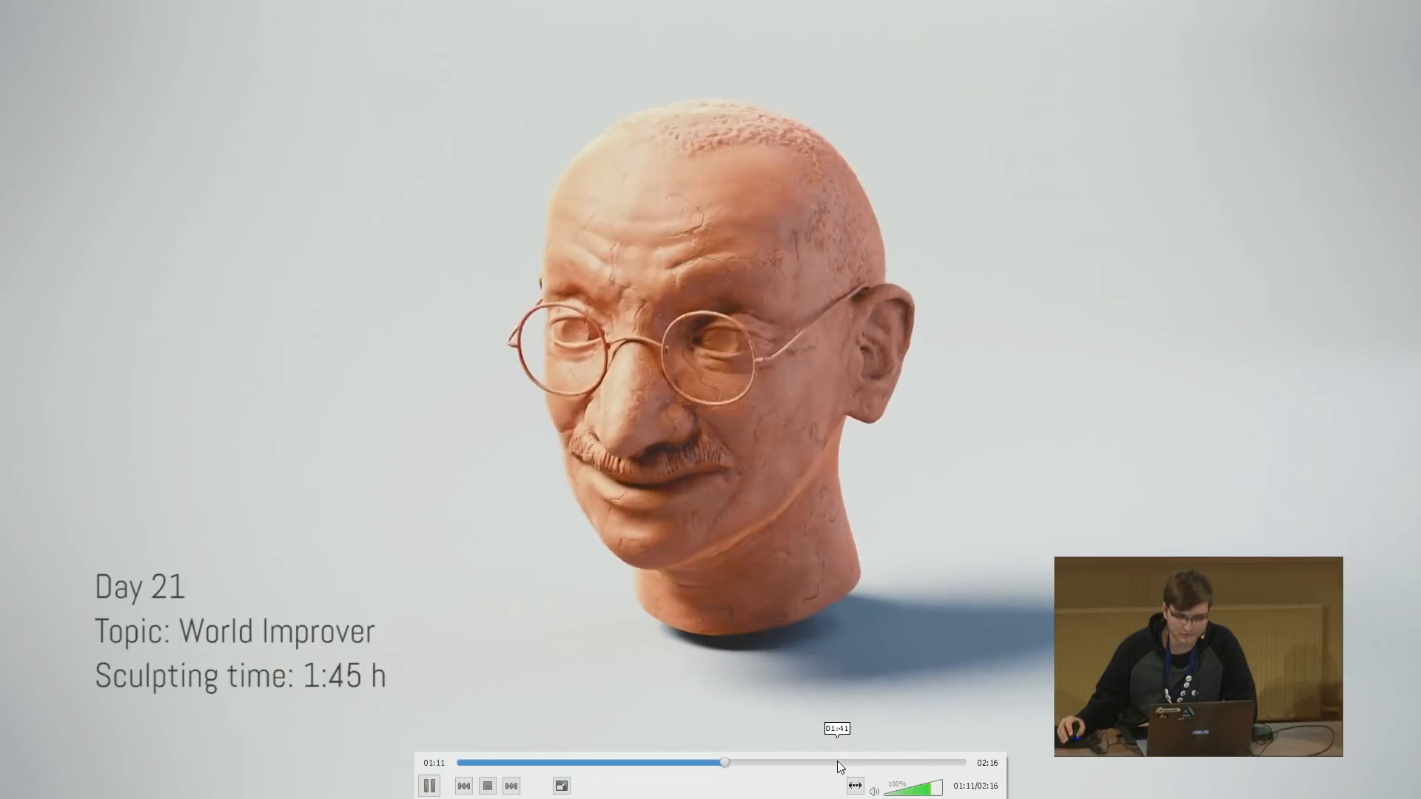
{"action": "left_click", "coordinate": [834, 762]}
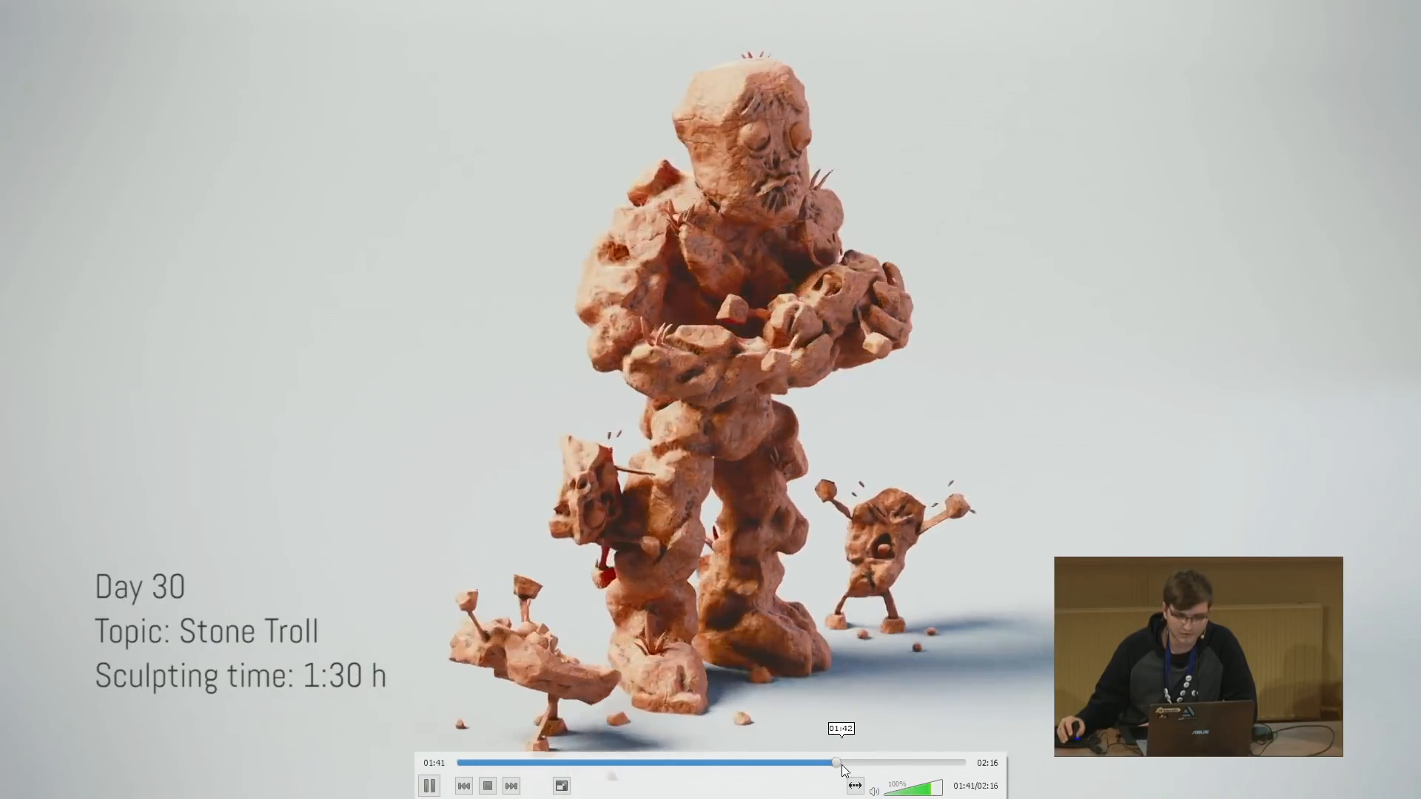
{"action": "double_click", "coordinate": [1051, 269]}
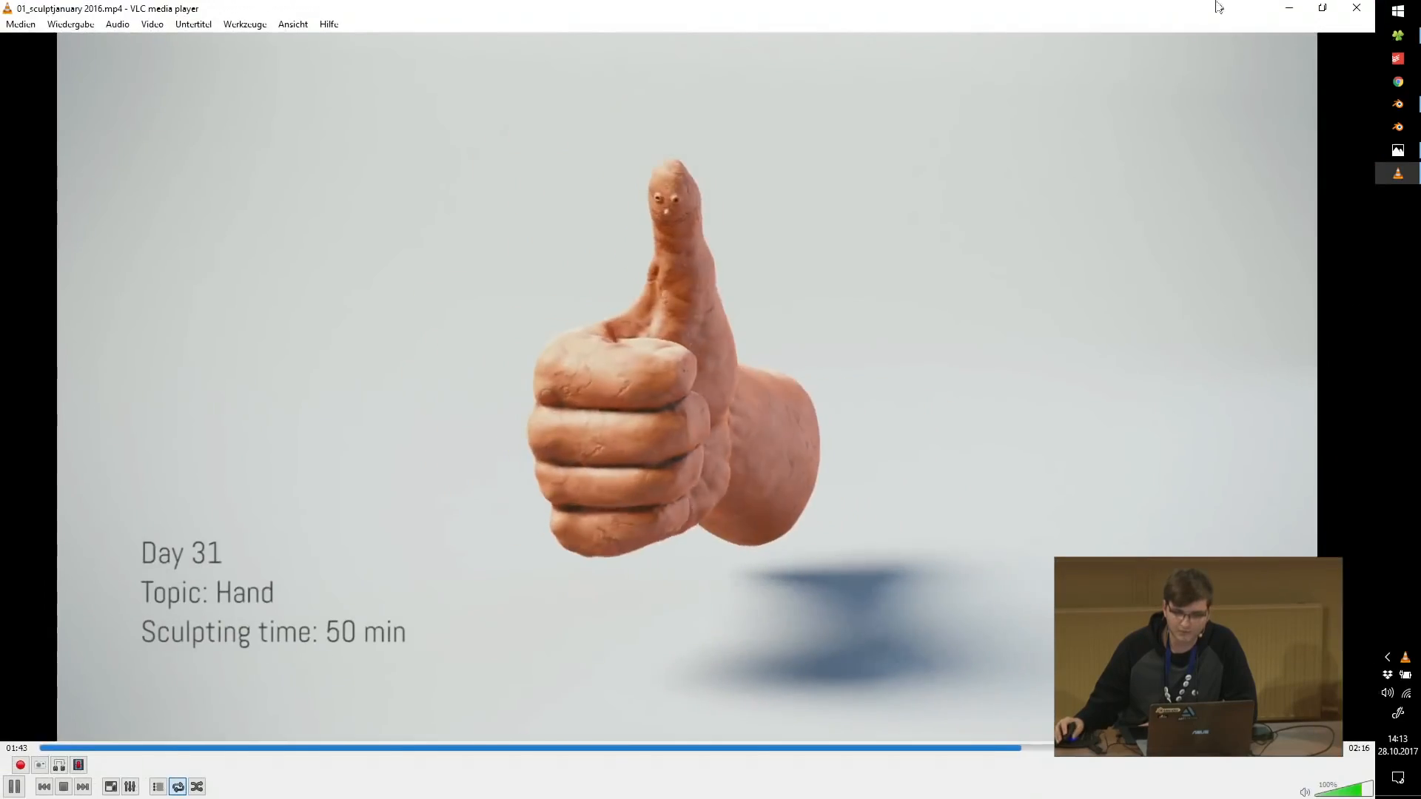
{"action": "left_click", "coordinate": [1356, 8]}
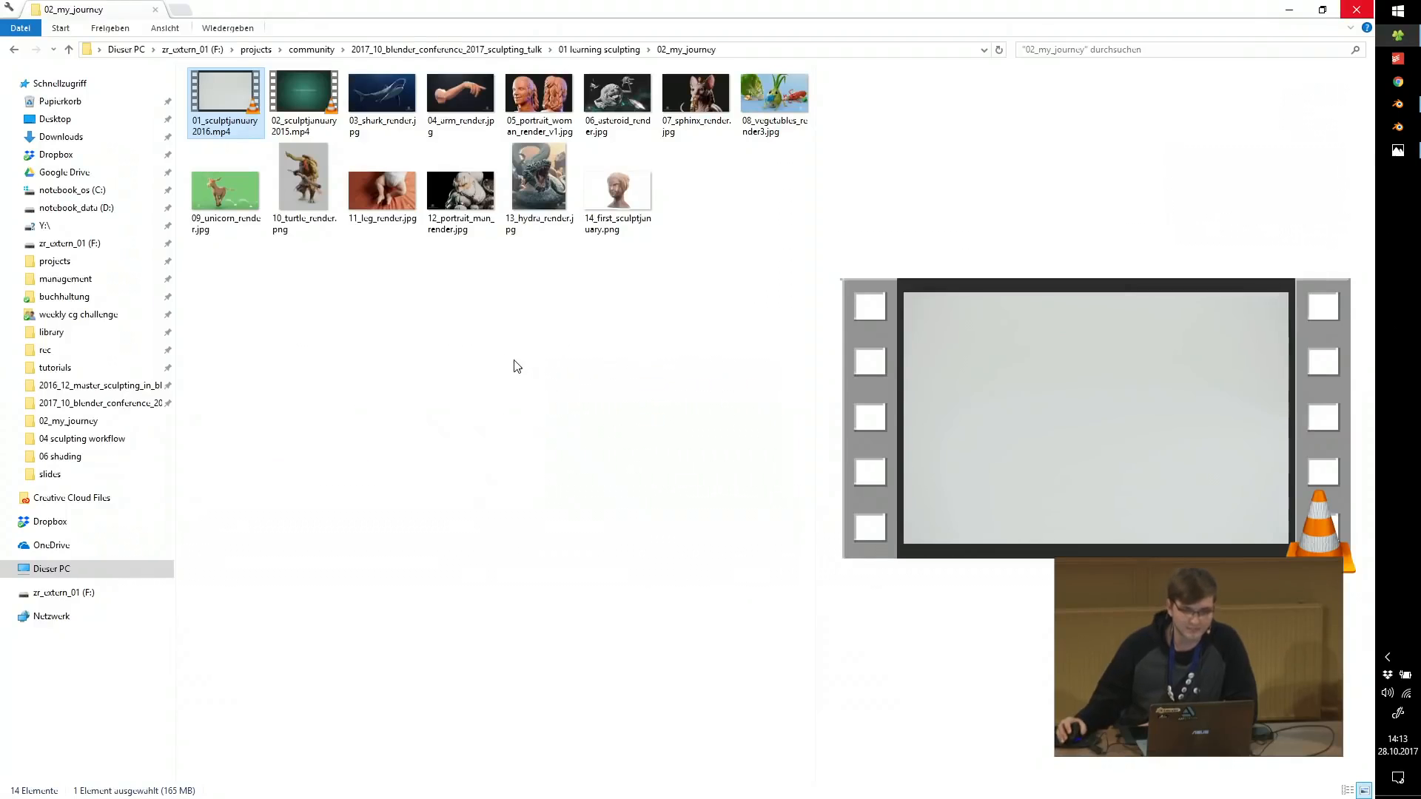
View the render images one after another from 03_shark_render.jpg to 14_first_sculptjanuary.png, and close the image viewer.
{"action": "double_click", "coordinate": [357, 92]}
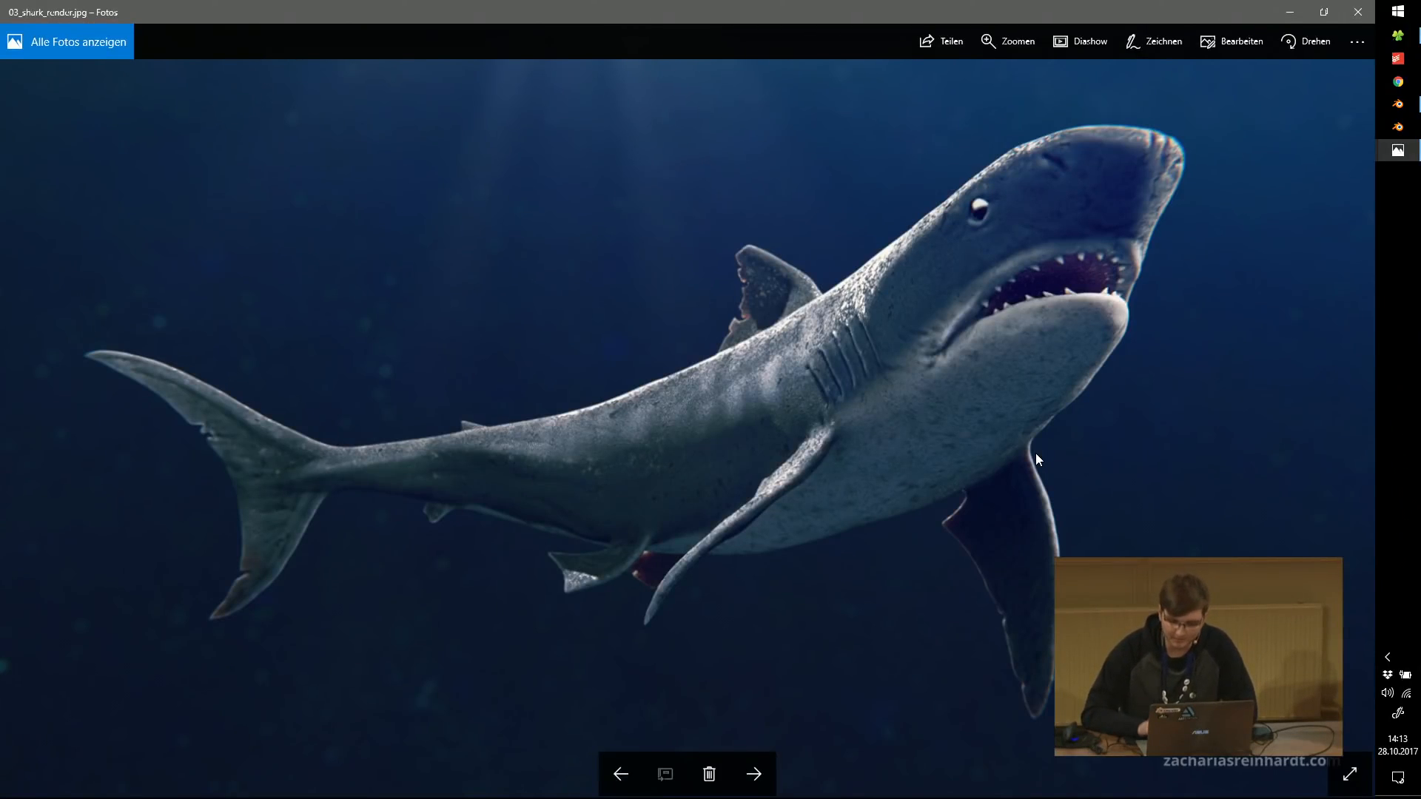
{"action": "key", "text": "Right"}
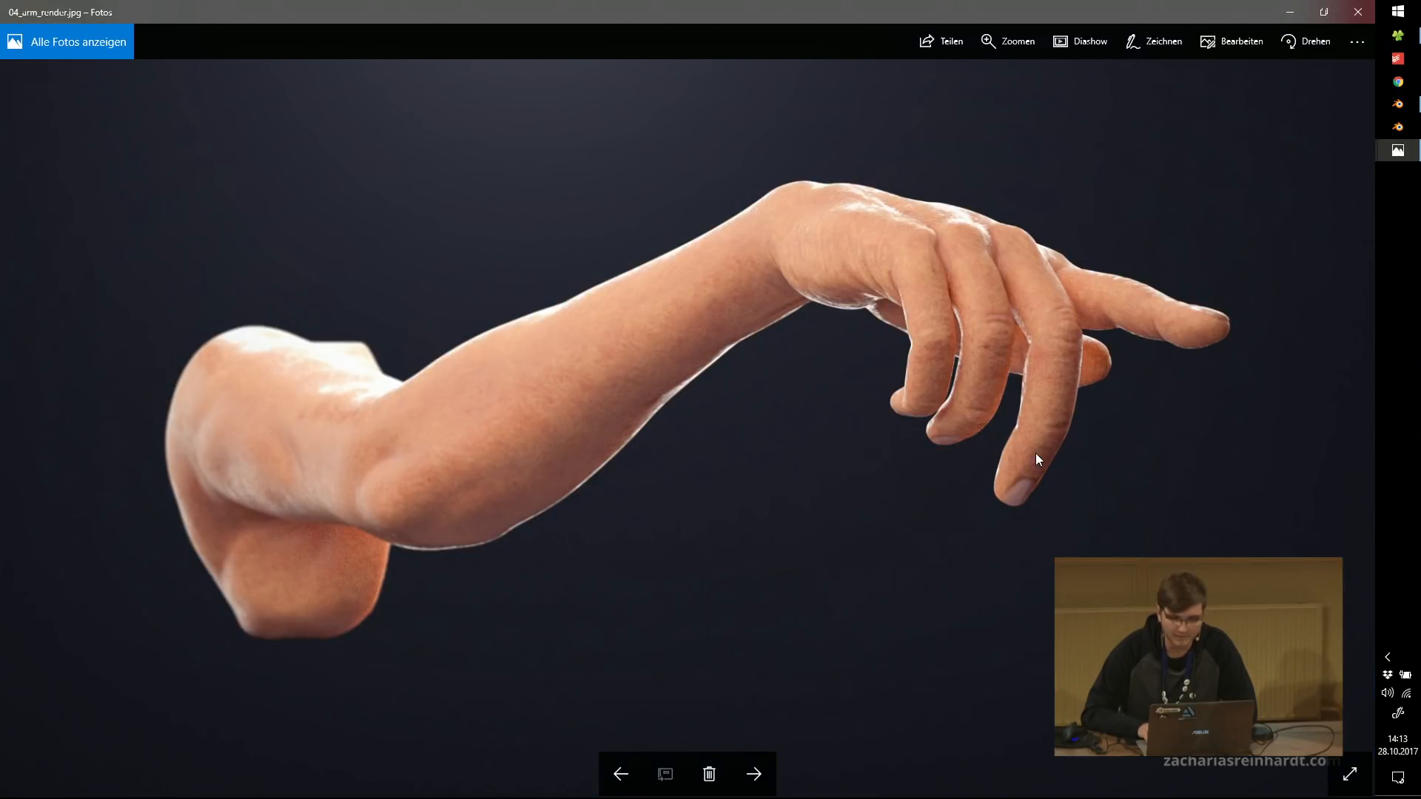
{"action": "key", "text": "Right"}
{"action": "key", "text": "Right"}
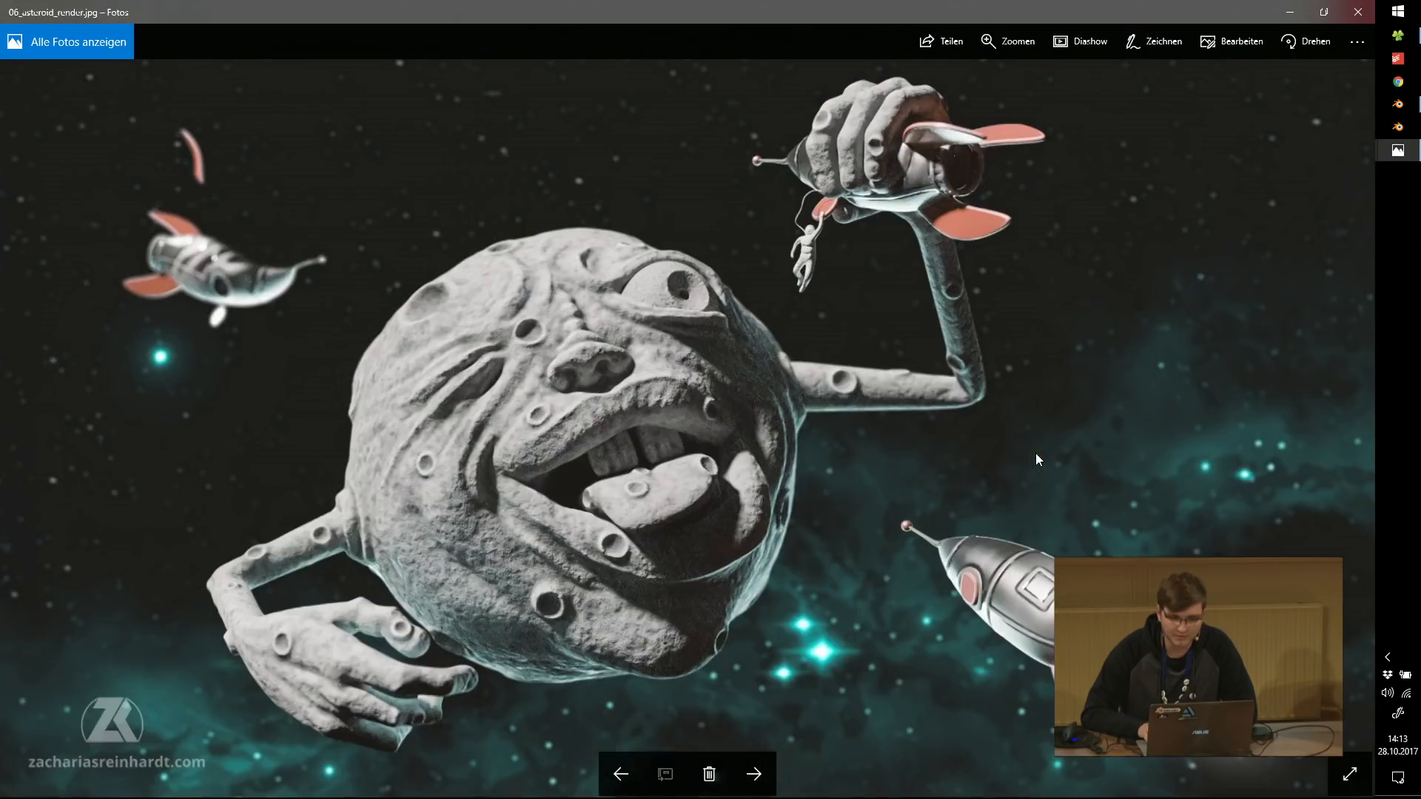
{"action": "key", "text": "Right"}
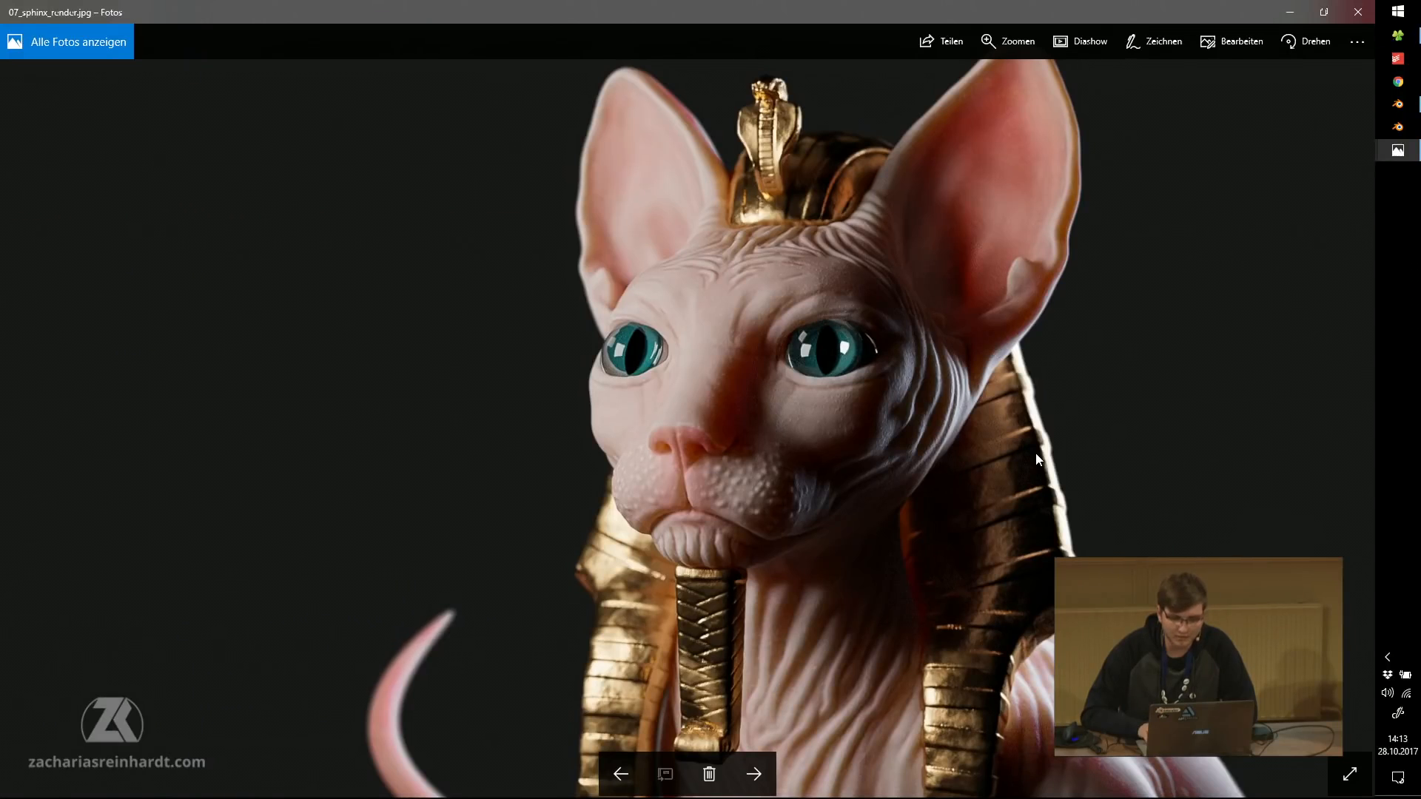
{"action": "key", "text": "Right"}
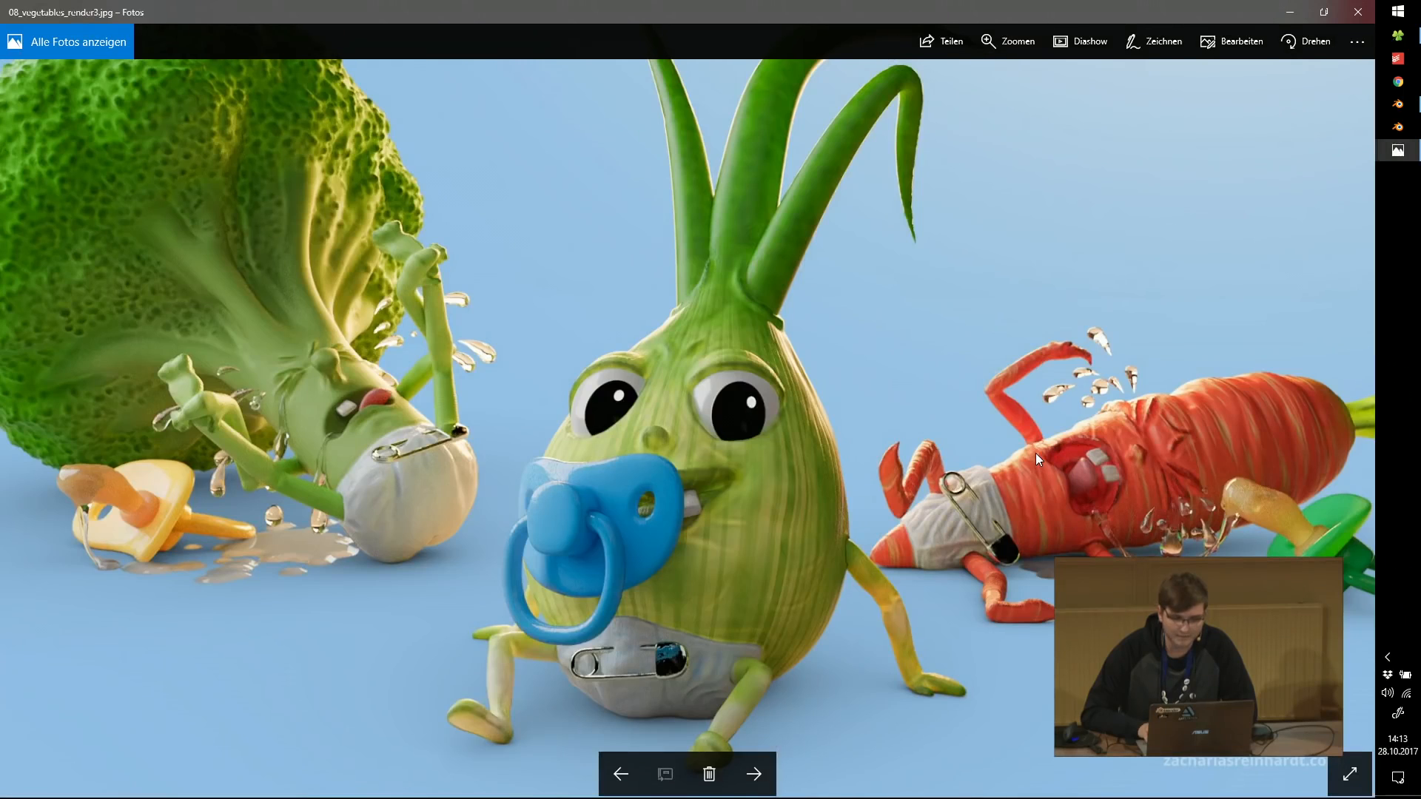
{"action": "key", "text": "Right"}
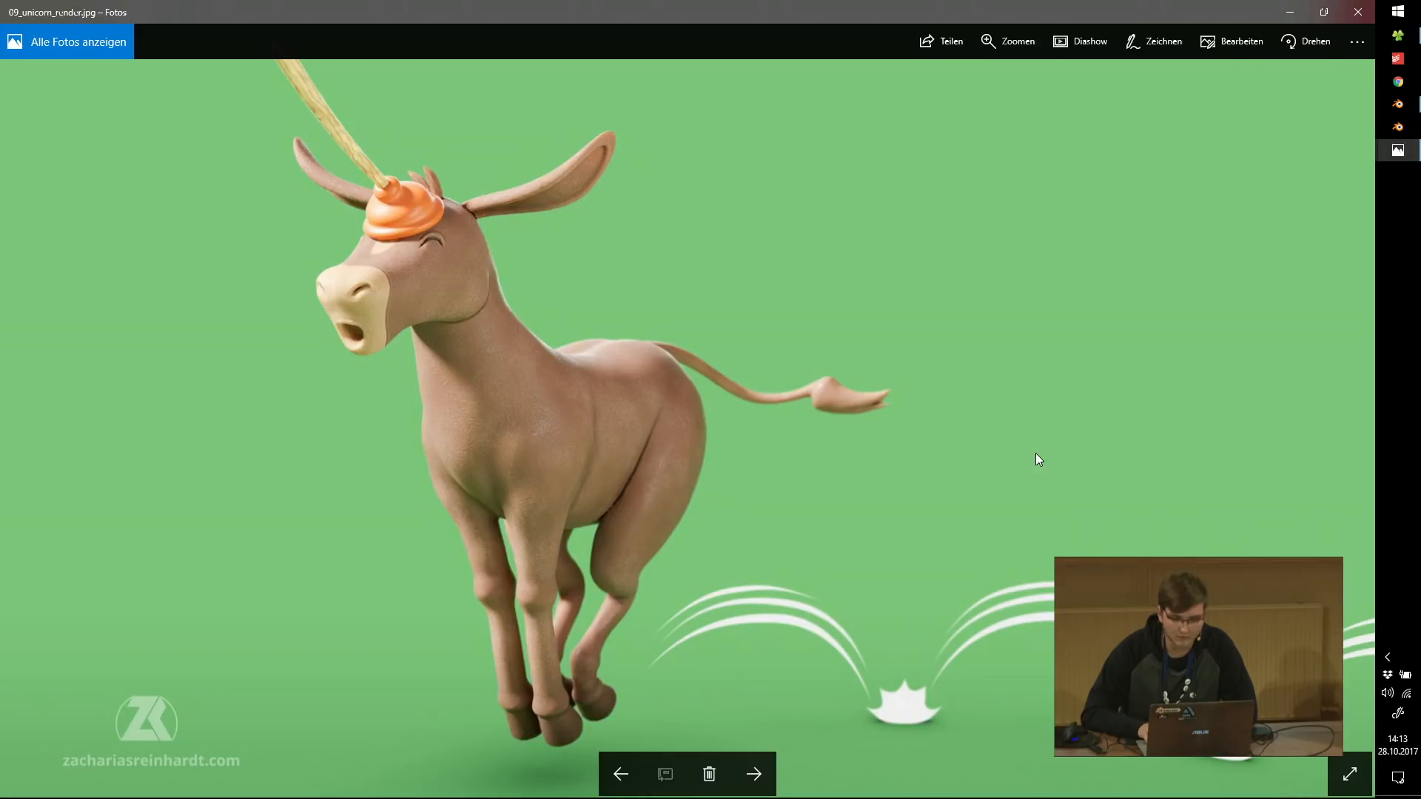
{"action": "key", "text": "Right"}
{"action": "key", "text": "Right"}
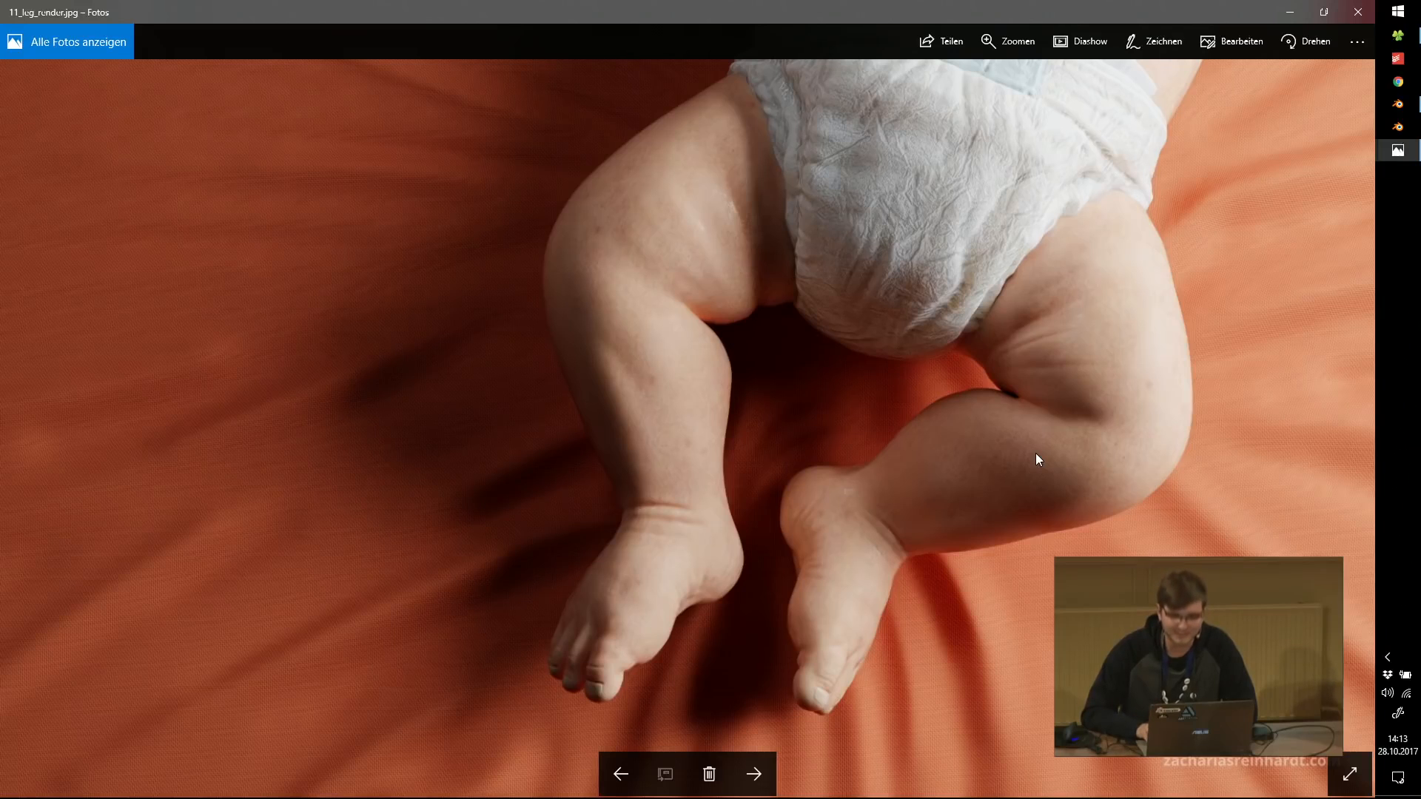
{"action": "key", "text": "Right"}
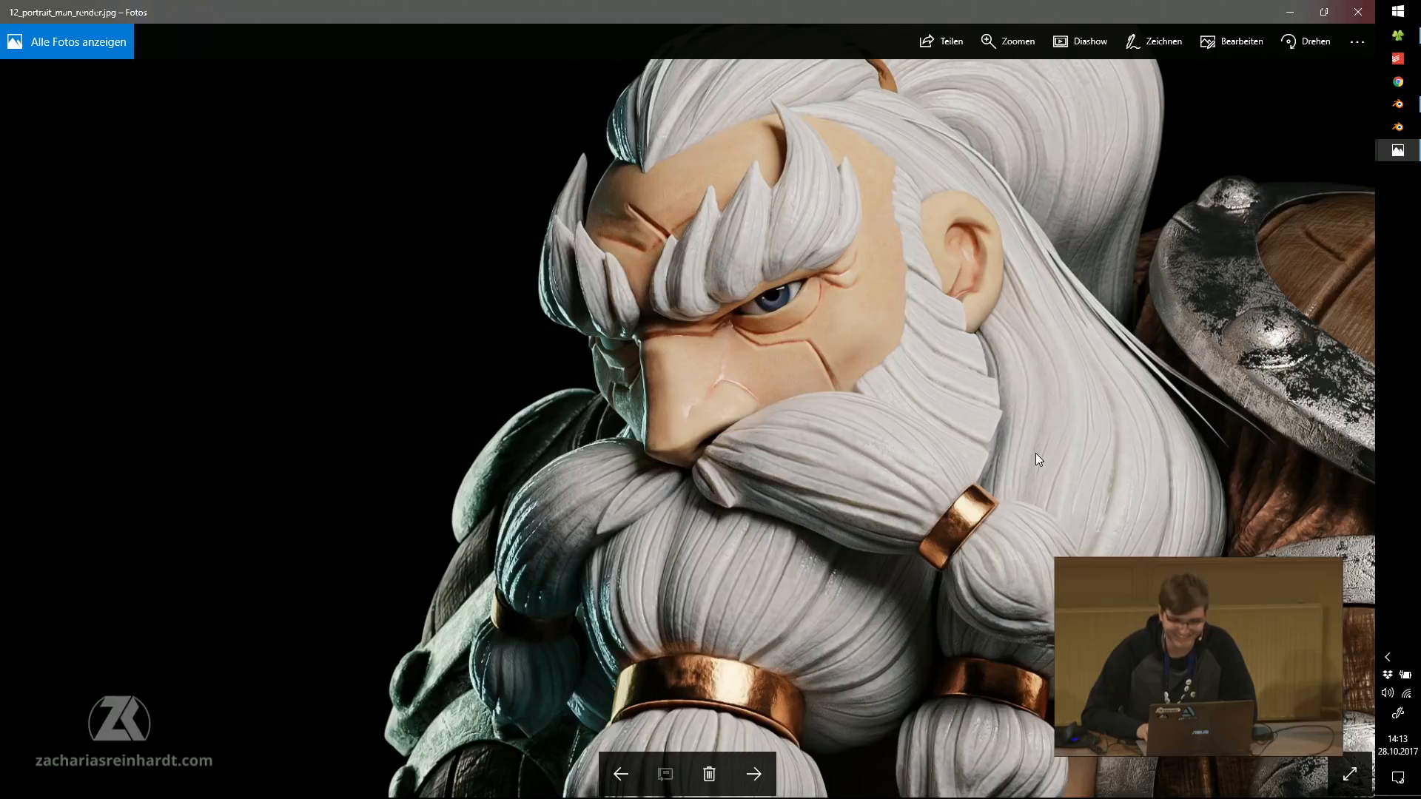
{"action": "key", "text": "Right"}
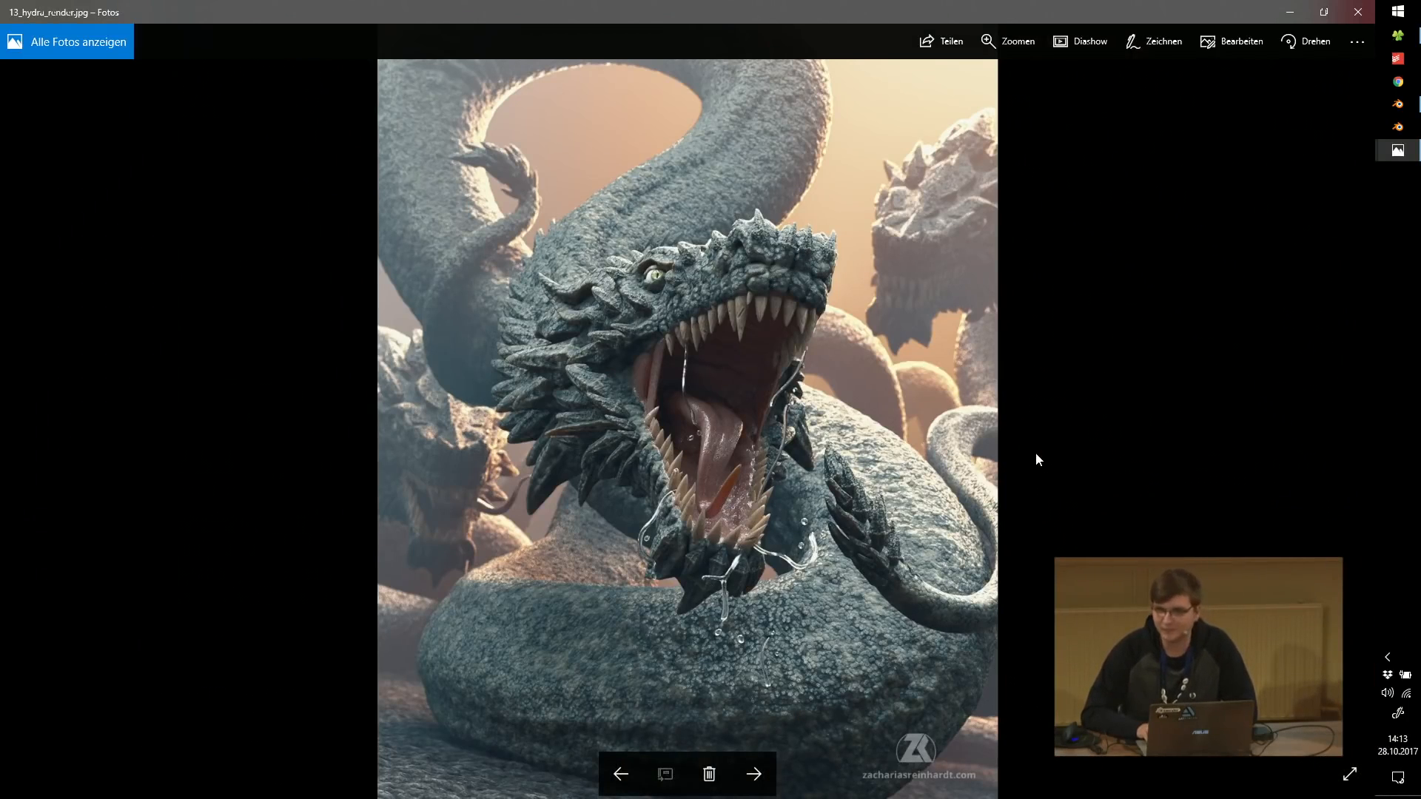
{"action": "key", "text": "Right"}
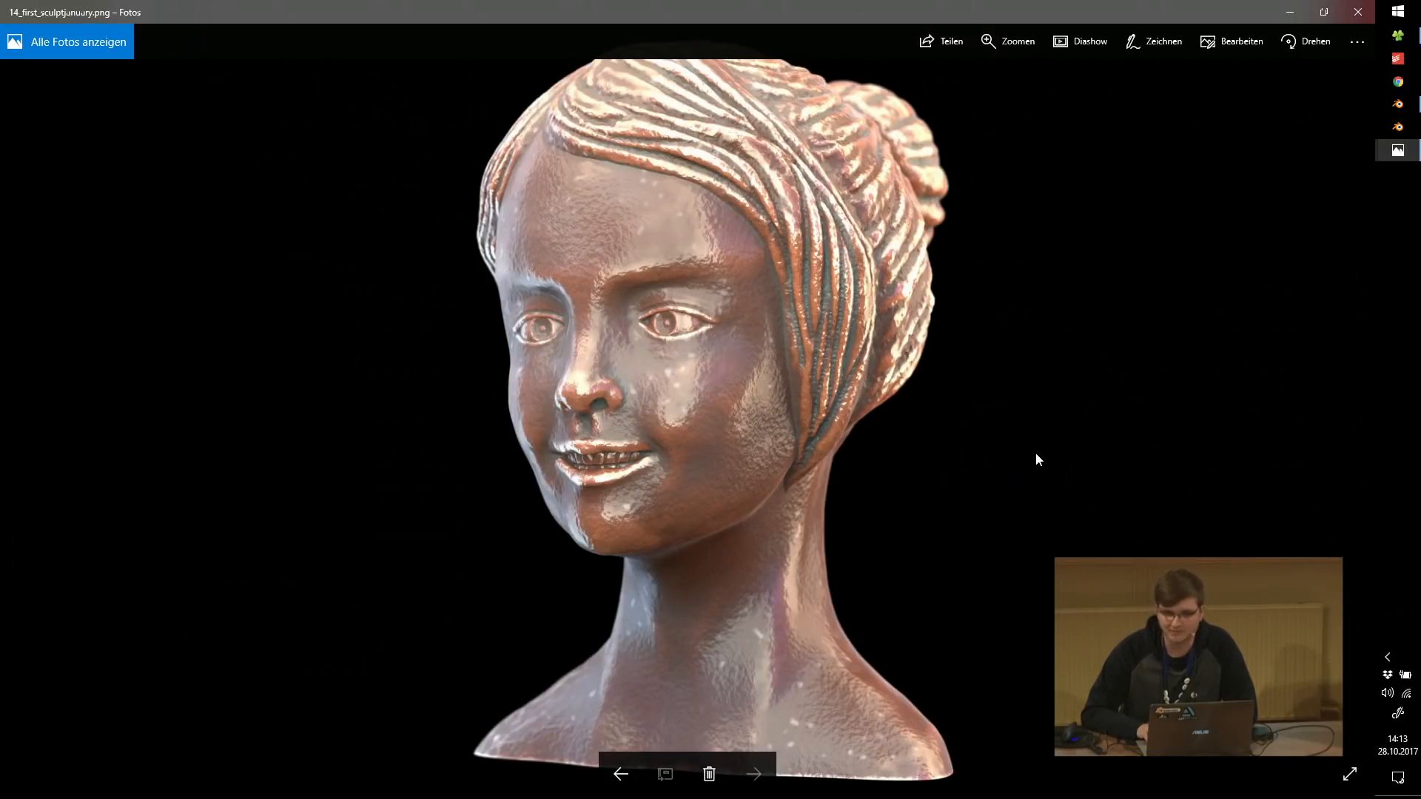
{"action": "key", "text": "Left"}
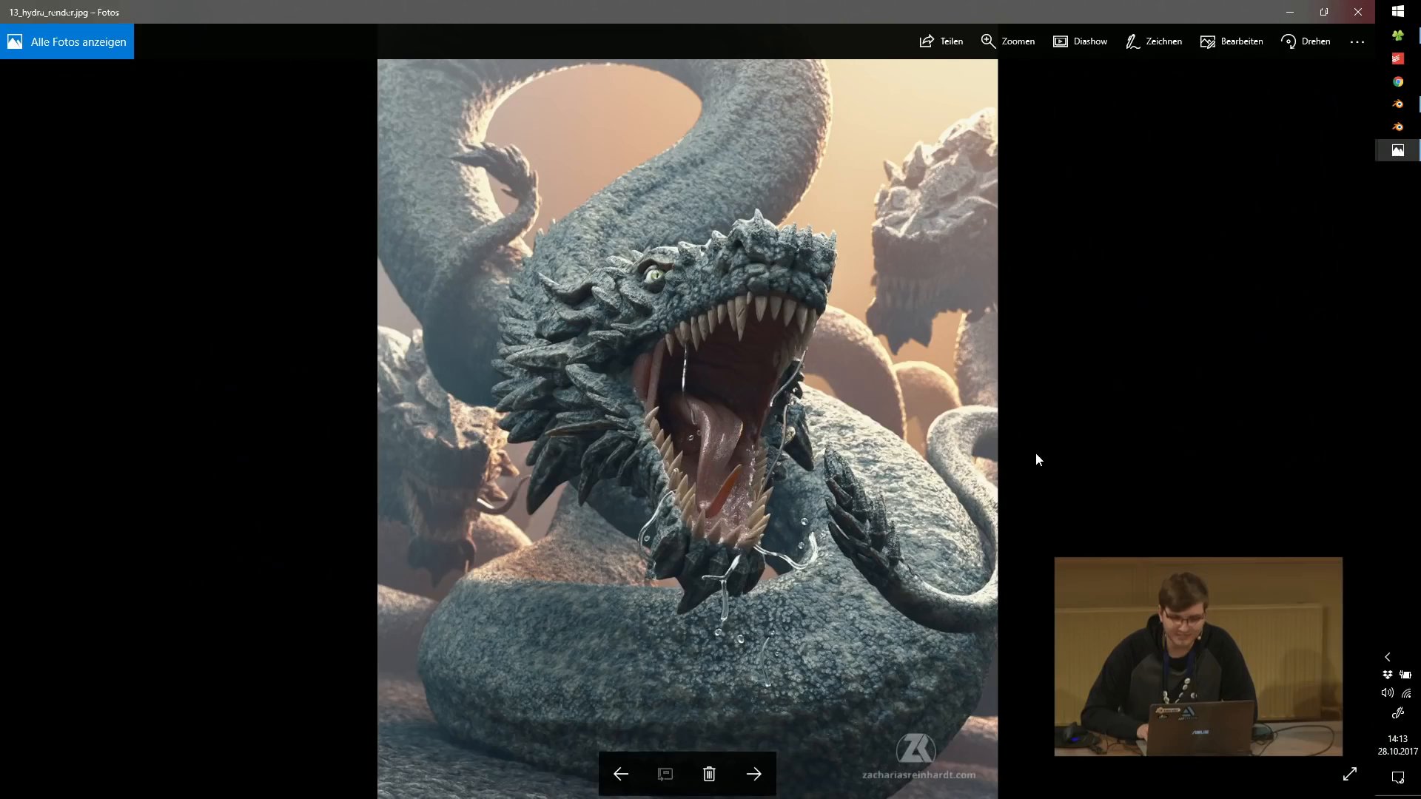
{"action": "key", "text": "Right"}
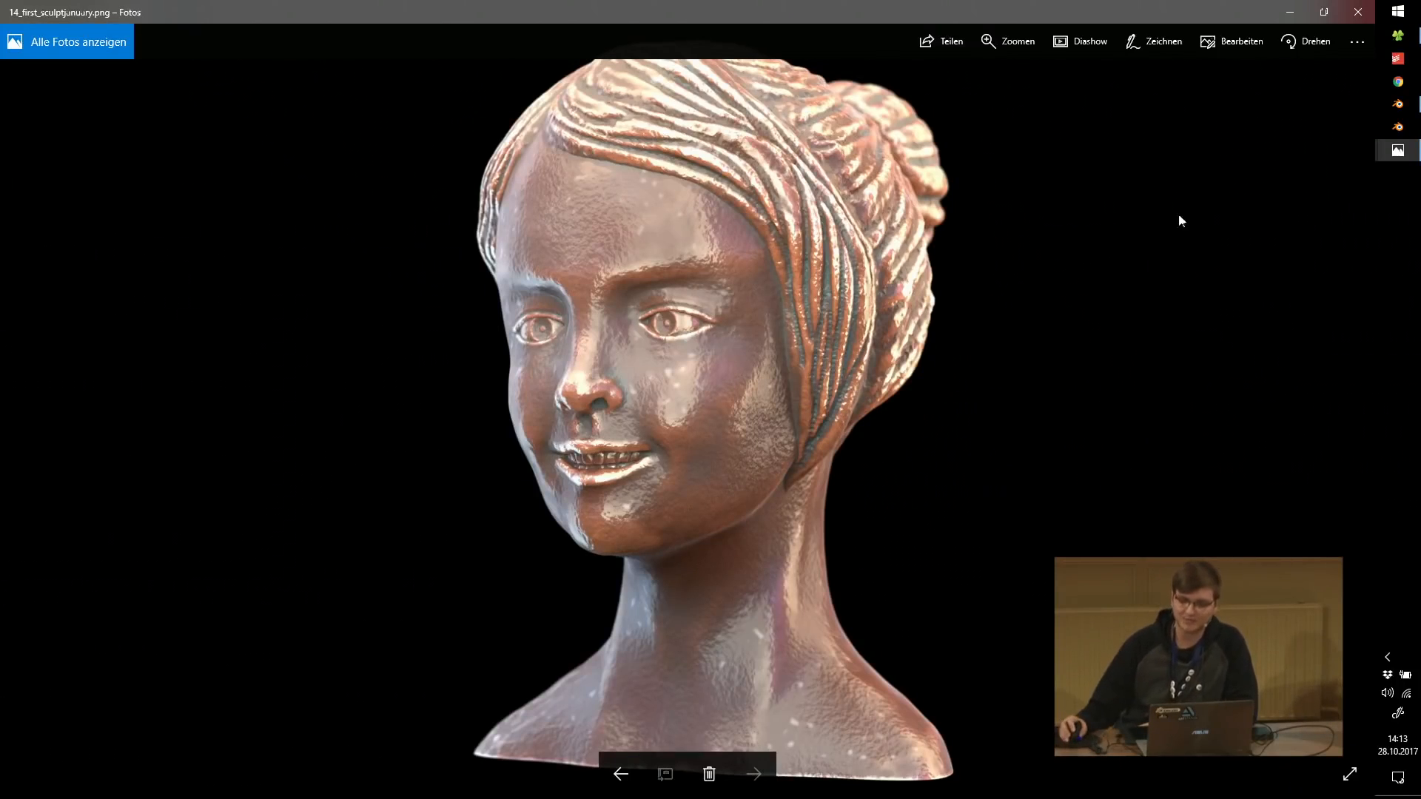
{"action": "left_click", "coordinate": [1367, 11]}
{"action": "left_click", "coordinate": [599, 399]}
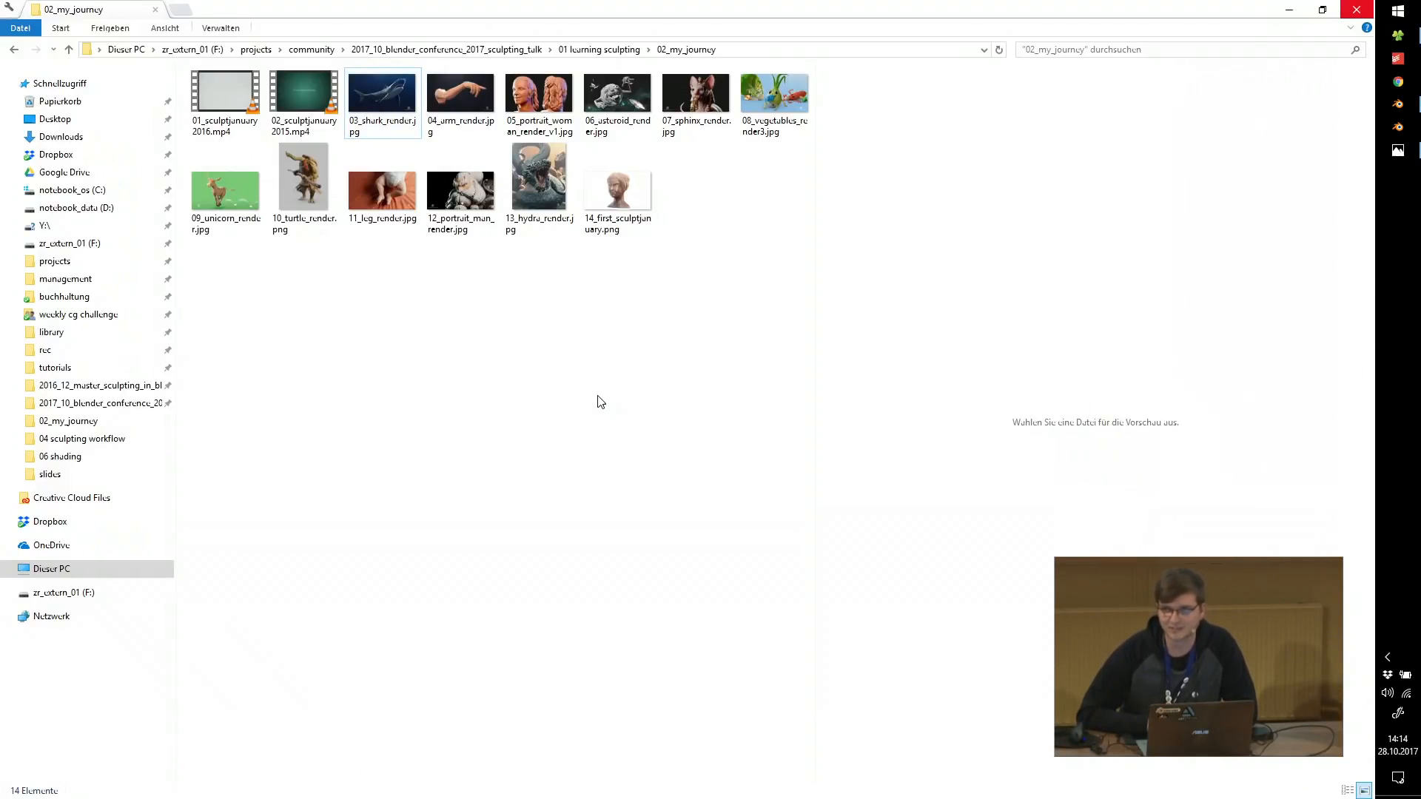
Open the SculptJanuary website shortcut from the 01 learning sculpting folder and close the browser again.
{"action": "left_click", "coordinate": [592, 52]}
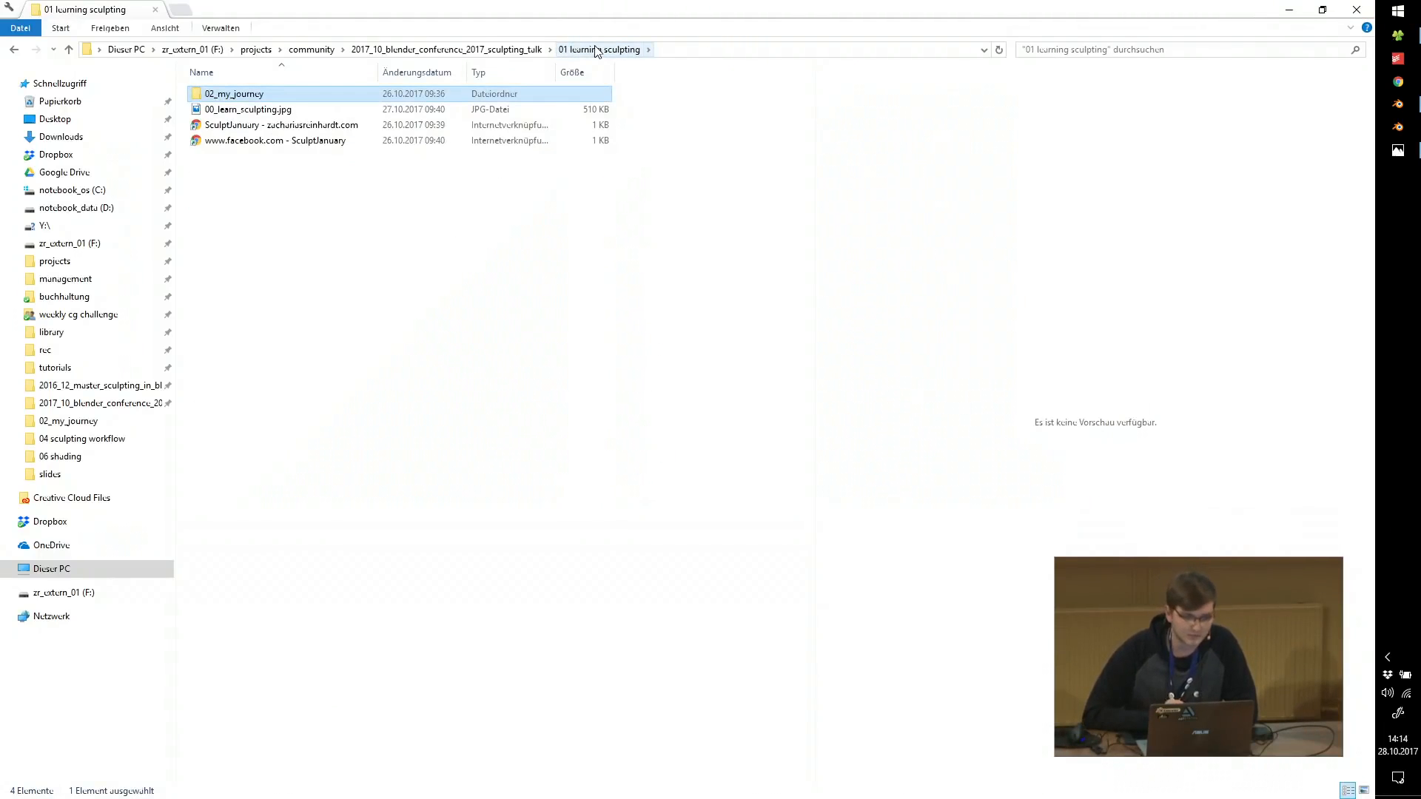
{"action": "double_click", "coordinate": [309, 124]}
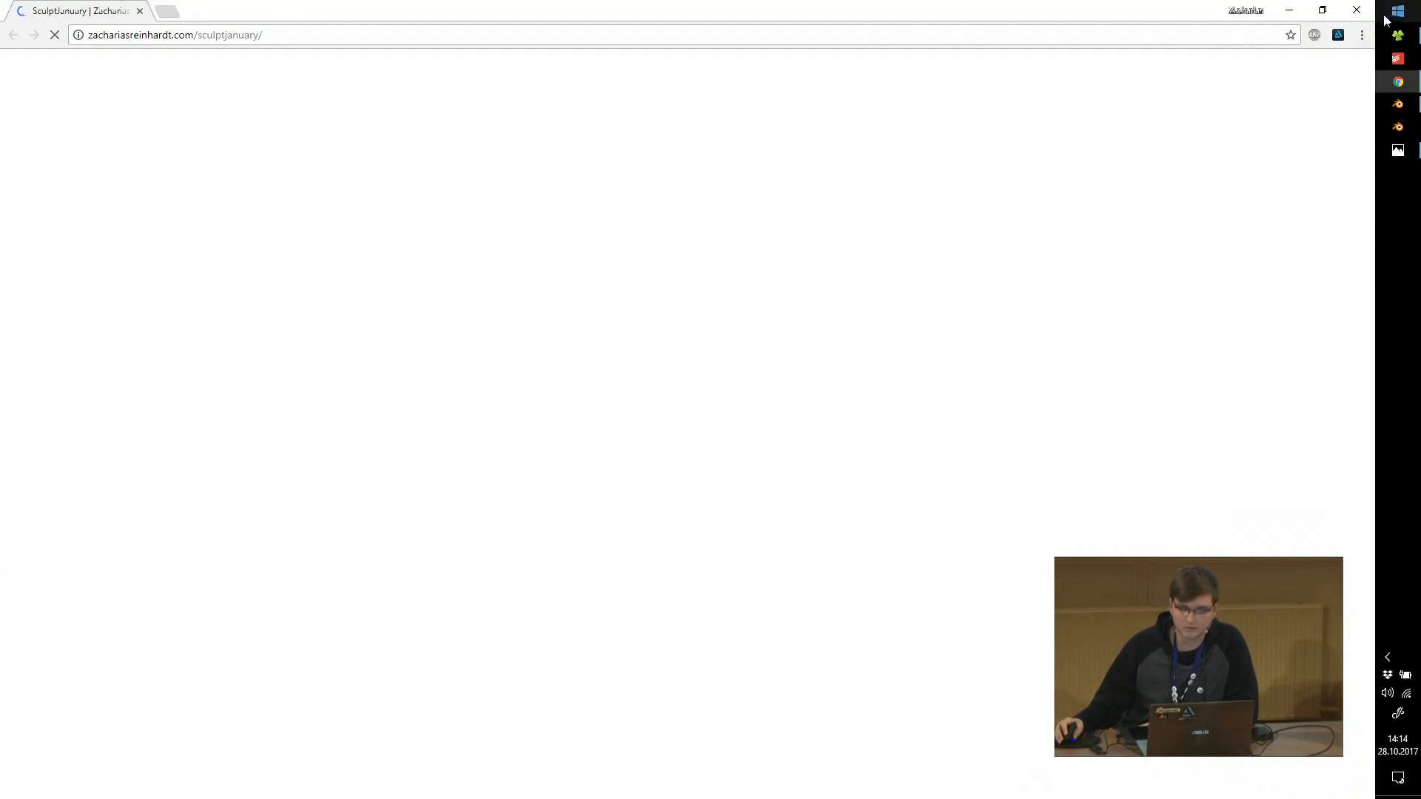
{"action": "left_click", "coordinate": [1357, 10]}
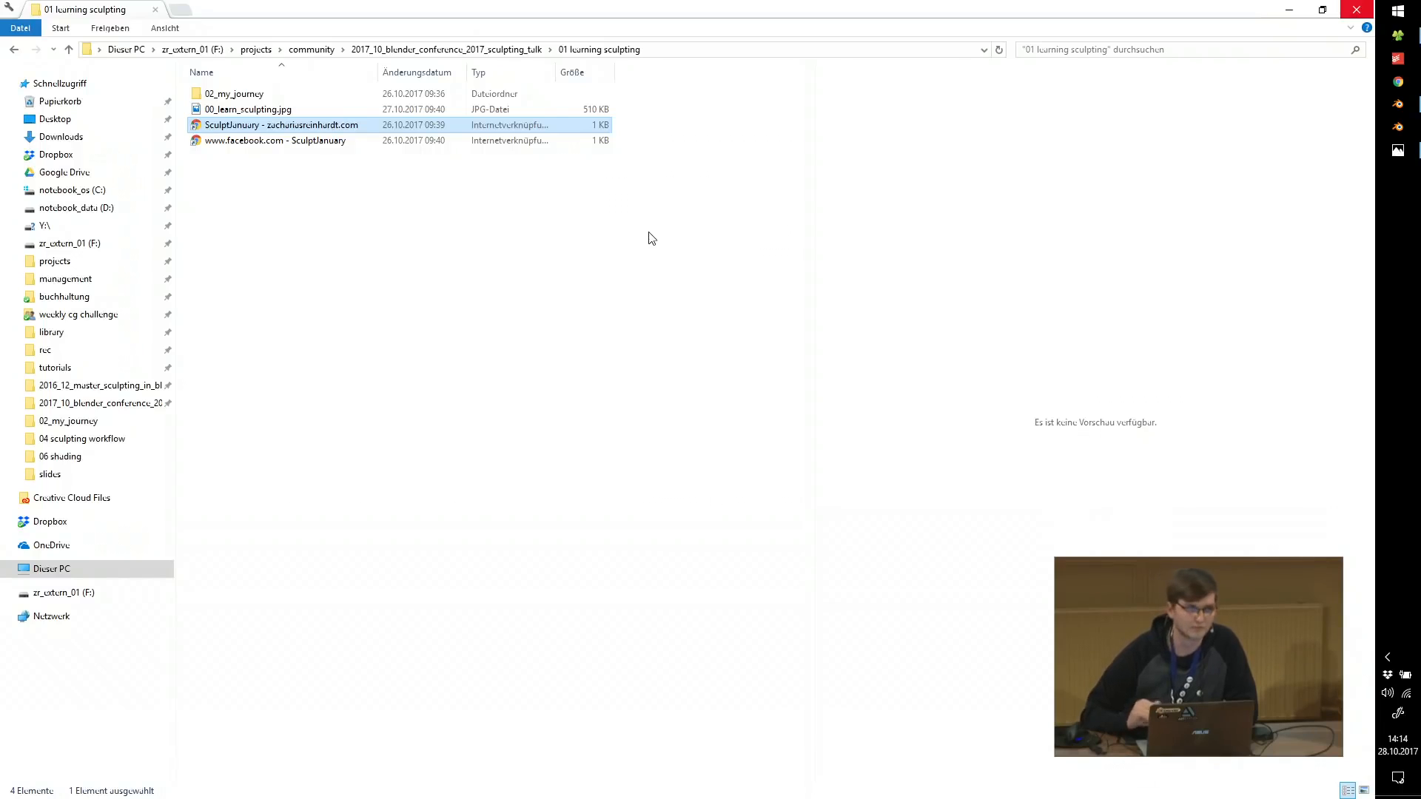
Open the slide 00_preparation.jpg from the 02 preparation folder of the sculpting talk.
{"action": "left_click", "coordinate": [507, 50]}
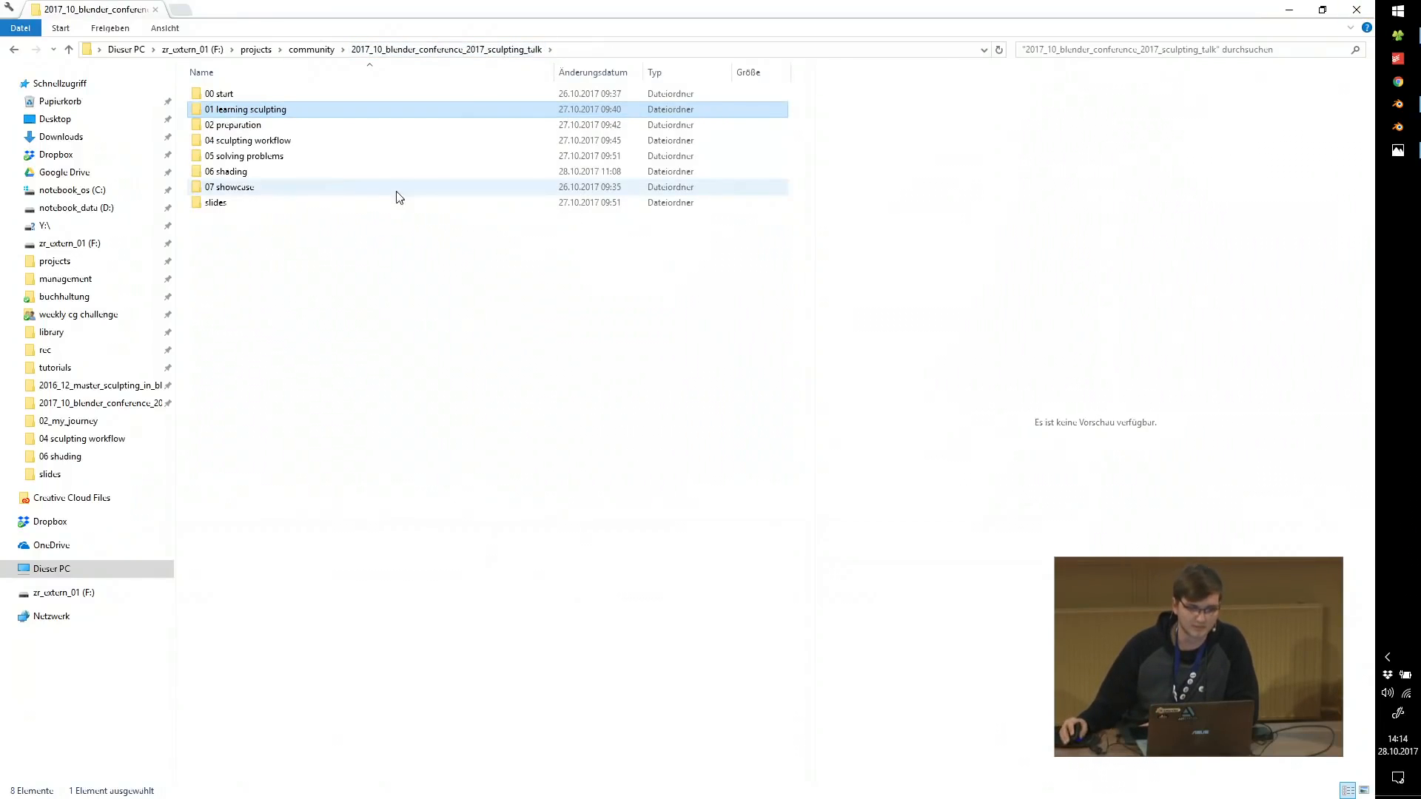
{"action": "left_click", "coordinate": [225, 126]}
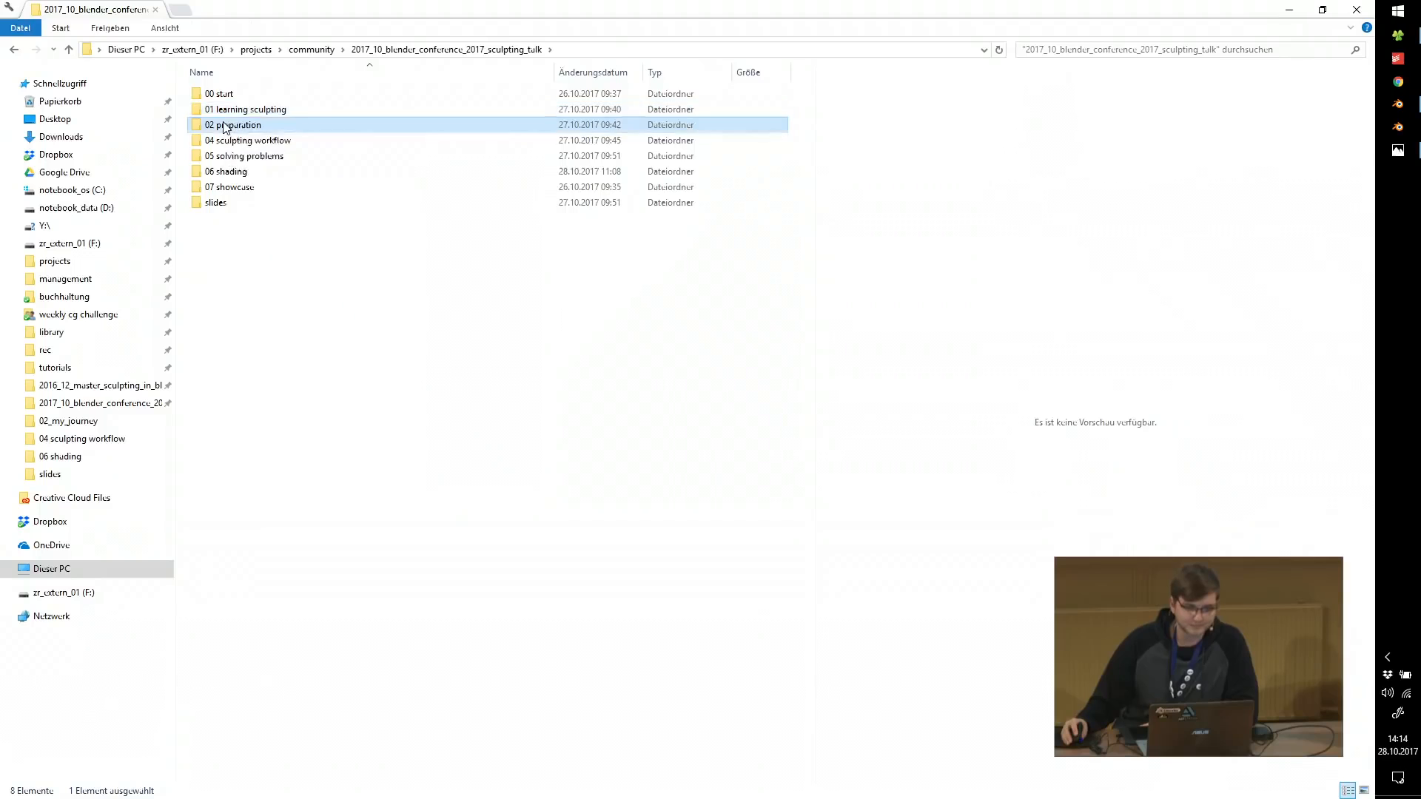
{"action": "double_click", "coordinate": [226, 126]}
{"action": "left_click", "coordinate": [194, 152]}
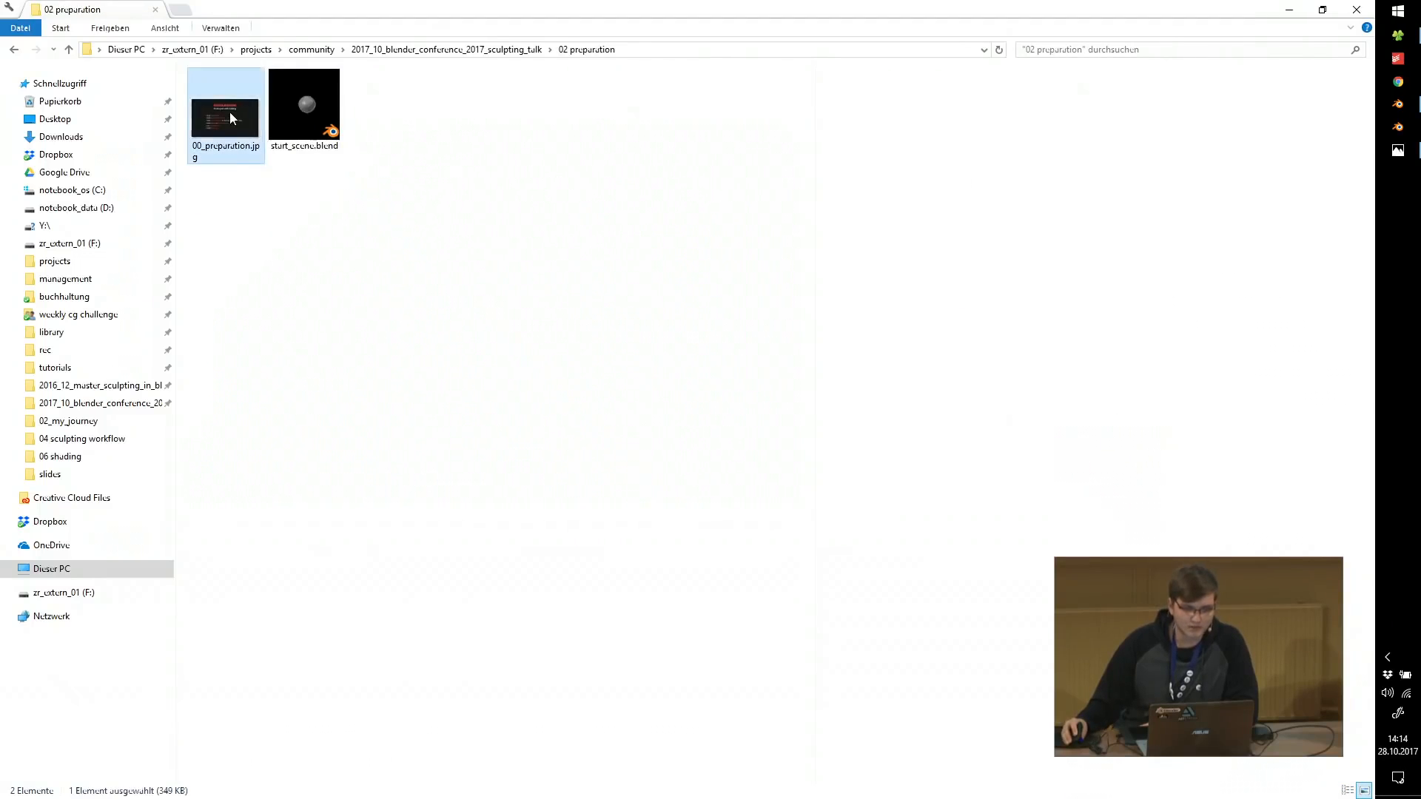
{"action": "double_click", "coordinate": [229, 113]}
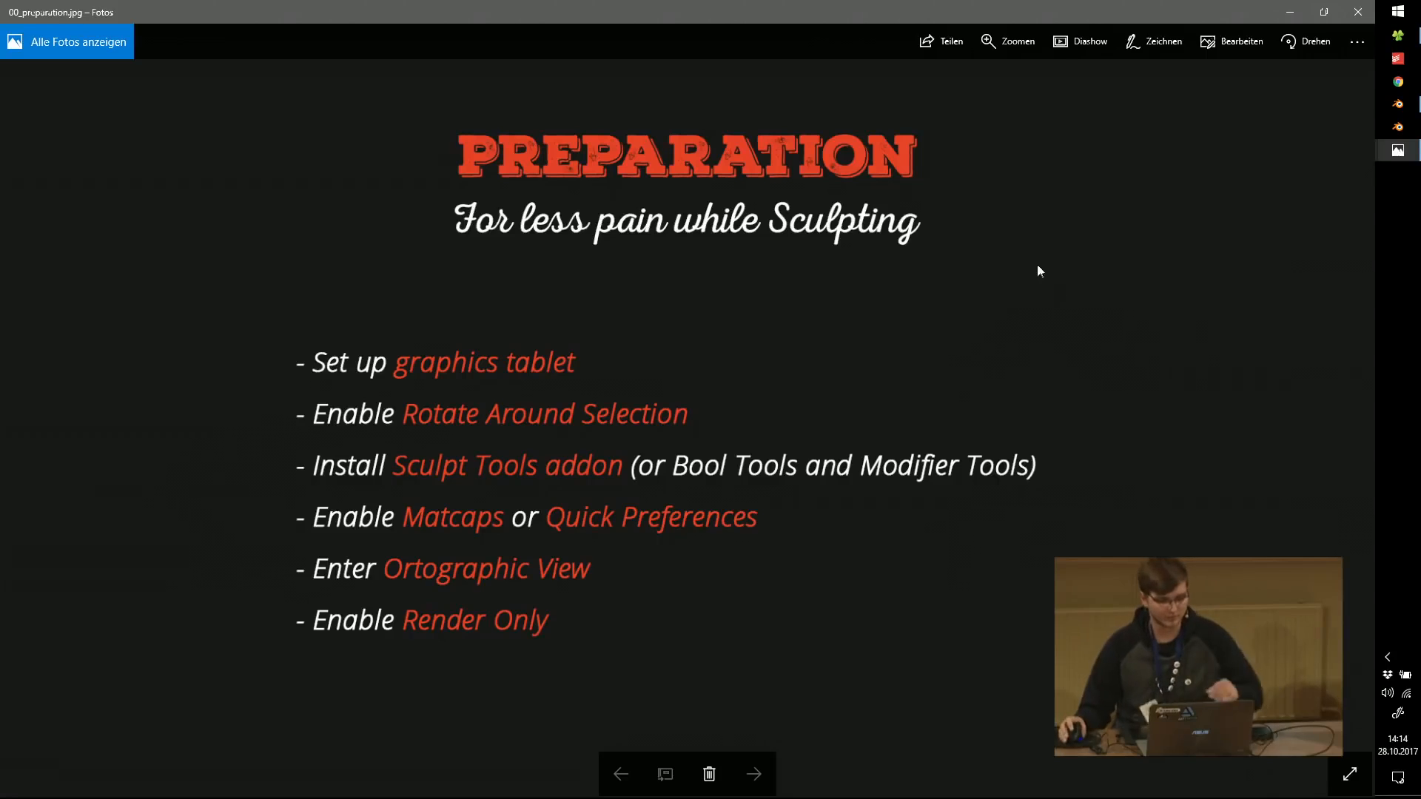
Search the installed programs for "wac" and open the Wacom tablet properties to show the Grip Pen settings.
{"action": "left_click", "coordinate": [1417, 6]}
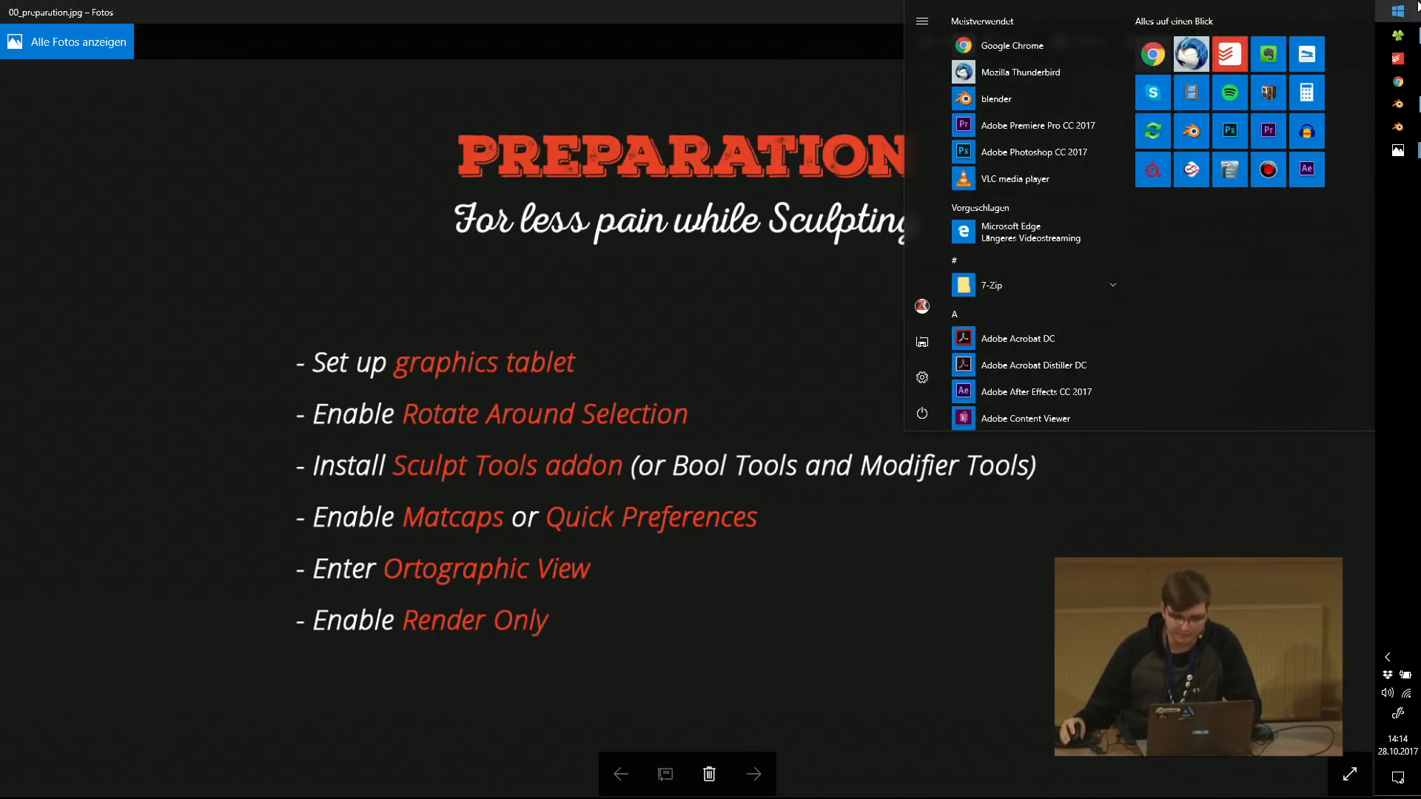
{"action": "type", "text": "wac"}
{"action": "left_click", "coordinate": [1264, 80]}
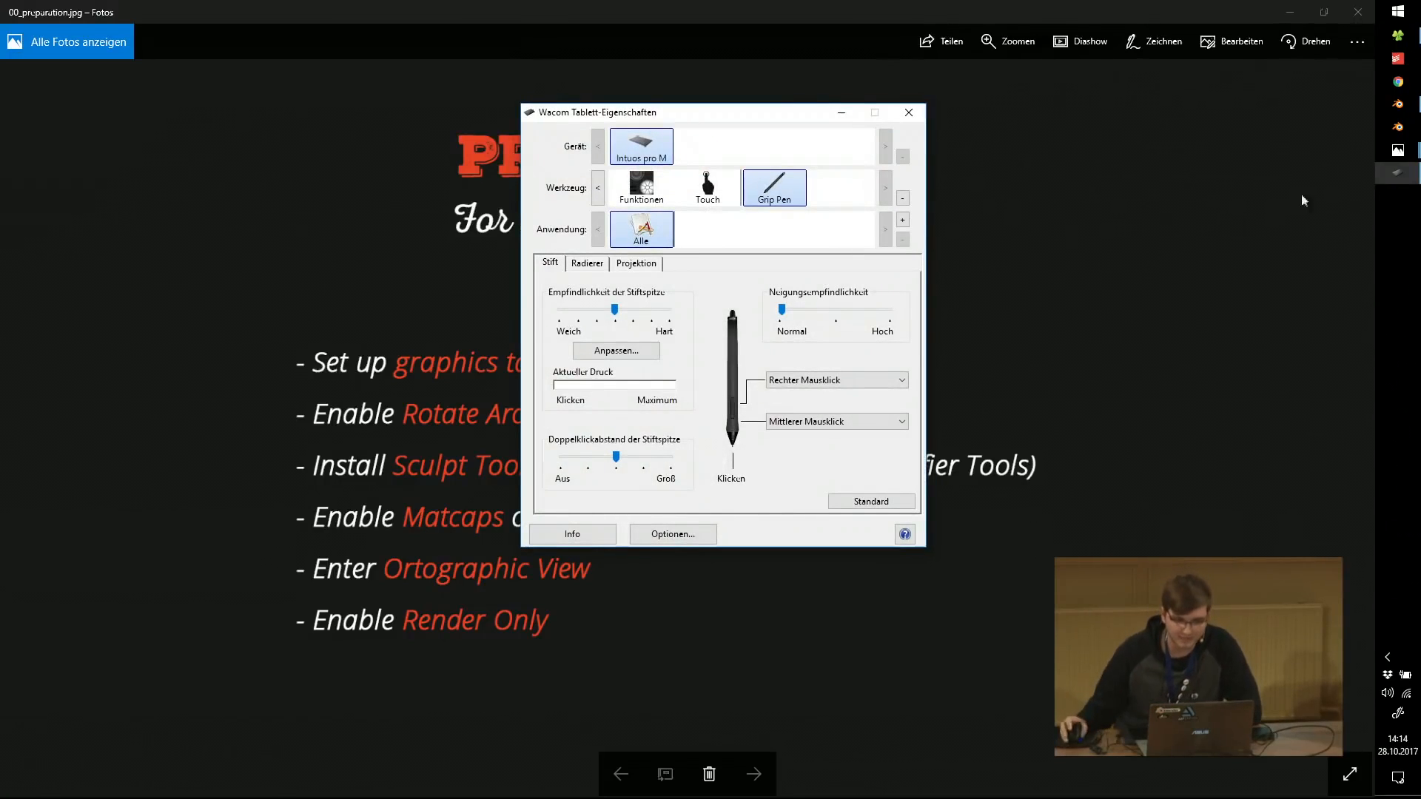
{"action": "left_click_drag", "start_coordinate": [780, 120], "coordinate": [784, 117]}
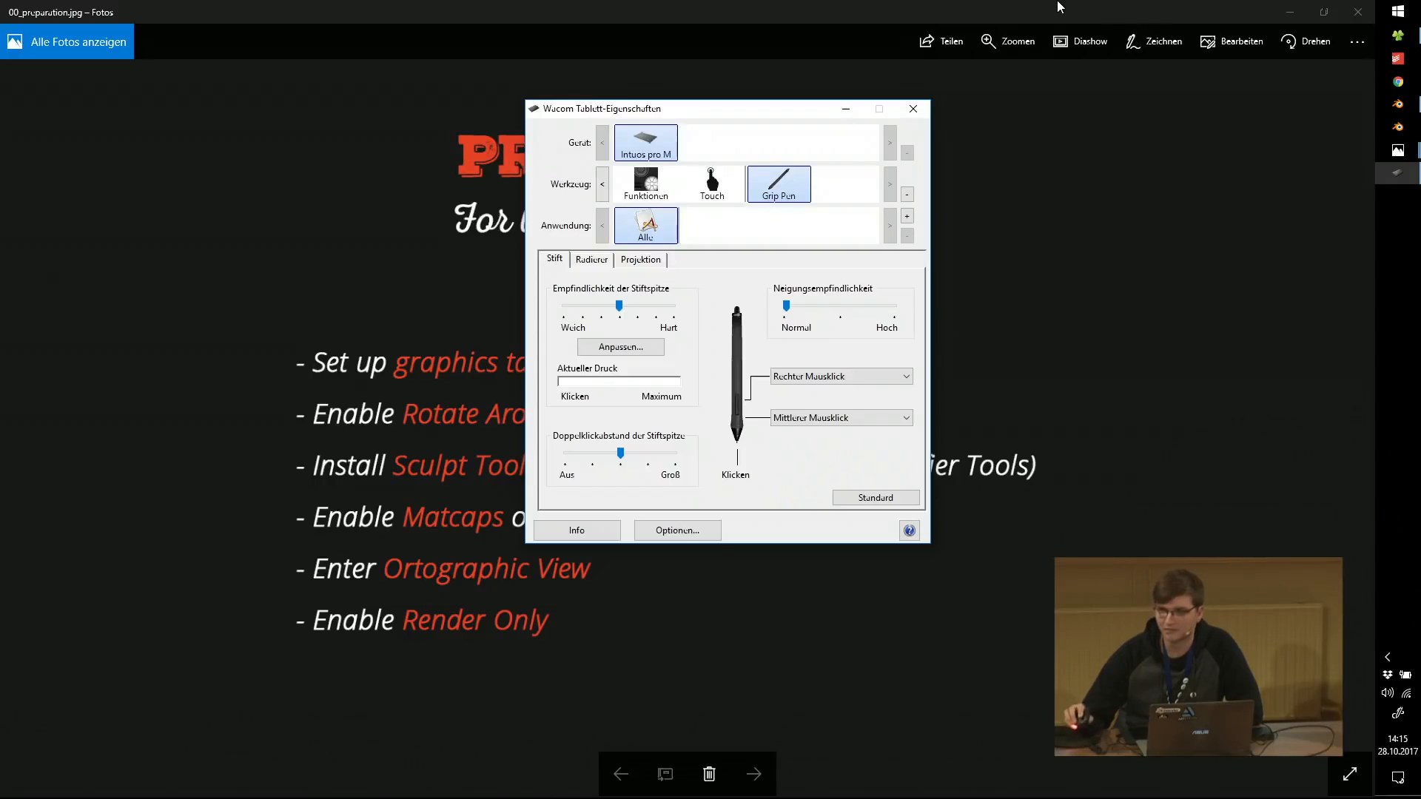
Switch to Blender and examine the default cube from a closer, rotated viewpoint.
{"action": "left_click", "coordinate": [1397, 103]}
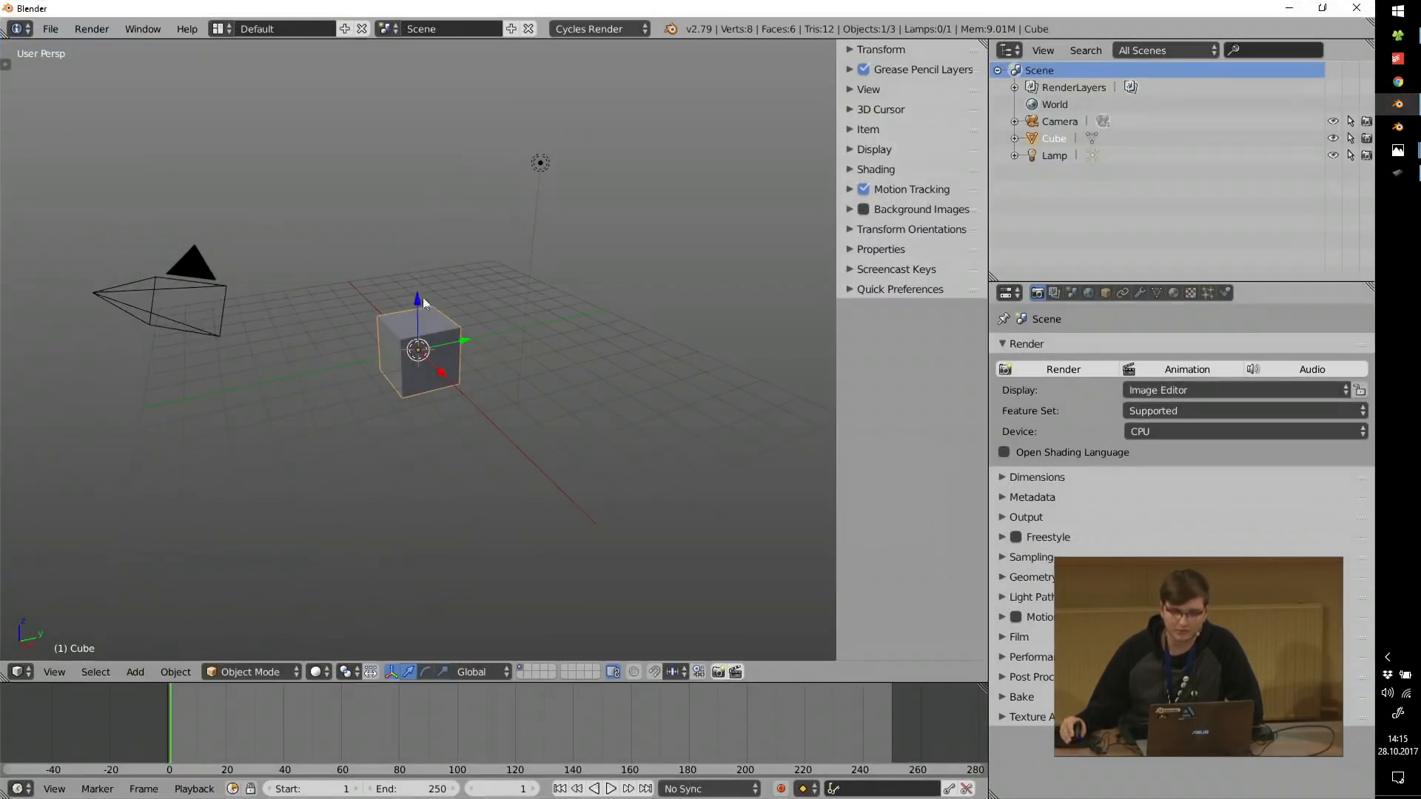
{"action": "middle_click_drag", "start_coordinate": [637, 336], "coordinate": [510, 324]}
{"action": "scroll", "coordinate": [425, 322], "scroll_direction": "up", "scroll_amount": 5}
{"action": "middle_click_drag", "start_coordinate": [424, 319], "coordinate": [535, 370]}
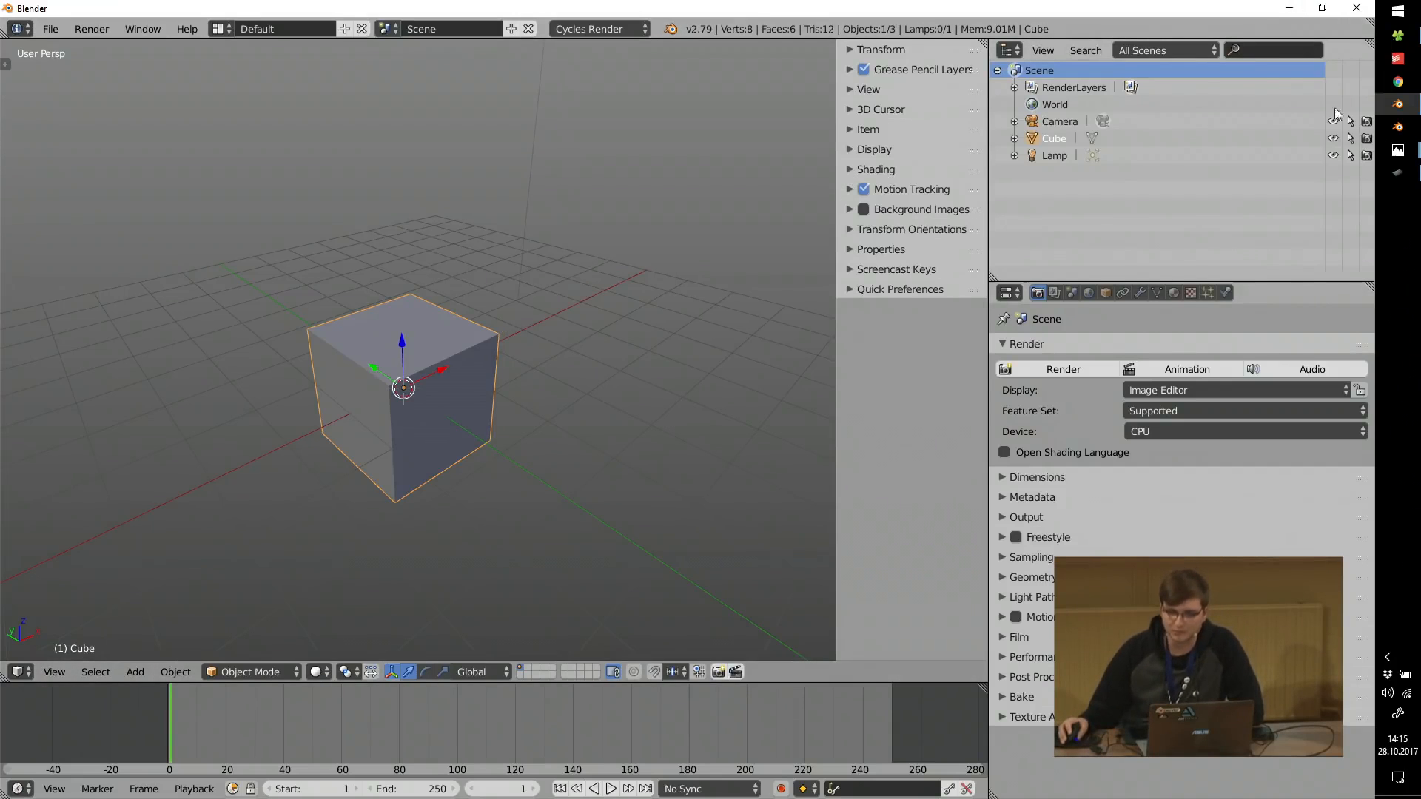
Review the general options of the Wacom tablet, such as the side switch mode, and close the tablet properties.
{"action": "left_click", "coordinate": [1397, 172]}
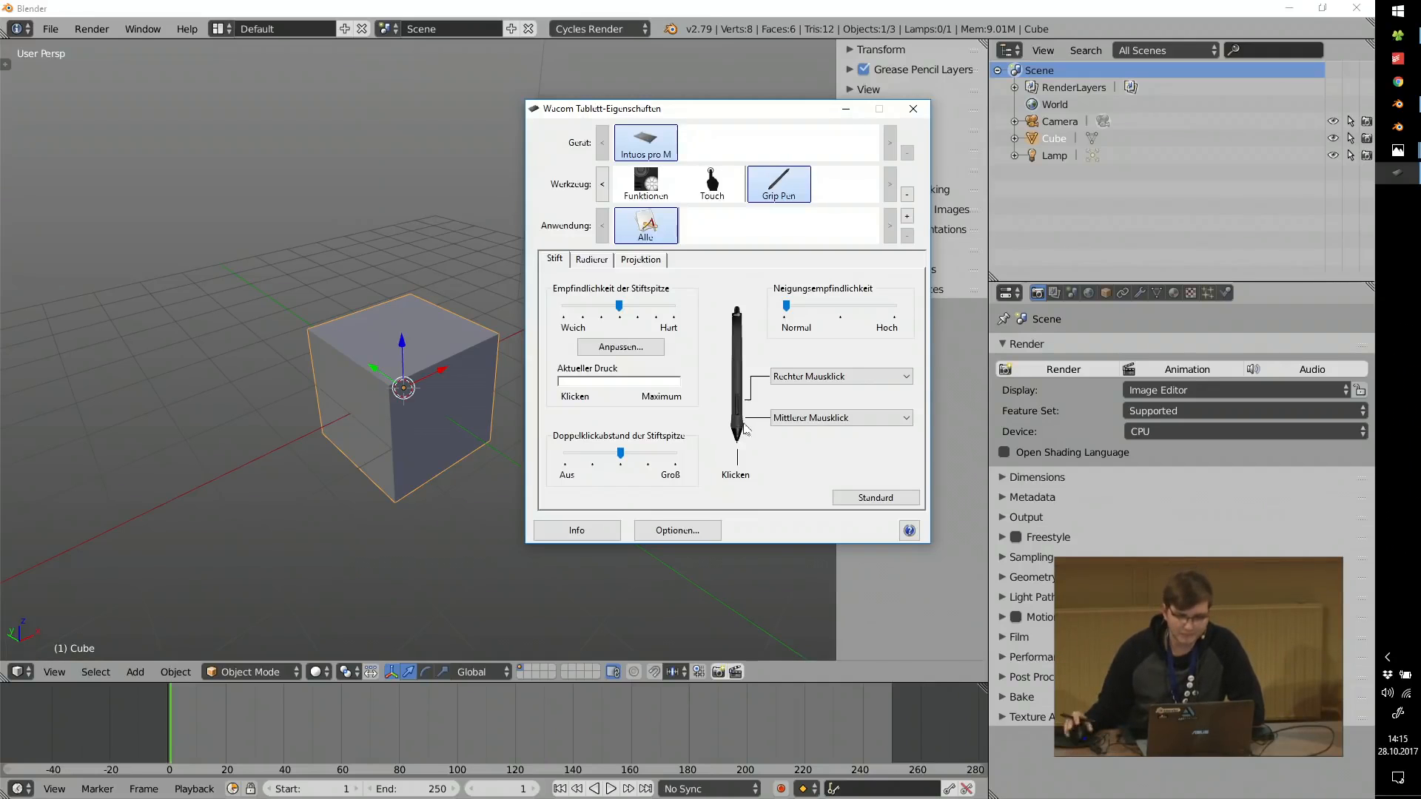
{"action": "left_click", "coordinate": [692, 535]}
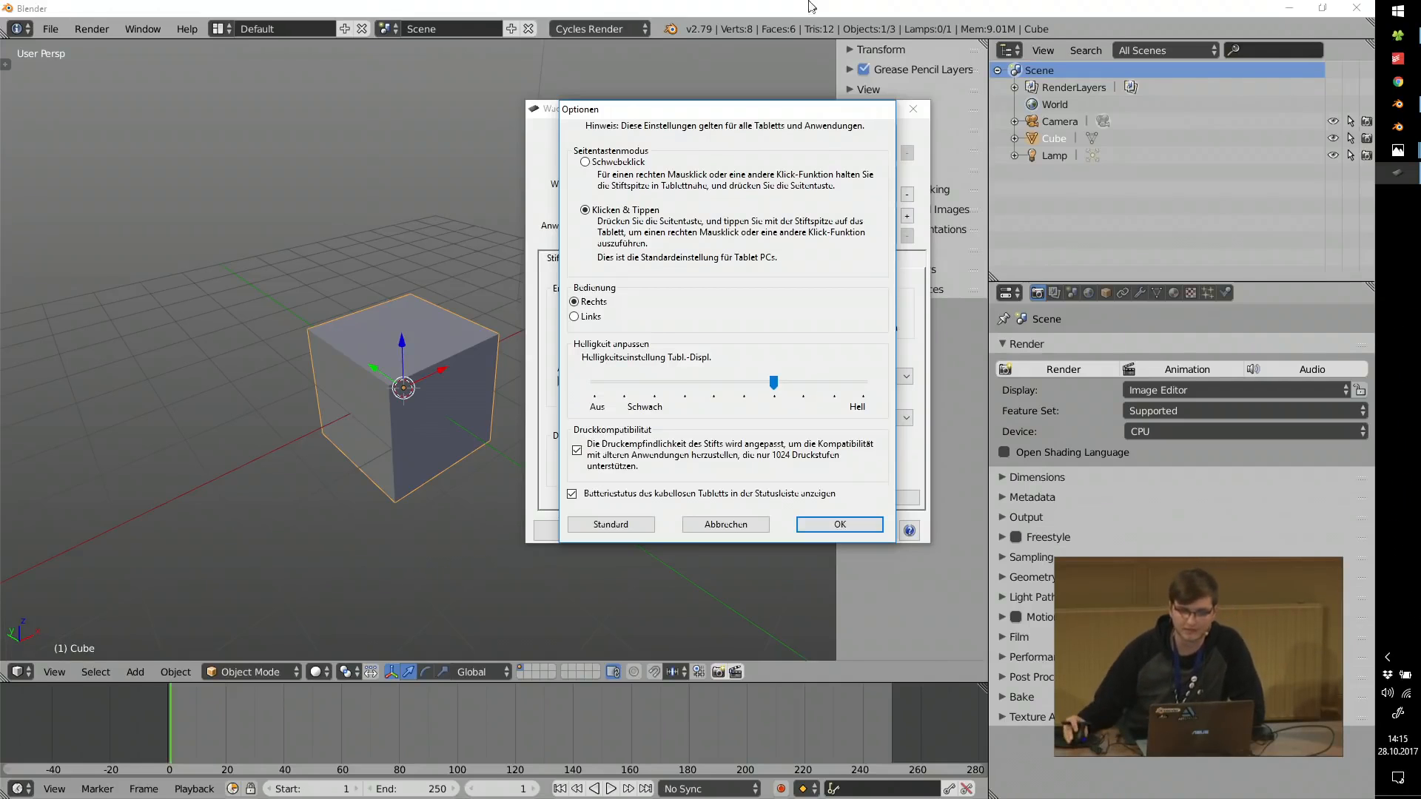
{"action": "left_click", "coordinate": [840, 524]}
{"action": "left_click", "coordinate": [915, 109]}
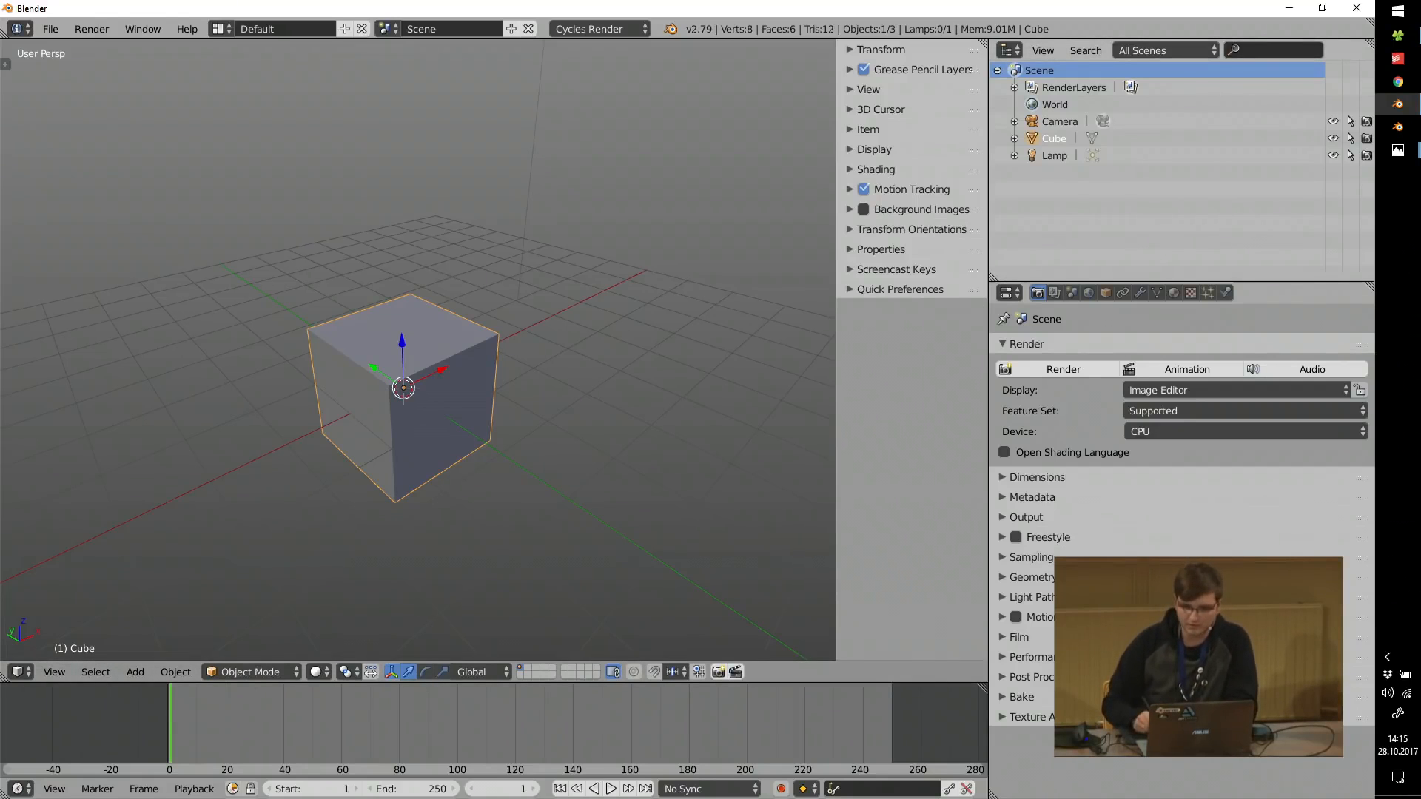
Reopen the Wacom tablet properties and set the Grip Pen's screen area (Bildschirmbereich) to Bildschirm 1, then close them.
{"action": "key", "text": "super"}
{"action": "type", "text": "wac"}
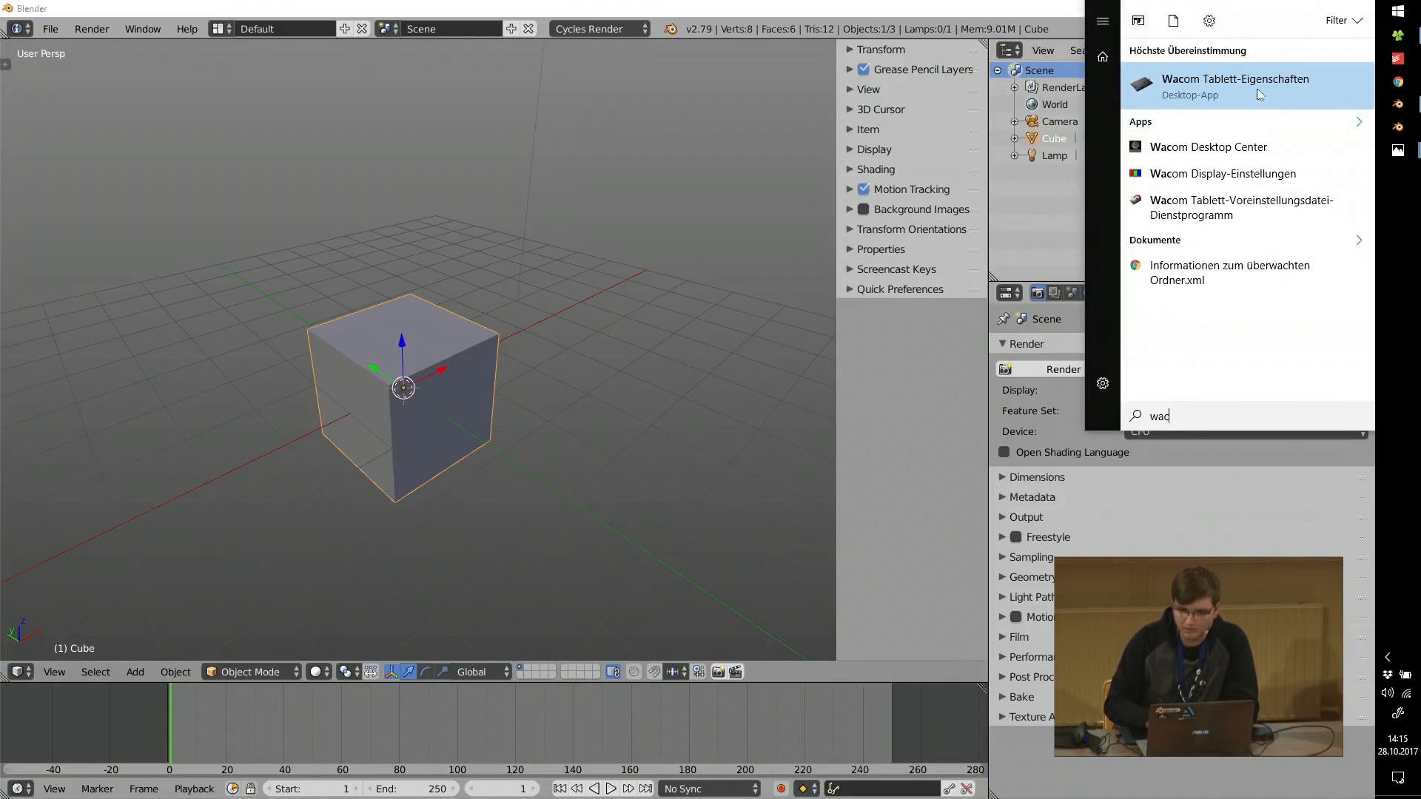
{"action": "key", "text": "Return"}
{"action": "left_click", "coordinate": [641, 260]}
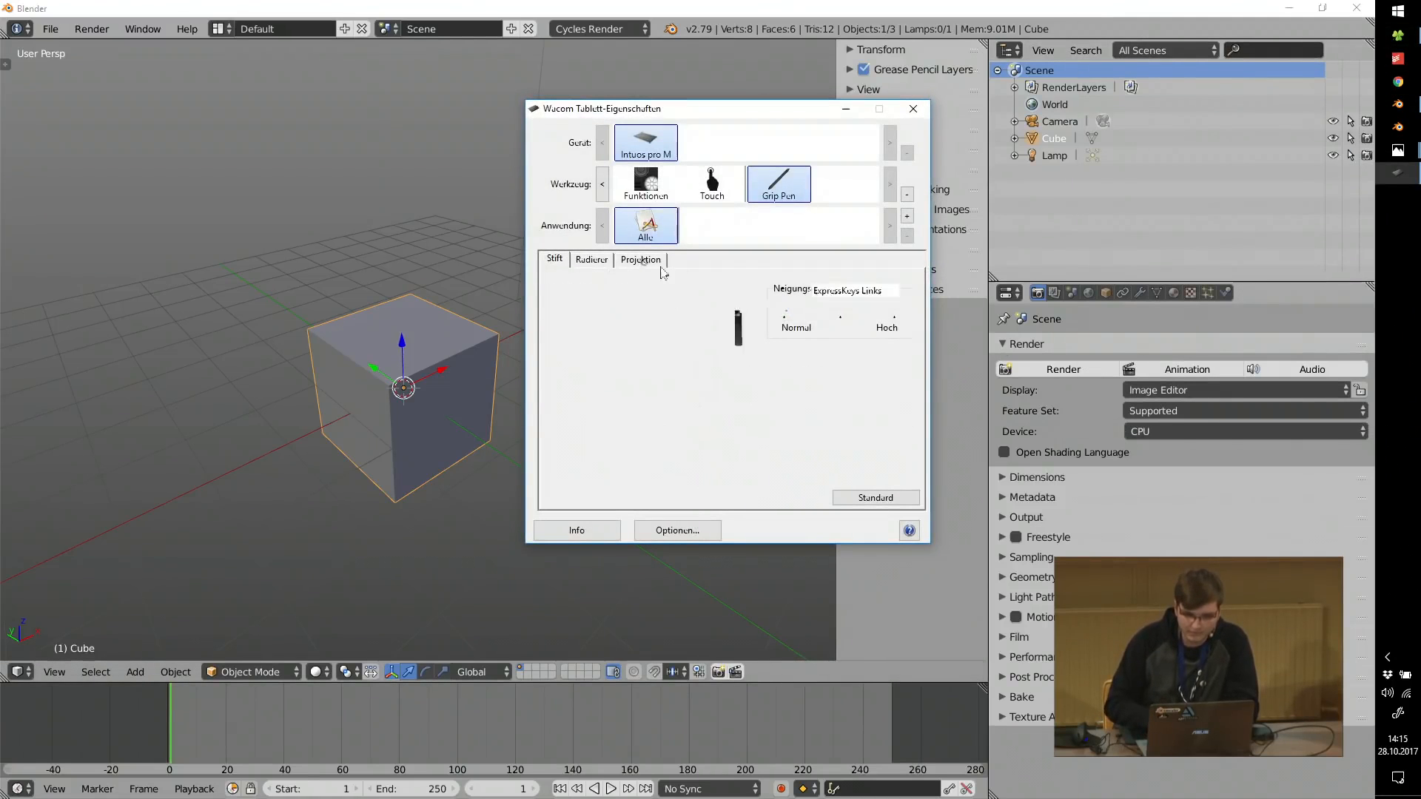
{"action": "left_click", "coordinate": [829, 373]}
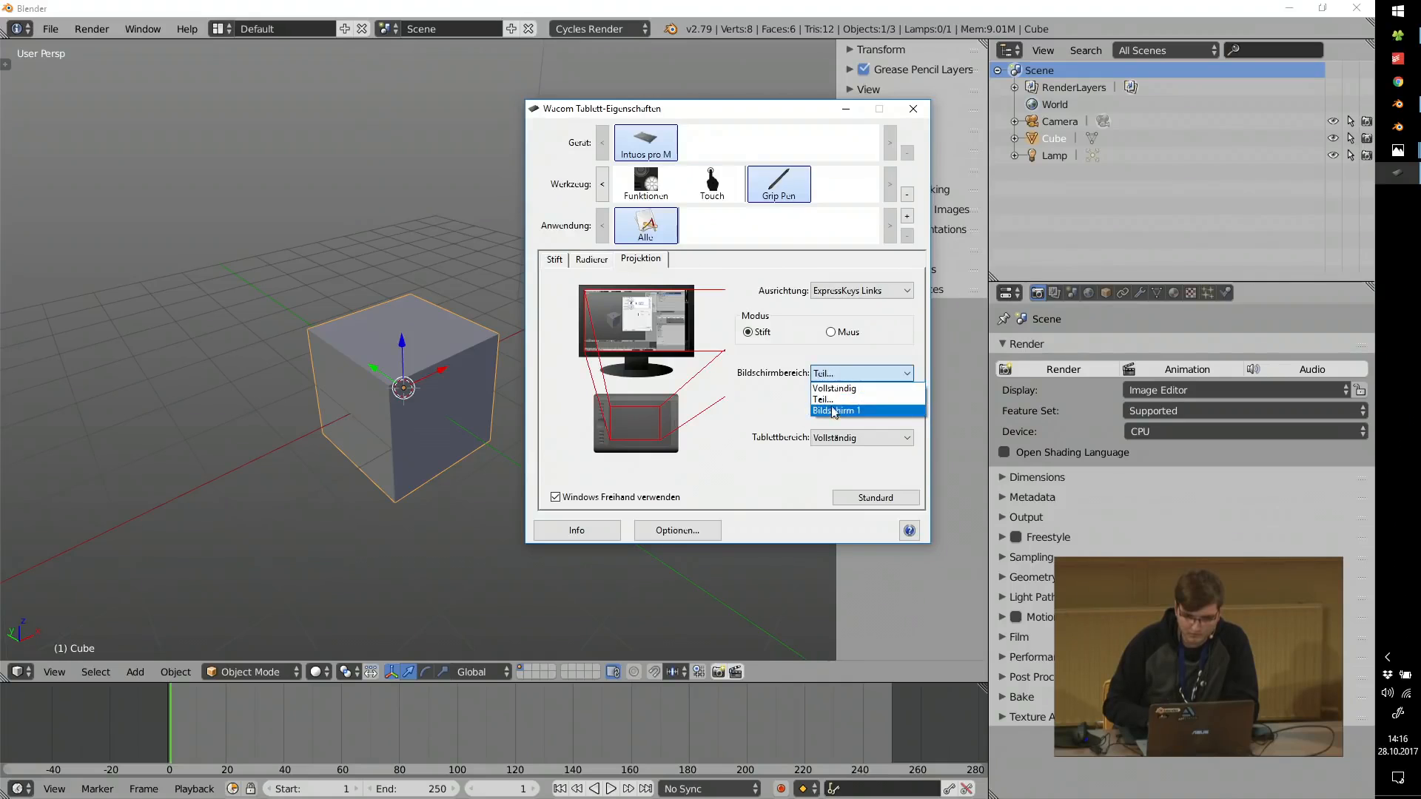
{"action": "left_click", "coordinate": [840, 406]}
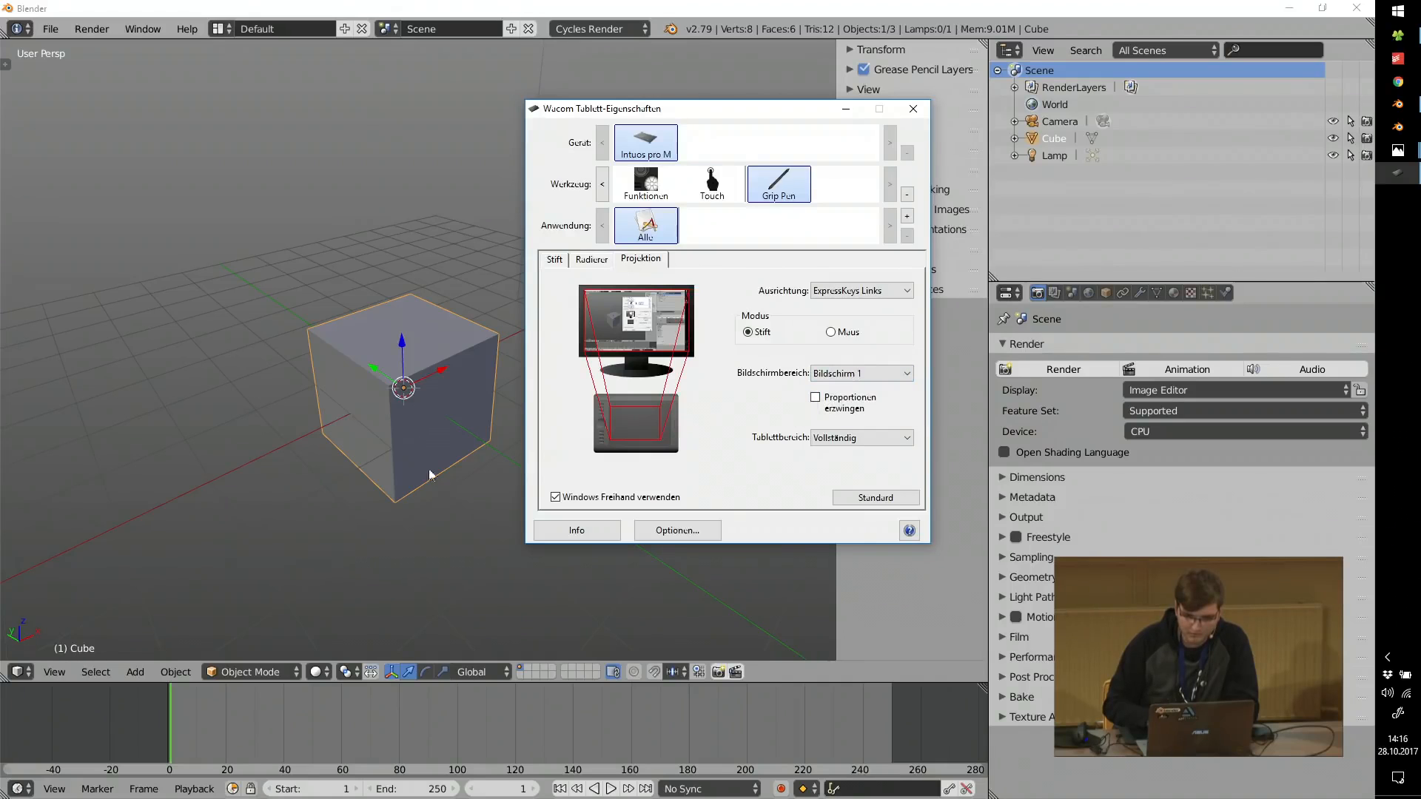
{"action": "left_click", "coordinate": [913, 109]}
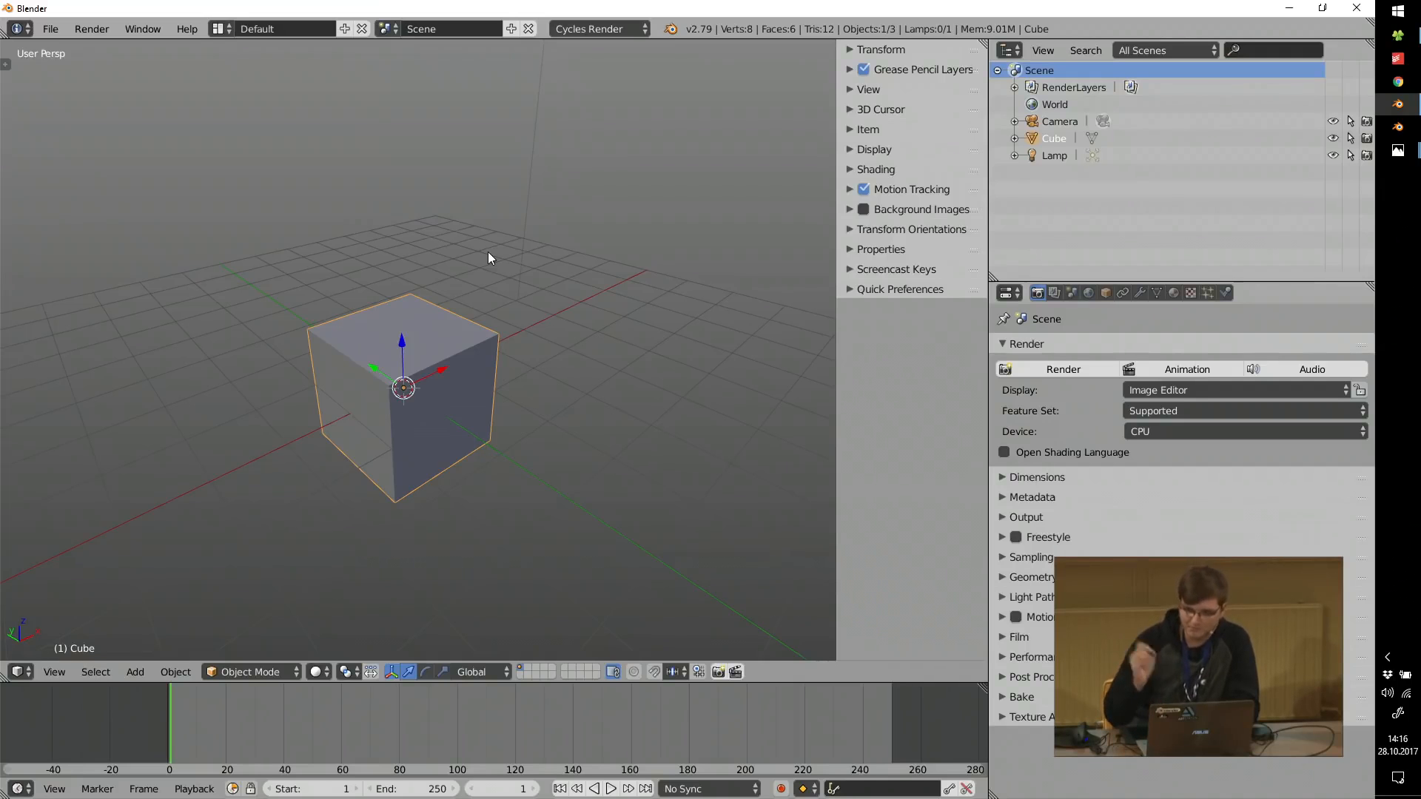
Examine the default cube from several angles and return to the slide 00_preparation.jpg.
{"action": "middle_click_drag", "start_coordinate": [426, 395], "coordinate": [481, 331]}
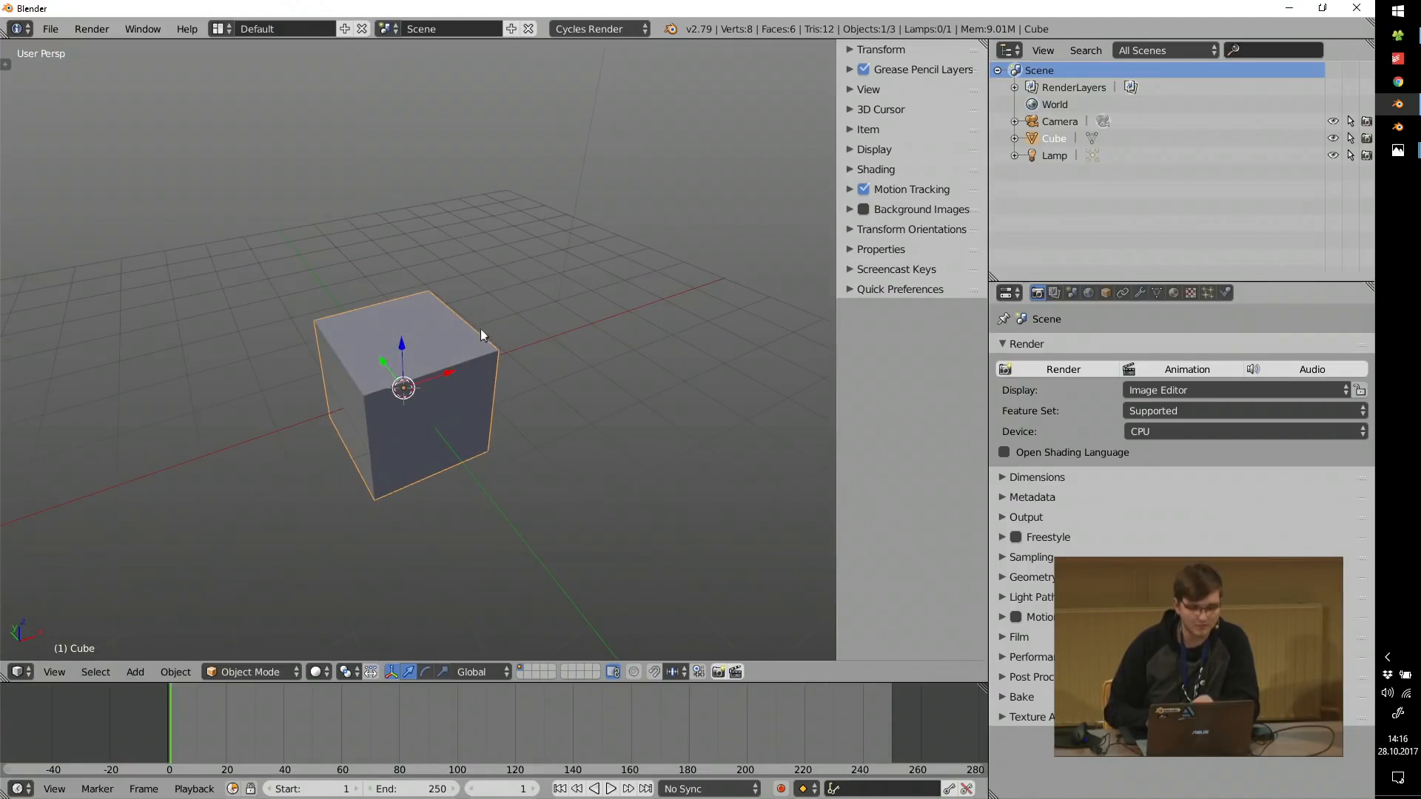
{"action": "middle_click_drag", "start_coordinate": [333, 401], "coordinate": [409, 386]}
{"action": "middle_click_drag", "start_coordinate": [403, 293], "coordinate": [404, 362]}
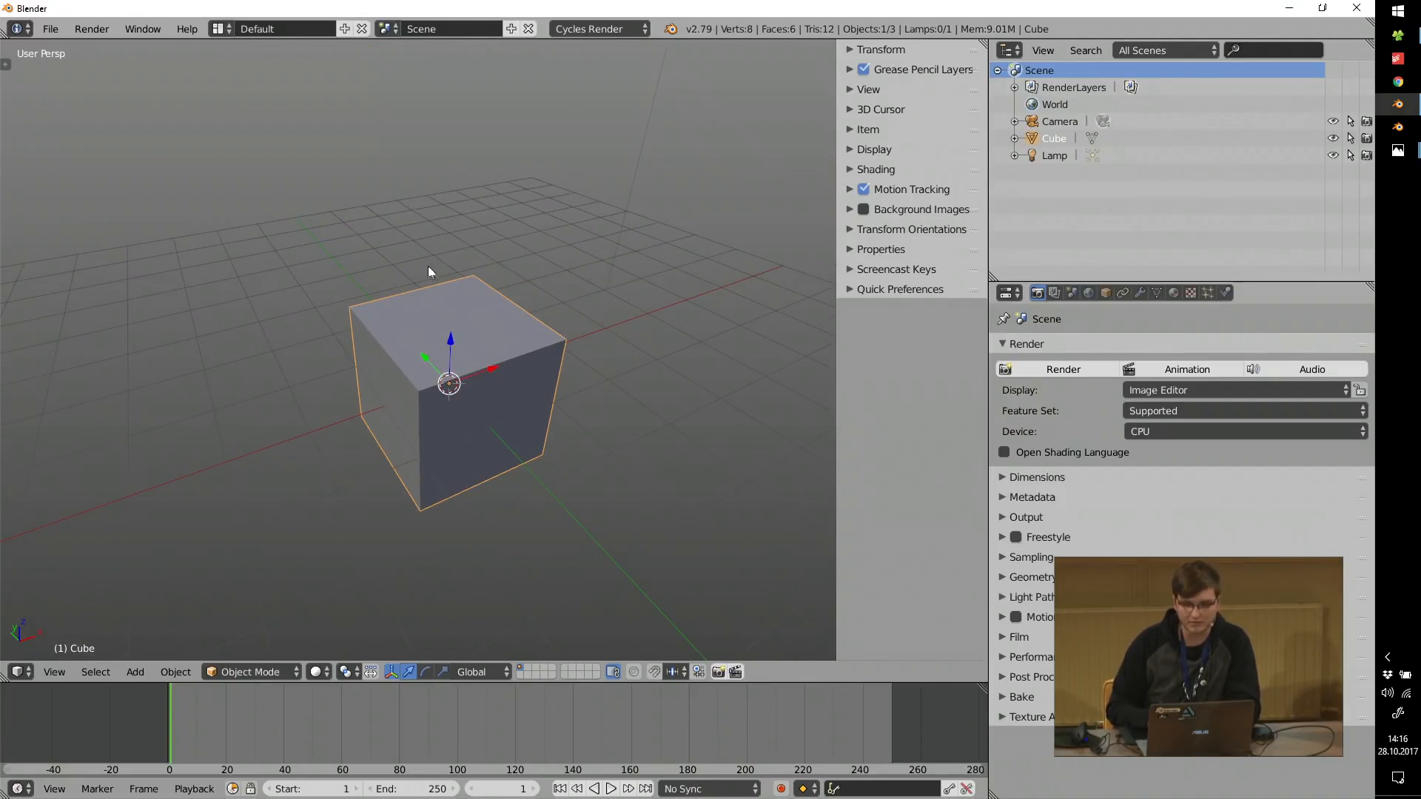
{"action": "middle_click_drag", "start_coordinate": [437, 273], "coordinate": [553, 287]}
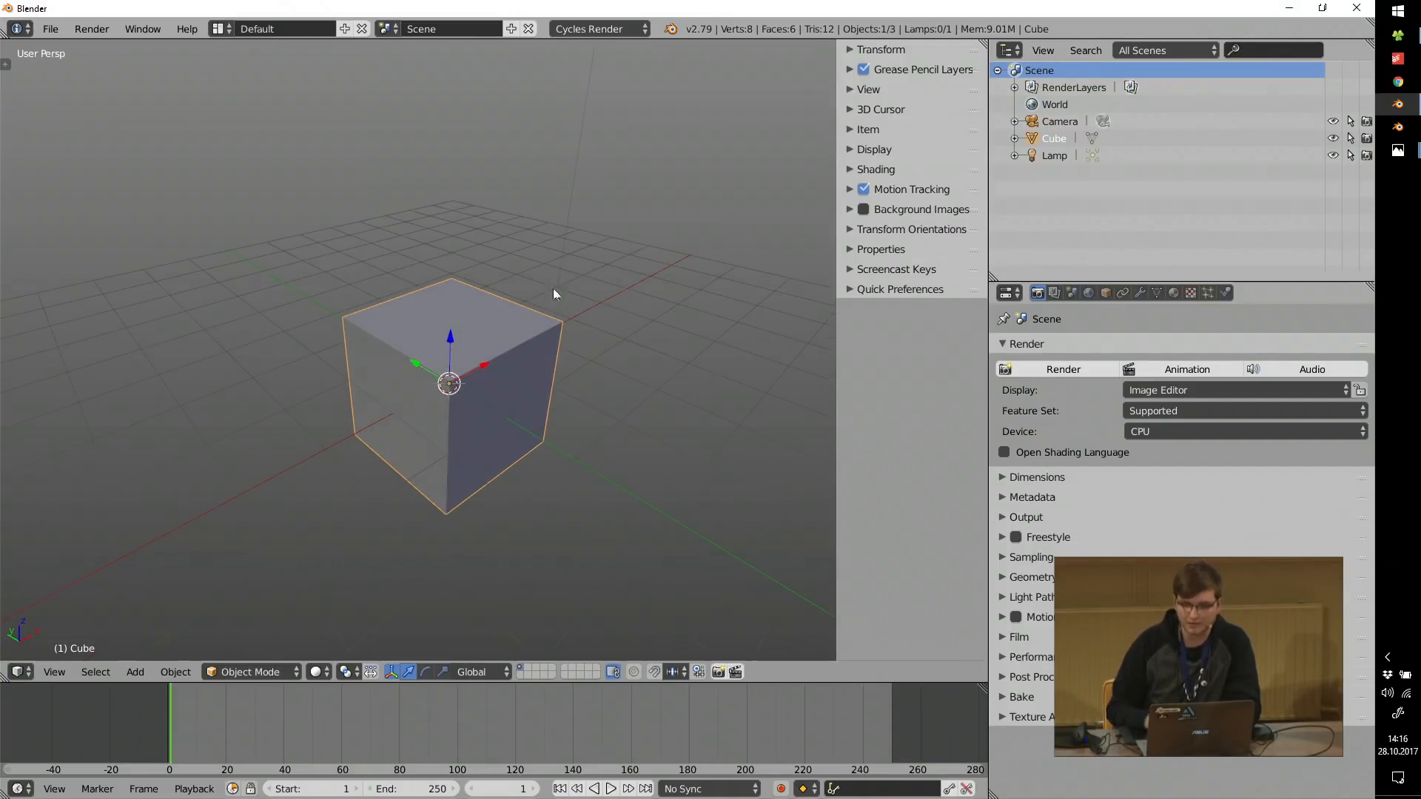
{"action": "mouse_move", "coordinate": [1398, 150]}
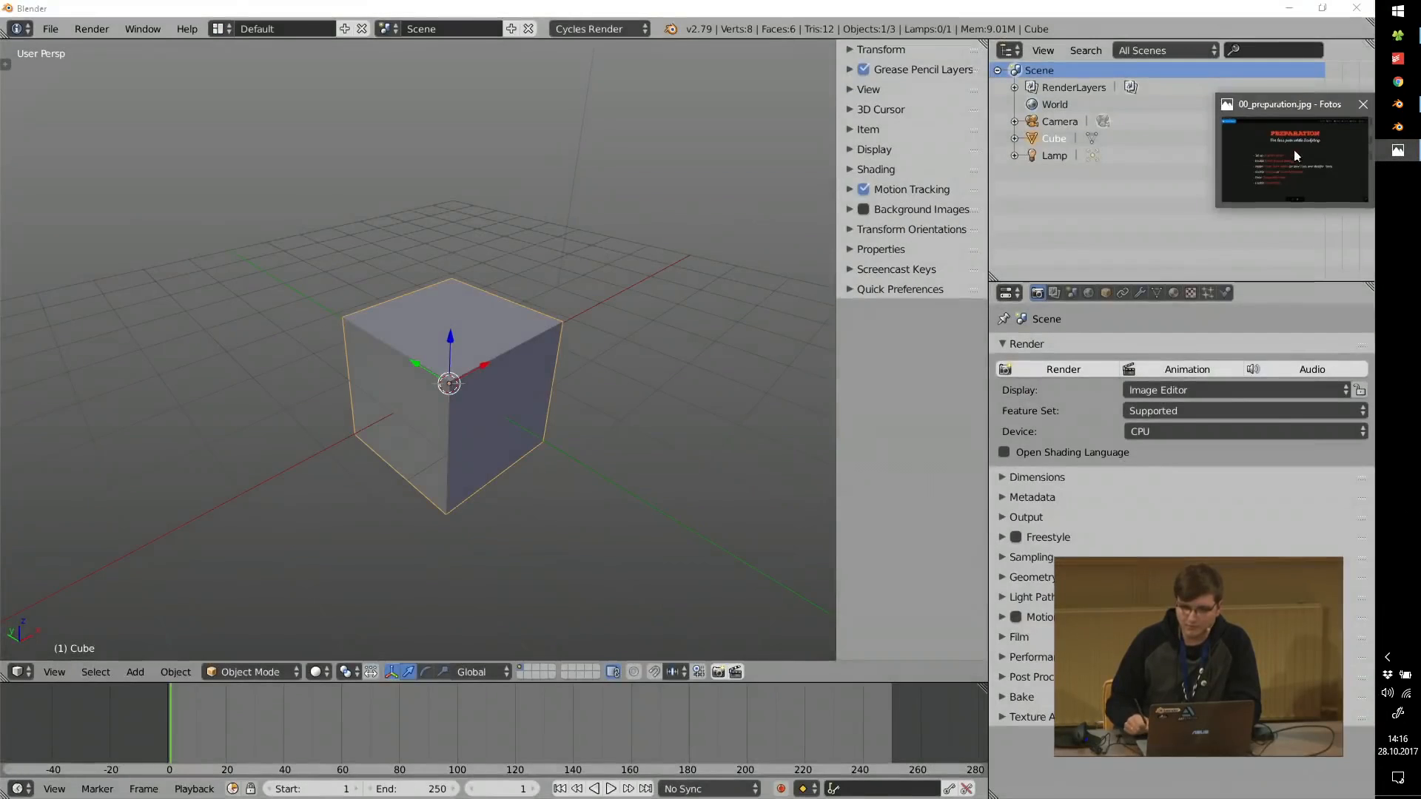
{"action": "left_click", "coordinate": [1294, 150]}
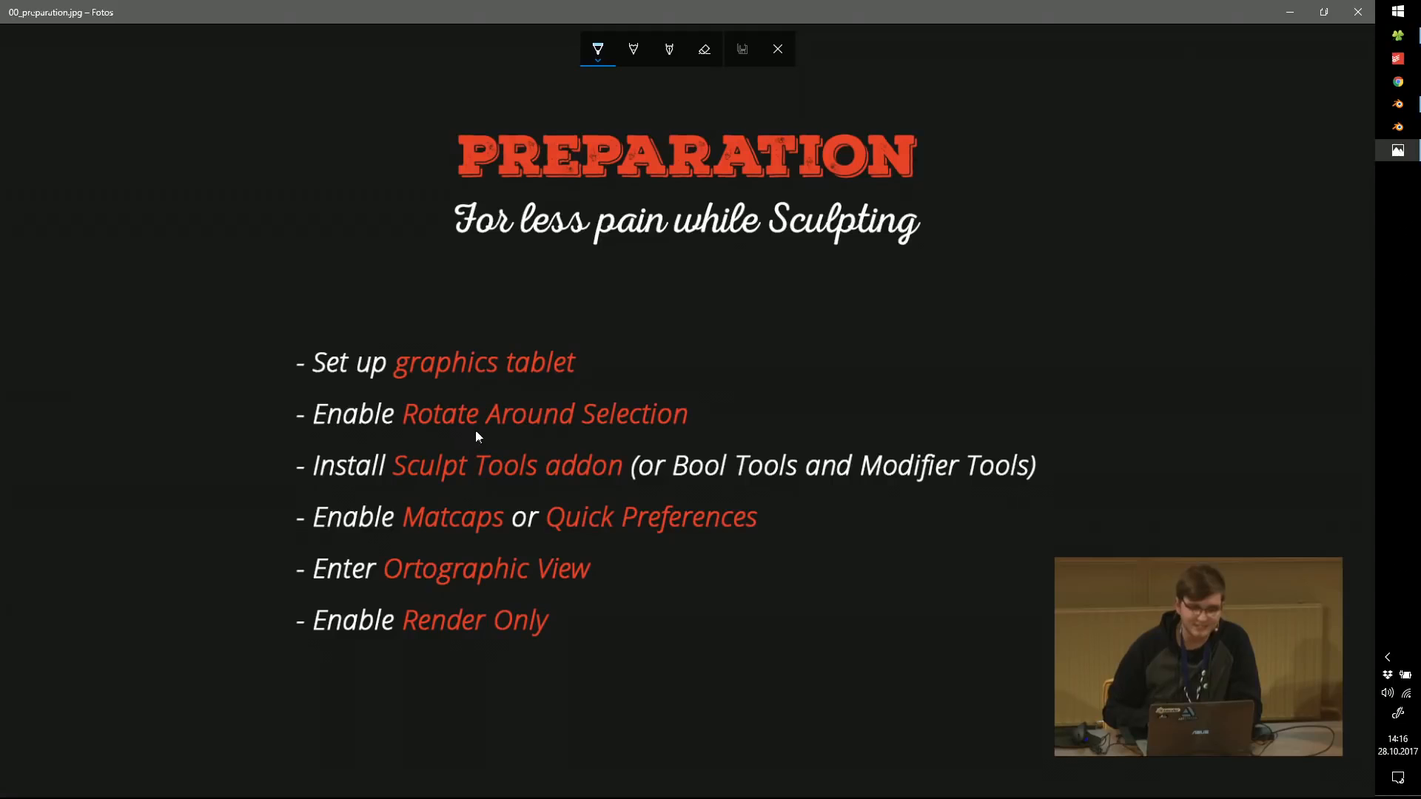
In Blender, add a level 3 Subdivision Surface modifier to the cube, apply it and enter Sculpt Mode.
{"action": "key", "text": "super"}
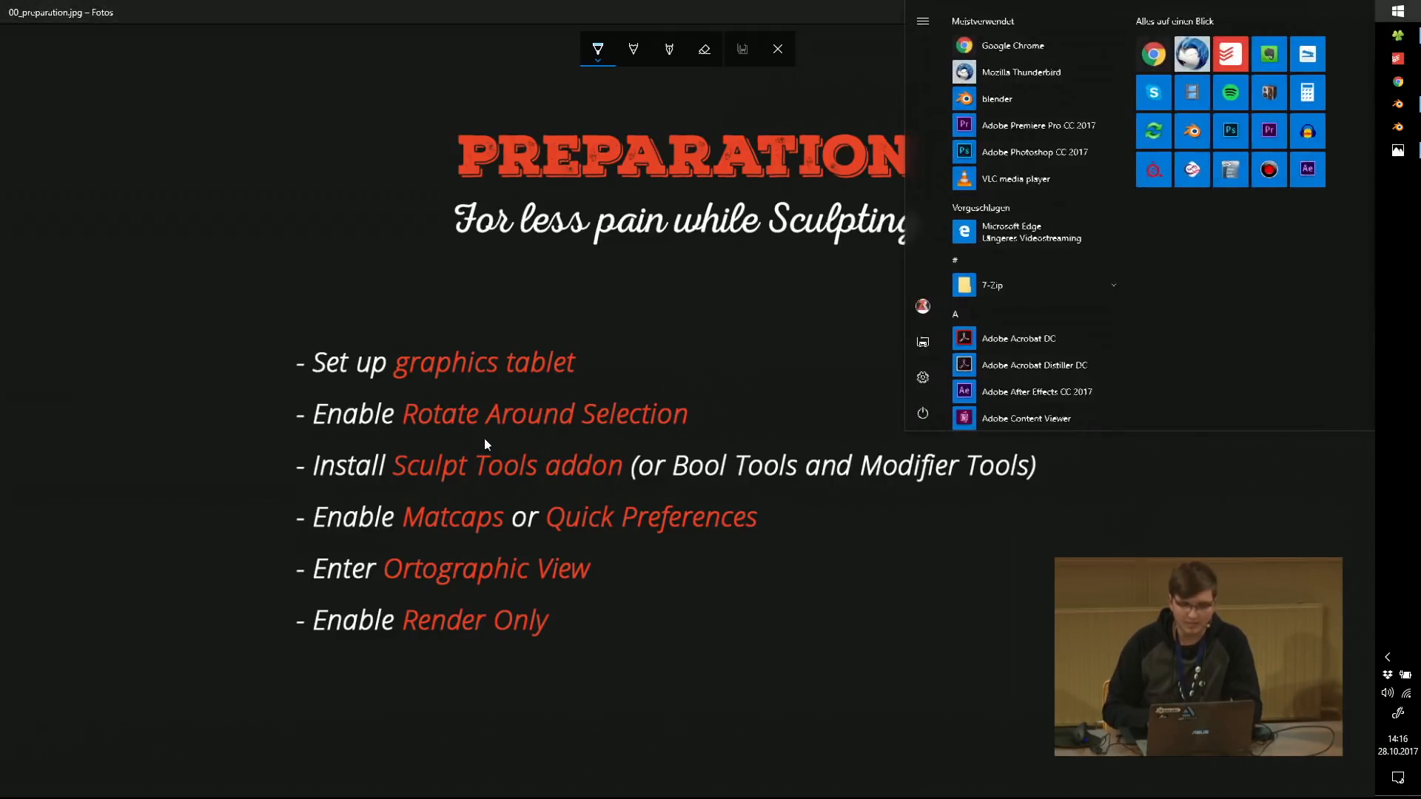
{"action": "left_click", "coordinate": [1405, 111]}
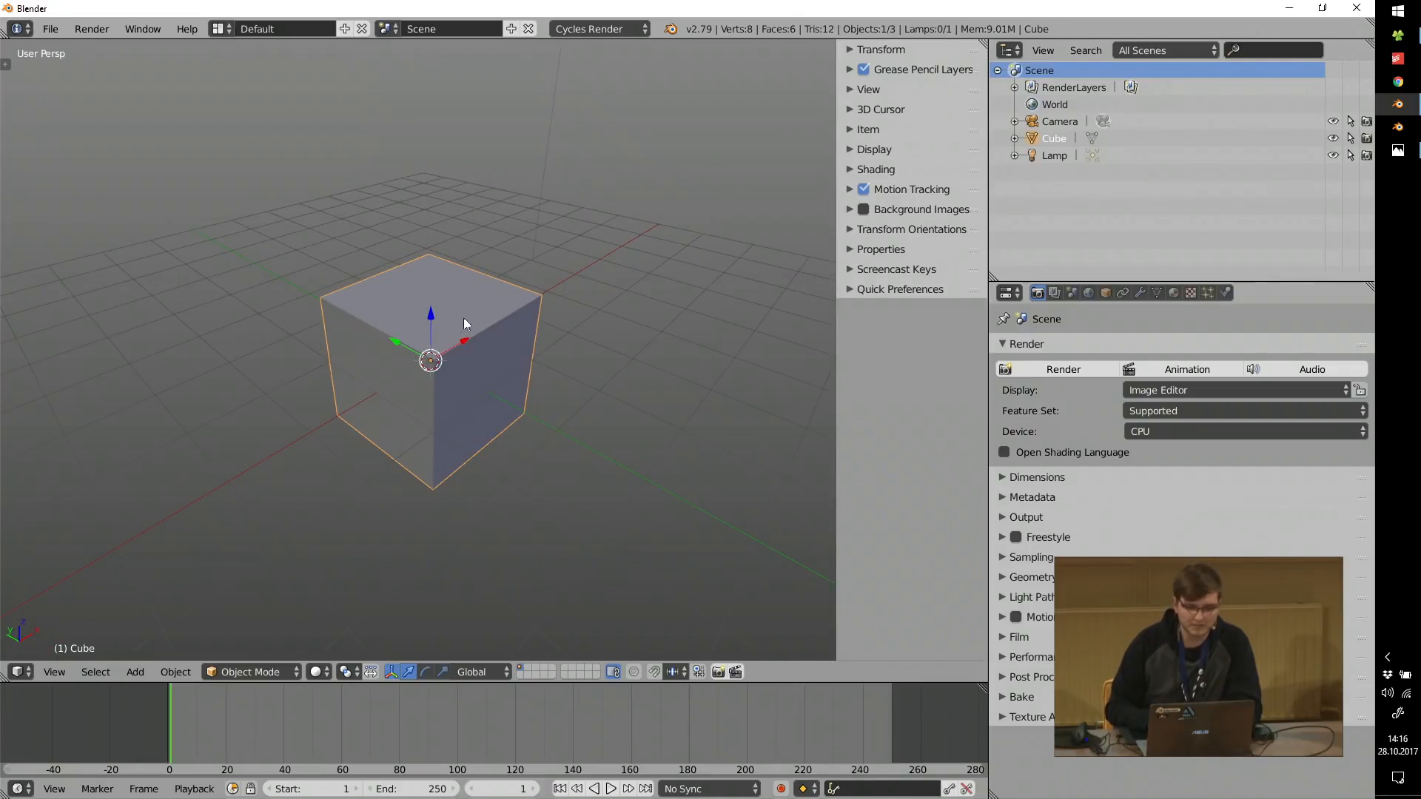
{"action": "key", "text": "ctrl+3"}
{"action": "left_click", "coordinate": [1140, 293]}
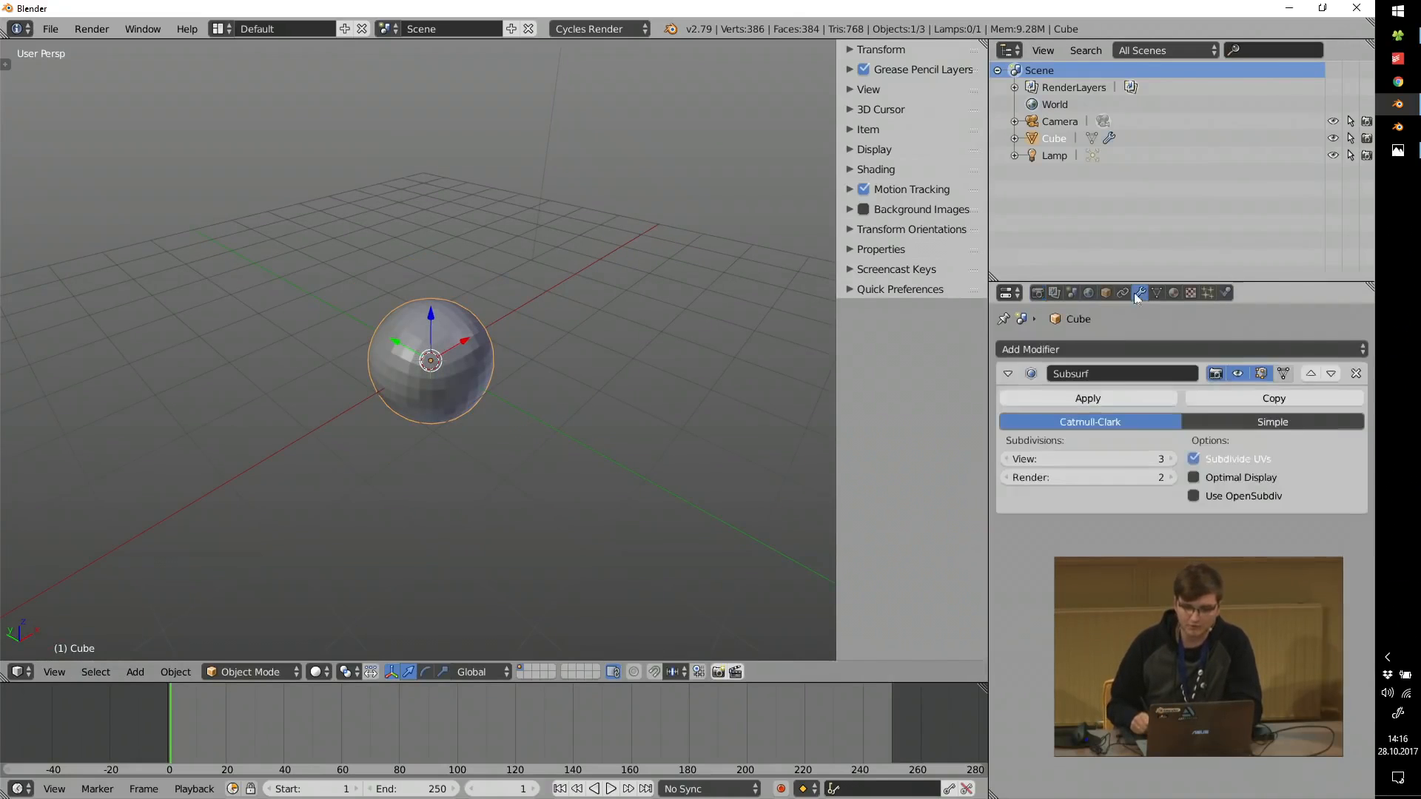
{"action": "left_click", "coordinate": [1067, 393]}
{"action": "key", "text": "Tab"}
{"action": "left_click", "coordinate": [478, 215]}
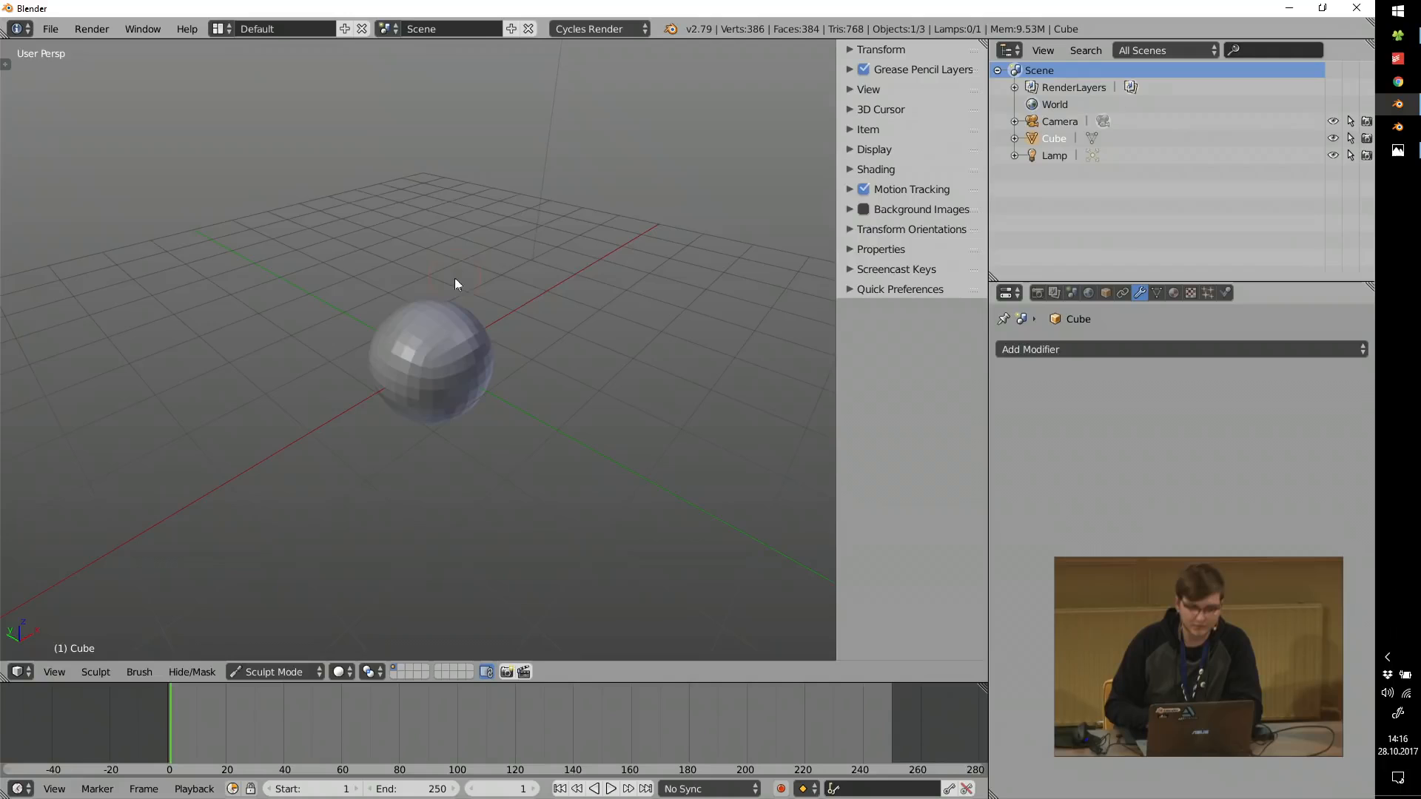
Enable Dyntopo for the sphere and set its detail type method to Constant Detail.
{"action": "key", "text": "t"}
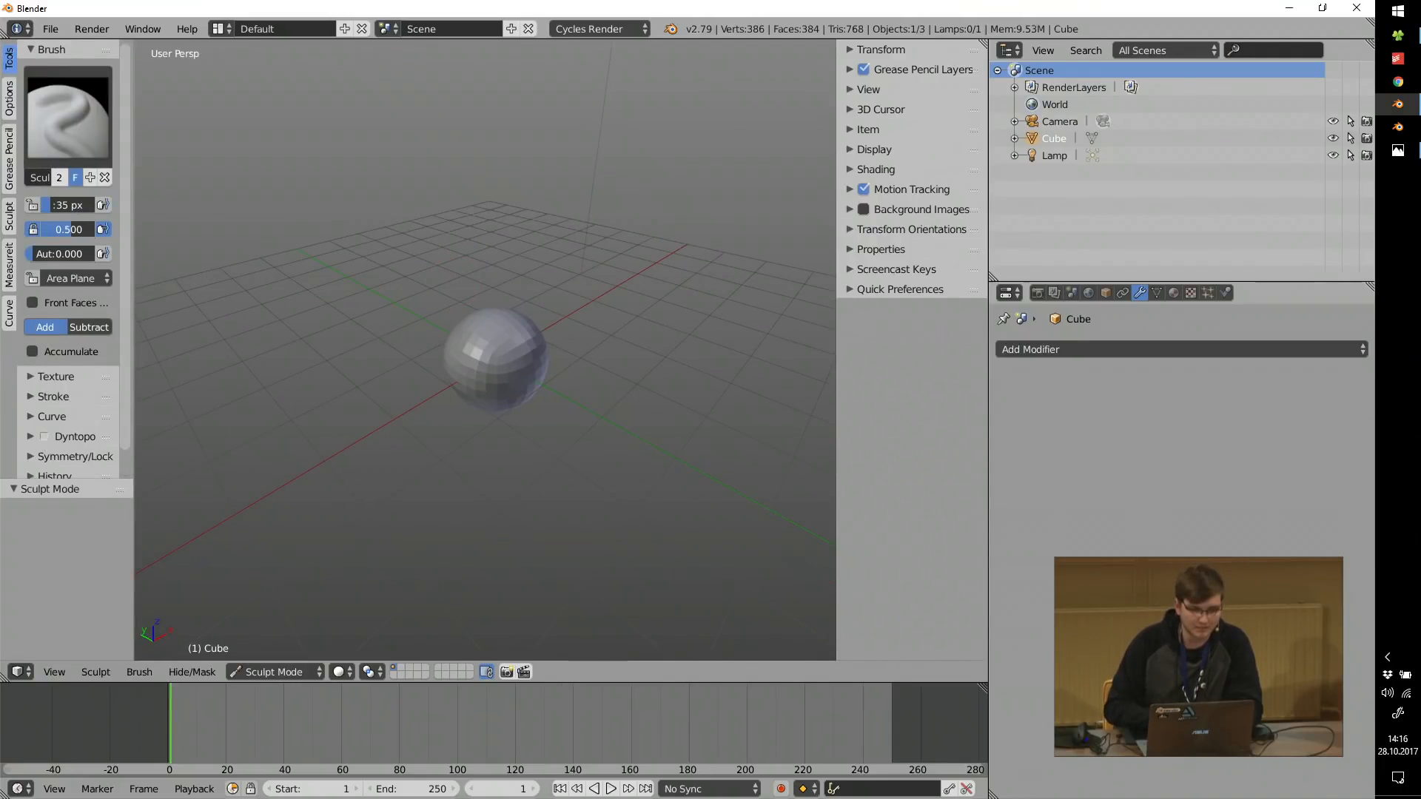
{"action": "left_click", "coordinate": [44, 437]}
{"action": "left_click", "coordinate": [74, 437]}
{"action": "scroll", "coordinate": [89, 435], "scroll_direction": "down", "scroll_amount": 6}
{"action": "left_click", "coordinate": [66, 318]}
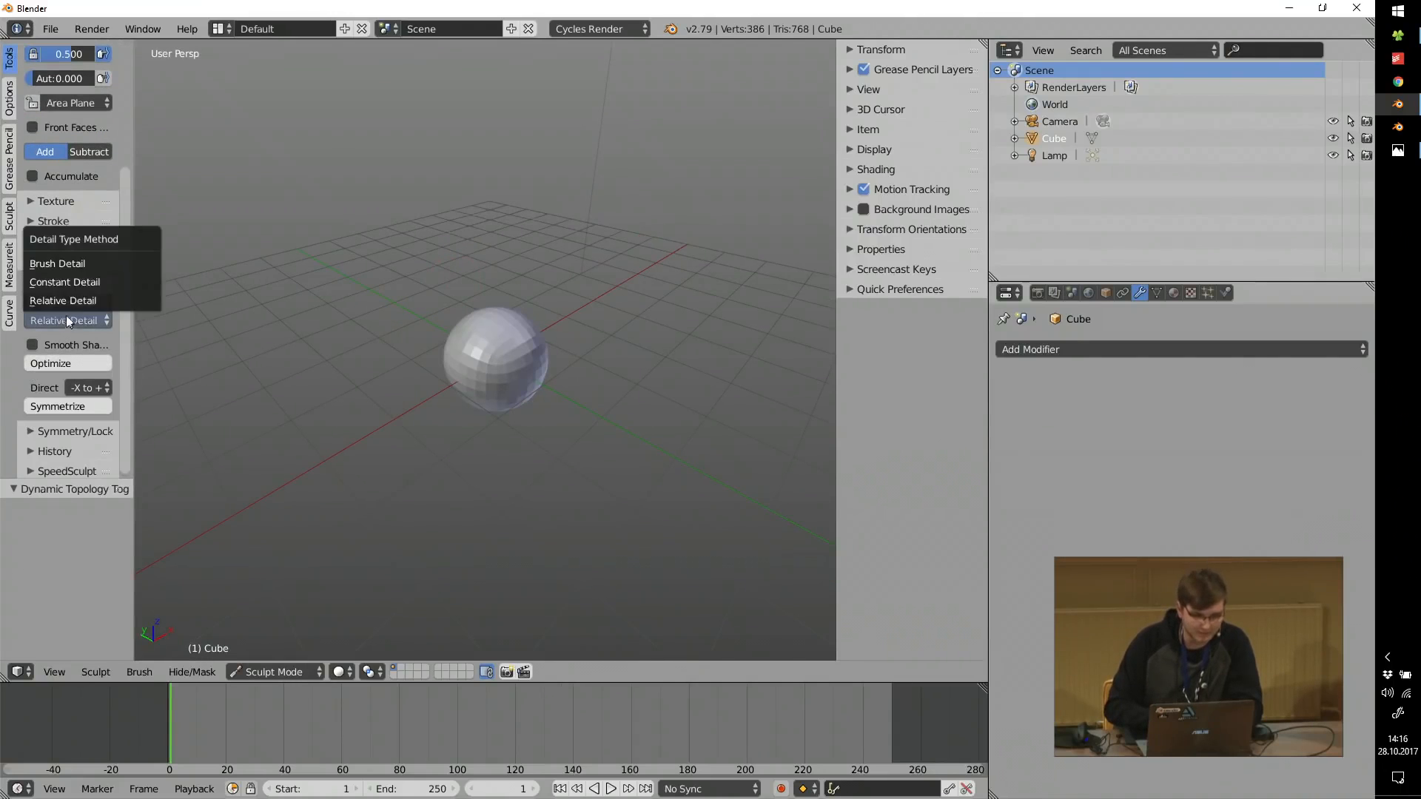
{"action": "left_click", "coordinate": [66, 284]}
{"action": "scroll", "coordinate": [526, 309], "scroll_direction": "up", "scroll_amount": 4}
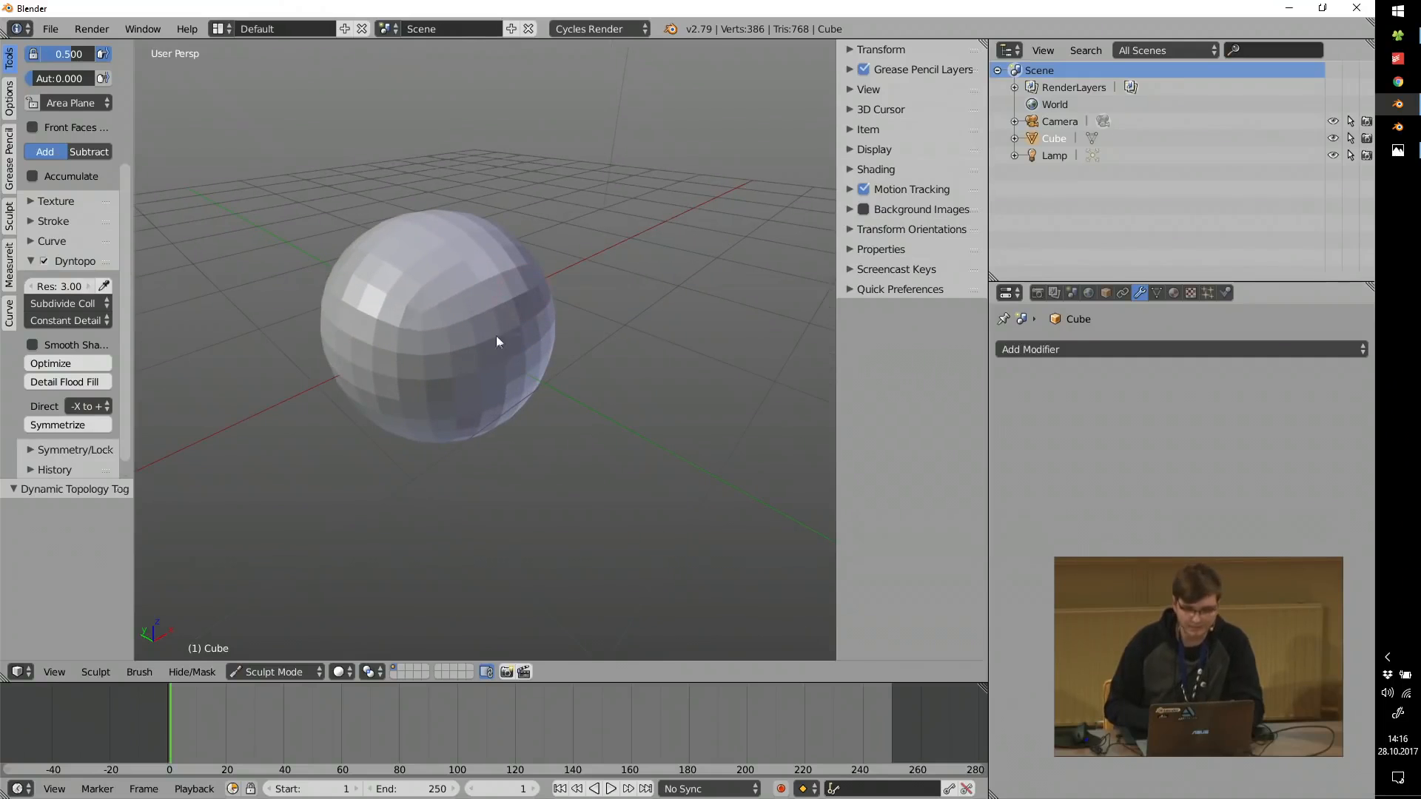
Switch to orthographic view, adjust the brush radius and sculpt a short test stroke on the front of the sphere.
{"action": "key", "text": "KP_5"}
{"action": "scroll", "coordinate": [438, 310], "scroll_direction": "up", "scroll_amount": 5}
{"action": "key", "text": "f"}
{"action": "left_click", "coordinate": [474, 292]}
{"action": "middle_click_drag", "start_coordinate": [397, 230], "coordinate": [416, 267], "text": "shift"}
{"action": "left_click_drag", "start_coordinate": [435, 311], "coordinate": [452, 309]}
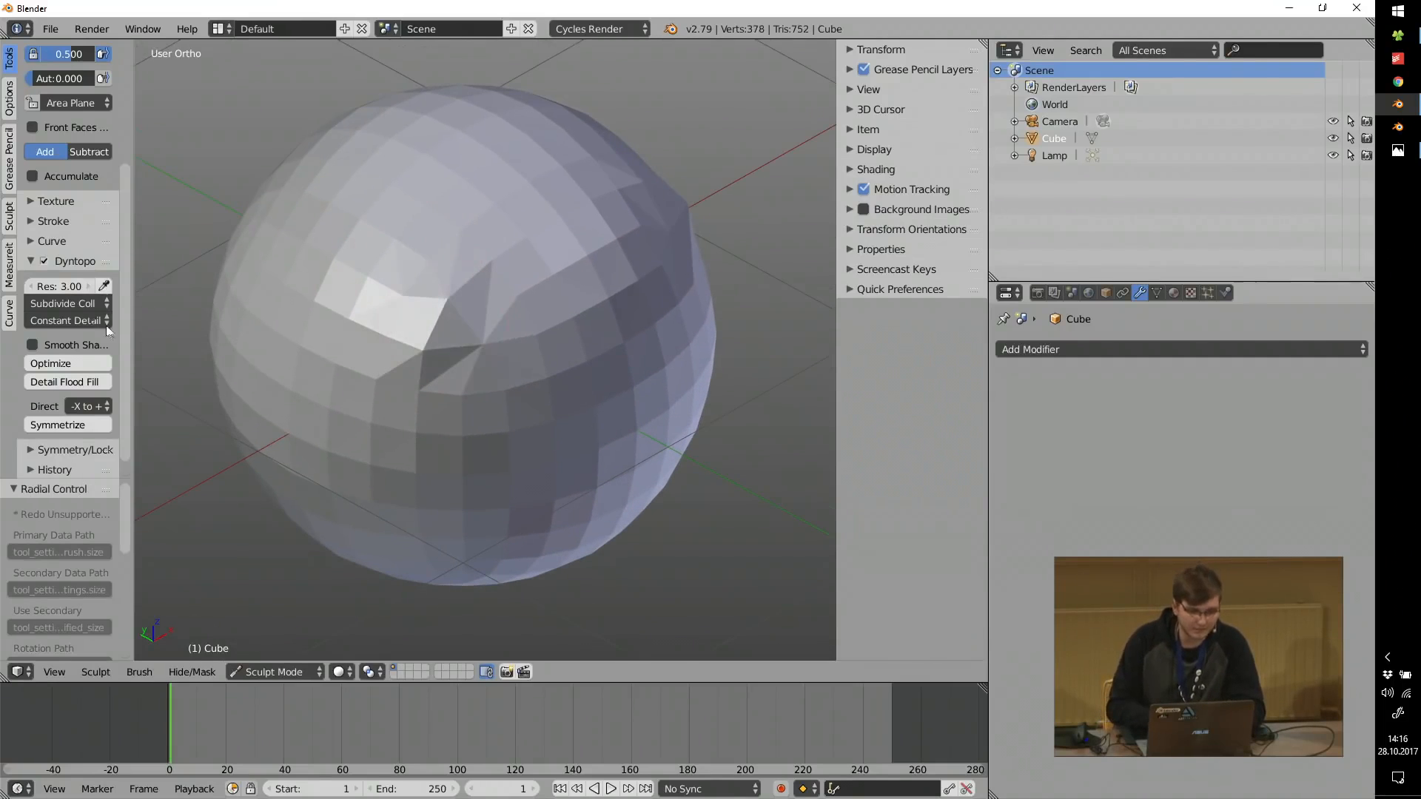
Set the Dyntopo resolution to 18.70 and sculpt several raised bumps at different places around the sphere.
{"action": "left_click_drag", "start_coordinate": [146, 297], "coordinate": [200, 296]}
{"action": "mouse_move", "coordinate": [436, 314]}
{"action": "left_mouse_down"}
{"action": "mouse_move", "coordinate": [427, 328]}
{"action": "mouse_move", "coordinate": [442, 320]}
{"action": "left_mouse_up"}
{"action": "scroll", "coordinate": [442, 320], "scroll_direction": "up", "scroll_amount": 2}
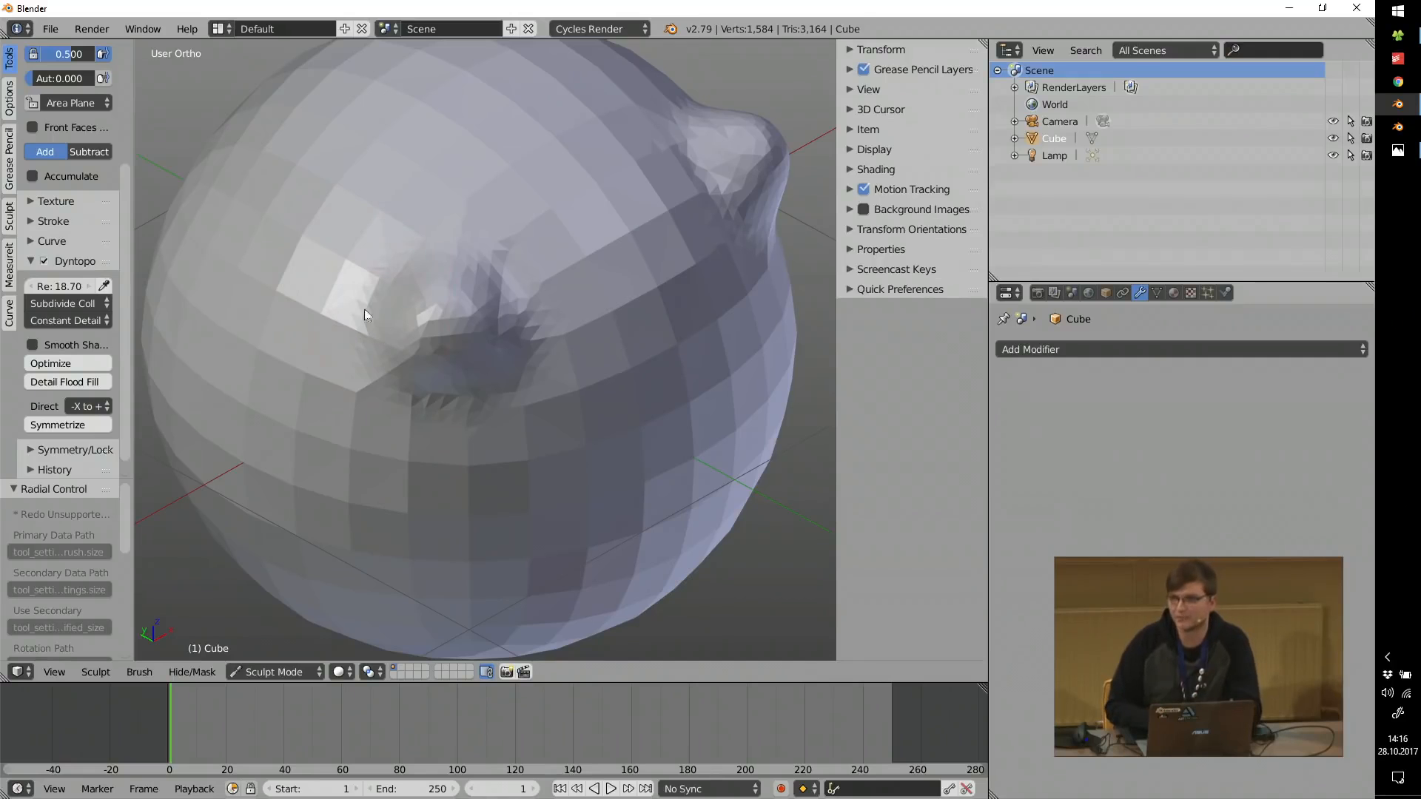
{"action": "mouse_move", "coordinate": [363, 306]}
{"action": "middle_mouse_down"}
{"action": "mouse_move", "coordinate": [489, 305]}
{"action": "mouse_move", "coordinate": [380, 327]}
{"action": "mouse_move", "coordinate": [402, 215]}
{"action": "mouse_move", "coordinate": [434, 269]}
{"action": "mouse_move", "coordinate": [328, 269]}
{"action": "mouse_move", "coordinate": [394, 318]}
{"action": "middle_mouse_up"}
{"action": "mouse_move", "coordinate": [372, 330]}
{"action": "left_mouse_down"}
{"action": "mouse_move", "coordinate": [349, 309]}
{"action": "mouse_move", "coordinate": [331, 370]}
{"action": "left_mouse_up"}
{"action": "mouse_move", "coordinate": [331, 370]}
{"action": "middle_mouse_down"}
{"action": "mouse_move", "coordinate": [397, 245]}
{"action": "mouse_move", "coordinate": [388, 265]}
{"action": "mouse_move", "coordinate": [423, 354]}
{"action": "middle_mouse_up"}
{"action": "left_click_drag", "start_coordinate": [588, 510], "coordinate": [628, 515]}
{"action": "mouse_move", "coordinate": [627, 515]}
{"action": "middle_mouse_down"}
{"action": "mouse_move", "coordinate": [438, 398]}
{"action": "mouse_move", "coordinate": [579, 479]}
{"action": "mouse_move", "coordinate": [566, 525]}
{"action": "mouse_move", "coordinate": [490, 462]}
{"action": "mouse_move", "coordinate": [459, 373]}
{"action": "middle_mouse_up"}
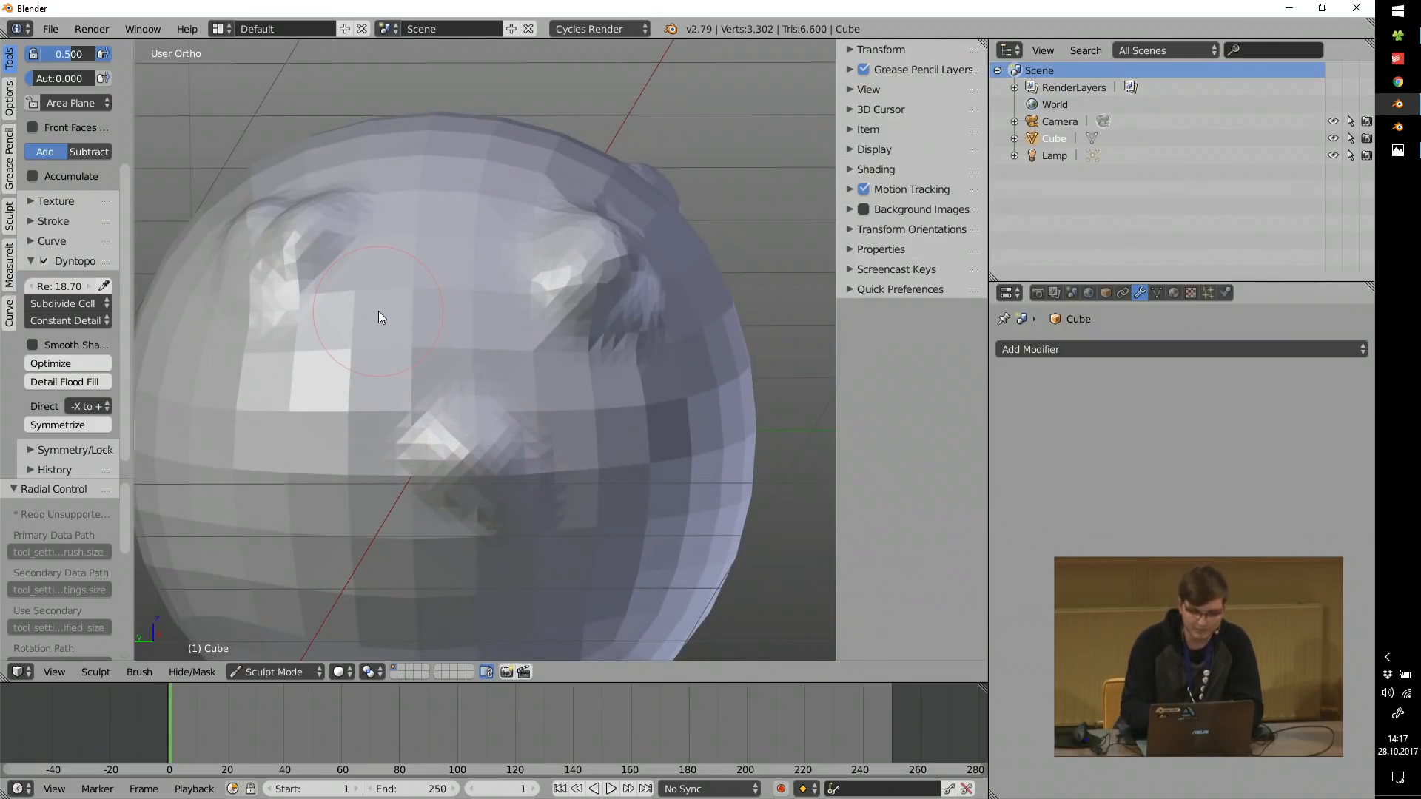
Turn off Rotate Around Selection in the user preferences and go back to the sculpt.
{"action": "key", "text": "ctrl+alt+u"}
{"action": "left_click", "coordinate": [299, 275]}
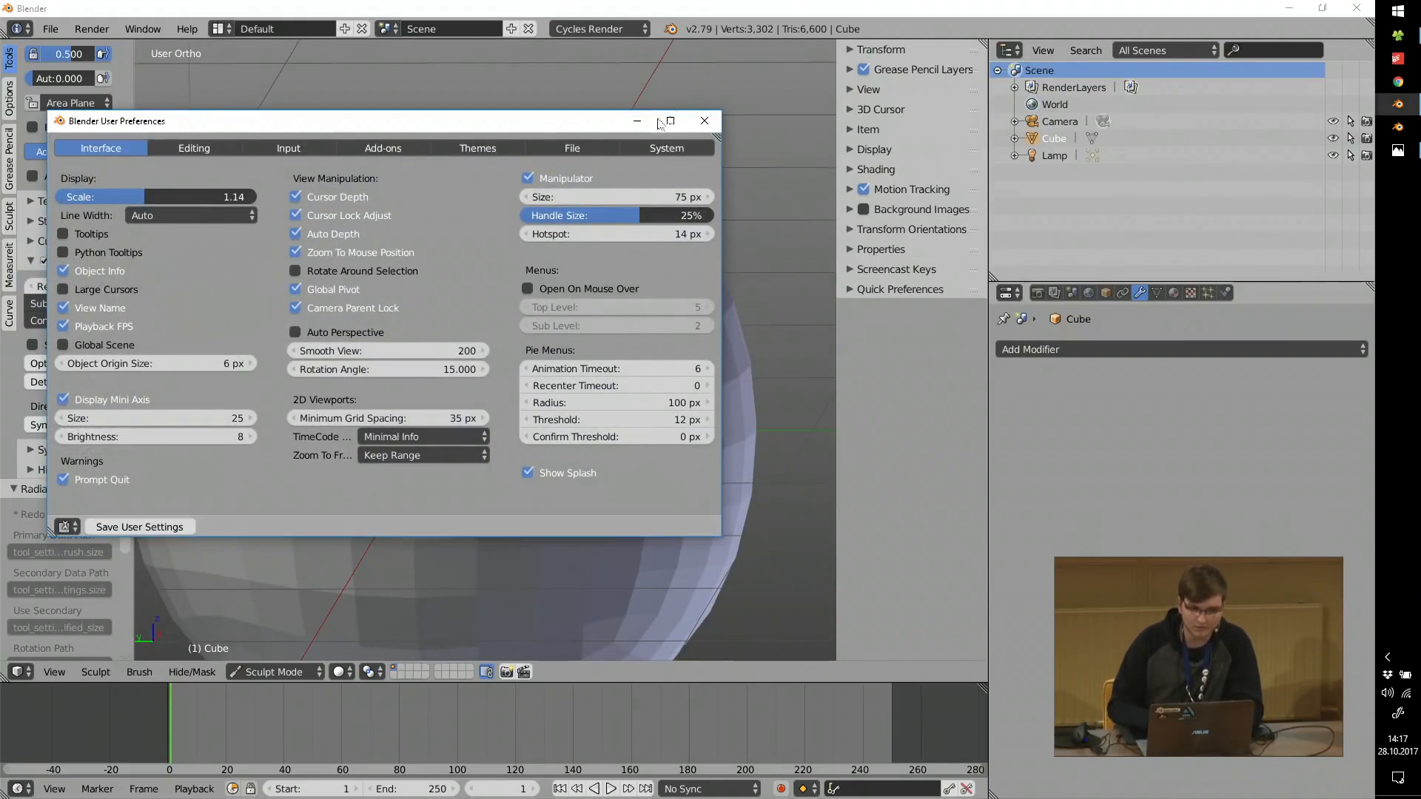
{"action": "double_click", "coordinate": [727, 9]}
Sculpt one more bump on the sphere and orbit to test the view rotation without a selection pivot.
{"action": "mouse_move", "coordinate": [547, 276]}
{"action": "middle_mouse_down"}
{"action": "mouse_move", "coordinate": [522, 318]}
{"action": "mouse_move", "coordinate": [472, 318]}
{"action": "mouse_move", "coordinate": [394, 376]}
{"action": "mouse_move", "coordinate": [669, 349]}
{"action": "middle_mouse_up"}
{"action": "left_click_drag", "start_coordinate": [668, 345], "coordinate": [686, 357]}
{"action": "mouse_move", "coordinate": [686, 358]}
{"action": "middle_mouse_down"}
{"action": "mouse_move", "coordinate": [629, 378]}
{"action": "mouse_move", "coordinate": [490, 302]}
{"action": "mouse_move", "coordinate": [534, 337]}
{"action": "middle_mouse_up"}
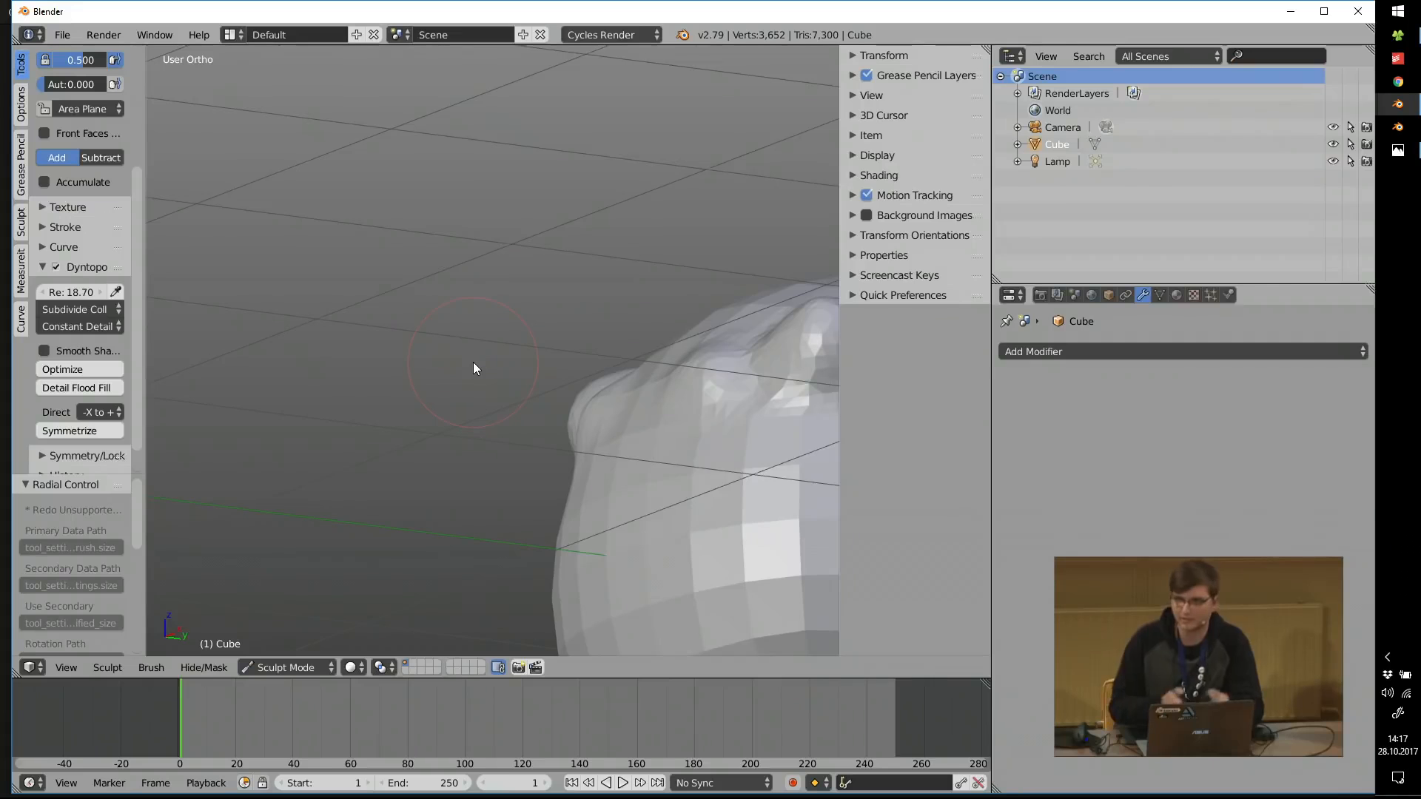
{"action": "mouse_move", "coordinate": [664, 351]}
{"action": "middle_mouse_down"}
{"action": "mouse_move", "coordinate": [495, 278]}
{"action": "mouse_move", "coordinate": [549, 318]}
{"action": "middle_mouse_up"}
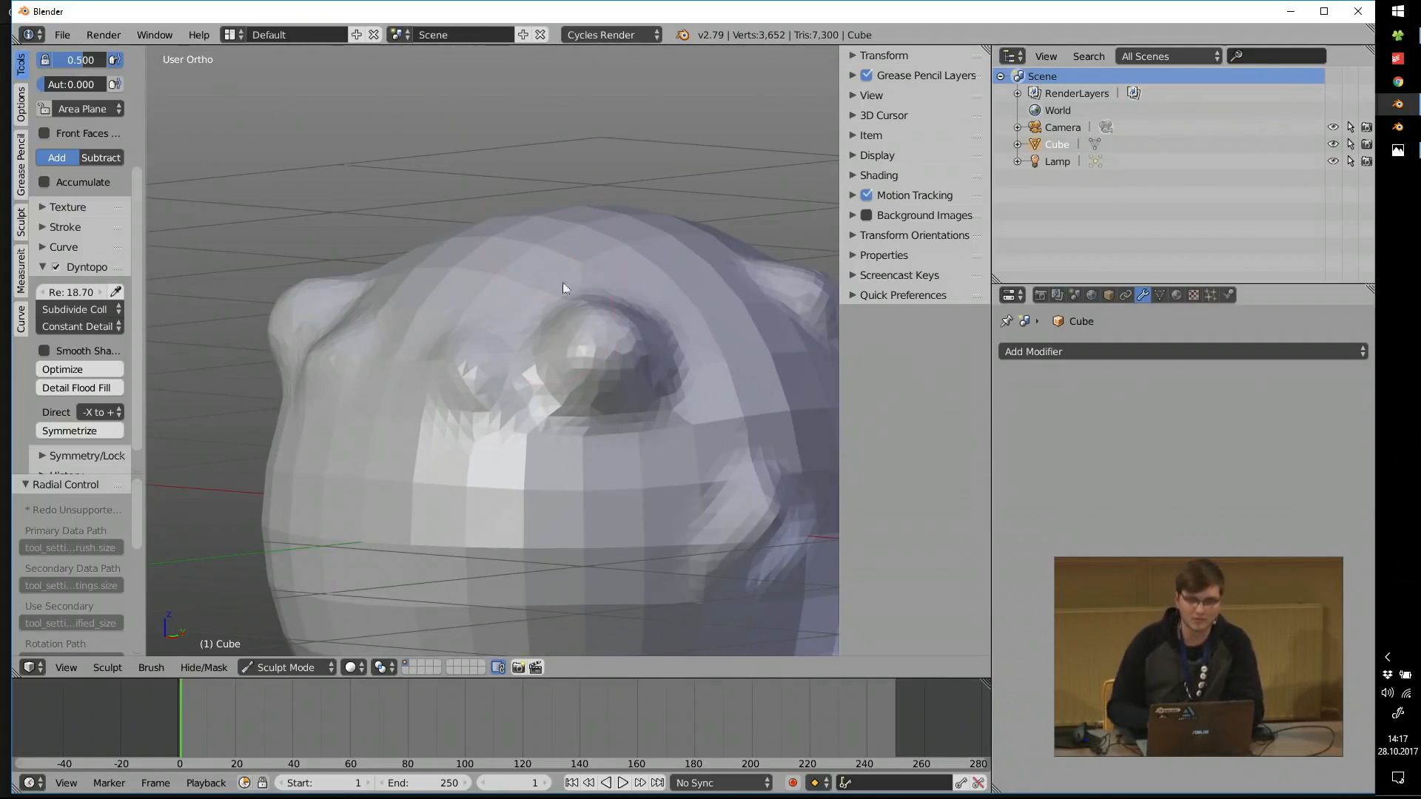
Enable Rotate Around Selection in the user preferences, close them and return to the slide 00_preparation.jpg.
{"action": "key", "text": "ctrl+alt+u"}
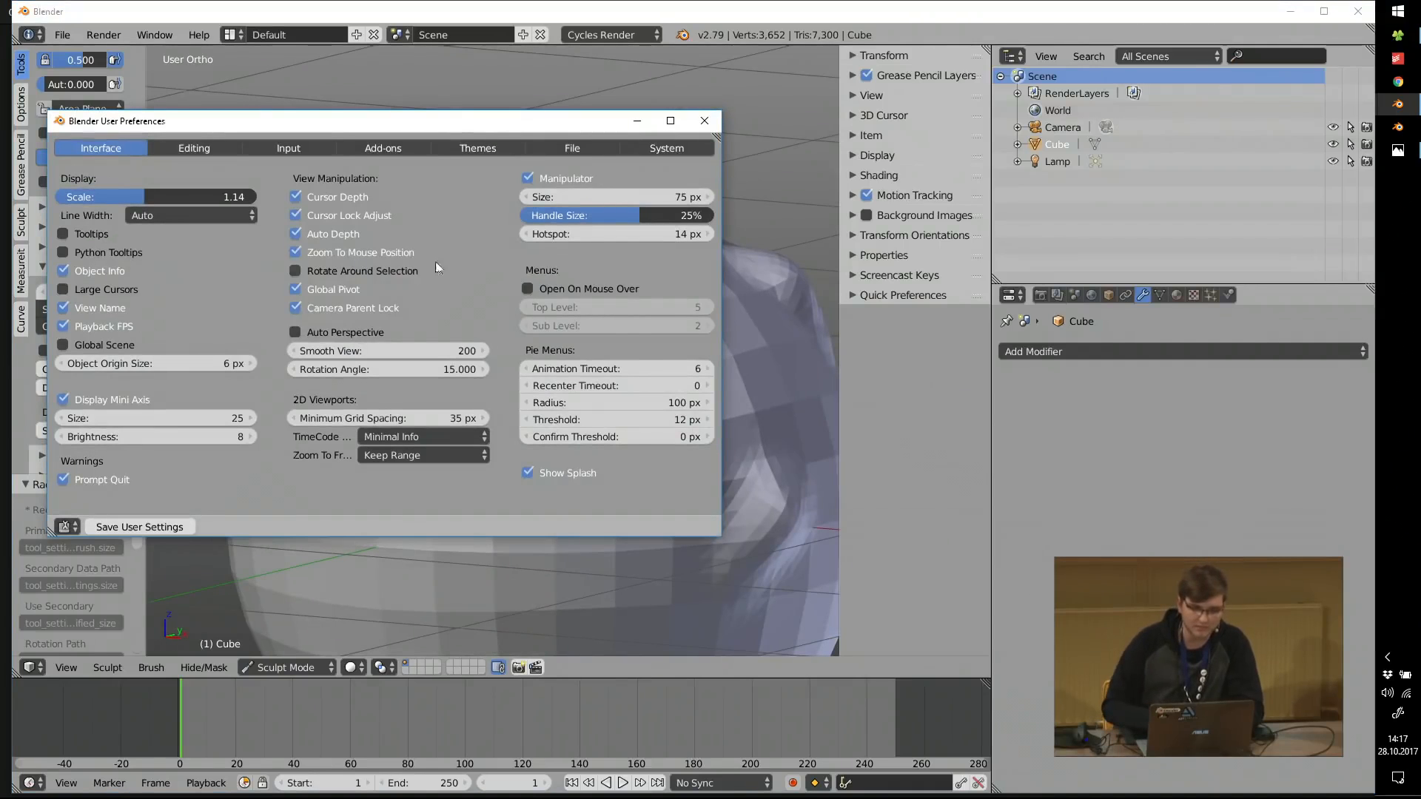
{"action": "left_click", "coordinate": [704, 120]}
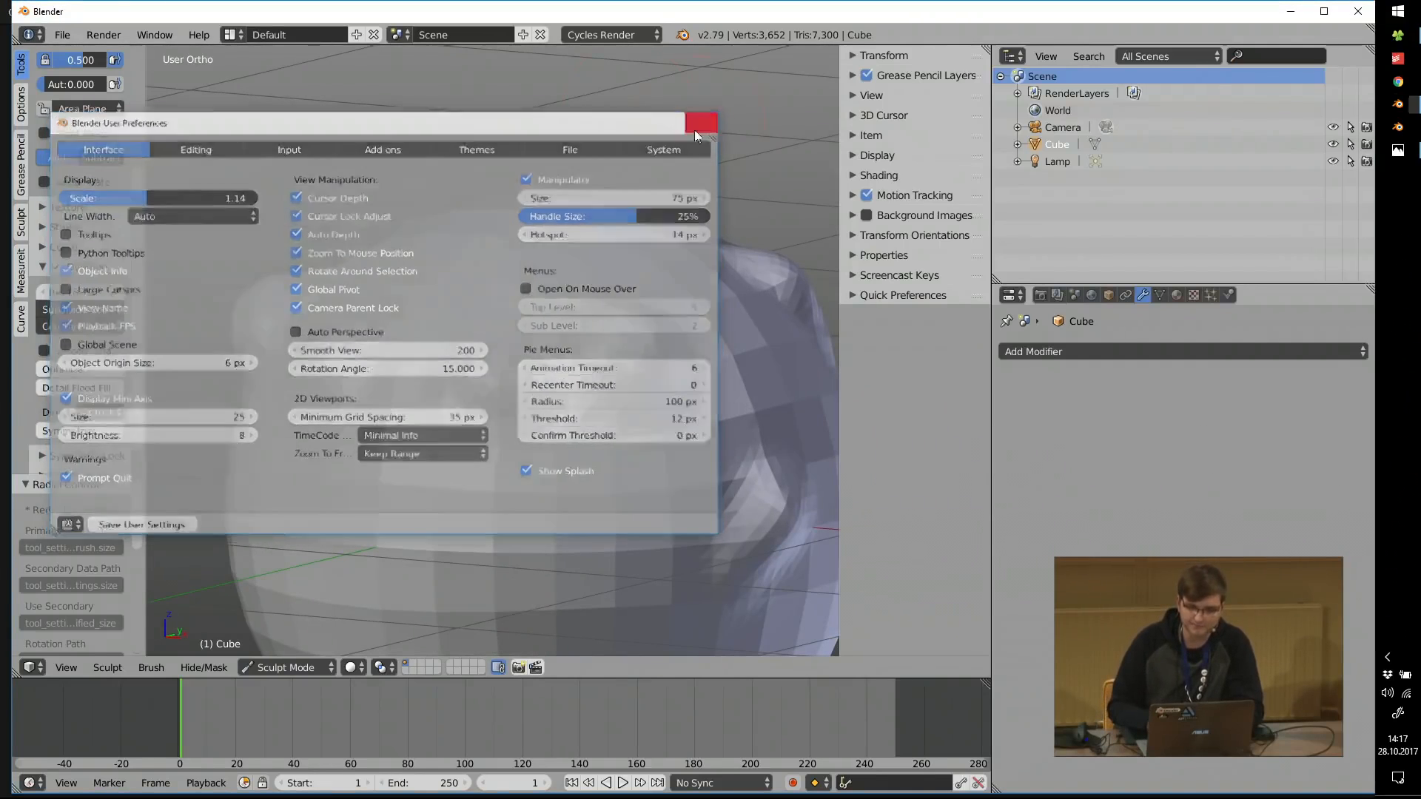
{"action": "left_click", "coordinate": [1398, 151]}
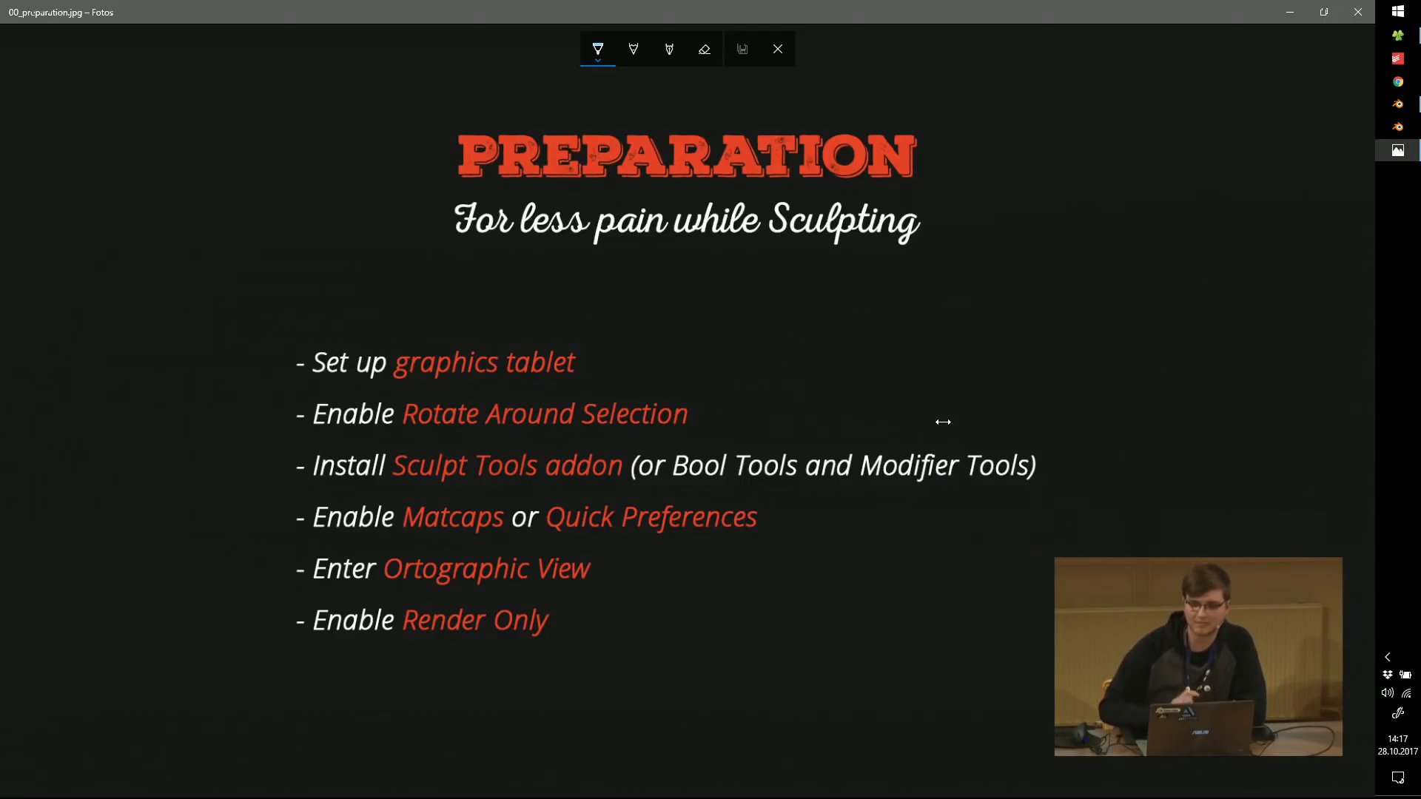
Switch back to Blender, show the Sculpt Tools add-on's controls and widen the tool shelf so their labels are readable.
{"action": "left_click", "coordinate": [1398, 104]}
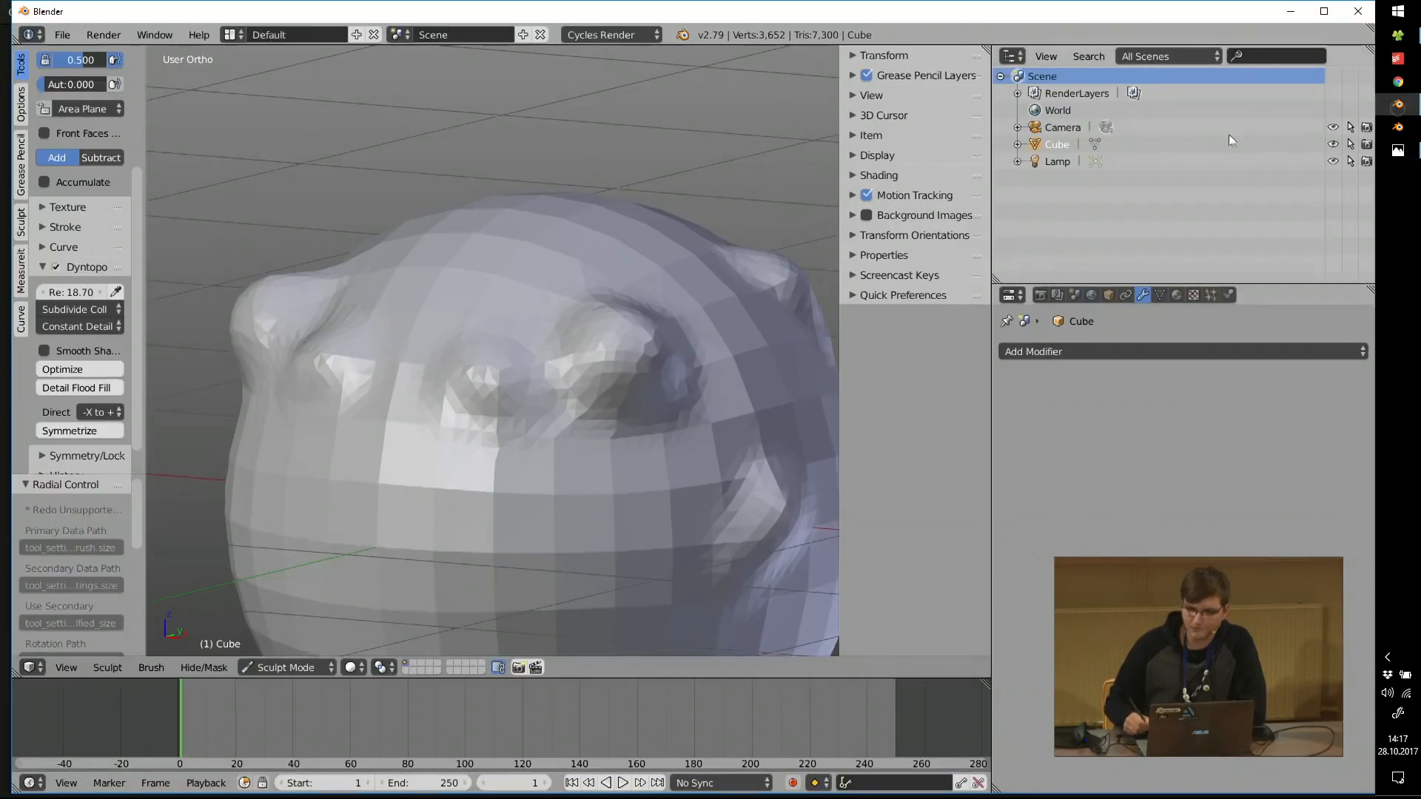
{"action": "left_click", "coordinate": [21, 222]}
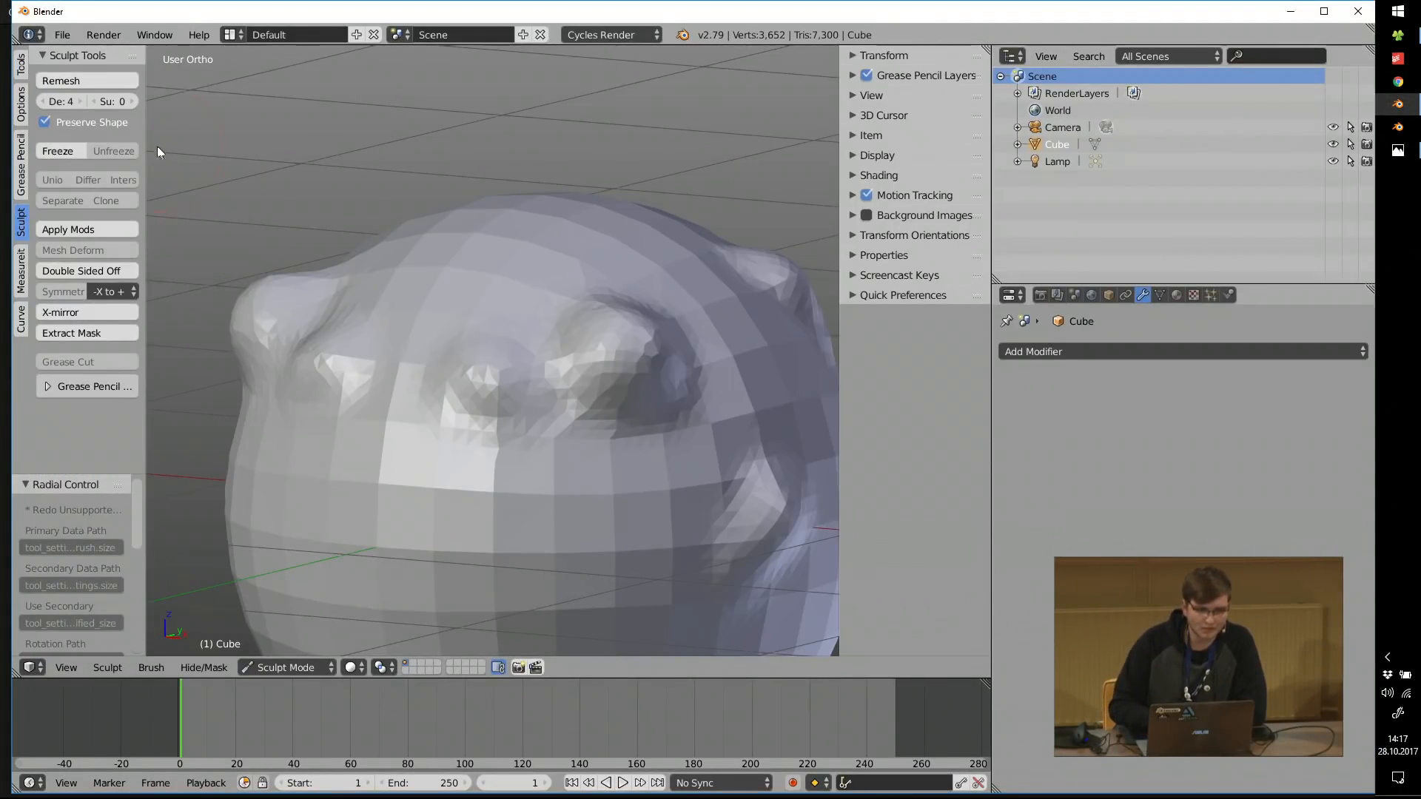
{"action": "mouse_move", "coordinate": [148, 129]}
{"action": "left_mouse_down"}
{"action": "mouse_move", "coordinate": [211, 133]}
{"action": "mouse_move", "coordinate": [199, 139]}
{"action": "left_mouse_up"}
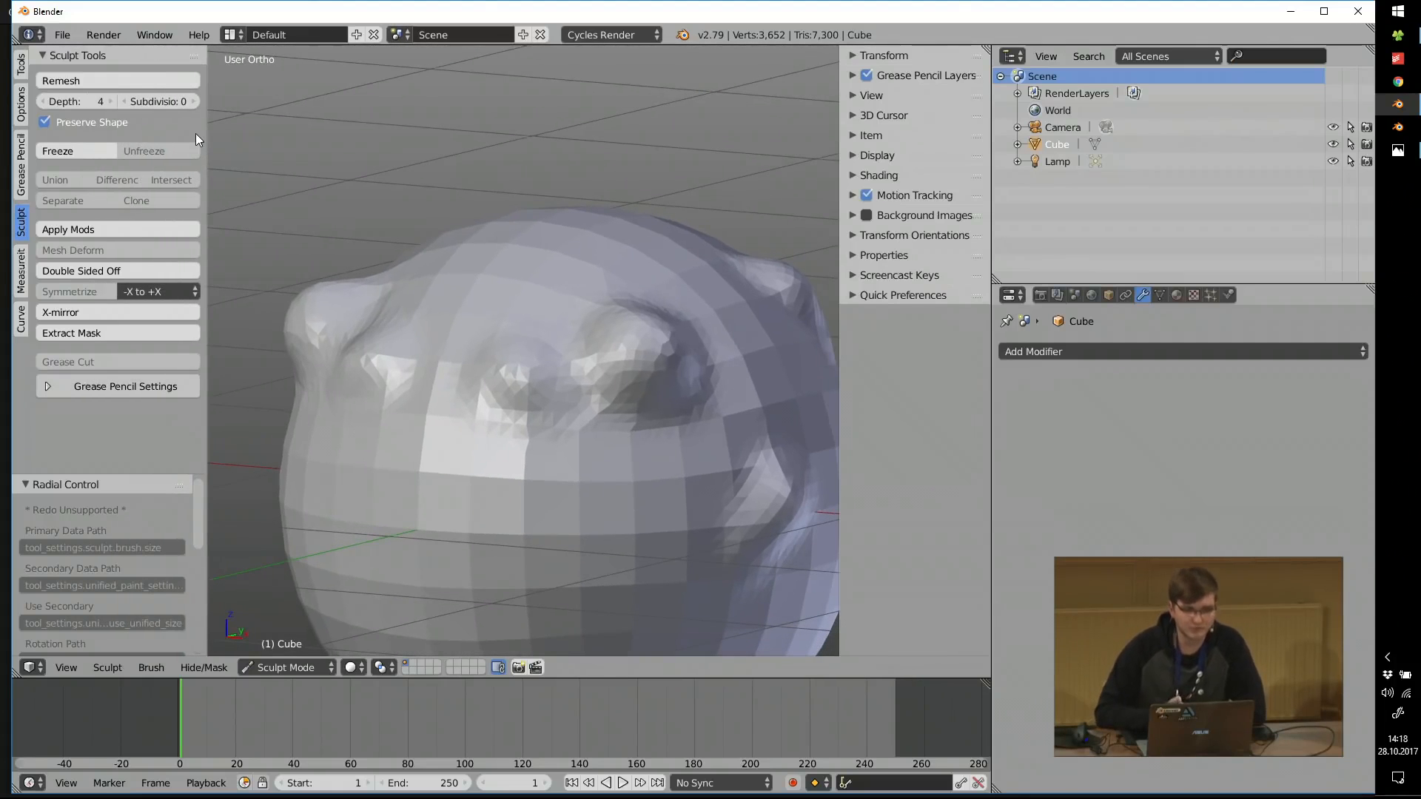
Switch the sculpted sphere from Sculpt Mode to Object Mode.
{"action": "middle_click_drag", "start_coordinate": [481, 291], "coordinate": [590, 327]}
{"action": "key", "text": "Tab"}
{"action": "left_click", "coordinate": [343, 333]}
{"action": "scroll", "coordinate": [535, 264], "scroll_direction": "down", "scroll_amount": 5}
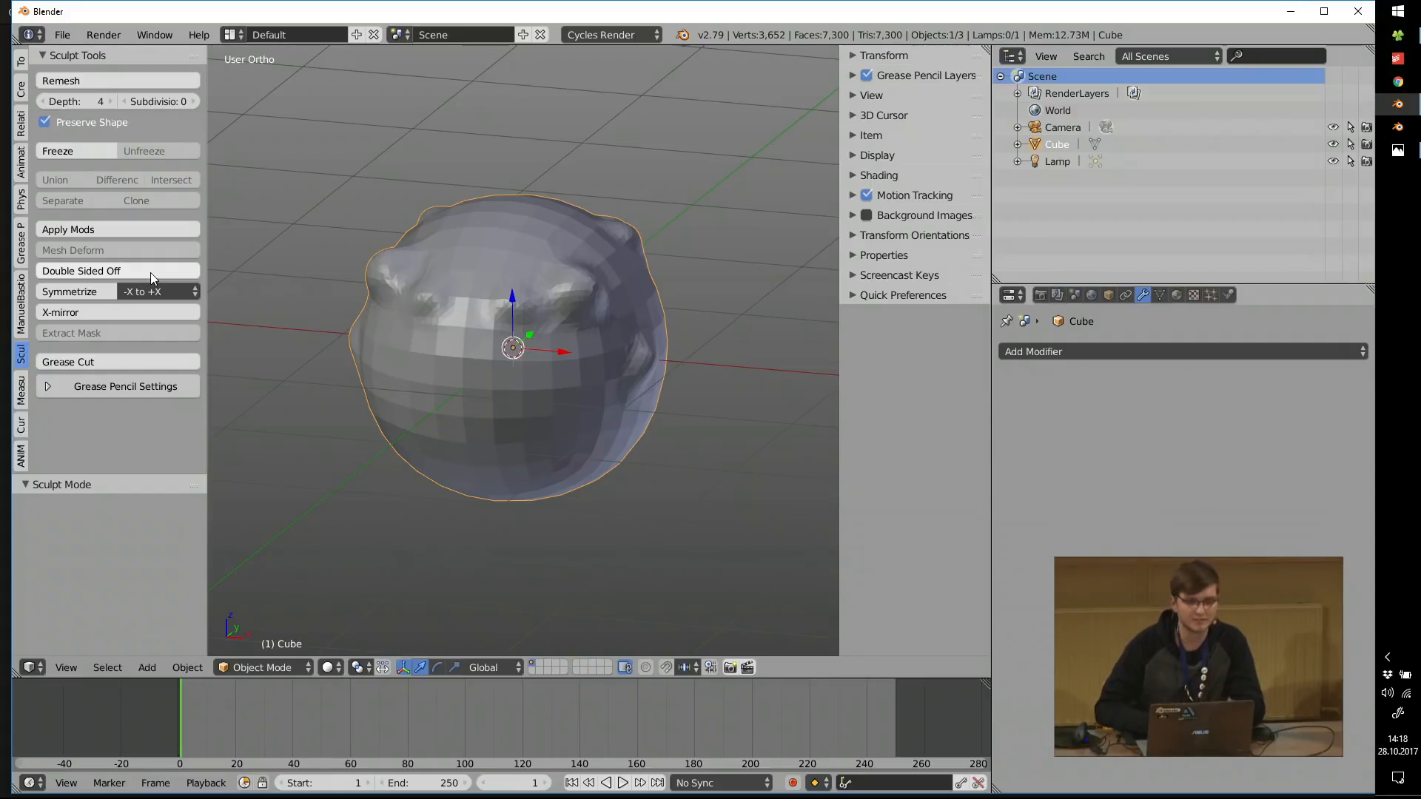
Open the add-ons section of the user preferences, search for "bool" and move the preferences window aside.
{"action": "left_click", "coordinate": [63, 35]}
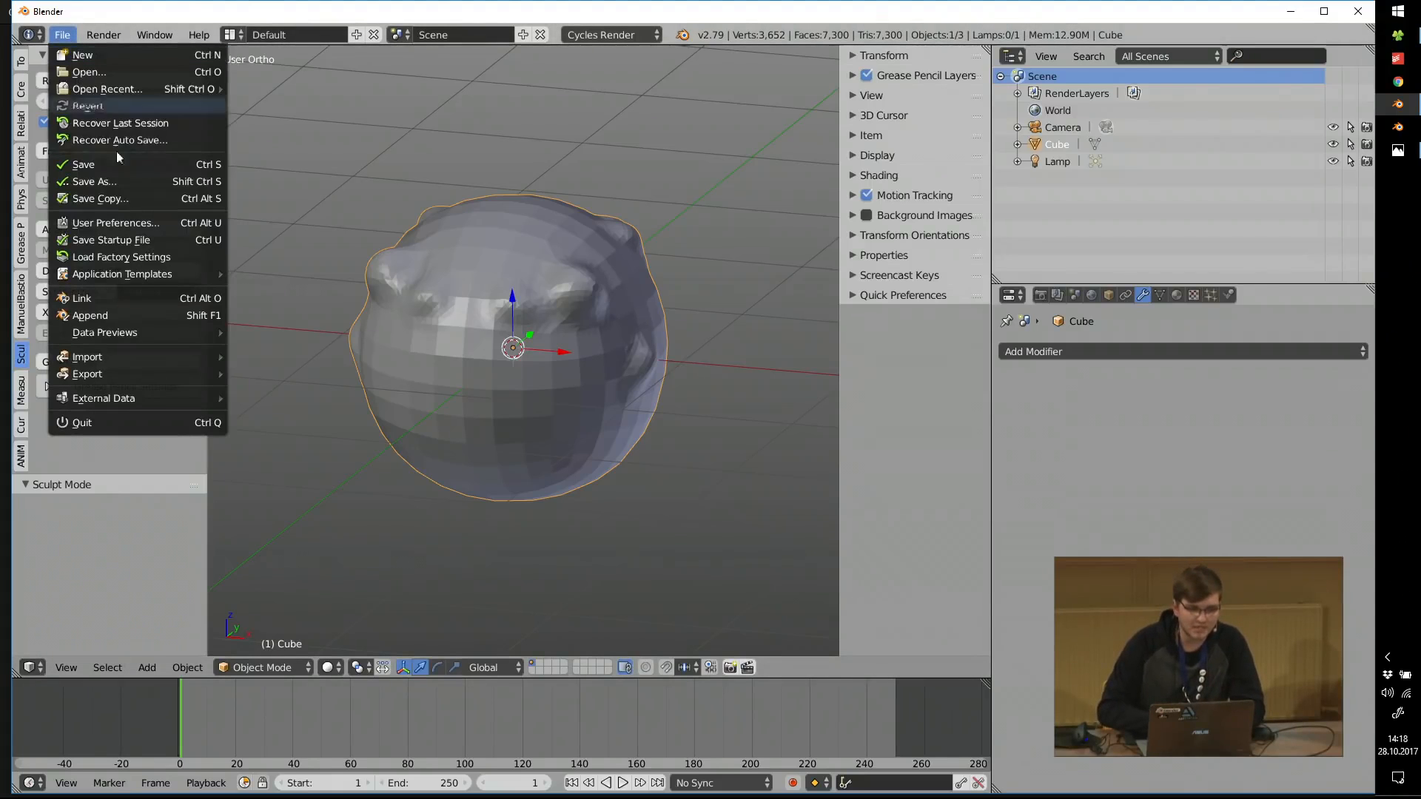
{"action": "left_click", "coordinate": [145, 222]}
{"action": "left_click", "coordinate": [344, 53]}
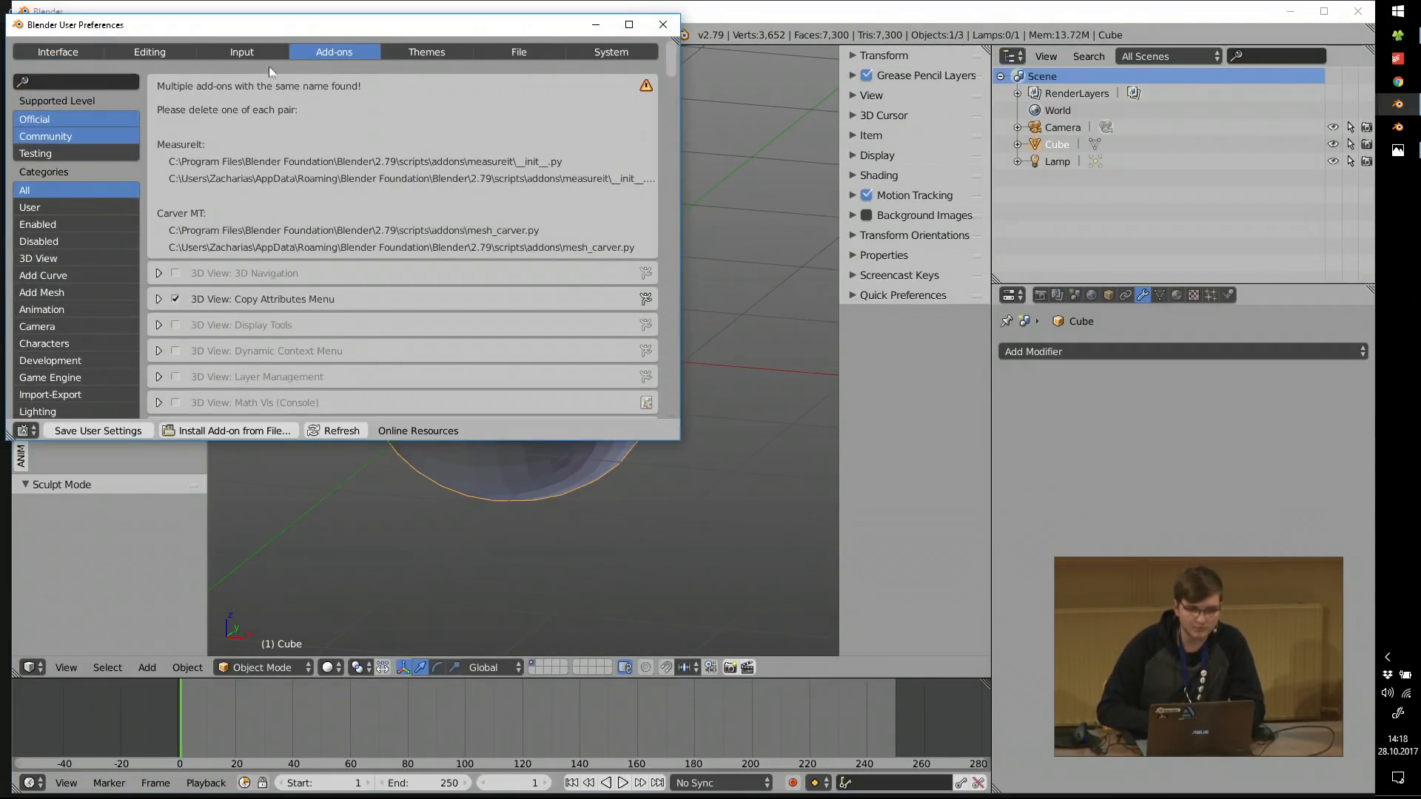
{"action": "type", "text": "bool"}
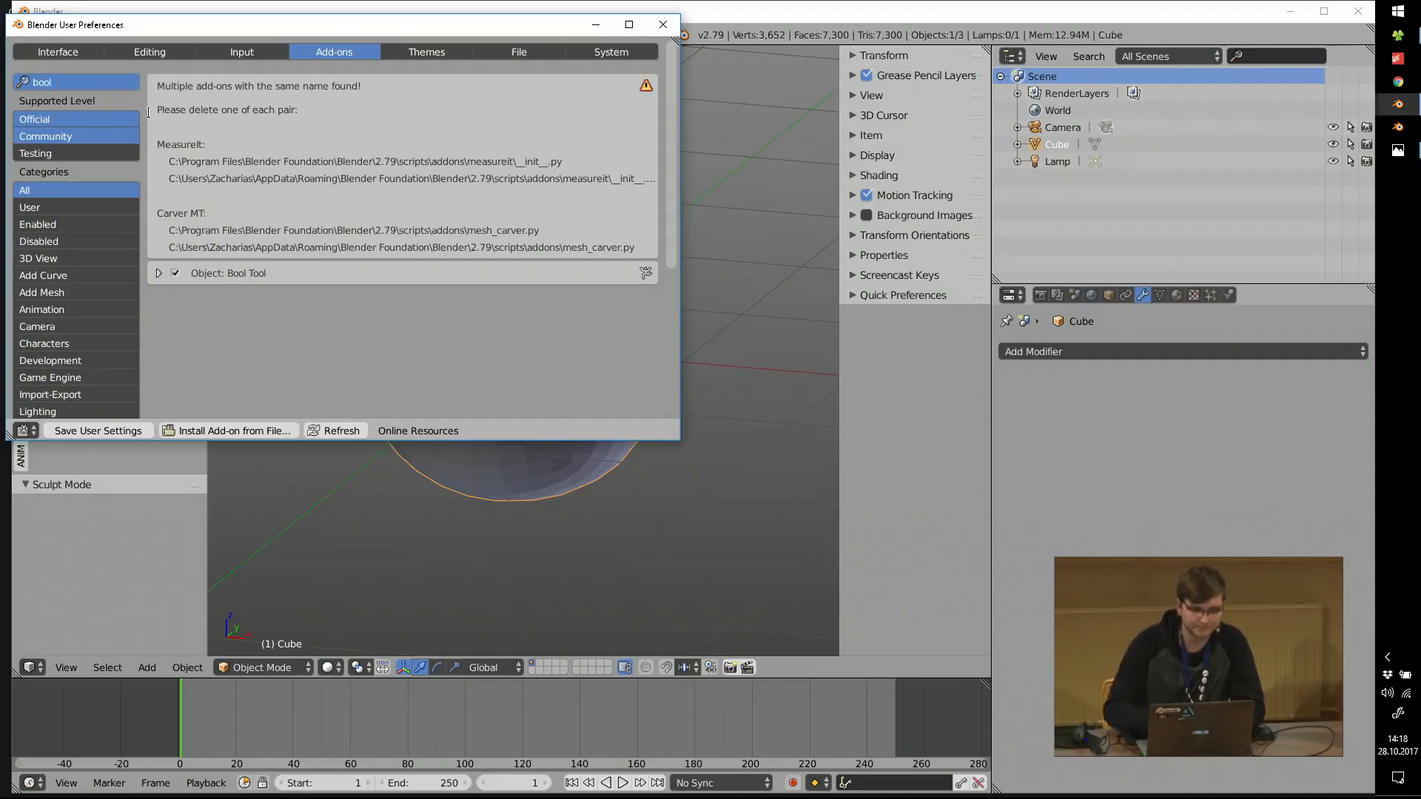
{"action": "left_click_drag", "start_coordinate": [346, 25], "coordinate": [763, 43]}
Show the Bool Tools controls in the tool shelf, leaving all its sections collapsed.
{"action": "left_click", "coordinate": [24, 59]}
{"action": "left_click", "coordinate": [20, 61]}
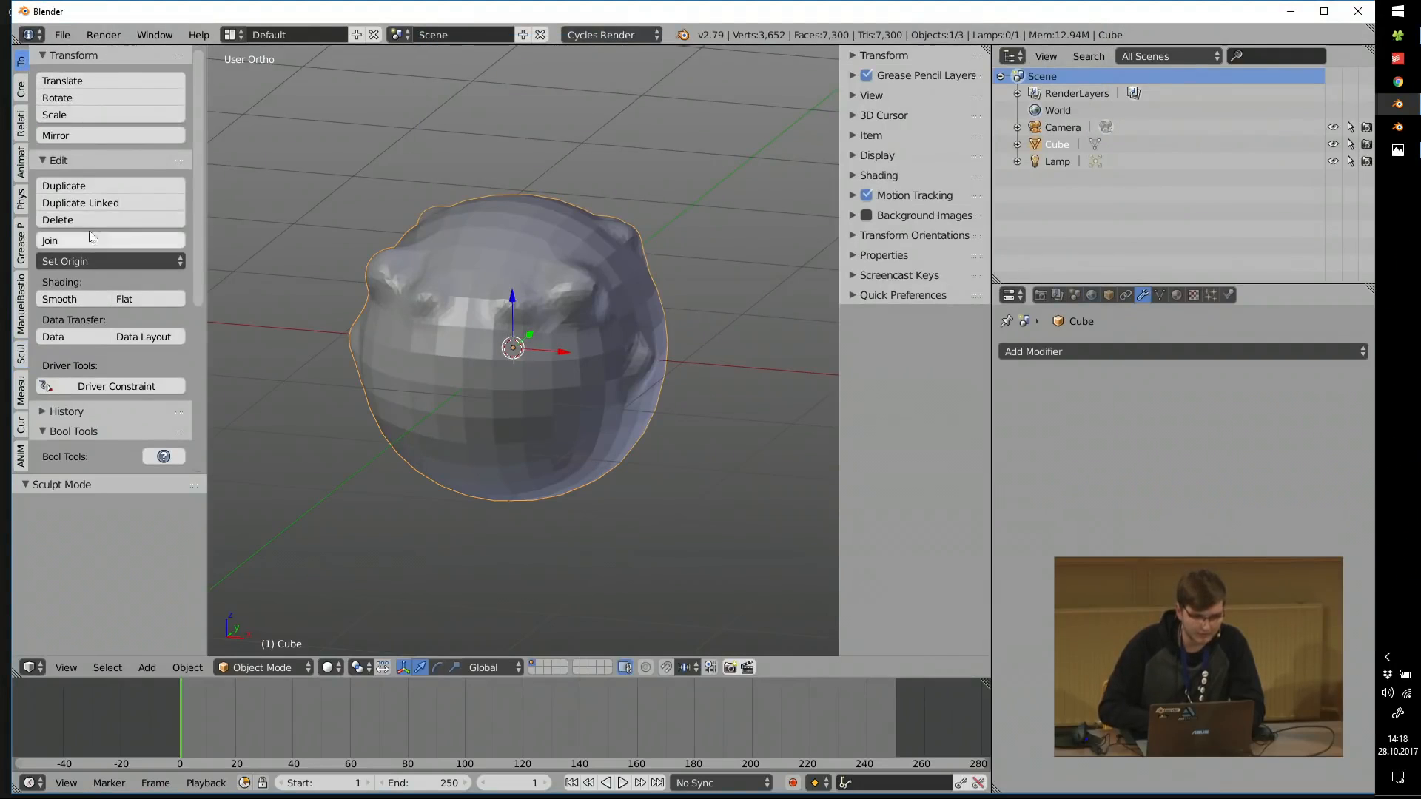
{"action": "left_click_drag", "start_coordinate": [77, 56], "coordinate": [72, 377]}
{"action": "left_click", "coordinate": [74, 115]}
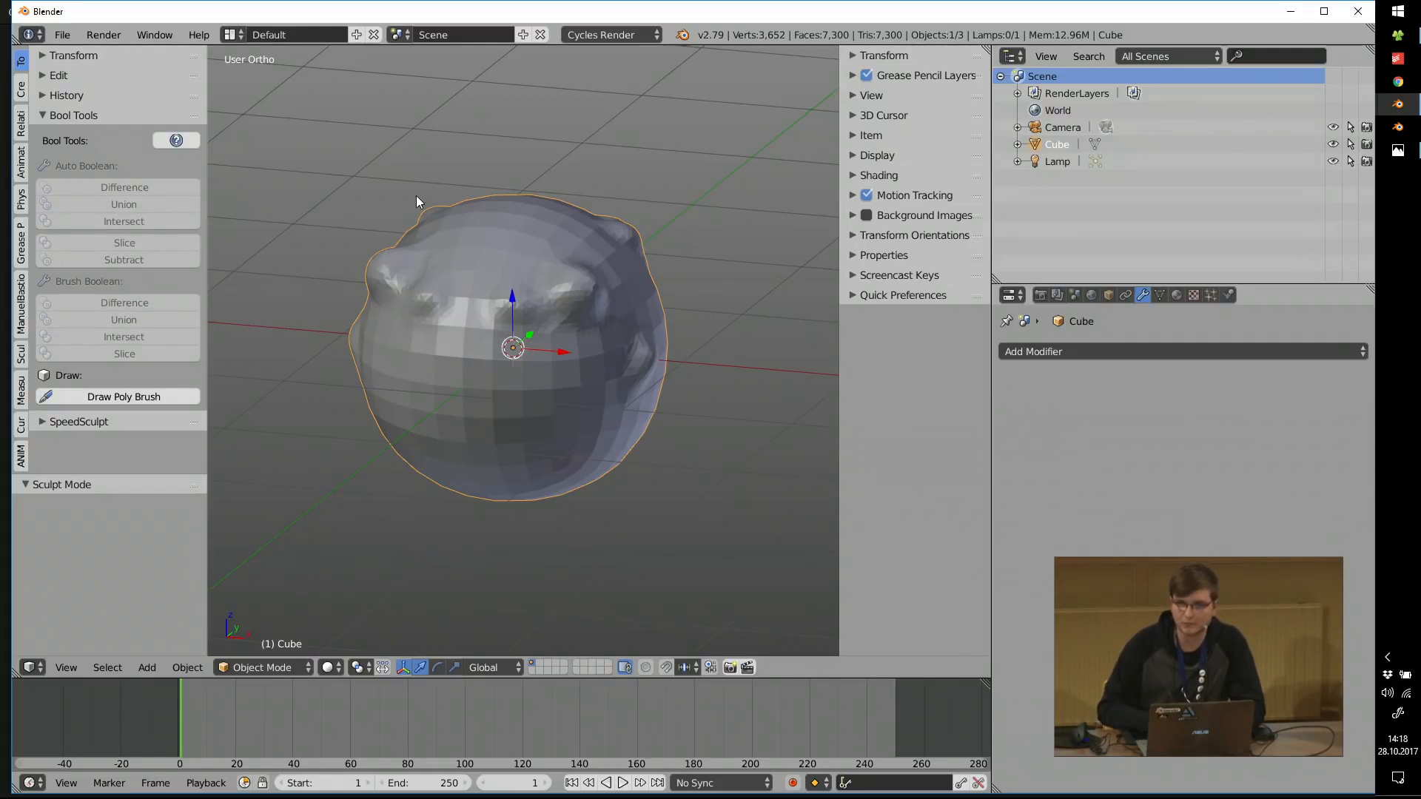
{"action": "middle_click_drag", "start_coordinate": [447, 187], "coordinate": [456, 218]}
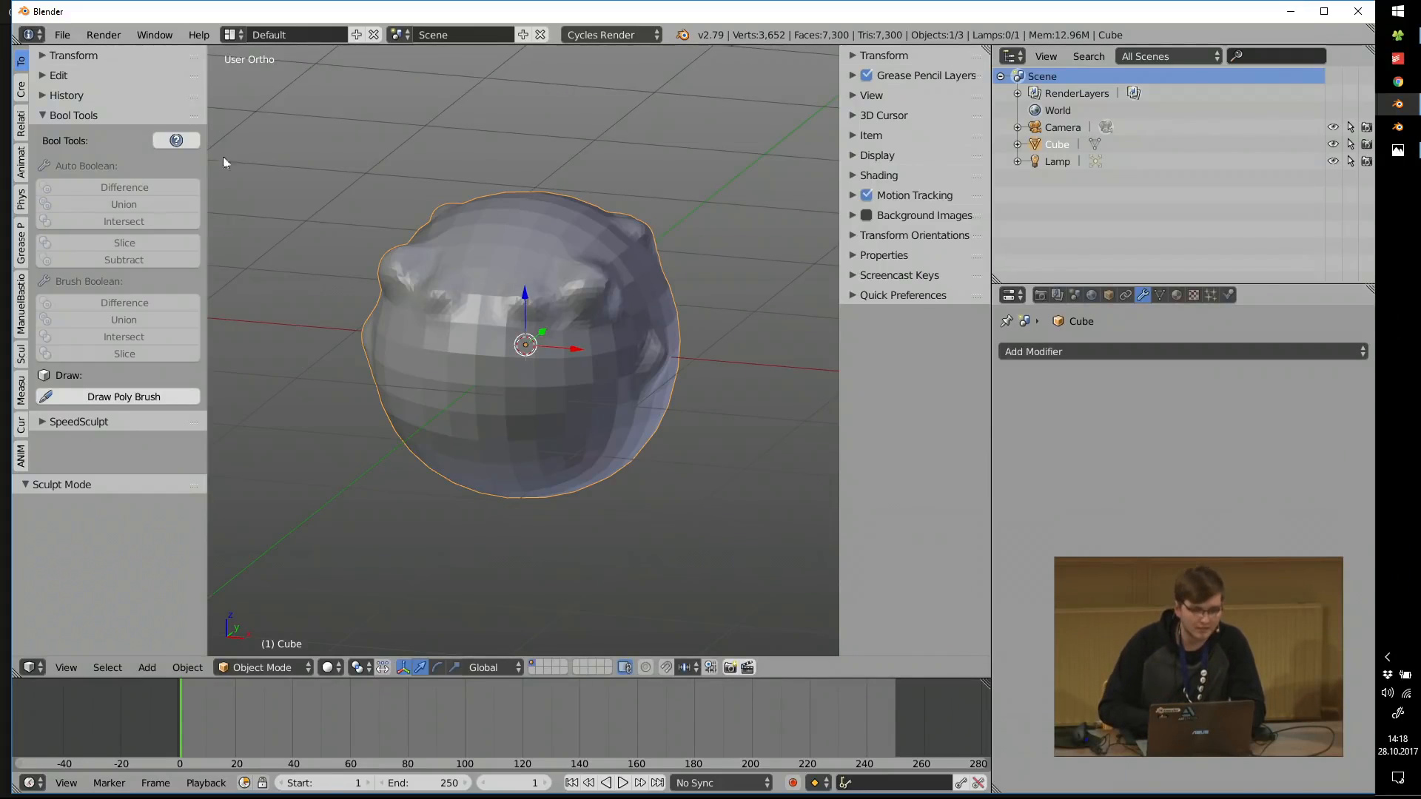
{"action": "left_click", "coordinate": [72, 116]}
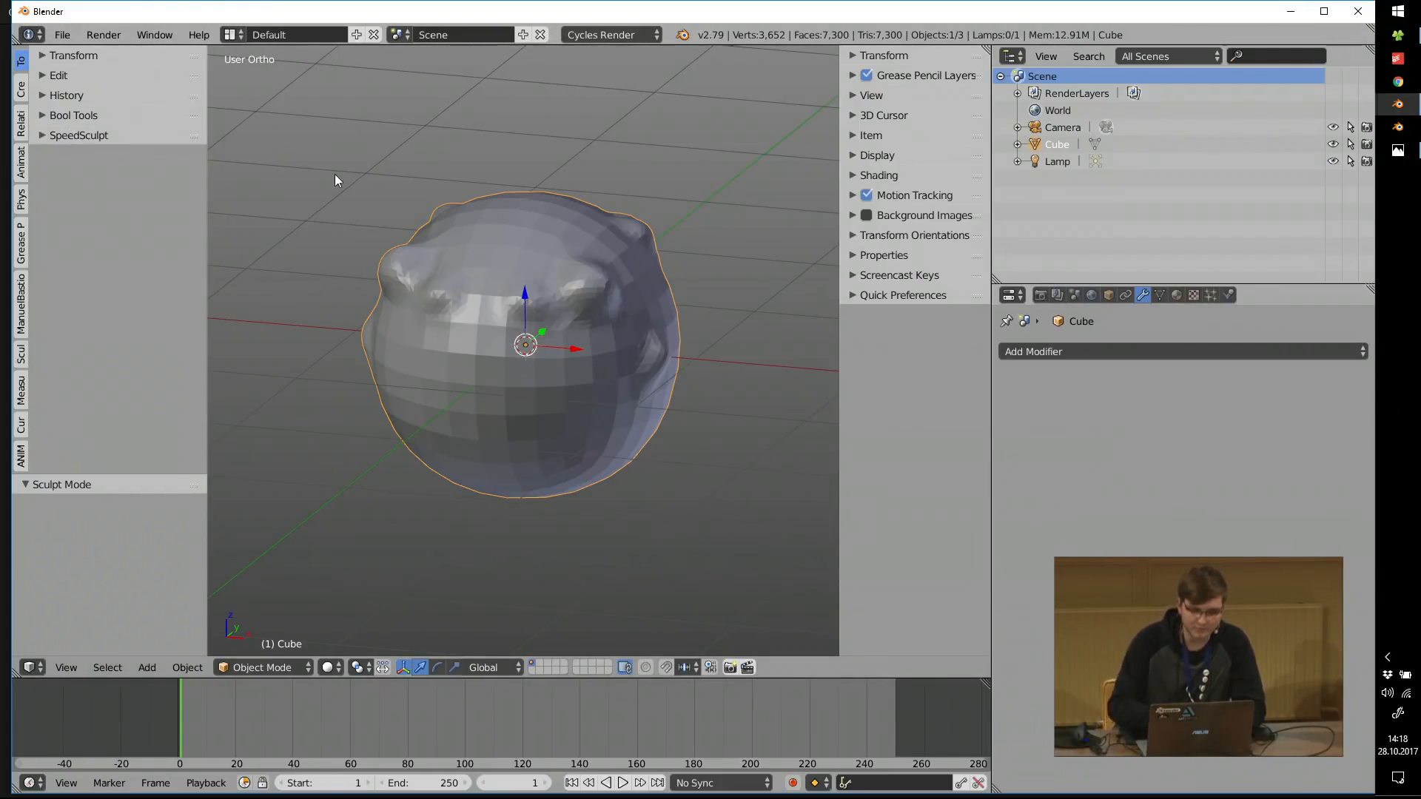
Search the add-ons in the user preferences for "modif" and close the preferences.
{"action": "key", "text": "ctrl+alt+u"}
{"action": "left_click", "coordinate": [479, 98]}
{"action": "type", "text": "modif"}
{"action": "key", "text": "Return"}
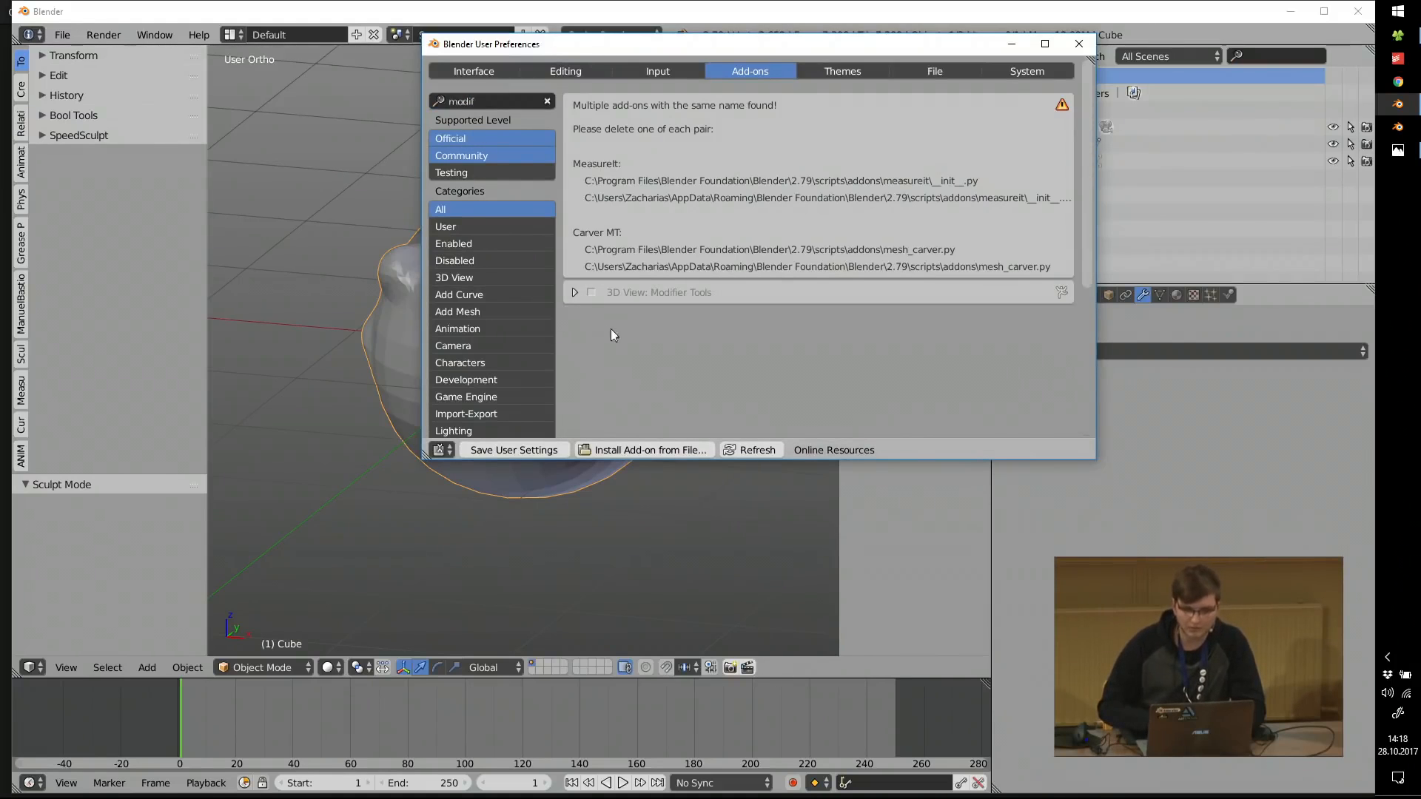
{"action": "left_click", "coordinate": [1078, 44]}
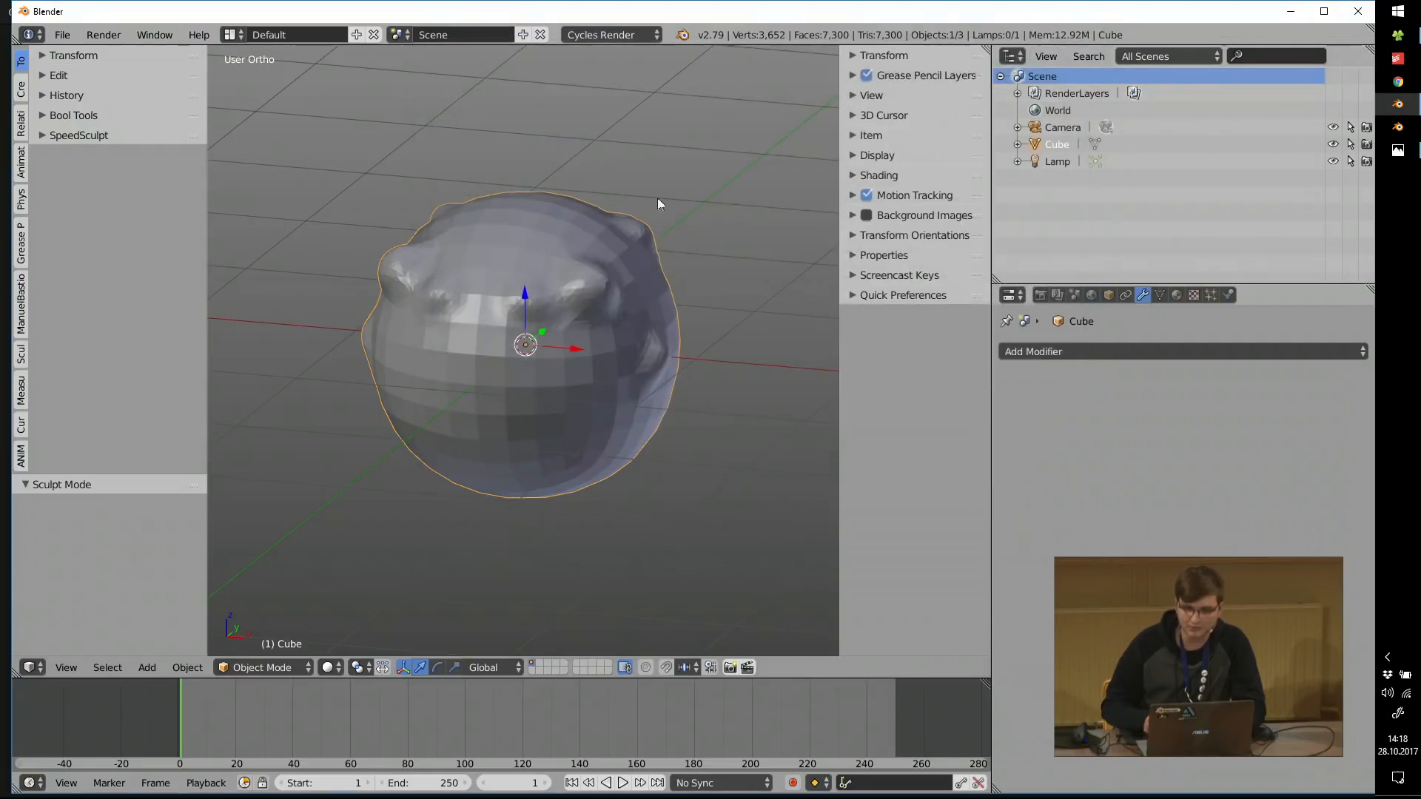
Add a Bevel modifier to the sphere to show the Modifier Tools controls, and remove the modifier again.
{"action": "left_click", "coordinate": [1044, 356]}
{"action": "left_click", "coordinate": [1022, 407]}
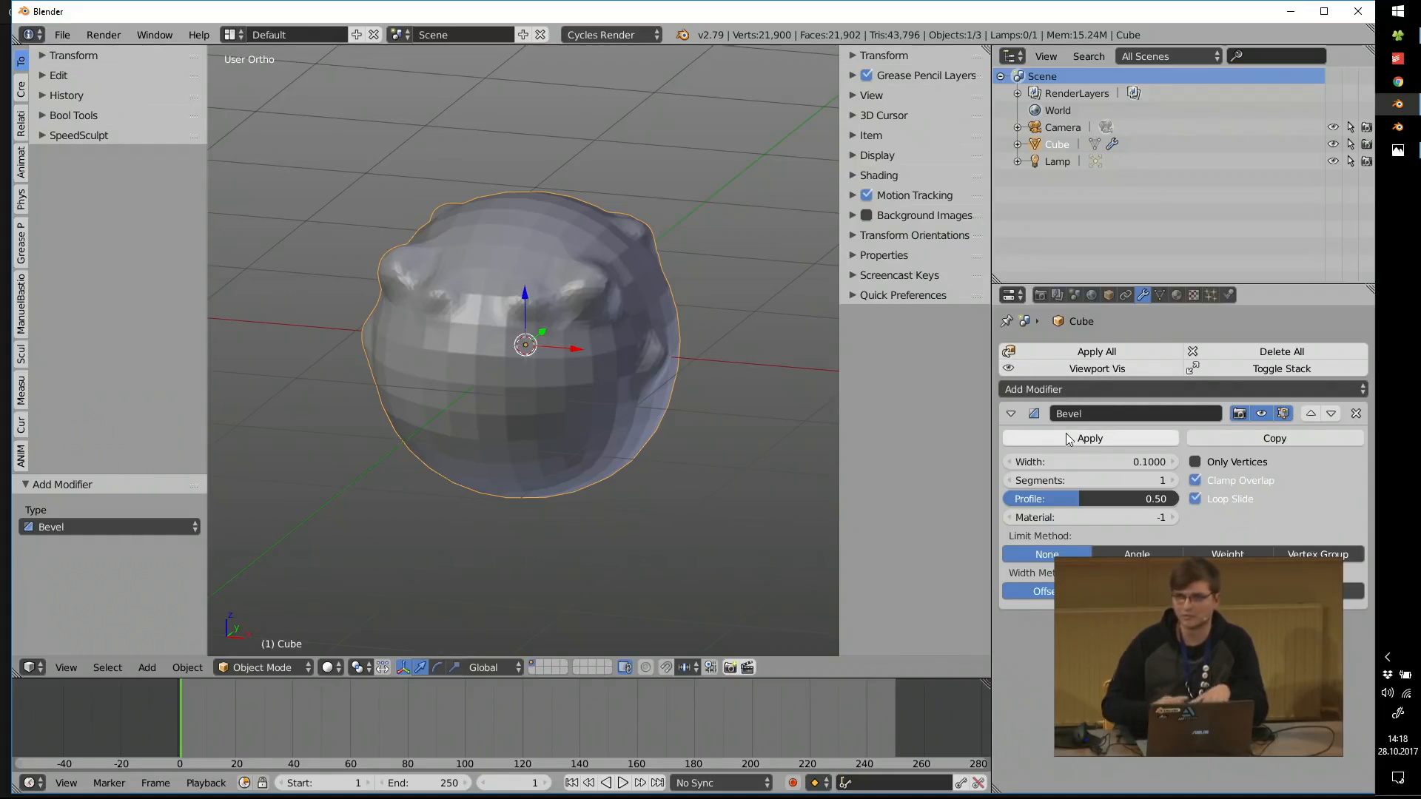
{"action": "middle_click_drag", "start_coordinate": [544, 105], "coordinate": [543, 127], "text": "shift"}
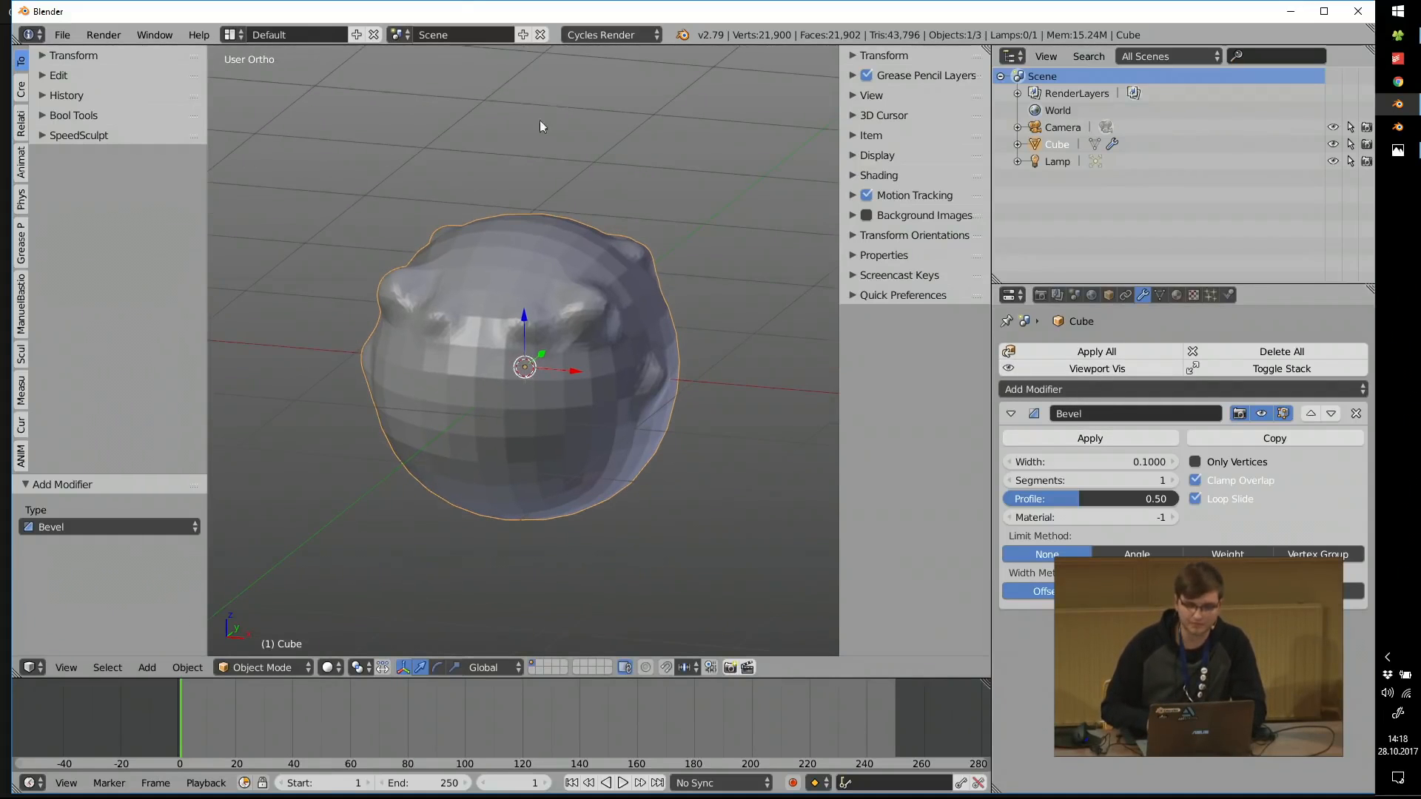
{"action": "left_click", "coordinate": [1356, 413]}
Check the slide 00_preparation.jpg, return to Blender and enable Matcap shading in the 3D viewport.
{"action": "key", "text": "alt+Tab"}
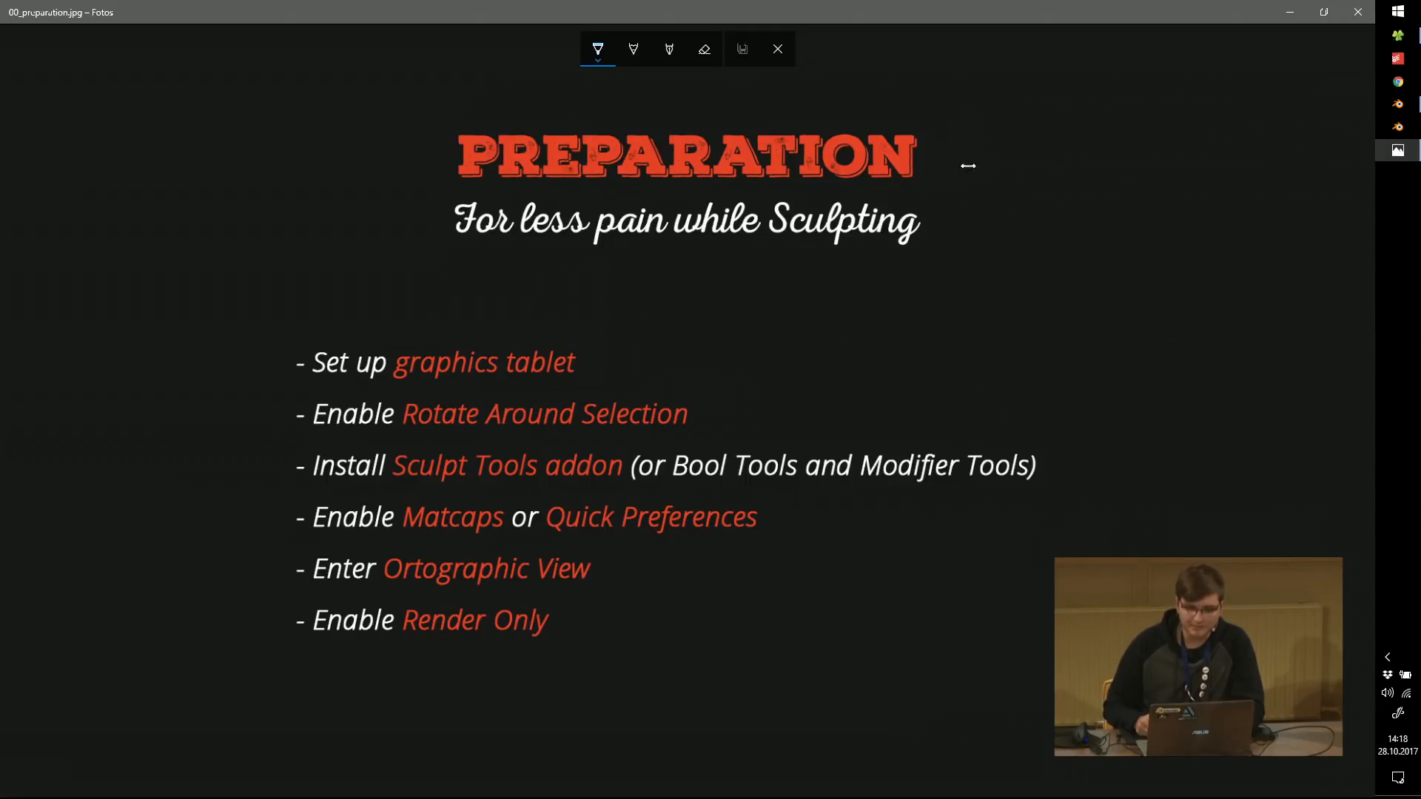
{"action": "left_click", "coordinate": [1291, 13]}
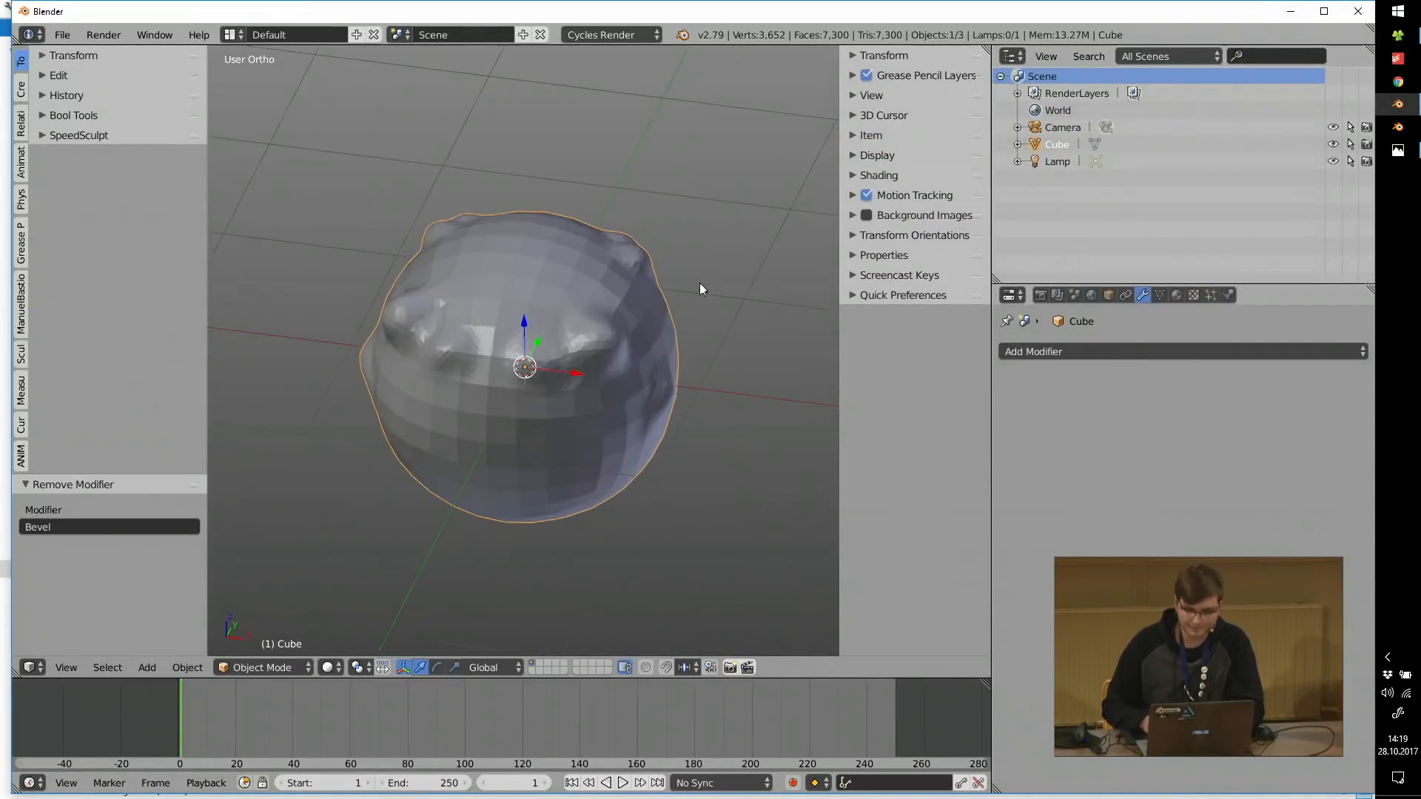
{"action": "left_click", "coordinate": [875, 180]}
{"action": "left_click", "coordinate": [857, 218]}
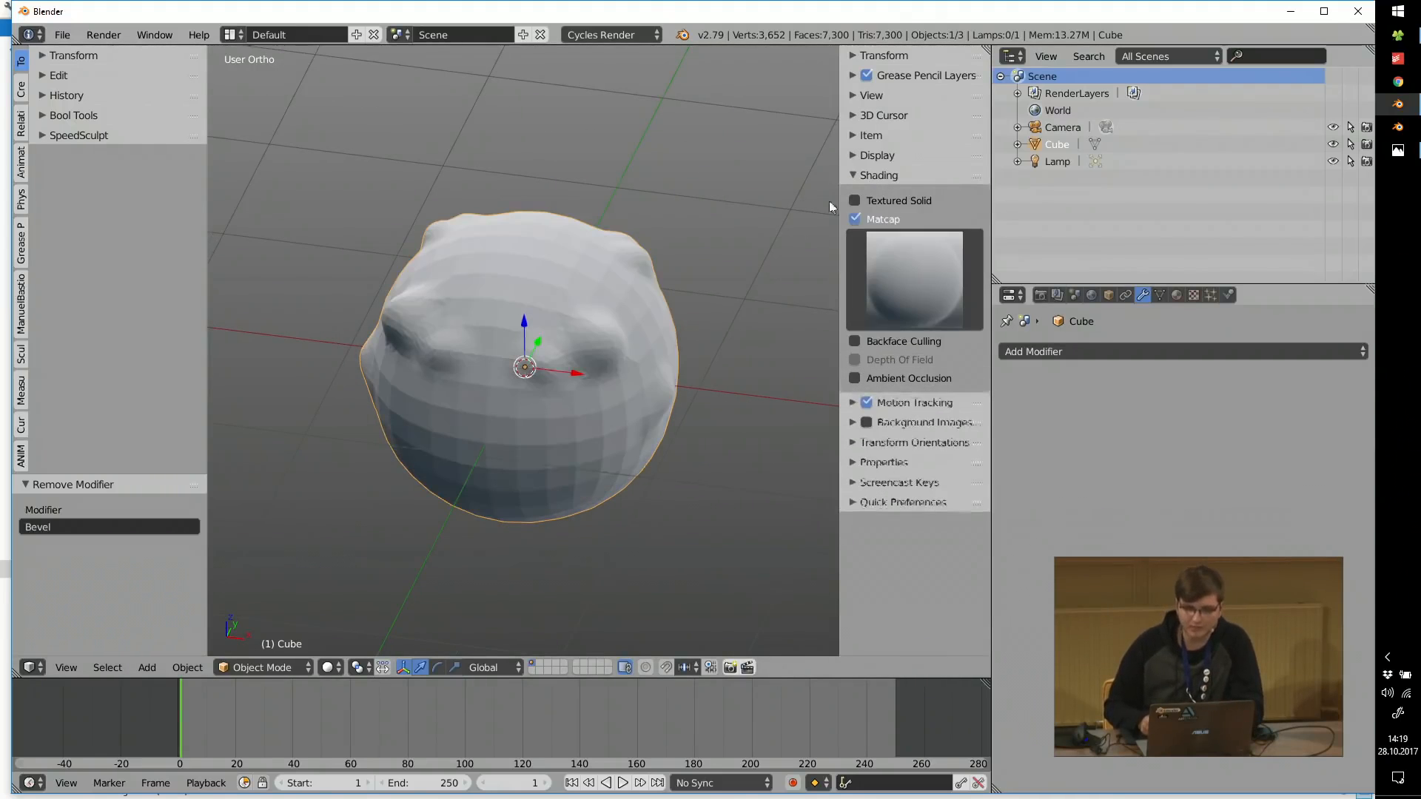
Merge the timeline area into the 3D viewport and hide the tool shelf.
{"action": "middle_click_drag", "start_coordinate": [558, 254], "coordinate": [570, 290]}
{"action": "left_click_drag", "start_coordinate": [984, 675], "coordinate": [725, 714]}
{"action": "key", "text": "t"}
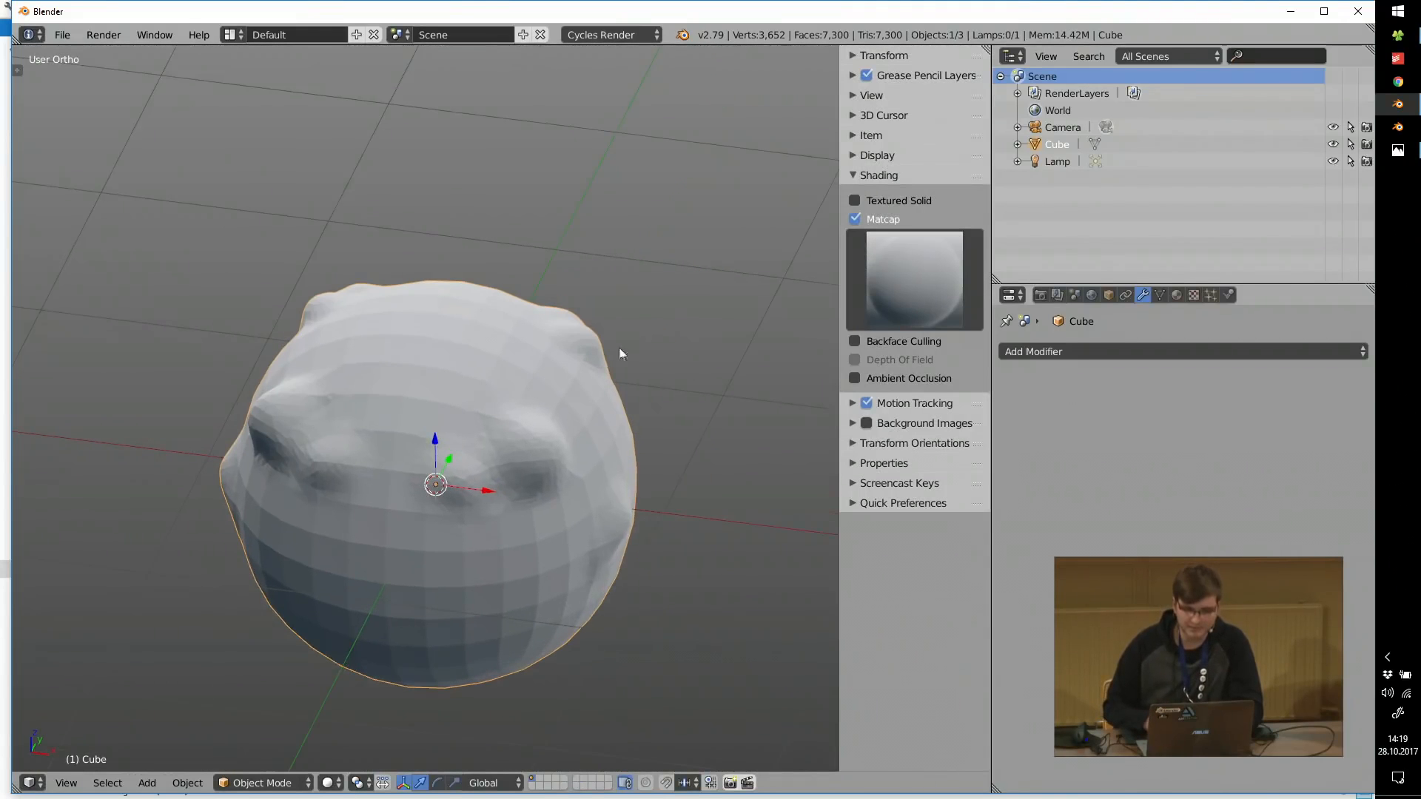
Try the red clay matcap on the sphere, switch to the beige-brown one and inspect the shading by orbiting.
{"action": "left_click", "coordinate": [910, 272]}
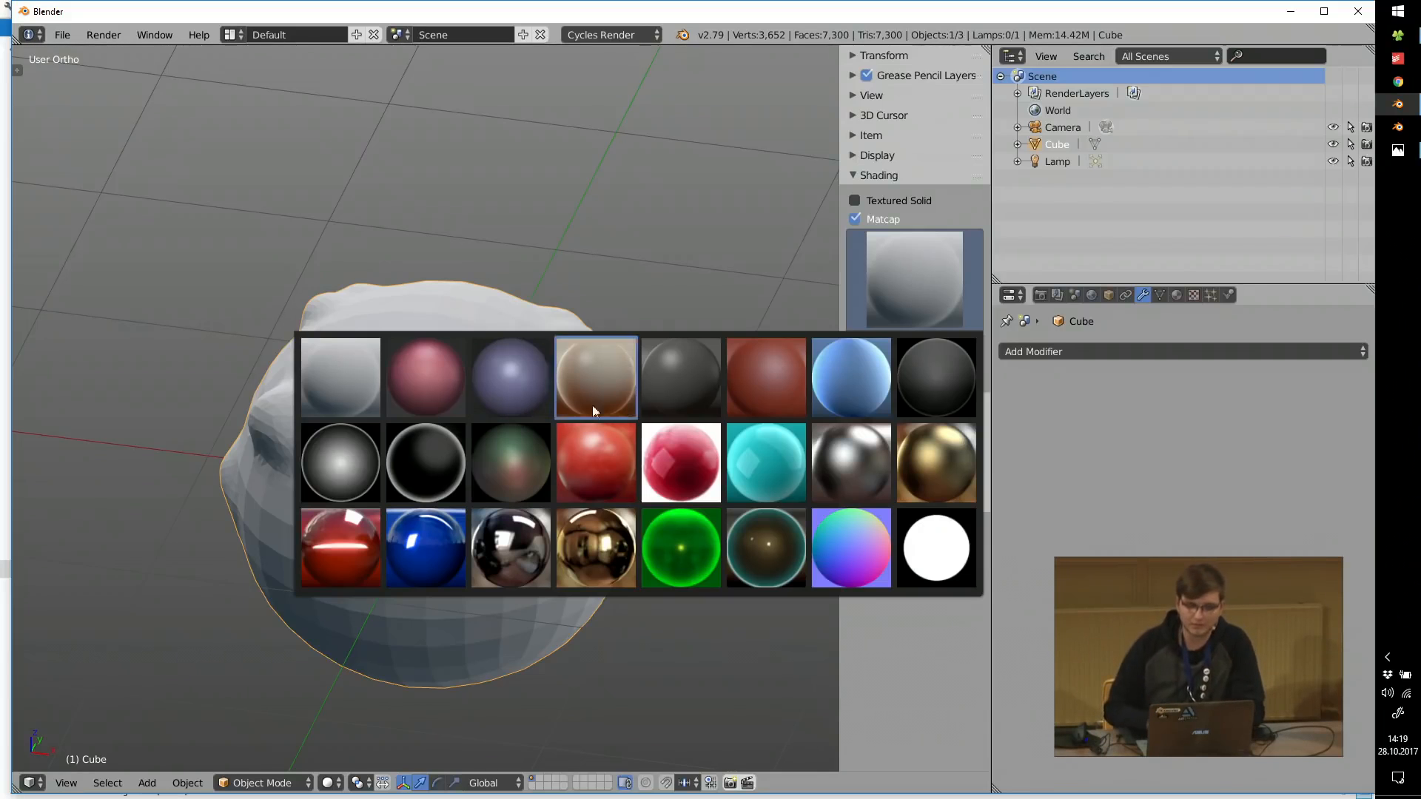
{"action": "left_click", "coordinate": [761, 374]}
{"action": "left_click", "coordinate": [885, 272]}
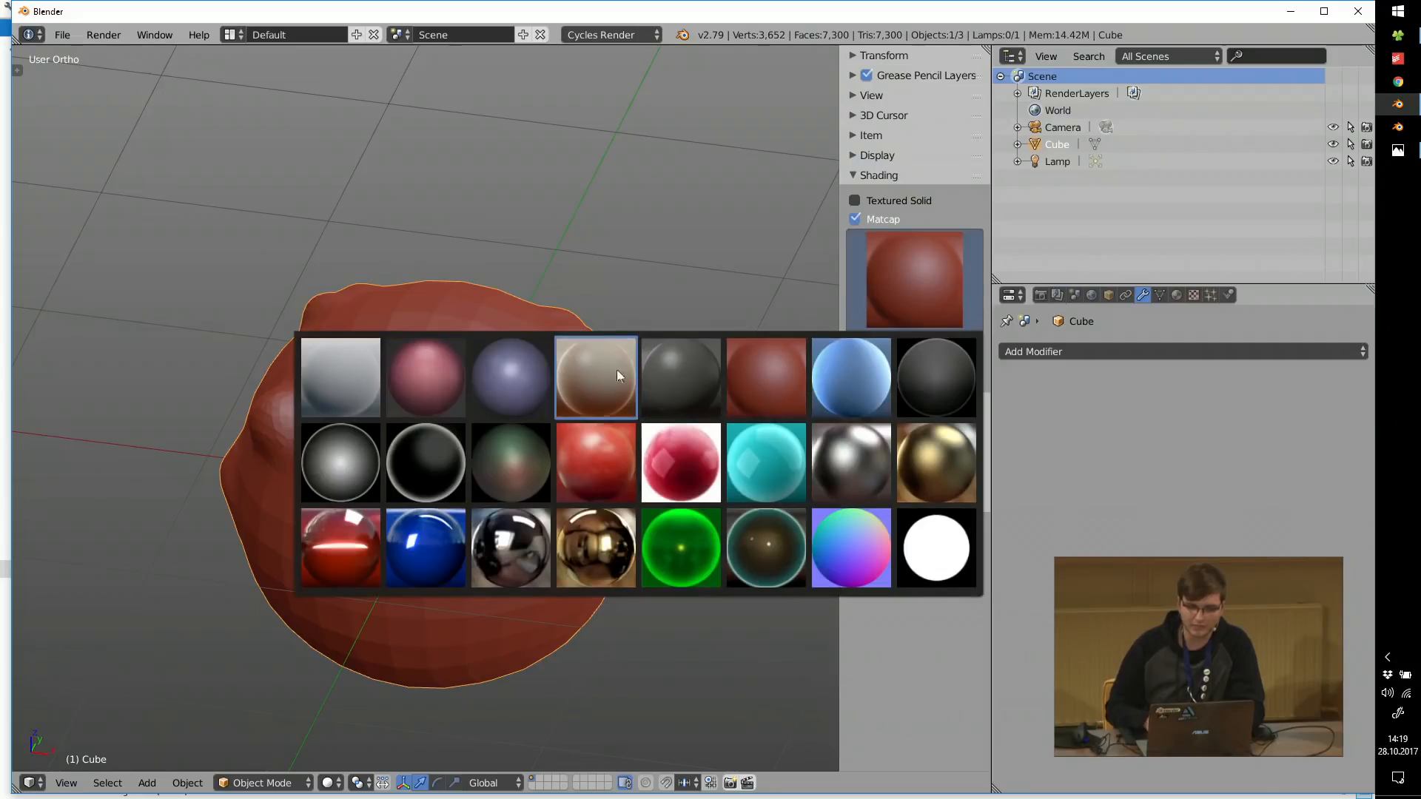
{"action": "left_click", "coordinate": [619, 375]}
{"action": "middle_click_drag", "start_coordinate": [433, 384], "coordinate": [447, 355]}
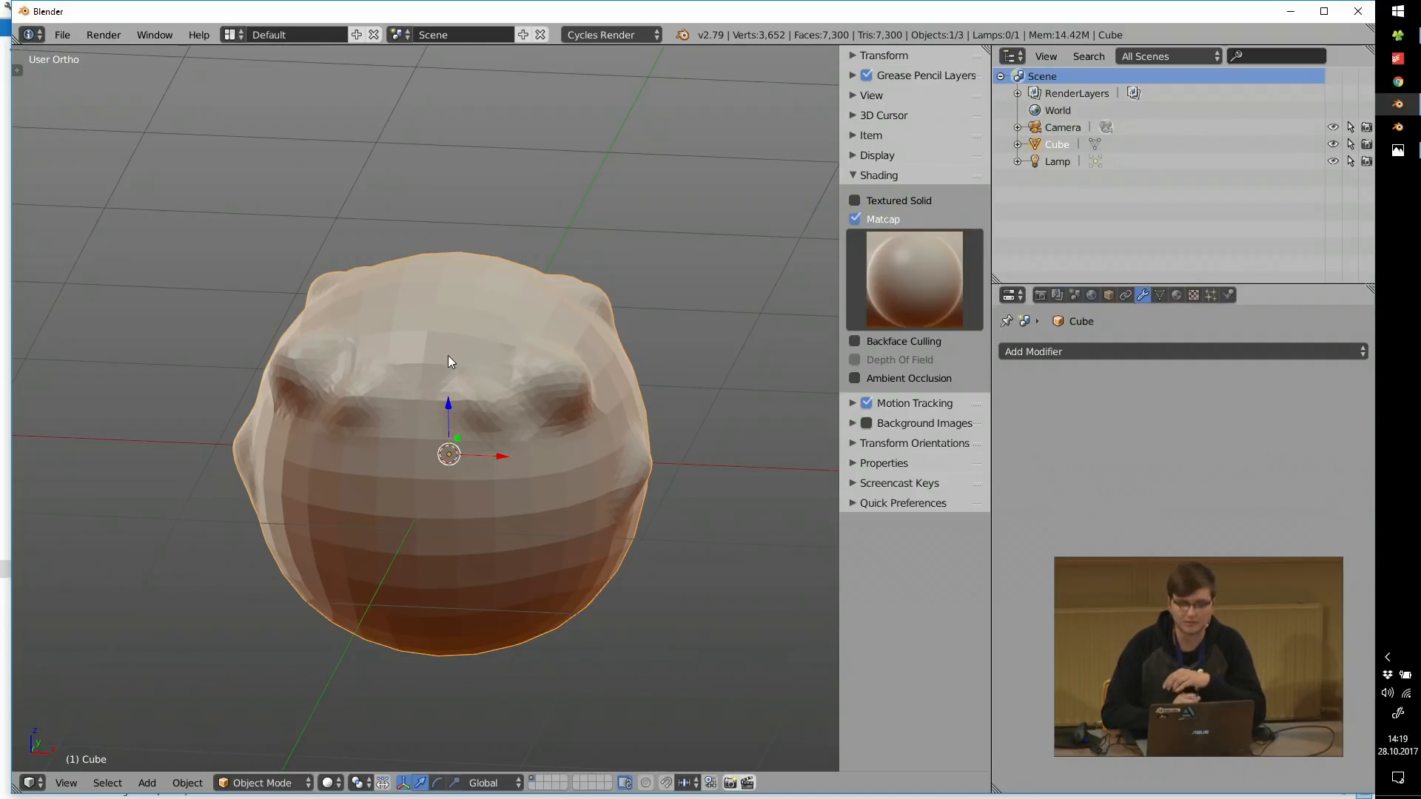
{"action": "mouse_move", "coordinate": [494, 304]}
{"action": "middle_mouse_down"}
{"action": "mouse_move", "coordinate": [513, 327]}
{"action": "mouse_move", "coordinate": [514, 315]}
{"action": "middle_mouse_up"}
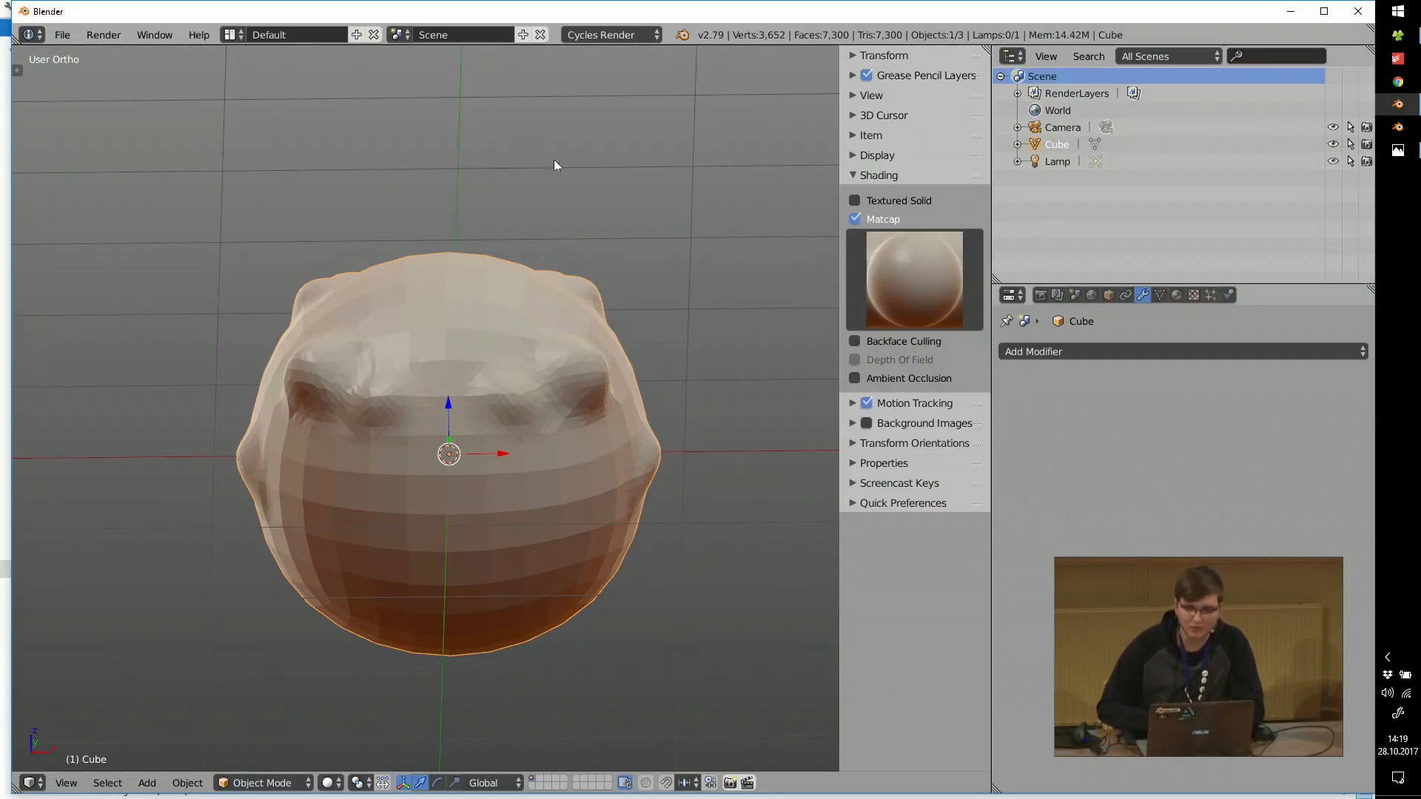
Turn off Matcap shading, expand the Quick Preferences settings and widen the sidebar so their labels are readable.
{"action": "left_click", "coordinate": [857, 220]}
{"action": "left_click", "coordinate": [862, 176]}
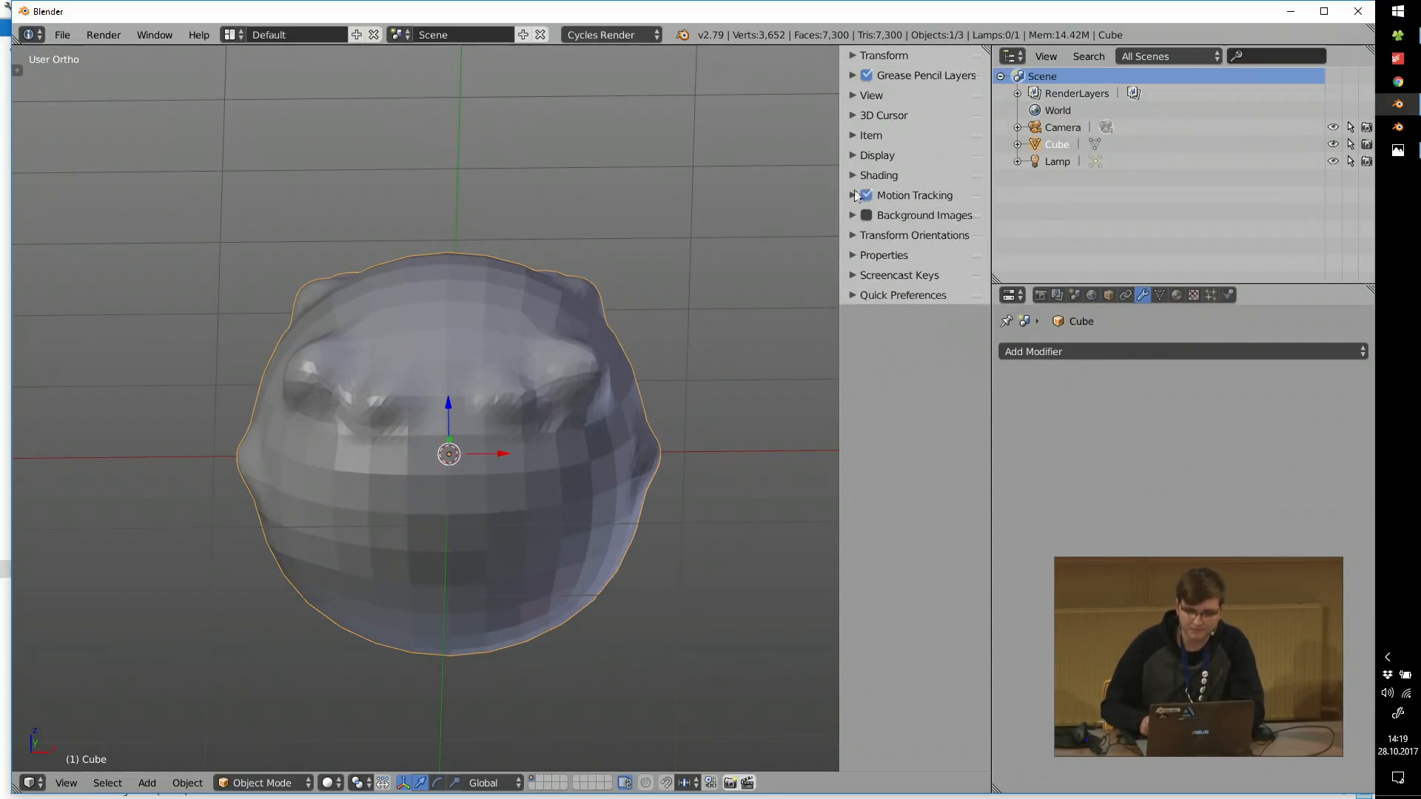
{"action": "left_click", "coordinate": [856, 296]}
{"action": "left_click", "coordinate": [849, 275]}
{"action": "left_click", "coordinate": [849, 276]}
{"action": "left_click_drag", "start_coordinate": [838, 265], "coordinate": [763, 266]}
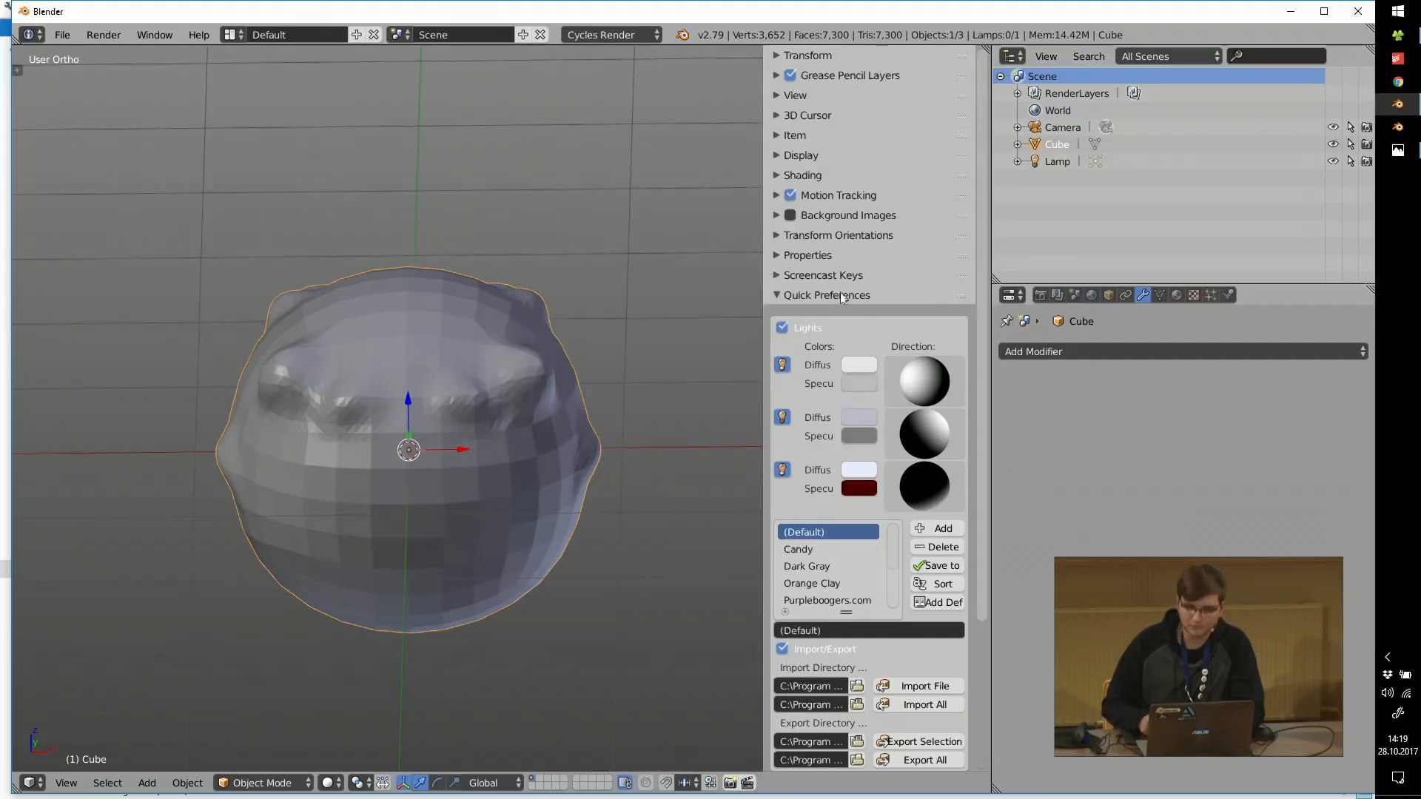
Try the Candy light preset in Quick Preferences and apply Dark Gray instead.
{"action": "scroll", "coordinate": [925, 255], "scroll_direction": "down", "scroll_amount": 6}
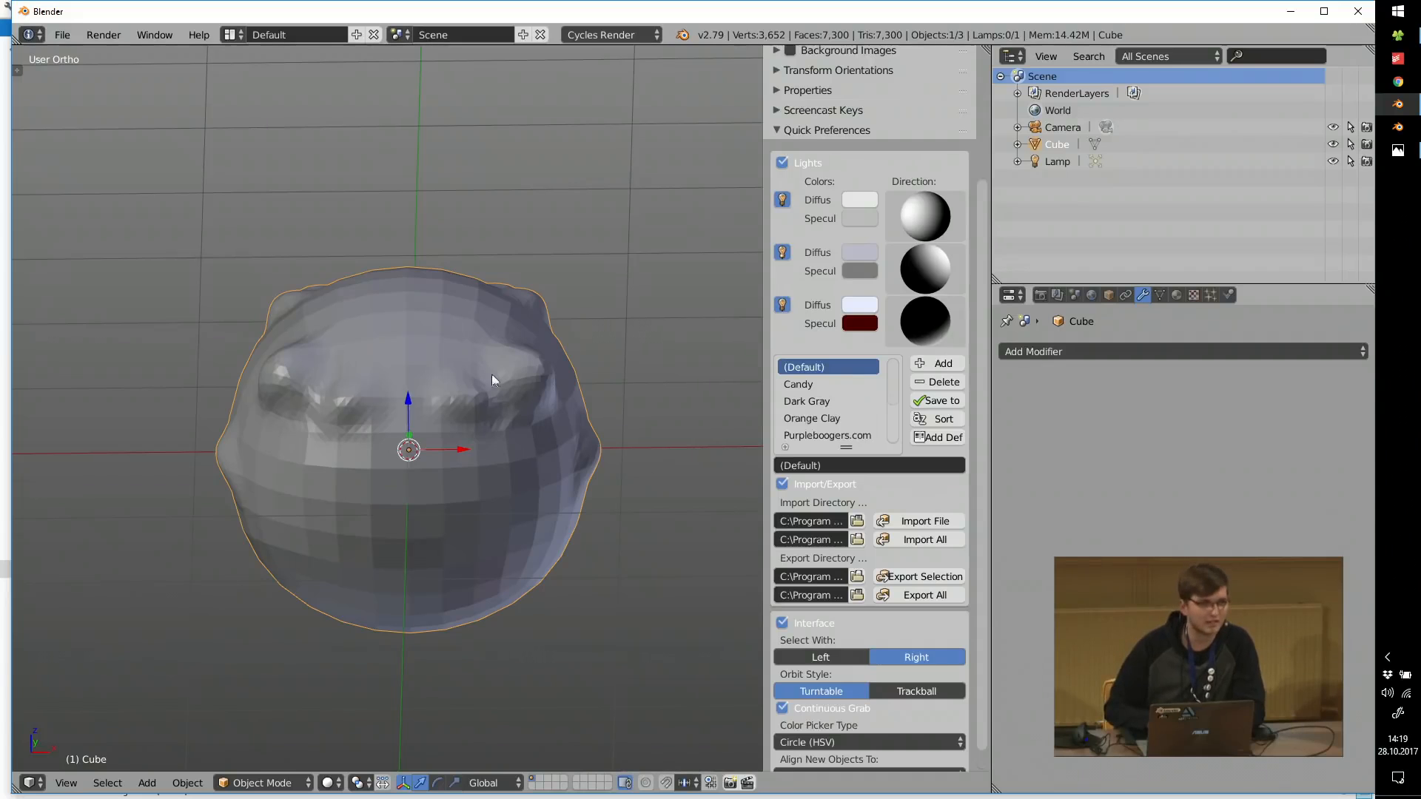
{"action": "left_click", "coordinate": [811, 384]}
{"action": "left_click", "coordinate": [814, 401]}
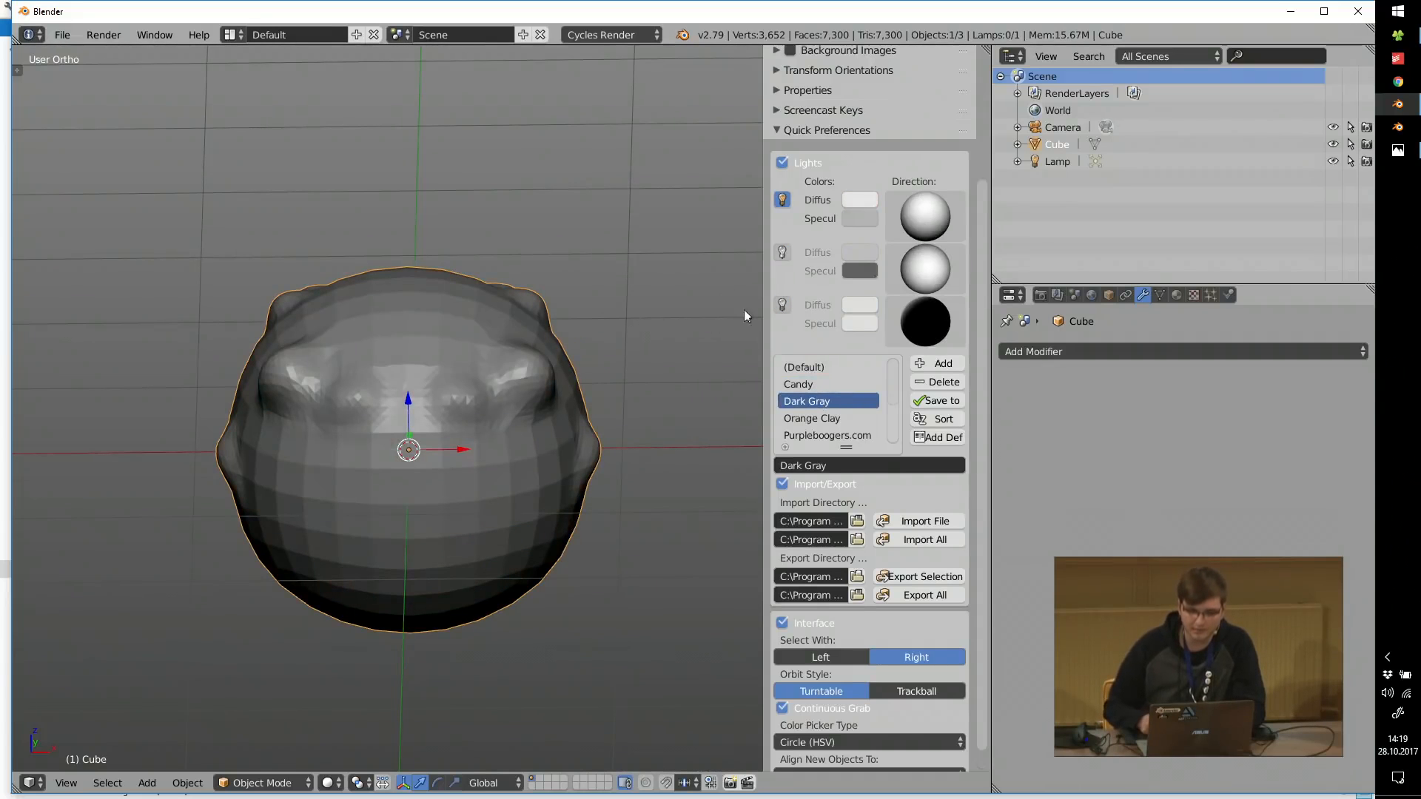
Switch on the second light, darken the specular colors of the first two lights and inspect the sphere's shading.
{"action": "left_click", "coordinate": [782, 253]}
{"action": "left_click", "coordinate": [860, 220]}
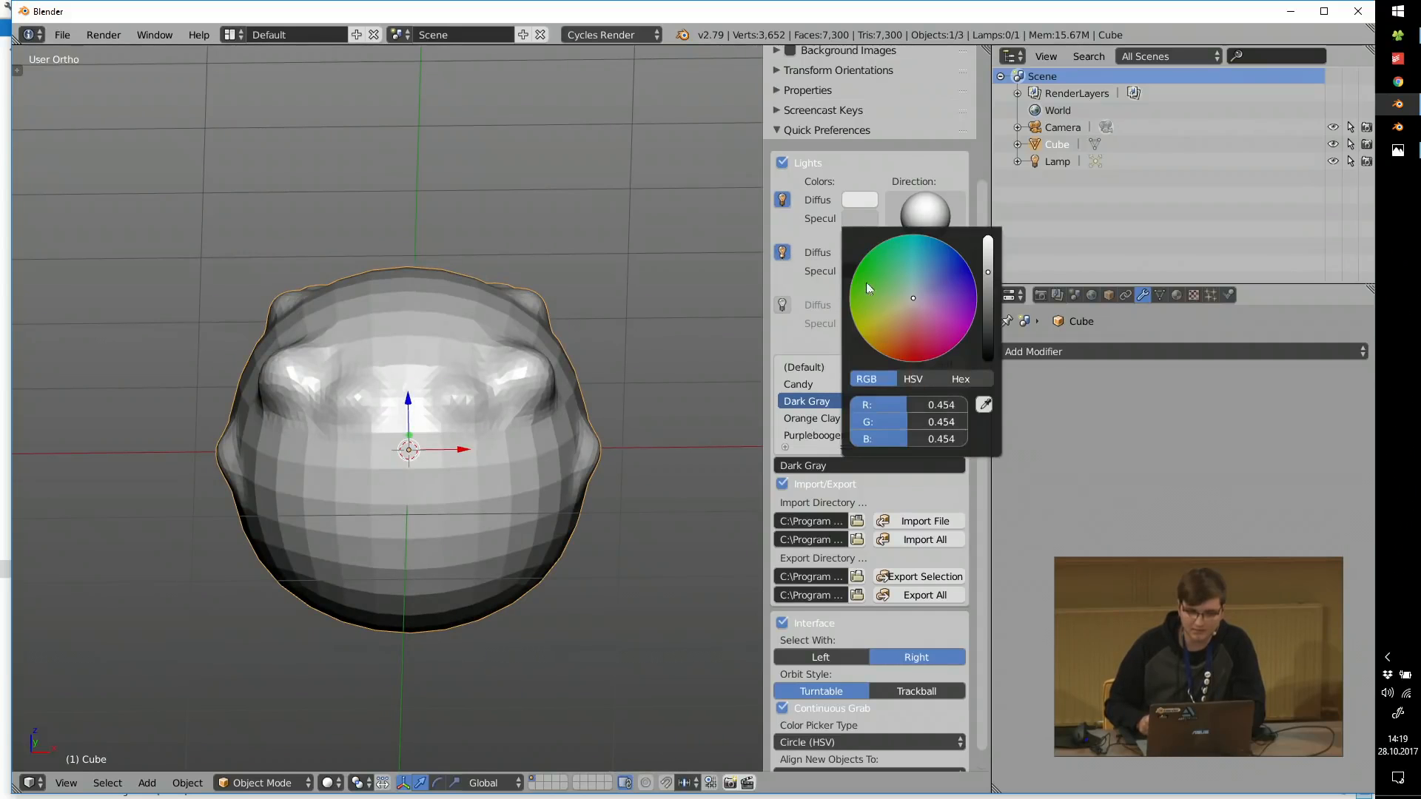
{"action": "left_click", "coordinate": [922, 382]}
{"action": "left_click_drag", "start_coordinate": [927, 439], "coordinate": [893, 437]}
{"action": "mouse_move", "coordinate": [488, 348]}
{"action": "middle_mouse_down"}
{"action": "mouse_move", "coordinate": [453, 348]}
{"action": "mouse_move", "coordinate": [501, 384]}
{"action": "mouse_move", "coordinate": [492, 368]}
{"action": "middle_mouse_up"}
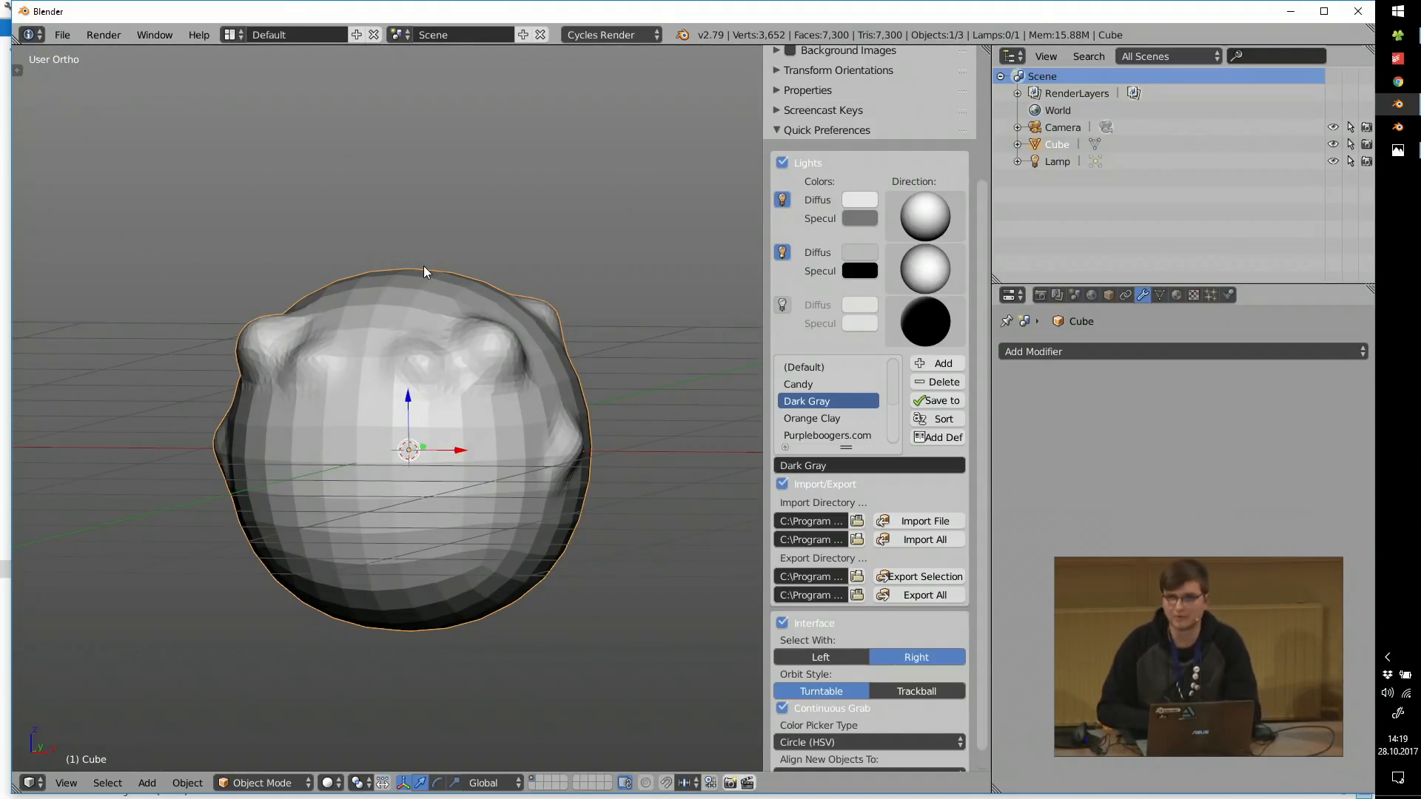
{"action": "mouse_move", "coordinate": [368, 320]}
{"action": "middle_mouse_down"}
{"action": "mouse_move", "coordinate": [459, 338]}
{"action": "mouse_move", "coordinate": [412, 378]}
{"action": "mouse_move", "coordinate": [399, 364]}
{"action": "middle_mouse_up"}
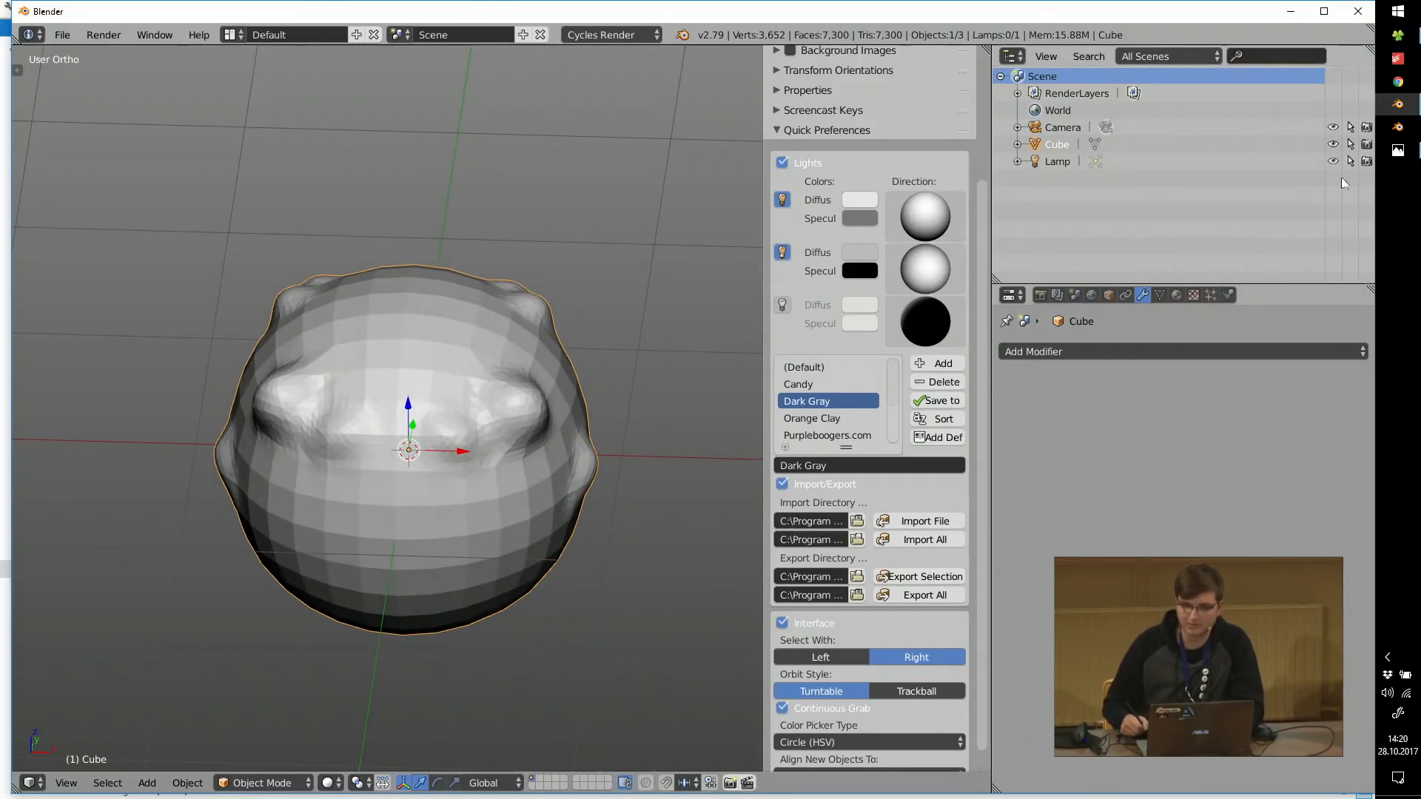
Check the preparation slide, return to Blender and orbit closely around the sphere in perspective view to examine the distortion.
{"action": "left_click", "coordinate": [1384, 156]}
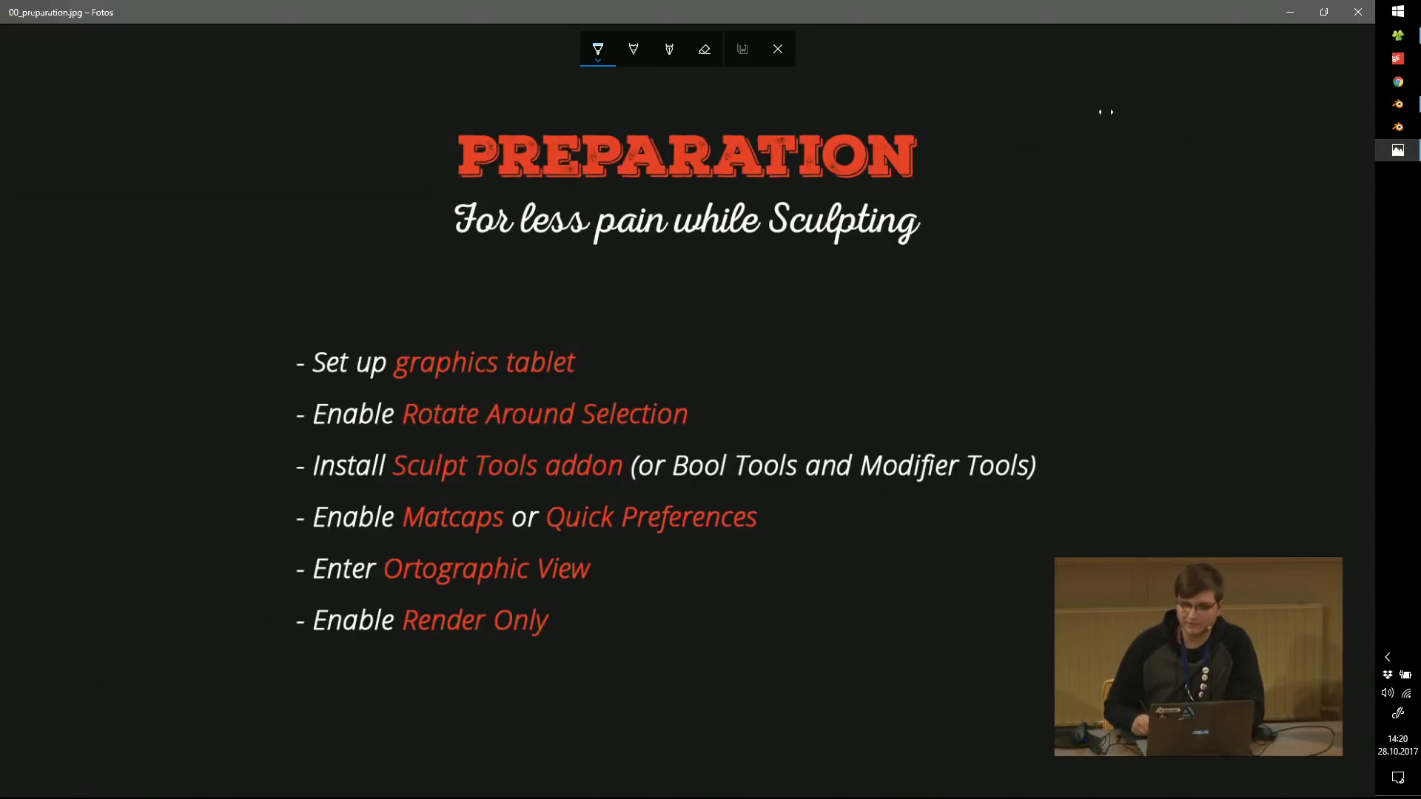
{"action": "left_click", "coordinate": [1289, 13]}
{"action": "mouse_move", "coordinate": [531, 352]}
{"action": "middle_mouse_down"}
{"action": "mouse_move", "coordinate": [509, 342]}
{"action": "mouse_move", "coordinate": [491, 361]}
{"action": "middle_mouse_up"}
{"action": "scroll", "coordinate": [429, 342], "scroll_direction": "up", "scroll_amount": 3}
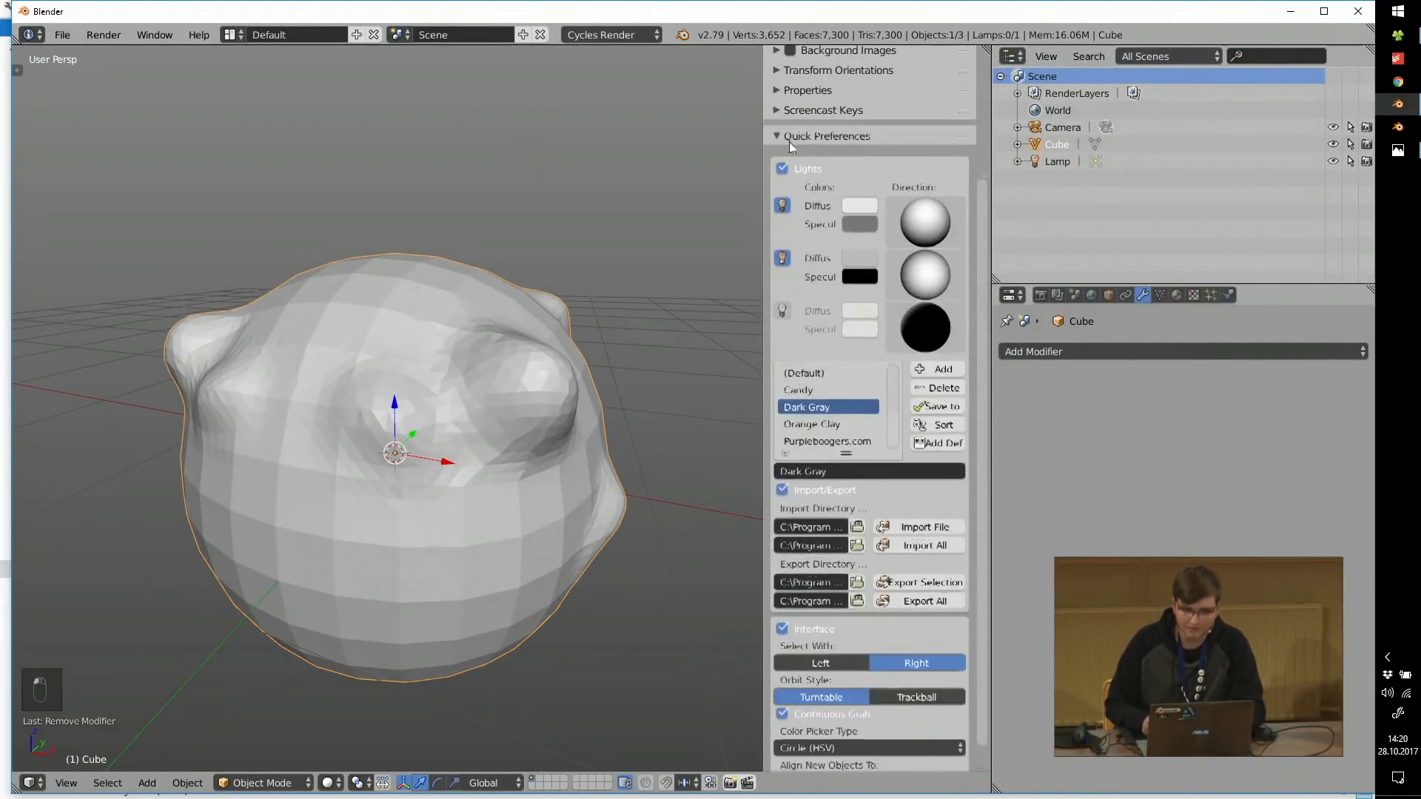
{"action": "mouse_move", "coordinate": [430, 361]}
{"action": "middle_mouse_down"}
{"action": "mouse_move", "coordinate": [481, 306]}
{"action": "mouse_move", "coordinate": [462, 302]}
{"action": "mouse_move", "coordinate": [412, 330]}
{"action": "mouse_move", "coordinate": [488, 321]}
{"action": "mouse_move", "coordinate": [486, 380]}
{"action": "mouse_move", "coordinate": [479, 351]}
{"action": "middle_mouse_up"}
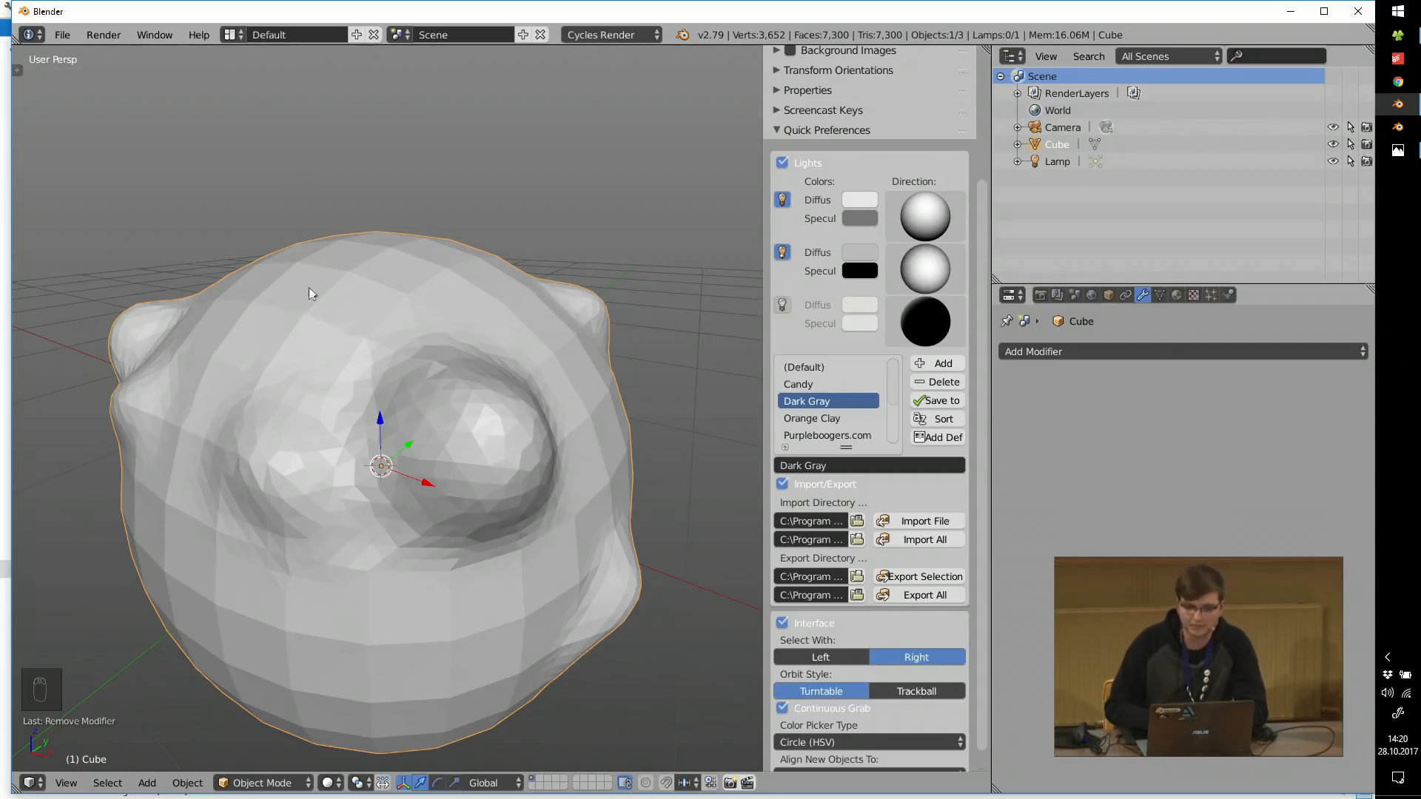
{"action": "middle_click_drag", "start_coordinate": [356, 306], "coordinate": [349, 337]}
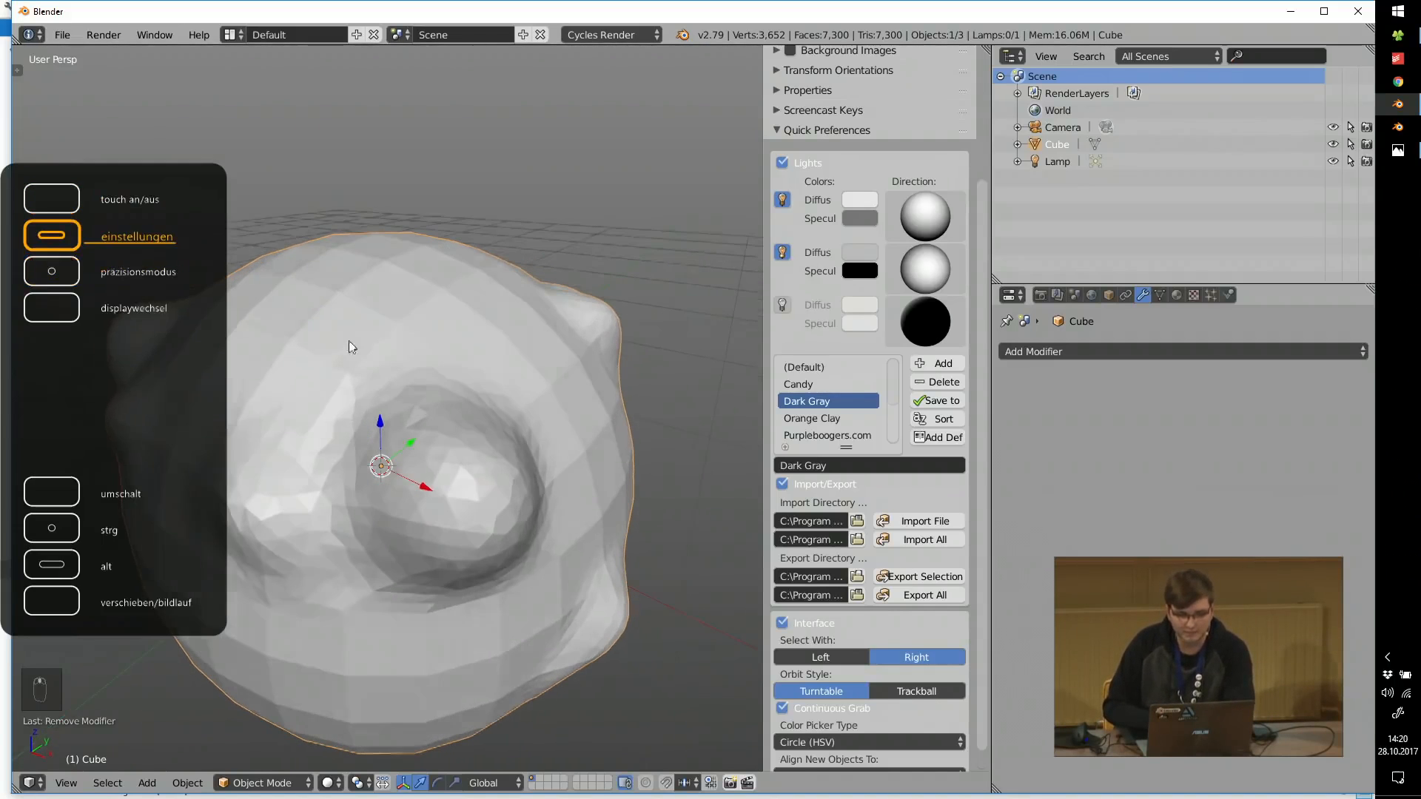
Switch the viewport to orthographic view, inspect the sphere from several angles and collapse the Quick Preferences settings.
{"action": "key", "text": "KP_5"}
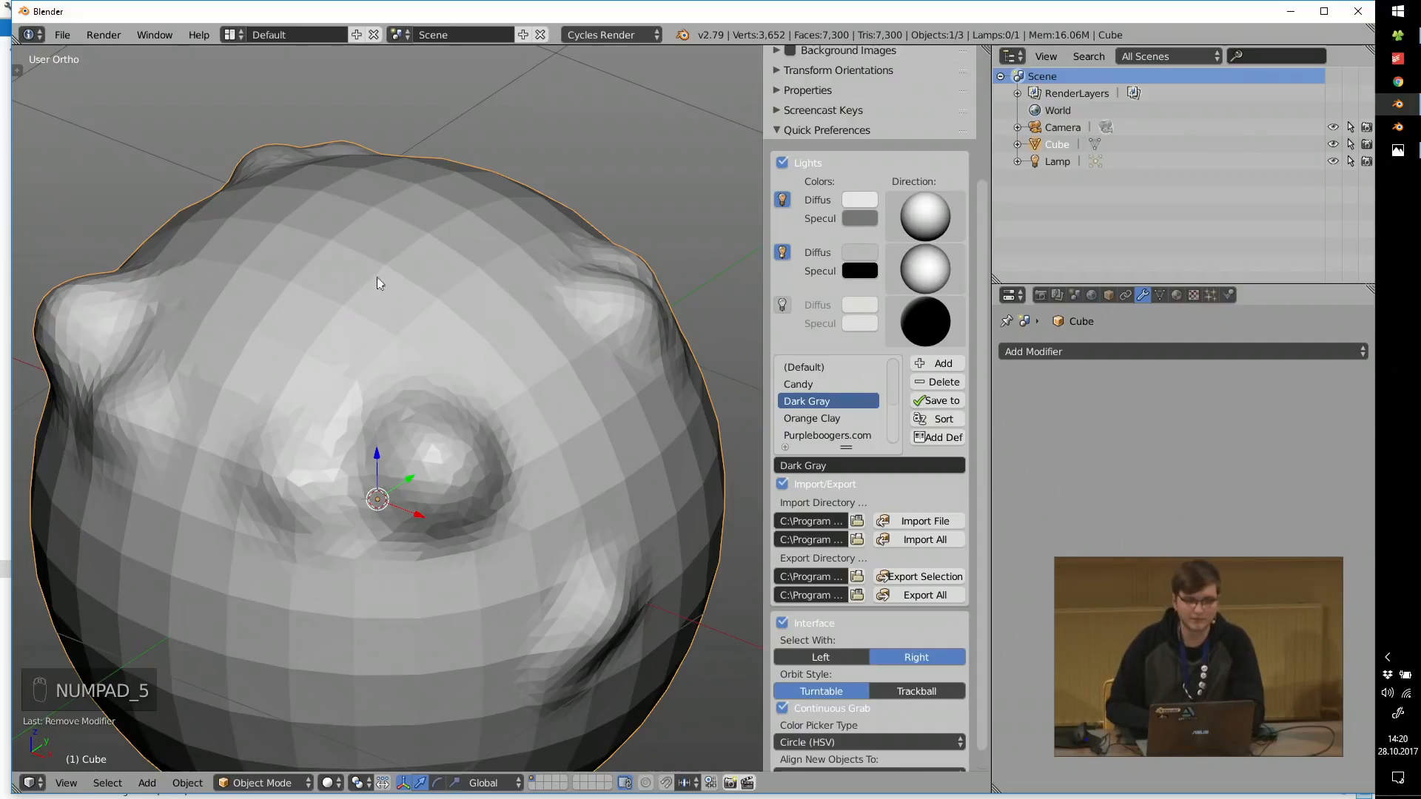
{"action": "mouse_move", "coordinate": [367, 269]}
{"action": "middle_mouse_down"}
{"action": "mouse_move", "coordinate": [372, 292]}
{"action": "mouse_move", "coordinate": [412, 269]}
{"action": "mouse_move", "coordinate": [374, 296]}
{"action": "middle_mouse_up"}
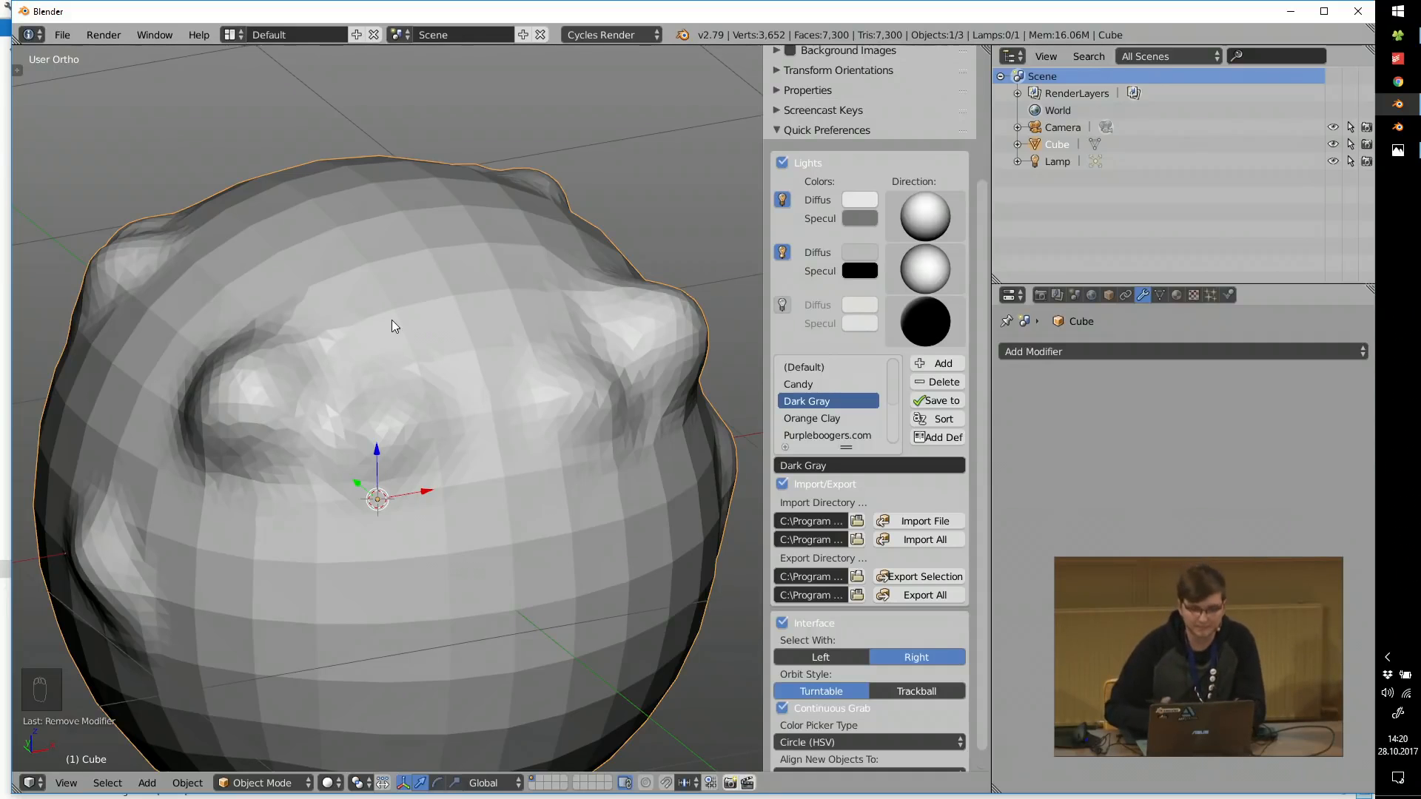
{"action": "middle_click_drag", "start_coordinate": [481, 238], "coordinate": [507, 240], "text": "shift"}
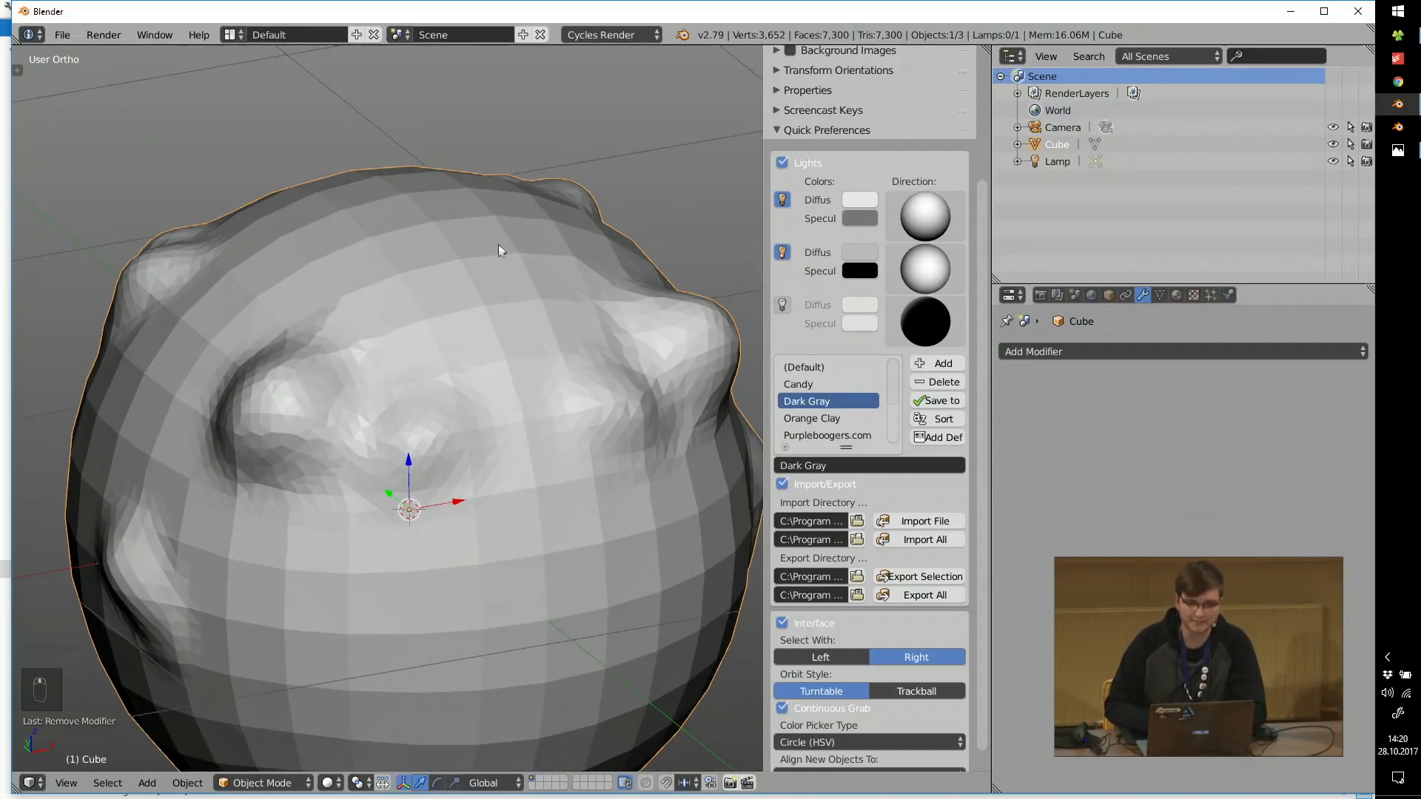
{"action": "scroll", "coordinate": [498, 246], "scroll_direction": "down", "scroll_amount": 4}
{"action": "left_click", "coordinate": [825, 131]}
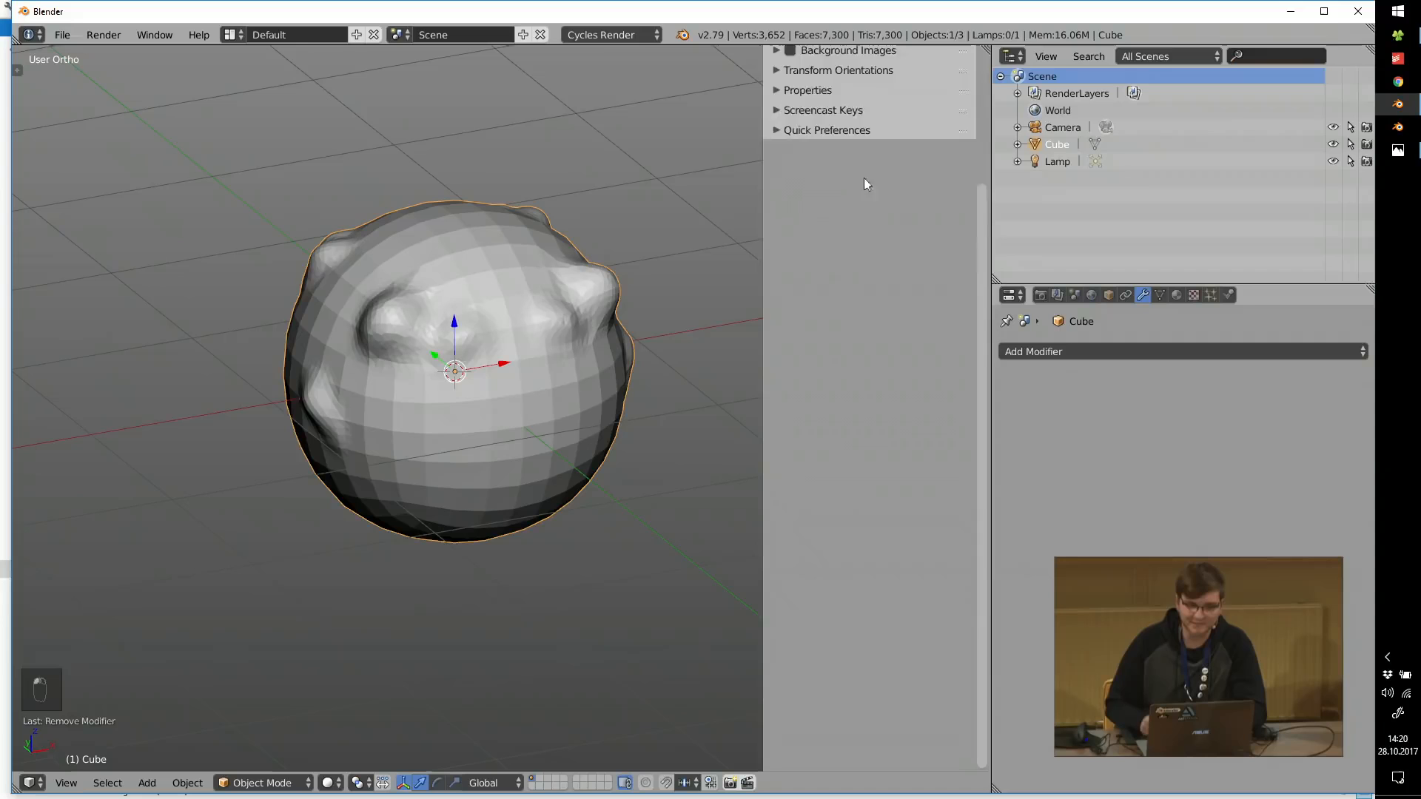
{"action": "scroll", "coordinate": [864, 177], "scroll_direction": "up", "scroll_amount": 5}
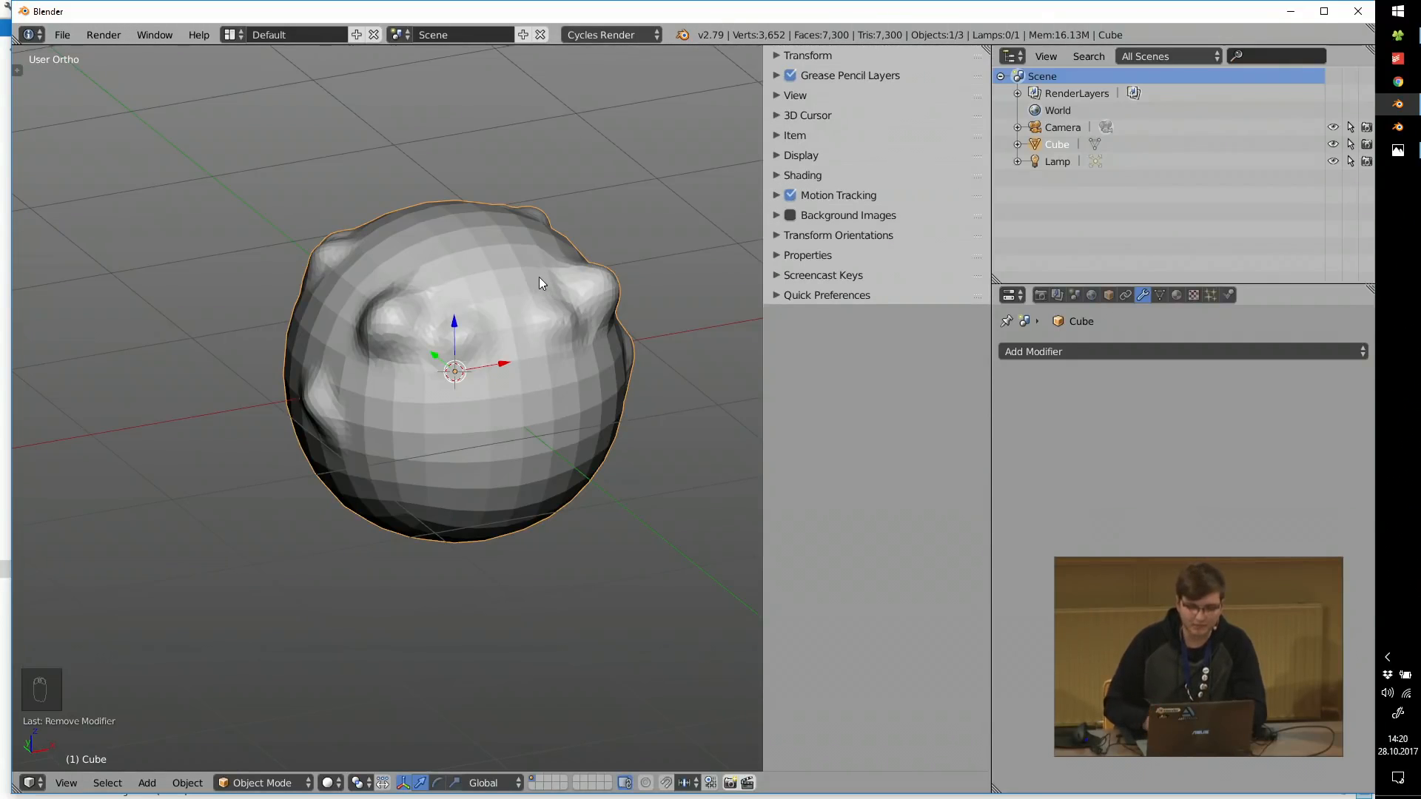
Check the preparation slide, return to Blender and enable Only Render in the viewport's Display settings.
{"action": "middle_click_drag", "start_coordinate": [506, 314], "coordinate": [507, 341], "text": "shift"}
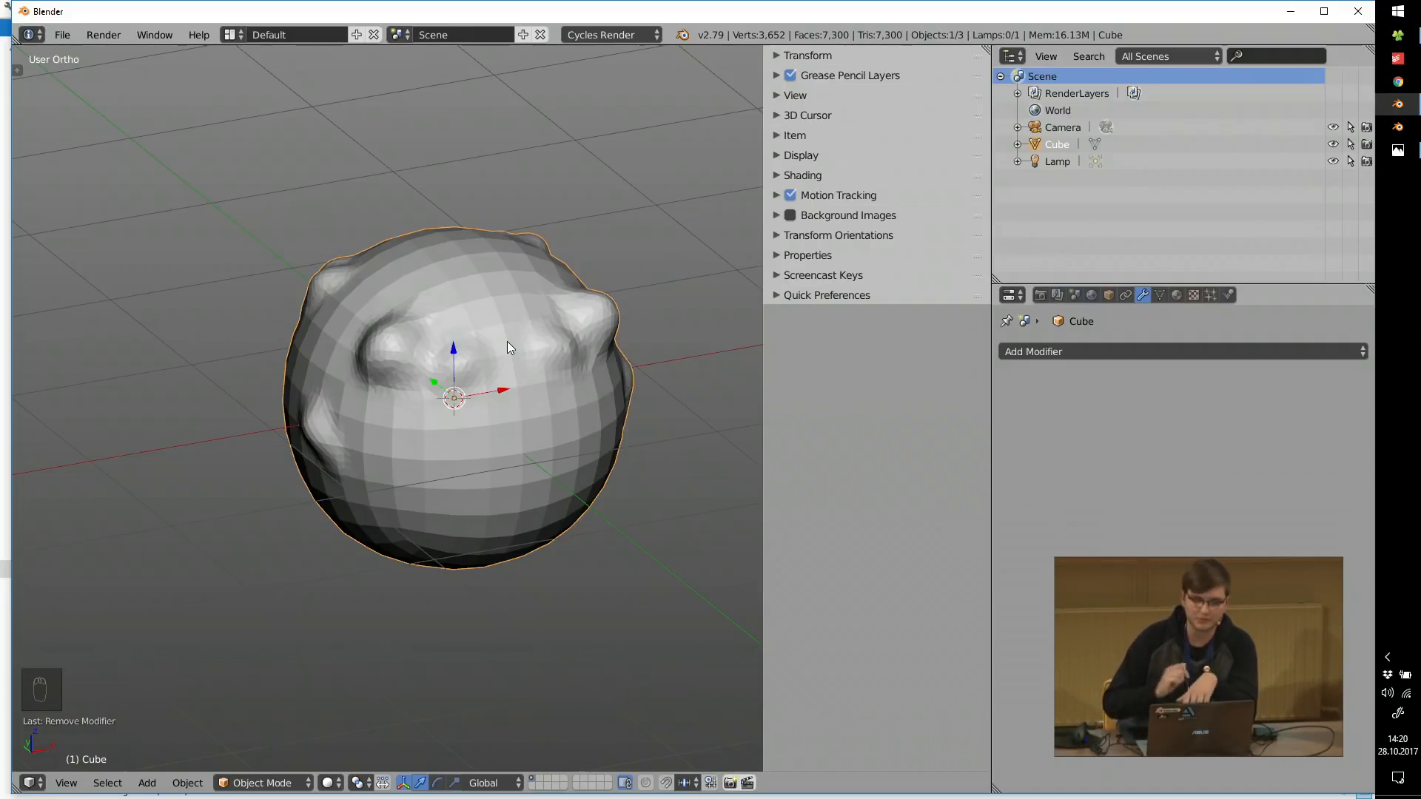
{"action": "middle_click_drag", "start_coordinate": [492, 233], "coordinate": [471, 282], "text": "shift"}
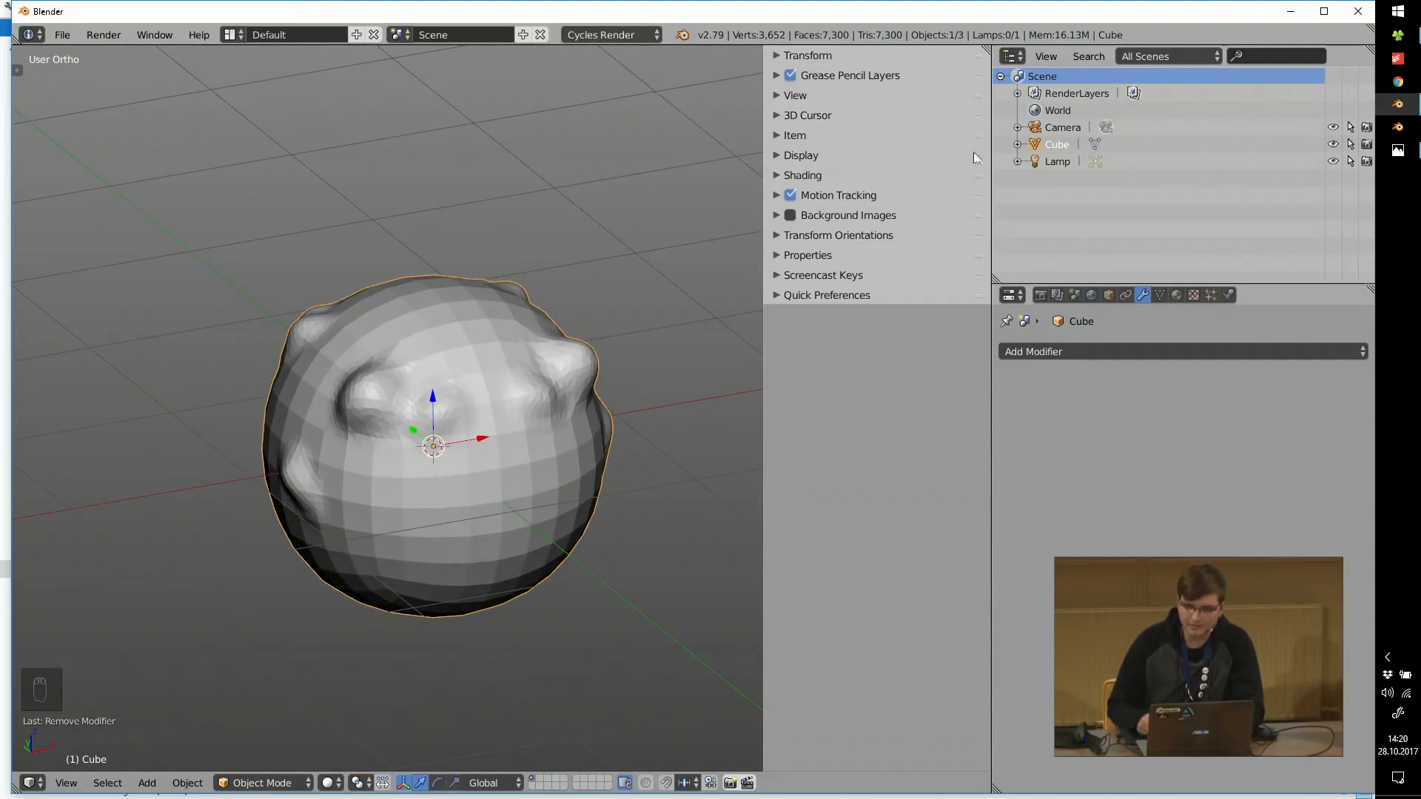
{"action": "left_click", "coordinate": [1396, 152]}
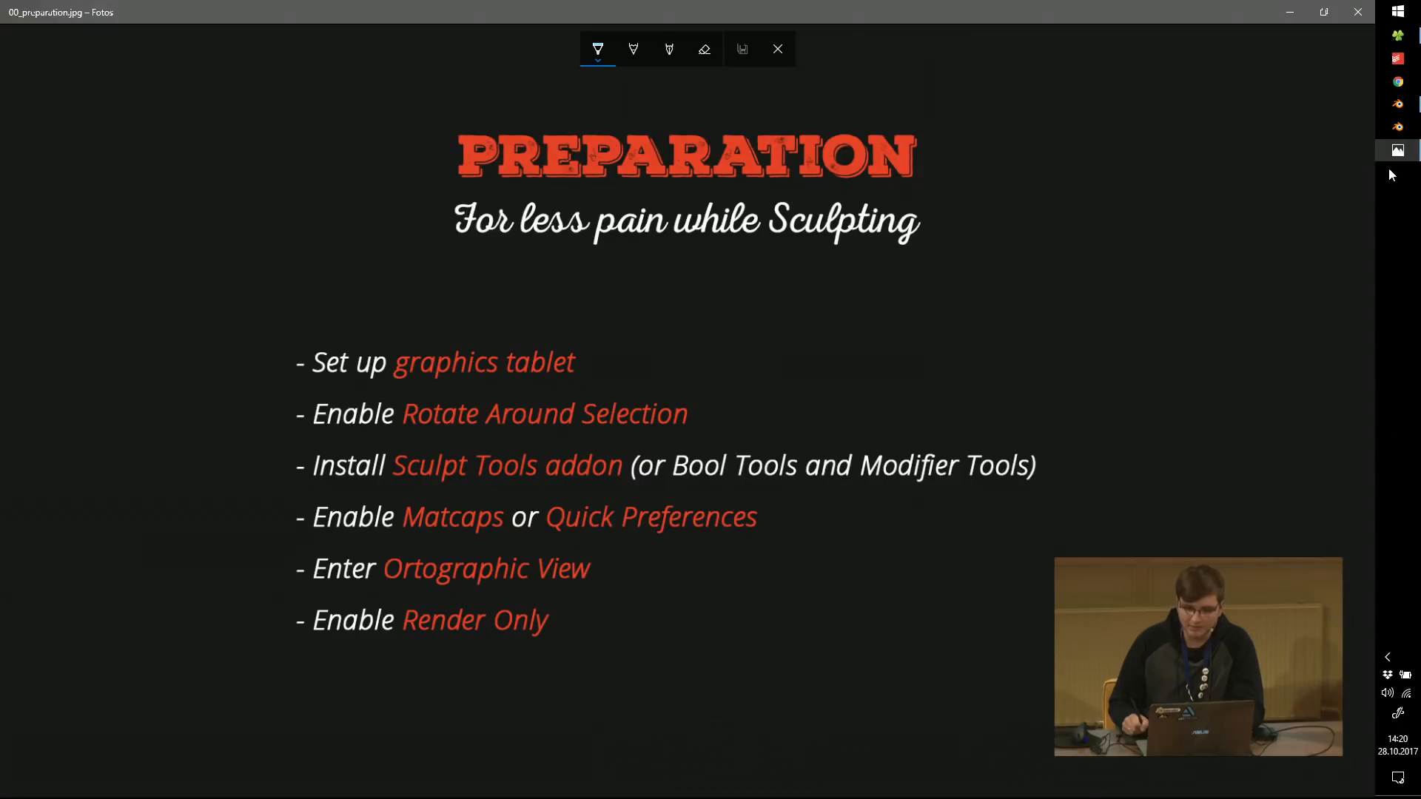
{"action": "left_click", "coordinate": [1397, 152]}
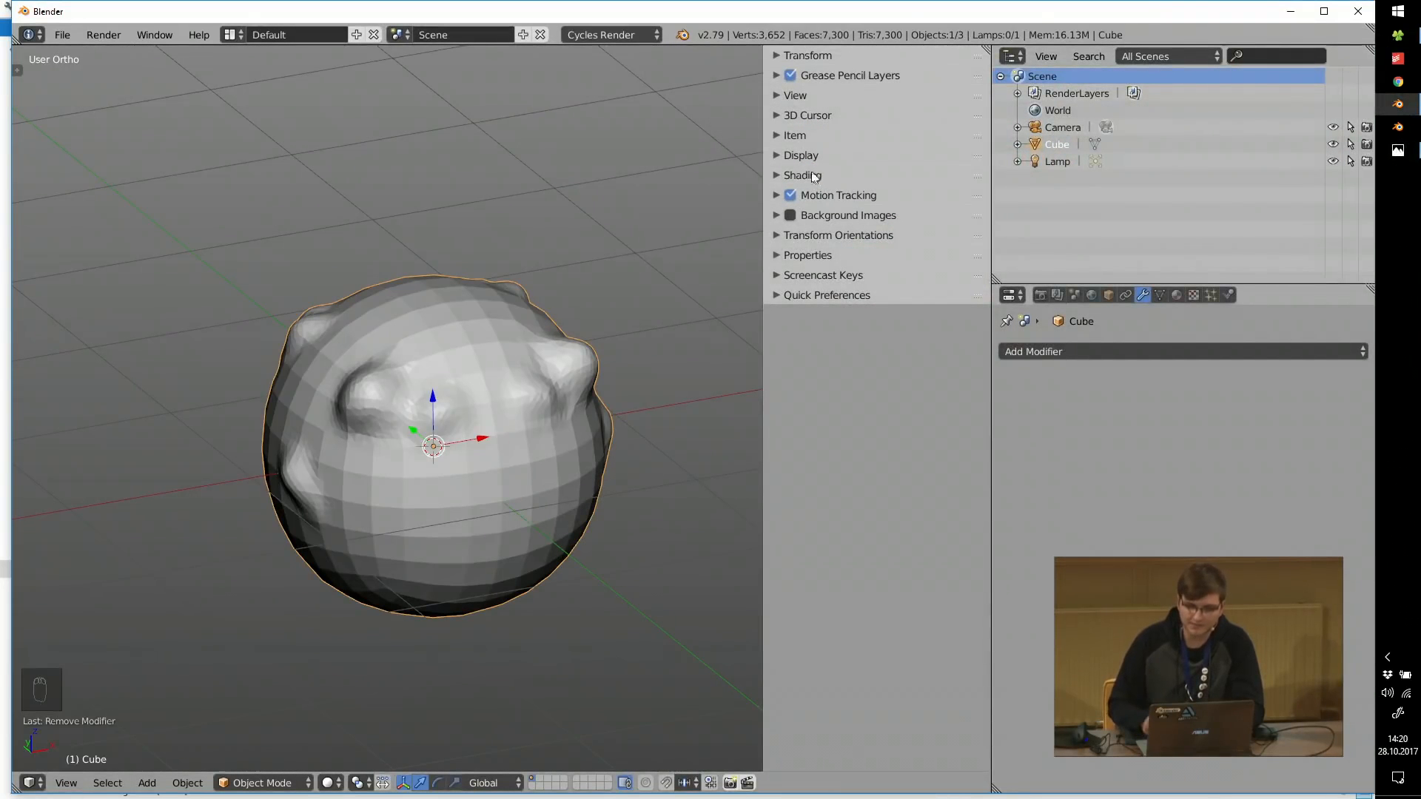
{"action": "left_click", "coordinate": [802, 156]}
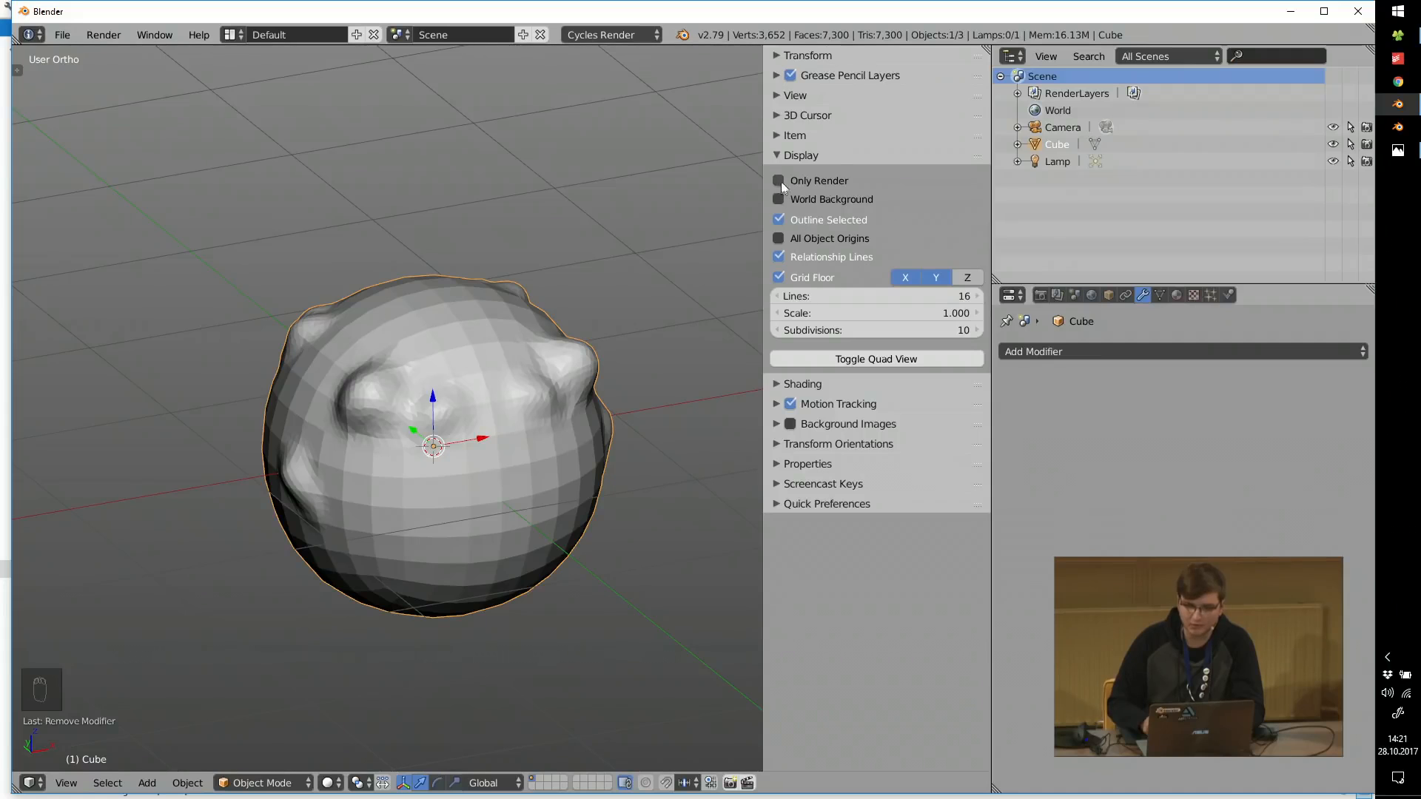
{"action": "left_click", "coordinate": [778, 181]}
{"action": "middle_click_drag", "start_coordinate": [471, 198], "coordinate": [464, 264], "text": "shift"}
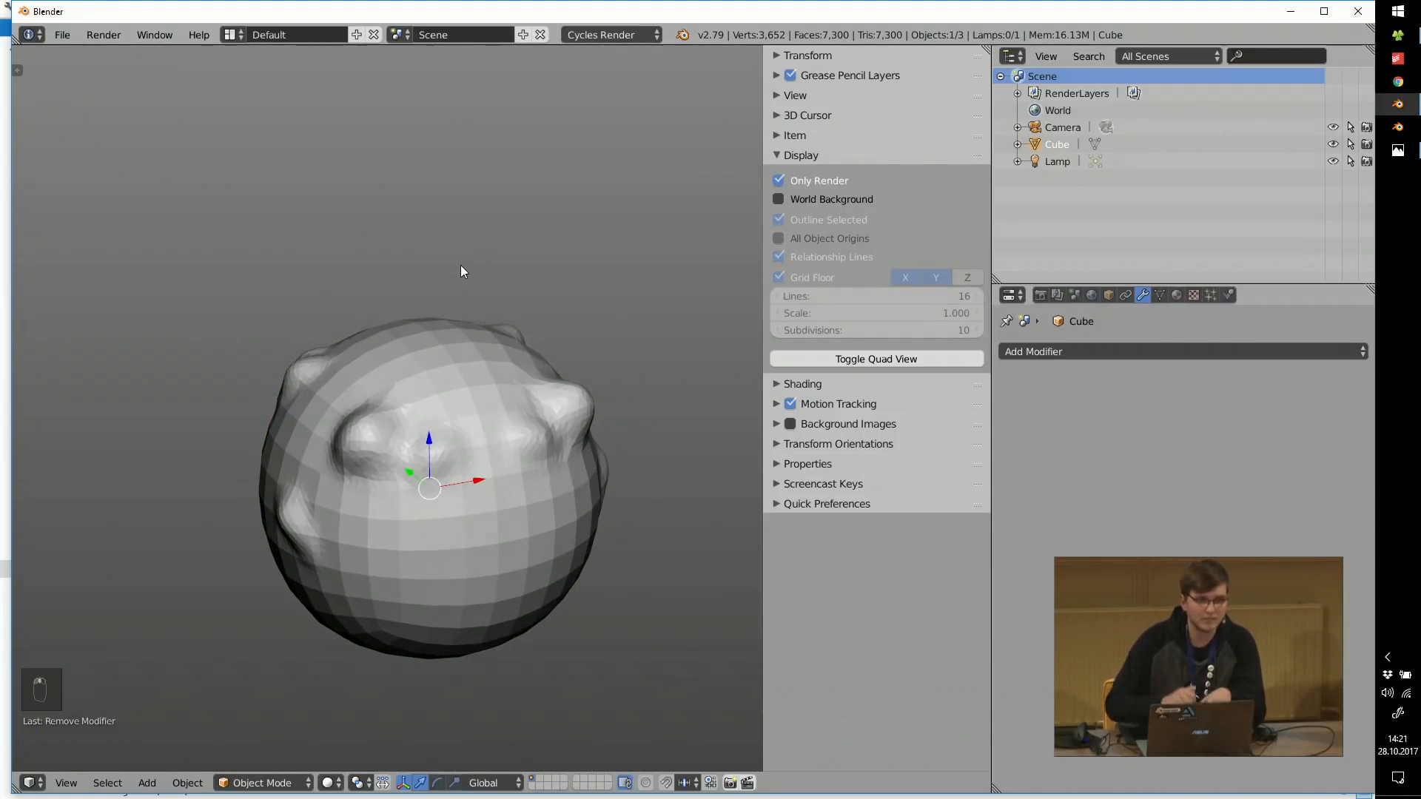
Maximize the 3D viewport and toggle the selection off and on to inspect the sphere without overlays.
{"action": "mouse_move", "coordinate": [438, 274]}
{"action": "middle_mouse_down"}
{"action": "mouse_move", "coordinate": [419, 299]}
{"action": "mouse_move", "coordinate": [409, 250]}
{"action": "mouse_move", "coordinate": [399, 291]}
{"action": "middle_mouse_up"}
{"action": "key", "text": "shift+space"}
{"action": "middle_click_drag", "start_coordinate": [663, 318], "coordinate": [572, 207], "text": "shift"}
{"action": "key", "text": "a"}
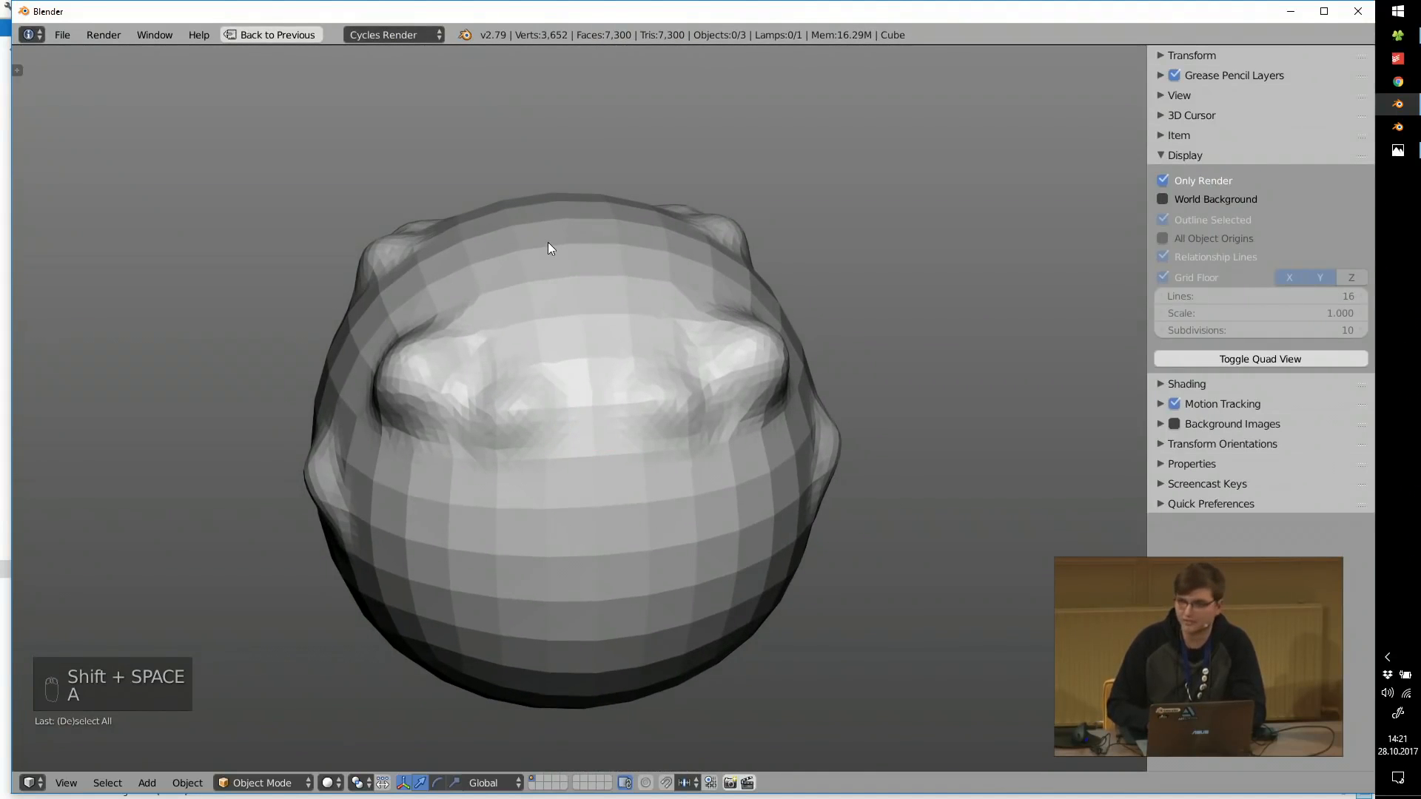
{"action": "key", "text": "a"}
Enter Sculpt Mode, swap the properties sidebar for the tool shelf and sculpt a SculptDraw stroke on the upper front of the sphere.
{"action": "key", "text": "Tab"}
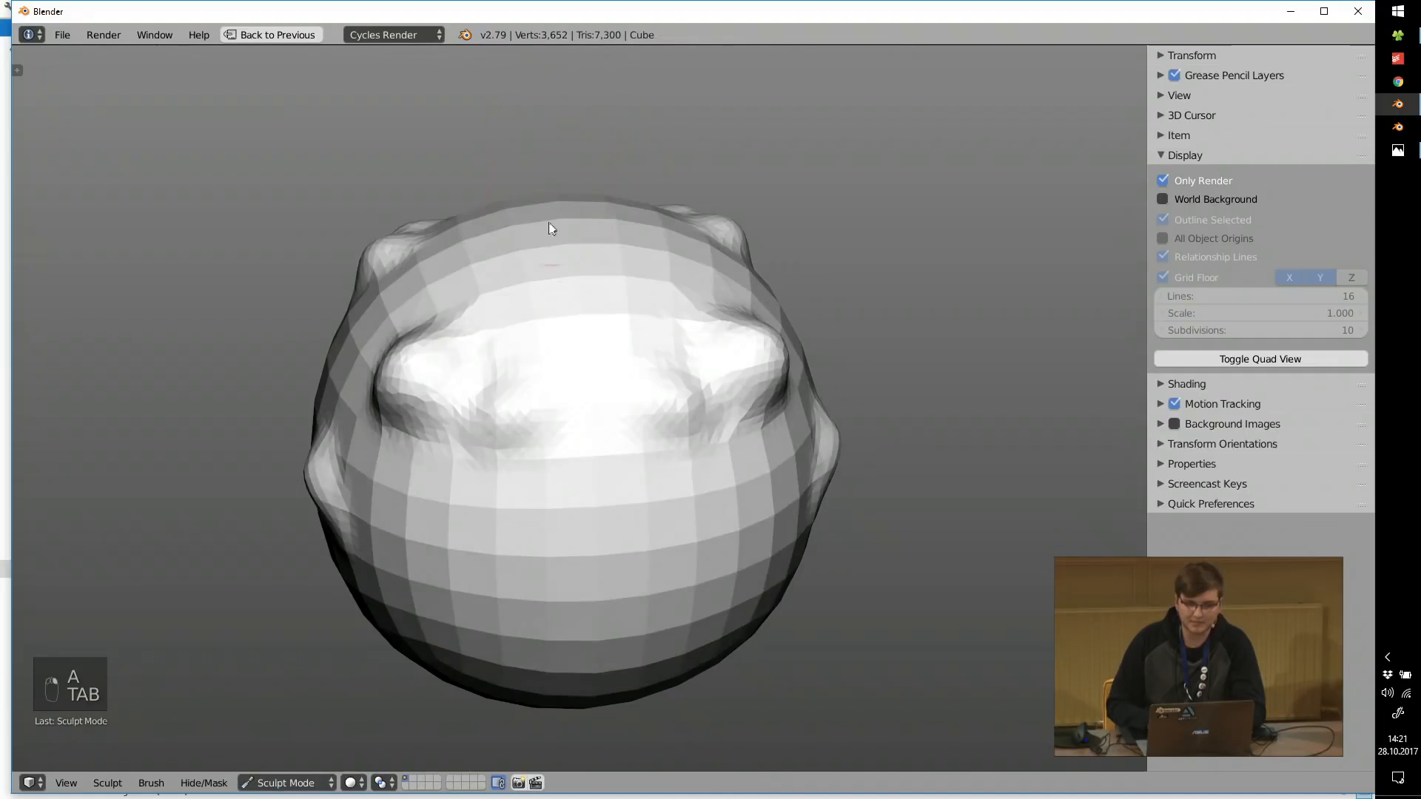
{"action": "key", "text": "n"}
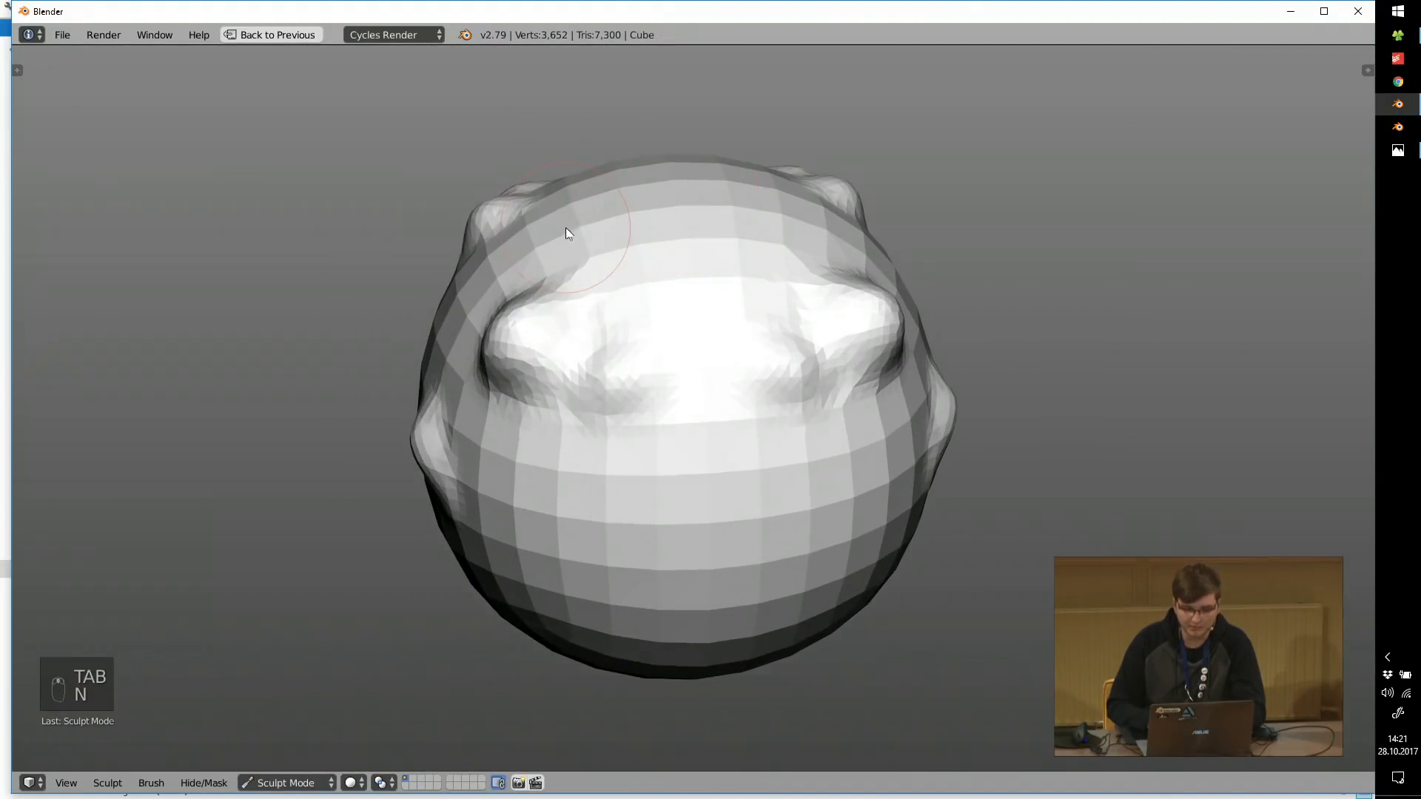
{"action": "key", "text": "t"}
{"action": "middle_click_drag", "start_coordinate": [572, 186], "coordinate": [547, 214], "text": "shift"}
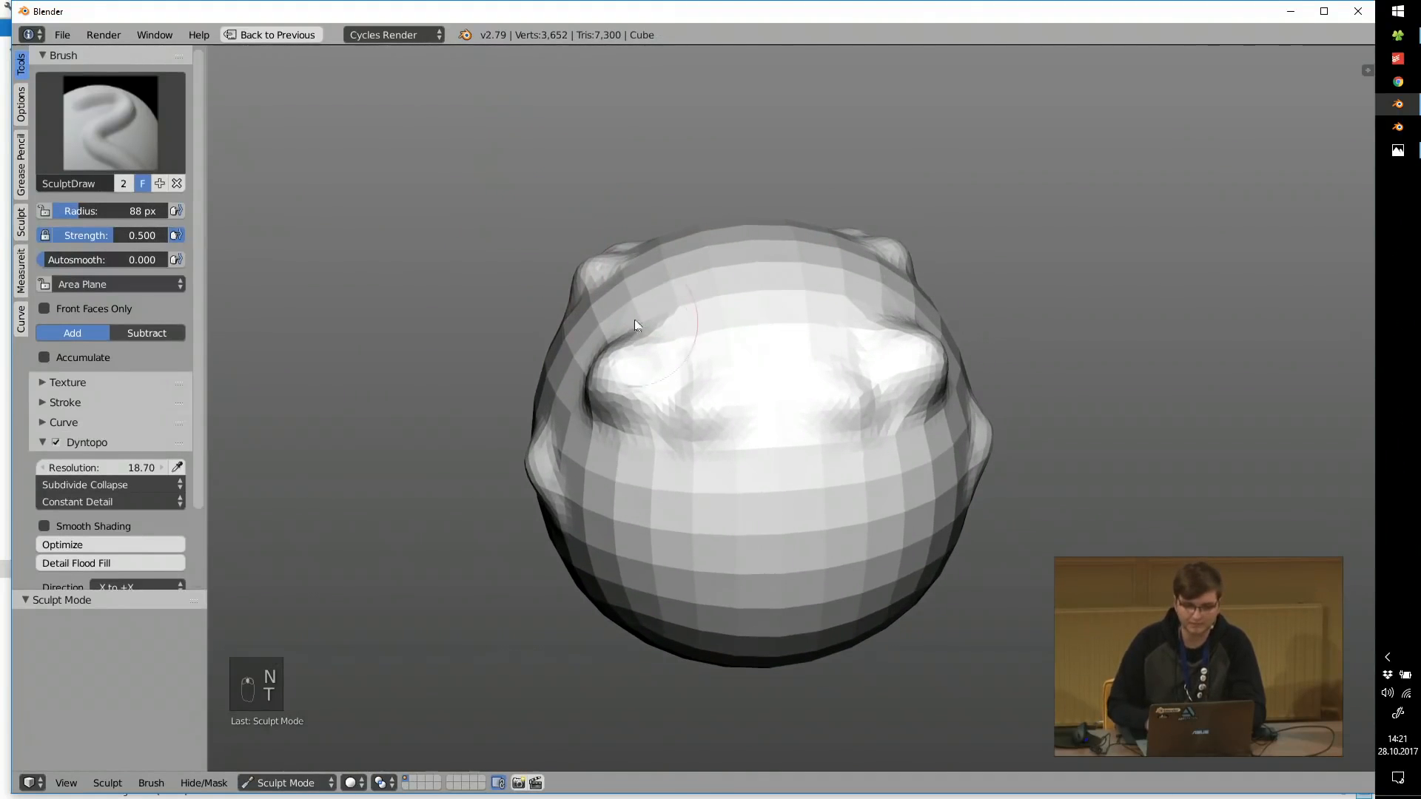
{"action": "middle_click_drag", "start_coordinate": [633, 320], "coordinate": [673, 341]}
{"action": "left_click_drag", "start_coordinate": [679, 315], "coordinate": [625, 385]}
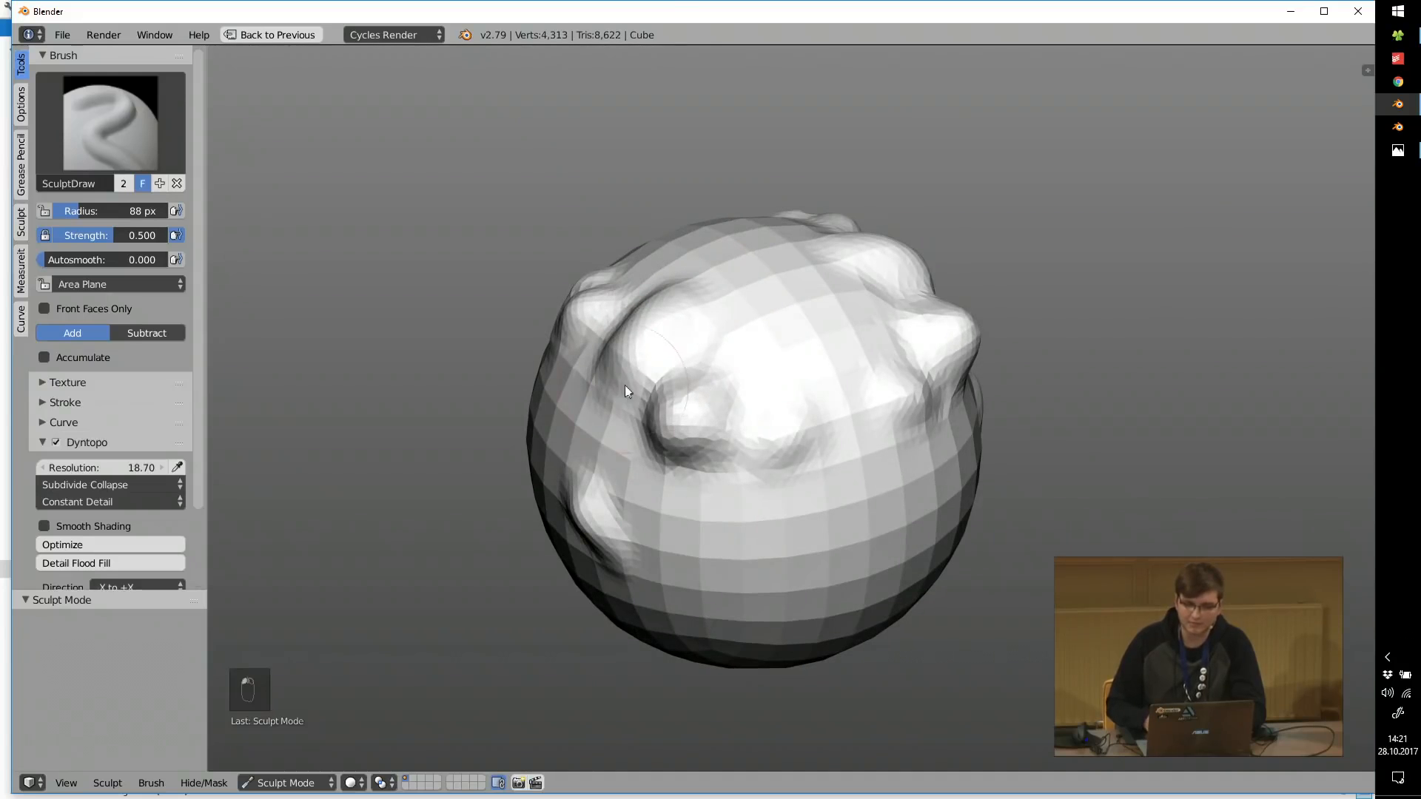
Restore the editor layout, make the Blender window full screen and fill it with the viewport and its tool shelf.
{"action": "key", "text": "shift+space"}
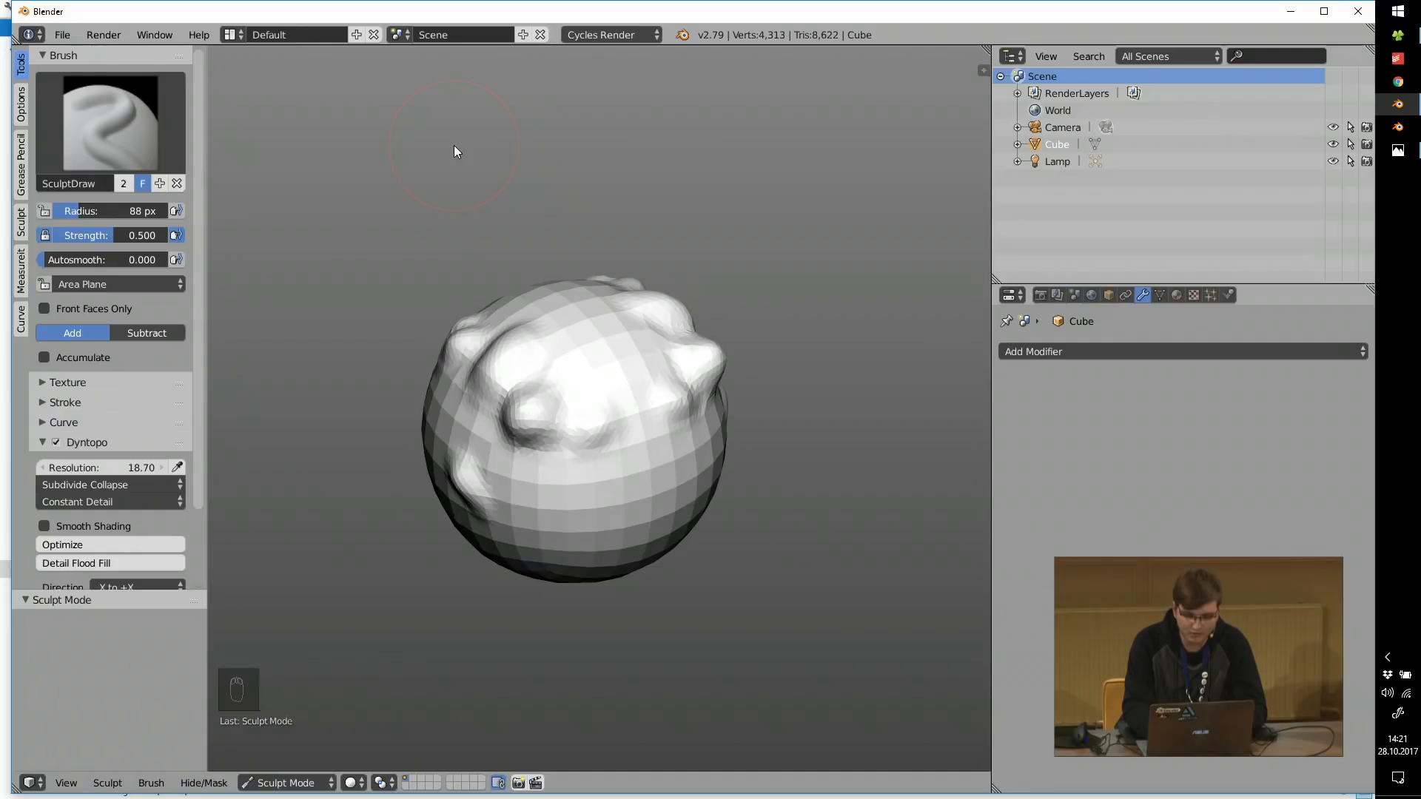
{"action": "key", "text": "alt+F11"}
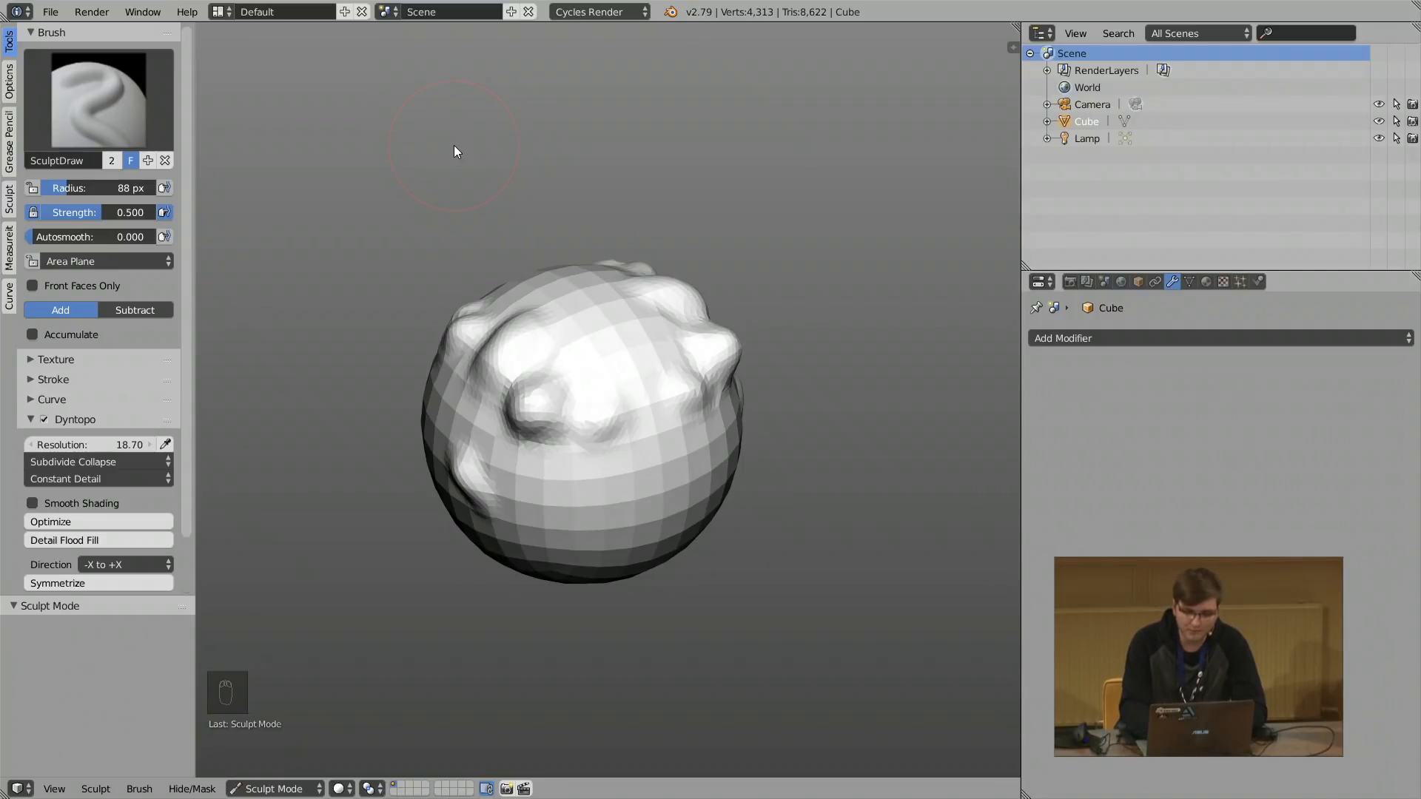
{"action": "key", "text": "alt+F10"}
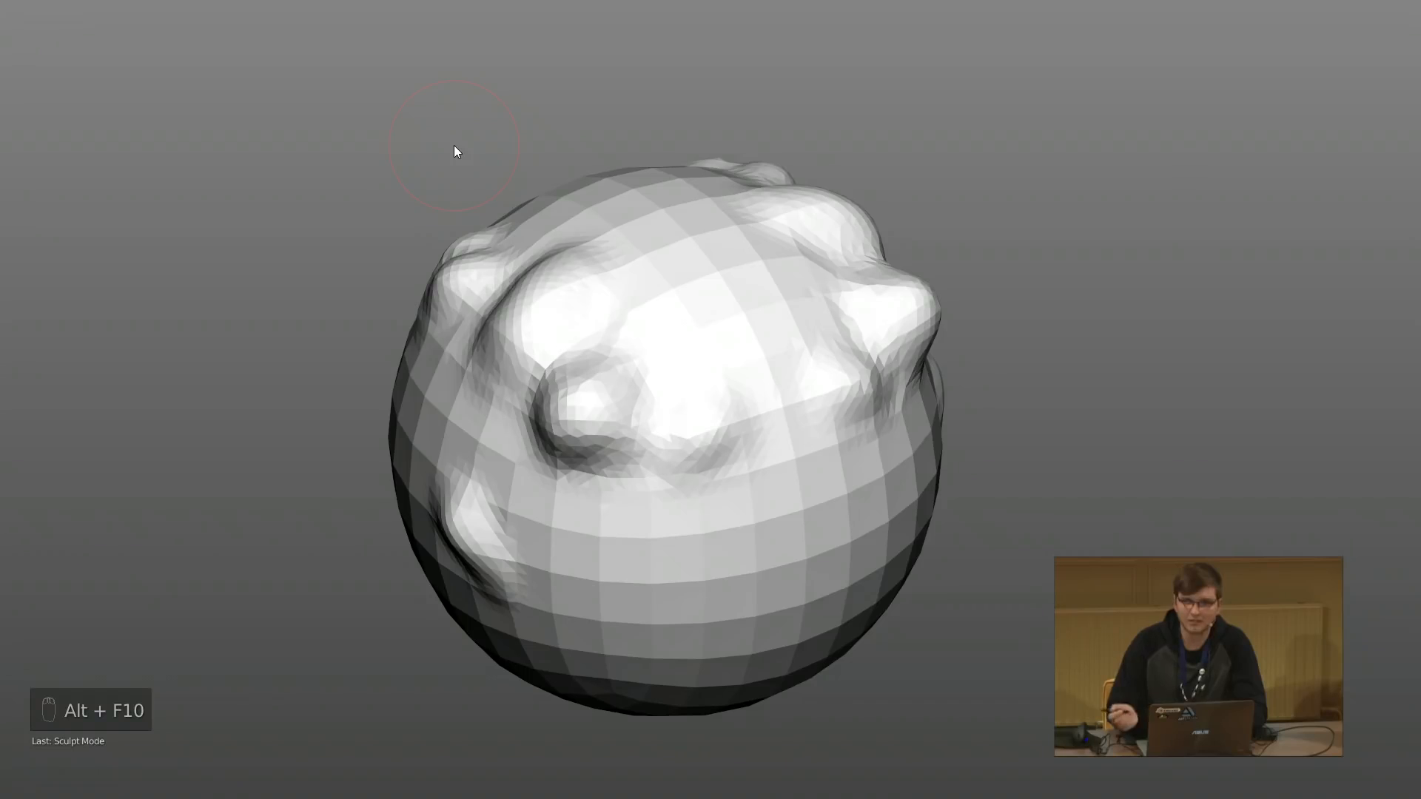
{"action": "key", "text": "t"}
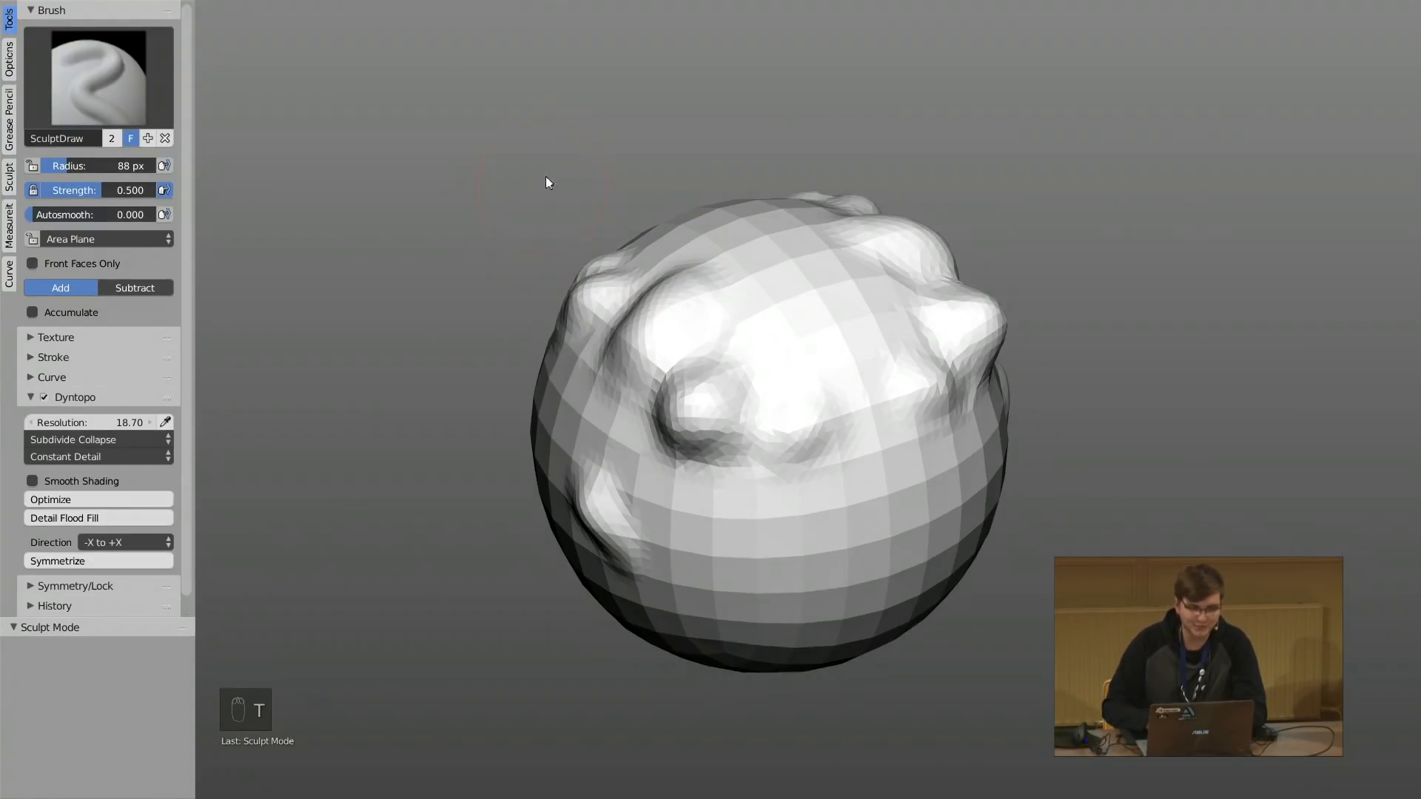
{"action": "middle_click_drag", "start_coordinate": [548, 182], "coordinate": [541, 241], "text": "shift"}
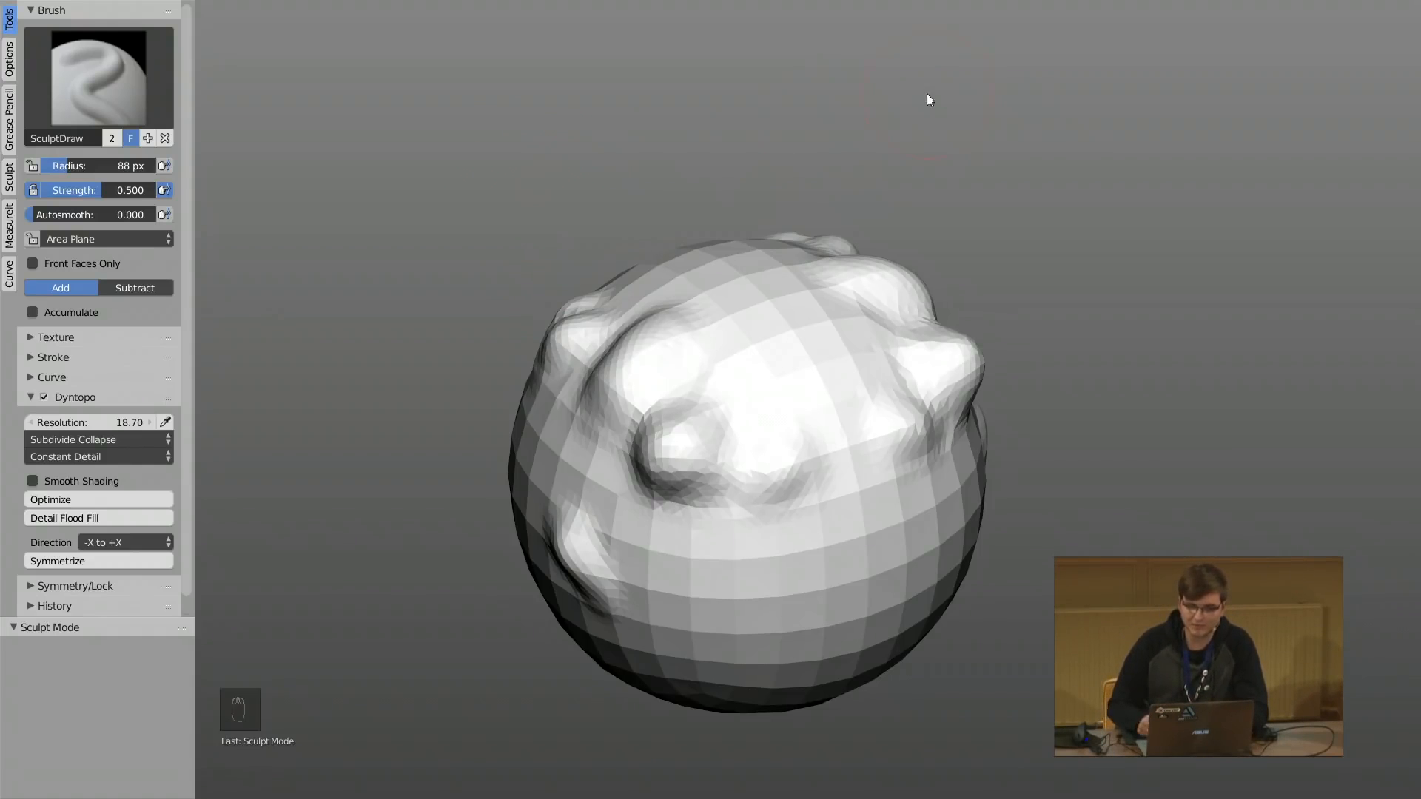
Bring back the full editor layout and return Blender from full screen to windowed display.
{"action": "mouse_move", "coordinate": [1395, 63]}
{"action": "left_click", "coordinate": [1388, 33]}
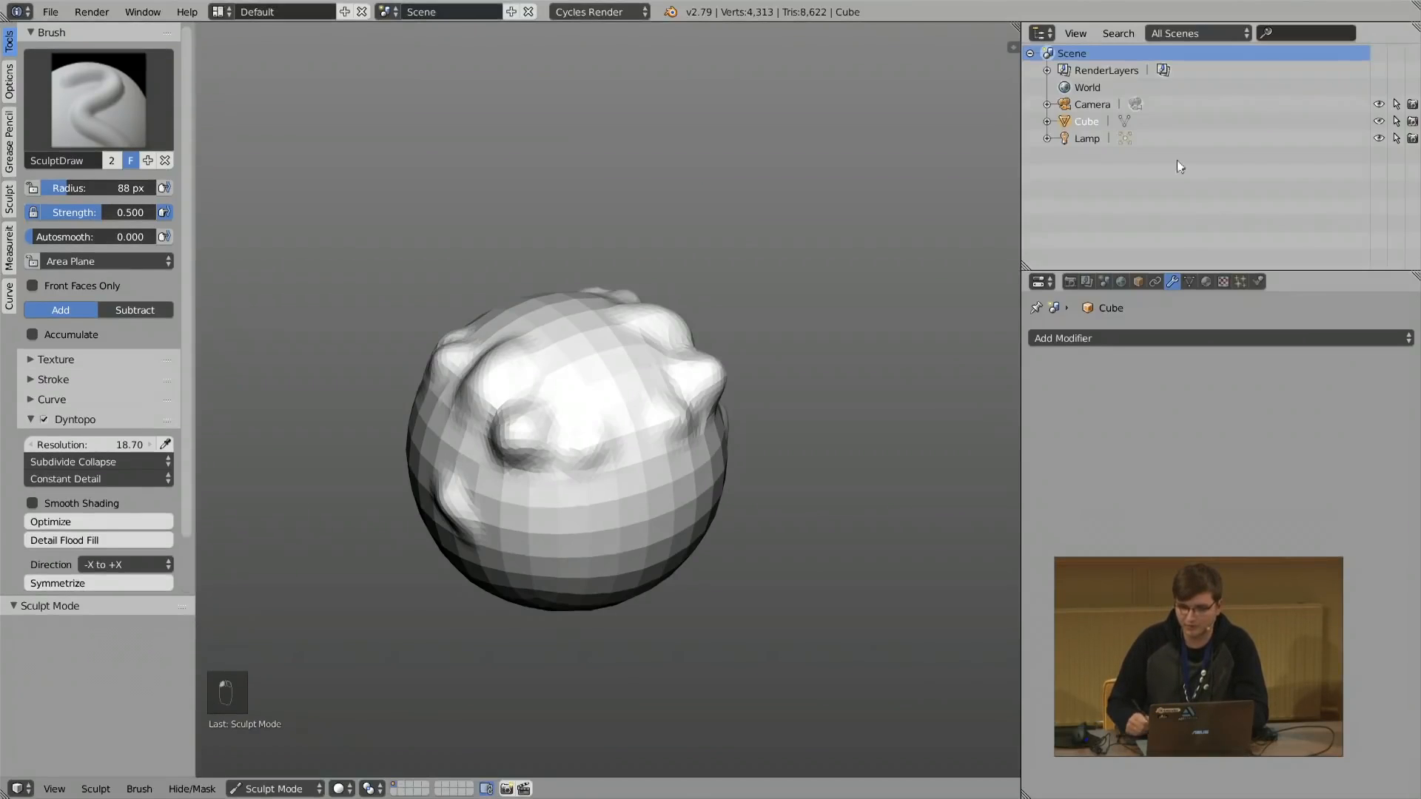
{"action": "key", "text": "alt+F11"}
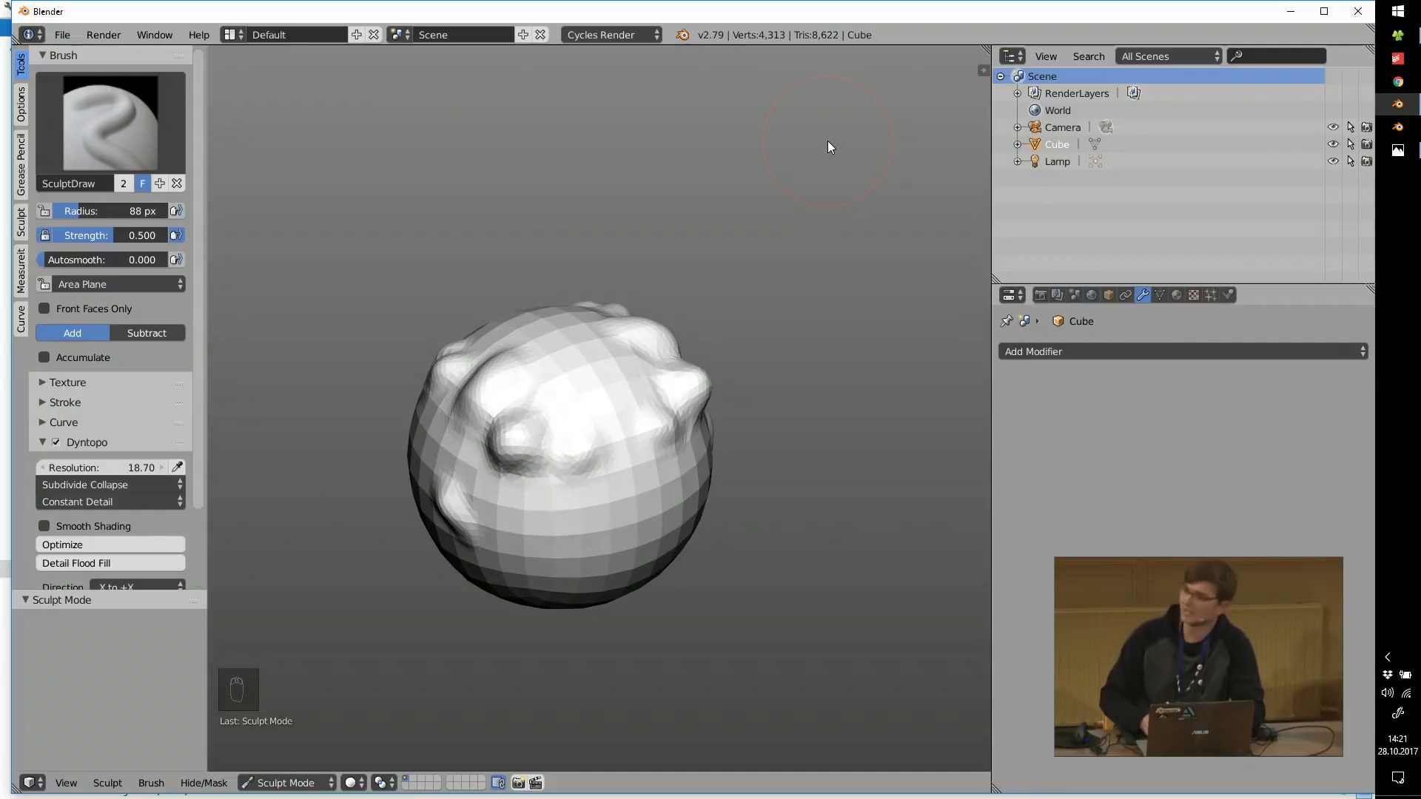
Show the preparation slide once more, close it and open the talk's "04 sculpting workflow" folder in File Explorer.
{"action": "left_click", "coordinate": [1400, 154]}
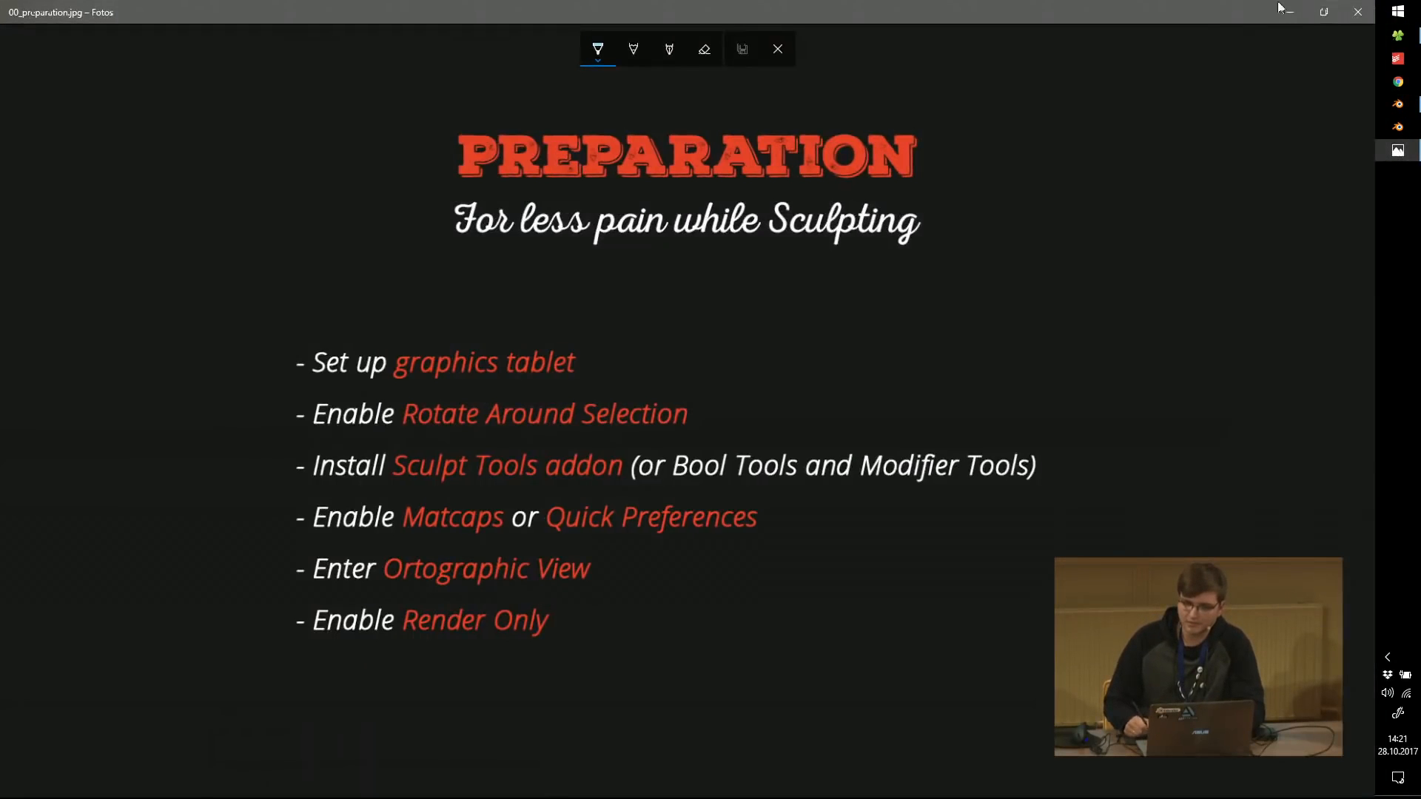
{"action": "left_click", "coordinate": [1359, 9]}
{"action": "left_click", "coordinate": [1290, 11]}
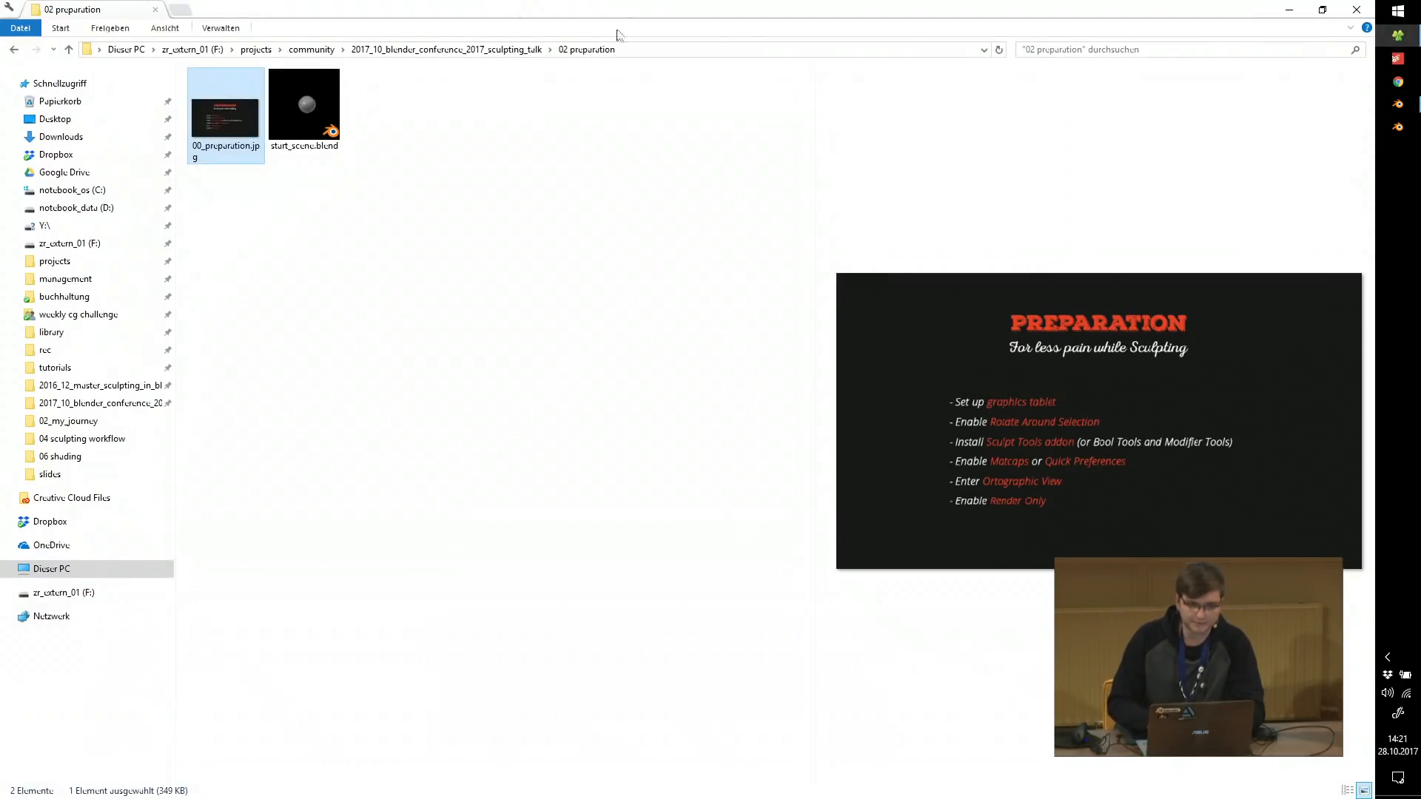
{"action": "left_click", "coordinate": [500, 49]}
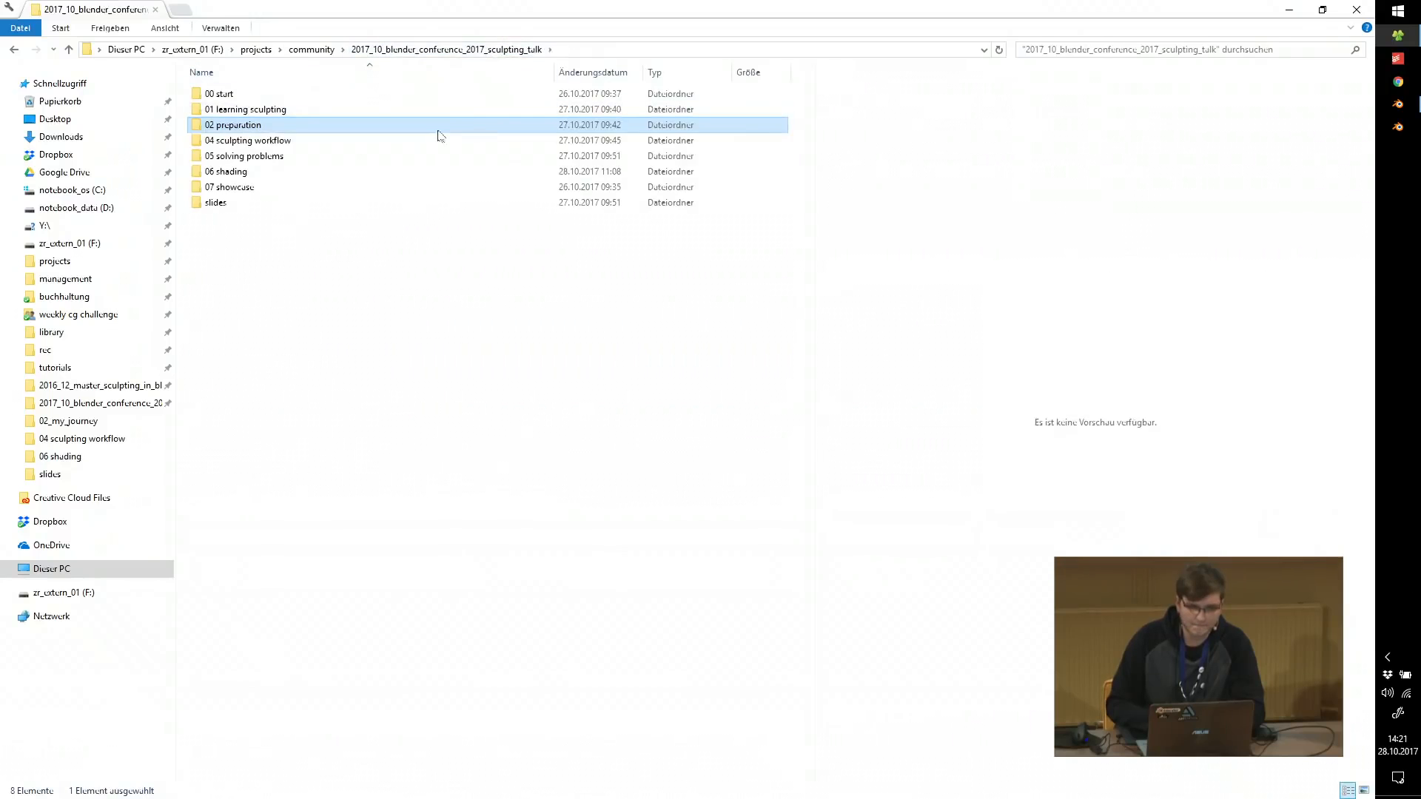
{"action": "double_click", "coordinate": [247, 141]}
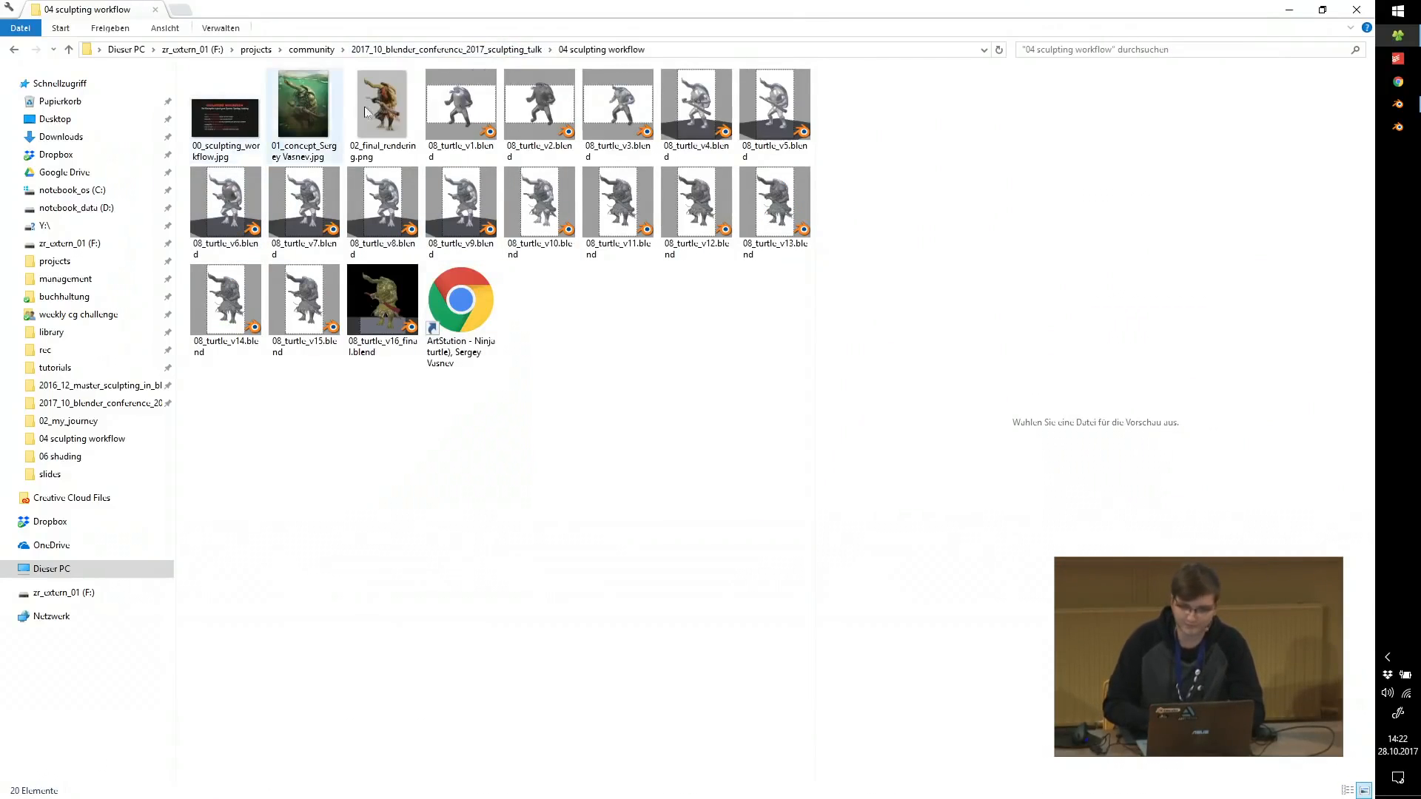
Quit the sphere scene in Blender without saving and open the slide 00_sculpting_workflow.jpg.
{"action": "left_click", "coordinate": [1397, 104]}
{"action": "left_click", "coordinate": [1357, 9]}
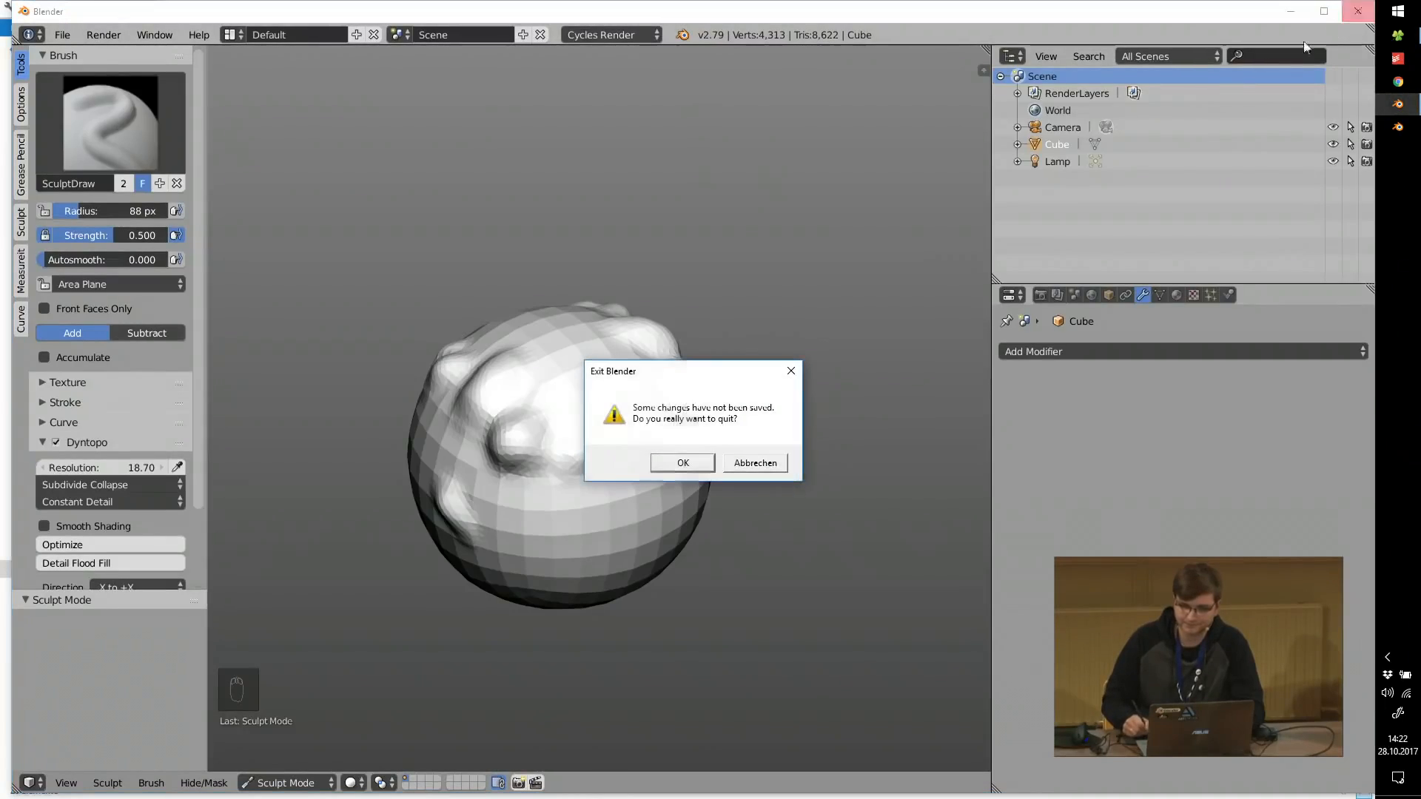
{"action": "left_click", "coordinate": [710, 463]}
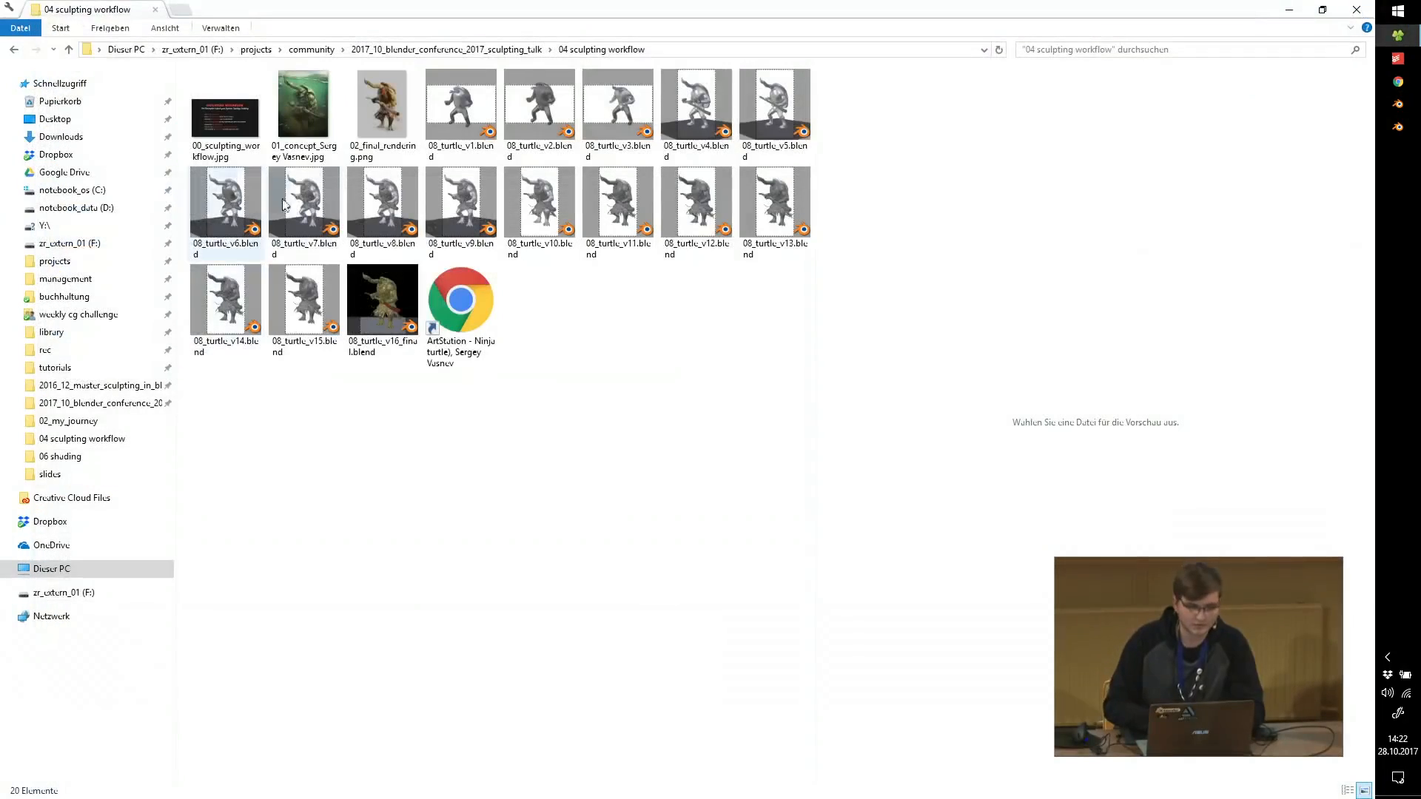
{"action": "double_click", "coordinate": [225, 118]}
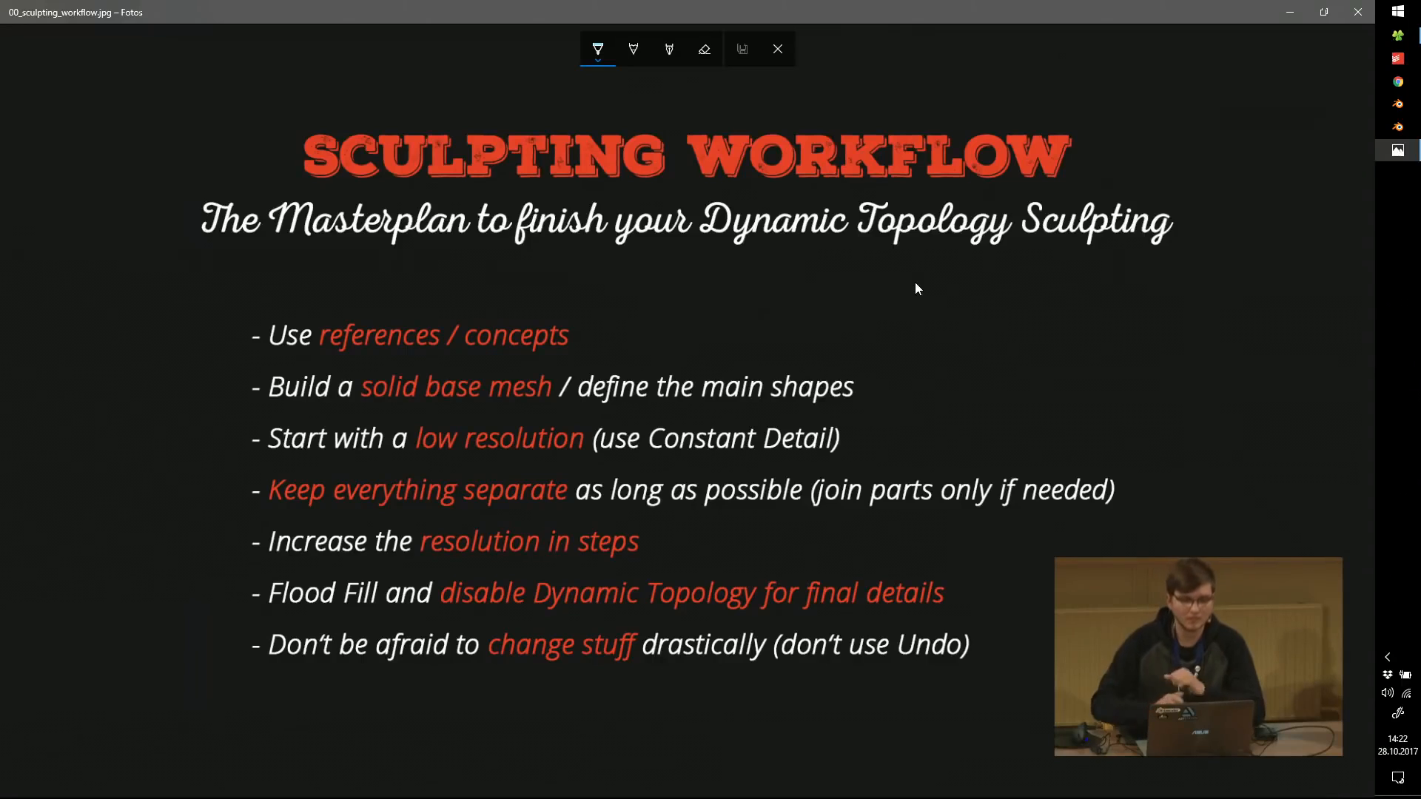
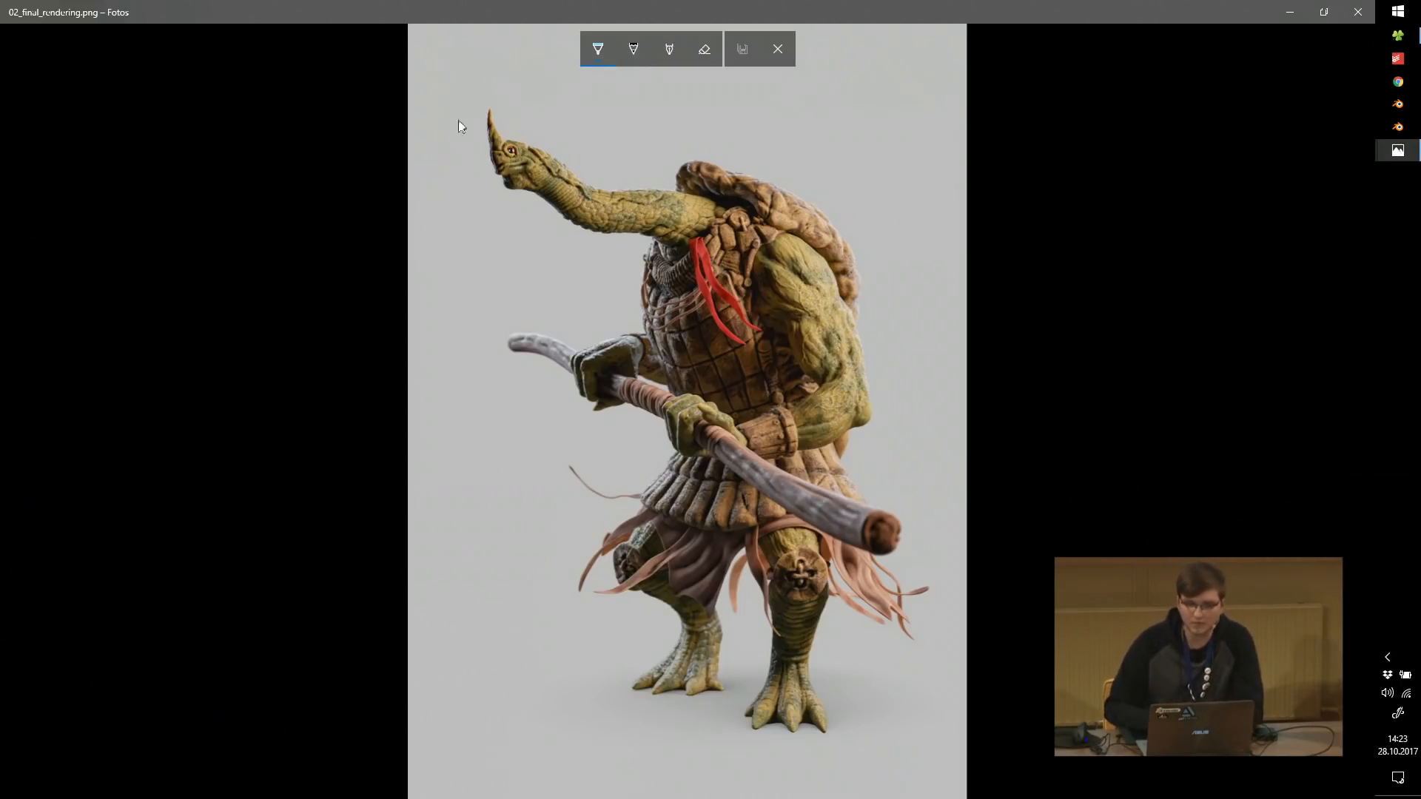
Close the final turtle rendering, view the underwater turtle concept painting and close it again.
{"action": "left_click", "coordinate": [1355, 18]}
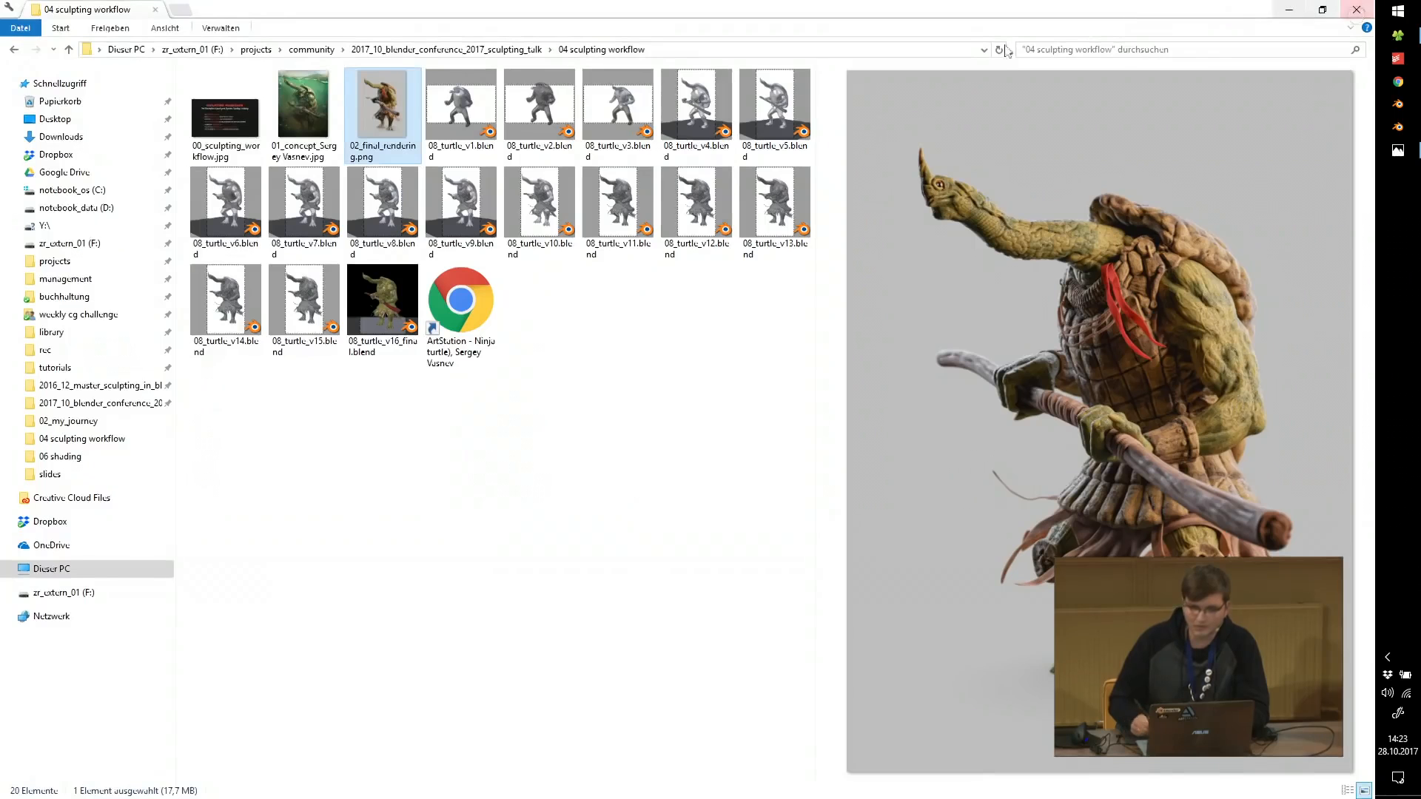
{"action": "double_click", "coordinate": [311, 111]}
{"action": "left_click", "coordinate": [932, 82]}
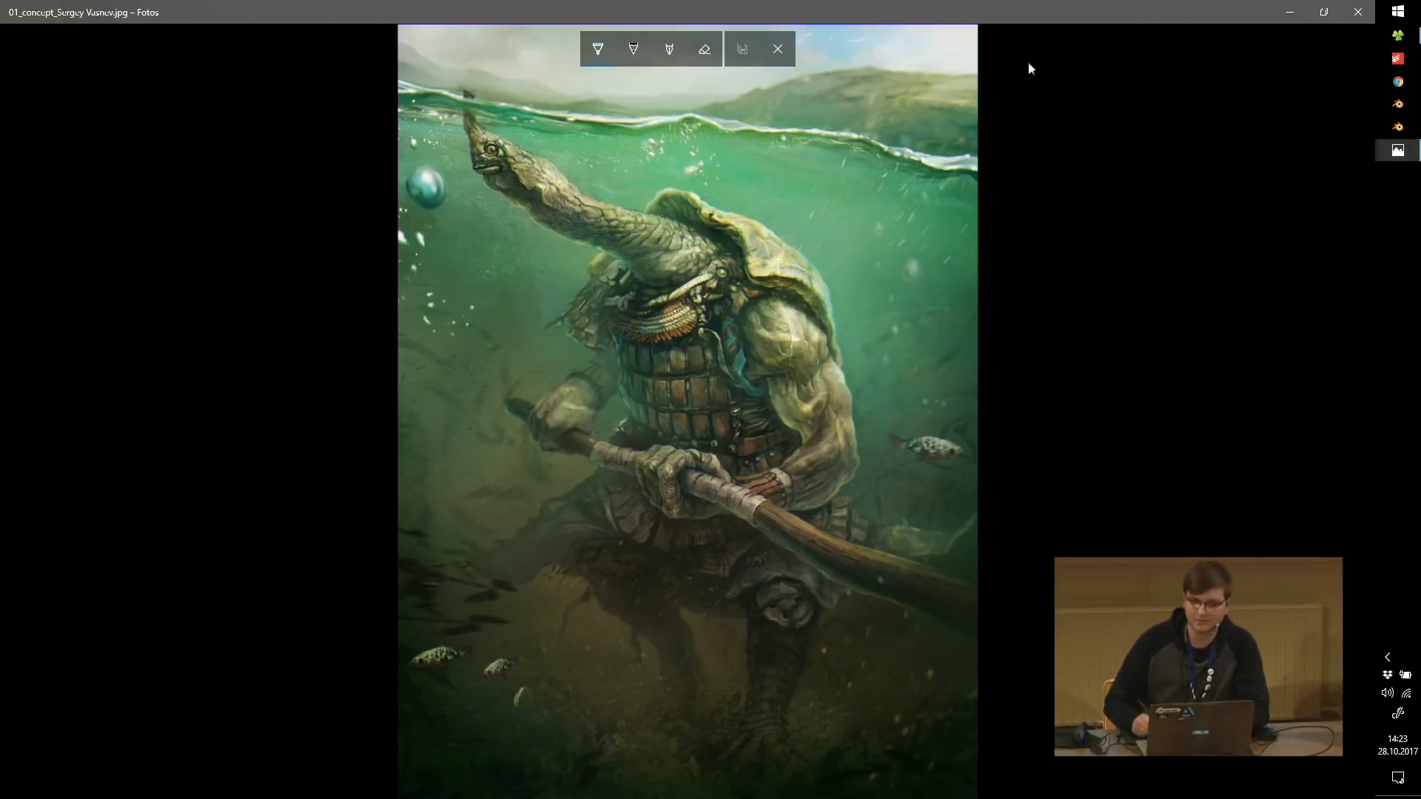
{"action": "left_click", "coordinate": [1359, 13]}
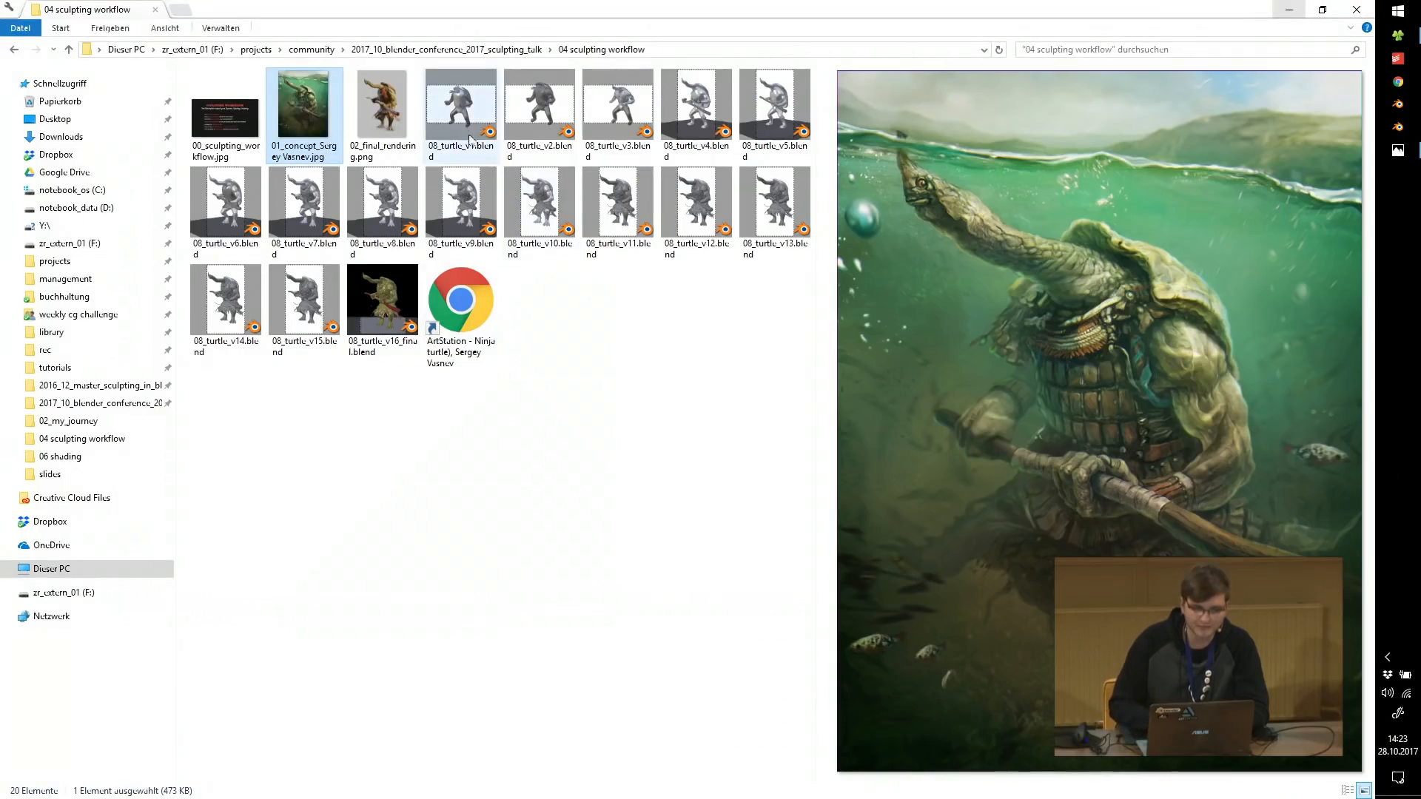
Open 08_turtle_v1.blend in Blender and select the turtle's torso.
{"action": "left_click", "coordinate": [460, 111]}
{"action": "double_click", "coordinate": [458, 110]}
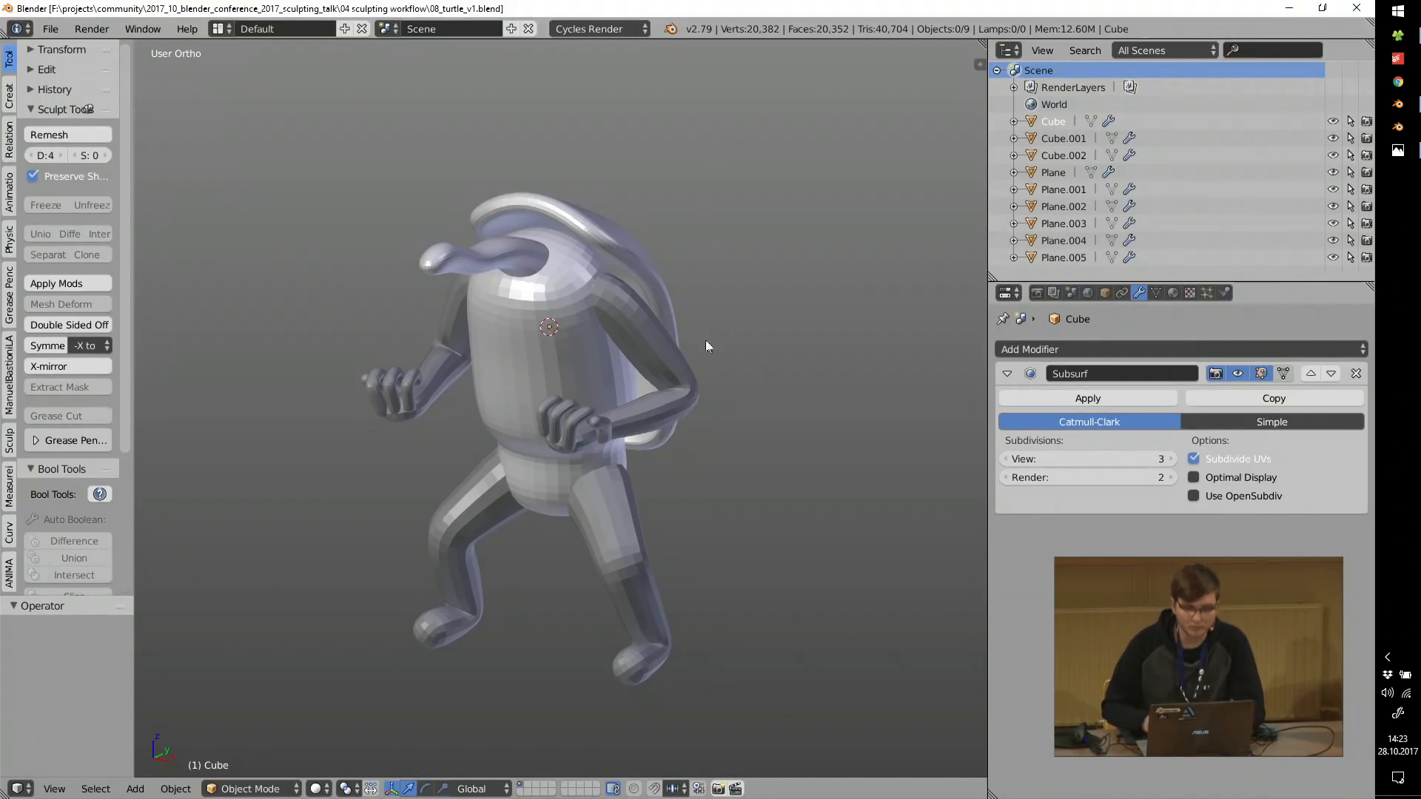
{"action": "middle_click_drag", "start_coordinate": [705, 340], "coordinate": [616, 338]}
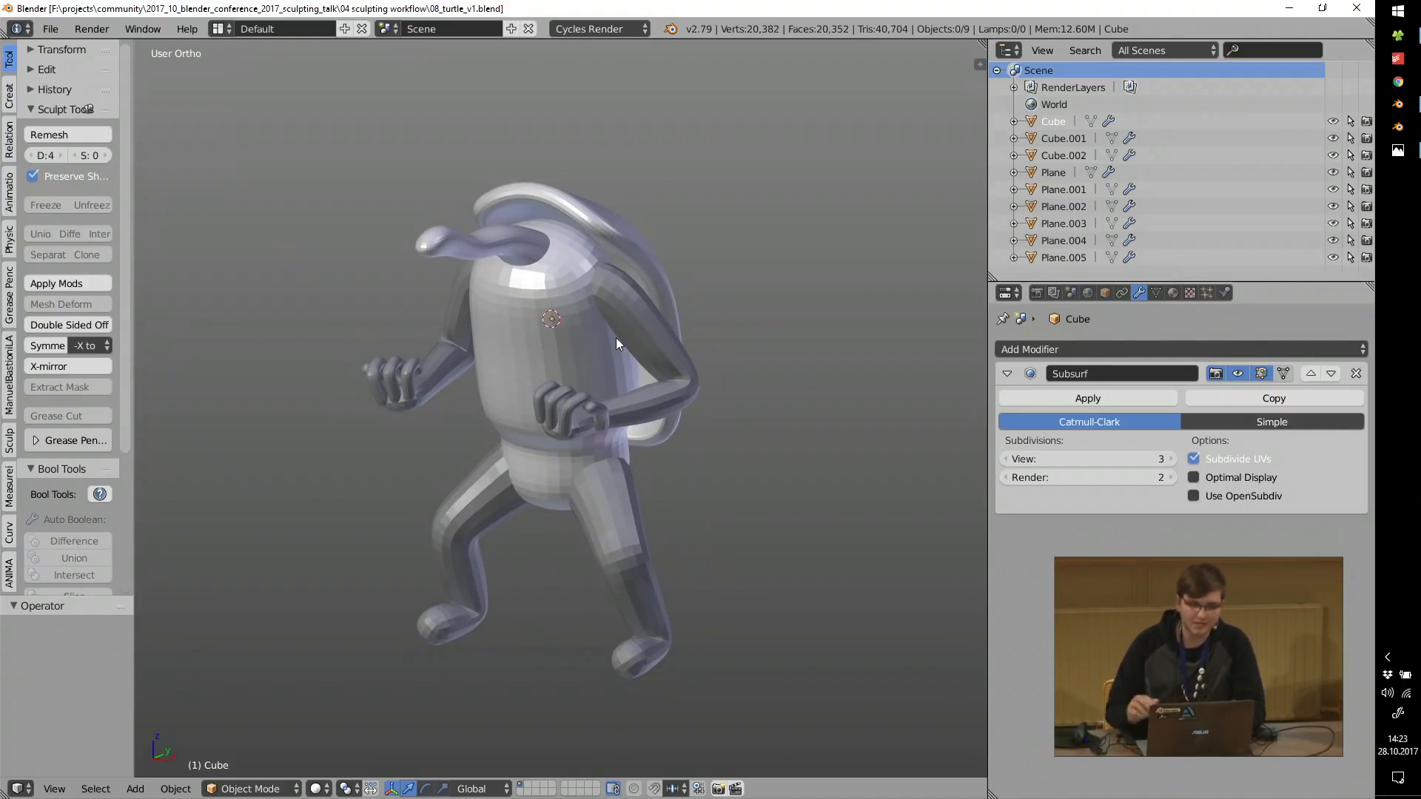
{"action": "right_click", "coordinate": [570, 353]}
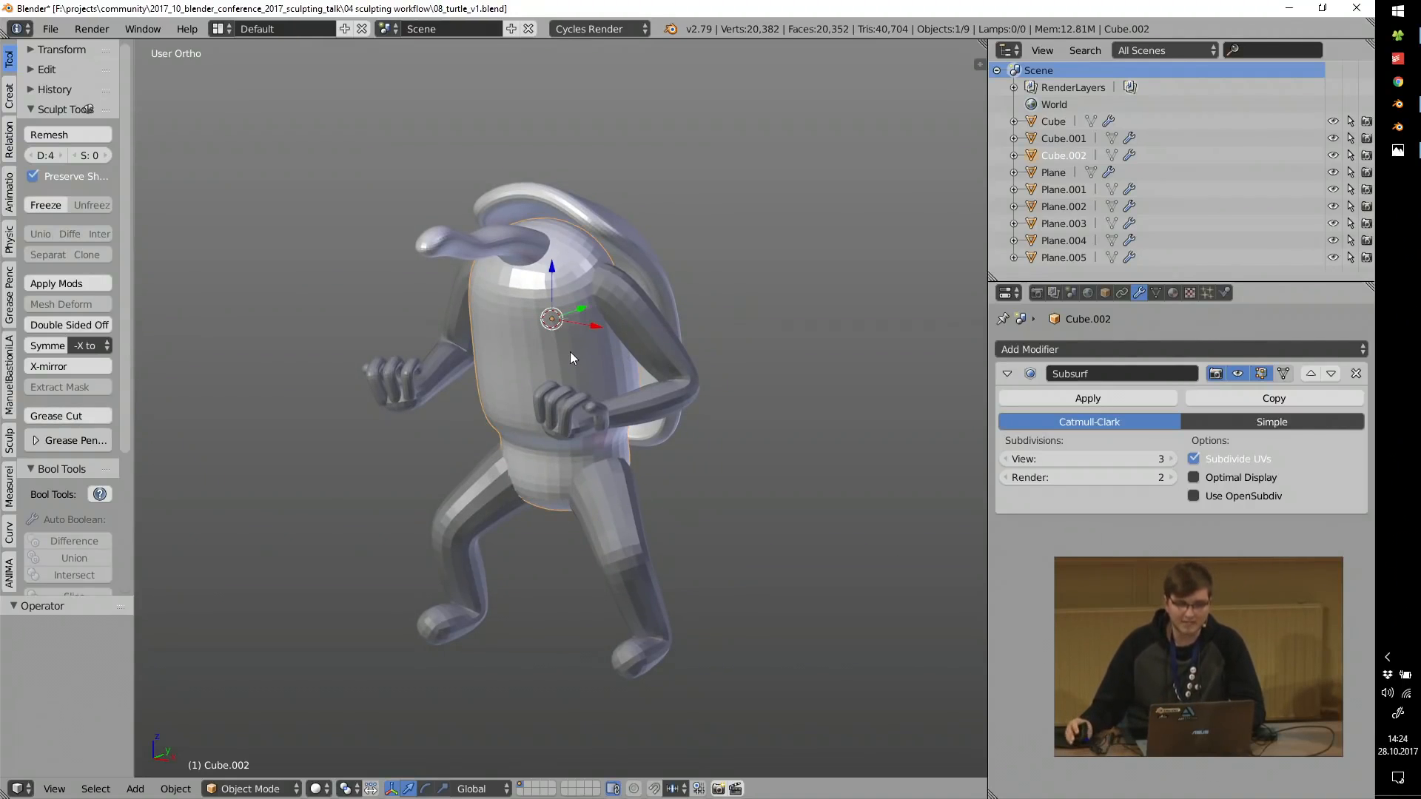
Inspect the torso's base mesh in Edit Mode with the Subsurf display off, then restore the display and return to Object Mode.
{"action": "scroll", "coordinate": [551, 329], "scroll_direction": "up", "scroll_amount": 2}
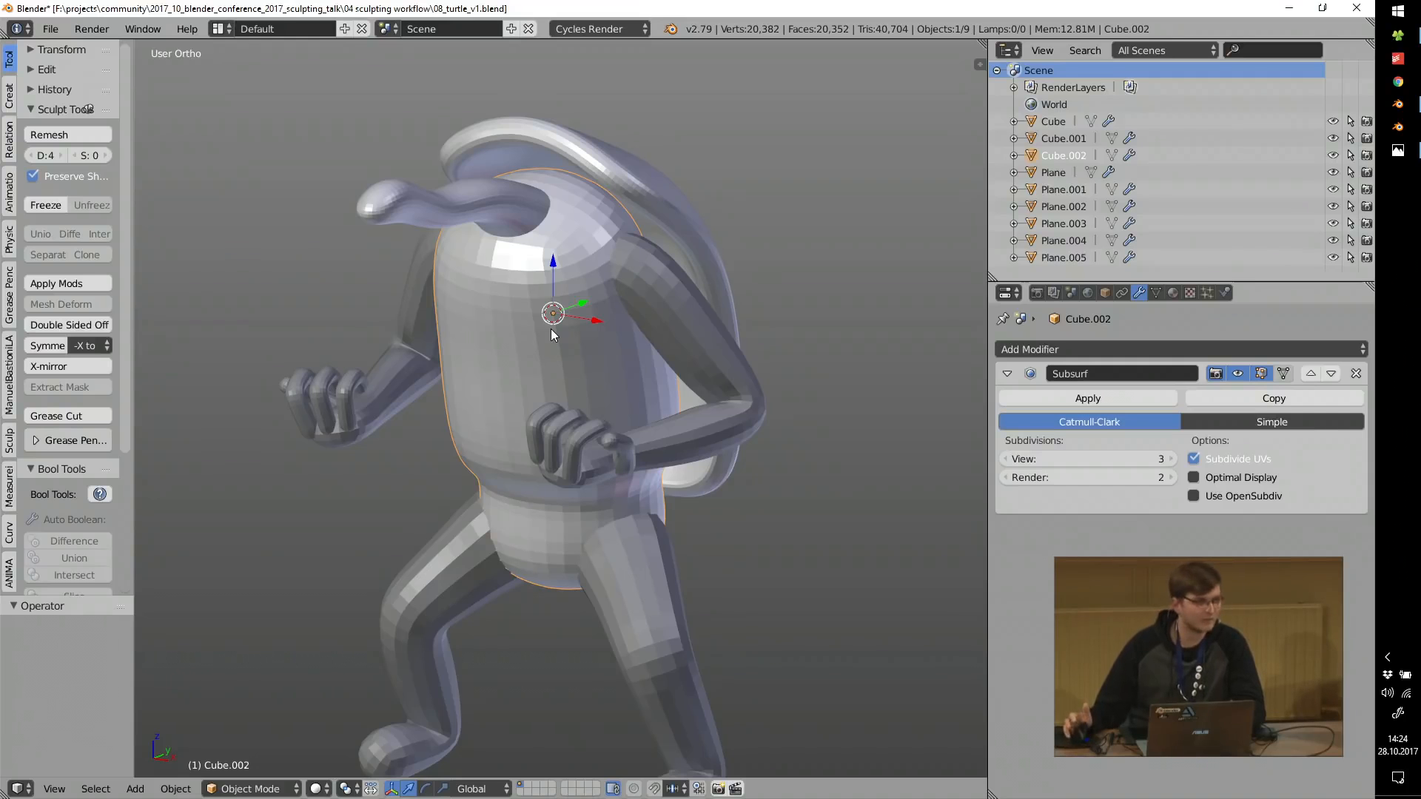
{"action": "mouse_move", "coordinate": [553, 353]}
{"action": "middle_mouse_down"}
{"action": "mouse_move", "coordinate": [600, 345]}
{"action": "mouse_move", "coordinate": [551, 372]}
{"action": "middle_mouse_up"}
{"action": "left_click", "coordinate": [1237, 373]}
{"action": "key", "text": "Tab"}
{"action": "left_click", "coordinate": [748, 376]}
{"action": "middle_click_drag", "start_coordinate": [744, 376], "coordinate": [628, 372]}
{"action": "left_click", "coordinate": [1237, 373]}
{"action": "scroll", "coordinate": [673, 343], "scroll_direction": "down", "scroll_amount": 2}
{"action": "key", "text": "Tab"}
Place the 3D cursor in the empty space beside the turtle and add a mesh cube there.
{"action": "middle_click_drag", "start_coordinate": [919, 393], "coordinate": [703, 378], "text": "shift"}
{"action": "left_click", "coordinate": [799, 359]}
{"action": "key", "text": "shift+a"}
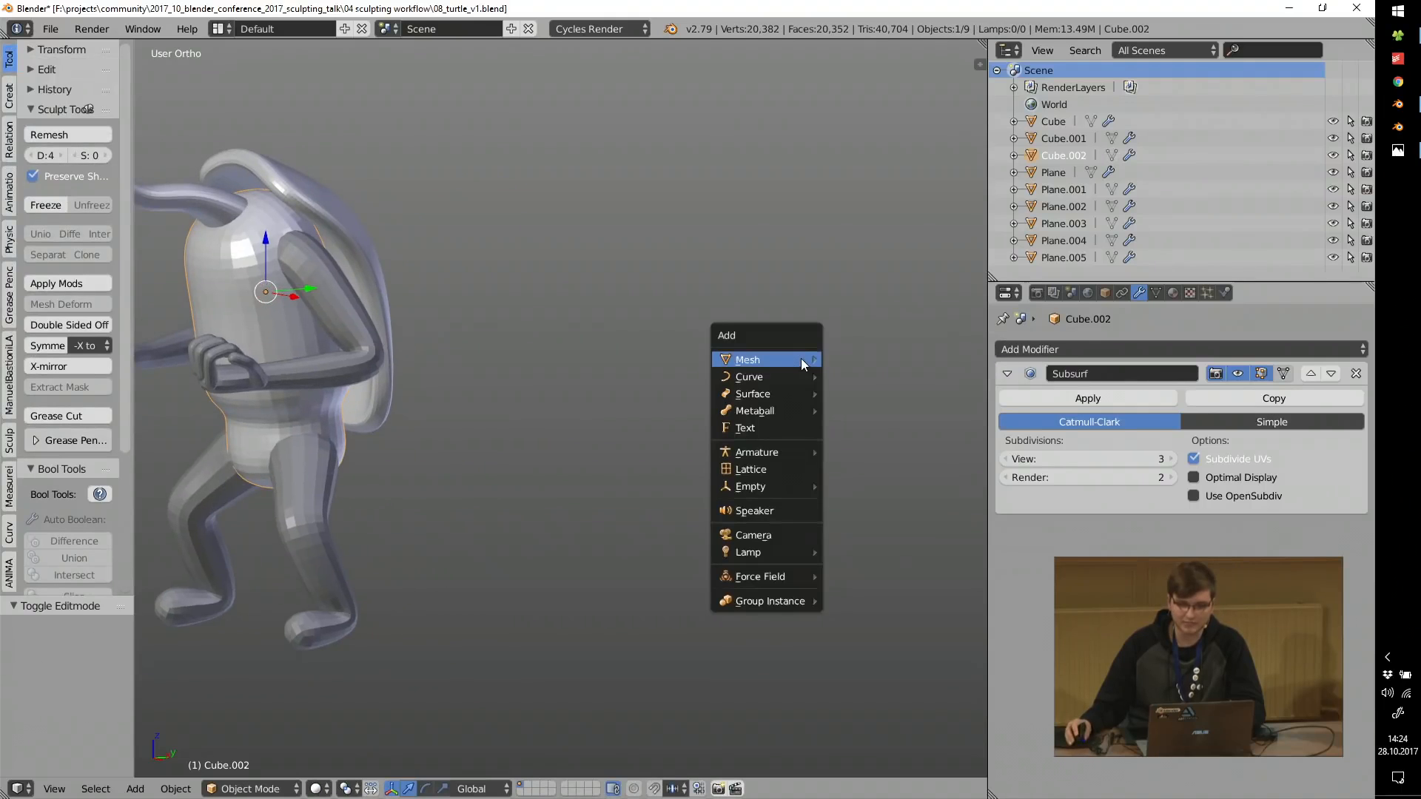
{"action": "mouse_move", "coordinate": [803, 360]}
{"action": "left_click", "coordinate": [844, 378]}
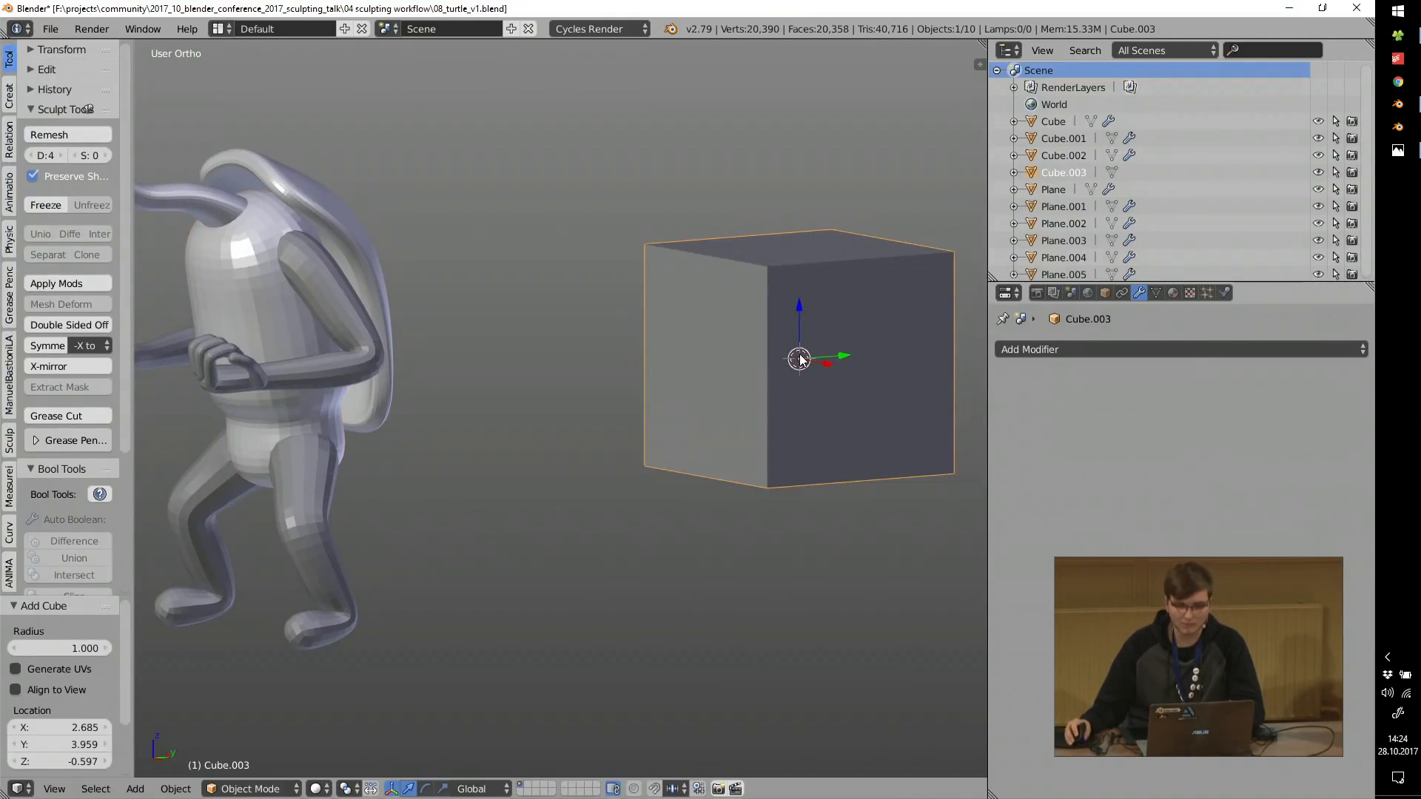
Give the new cube a Subsurf modifier with a view level of 3.
{"action": "key", "text": "ctrl+3"}
{"action": "middle_click_drag", "start_coordinate": [802, 358], "coordinate": [714, 389]}
{"action": "key", "text": "n"}
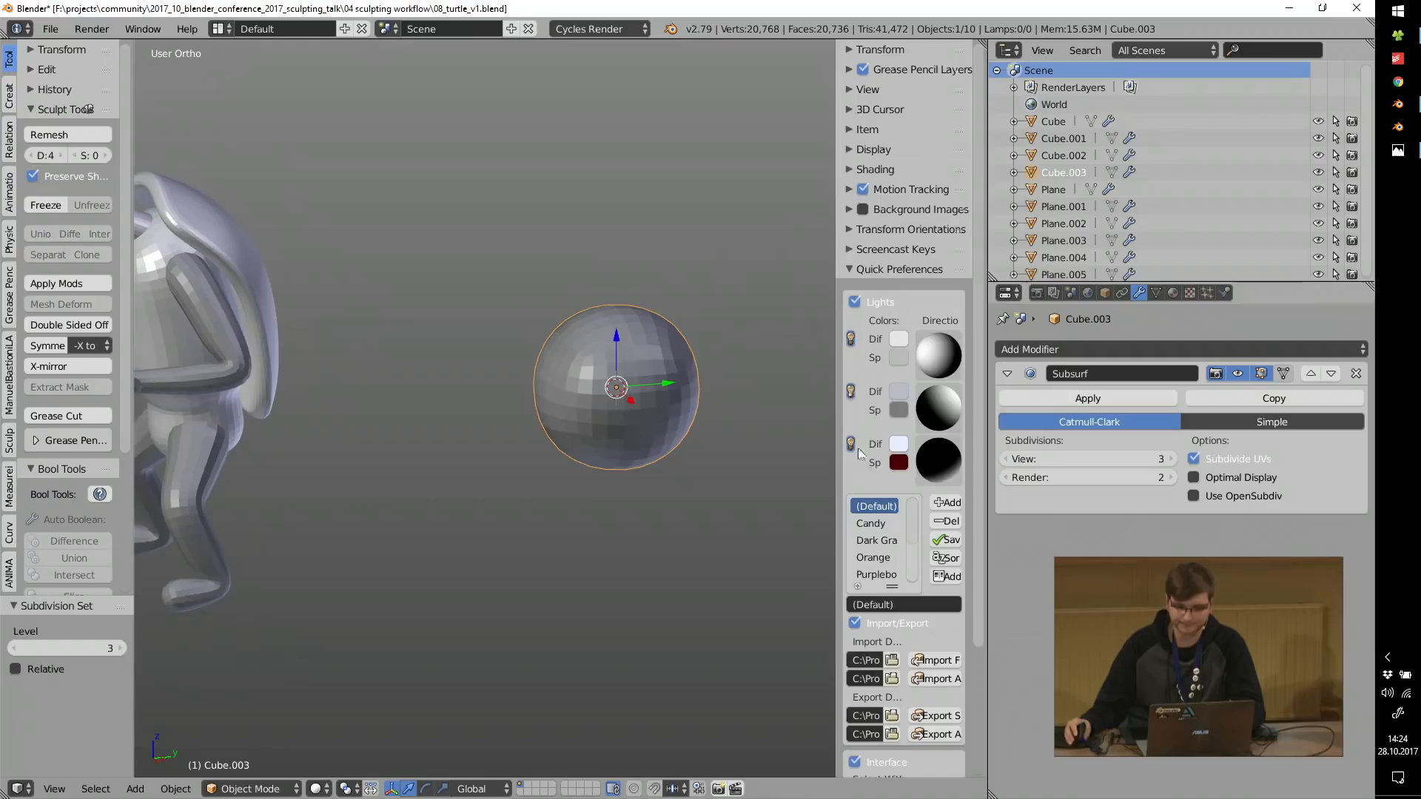
{"action": "left_click", "coordinate": [880, 279]}
{"action": "key", "text": "n"}
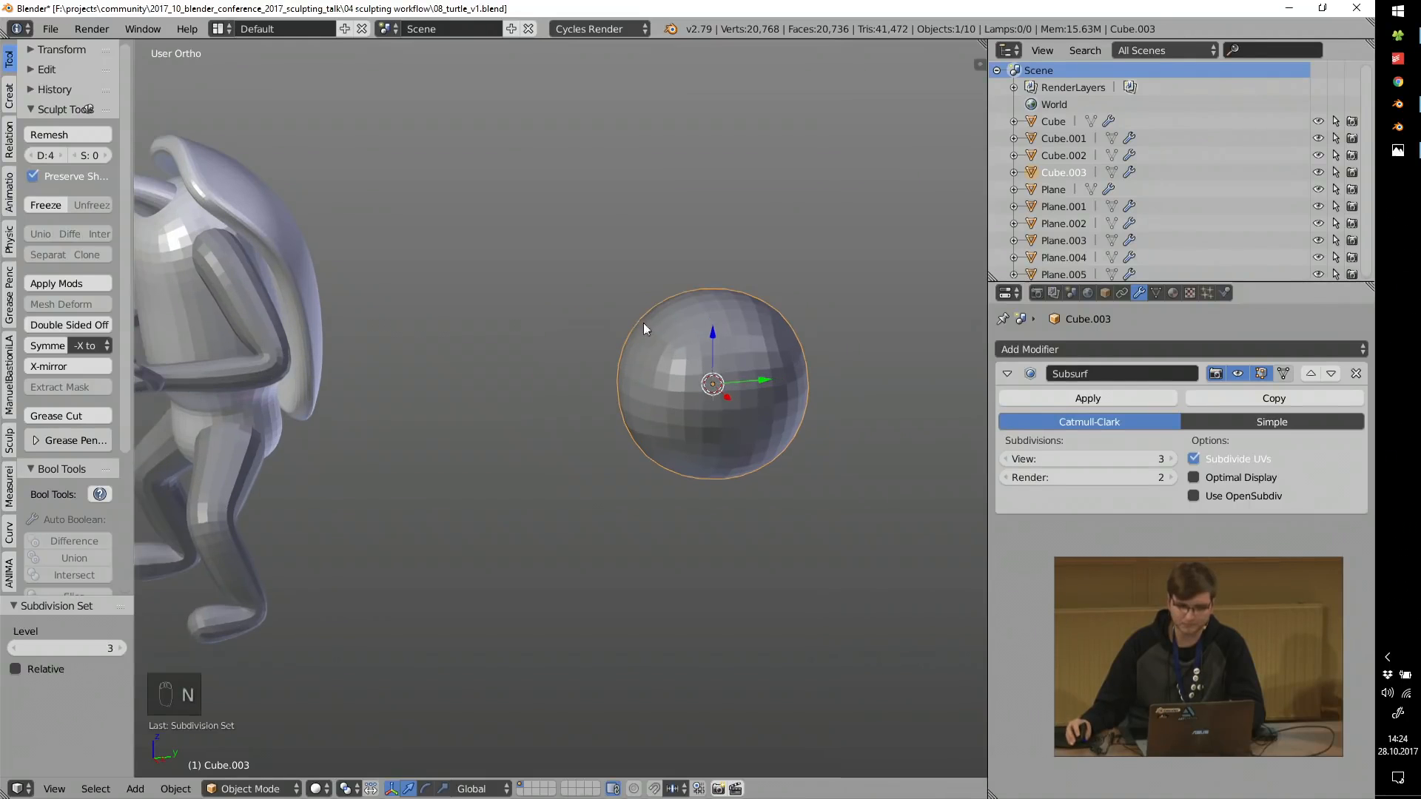
In Edit Mode, select the cube's top face, extrude it about 0.44 upward and scale it up about 1.6 times.
{"action": "key", "text": "Tab"}
{"action": "middle_click_drag", "start_coordinate": [829, 323], "coordinate": [758, 349], "text": "shift"}
{"action": "key", "text": "a"}
{"action": "key", "text": "c"}
{"action": "scroll", "coordinate": [689, 348], "scroll_direction": "down", "scroll_amount": 15}
{"action": "left_click", "coordinate": [598, 306]}
{"action": "left_click", "coordinate": [714, 298]}
{"action": "right_click", "coordinate": [715, 276]}
{"action": "middle_click_drag", "start_coordinate": [717, 272], "coordinate": [687, 385], "text": "shift"}
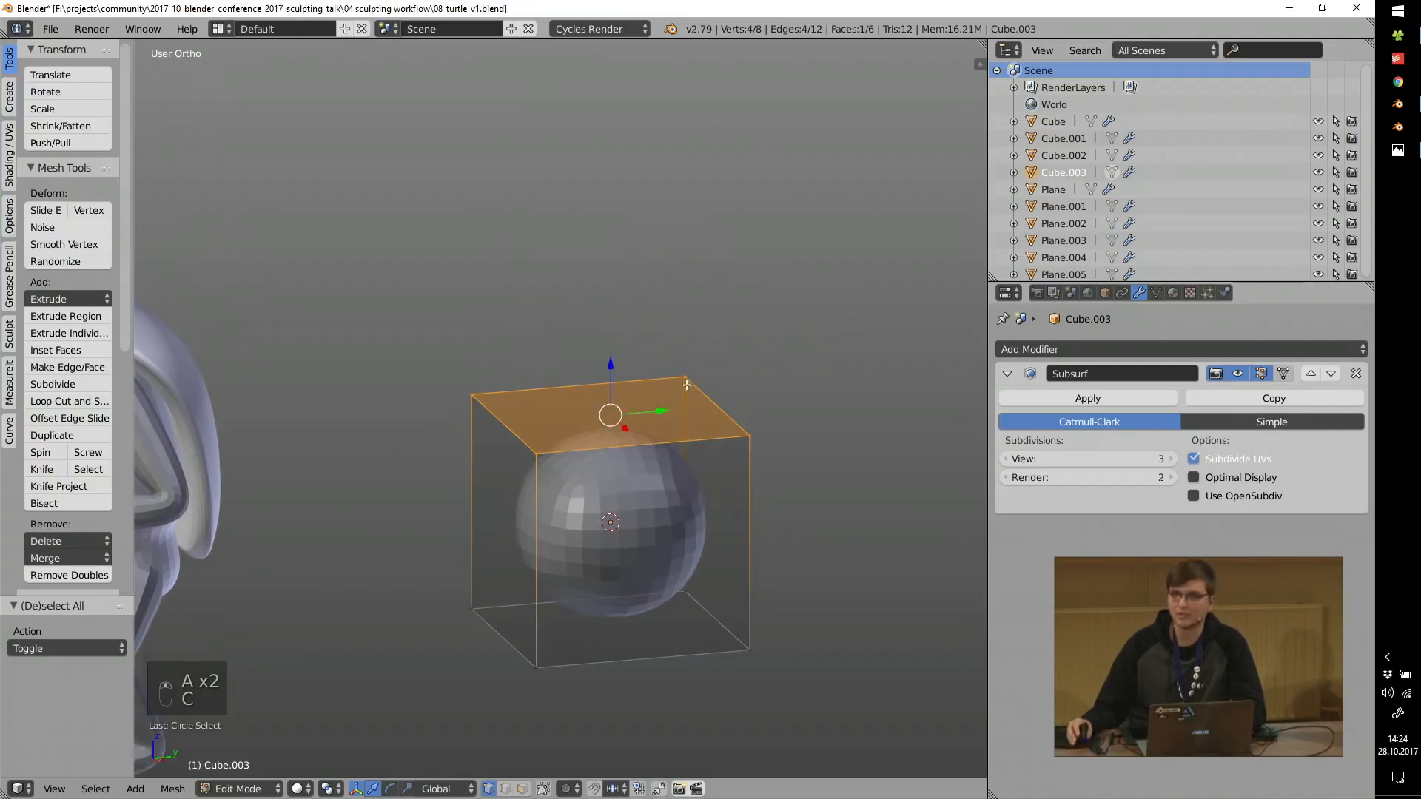
{"action": "key", "text": "e"}
{"action": "key", "text": "s"}
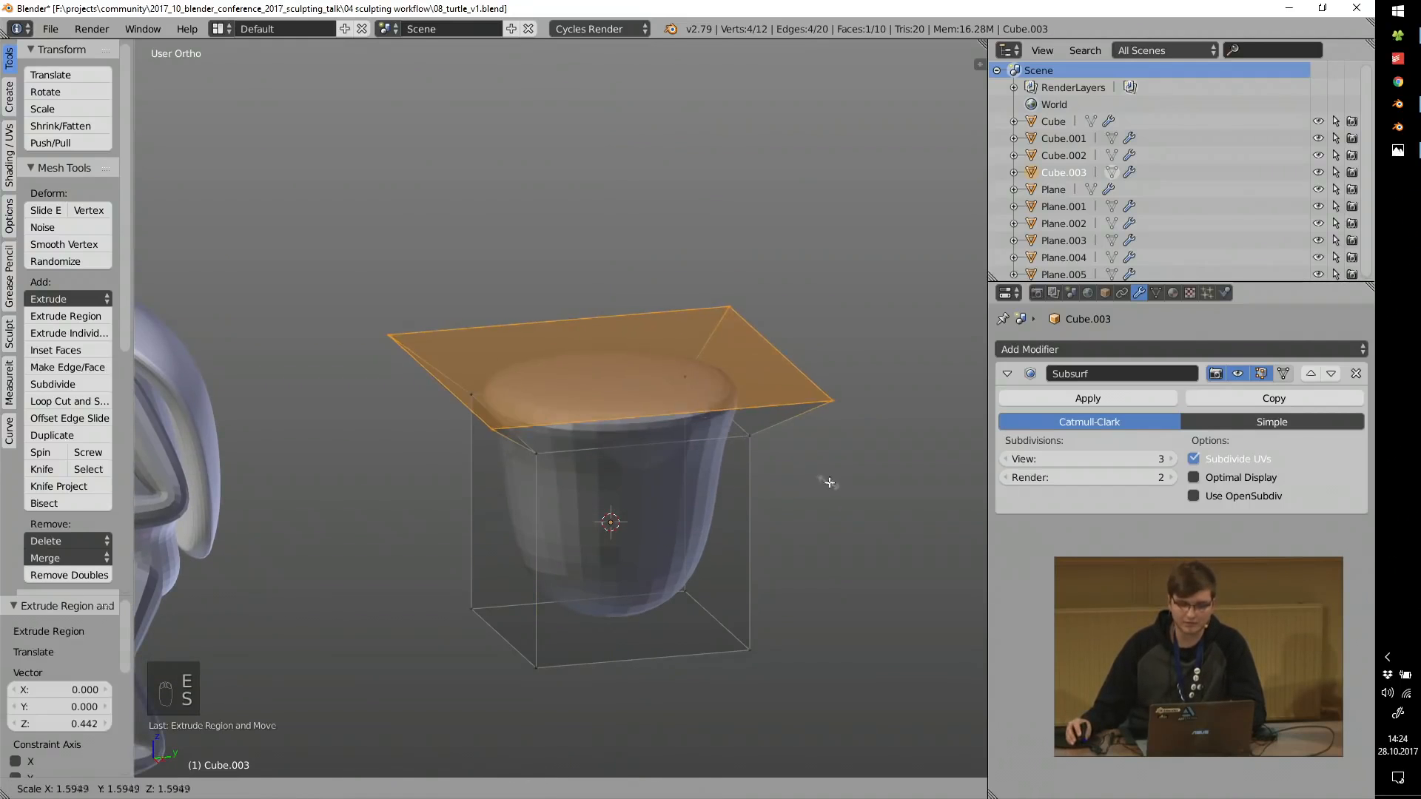
{"action": "left_click", "coordinate": [823, 476]}
Extrude the top face again, narrow it and shift it about -0.9 along Y and 0.57 along Z.
{"action": "key", "text": "e"}
{"action": "left_click", "coordinate": [820, 332]}
{"action": "key", "text": "s"}
{"action": "left_click", "coordinate": [725, 325]}
{"action": "middle_click_drag", "start_coordinate": [692, 325], "coordinate": [703, 423], "text": "shift"}
{"action": "key", "text": "g"}
{"action": "left_click", "coordinate": [602, 351]}
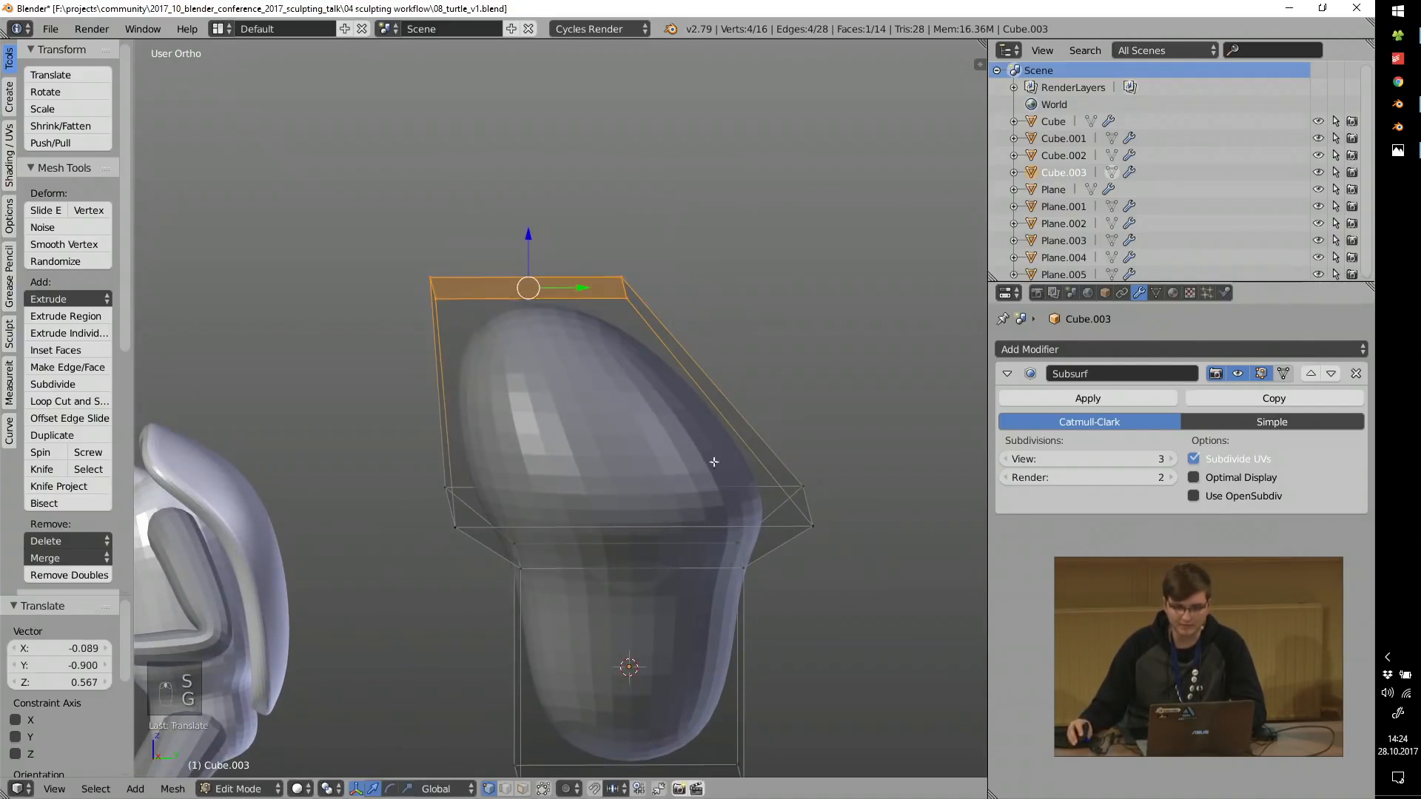
Rotate the extruded top face about -24 degrees and return to Object Mode.
{"action": "key", "text": "r"}
{"action": "left_click", "coordinate": [734, 352]}
{"action": "scroll", "coordinate": [740, 355], "scroll_direction": "down", "scroll_amount": 4}
{"action": "key", "text": "Tab"}
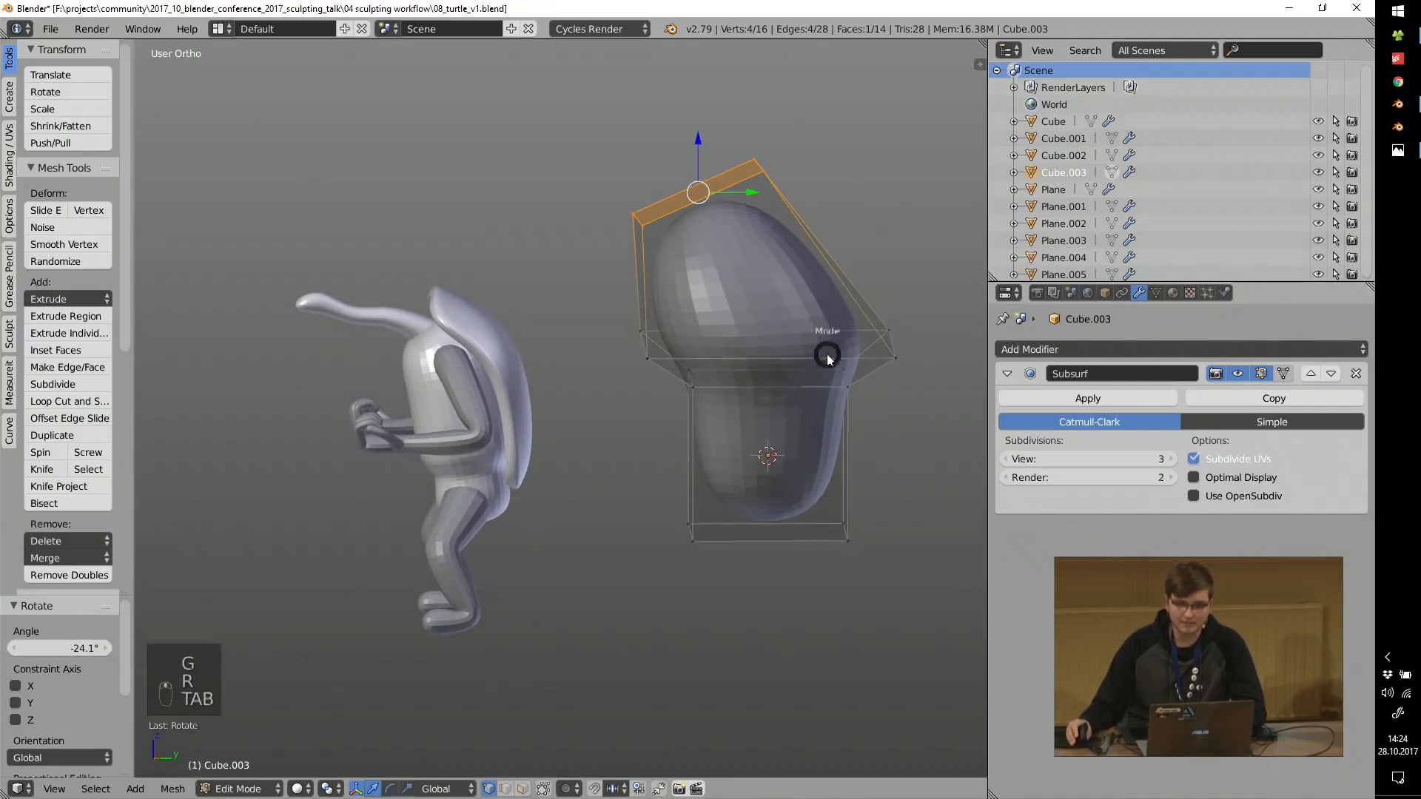
Examine how the turtle is split into separate objects by selecting several parts and briefly shifting each without keeping the move.
{"action": "middle_click_drag", "start_coordinate": [603, 366], "coordinate": [669, 373]}
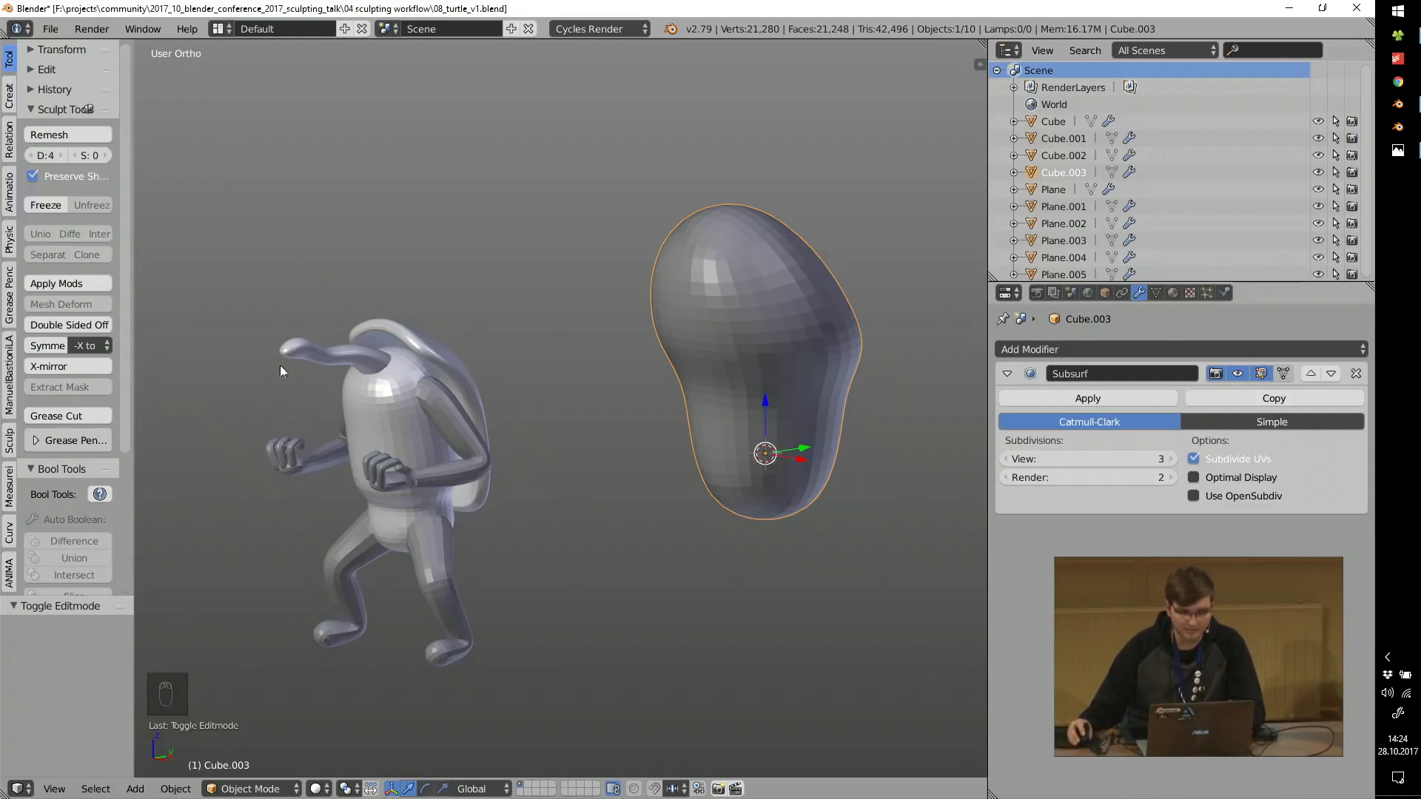
{"action": "middle_click_drag", "start_coordinate": [683, 283], "coordinate": [655, 333], "text": "shift"}
{"action": "right_click", "coordinate": [309, 407]}
{"action": "key", "text": "g"}
{"action": "right_click", "coordinate": [294, 389]}
{"action": "right_click", "coordinate": [340, 463]}
{"action": "key", "text": "g"}
{"action": "right_click", "coordinate": [318, 448]}
{"action": "right_click", "coordinate": [414, 463]}
{"action": "key", "text": "g"}
{"action": "right_click", "coordinate": [446, 475]}
{"action": "scroll", "coordinate": [353, 529], "scroll_direction": "up", "scroll_amount": 5}
{"action": "right_click", "coordinate": [354, 505]}
{"action": "key", "text": "g"}
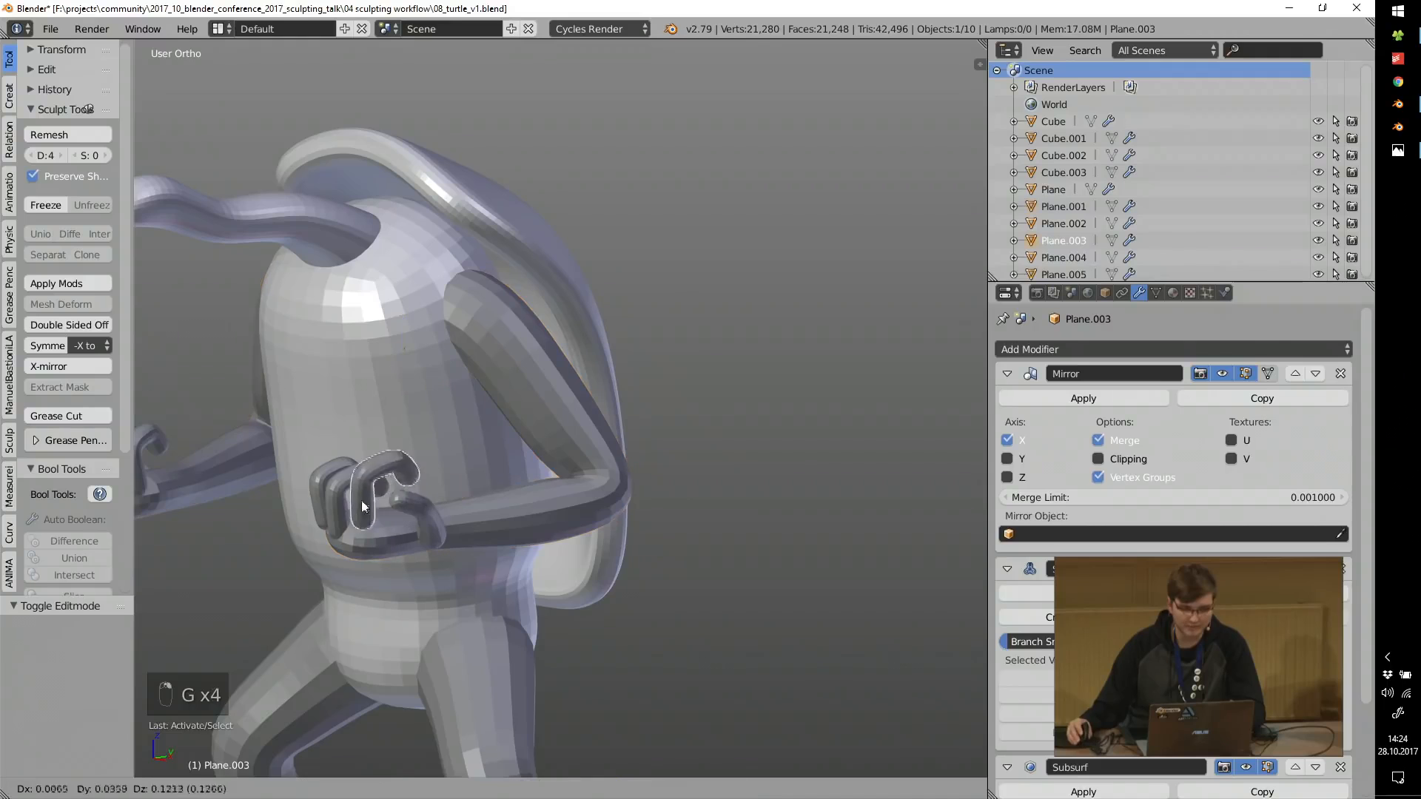
{"action": "right_click", "coordinate": [361, 500]}
{"action": "scroll", "coordinate": [415, 492], "scroll_direction": "down", "scroll_amount": 5}
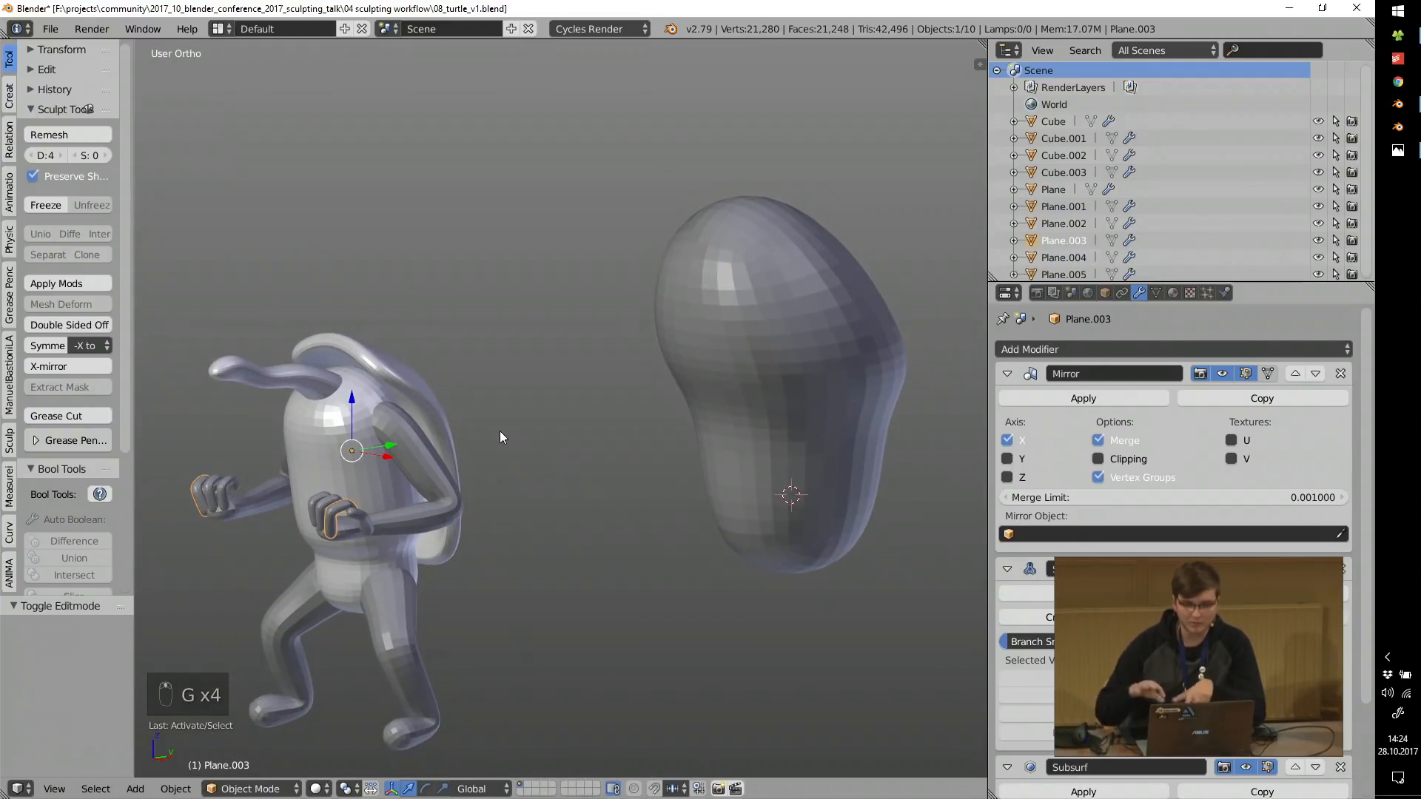
In the right side view, add a second cube, move it on top of the body shape and give it subdivision level 3.
{"action": "middle_click_drag", "start_coordinate": [624, 403], "coordinate": [629, 400]}
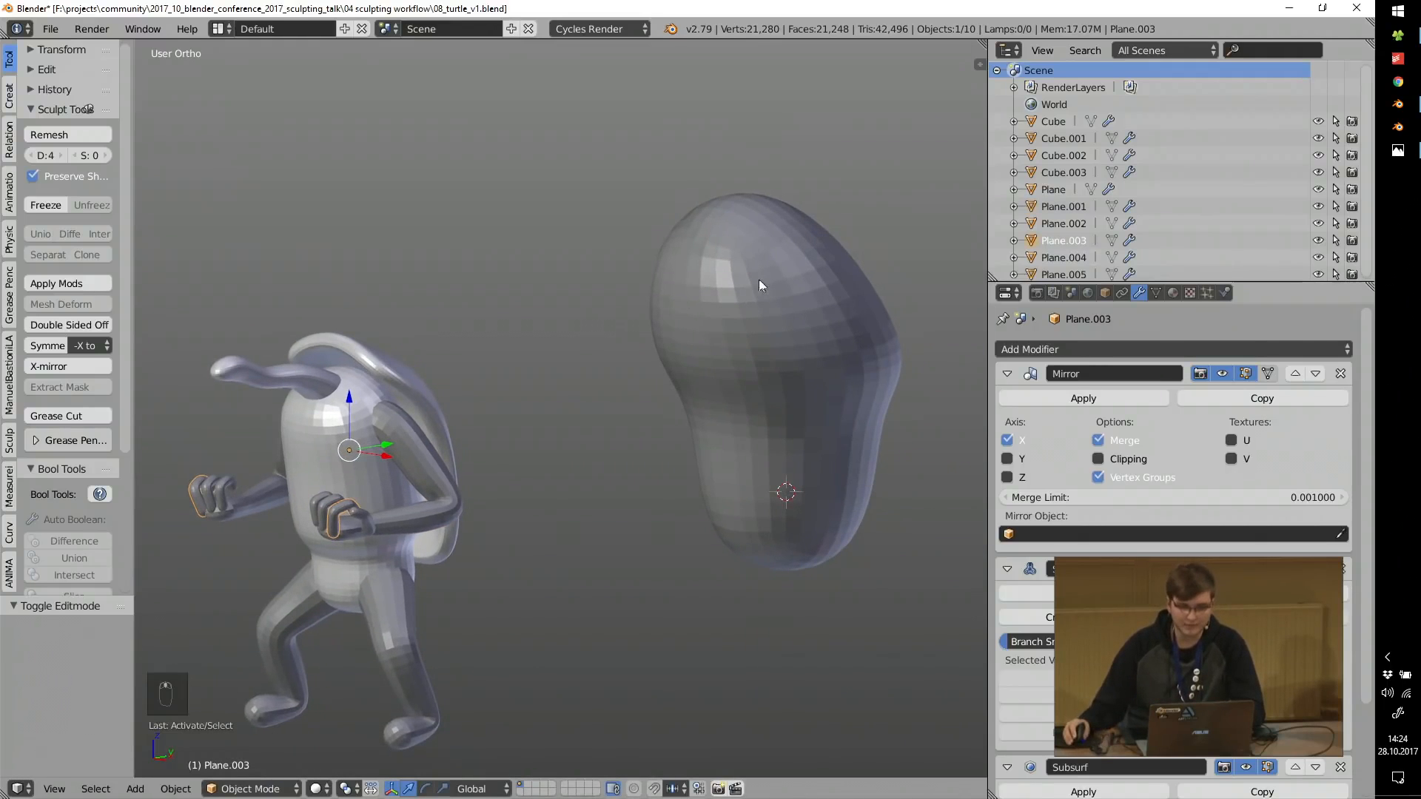
{"action": "middle_click_drag", "start_coordinate": [758, 278], "coordinate": [643, 322]}
{"action": "key", "text": "KP_3"}
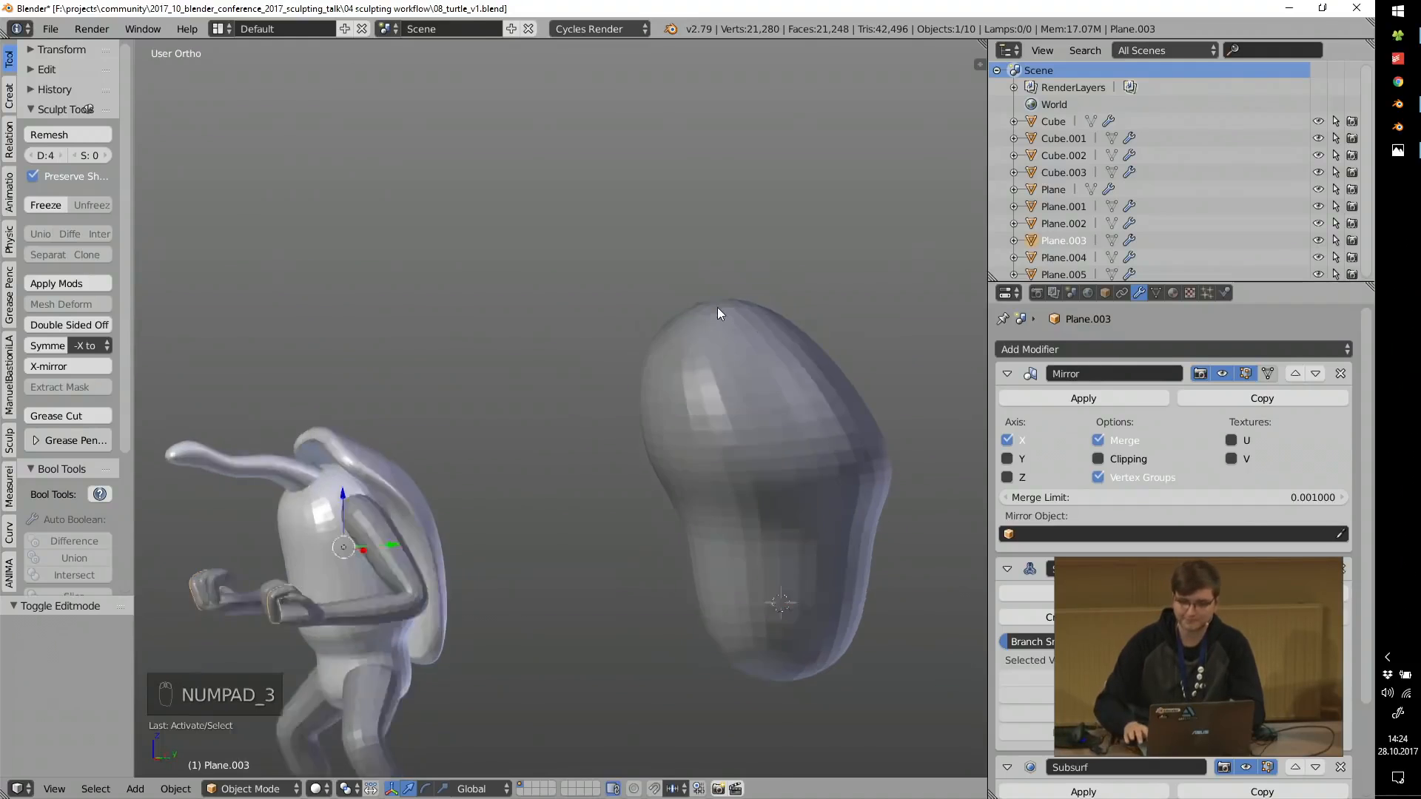
{"action": "key", "text": "shift+a"}
{"action": "mouse_move", "coordinate": [669, 275]}
{"action": "left_click", "coordinate": [723, 296]}
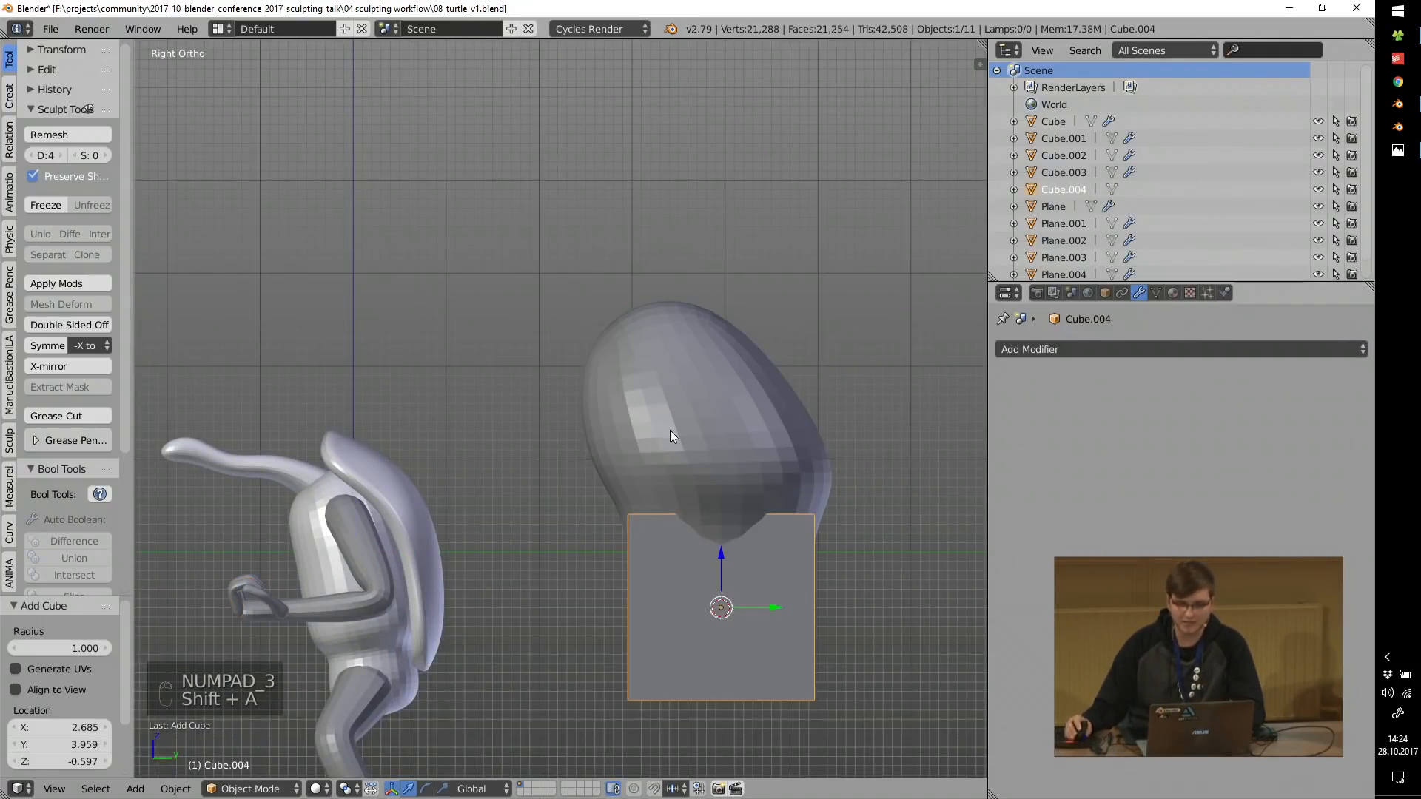
{"action": "key", "text": "g"}
{"action": "left_click", "coordinate": [669, 263]}
{"action": "key", "text": "ctrl+3"}
{"action": "scroll", "coordinate": [644, 326], "scroll_direction": "up", "scroll_amount": 1}
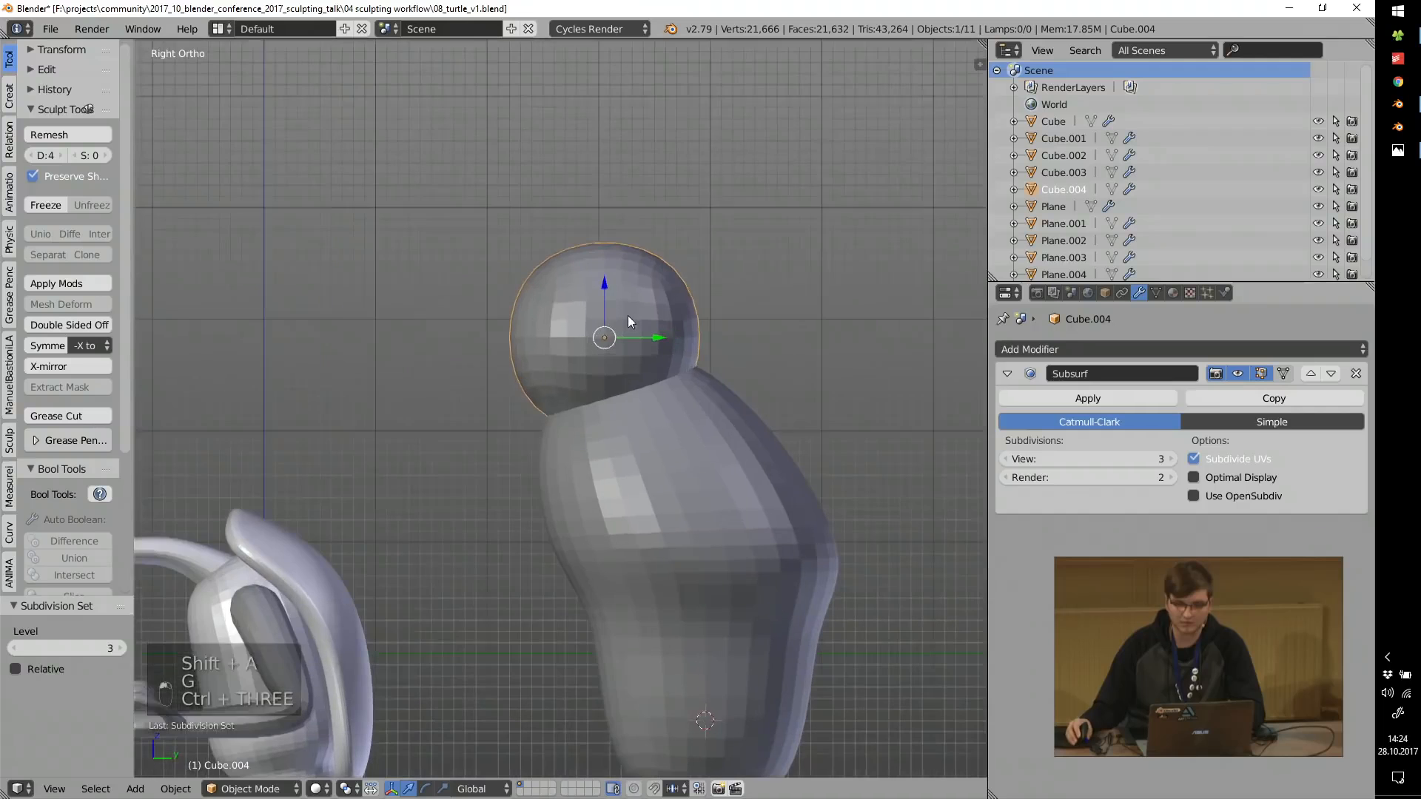
In Edit Mode, select the head cube's lower front vertices, scale them closer together and move them forward.
{"action": "key", "text": "Tab"}
{"action": "key", "text": "a"}
{"action": "key", "text": "a"}
{"action": "key", "text": "c"}
{"action": "left_click", "coordinate": [493, 448]}
{"action": "right_click", "coordinate": [607, 541]}
{"action": "key", "text": "s"}
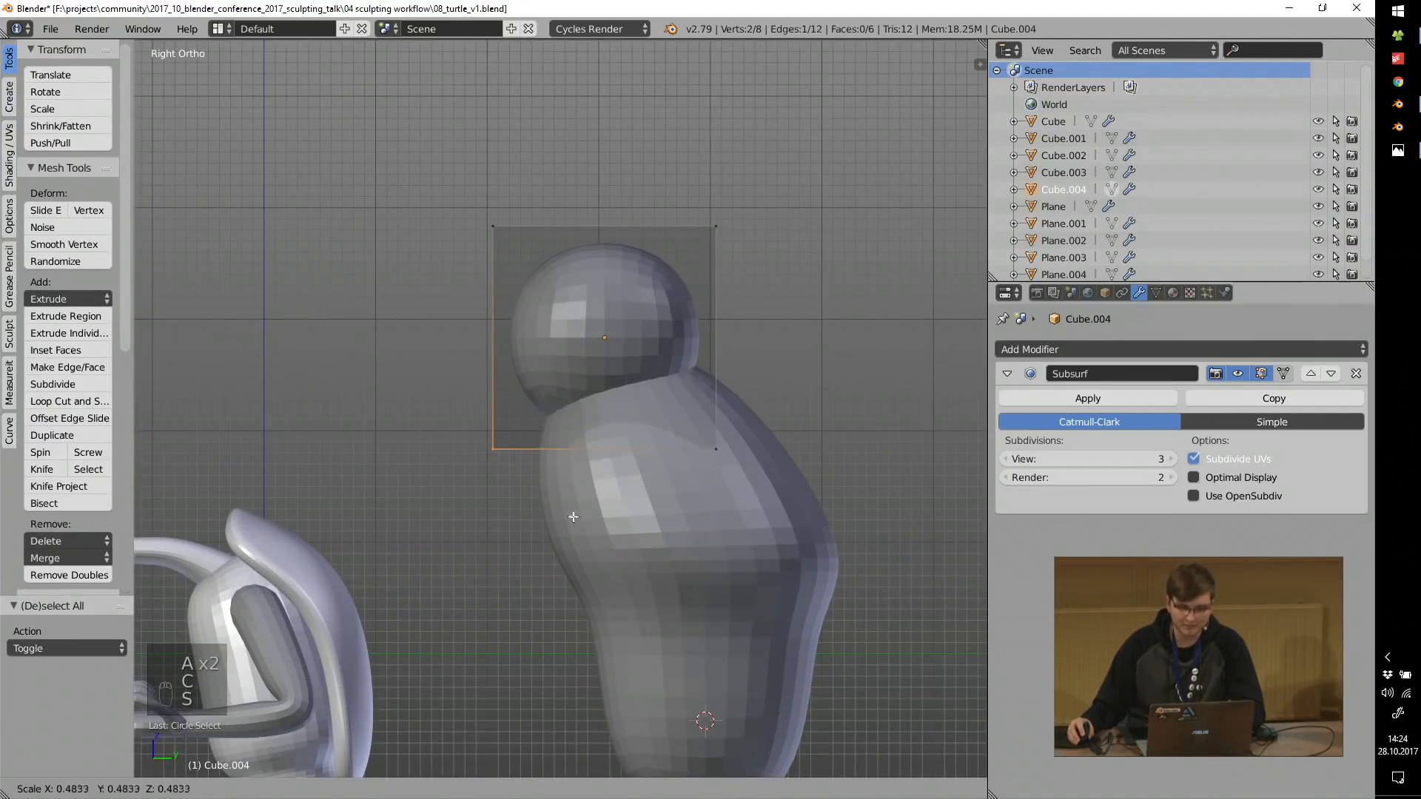
{"action": "left_click", "coordinate": [569, 536]}
{"action": "key", "text": "g"}
{"action": "left_click", "coordinate": [488, 519]}
Move the head cube's upper front vertices down to slope the forehead, and return to Object Mode.
{"action": "key", "text": "a"}
{"action": "key", "text": "c"}
{"action": "left_click", "coordinate": [464, 253]}
{"action": "right_click", "coordinate": [468, 246]}
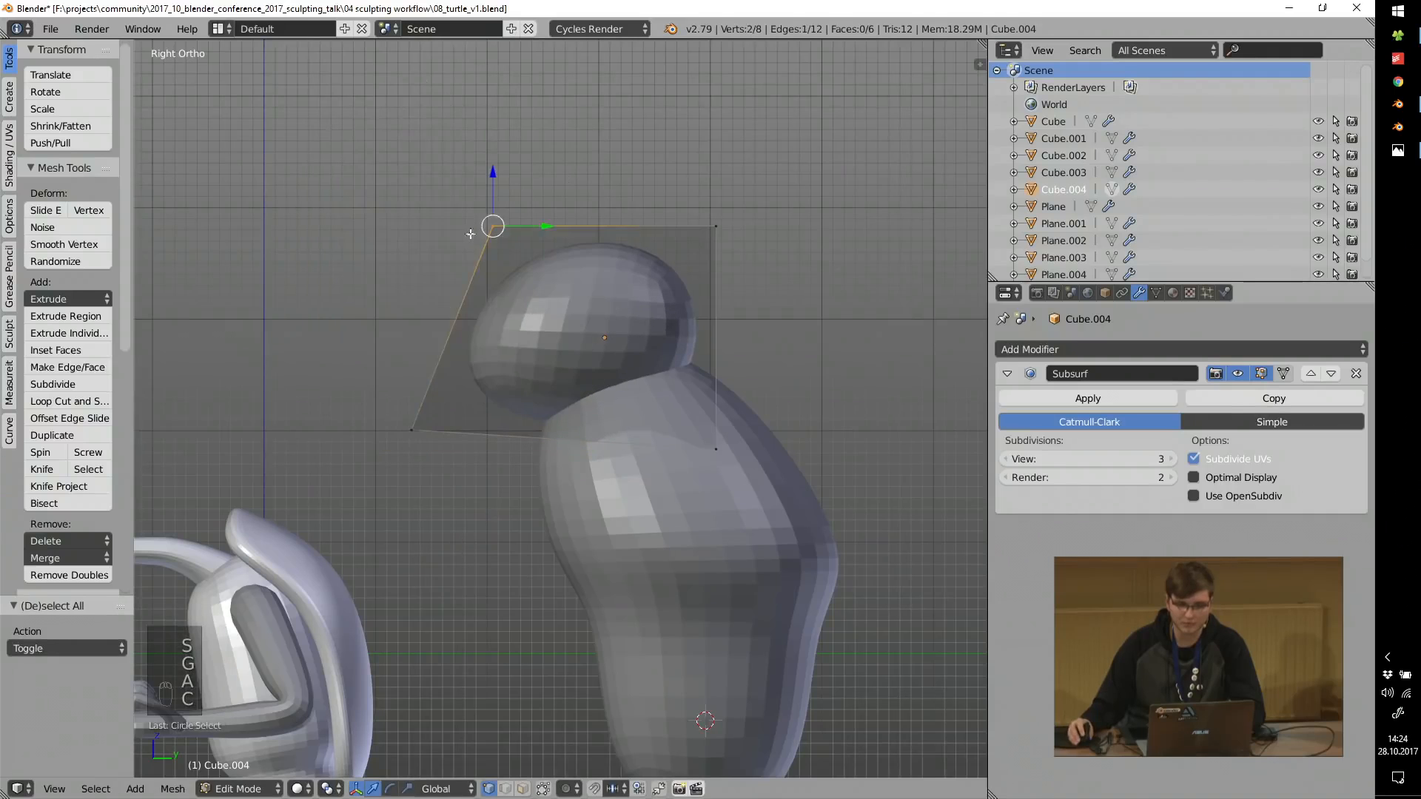
{"action": "key", "text": "g"}
{"action": "left_click", "coordinate": [501, 277]}
{"action": "scroll", "coordinate": [666, 421], "scroll_direction": "down", "scroll_amount": 3}
{"action": "mouse_move", "coordinate": [517, 424]}
{"action": "middle_mouse_down"}
{"action": "mouse_move", "coordinate": [609, 428]}
{"action": "mouse_move", "coordinate": [623, 353]}
{"action": "middle_mouse_up"}
{"action": "key", "text": "Tab"}
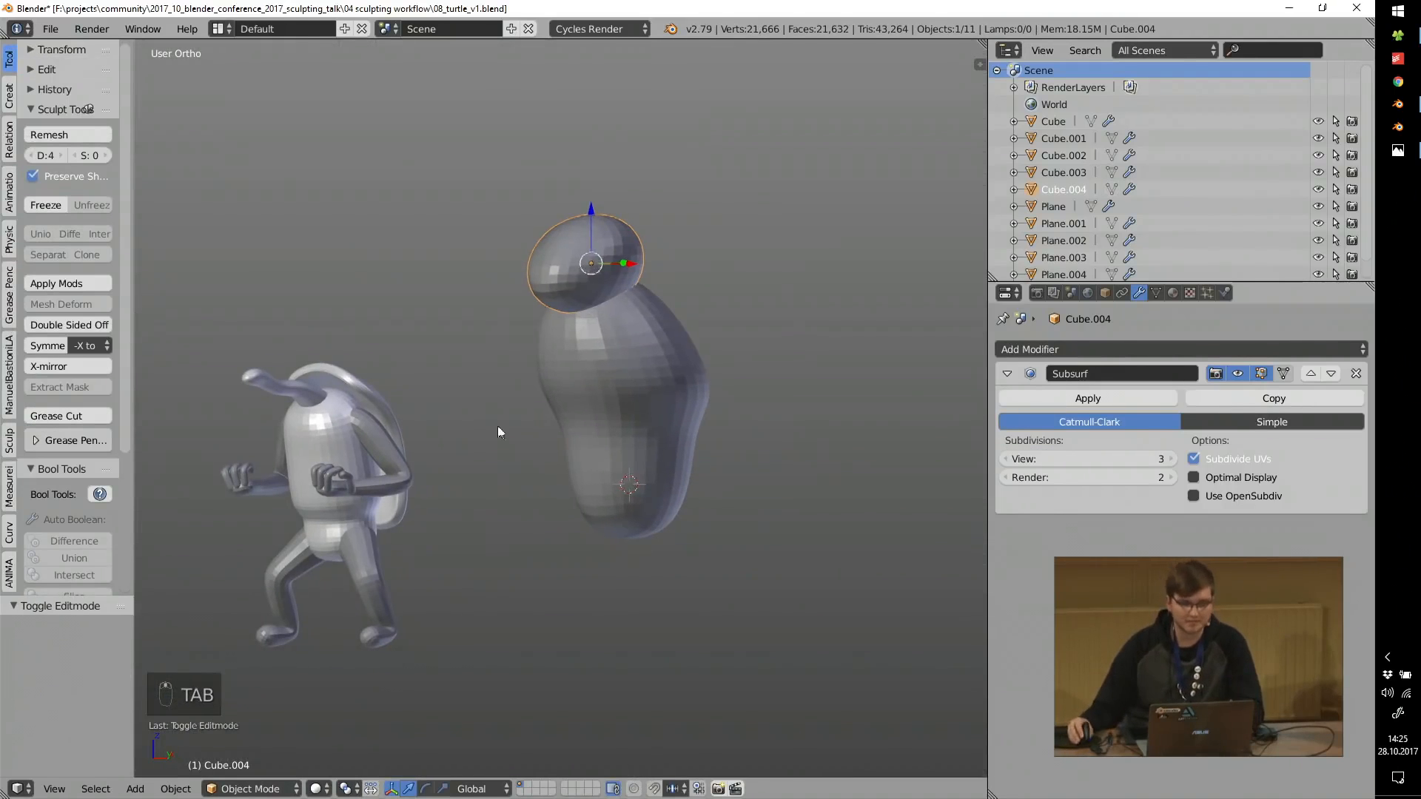
Select the body shape along with the head and add a Bezier curve at the 3D cursor.
{"action": "middle_click_drag", "start_coordinate": [497, 425], "coordinate": [644, 366], "text": "shift"}
{"action": "right_click", "coordinate": [704, 291]}
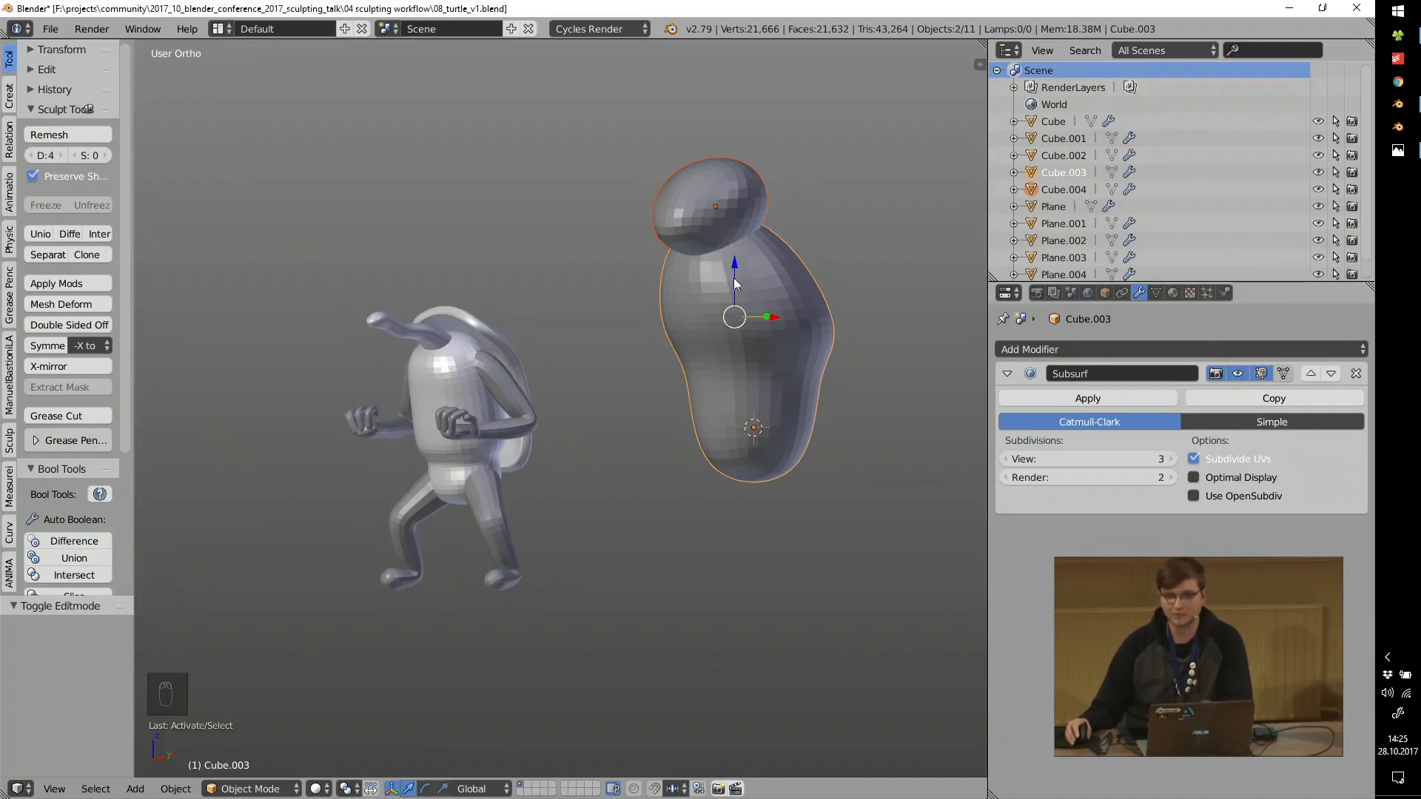
{"action": "middle_click_drag", "start_coordinate": [753, 282], "coordinate": [552, 379], "text": "shift"}
{"action": "key", "text": "shift+a"}
{"action": "mouse_move", "coordinate": [539, 394]}
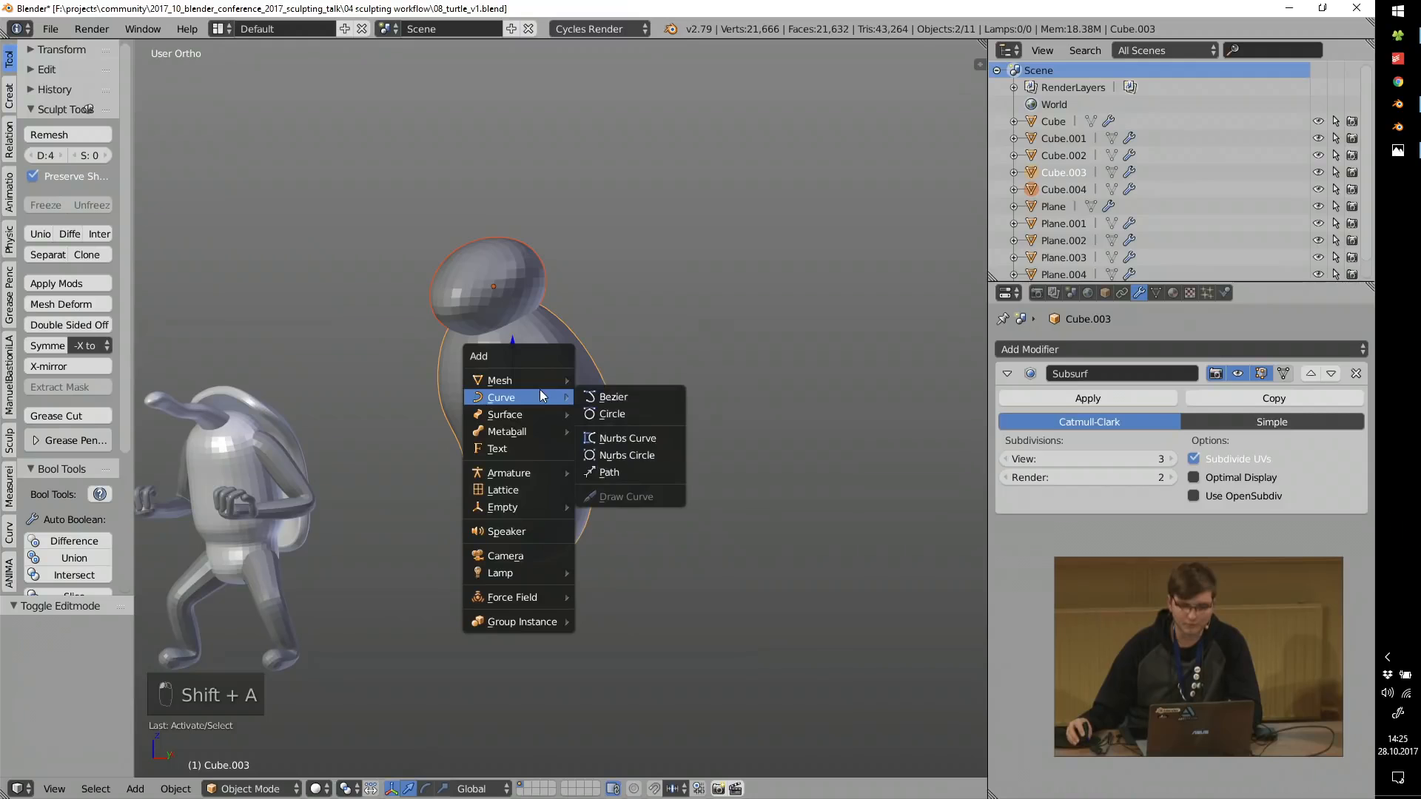
{"action": "left_click", "coordinate": [615, 400]}
{"action": "middle_click_drag", "start_coordinate": [592, 405], "coordinate": [502, 446]}
Move the Bezier curve, scale it up, and shift it about 2.4 in X, 1.0 in Y and -0.4 in Z.
{"action": "key", "text": "g"}
{"action": "left_click", "coordinate": [623, 410]}
{"action": "key", "text": "s"}
{"action": "left_click", "coordinate": [834, 513]}
{"action": "key", "text": "g"}
{"action": "left_click", "coordinate": [597, 418]}
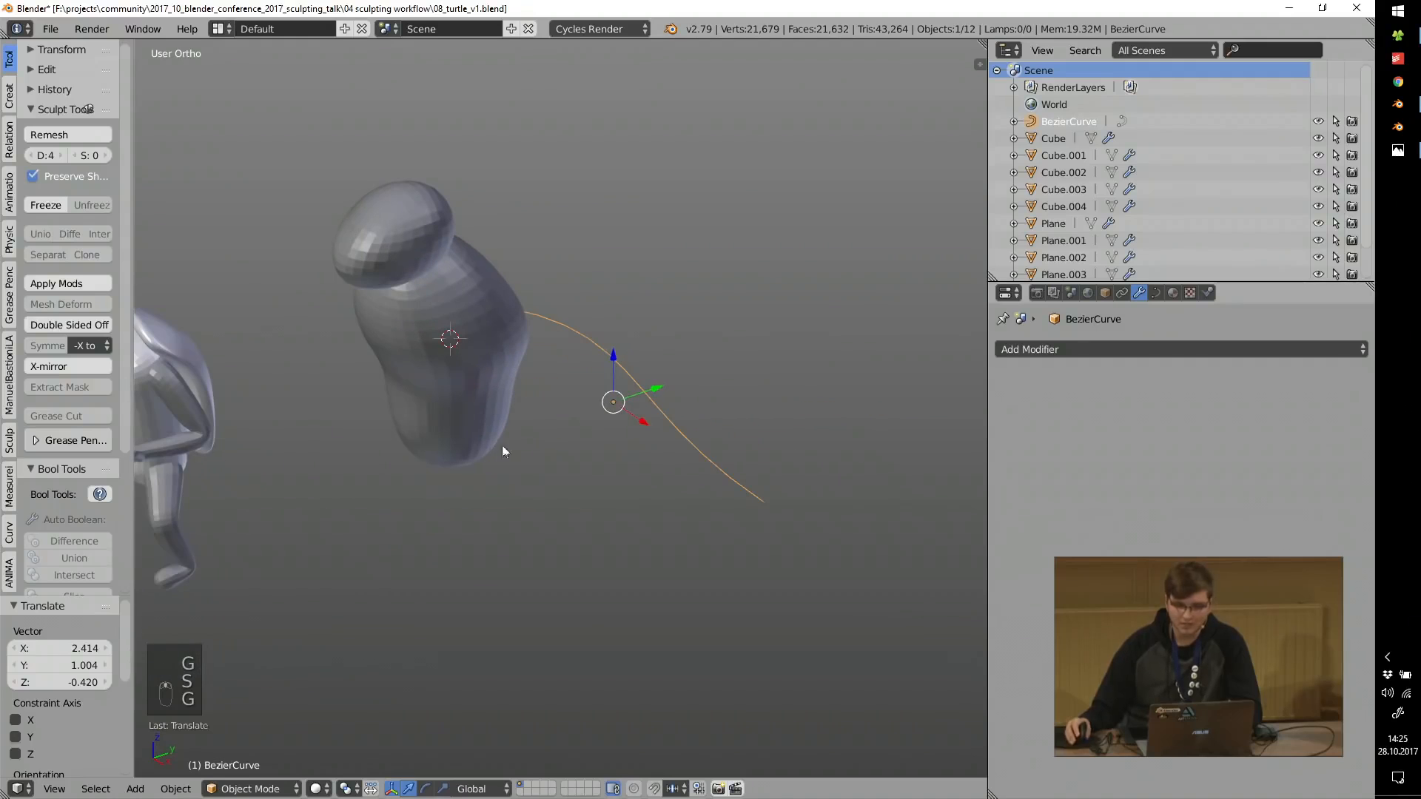
Set the curve's fill mode to Full and increase its bevel depth to turn it into a tube.
{"action": "left_click", "coordinate": [1157, 293]}
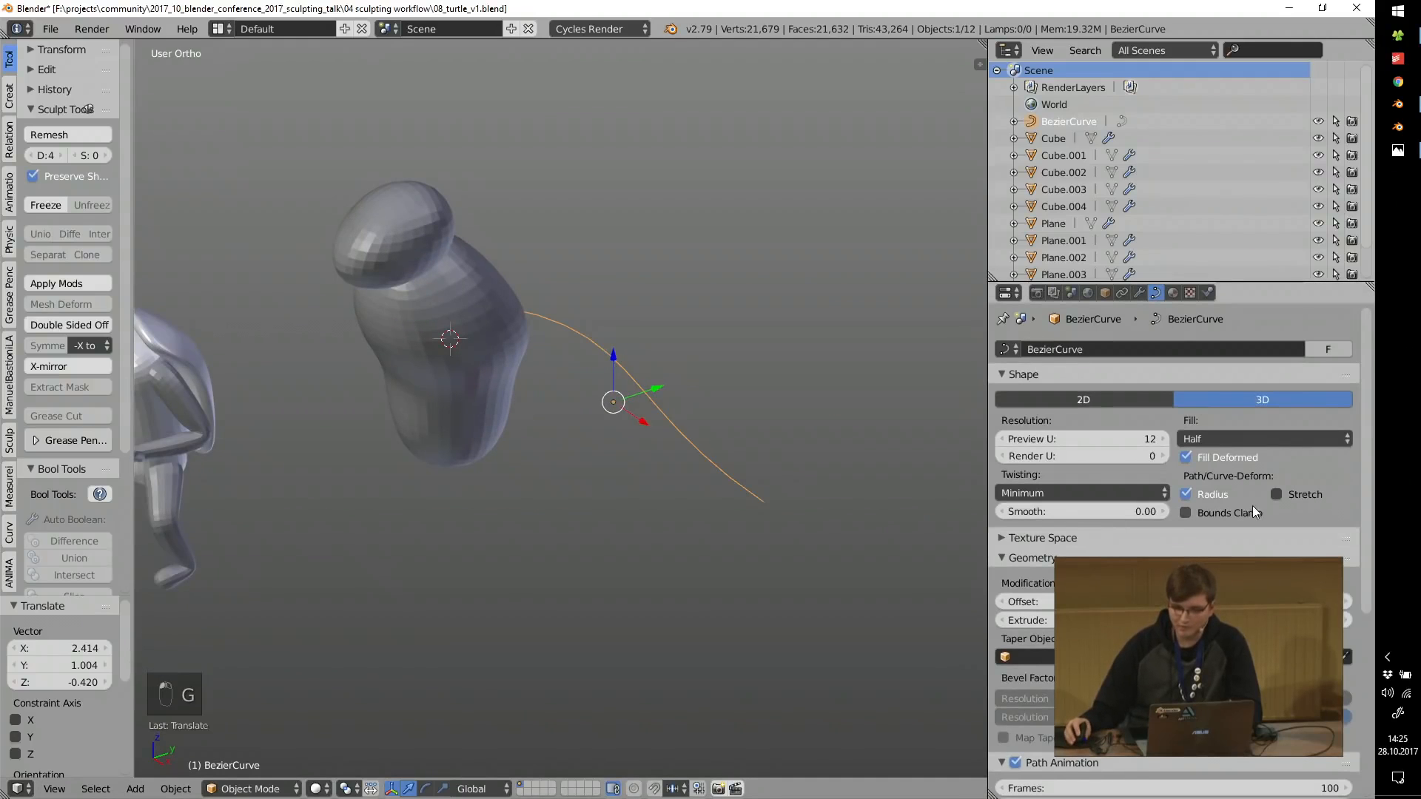
{"action": "left_click", "coordinate": [1244, 440]}
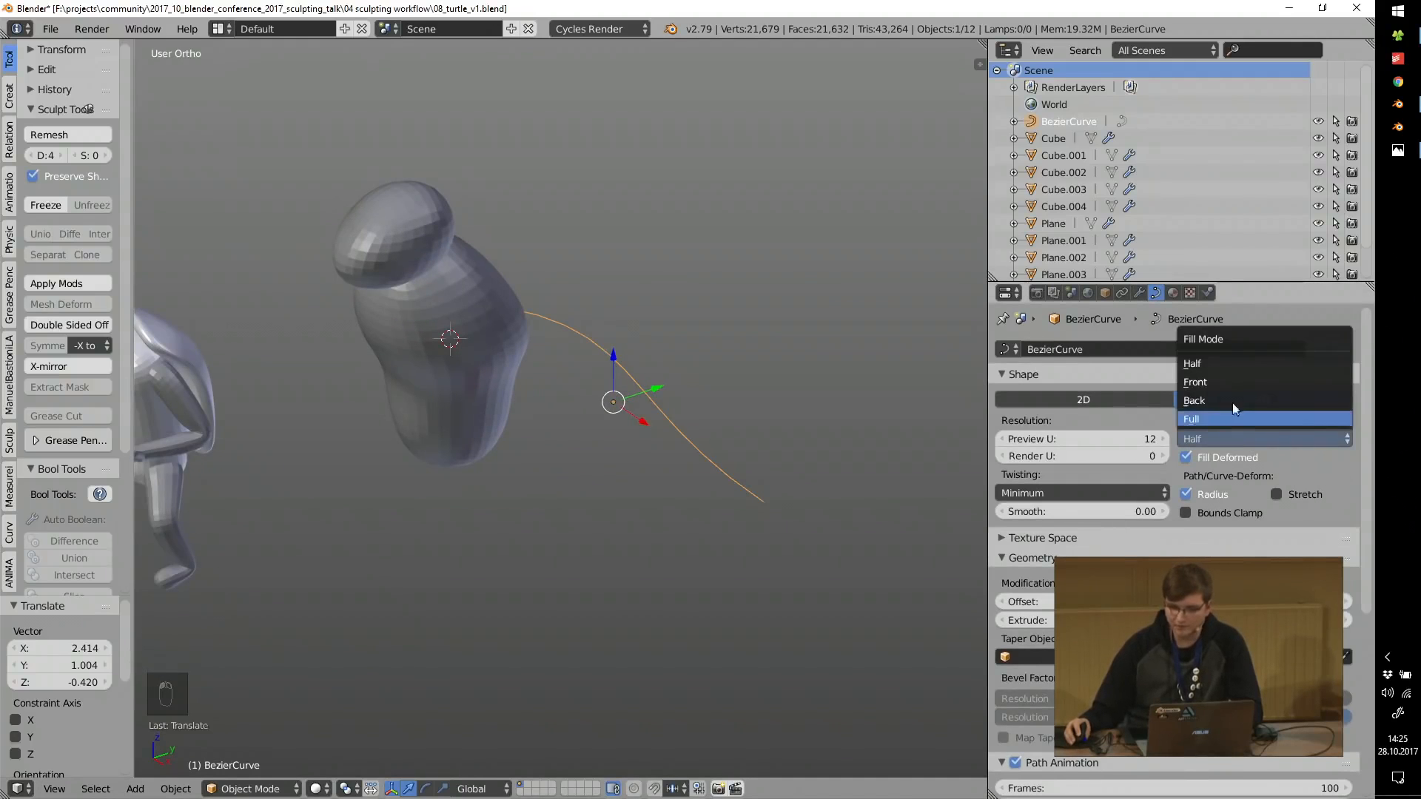
{"action": "left_click", "coordinate": [1216, 420]}
{"action": "scroll", "coordinate": [1217, 420], "scroll_direction": "down", "scroll_amount": 1}
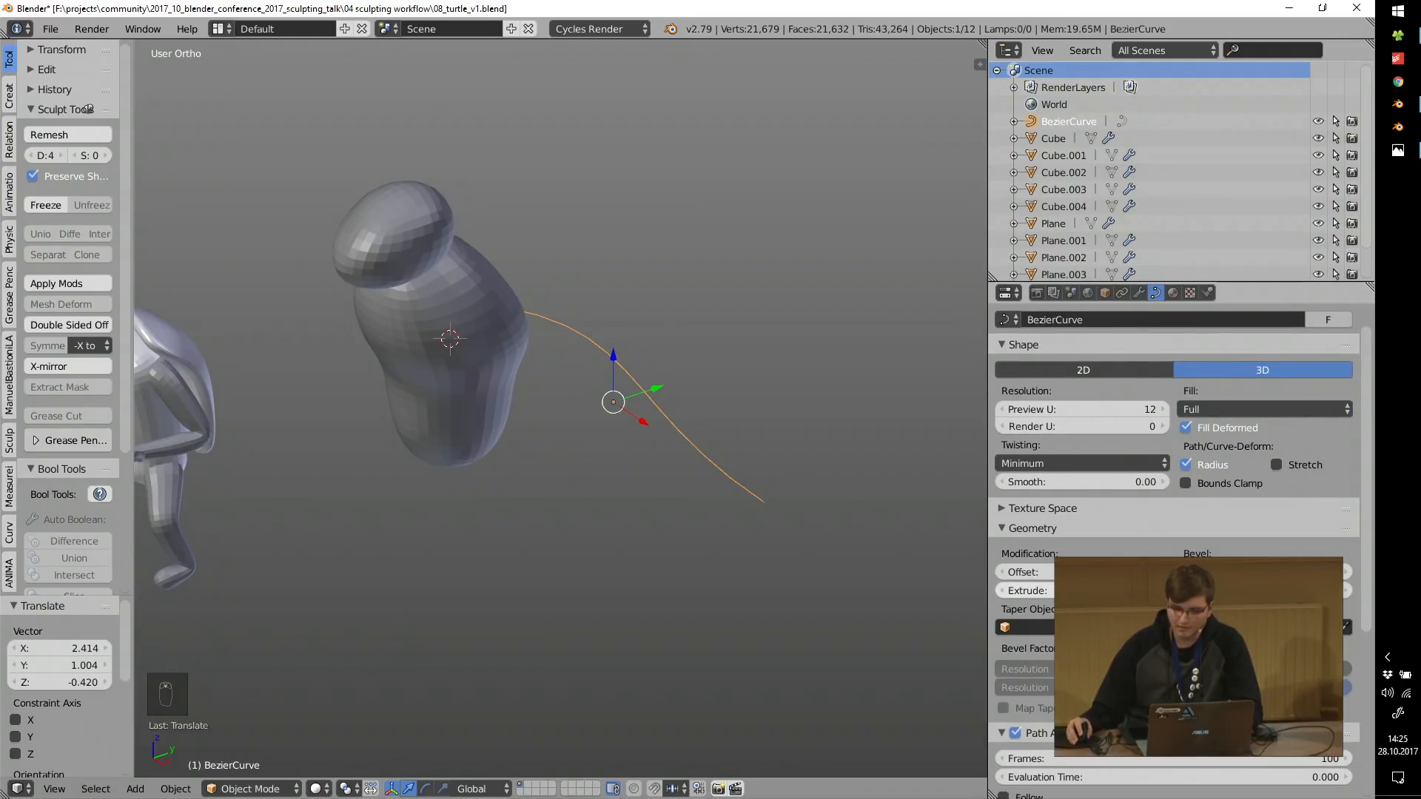
{"action": "left_click_drag", "start_coordinate": [1229, 572], "coordinate": [1269, 590]}
In Edit Mode, shrink the radius of the curve's outer end point to 0 so the tube tapers to a tip.
{"action": "key", "text": "Tab"}
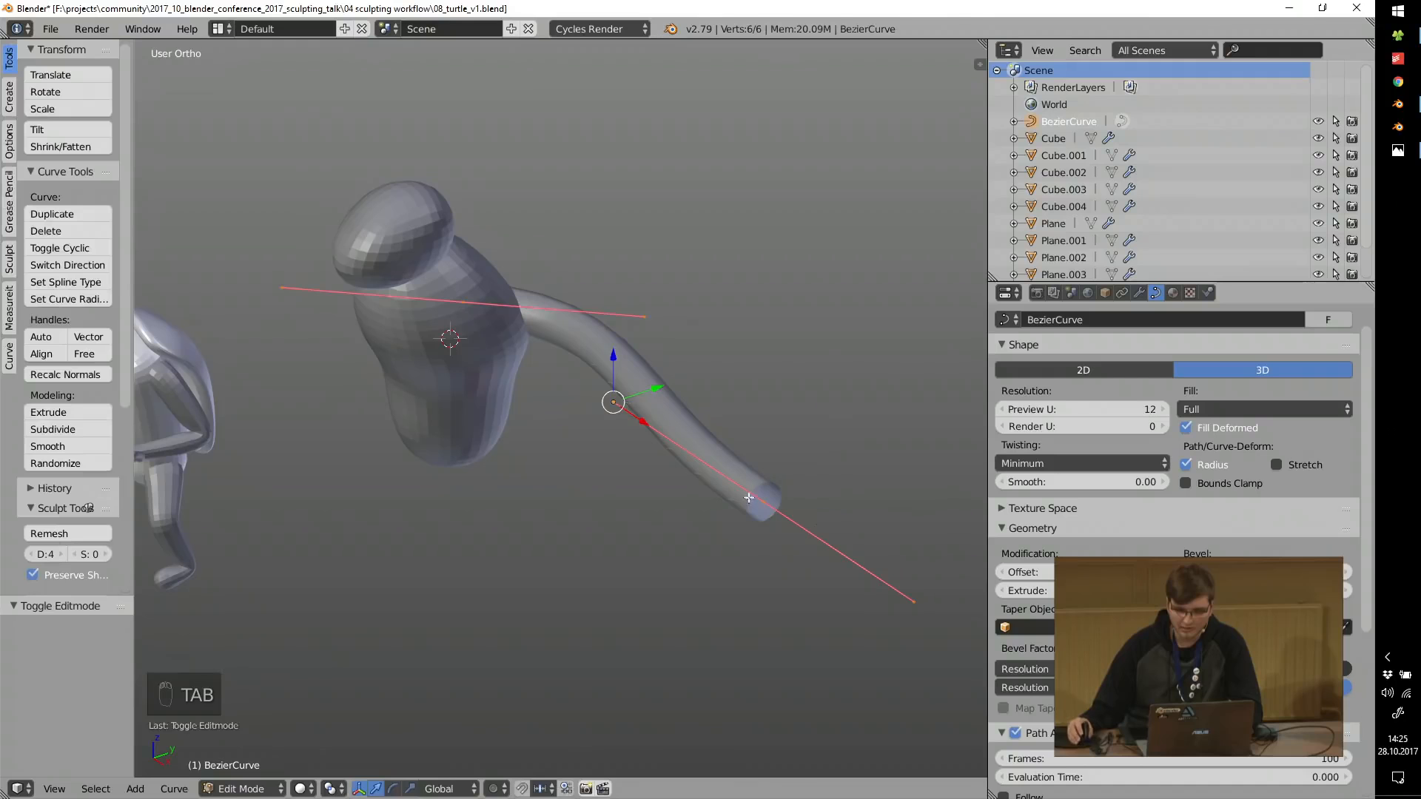
{"action": "key", "text": "alt+s"}
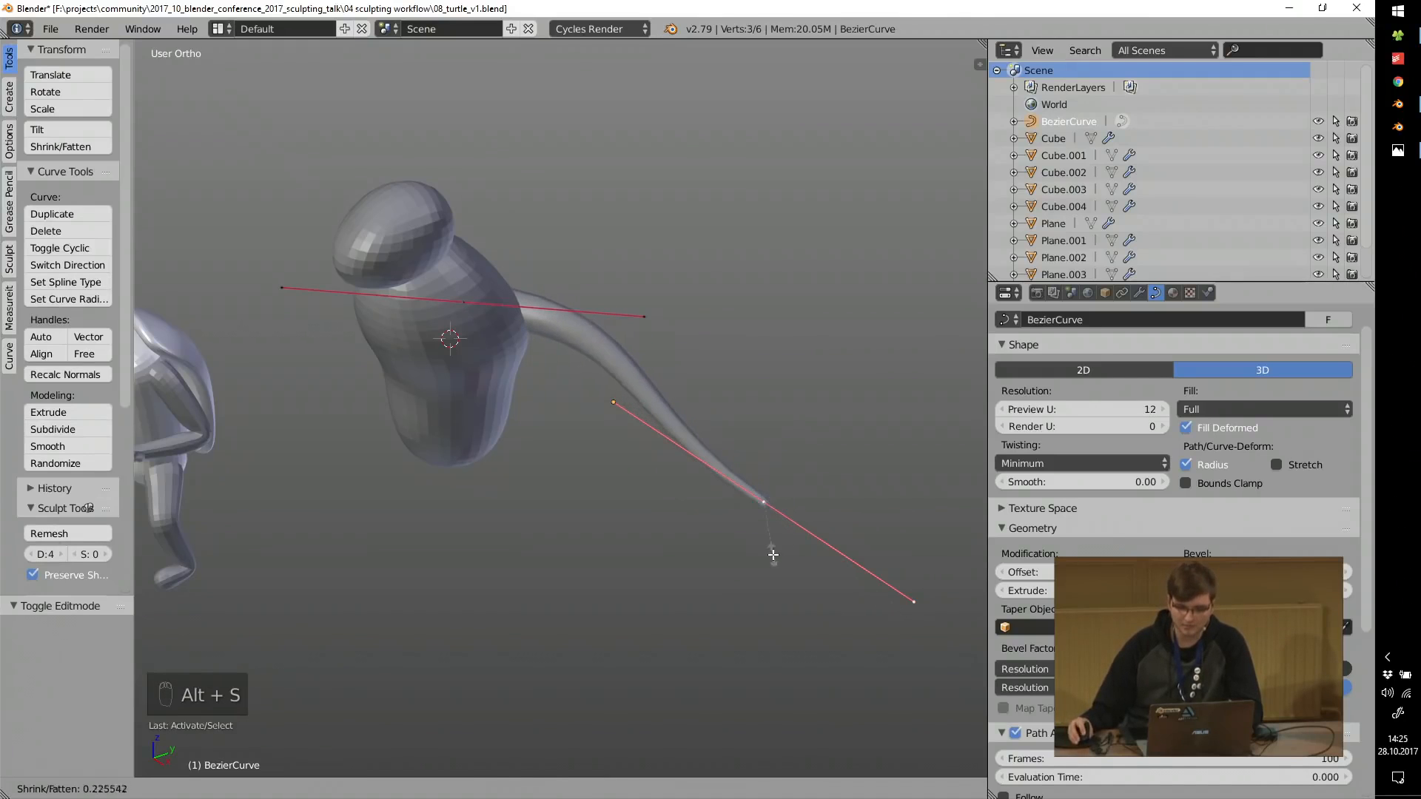
{"action": "left_click", "coordinate": [773, 556]}
{"action": "key", "text": "alt+s"}
{"action": "type", "text": "0"}
{"action": "key", "text": "Return"}
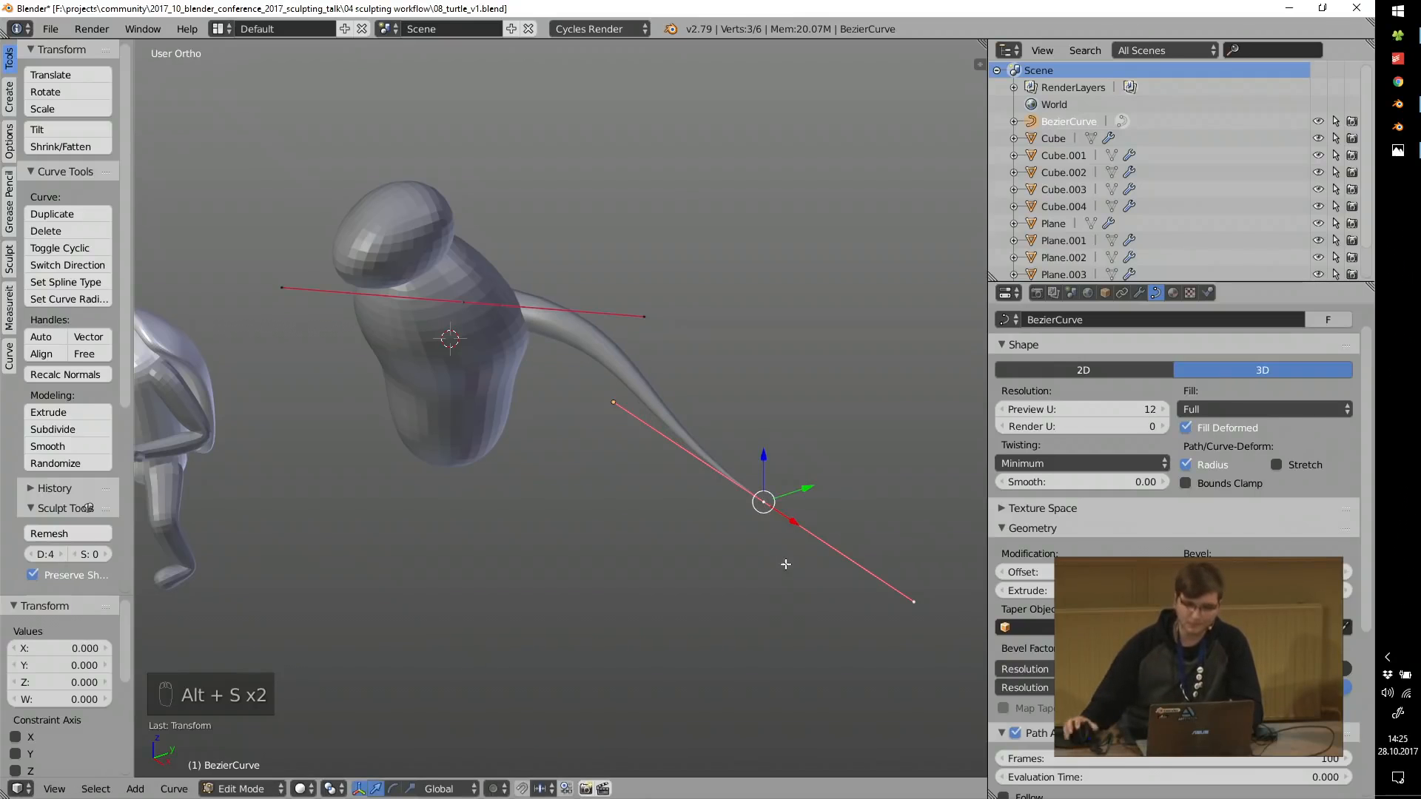
Rotate the curve's start point inside the body about -38 degrees and move it.
{"action": "right_click", "coordinate": [489, 300]}
{"action": "middle_click_drag", "start_coordinate": [590, 444], "coordinate": [625, 383]}
{"action": "key", "text": "r"}
{"action": "left_click", "coordinate": [542, 441]}
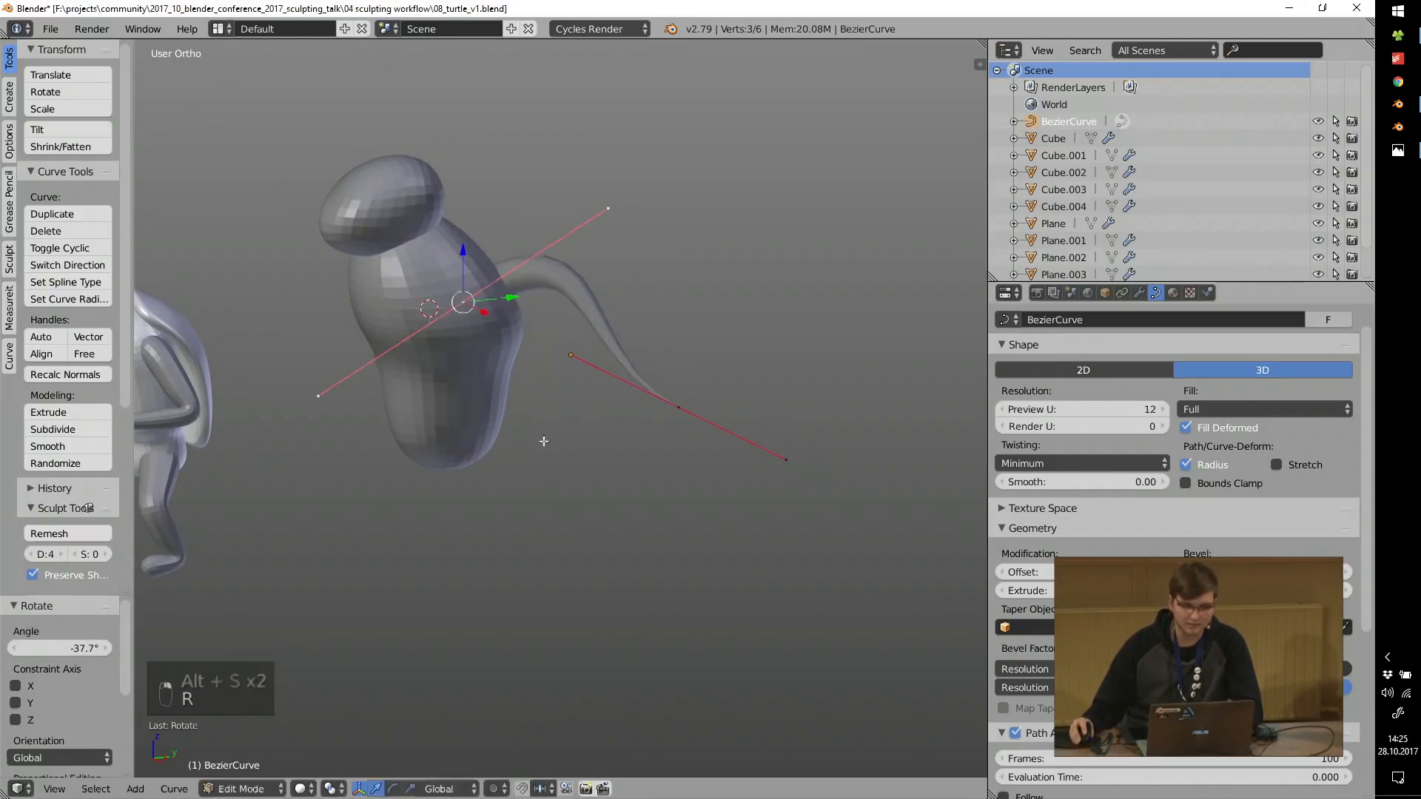
{"action": "key", "text": "g"}
{"action": "left_click", "coordinate": [580, 384]}
Scale the start point's handles, reposition the point to bend the tube further, and return to Object Mode.
{"action": "key", "text": "s"}
{"action": "left_click", "coordinate": [683, 447]}
{"action": "key", "text": "g"}
{"action": "left_click", "coordinate": [620, 458]}
{"action": "middle_click_drag", "start_coordinate": [618, 455], "coordinate": [593, 368]}
{"action": "middle_click_drag", "start_coordinate": [494, 364], "coordinate": [697, 367], "text": "shift"}
{"action": "key", "text": "Tab"}
{"action": "middle_click_drag", "start_coordinate": [584, 379], "coordinate": [760, 352]}
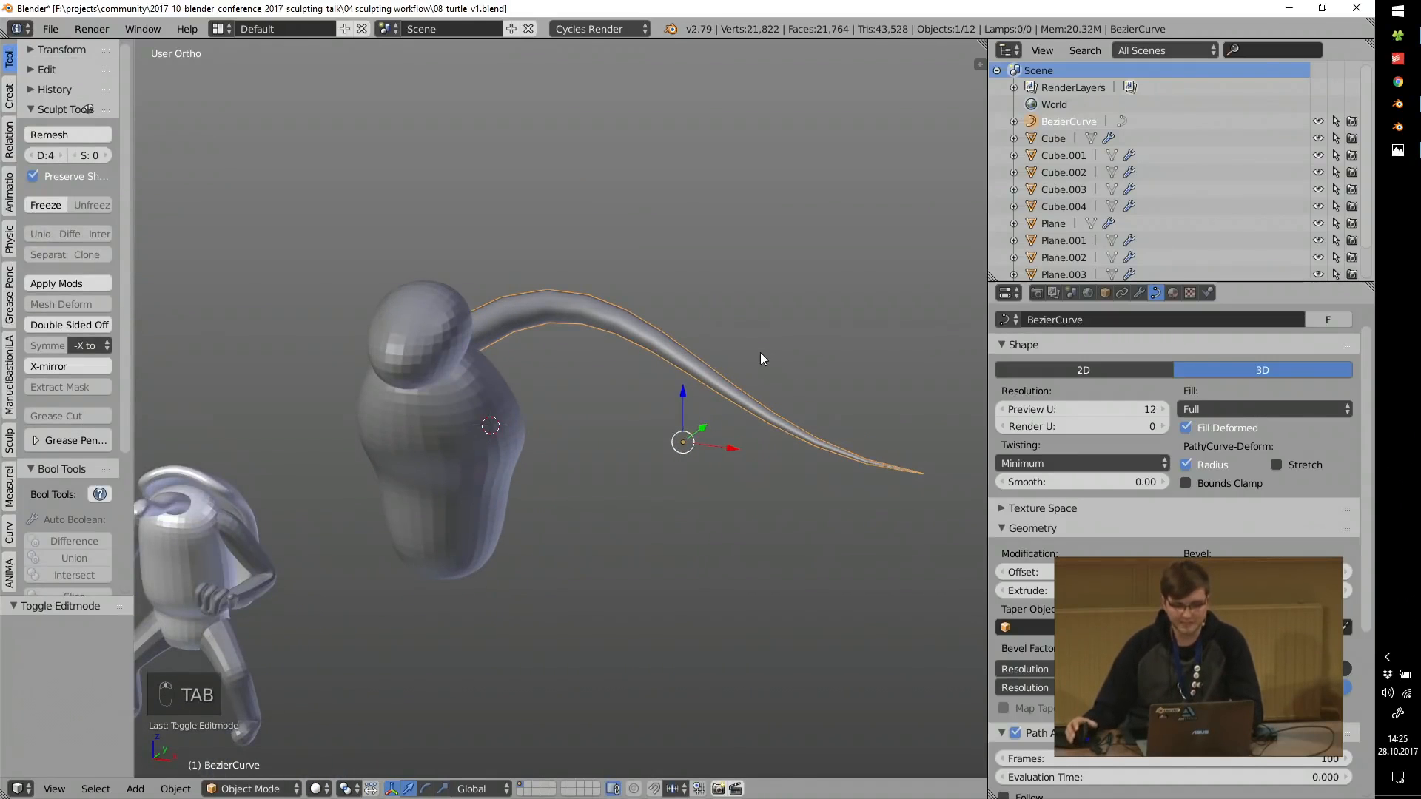
Convert the tapered curve to a mesh and check its geometry in Edit Mode.
{"action": "key", "text": "alt+c"}
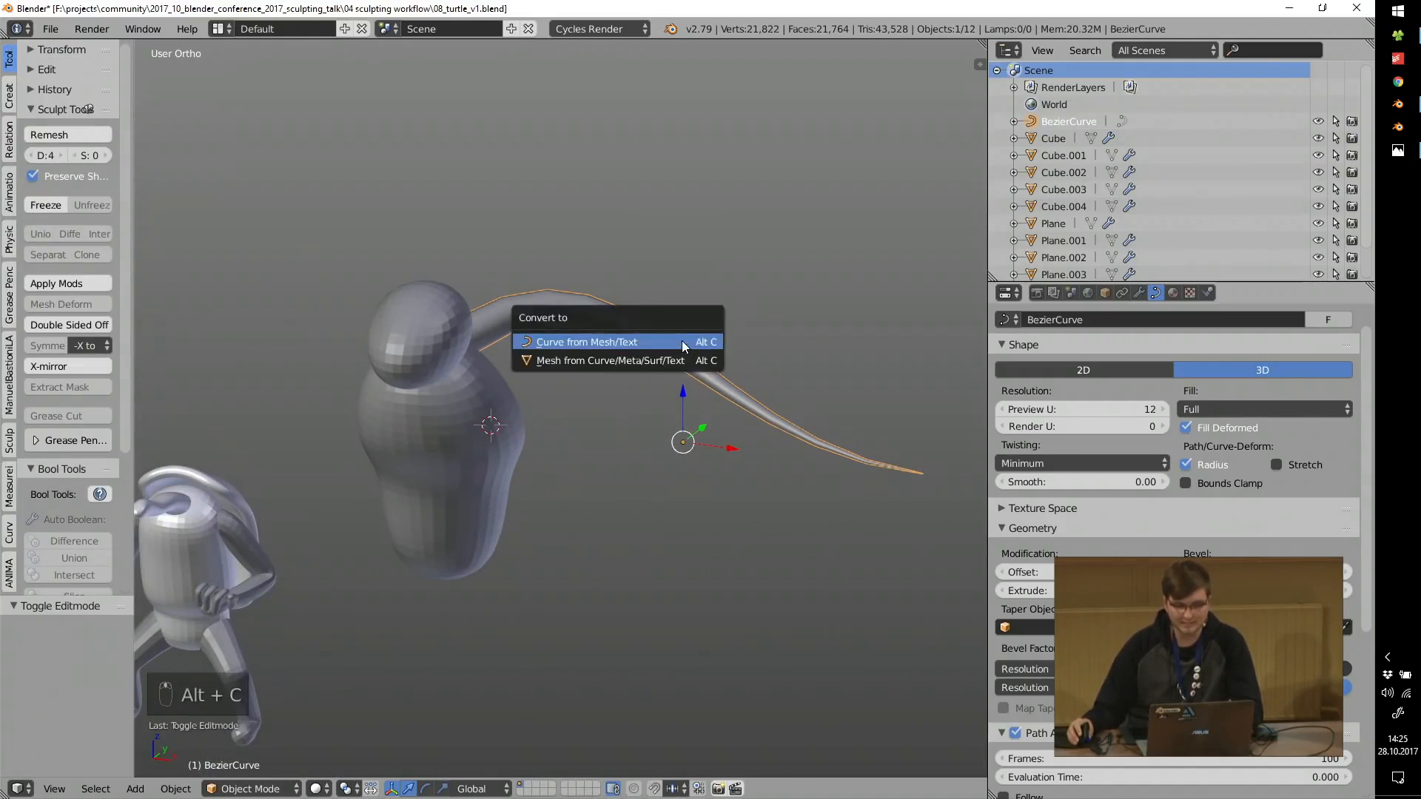
{"action": "left_click", "coordinate": [559, 368]}
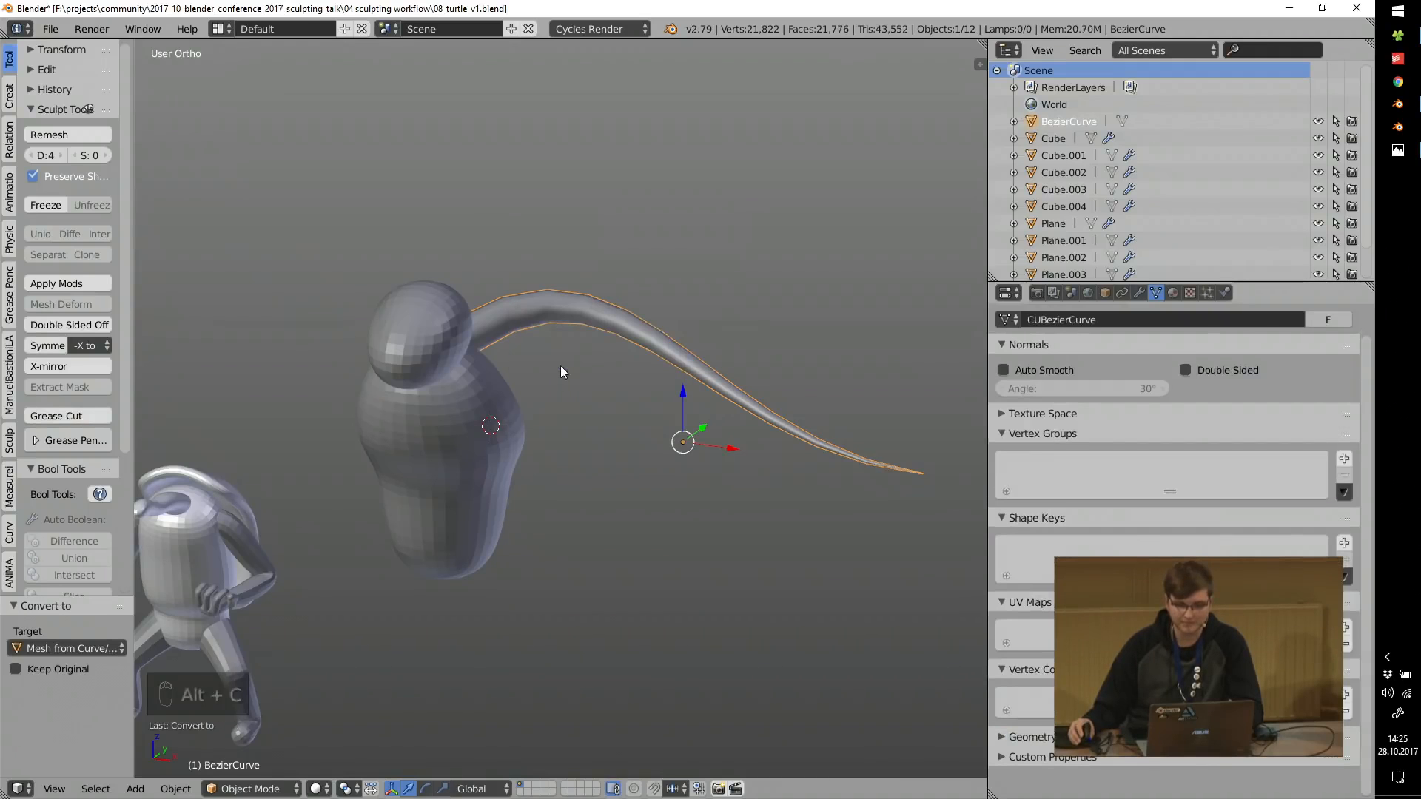
{"action": "key", "text": "Tab"}
{"action": "scroll", "coordinate": [507, 291], "scroll_direction": "up", "scroll_amount": 5}
{"action": "key", "text": "Tab"}
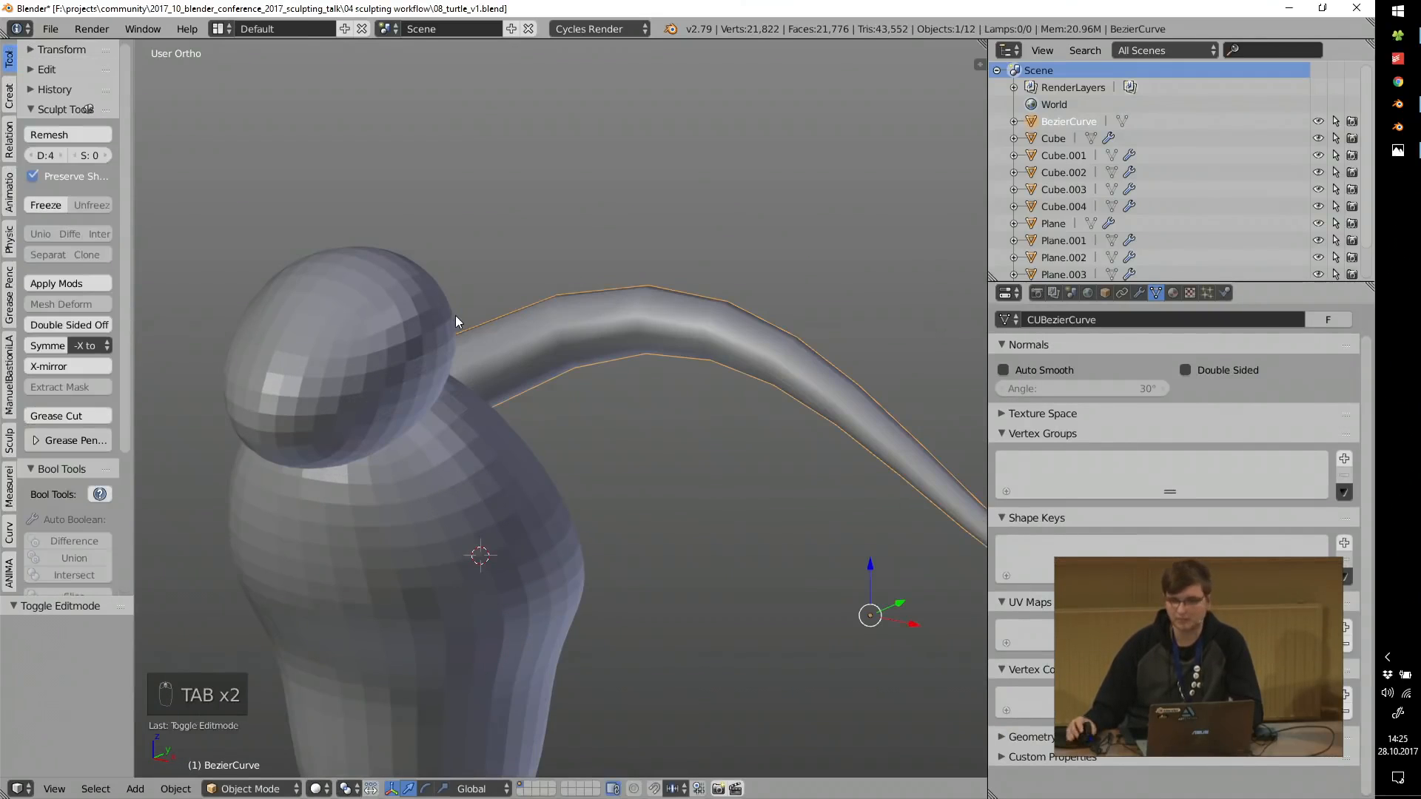
Go back to the turtle and select its arms object.
{"action": "scroll", "coordinate": [592, 275], "scroll_direction": "down", "scroll_amount": 5}
{"action": "middle_click_drag", "start_coordinate": [541, 380], "coordinate": [670, 303], "text": "shift"}
{"action": "scroll", "coordinate": [300, 382], "scroll_direction": "up", "scroll_amount": 4}
{"action": "middle_click_drag", "start_coordinate": [592, 405], "coordinate": [681, 329], "text": "shift"}
{"action": "scroll", "coordinate": [688, 318], "scroll_direction": "up", "scroll_amount": 2}
{"action": "right_click", "coordinate": [691, 314]}
{"action": "mouse_move", "coordinate": [730, 398]}
{"action": "middle_mouse_down"}
{"action": "mouse_move", "coordinate": [772, 375]}
{"action": "mouse_move", "coordinate": [709, 391]}
{"action": "middle_mouse_up"}
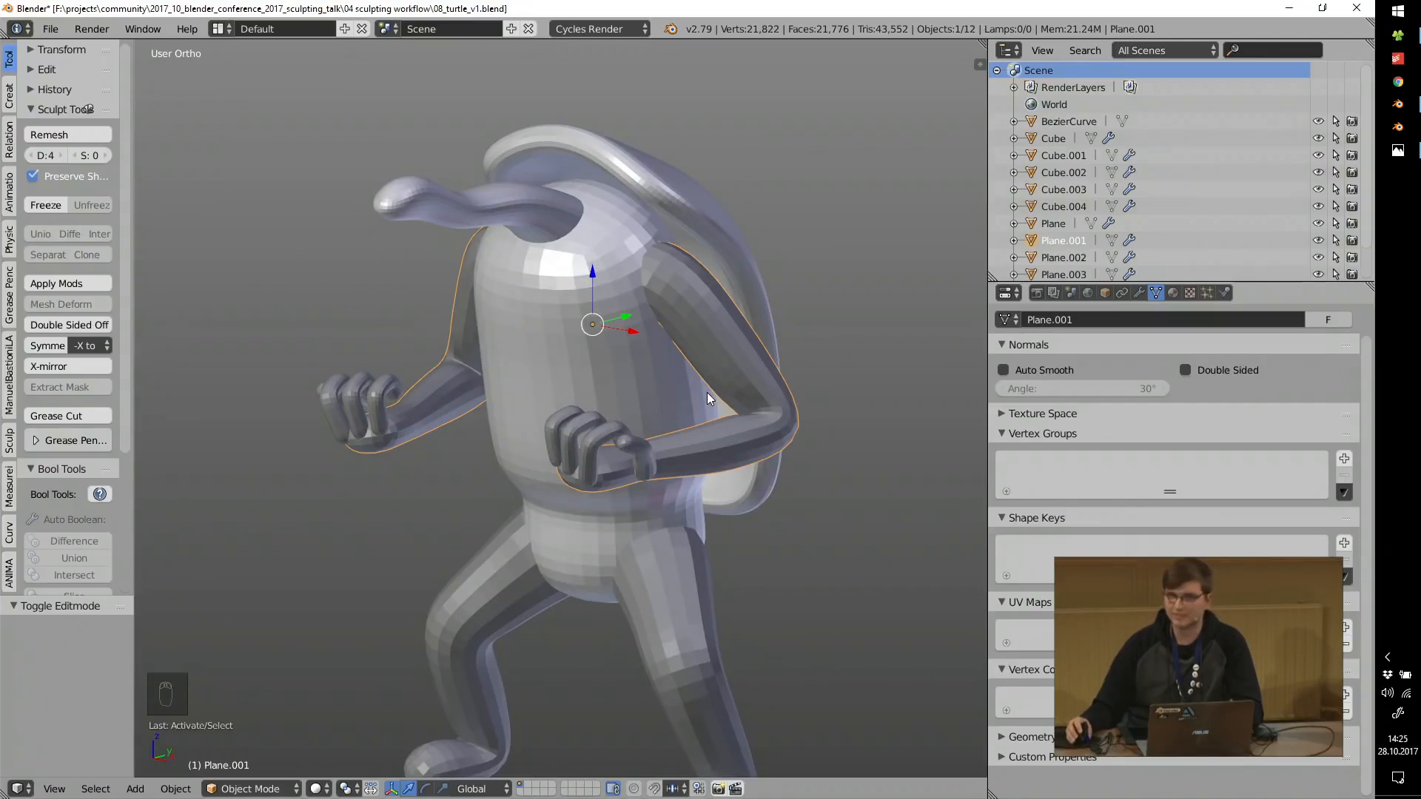
Examine how the arms' skin vertices deform the limbs in Edit Mode with trial moves that are not kept.
{"action": "scroll", "coordinate": [707, 392], "scroll_direction": "up", "scroll_amount": 1}
{"action": "key", "text": "Tab"}
{"action": "left_click", "coordinate": [592, 330]}
{"action": "middle_click_drag", "start_coordinate": [592, 325], "coordinate": [657, 294]}
{"action": "key", "text": "g"}
{"action": "right_click", "coordinate": [789, 350]}
{"action": "key", "text": "a"}
{"action": "key", "text": "a"}
{"action": "key", "text": "a"}
{"action": "key", "text": "g"}
{"action": "right_click", "coordinate": [834, 414]}
{"action": "key", "text": "Tab"}
Collapse the arms' modifiers and turn off the viewport display of Mirror, Skin and Subsurf.
{"action": "left_click", "coordinate": [1140, 293]}
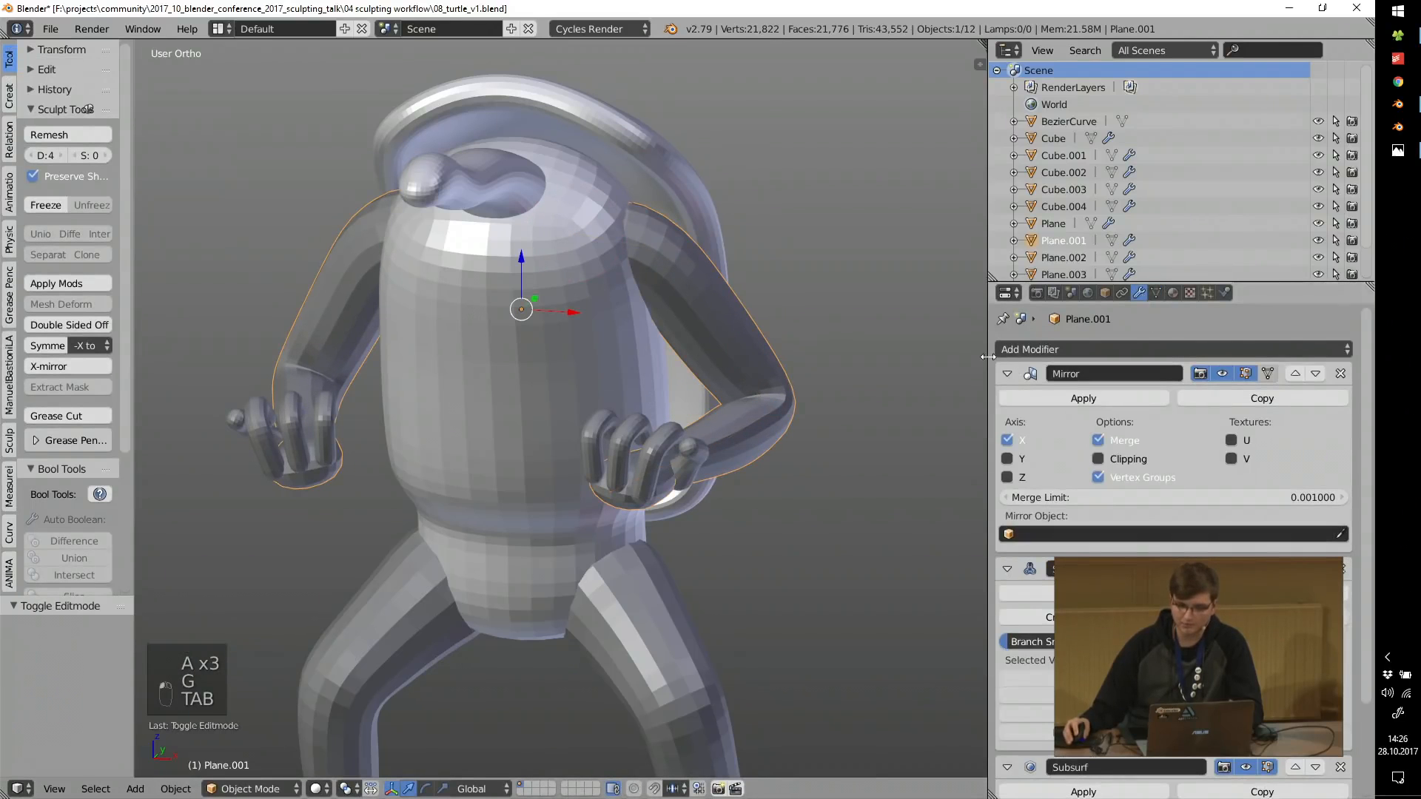
{"action": "left_click", "coordinate": [1008, 374], "text": "ctrl"}
{"action": "left_click", "coordinate": [1237, 373]}
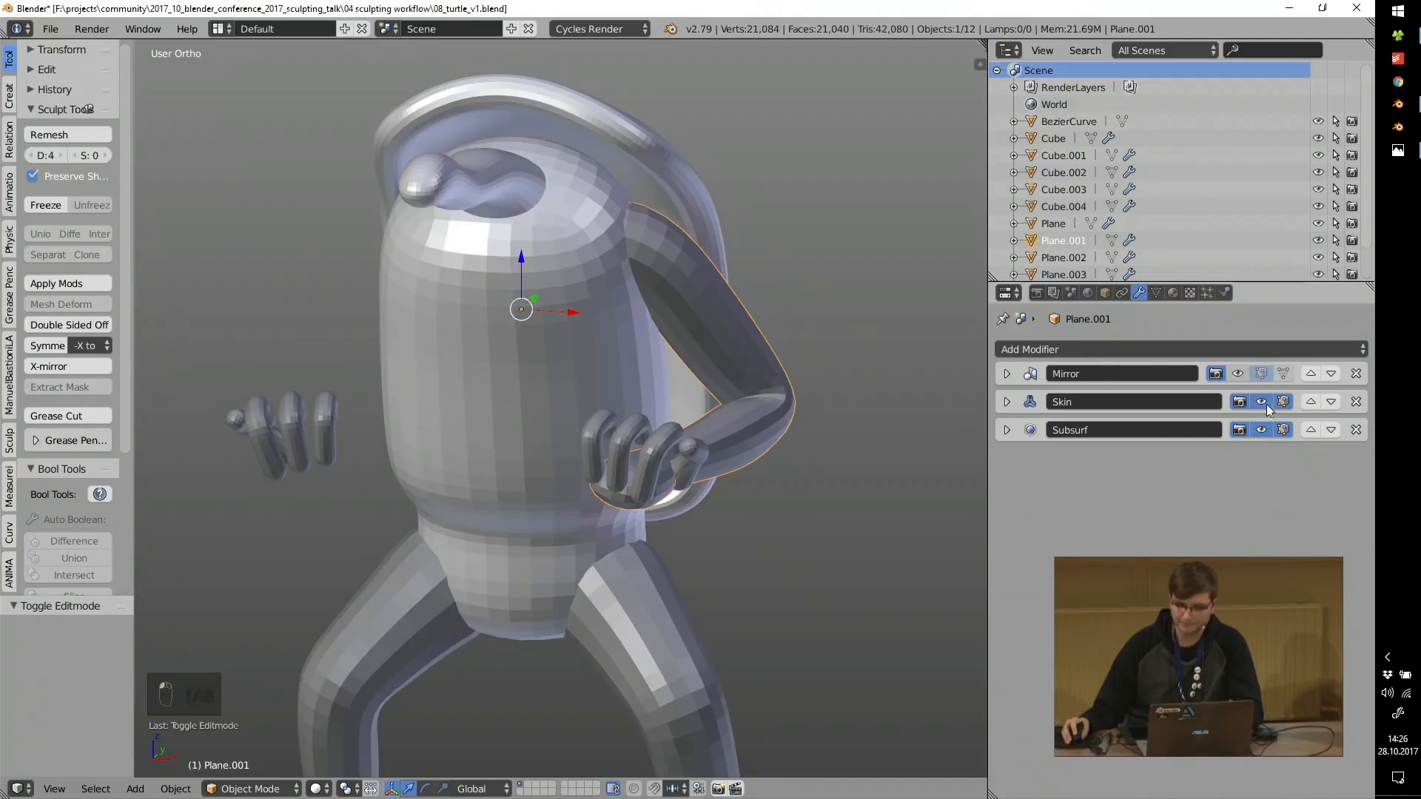
{"action": "left_click", "coordinate": [1261, 402]}
Inspect the arm's bare vertex chain in Edit Mode by selecting the elbow vertex and trying a move without keeping it.
{"action": "key", "text": "Tab"}
{"action": "middle_click_drag", "start_coordinate": [663, 371], "coordinate": [835, 431]}
{"action": "right_click", "coordinate": [800, 421]}
{"action": "key", "text": "g"}
{"action": "right_click", "coordinate": [893, 364]}
Turn the viewport display of the arms' Mirror, Skin and Subsurf modifiers back on and leave Edit Mode.
{"action": "left_click", "coordinate": [1238, 374]}
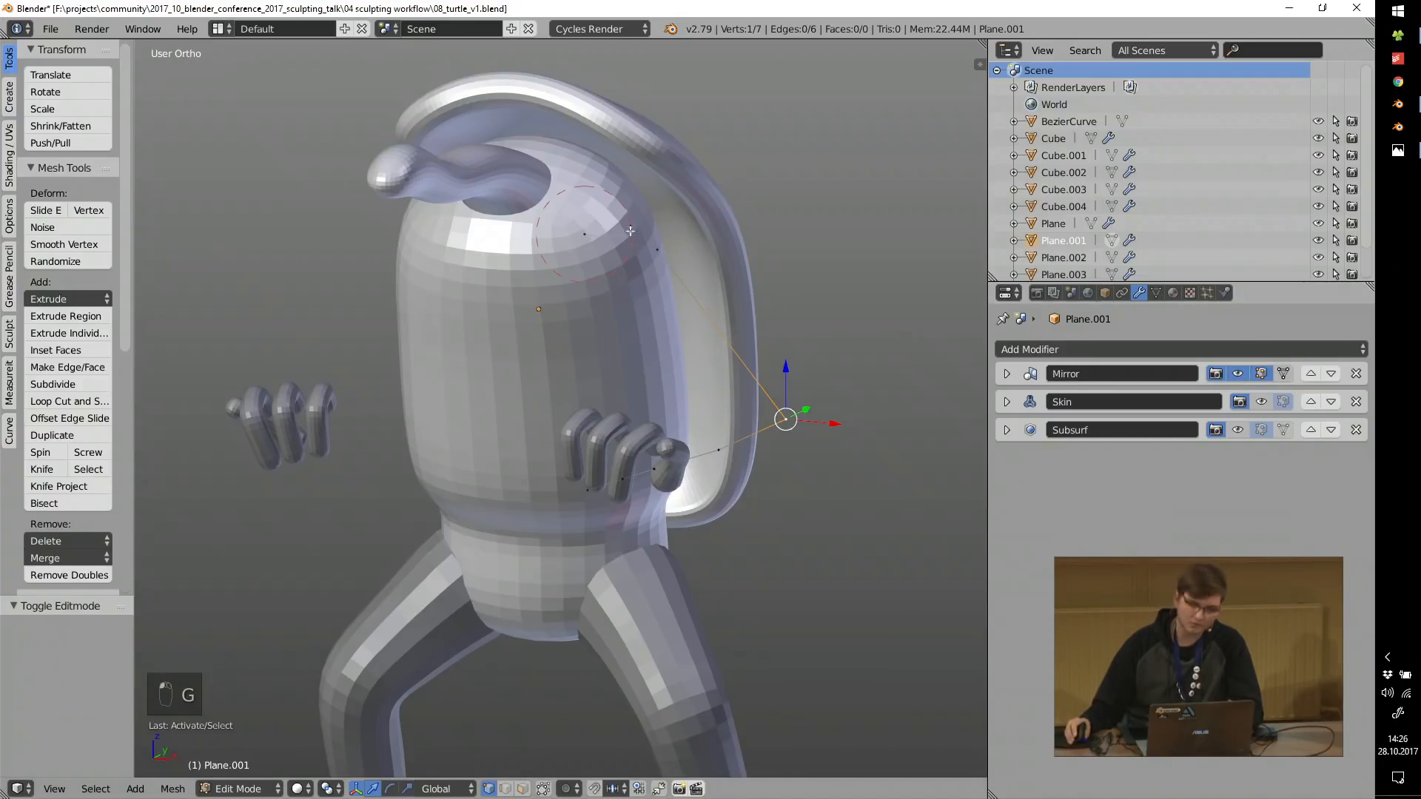
{"action": "left_click", "coordinate": [1261, 401]}
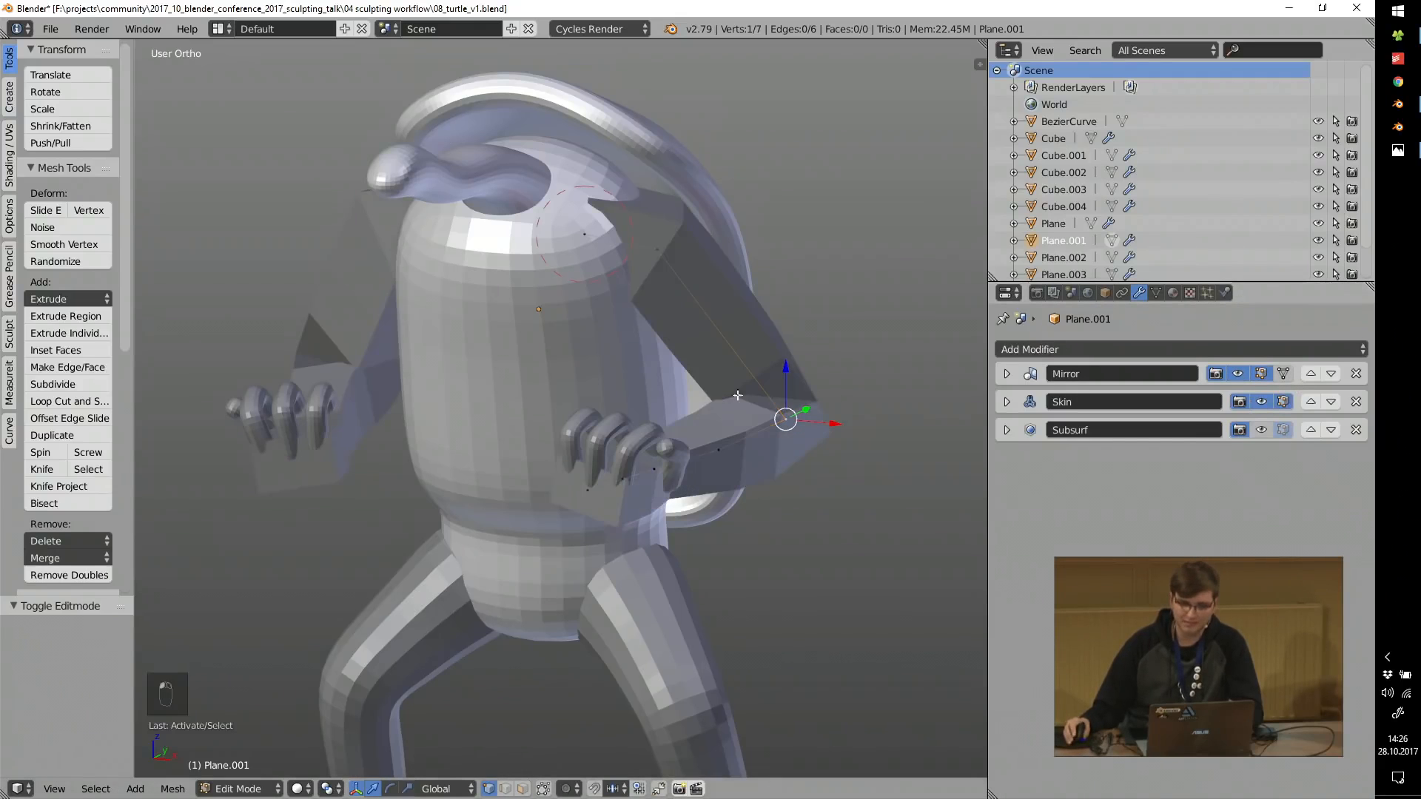
{"action": "middle_click_drag", "start_coordinate": [740, 407], "coordinate": [718, 407]}
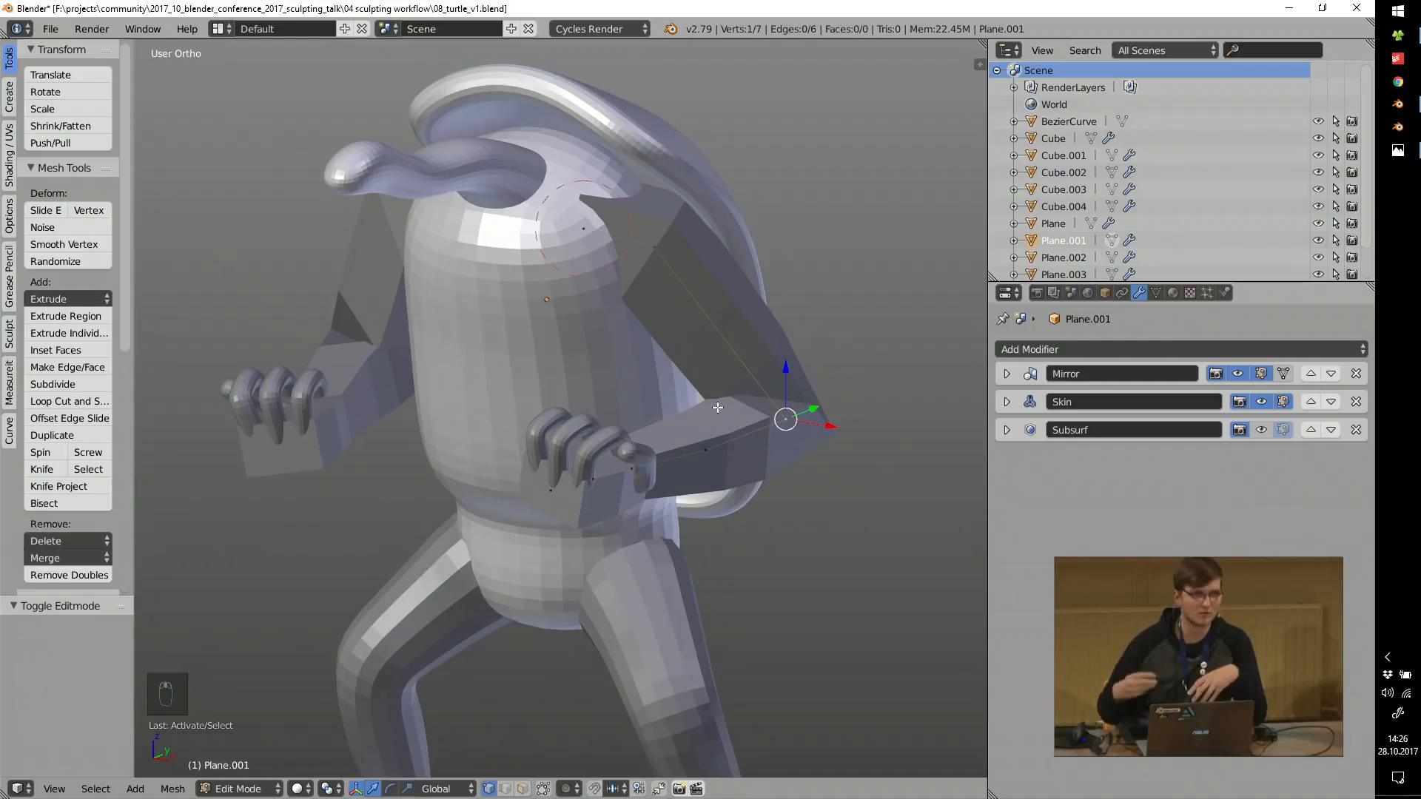
{"action": "left_click", "coordinate": [1261, 430]}
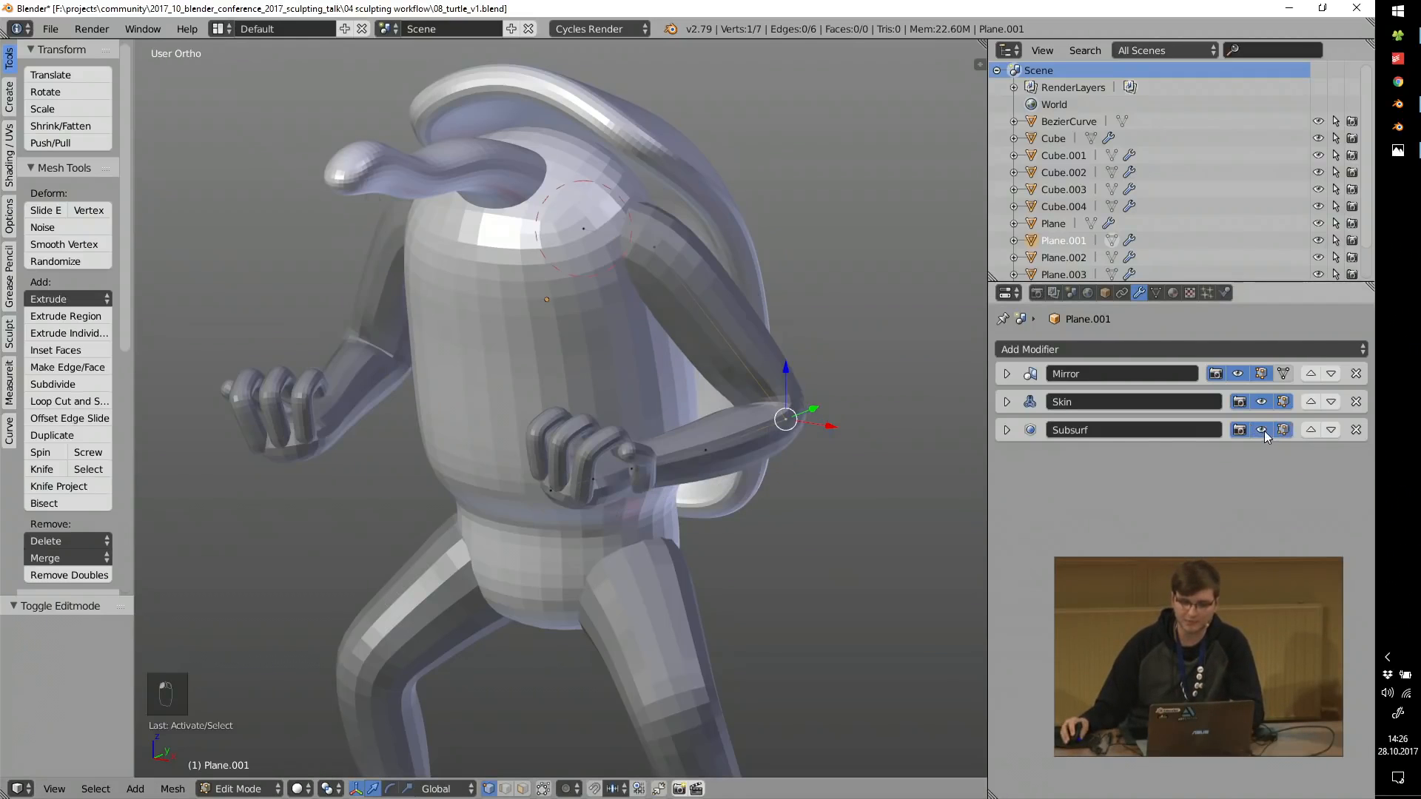
{"action": "middle_click_drag", "start_coordinate": [740, 385], "coordinate": [772, 354]}
{"action": "scroll", "coordinate": [772, 355], "scroll_direction": "up", "scroll_amount": 2}
{"action": "key", "text": "Tab"}
Inspect one of the turtle's finger objects up close, checking it briefly in Edit Mode.
{"action": "scroll", "coordinate": [538, 361], "scroll_direction": "down", "scroll_amount": 3}
{"action": "middle_click_drag", "start_coordinate": [537, 361], "coordinate": [575, 404]}
{"action": "scroll", "coordinate": [575, 404], "scroll_direction": "up", "scroll_amount": 5}
{"action": "right_click", "coordinate": [575, 404]}
{"action": "key", "text": "Tab"}
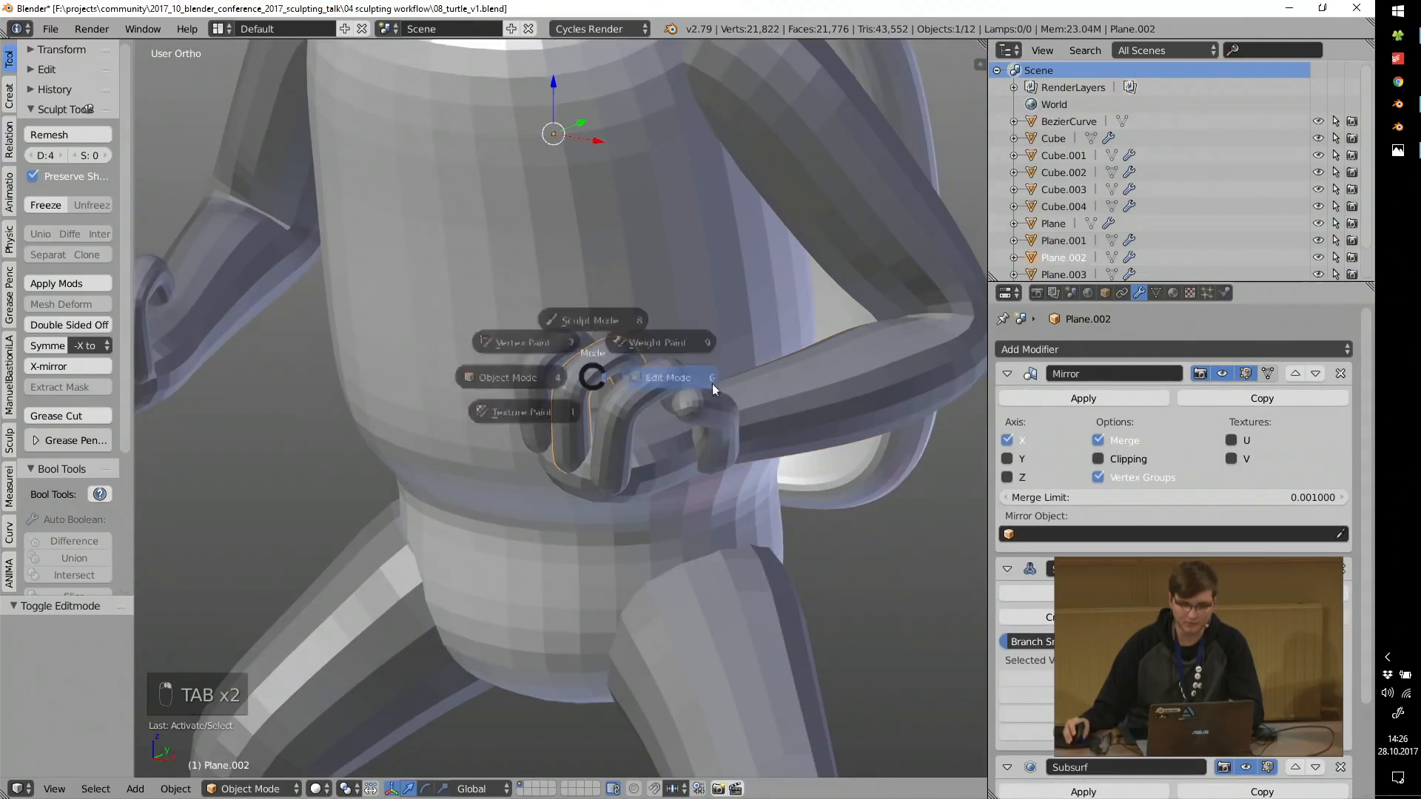
{"action": "key", "text": "Tab"}
{"action": "scroll", "coordinate": [512, 374], "scroll_direction": "down", "scroll_amount": 3}
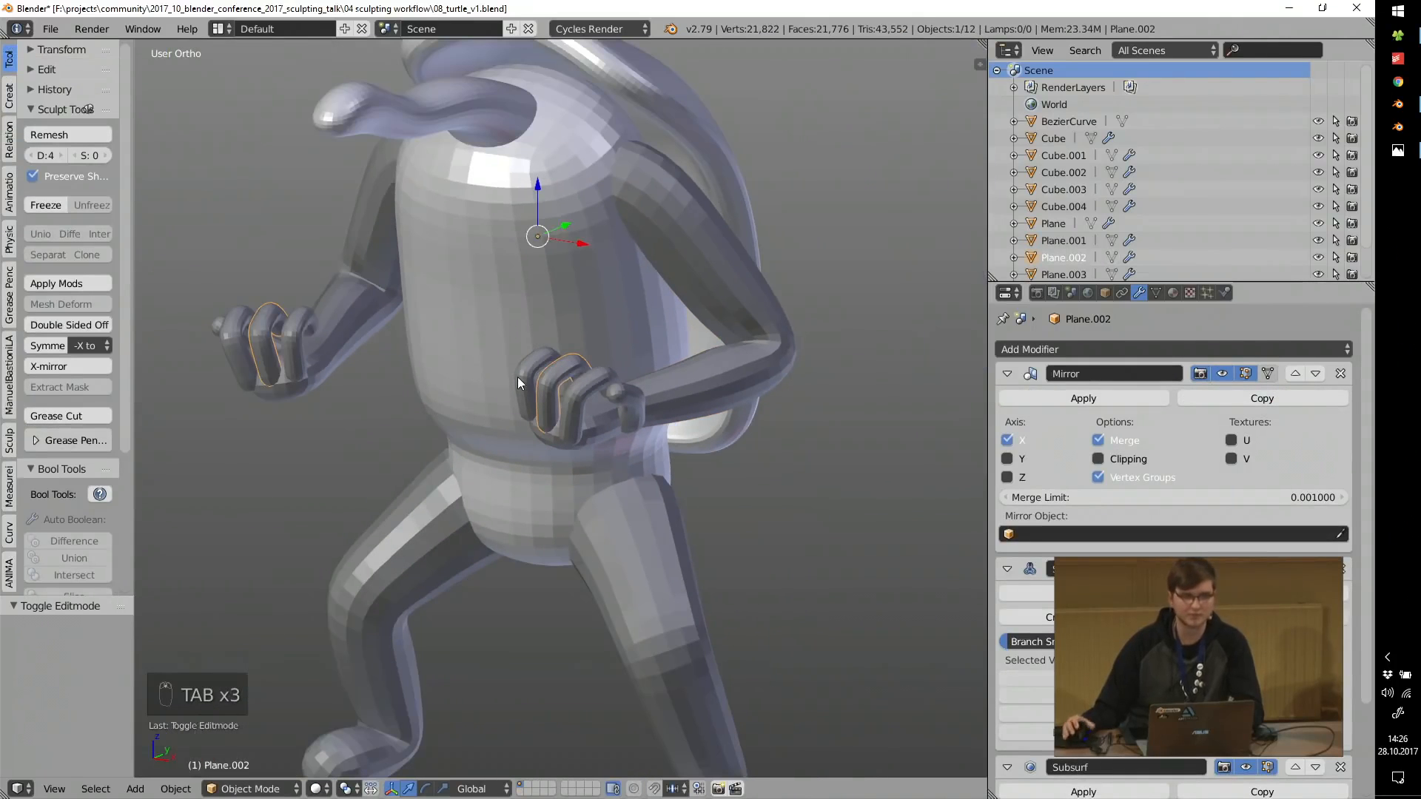
{"action": "scroll", "coordinate": [687, 316], "scroll_direction": "down", "scroll_amount": 2}
{"action": "mouse_move", "coordinate": [695, 263]}
{"action": "middle_mouse_down", "text": "shift"}
{"action": "mouse_move", "coordinate": [663, 274]}
{"action": "mouse_move", "coordinate": [713, 261]}
{"action": "middle_mouse_up", "text": "shift"}
Duplicate the arms object and place the copy in the empty space above the turtle.
{"action": "right_click", "coordinate": [660, 272]}
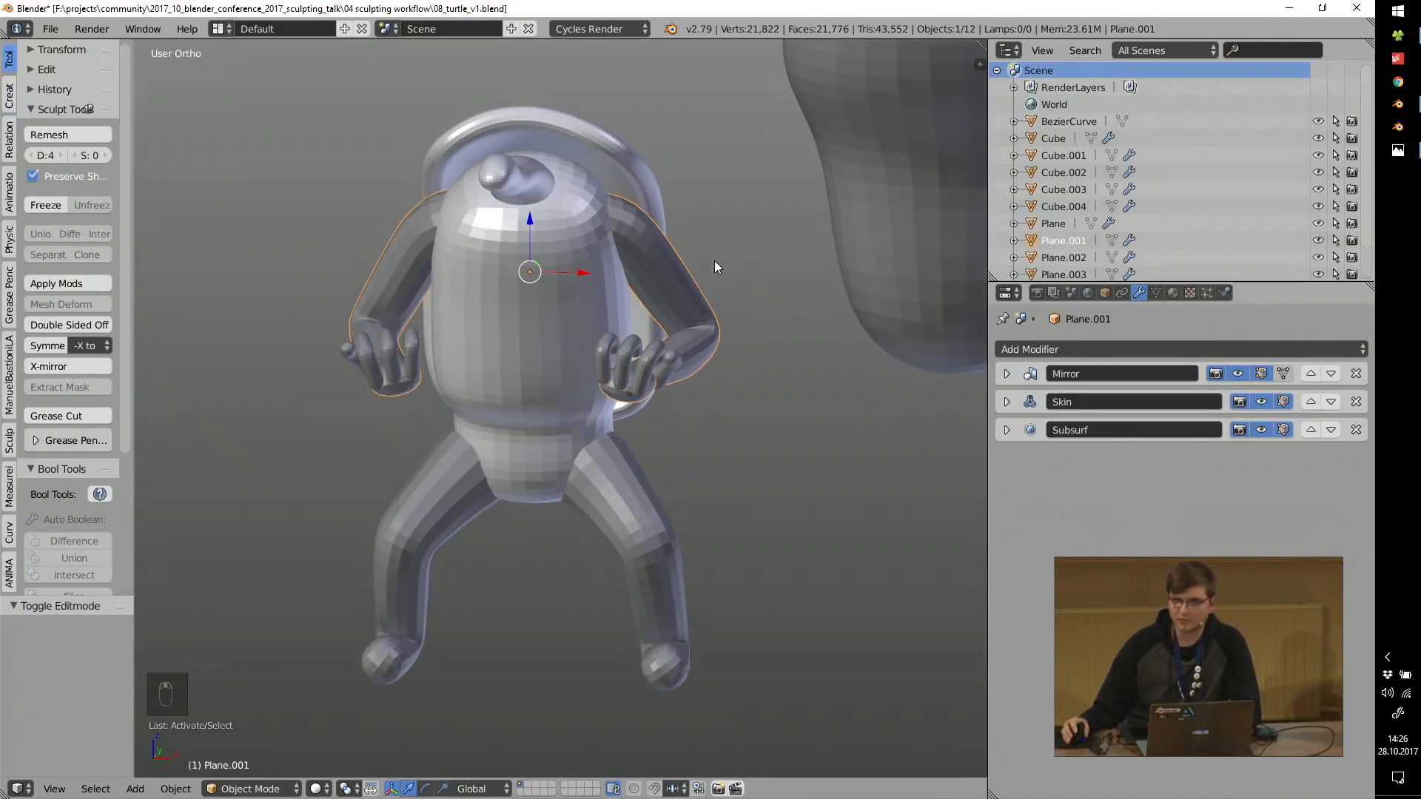
{"action": "middle_click_drag", "start_coordinate": [706, 263], "coordinate": [698, 513], "text": "shift"}
{"action": "key", "text": "shift+d"}
{"action": "left_click", "coordinate": [687, 97]}
{"action": "middle_click_drag", "start_coordinate": [687, 96], "coordinate": [623, 269], "text": "shift"}
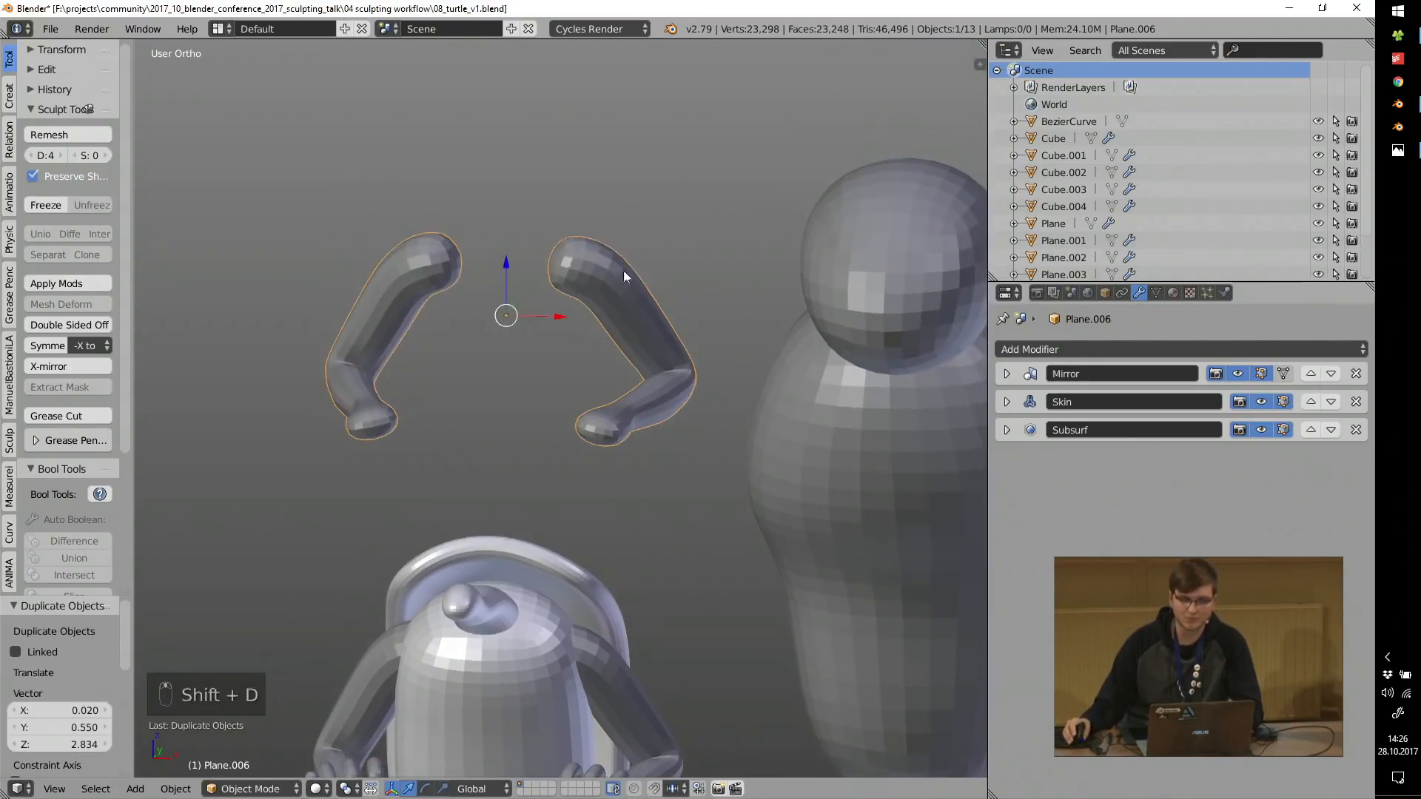
Extrude two new branches from the copied arm's shoulder vertex, one outward and one upward.
{"action": "key", "text": "Tab"}
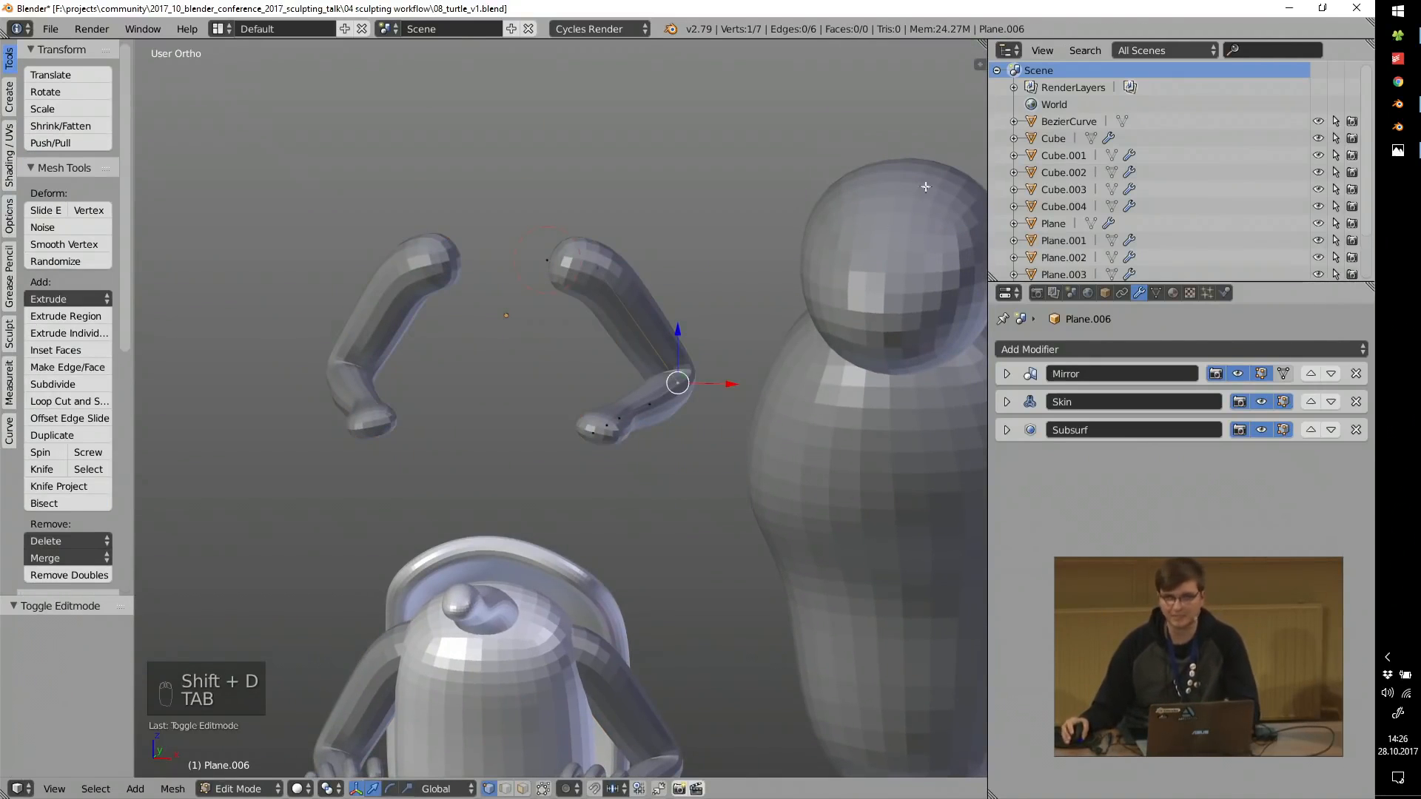
{"action": "right_click", "coordinate": [546, 260]}
{"action": "scroll", "coordinate": [566, 306], "scroll_direction": "up", "scroll_amount": 6}
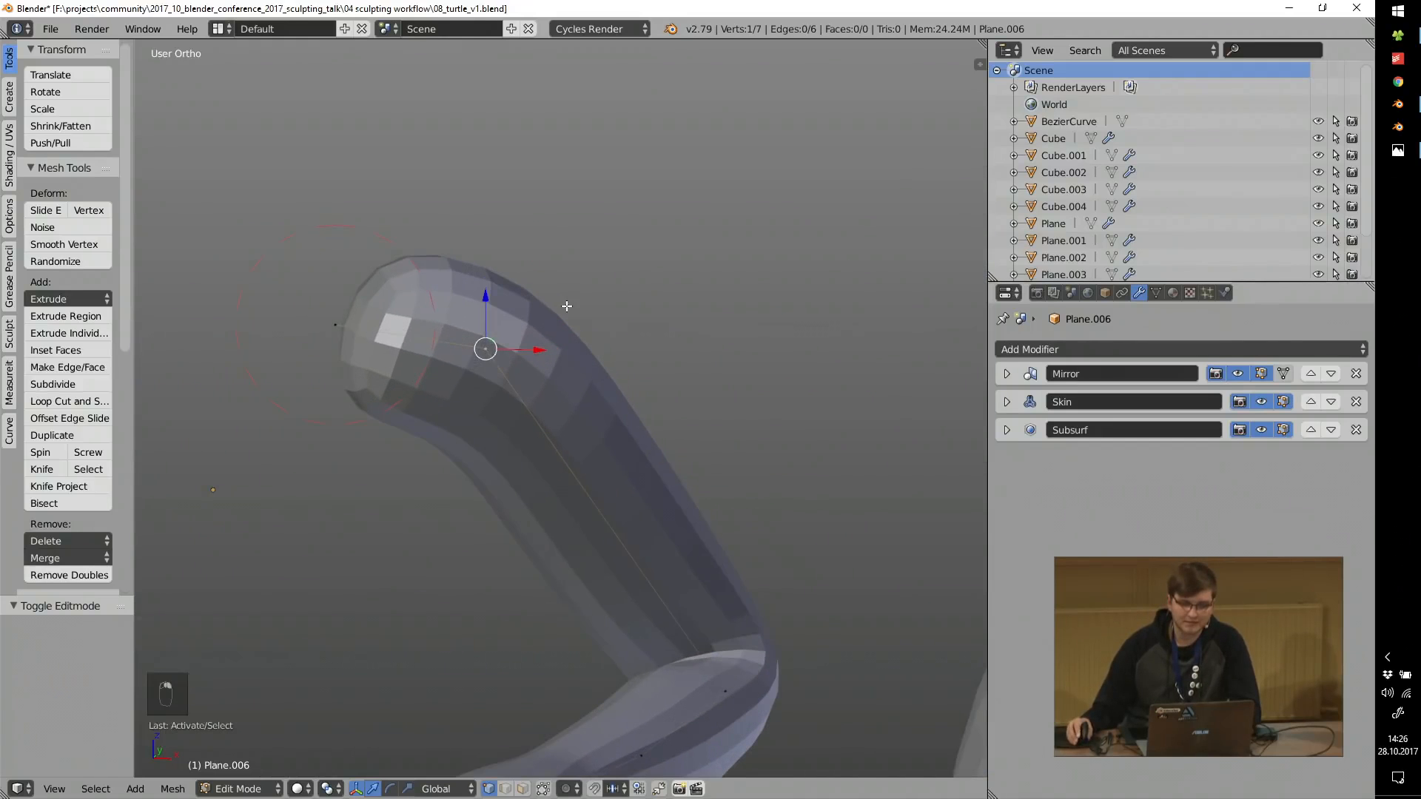
{"action": "key", "text": "e"}
{"action": "left_click", "coordinate": [770, 153]}
{"action": "right_click", "coordinate": [482, 342]}
{"action": "key", "text": "e"}
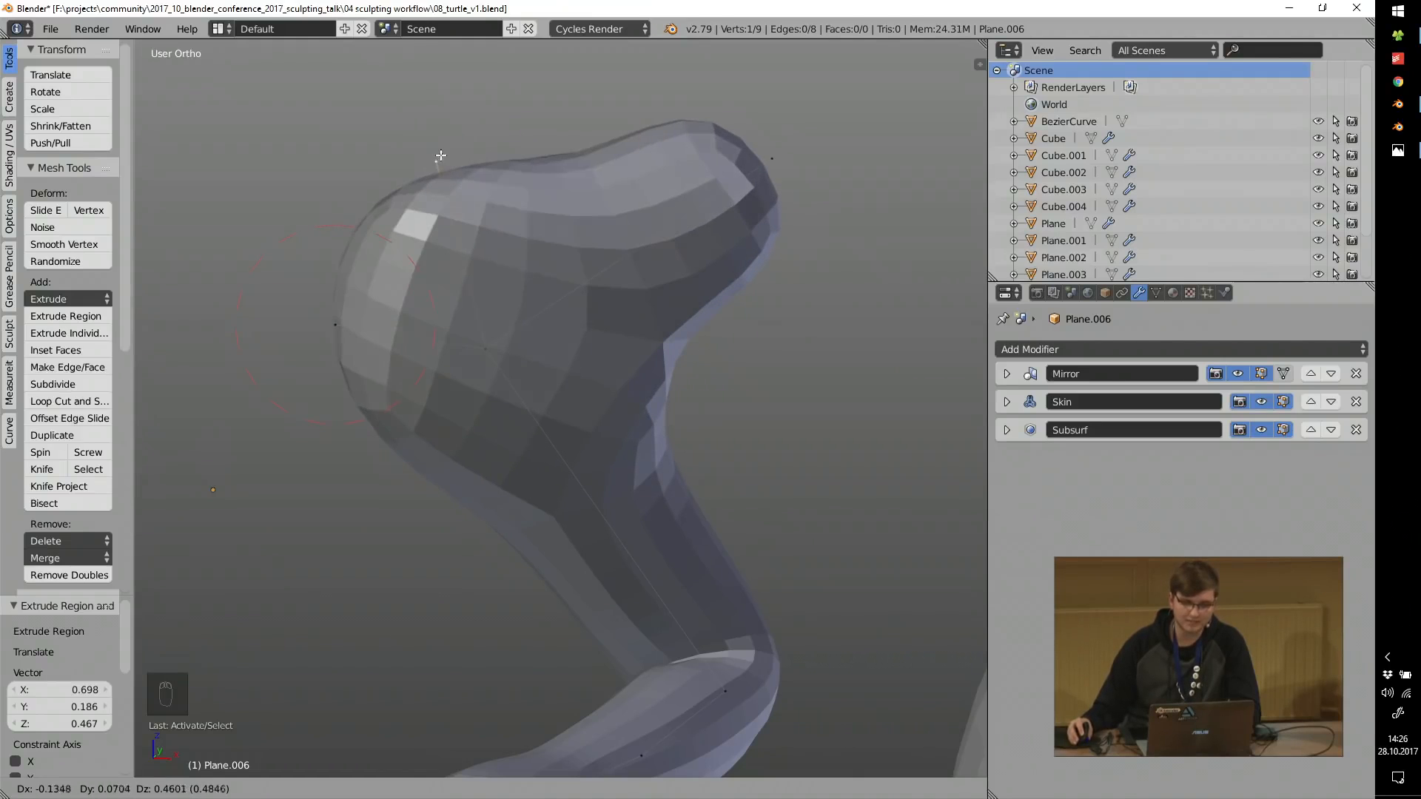
{"action": "left_click", "coordinate": [407, 190]}
{"action": "middle_click_drag", "start_coordinate": [406, 190], "coordinate": [362, 321]}
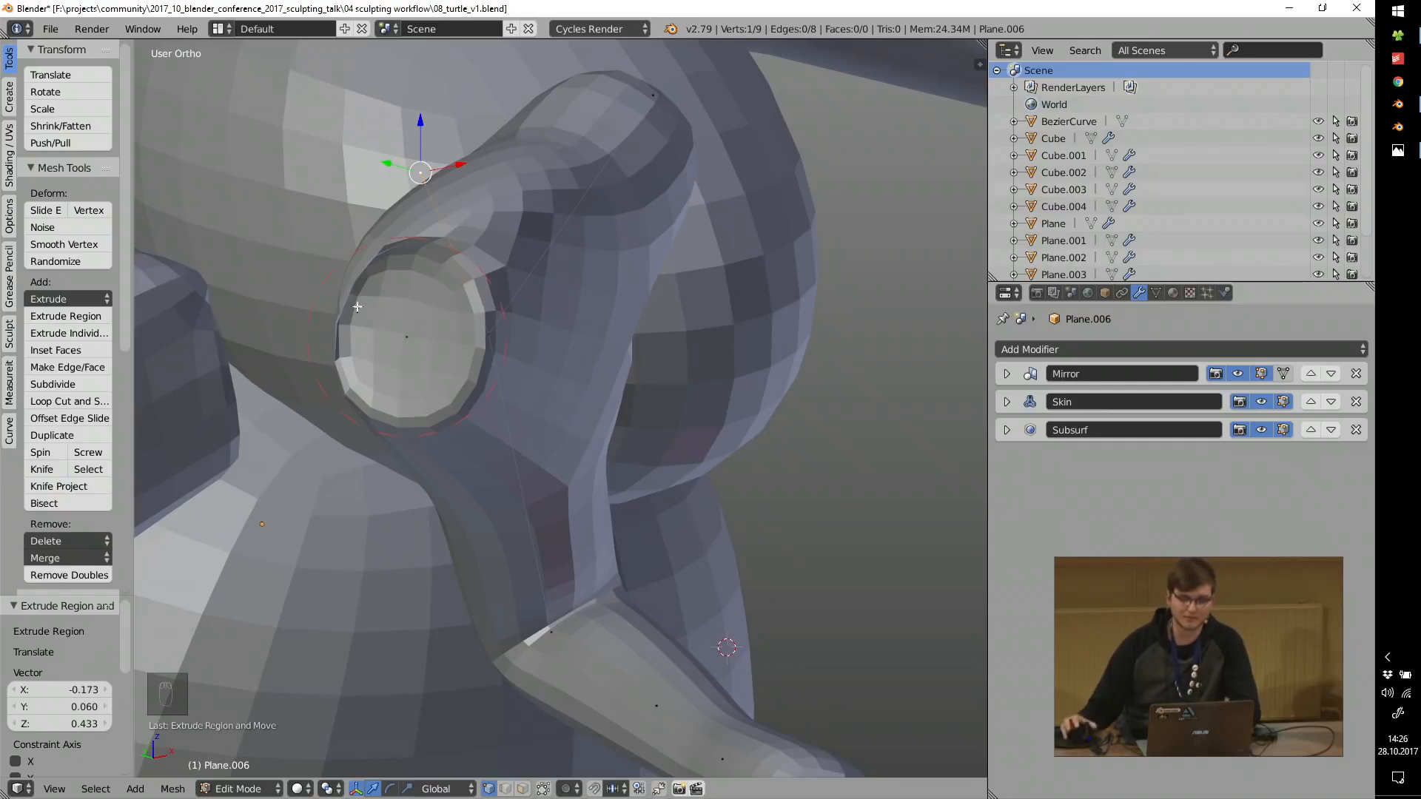
Undo the trial extrusions on the copied arms, leave Edit Mode and delete the copy.
{"action": "scroll", "coordinate": [446, 293], "scroll_direction": "down", "scroll_amount": 4}
{"action": "middle_click_drag", "start_coordinate": [531, 317], "coordinate": [460, 296]}
{"action": "key", "text": "ctrl+z"}
{"action": "key", "text": "ctrl+z"}
{"action": "key", "text": "ctrl+z"}
{"action": "key", "text": "ctrl+z"}
{"action": "key", "text": "ctrl+z"}
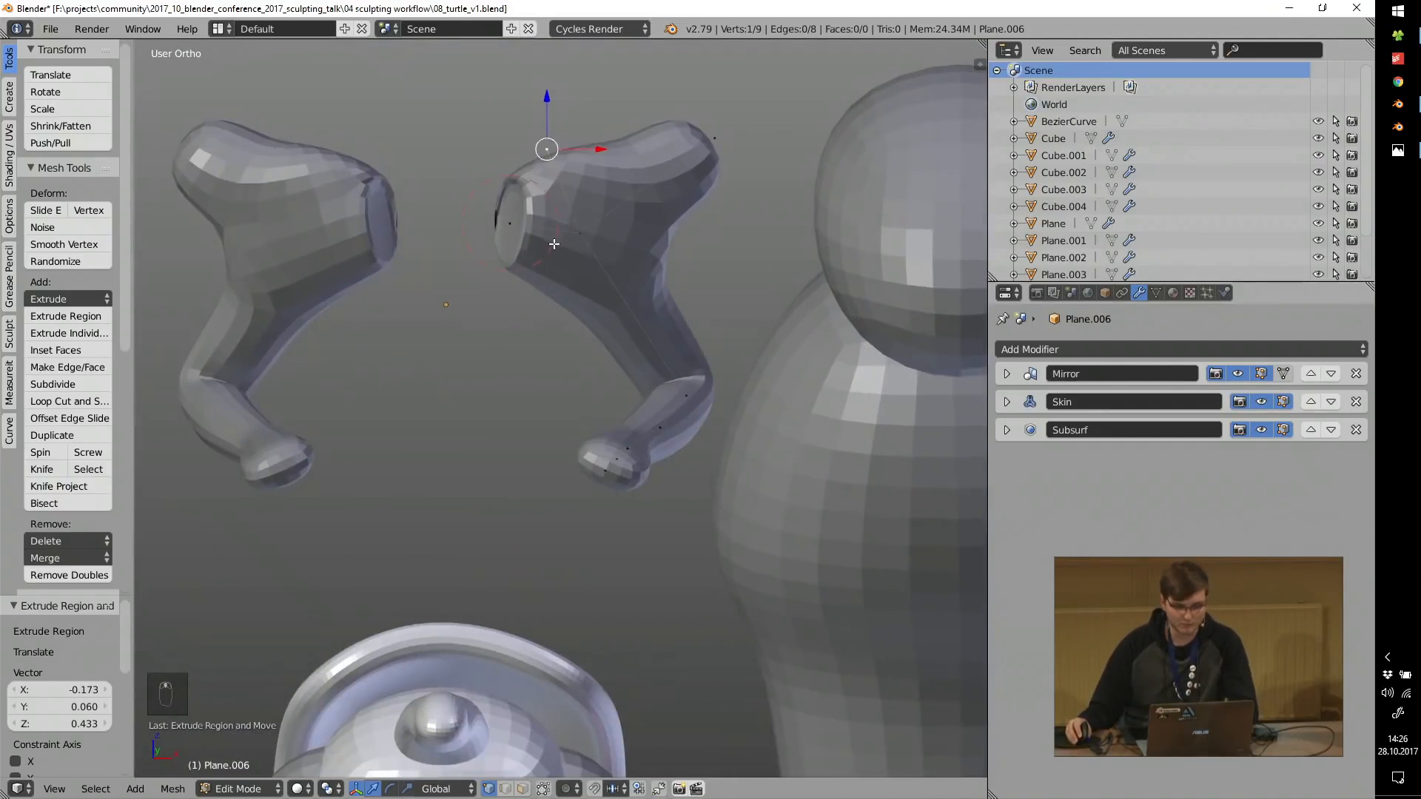
{"action": "key", "text": "Tab"}
{"action": "middle_click_drag", "start_coordinate": [455, 292], "coordinate": [478, 334], "text": "shift"}
{"action": "key", "text": "x"}
{"action": "left_click", "coordinate": [478, 334]}
Duplicate the turtle's arms in place, move the copy's whole vertex chain in Edit Mode, and delete that copy.
{"action": "scroll", "coordinate": [622, 378], "scroll_direction": "up", "scroll_amount": 5}
{"action": "right_click", "coordinate": [691, 318]}
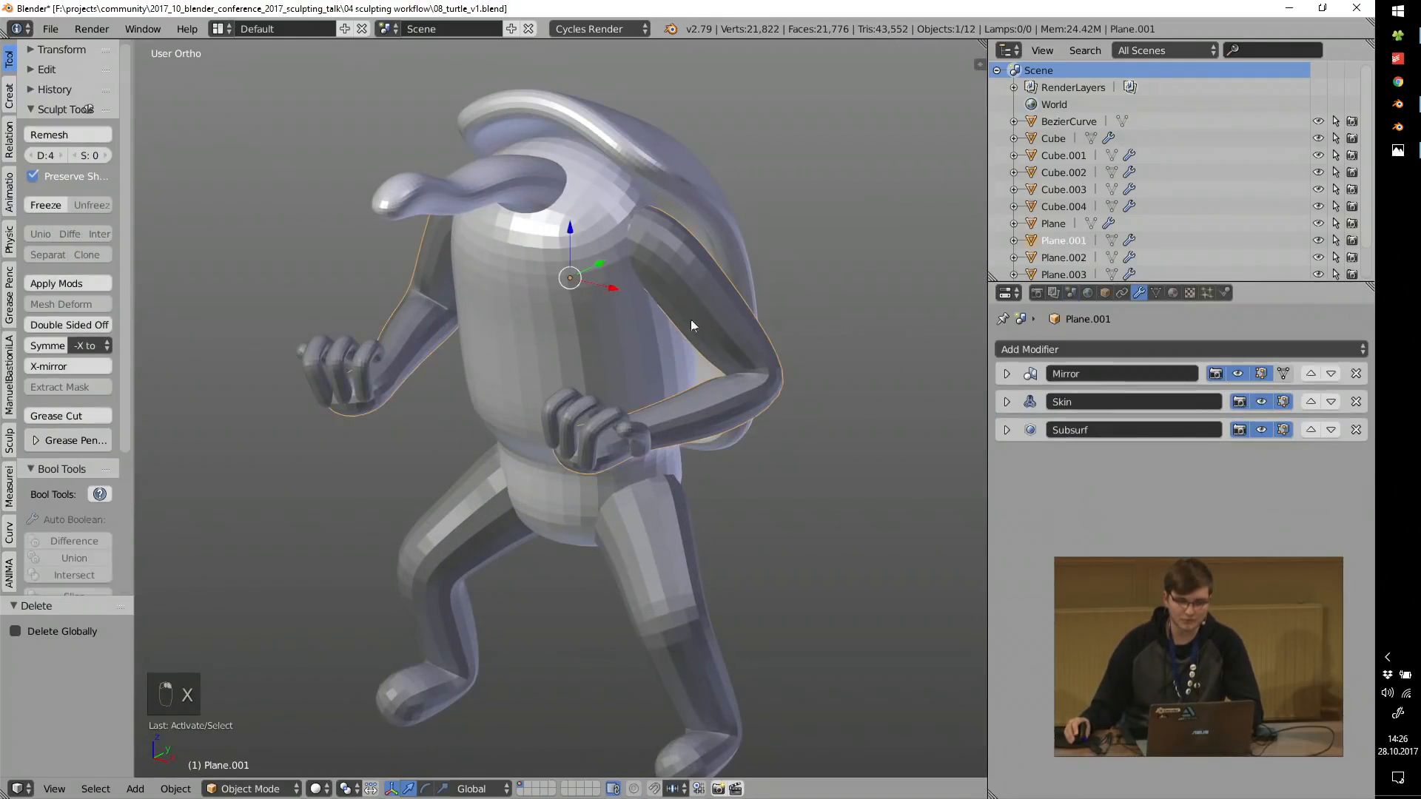
{"action": "scroll", "coordinate": [611, 461], "scroll_direction": "up", "scroll_amount": 3}
{"action": "scroll", "coordinate": [548, 398], "scroll_direction": "down", "scroll_amount": 4}
{"action": "key", "text": "shift+d"}
{"action": "right_click", "coordinate": [618, 321]}
{"action": "key", "text": "Tab"}
{"action": "key", "text": "a"}
{"action": "key", "text": "a"}
{"action": "key", "text": "a"}
{"action": "key", "text": "a"}
{"action": "key", "text": "g"}
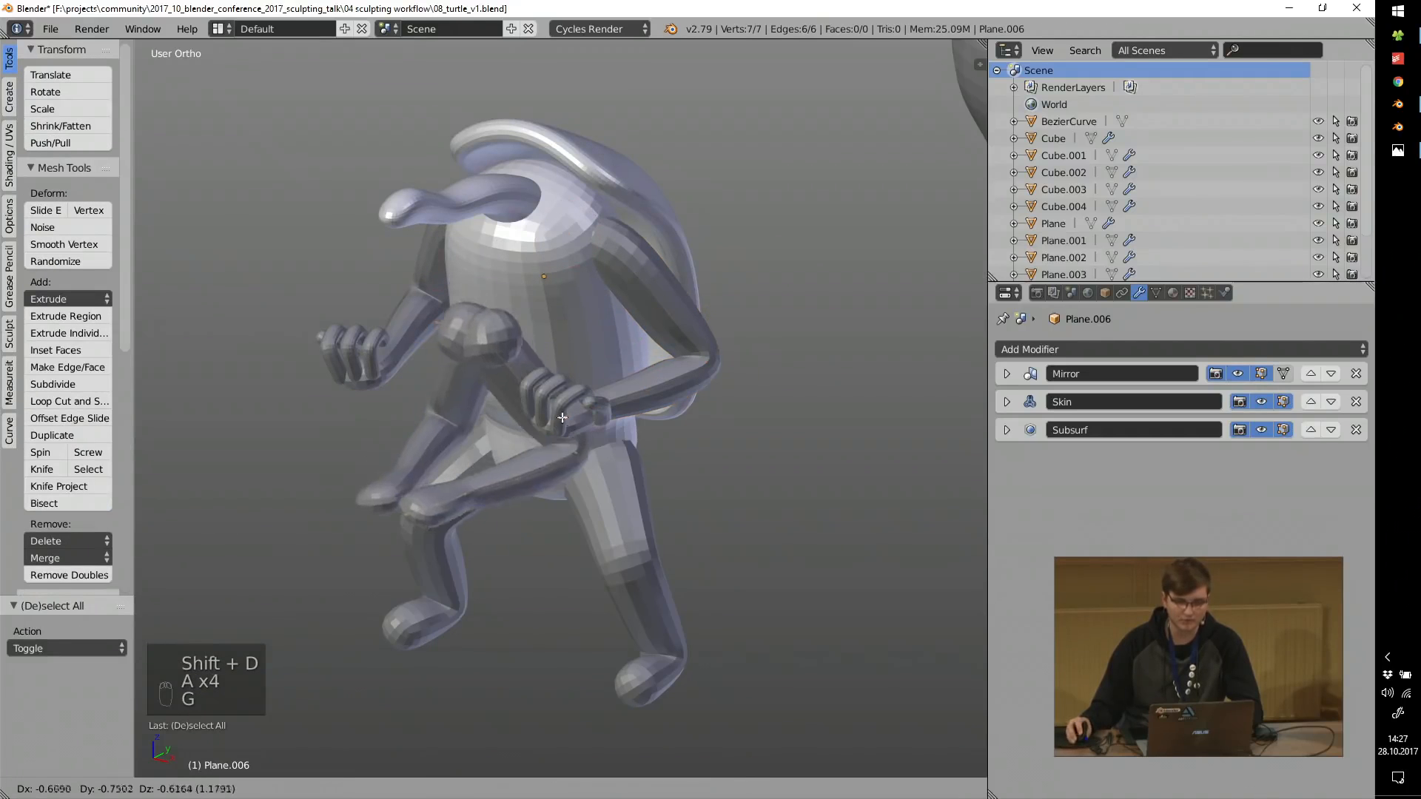
{"action": "left_click", "coordinate": [663, 480]}
{"action": "key", "text": "Tab"}
{"action": "key", "text": "x"}
Delete the demonstration head, body and tail curve standing beside the turtle.
{"action": "middle_click_drag", "start_coordinate": [515, 345], "coordinate": [522, 315], "text": "shift"}
{"action": "scroll", "coordinate": [762, 238], "scroll_direction": "down", "scroll_amount": 4}
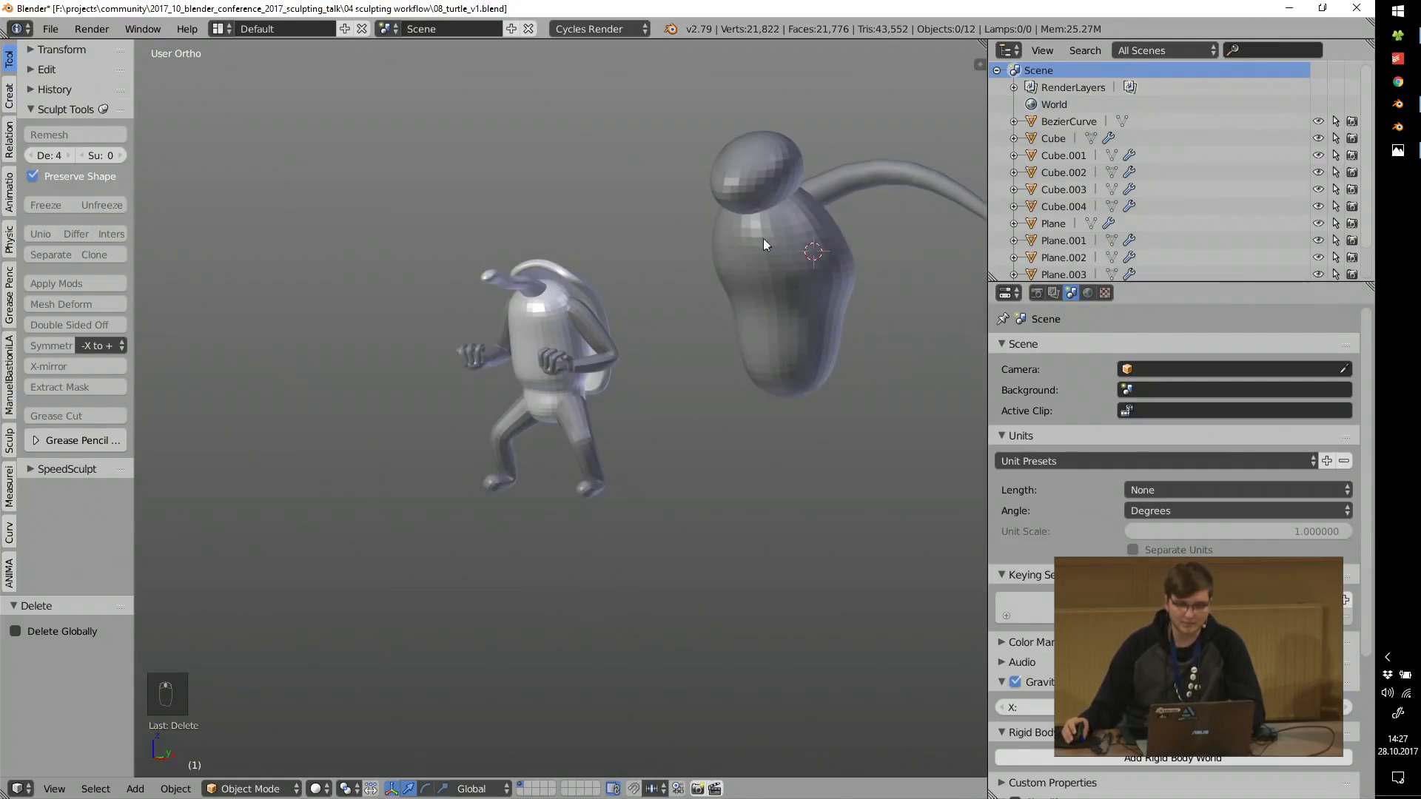
{"action": "right_click", "coordinate": [762, 238]}
{"action": "key", "text": "x"}
{"action": "left_click", "coordinate": [740, 234]}
{"action": "right_click", "coordinate": [824, 174]}
{"action": "key", "text": "x"}
{"action": "left_click", "coordinate": [825, 175]}
{"action": "right_click", "coordinate": [761, 159]}
{"action": "key", "text": "x"}
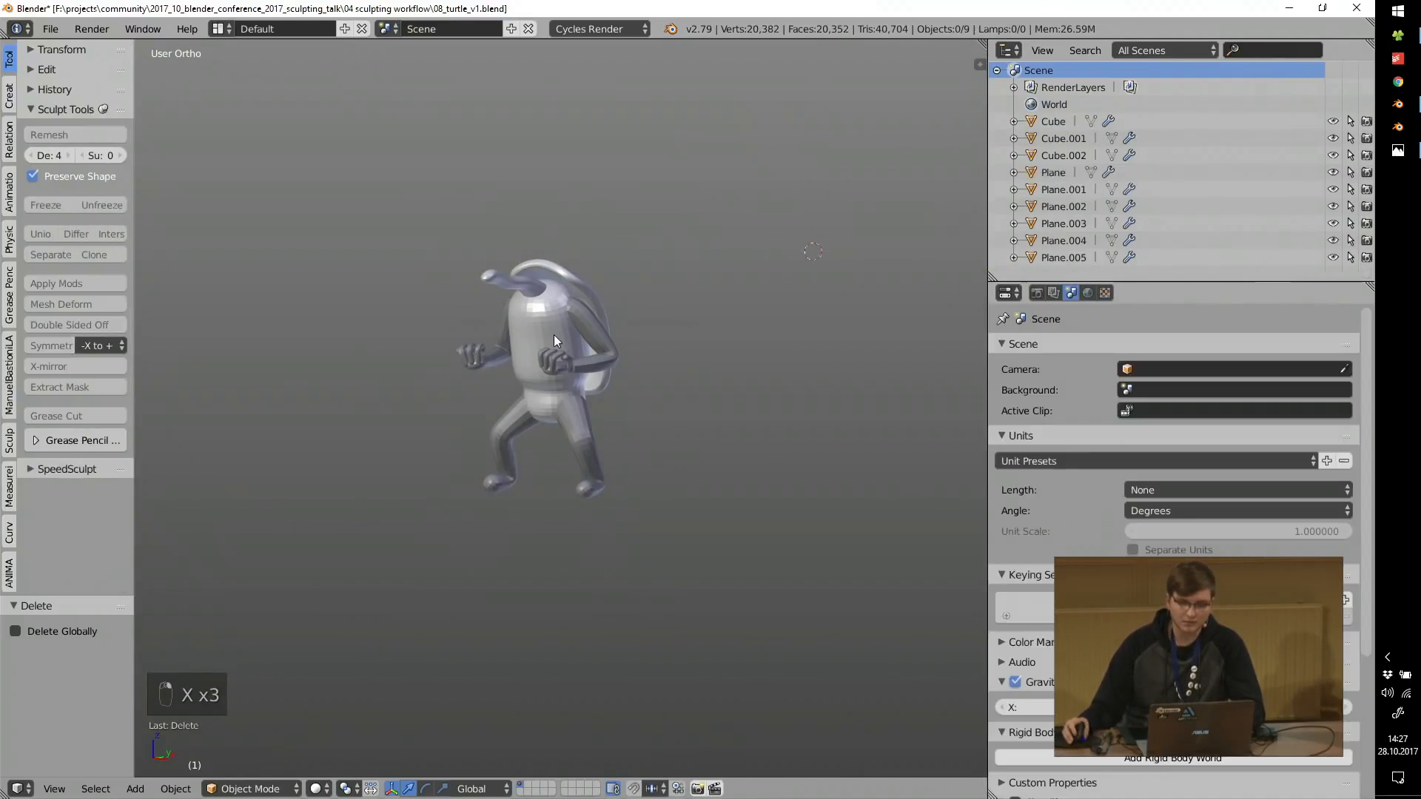
Examine how the turtle's separate finger, arm and torso objects fit together, selecting the arms and torso.
{"action": "scroll", "coordinate": [544, 337], "scroll_direction": "up", "scroll_amount": 5}
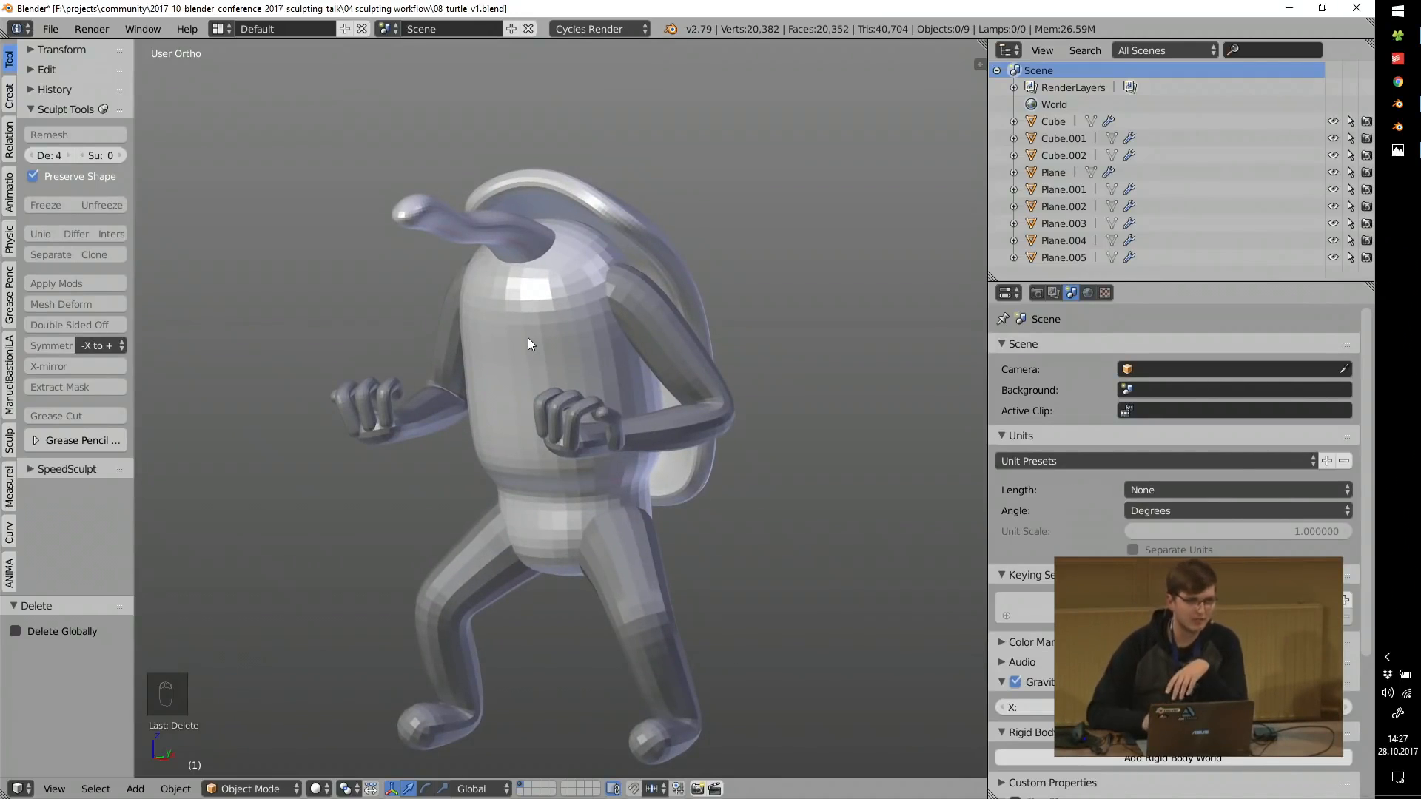
{"action": "scroll", "coordinate": [593, 325], "scroll_direction": "up", "scroll_amount": 5}
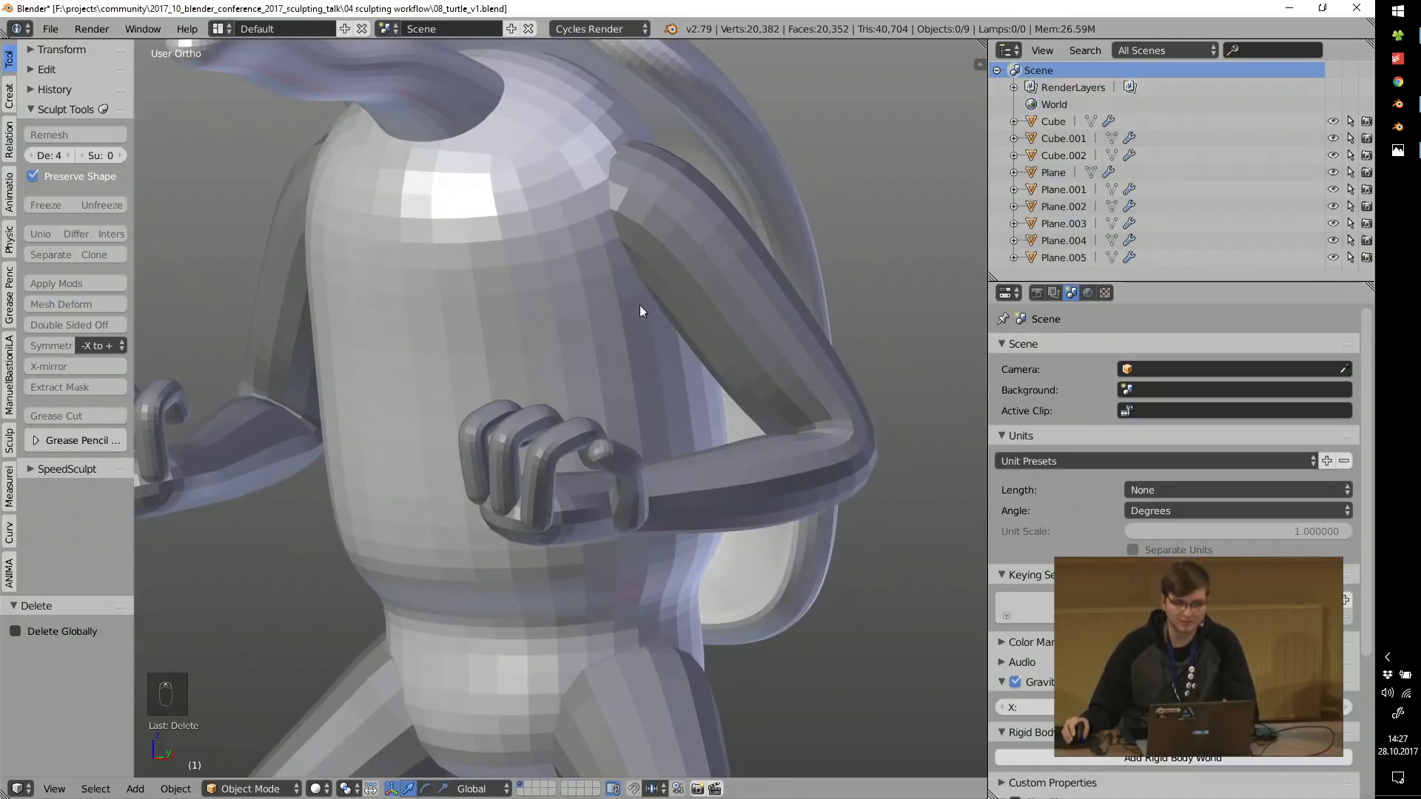
{"action": "middle_click_drag", "start_coordinate": [597, 239], "coordinate": [646, 307], "text": "shift"}
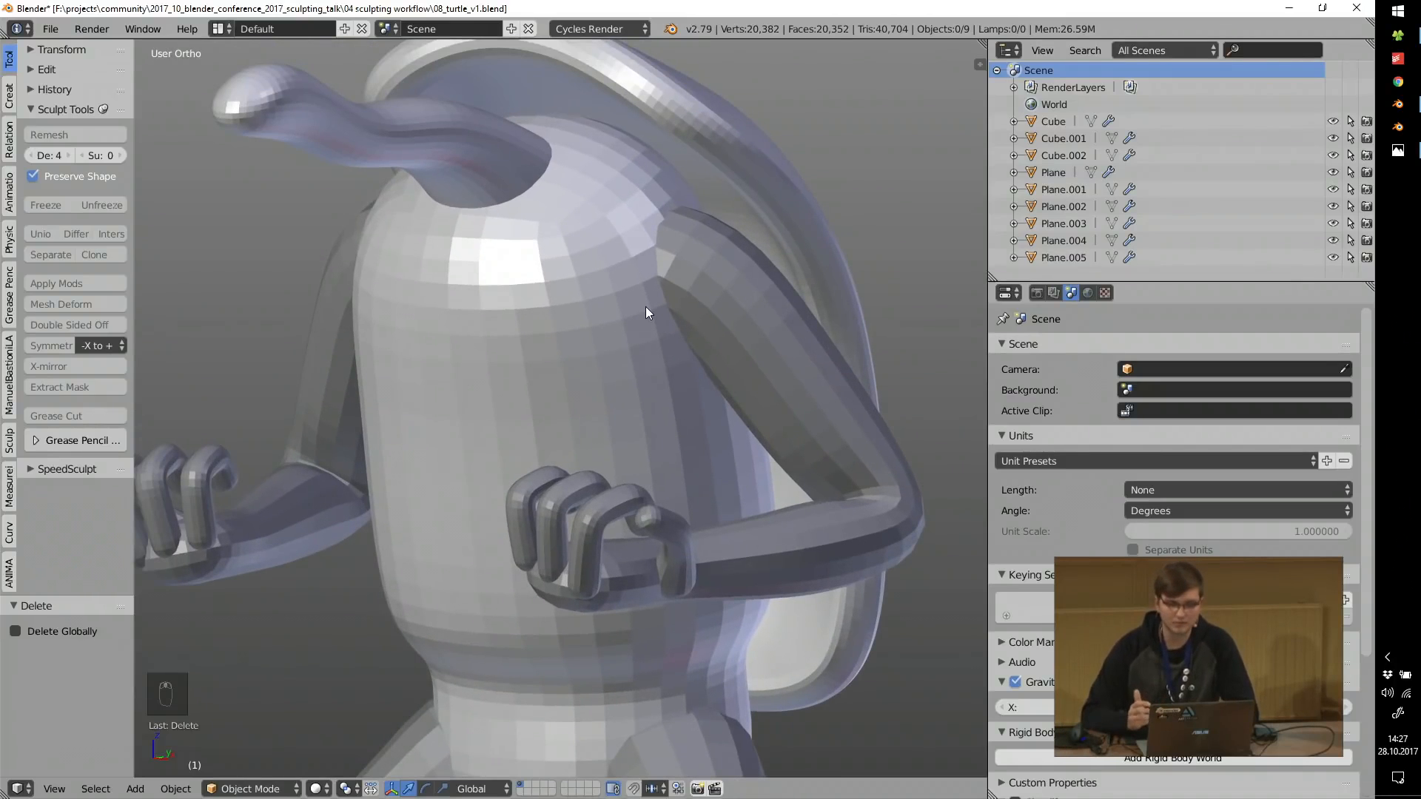
{"action": "scroll", "coordinate": [614, 578], "scroll_direction": "up", "scroll_amount": 4}
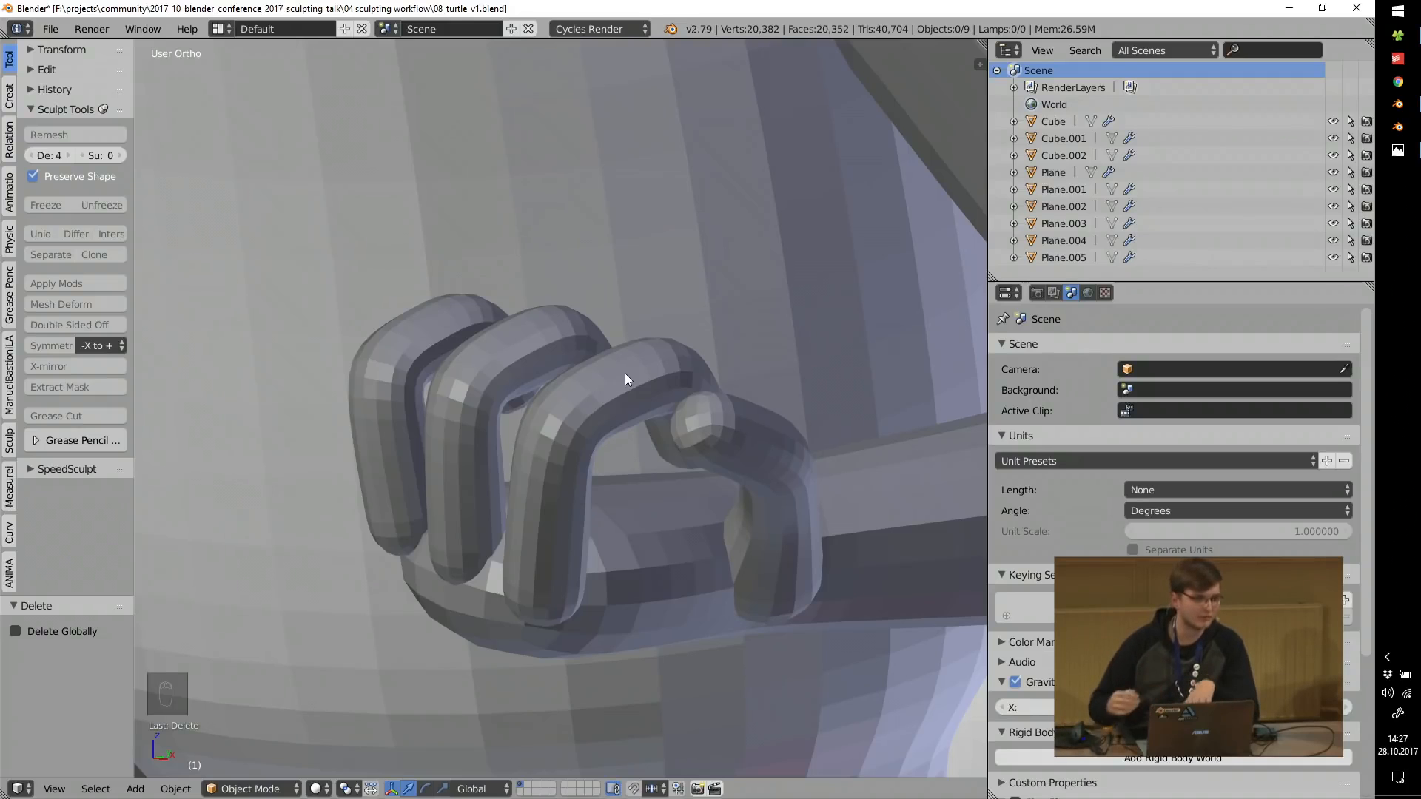
{"action": "scroll", "coordinate": [637, 366], "scroll_direction": "down", "scroll_amount": 6}
{"action": "right_click", "coordinate": [726, 276]}
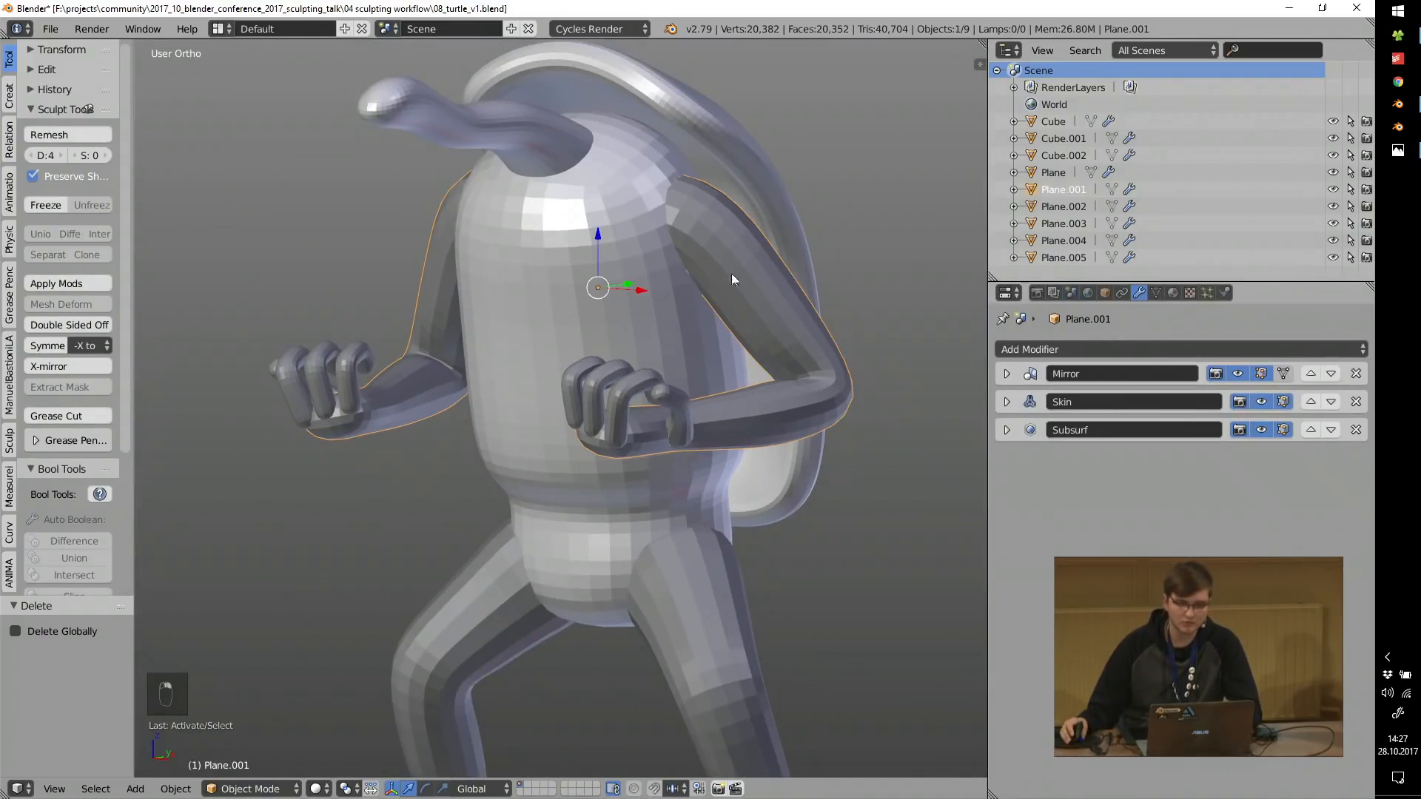
{"action": "middle_click_drag", "start_coordinate": [448, 263], "coordinate": [512, 256]}
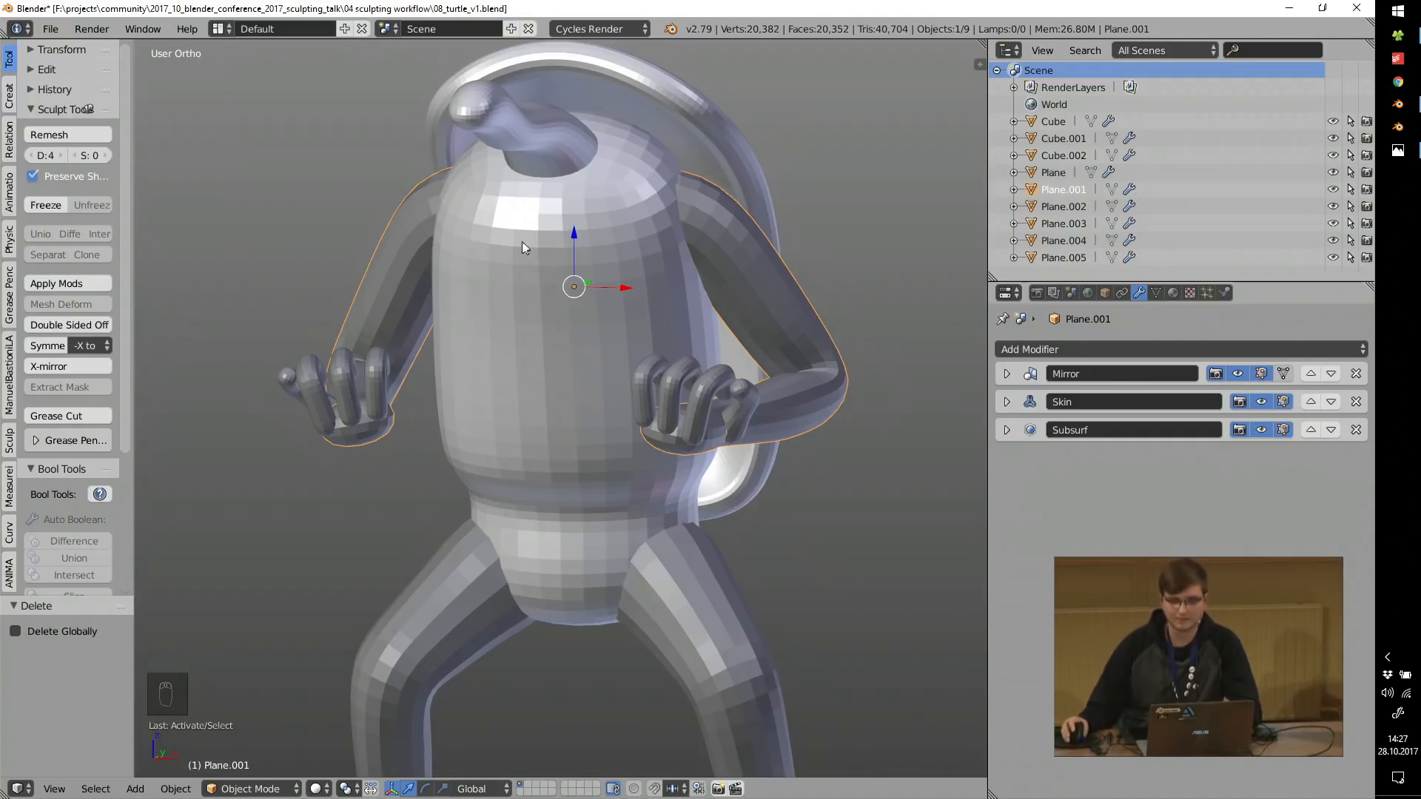
{"action": "middle_click_drag", "start_coordinate": [638, 215], "coordinate": [632, 263]}
{"action": "right_click", "coordinate": [599, 202]}
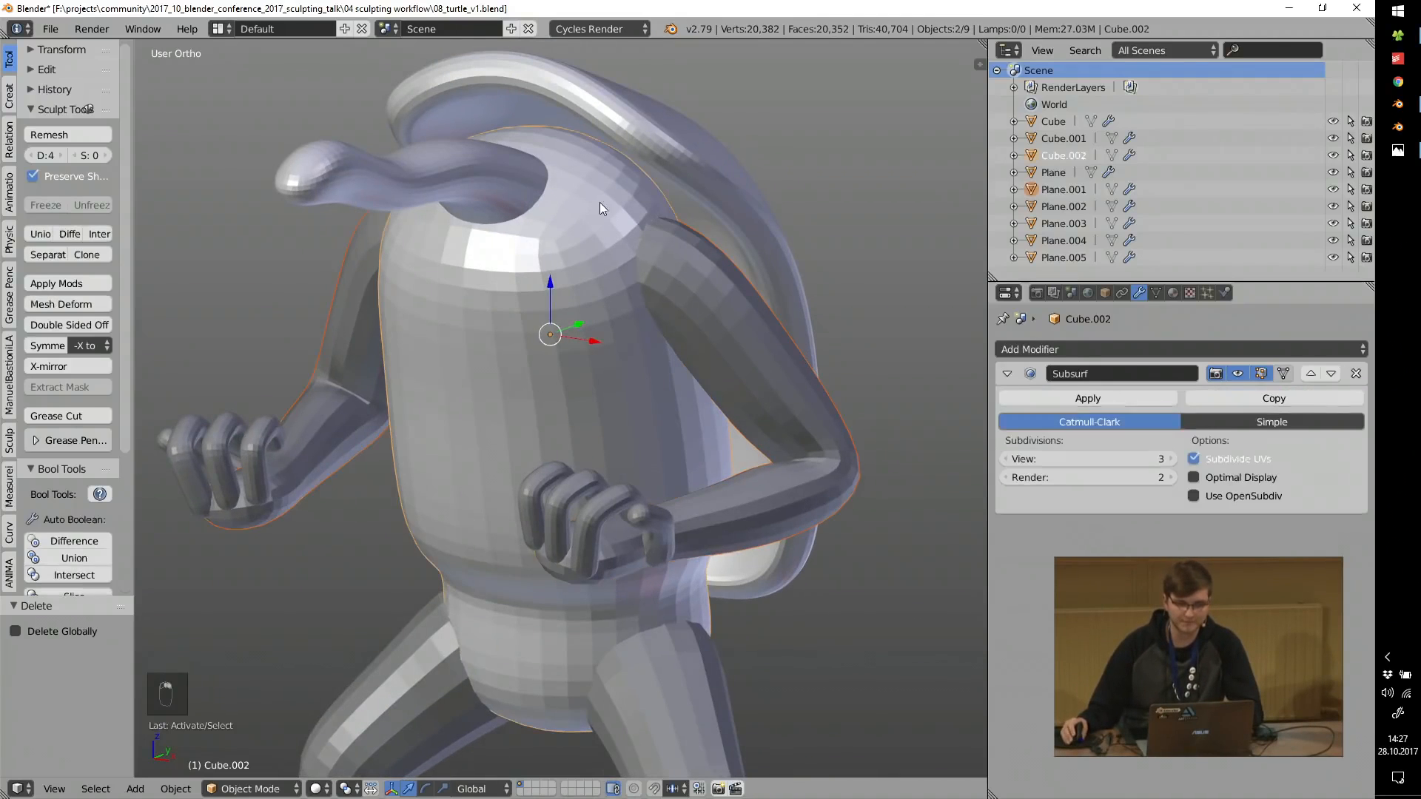
{"action": "scroll", "coordinate": [653, 231], "scroll_direction": "down", "scroll_amount": 2}
{"action": "right_click", "coordinate": [659, 256]}
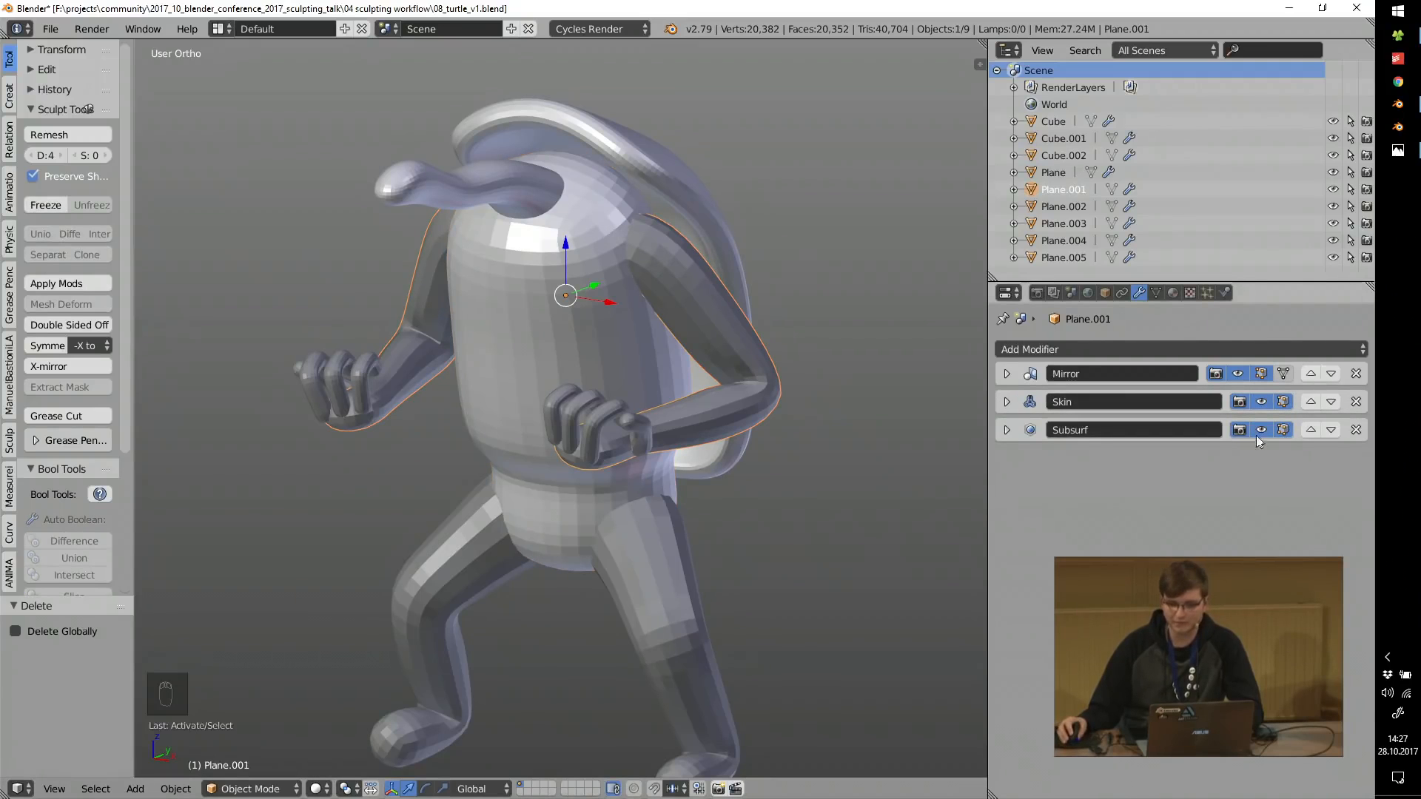
Widen the tool shelf, collapse Bool Tools while keeping Sculpt Tools expanded, and select all turtle parts.
{"action": "middle_click_drag", "start_coordinate": [643, 224], "coordinate": [631, 253], "text": "shift"}
{"action": "left_click_drag", "start_coordinate": [135, 171], "coordinate": [216, 173]}
{"action": "left_click", "coordinate": [69, 110]}
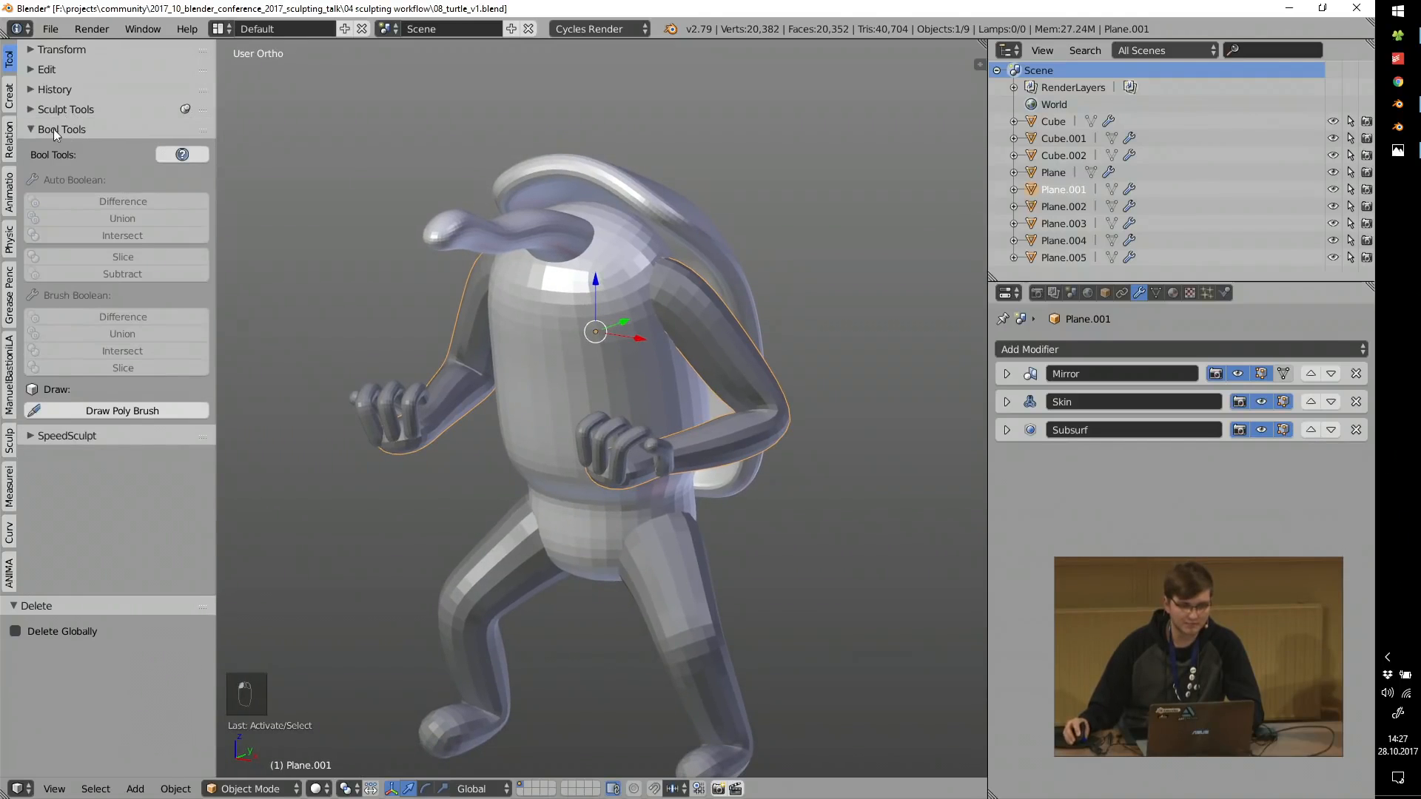
{"action": "left_click", "coordinate": [53, 128]}
{"action": "left_click", "coordinate": [62, 111]}
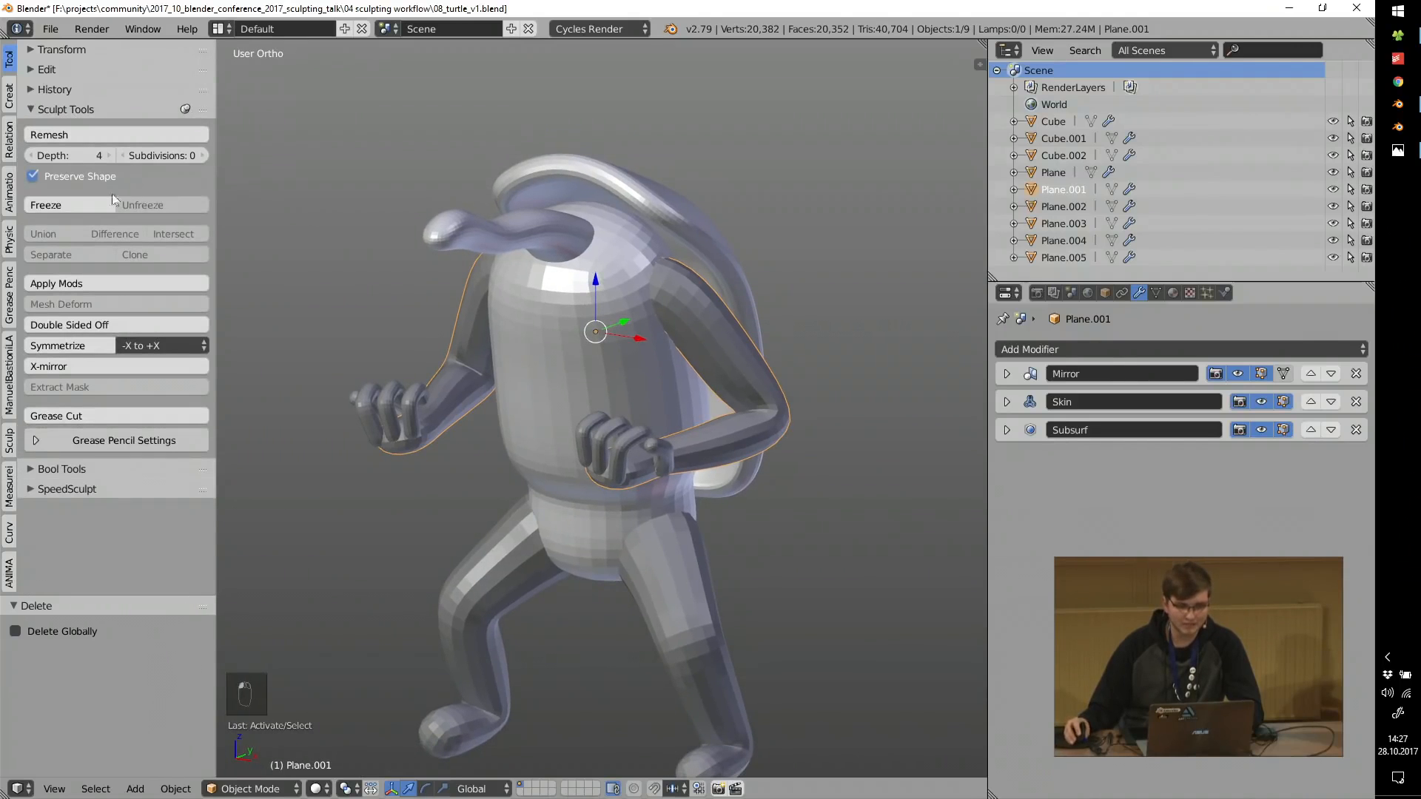
{"action": "key", "text": "a"}
{"action": "key", "text": "a"}
{"action": "key", "text": "a"}
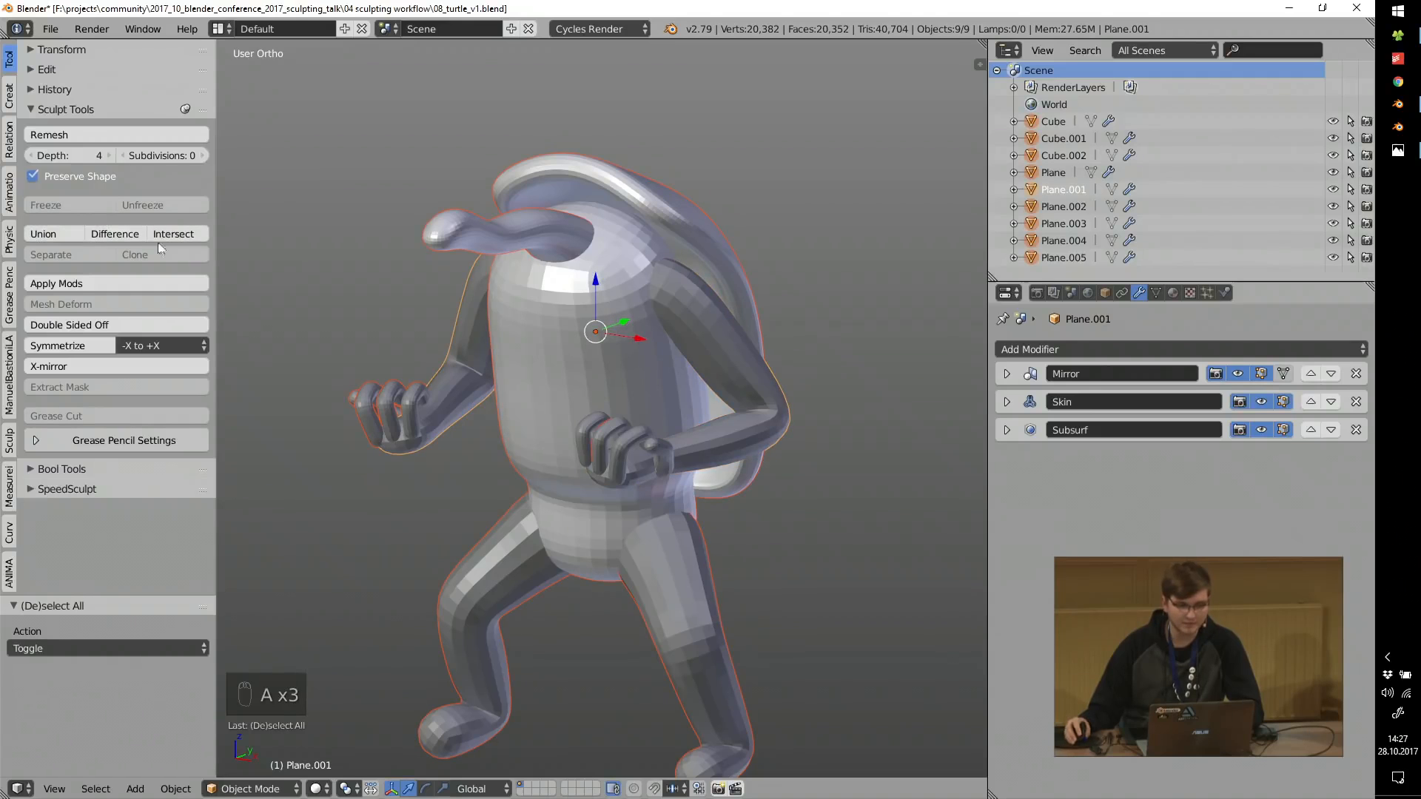
Set the Subsurf viewport subdivisions to 4 for the torso and 3 for the arms.
{"action": "right_click", "coordinate": [565, 348]}
{"action": "scroll", "coordinate": [565, 344], "scroll_direction": "up", "scroll_amount": 2}
{"action": "left_click", "coordinate": [1147, 460]}
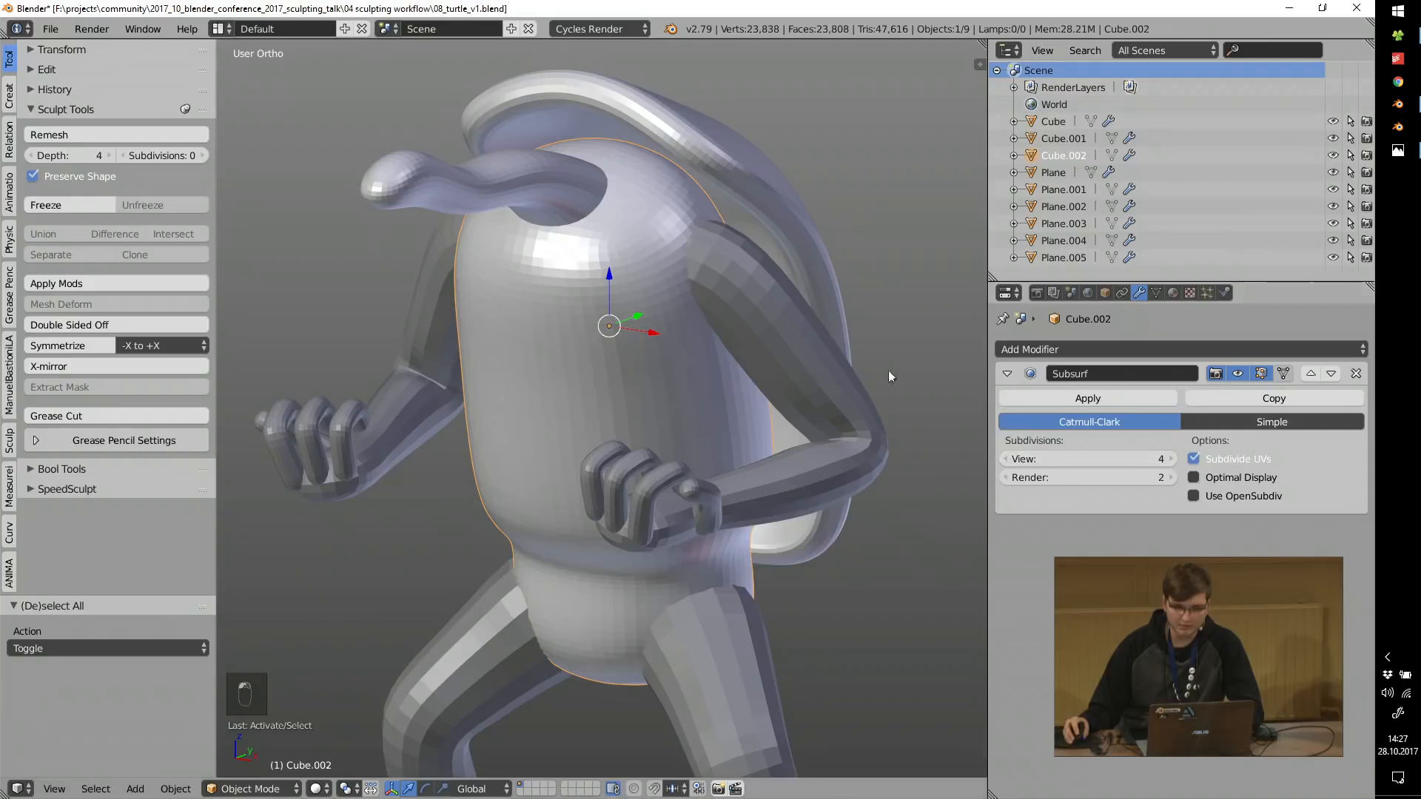
{"action": "right_click", "coordinate": [884, 381]}
{"action": "left_click", "coordinate": [1007, 430]}
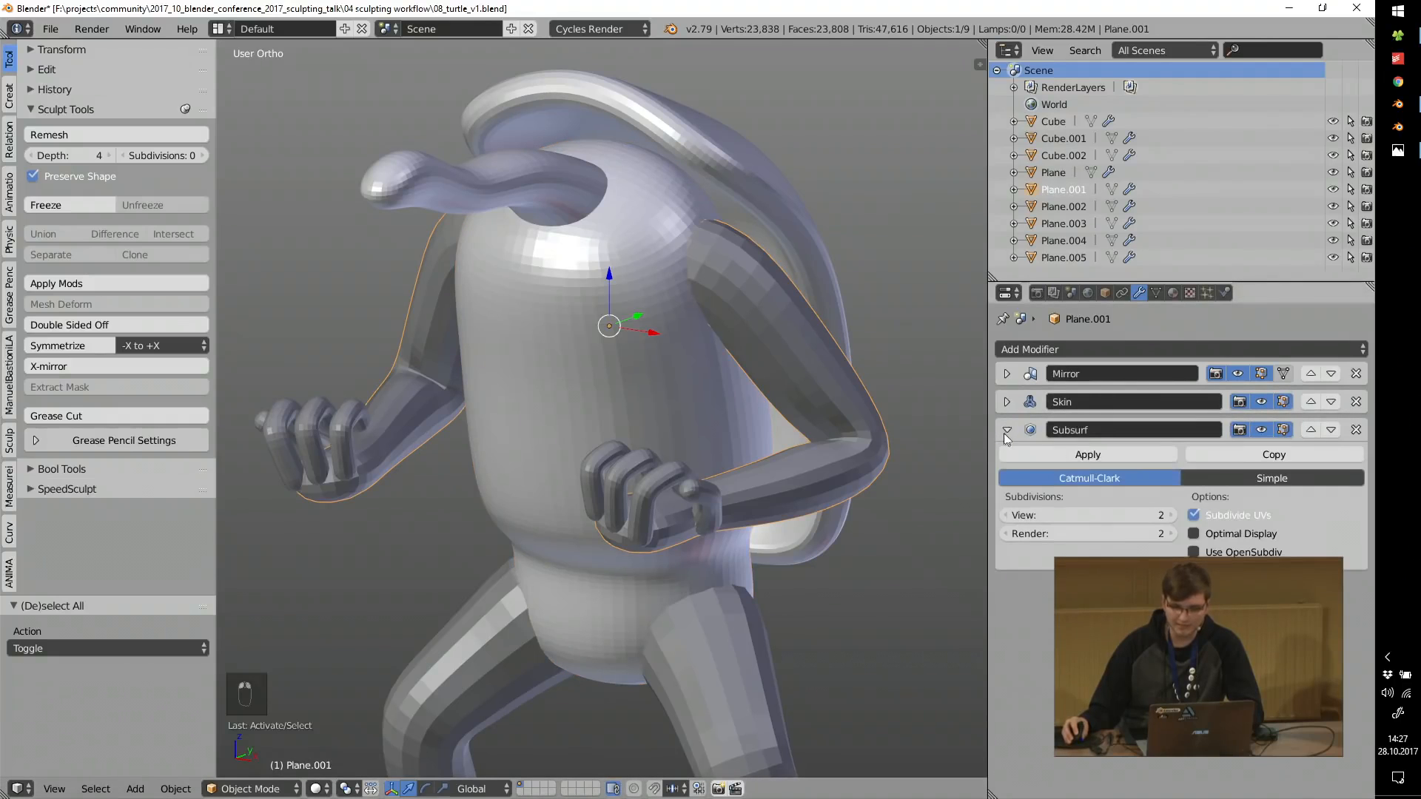
{"action": "scroll", "coordinate": [750, 383], "scroll_direction": "down", "scroll_amount": 2}
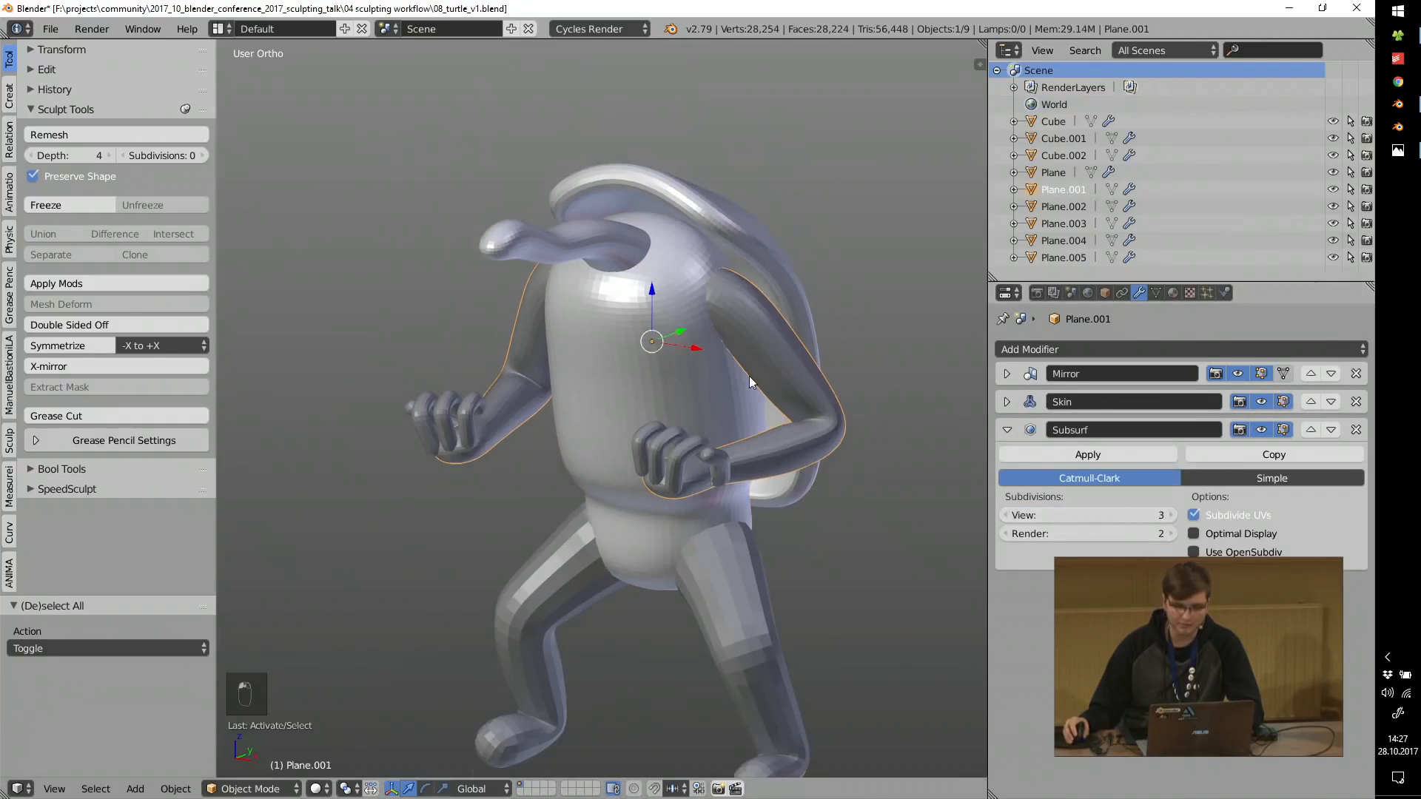
Increase the Subsurf viewport subdivisions of the turtle's legs.
{"action": "right_click", "coordinate": [697, 616]}
{"action": "scroll", "coordinate": [1173, 444], "scroll_direction": "down", "scroll_amount": 3}
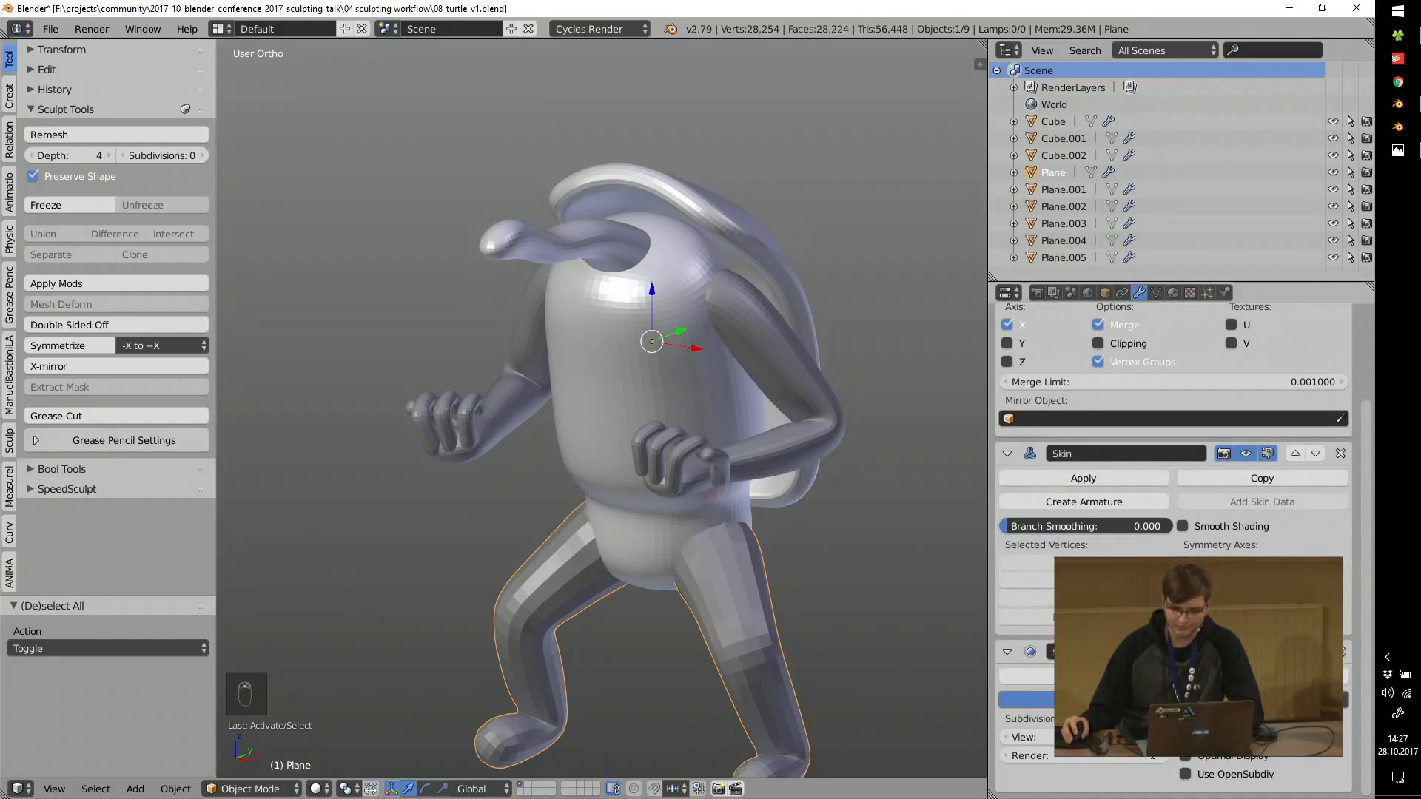
{"action": "scroll", "coordinate": [703, 345], "scroll_direction": "down", "scroll_amount": 2}
Select all of the turtle's parts and apply all their modifiers at once.
{"action": "key", "text": "a"}
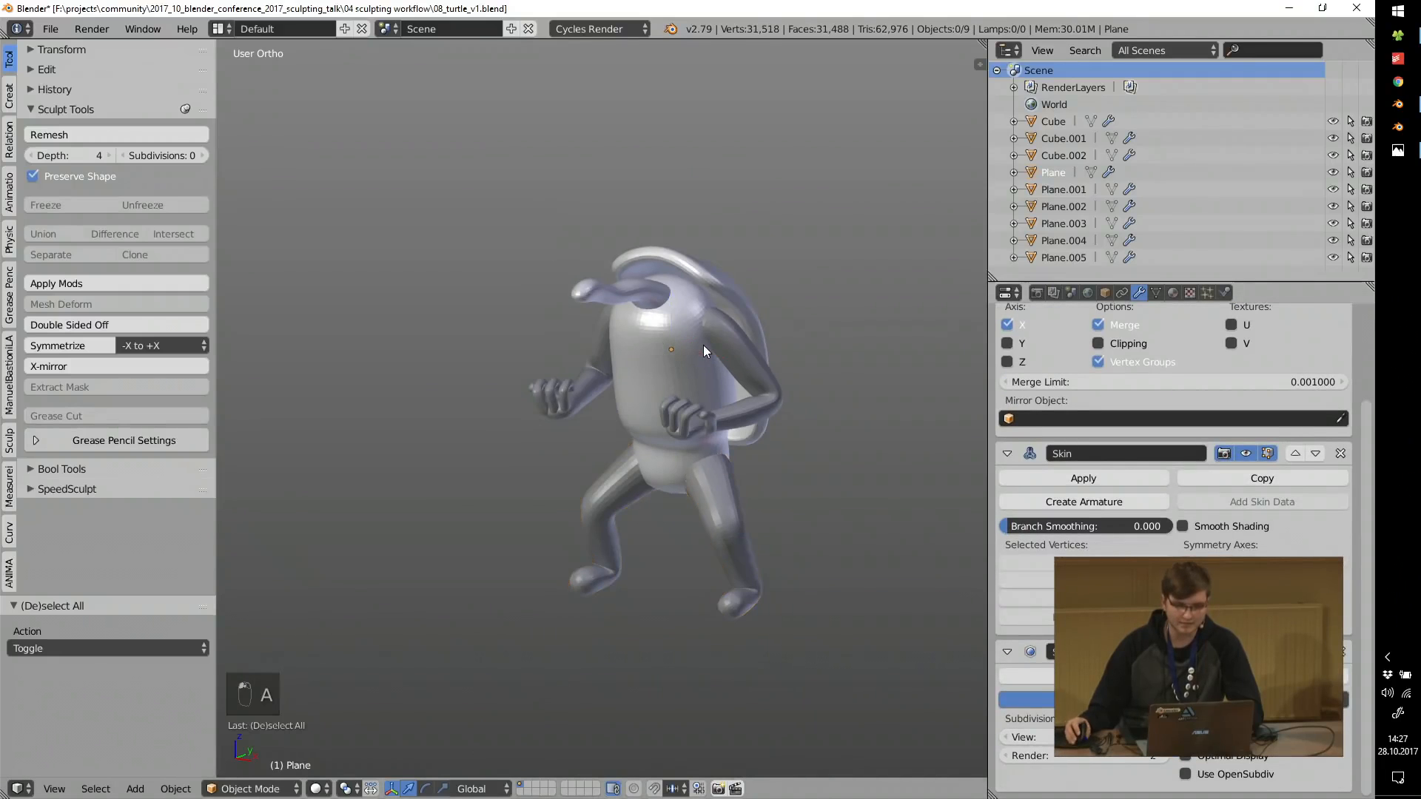
{"action": "key", "text": "a"}
{"action": "scroll", "coordinate": [703, 345], "scroll_direction": "up", "scroll_amount": 2}
{"action": "left_click", "coordinate": [57, 284]}
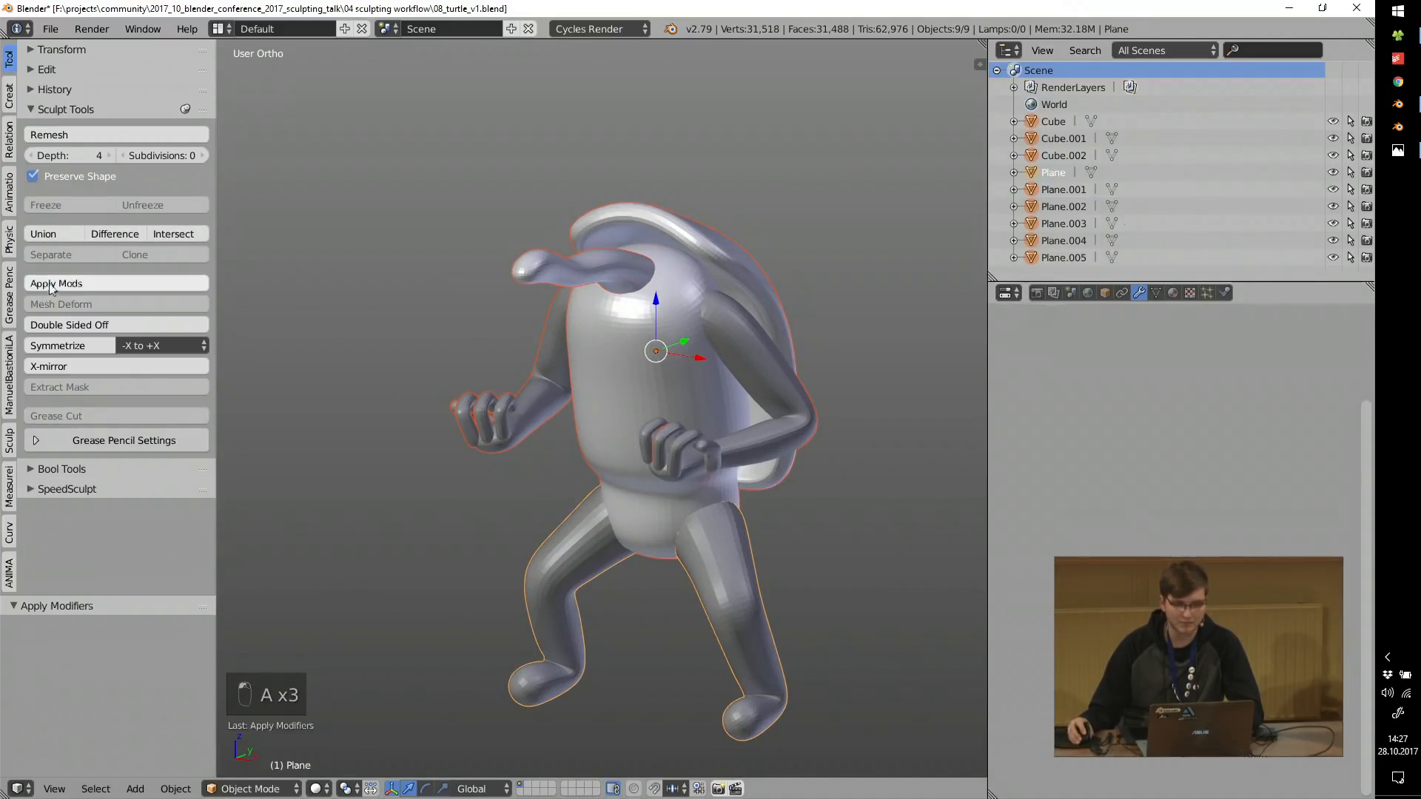
Select the turtle's individual parts one after another to check them as separate meshes, finishing on a finger.
{"action": "right_click", "coordinate": [621, 339]}
{"action": "right_click", "coordinate": [596, 268]}
{"action": "right_click", "coordinate": [672, 244]}
{"action": "right_click", "coordinate": [762, 340]}
{"action": "right_click", "coordinate": [666, 453]}
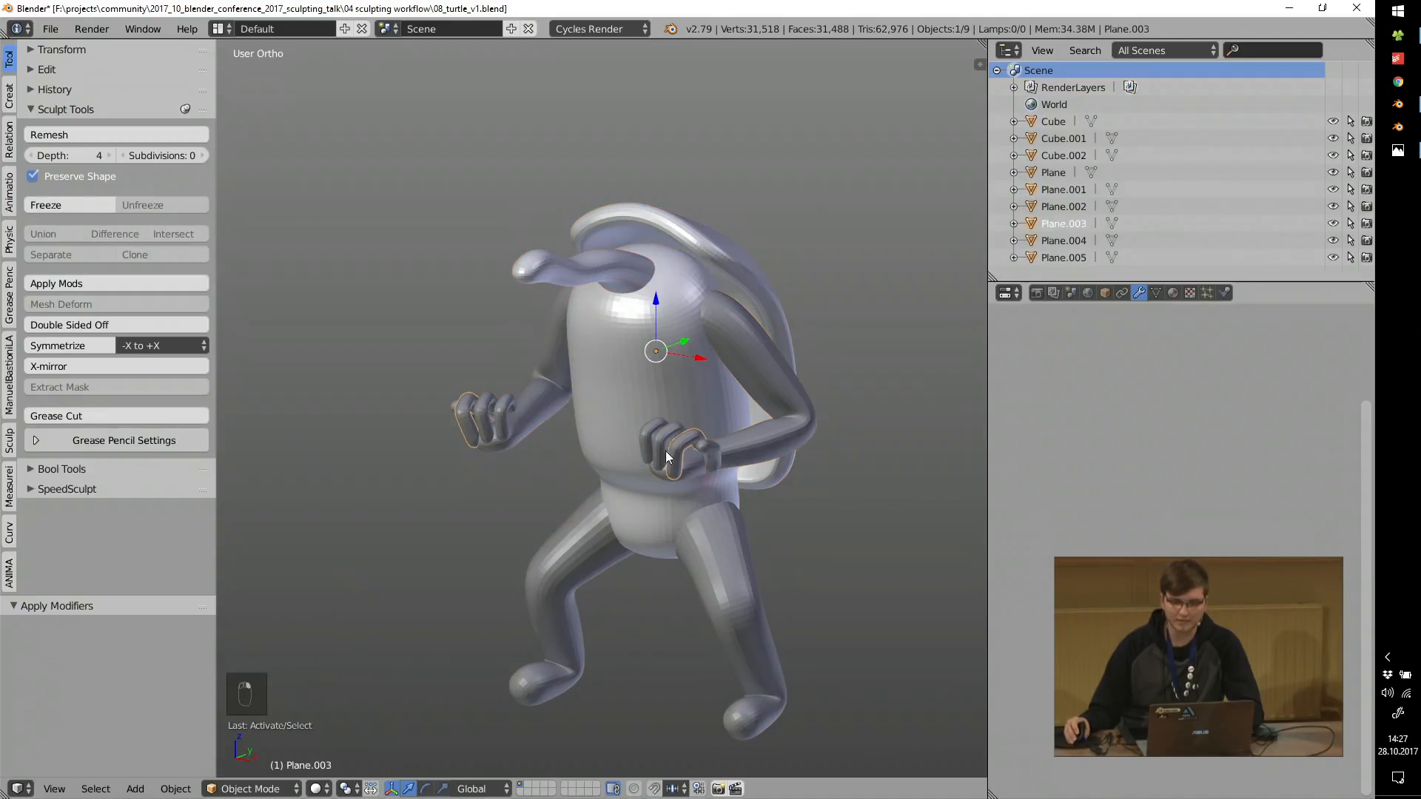
Select the turtle's arms together with its torso and merge them into one mesh with a Boolean Union.
{"action": "scroll", "coordinate": [757, 485], "scroll_direction": "up", "scroll_amount": 2}
{"action": "middle_click_drag", "start_coordinate": [766, 473], "coordinate": [688, 443], "text": "shift"}
{"action": "scroll", "coordinate": [743, 340], "scroll_direction": "up", "scroll_amount": 2}
{"action": "right_click", "coordinate": [748, 333]}
{"action": "right_click", "coordinate": [574, 333], "text": "shift"}
{"action": "middle_click_drag", "start_coordinate": [570, 334], "coordinate": [596, 335]}
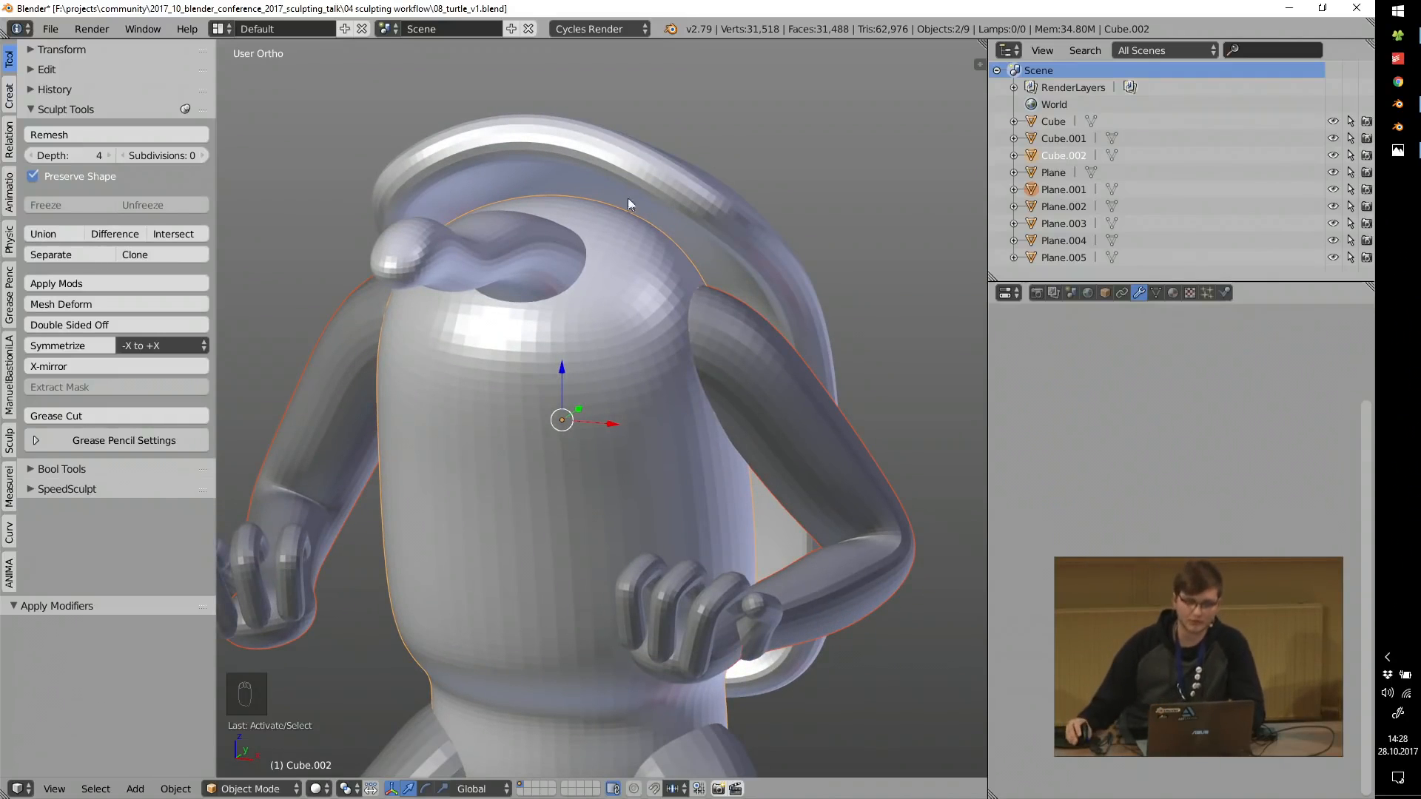
{"action": "middle_click_drag", "start_coordinate": [627, 198], "coordinate": [672, 311], "text": "shift"}
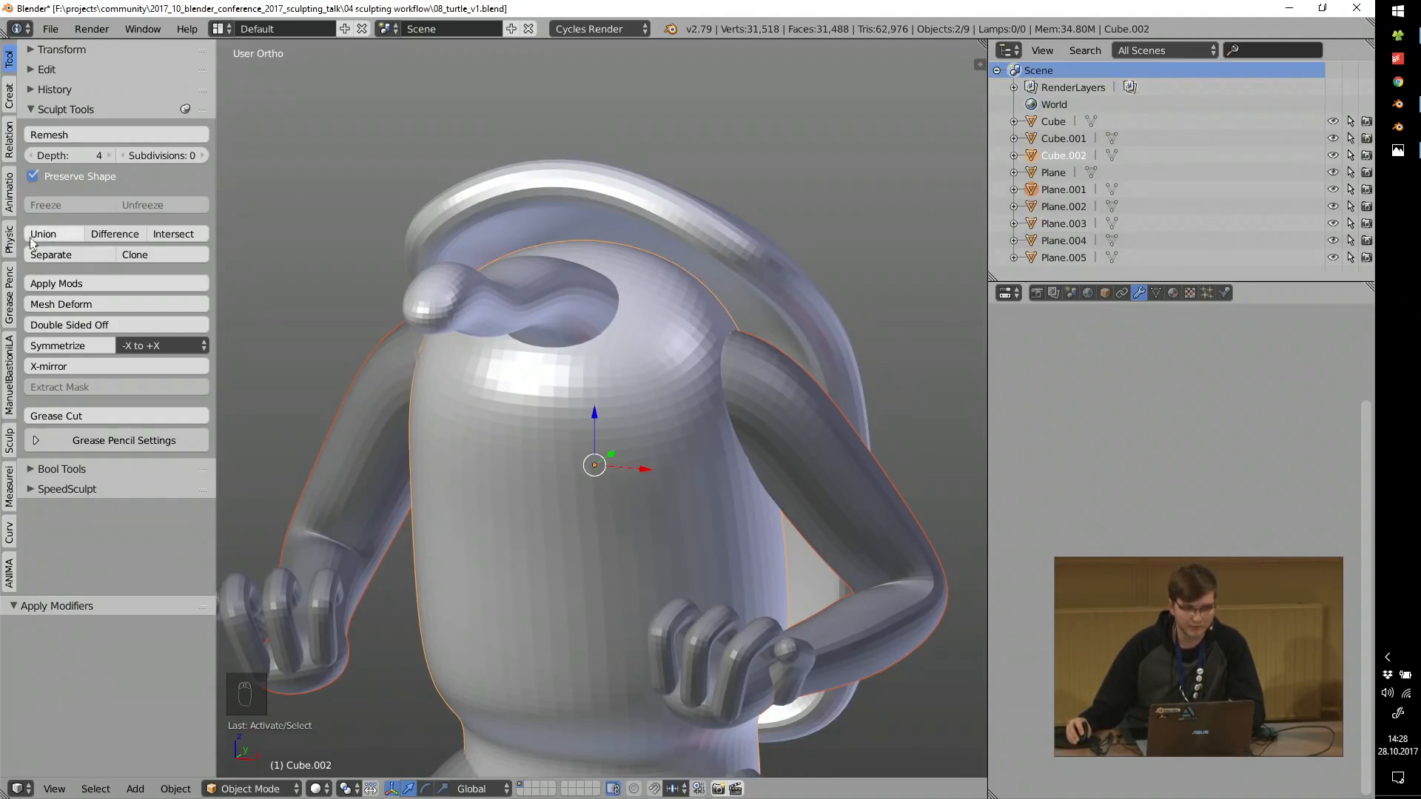
{"action": "scroll", "coordinate": [489, 285], "scroll_direction": "up", "scroll_amount": 3}
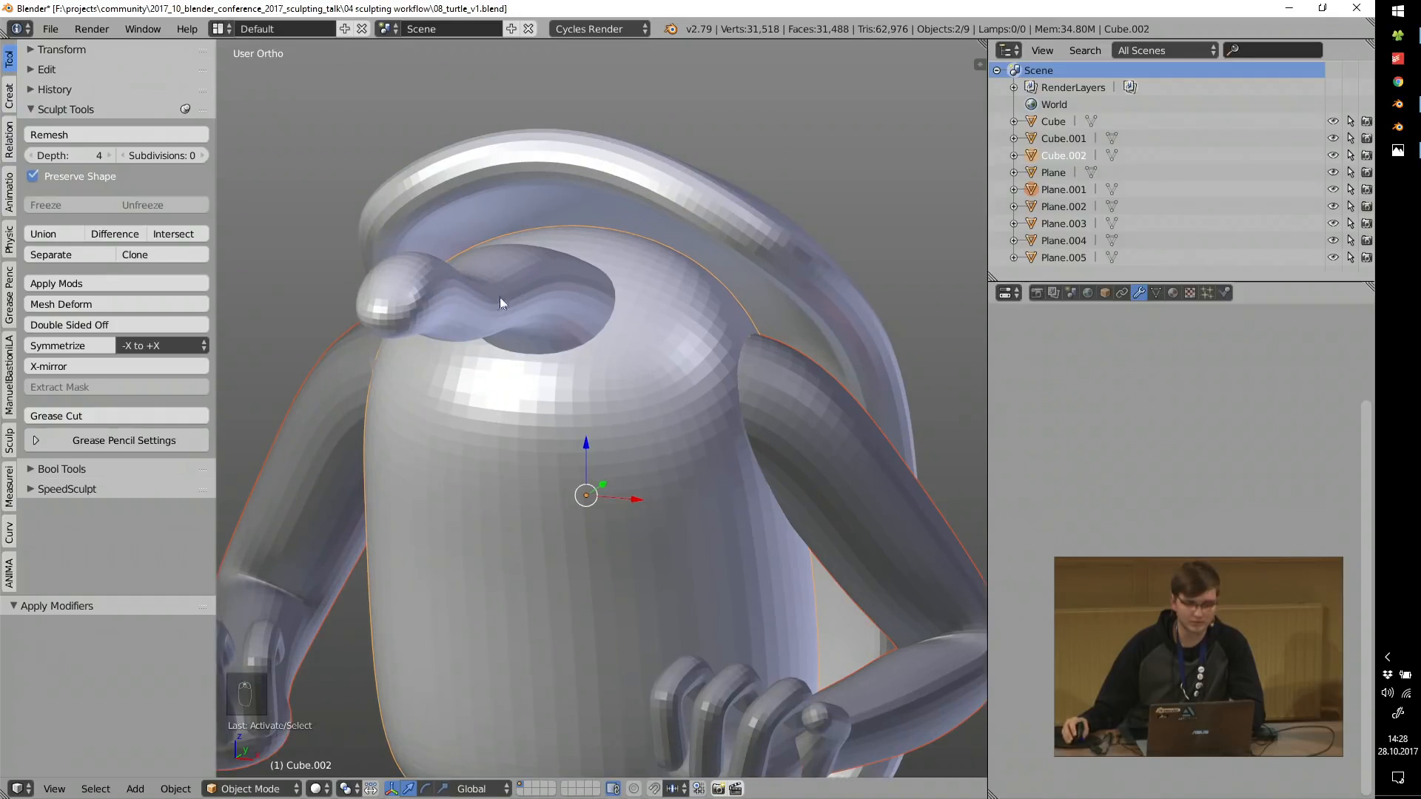
{"action": "left_click", "coordinate": [46, 234]}
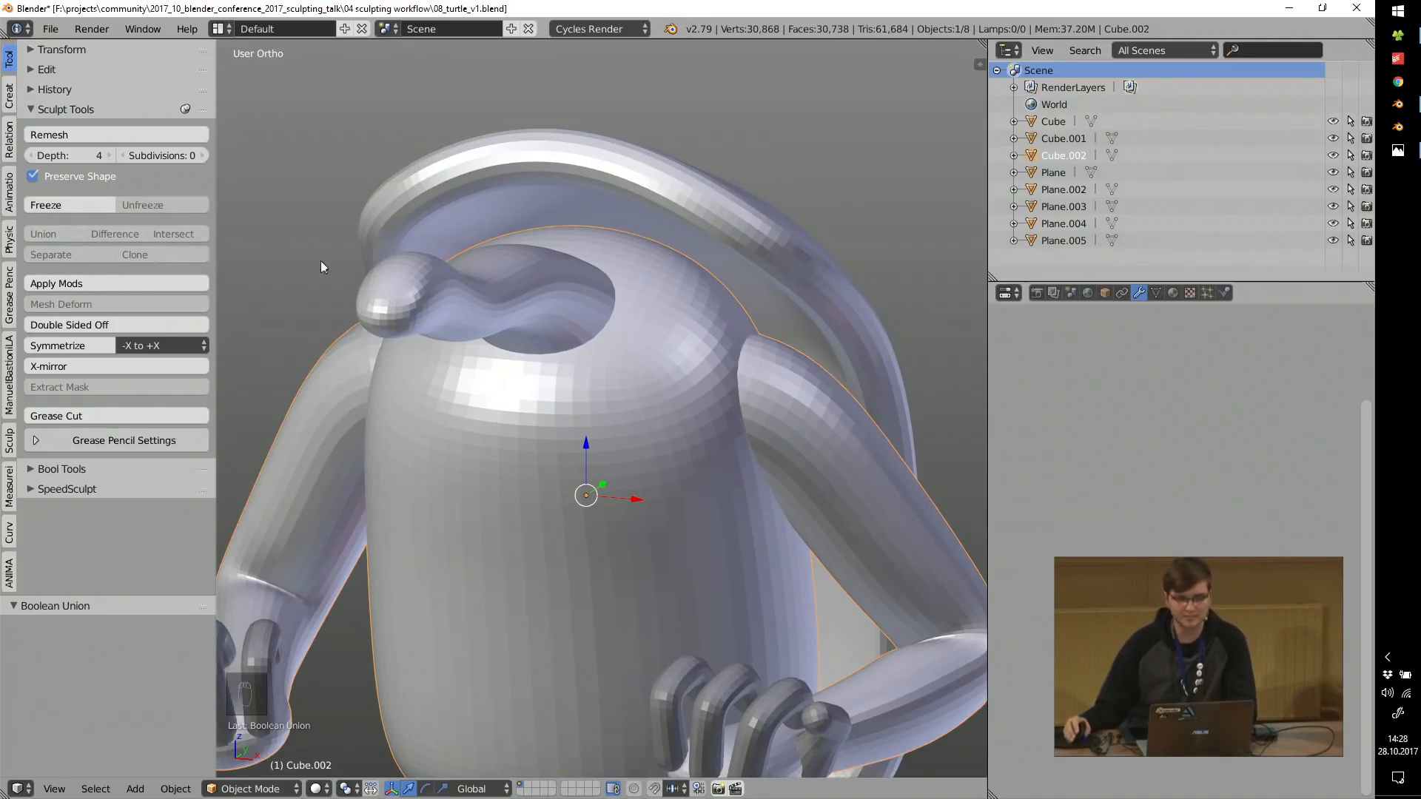
Fly through the merged torso and arms in perspective view to examine the interior and the joints where they connect.
{"action": "scroll", "coordinate": [589, 345], "scroll_direction": "down", "scroll_amount": 3}
{"action": "key", "text": "KP_5"}
{"action": "middle_click_drag", "start_coordinate": [615, 294], "coordinate": [442, 325]}
{"action": "key", "text": "shift+f"}
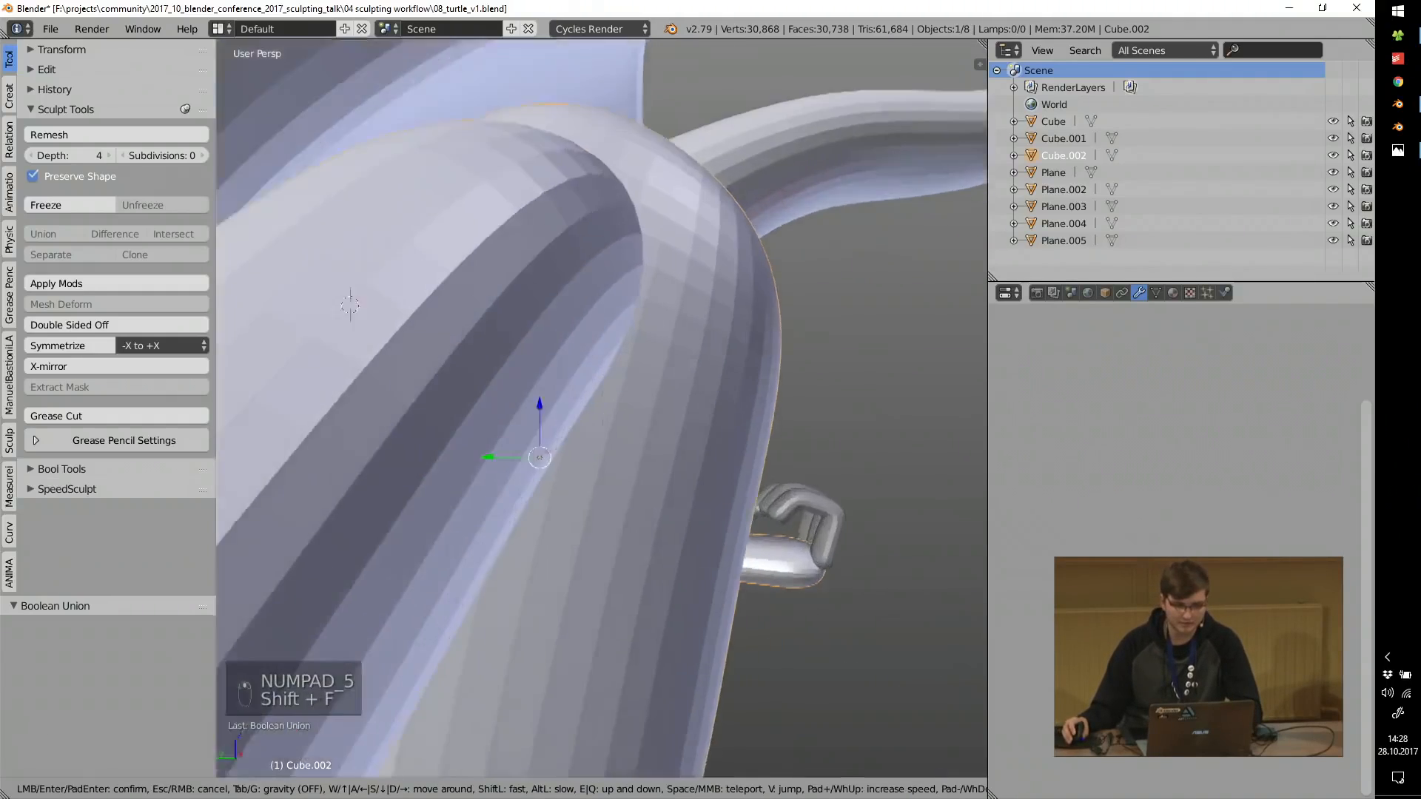
{"action": "key", "text": "s"}
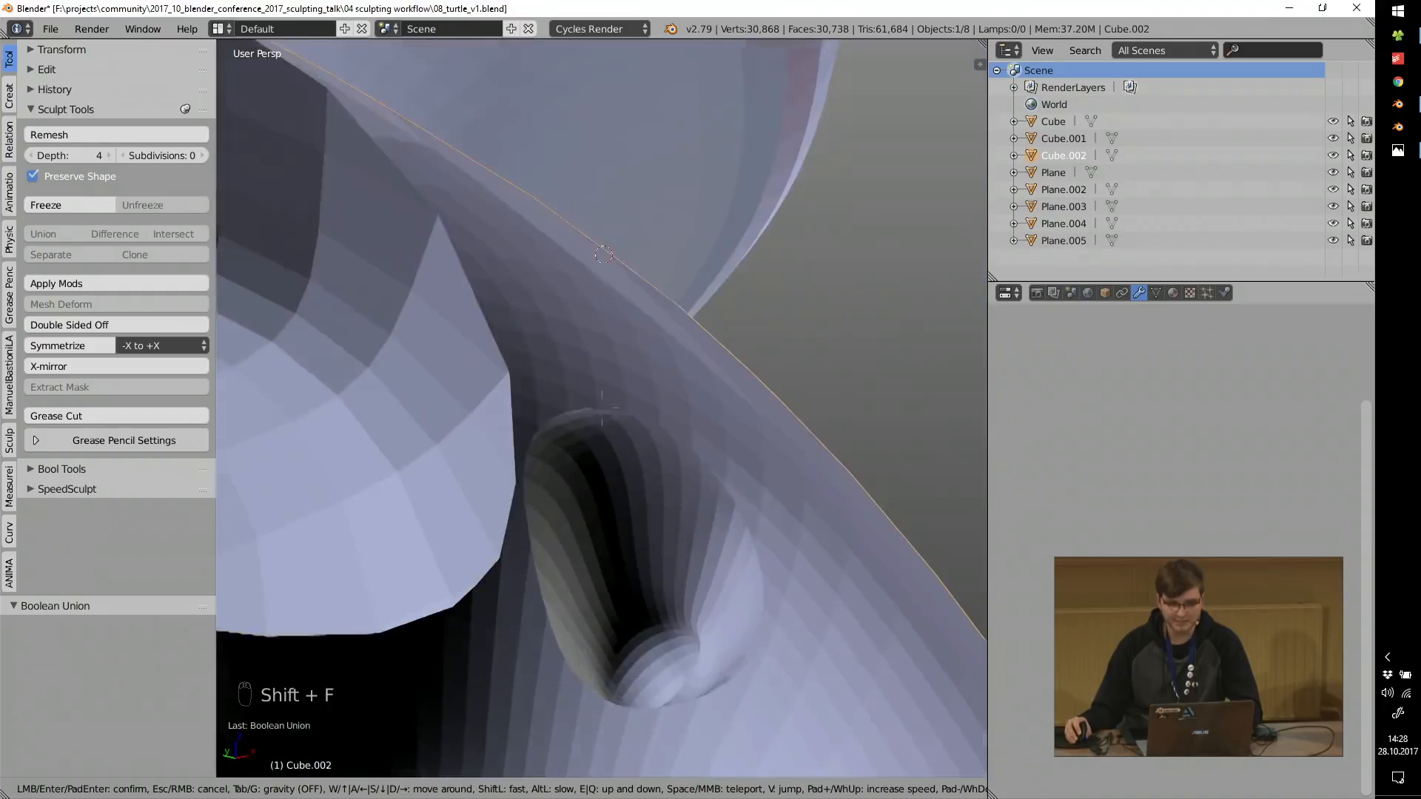
{"action": "key", "text": "w"}
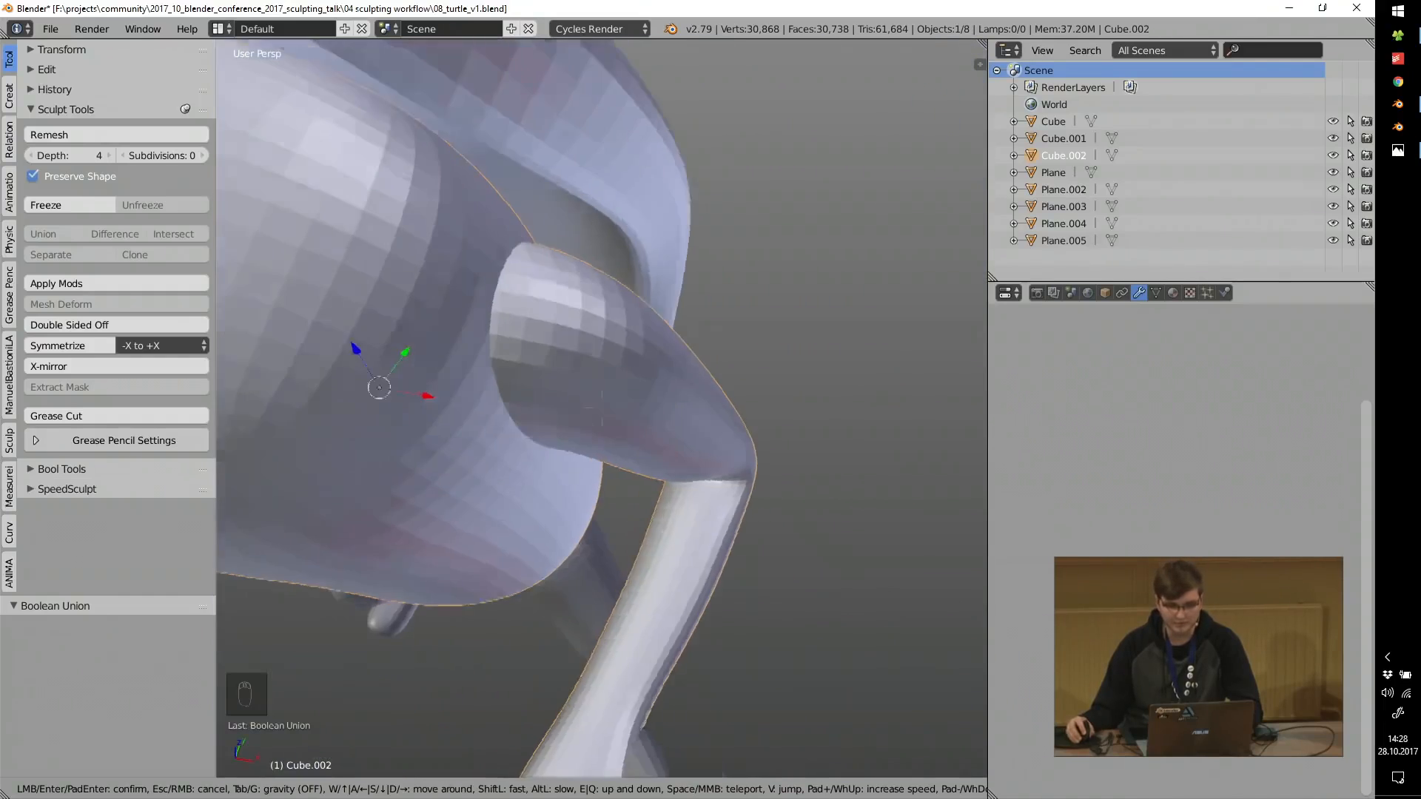
{"action": "key", "text": "w"}
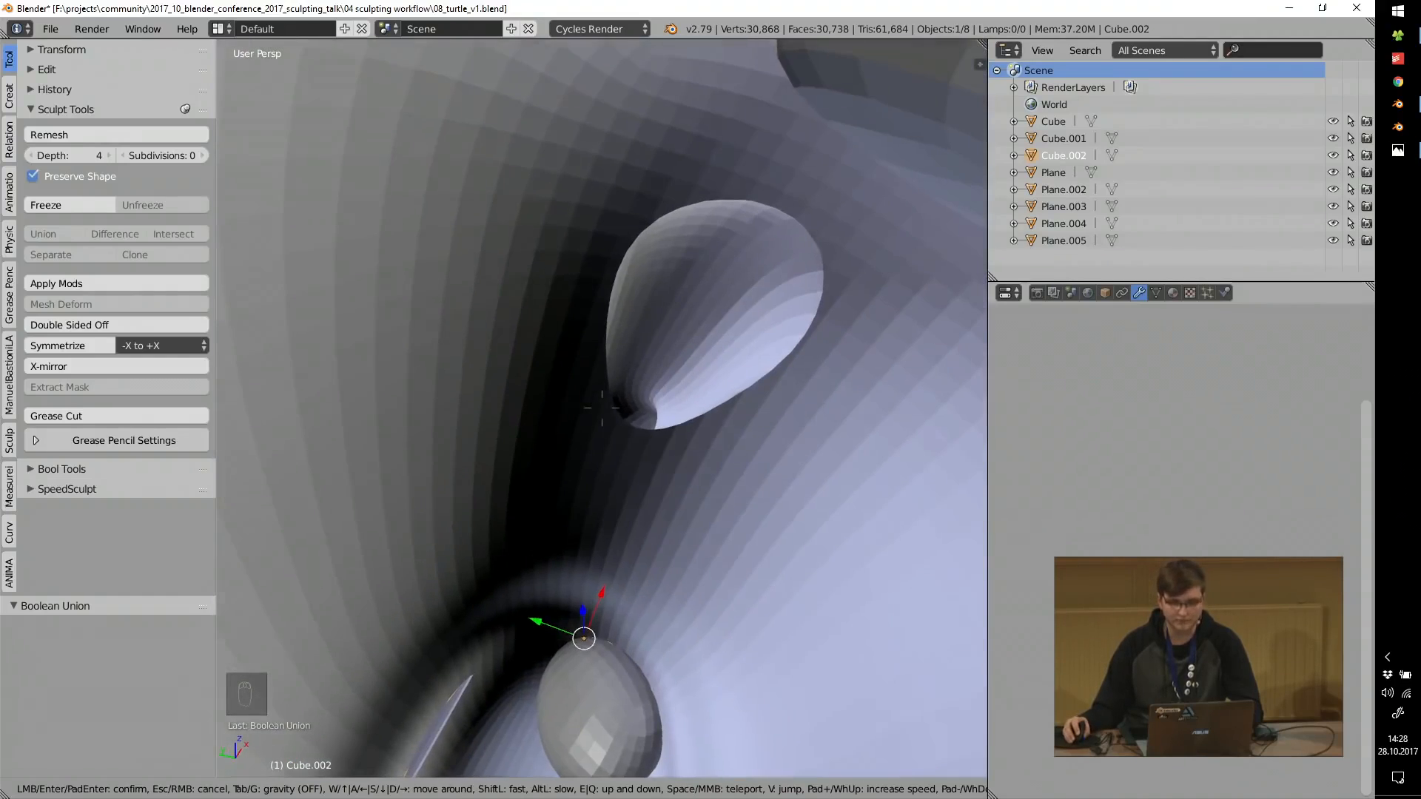
{"action": "left_click", "coordinate": [597, 402]}
{"action": "scroll", "coordinate": [598, 402], "scroll_direction": "down", "scroll_amount": 8}
{"action": "key", "text": "KP_5"}
{"action": "middle_click_drag", "start_coordinate": [629, 433], "coordinate": [592, 436]}
Switch the merged body to Sculpt Mode and show the 3D view maximized in a full-screen window.
{"action": "key", "text": "Tab"}
{"action": "left_click", "coordinate": [635, 349]}
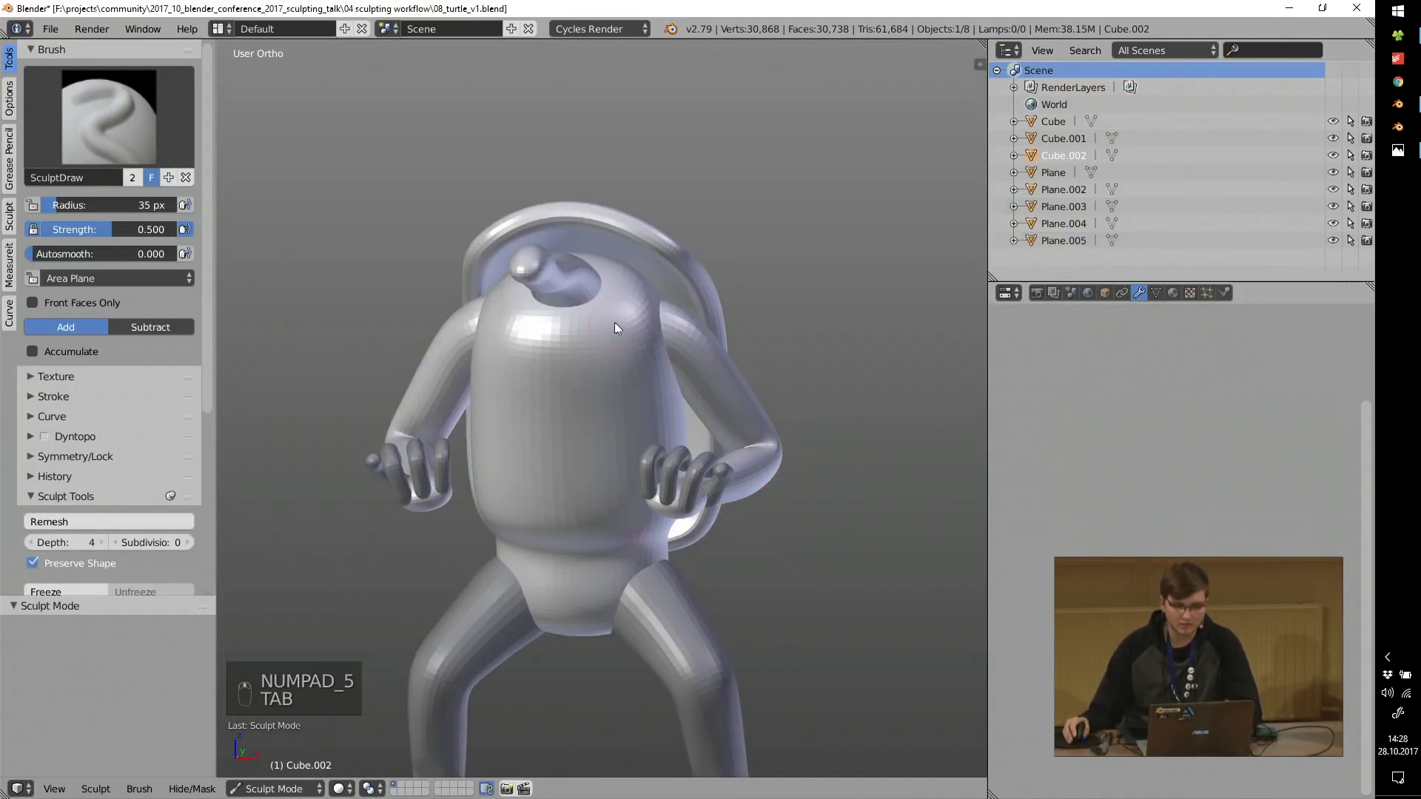
{"action": "key", "text": "shift+space"}
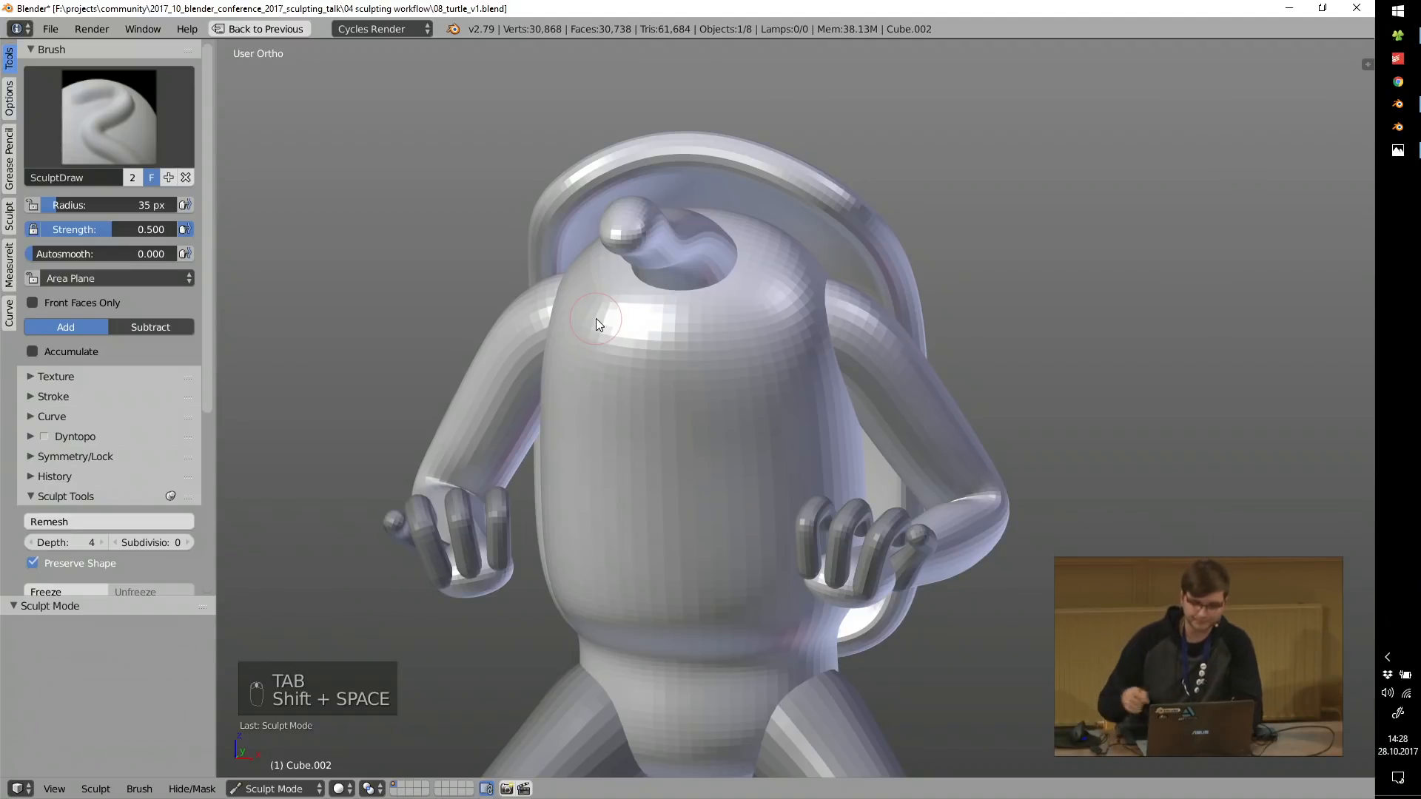
{"action": "key", "text": "alt+F11"}
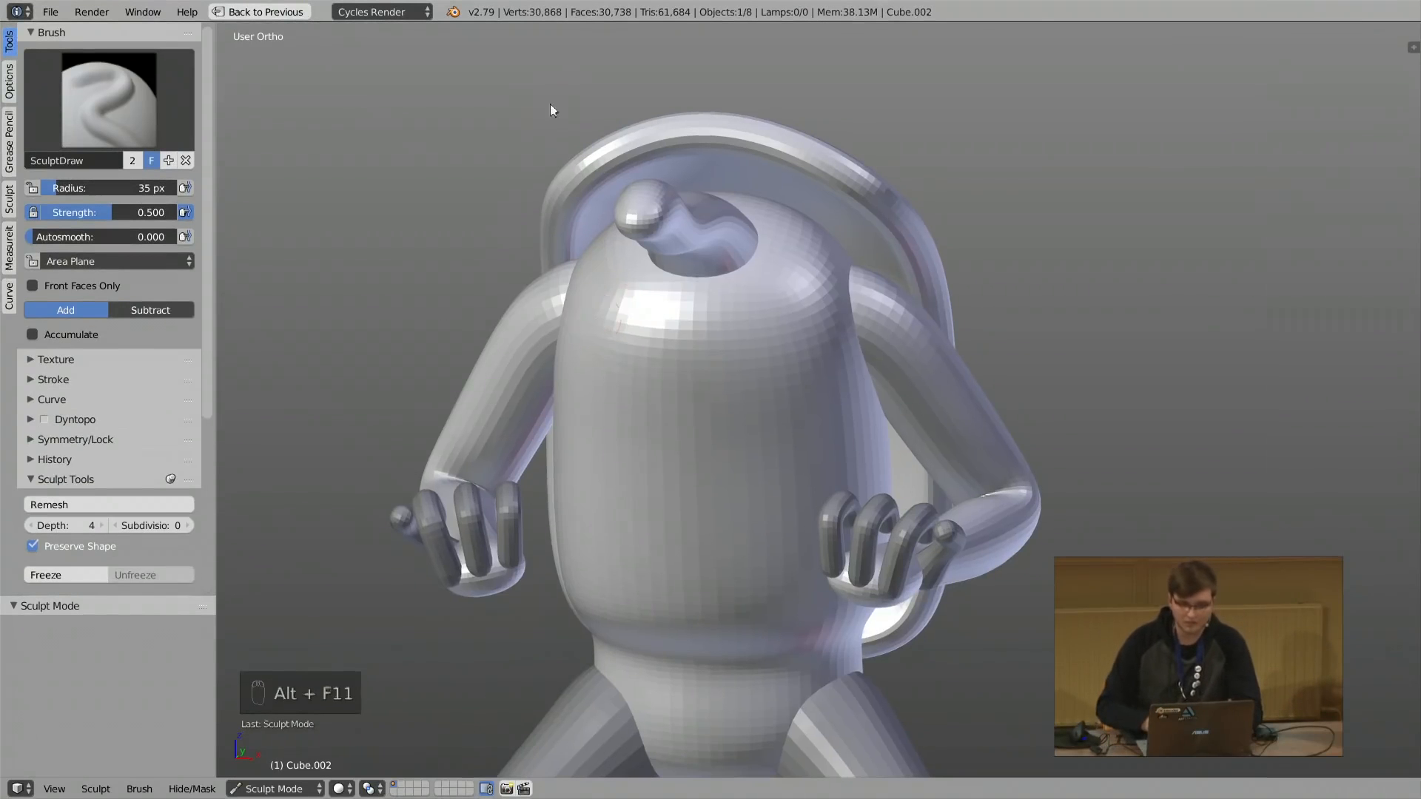
Reveal the Quick Preferences light settings in the 3D view and apply the Dark Gray lighting preset.
{"action": "key", "text": "n"}
{"action": "left_click", "coordinate": [1322, 253]}
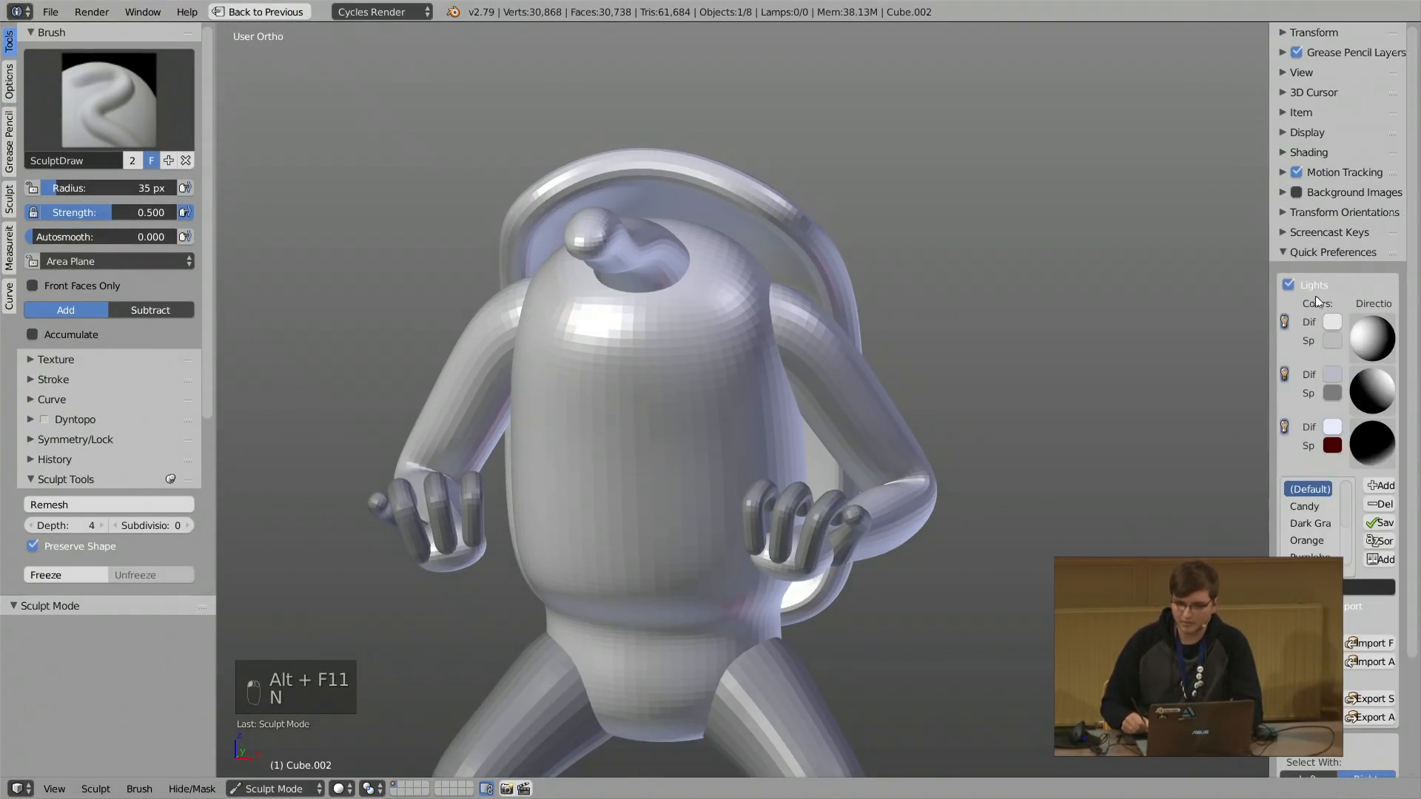
{"action": "left_click", "coordinate": [1310, 522]}
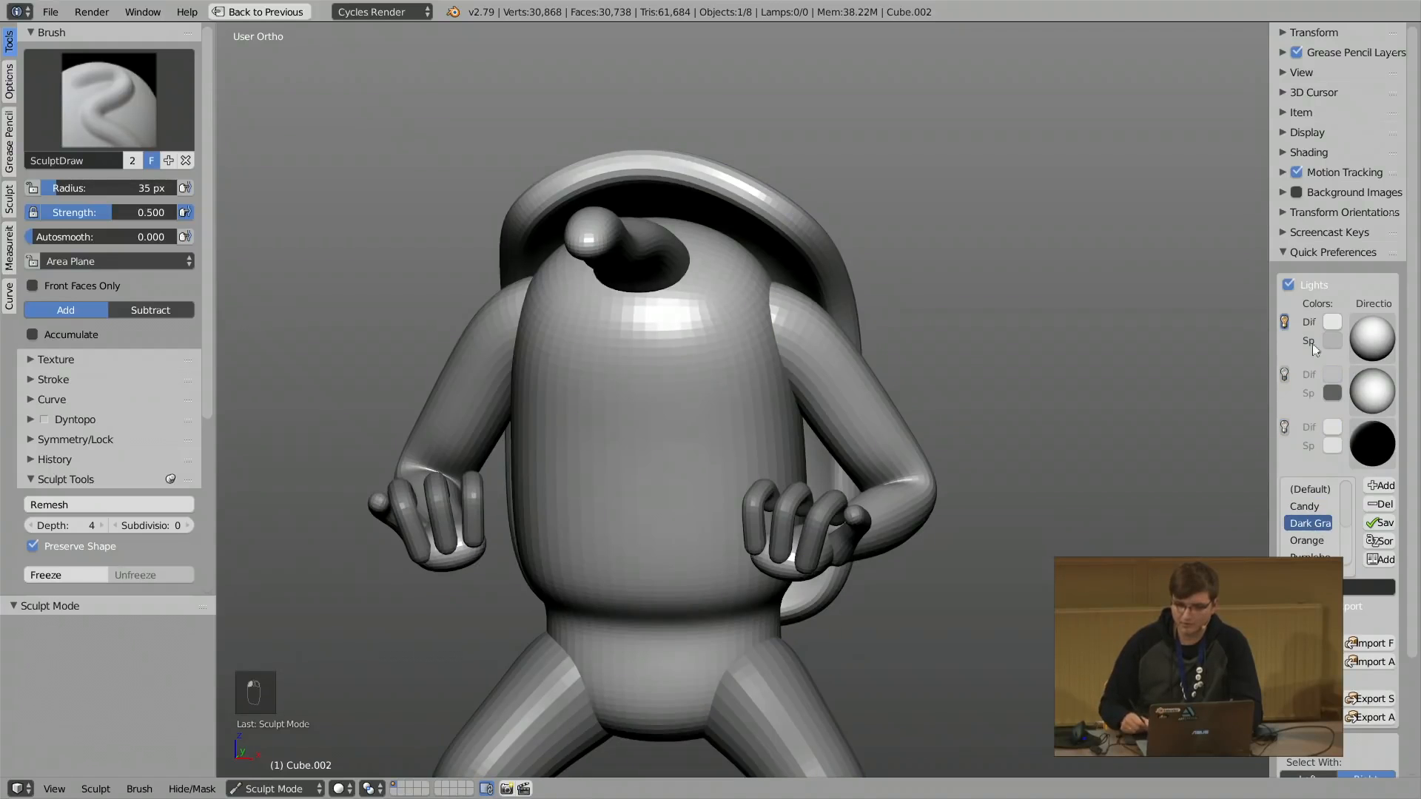
Darken the first light's specular color to an HSV value of 0.341 and leave the second light switched off.
{"action": "left_click", "coordinate": [1331, 374]}
{"action": "left_click", "coordinate": [1288, 375]}
{"action": "left_click", "coordinate": [1326, 340]}
{"action": "left_click", "coordinate": [1254, 255]}
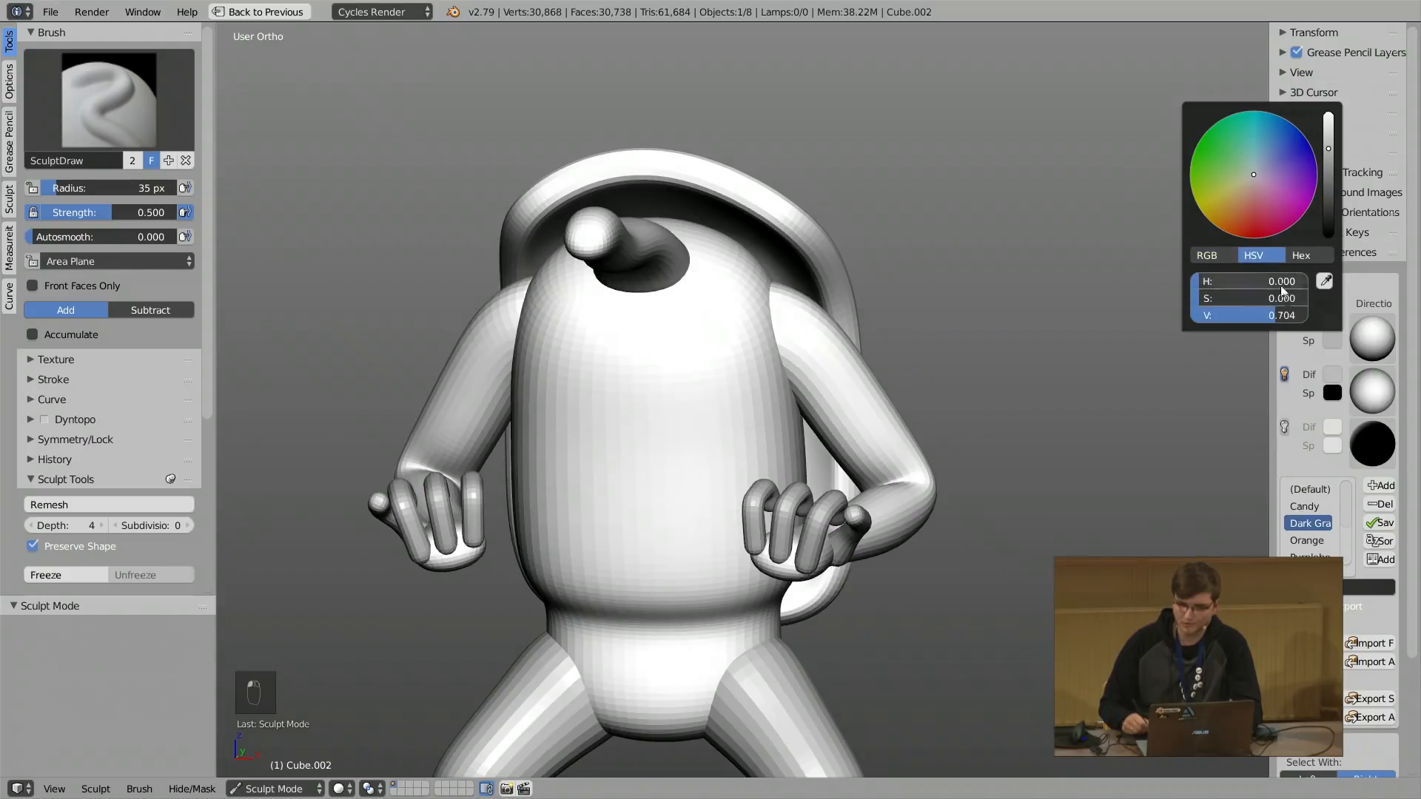
{"action": "left_click_drag", "start_coordinate": [1244, 317], "coordinate": [1233, 317]}
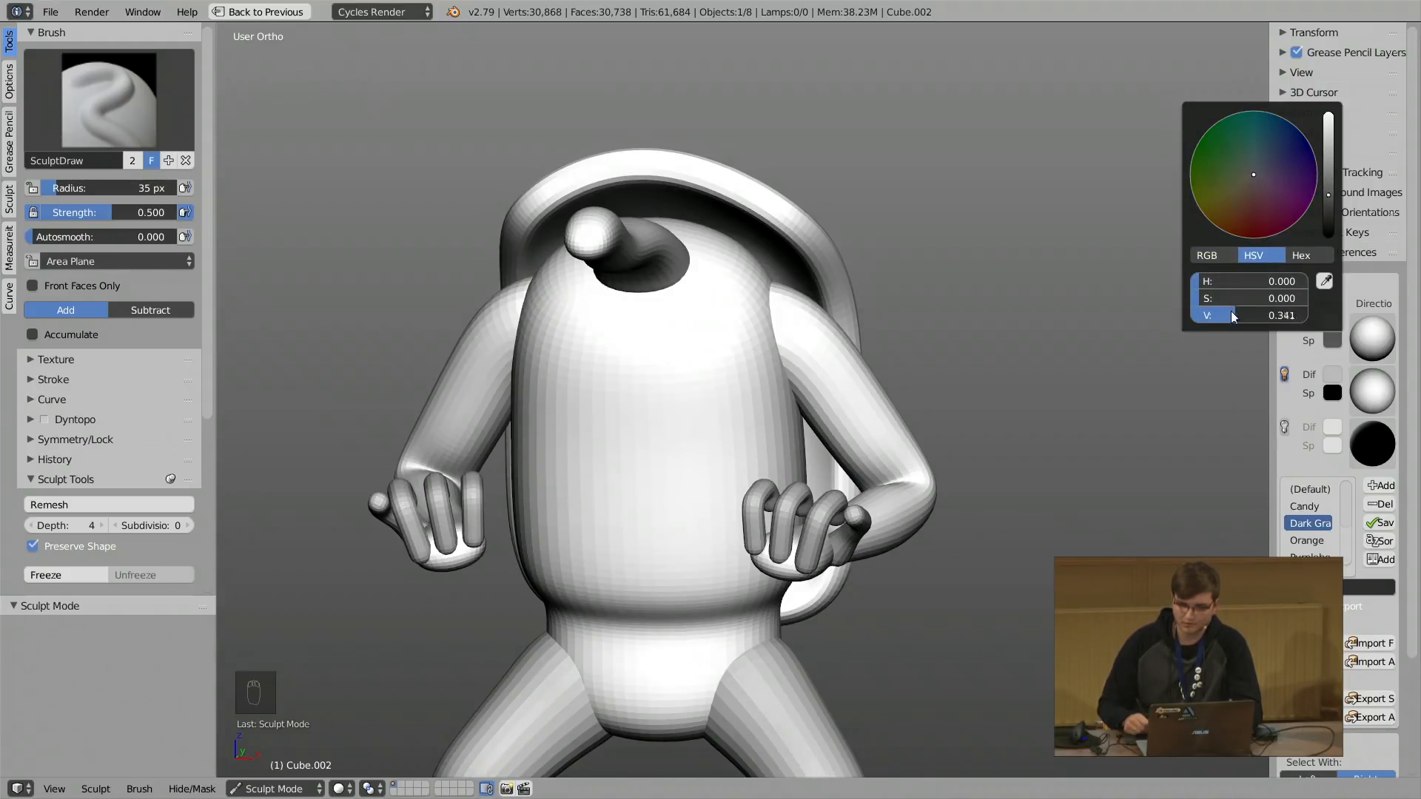
{"action": "left_click", "coordinate": [1285, 374]}
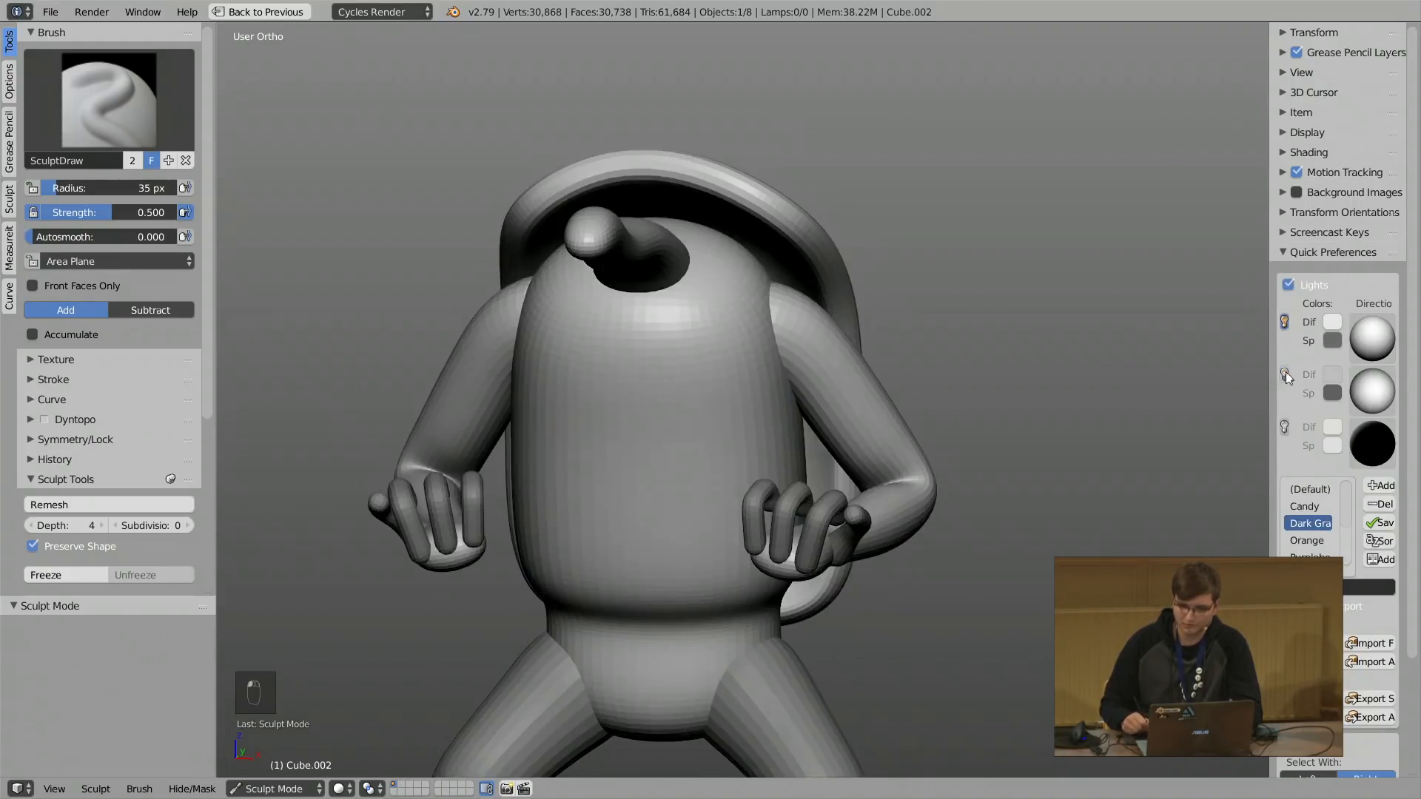
Collapse the Sculpt Tools settings and enlarge the SculptDraw brush radius to 111 px.
{"action": "mouse_move", "coordinate": [717, 335]}
{"action": "middle_mouse_down"}
{"action": "mouse_move", "coordinate": [690, 347]}
{"action": "mouse_move", "coordinate": [712, 339]}
{"action": "middle_mouse_up"}
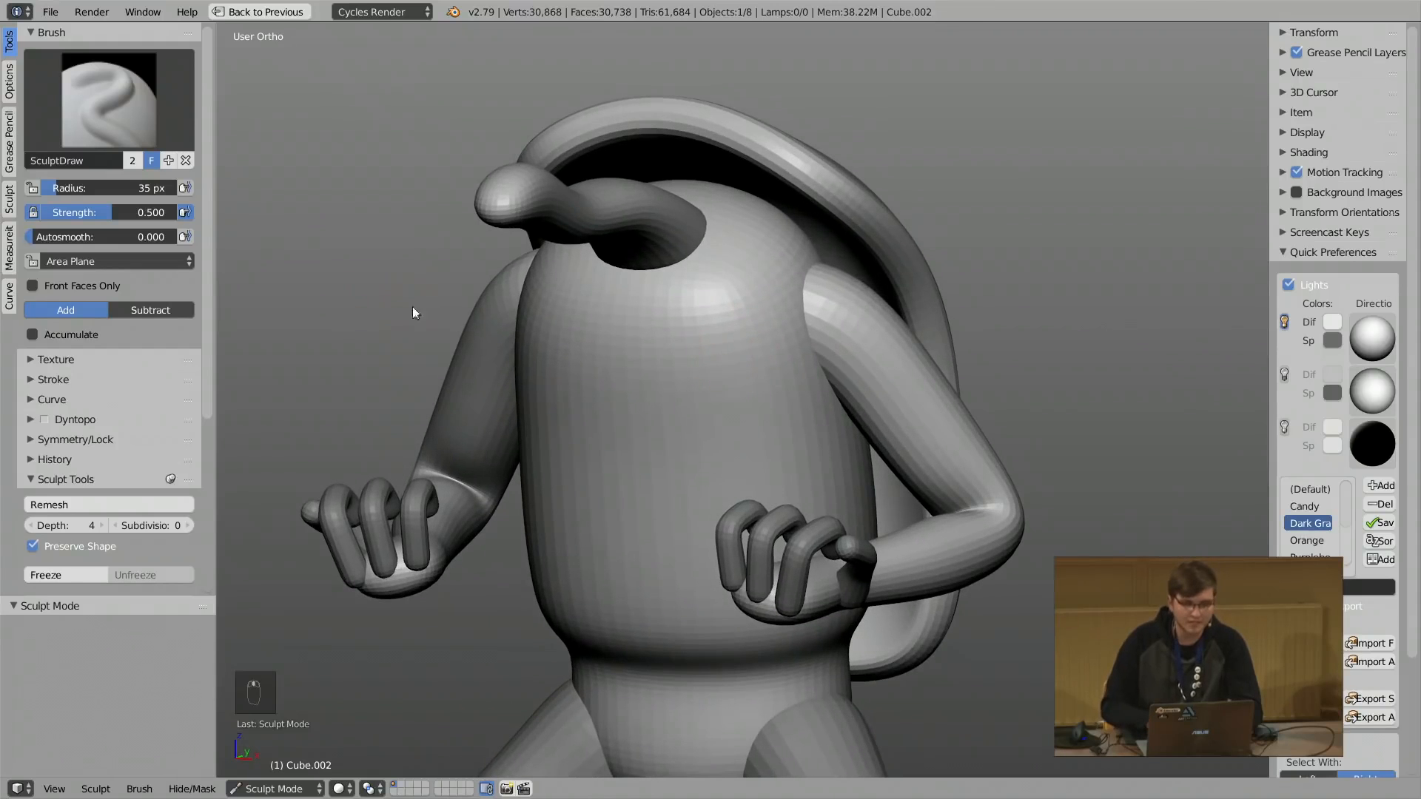
{"action": "left_click", "coordinate": [74, 480]}
{"action": "key", "text": "f"}
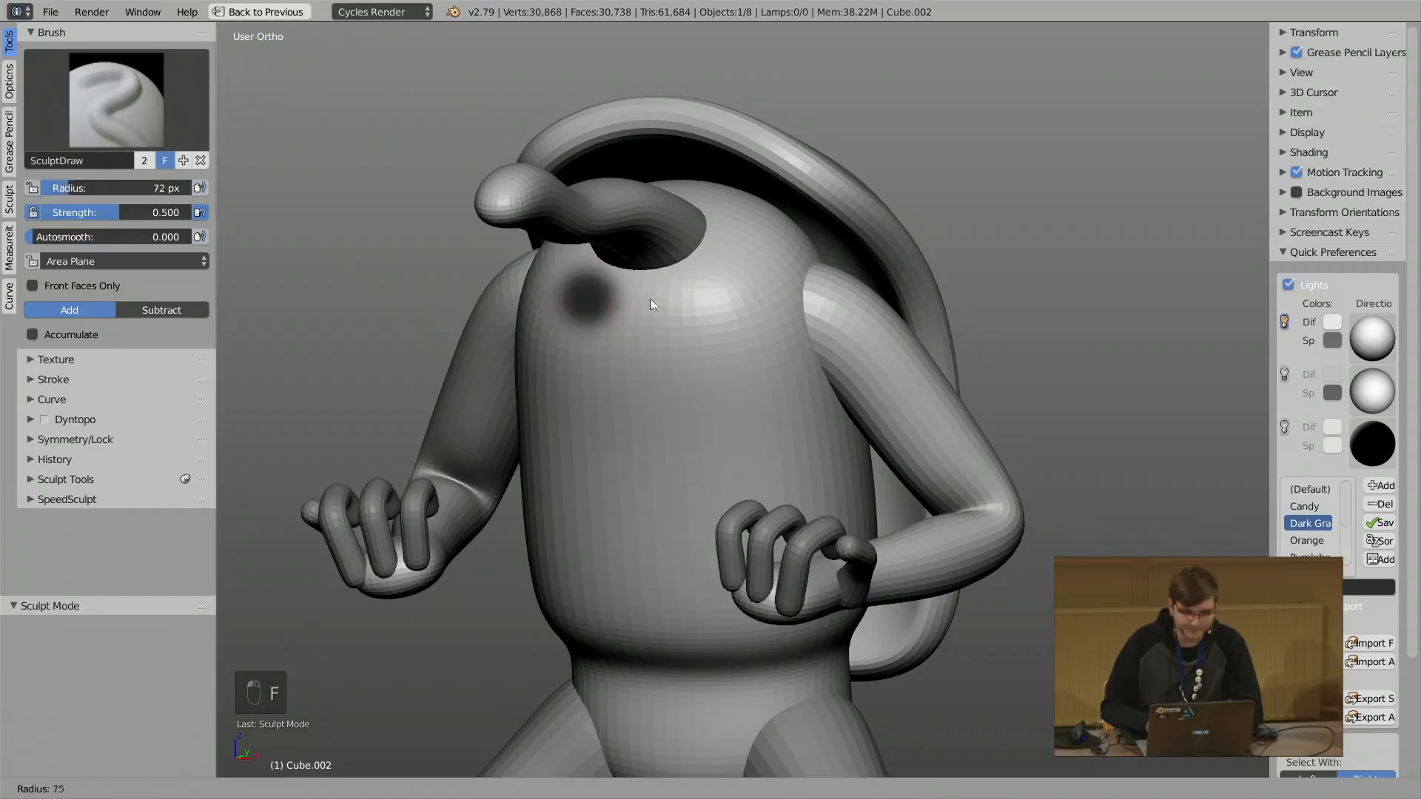
{"action": "left_click", "coordinate": [629, 302]}
Enable Dyntopo on the body mesh and set its detail type method to Constant Detail.
{"action": "left_click", "coordinate": [105, 419]}
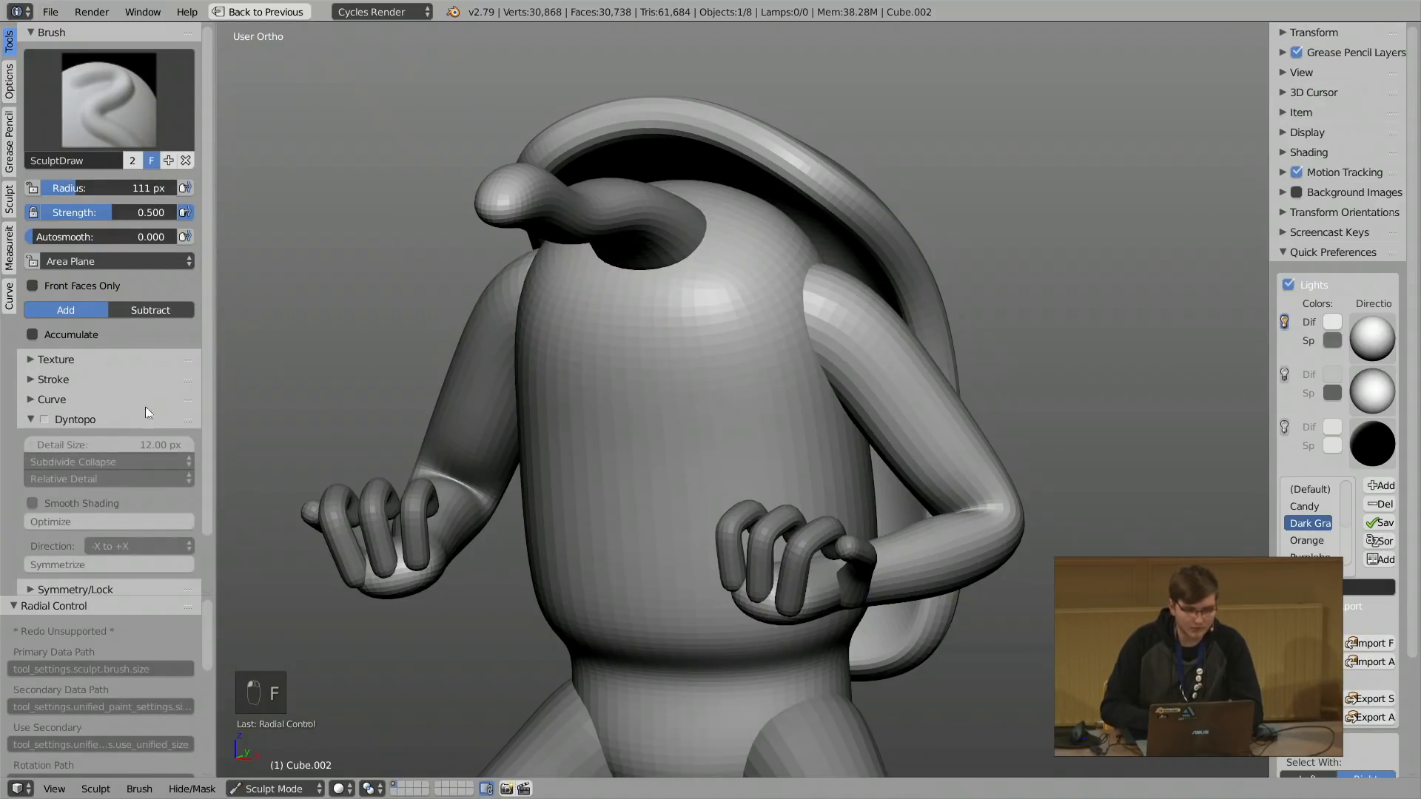
{"action": "scroll", "coordinate": [145, 410], "scroll_direction": "down", "scroll_amount": 2}
{"action": "left_click", "coordinate": [45, 356]}
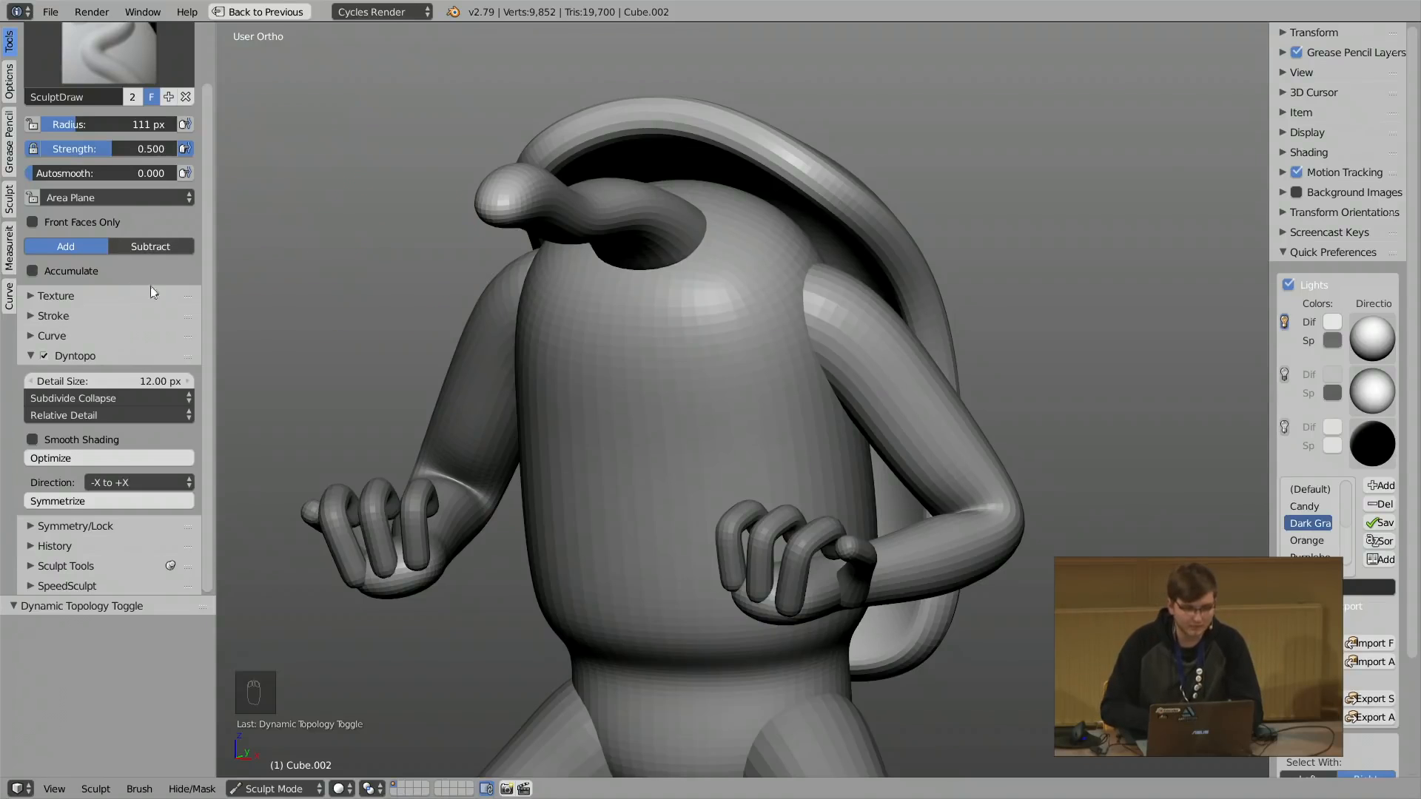
{"action": "left_click", "coordinate": [102, 415]}
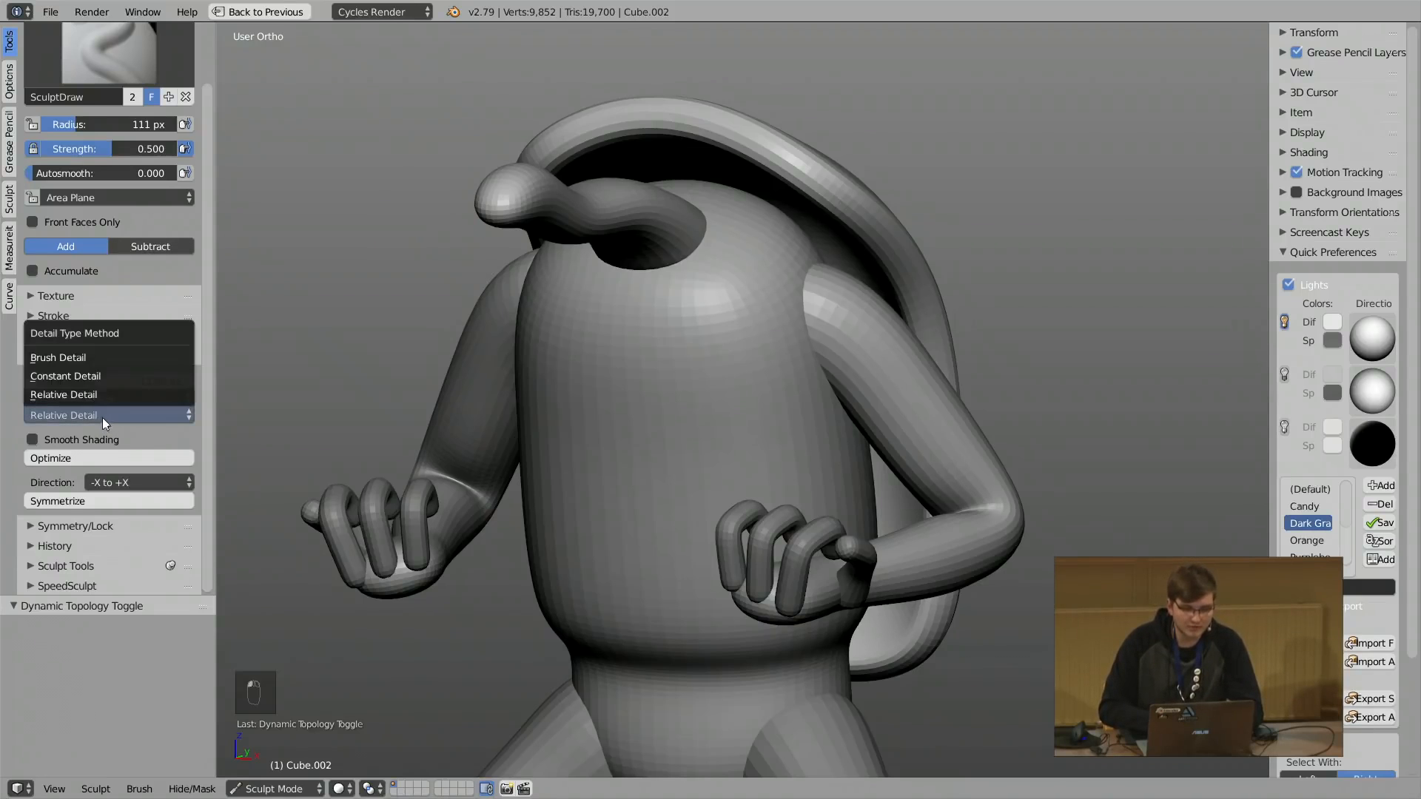
{"action": "left_click", "coordinate": [91, 377]}
Adjust the SculptDraw brush radius over the turtle's upper torso, first to 81 px and finally to 115 px.
{"action": "scroll", "coordinate": [429, 274], "scroll_direction": "up", "scroll_amount": 2}
{"action": "key", "text": "f"}
{"action": "left_click", "coordinate": [397, 260]}
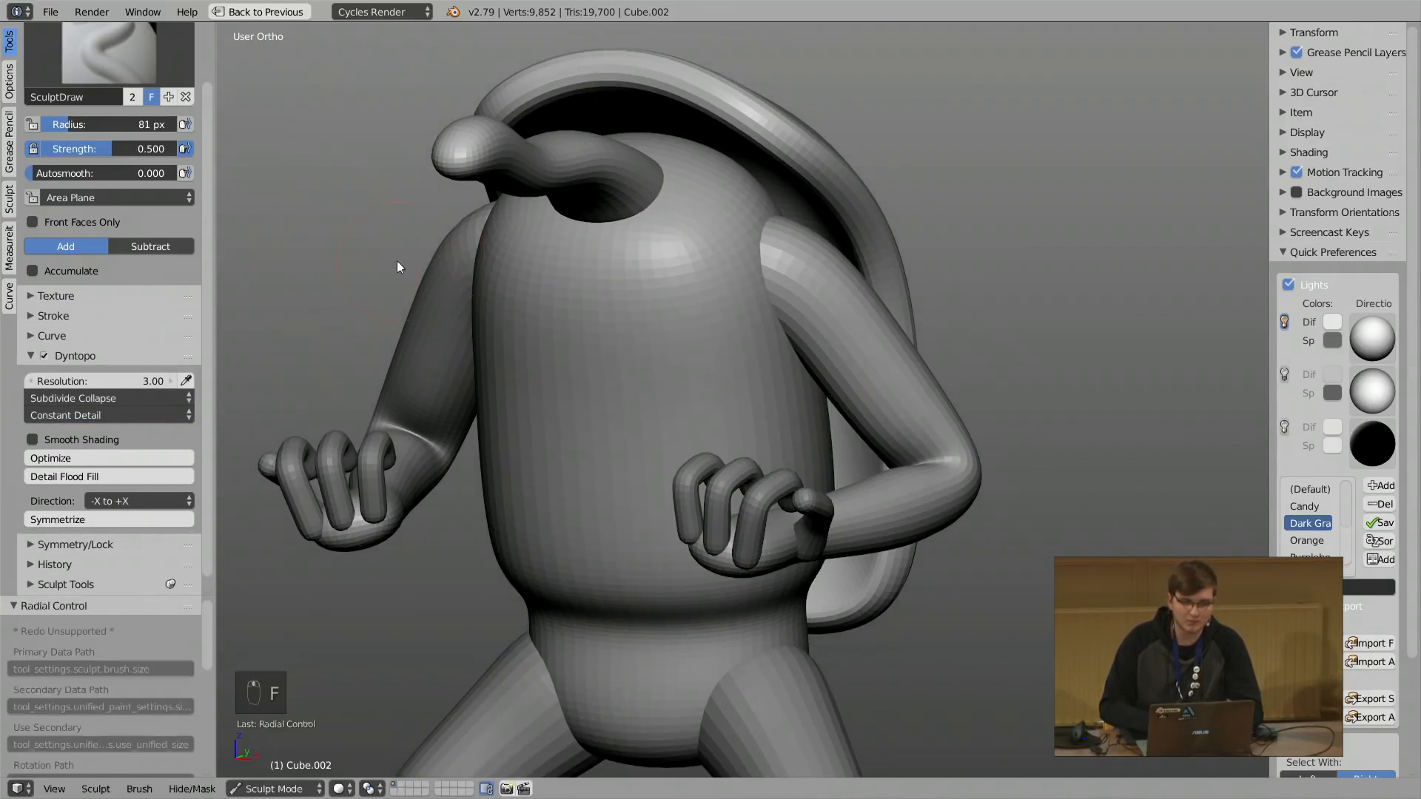
{"action": "scroll", "coordinate": [592, 239], "scroll_direction": "up", "scroll_amount": 3}
{"action": "scroll", "coordinate": [584, 214], "scroll_direction": "up", "scroll_amount": 2}
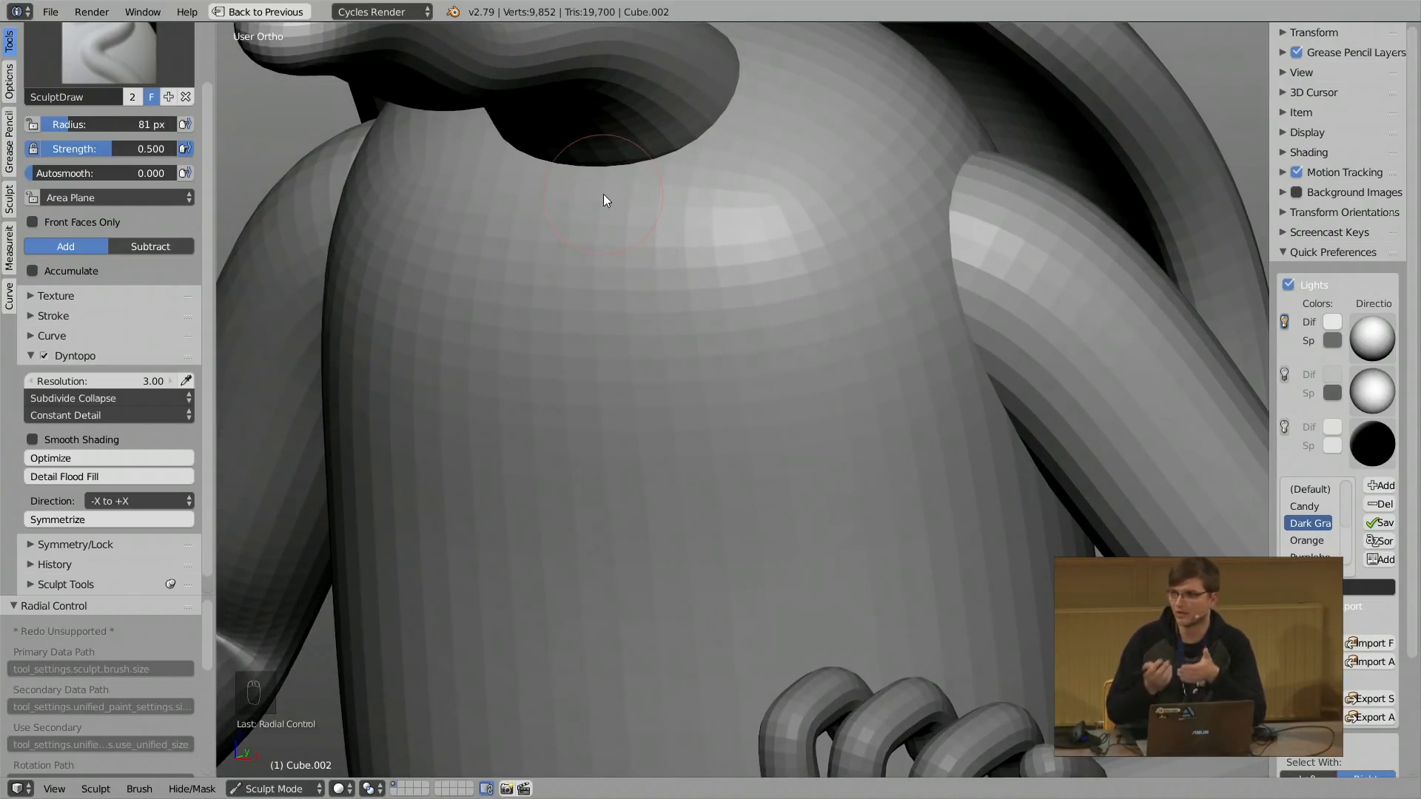
{"action": "mouse_move", "coordinate": [675, 34]}
{"action": "middle_mouse_down"}
{"action": "mouse_move", "coordinate": [665, 317]}
{"action": "mouse_move", "coordinate": [693, 318]}
{"action": "middle_mouse_up"}
{"action": "key", "text": "f"}
{"action": "left_click", "coordinate": [722, 319]}
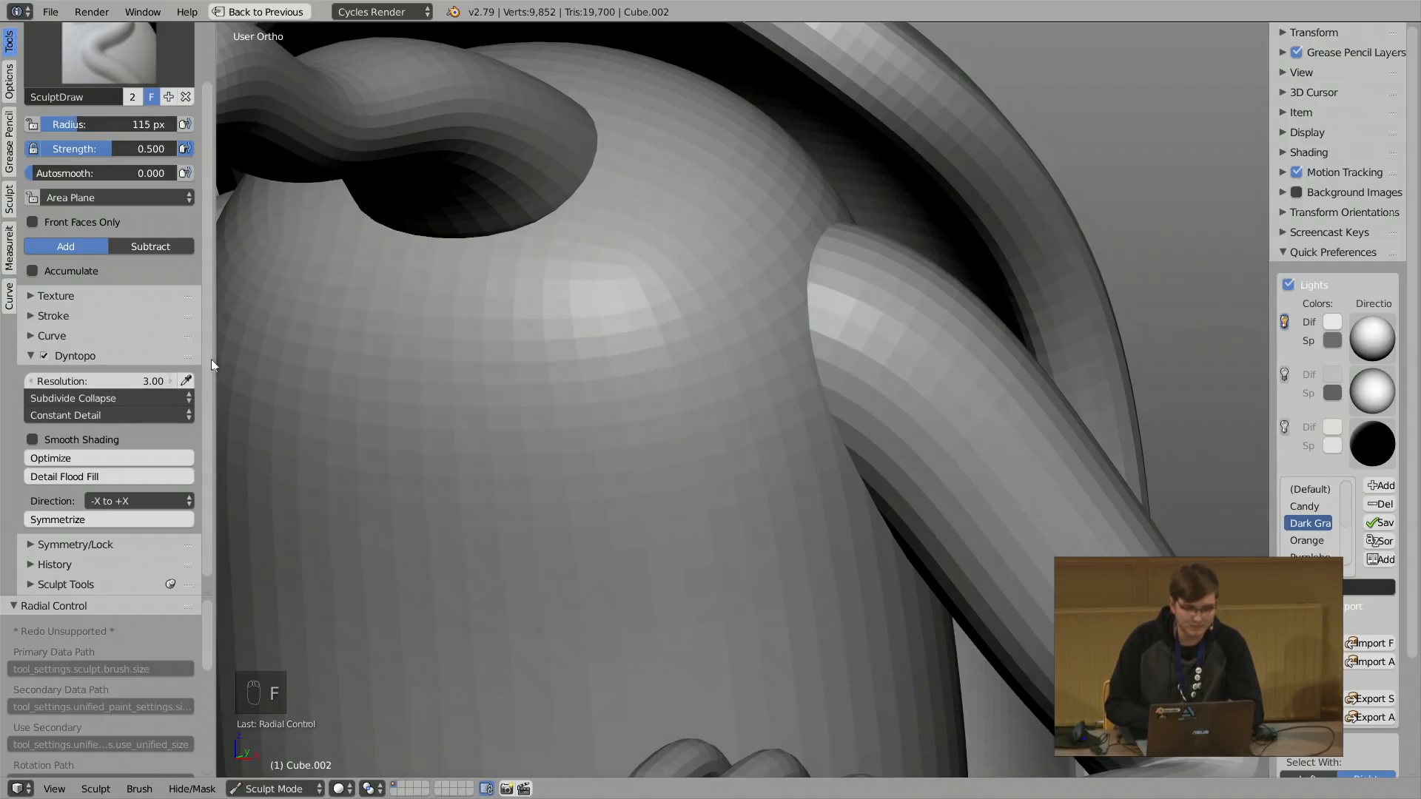
Widen the tool settings area and sample the Dyntopo detail size from two spots on the turtle's upper chest.
{"action": "left_click_drag", "start_coordinate": [216, 352], "coordinate": [255, 354]}
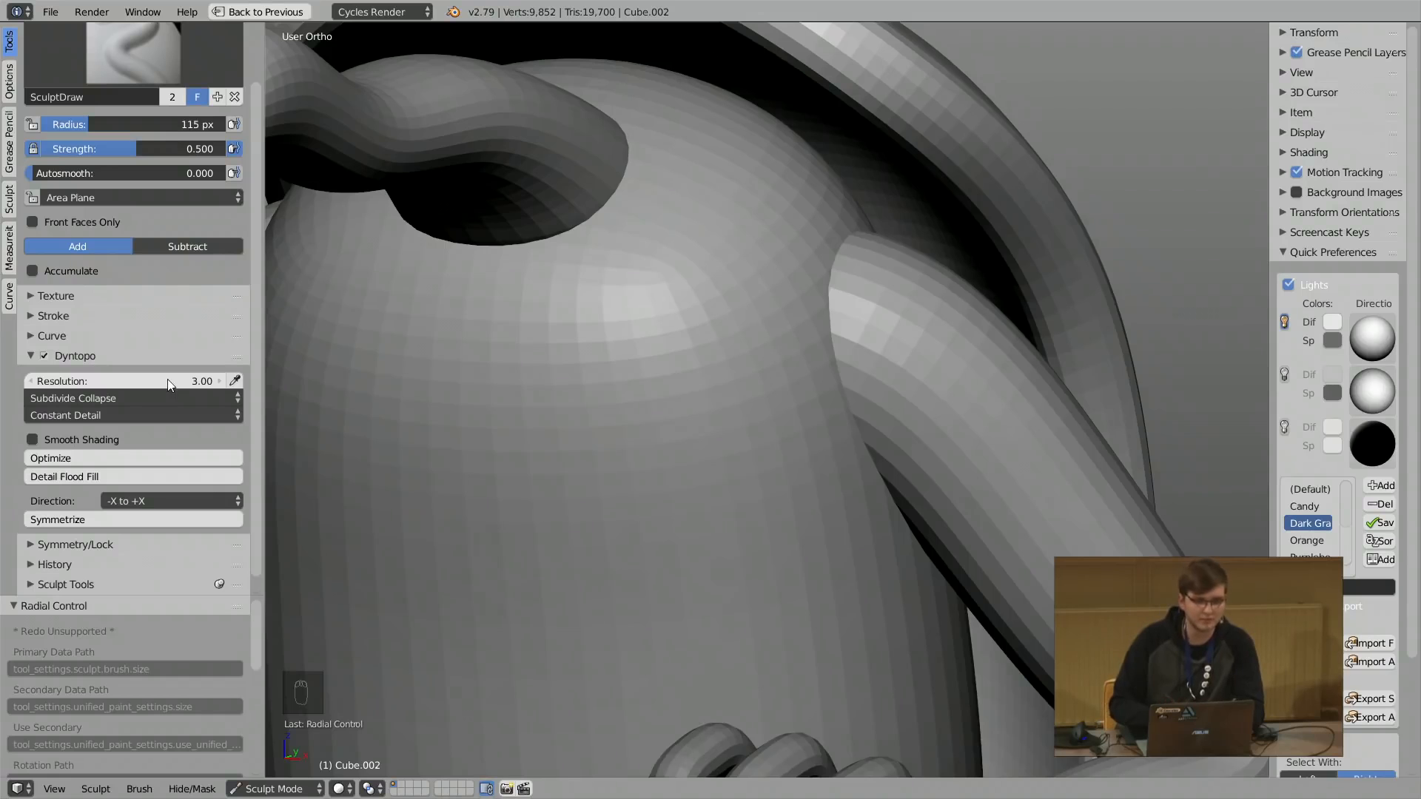
{"action": "left_click", "coordinate": [235, 381]}
{"action": "left_click", "coordinate": [468, 310]}
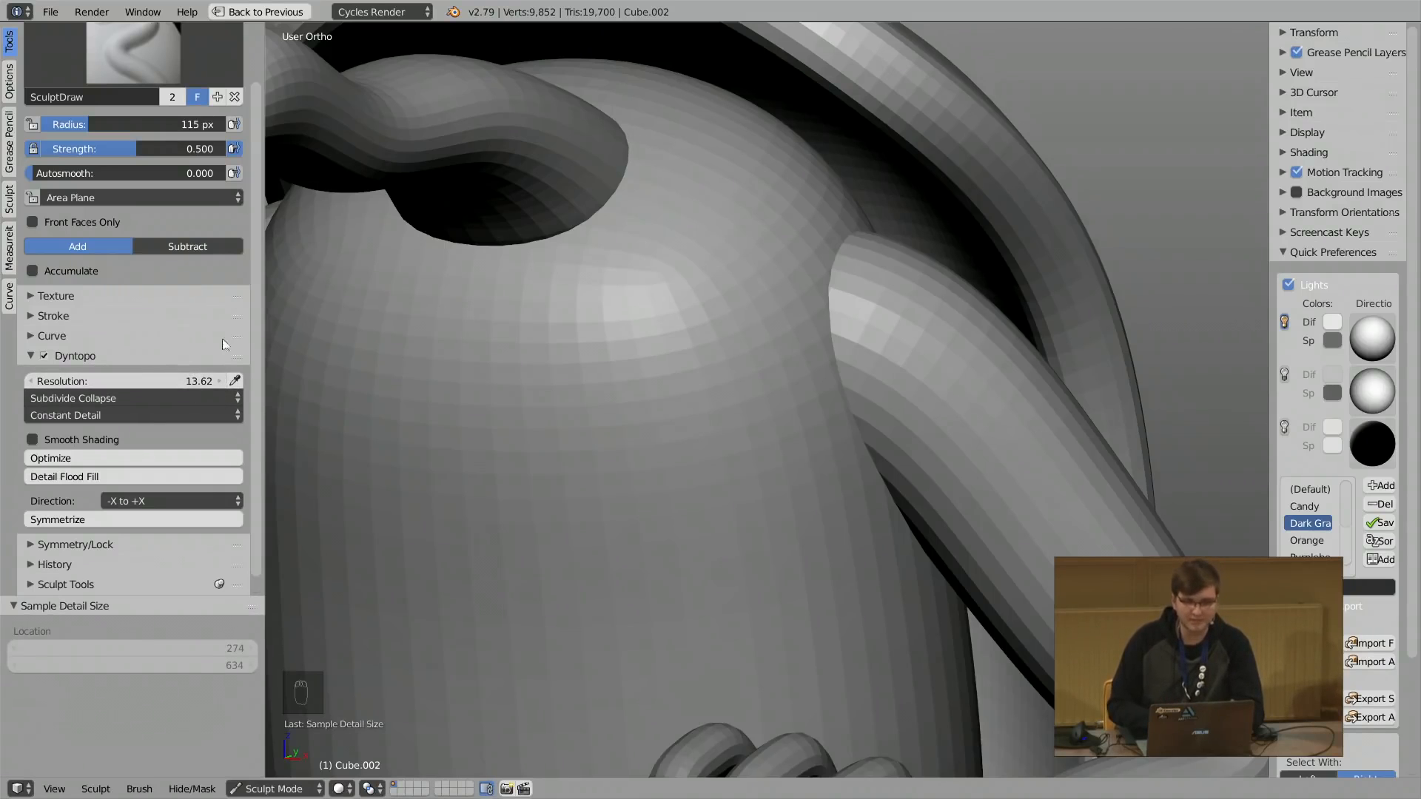
{"action": "left_click", "coordinate": [235, 380]}
{"action": "left_click", "coordinate": [577, 296]}
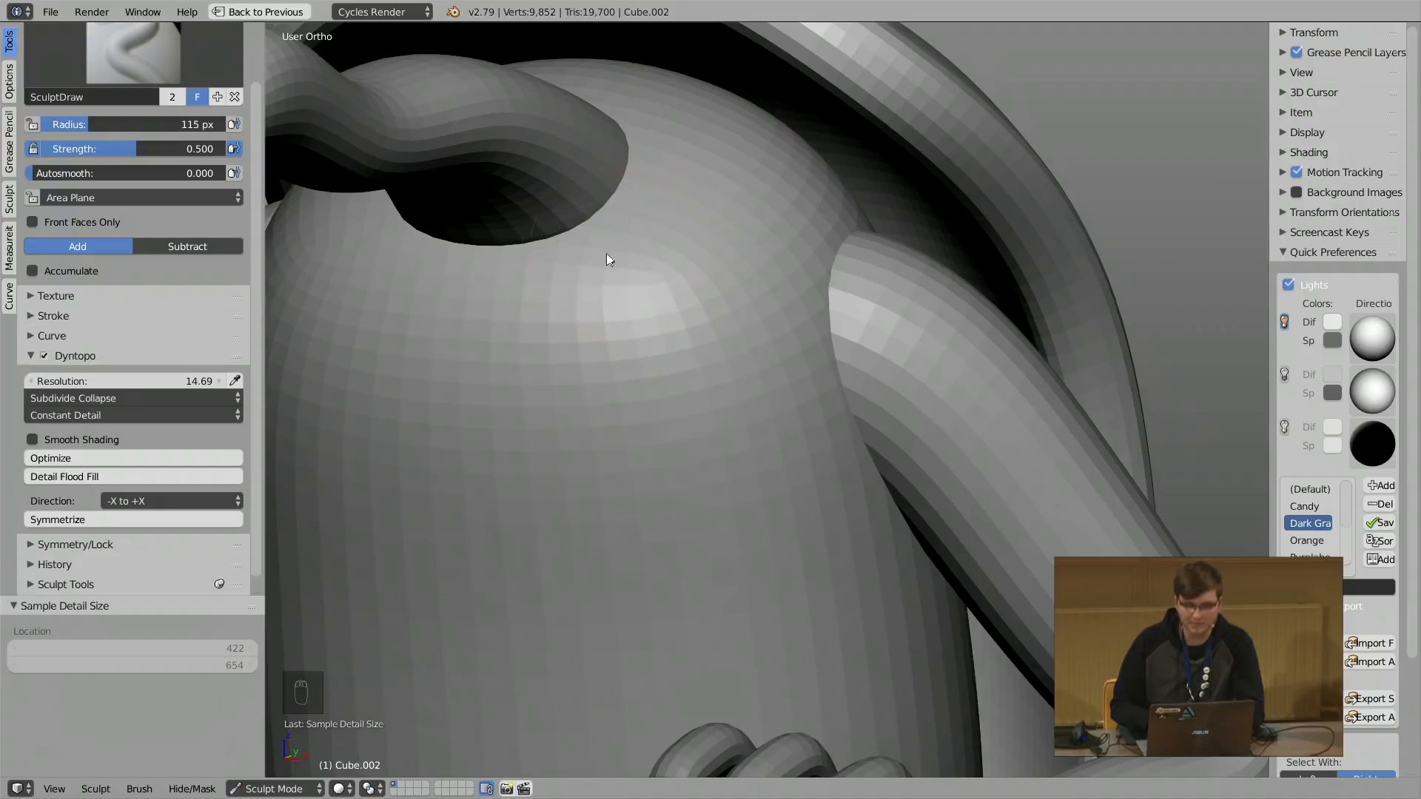
Raise the Dyntopo resolution to 20.59 and collapse the Dyntopo settings.
{"action": "middle_click_drag", "start_coordinate": [492, 255], "coordinate": [437, 274]}
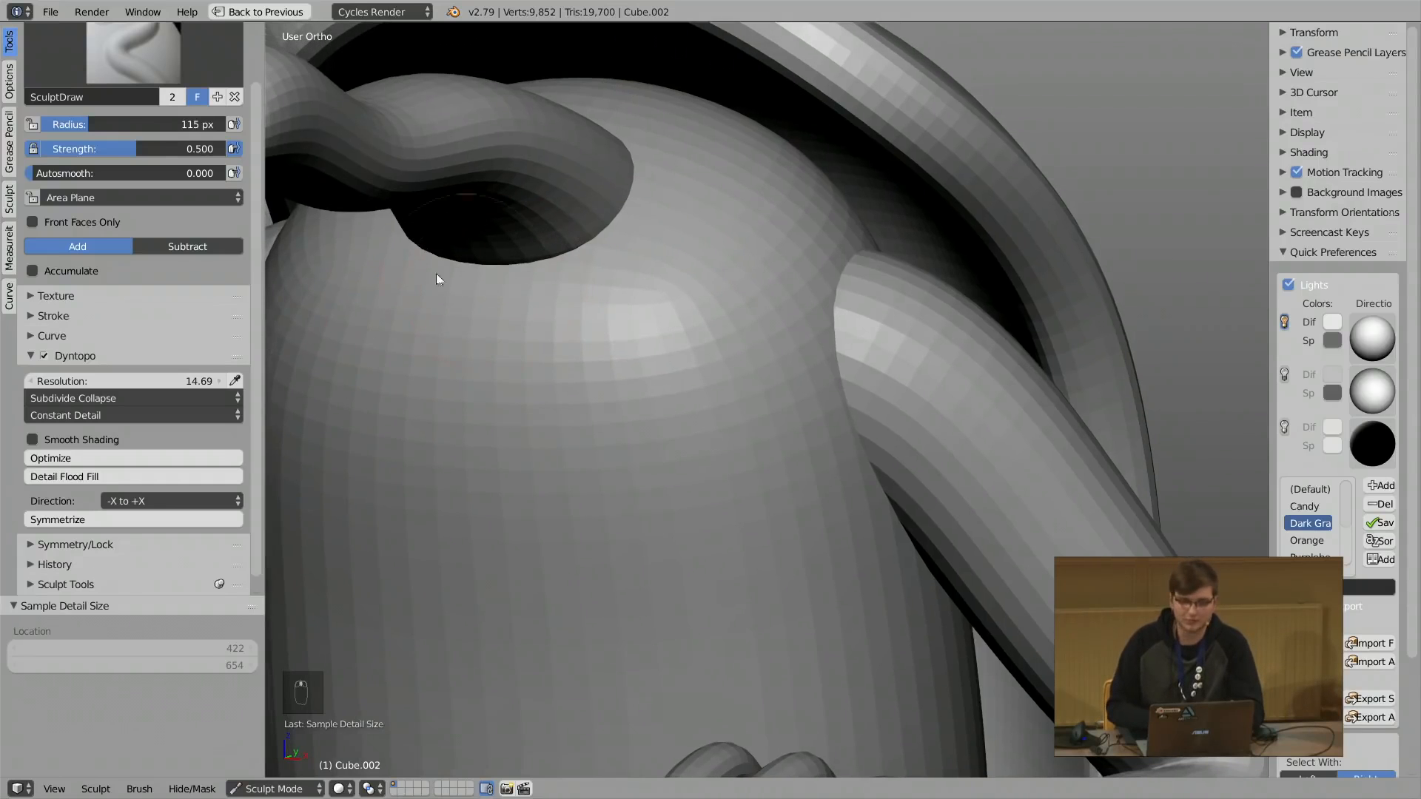
{"action": "left_click_drag", "start_coordinate": [190, 385], "coordinate": [323, 383]}
{"action": "middle_click_drag", "start_coordinate": [323, 384], "coordinate": [317, 260]}
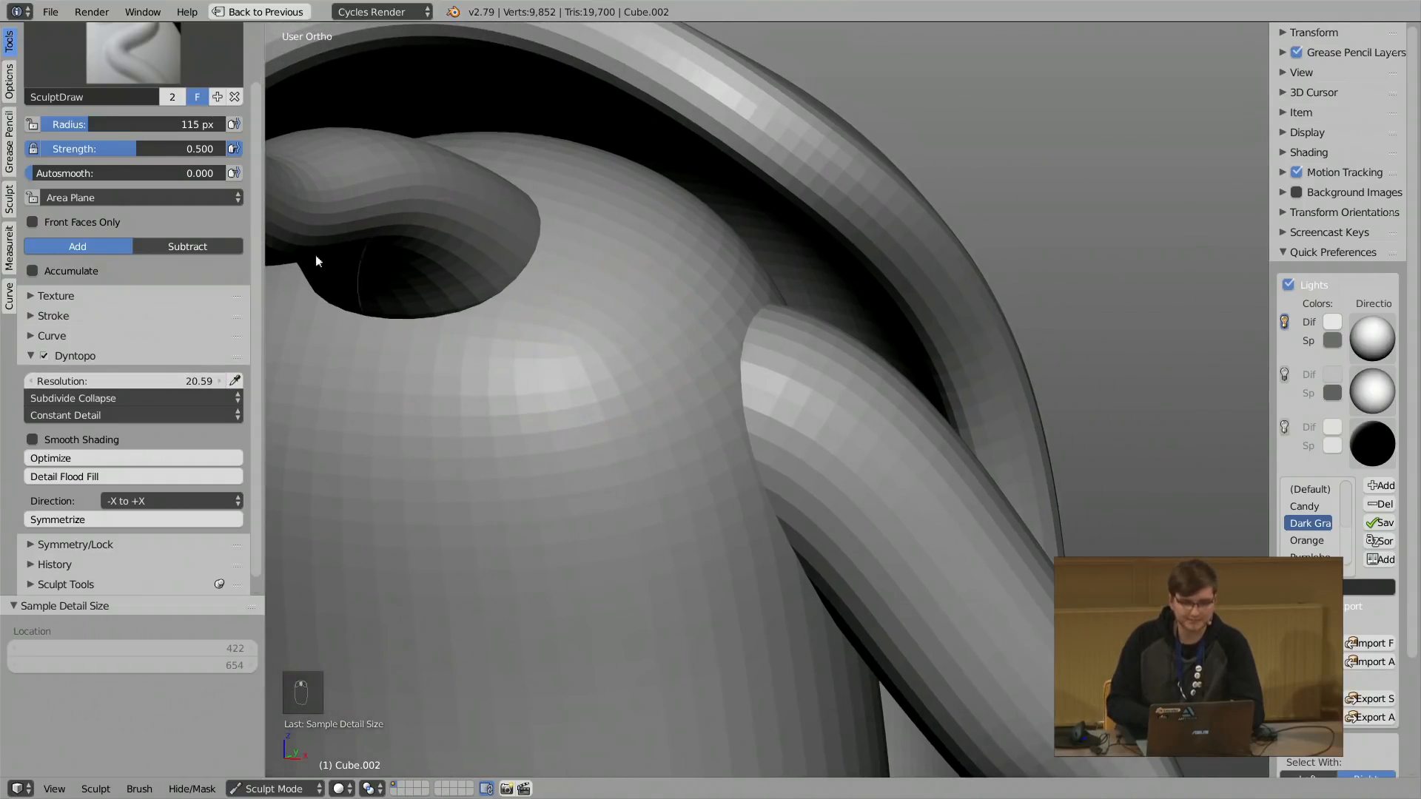
{"action": "scroll", "coordinate": [189, 145], "scroll_direction": "up", "scroll_amount": 2}
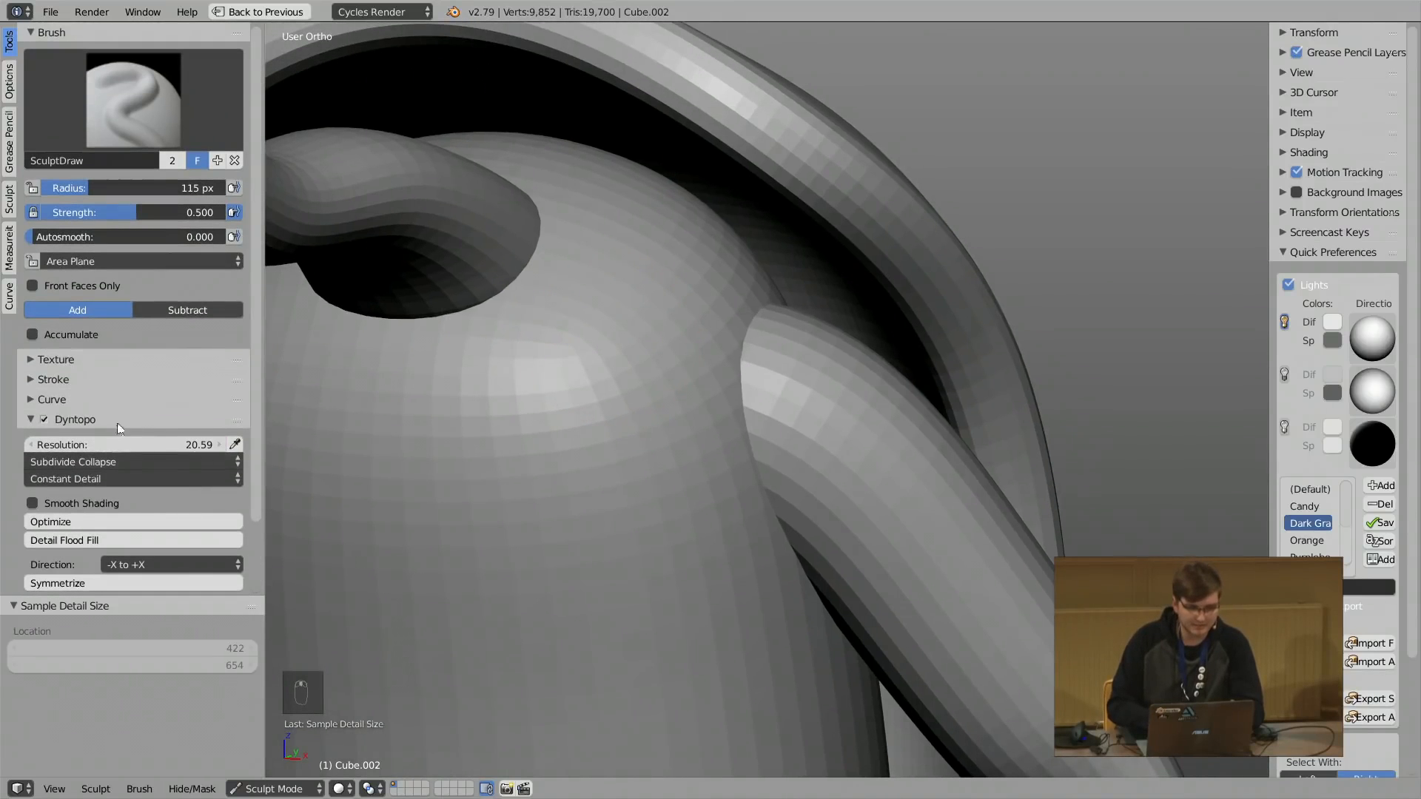
{"action": "left_click", "coordinate": [93, 419]}
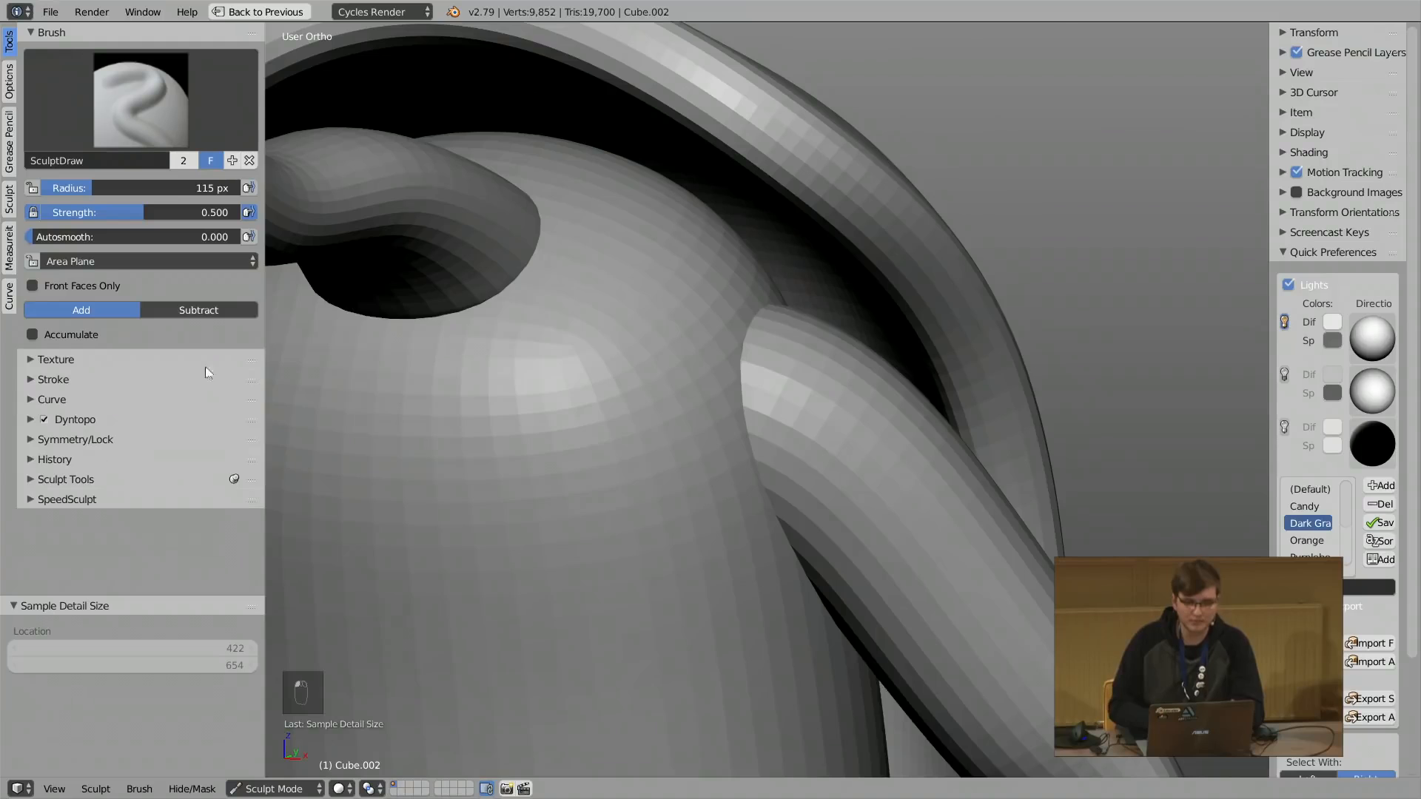
Switch the active sculpt brush from SculptDraw to Clay Strips.
{"action": "scroll", "coordinate": [753, 248], "scroll_direction": "down", "scroll_amount": 6}
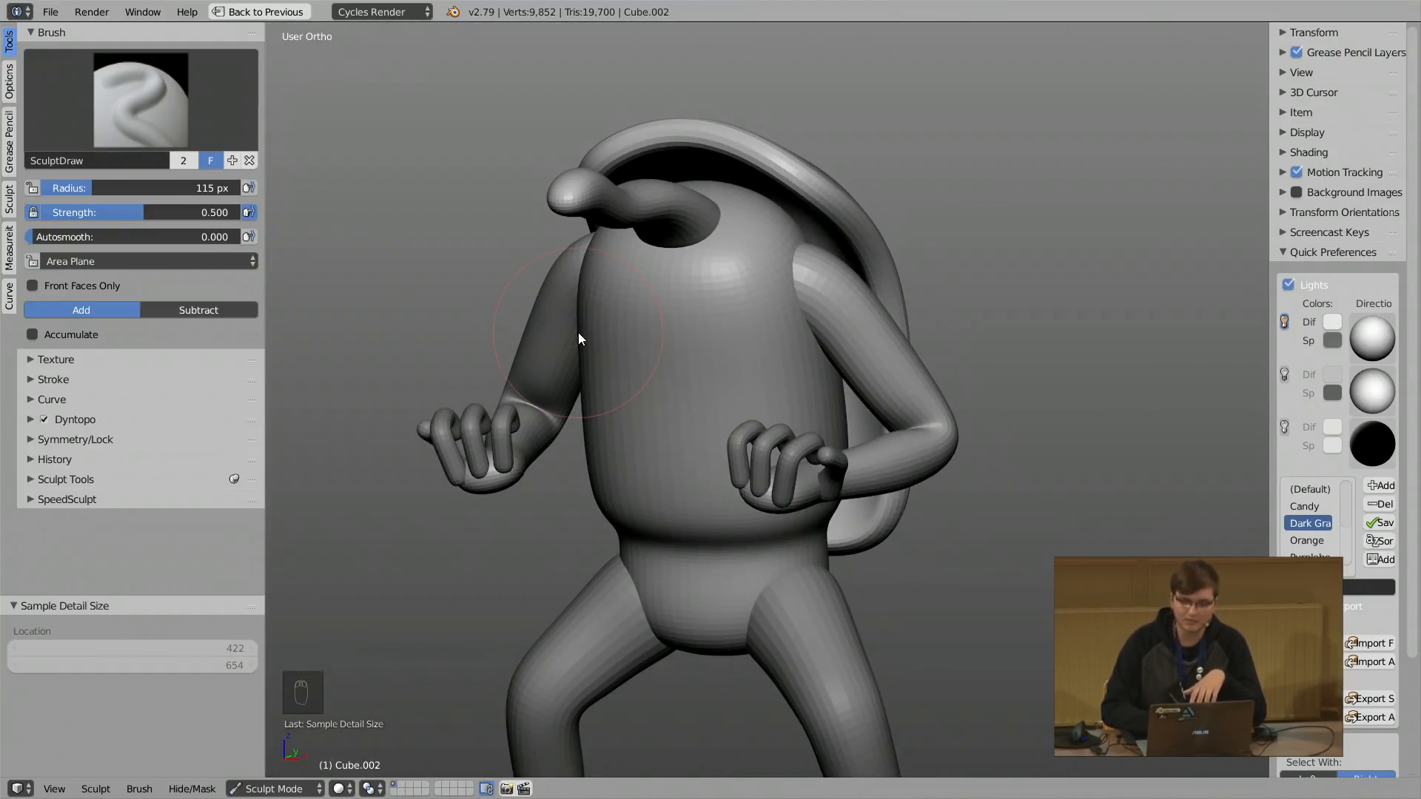
{"action": "middle_click_drag", "start_coordinate": [579, 243], "coordinate": [438, 177]}
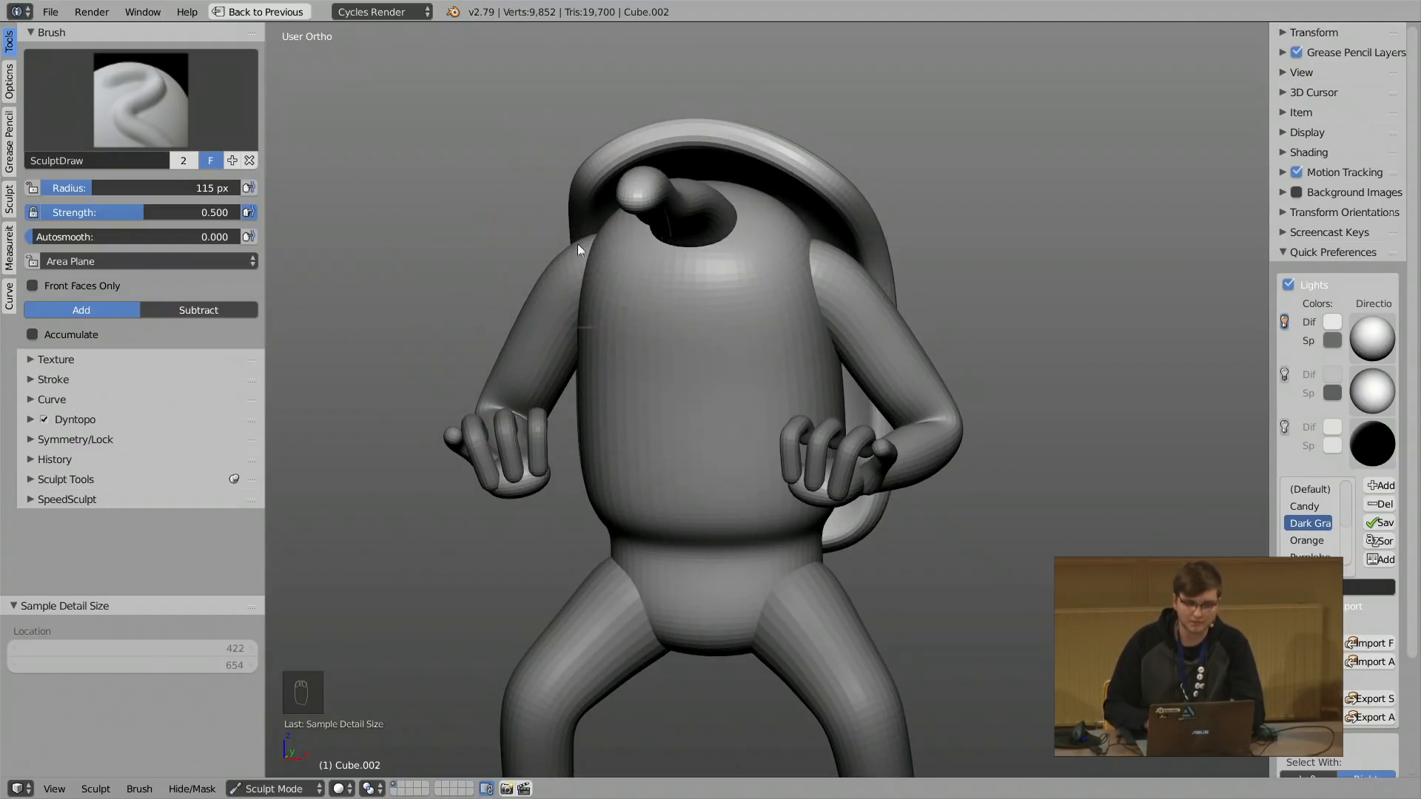
{"action": "middle_click_drag", "start_coordinate": [577, 245], "coordinate": [556, 294]}
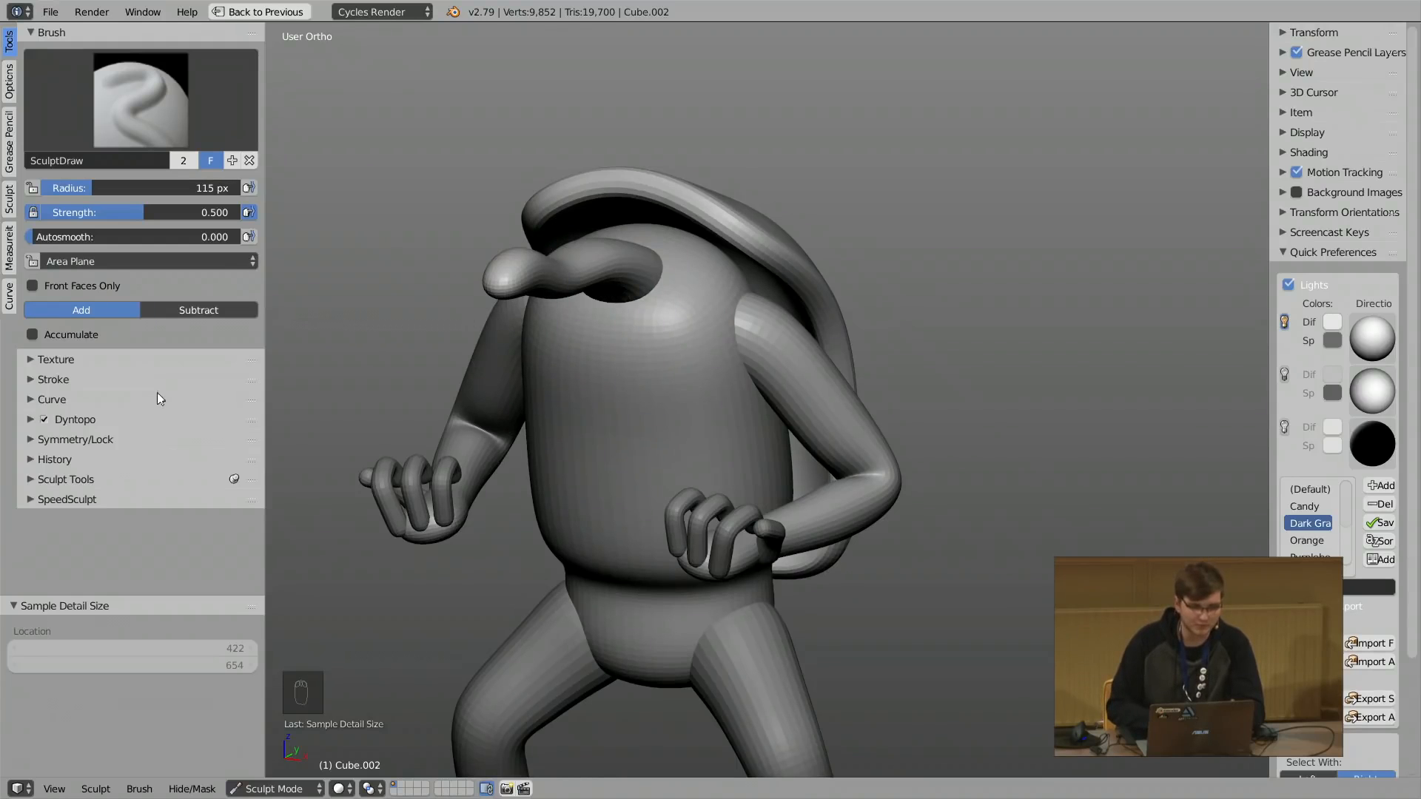
{"action": "left_click", "coordinate": [146, 89]}
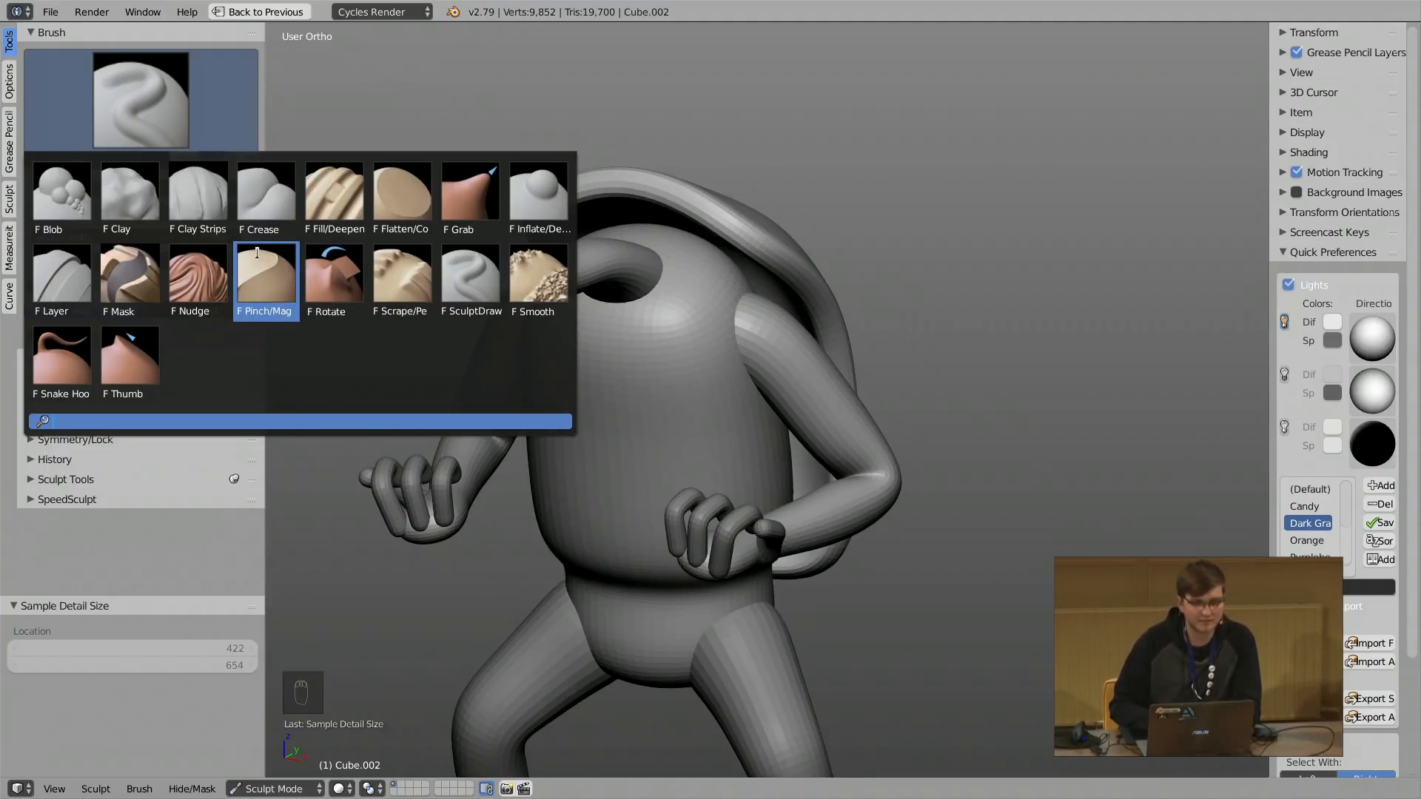
{"action": "left_click", "coordinate": [205, 207]}
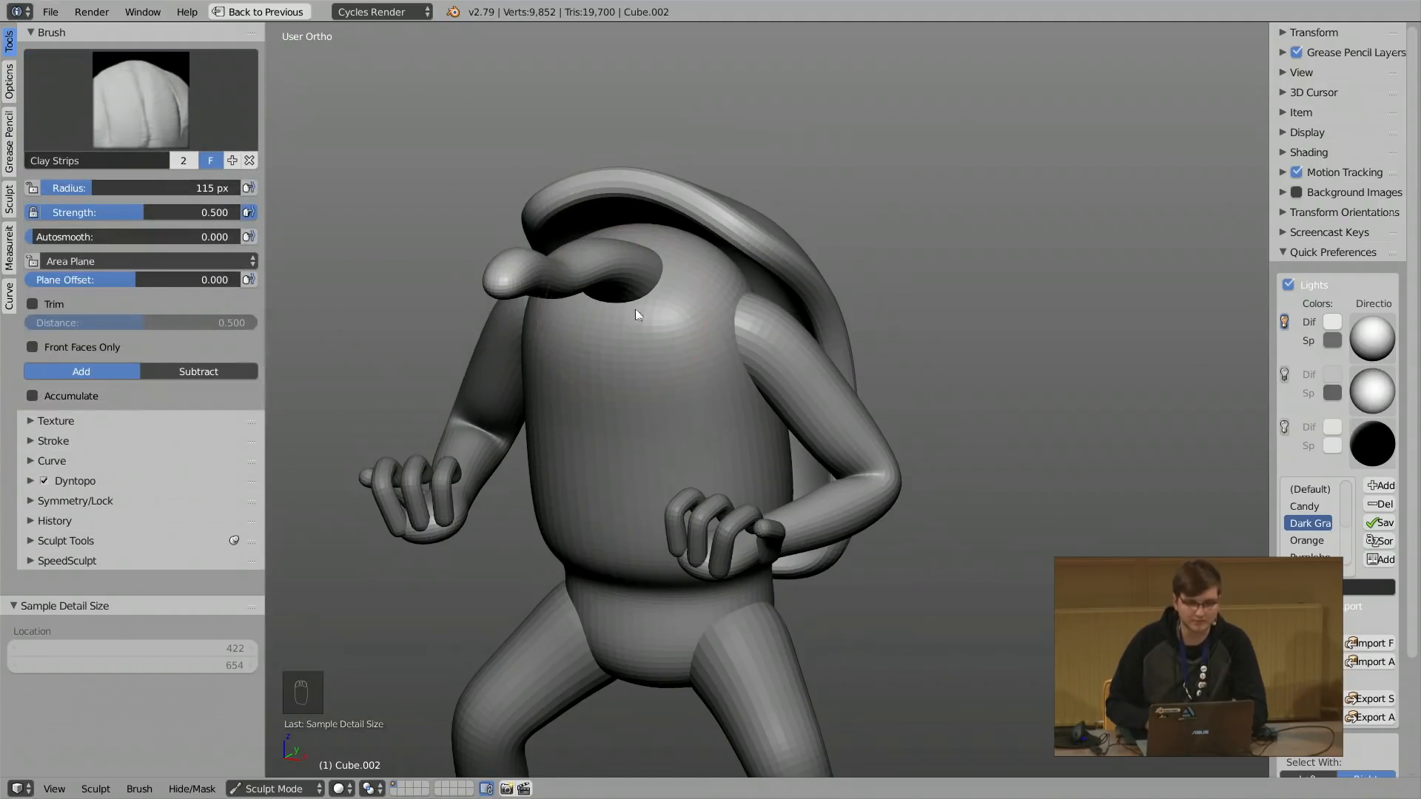
Resize the Clay Strips brush over the turtle's chest to 97 px, to 105 px and finally to 132 px.
{"action": "scroll", "coordinate": [634, 311], "scroll_direction": "up", "scroll_amount": 3}
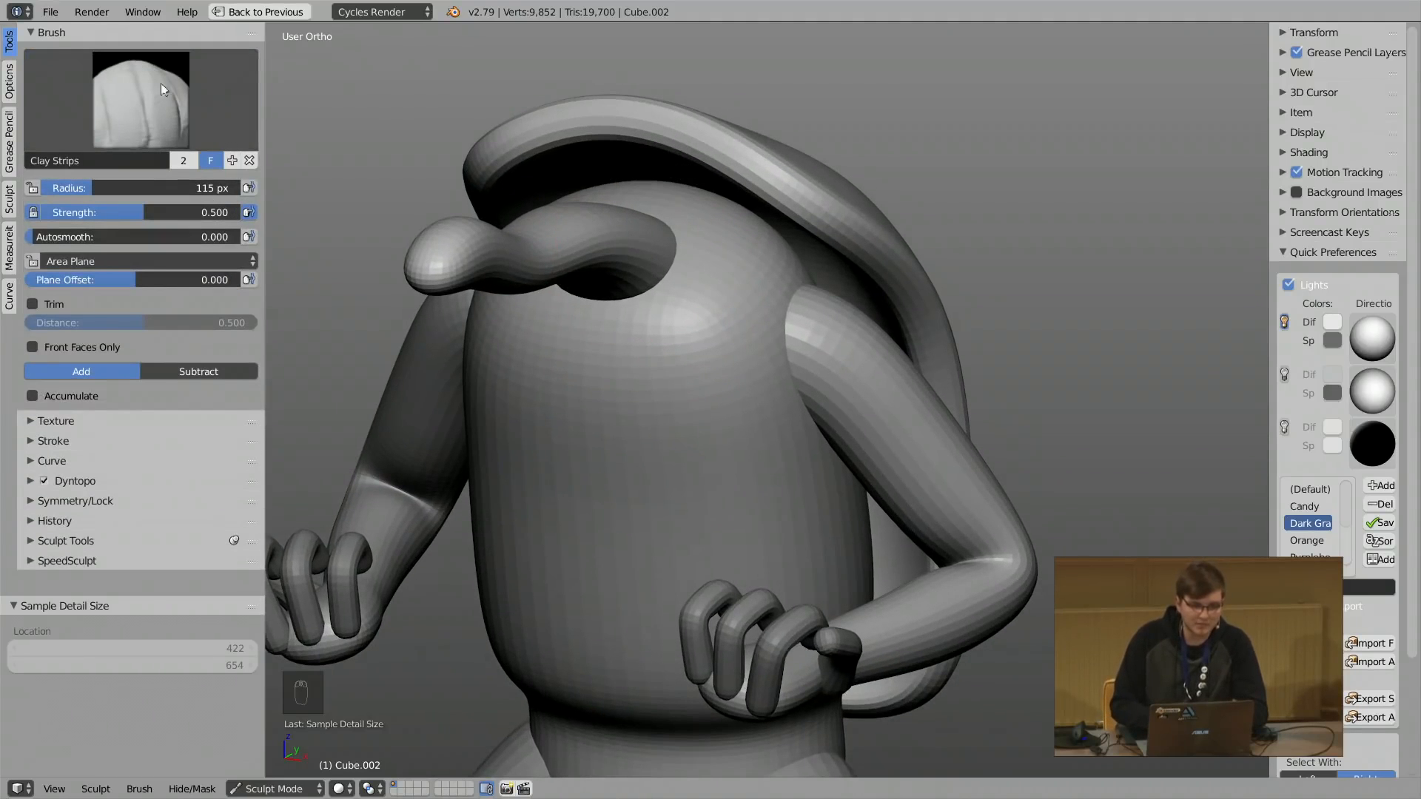
{"action": "middle_click_drag", "start_coordinate": [659, 247], "coordinate": [690, 351]}
{"action": "key", "text": "f"}
{"action": "left_click", "coordinate": [641, 264]}
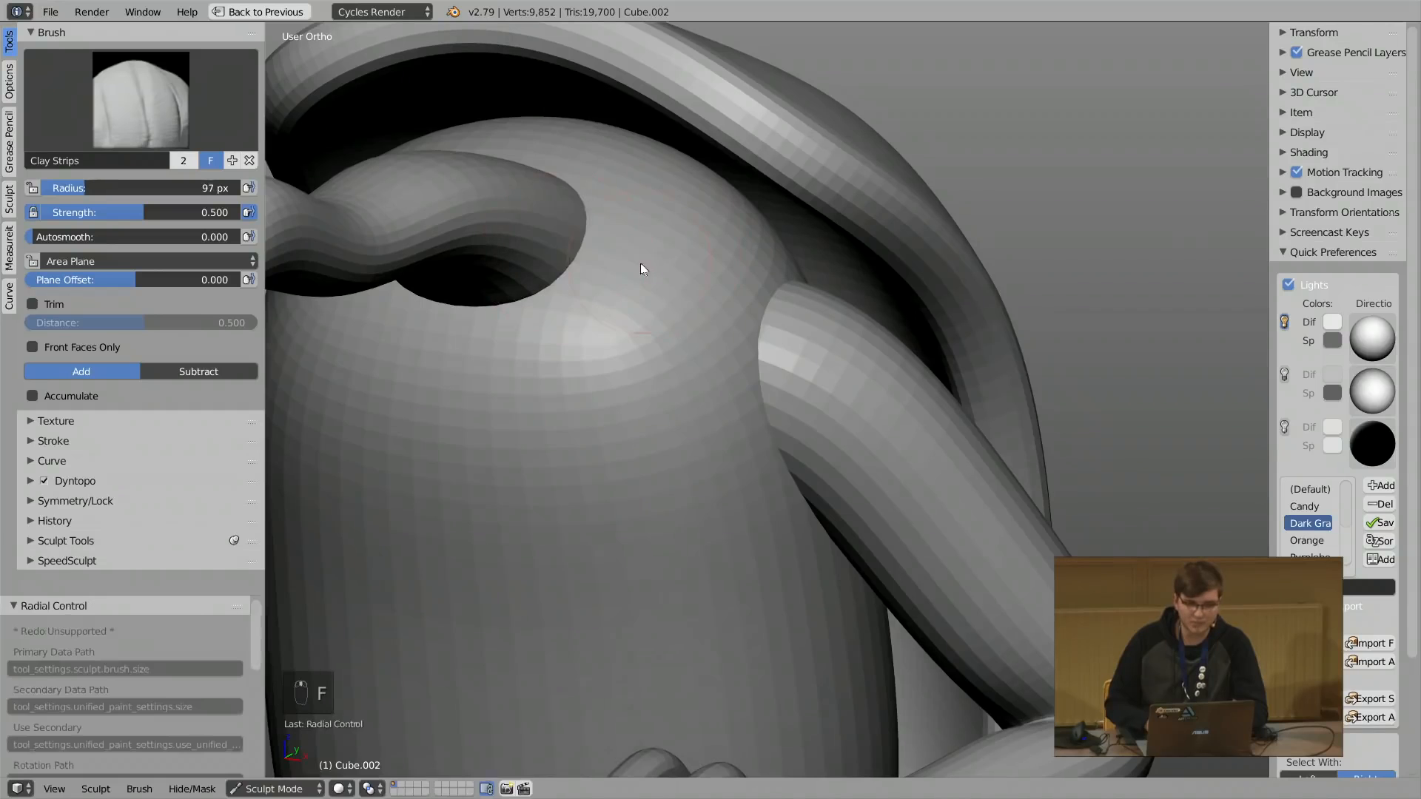
{"action": "scroll", "coordinate": [708, 296], "scroll_direction": "down", "scroll_amount": 1}
{"action": "key", "text": "f"}
{"action": "left_click", "coordinate": [741, 339]}
{"action": "middle_click_drag", "start_coordinate": [696, 270], "coordinate": [712, 292]}
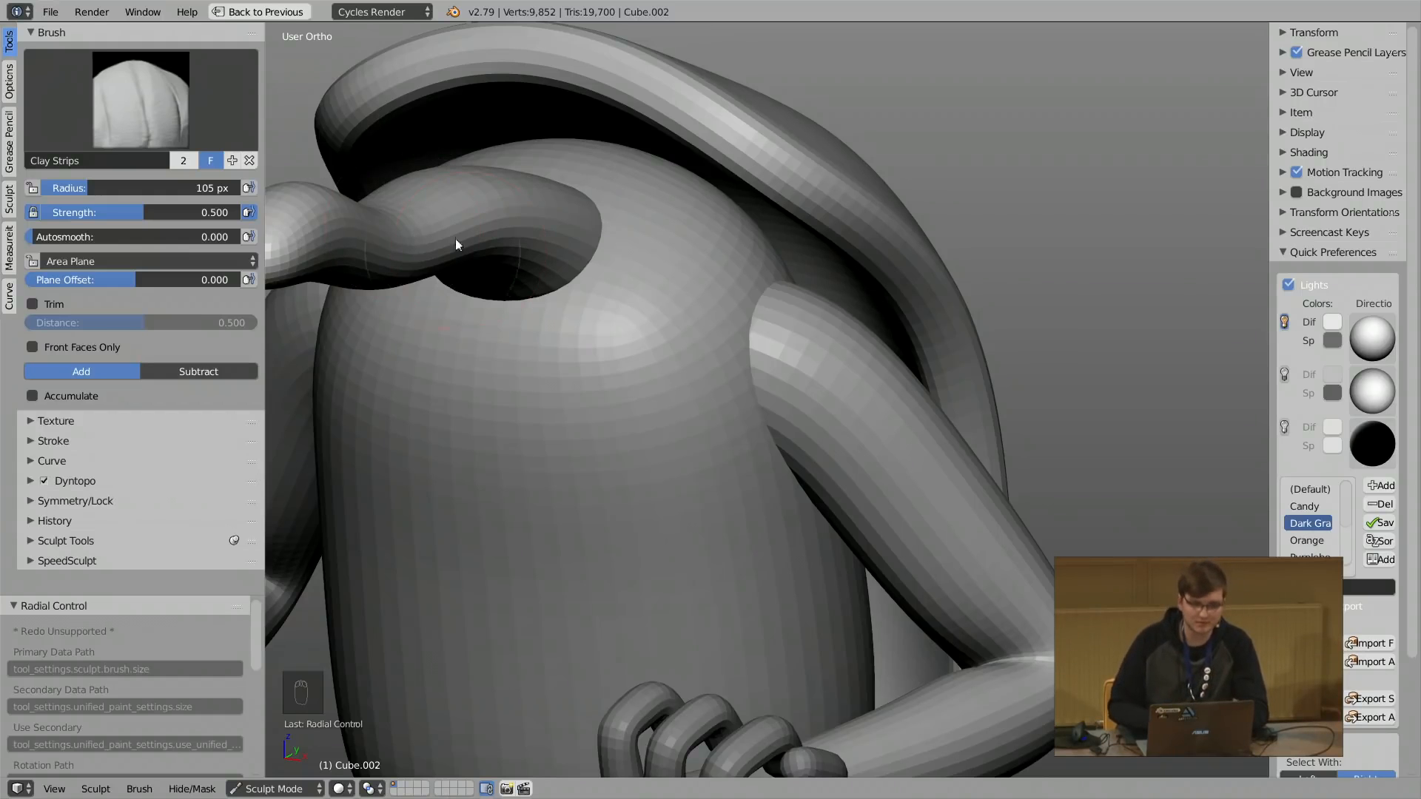
{"action": "scroll", "coordinate": [529, 185], "scroll_direction": "down", "scroll_amount": 2}
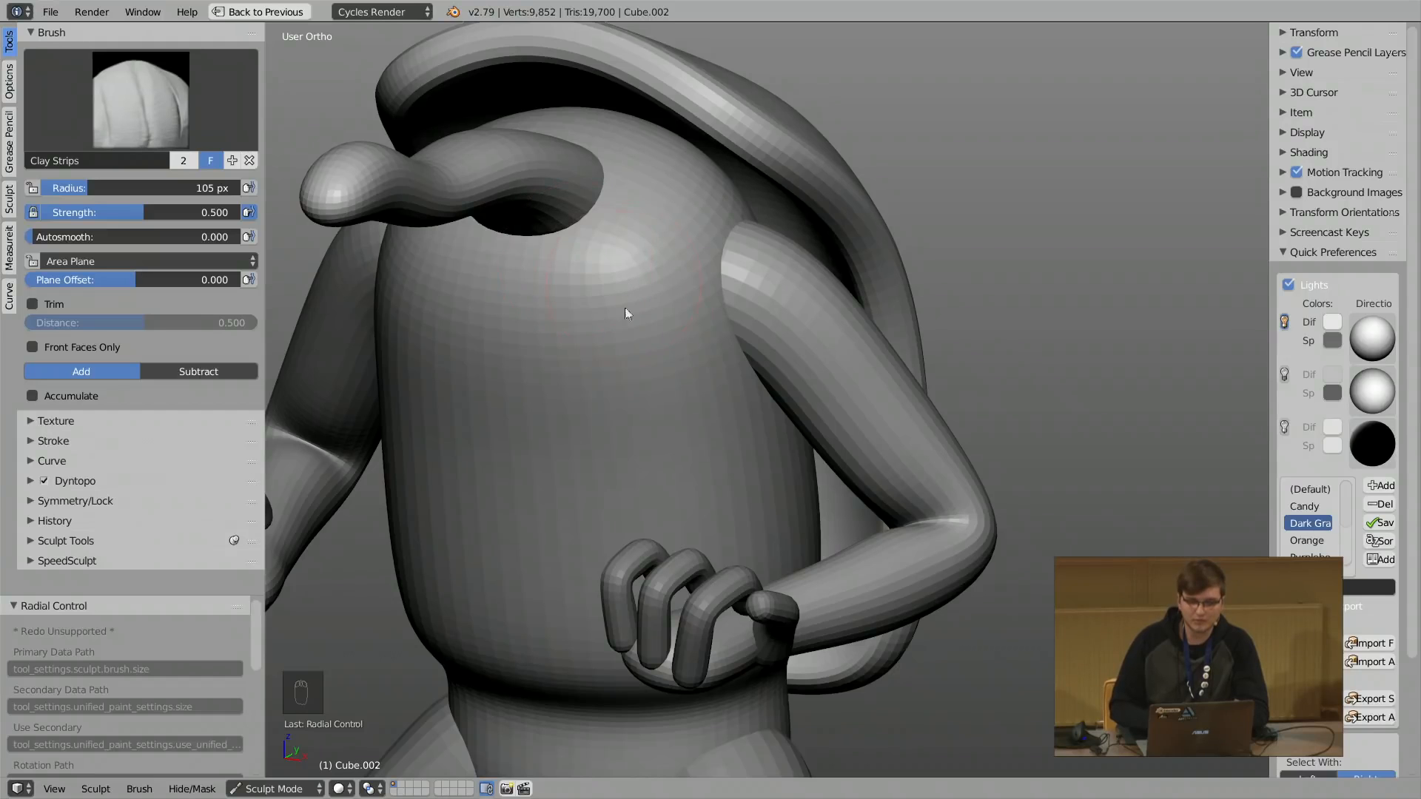
{"action": "key", "text": "f"}
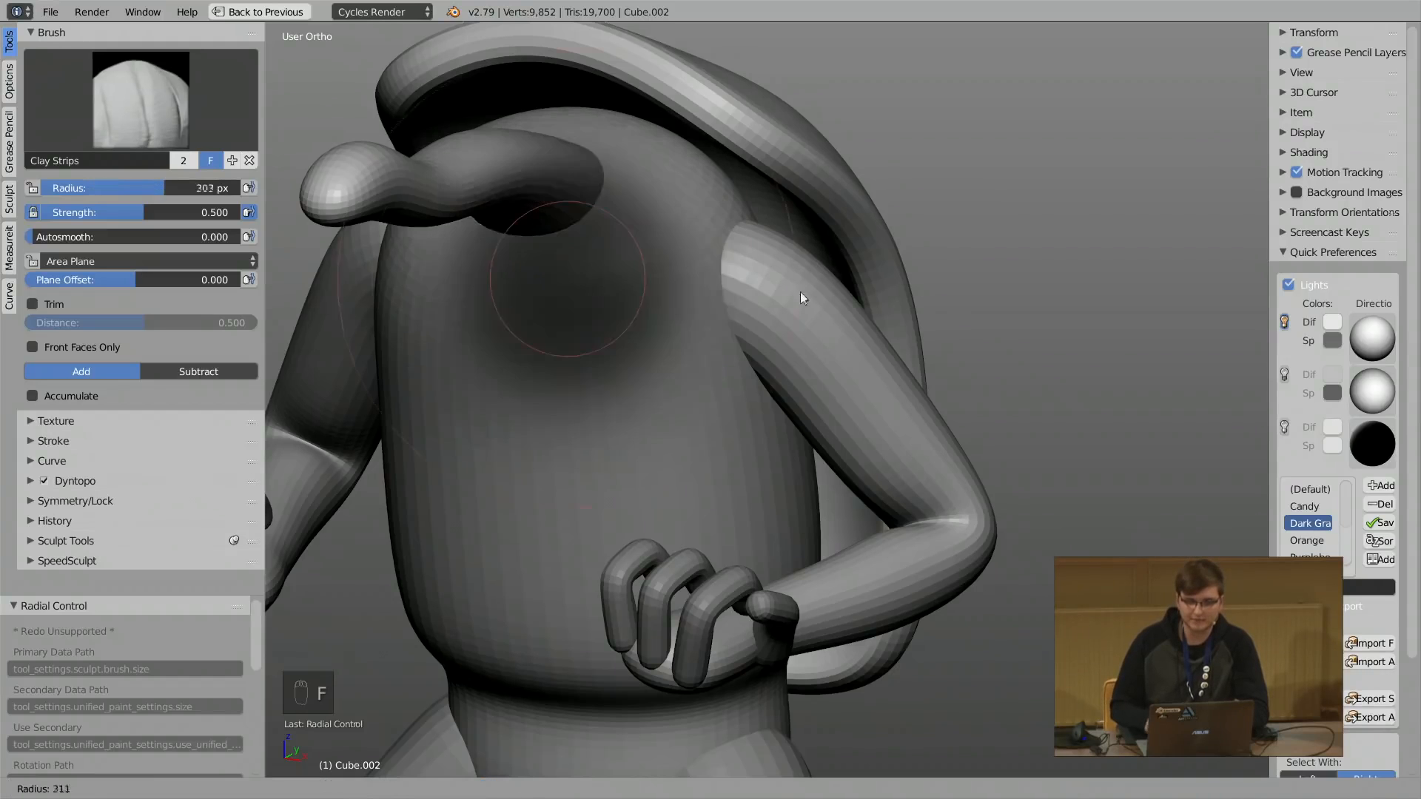
{"action": "left_click", "coordinate": [665, 274]}
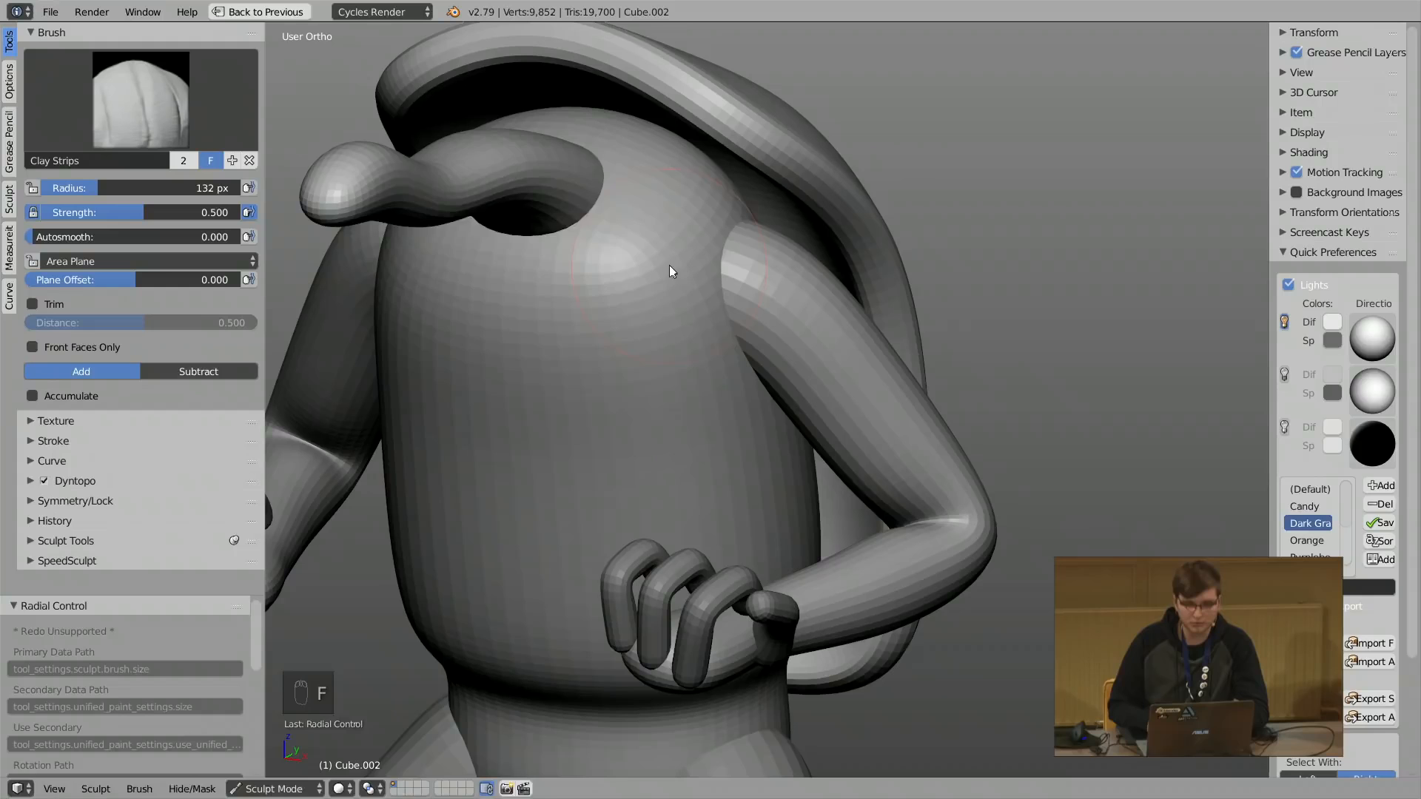
Cancel the brush texture angle adjustment and set the Clay Strips strength to 0.531.
{"action": "key", "text": "ctrl+f"}
{"action": "key", "text": "Escape"}
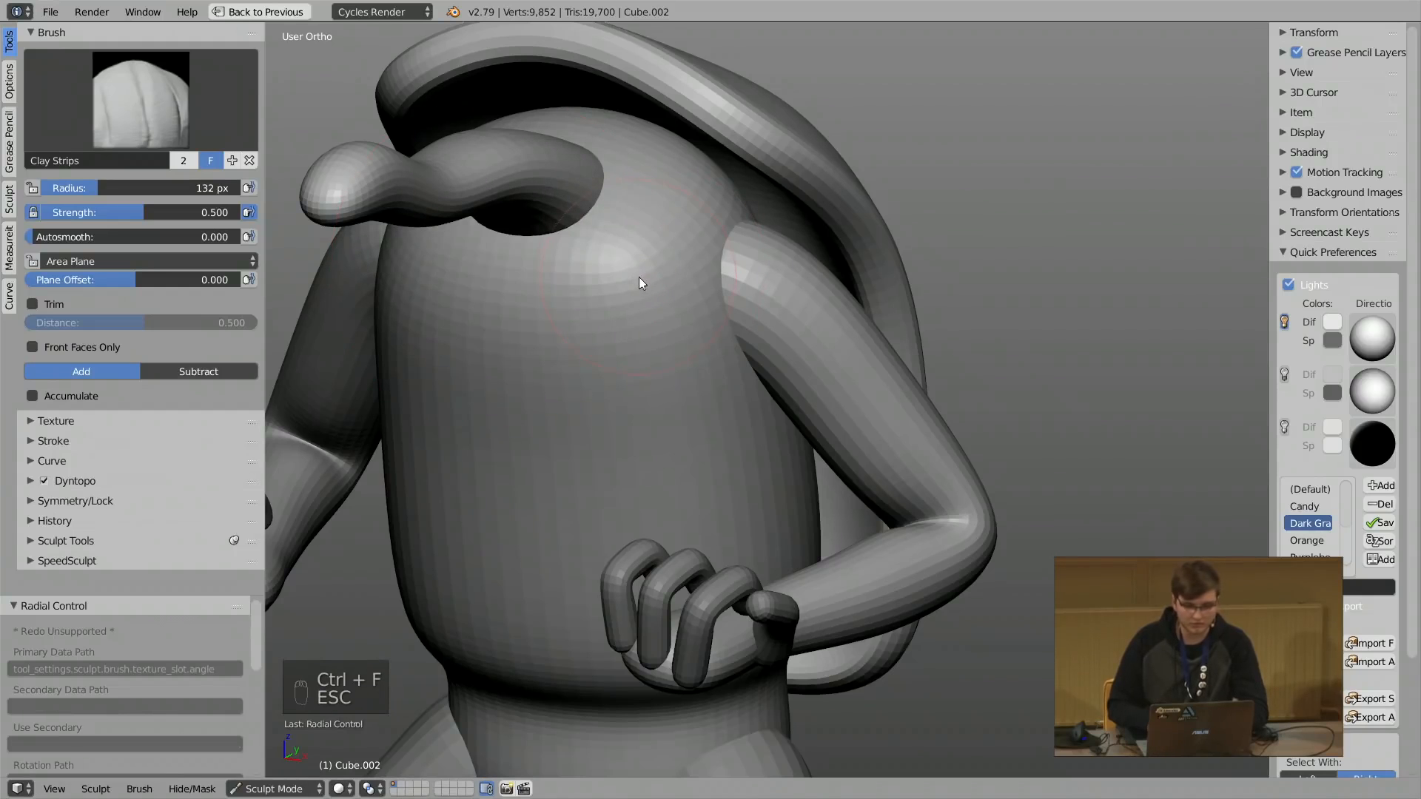
{"action": "key", "text": "shift+f"}
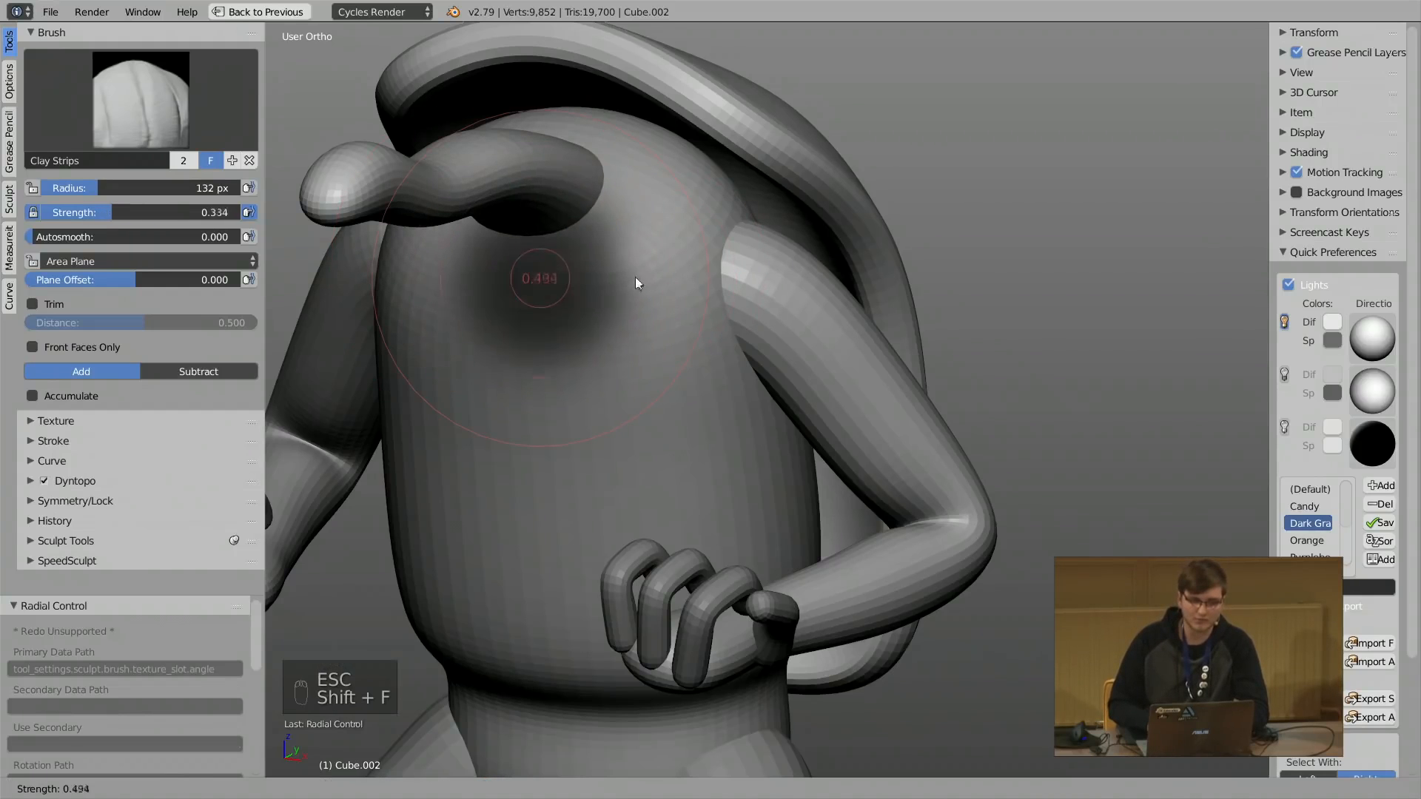
{"action": "left_click", "coordinate": [633, 273]}
Hide the tool shelf and cycle through the first four sculpt brushes.
{"action": "key", "text": "t"}
{"action": "key", "text": "t"}
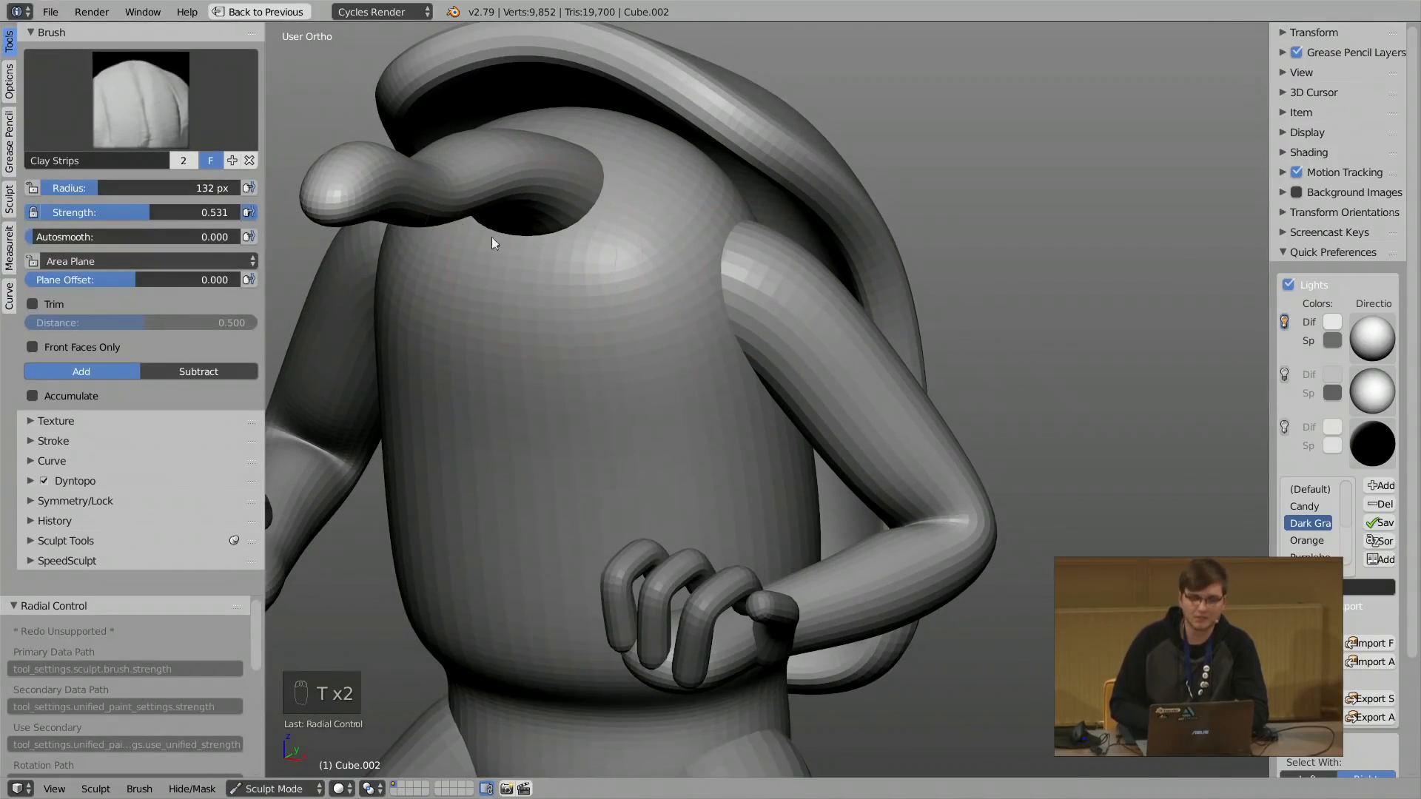
{"action": "left_click", "coordinate": [131, 102]}
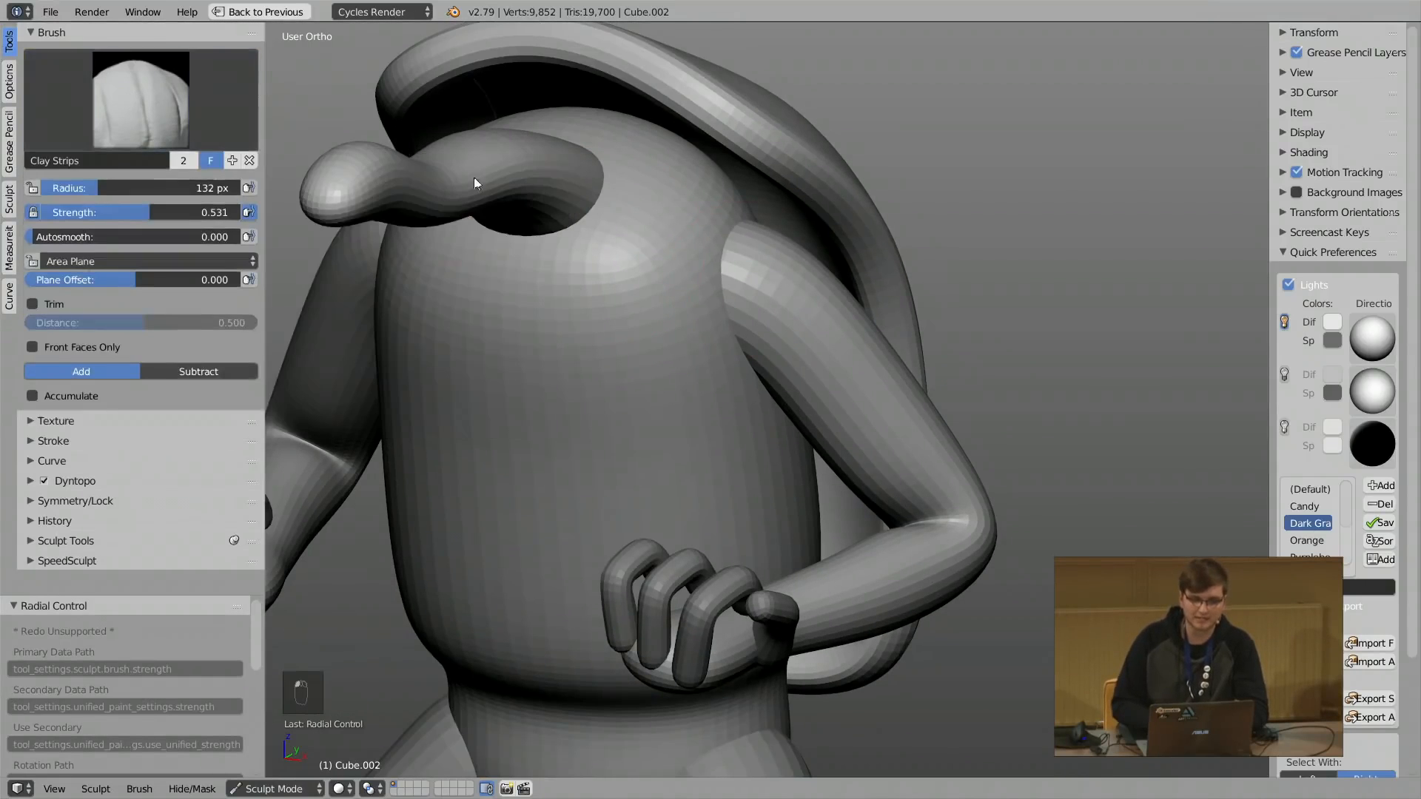
{"action": "key", "text": "t"}
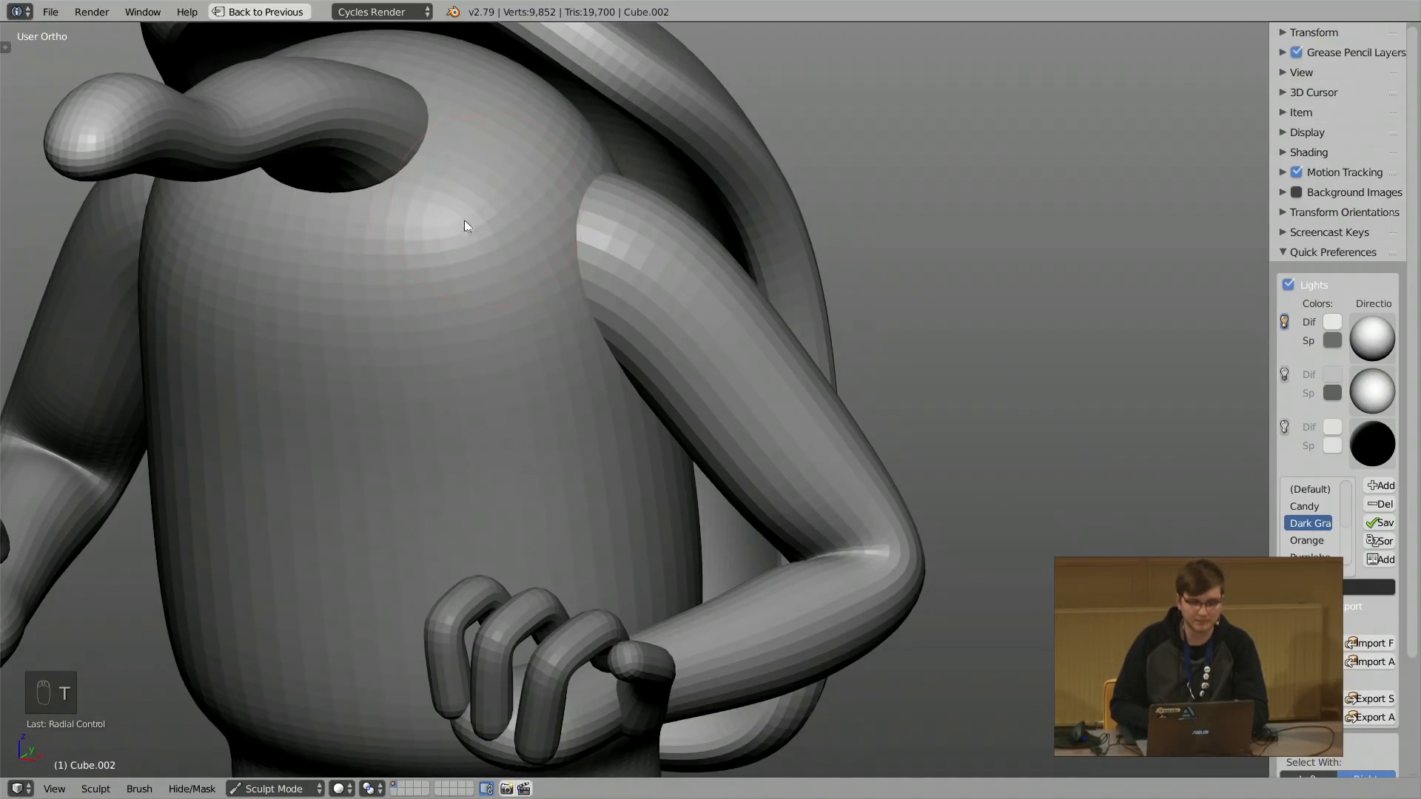
{"action": "key", "text": "1"}
{"action": "key", "text": "2"}
{"action": "key", "text": "3"}
{"action": "key", "text": "4"}
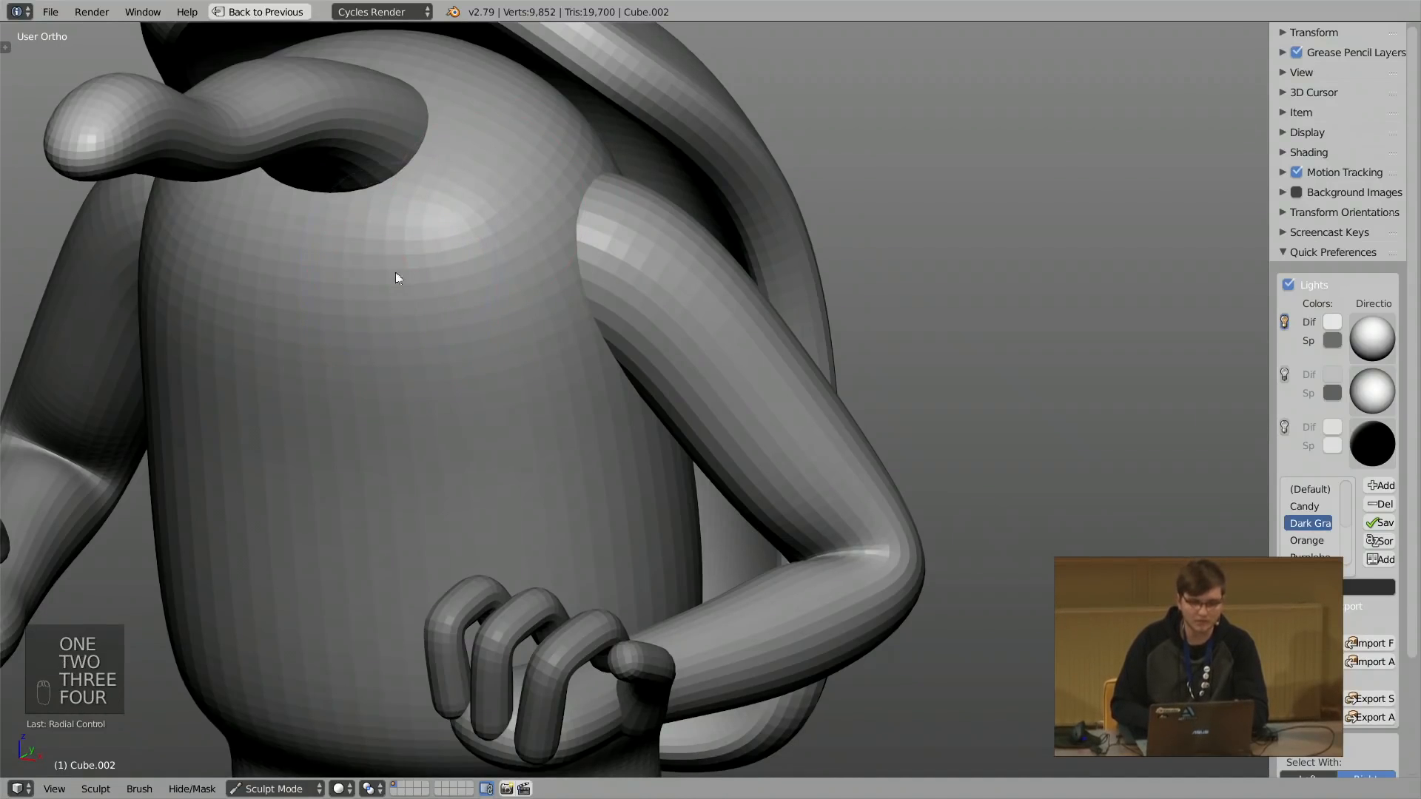
Show the tool shelf again and cycle through the first five sculpt brushes, ending on Fill/Deepen.
{"action": "key", "text": "t"}
{"action": "key", "text": "1"}
{"action": "key", "text": "2"}
{"action": "key", "text": "3"}
{"action": "key", "text": "4"}
{"action": "key", "text": "5"}
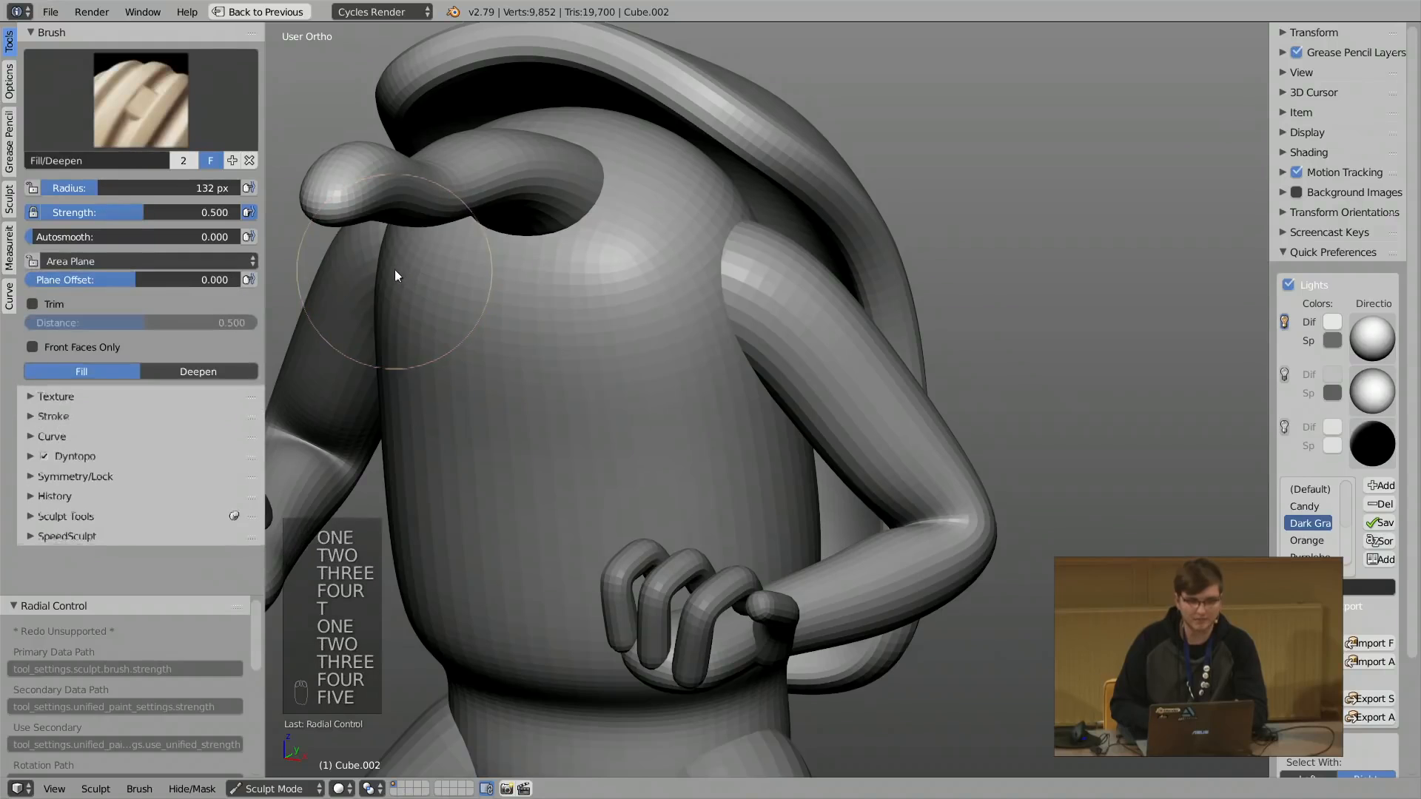
{"action": "middle_click_drag", "start_coordinate": [445, 205], "coordinate": [480, 242], "text": "shift"}
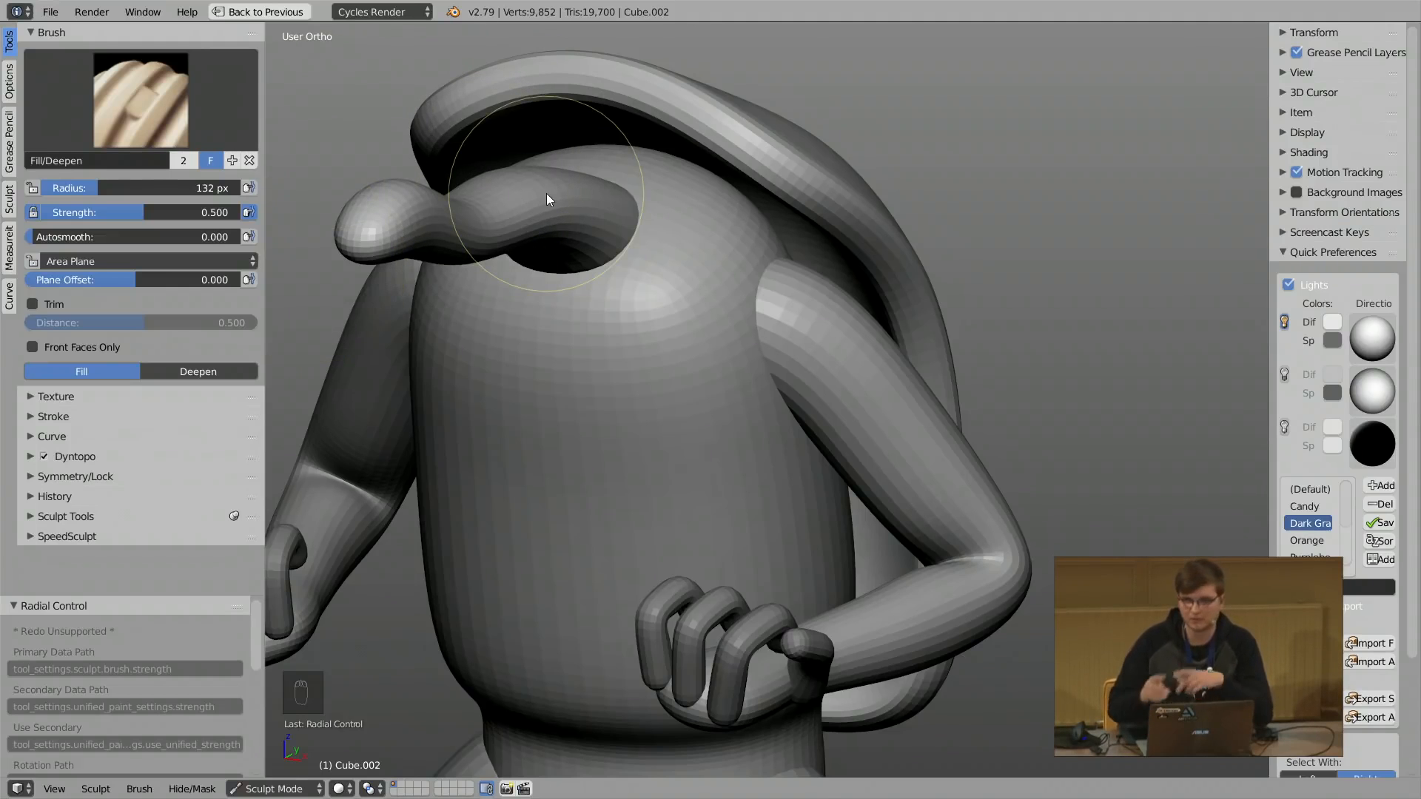
{"action": "mouse_move", "coordinate": [569, 193]}
{"action": "middle_mouse_down"}
{"action": "mouse_move", "coordinate": [589, 238]}
{"action": "mouse_move", "coordinate": [556, 227]}
{"action": "mouse_move", "coordinate": [615, 265]}
{"action": "middle_mouse_up"}
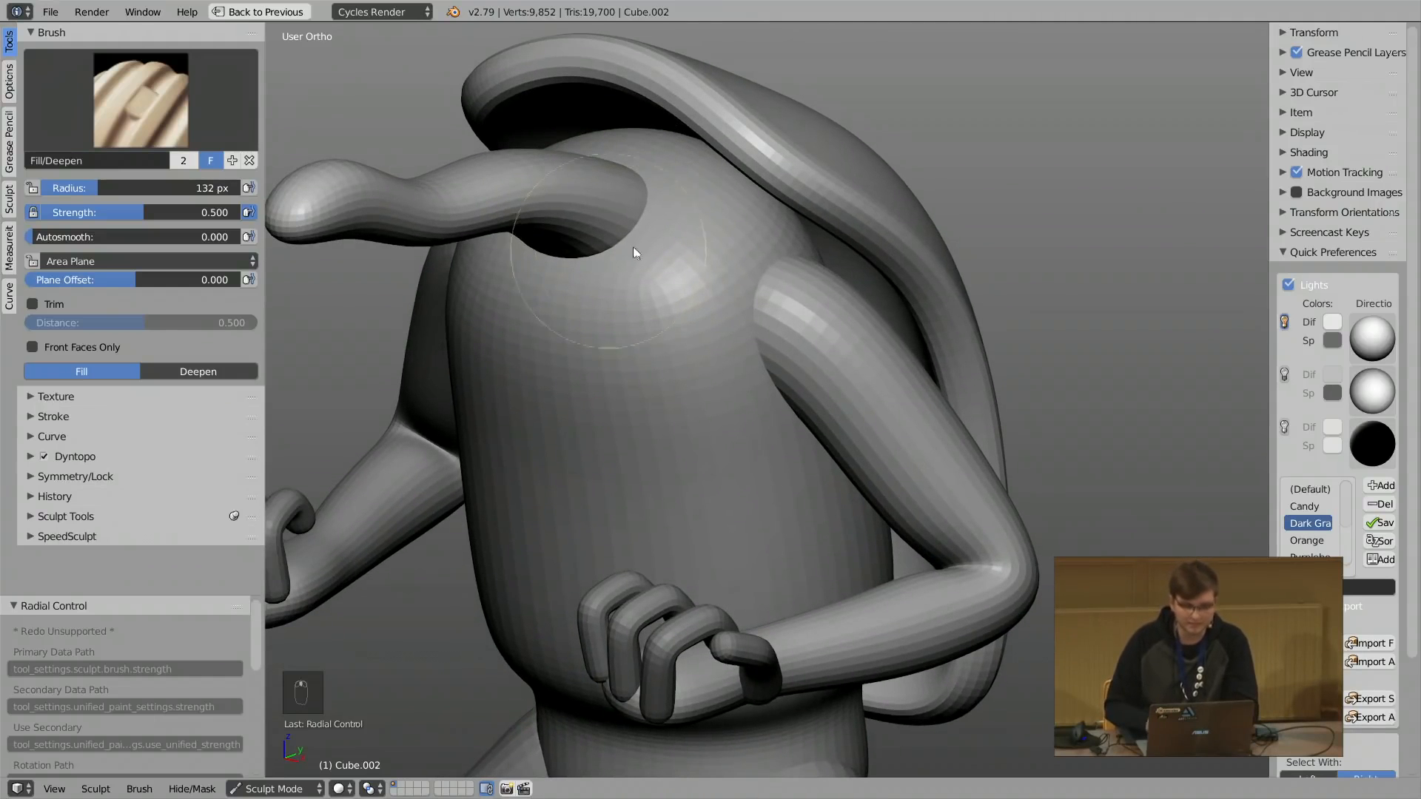
Return to the Clay Strips brush and reduce its radius to 108 px over the turtle's shoulder.
{"action": "key", "text": "3"}
{"action": "key", "text": "f"}
{"action": "left_click", "coordinate": [686, 302]}
{"action": "scroll", "coordinate": [778, 322], "scroll_direction": "up", "scroll_amount": 6}
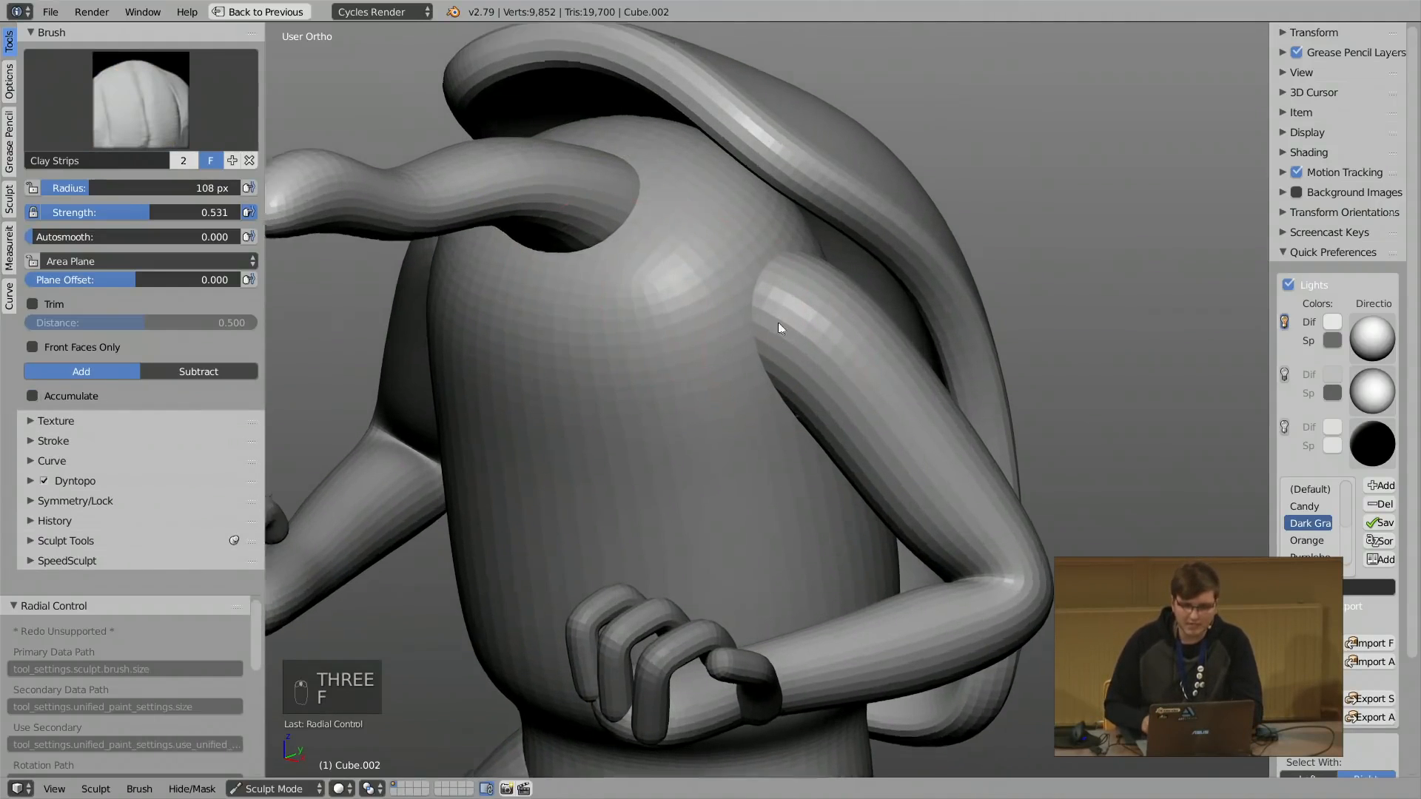
{"action": "middle_click_drag", "start_coordinate": [672, 274], "coordinate": [685, 285]}
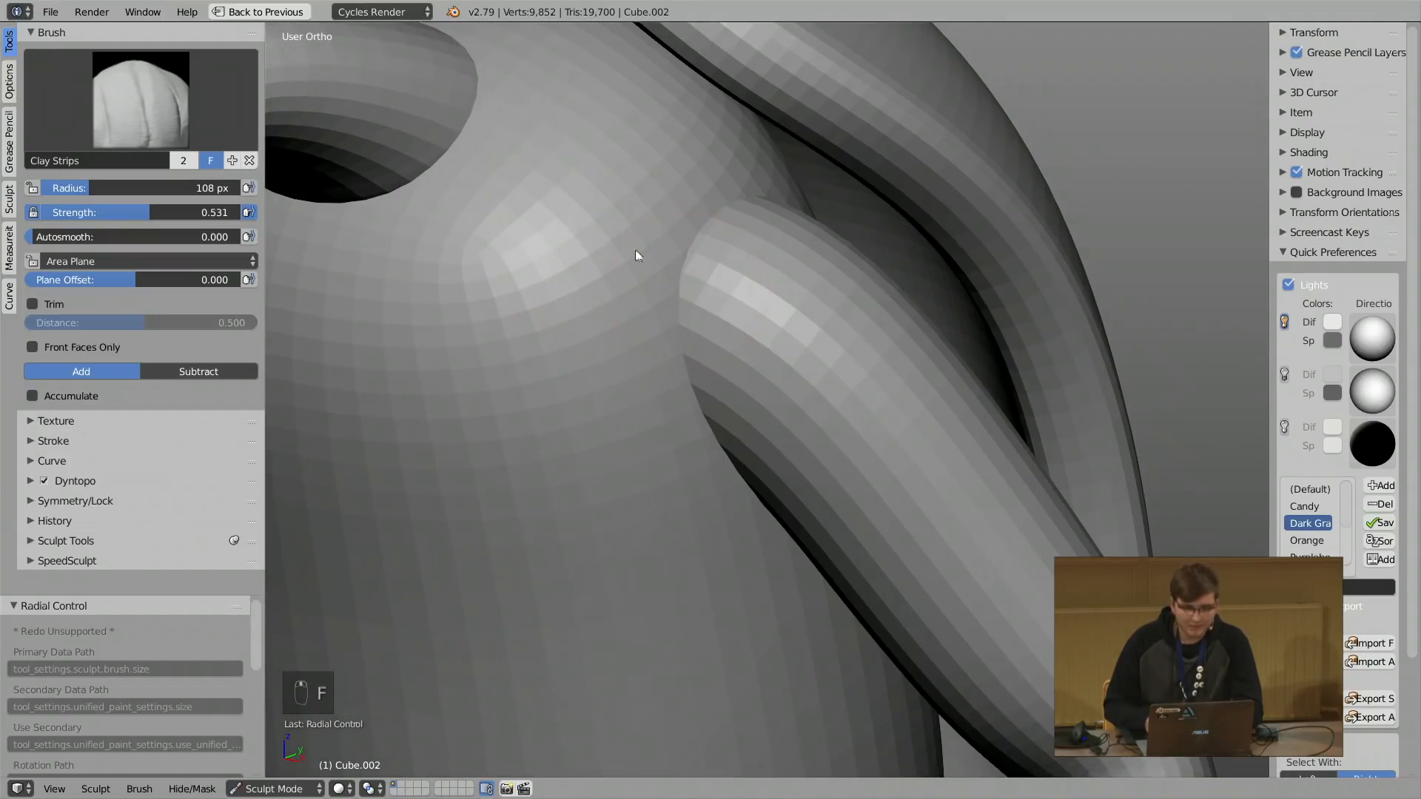
Smooth the seam where the upper arm meets the torso using the Smooth brush with a 169 px radius.
{"action": "left_click", "coordinate": [224, 127]}
{"action": "left_click", "coordinate": [538, 276]}
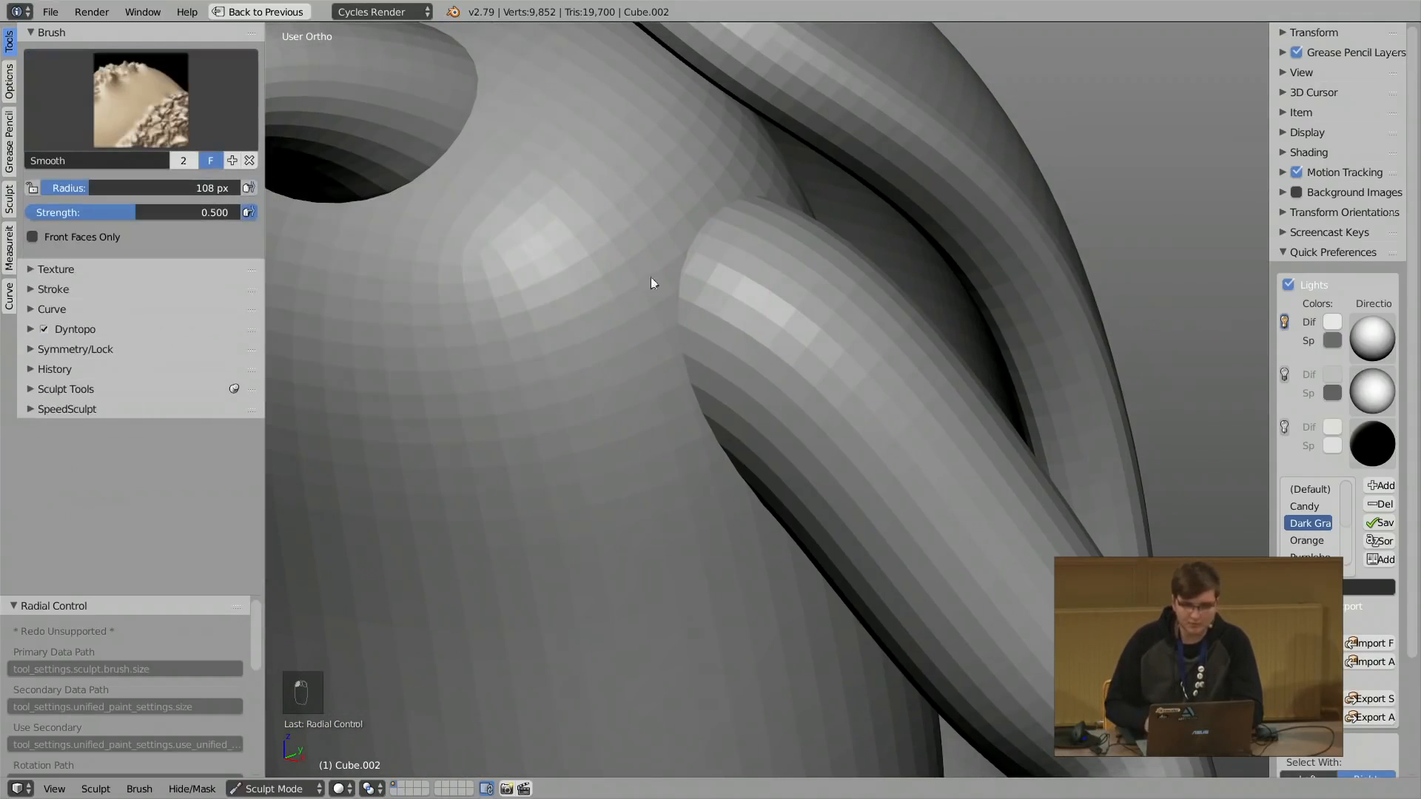
{"action": "middle_click_drag", "start_coordinate": [672, 280], "coordinate": [611, 300], "text": "shift"}
{"action": "key", "text": "f"}
{"action": "left_click", "coordinate": [633, 348]}
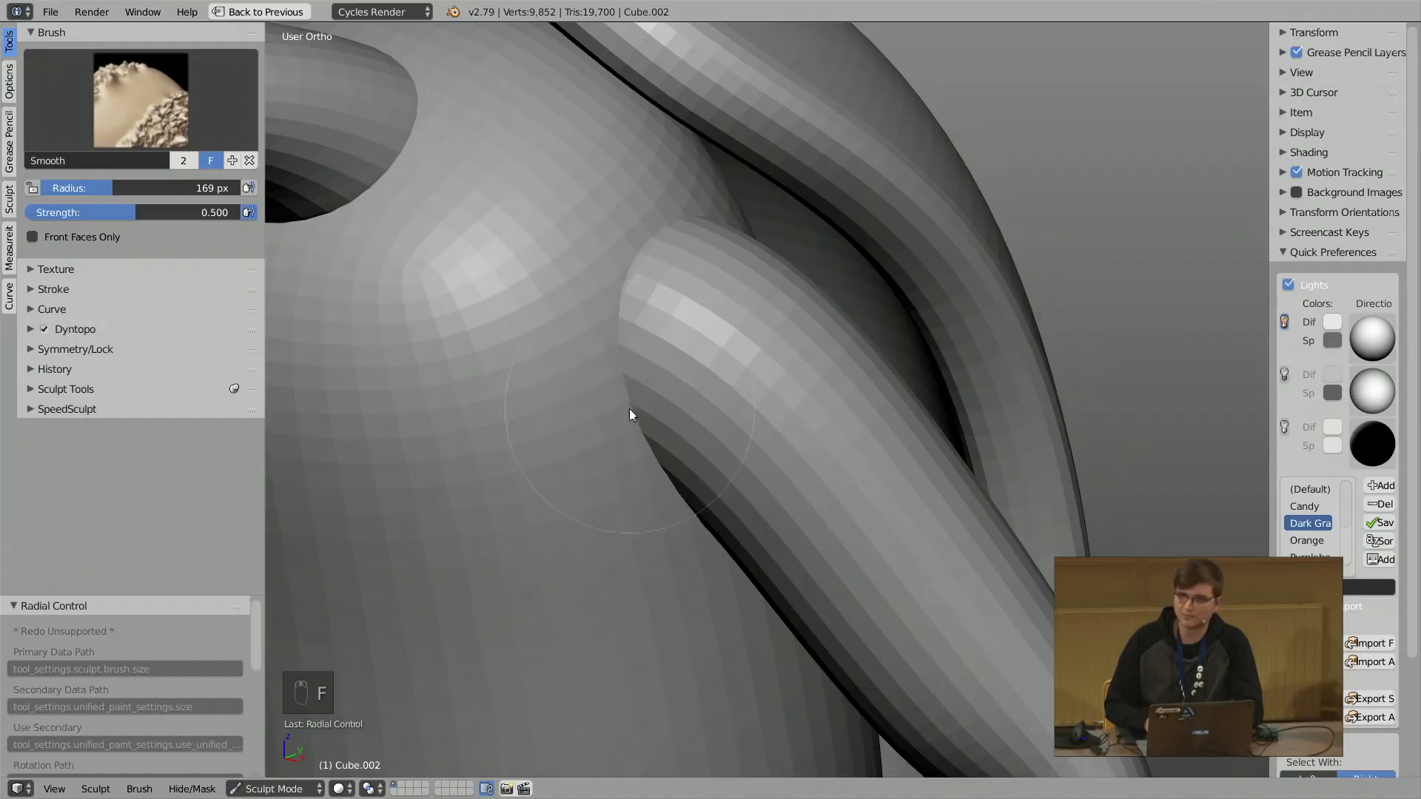
{"action": "left_click_drag", "start_coordinate": [632, 403], "coordinate": [615, 308]}
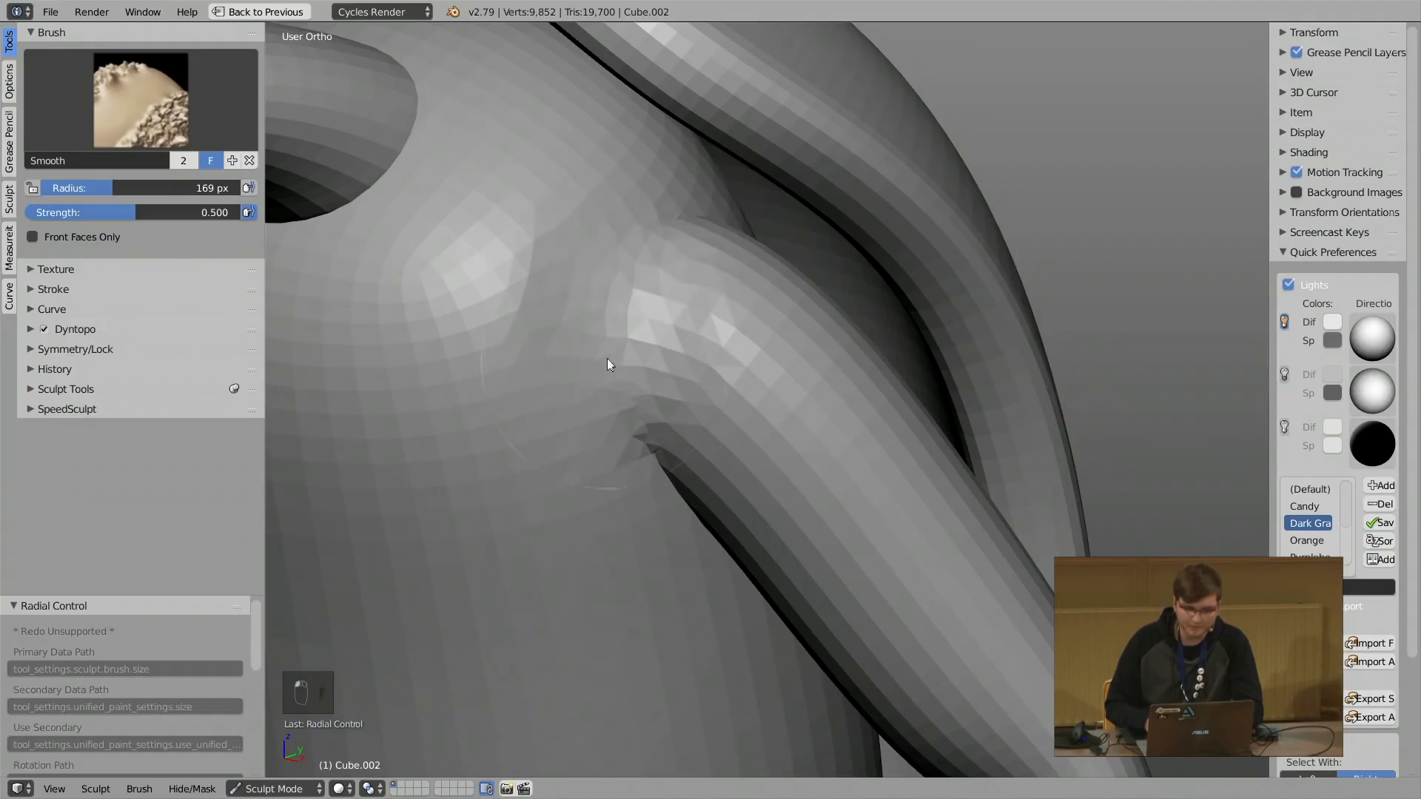
Try another smoothing stroke down the shoulder seam towards the armpit and undo it.
{"action": "middle_click_drag", "start_coordinate": [676, 333], "coordinate": [638, 420]}
{"action": "left_click_drag", "start_coordinate": [638, 420], "coordinate": [653, 471]}
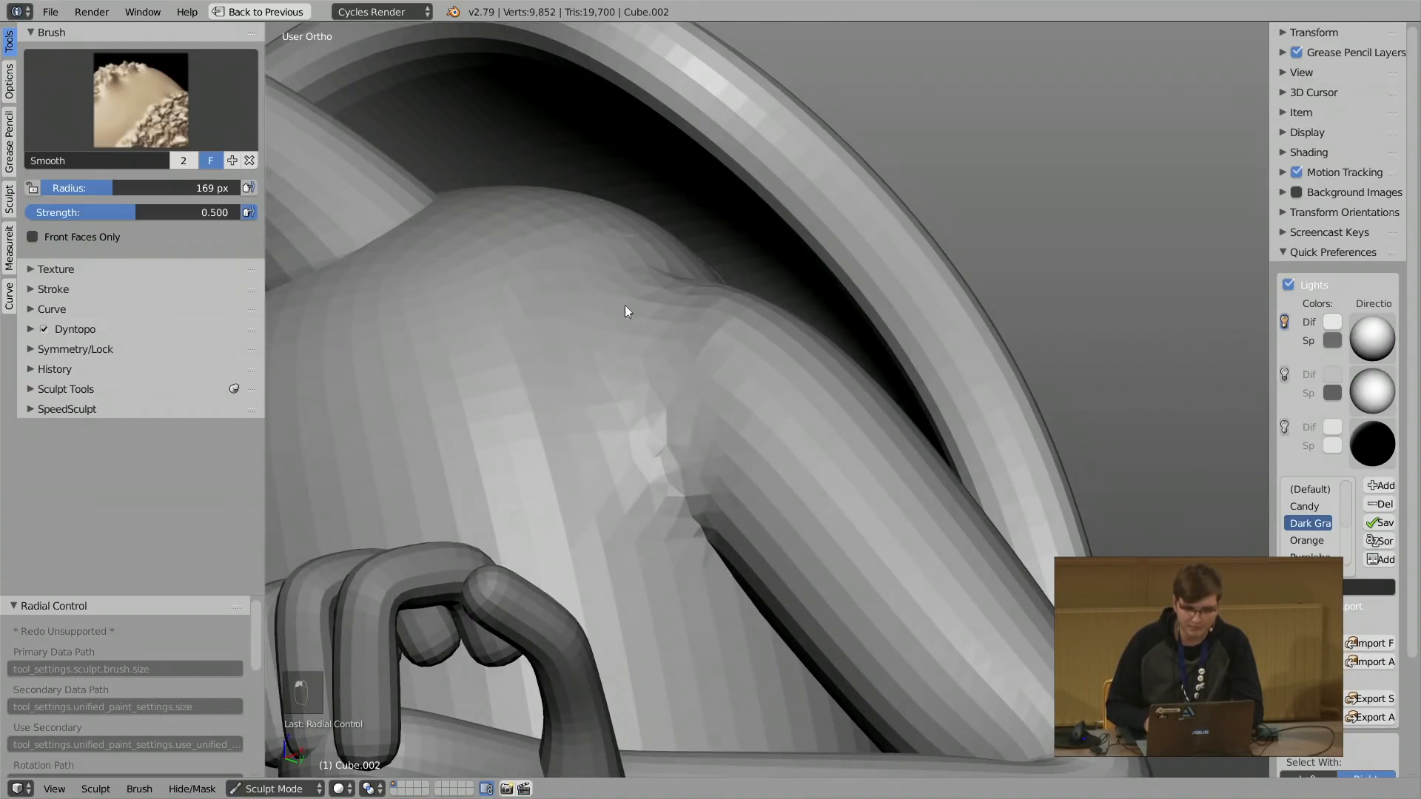
{"action": "key", "text": "ctrl+z"}
Build up the shoulder joint with the Clay Strips brush at a 123 px radius.
{"action": "left_click", "coordinate": [184, 102]}
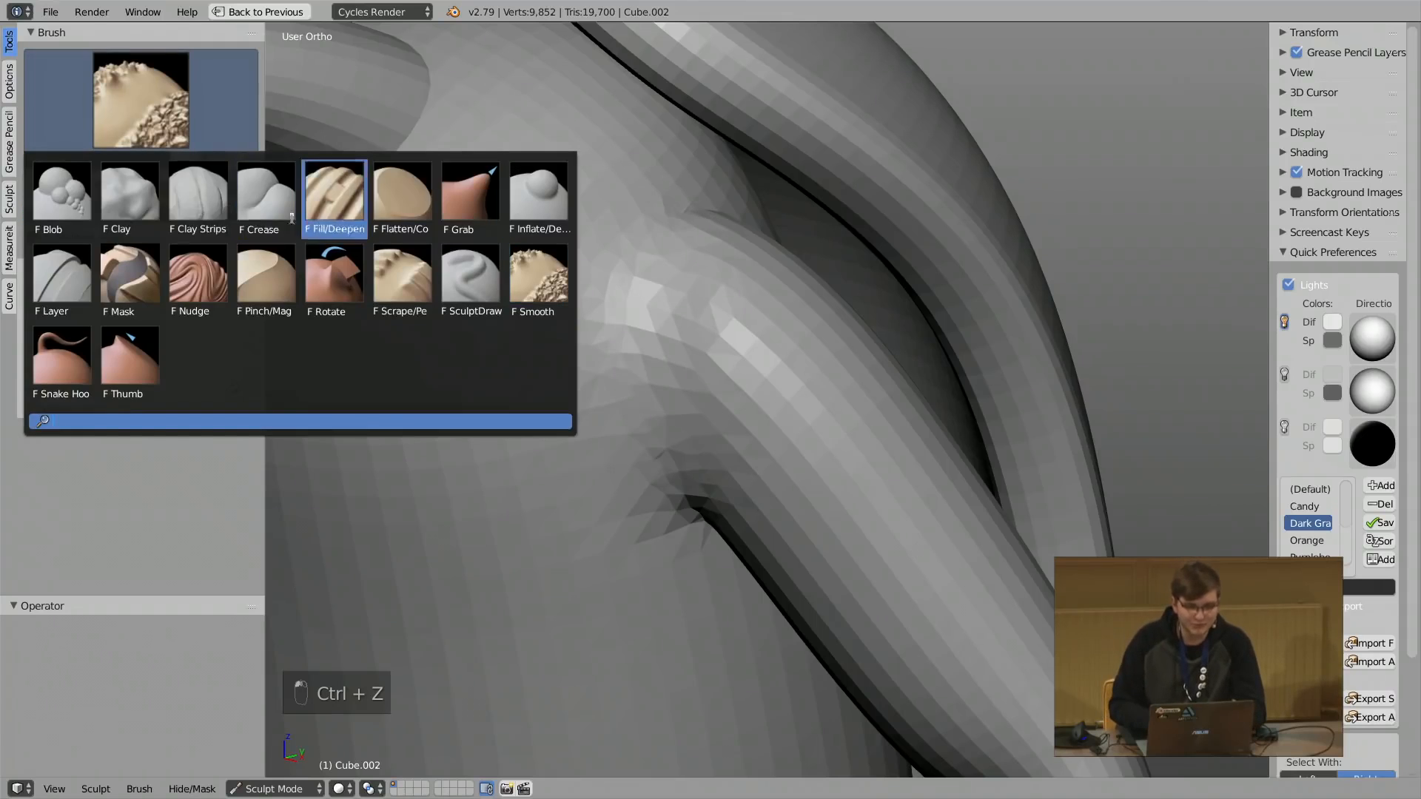
{"action": "left_click", "coordinate": [203, 207]}
{"action": "middle_click_drag", "start_coordinate": [613, 264], "coordinate": [595, 302]}
{"action": "key", "text": "f"}
{"action": "left_click", "coordinate": [565, 299]}
{"action": "left_click_drag", "start_coordinate": [744, 242], "coordinate": [738, 231]}
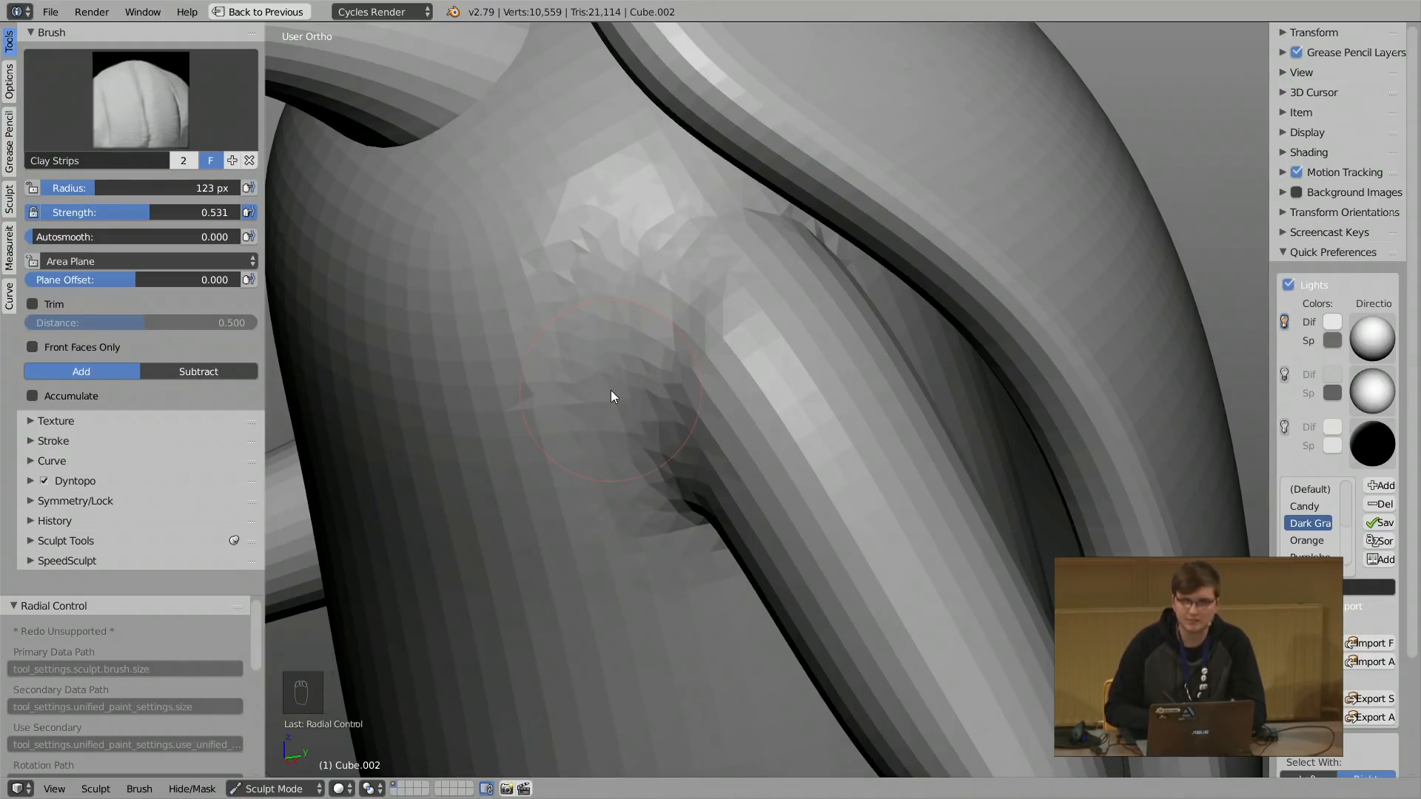
Enlarge the Clay Strips radius to 146 px and add more volume over the armpit and front of the shoulder.
{"action": "middle_click_drag", "start_coordinate": [617, 347], "coordinate": [647, 334]}
{"action": "key", "text": "f"}
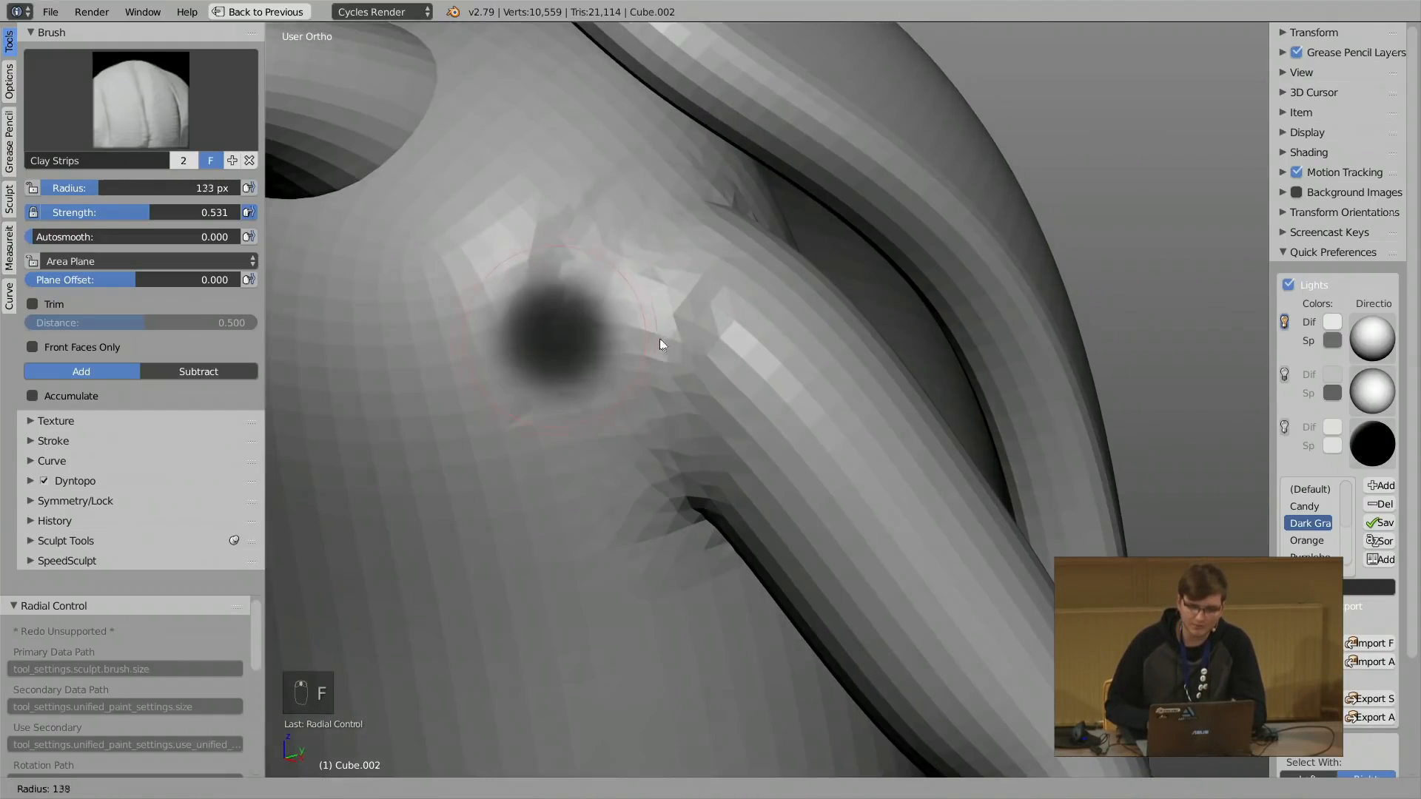
{"action": "left_click", "coordinate": [663, 339]}
{"action": "left_click_drag", "start_coordinate": [712, 582], "coordinate": [713, 363]}
{"action": "left_click_drag", "start_coordinate": [633, 326], "coordinate": [602, 355]}
Try a Clay Strips stroke over the shoulder in wireframe display, undo it and return to solid shading.
{"action": "key", "text": "z"}
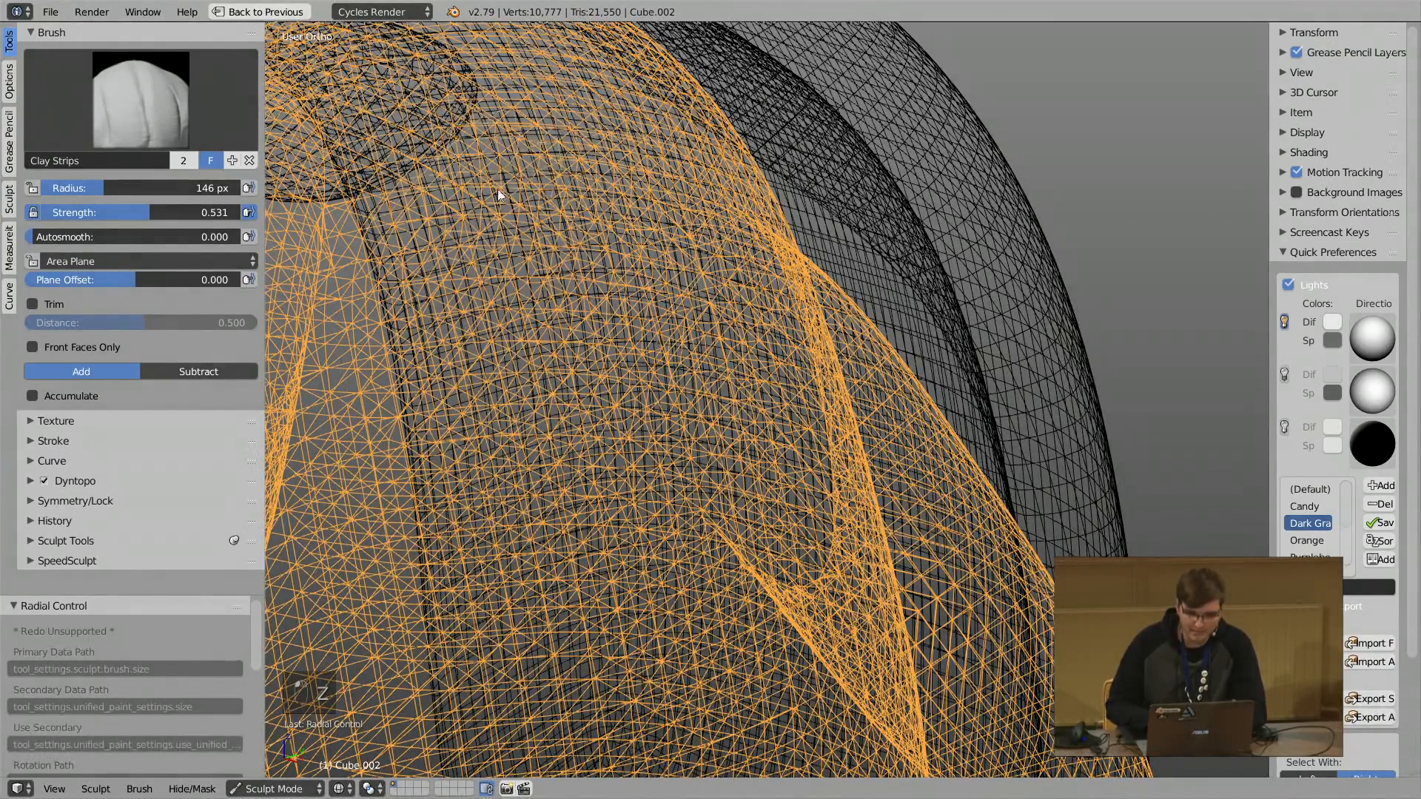
{"action": "mouse_move", "coordinate": [703, 363]}
{"action": "left_mouse_down"}
{"action": "mouse_move", "coordinate": [651, 459]}
{"action": "mouse_move", "coordinate": [620, 457]}
{"action": "left_mouse_up"}
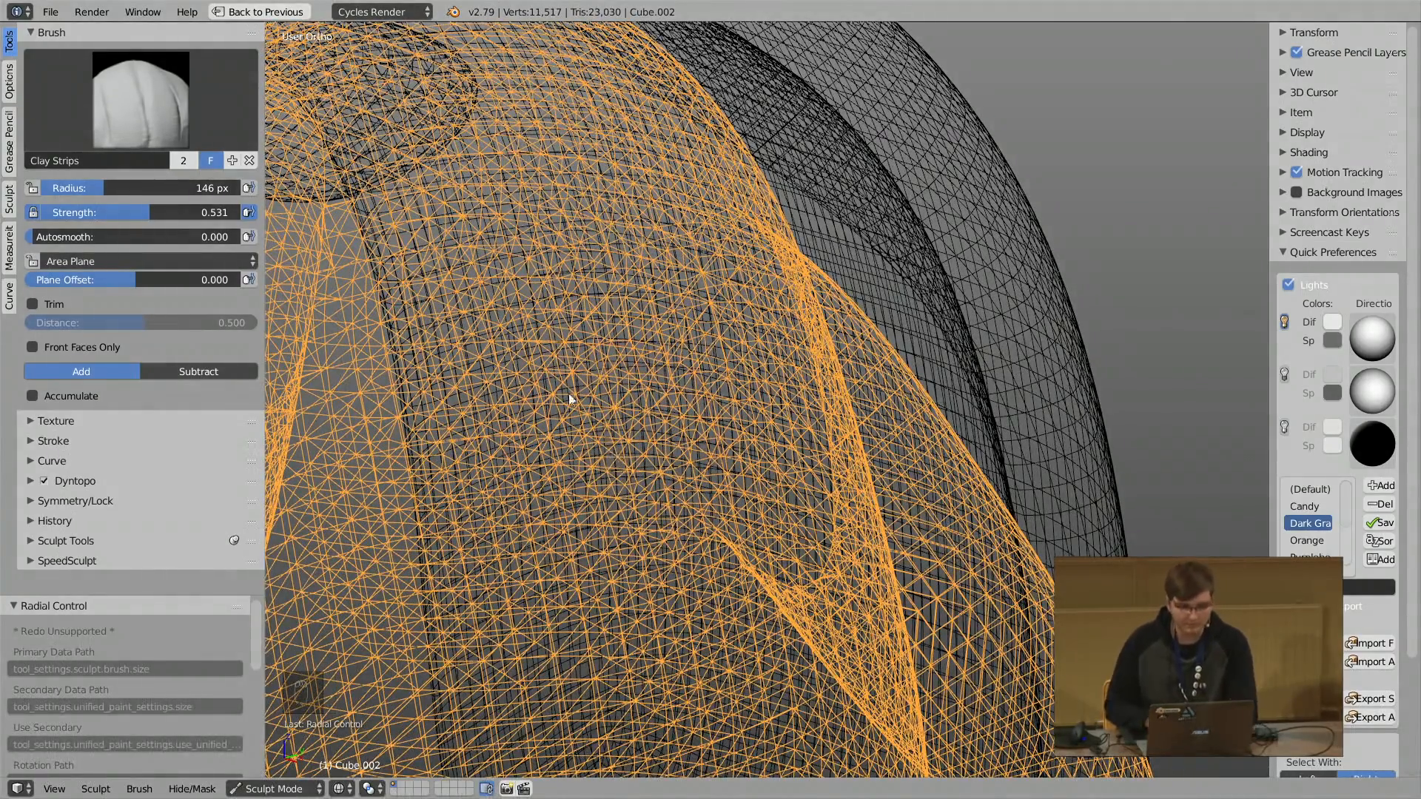
{"action": "left_click", "coordinate": [131, 481]}
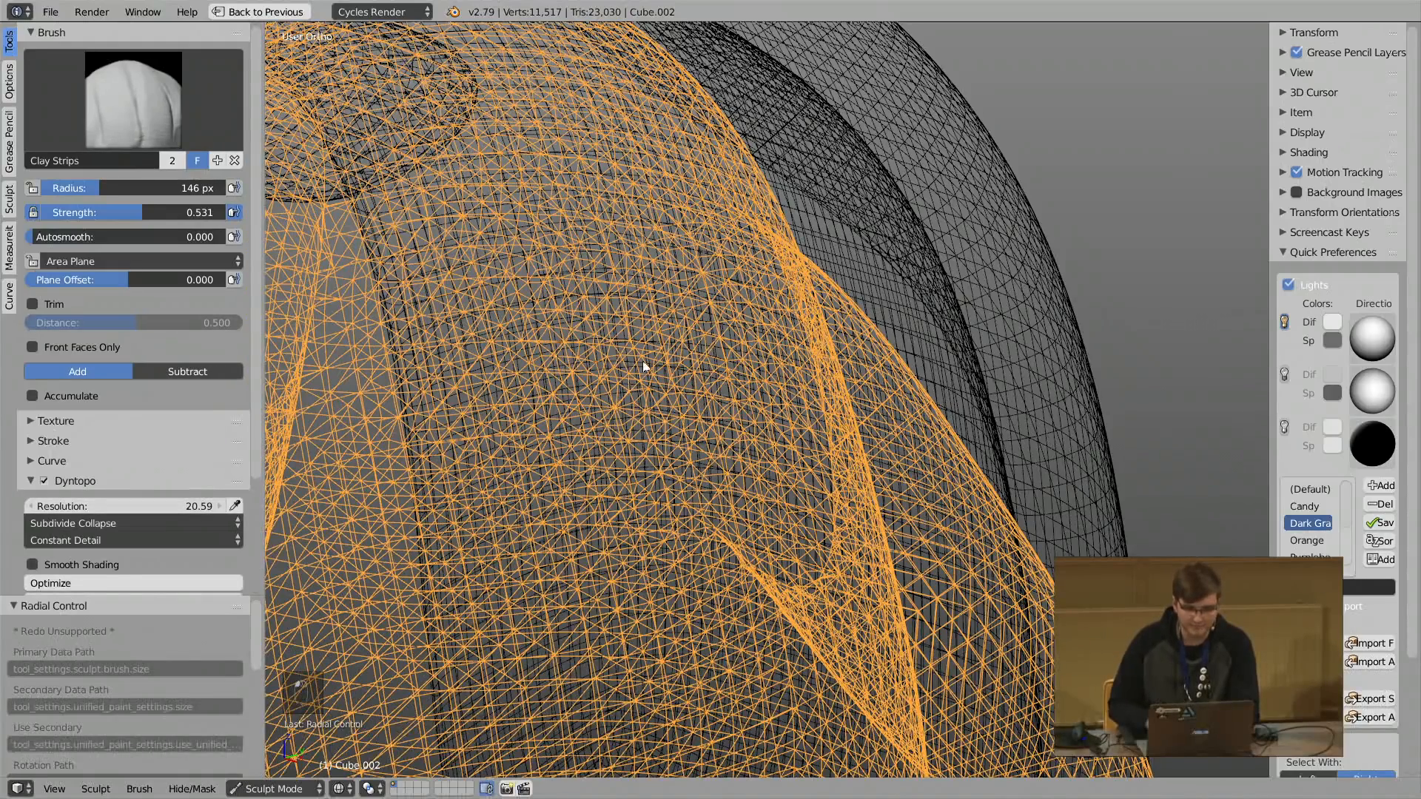
{"action": "key", "text": "ctrl+z"}
{"action": "key", "text": "z"}
Fill in the front of the shoulder with Clay Strips and smooth the area with a 153 px radius.
{"action": "middle_click_drag", "start_coordinate": [653, 343], "coordinate": [662, 364]}
{"action": "left_click_drag", "start_coordinate": [658, 554], "coordinate": [577, 359]}
{"action": "scroll", "coordinate": [602, 437], "scroll_direction": "down", "scroll_amount": 2}
{"action": "key", "text": "f"}
{"action": "left_click", "coordinate": [615, 431]}
{"action": "mouse_move", "coordinate": [652, 404]}
{"action": "left_mouse_down"}
{"action": "mouse_move", "coordinate": [597, 384]}
{"action": "mouse_move", "coordinate": [668, 406]}
{"action": "mouse_move", "coordinate": [608, 467]}
{"action": "left_mouse_up"}
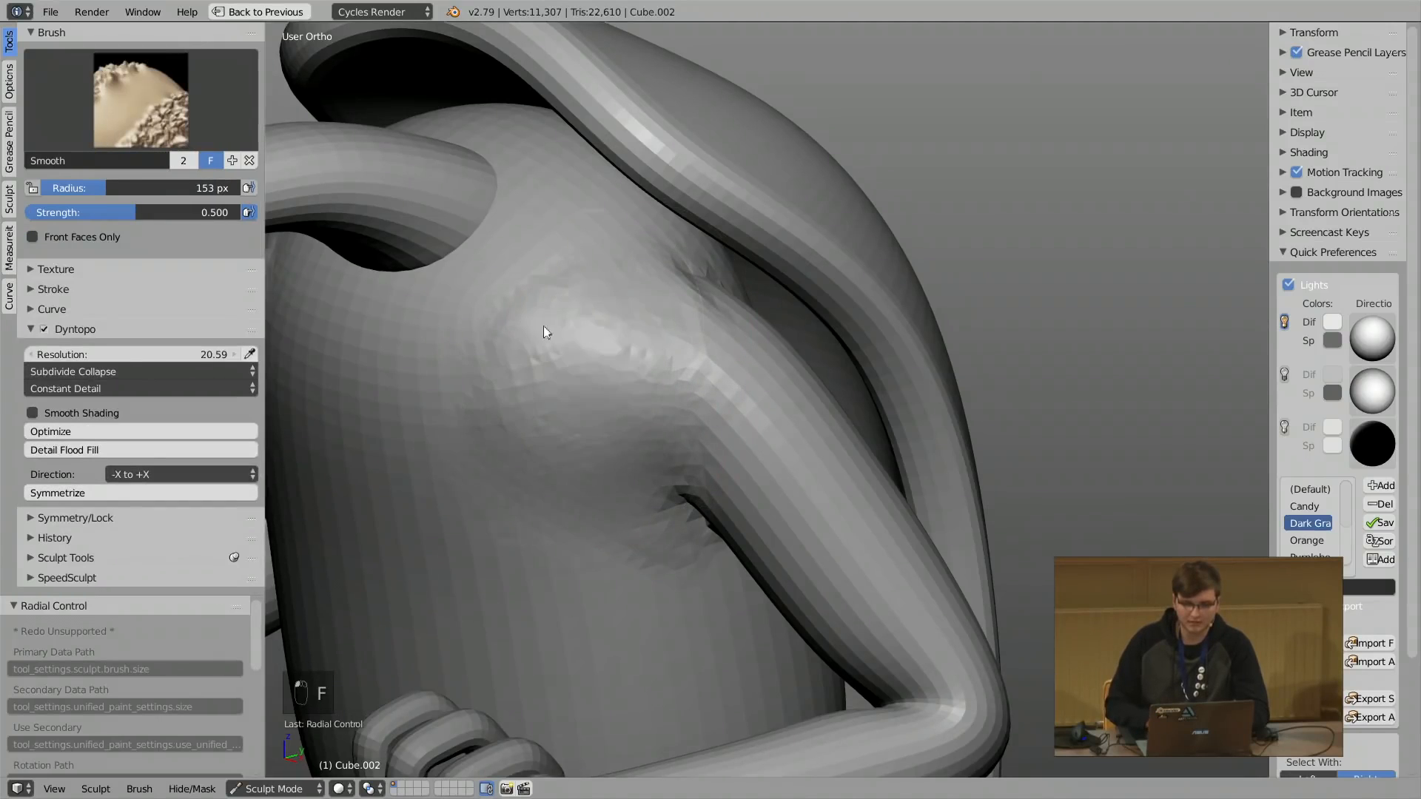
{"action": "mouse_move", "coordinate": [574, 517]}
{"action": "middle_mouse_down"}
{"action": "mouse_move", "coordinate": [651, 400]}
{"action": "mouse_move", "coordinate": [552, 453]}
{"action": "middle_mouse_up"}
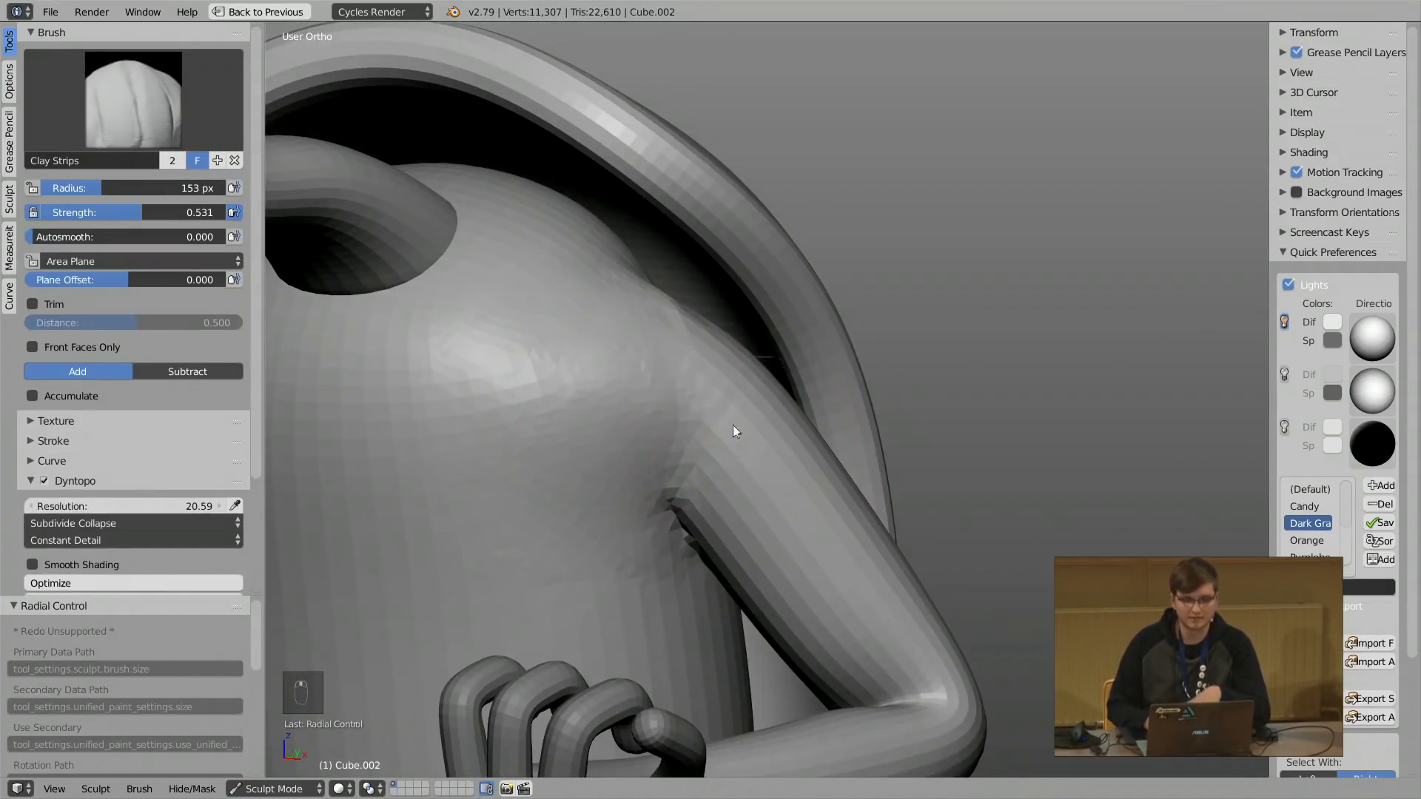
Isolate the body mesh in local view and build up the back of the shoulder with Clay Strips.
{"action": "key", "text": "KP_Divide"}
{"action": "mouse_move", "coordinate": [723, 338]}
{"action": "middle_mouse_down"}
{"action": "mouse_move", "coordinate": [787, 295]}
{"action": "mouse_move", "coordinate": [767, 276]}
{"action": "mouse_move", "coordinate": [726, 334]}
{"action": "mouse_move", "coordinate": [737, 292]}
{"action": "middle_mouse_up"}
{"action": "key", "text": "f"}
{"action": "left_click", "coordinate": [699, 291]}
{"action": "mouse_move", "coordinate": [705, 311]}
{"action": "left_mouse_down"}
{"action": "mouse_move", "coordinate": [740, 291]}
{"action": "mouse_move", "coordinate": [746, 203]}
{"action": "left_mouse_up"}
Set the brush radius to 148 px and smooth the back of the shoulder joint.
{"action": "key", "text": "f"}
{"action": "left_click", "coordinate": [776, 282]}
{"action": "left_click_drag", "start_coordinate": [775, 282], "coordinate": [742, 309], "text": "shift"}
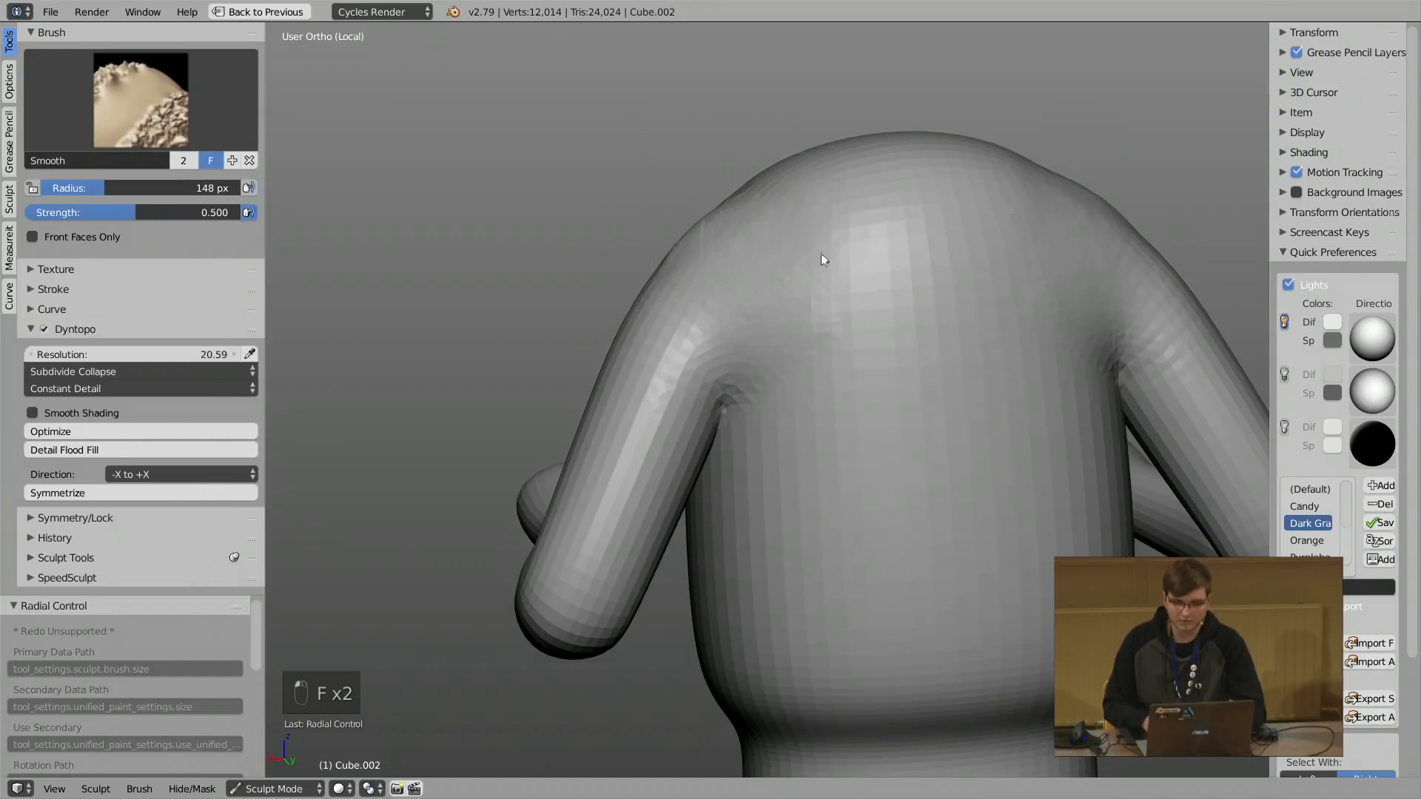
Smooth the side of the shoulder and build up the upper back with Clay Strips at a 103 px radius.
{"action": "mouse_move", "coordinate": [770, 340]}
{"action": "middle_mouse_down"}
{"action": "mouse_move", "coordinate": [962, 327]}
{"action": "mouse_move", "coordinate": [680, 294]}
{"action": "middle_mouse_up"}
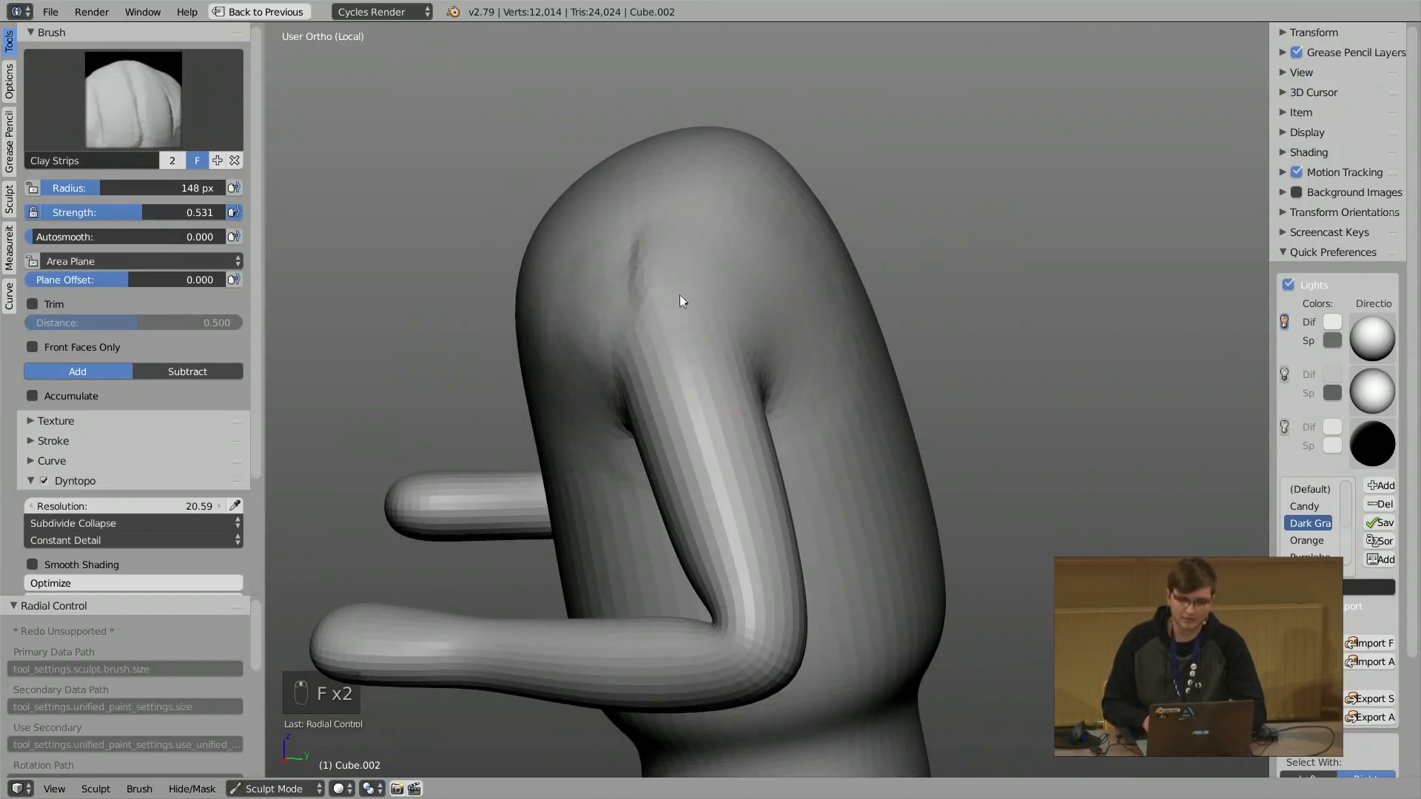
{"action": "mouse_move", "coordinate": [634, 263]}
{"action": "left_mouse_down", "text": "shift"}
{"action": "mouse_move", "coordinate": [629, 251]}
{"action": "mouse_move", "coordinate": [656, 276]}
{"action": "left_mouse_up", "text": "shift"}
{"action": "middle_click_drag", "start_coordinate": [787, 339], "coordinate": [696, 334]}
{"action": "key", "text": "f"}
{"action": "left_click", "coordinate": [654, 335]}
{"action": "mouse_move", "coordinate": [677, 327]}
{"action": "left_mouse_down"}
{"action": "mouse_move", "coordinate": [658, 393]}
{"action": "mouse_move", "coordinate": [627, 346]}
{"action": "mouse_move", "coordinate": [801, 271]}
{"action": "mouse_move", "coordinate": [712, 268]}
{"action": "left_mouse_up"}
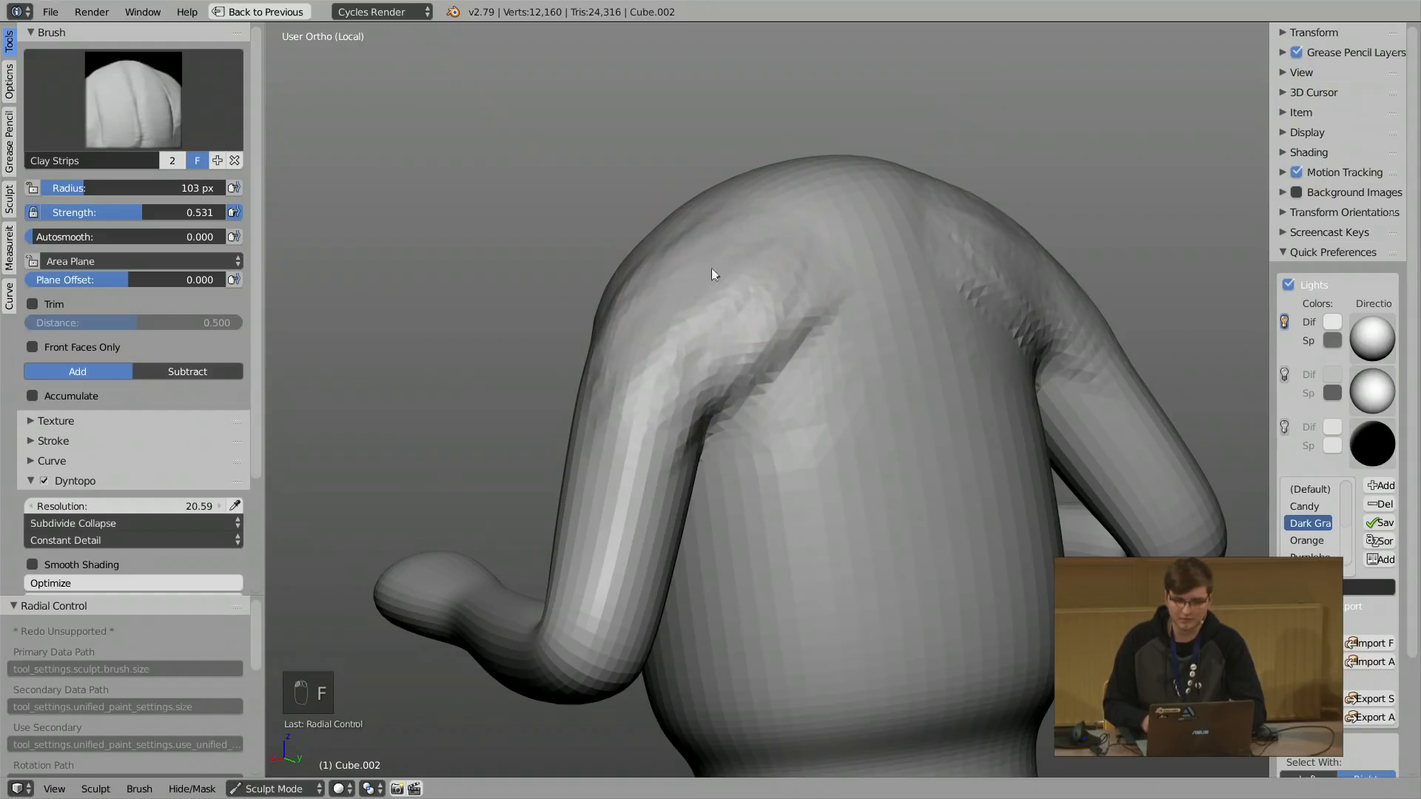
{"action": "middle_click_drag", "start_coordinate": [759, 435], "coordinate": [753, 318], "text": "shift"}
{"action": "left_click_drag", "start_coordinate": [796, 248], "coordinate": [844, 292]}
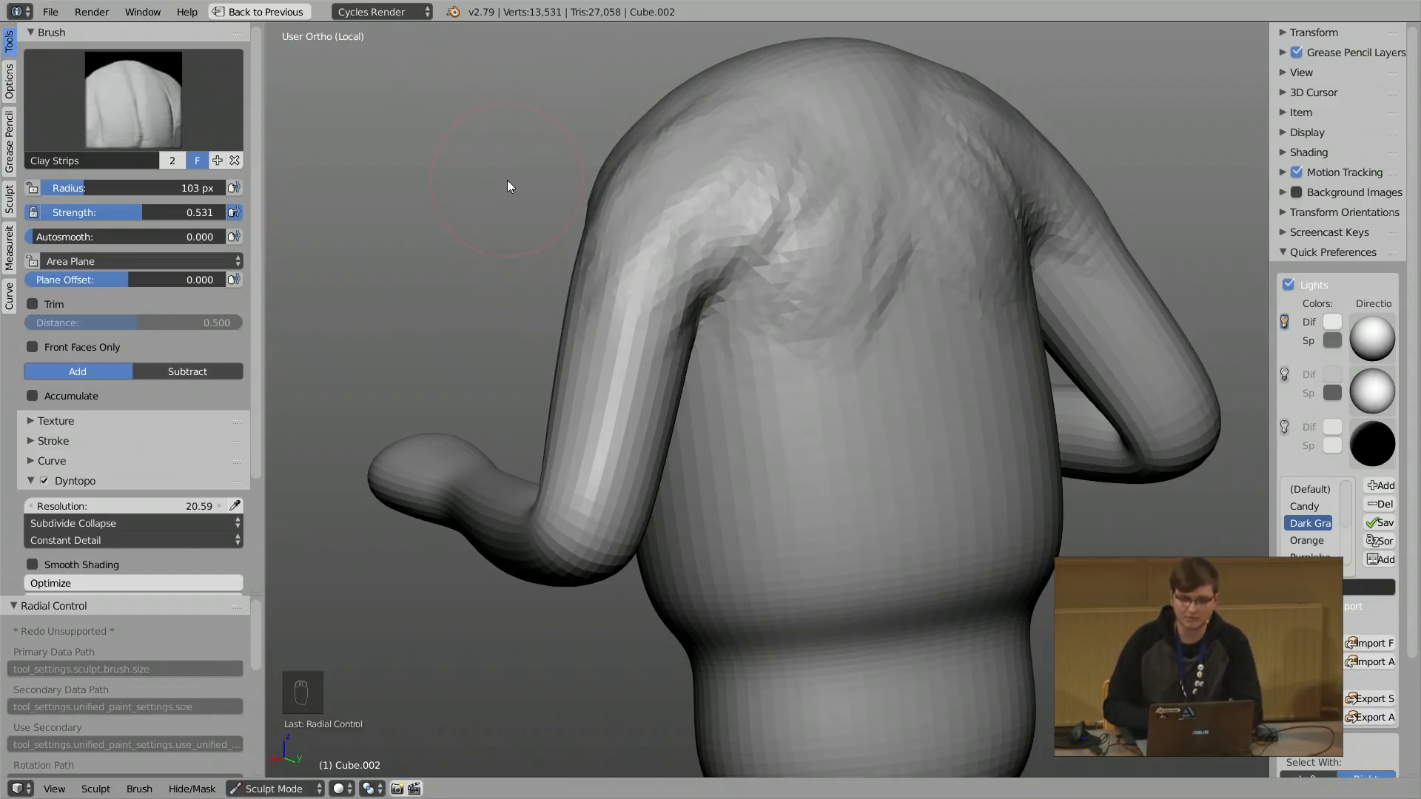
Resize the brush and smooth the clay strokes on the upper back.
{"action": "middle_click_drag", "start_coordinate": [734, 356], "coordinate": [695, 293], "text": "shift"}
{"action": "key", "text": "f"}
{"action": "left_click", "coordinate": [708, 318]}
{"action": "mouse_move", "coordinate": [717, 534]}
{"action": "left_mouse_down", "text": "shift"}
{"action": "mouse_move", "coordinate": [749, 487]}
{"action": "mouse_move", "coordinate": [727, 433]}
{"action": "mouse_move", "coordinate": [751, 311]}
{"action": "left_mouse_up", "text": "shift"}
Switch to the Crease brush, add a stroke on the back and set the brush radius to 117 px.
{"action": "middle_click_drag", "start_coordinate": [756, 130], "coordinate": [685, 252], "text": "shift"}
{"action": "key", "text": "shift+c"}
{"action": "key", "text": "f"}
{"action": "left_click", "coordinate": [737, 271]}
{"action": "left_click_drag", "start_coordinate": [807, 433], "coordinate": [777, 366]}
{"action": "mouse_move", "coordinate": [534, 339]}
{"action": "middle_mouse_down"}
{"action": "mouse_move", "coordinate": [653, 354]}
{"action": "mouse_move", "coordinate": [673, 406]}
{"action": "mouse_move", "coordinate": [636, 330]}
{"action": "middle_mouse_up"}
{"action": "key", "text": "f"}
{"action": "left_click", "coordinate": [646, 231]}
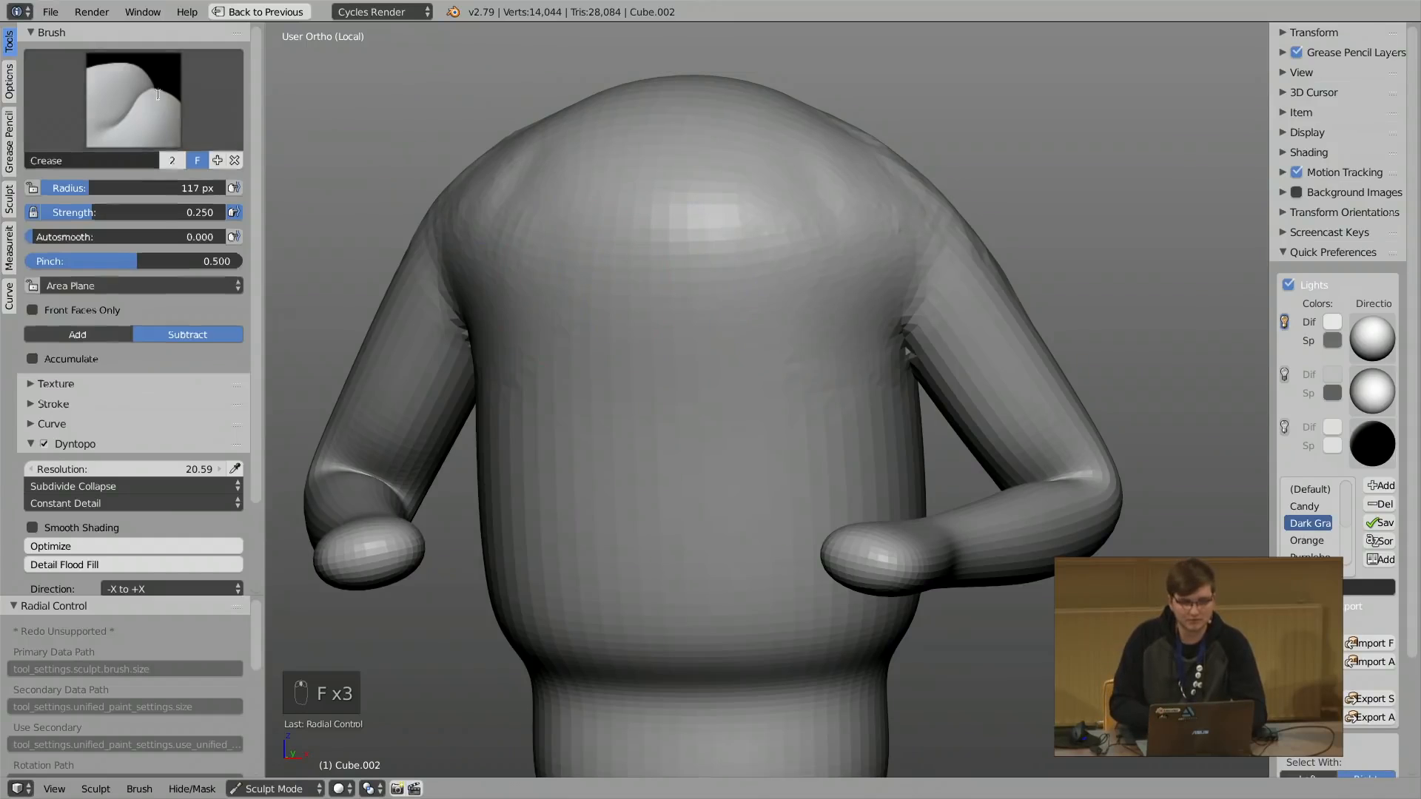
Choose the Clay Strips brush and build up the chest on the front of the torso.
{"action": "left_click", "coordinate": [154, 89]}
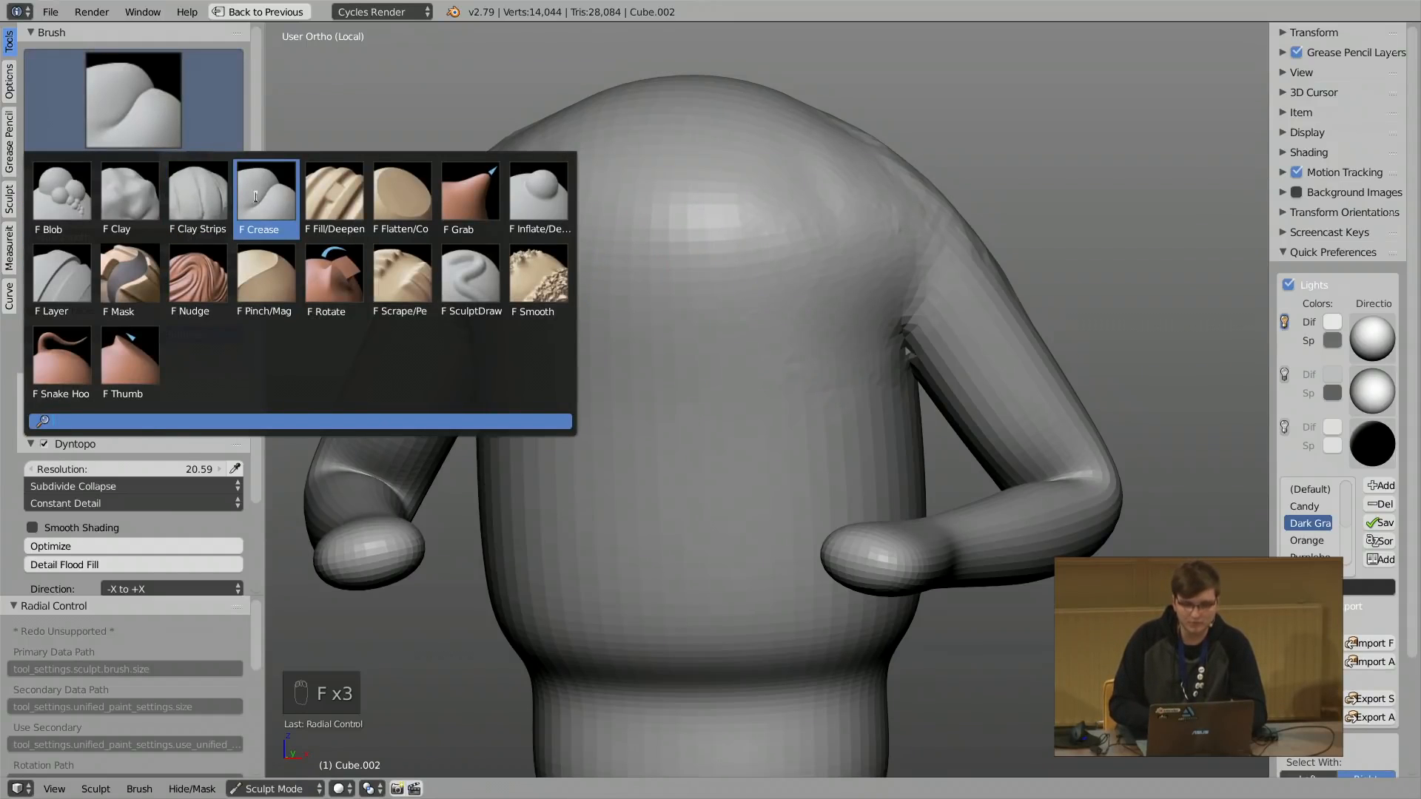
{"action": "left_click", "coordinate": [198, 194]}
{"action": "mouse_move", "coordinate": [655, 293]}
{"action": "left_mouse_down"}
{"action": "mouse_move", "coordinate": [797, 301]}
{"action": "mouse_move", "coordinate": [821, 220]}
{"action": "mouse_move", "coordinate": [792, 141]}
{"action": "mouse_move", "coordinate": [798, 422]}
{"action": "left_mouse_up"}
{"action": "key", "text": "f"}
{"action": "mouse_move", "coordinate": [786, 413]}
{"action": "middle_mouse_down", "text": "shift"}
{"action": "mouse_move", "coordinate": [797, 306]}
{"action": "mouse_move", "coordinate": [730, 292]}
{"action": "middle_mouse_up", "text": "shift"}
{"action": "left_click", "coordinate": [762, 323]}
{"action": "key", "text": "4"}
{"action": "mouse_move", "coordinate": [833, 333]}
{"action": "left_mouse_down"}
{"action": "mouse_move", "coordinate": [891, 376]}
{"action": "mouse_move", "coordinate": [881, 392]}
{"action": "left_mouse_up"}
Add Clay Strips volume along the flank and smooth the chest with a 117 px radius.
{"action": "key", "text": "f"}
{"action": "left_click", "coordinate": [880, 392]}
{"action": "middle_click_drag", "start_coordinate": [879, 392], "coordinate": [833, 389]}
{"action": "mouse_move", "coordinate": [848, 415]}
{"action": "left_mouse_down"}
{"action": "mouse_move", "coordinate": [926, 398]}
{"action": "mouse_move", "coordinate": [864, 375]}
{"action": "left_mouse_up"}
{"action": "key", "text": "3"}
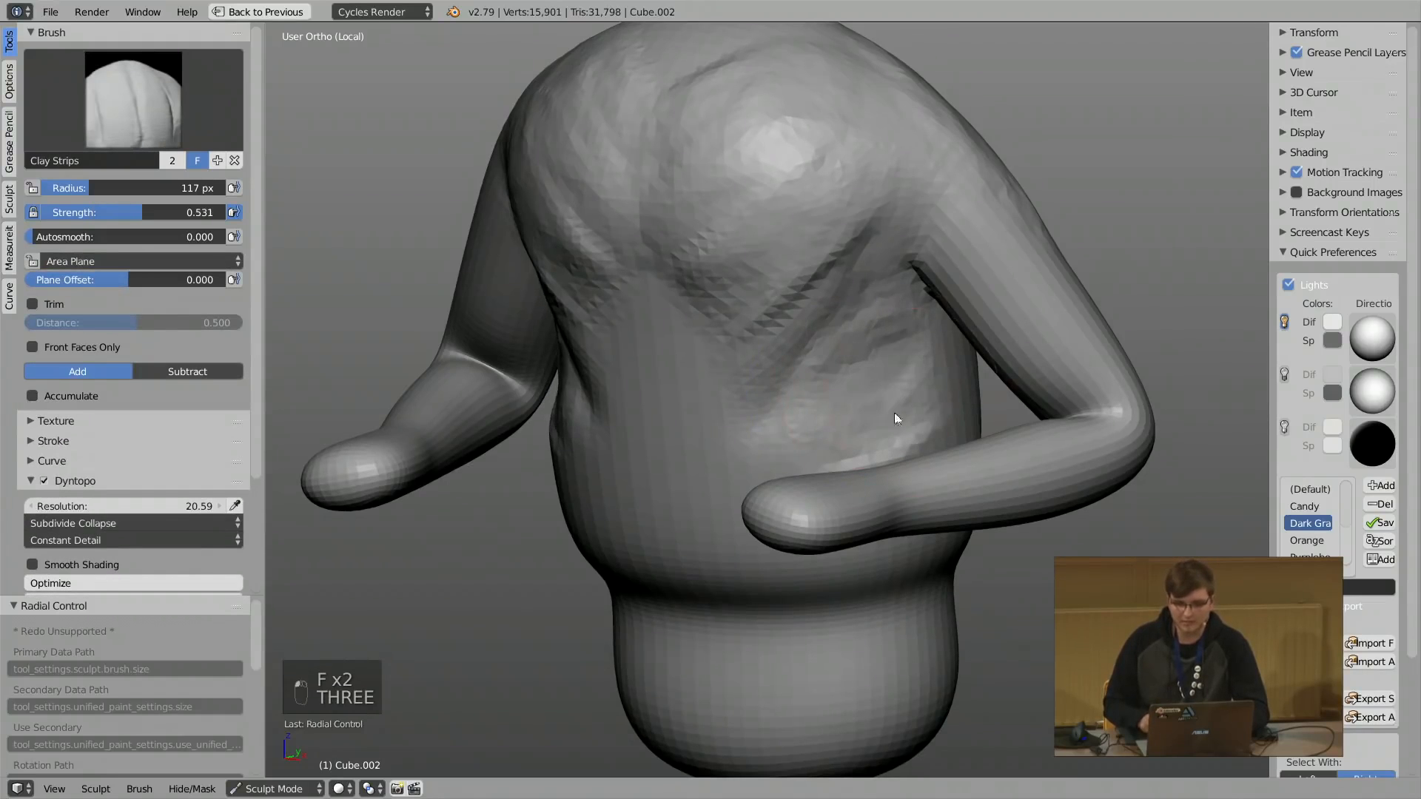
{"action": "mouse_move", "coordinate": [854, 287]}
{"action": "left_mouse_down", "text": "shift"}
{"action": "mouse_move", "coordinate": [660, 326]}
{"action": "mouse_move", "coordinate": [740, 164]}
{"action": "mouse_move", "coordinate": [894, 190]}
{"action": "left_mouse_up", "text": "shift"}
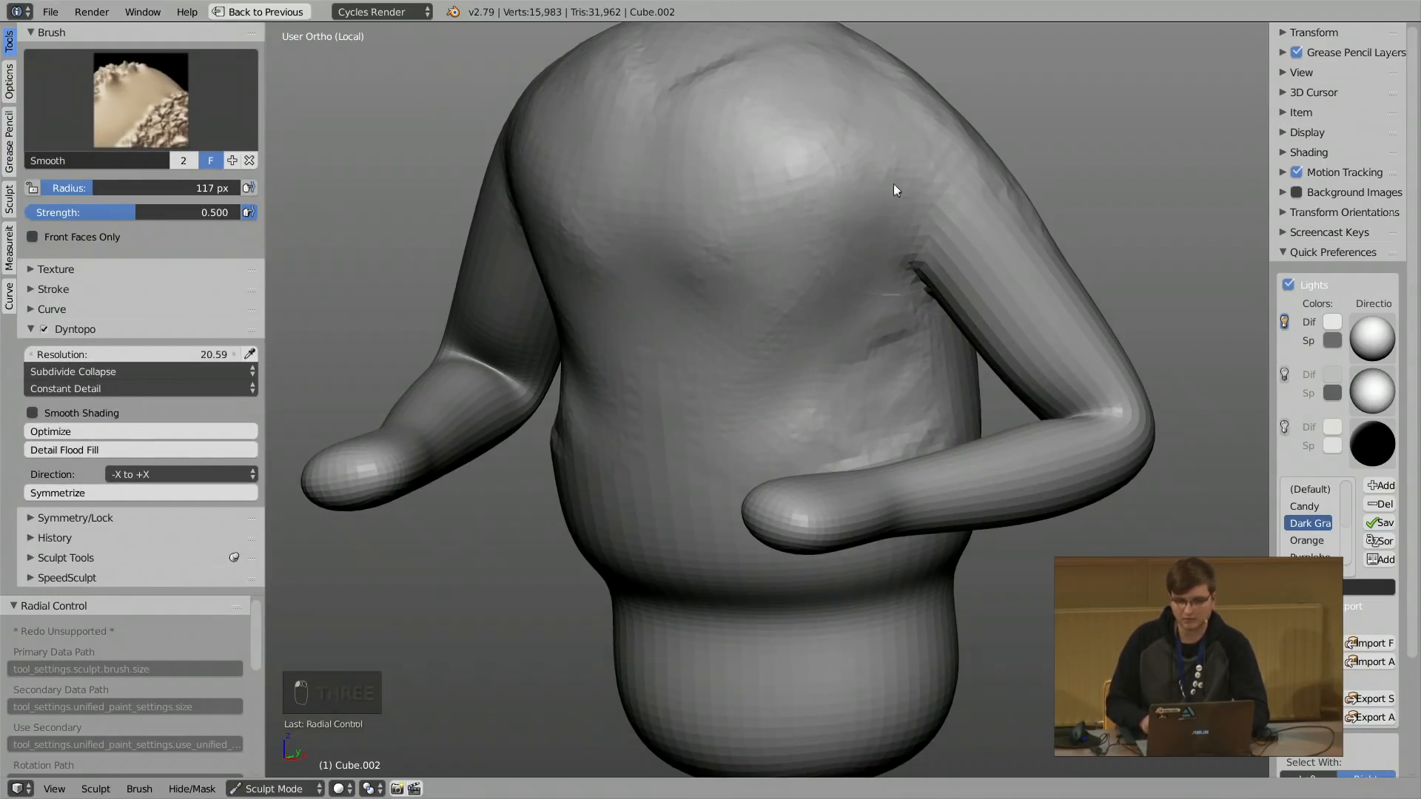
Set the brush radius to 81 px and build up the shoulder blades and lower back with Clay Strips.
{"action": "scroll", "coordinate": [952, 317], "scroll_direction": "down", "scroll_amount": 3}
{"action": "middle_click_drag", "start_coordinate": [951, 316], "coordinate": [767, 305]}
{"action": "middle_click_drag", "start_coordinate": [946, 330], "coordinate": [874, 339], "text": "shift"}
{"action": "scroll", "coordinate": [902, 337], "scroll_direction": "up", "scroll_amount": 2}
{"action": "key", "text": "f"}
{"action": "left_click", "coordinate": [881, 321]}
{"action": "mouse_move", "coordinate": [836, 366]}
{"action": "left_mouse_down"}
{"action": "mouse_move", "coordinate": [896, 286]}
{"action": "mouse_move", "coordinate": [801, 357]}
{"action": "mouse_move", "coordinate": [767, 436]}
{"action": "mouse_move", "coordinate": [919, 420]}
{"action": "mouse_move", "coordinate": [799, 460]}
{"action": "mouse_move", "coordinate": [802, 392]}
{"action": "left_mouse_up"}
{"action": "middle_click_drag", "start_coordinate": [789, 331], "coordinate": [751, 332]}
{"action": "mouse_move", "coordinate": [730, 385]}
{"action": "left_mouse_down"}
{"action": "mouse_move", "coordinate": [767, 281]}
{"action": "mouse_move", "coordinate": [775, 374]}
{"action": "left_mouse_up"}
{"action": "middle_click_drag", "start_coordinate": [775, 375], "coordinate": [779, 344]}
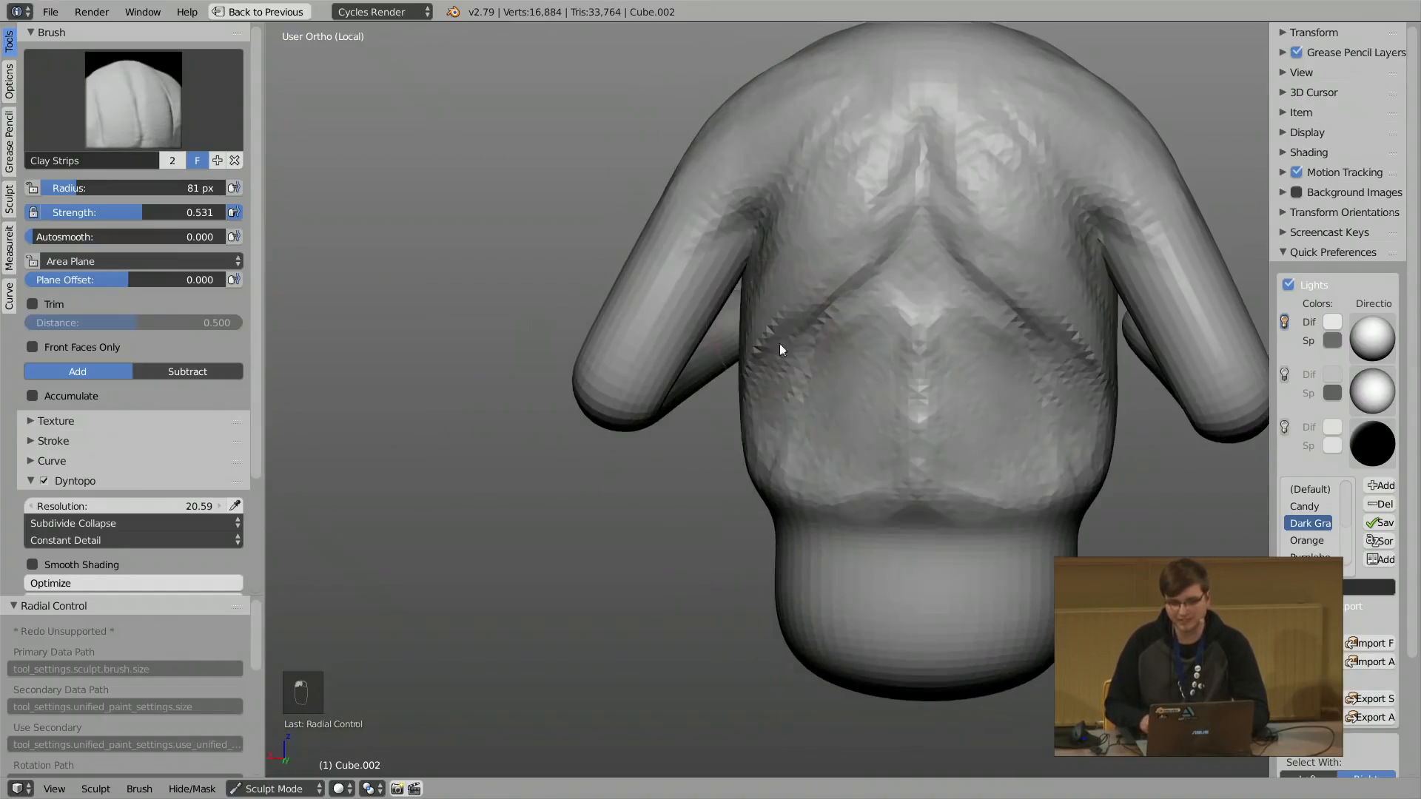
{"action": "key", "text": "s"}
{"action": "mouse_move", "coordinate": [842, 243]}
{"action": "left_mouse_down"}
{"action": "mouse_move", "coordinate": [837, 445]}
{"action": "mouse_move", "coordinate": [913, 344]}
{"action": "left_mouse_up"}
{"action": "key", "text": "c"}
{"action": "mouse_move", "coordinate": [784, 446]}
{"action": "middle_mouse_down"}
{"action": "mouse_move", "coordinate": [820, 316]}
{"action": "mouse_move", "coordinate": [899, 303]}
{"action": "middle_mouse_up"}
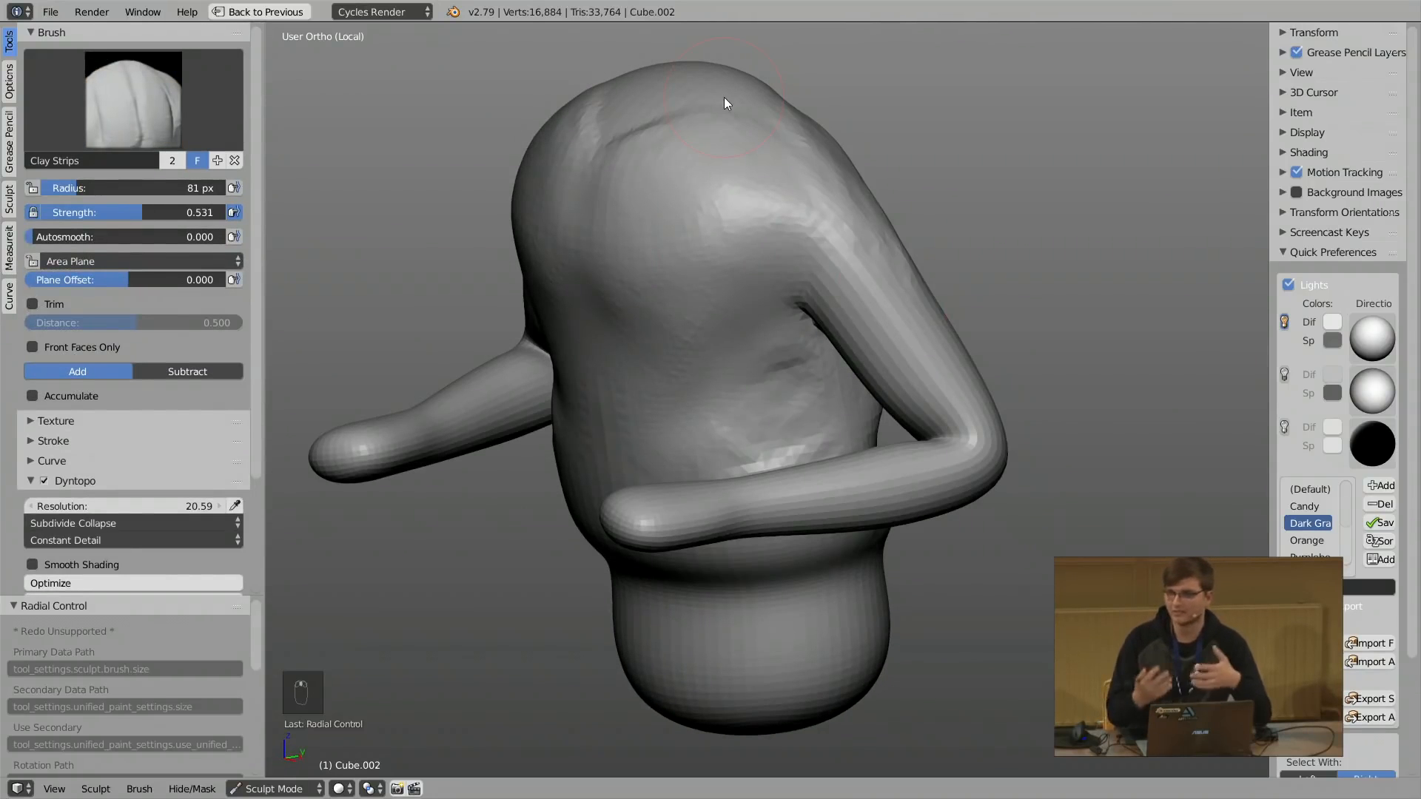
{"action": "mouse_move", "coordinate": [612, 301]}
{"action": "middle_mouse_down"}
{"action": "mouse_move", "coordinate": [698, 371]}
{"action": "mouse_move", "coordinate": [630, 350]}
{"action": "middle_mouse_up"}
Return to Object Mode and leave local view to show the whole turtle.
{"action": "key", "text": "Tab"}
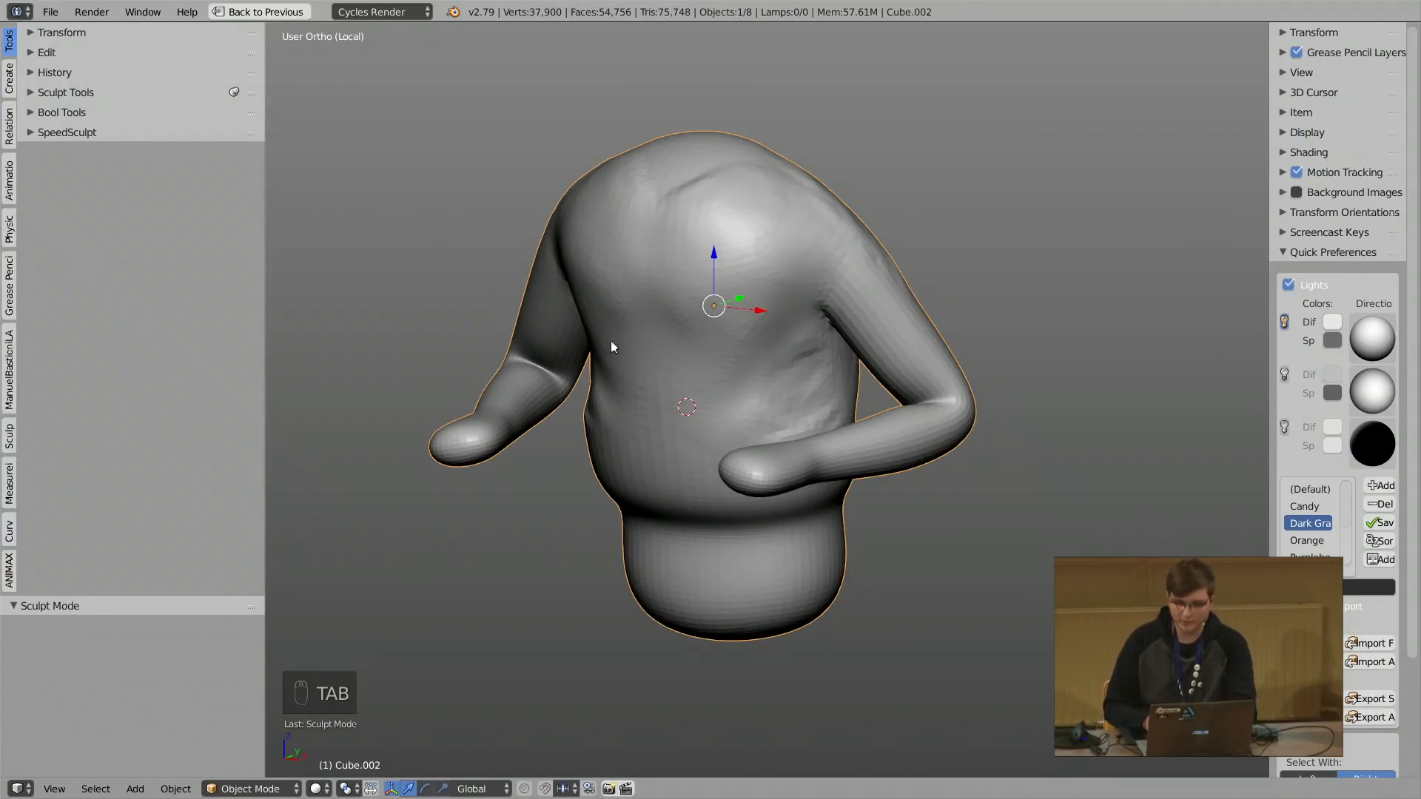
{"action": "key", "text": "KP_Divide"}
{"action": "scroll", "coordinate": [592, 340], "scroll_direction": "down", "scroll_amount": 4}
{"action": "middle_click_drag", "start_coordinate": [612, 451], "coordinate": [745, 187], "text": "shift"}
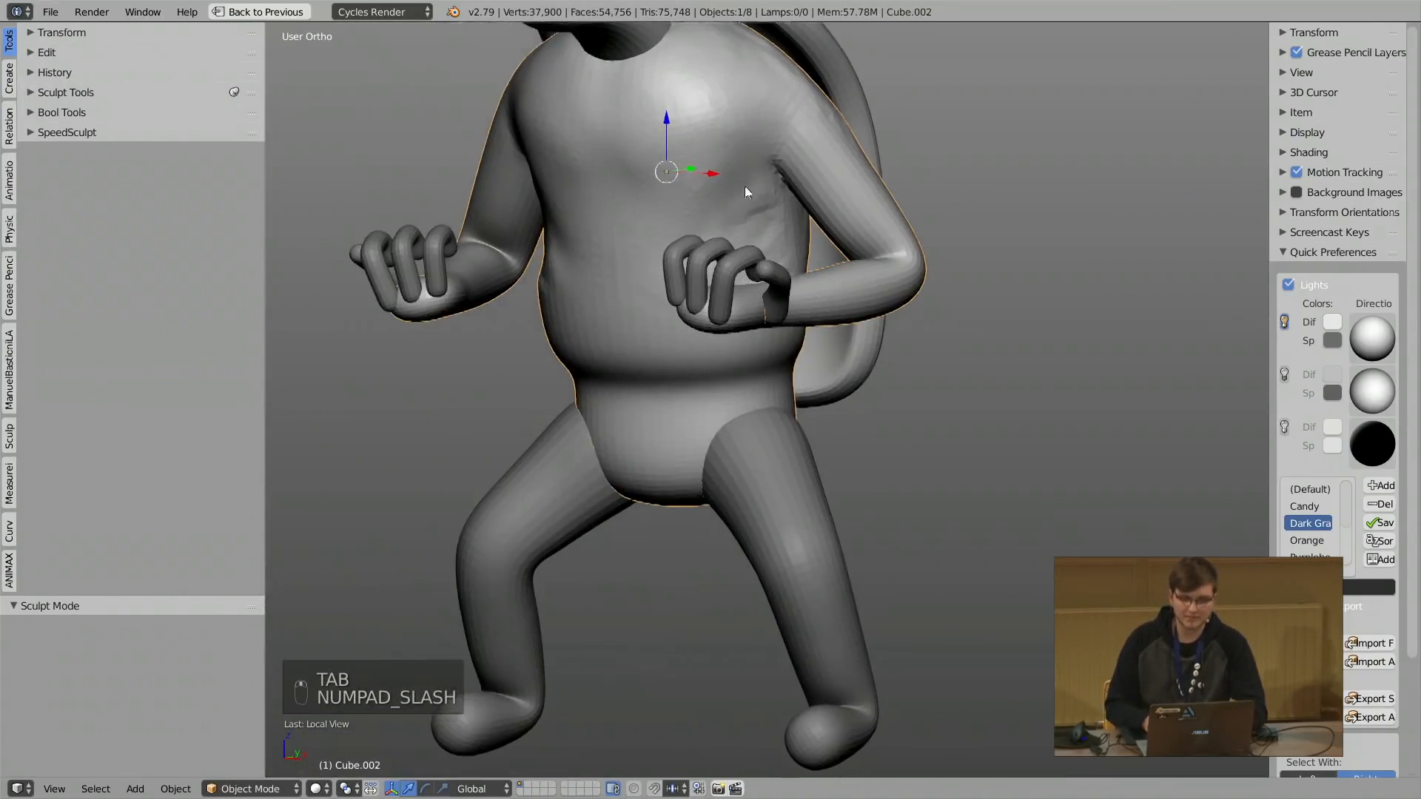
Select the legs together with the body and merge them using the Sculpt Tools Union boolean.
{"action": "right_click", "coordinate": [765, 416]}
{"action": "middle_click_drag", "start_coordinate": [651, 318], "coordinate": [642, 346]}
{"action": "right_click", "coordinate": [621, 334], "text": "shift"}
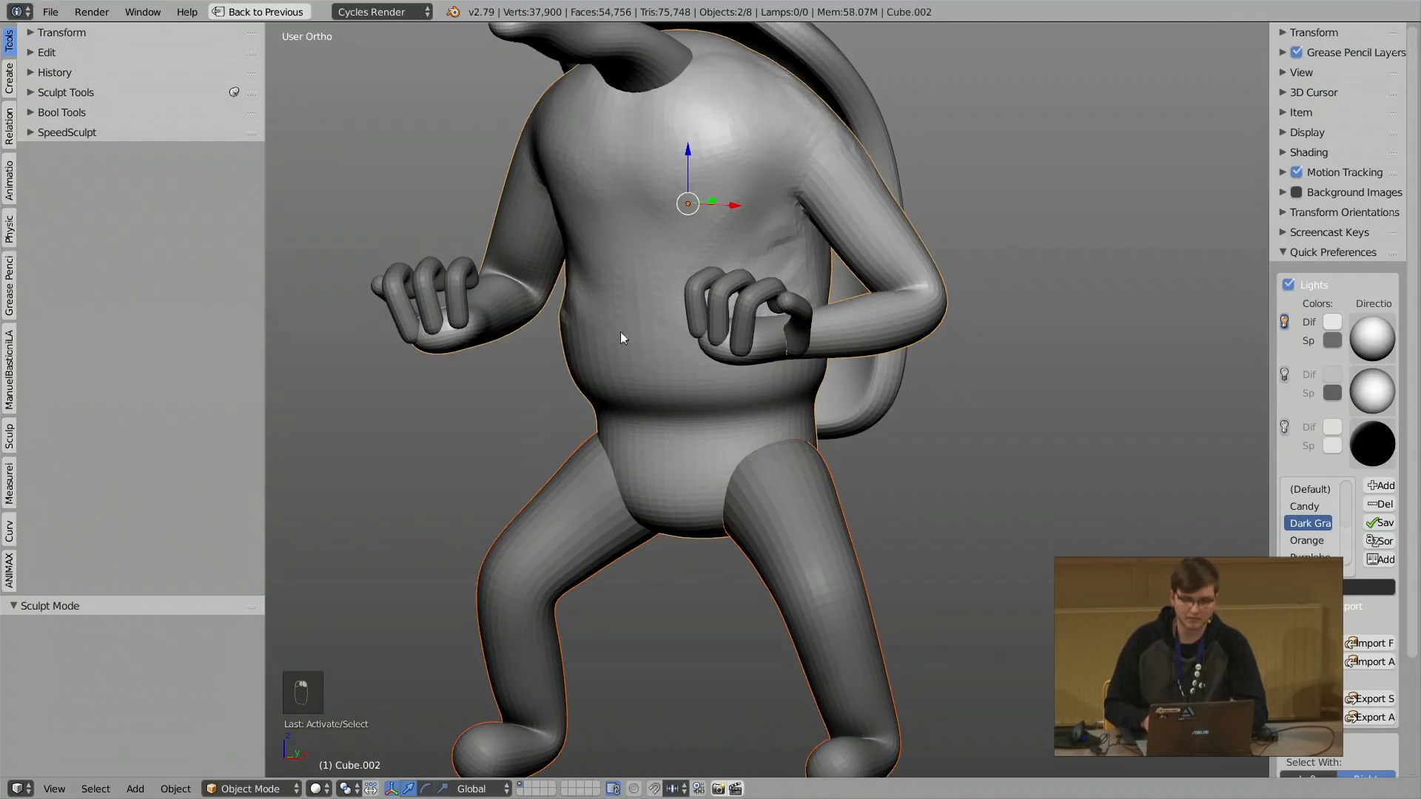
{"action": "left_click", "coordinate": [65, 93]}
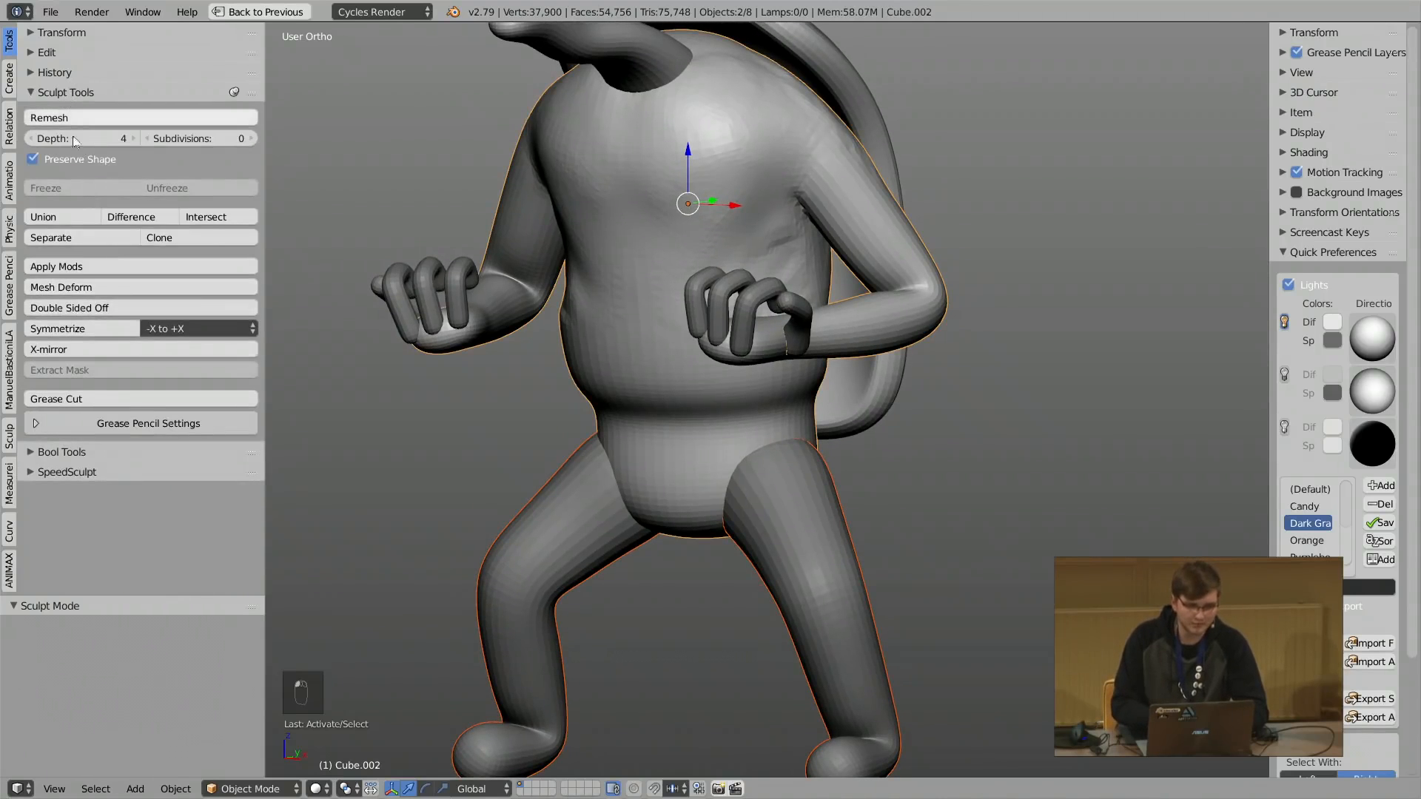
{"action": "left_click", "coordinate": [52, 217]}
Enter Sculpt Mode on the merged body, re-enable Dyntopo and size the Clay Strips brush for the hip joint.
{"action": "scroll", "coordinate": [740, 417], "scroll_direction": "up", "scroll_amount": 2}
{"action": "key", "text": "Tab"}
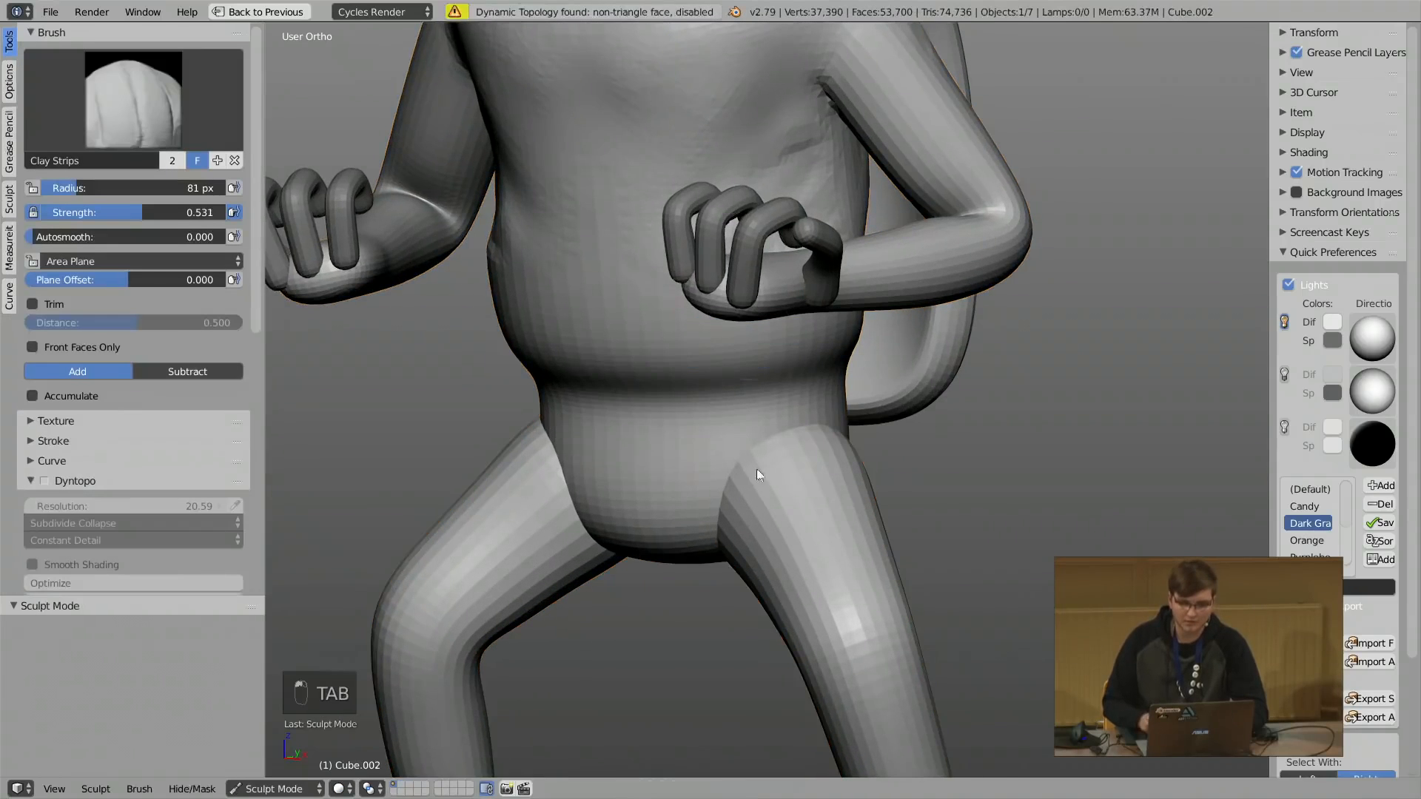
{"action": "scroll", "coordinate": [780, 386], "scroll_direction": "up", "scroll_amount": 3}
{"action": "key", "text": "f"}
{"action": "left_click", "coordinate": [749, 404]}
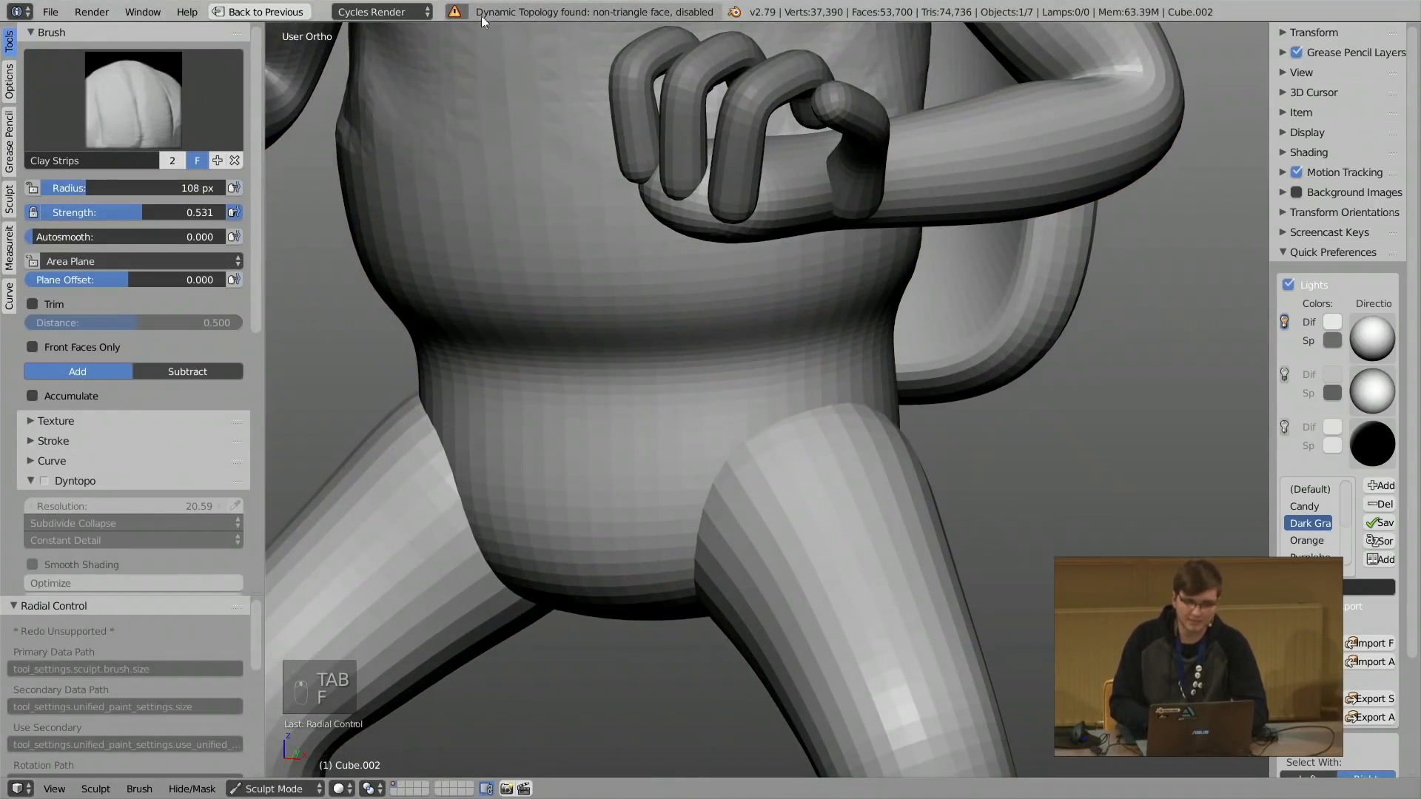
{"action": "scroll", "coordinate": [468, 372], "scroll_direction": "up", "scroll_amount": 2}
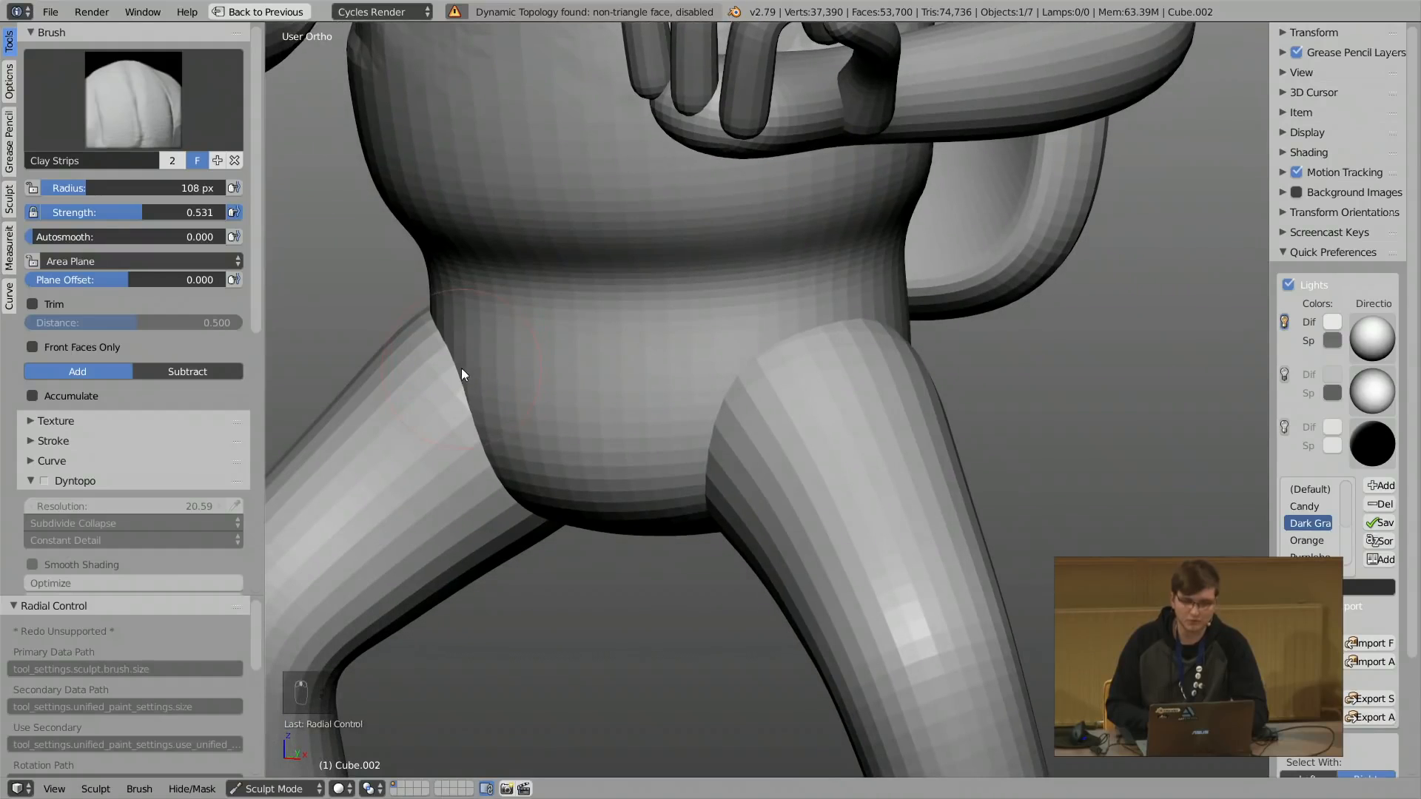
{"action": "key", "text": "ctrl+d"}
{"action": "key", "text": "f"}
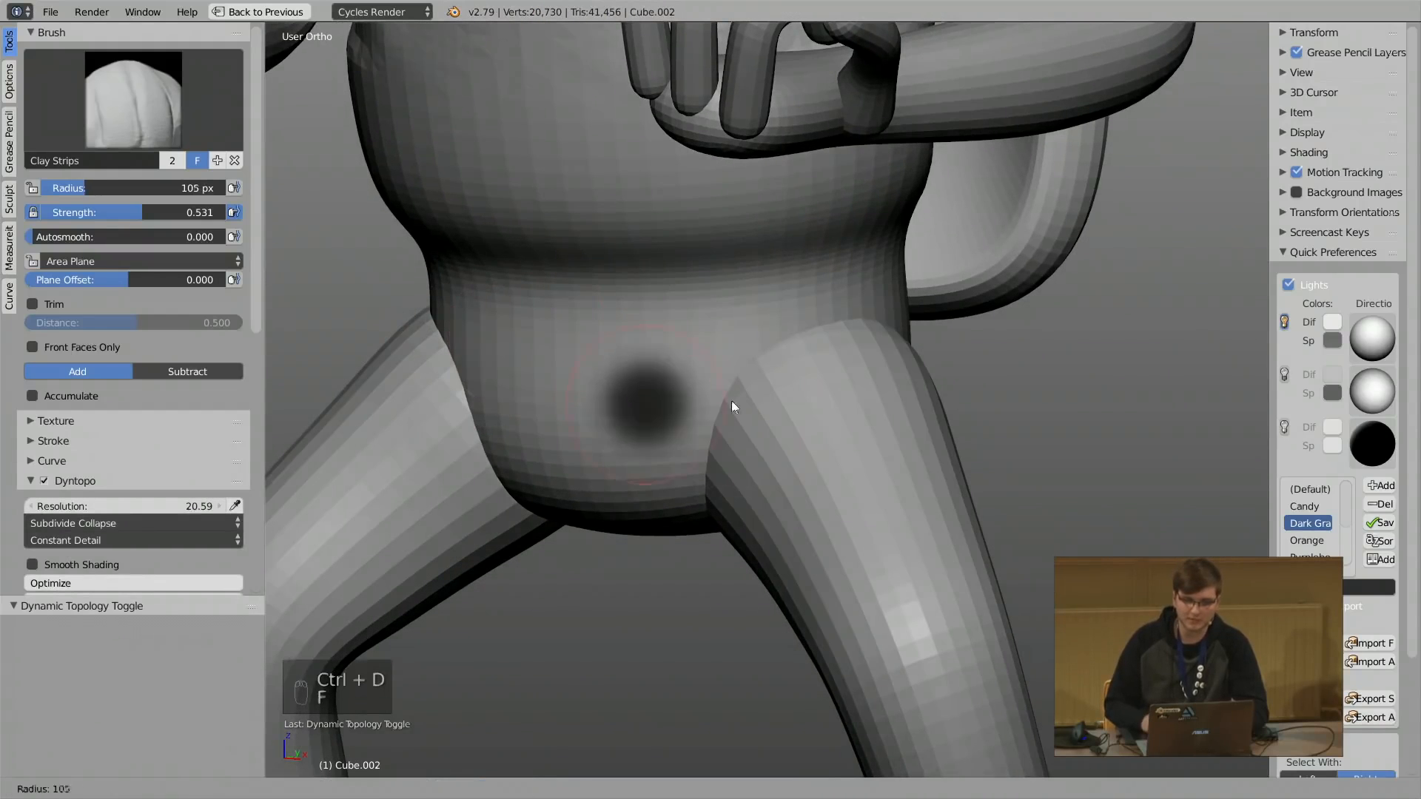
{"action": "left_click", "coordinate": [729, 404]}
Fill the seam between thigh and pelvis on the front with Clay Strips and smooth it.
{"action": "left_click_drag", "start_coordinate": [775, 333], "coordinate": [714, 466]}
{"action": "mouse_move", "coordinate": [754, 370]}
{"action": "left_mouse_down", "text": "shift"}
{"action": "mouse_move", "coordinate": [726, 427]}
{"action": "mouse_move", "coordinate": [836, 318]}
{"action": "left_mouse_up", "text": "shift"}
{"action": "middle_click_drag", "start_coordinate": [962, 373], "coordinate": [836, 326]}
{"action": "mouse_move", "coordinate": [910, 307]}
{"action": "left_mouse_down"}
{"action": "mouse_move", "coordinate": [915, 362]}
{"action": "mouse_move", "coordinate": [959, 429]}
{"action": "left_mouse_up"}
{"action": "left_click_drag", "start_coordinate": [954, 415], "coordinate": [900, 360], "text": "shift"}
Blend the outer and rear sides of the hip joint with Clay Strips and smoothing strokes.
{"action": "mouse_move", "coordinate": [899, 444]}
{"action": "middle_mouse_down", "text": "shift"}
{"action": "mouse_move", "coordinate": [850, 318]}
{"action": "mouse_move", "coordinate": [777, 284]}
{"action": "middle_mouse_up", "text": "shift"}
{"action": "left_click_drag", "start_coordinate": [914, 290], "coordinate": [1184, 463]}
{"action": "mouse_move", "coordinate": [1169, 444]}
{"action": "left_mouse_down", "text": "shift"}
{"action": "mouse_move", "coordinate": [1028, 276]}
{"action": "mouse_move", "coordinate": [849, 198]}
{"action": "mouse_move", "coordinate": [971, 302]}
{"action": "mouse_move", "coordinate": [1199, 444]}
{"action": "left_mouse_up", "text": "shift"}
{"action": "mouse_move", "coordinate": [1154, 414]}
{"action": "left_mouse_down", "text": "shift"}
{"action": "mouse_move", "coordinate": [847, 376]}
{"action": "mouse_move", "coordinate": [962, 274]}
{"action": "left_mouse_up", "text": "shift"}
{"action": "middle_click_drag", "start_coordinate": [610, 295], "coordinate": [985, 355]}
{"action": "left_click_drag", "start_coordinate": [832, 296], "coordinate": [807, 348]}
Return to Object Mode, exit the fullscreen window and quit Blender without saving the changes.
{"action": "scroll", "coordinate": [806, 349], "scroll_direction": "down", "scroll_amount": 6}
{"action": "mouse_move", "coordinate": [786, 286]}
{"action": "middle_mouse_down"}
{"action": "mouse_move", "coordinate": [819, 308]}
{"action": "mouse_move", "coordinate": [739, 308]}
{"action": "mouse_move", "coordinate": [726, 341]}
{"action": "mouse_move", "coordinate": [714, 281]}
{"action": "mouse_move", "coordinate": [811, 275]}
{"action": "mouse_move", "coordinate": [766, 287]}
{"action": "middle_mouse_up"}
{"action": "key", "text": "Tab"}
{"action": "key", "text": "alt+F11"}
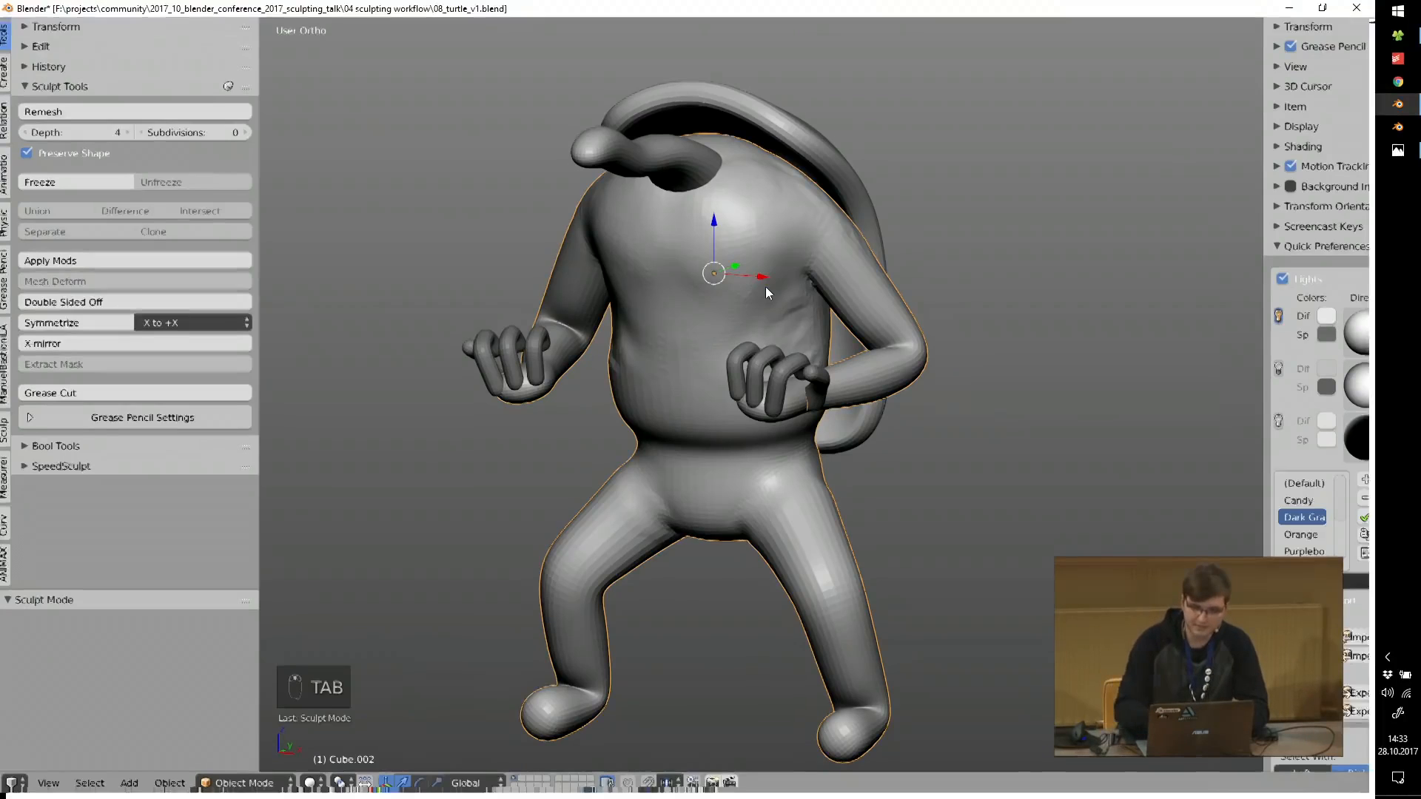
{"action": "left_click", "coordinate": [1358, 8]}
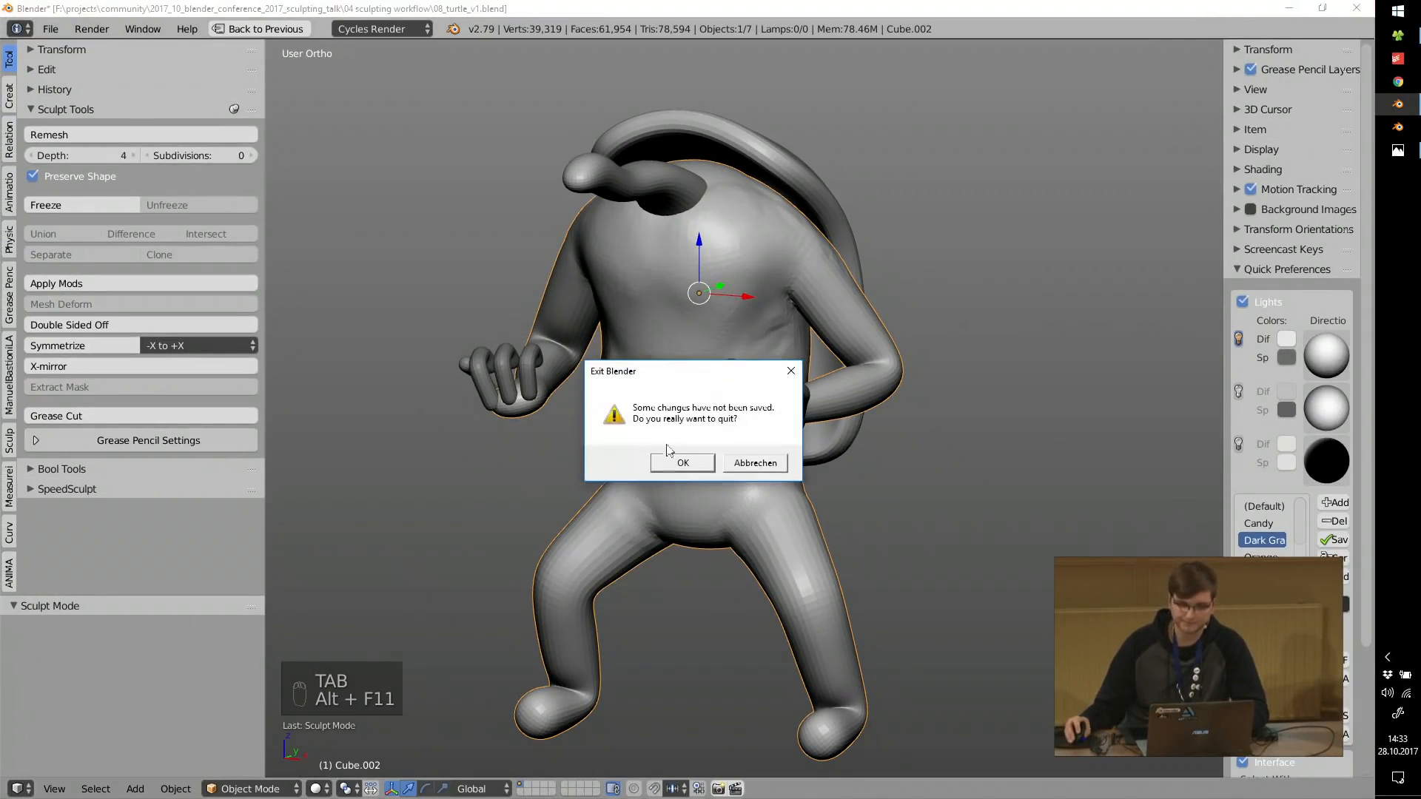
{"action": "left_click", "coordinate": [670, 461]}
Open 08_turtle_v2.blend and examine the sculpted arm and shoulder muscles.
{"action": "double_click", "coordinate": [536, 93]}
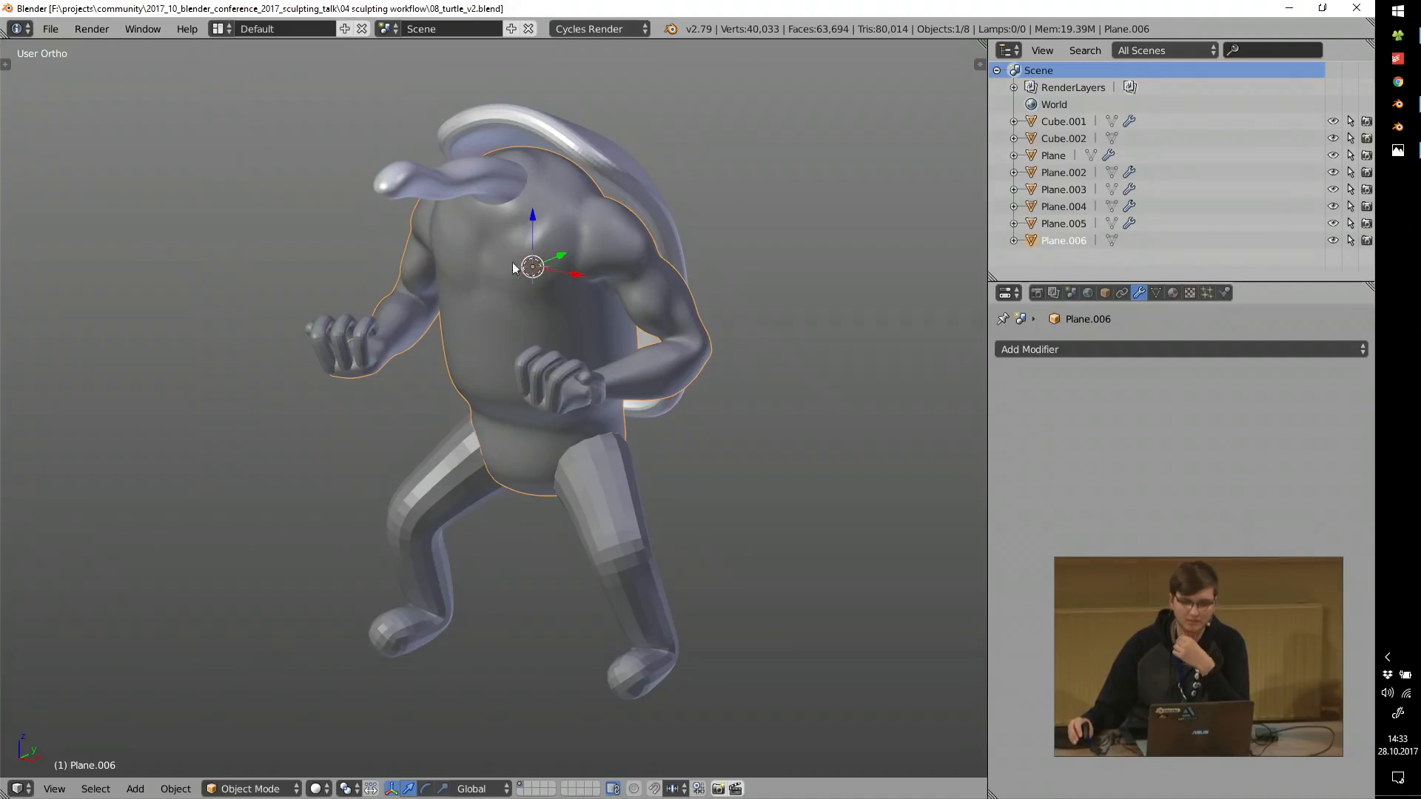
{"action": "mouse_move", "coordinate": [512, 262]}
{"action": "middle_mouse_down"}
{"action": "mouse_move", "coordinate": [649, 251]}
{"action": "mouse_move", "coordinate": [531, 234]}
{"action": "mouse_move", "coordinate": [612, 254]}
{"action": "mouse_move", "coordinate": [502, 256]}
{"action": "middle_mouse_up"}
{"action": "scroll", "coordinate": [531, 234], "scroll_direction": "up", "scroll_amount": 2}
{"action": "key", "text": "g"}
{"action": "right_click", "coordinate": [559, 270]}
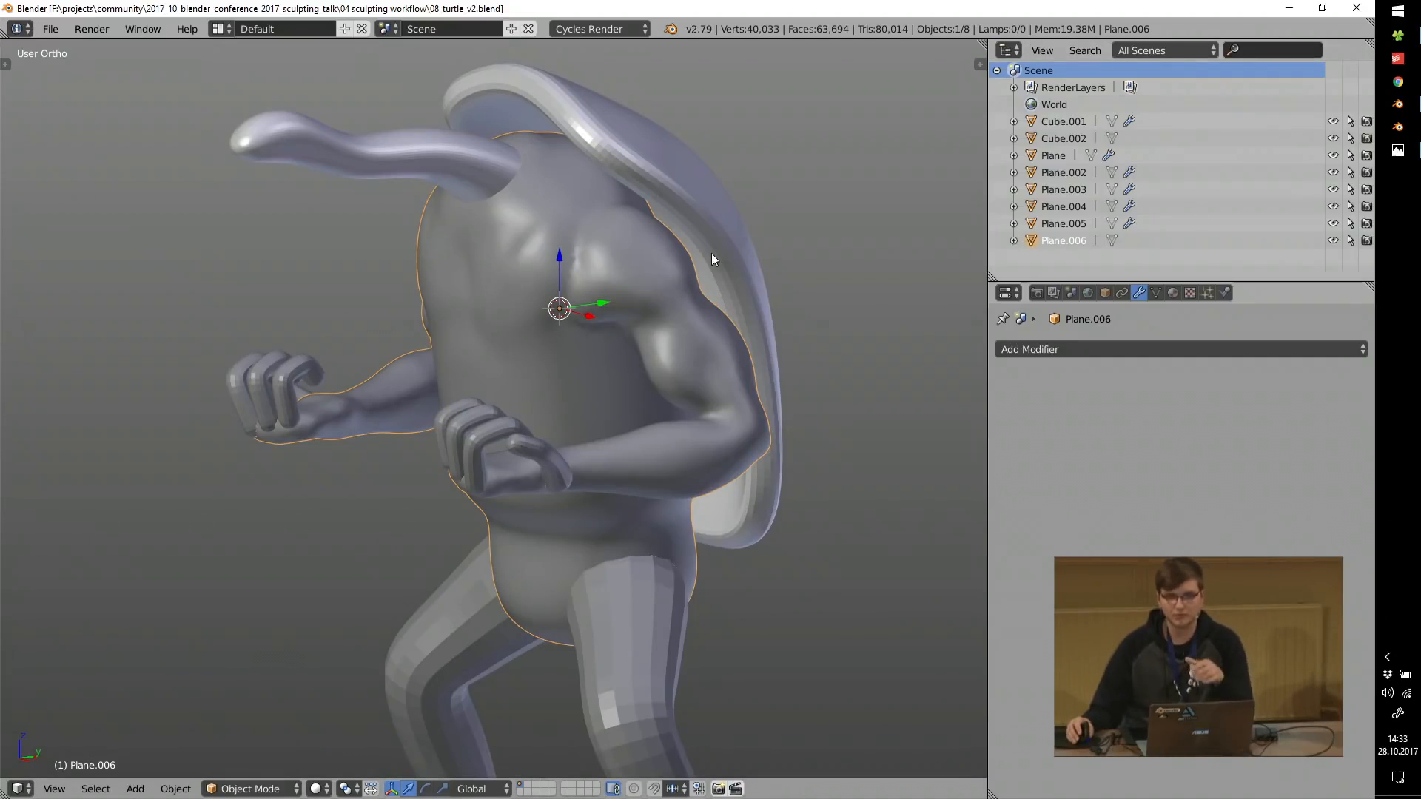
Switch to the file explorer, view the turtle concept painting for reference and close it.
{"action": "left_click", "coordinate": [1397, 36]}
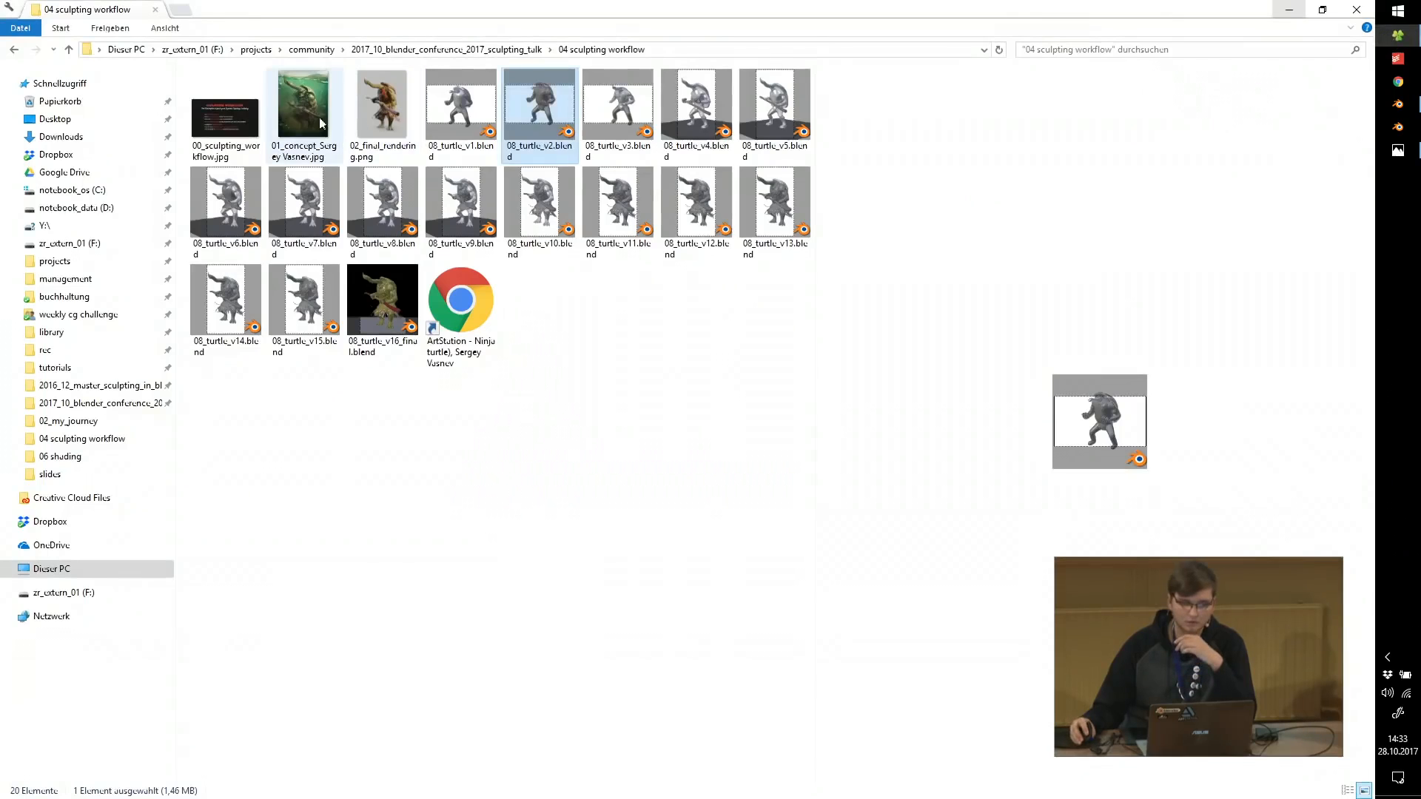
{"action": "double_click", "coordinate": [322, 124]}
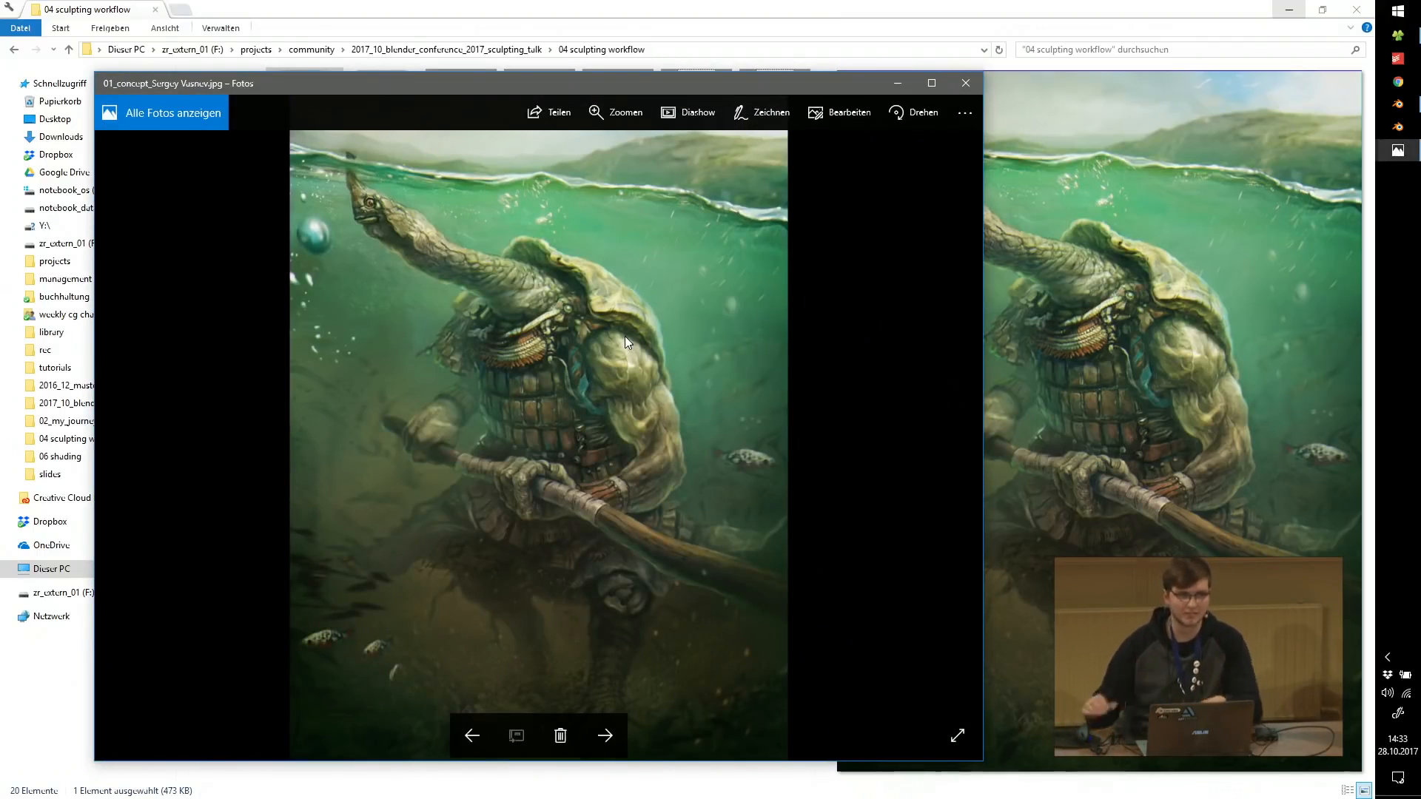
{"action": "left_click", "coordinate": [966, 84]}
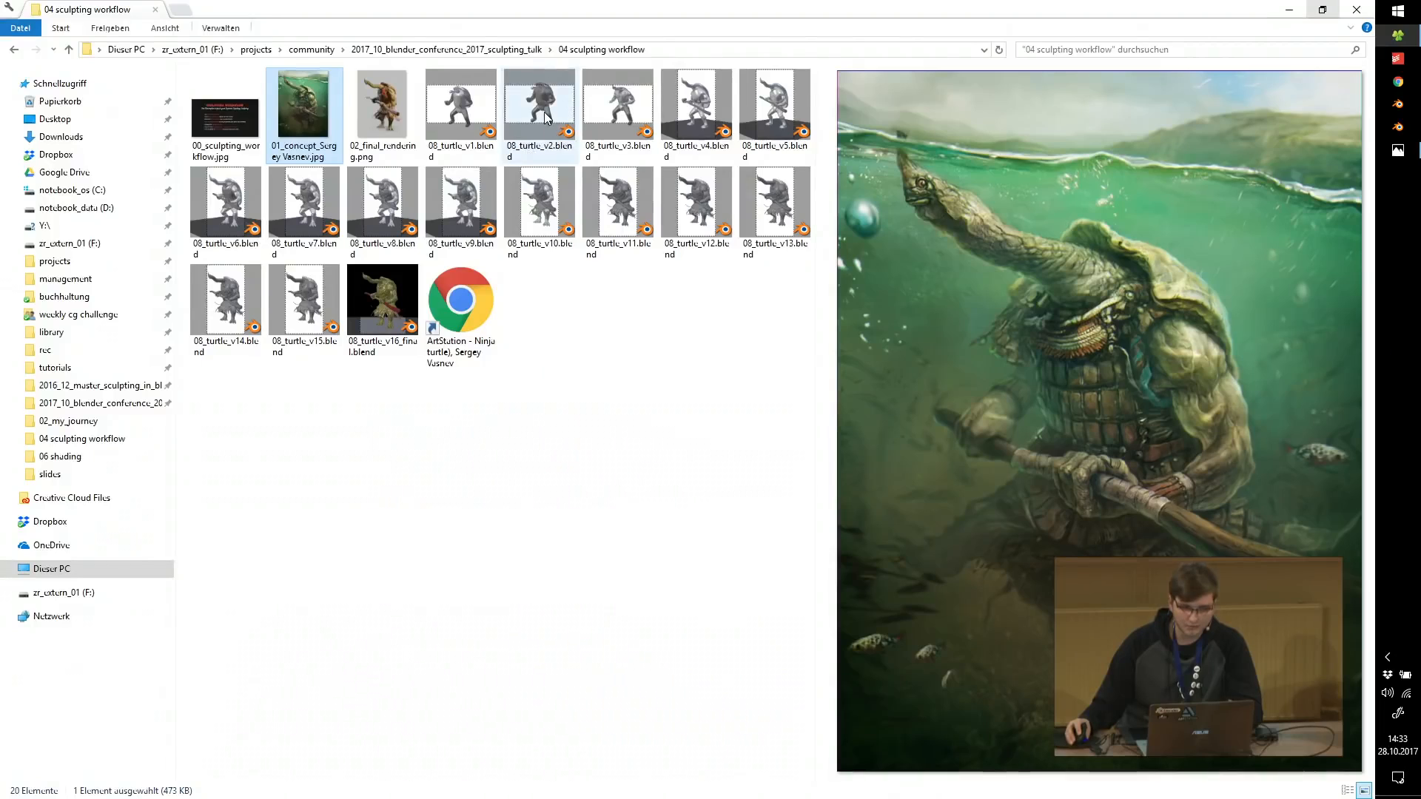
Return to 08_turtle_v2.blend briefly, then open 08_turtle_v3.blend and bring its window to the front.
{"action": "double_click", "coordinate": [546, 117]}
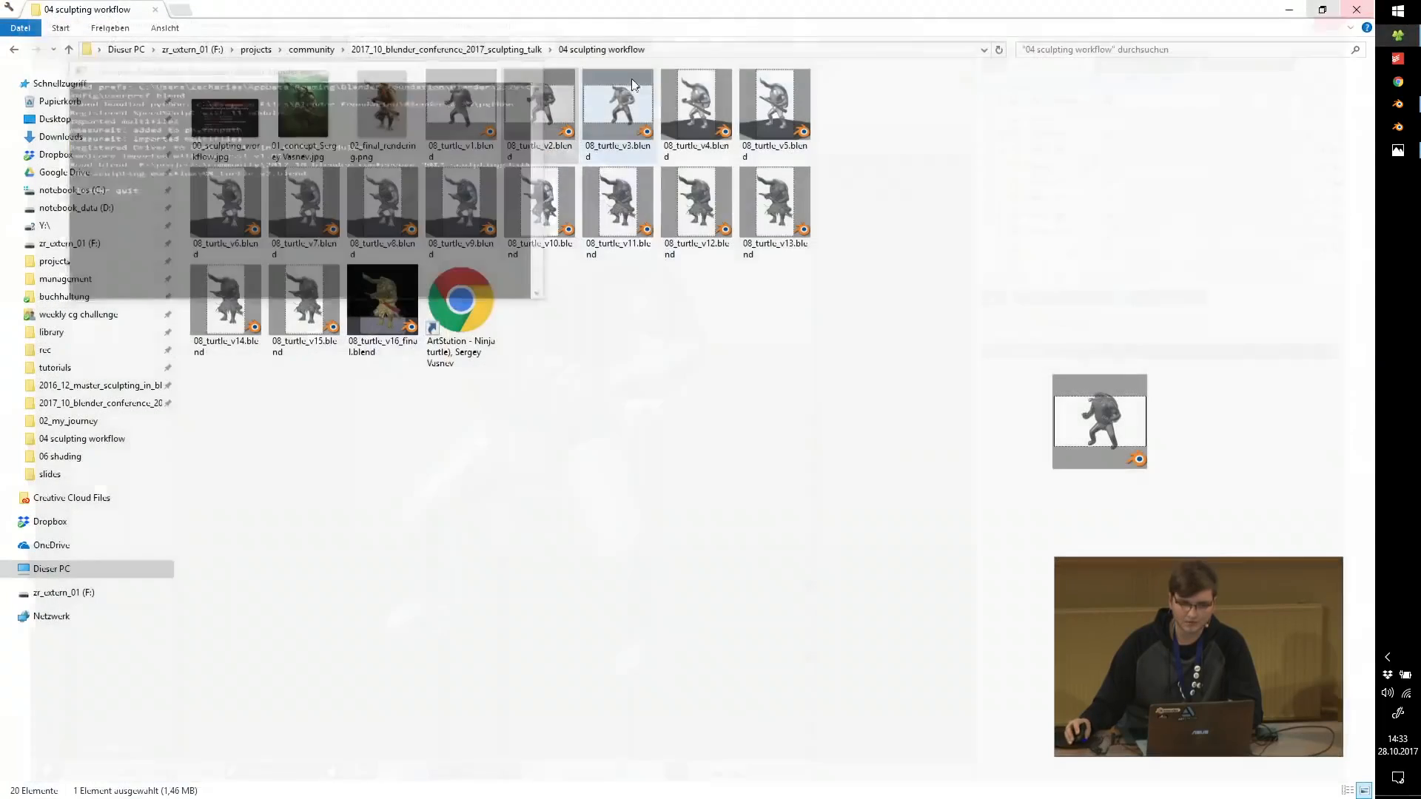
{"action": "left_click", "coordinate": [643, 108]}
{"action": "double_click", "coordinate": [651, 101]}
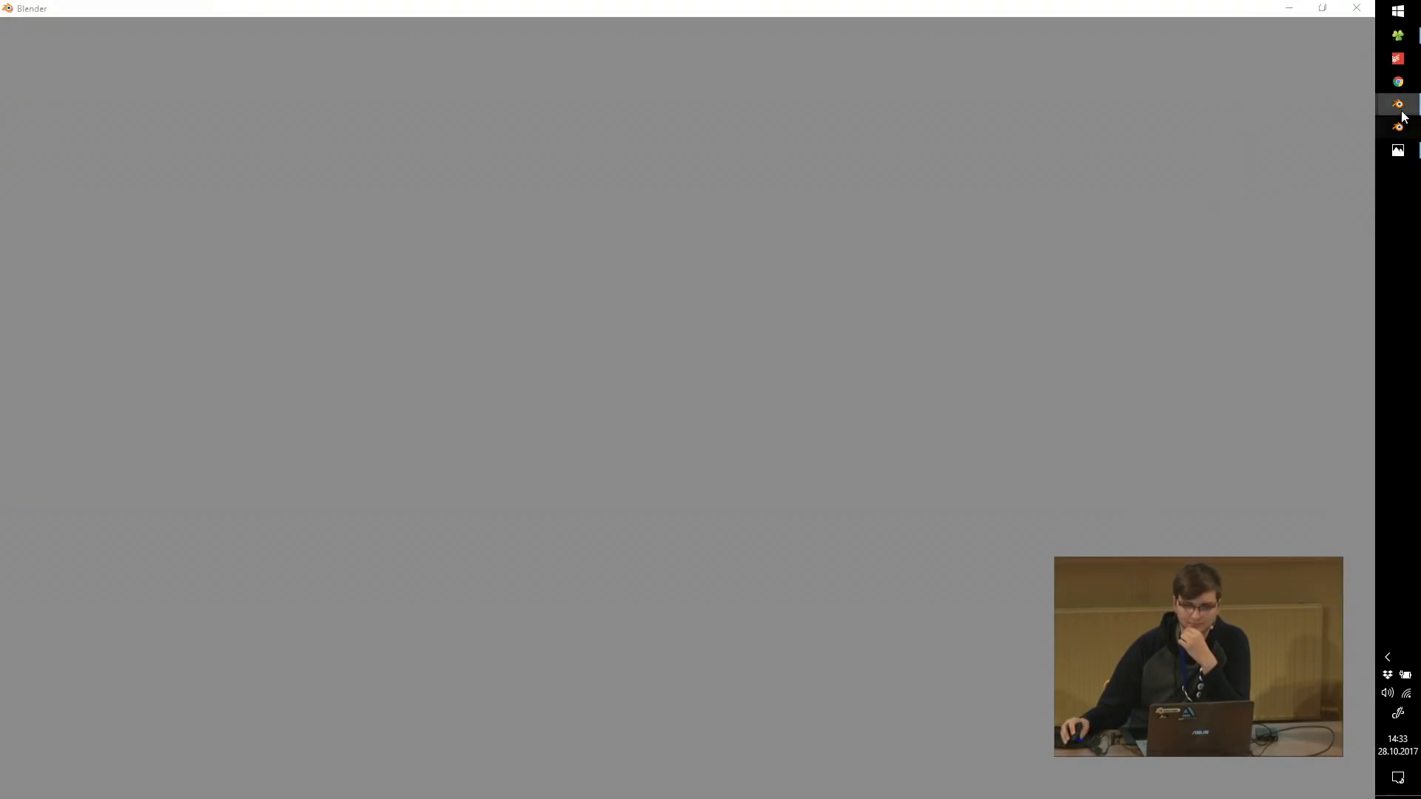
{"action": "mouse_move", "coordinate": [1399, 116]}
{"action": "left_click", "coordinate": [1274, 155]}
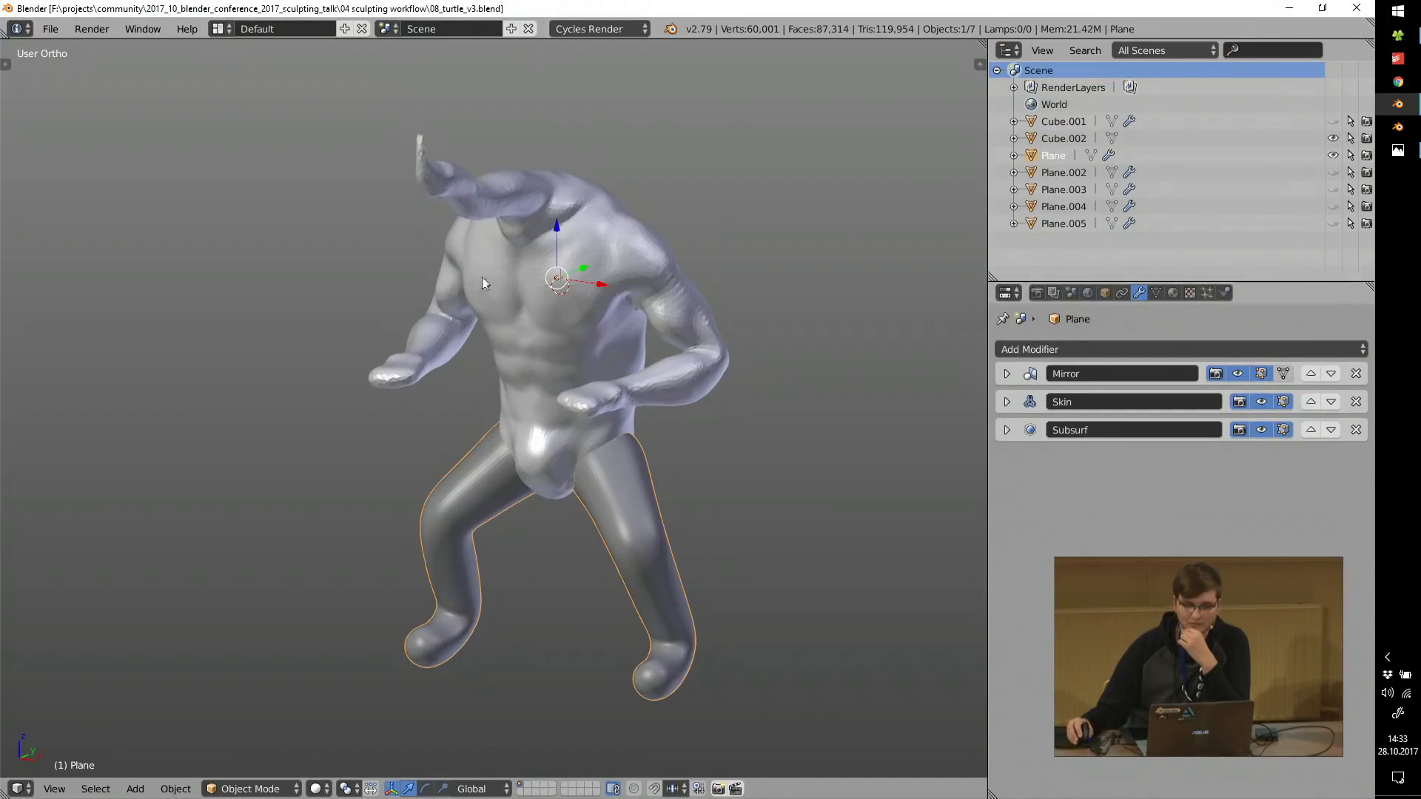
Examine the turtle's sculpted neck, shoulders and torso muscles from several angles.
{"action": "mouse_move", "coordinate": [481, 277]}
{"action": "middle_mouse_down"}
{"action": "mouse_move", "coordinate": [589, 271]}
{"action": "mouse_move", "coordinate": [444, 166]}
{"action": "middle_mouse_up"}
{"action": "scroll", "coordinate": [444, 166], "scroll_direction": "up", "scroll_amount": 5}
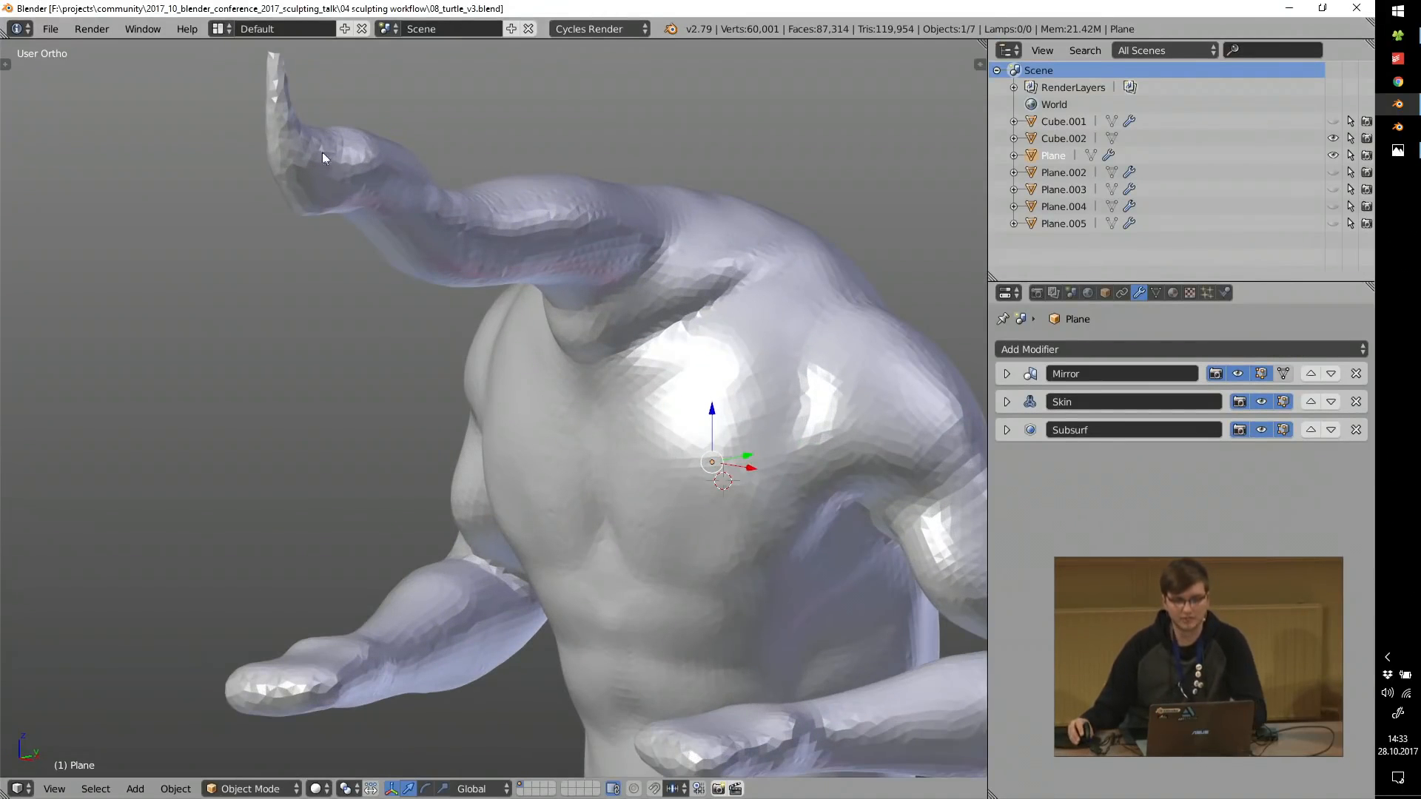
{"action": "scroll", "coordinate": [698, 242], "scroll_direction": "up", "scroll_amount": 2}
{"action": "scroll", "coordinate": [540, 269], "scroll_direction": "down", "scroll_amount": 4}
{"action": "middle_click_drag", "start_coordinate": [590, 251], "coordinate": [540, 238]}
{"action": "middle_click_drag", "start_coordinate": [691, 370], "coordinate": [772, 249]}
{"action": "scroll", "coordinate": [588, 446], "scroll_direction": "up", "scroll_amount": 4}
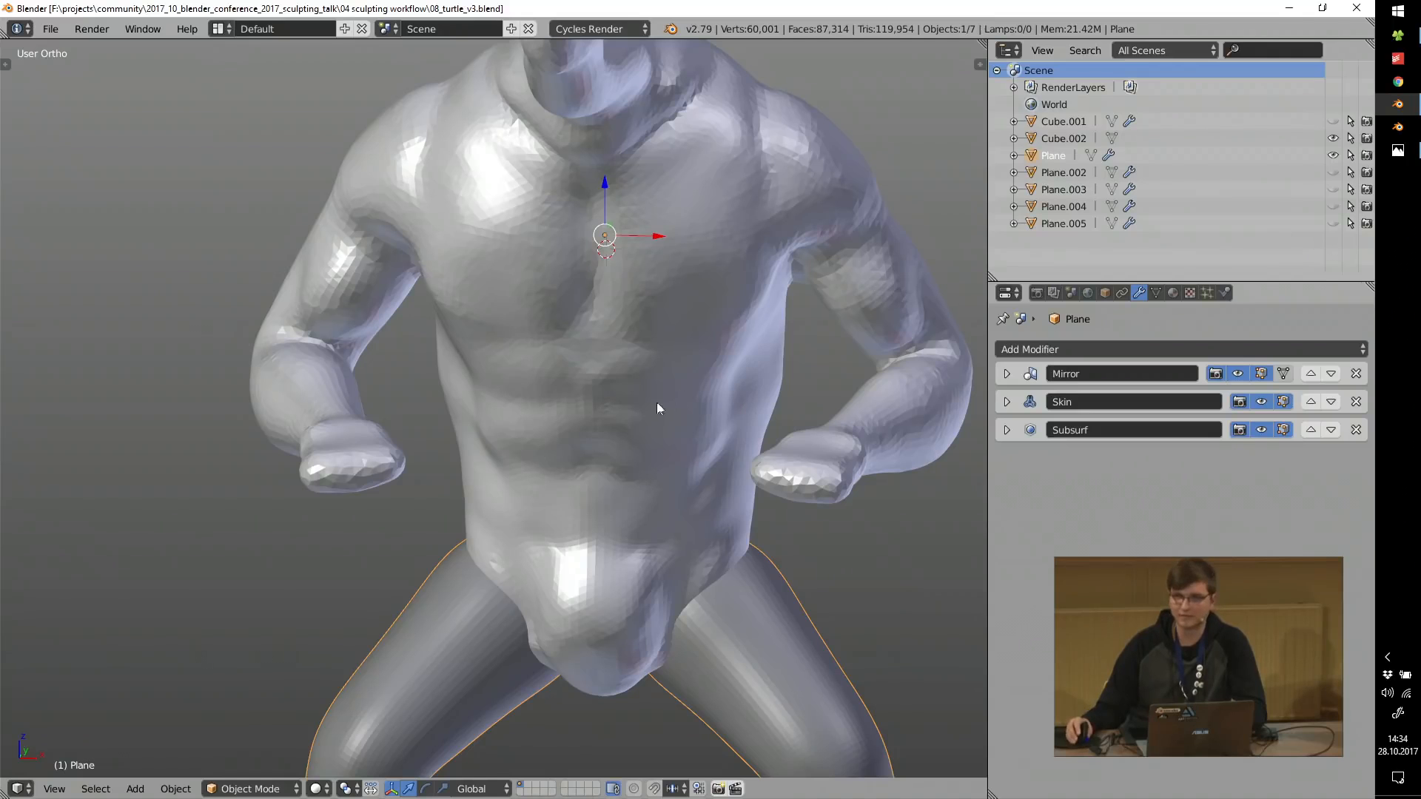
Close version 3, open 08_turtle_v4.blend and examine the upper body and the hands holding the staff.
{"action": "left_click", "coordinate": [1357, 9]}
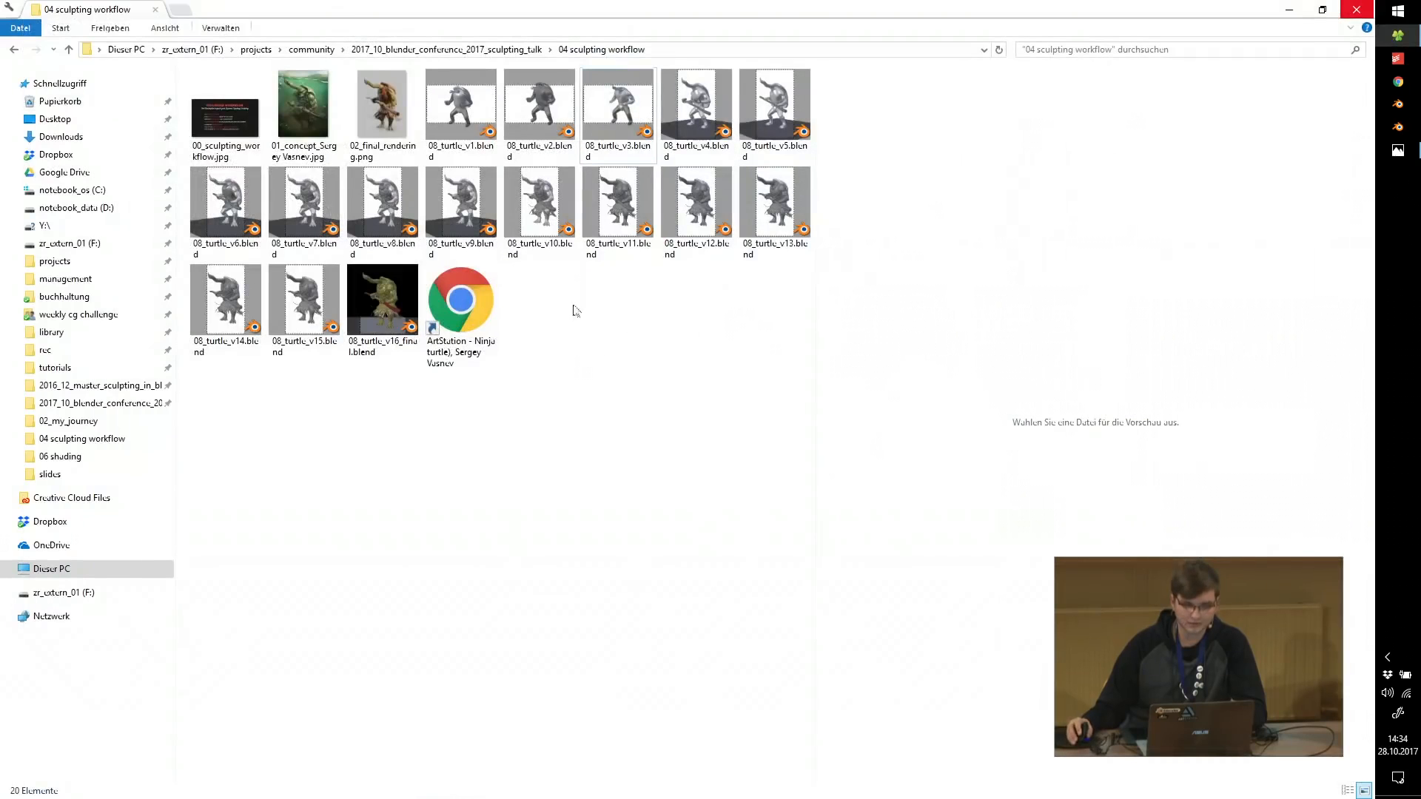
{"action": "double_click", "coordinate": [698, 104]}
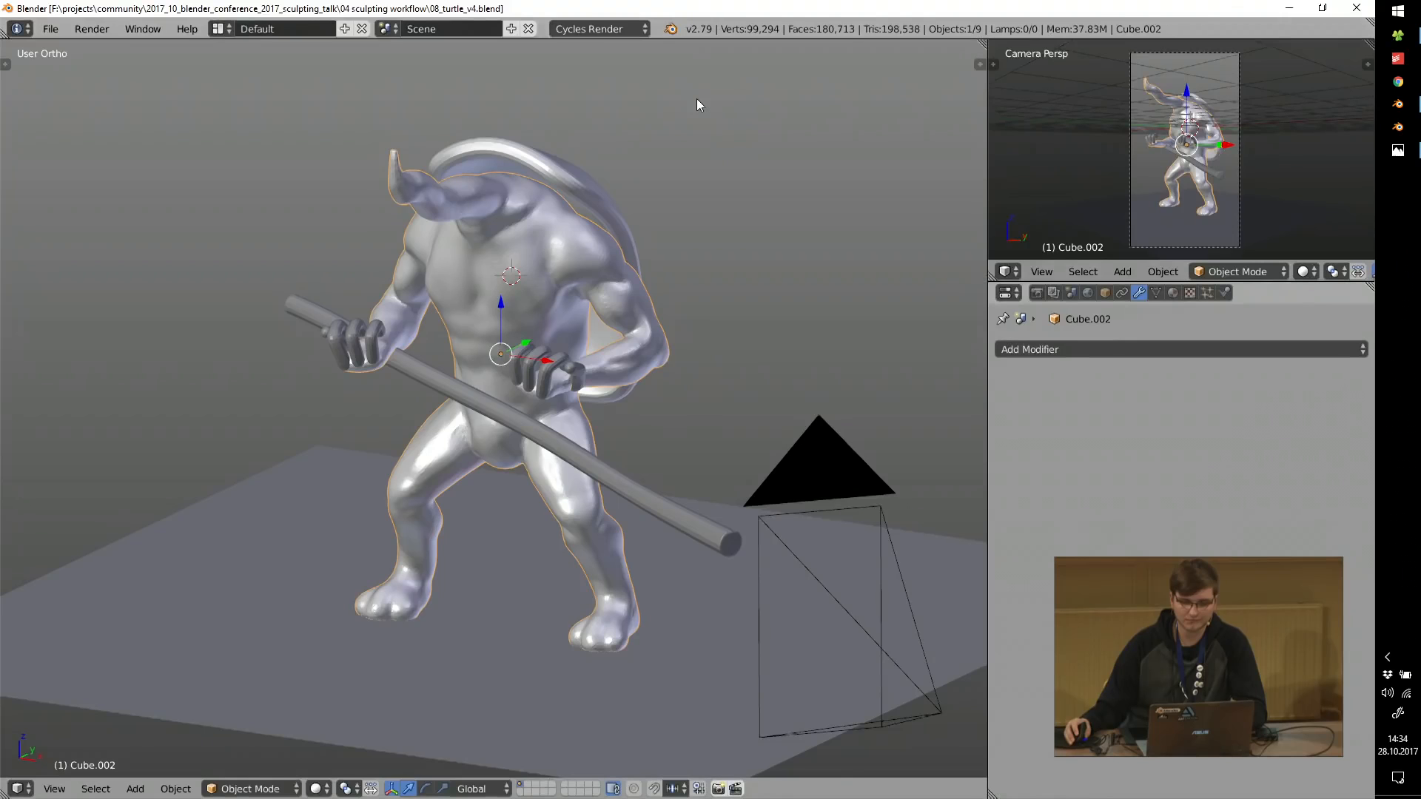
{"action": "mouse_move", "coordinate": [644, 335]}
{"action": "middle_mouse_down"}
{"action": "mouse_move", "coordinate": [518, 335]}
{"action": "mouse_move", "coordinate": [783, 325]}
{"action": "mouse_move", "coordinate": [625, 327]}
{"action": "middle_mouse_up"}
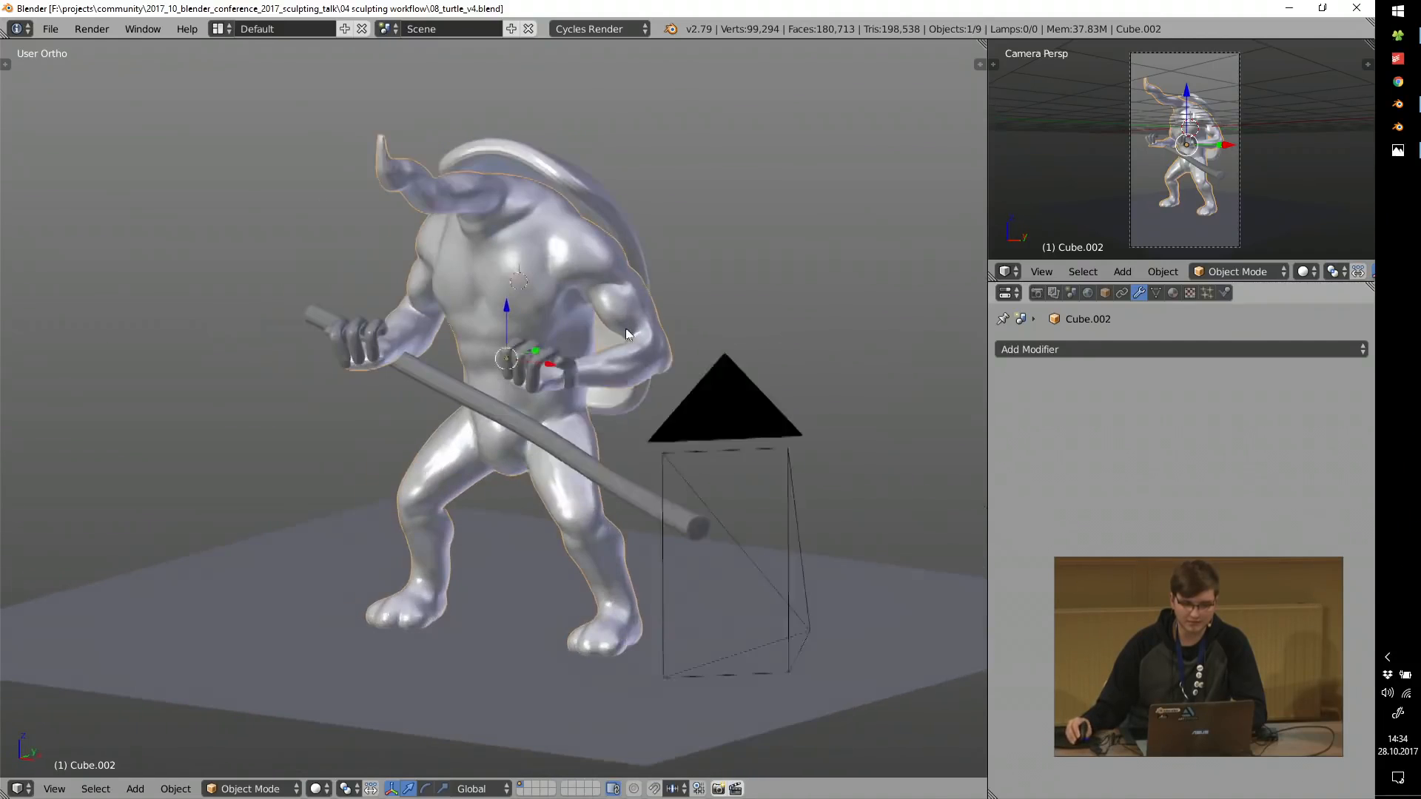
{"action": "scroll", "coordinate": [544, 274], "scroll_direction": "up", "scroll_amount": 6}
{"action": "middle_click_drag", "start_coordinate": [521, 250], "coordinate": [573, 331]}
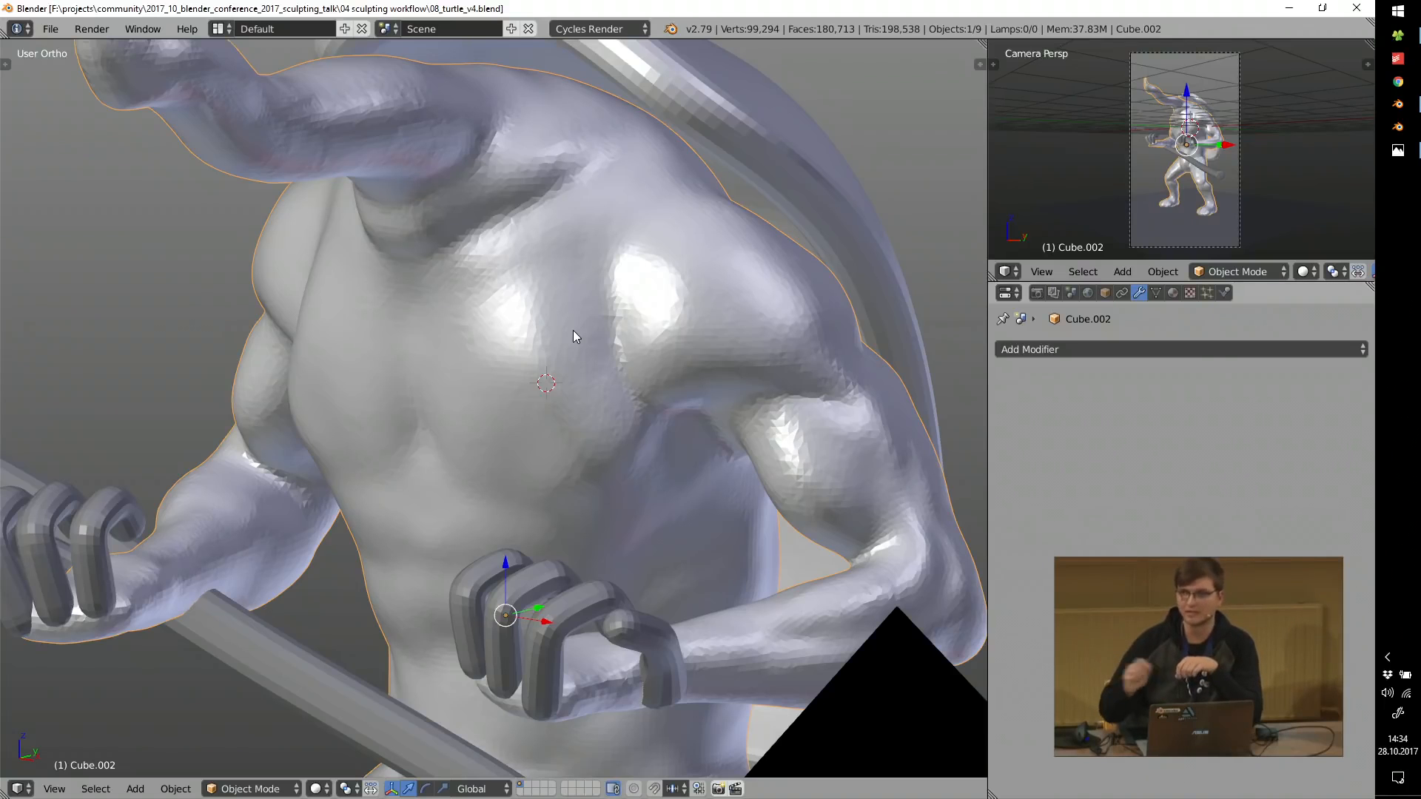
{"action": "scroll", "coordinate": [528, 363], "scroll_direction": "down", "scroll_amount": 5}
{"action": "scroll", "coordinate": [535, 364], "scroll_direction": "up", "scroll_amount": 3}
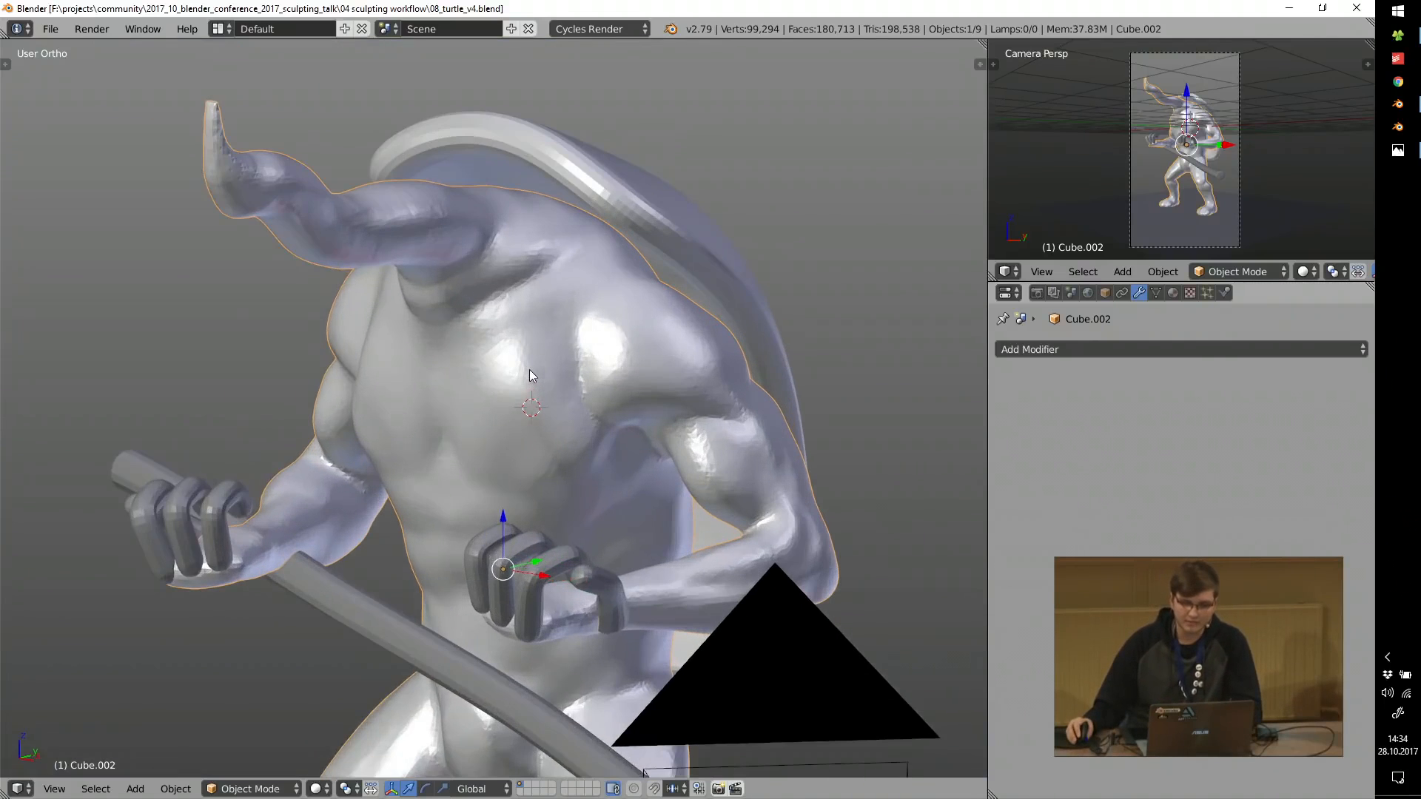
Close version 4 and open 08_turtle_v5.blend.
{"action": "left_click", "coordinate": [1355, 7]}
{"action": "double_click", "coordinate": [774, 107]}
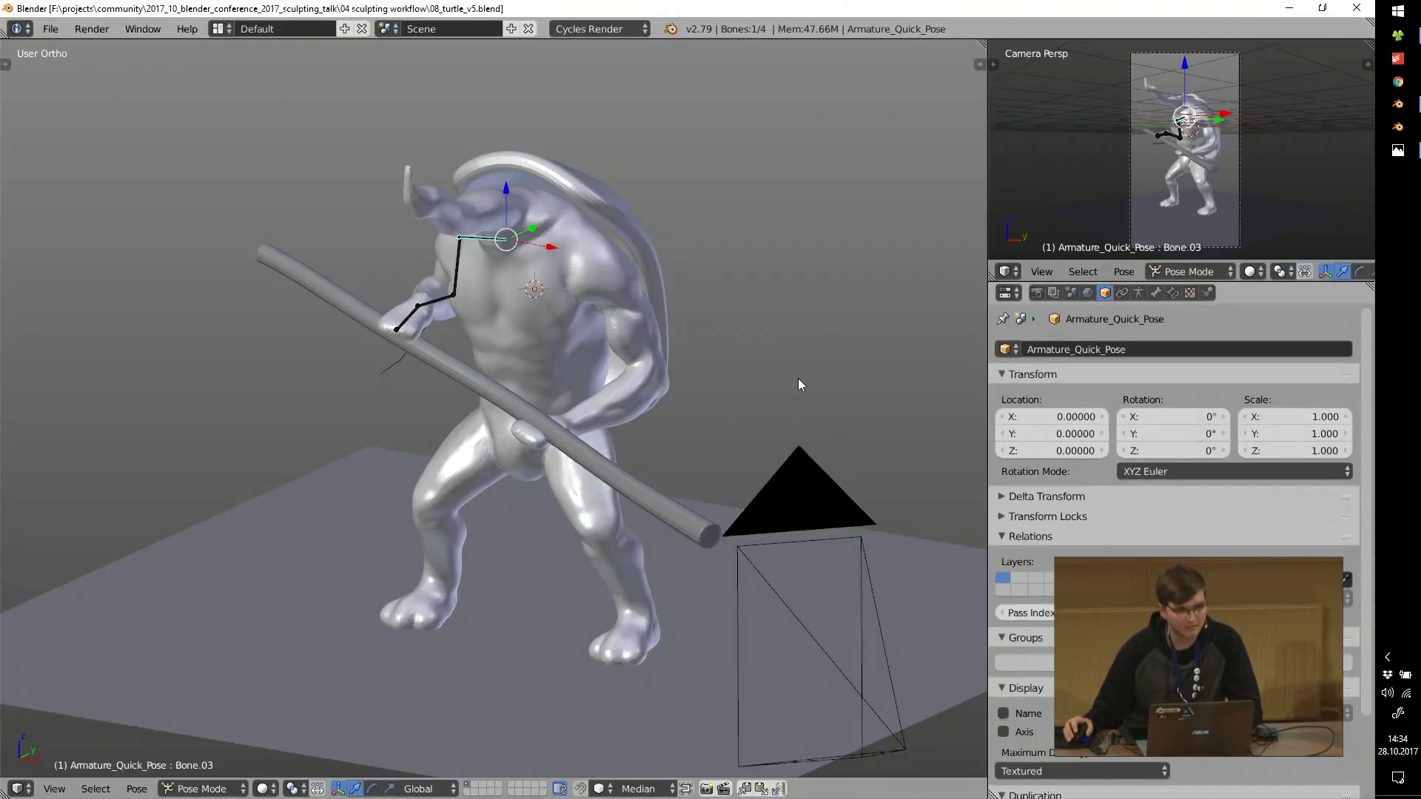
Examine version 5's turtle pose, quick-pose arm armature and staff from several angles, including through the enlarged camera view.
{"action": "middle_click_drag", "start_coordinate": [509, 286], "coordinate": [557, 295]}
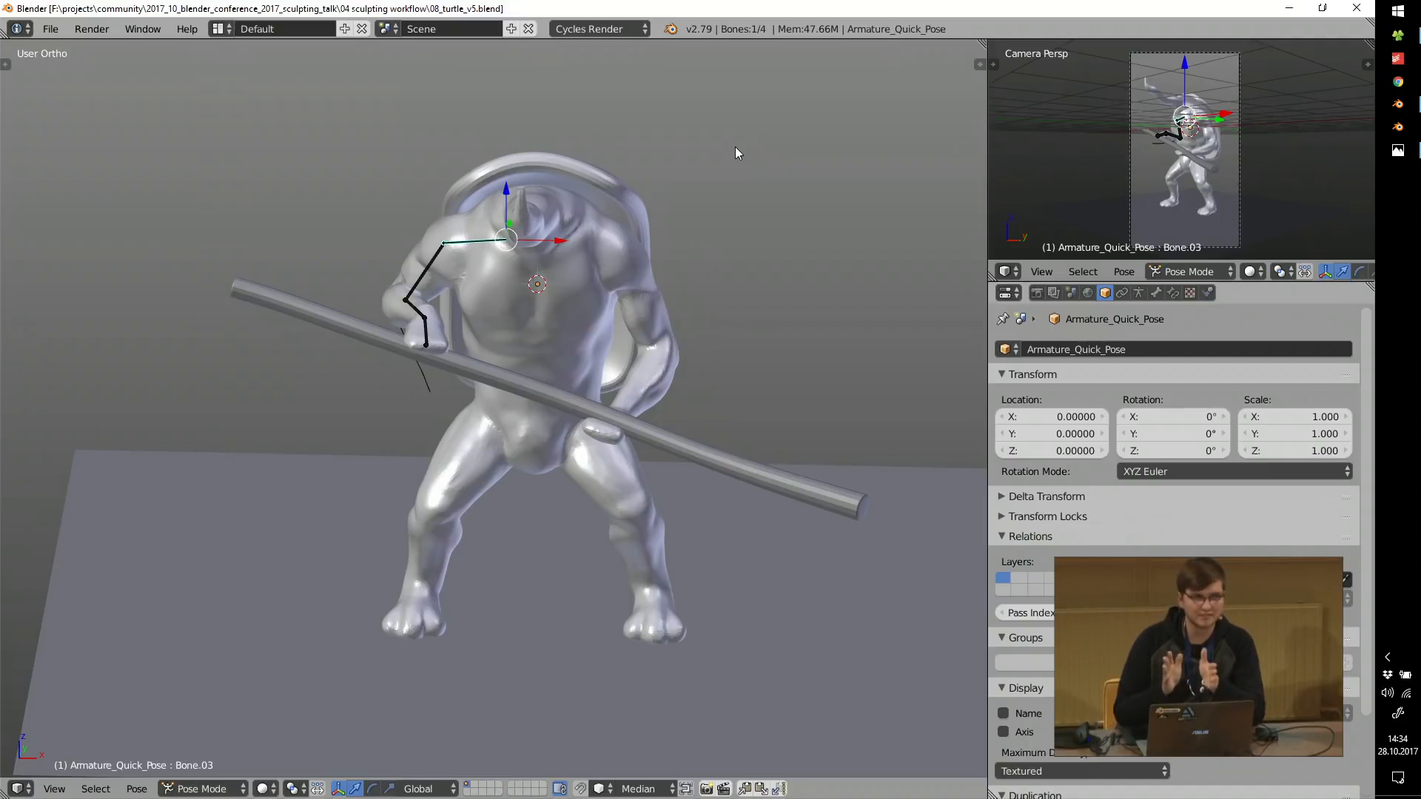
{"action": "middle_click_drag", "start_coordinate": [611, 330], "coordinate": [522, 339]}
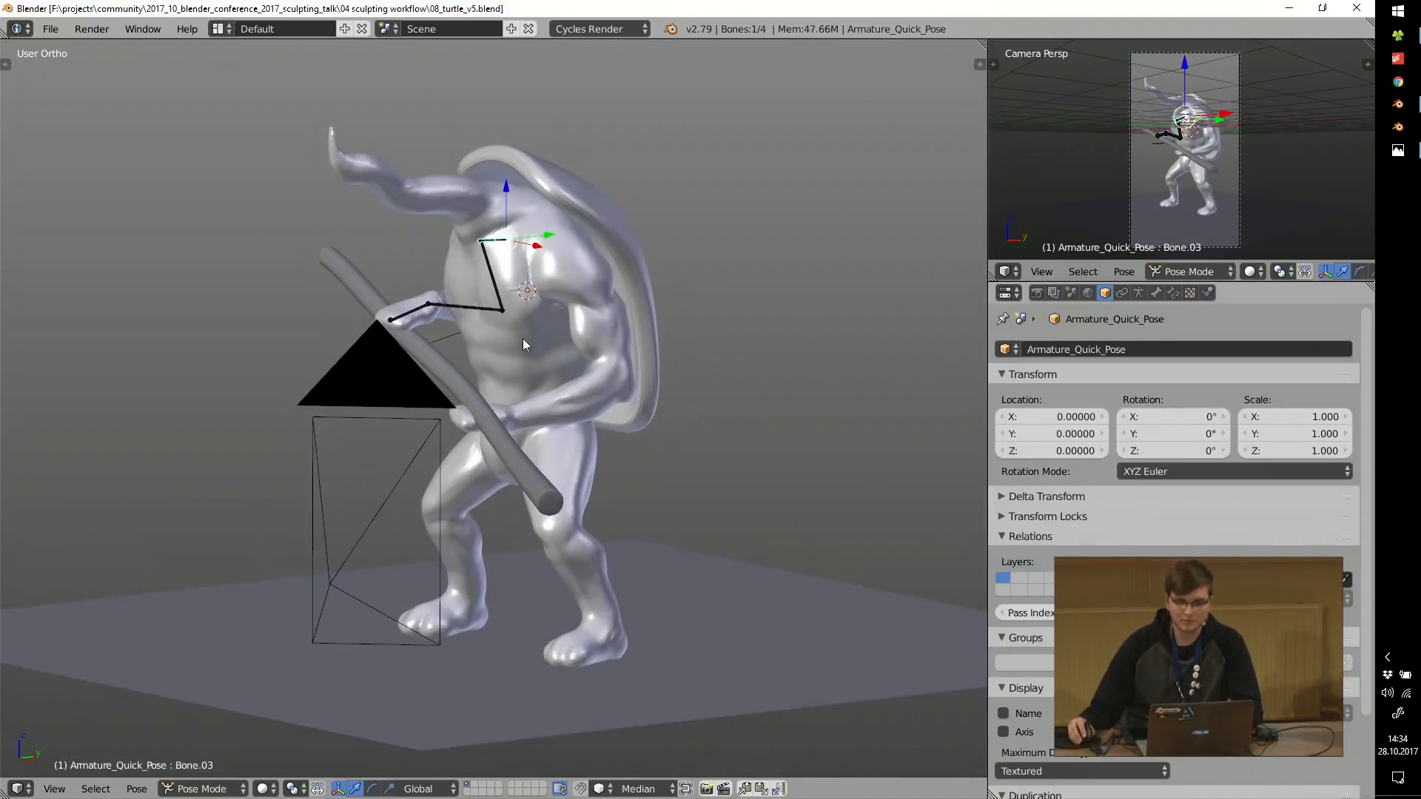
{"action": "key", "text": "shift+space"}
{"action": "scroll", "coordinate": [733, 382], "scroll_direction": "up", "scroll_amount": 1}
{"action": "middle_click_drag", "start_coordinate": [748, 385], "coordinate": [745, 376], "text": "shift"}
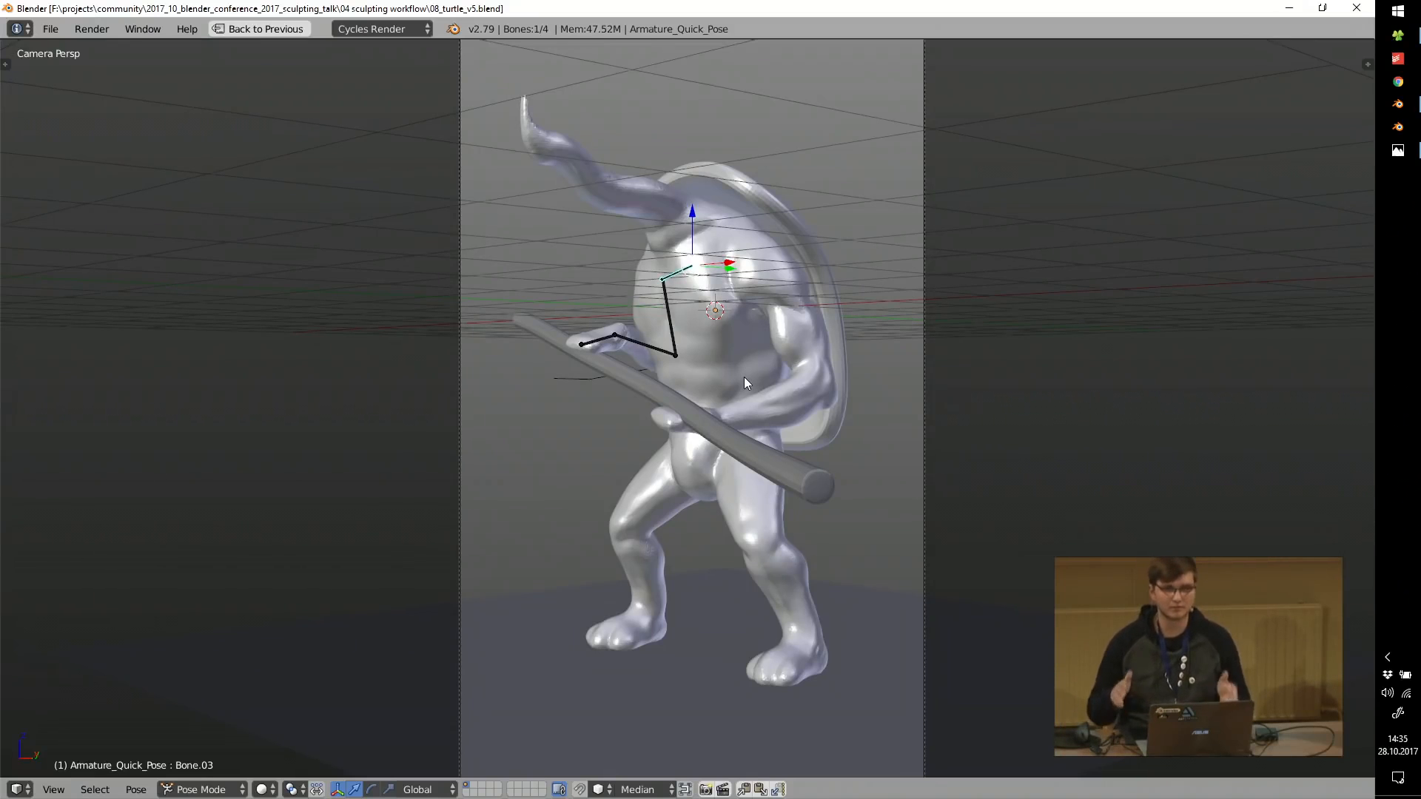
{"action": "middle_click_drag", "start_coordinate": [672, 312], "coordinate": [845, 402]}
{"action": "scroll", "coordinate": [690, 337], "scroll_direction": "up", "scroll_amount": 6}
{"action": "middle_click_drag", "start_coordinate": [890, 512], "coordinate": [769, 376]}
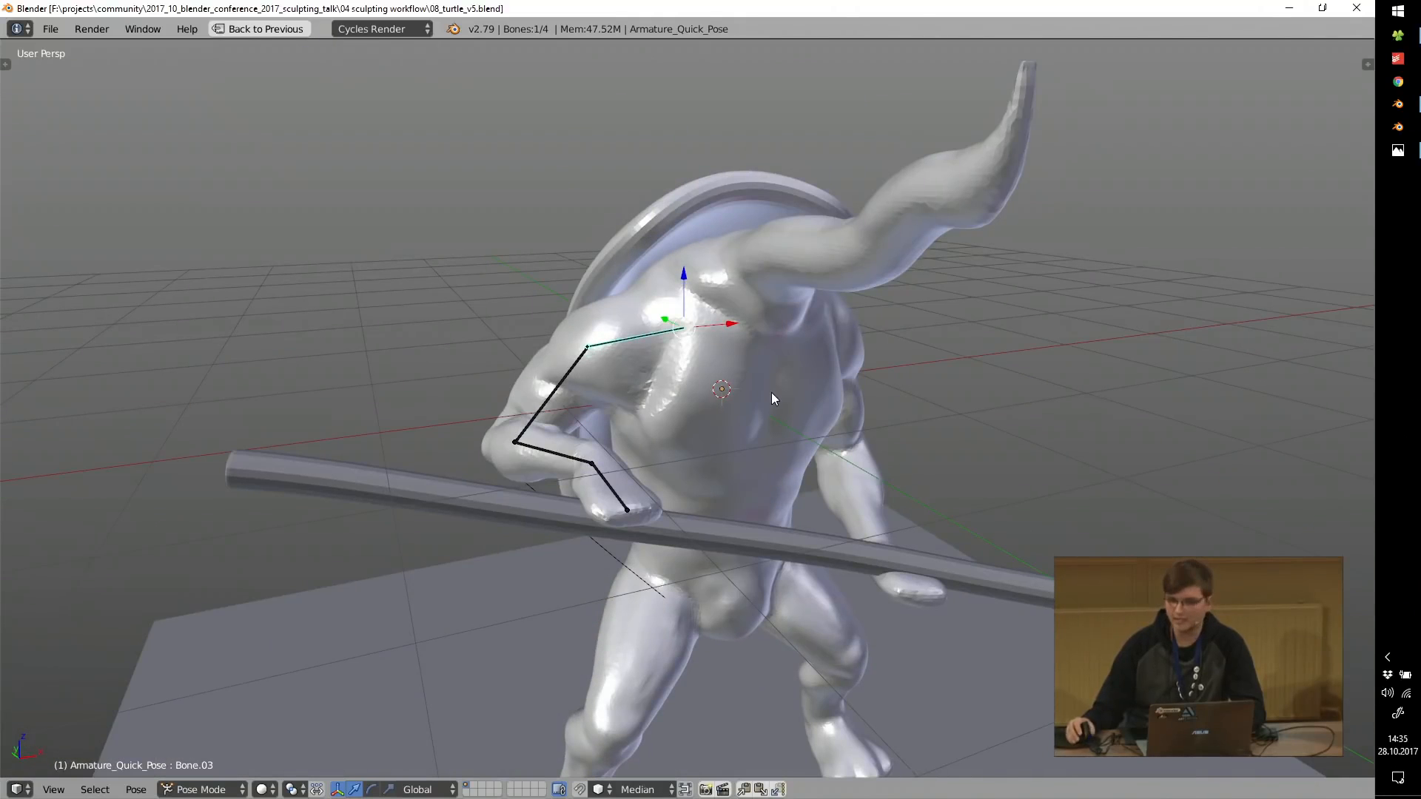
{"action": "middle_click_drag", "start_coordinate": [769, 394], "coordinate": [814, 334]}
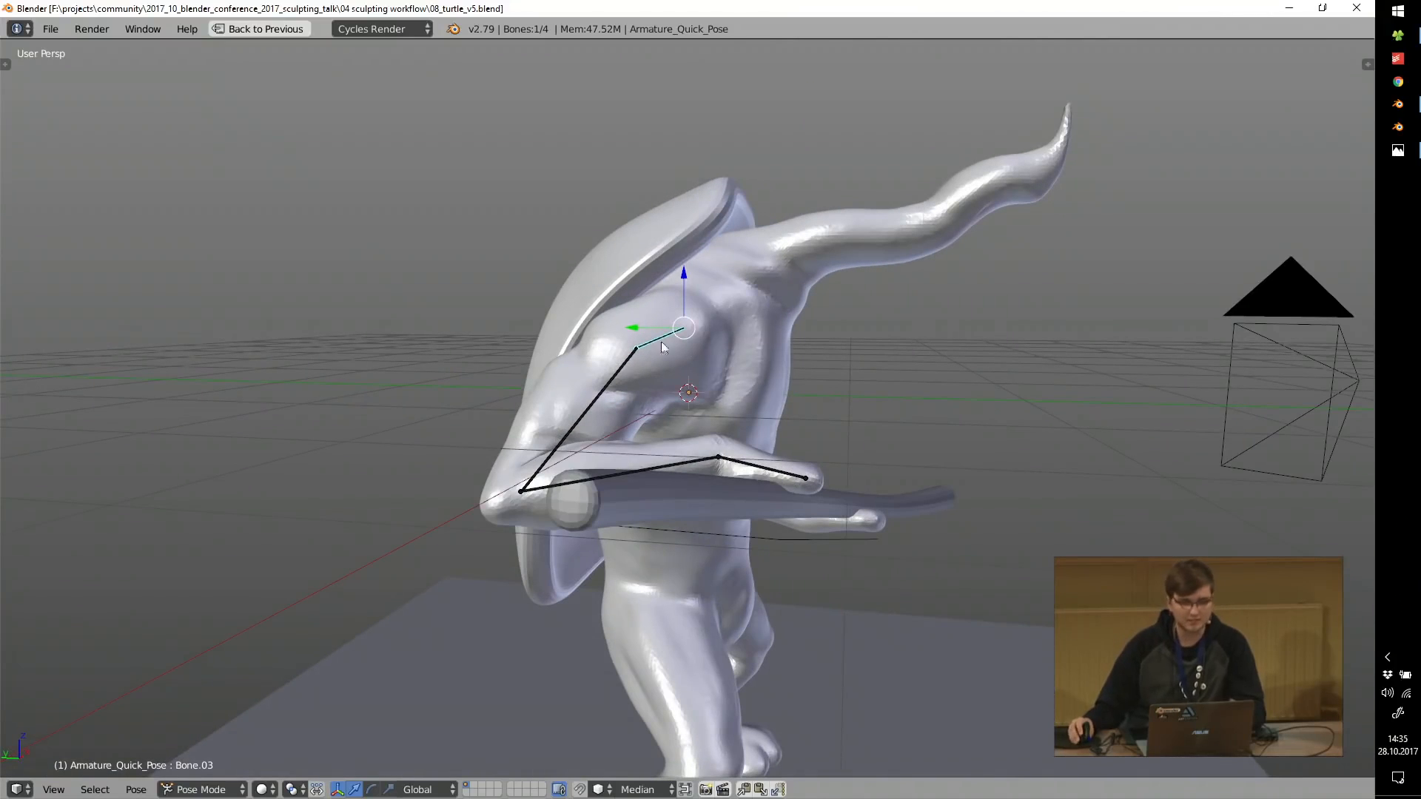
{"action": "middle_click_drag", "start_coordinate": [573, 380], "coordinate": [472, 369]}
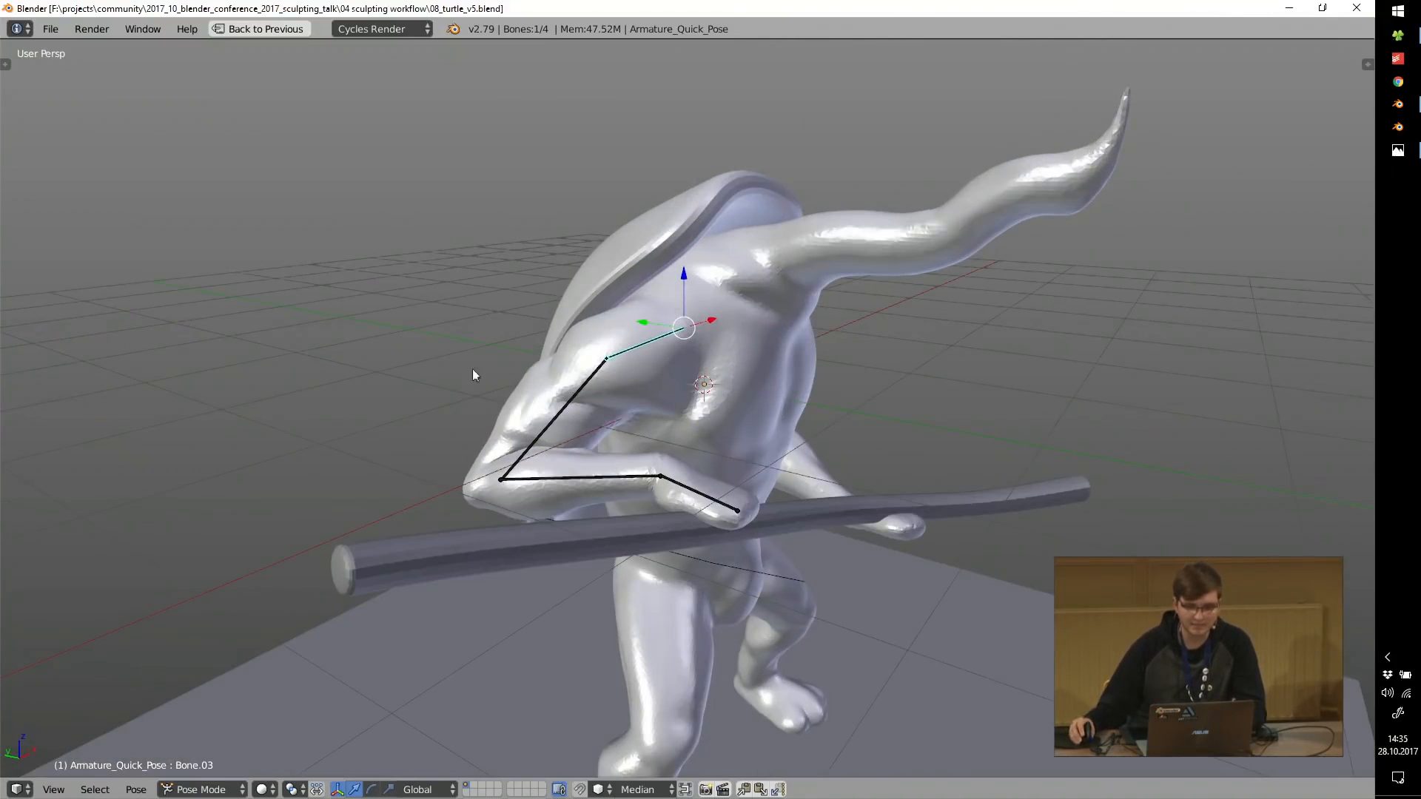
Rotate the quick-pose armature's upper arm bone and forearm bone to swing the arm off the staff.
{"action": "right_click", "coordinate": [580, 400]}
{"action": "middle_click_drag", "start_coordinate": [580, 394], "coordinate": [695, 509]}
{"action": "key", "text": "r"}
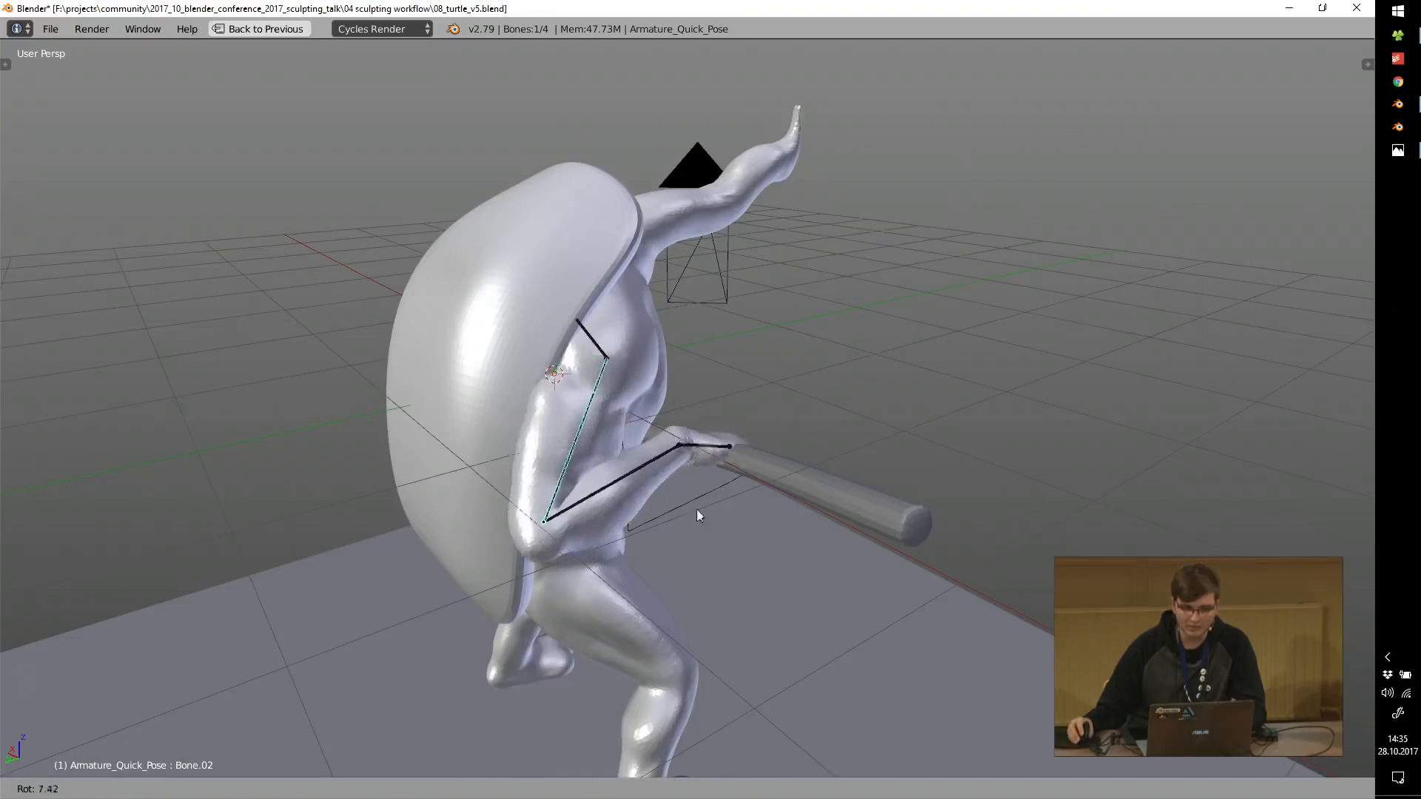
{"action": "left_click", "coordinate": [803, 324]}
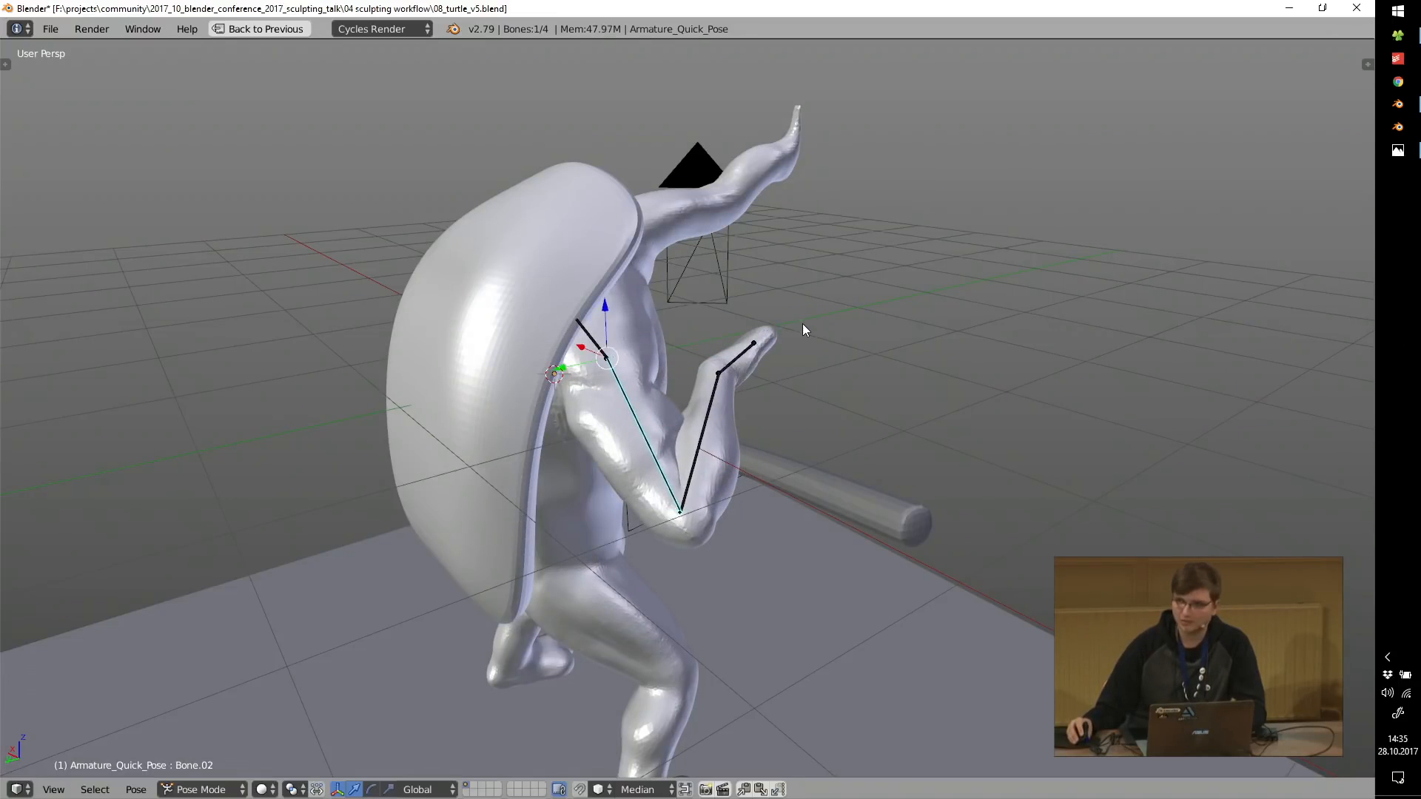
{"action": "right_click", "coordinate": [716, 409]}
{"action": "middle_click_drag", "start_coordinate": [717, 409], "coordinate": [875, 421]}
{"action": "key", "text": "r"}
{"action": "left_click", "coordinate": [876, 503]}
Rotate the upper arm and forearm bones again to bring the hand back to the staff.
{"action": "right_click", "coordinate": [662, 381]}
{"action": "key", "text": "r"}
{"action": "left_click", "coordinate": [748, 459]}
{"action": "right_click", "coordinate": [668, 510]}
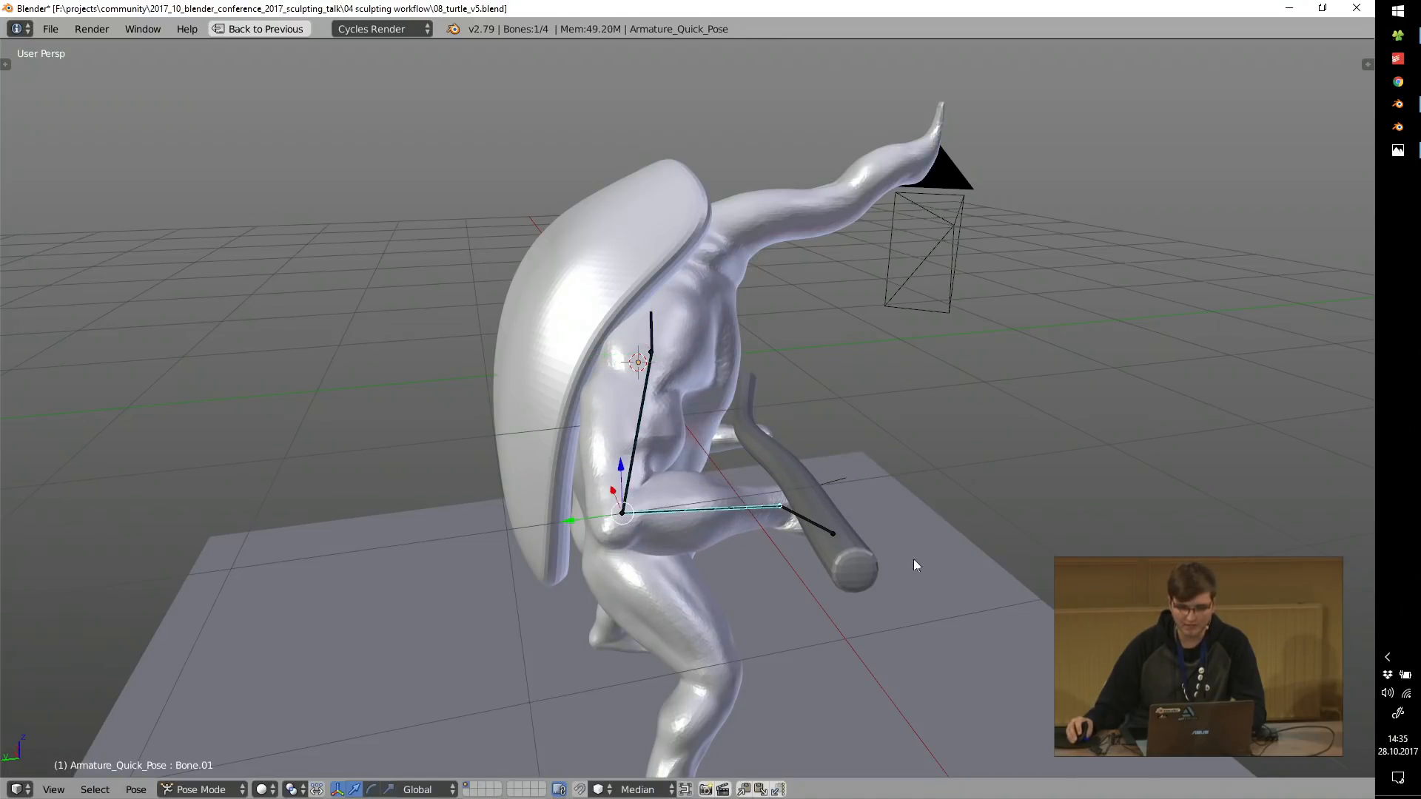
{"action": "key", "text": "r"}
{"action": "left_click", "coordinate": [925, 447]}
{"action": "middle_click_drag", "start_coordinate": [1012, 468], "coordinate": [726, 420]}
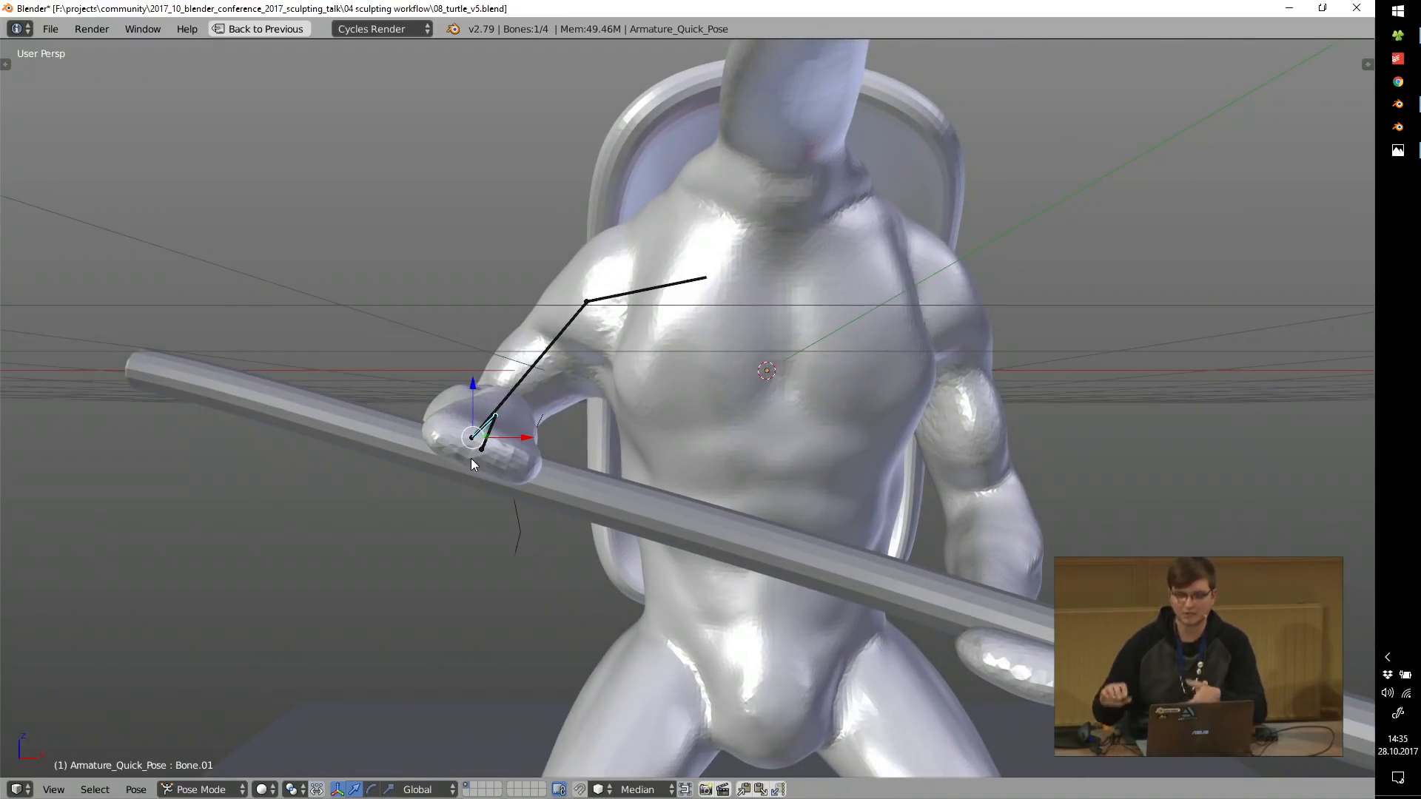
{"action": "scroll", "coordinate": [1035, 540], "scroll_direction": "down", "scroll_amount": 3}
{"action": "middle_click_drag", "start_coordinate": [1035, 541], "coordinate": [921, 494]}
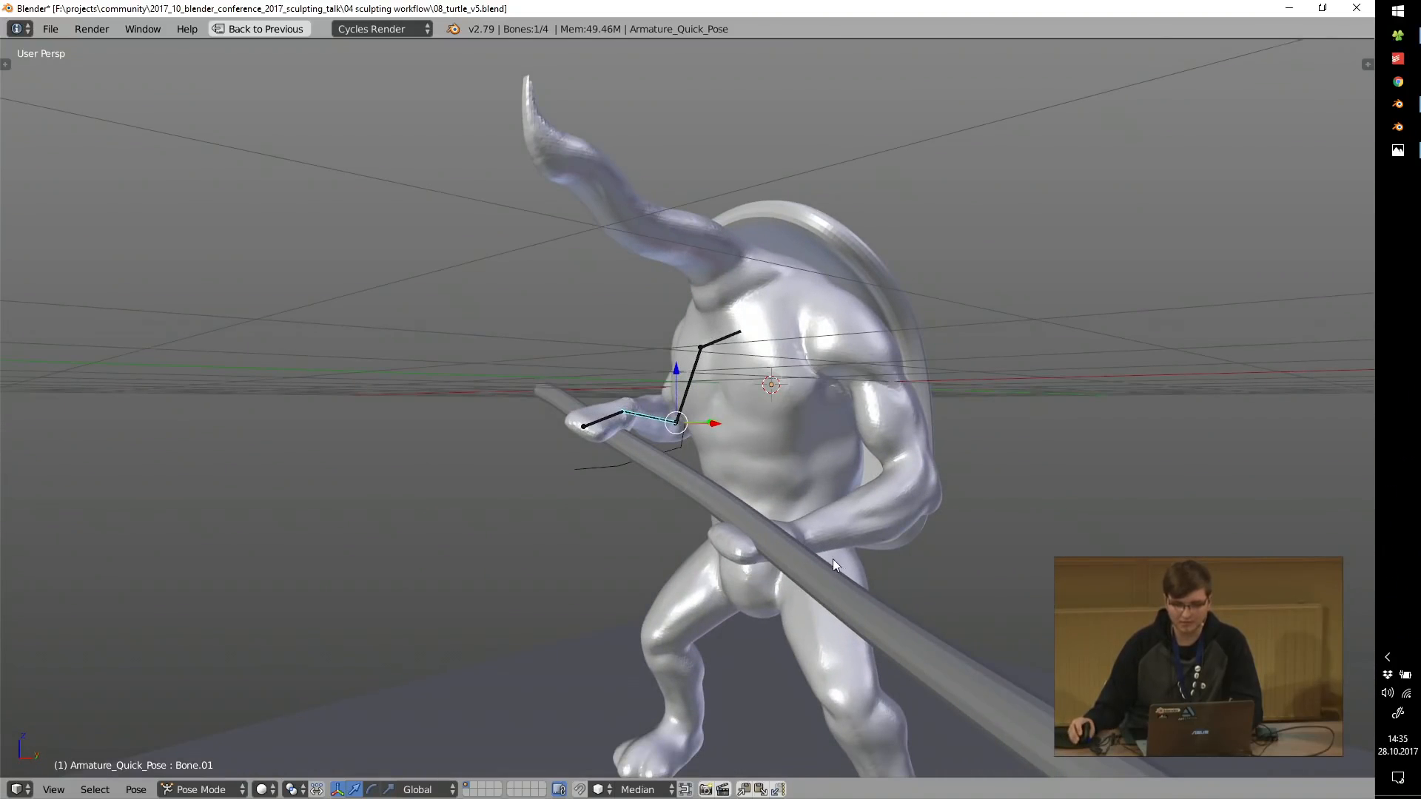
Leave Pose Mode, select the turtle's body mesh and apply its Armature modifier.
{"action": "left_click", "coordinate": [1363, 7]}
{"action": "left_click", "coordinate": [766, 465]}
{"action": "middle_click_drag", "start_coordinate": [703, 370], "coordinate": [722, 307]}
{"action": "key", "text": "shift+space"}
{"action": "key", "text": "ctrl+Tab"}
{"action": "right_click", "coordinate": [743, 274]}
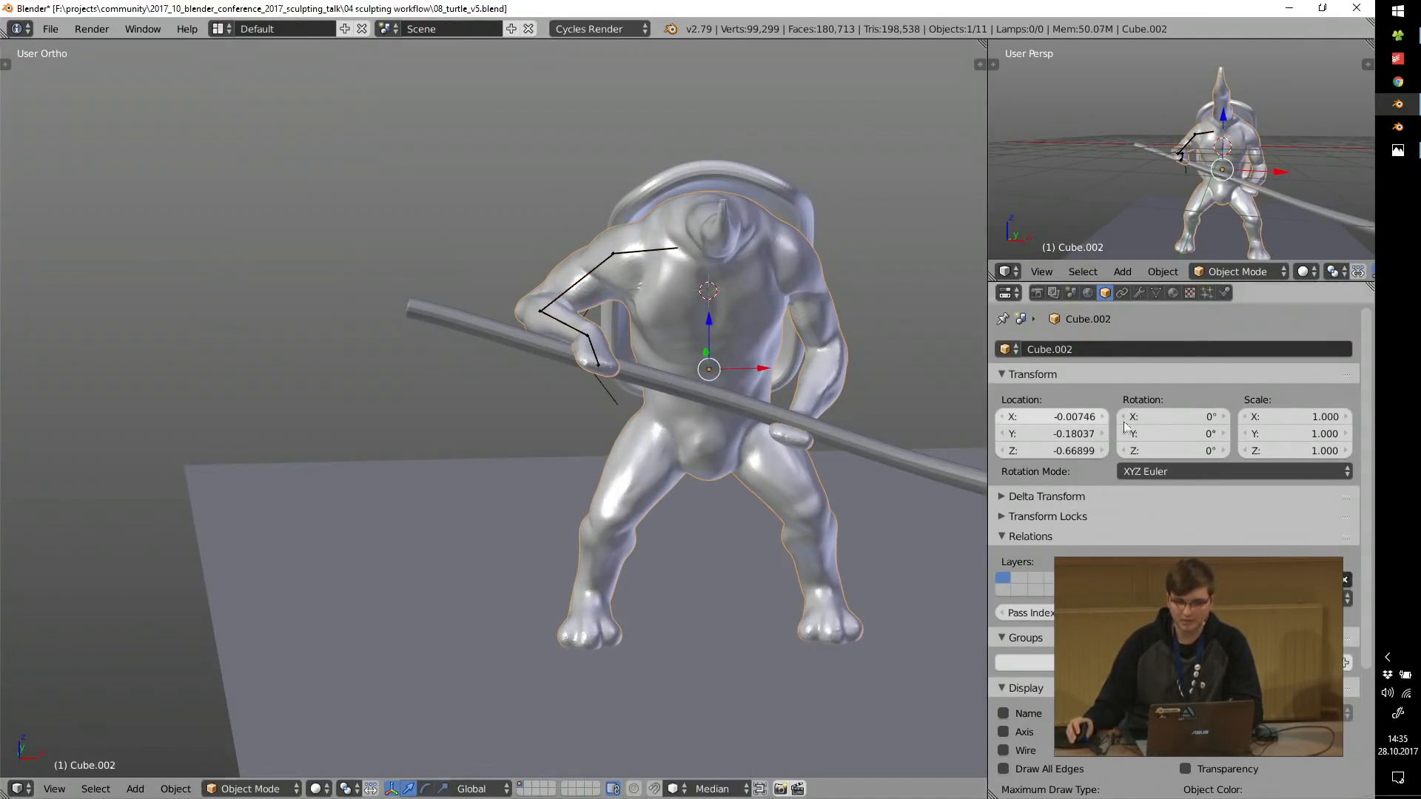
{"action": "left_click", "coordinate": [1144, 292]}
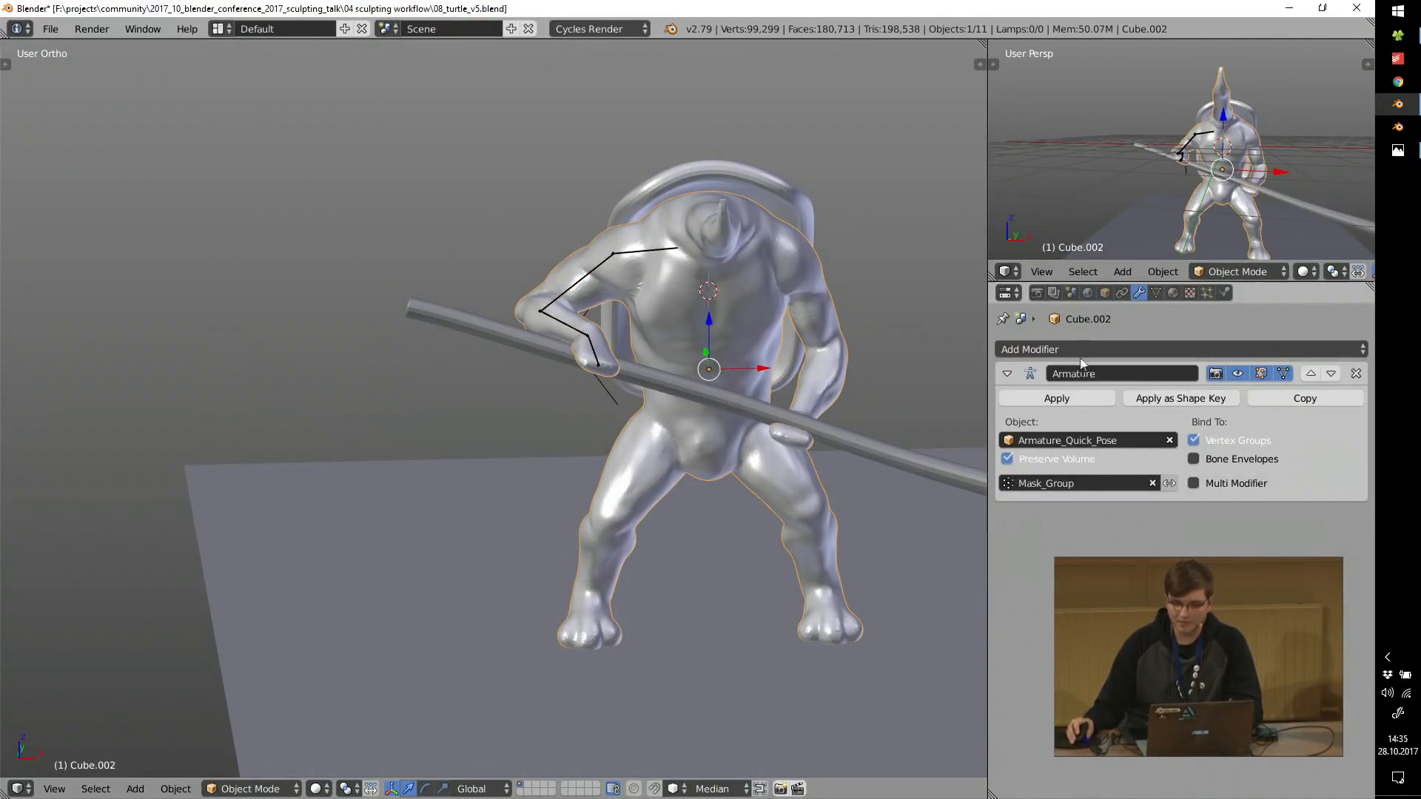
{"action": "left_click", "coordinate": [1073, 398]}
Delete the quick-pose armature from the turtle's arm.
{"action": "scroll", "coordinate": [707, 281], "scroll_direction": "up", "scroll_amount": 3}
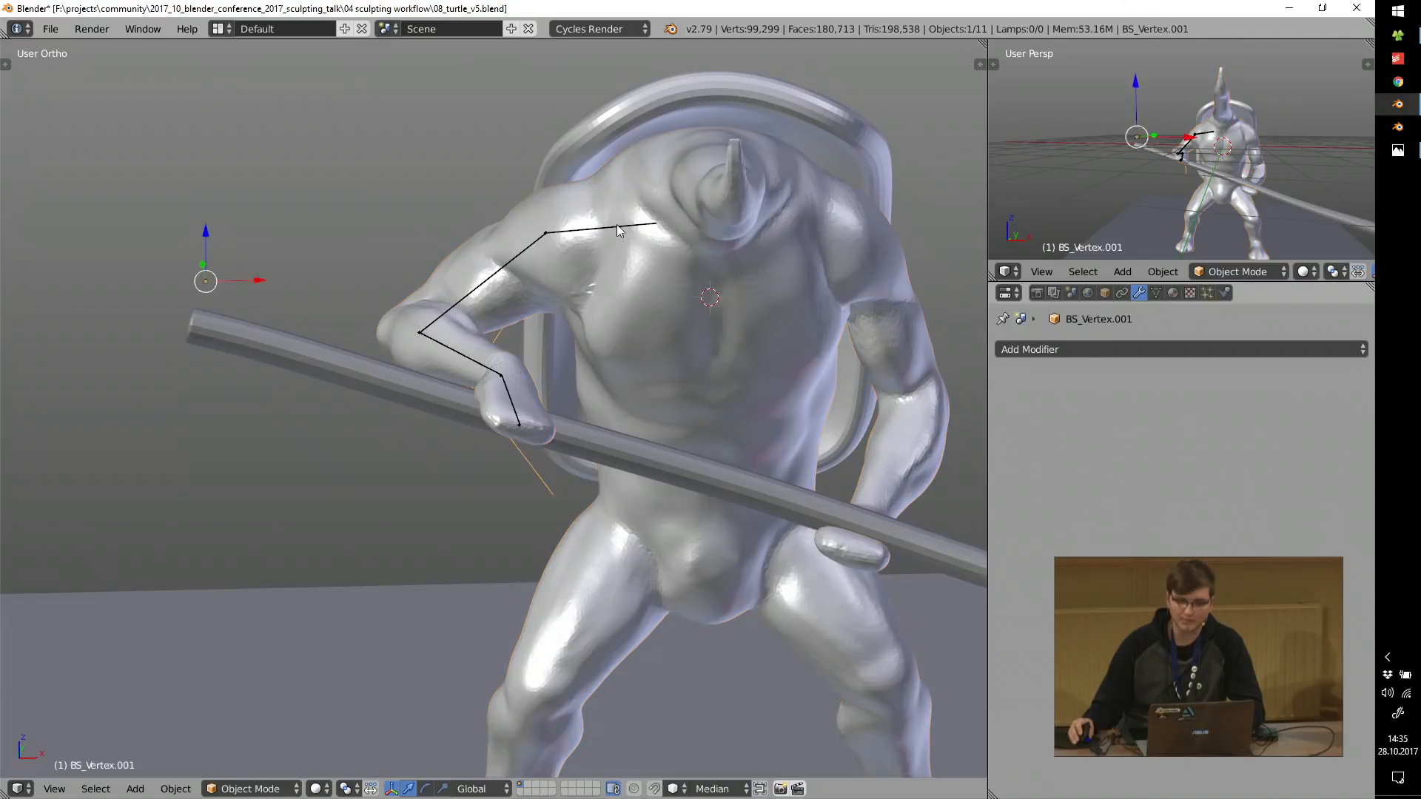
{"action": "right_click", "coordinate": [614, 226]}
{"action": "key", "text": "x"}
{"action": "left_click", "coordinate": [690, 246]}
{"action": "mouse_move", "coordinate": [704, 344]}
{"action": "middle_mouse_down"}
{"action": "mouse_move", "coordinate": [755, 289]}
{"action": "mouse_move", "coordinate": [717, 282]}
{"action": "middle_mouse_up"}
Close version 5 without saving and open 08_turtle_v6.blend.
{"action": "key", "text": "alt+F4"}
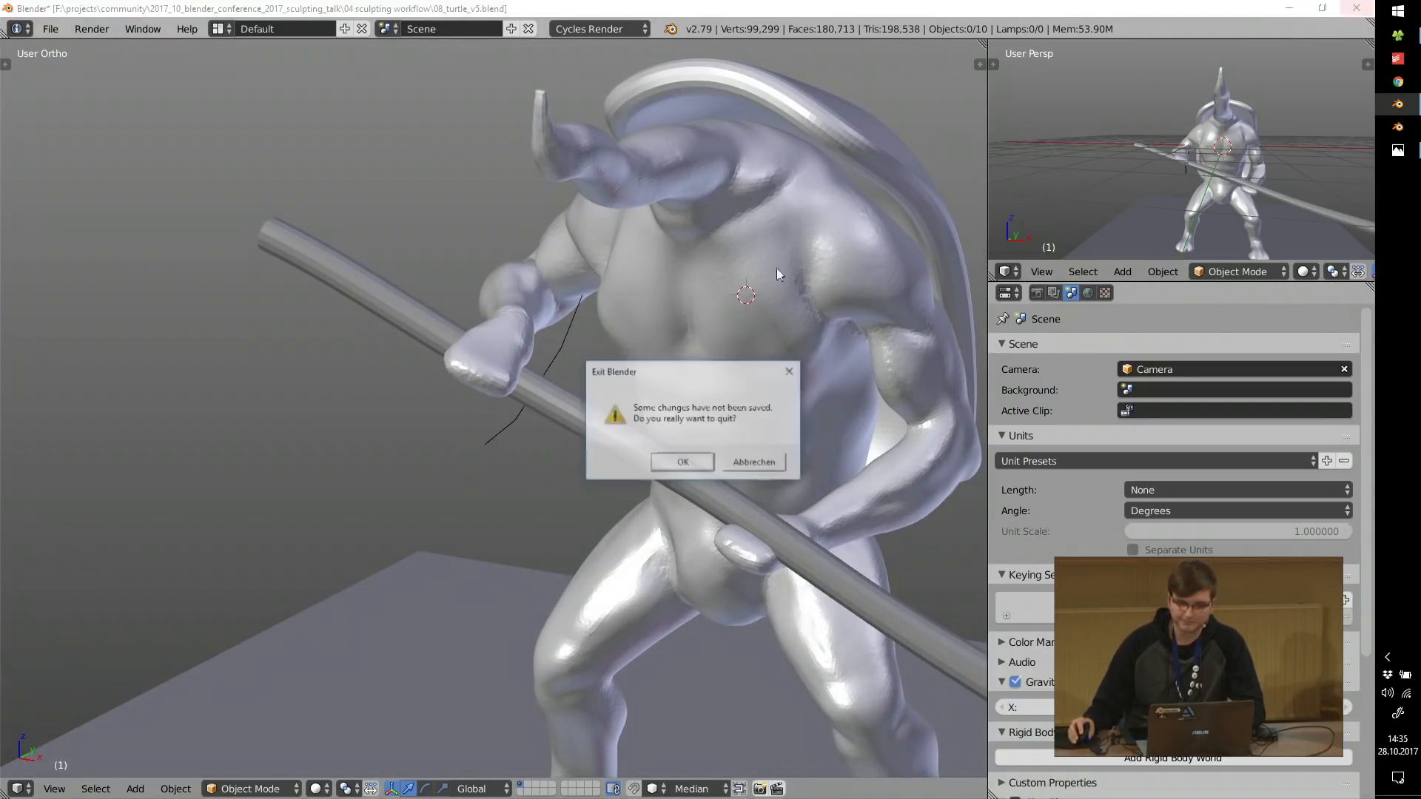
{"action": "left_click", "coordinate": [688, 466]}
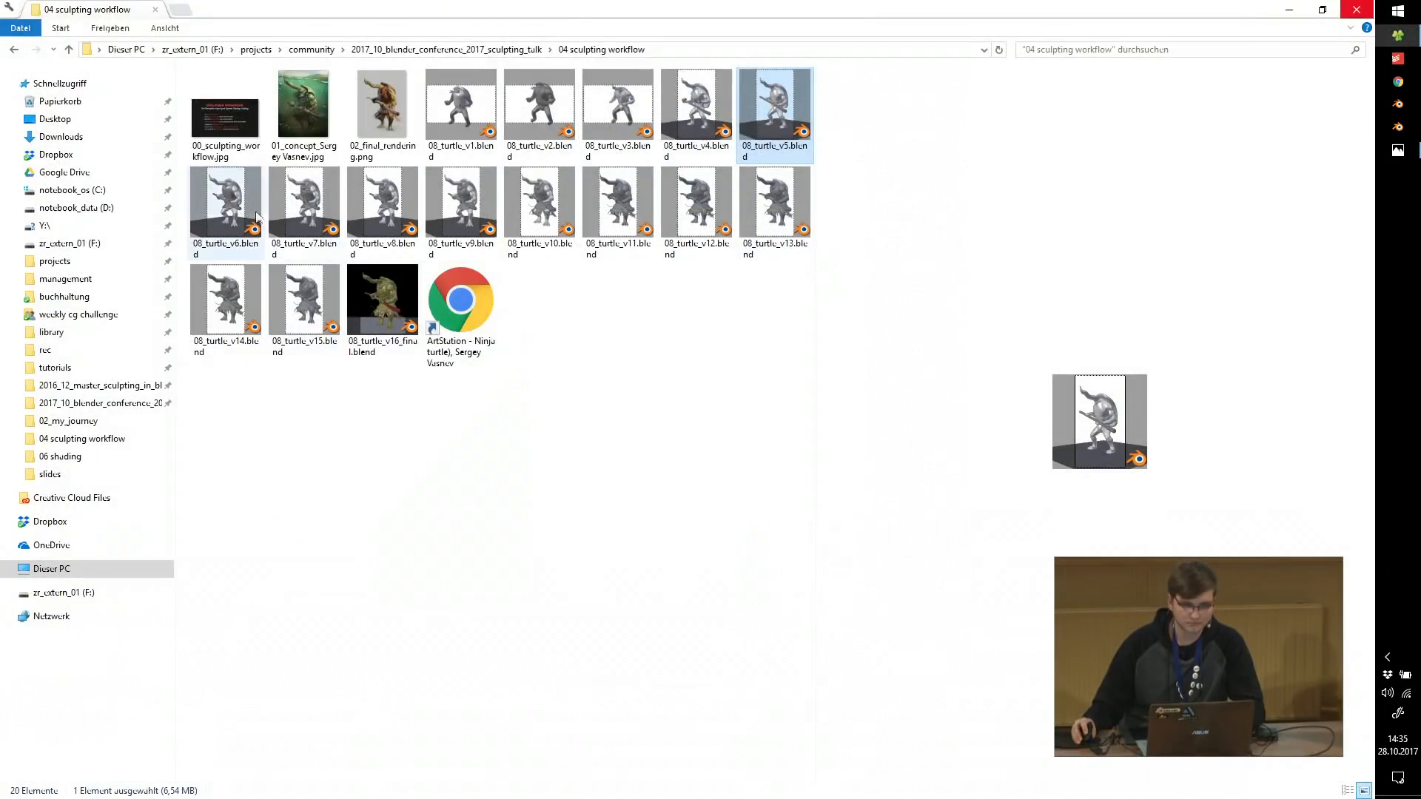
{"action": "double_click", "coordinate": [246, 189]}
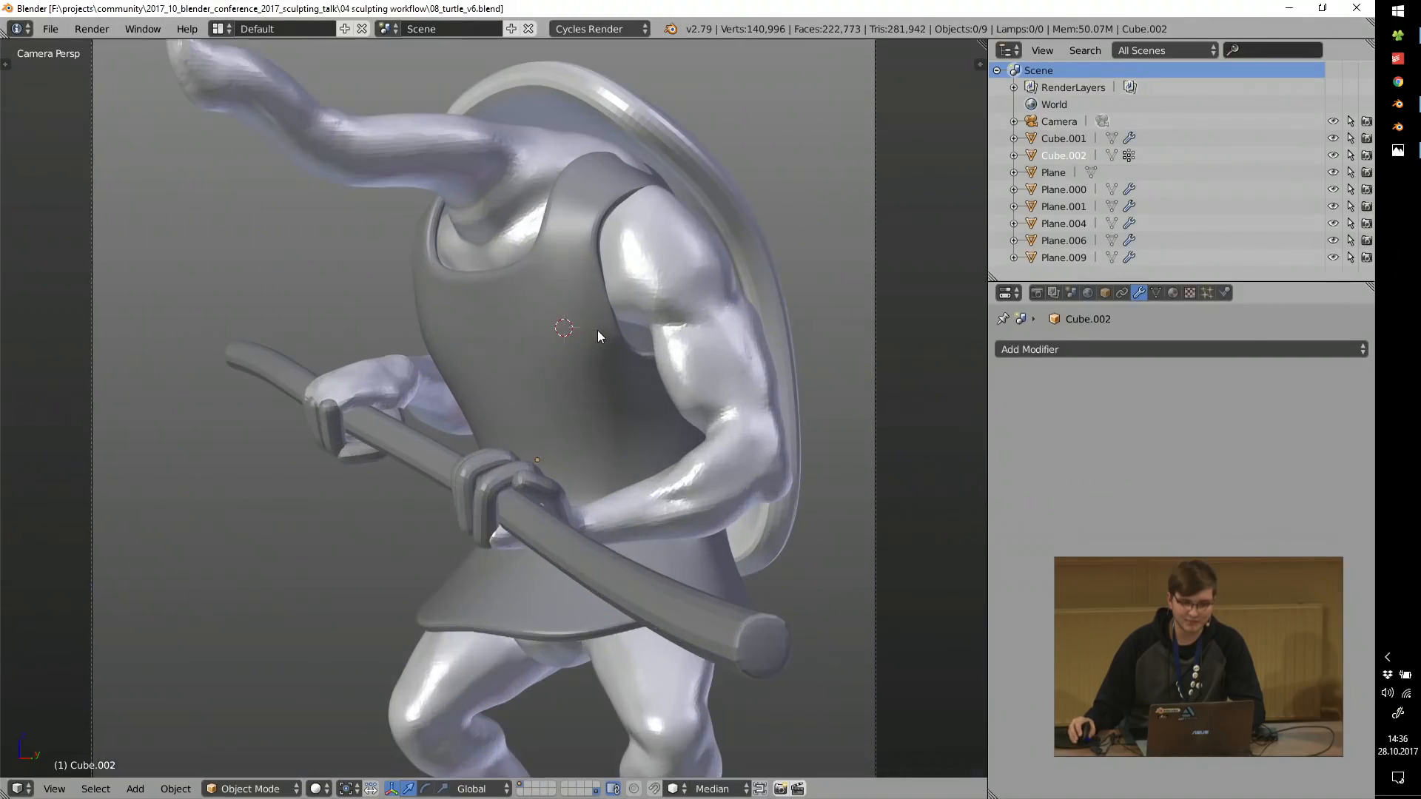
Select the turtle's chest armour, collapse its modifiers, hide all of them in the viewport and isolate the armour in local view.
{"action": "right_click", "coordinate": [578, 238]}
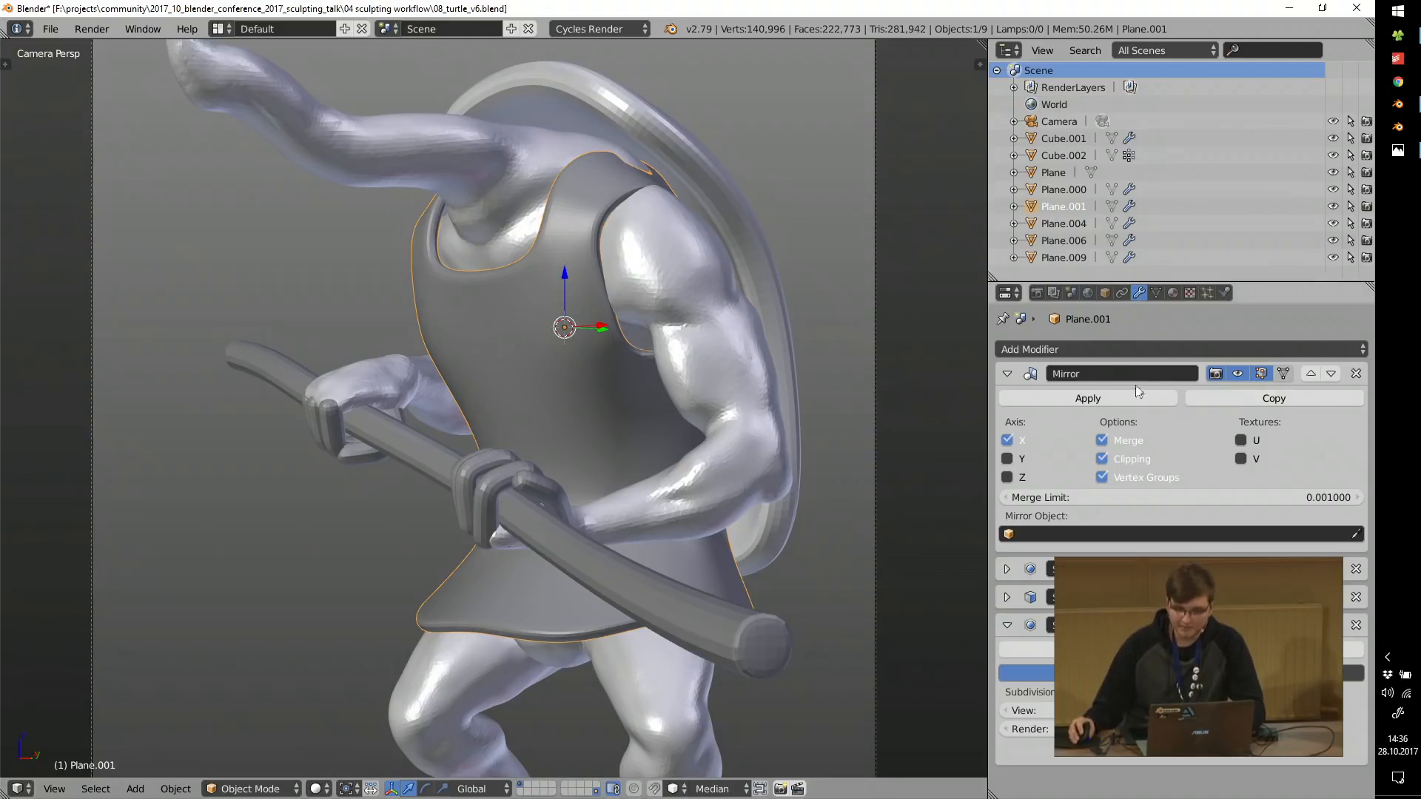
{"action": "left_click_drag", "start_coordinate": [1008, 374], "coordinate": [1007, 472]}
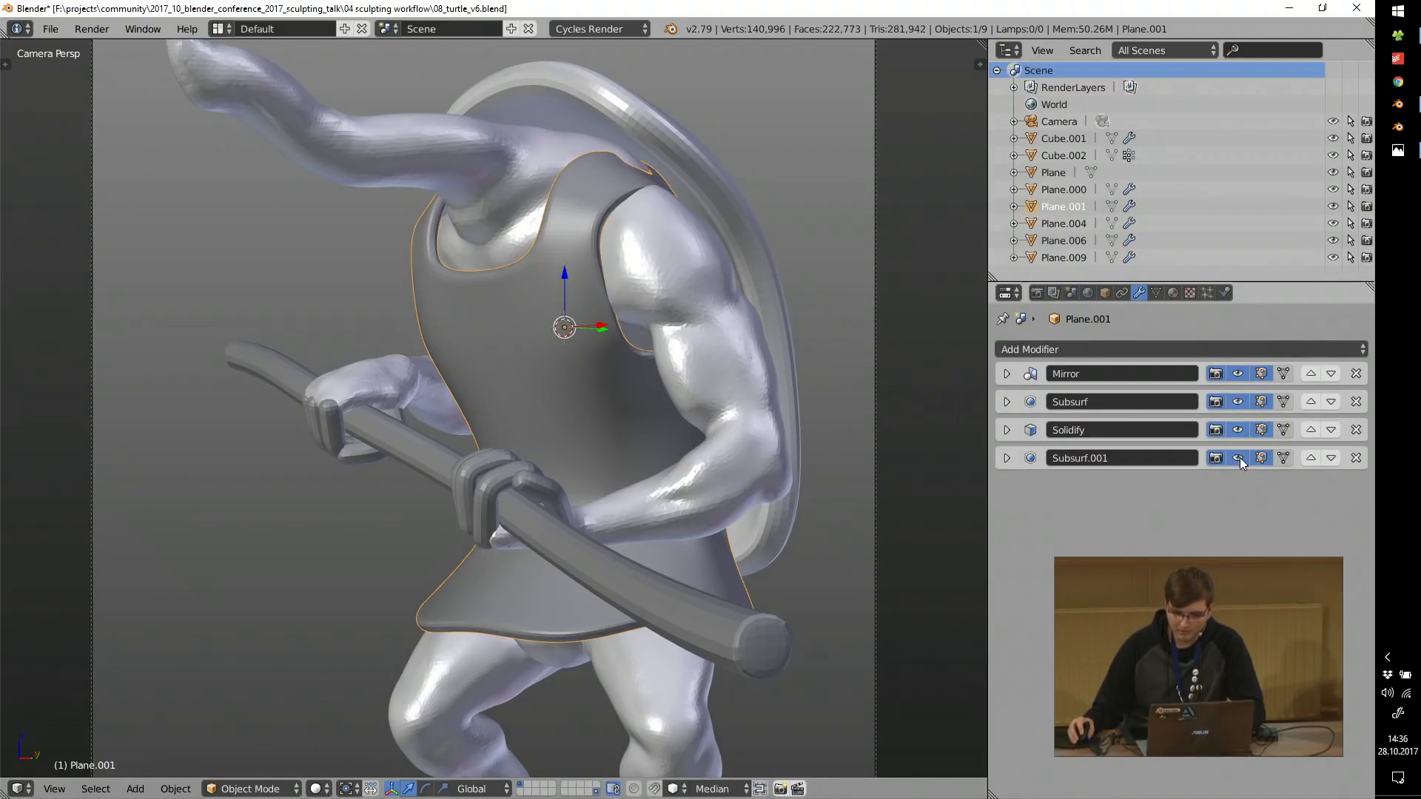
{"action": "left_click_drag", "start_coordinate": [1241, 457], "coordinate": [1239, 372]}
{"action": "middle_click_drag", "start_coordinate": [611, 353], "coordinate": [635, 354]}
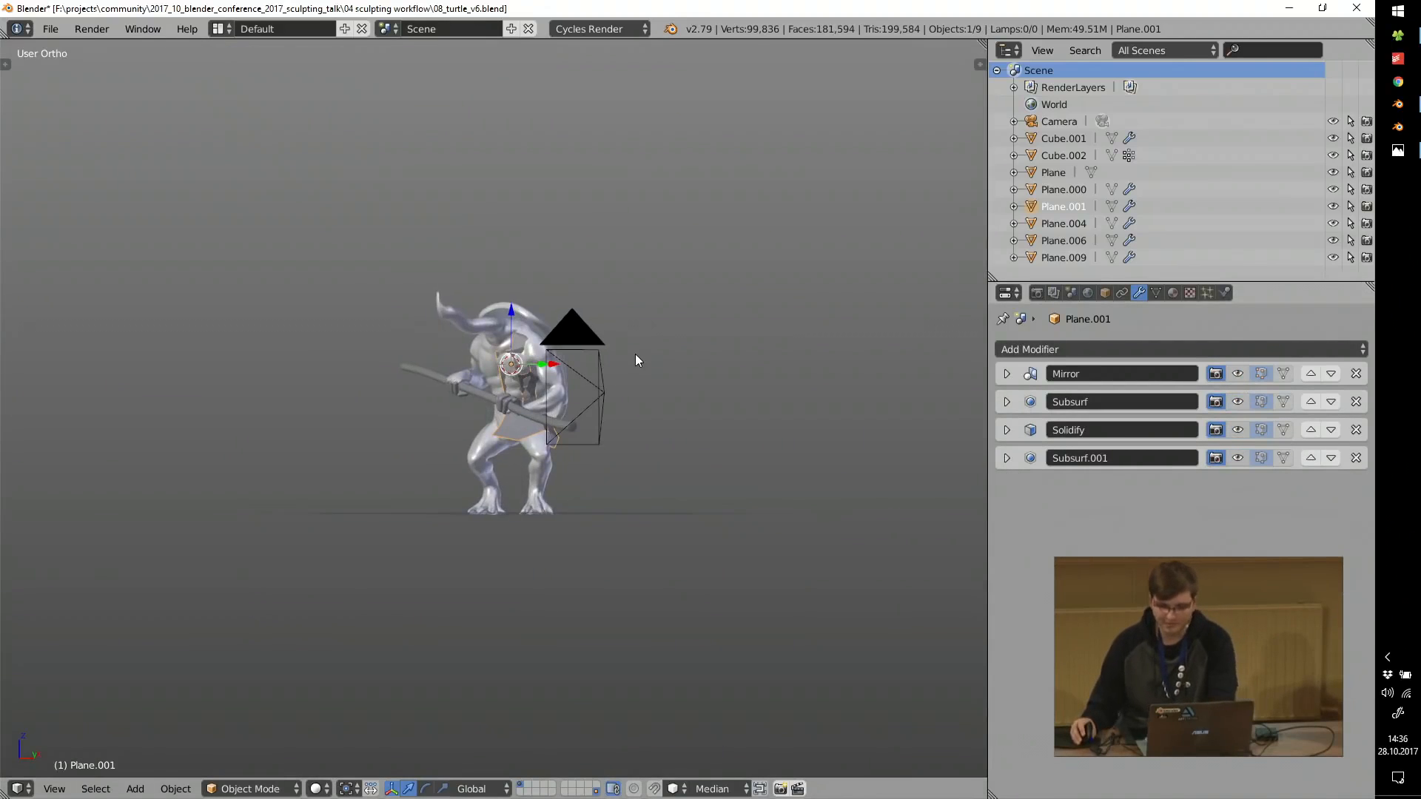
{"action": "key", "text": "KP_Divide"}
{"action": "middle_click_drag", "start_coordinate": [531, 370], "coordinate": [703, 418]}
Turn the armour's Mirror, Subsurf, Solidify and Subsurf.001 modifiers back on in the viewport one after another.
{"action": "left_click", "coordinate": [1237, 373]}
{"action": "middle_click_drag", "start_coordinate": [323, 357], "coordinate": [481, 380]}
{"action": "left_click", "coordinate": [1237, 401]}
{"action": "left_click", "coordinate": [1236, 431]}
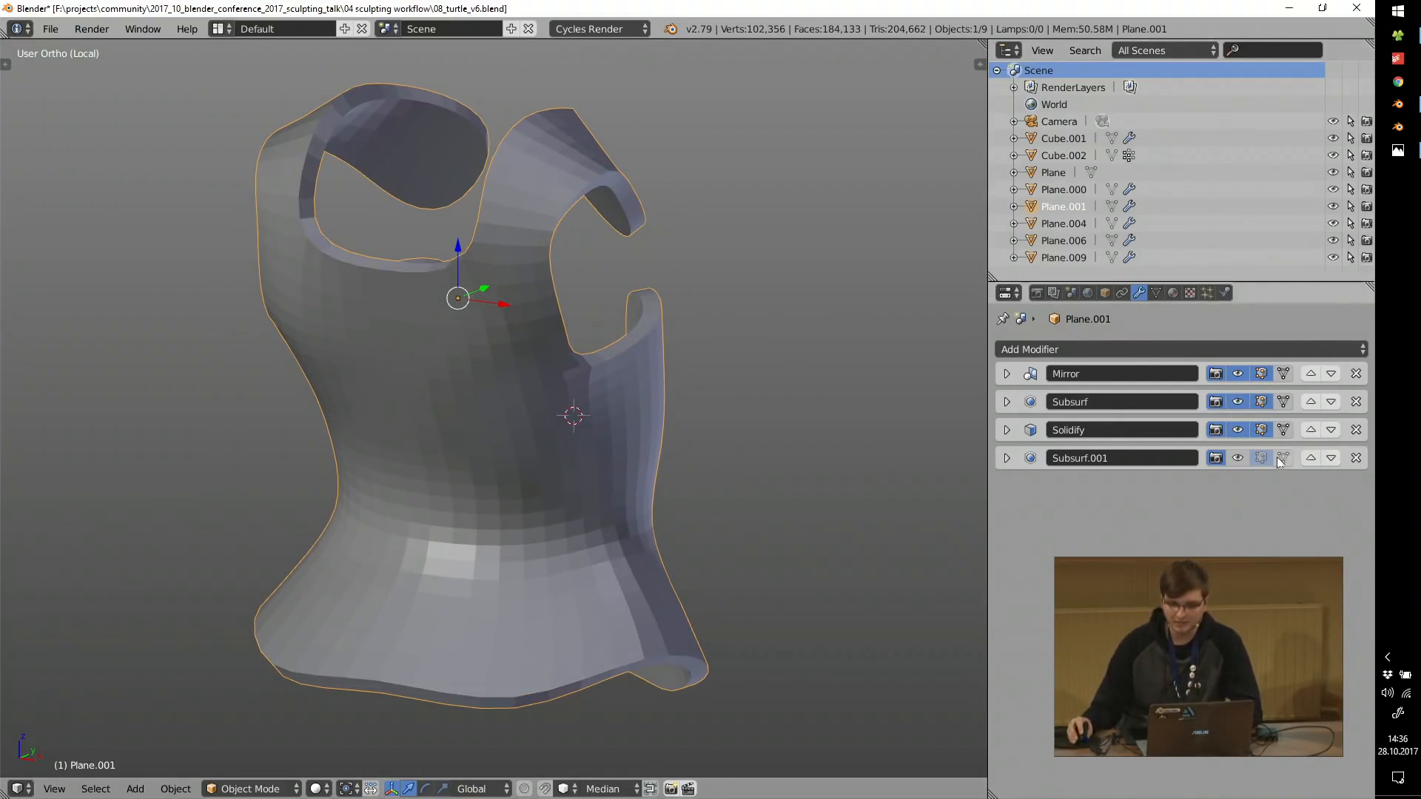
{"action": "left_click", "coordinate": [1237, 457]}
{"action": "middle_click_drag", "start_coordinate": [650, 276], "coordinate": [605, 288]}
Leave the armour's local view and look at the whole turtle through the camera.
{"action": "key", "text": "KP_0"}
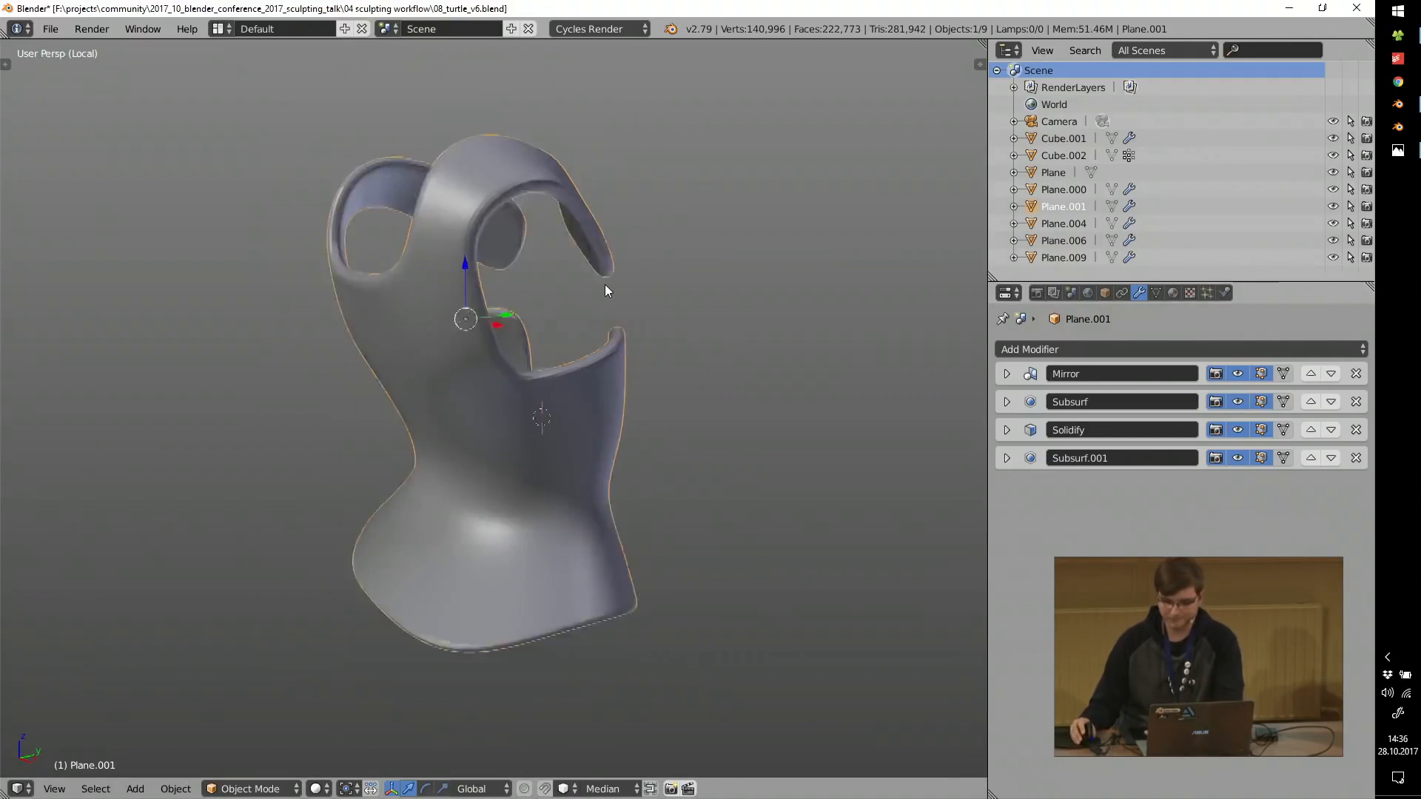
{"action": "key", "text": "ctrl+Up"}
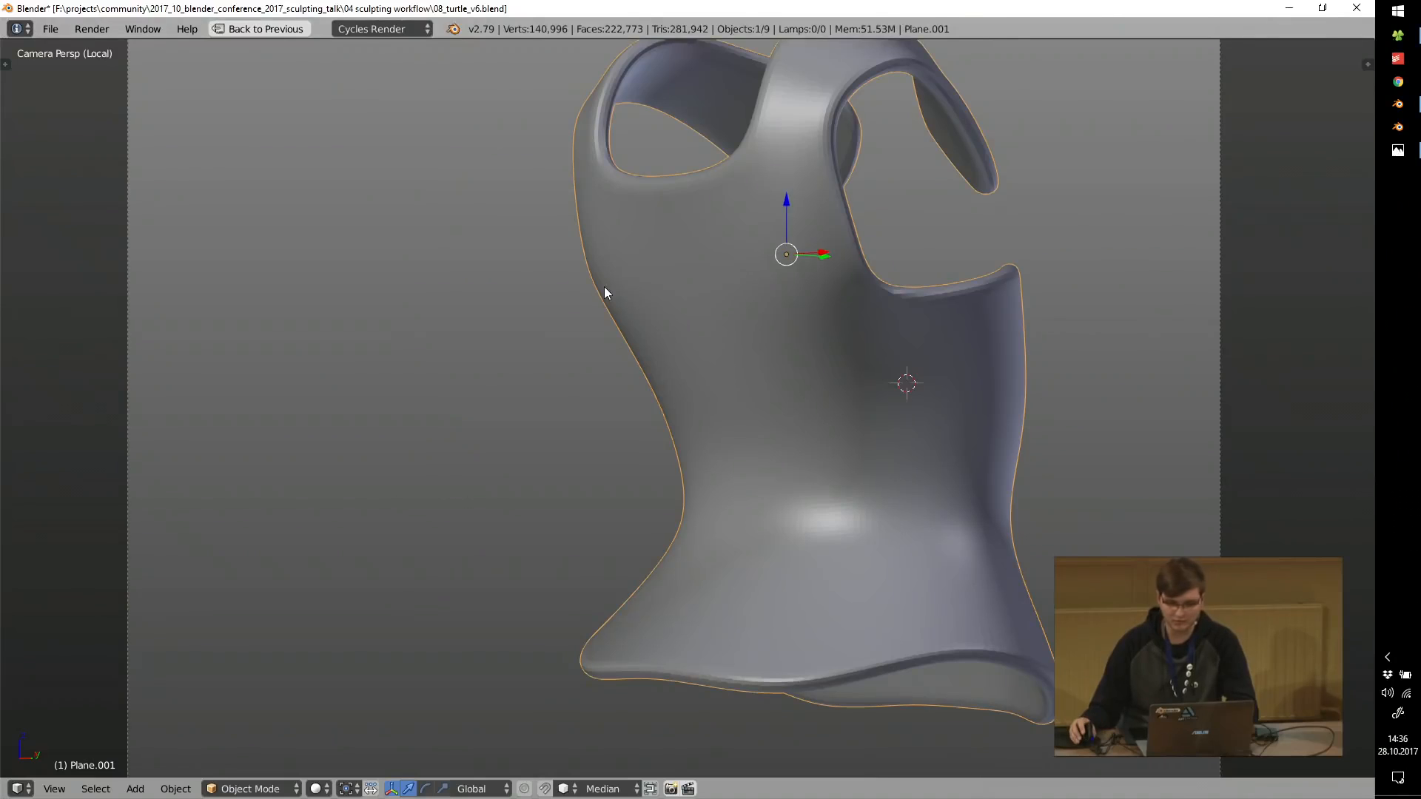
{"action": "key", "text": "ctrl+Up"}
{"action": "key", "text": "KP_Divide"}
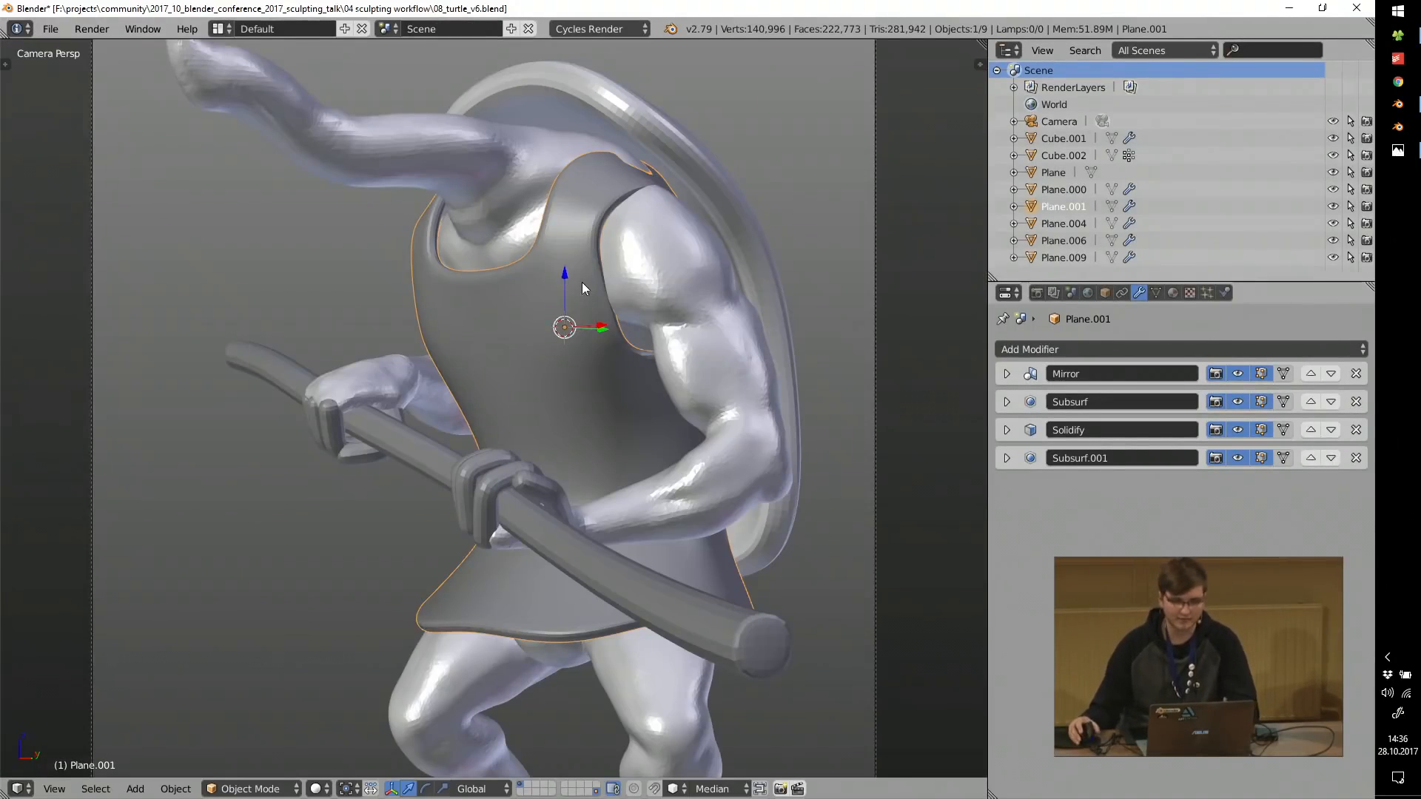
{"action": "scroll", "coordinate": [581, 282], "scroll_direction": "down", "scroll_amount": 2}
{"action": "middle_click_drag", "start_coordinate": [618, 279], "coordinate": [582, 290], "text": "shift"}
{"action": "scroll", "coordinate": [582, 290], "scroll_direction": "down", "scroll_amount": 1}
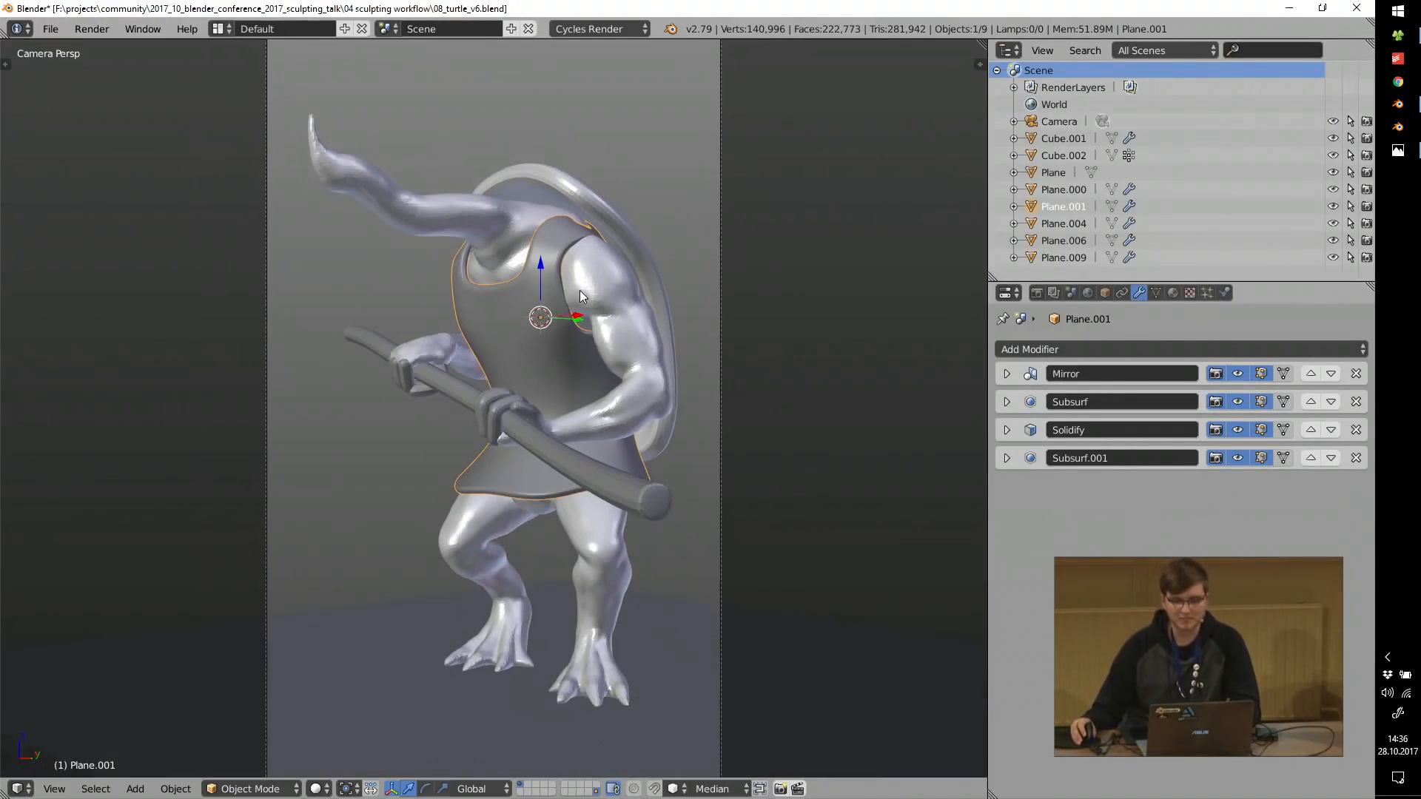
{"action": "scroll", "coordinate": [582, 290], "scroll_direction": "up", "scroll_amount": 2}
Close version 6 without saving, open 08_turtle_v7.blend and examine the sculpted plates of the chest armour.
{"action": "left_click", "coordinate": [1356, 7]}
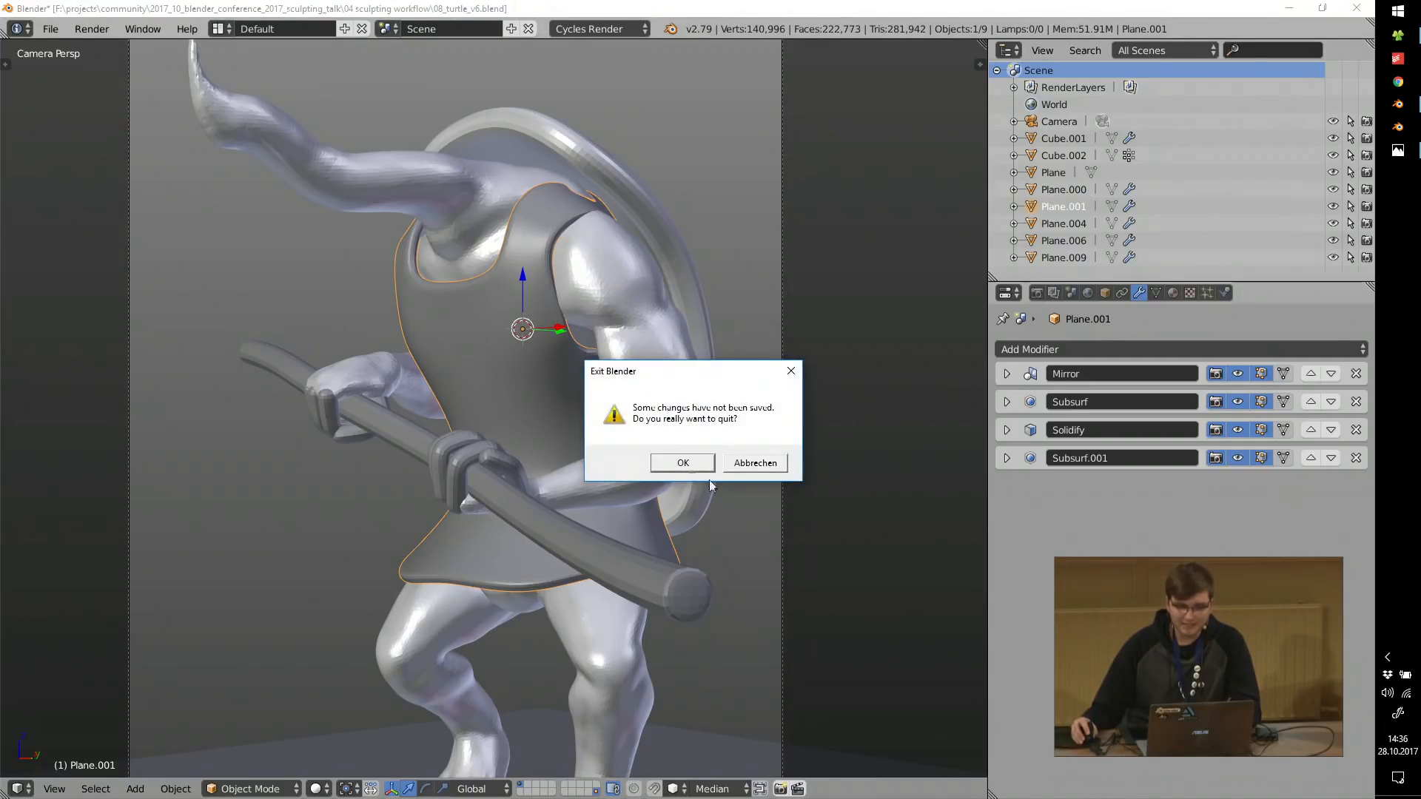
{"action": "left_click", "coordinate": [682, 463]}
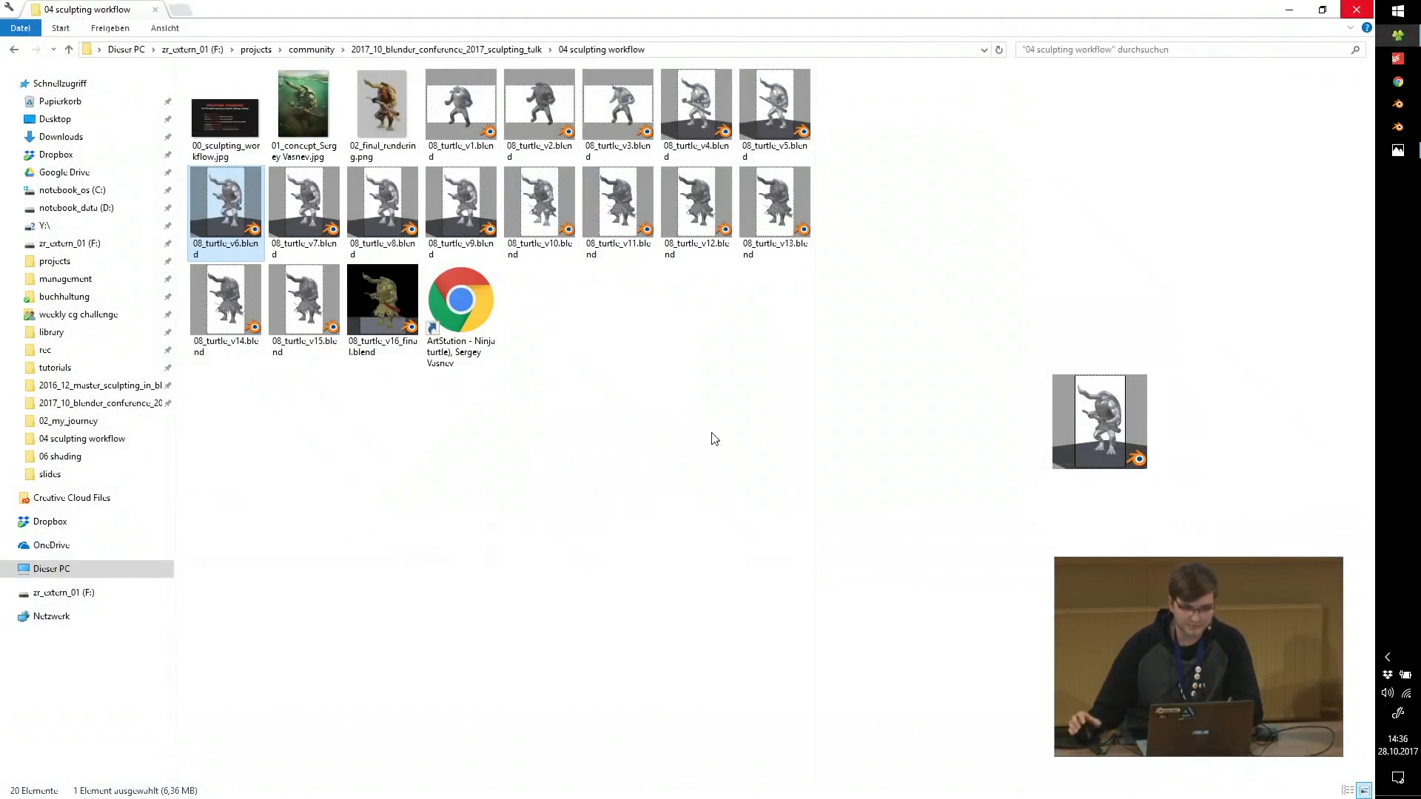
{"action": "double_click", "coordinate": [326, 200]}
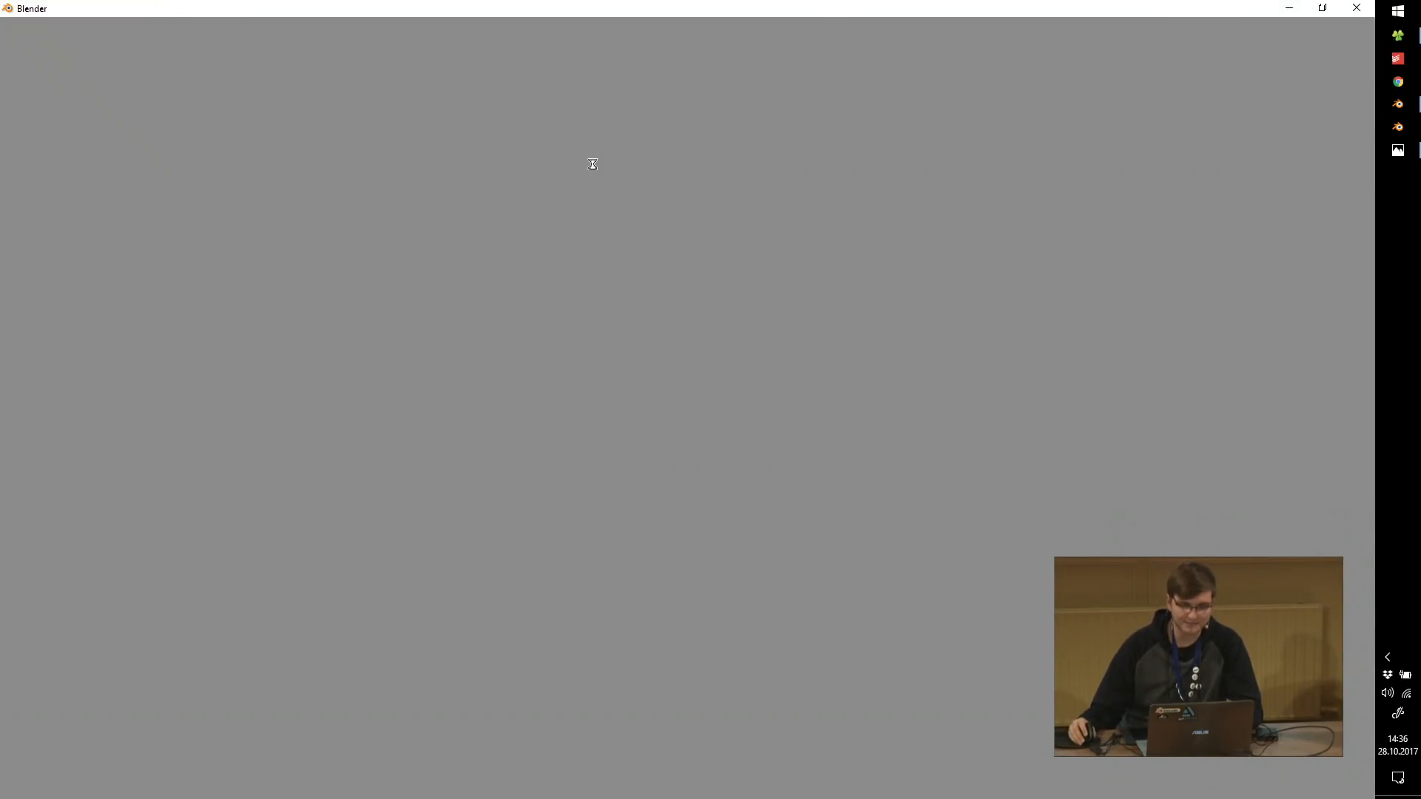
{"action": "scroll", "coordinate": [597, 166], "scroll_direction": "up", "scroll_amount": 8}
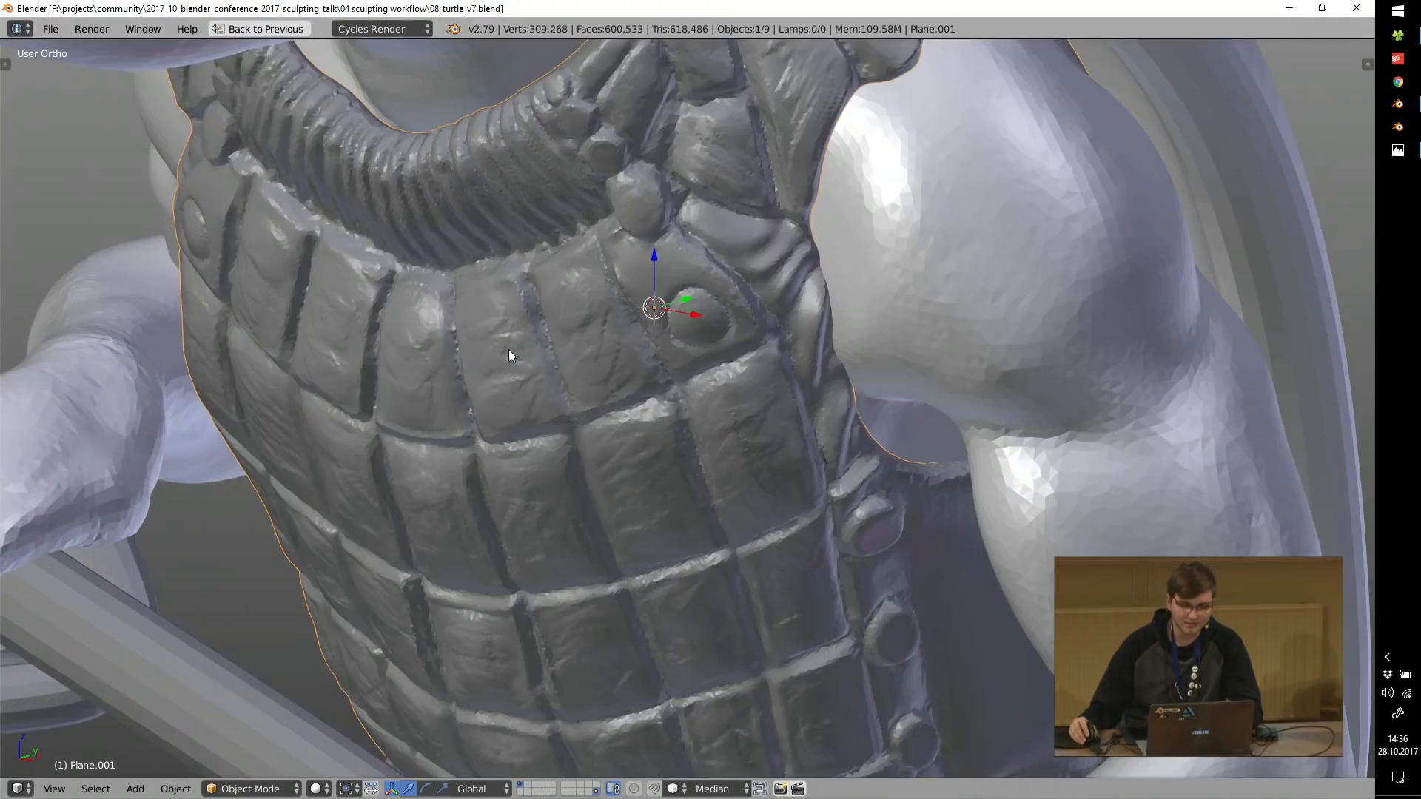
{"action": "middle_click_drag", "start_coordinate": [509, 349], "coordinate": [712, 278]}
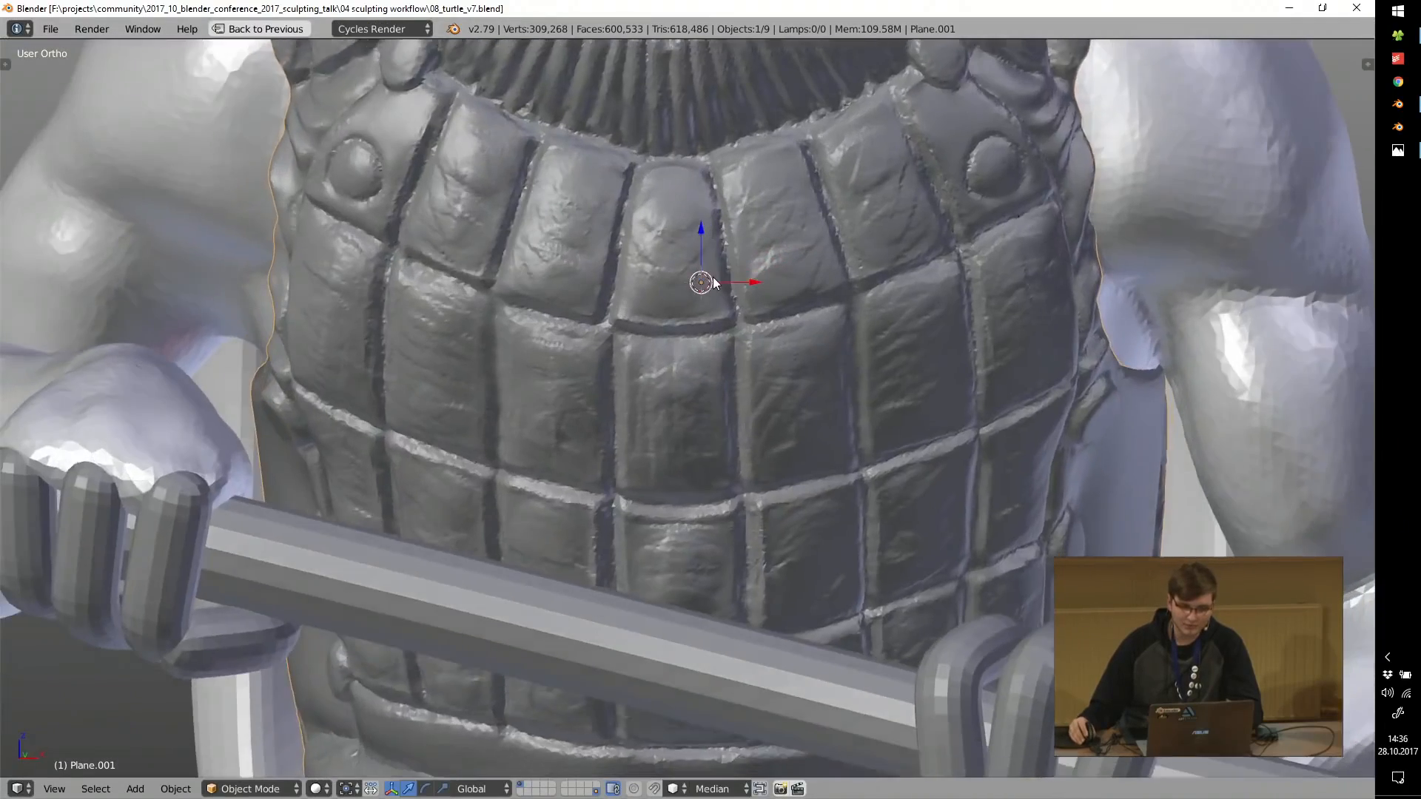
{"action": "scroll", "coordinate": [713, 278], "scroll_direction": "up", "scroll_amount": 3}
{"action": "scroll", "coordinate": [713, 278], "scroll_direction": "down", "scroll_amount": 6}
Switch the armour to Sculpt Mode, adjust the brush size and build up a raised oblong plate on its skirt.
{"action": "left_click", "coordinate": [716, 214]}
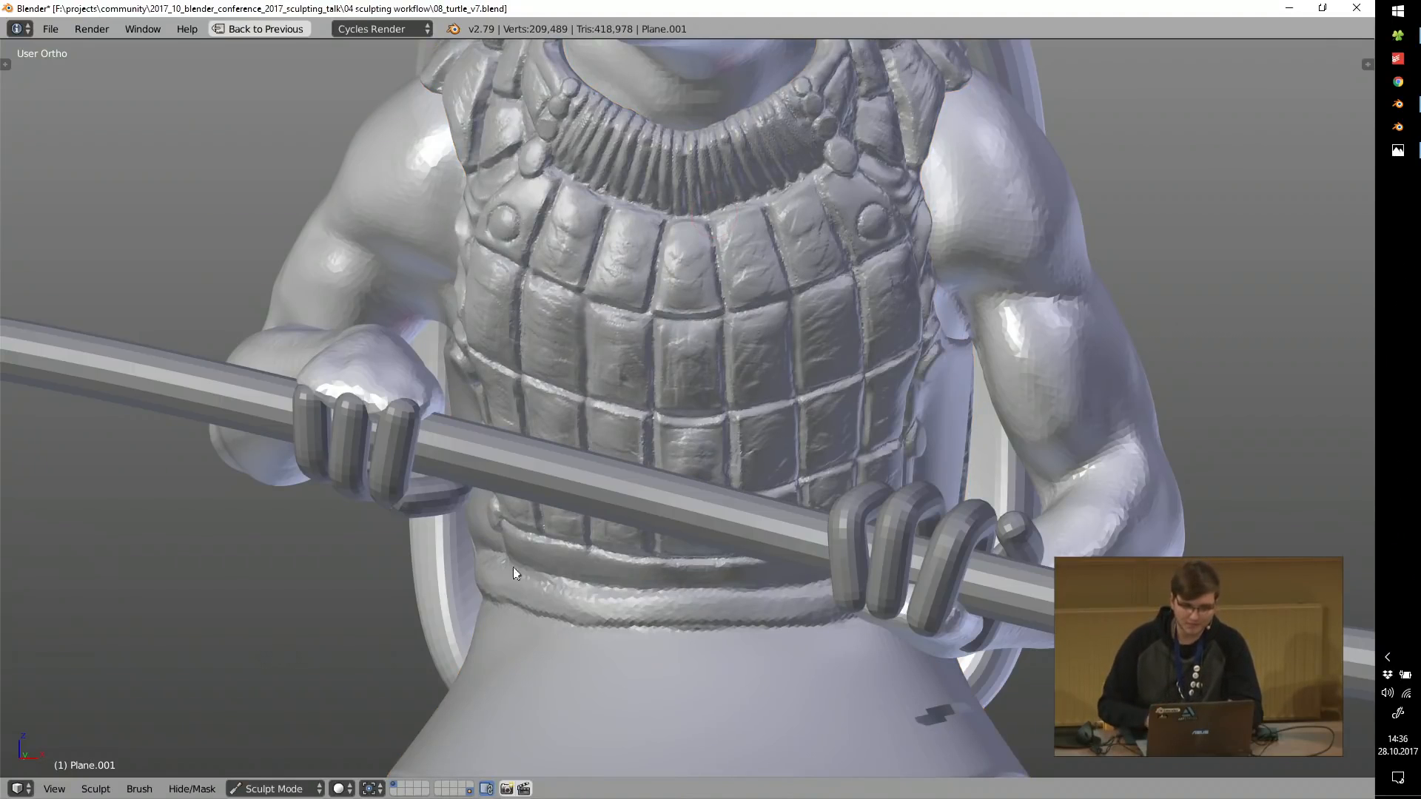
{"action": "middle_click_drag", "start_coordinate": [502, 496], "coordinate": [500, 333], "text": "shift"}
{"action": "middle_click_drag", "start_coordinate": [557, 518], "coordinate": [589, 427], "text": "ctrl"}
{"action": "key", "text": "f"}
{"action": "left_click", "coordinate": [596, 442]}
{"action": "left_click_drag", "start_coordinate": [540, 562], "coordinate": [574, 490]}
{"action": "left_click_drag", "start_coordinate": [540, 560], "coordinate": [555, 511]}
{"action": "middle_click_drag", "start_coordinate": [555, 510], "coordinate": [592, 581]}
{"action": "left_click_drag", "start_coordinate": [544, 541], "coordinate": [517, 503]}
{"action": "left_click_drag", "start_coordinate": [540, 564], "coordinate": [545, 565]}
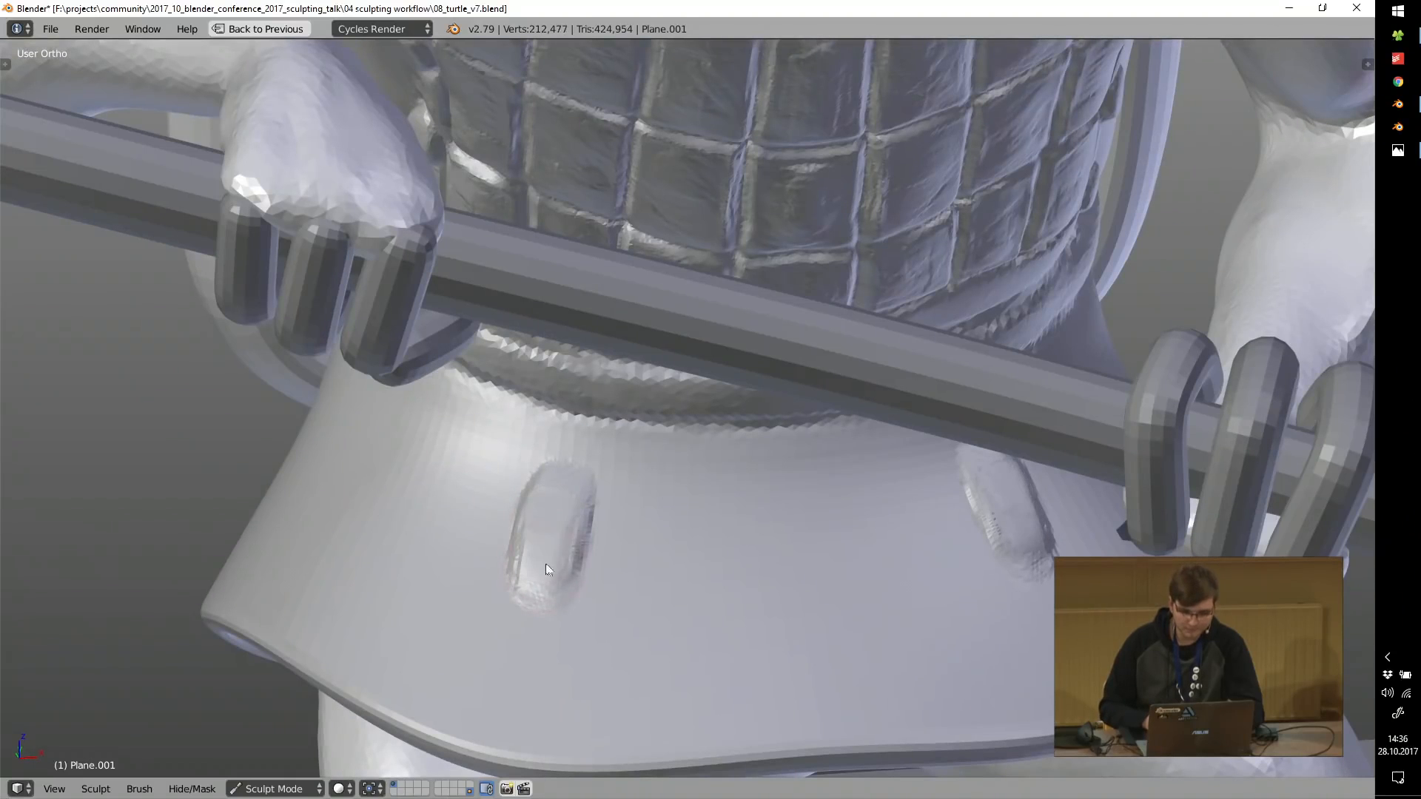
Outline the raised plate on the armour's skirt with the Crease brush and carve two long grooves down along its sides.
{"action": "middle_click_drag", "start_coordinate": [545, 553], "coordinate": [552, 498]}
{"action": "left_click_drag", "start_coordinate": [542, 606], "coordinate": [549, 447]}
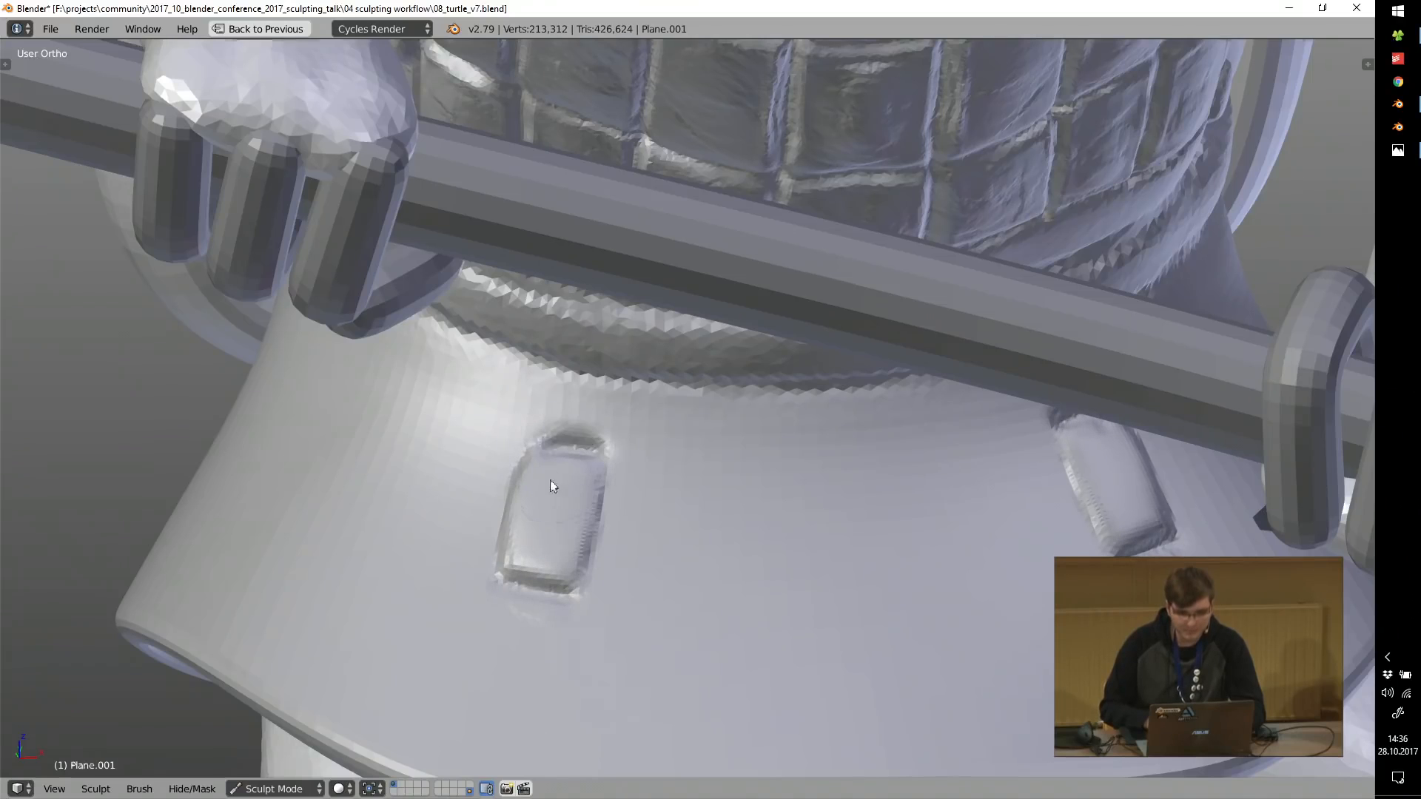
{"action": "key", "text": "t"}
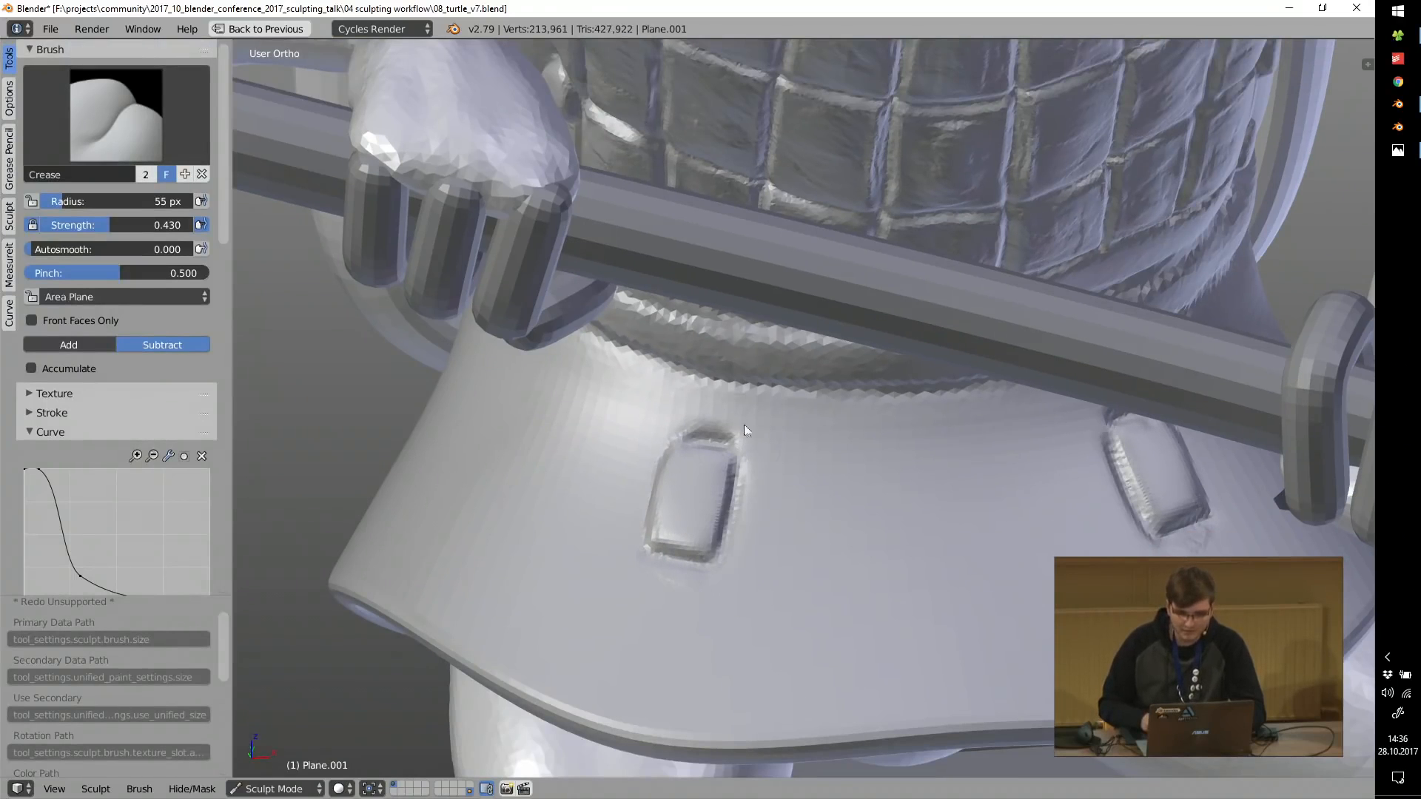
{"action": "left_click_drag", "start_coordinate": [743, 424], "coordinate": [693, 731]}
{"action": "left_click_drag", "start_coordinate": [666, 433], "coordinate": [627, 632]}
Build up a second plate between the skirt grooves with Clay Strips at a 51 px radius and return to the Crease brush.
{"action": "key", "text": "c"}
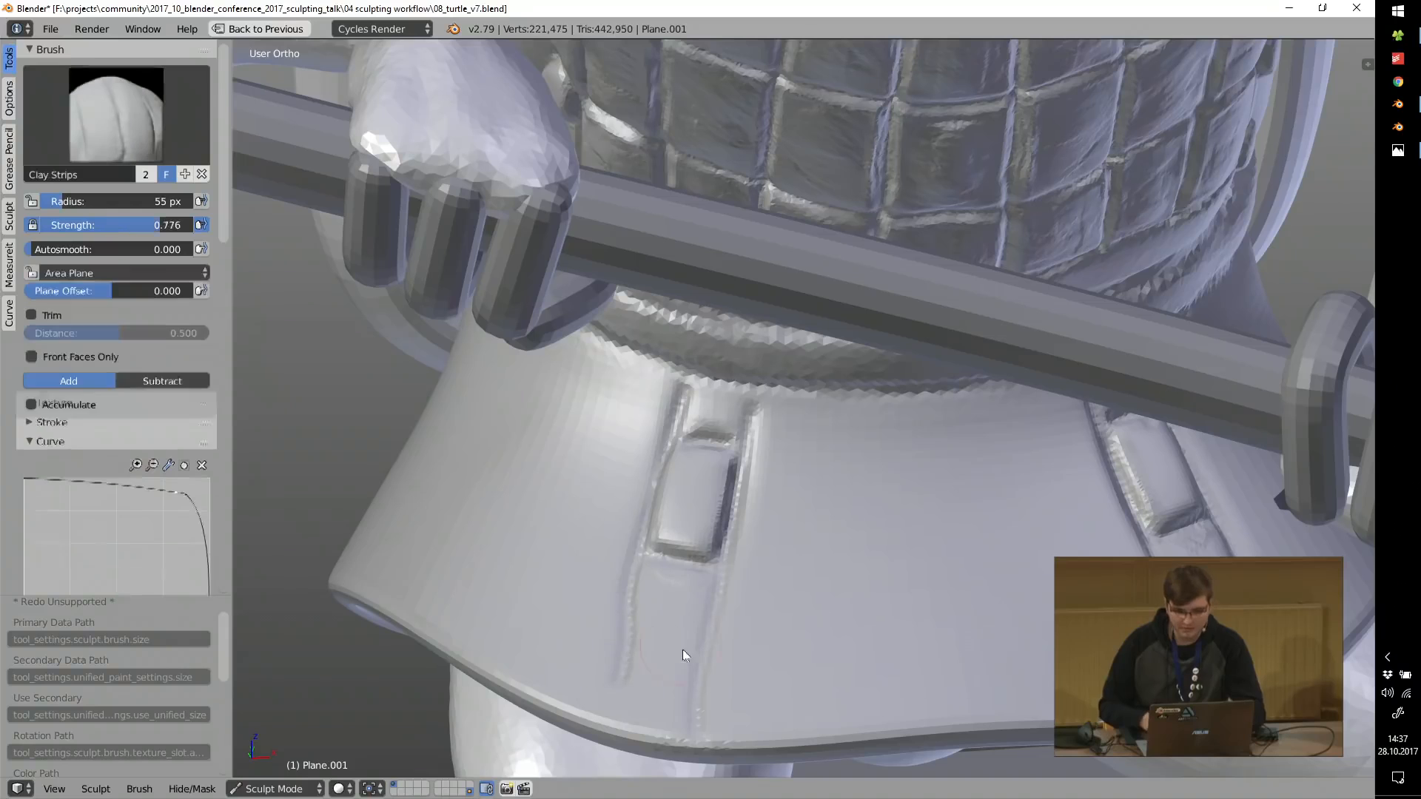
{"action": "key", "text": "f"}
{"action": "left_click", "coordinate": [659, 641]}
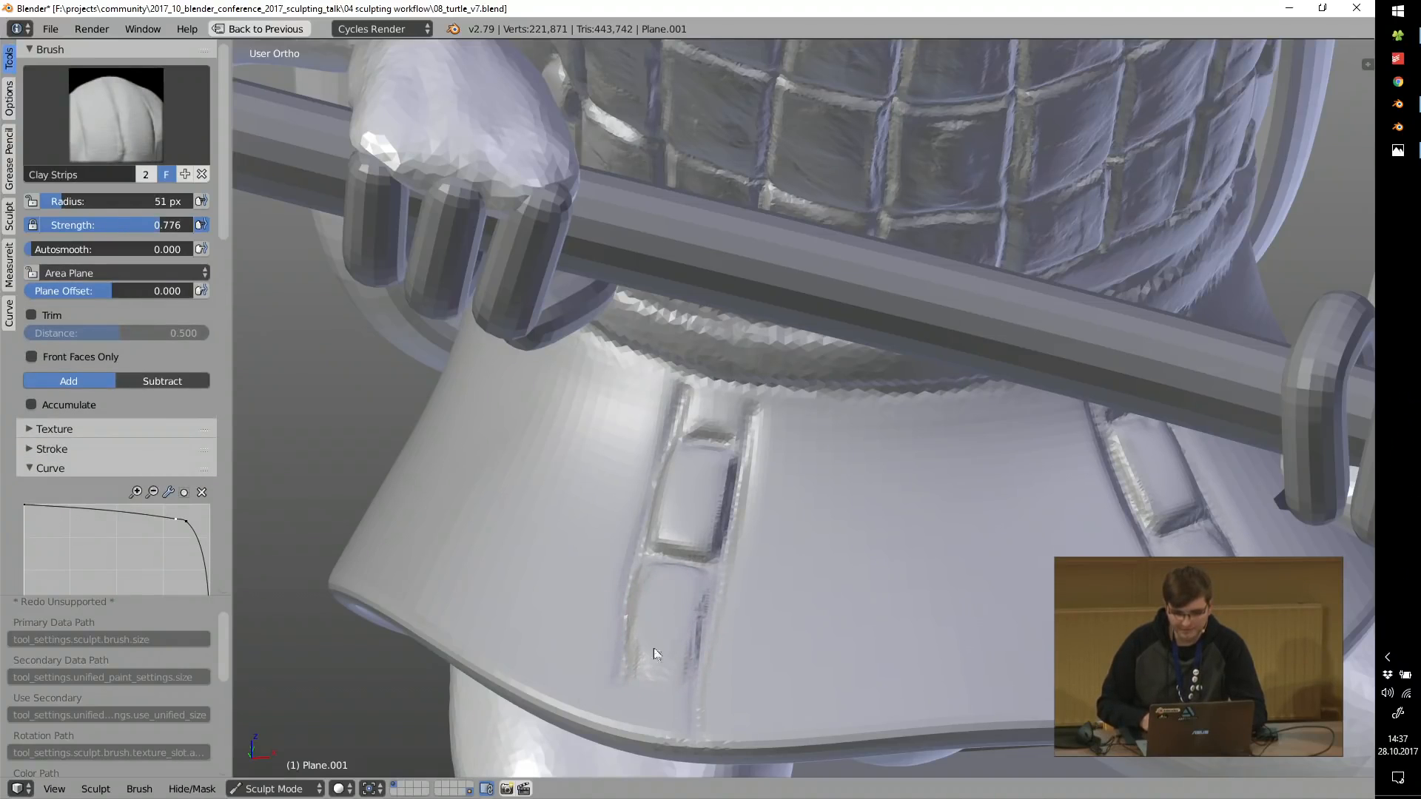
{"action": "key", "text": "shift+c"}
Examine the sculpted shoulder and collar details of the armour up close and the whole turtle from the front.
{"action": "middle_click_drag", "start_coordinate": [793, 194], "coordinate": [740, 518], "text": "ctrl"}
{"action": "middle_click_drag", "start_coordinate": [833, 315], "coordinate": [827, 258]}
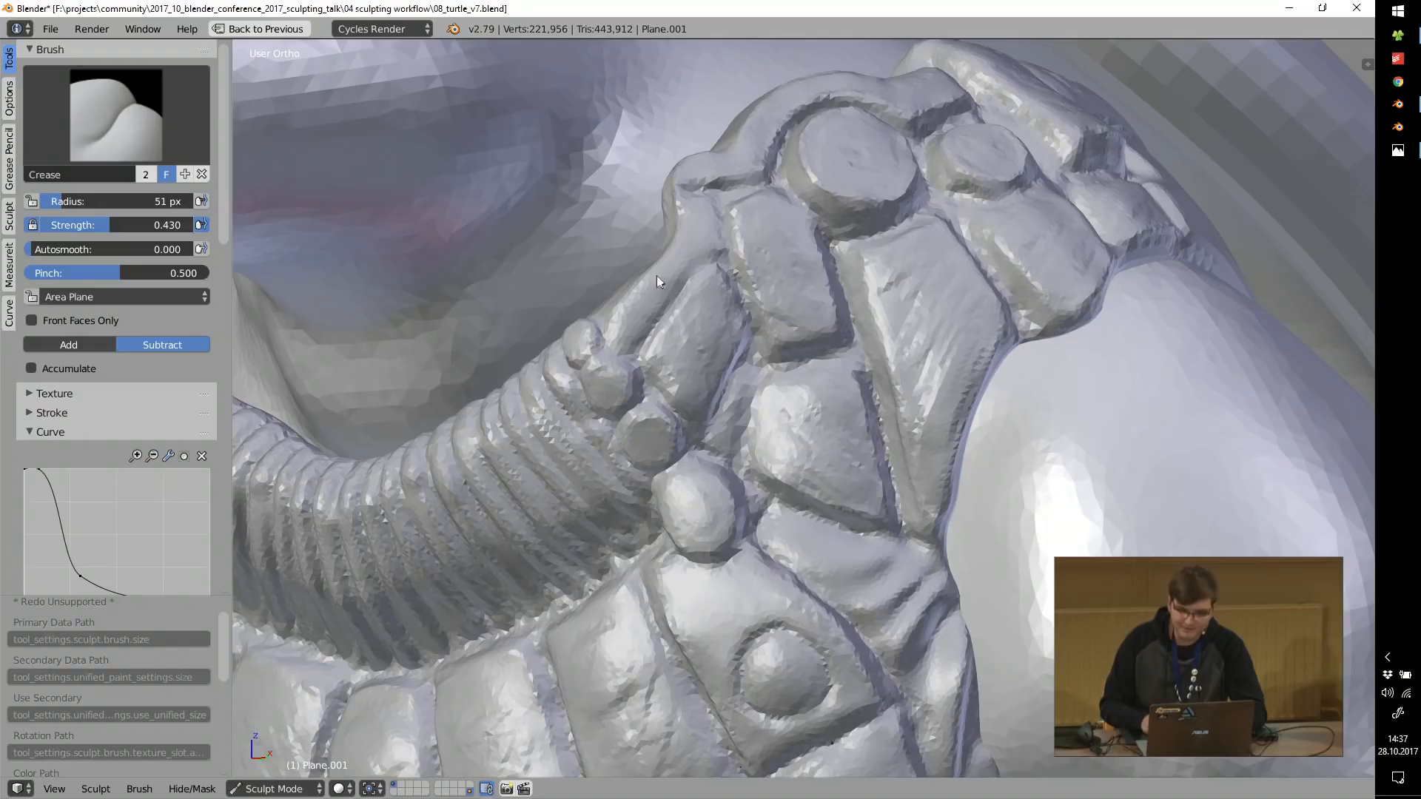
{"action": "middle_click_drag", "start_coordinate": [889, 385], "coordinate": [850, 437], "text": "ctrl"}
{"action": "middle_click_drag", "start_coordinate": [713, 380], "coordinate": [786, 387]}
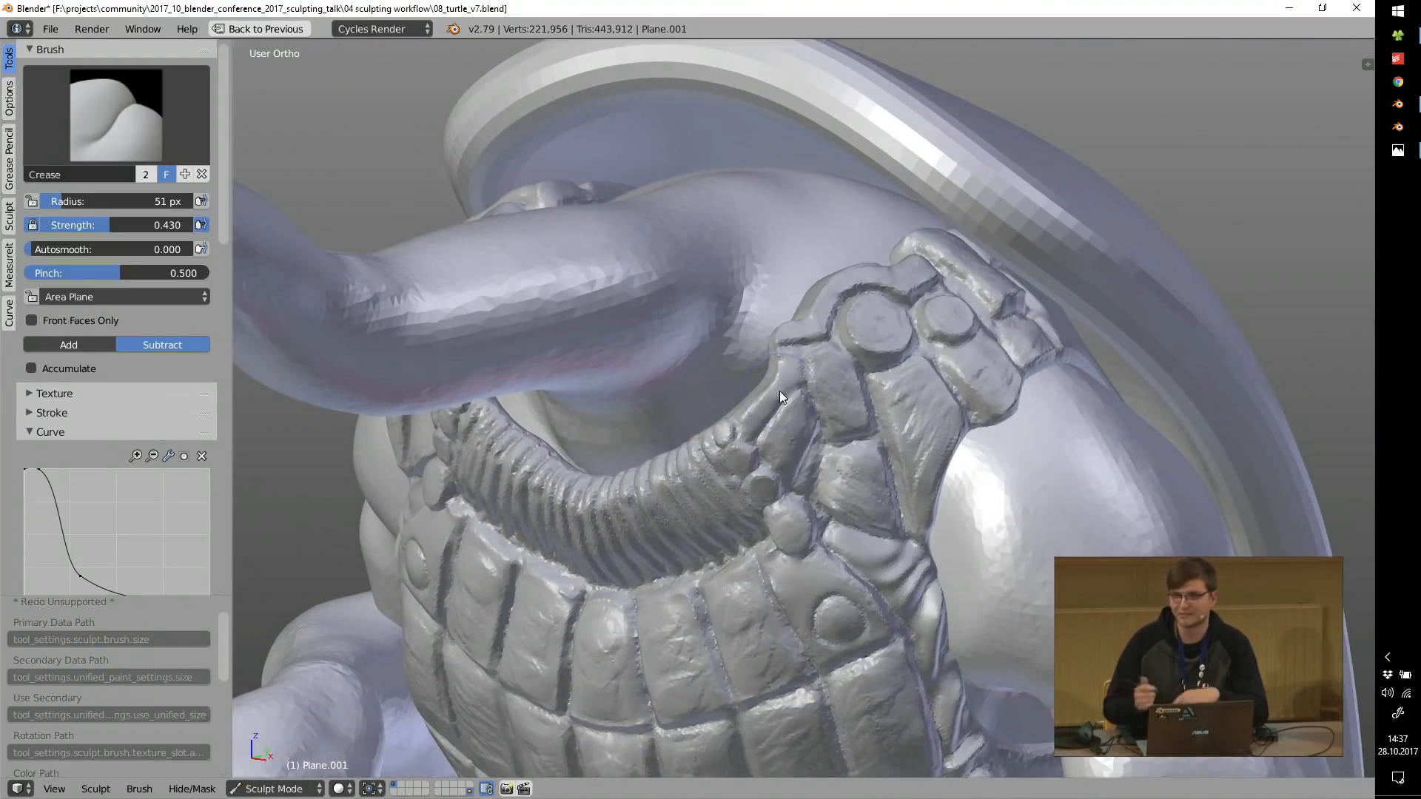
{"action": "middle_click_drag", "start_coordinate": [825, 266], "coordinate": [797, 392], "text": "ctrl"}
{"action": "middle_click_drag", "start_coordinate": [801, 471], "coordinate": [763, 395], "text": "shift"}
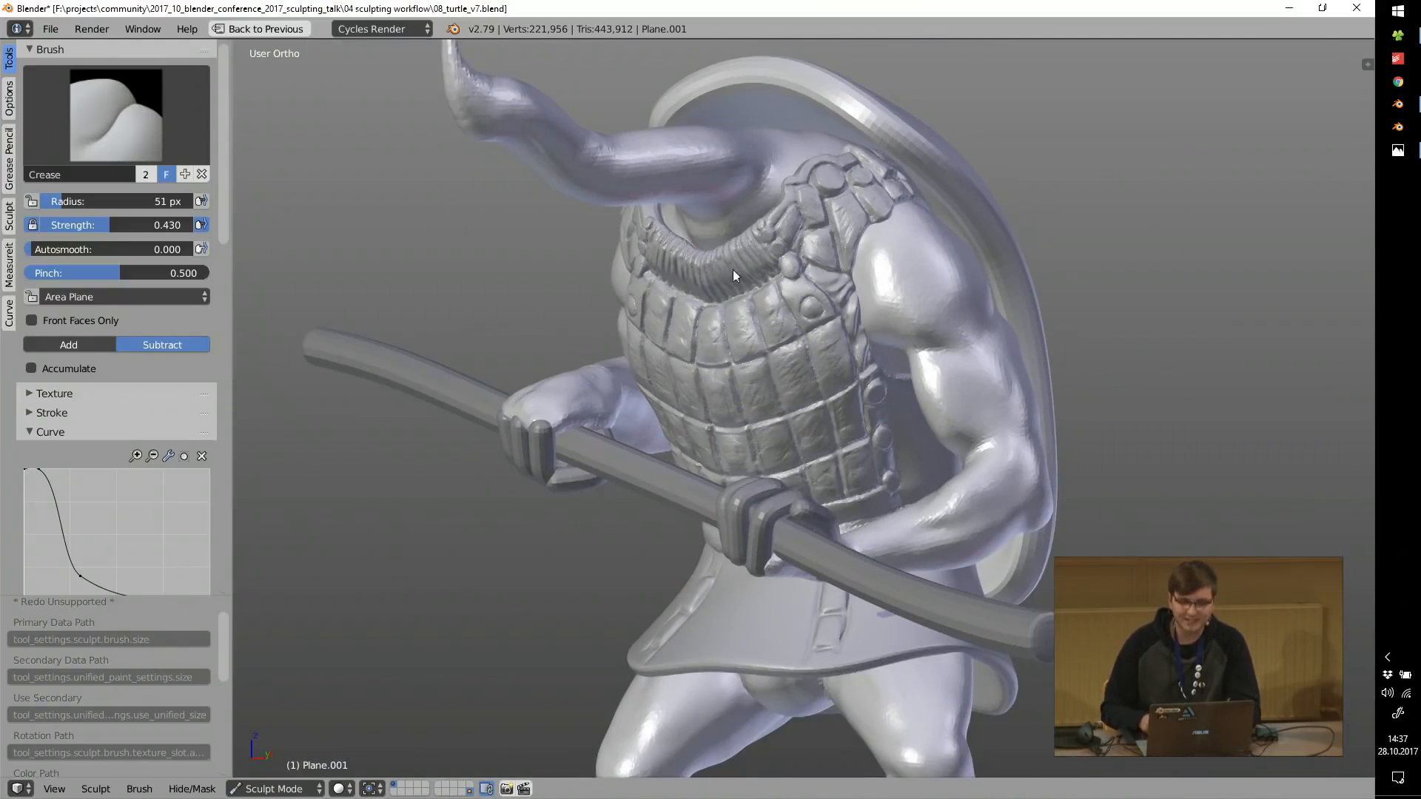
{"action": "mouse_move", "coordinate": [589, 339]}
{"action": "middle_mouse_down"}
{"action": "mouse_move", "coordinate": [750, 335]}
{"action": "mouse_move", "coordinate": [668, 333]}
{"action": "mouse_move", "coordinate": [774, 362]}
{"action": "mouse_move", "coordinate": [753, 362]}
{"action": "mouse_move", "coordinate": [766, 432]}
{"action": "middle_mouse_up"}
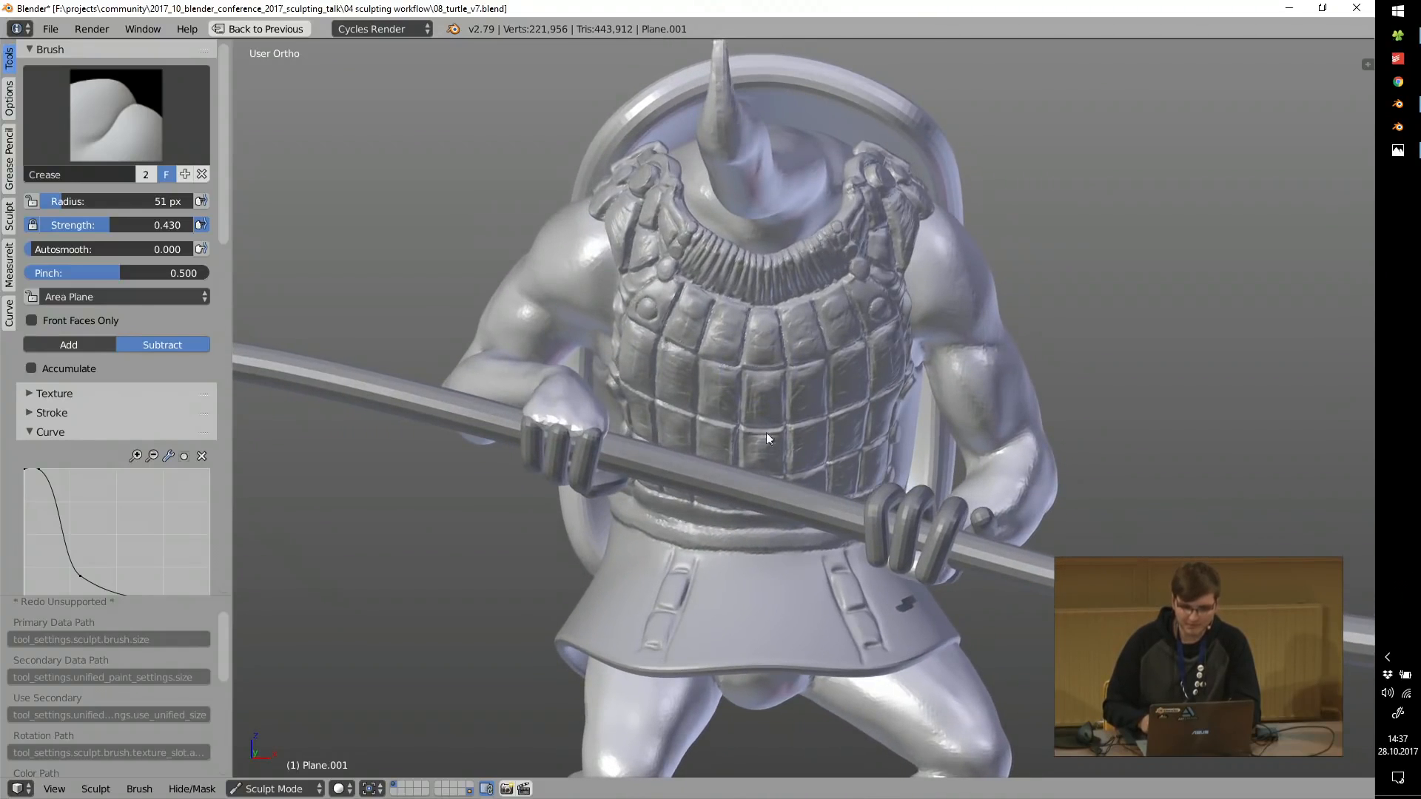
Close version 7 without saving and open 08_turtle_v8.blend to examine the armour, skirt and legs through the camera.
{"action": "left_click", "coordinate": [1356, 8]}
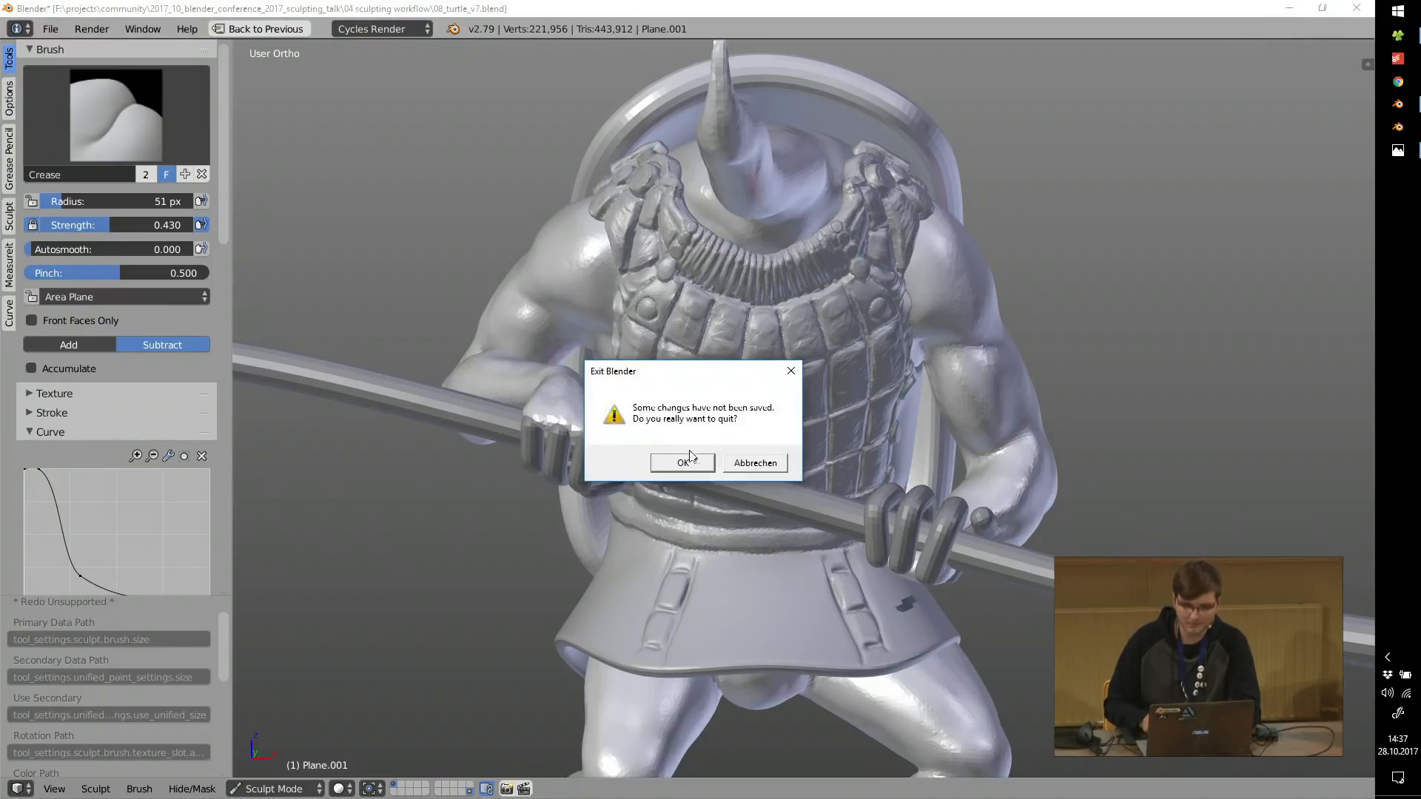
{"action": "left_click", "coordinate": [688, 454]}
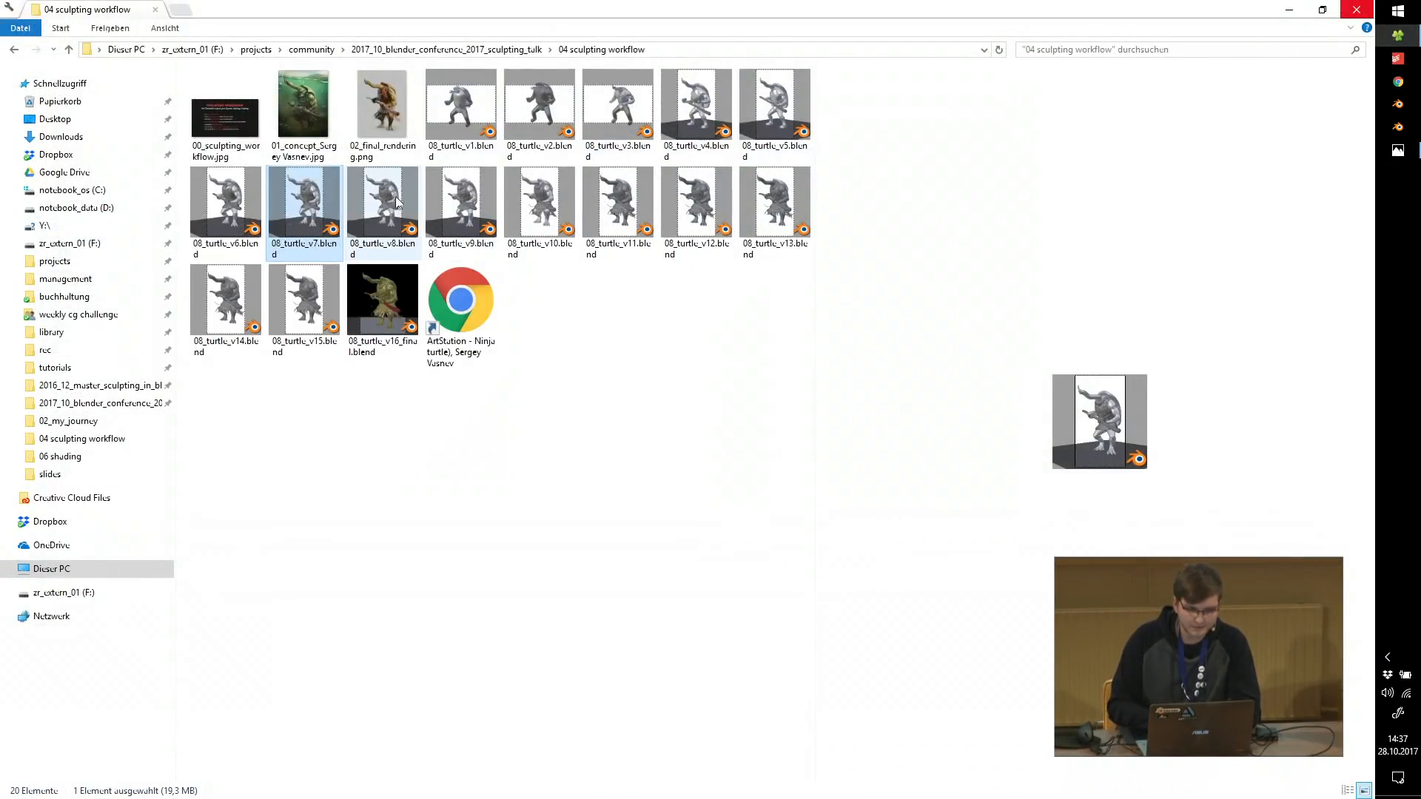
{"action": "double_click", "coordinate": [396, 197]}
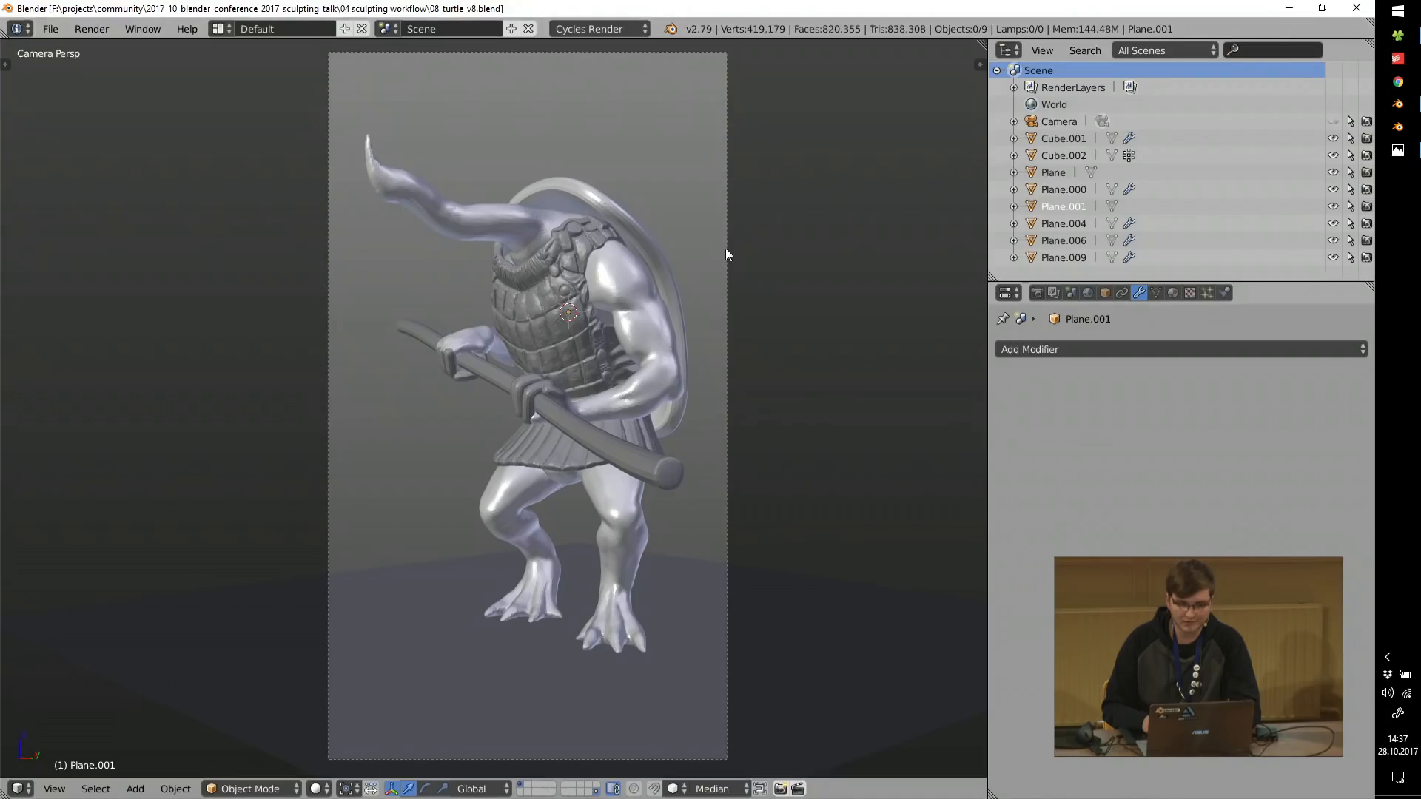
{"action": "scroll", "coordinate": [650, 348], "scroll_direction": "up", "scroll_amount": 3}
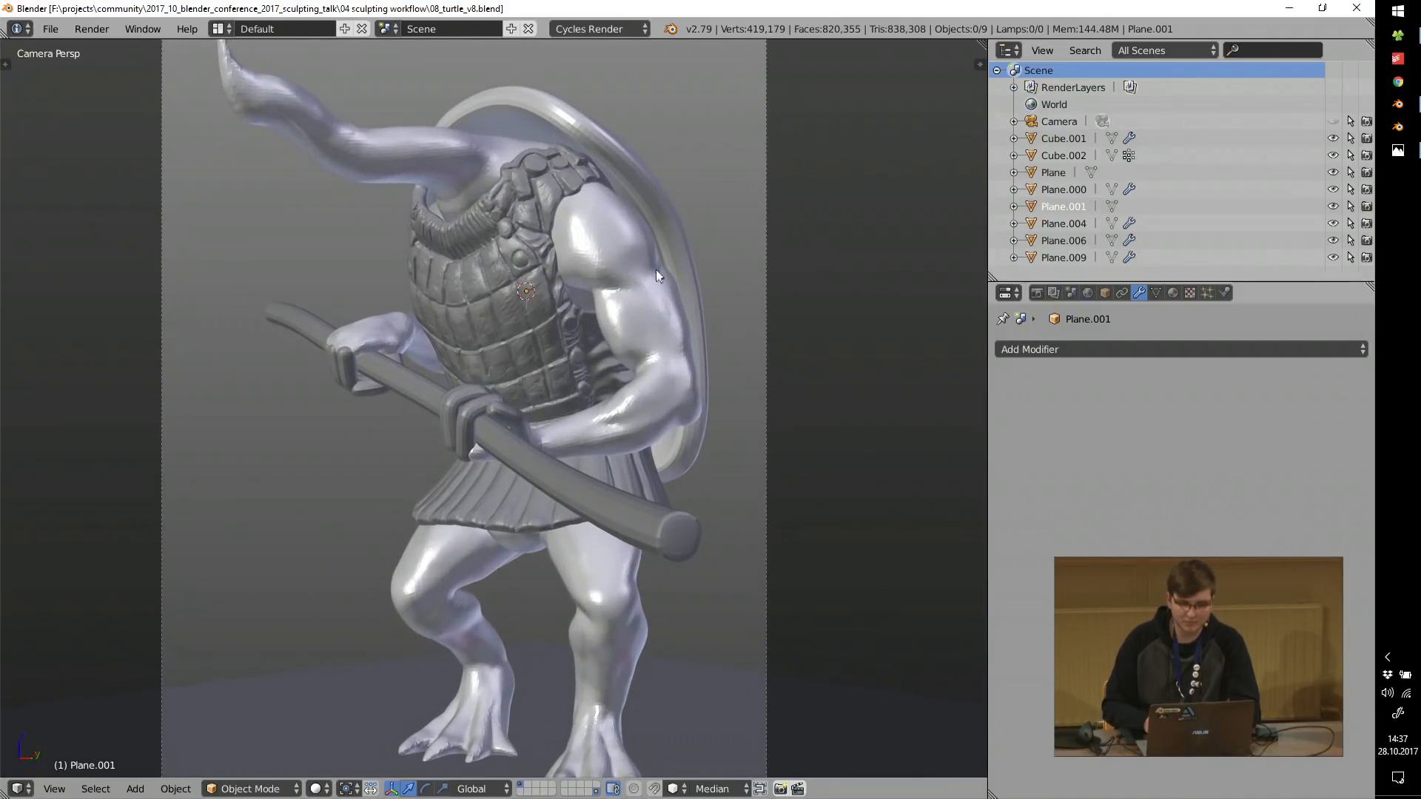
{"action": "middle_click_drag", "start_coordinate": [618, 394], "coordinate": [637, 280], "text": "shift"}
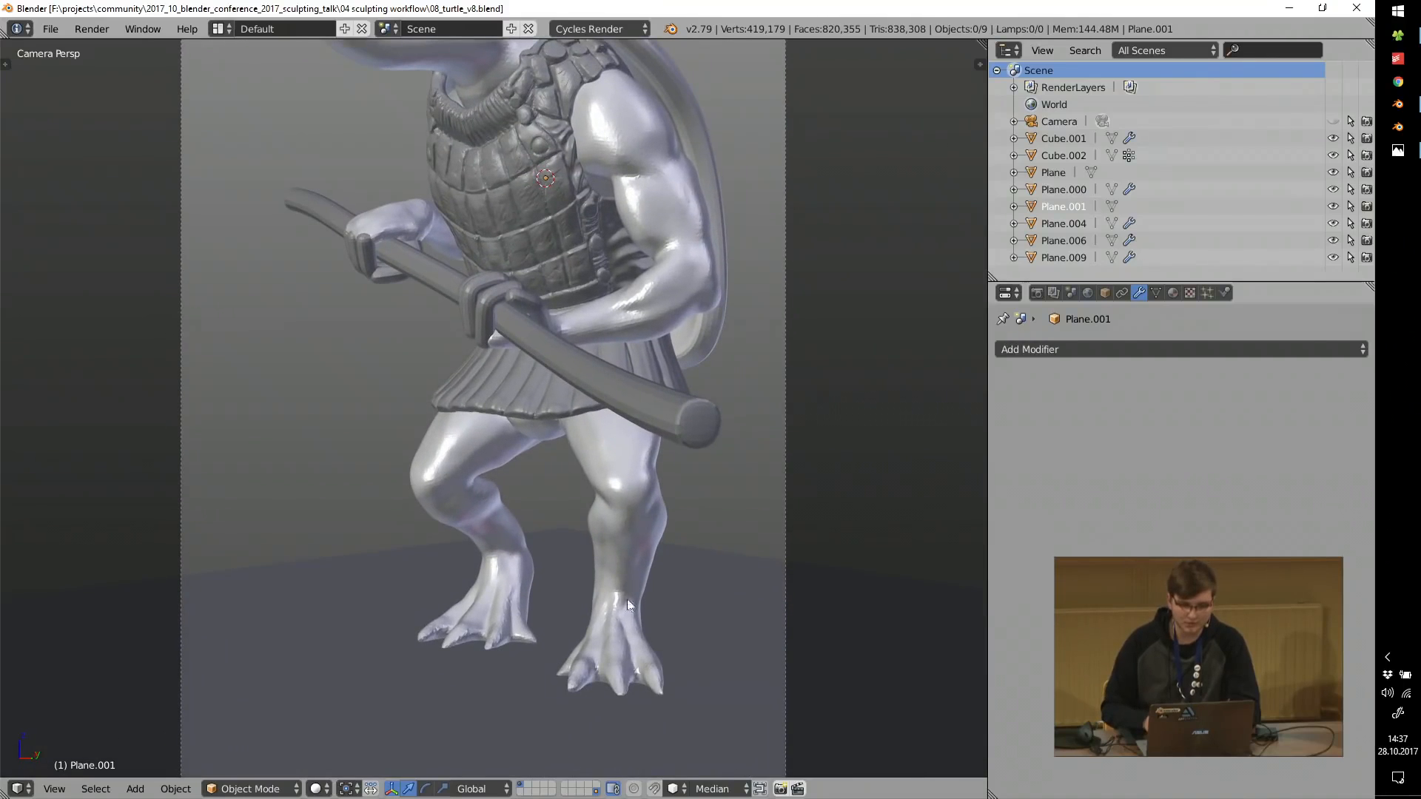
{"action": "middle_click_drag", "start_coordinate": [647, 172], "coordinate": [644, 300], "text": "shift"}
{"action": "scroll", "coordinate": [640, 488], "scroll_direction": "up", "scroll_amount": 1}
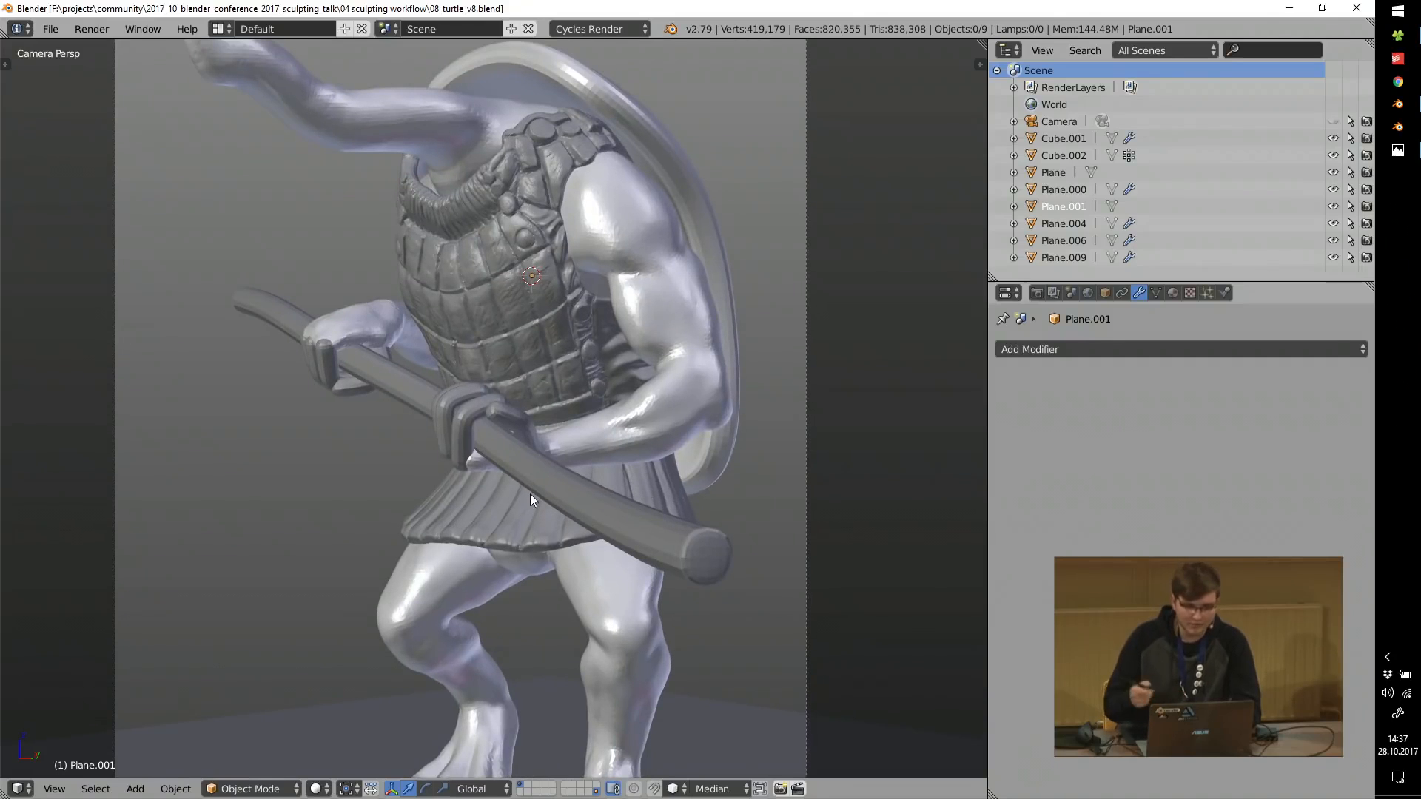
Examine the turtle figure's hands, staff and overall pose in 08_turtle_v8.blend.
{"action": "middle_click_drag", "start_coordinate": [531, 238], "coordinate": [531, 304], "text": "shift"}
{"action": "middle_click_drag", "start_coordinate": [468, 531], "coordinate": [257, 273], "text": "ctrl"}
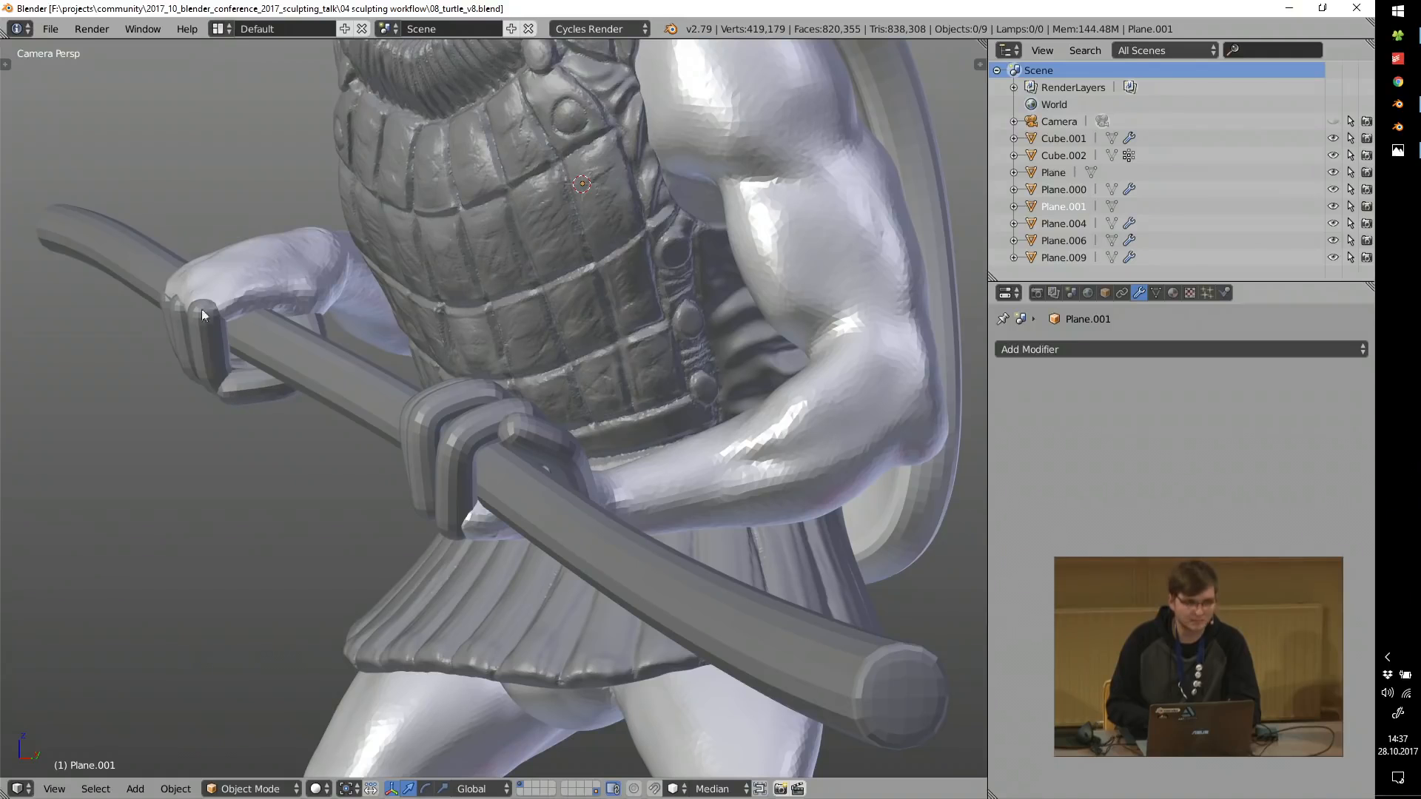
{"action": "scroll", "coordinate": [176, 349], "scroll_direction": "down", "scroll_amount": 6}
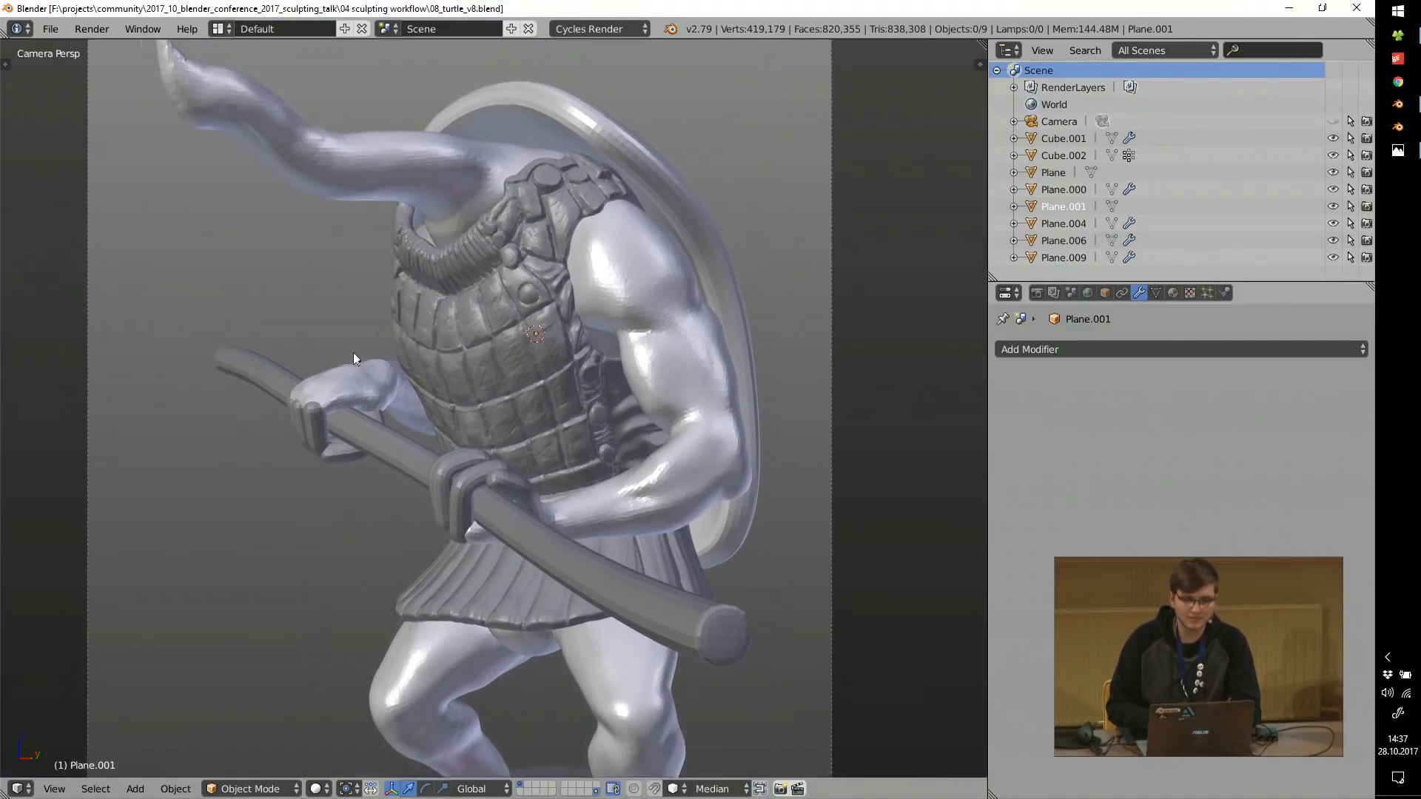
{"action": "middle_click_drag", "start_coordinate": [353, 353], "coordinate": [370, 379], "text": "shift"}
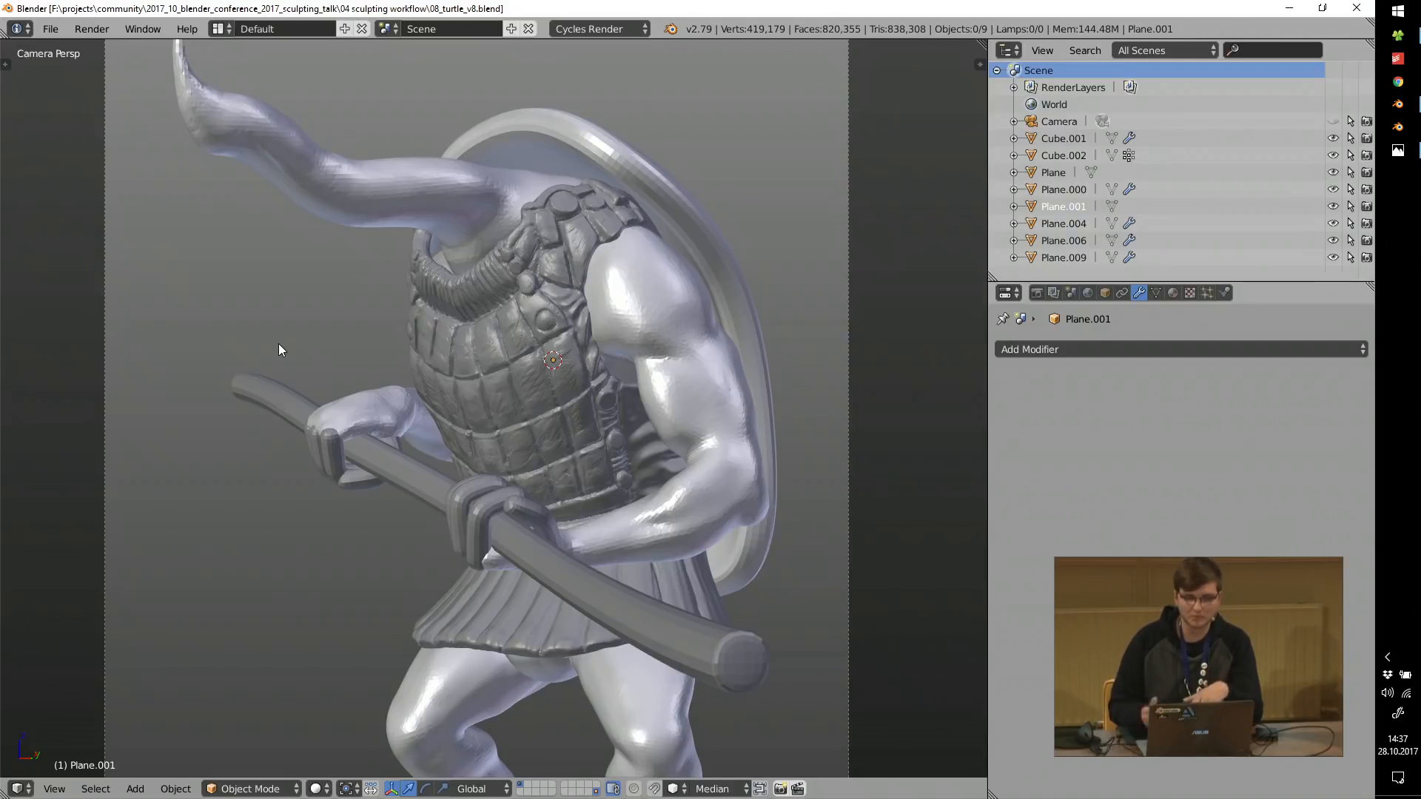
{"action": "scroll", "coordinate": [401, 250], "scroll_direction": "down", "scroll_amount": 2}
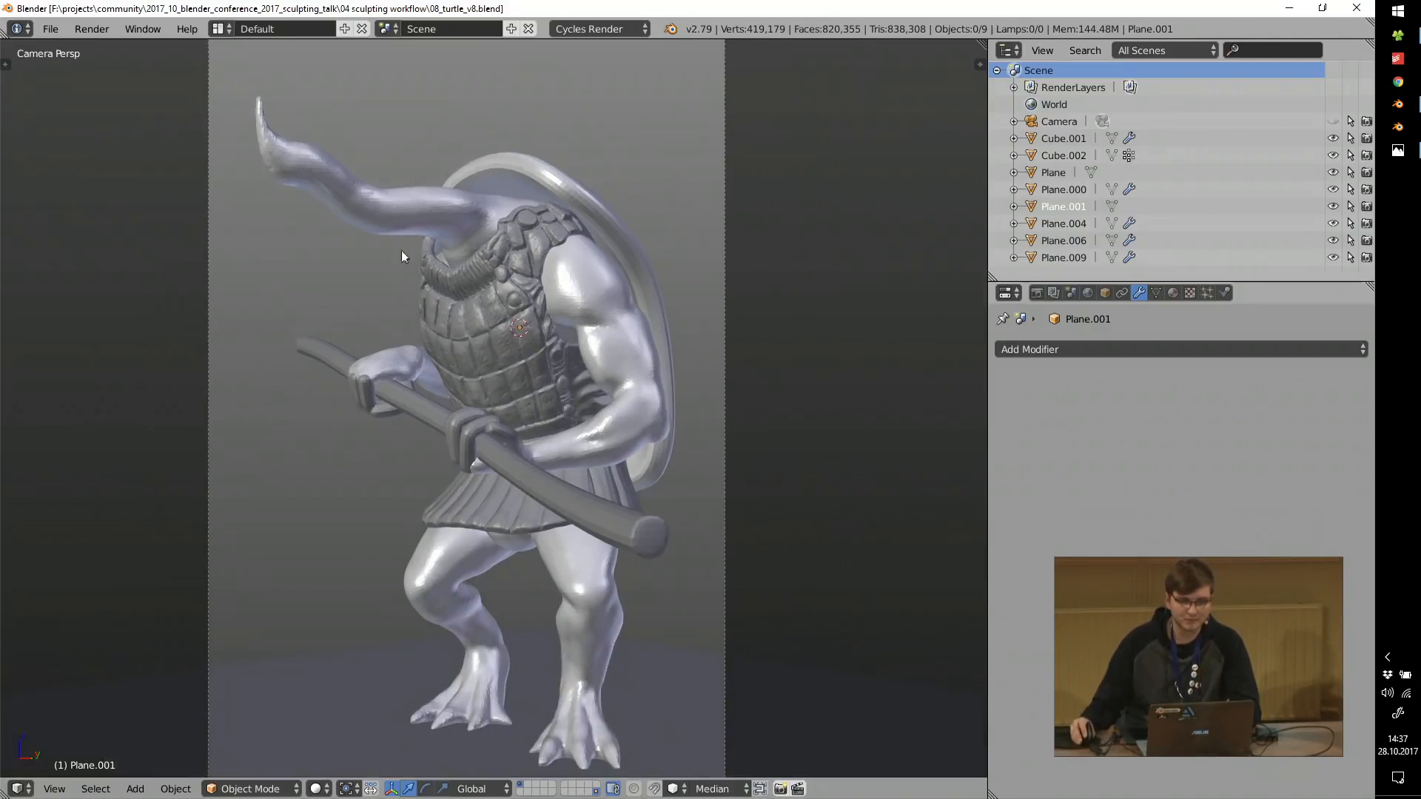
{"action": "middle_click_drag", "start_coordinate": [401, 250], "coordinate": [414, 335], "text": "shift"}
Add a cube mesh to the scene with the turtle and show the tool settings beside the model.
{"action": "right_click", "coordinate": [390, 294]}
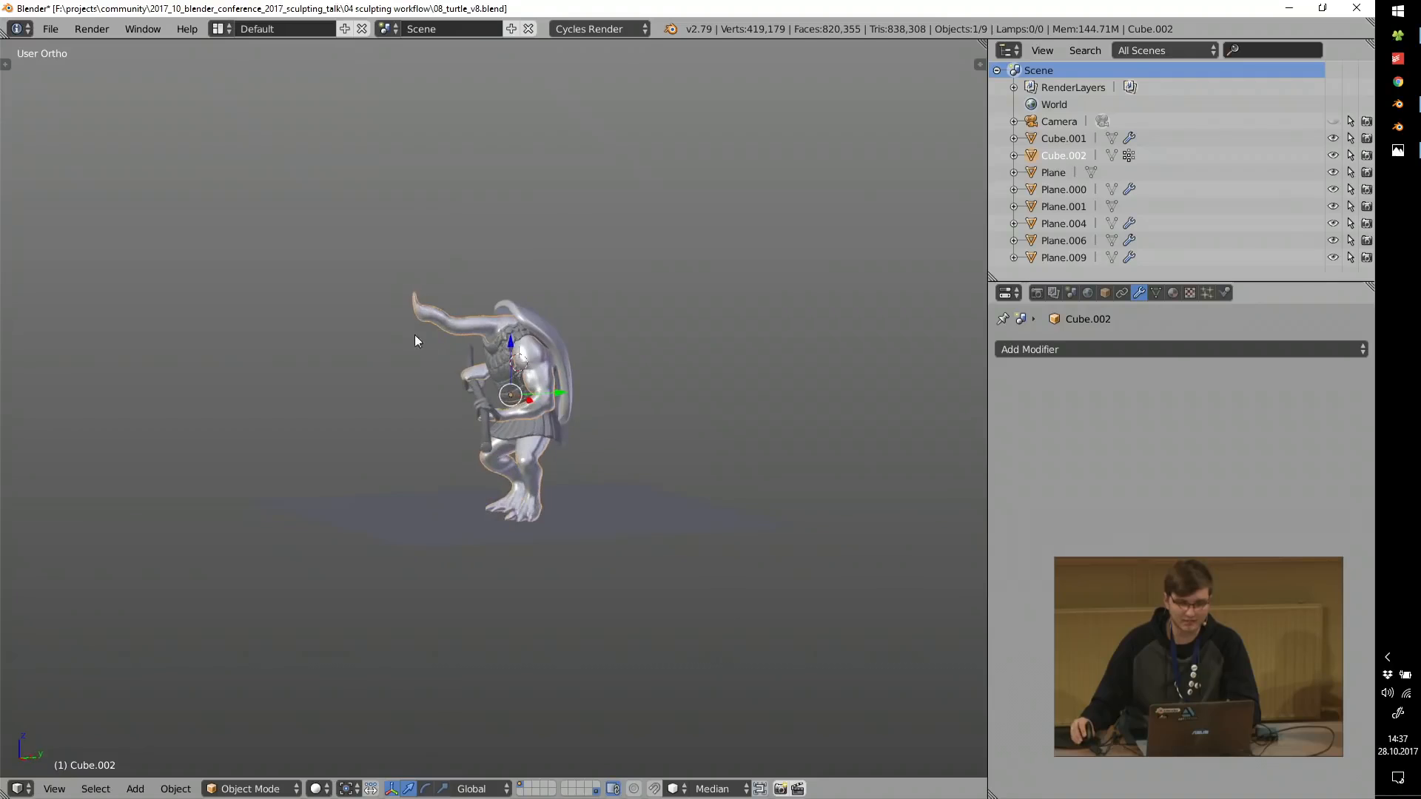
{"action": "scroll", "coordinate": [439, 329], "scroll_direction": "up", "scroll_amount": 5}
{"action": "key", "text": "t"}
{"action": "key", "text": "shift+a"}
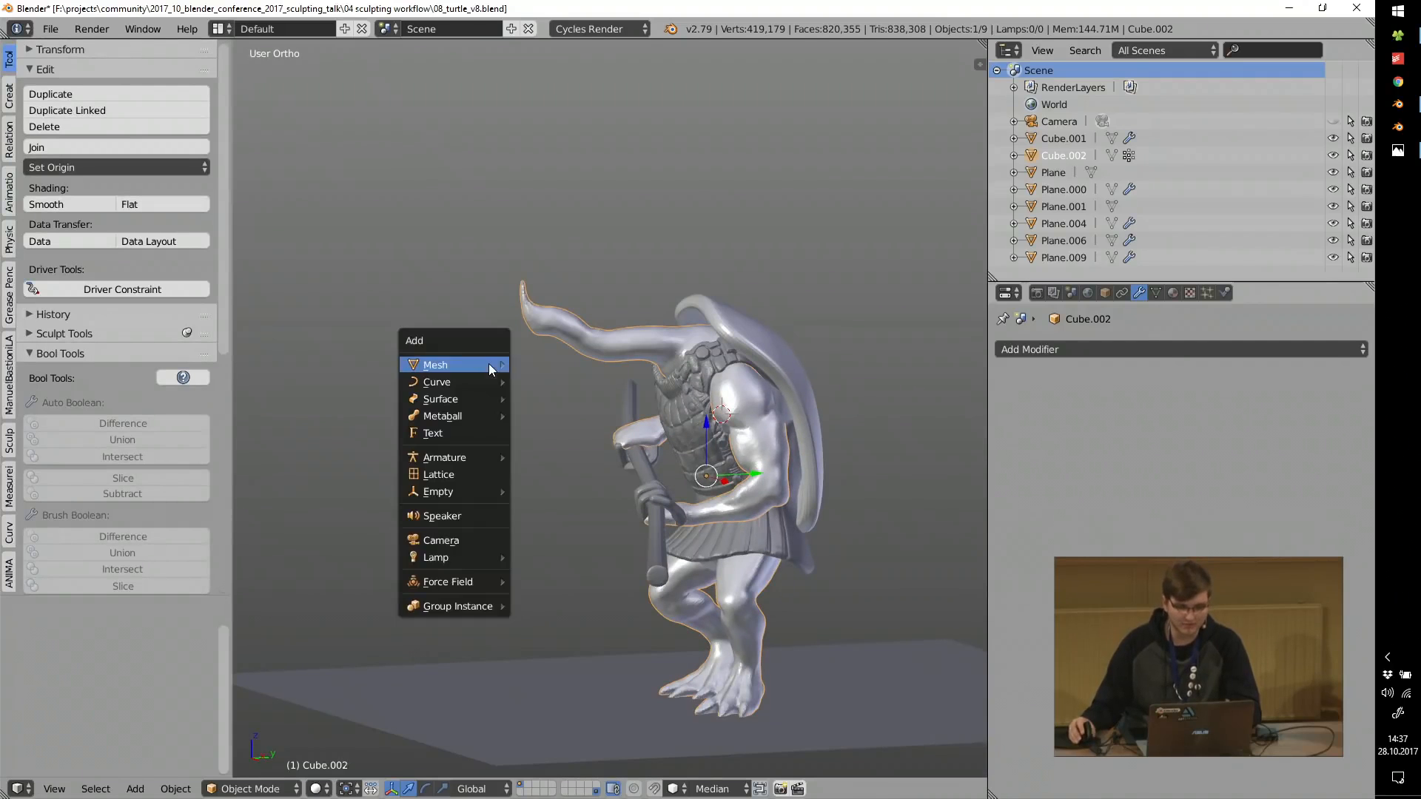
{"action": "mouse_move", "coordinate": [474, 365]}
{"action": "left_click", "coordinate": [545, 380]}
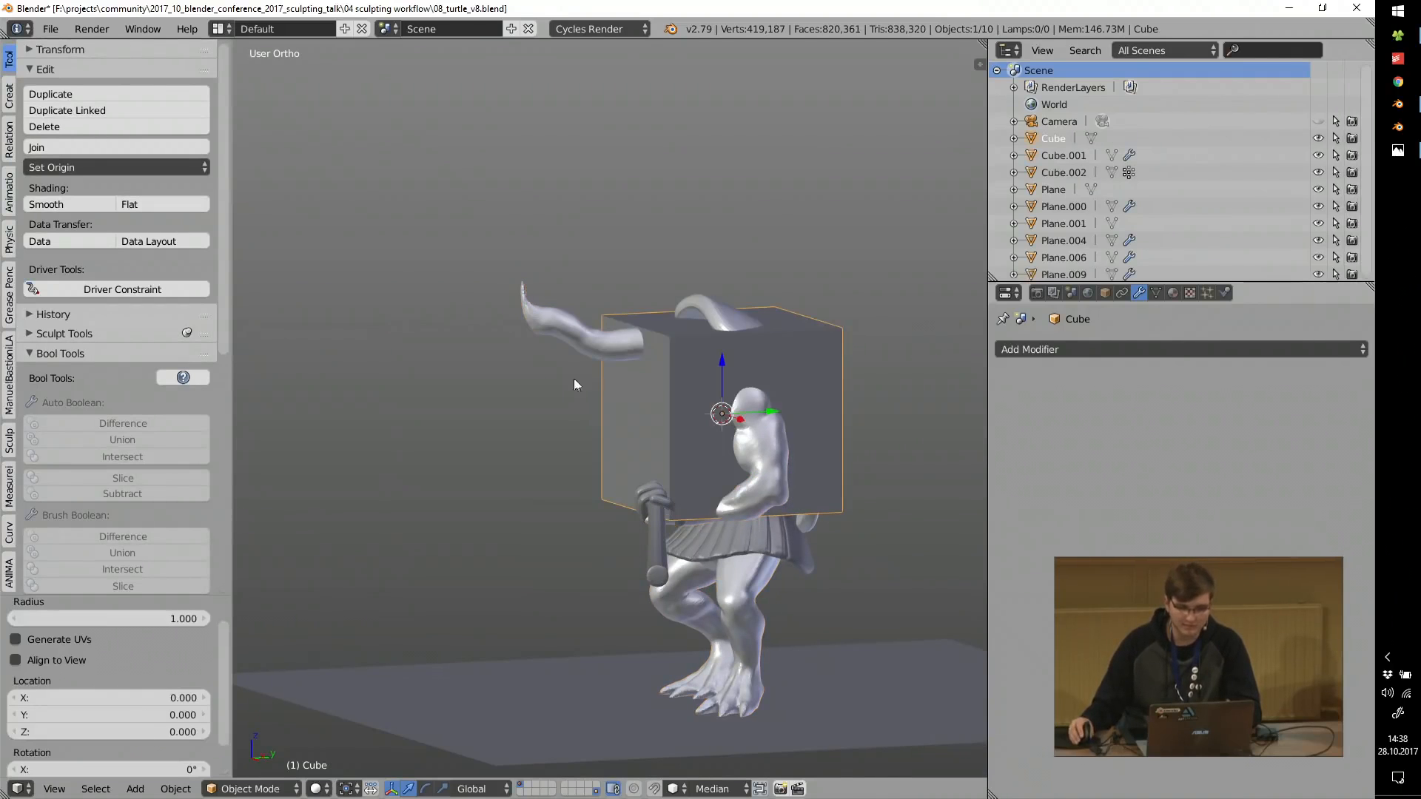
Move and tilt the cube so that it encloses the turtle's head and outstretched neck.
{"action": "middle_click_drag", "start_coordinate": [574, 378], "coordinate": [888, 492]}
{"action": "key", "text": "g"}
{"action": "left_click", "coordinate": [637, 364]}
{"action": "key", "text": "r"}
{"action": "left_click", "coordinate": [837, 413]}
{"action": "key", "text": "g"}
{"action": "left_click", "coordinate": [847, 413]}
{"action": "scroll", "coordinate": [677, 331], "scroll_direction": "up", "scroll_amount": 2}
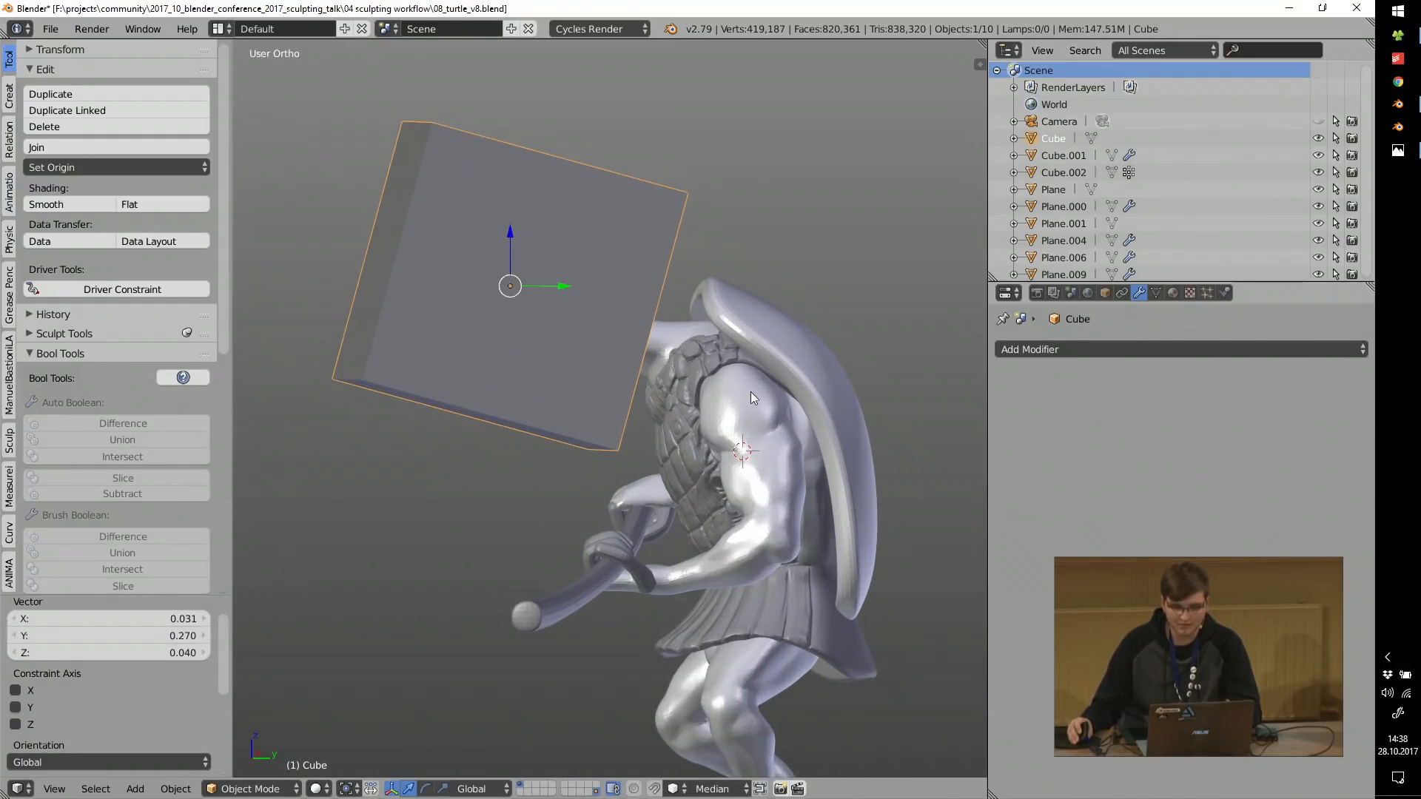
Subtract the cube from the turtle's body with the Sculpt Tools Difference operation to cut off the head.
{"action": "right_click", "coordinate": [749, 392], "text": "shift"}
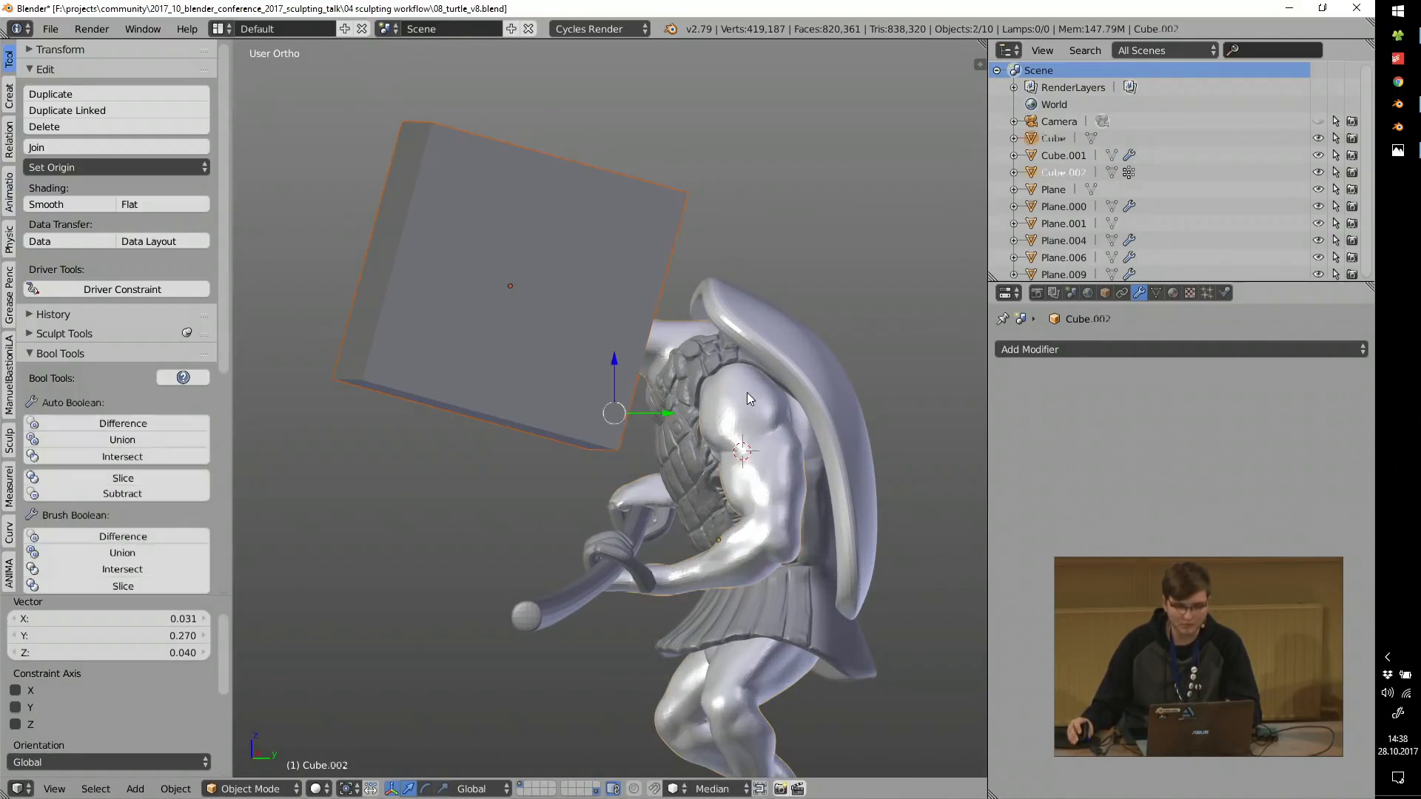
{"action": "left_click", "coordinate": [79, 68], "text": "ctrl"}
{"action": "left_click", "coordinate": [83, 110]}
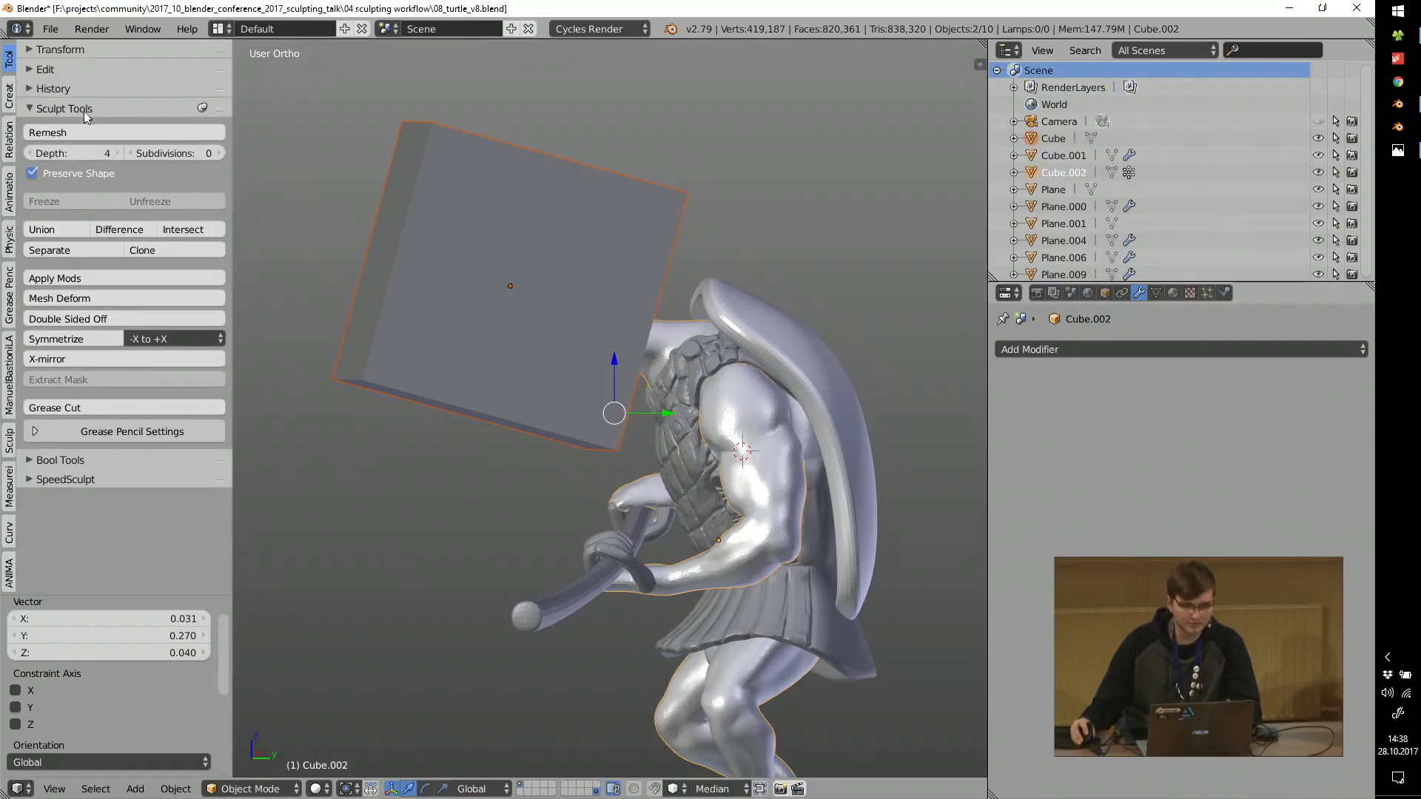
{"action": "left_click", "coordinate": [116, 231]}
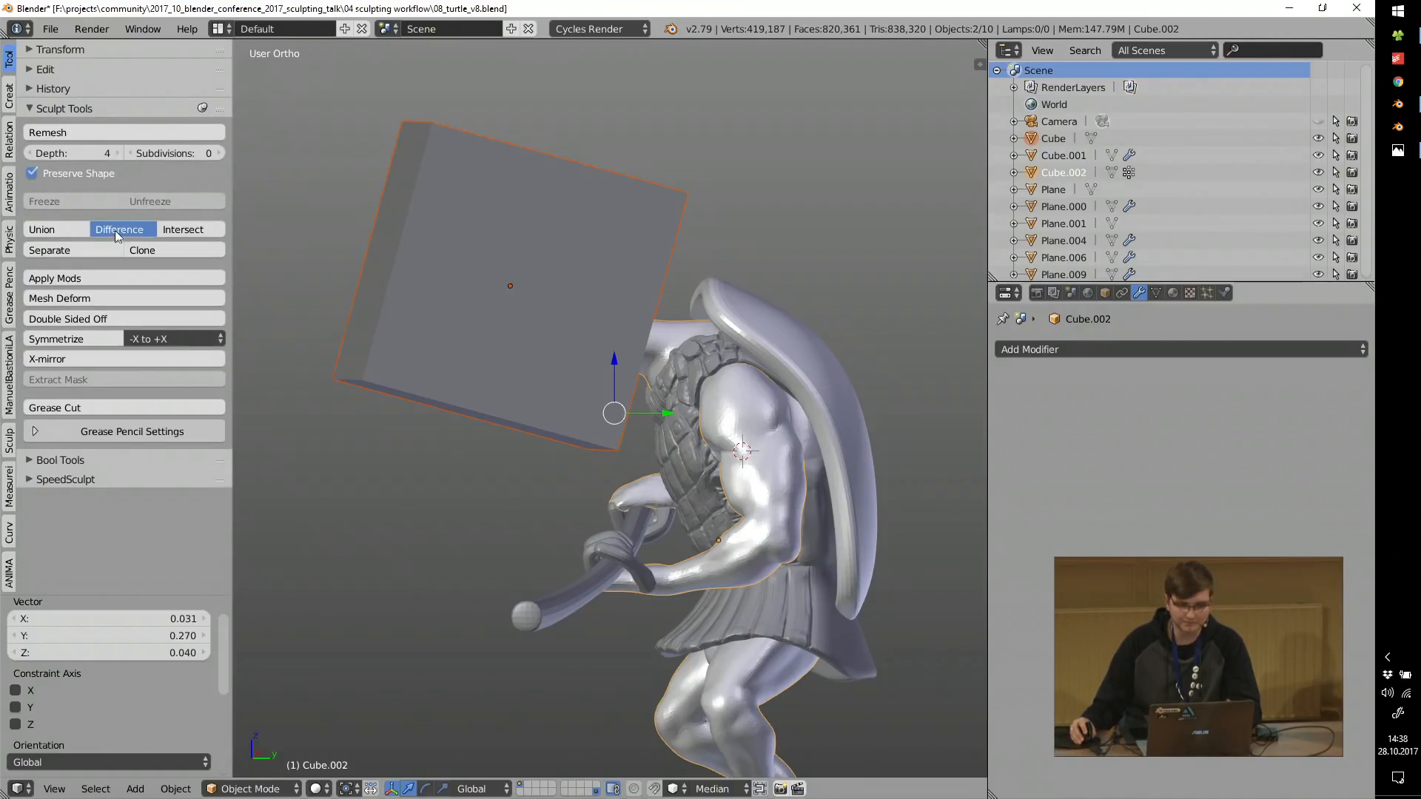
Put the cut body into Sculpt Mode, enable dynamic topology despite the vertex data, and choose the Clay Strips brush.
{"action": "scroll", "coordinate": [761, 321], "scroll_direction": "up", "scroll_amount": 5}
{"action": "key", "text": "Tab"}
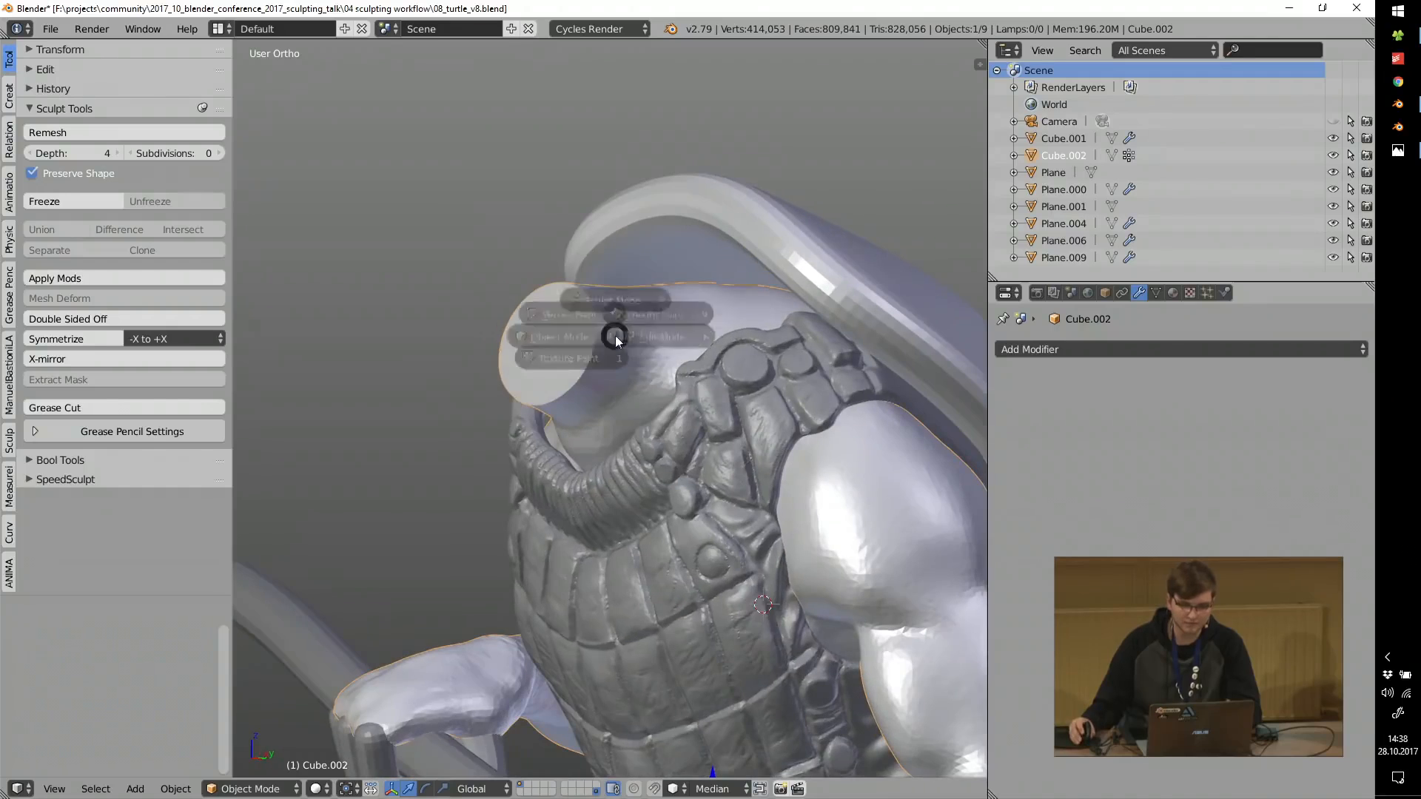
{"action": "left_click", "coordinate": [614, 299]}
{"action": "scroll", "coordinate": [631, 375], "scroll_direction": "up", "scroll_amount": 2}
{"action": "key", "text": "ctrl+d"}
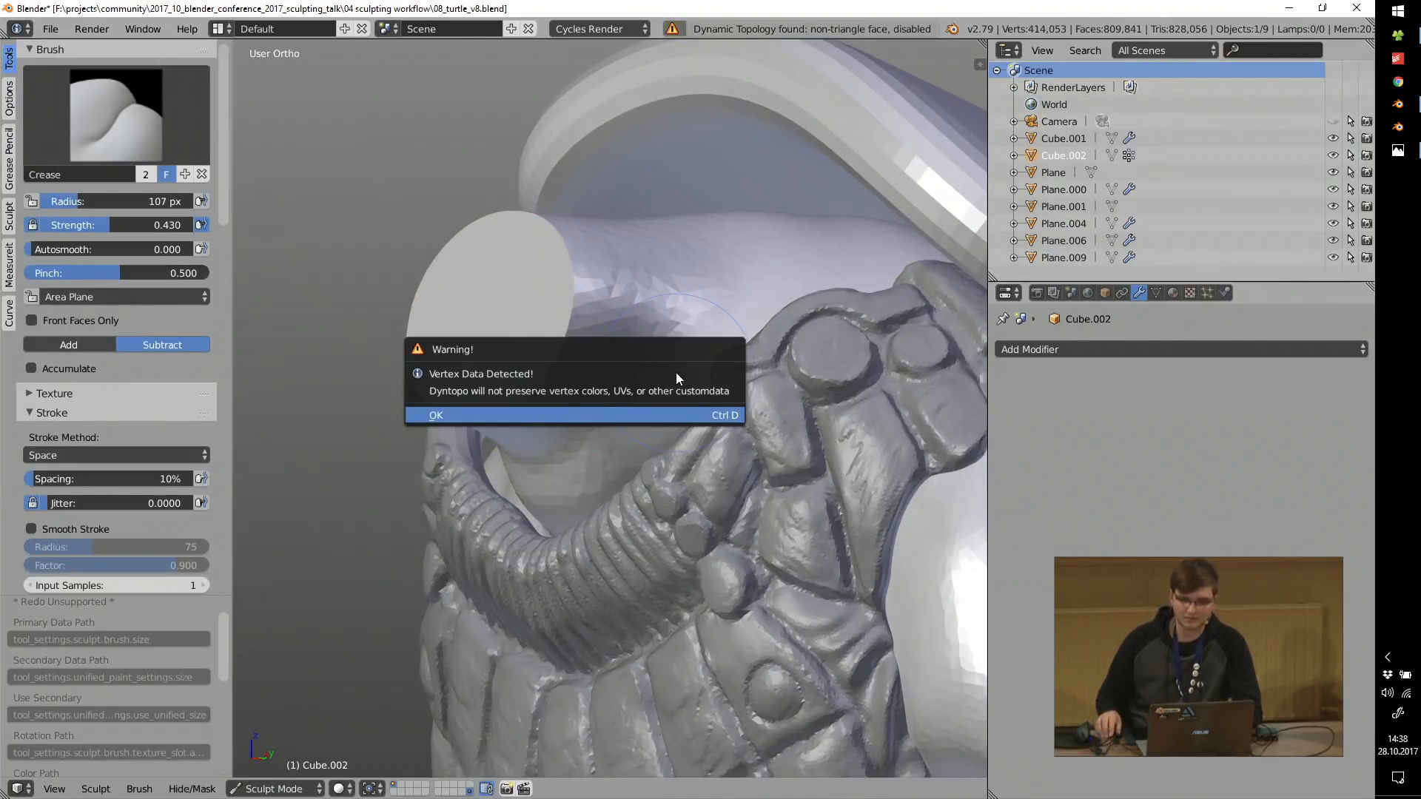
{"action": "key", "text": "Return"}
{"action": "key", "text": "3"}
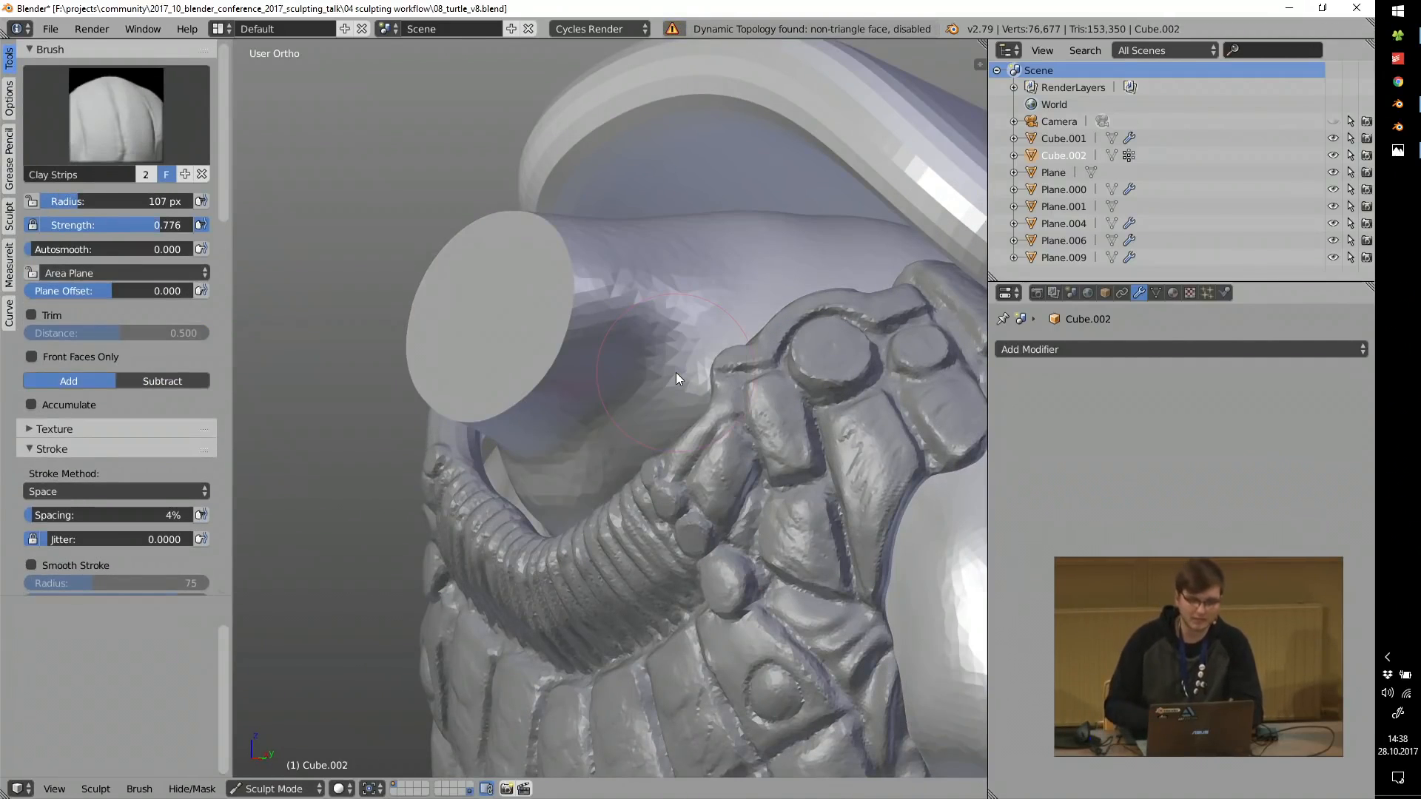
Sculpt Clay Strips strokes across the flat cut end of the neck.
{"action": "left_click", "coordinate": [68, 449]}
{"action": "left_click", "coordinate": [74, 468]}
{"action": "scroll", "coordinate": [111, 370], "scroll_direction": "down", "scroll_amount": 5}
{"action": "left_click", "coordinate": [201, 375]}
{"action": "left_click", "coordinate": [652, 286]}
{"action": "mouse_move", "coordinate": [494, 324]}
{"action": "left_mouse_down"}
{"action": "mouse_move", "coordinate": [514, 389]}
{"action": "mouse_move", "coordinate": [549, 273]}
{"action": "left_mouse_up"}
{"action": "mouse_move", "coordinate": [549, 273]}
{"action": "middle_mouse_down"}
{"action": "mouse_move", "coordinate": [557, 324]}
{"action": "mouse_move", "coordinate": [604, 296]}
{"action": "middle_mouse_up"}
{"action": "mouse_move", "coordinate": [546, 352]}
{"action": "left_mouse_down"}
{"action": "mouse_move", "coordinate": [517, 224]}
{"action": "mouse_move", "coordinate": [443, 394]}
{"action": "mouse_move", "coordinate": [500, 393]}
{"action": "mouse_move", "coordinate": [478, 326]}
{"action": "left_mouse_up"}
Resize the brush, smooth the neck stump, and return the body to Object Mode.
{"action": "middle_click_drag", "start_coordinate": [511, 293], "coordinate": [557, 312]}
{"action": "key", "text": "f"}
{"action": "left_click", "coordinate": [577, 314]}
{"action": "mouse_move", "coordinate": [504, 282]}
{"action": "left_mouse_down", "text": "shift"}
{"action": "mouse_move", "coordinate": [606, 259]}
{"action": "mouse_move", "coordinate": [556, 304]}
{"action": "mouse_move", "coordinate": [494, 278]}
{"action": "mouse_move", "coordinate": [484, 332]}
{"action": "mouse_move", "coordinate": [623, 269]}
{"action": "mouse_move", "coordinate": [510, 318]}
{"action": "mouse_move", "coordinate": [616, 237]}
{"action": "left_mouse_up", "text": "shift"}
{"action": "mouse_move", "coordinate": [633, 240]}
{"action": "middle_mouse_down", "text": "ctrl"}
{"action": "mouse_move", "coordinate": [611, 365]}
{"action": "mouse_move", "coordinate": [563, 320]}
{"action": "mouse_move", "coordinate": [828, 397]}
{"action": "middle_mouse_up", "text": "ctrl"}
{"action": "key", "text": "Tab"}
{"action": "left_click", "coordinate": [525, 388]}
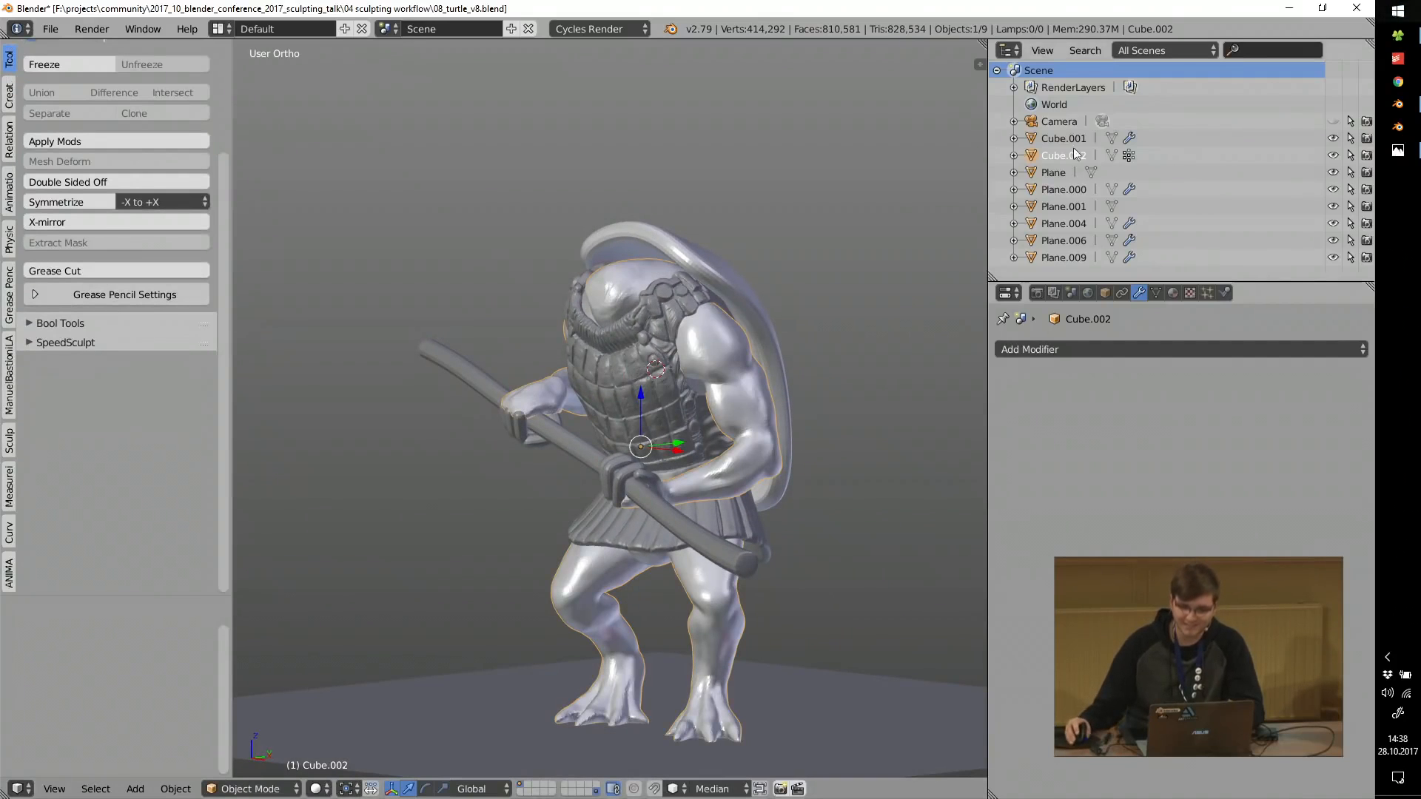
Close the current file without saving and open 08_turtle_v9.blend from the sculpting workflow folder.
{"action": "left_click", "coordinate": [1369, 6]}
{"action": "left_click", "coordinate": [682, 462]}
{"action": "left_click", "coordinate": [455, 204]}
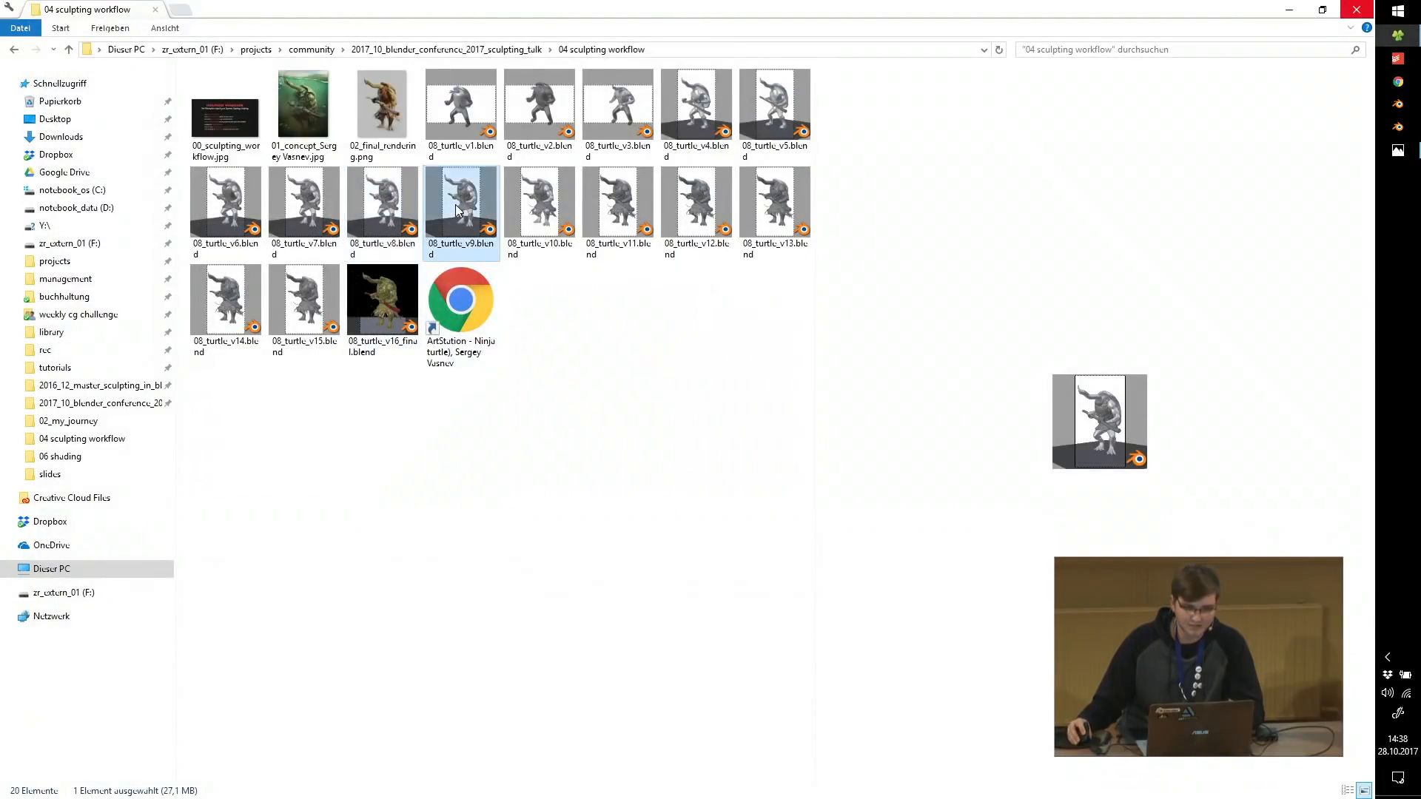
{"action": "double_click", "coordinate": [455, 205]}
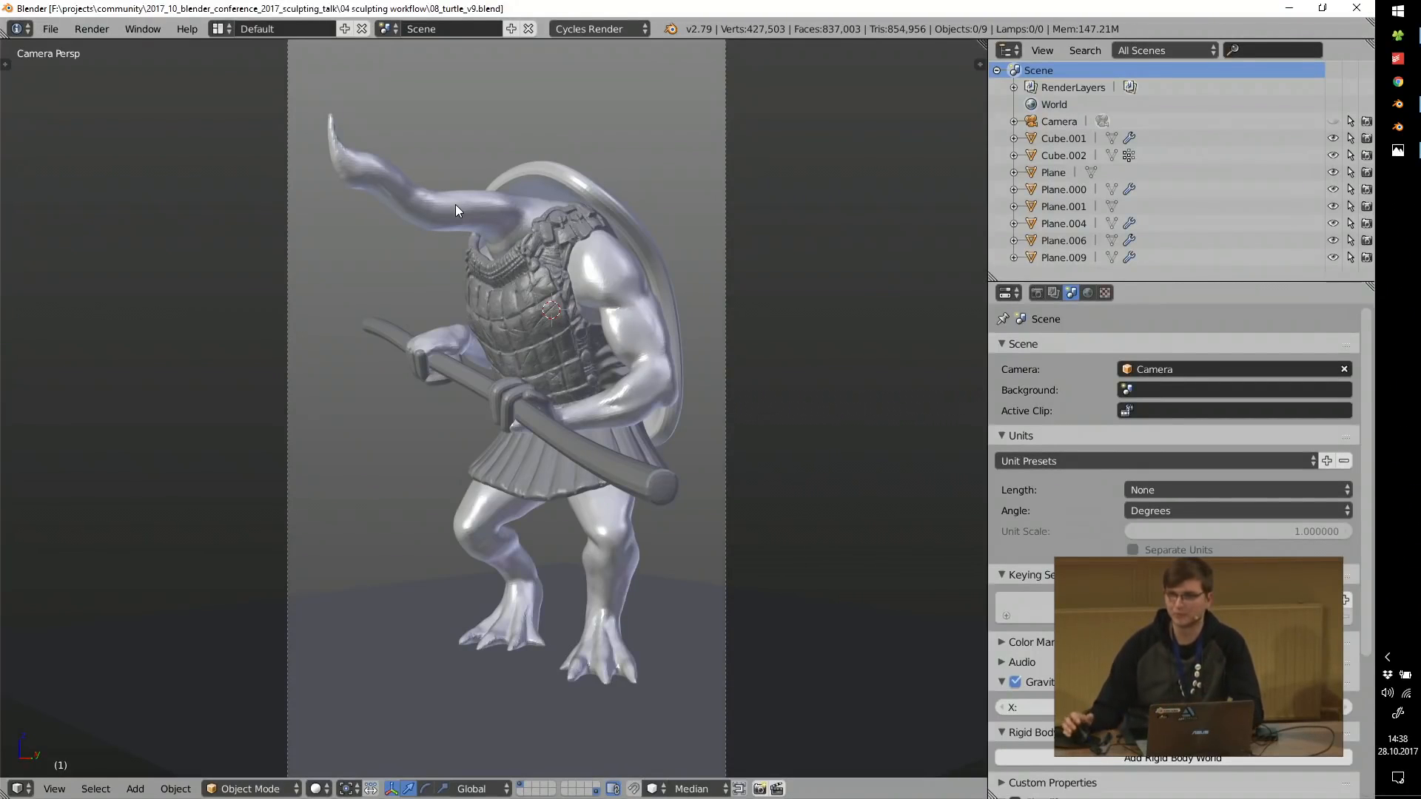
Look over the v9 turtle, then close that file and open 08_turtle_v10.blend.
{"action": "scroll", "coordinate": [498, 184], "scroll_direction": "up", "scroll_amount": 2}
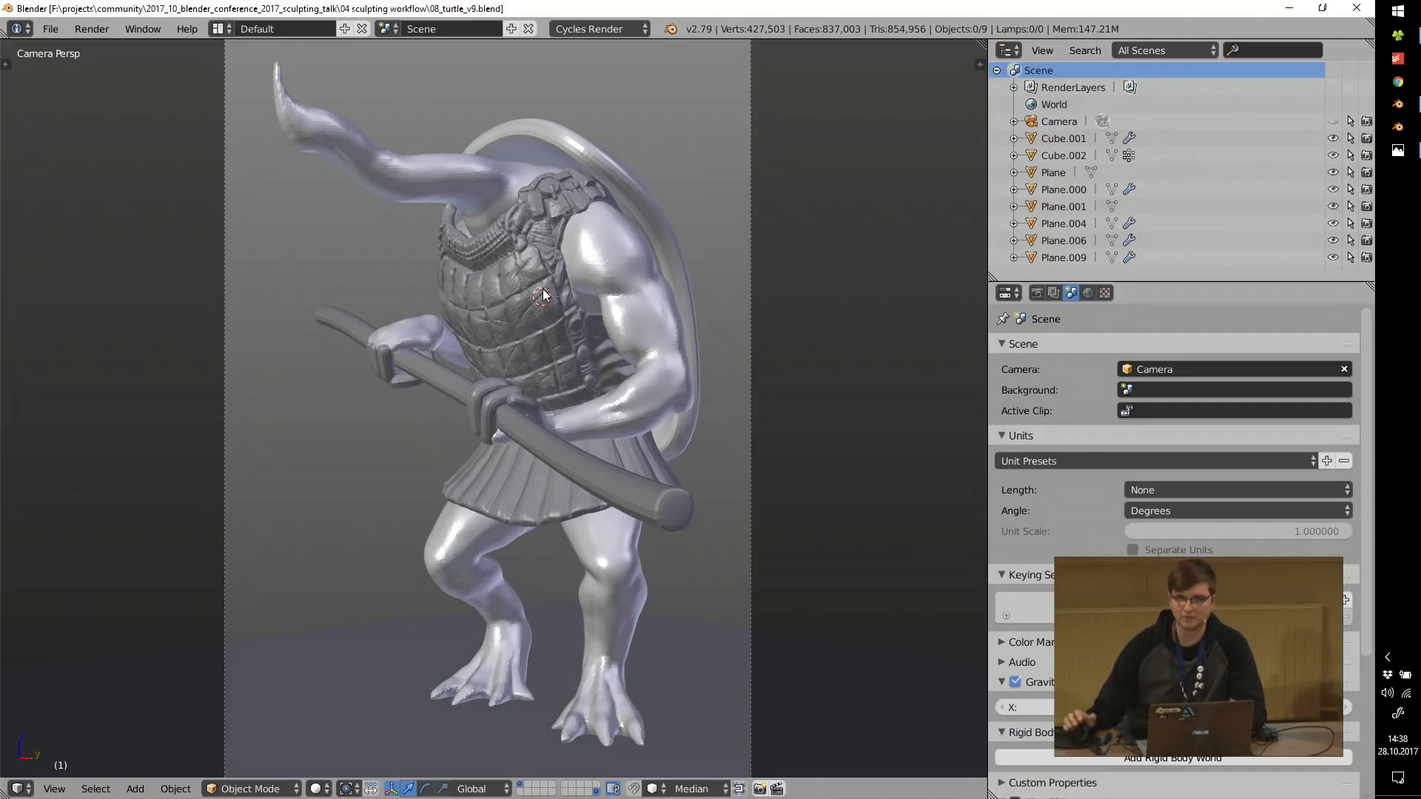
{"action": "middle_click_drag", "start_coordinate": [491, 304], "coordinate": [416, 379]}
{"action": "scroll", "coordinate": [416, 378], "scroll_direction": "up", "scroll_amount": 4}
{"action": "middle_click_drag", "start_coordinate": [664, 367], "coordinate": [627, 371]}
{"action": "left_click", "coordinate": [1356, 7]}
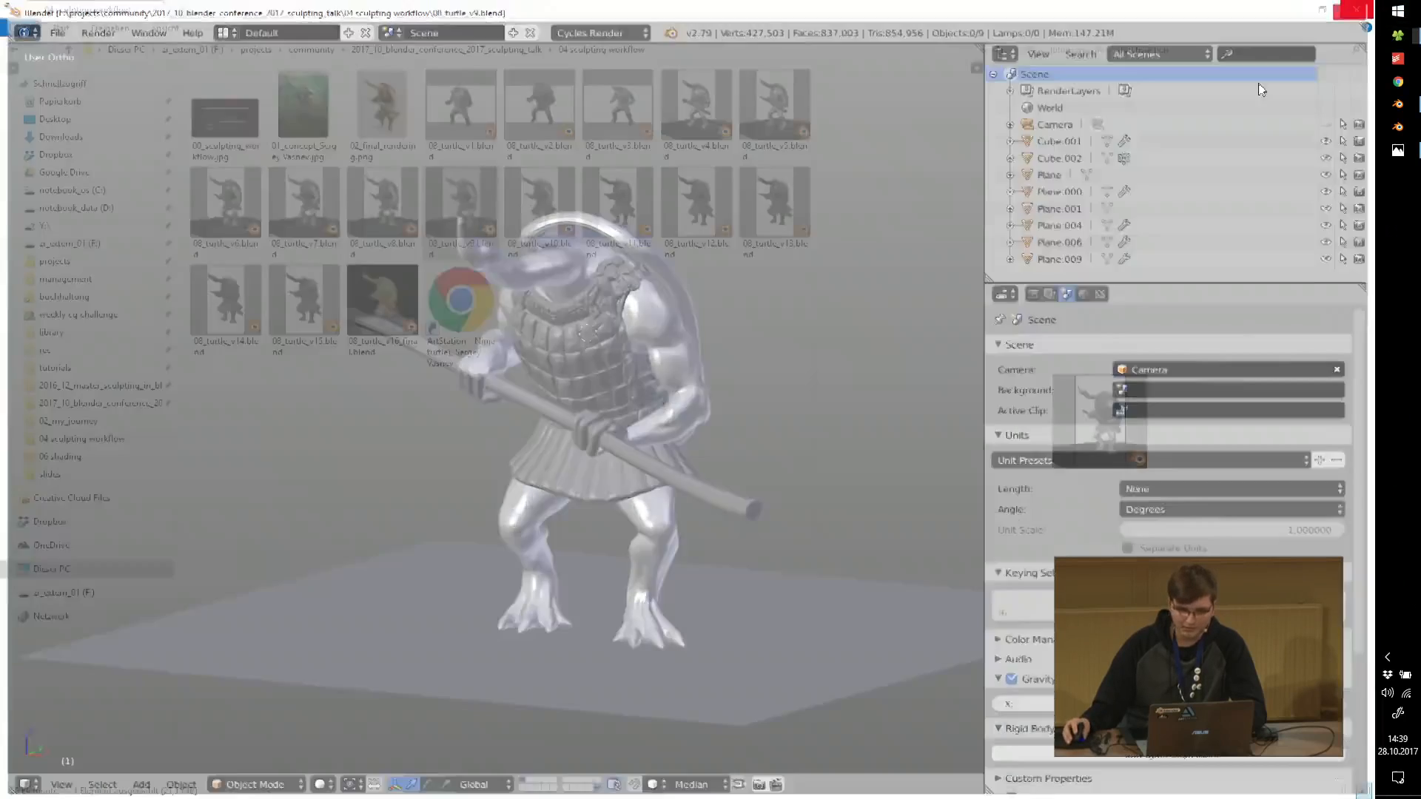
{"action": "double_click", "coordinate": [540, 208]}
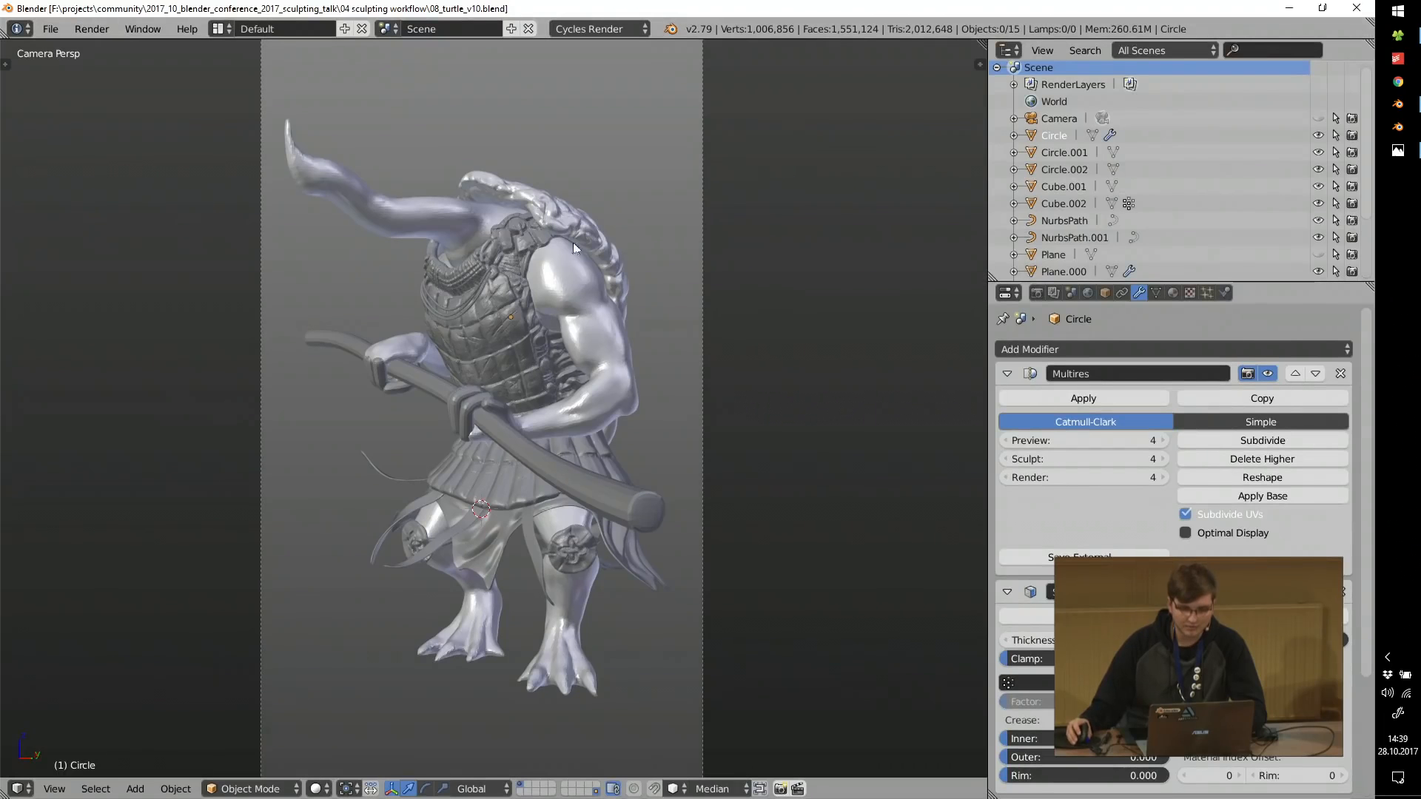
Examine the v10 turtle's chest armour, sculpted shell and skirt from the front, back and side.
{"action": "scroll", "coordinate": [572, 242], "scroll_direction": "up", "scroll_amount": 5}
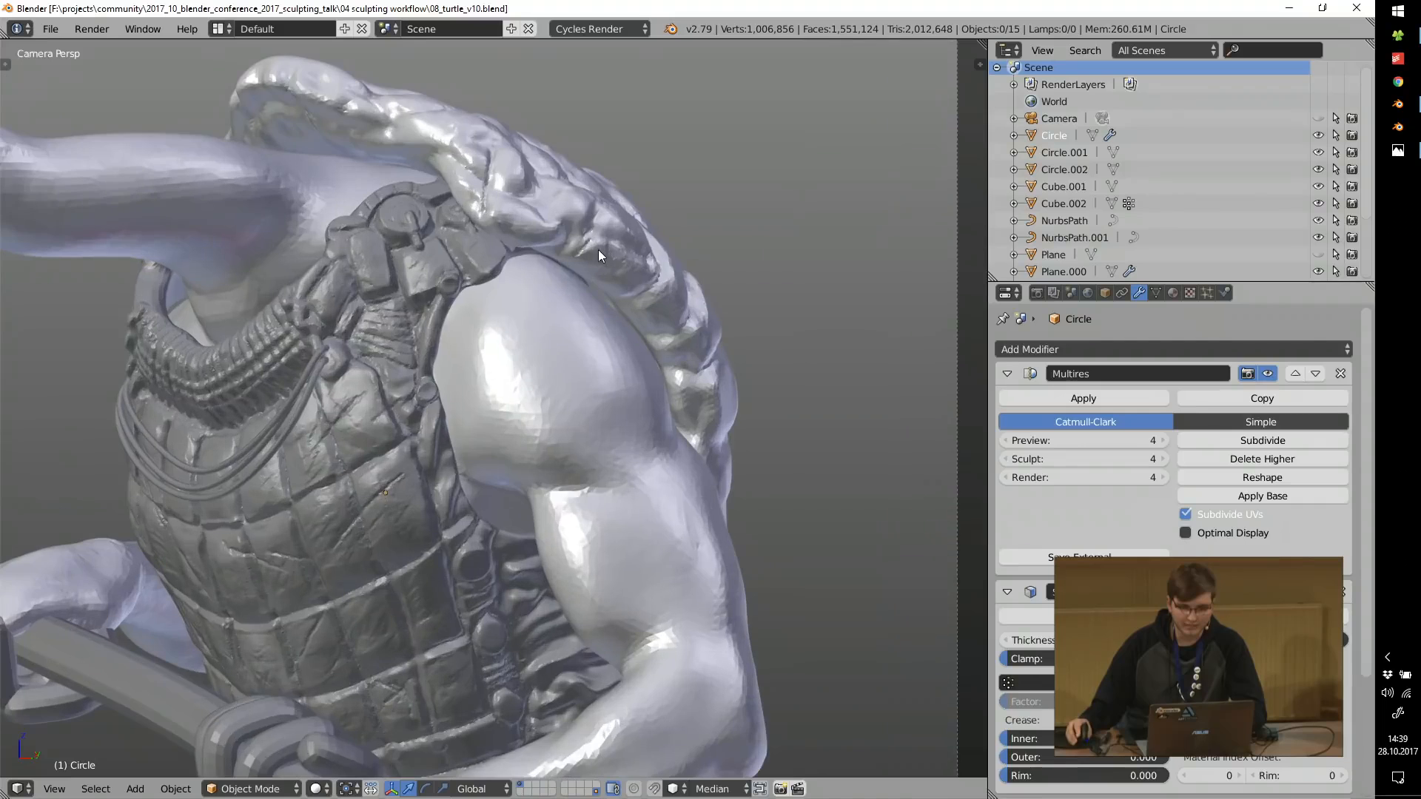
{"action": "scroll", "coordinate": [660, 275], "scroll_direction": "down", "scroll_amount": 3}
{"action": "key", "text": "KP_5"}
{"action": "scroll", "coordinate": [522, 344], "scroll_direction": "up", "scroll_amount": 5}
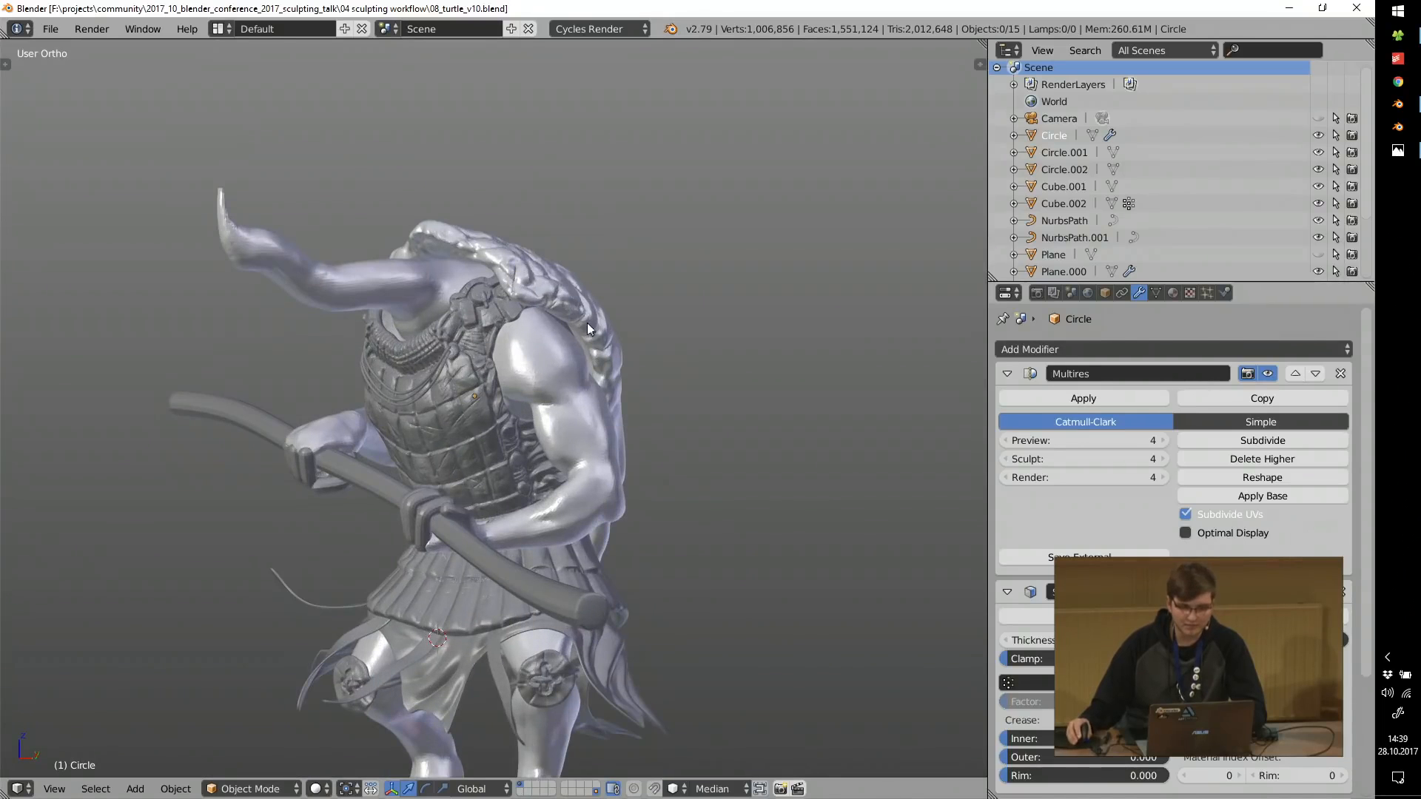
{"action": "middle_click_drag", "start_coordinate": [588, 323], "coordinate": [499, 247]}
{"action": "mouse_move", "coordinate": [749, 377]}
{"action": "middle_mouse_down"}
{"action": "mouse_move", "coordinate": [519, 397]}
{"action": "mouse_move", "coordinate": [668, 394]}
{"action": "mouse_move", "coordinate": [634, 421]}
{"action": "mouse_move", "coordinate": [714, 426]}
{"action": "middle_mouse_up"}
{"action": "scroll", "coordinate": [559, 591], "scroll_direction": "up", "scroll_amount": 5}
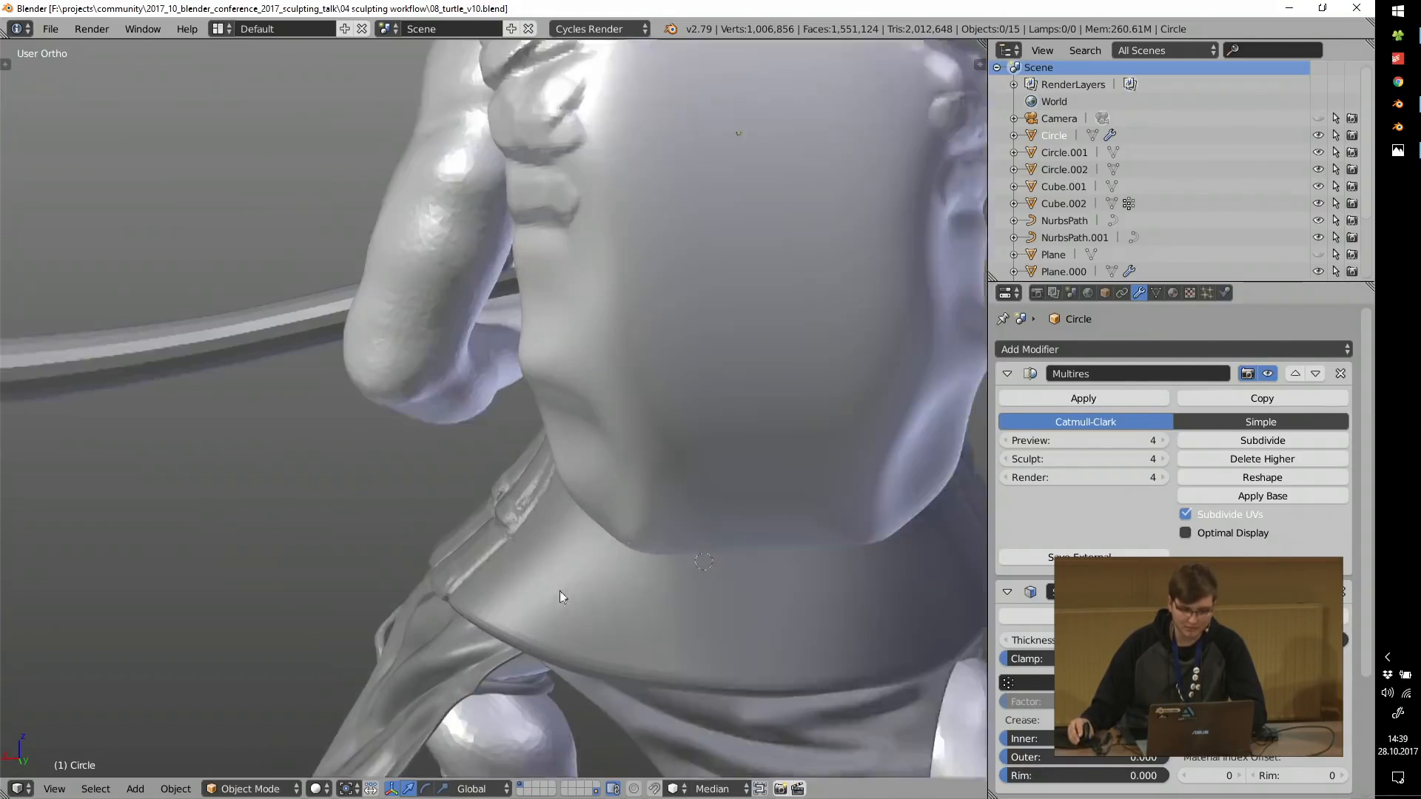
{"action": "scroll", "coordinate": [771, 575], "scroll_direction": "up", "scroll_amount": 1}
{"action": "scroll", "coordinate": [756, 571], "scroll_direction": "down", "scroll_amount": 6}
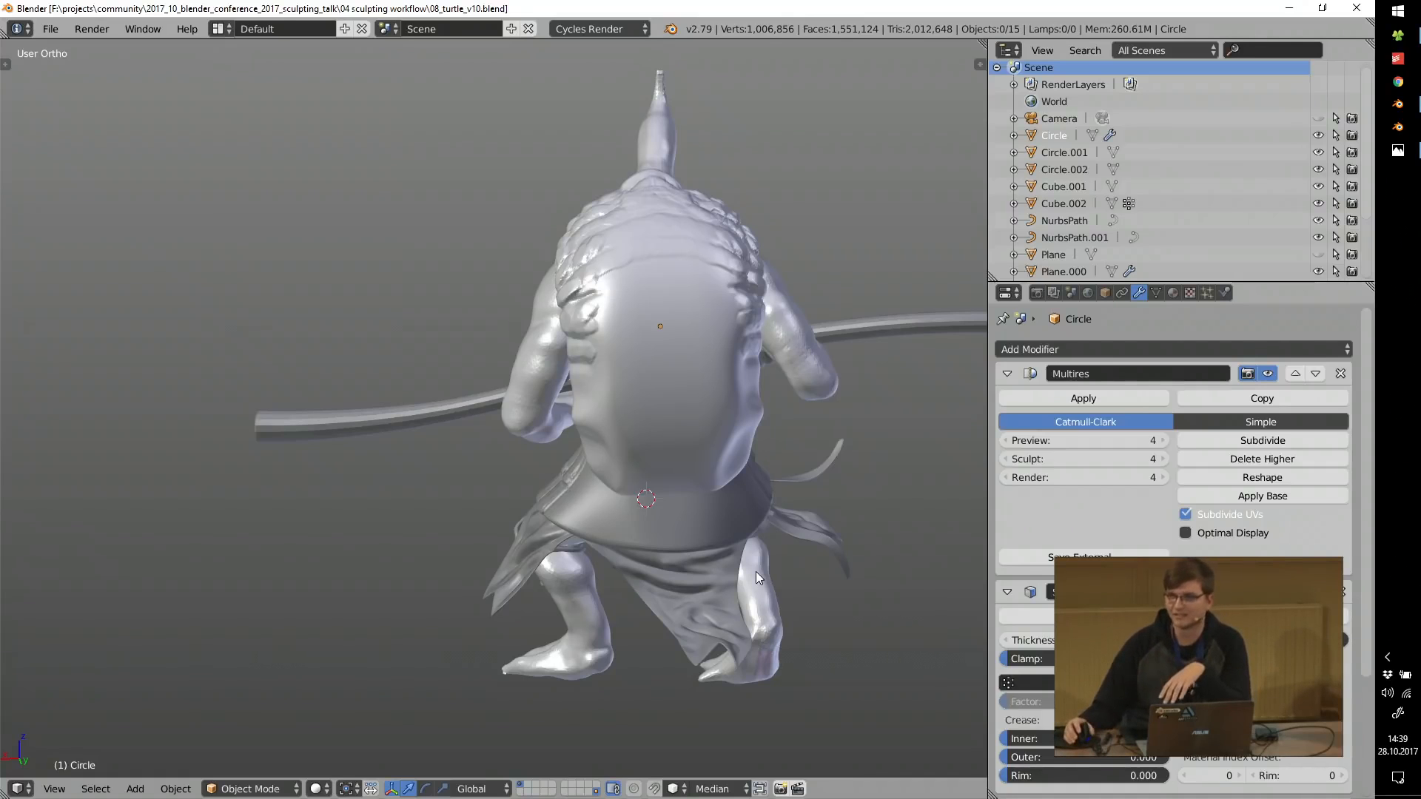
{"action": "scroll", "coordinate": [729, 488], "scroll_direction": "up", "scroll_amount": 1}
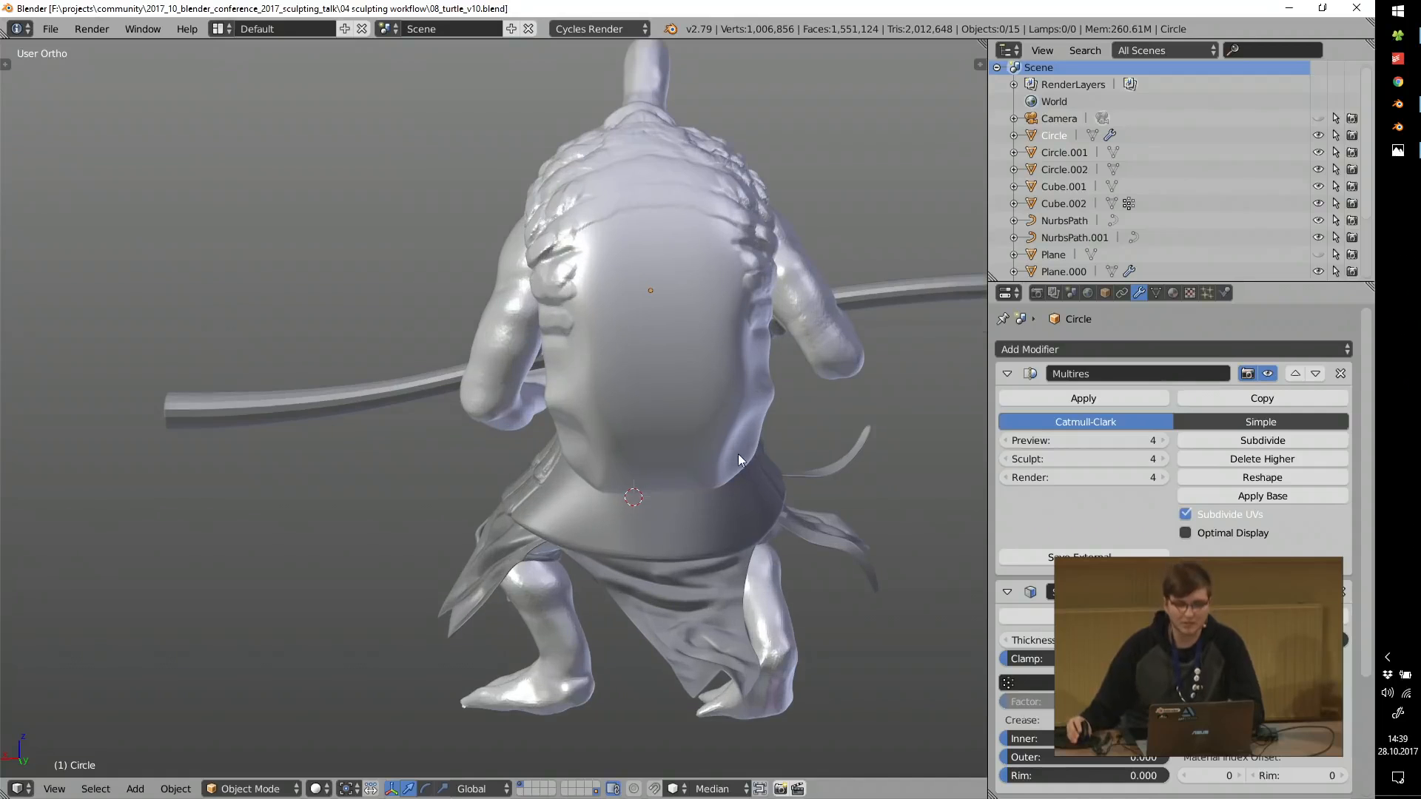
{"action": "mouse_move", "coordinate": [631, 351]}
{"action": "middle_mouse_down"}
{"action": "mouse_move", "coordinate": [593, 410]}
{"action": "mouse_move", "coordinate": [691, 429]}
{"action": "mouse_move", "coordinate": [766, 413]}
{"action": "middle_mouse_up"}
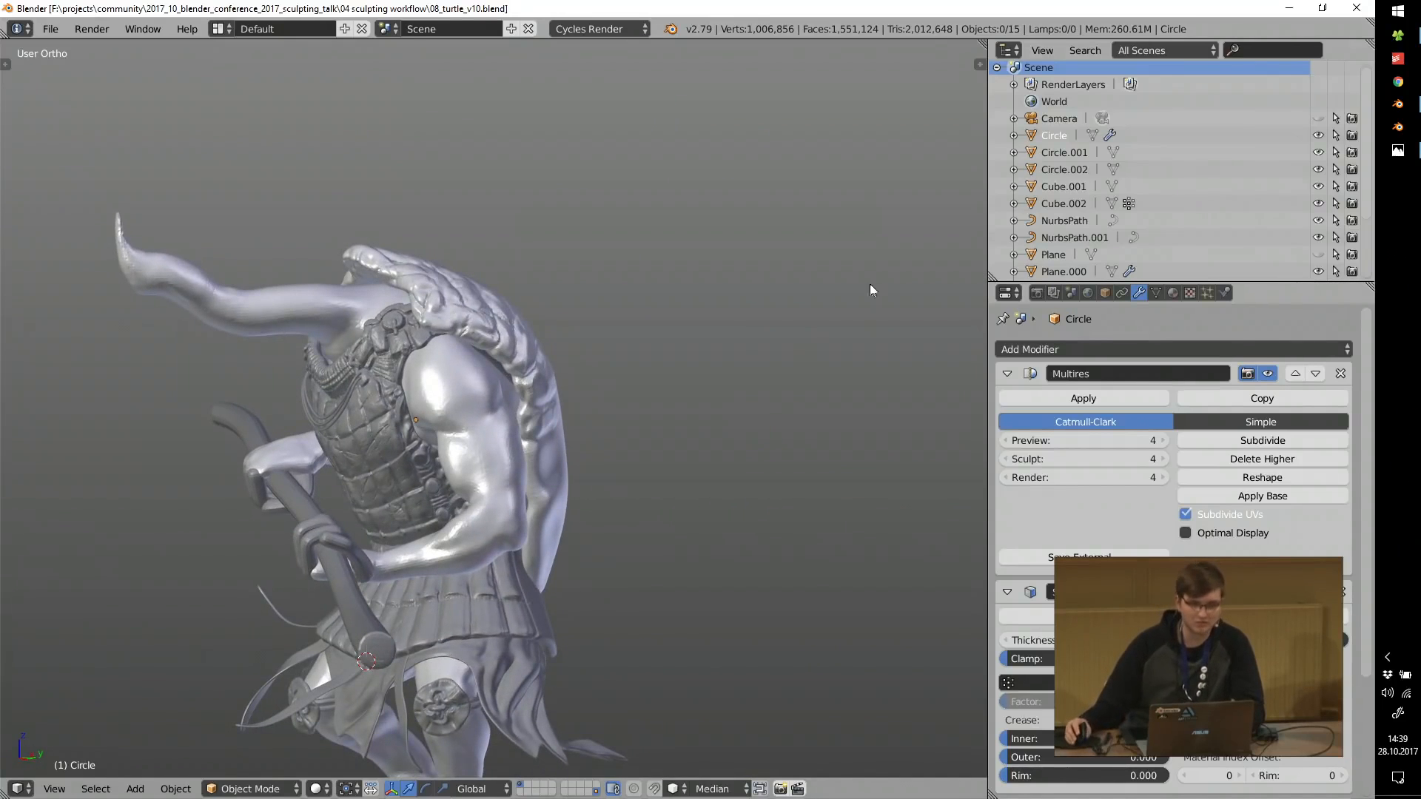
Close the v10 file, open 08_turtle_v11.blend and bring the turtle's head into close view.
{"action": "left_click", "coordinate": [1362, 10]}
{"action": "double_click", "coordinate": [620, 199]}
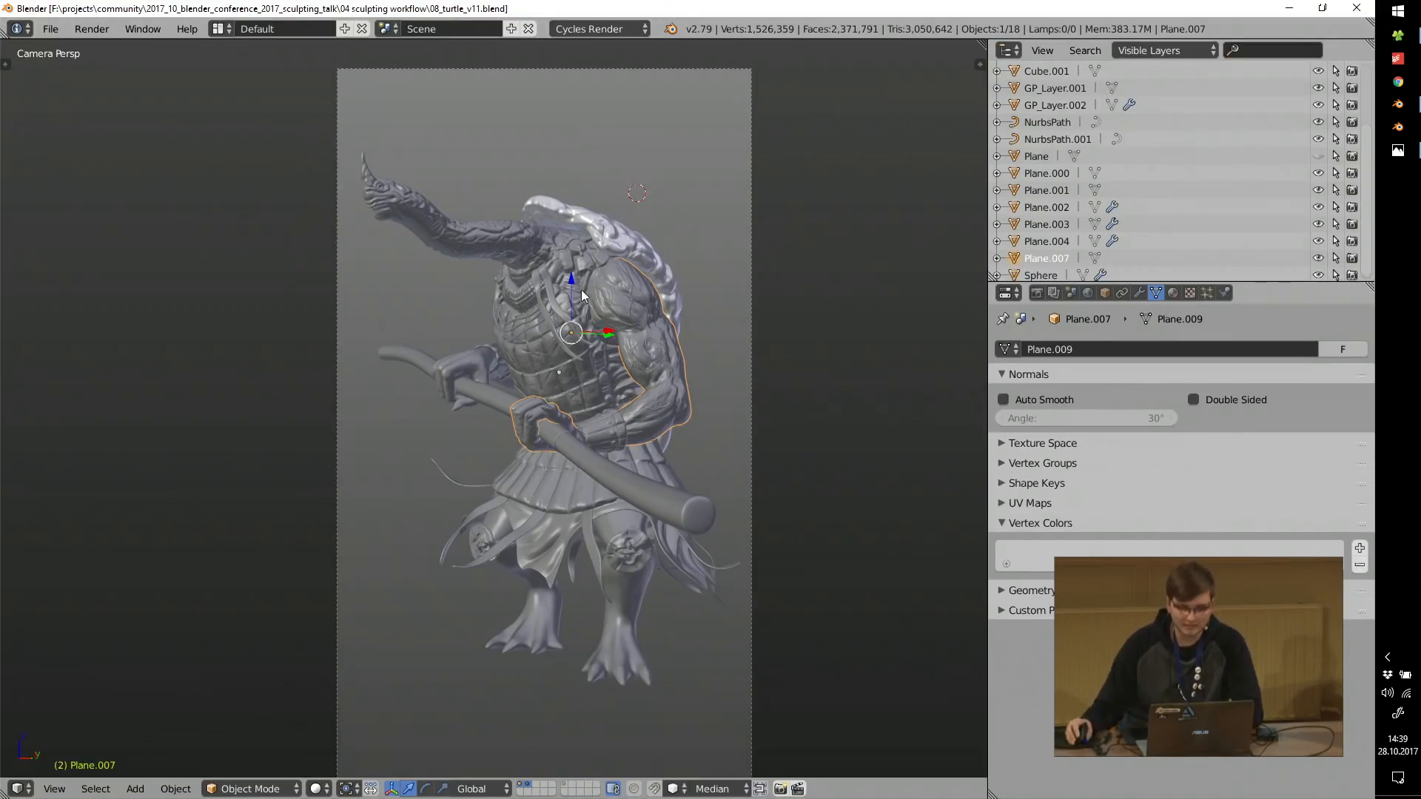
{"action": "scroll", "coordinate": [580, 290], "scroll_direction": "up", "scroll_amount": 5}
{"action": "middle_click_drag", "start_coordinate": [556, 250], "coordinate": [619, 342], "text": "shift"}
{"action": "scroll", "coordinate": [262, 191], "scroll_direction": "up", "scroll_amount": 3}
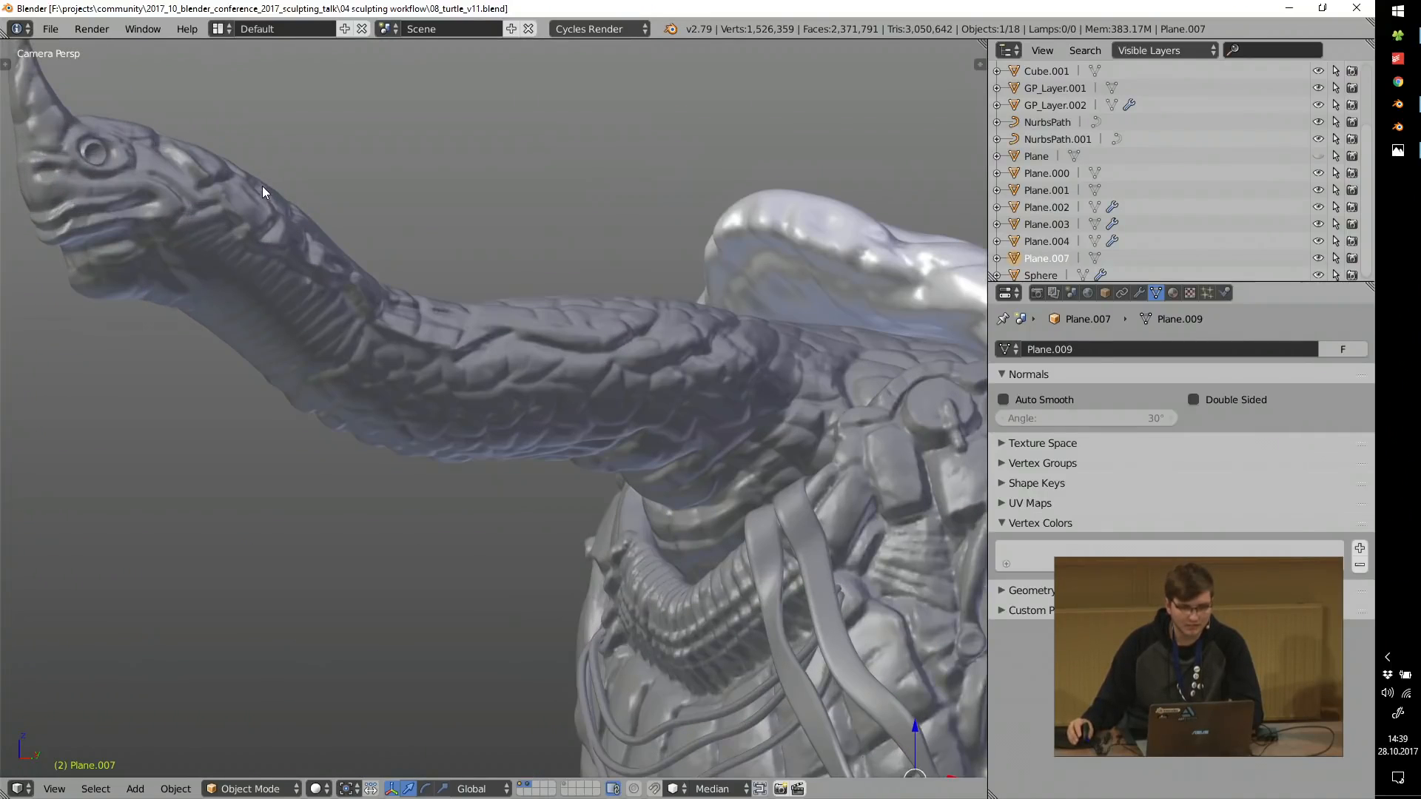
{"action": "scroll", "coordinate": [281, 172], "scroll_direction": "up", "scroll_amount": 4}
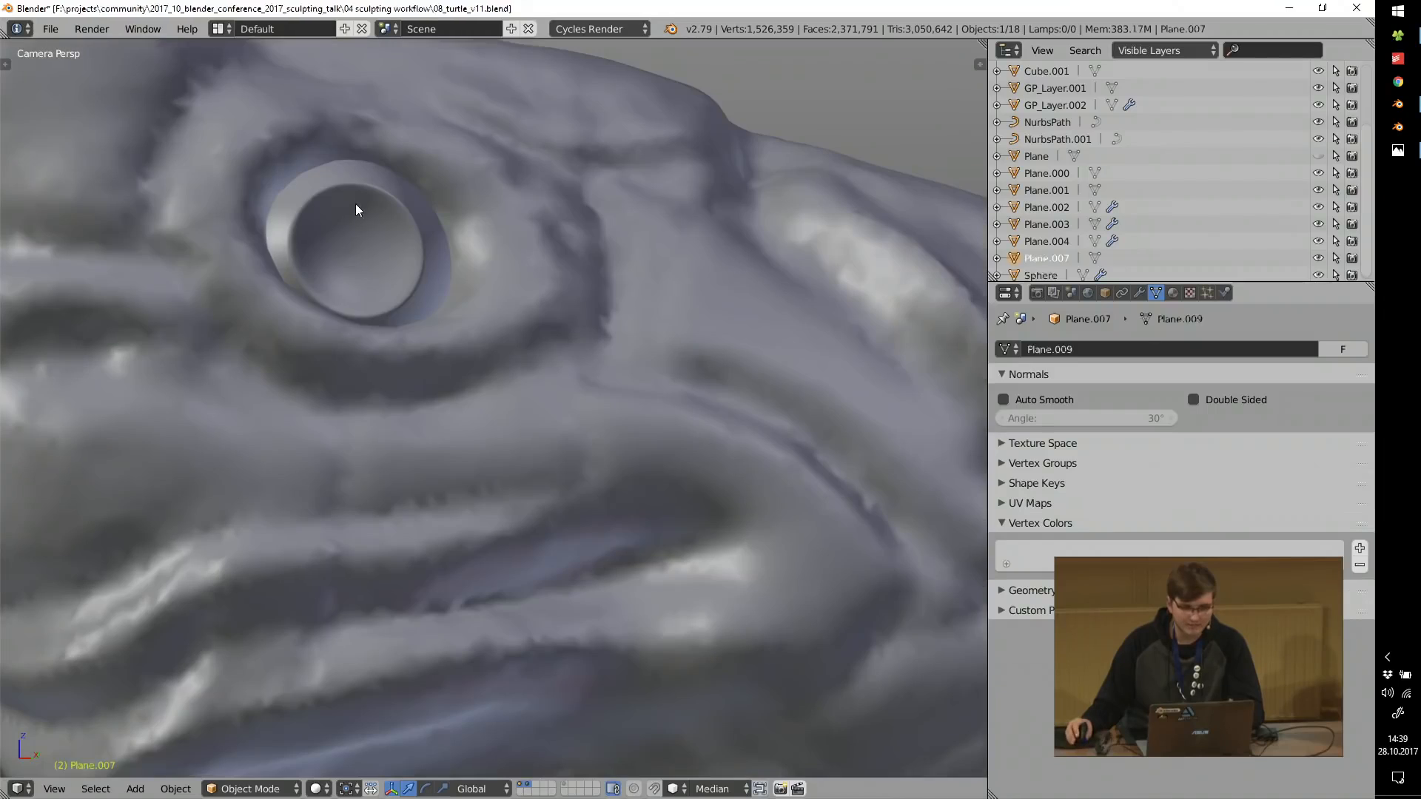
Select the turtle's eye sphere and try to move it within the eye socket.
{"action": "right_click", "coordinate": [384, 247]}
{"action": "key", "text": "g"}
{"action": "right_click", "coordinate": [453, 194]}
{"action": "scroll", "coordinate": [453, 193], "scroll_direction": "down", "scroll_amount": 2}
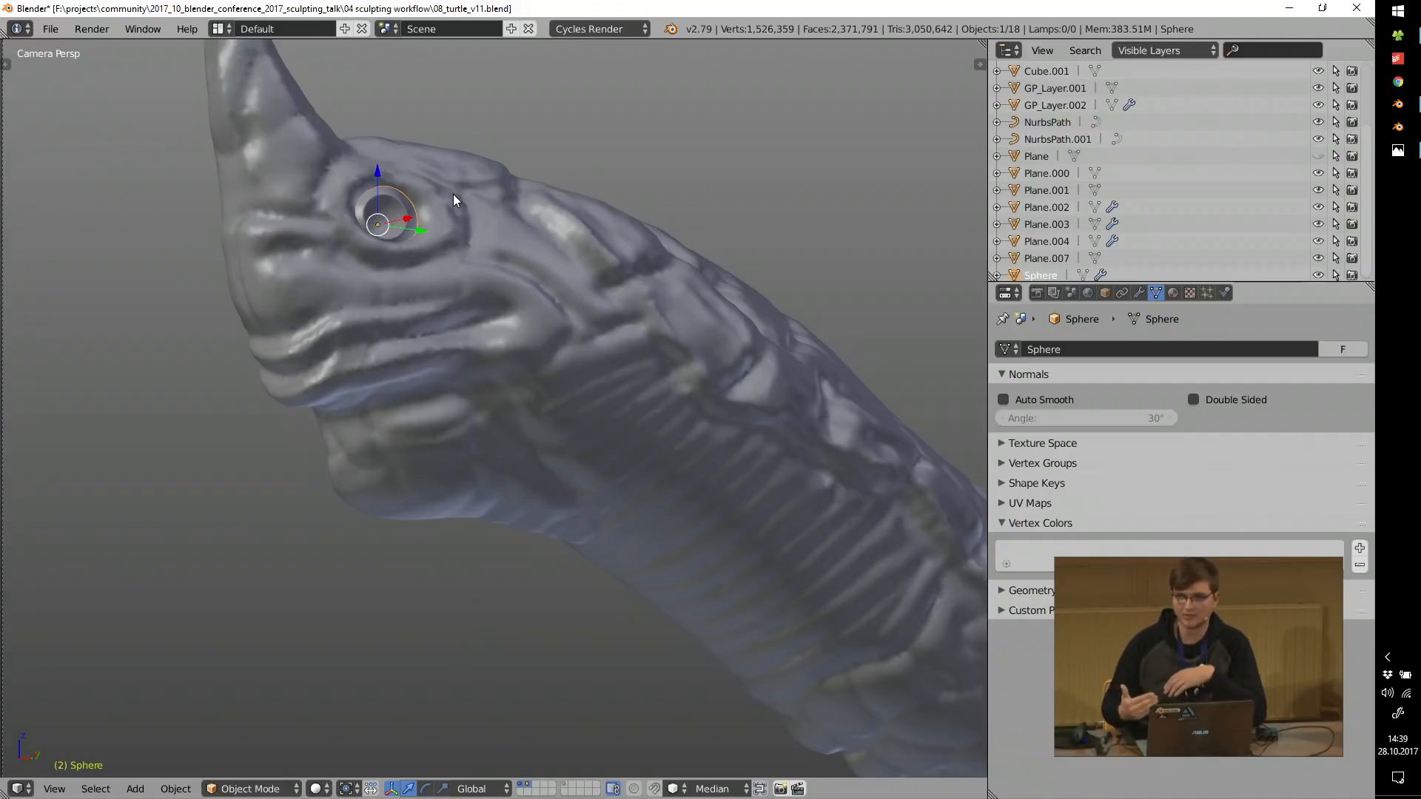
{"action": "scroll", "coordinate": [453, 194], "scroll_direction": "up", "scroll_amount": 4}
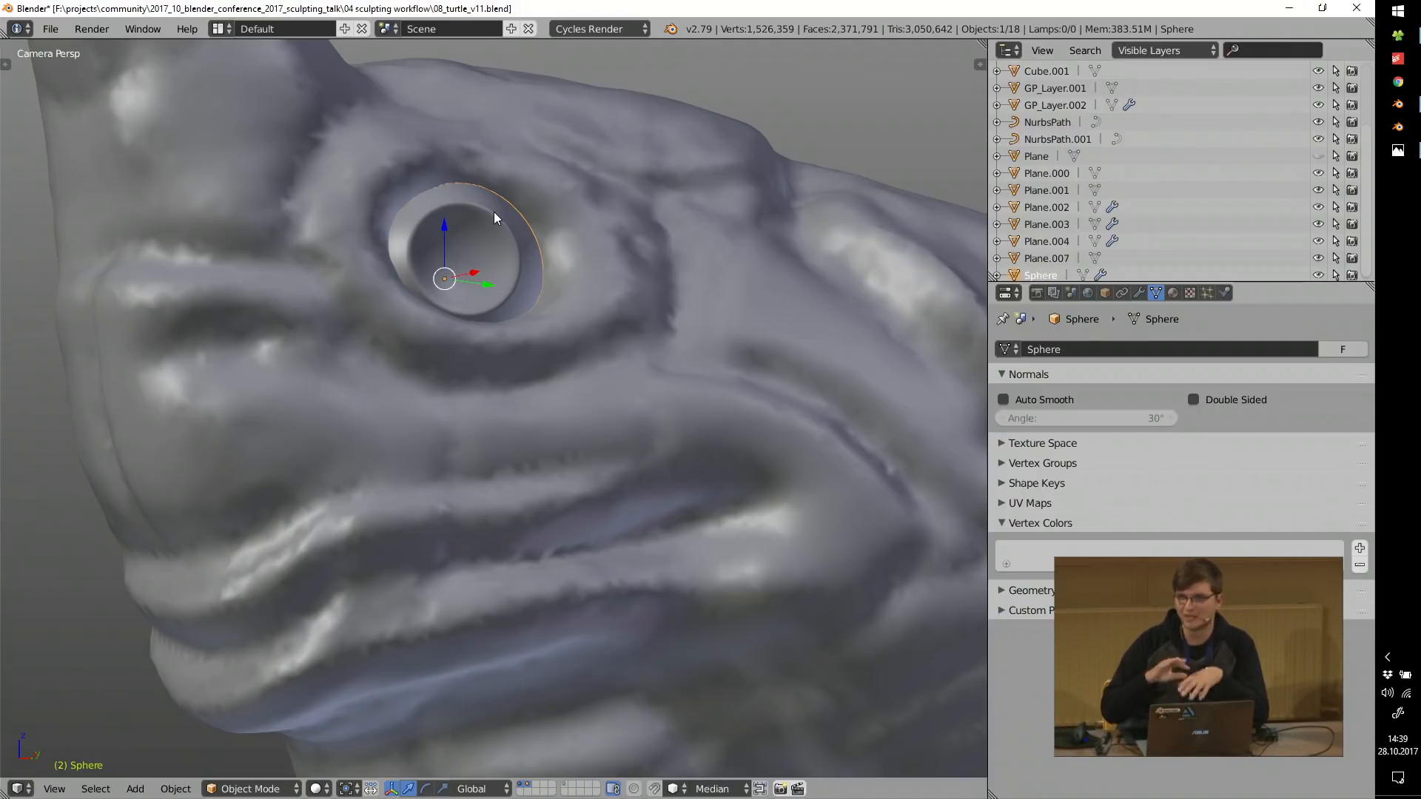
{"action": "scroll", "coordinate": [491, 220], "scroll_direction": "down", "scroll_amount": 4}
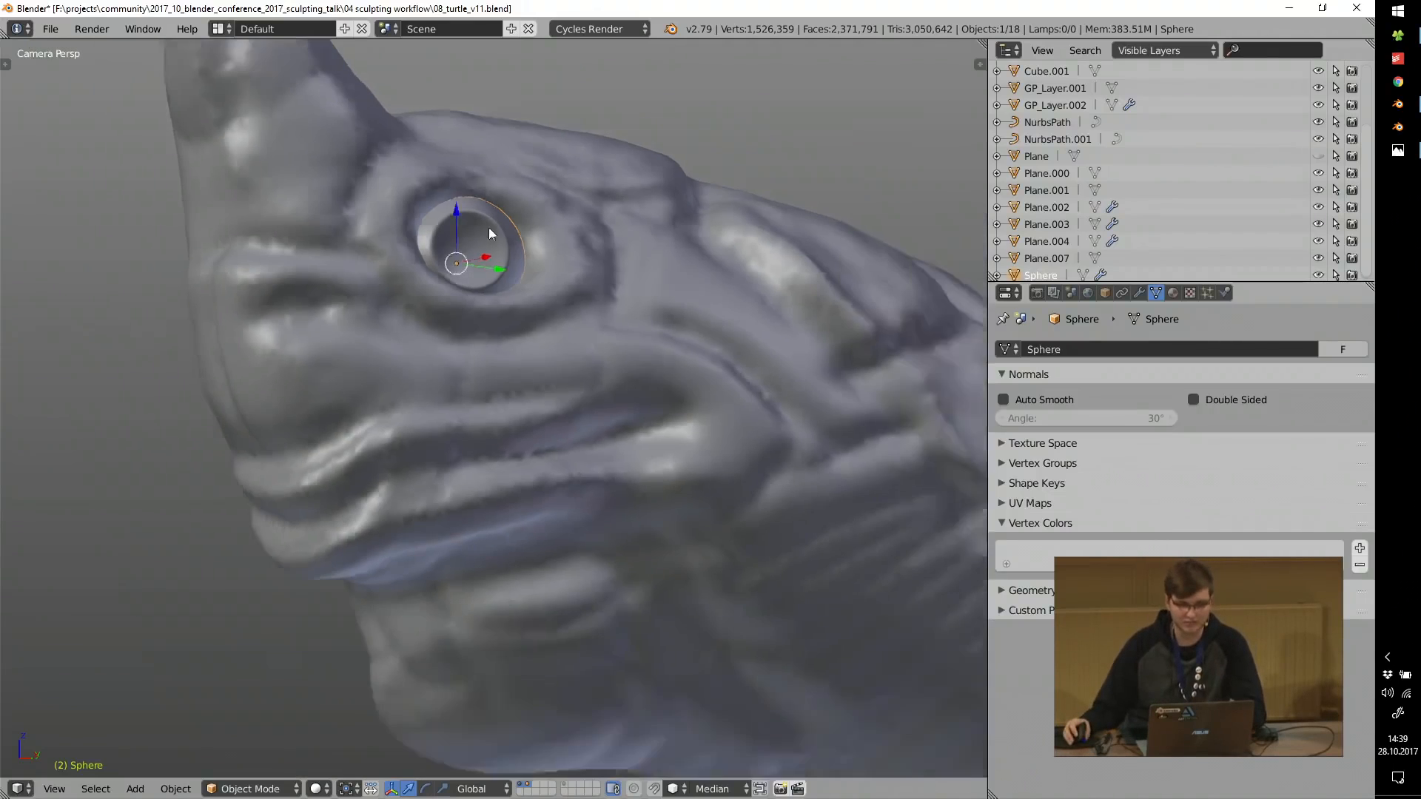
Examine the v11 turtle's head, neck and full figure from several angles, clearing the object selection.
{"action": "middle_click_drag", "start_coordinate": [650, 328], "coordinate": [469, 197], "text": "shift"}
{"action": "scroll", "coordinate": [468, 197], "scroll_direction": "down", "scroll_amount": 6}
{"action": "middle_click_drag", "start_coordinate": [641, 326], "coordinate": [477, 246], "text": "shift"}
{"action": "right_click", "coordinate": [330, 242]}
{"action": "key", "text": "KP_0"}
{"action": "middle_click_drag", "start_coordinate": [379, 245], "coordinate": [482, 302]}
{"action": "scroll", "coordinate": [482, 302], "scroll_direction": "up", "scroll_amount": 7}
{"action": "key", "text": "a"}
{"action": "middle_click_drag", "start_coordinate": [650, 562], "coordinate": [582, 166], "text": "shift"}
{"action": "scroll", "coordinate": [534, 142], "scroll_direction": "up", "scroll_amount": 1}
{"action": "middle_click_drag", "start_coordinate": [604, 171], "coordinate": [366, 301]}
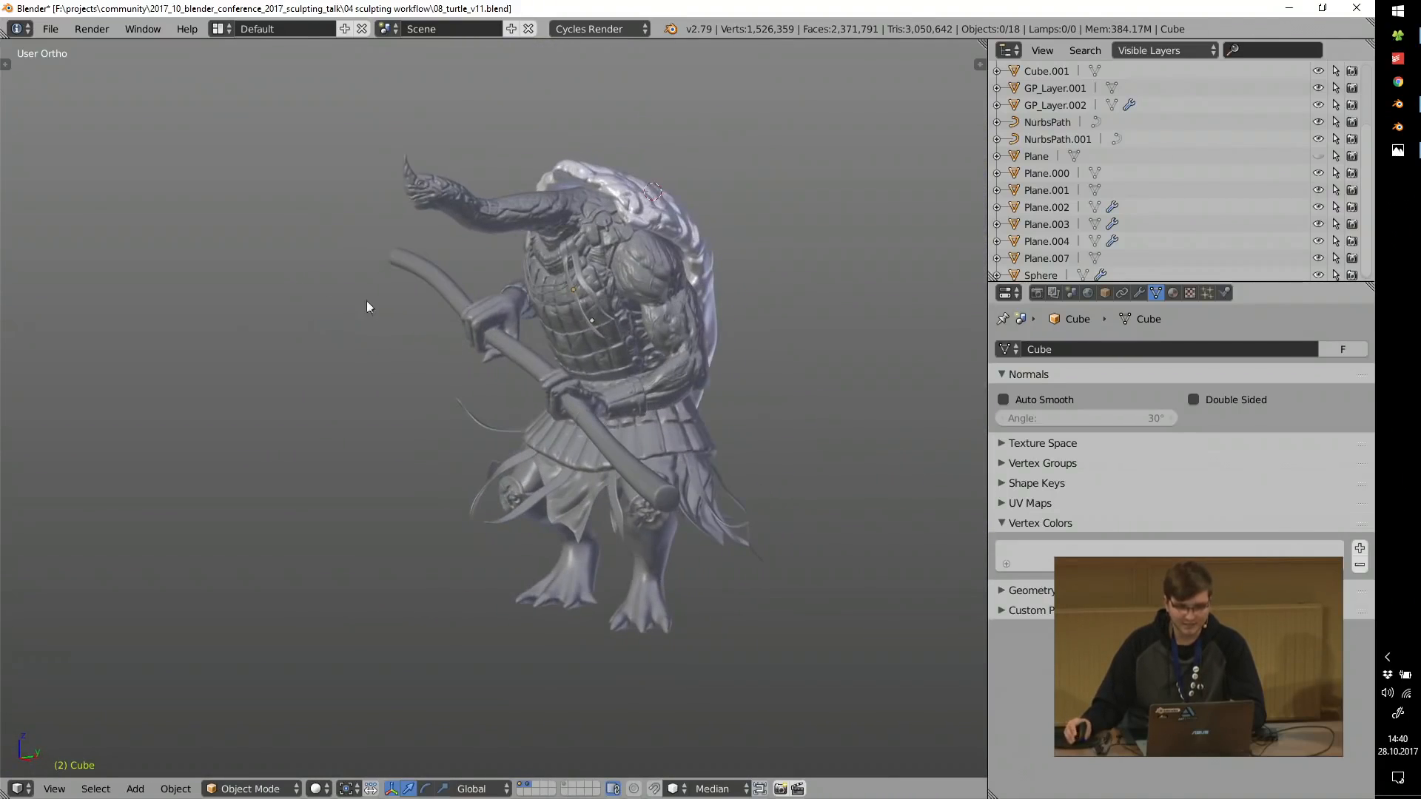
Inspect the detailed hands gripping the staff, the forearm bracer and the skirt up close.
{"action": "middle_click_drag", "start_coordinate": [675, 725], "coordinate": [683, 595], "text": "ctrl"}
{"action": "middle_click_drag", "start_coordinate": [759, 624], "coordinate": [722, 587], "text": "ctrl"}
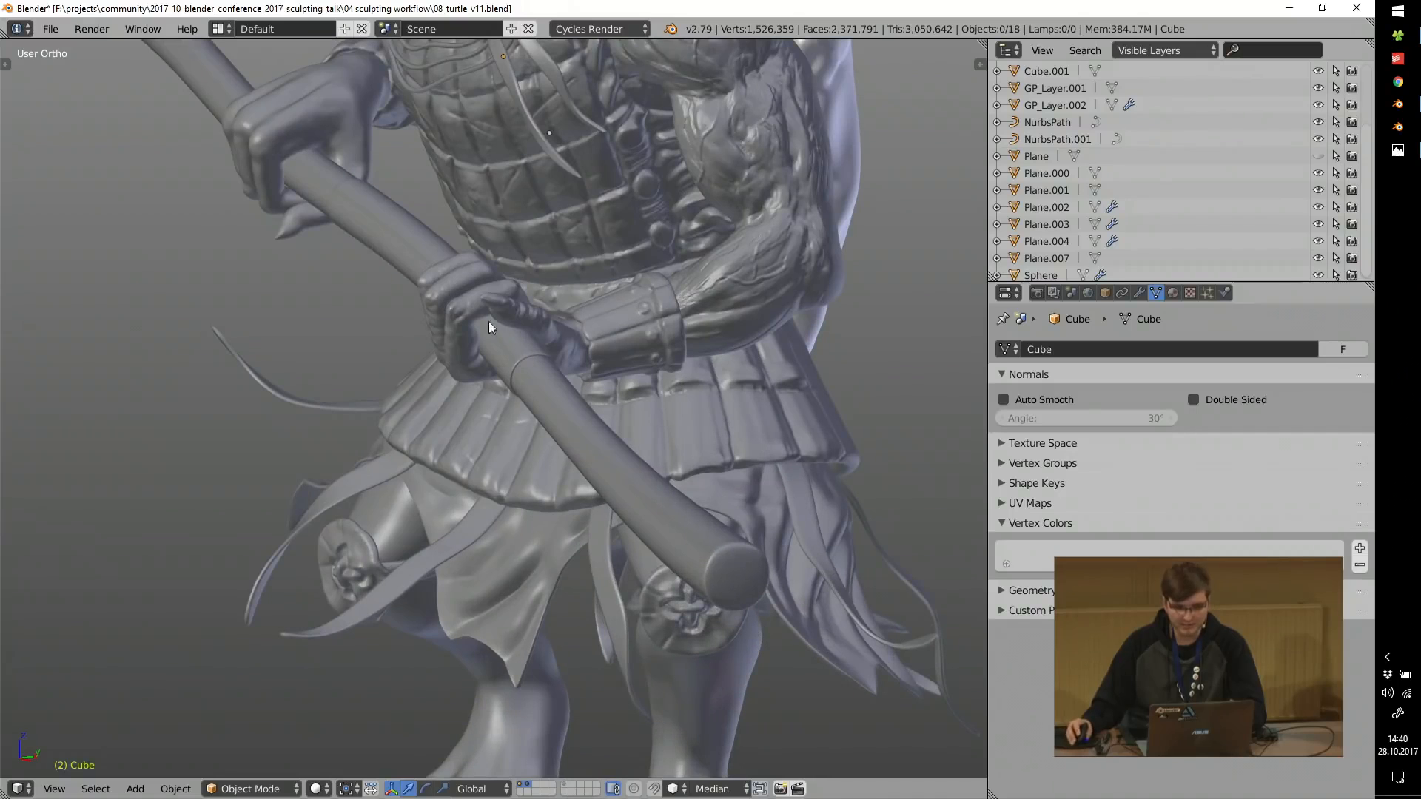
{"action": "scroll", "coordinate": [376, 211], "scroll_direction": "down", "scroll_amount": 5}
{"action": "scroll", "coordinate": [306, 161], "scroll_direction": "up", "scroll_amount": 5}
{"action": "scroll", "coordinate": [442, 343], "scroll_direction": "down", "scroll_amount": 3}
{"action": "scroll", "coordinate": [543, 429], "scroll_direction": "up", "scroll_amount": 5}
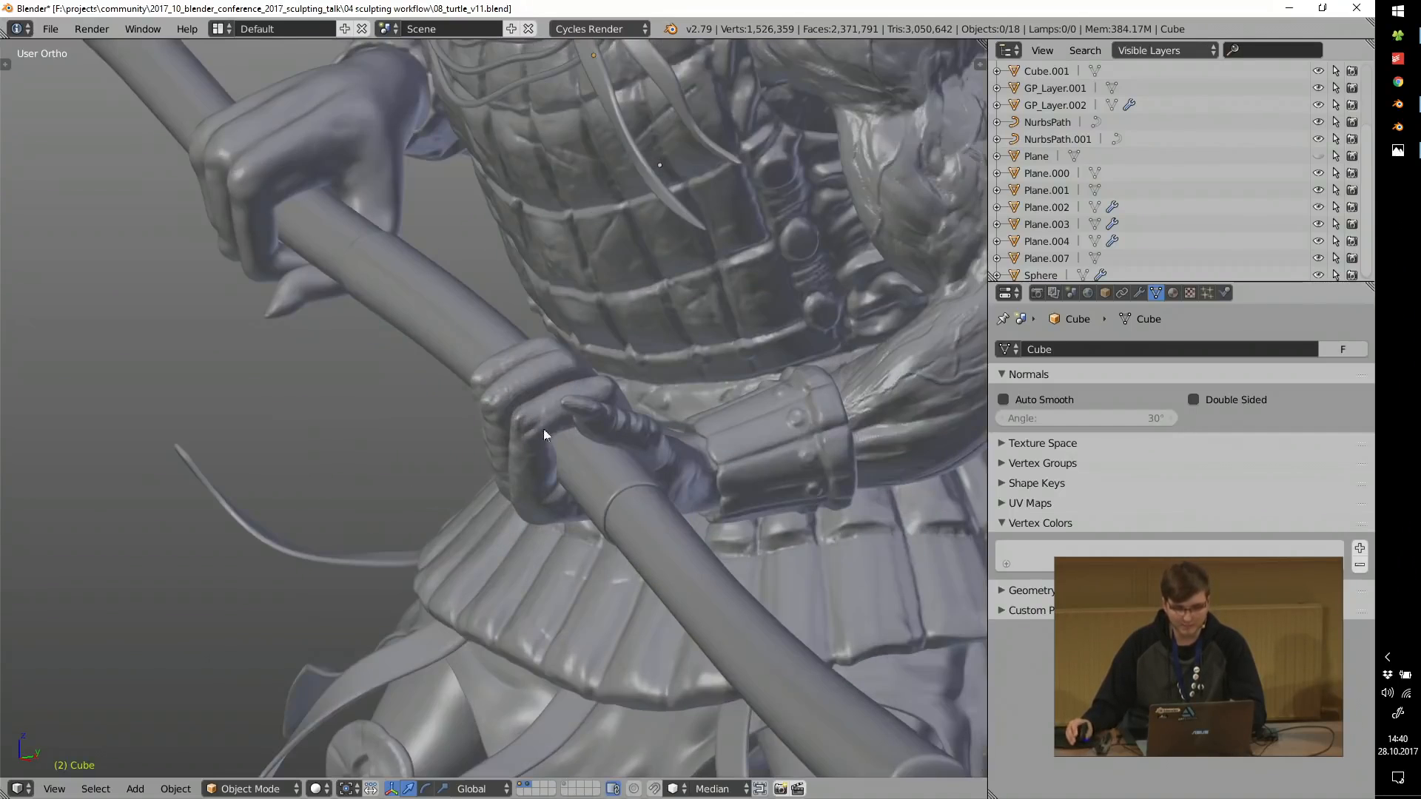
Select the torso armour together with its plated skirt and hide it to expose the body parts underneath.
{"action": "scroll", "coordinate": [543, 428], "scroll_direction": "up", "scroll_amount": 3}
{"action": "scroll", "coordinate": [443, 352], "scroll_direction": "down", "scroll_amount": 4}
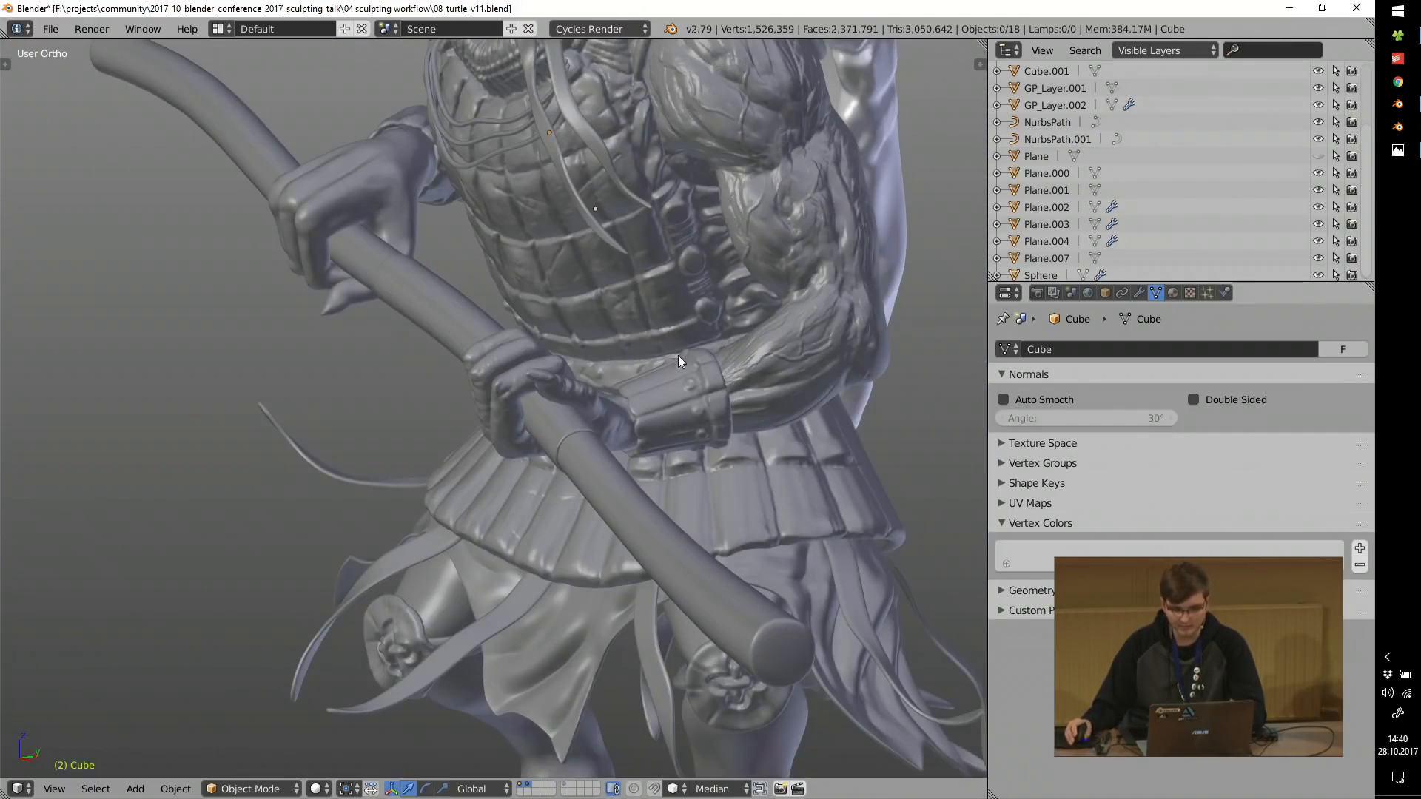
{"action": "right_click", "coordinate": [681, 414]}
{"action": "key", "text": "a"}
{"action": "mouse_move", "coordinate": [643, 380]}
{"action": "middle_mouse_down"}
{"action": "mouse_move", "coordinate": [685, 432]}
{"action": "mouse_move", "coordinate": [647, 379]}
{"action": "middle_mouse_up"}
{"action": "right_click", "coordinate": [737, 290]}
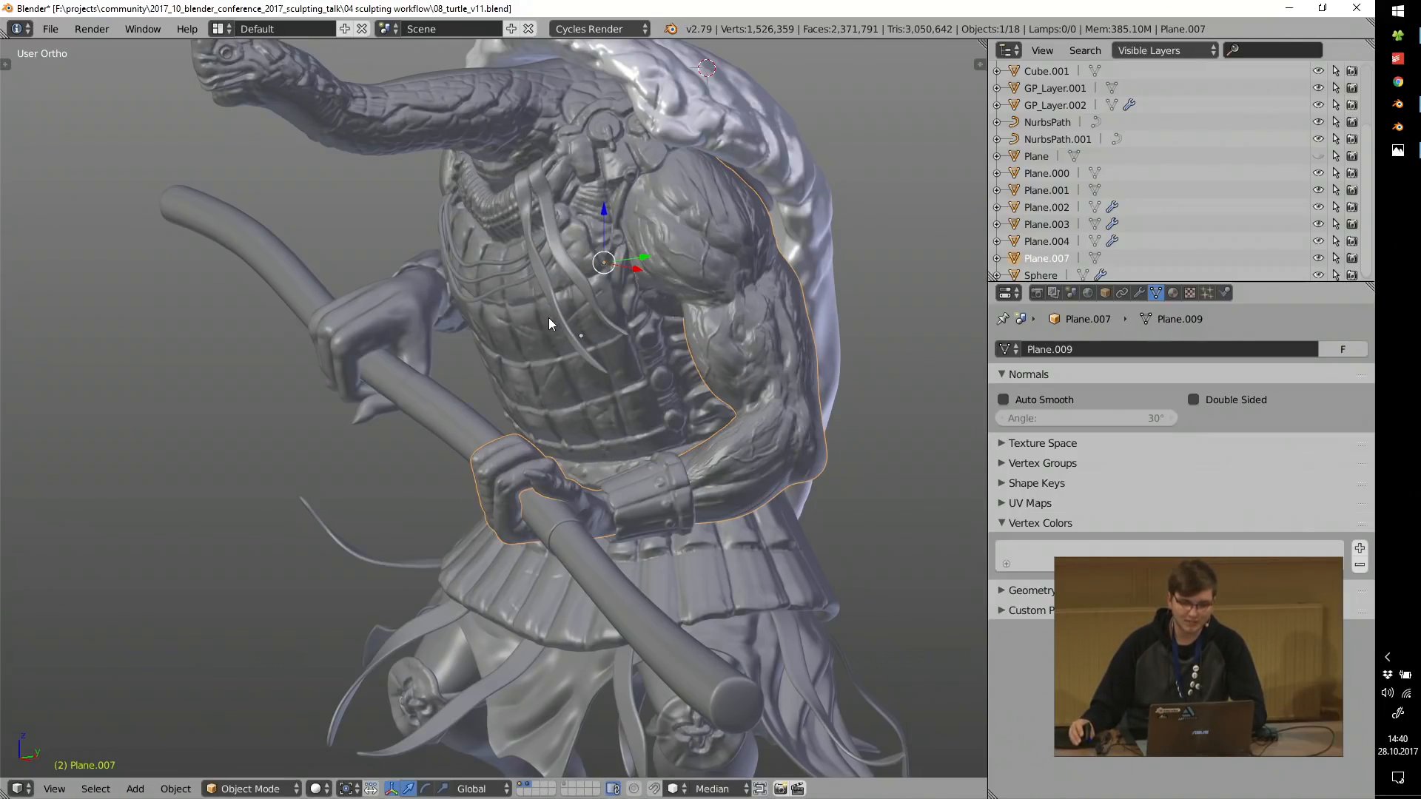
{"action": "right_click", "coordinate": [548, 318]}
{"action": "scroll", "coordinate": [549, 318], "scroll_direction": "down", "scroll_amount": 1}
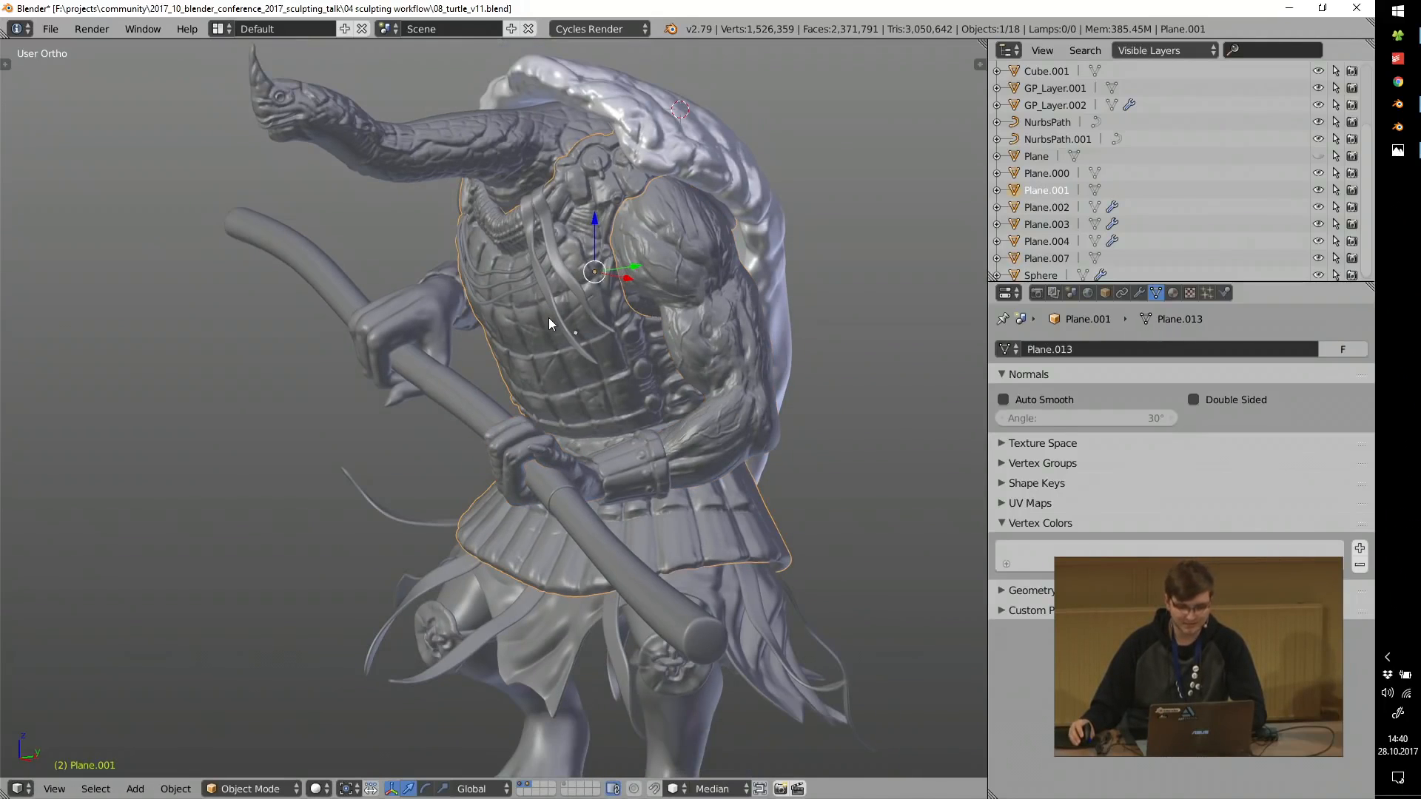
{"action": "key", "text": "h"}
Select the turtle's left arm and inspect its veined muscles and cut-off chest section from the front.
{"action": "middle_click_drag", "start_coordinate": [486, 331], "coordinate": [700, 332]}
{"action": "right_click", "coordinate": [689, 331]}
{"action": "scroll", "coordinate": [709, 362], "scroll_direction": "up", "scroll_amount": 3}
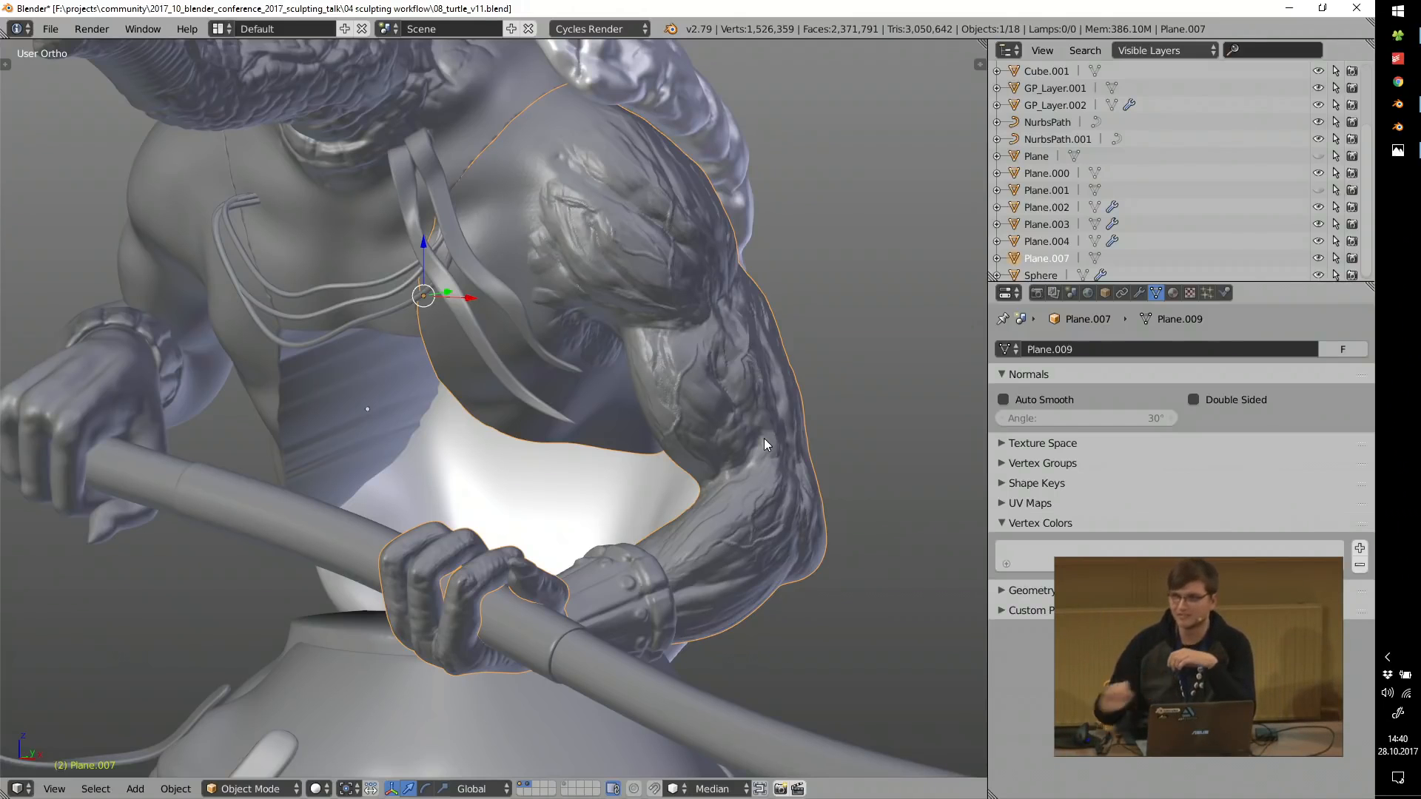
{"action": "middle_click_drag", "start_coordinate": [615, 325], "coordinate": [668, 361]}
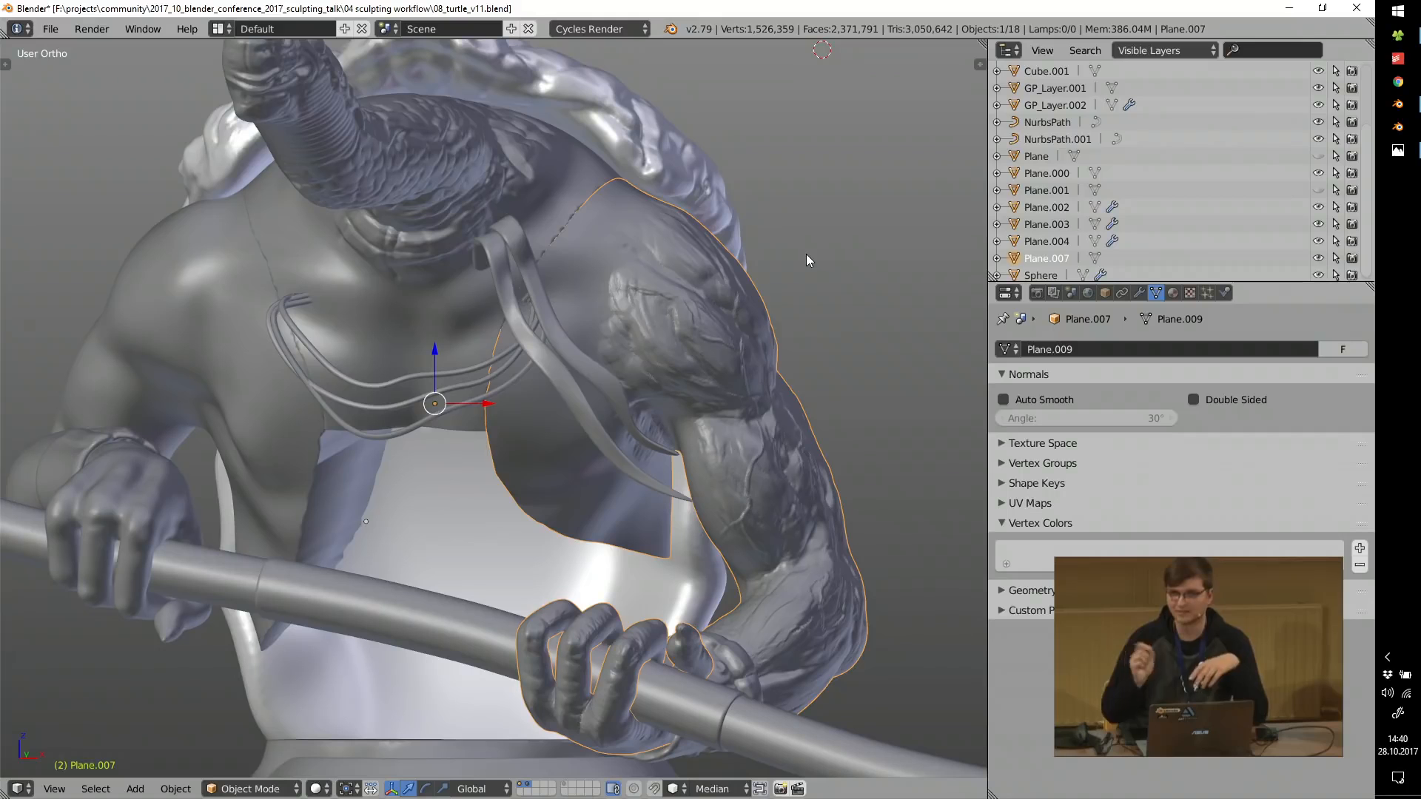
{"action": "scroll", "coordinate": [506, 272], "scroll_direction": "down", "scroll_amount": 6}
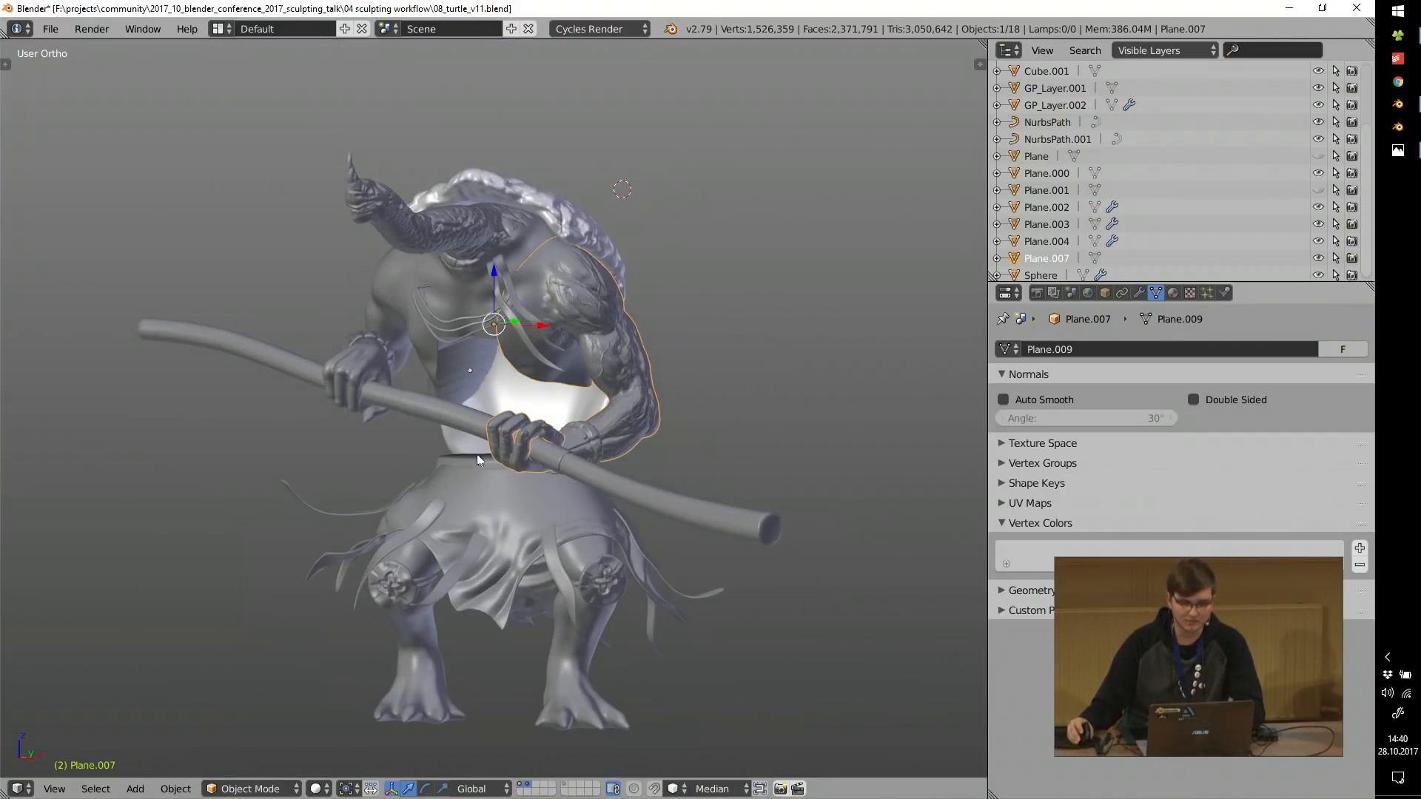
Select the legs and the right arm in turn to examine how the body is split into separate objects.
{"action": "right_click", "coordinate": [424, 665]}
{"action": "key", "text": "g"}
{"action": "right_click", "coordinate": [243, 598]}
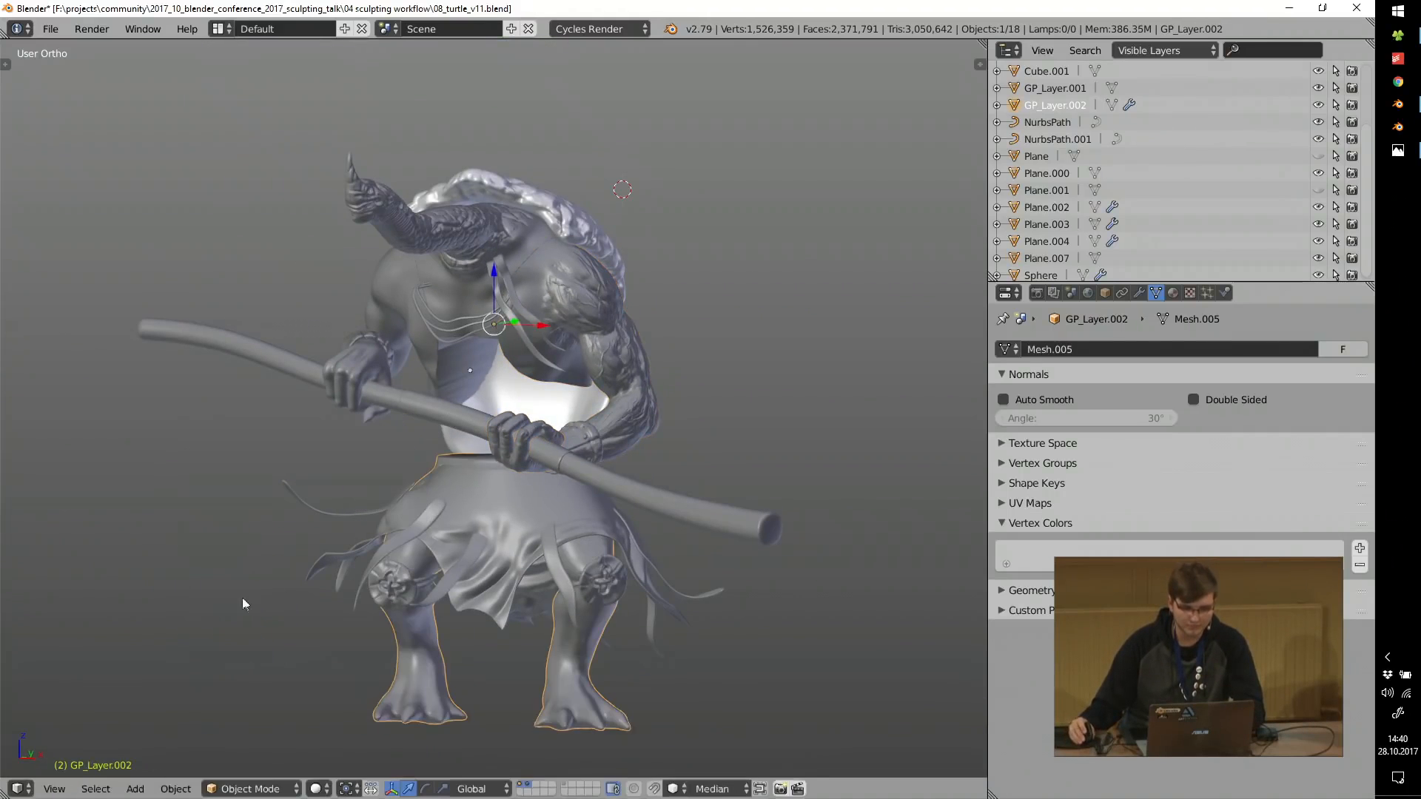
{"action": "right_click", "coordinate": [394, 290]}
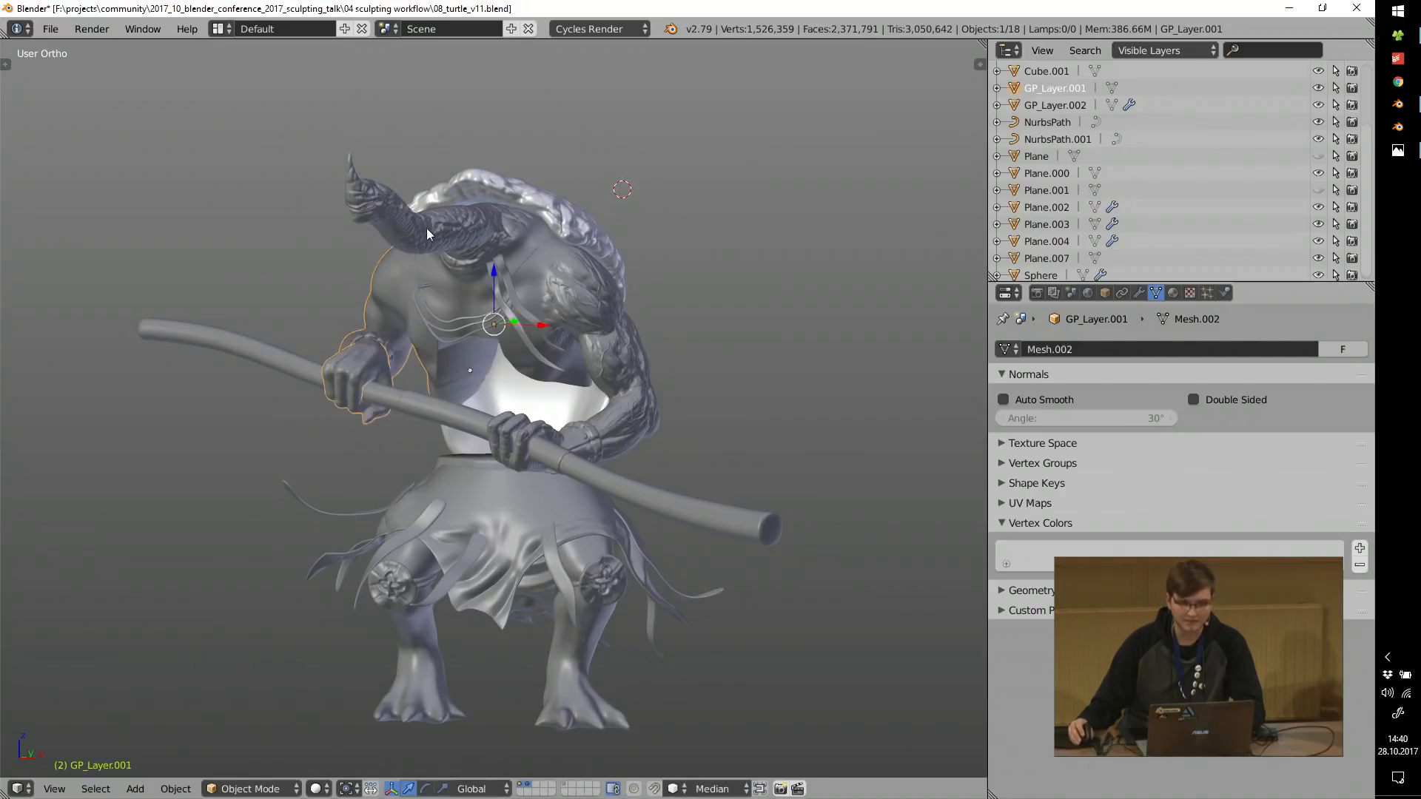
{"action": "scroll", "coordinate": [426, 228], "scroll_direction": "up", "scroll_amount": 3}
{"action": "middle_click_drag", "start_coordinate": [631, 321], "coordinate": [611, 326]}
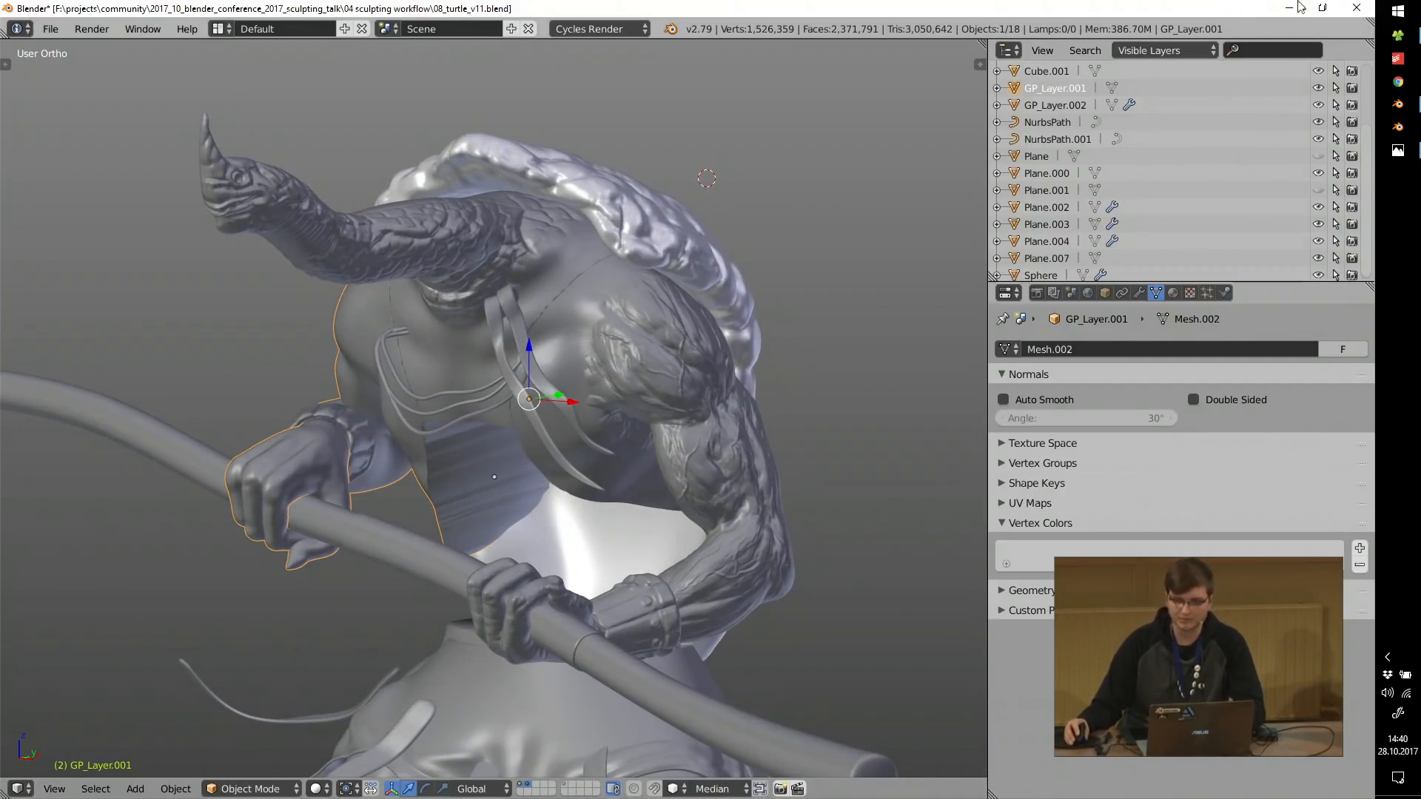
Quit the v11 file without saving, open 08_turtle_v15.blend and inspect the detailed staff up close.
{"action": "left_click", "coordinate": [675, 462]}
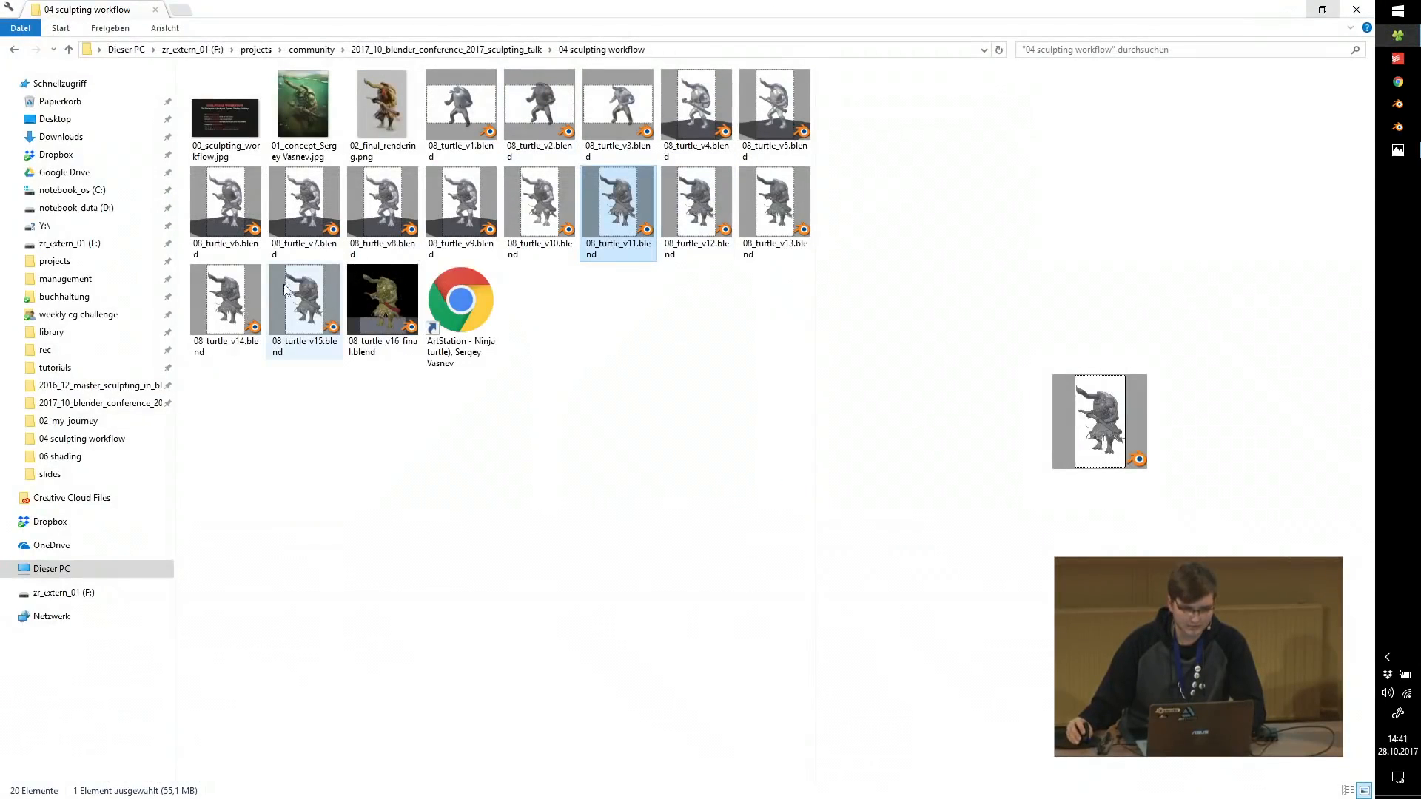
{"action": "double_click", "coordinate": [305, 311]}
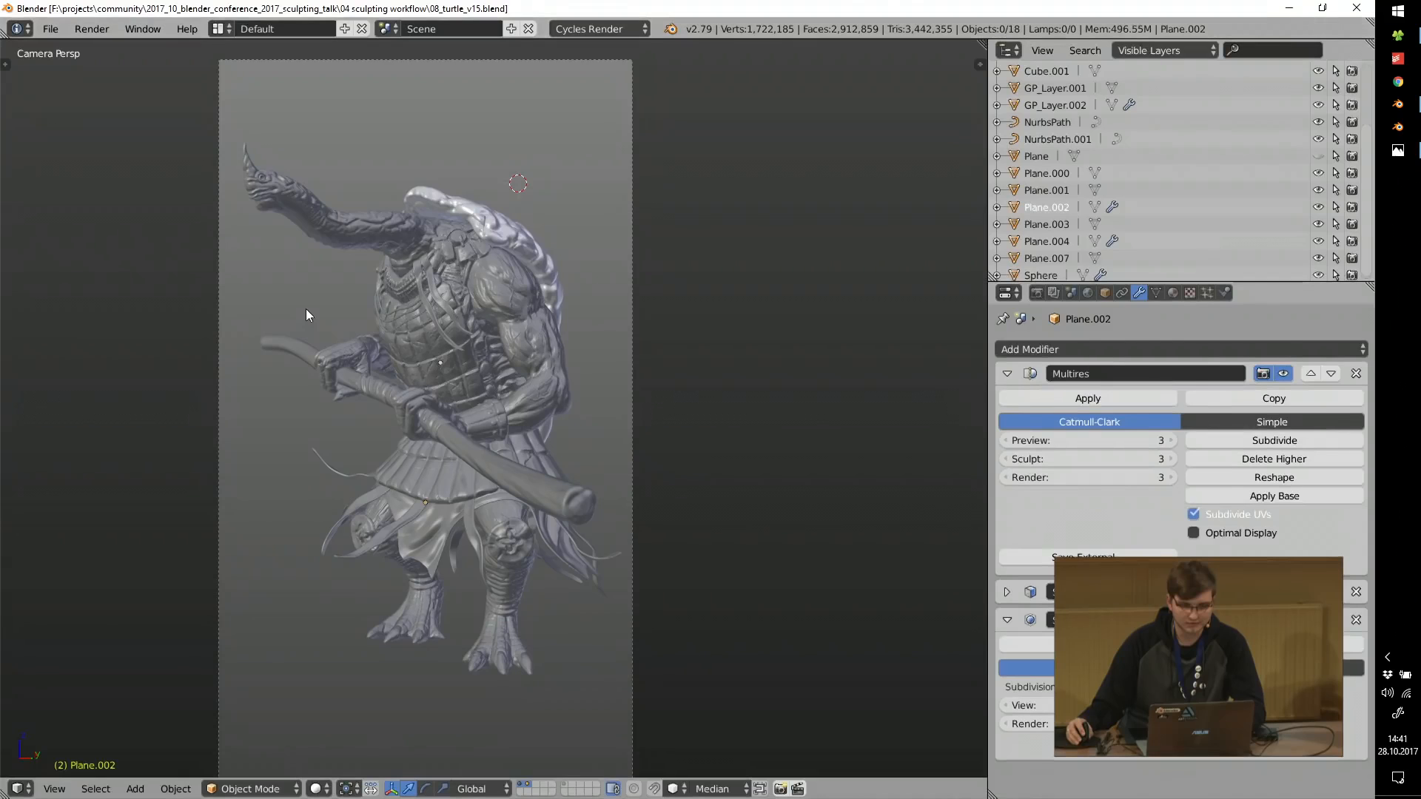
{"action": "scroll", "coordinate": [503, 330], "scroll_direction": "up", "scroll_amount": 4}
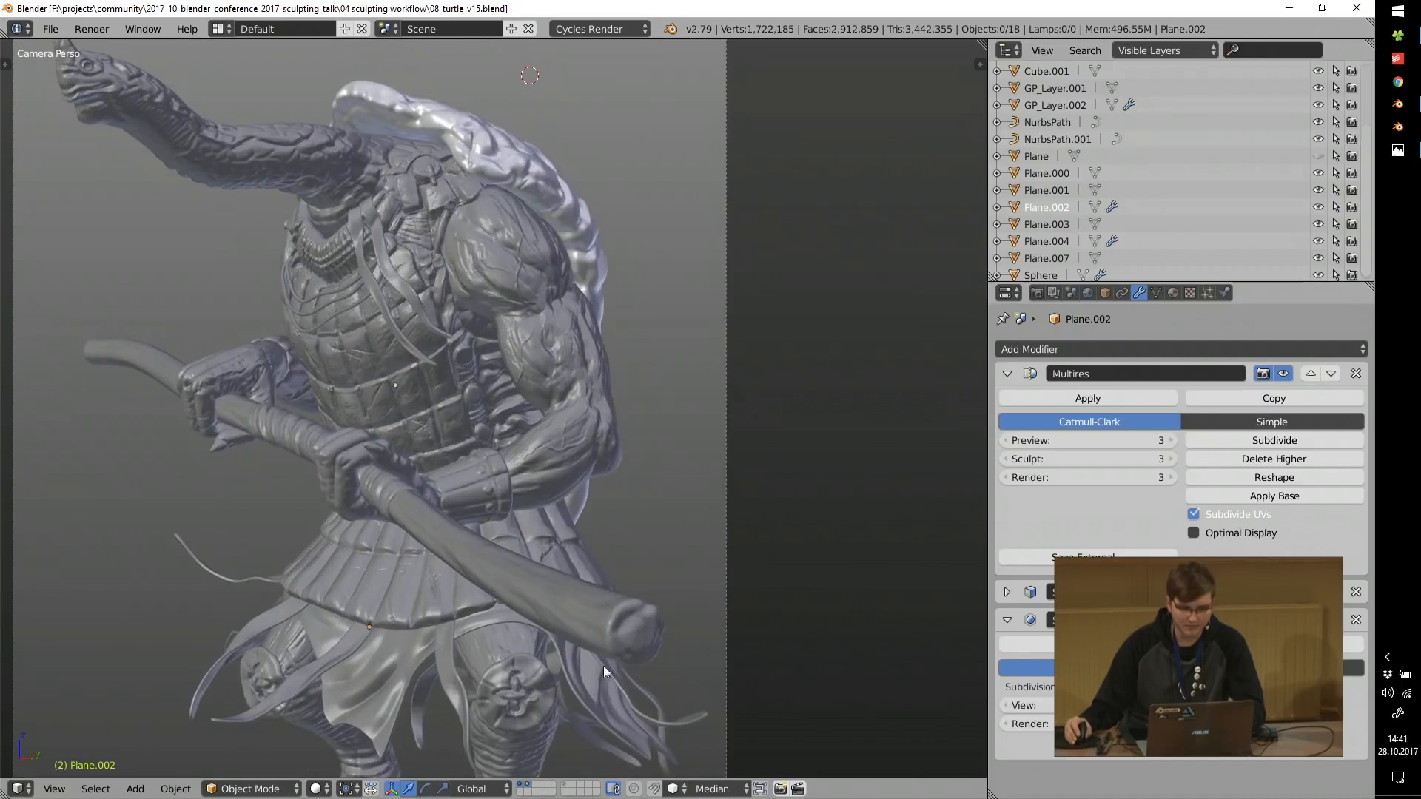
{"action": "scroll", "coordinate": [601, 663], "scroll_direction": "up", "scroll_amount": 2}
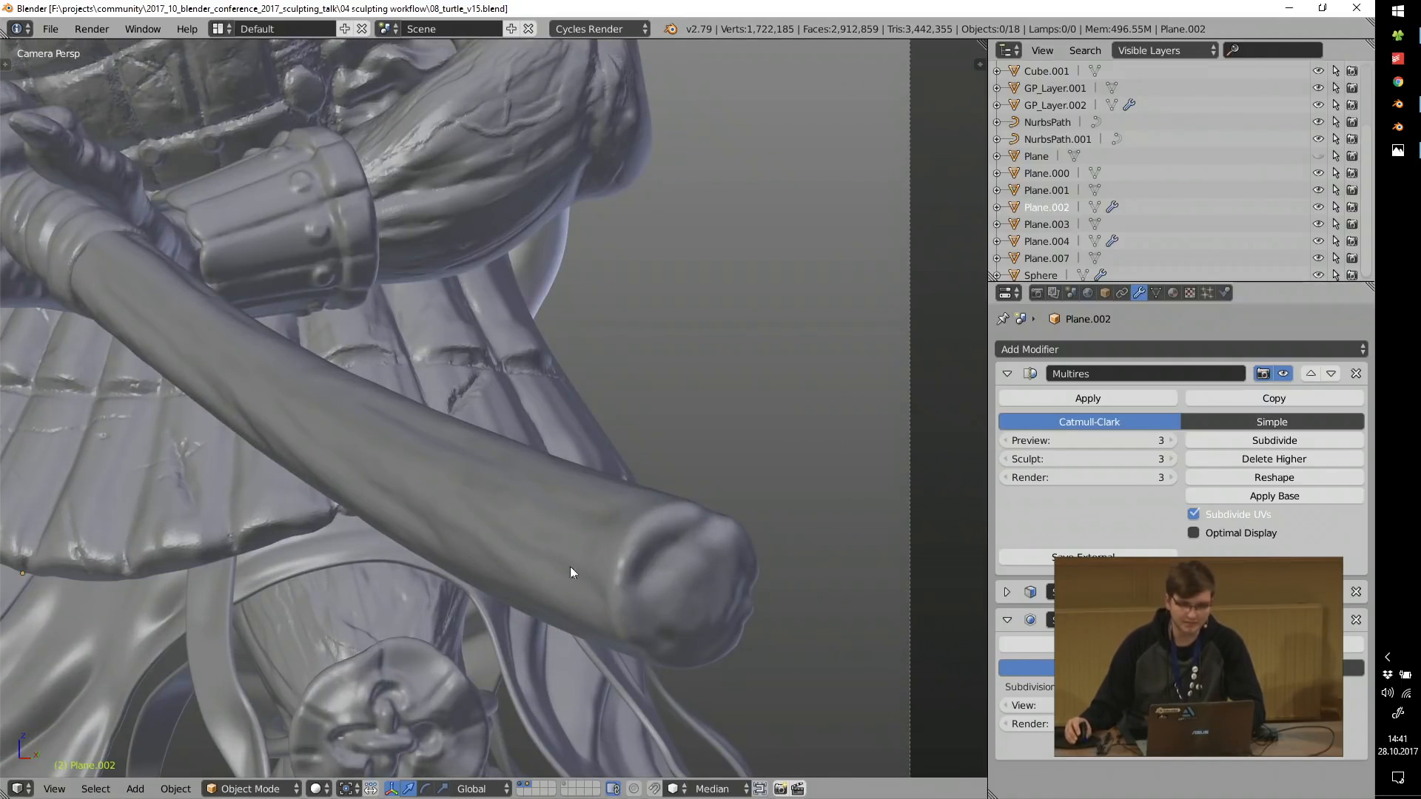
{"action": "middle_click_drag", "start_coordinate": [429, 453], "coordinate": [599, 480], "text": "shift"}
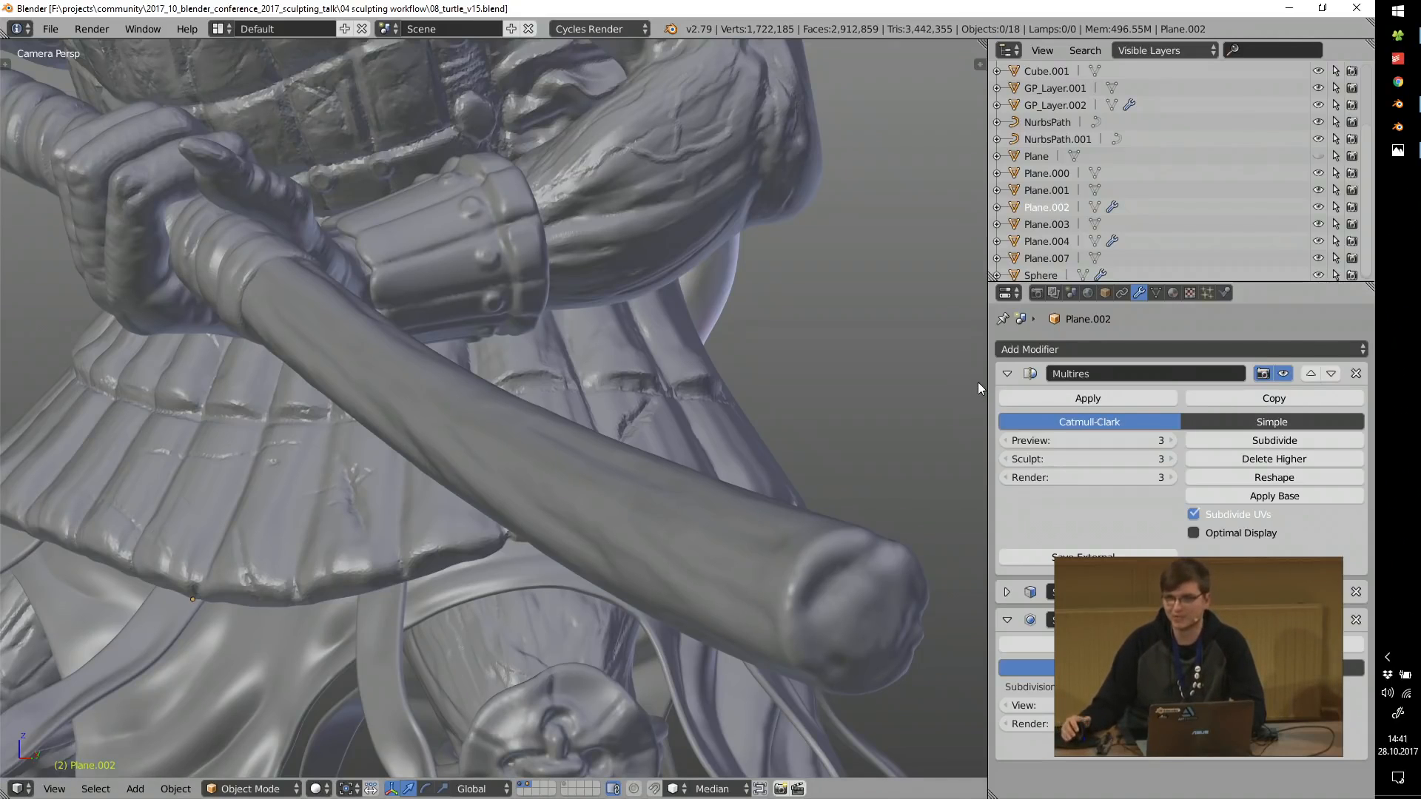
{"action": "mouse_move", "coordinate": [979, 382]}
{"action": "middle_mouse_down"}
{"action": "mouse_move", "coordinate": [696, 250]}
{"action": "mouse_move", "coordinate": [697, 451]}
{"action": "mouse_move", "coordinate": [695, 358]}
{"action": "mouse_move", "coordinate": [303, 148]}
{"action": "mouse_move", "coordinate": [421, 278]}
{"action": "mouse_move", "coordinate": [433, 224]}
{"action": "middle_mouse_up"}
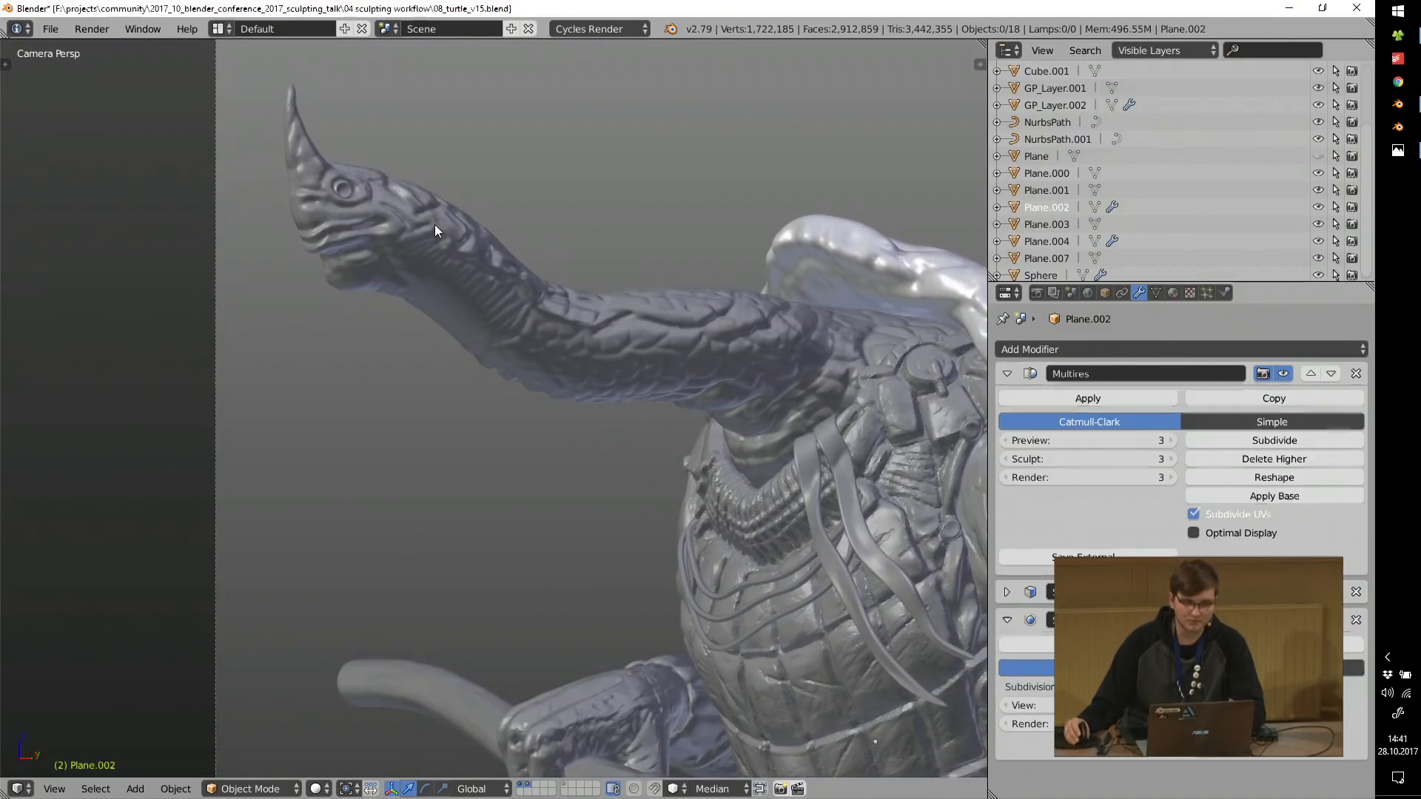
Select the turtle's head and neck mesh, switch to Sculpt Mode and enable dynamic topology on it.
{"action": "right_click", "coordinate": [433, 225]}
{"action": "scroll", "coordinate": [433, 225], "scroll_direction": "up", "scroll_amount": 4}
{"action": "middle_click_drag", "start_coordinate": [346, 164], "coordinate": [380, 264], "text": "shift"}
{"action": "scroll", "coordinate": [381, 265], "scroll_direction": "up", "scroll_amount": 2}
{"action": "scroll", "coordinate": [277, 246], "scroll_direction": "up", "scroll_amount": 3}
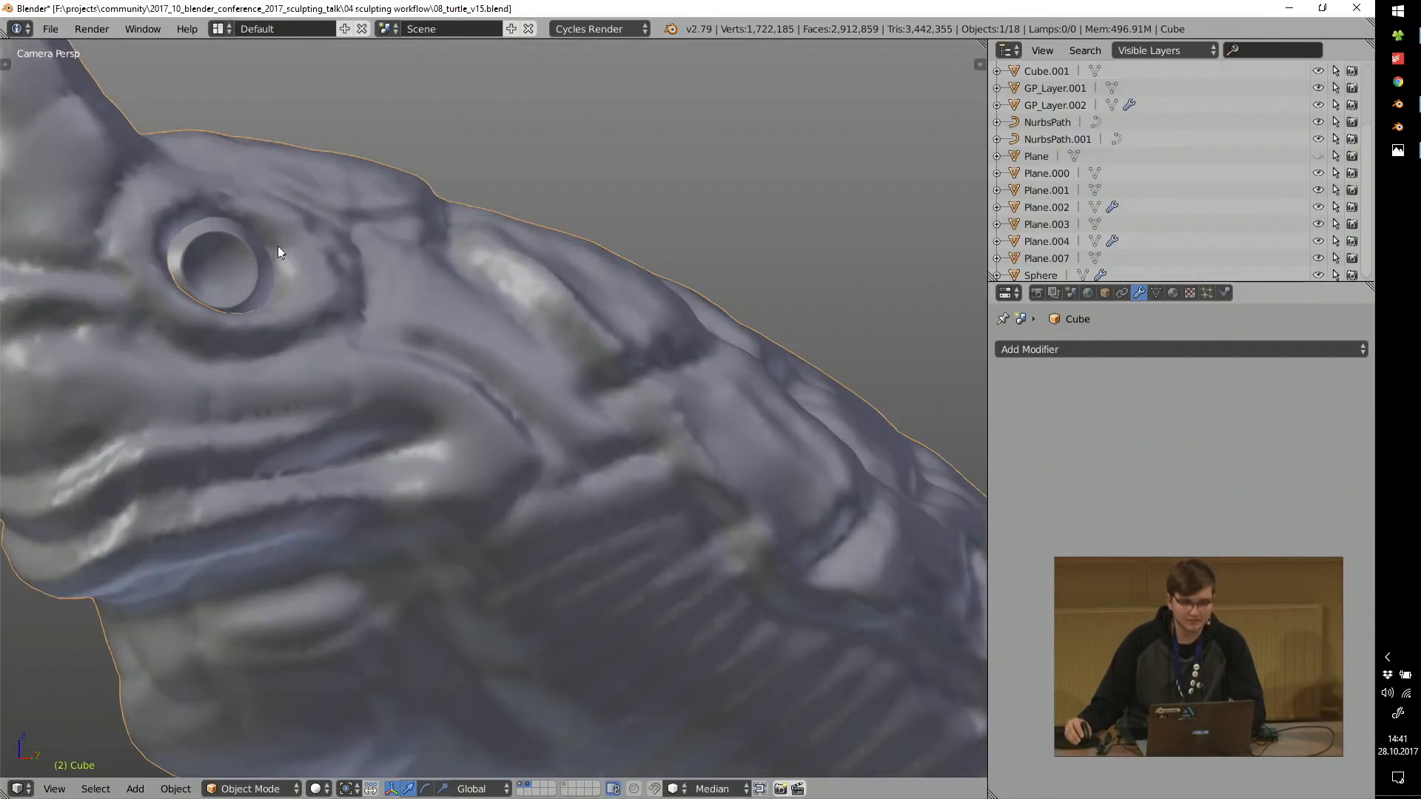
{"action": "middle_click_drag", "start_coordinate": [278, 245], "coordinate": [570, 350]}
{"action": "key", "text": "ctrl+Tab"}
{"action": "left_click", "coordinate": [574, 206]}
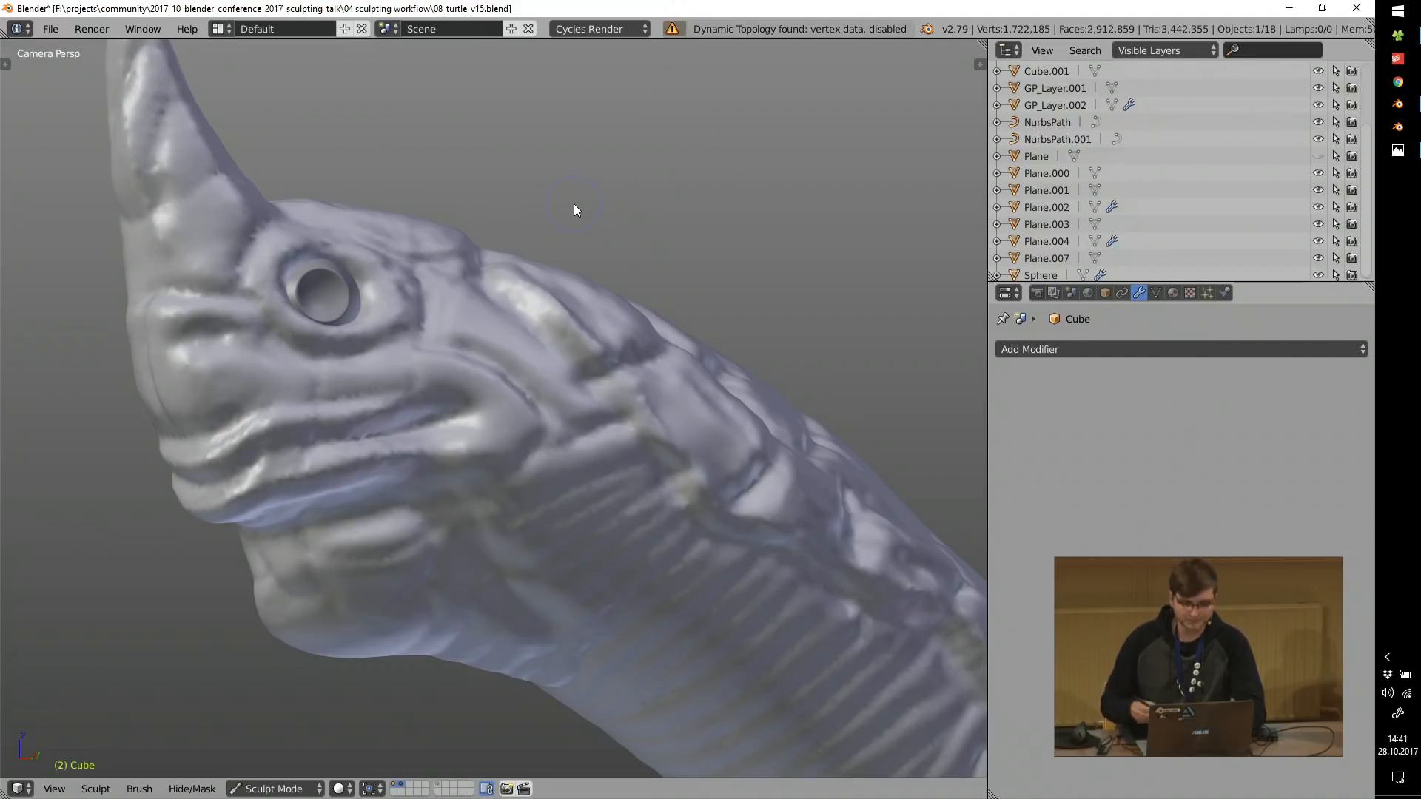
{"action": "key", "text": "ctrl+d"}
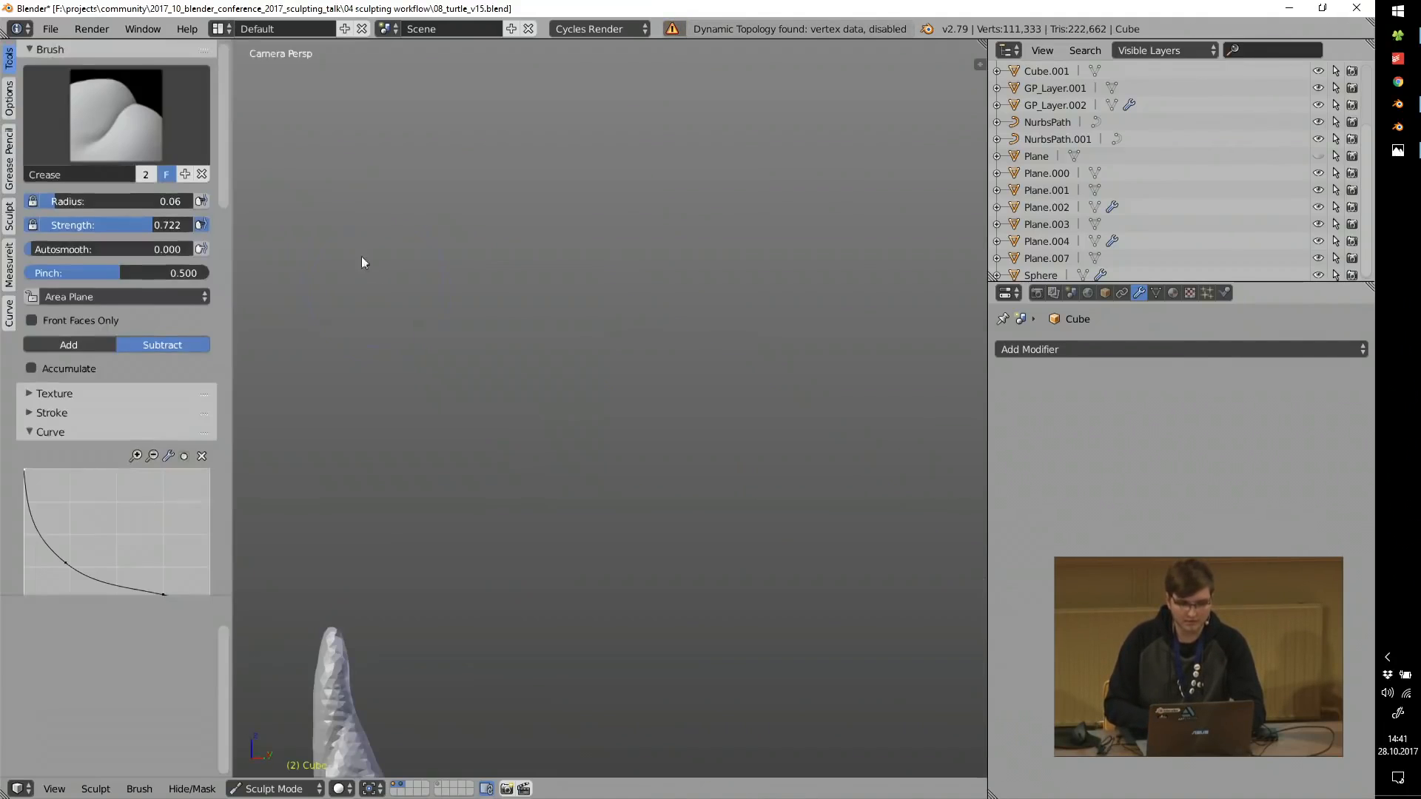
Choose the Blob brush, adjust its radius and give it the smooth falloff curve.
{"action": "left_click", "coordinate": [115, 115]}
{"action": "left_click", "coordinate": [59, 206]}
{"action": "middle_click_drag", "start_coordinate": [503, 474], "coordinate": [482, 256], "text": "shift"}
{"action": "key", "text": "f"}
{"action": "left_click", "coordinate": [482, 256]}
{"action": "scroll", "coordinate": [617, 319], "scroll_direction": "up", "scroll_amount": 2}
{"action": "key", "text": "f"}
{"action": "left_click", "coordinate": [606, 321]}
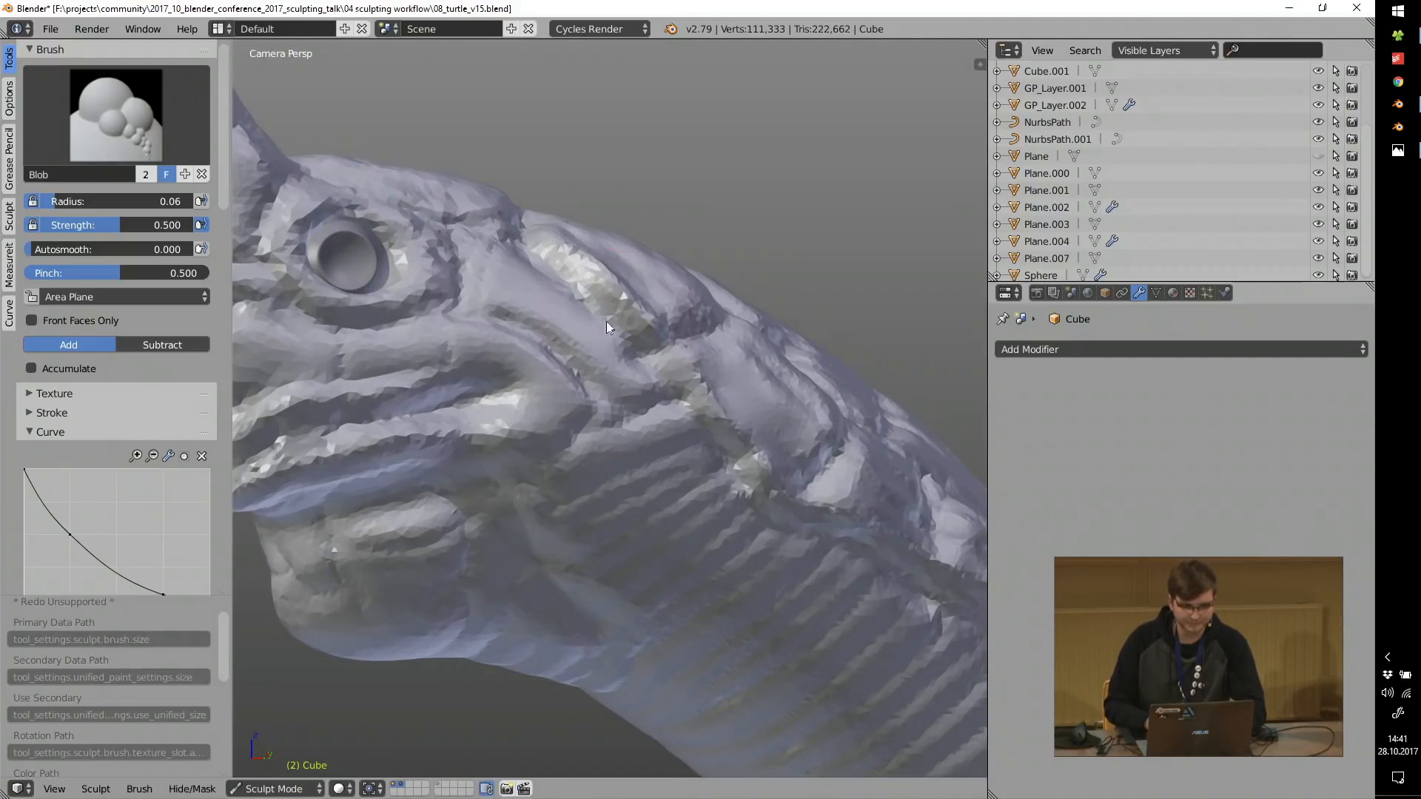
{"action": "middle_click_drag", "start_coordinate": [148, 463], "coordinate": [134, 306]}
{"action": "left_click", "coordinate": [31, 459]}
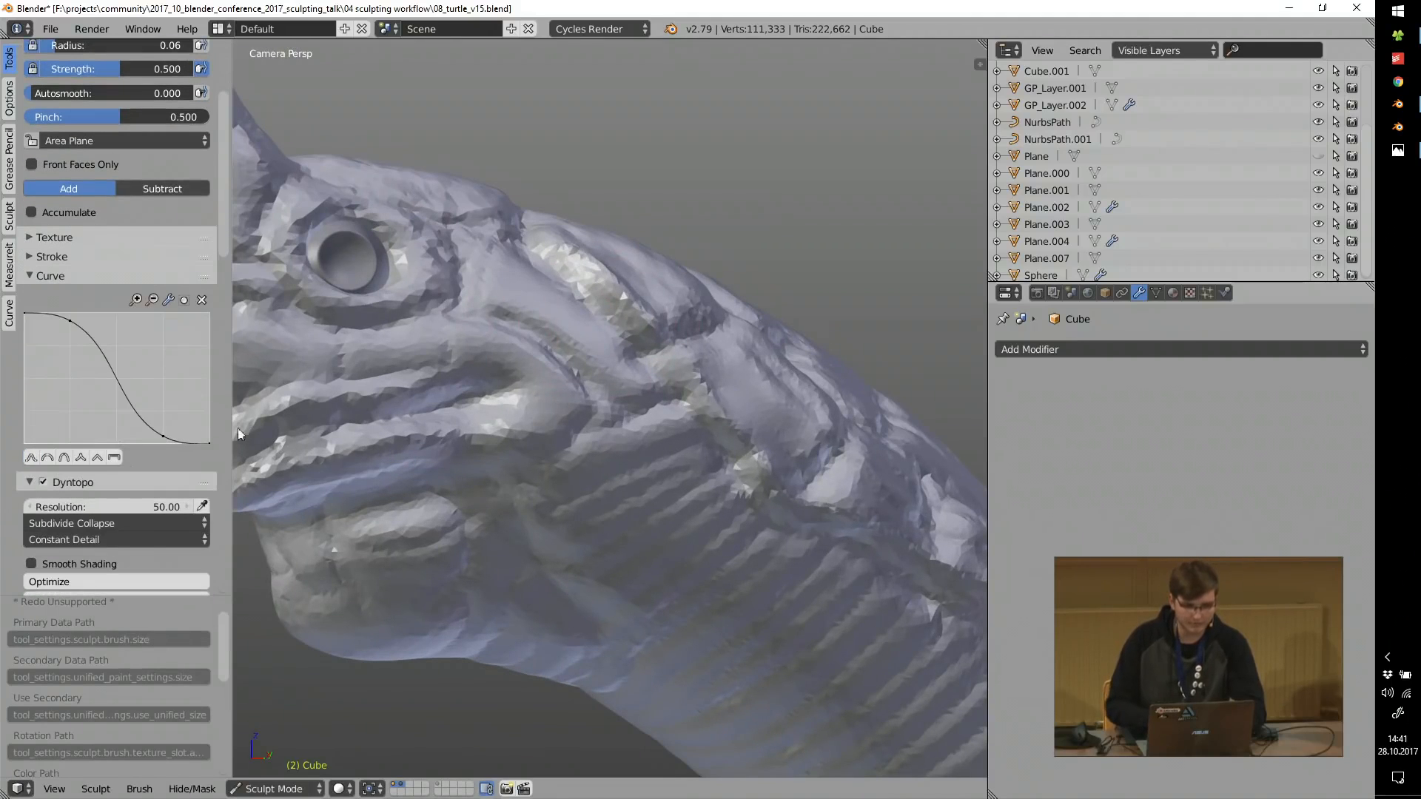
Sculpt two short Blob strokes on the neck folds behind the head, and review the whole figure.
{"action": "middle_click_drag", "start_coordinate": [654, 389], "coordinate": [540, 363], "text": "shift"}
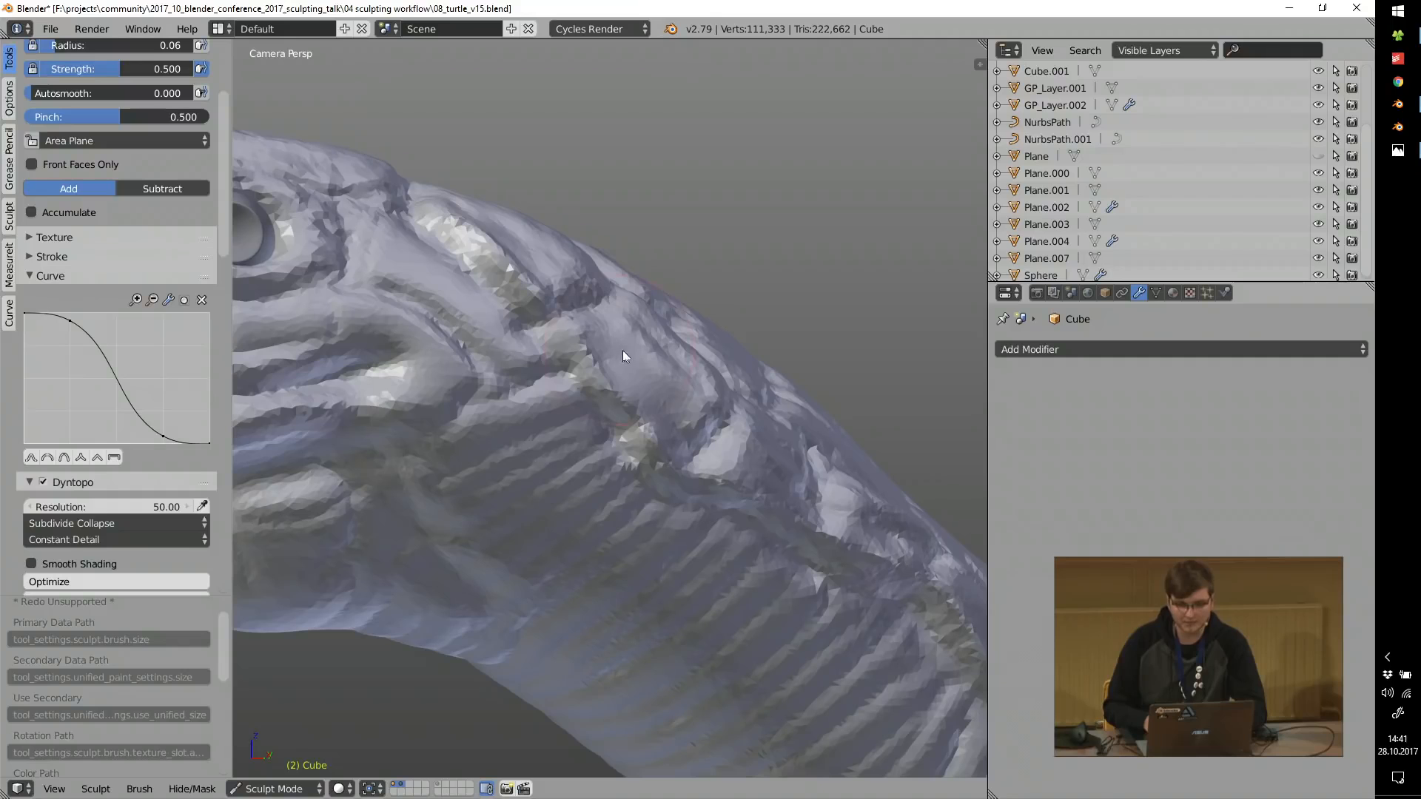
{"action": "mouse_move", "coordinate": [643, 373]}
{"action": "left_mouse_down"}
{"action": "mouse_move", "coordinate": [597, 371]}
{"action": "mouse_move", "coordinate": [615, 317]}
{"action": "left_mouse_up"}
{"action": "mouse_move", "coordinate": [624, 384]}
{"action": "left_mouse_down"}
{"action": "mouse_move", "coordinate": [583, 408]}
{"action": "mouse_move", "coordinate": [589, 386]}
{"action": "left_mouse_up"}
{"action": "middle_click_drag", "start_coordinate": [629, 344], "coordinate": [641, 334]}
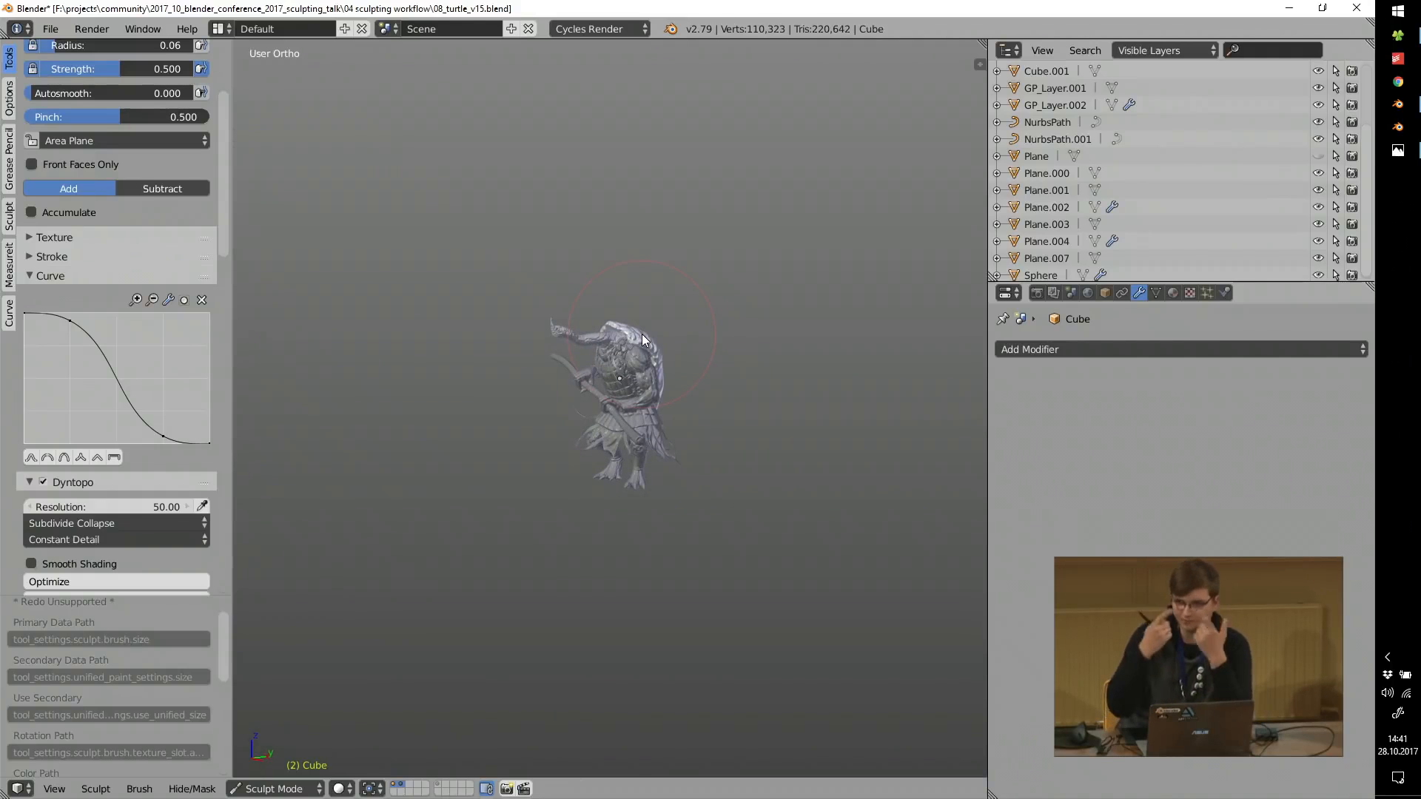
{"action": "scroll", "coordinate": [570, 345], "scroll_direction": "up", "scroll_amount": 4}
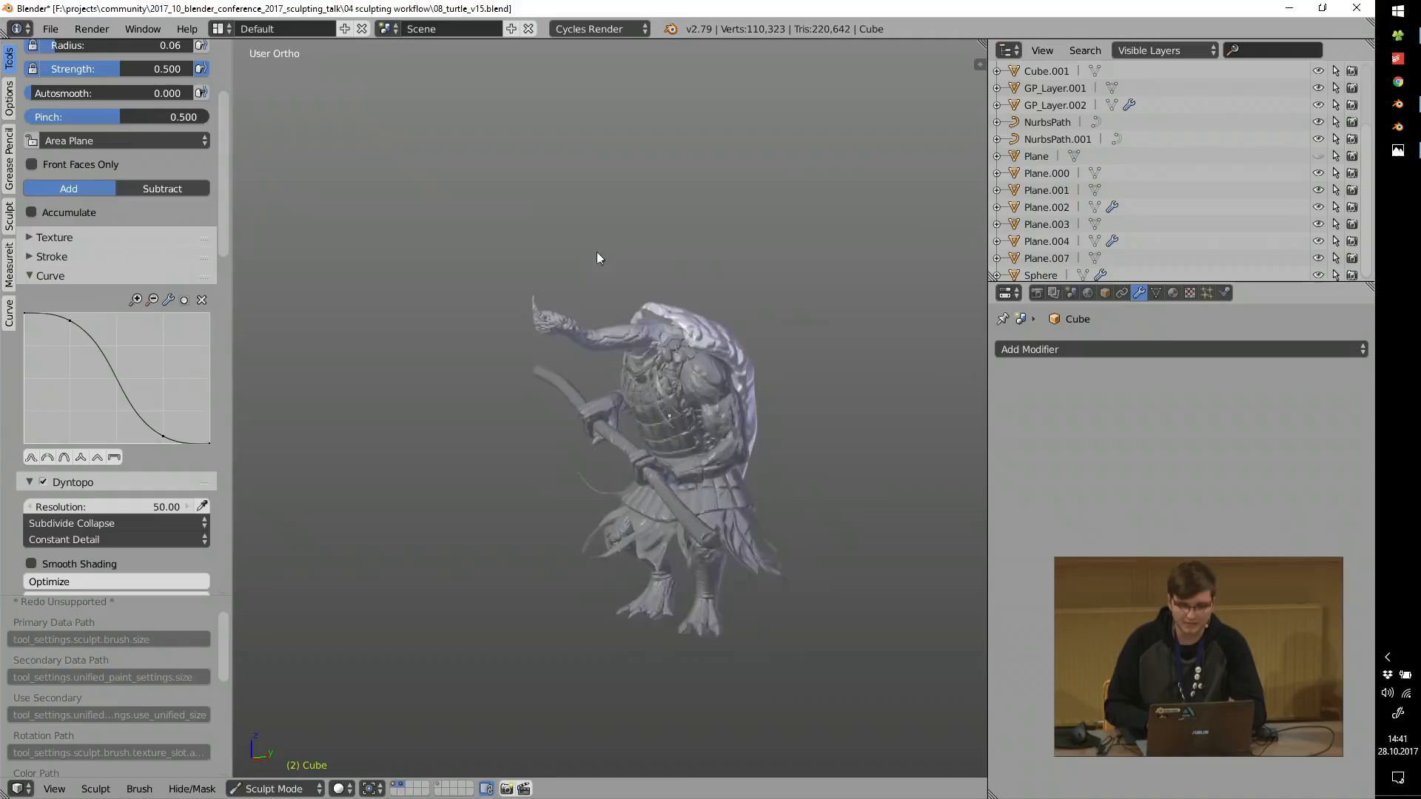
{"action": "middle_click_drag", "start_coordinate": [597, 252], "coordinate": [604, 199], "text": "ctrl"}
{"action": "mouse_move", "coordinate": [629, 292]}
{"action": "middle_mouse_down"}
{"action": "mouse_move", "coordinate": [787, 304]}
{"action": "mouse_move", "coordinate": [576, 307]}
{"action": "middle_mouse_up"}
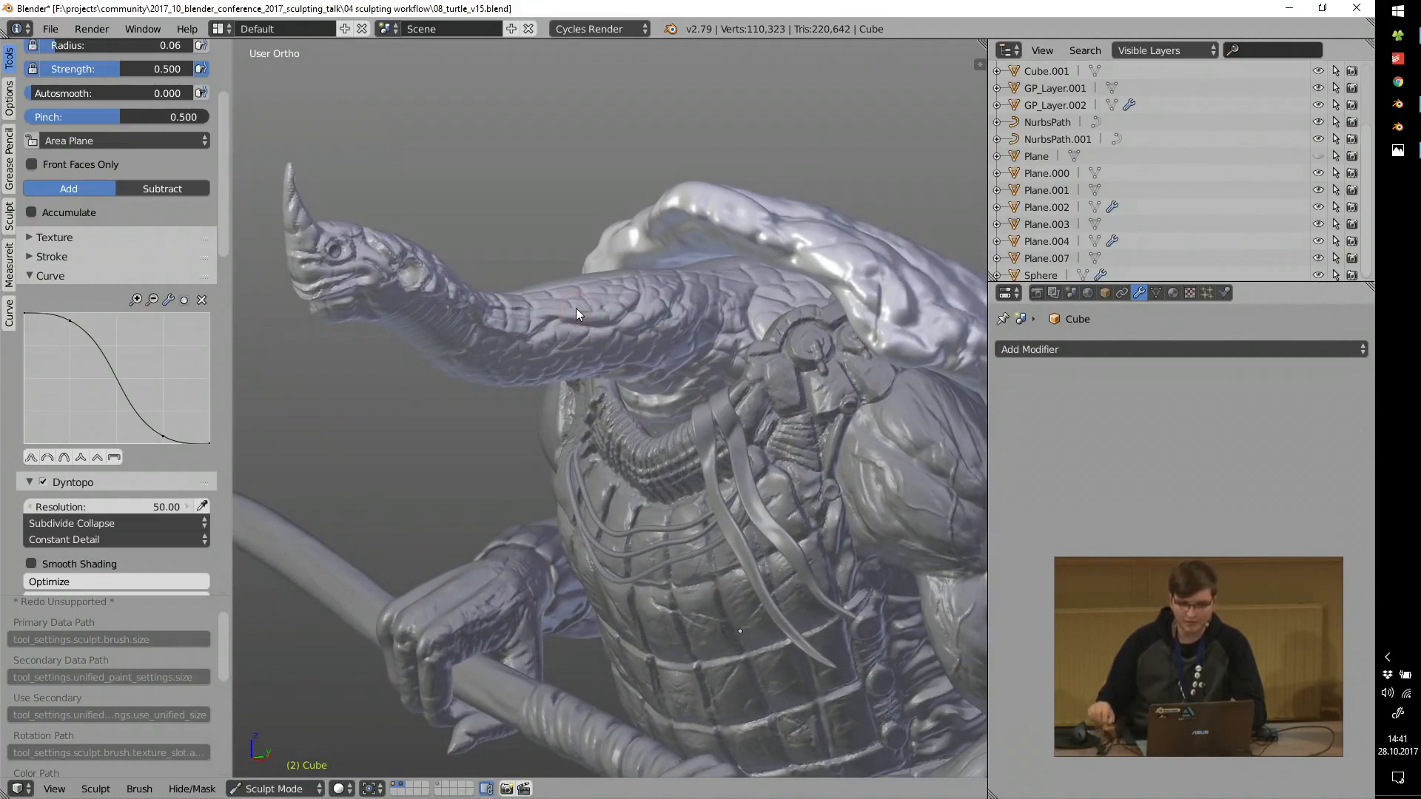
Quit the v15 file without saving and open 08_turtle_v16_final.blend.
{"action": "left_click", "coordinate": [1357, 9]}
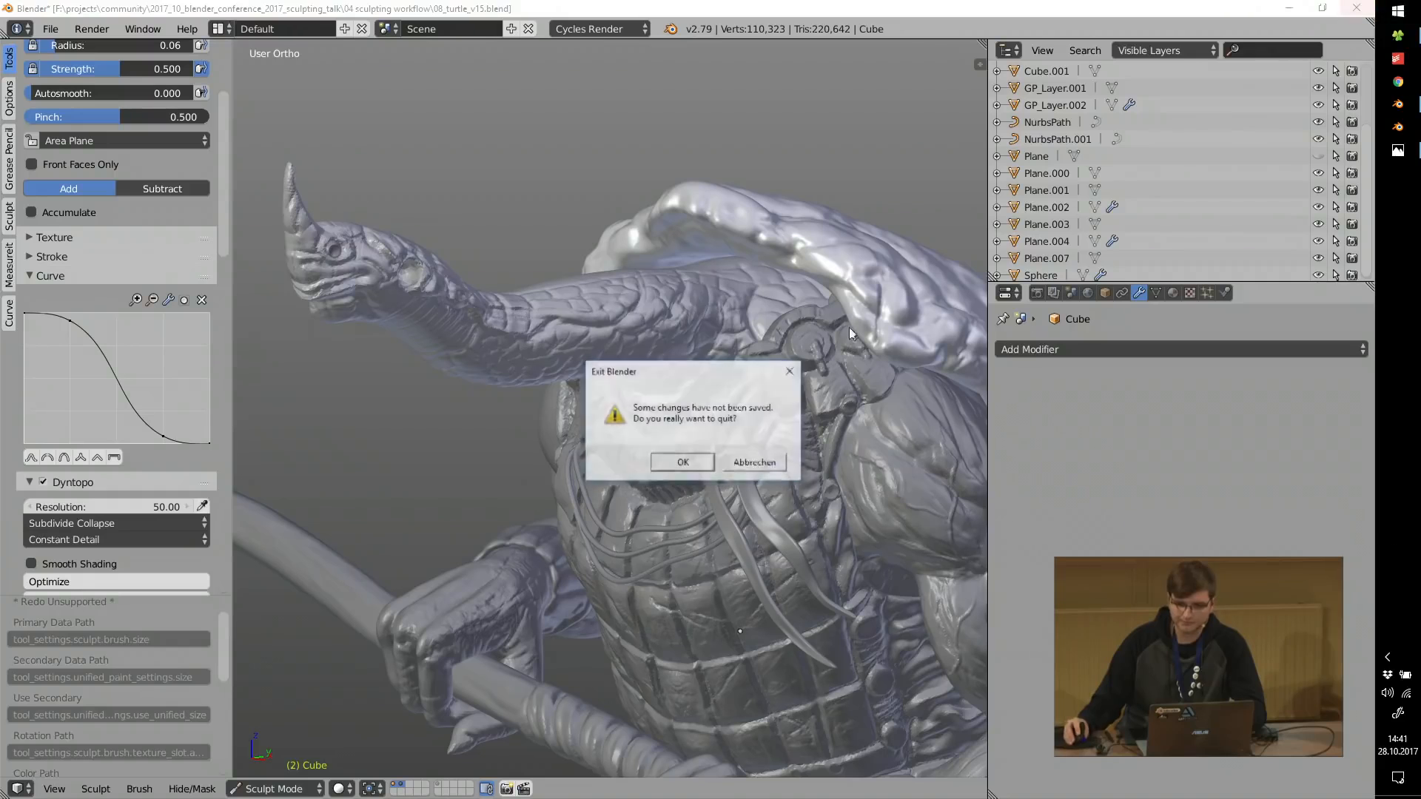
{"action": "left_click", "coordinate": [692, 468]}
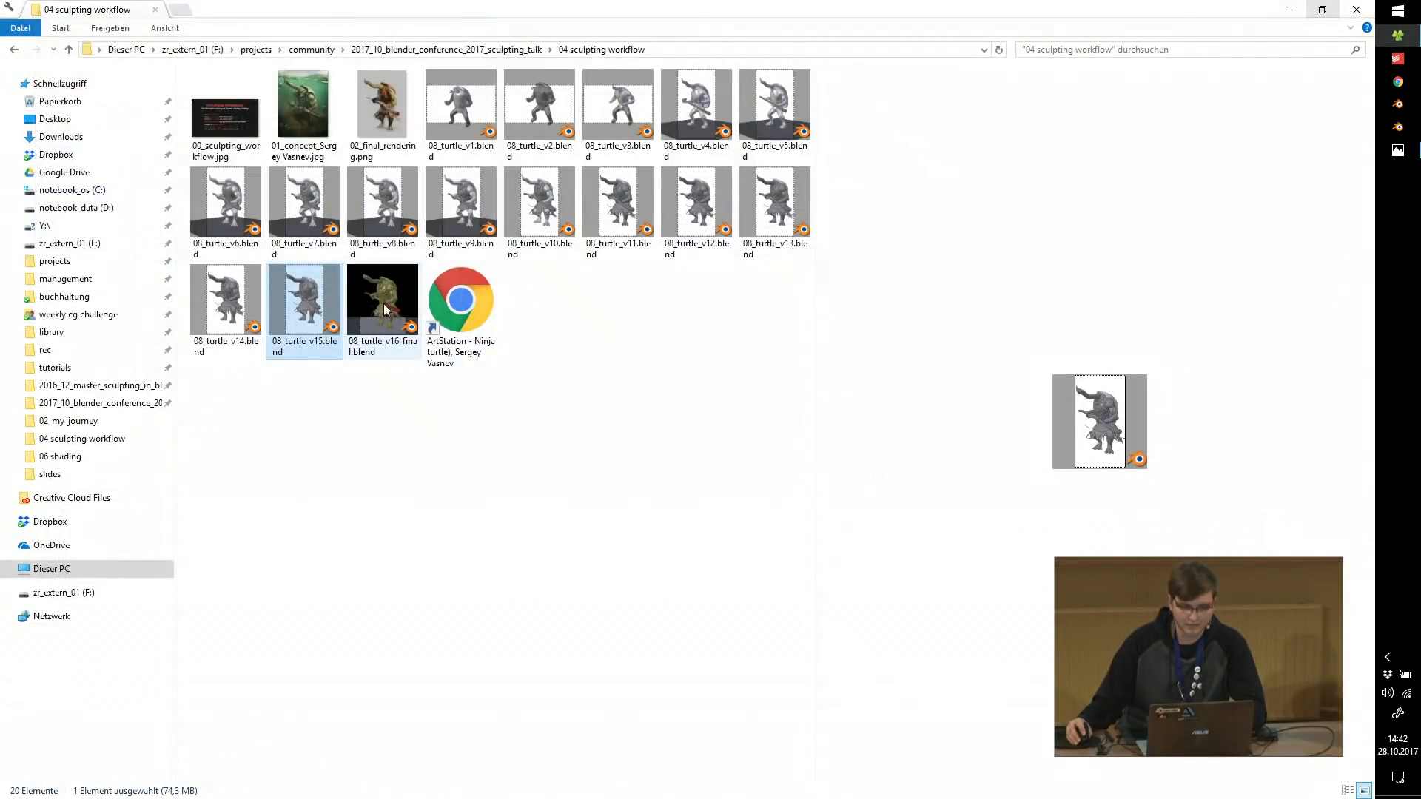
{"action": "left_click", "coordinate": [384, 304]}
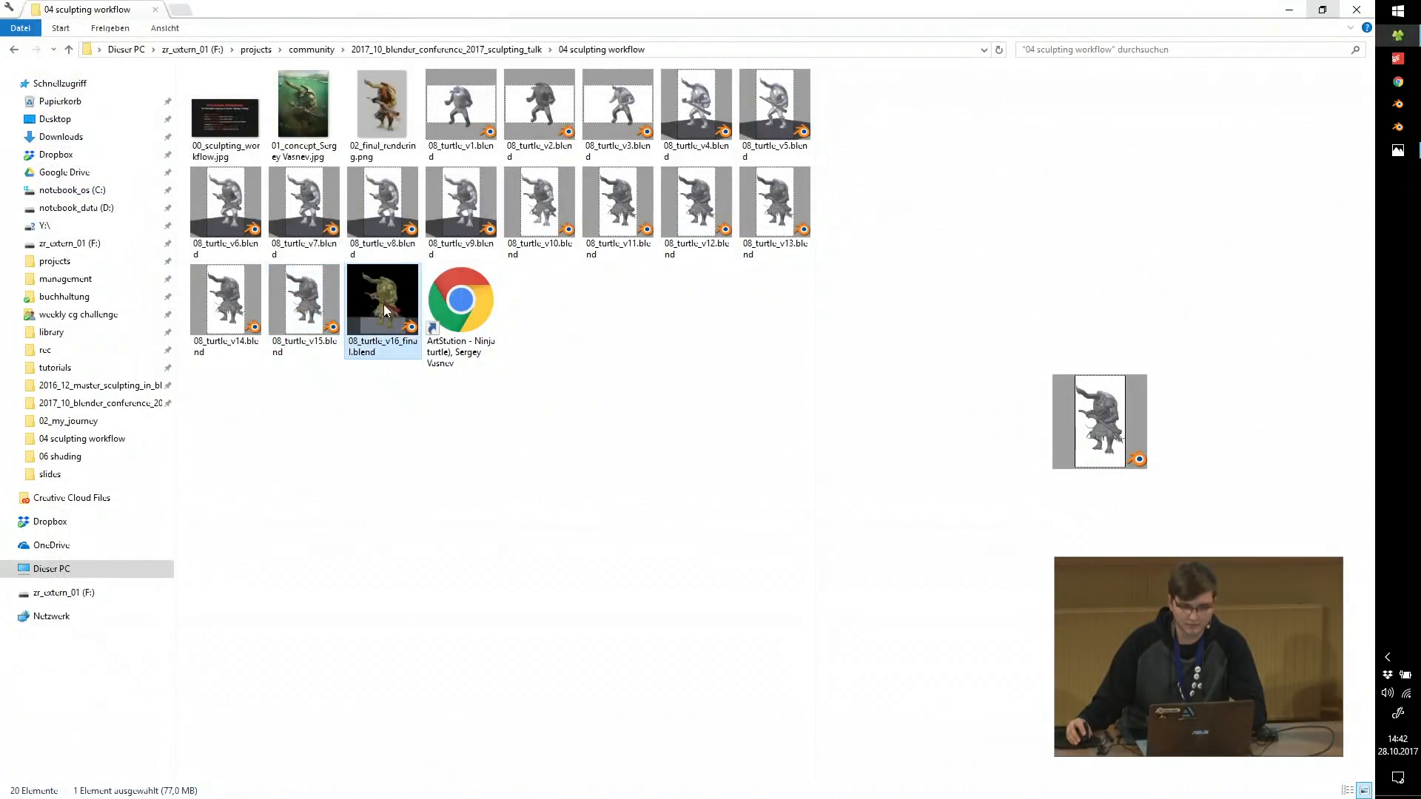
{"action": "double_click", "coordinate": [383, 304]}
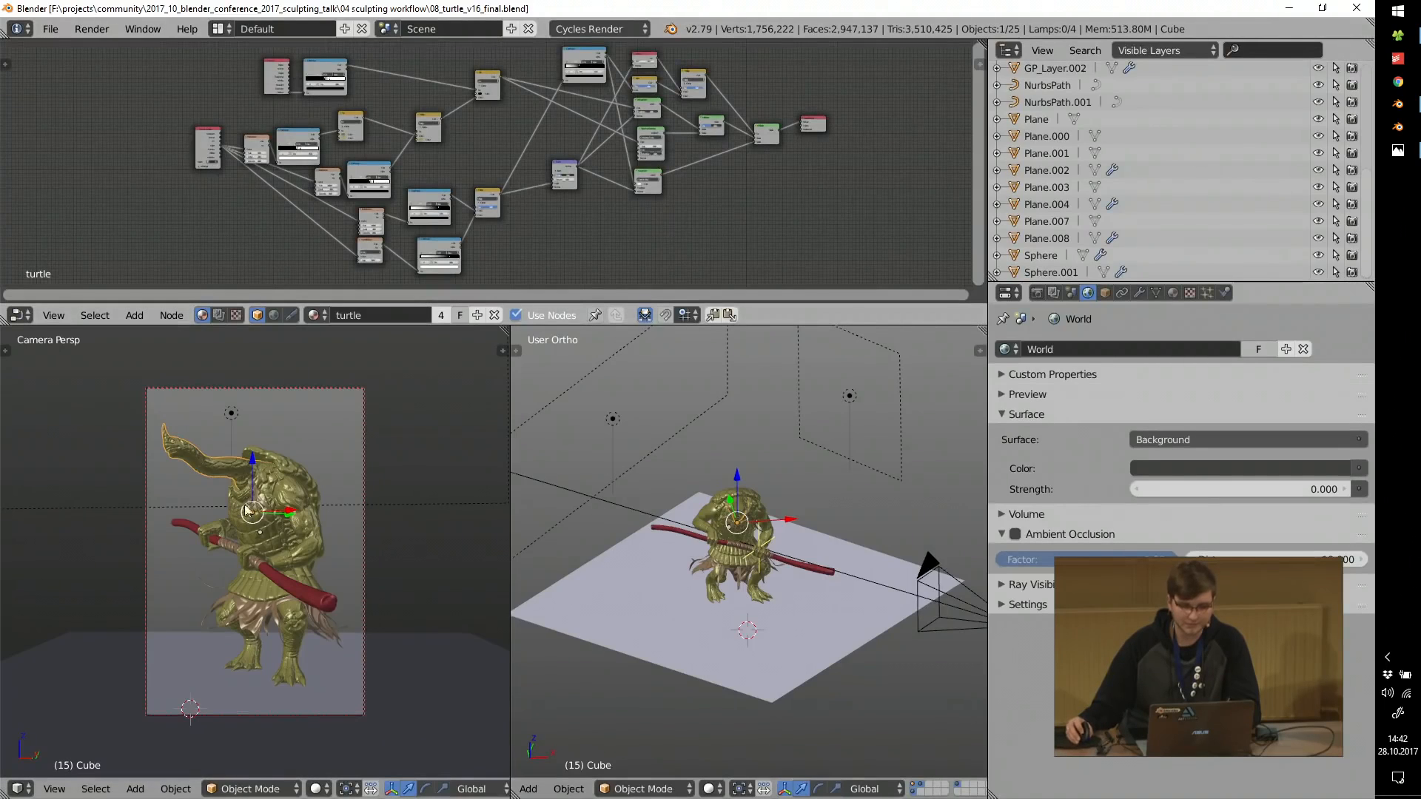
Examine the coloured turtle in a maximized 3D view, select its left arm and restore the split layout.
{"action": "scroll", "coordinate": [254, 510], "scroll_direction": "up", "scroll_amount": 4}
{"action": "middle_click_drag", "start_coordinate": [214, 447], "coordinate": [292, 465]}
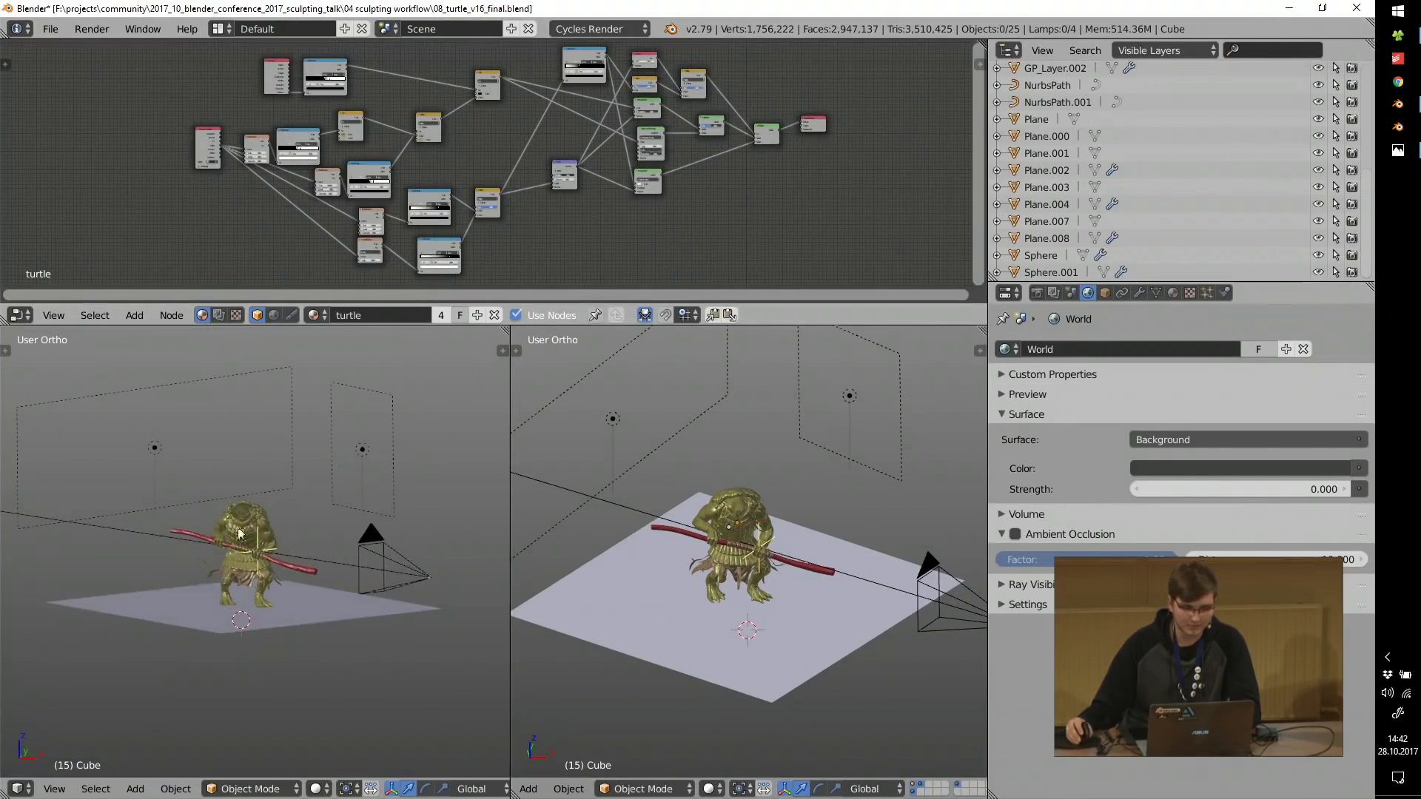
{"action": "key", "text": "shift+space"}
{"action": "middle_click_drag", "start_coordinate": [682, 229], "coordinate": [537, 522]}
{"action": "scroll", "coordinate": [660, 571], "scroll_direction": "up", "scroll_amount": 5}
{"action": "middle_click_drag", "start_coordinate": [630, 278], "coordinate": [515, 281]}
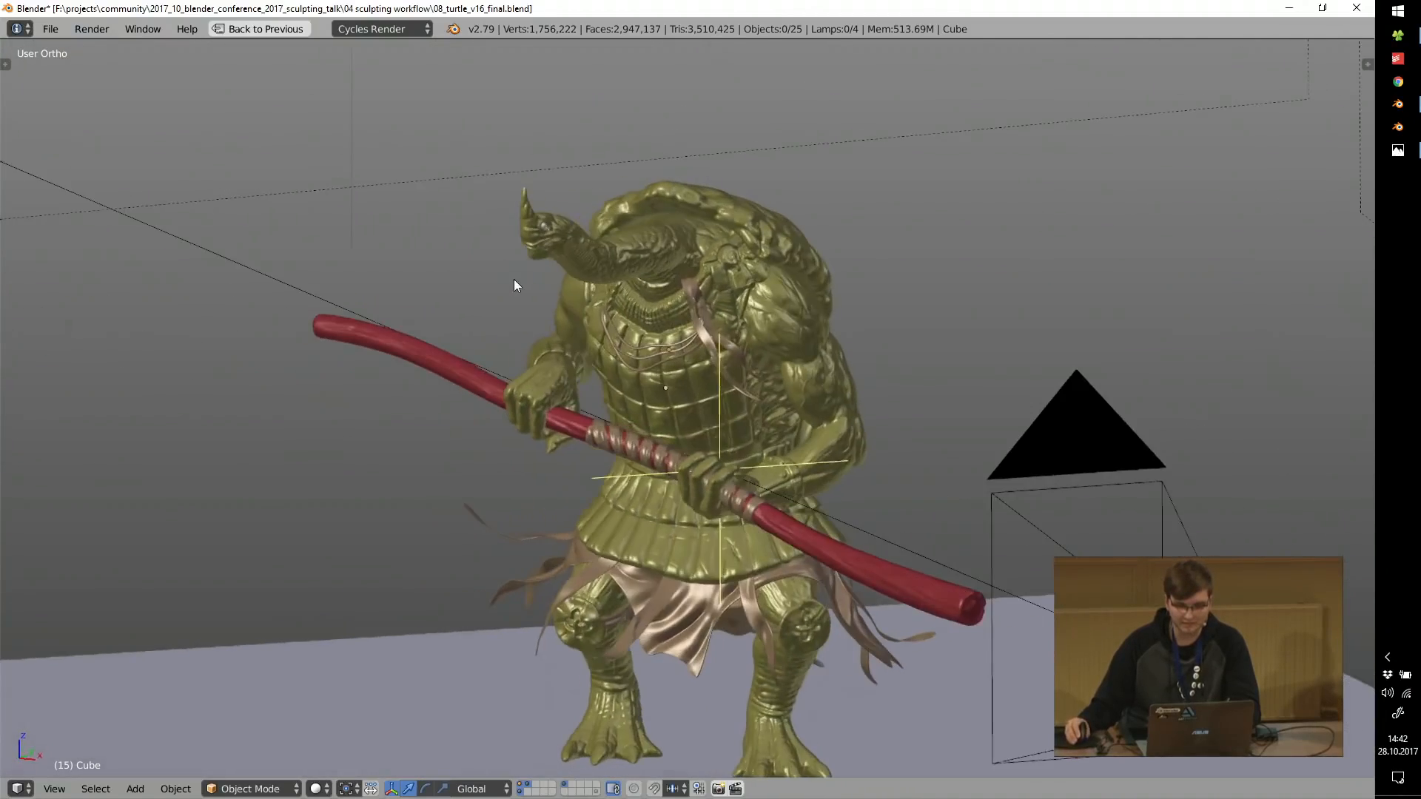
{"action": "right_click", "coordinate": [797, 336]}
{"action": "key", "text": "ctrl+Up"}
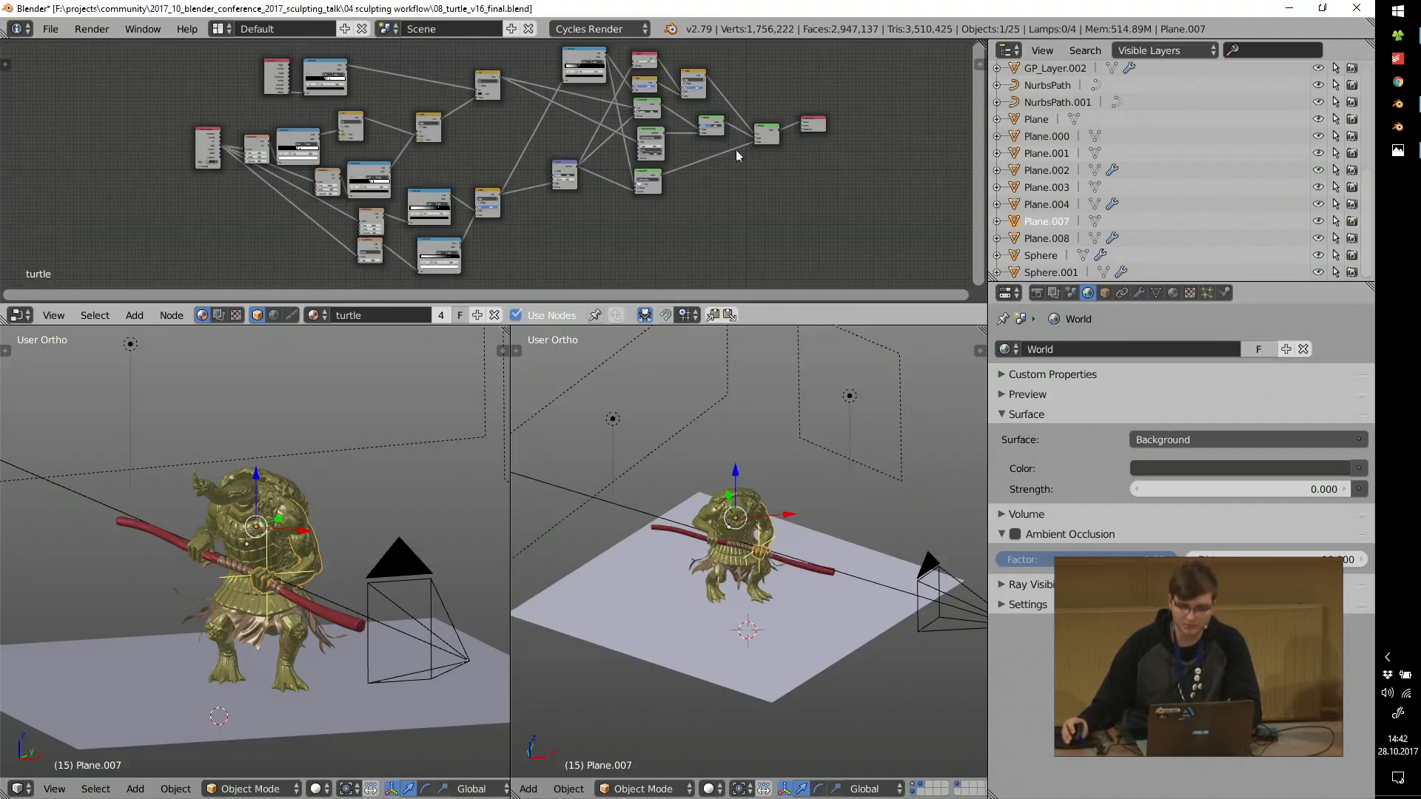
Quit the v16 file without saving and switch to the Fotos viewer showing the sculpting workflow slide.
{"action": "left_click", "coordinate": [1357, 8]}
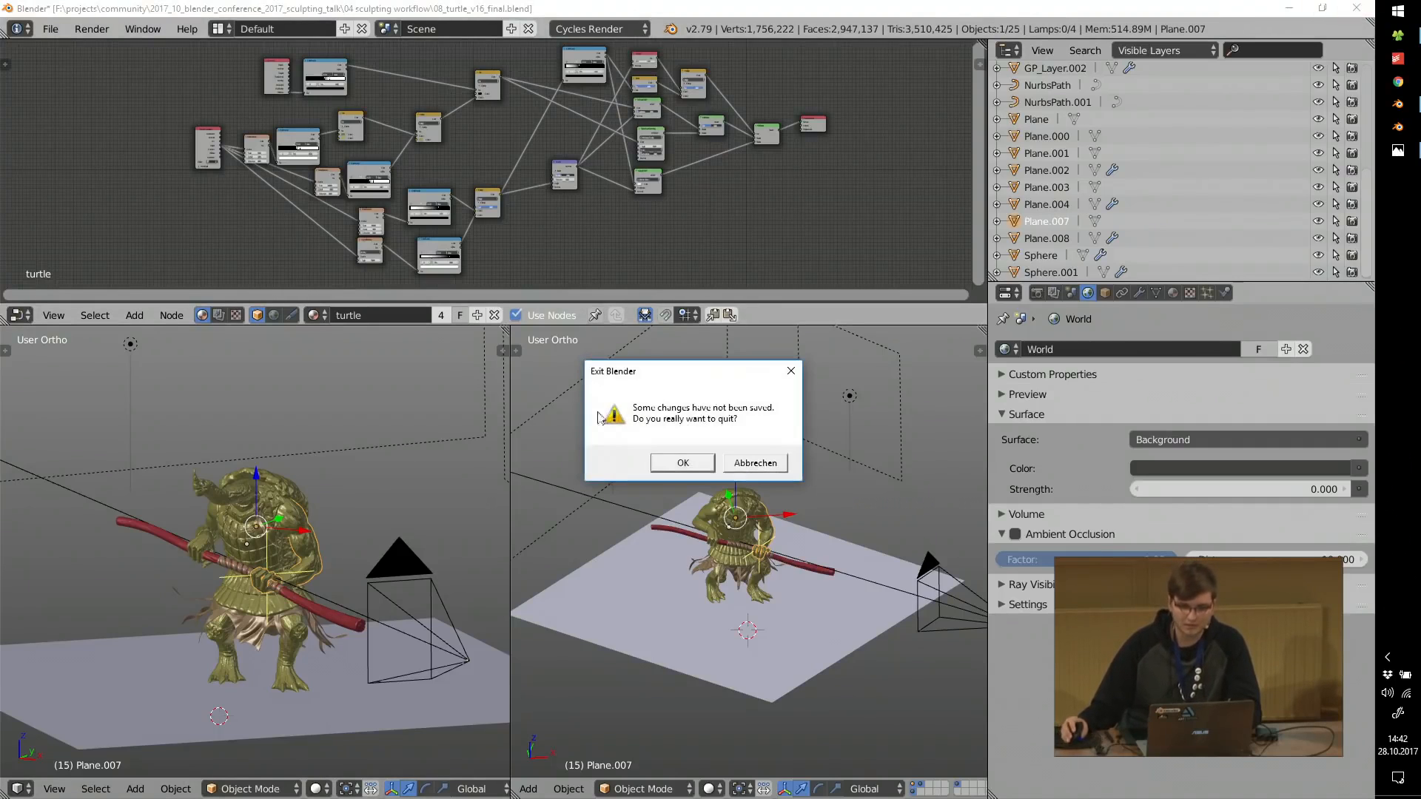
{"action": "left_click", "coordinate": [668, 459]}
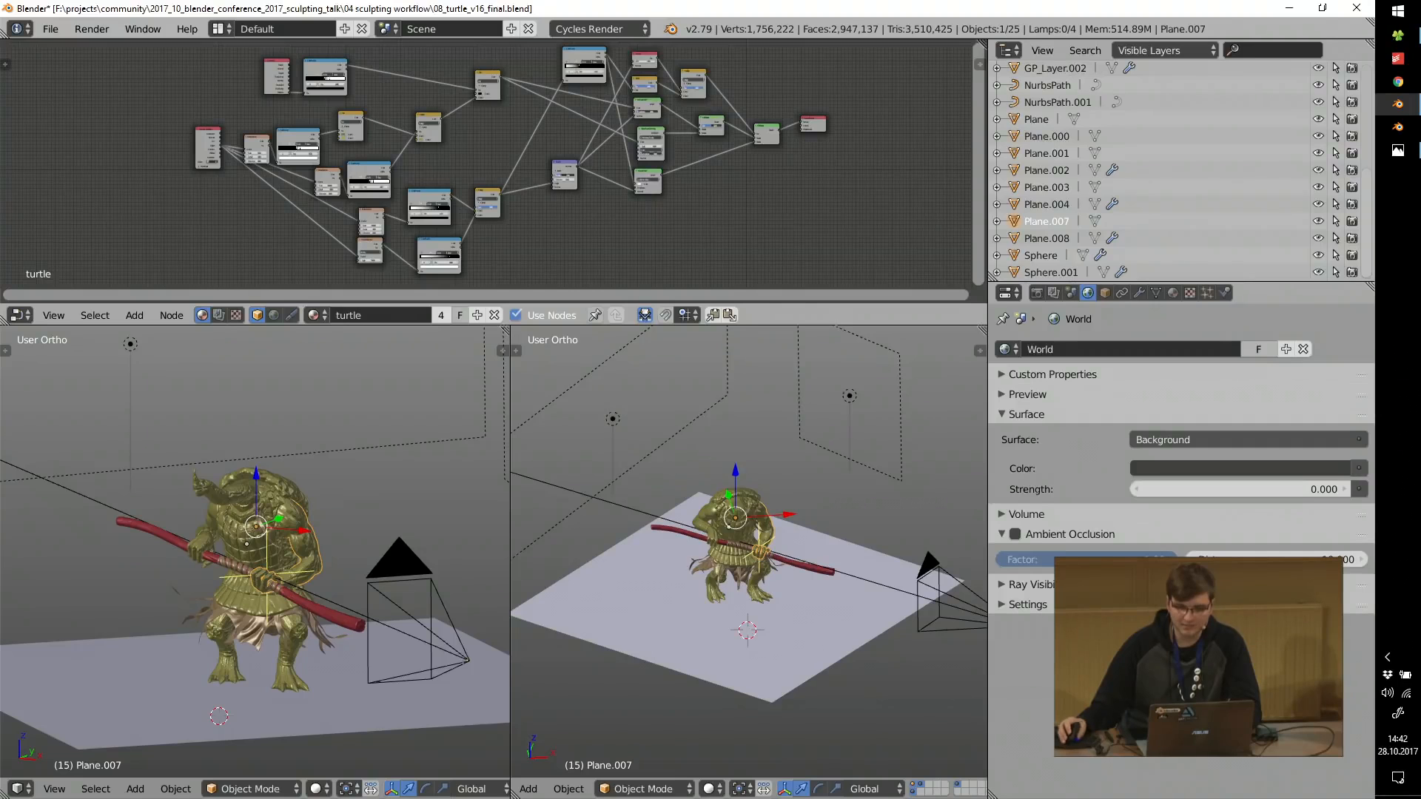
{"action": "left_click", "coordinate": [1397, 35]}
{"action": "left_click", "coordinate": [1397, 150]}
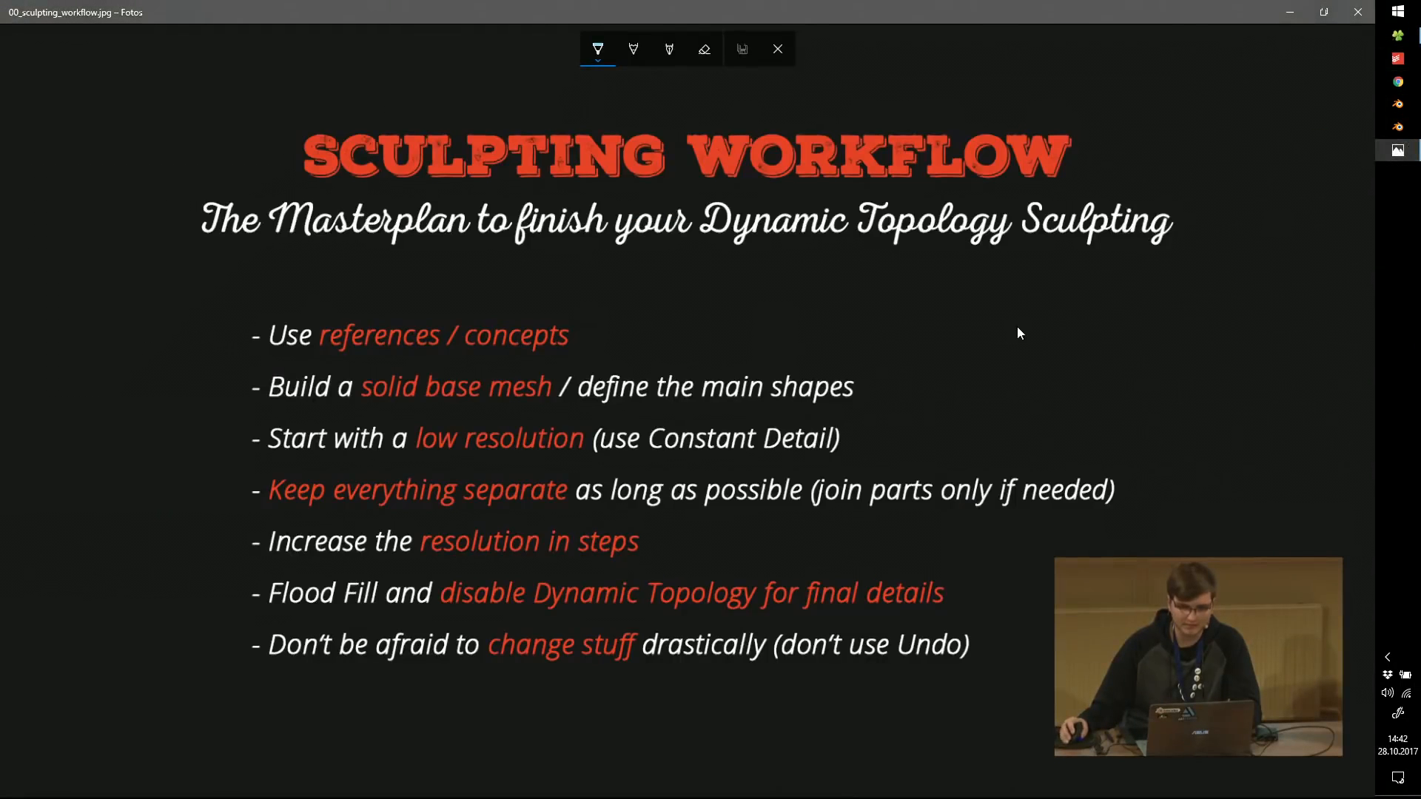
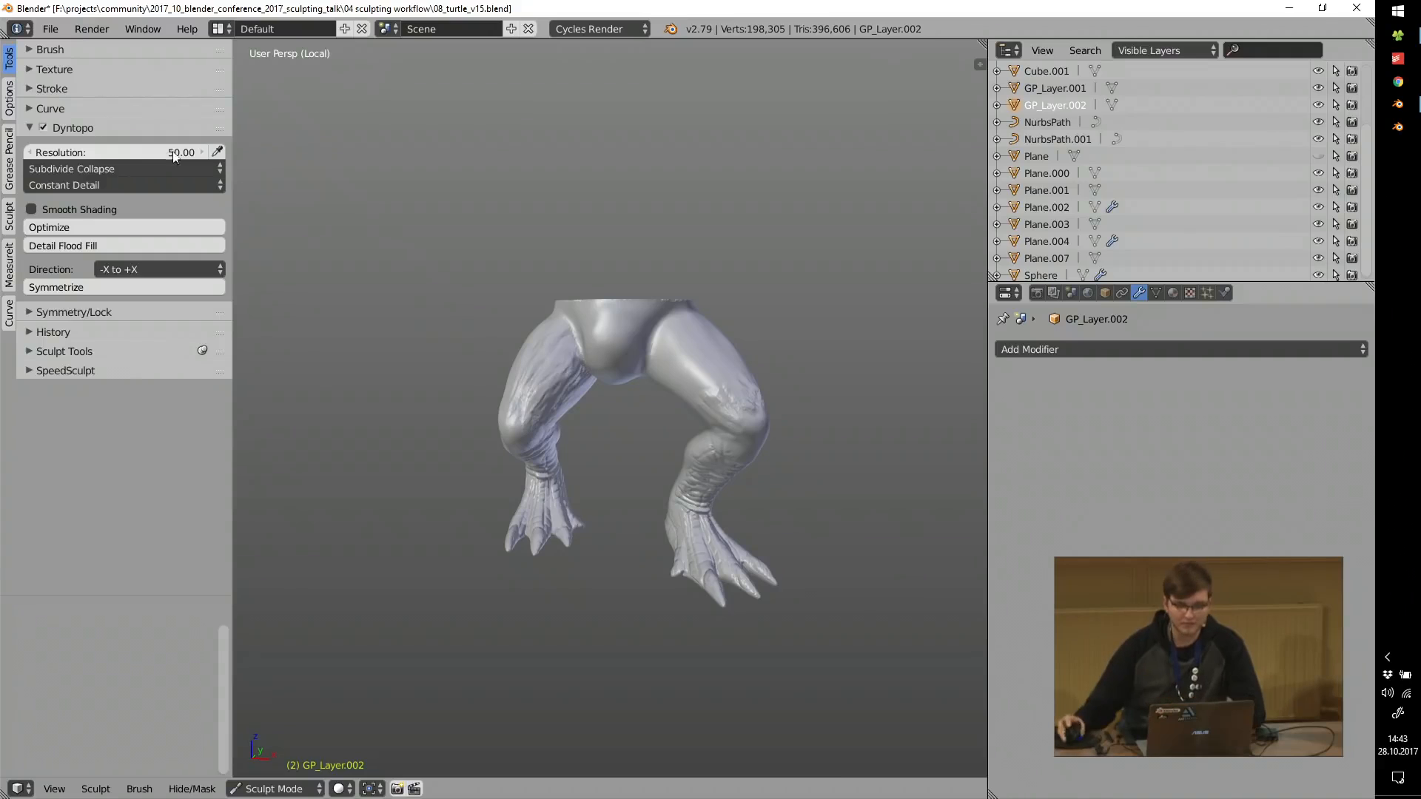
Sculpt a short stroke on the front of the pelvis and sample the Dyntopo resolution from the surface beside it.
{"action": "scroll", "coordinate": [689, 333], "scroll_direction": "down", "scroll_amount": 5}
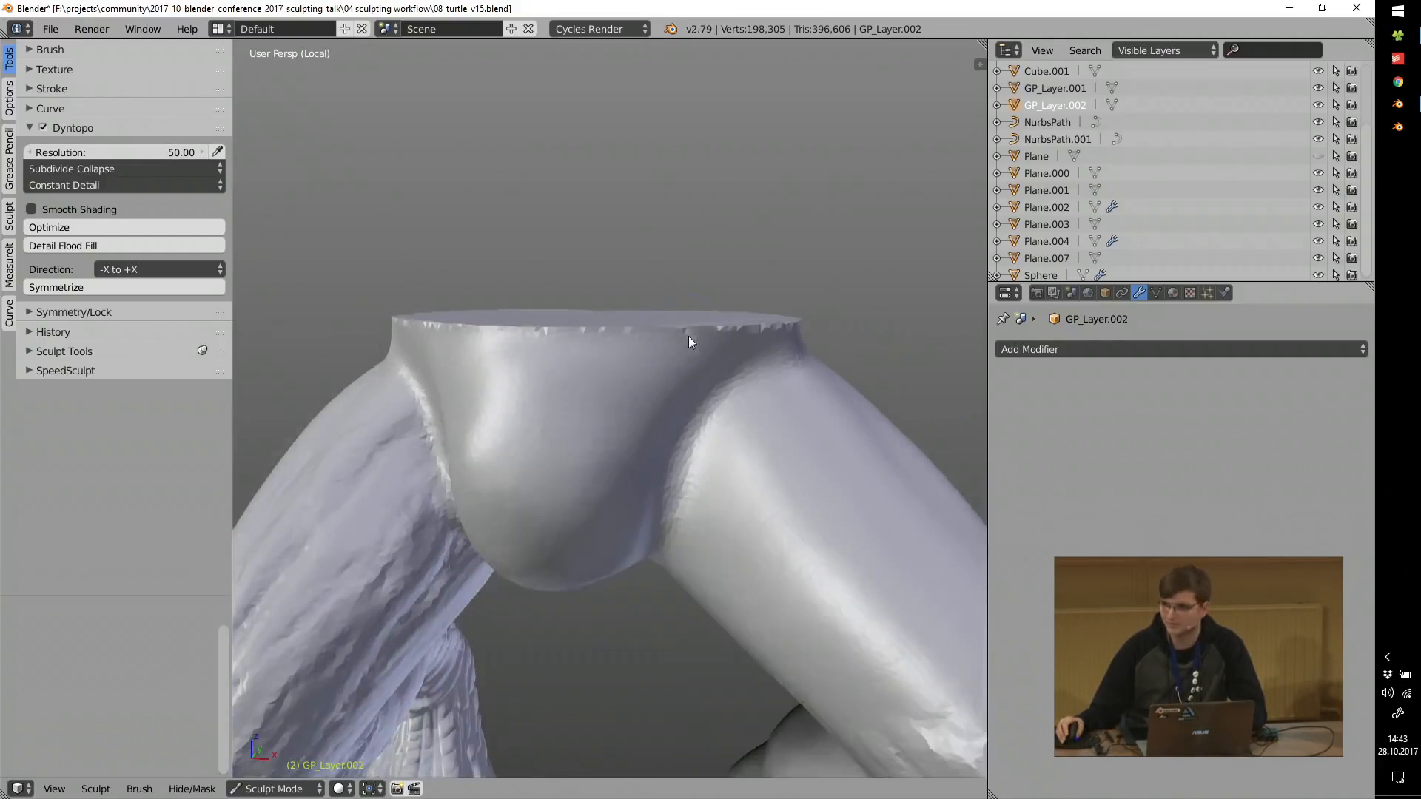
{"action": "left_click", "coordinate": [567, 385]}
{"action": "left_click", "coordinate": [169, 148]}
{"action": "left_click", "coordinate": [215, 155]}
{"action": "left_click", "coordinate": [216, 168]}
{"action": "left_click", "coordinate": [218, 148]}
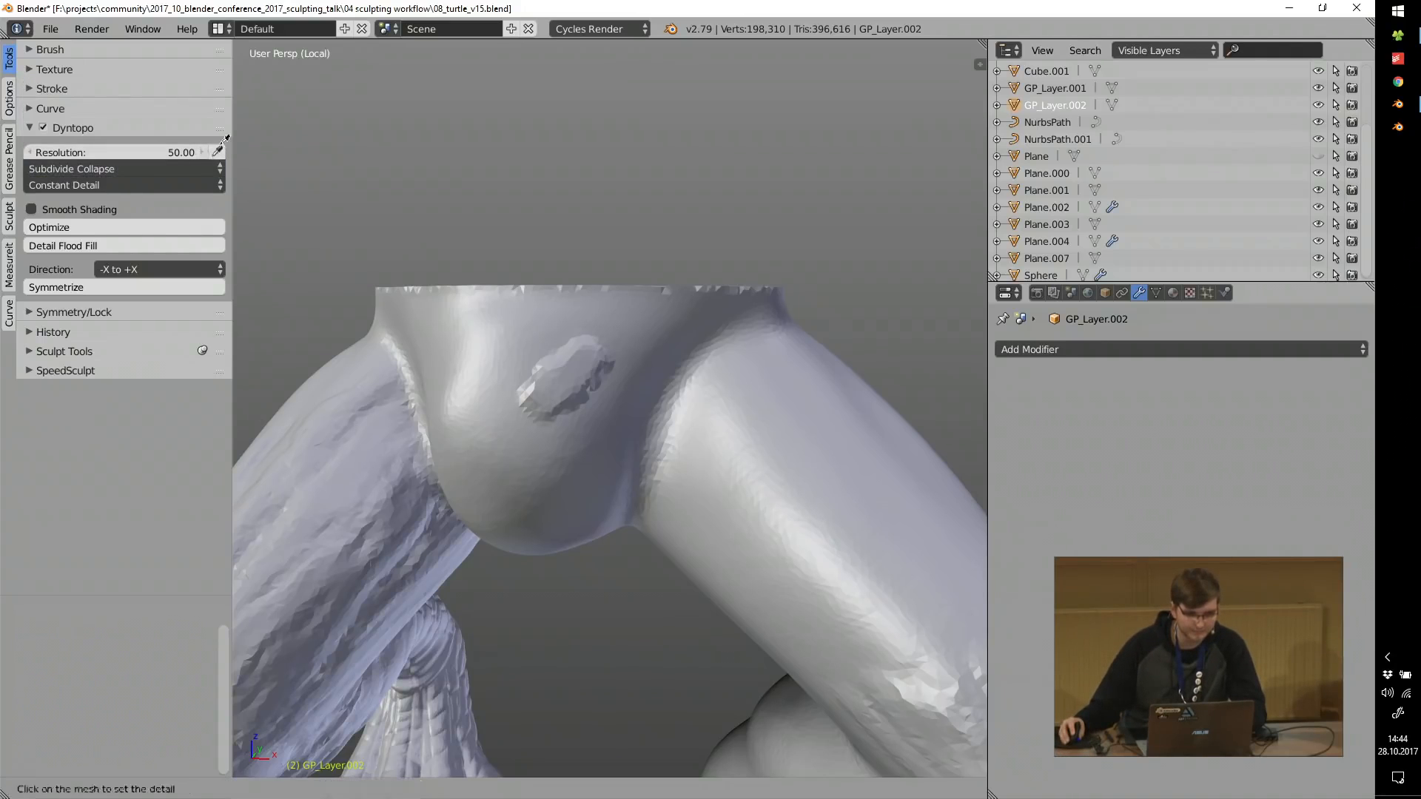
{"action": "left_click", "coordinate": [454, 284]}
{"action": "left_click", "coordinate": [218, 152]}
{"action": "left_click", "coordinate": [469, 391]}
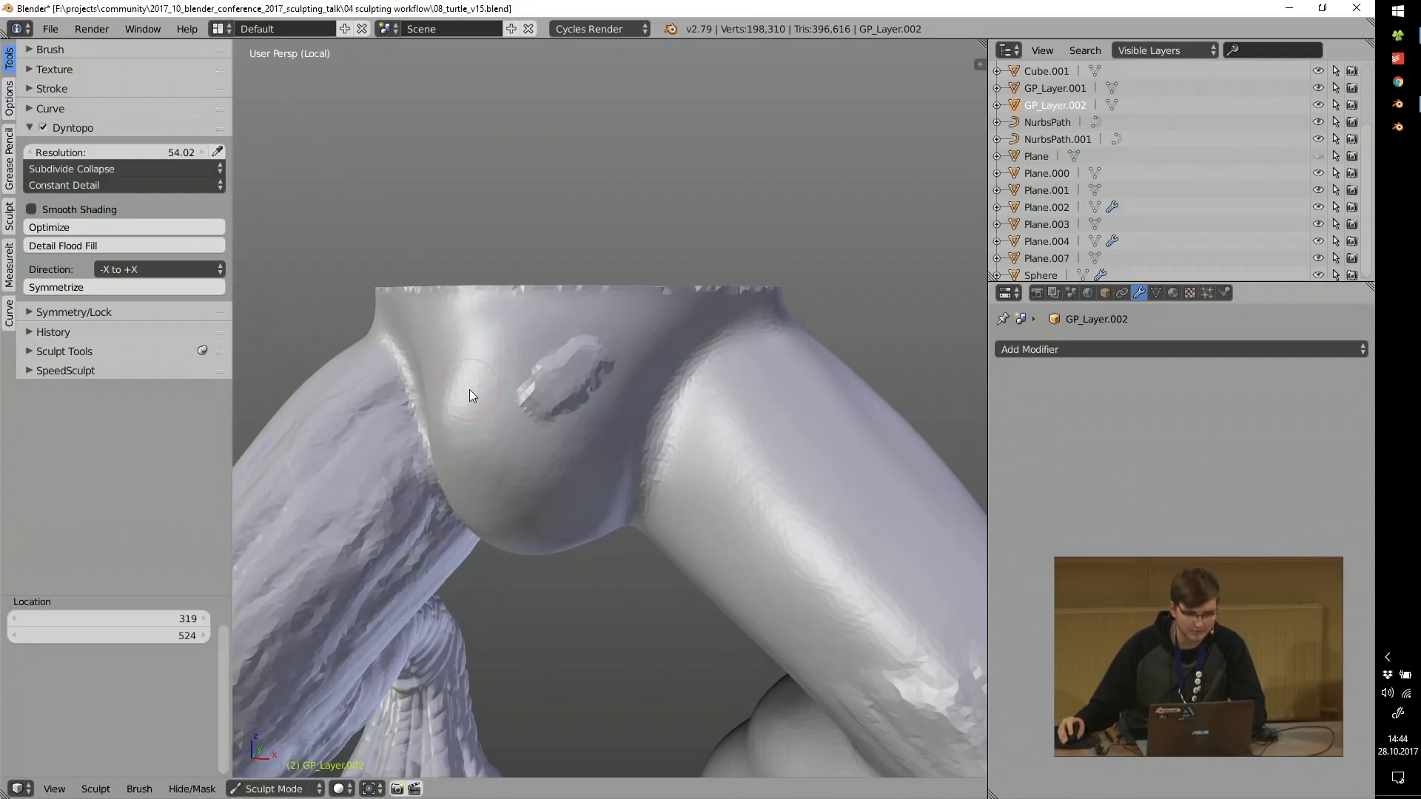
Set the Dyntopo resolution to 100 and apply Detail Flood Fill to the leg mesh.
{"action": "left_click", "coordinate": [161, 151]}
{"action": "type", "text": "90"}
{"action": "key", "text": "Return"}
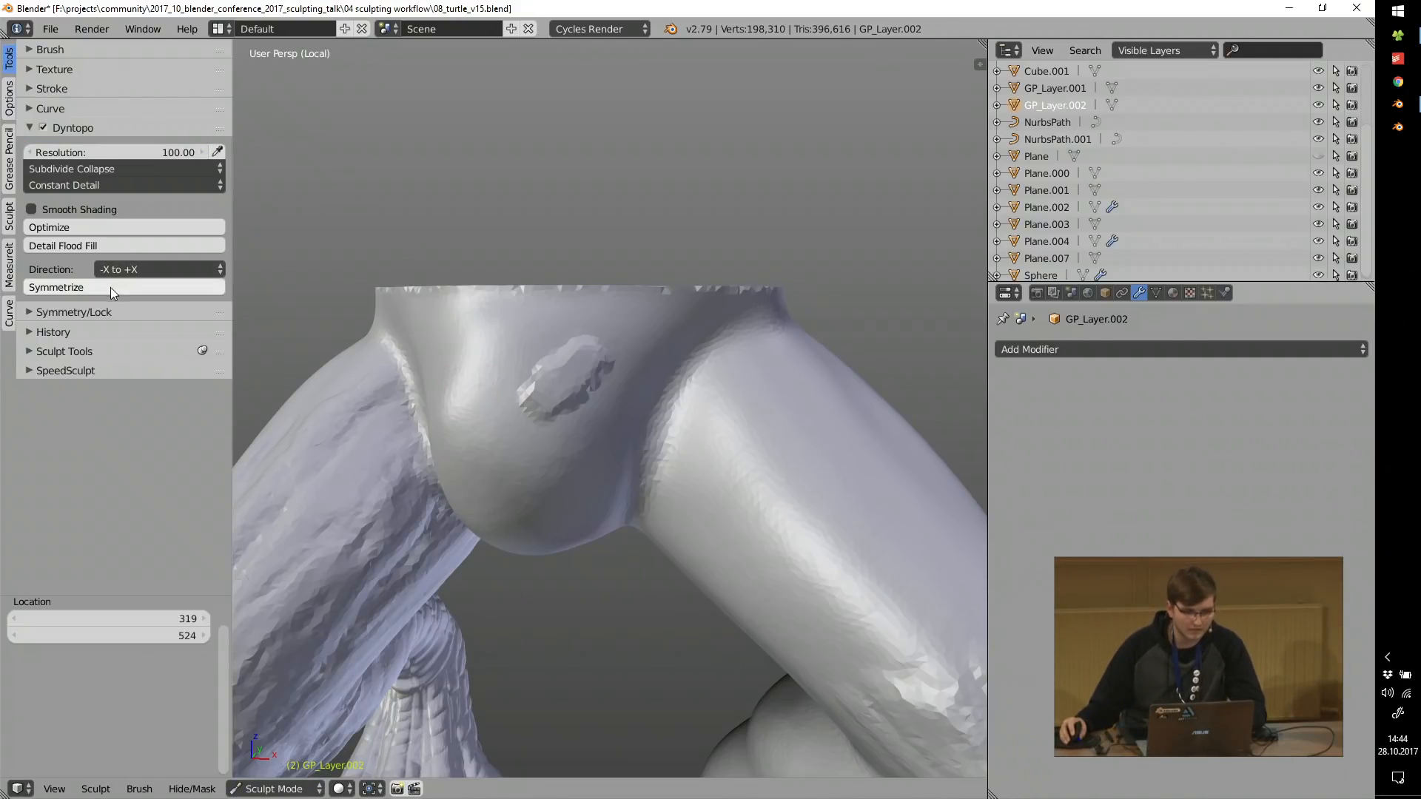
{"action": "left_click", "coordinate": [108, 248]}
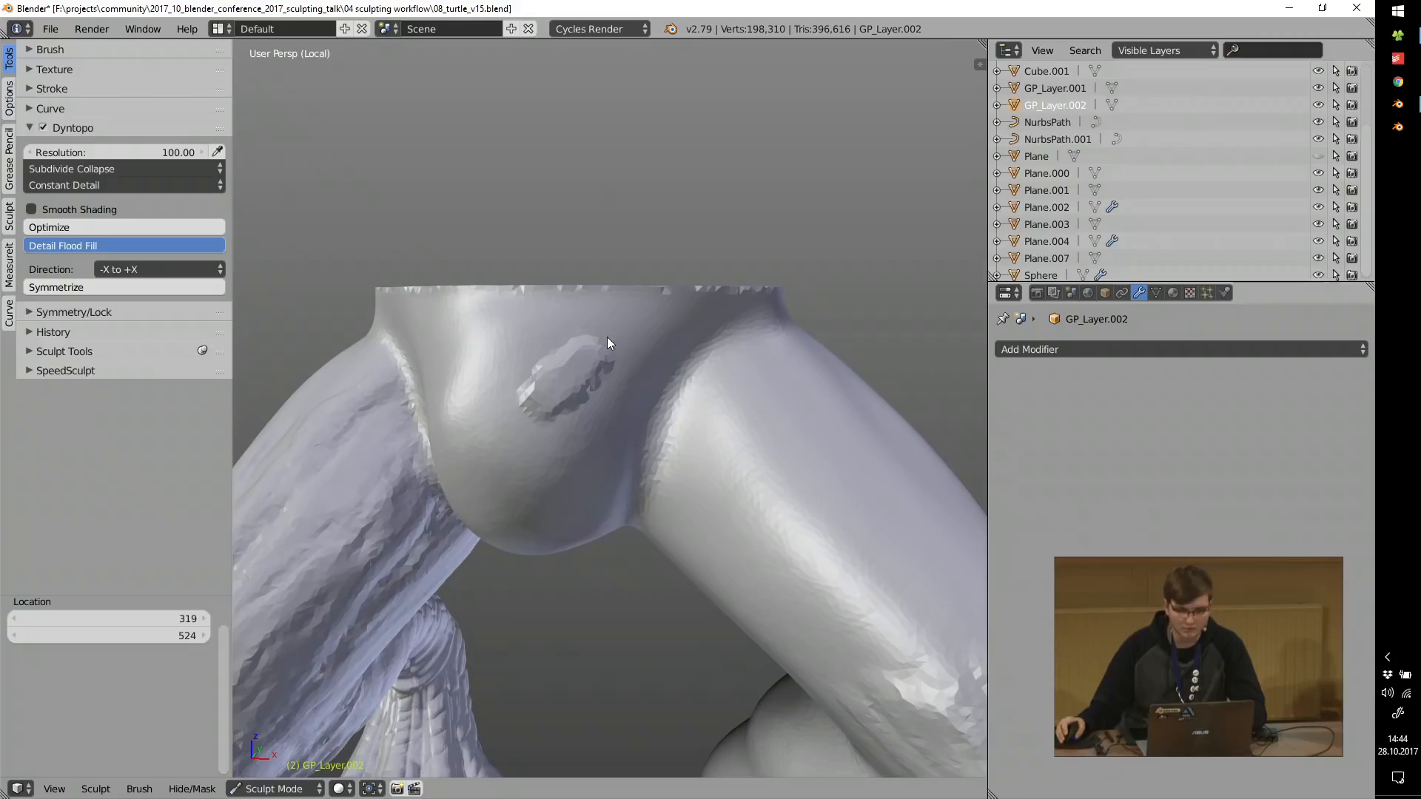
Resize the brush, check the pelvis topology in wireframe and sculpt broad strokes below the first mark.
{"action": "scroll", "coordinate": [601, 386], "scroll_direction": "up", "scroll_amount": 3}
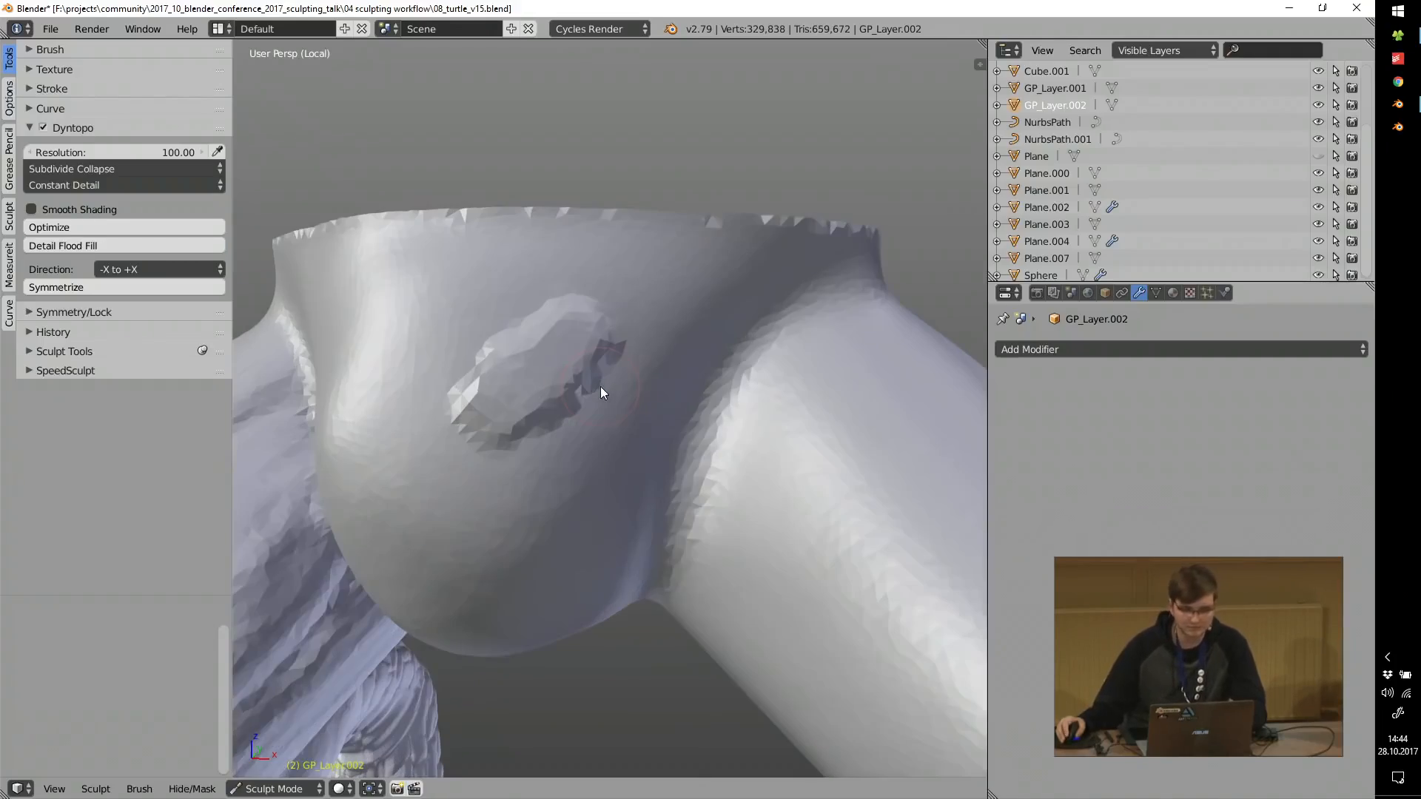
{"action": "key", "text": "f"}
{"action": "left_click", "coordinate": [574, 380]}
{"action": "key", "text": "z"}
{"action": "mouse_move", "coordinate": [579, 388]}
{"action": "middle_mouse_down"}
{"action": "mouse_move", "coordinate": [579, 349]}
{"action": "mouse_move", "coordinate": [473, 384]}
{"action": "mouse_move", "coordinate": [476, 469]}
{"action": "mouse_move", "coordinate": [463, 313]}
{"action": "mouse_move", "coordinate": [461, 343]}
{"action": "middle_mouse_up"}
{"action": "key", "text": "z"}
{"action": "left_click", "coordinate": [542, 451]}
{"action": "mouse_move", "coordinate": [505, 568]}
{"action": "left_mouse_down"}
{"action": "mouse_move", "coordinate": [549, 509]}
{"action": "mouse_move", "coordinate": [488, 485]}
{"action": "mouse_move", "coordinate": [371, 524]}
{"action": "left_mouse_up"}
{"action": "middle_click_drag", "start_coordinate": [262, 317], "coordinate": [237, 276], "text": "shift"}
Raise the Dyntopo resolution to 200 and flood-fill the leg mesh with the finer detail.
{"action": "left_click", "coordinate": [104, 144]}
{"action": "type", "text": "200"}
{"action": "key", "text": "Return"}
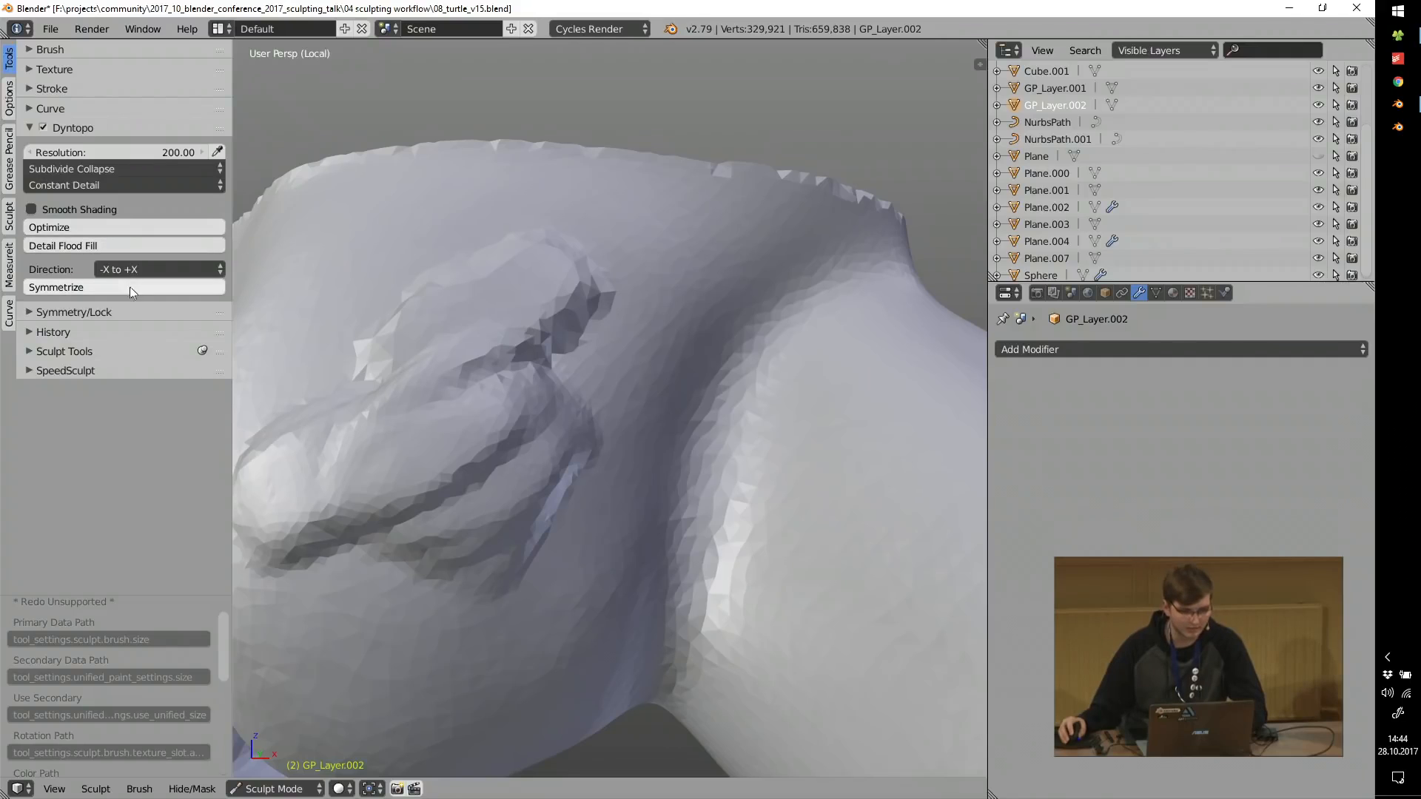
{"action": "left_click", "coordinate": [82, 246]}
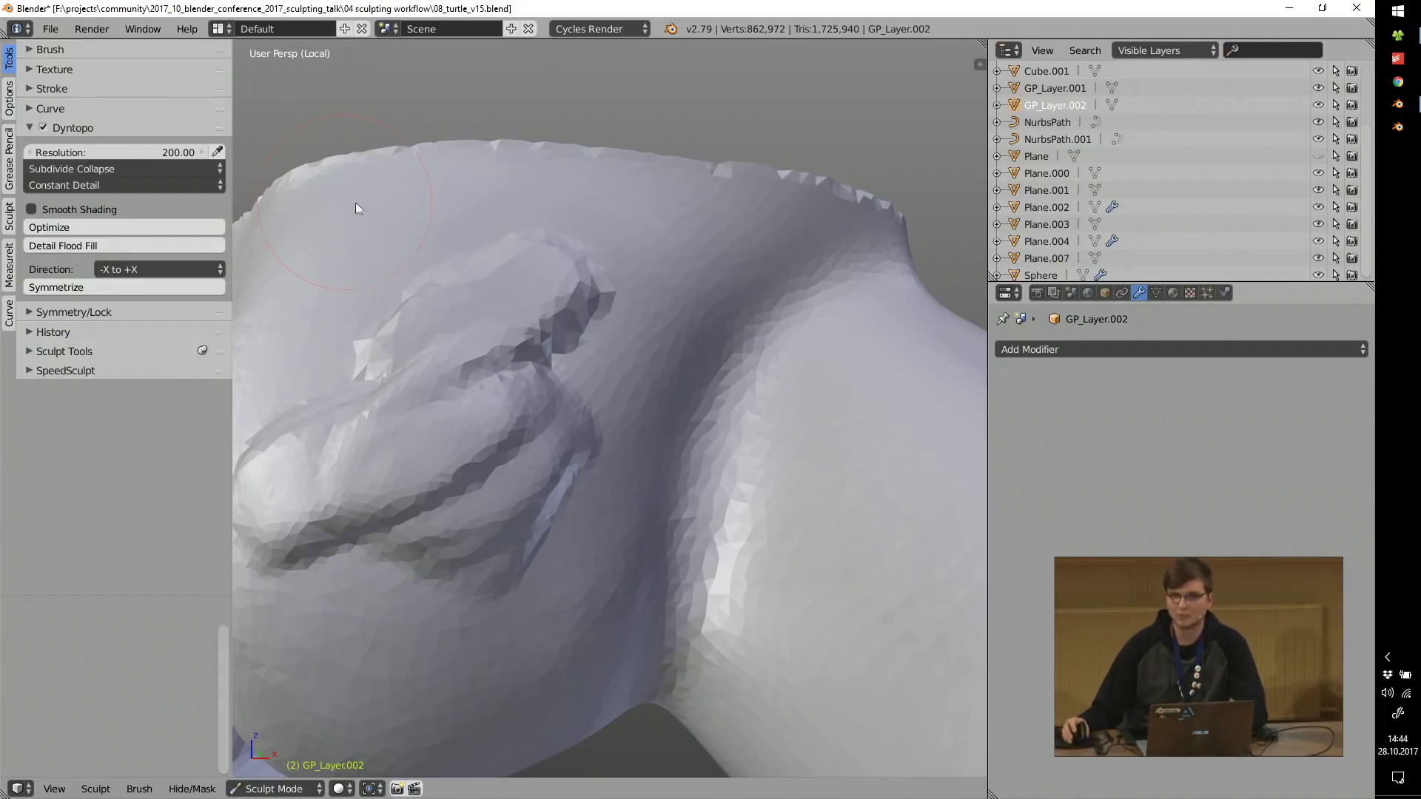
Sculpt finer strokes over the raised folds on the front of the pelvis.
{"action": "scroll", "coordinate": [495, 321], "scroll_direction": "down", "scroll_amount": 2}
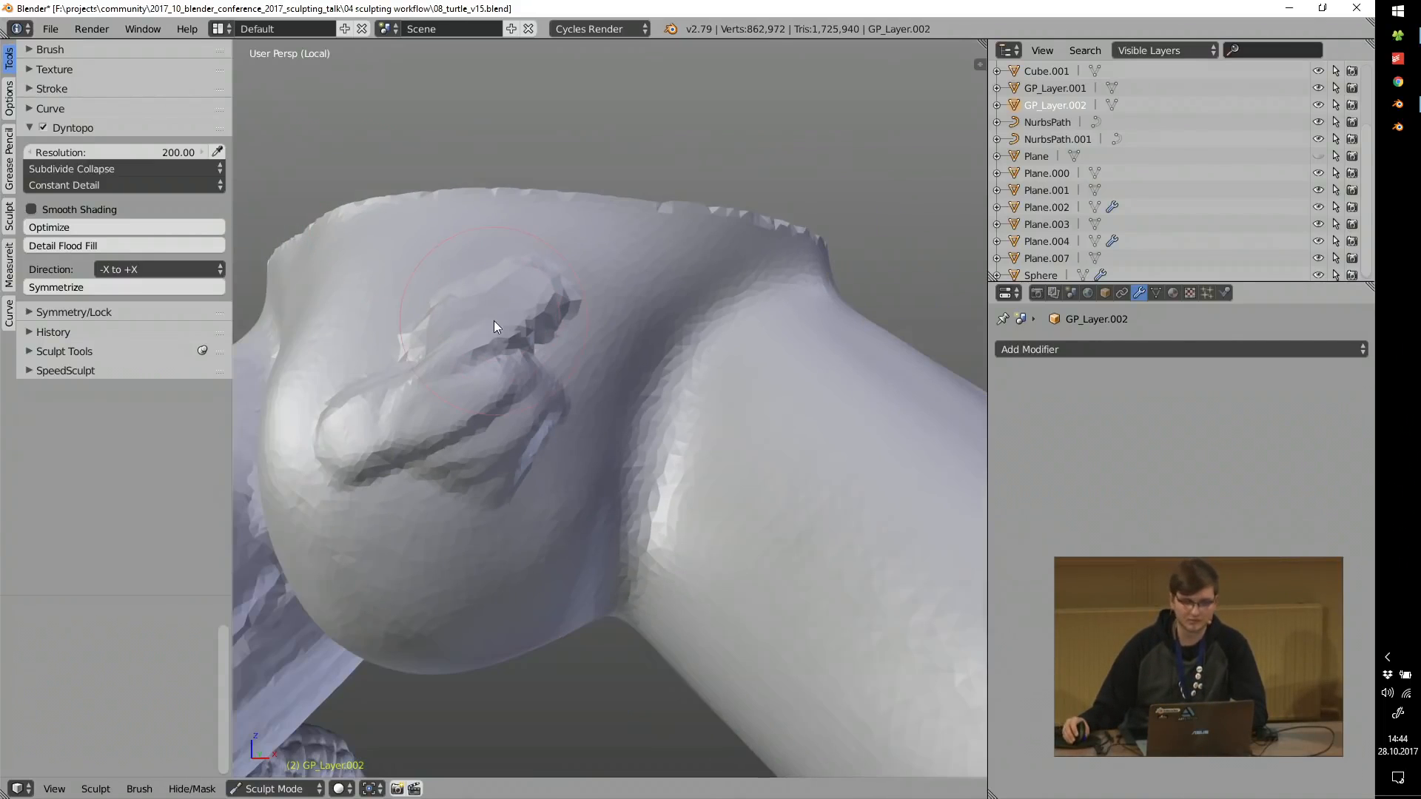
{"action": "scroll", "coordinate": [548, 372], "scroll_direction": "up", "scroll_amount": 5}
{"action": "scroll", "coordinate": [549, 375], "scroll_direction": "down", "scroll_amount": 3}
{"action": "scroll", "coordinate": [552, 376], "scroll_direction": "up", "scroll_amount": 3}
{"action": "mouse_move", "coordinate": [568, 424]}
{"action": "left_mouse_down"}
{"action": "mouse_move", "coordinate": [678, 304]}
{"action": "mouse_move", "coordinate": [682, 279]}
{"action": "mouse_move", "coordinate": [526, 280]}
{"action": "mouse_move", "coordinate": [451, 263]}
{"action": "mouse_move", "coordinate": [527, 381]}
{"action": "left_mouse_up"}
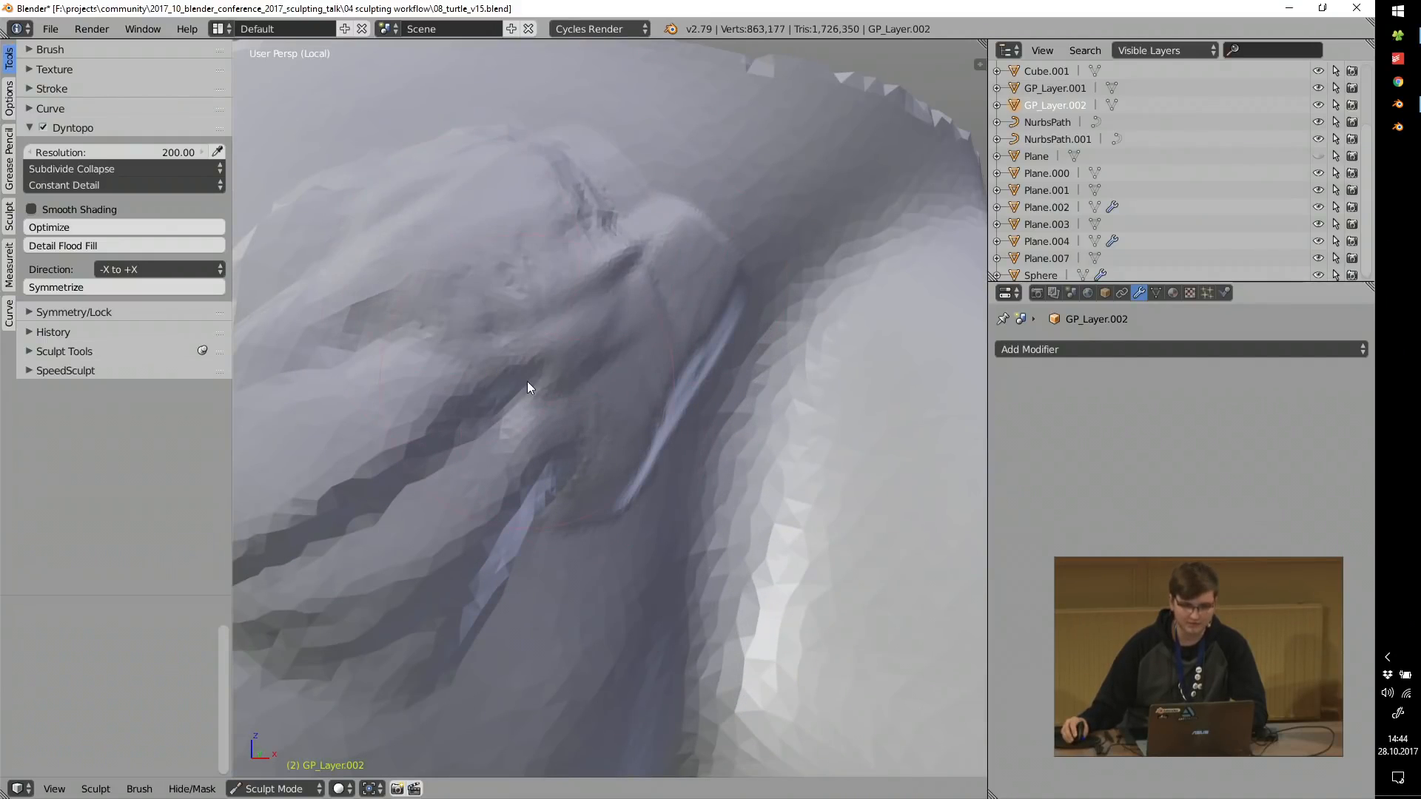
Disable Dyntopo, resize the brush and sculpt zigzag strokes across the upper front of the pelvis.
{"action": "scroll", "coordinate": [521, 379], "scroll_direction": "down", "scroll_amount": 2}
{"action": "left_click", "coordinate": [43, 127]}
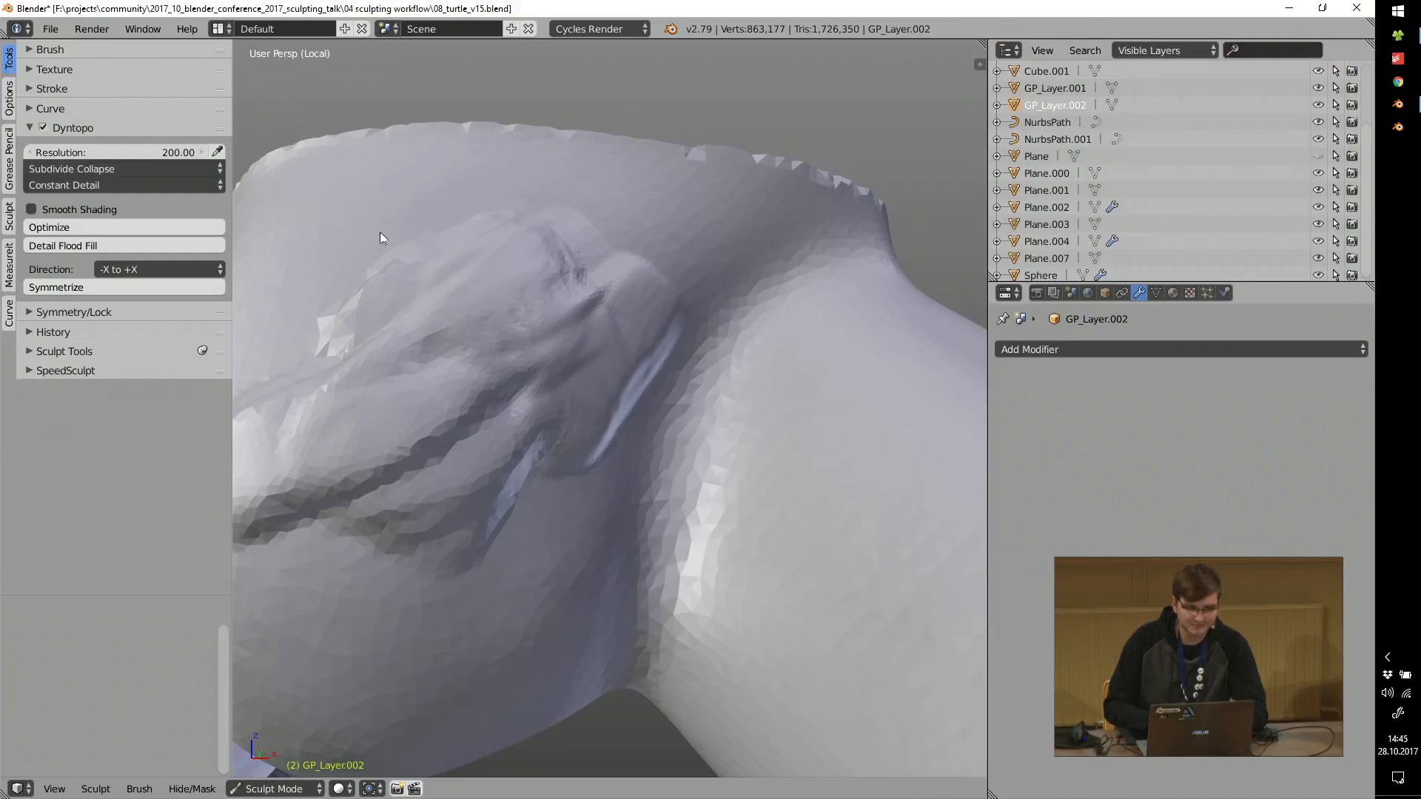
{"action": "key", "text": "KP_5"}
{"action": "middle_click_drag", "start_coordinate": [406, 255], "coordinate": [433, 316]}
{"action": "key", "text": "f"}
{"action": "left_click", "coordinate": [438, 324]}
{"action": "mouse_move", "coordinate": [459, 326]}
{"action": "left_mouse_down"}
{"action": "mouse_move", "coordinate": [424, 403]}
{"action": "mouse_move", "coordinate": [505, 362]}
{"action": "mouse_move", "coordinate": [374, 330]}
{"action": "mouse_move", "coordinate": [355, 370]}
{"action": "left_mouse_up"}
{"action": "scroll", "coordinate": [392, 376], "scroll_direction": "up", "scroll_amount": 1}
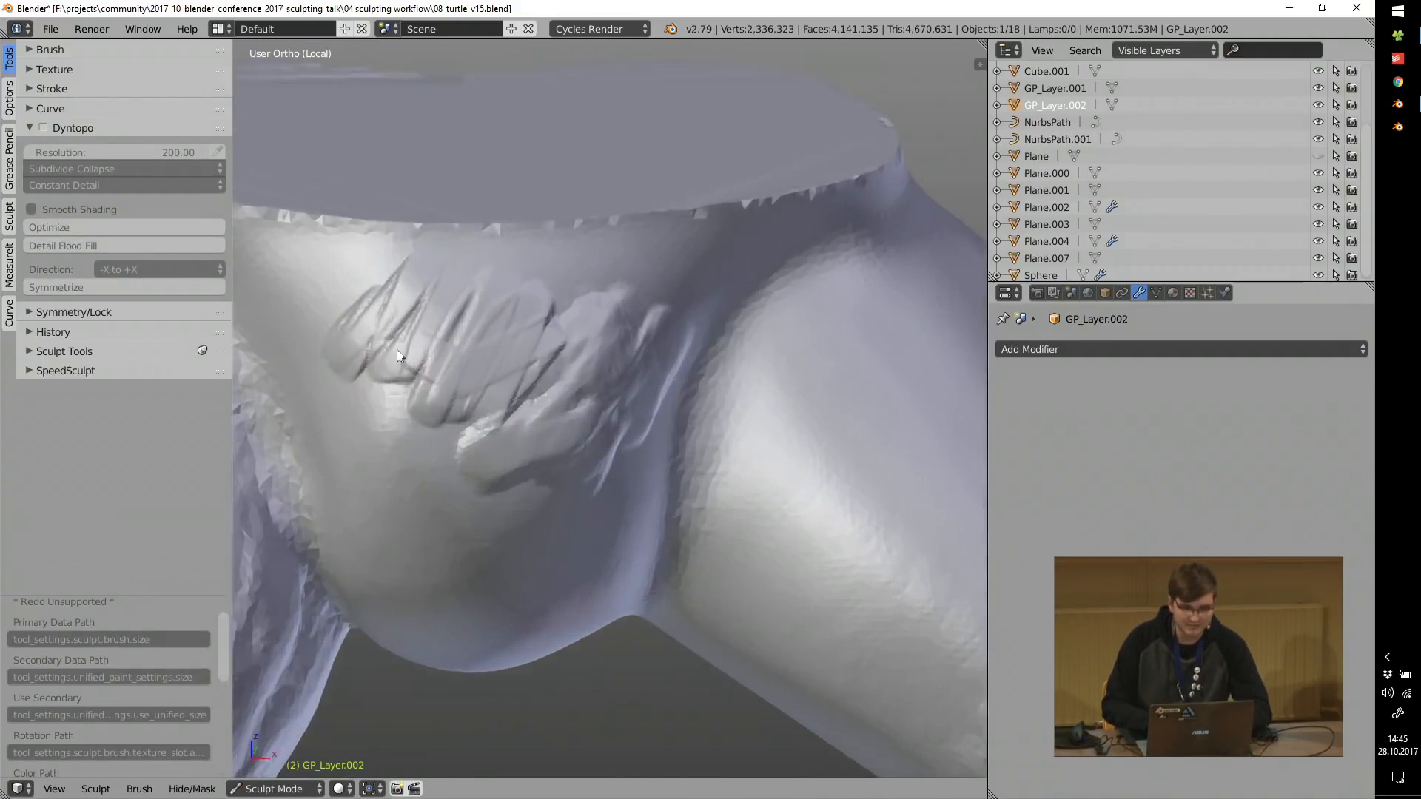
{"action": "scroll", "coordinate": [398, 356], "scroll_direction": "up", "scroll_amount": 1}
{"action": "mouse_move", "coordinate": [441, 310]}
{"action": "left_mouse_down"}
{"action": "mouse_move", "coordinate": [596, 247]}
{"action": "mouse_move", "coordinate": [671, 282]}
{"action": "left_mouse_up"}
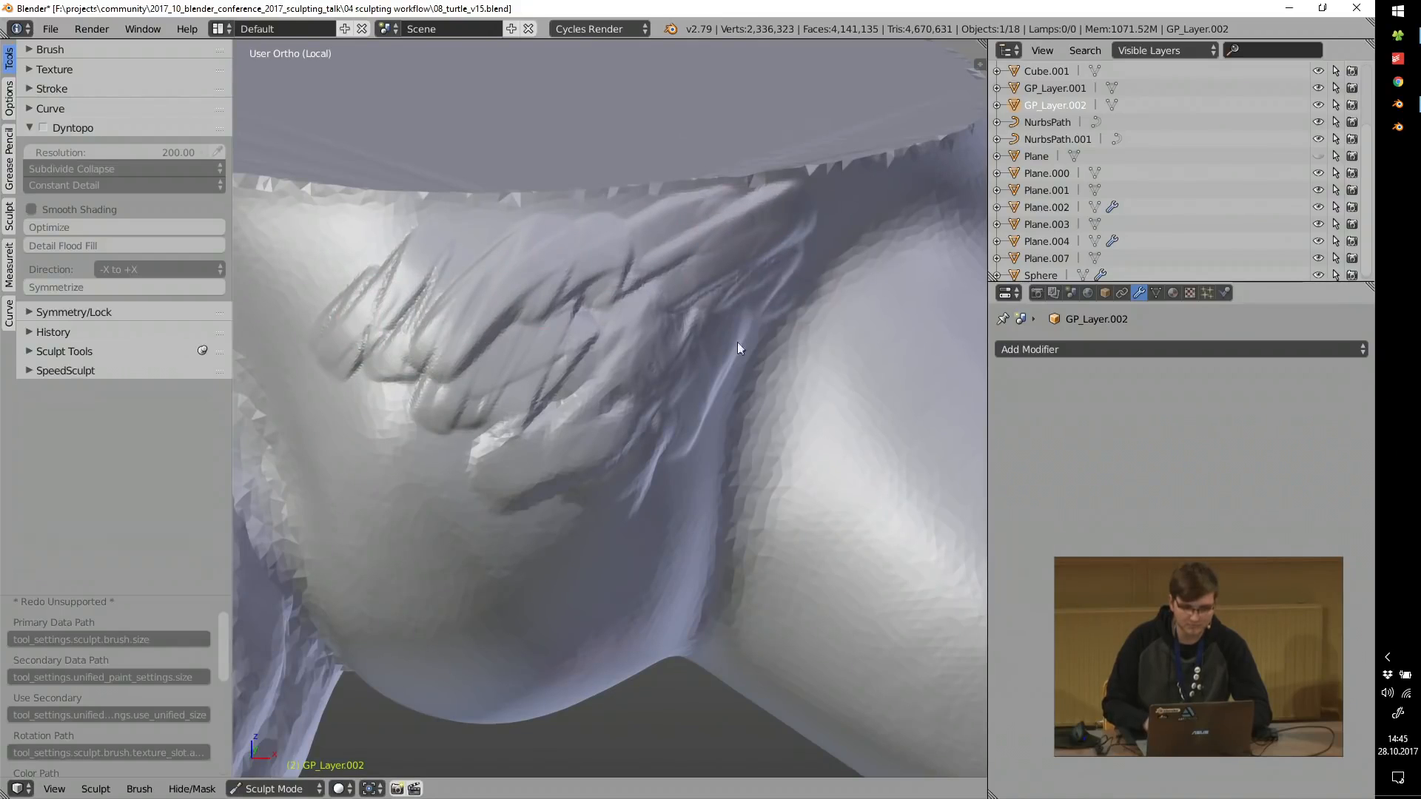
Sculpt a stroke along the groin crease and further strokes over the top of the adjoining thigh.
{"action": "left_click_drag", "start_coordinate": [738, 343], "coordinate": [652, 488]}
{"action": "mouse_move", "coordinate": [650, 397]}
{"action": "middle_mouse_down"}
{"action": "mouse_move", "coordinate": [566, 278]}
{"action": "mouse_move", "coordinate": [561, 313]}
{"action": "mouse_move", "coordinate": [807, 331]}
{"action": "middle_mouse_up"}
{"action": "mouse_move", "coordinate": [806, 330]}
{"action": "left_mouse_down"}
{"action": "mouse_move", "coordinate": [763, 244]}
{"action": "mouse_move", "coordinate": [658, 214]}
{"action": "left_mouse_up"}
{"action": "mouse_move", "coordinate": [319, 557]}
{"action": "middle_mouse_down"}
{"action": "mouse_move", "coordinate": [531, 394]}
{"action": "mouse_move", "coordinate": [485, 420]}
{"action": "middle_mouse_up"}
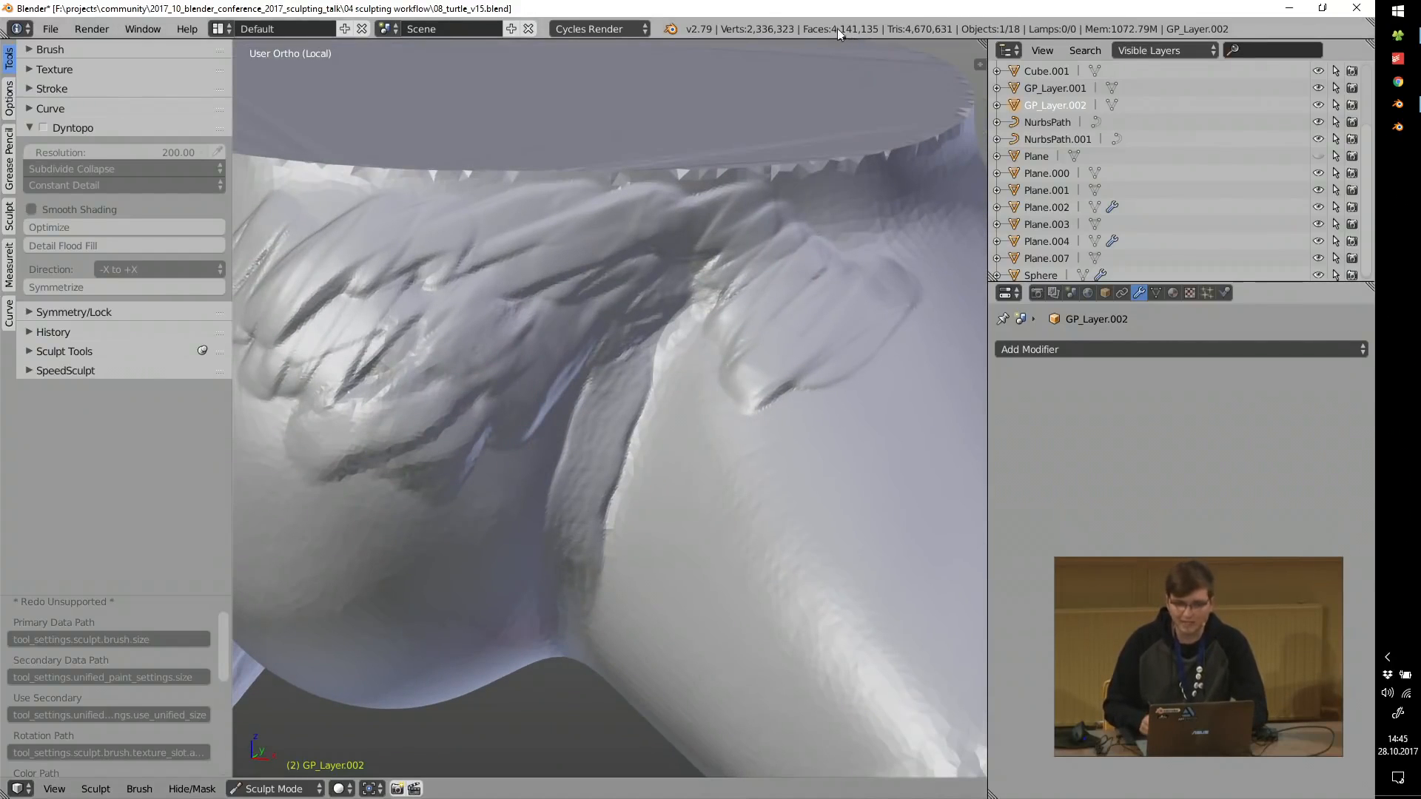
Return the legs to Object Mode and quit the v15 file without saving.
{"action": "key", "text": "Tab"}
{"action": "left_click", "coordinate": [876, 456]}
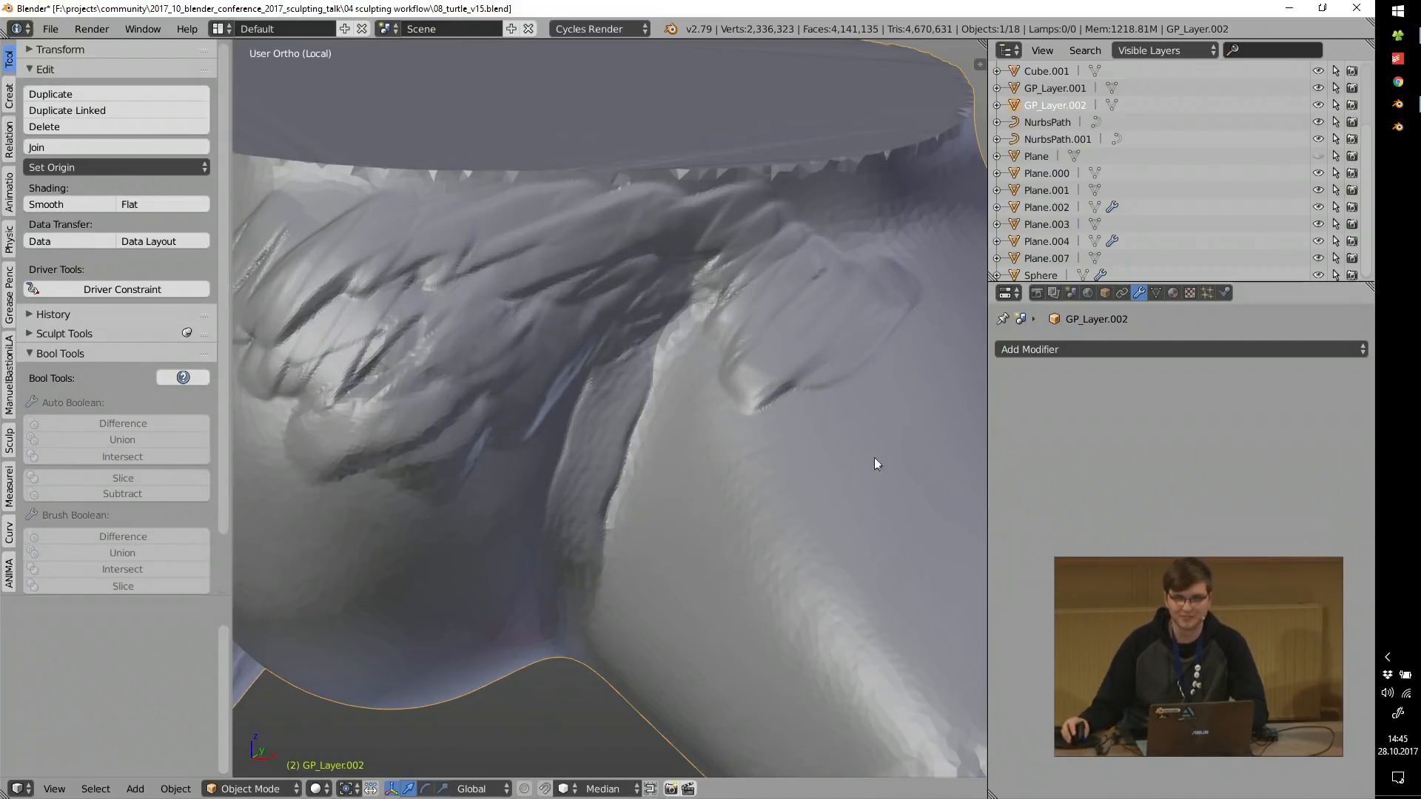
{"action": "scroll", "coordinate": [836, 444], "scroll_direction": "down", "scroll_amount": 5}
{"action": "mouse_move", "coordinate": [694, 414]}
{"action": "middle_mouse_down"}
{"action": "mouse_move", "coordinate": [603, 389]}
{"action": "mouse_move", "coordinate": [615, 389]}
{"action": "middle_mouse_up"}
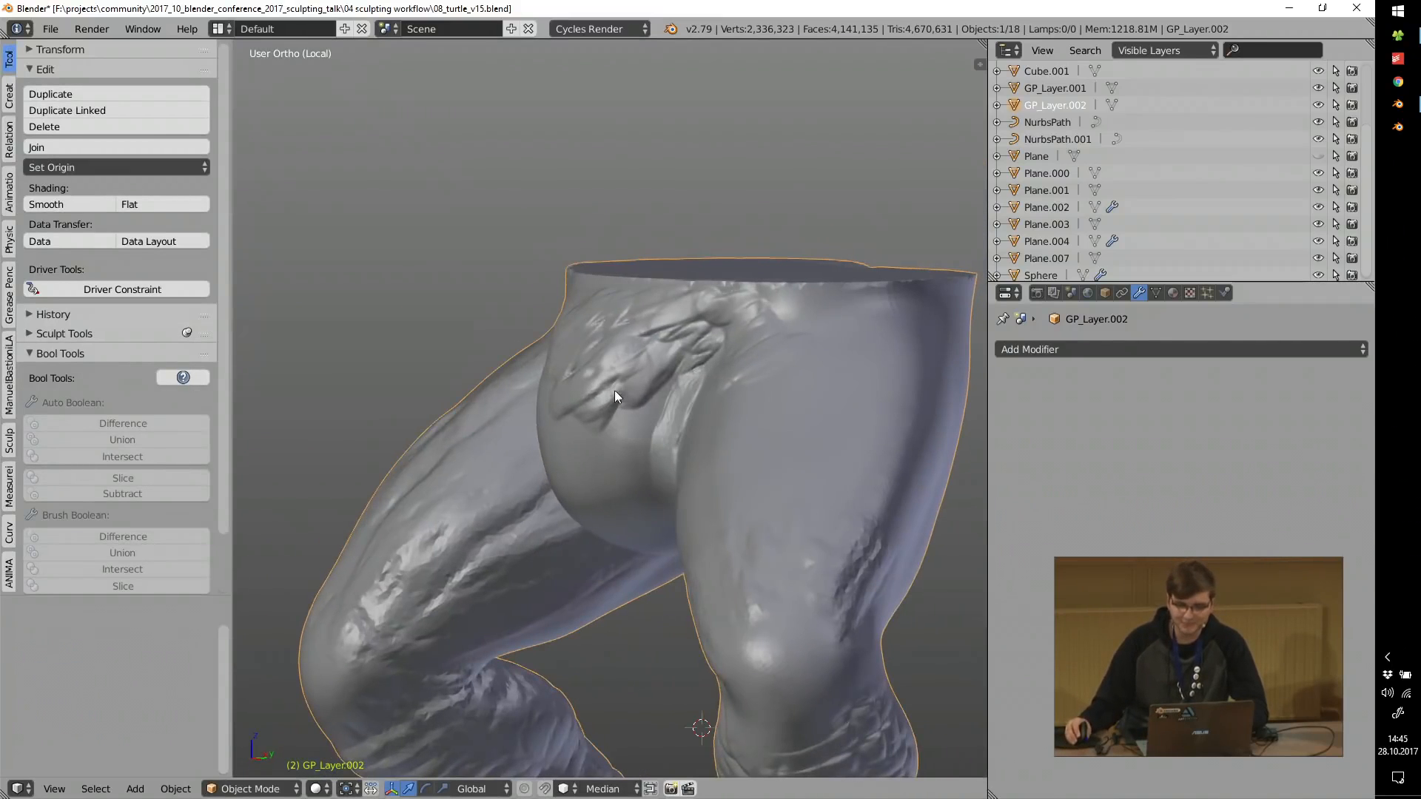
{"action": "left_click", "coordinate": [1357, 11]}
{"action": "left_click", "coordinate": [681, 462]}
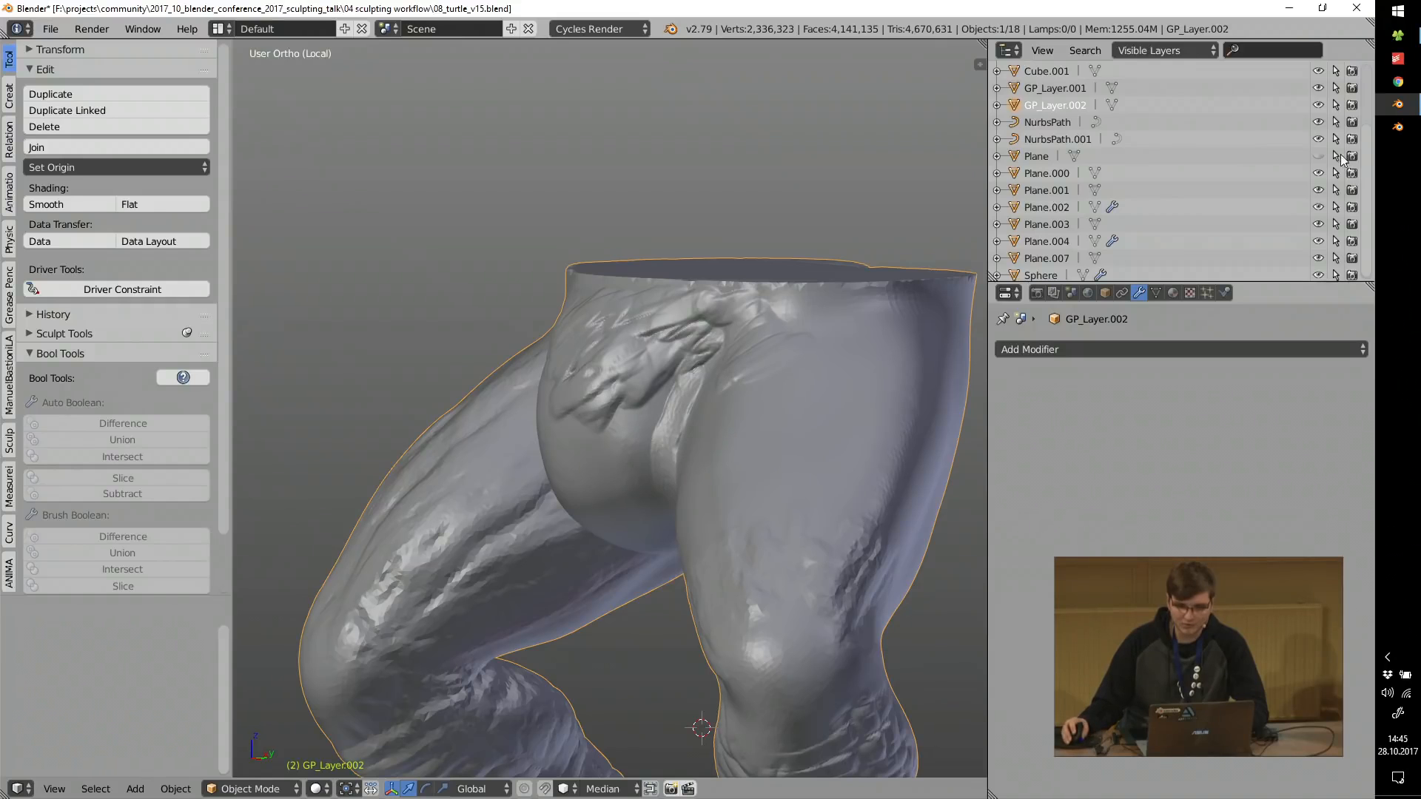
Switch to File Explorer and open 00_solving_problems.jpg from the 05 solving problems folder.
{"action": "left_click", "coordinate": [1398, 36]}
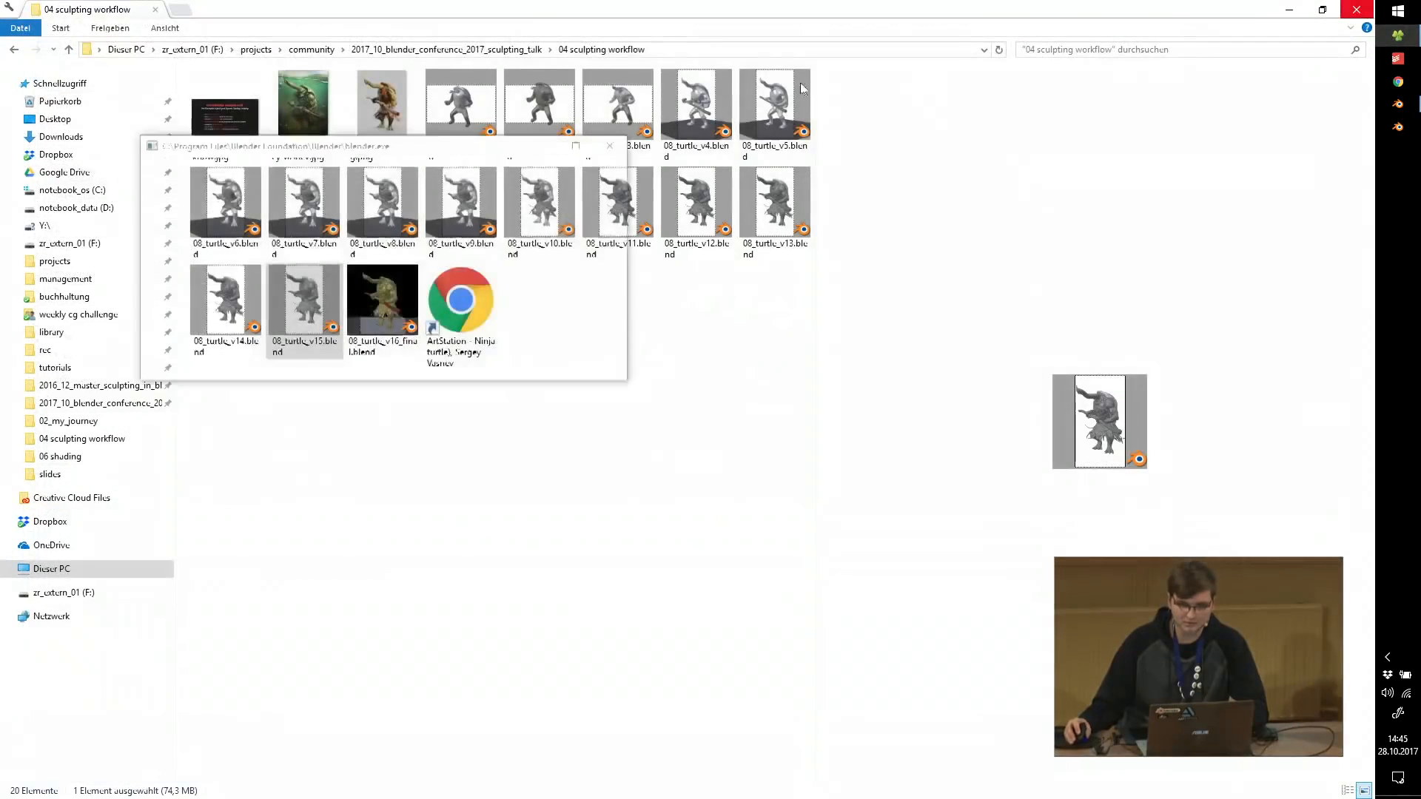
{"action": "left_click", "coordinate": [509, 50]}
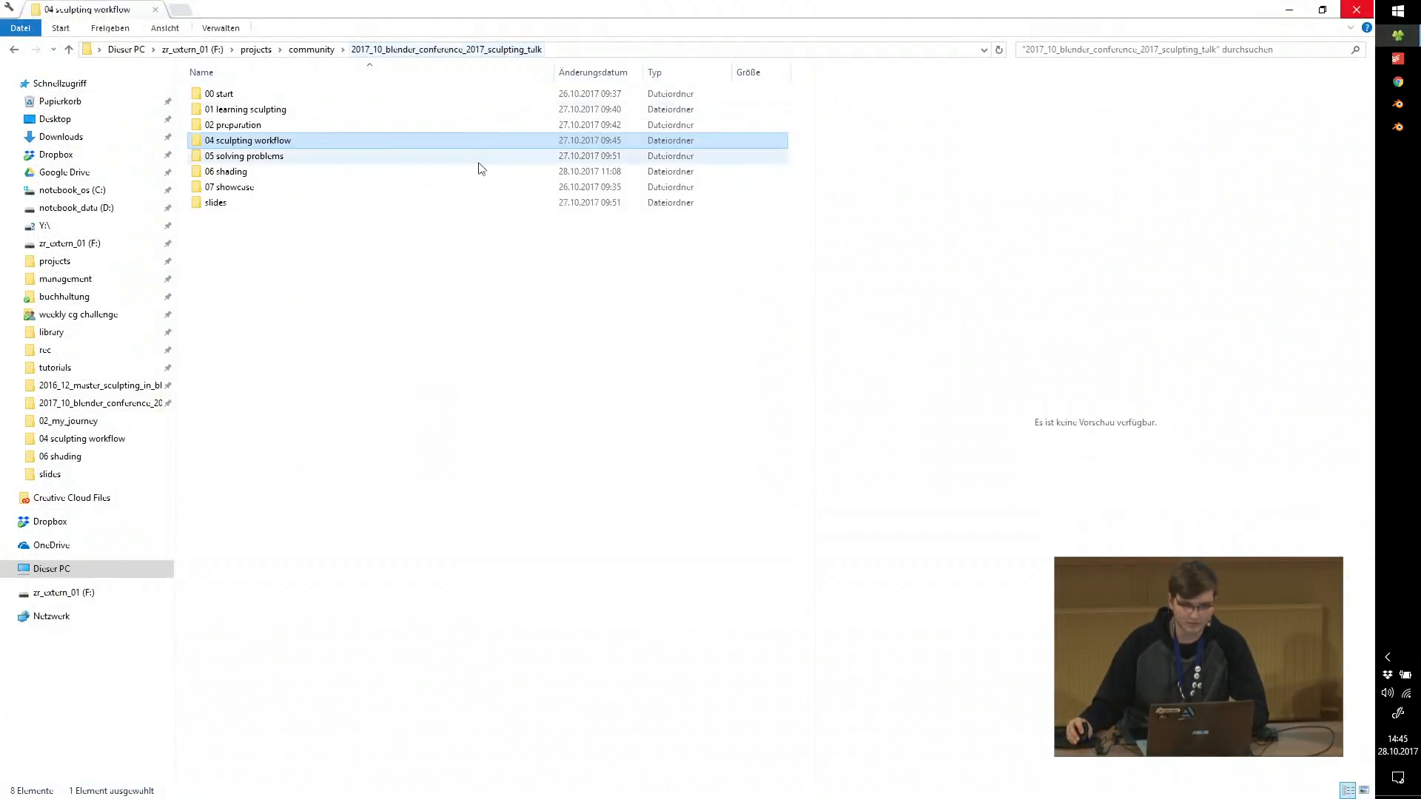
{"action": "double_click", "coordinate": [244, 156]}
{"action": "double_click", "coordinate": [337, 152]}
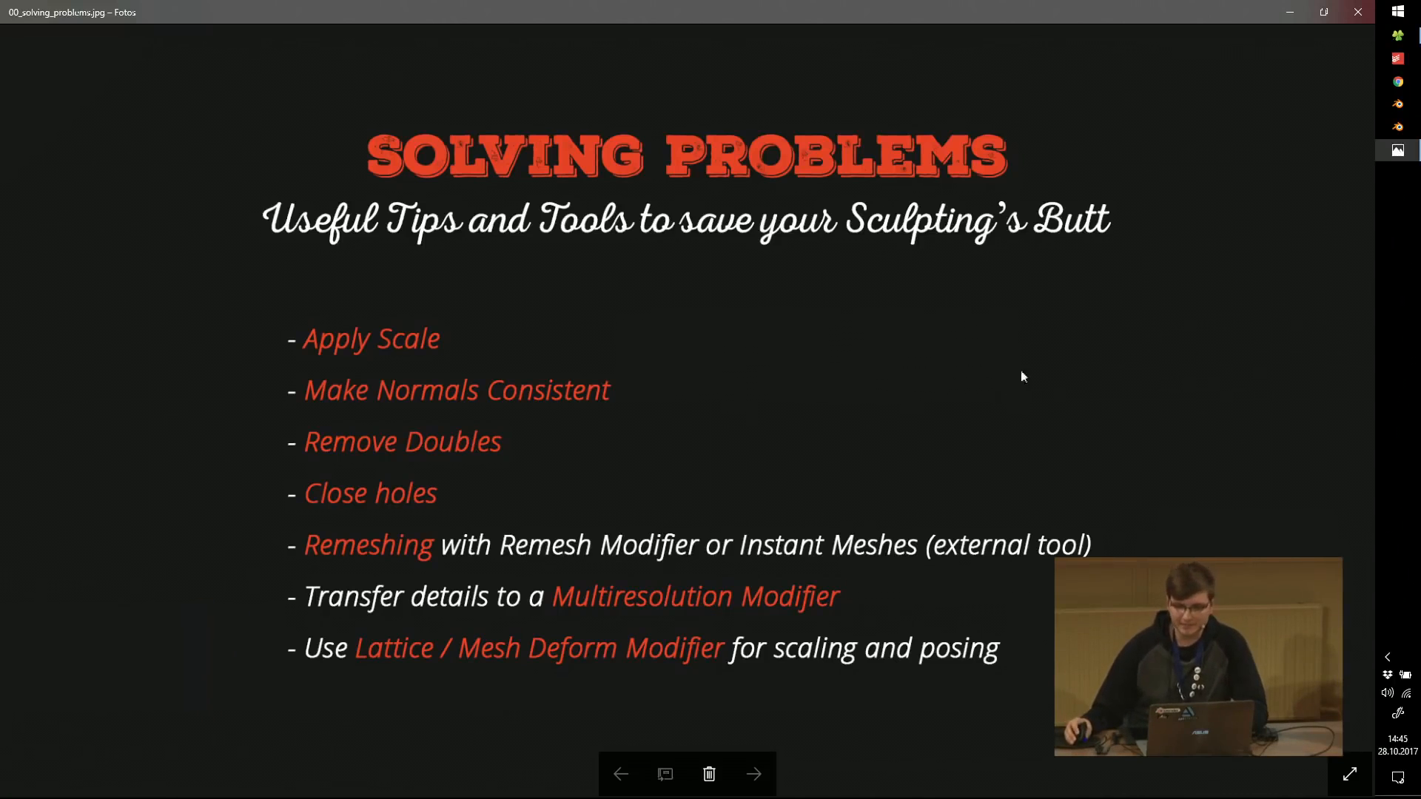
Switch to the new Blender scene, give the default cube a level 3 Subdivision Surface modifier and apply it.
{"action": "left_click", "coordinate": [1399, 128]}
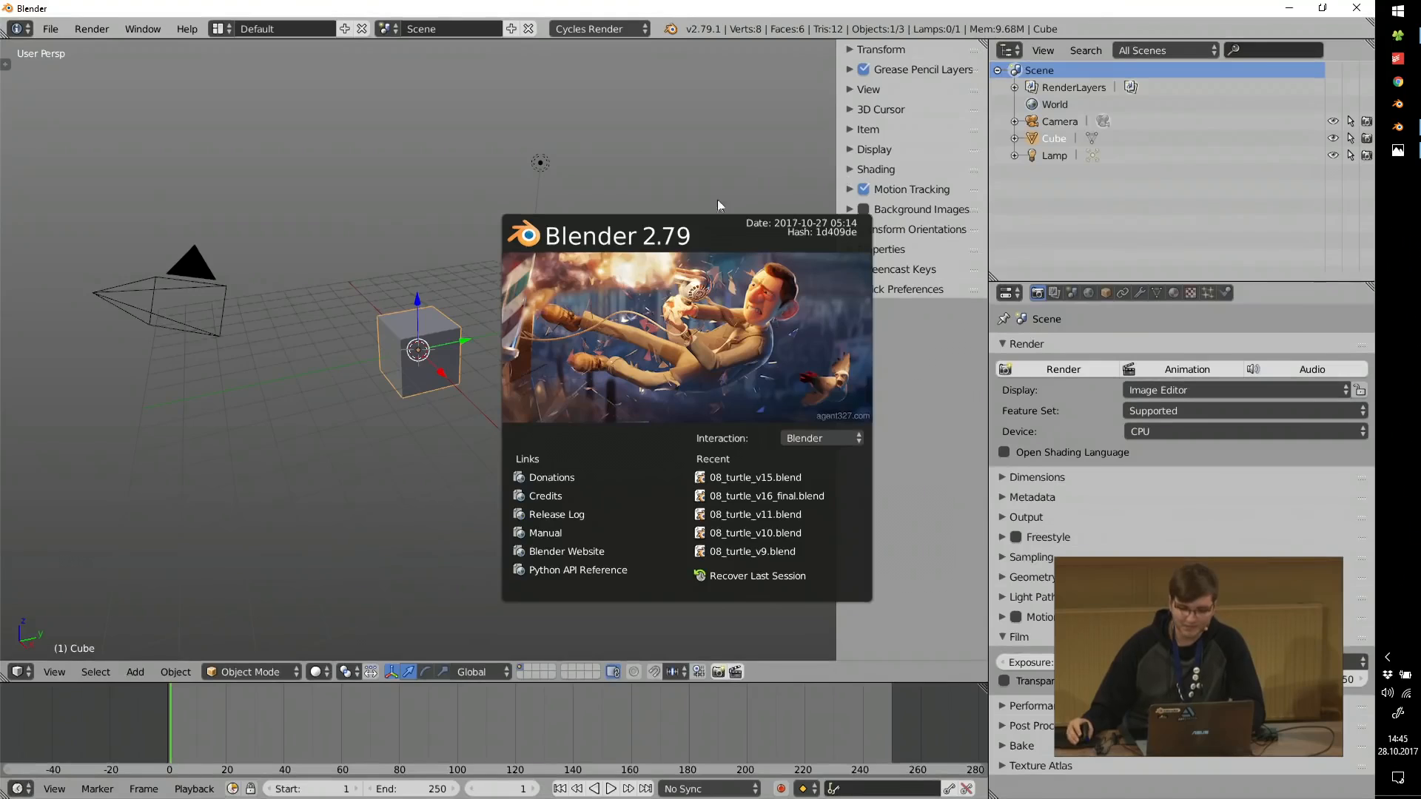
{"action": "left_click", "coordinate": [717, 198]}
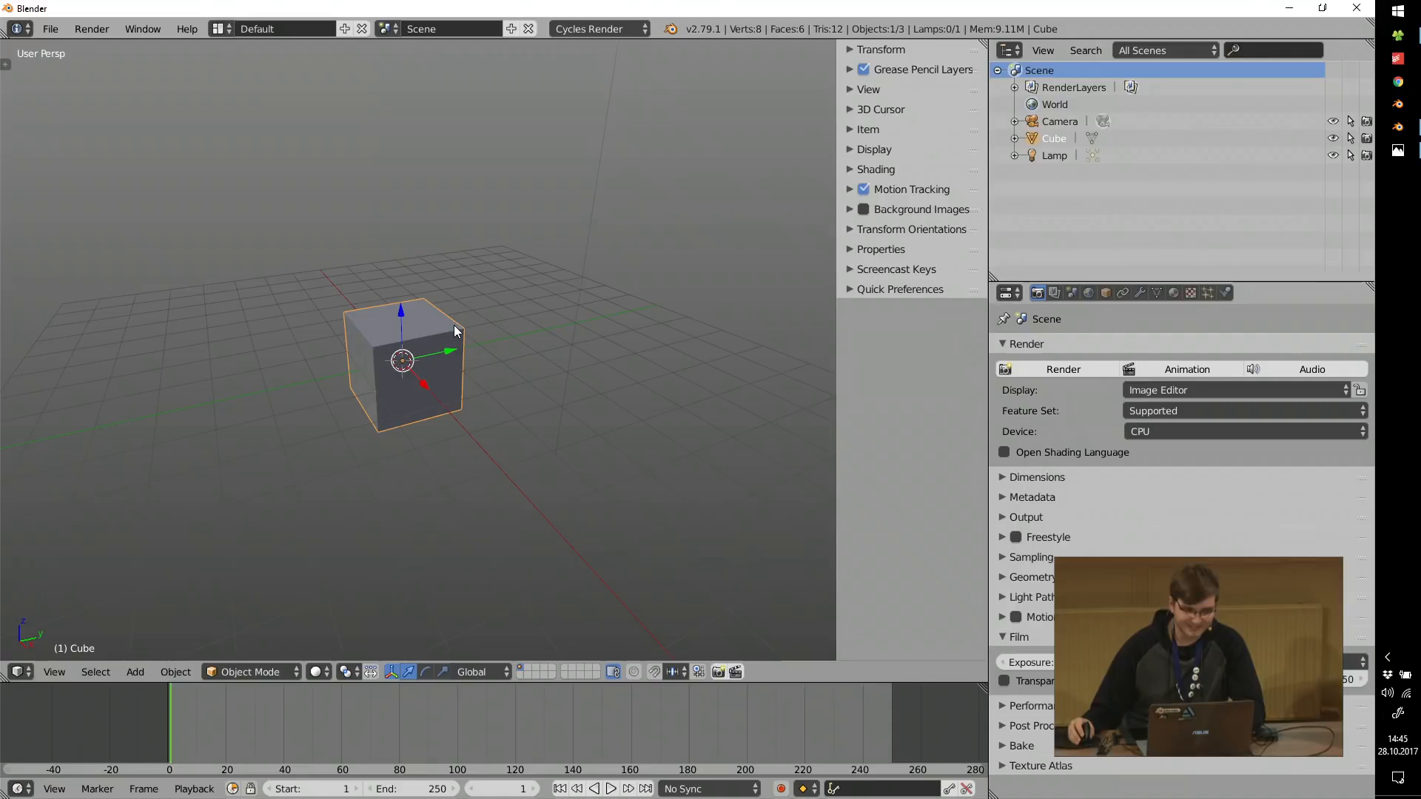
{"action": "key", "text": "ctrl+3"}
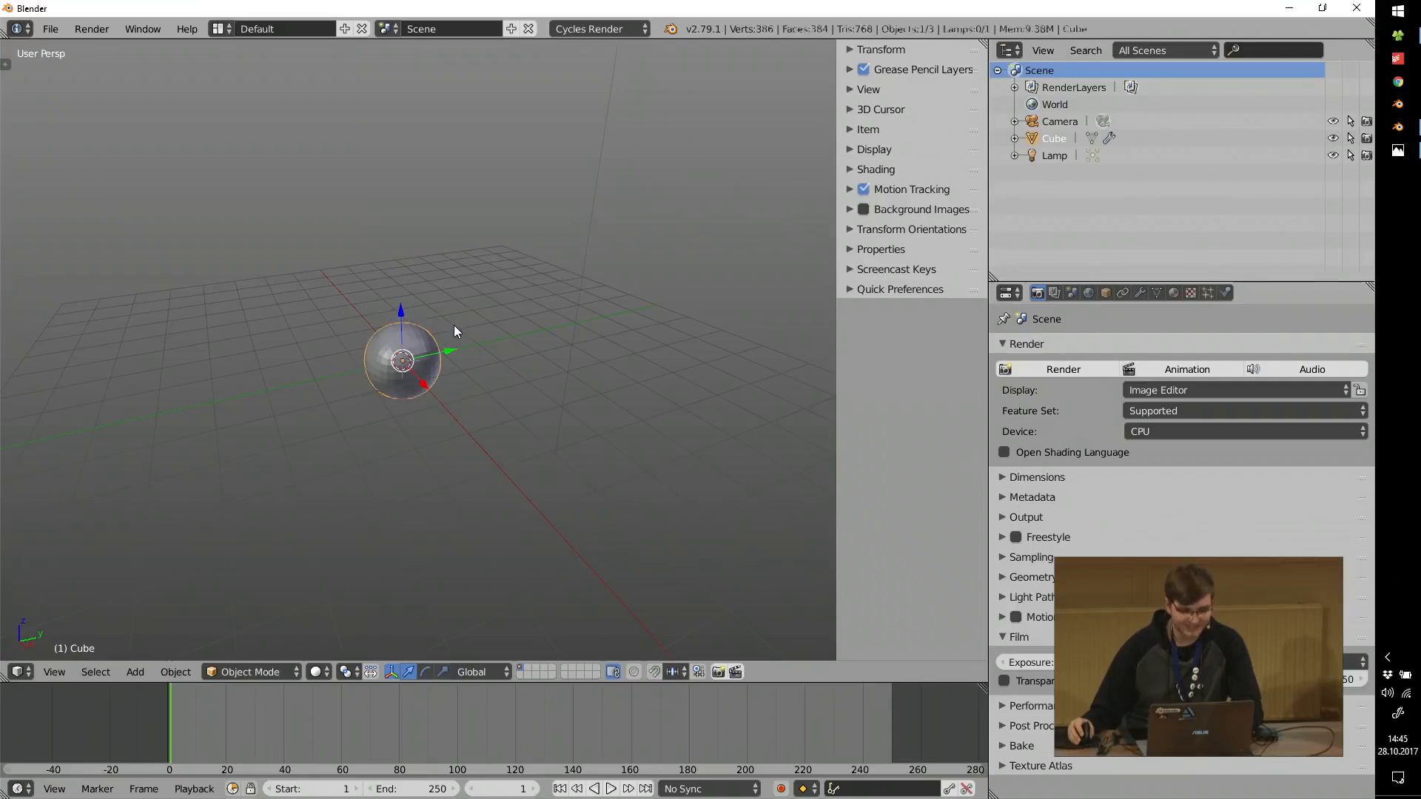
{"action": "left_click", "coordinate": [1140, 292]}
{"action": "left_click", "coordinate": [1061, 398]}
Show the transform values in front view and stretch the sphere along Z in Object Mode to a scale of about 30.46.
{"action": "key", "text": "KP_1"}
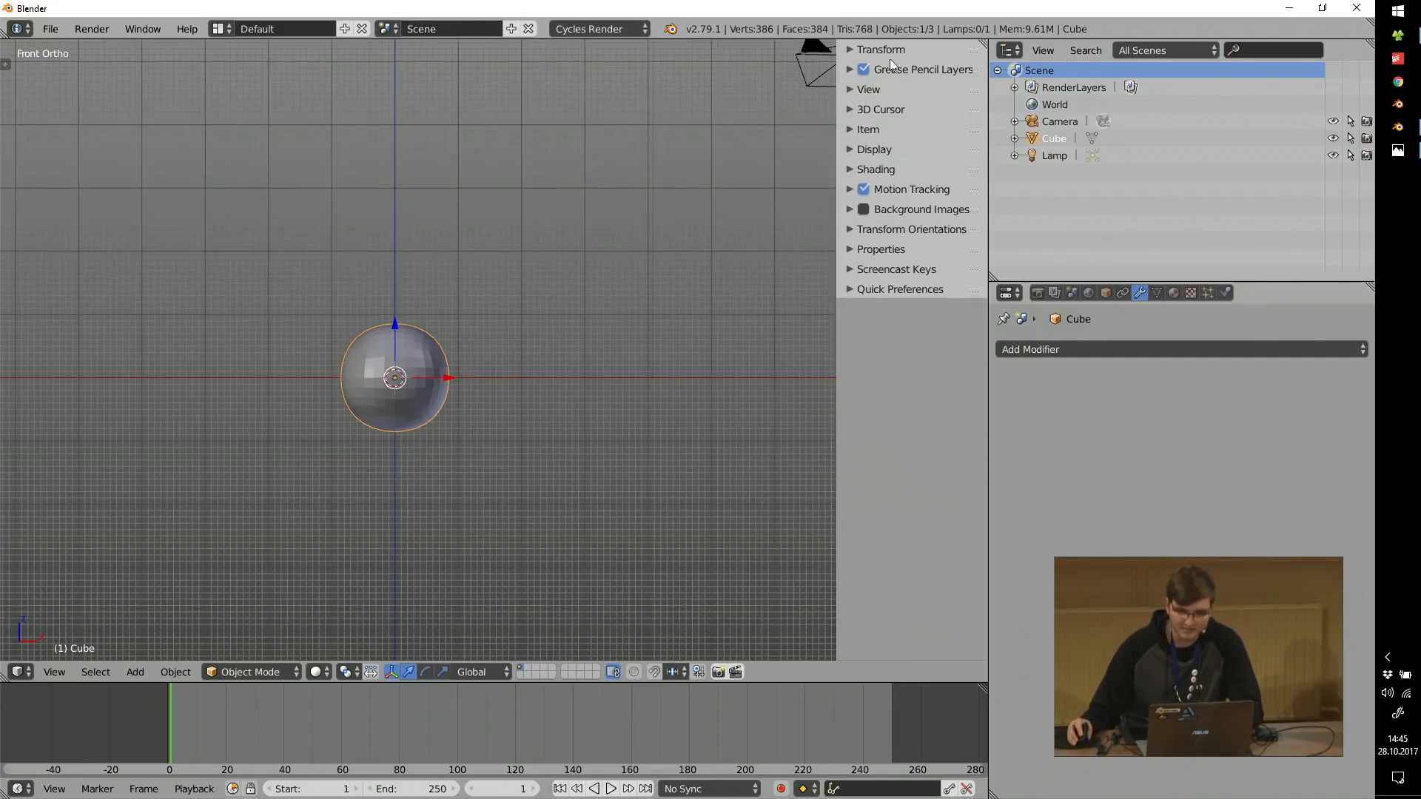
{"action": "left_click", "coordinate": [891, 55]}
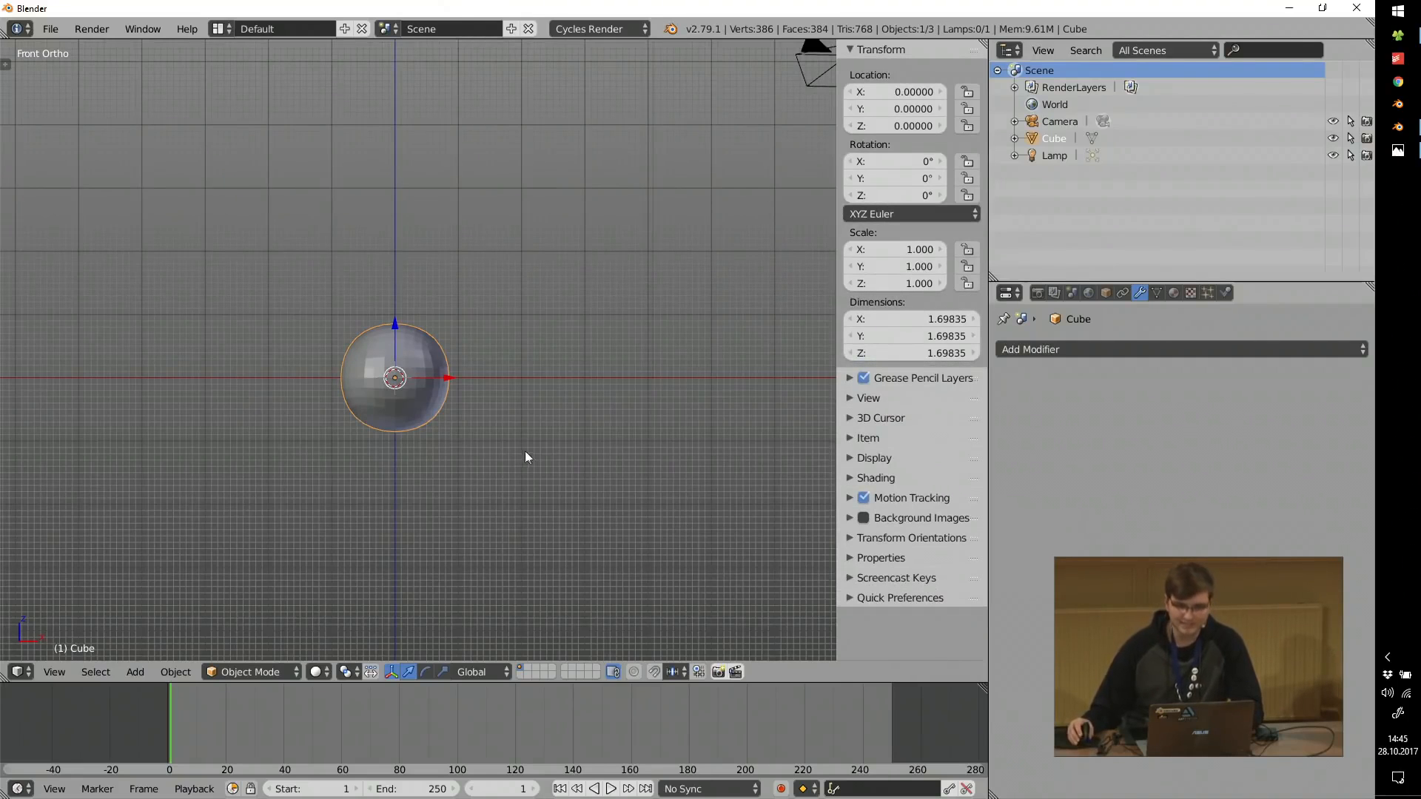
{"action": "scroll", "coordinate": [527, 455], "scroll_direction": "down", "scroll_amount": 2}
{"action": "key", "text": "s"}
{"action": "key", "text": "z"}
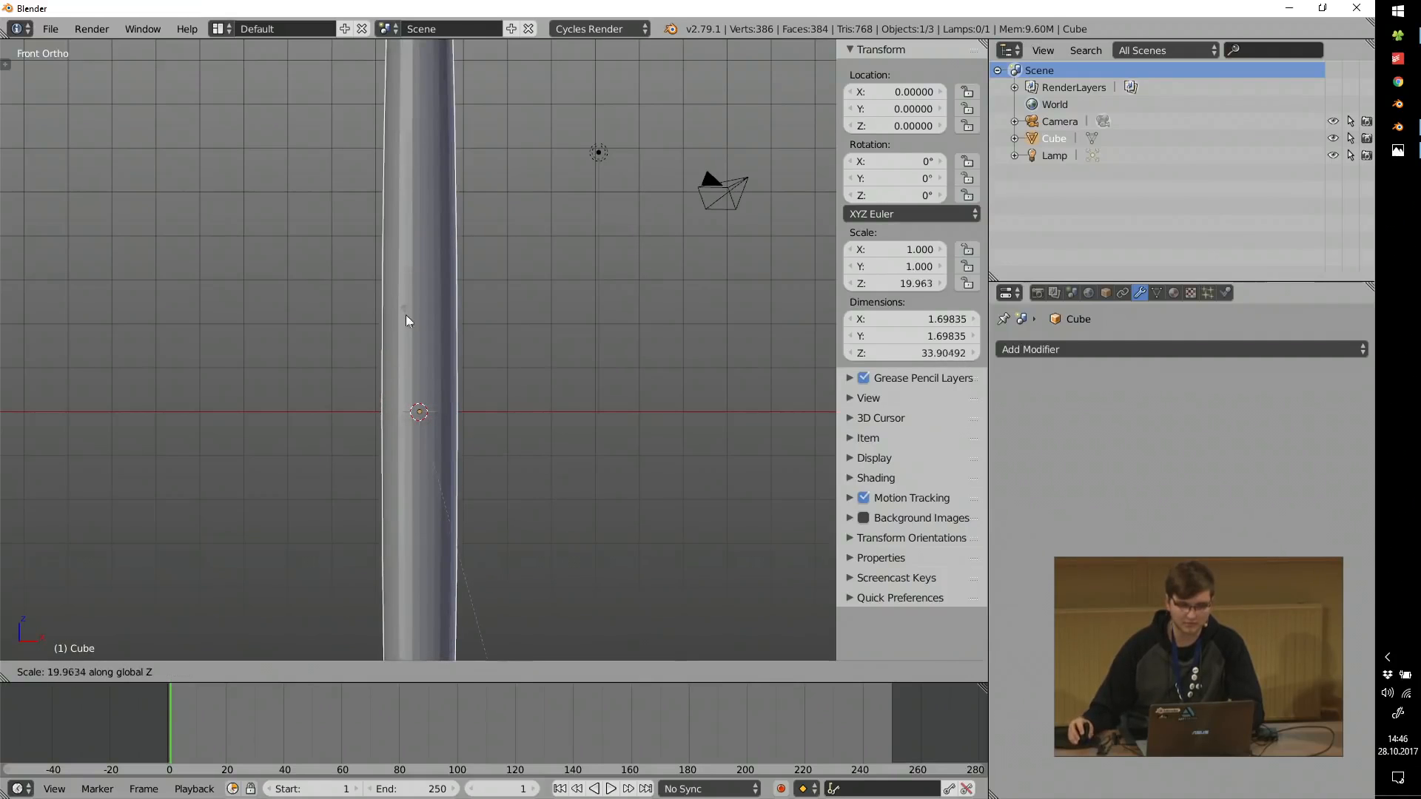
{"action": "left_click", "coordinate": [739, 65]}
{"action": "scroll", "coordinate": [666, 289], "scroll_direction": "down", "scroll_amount": 5}
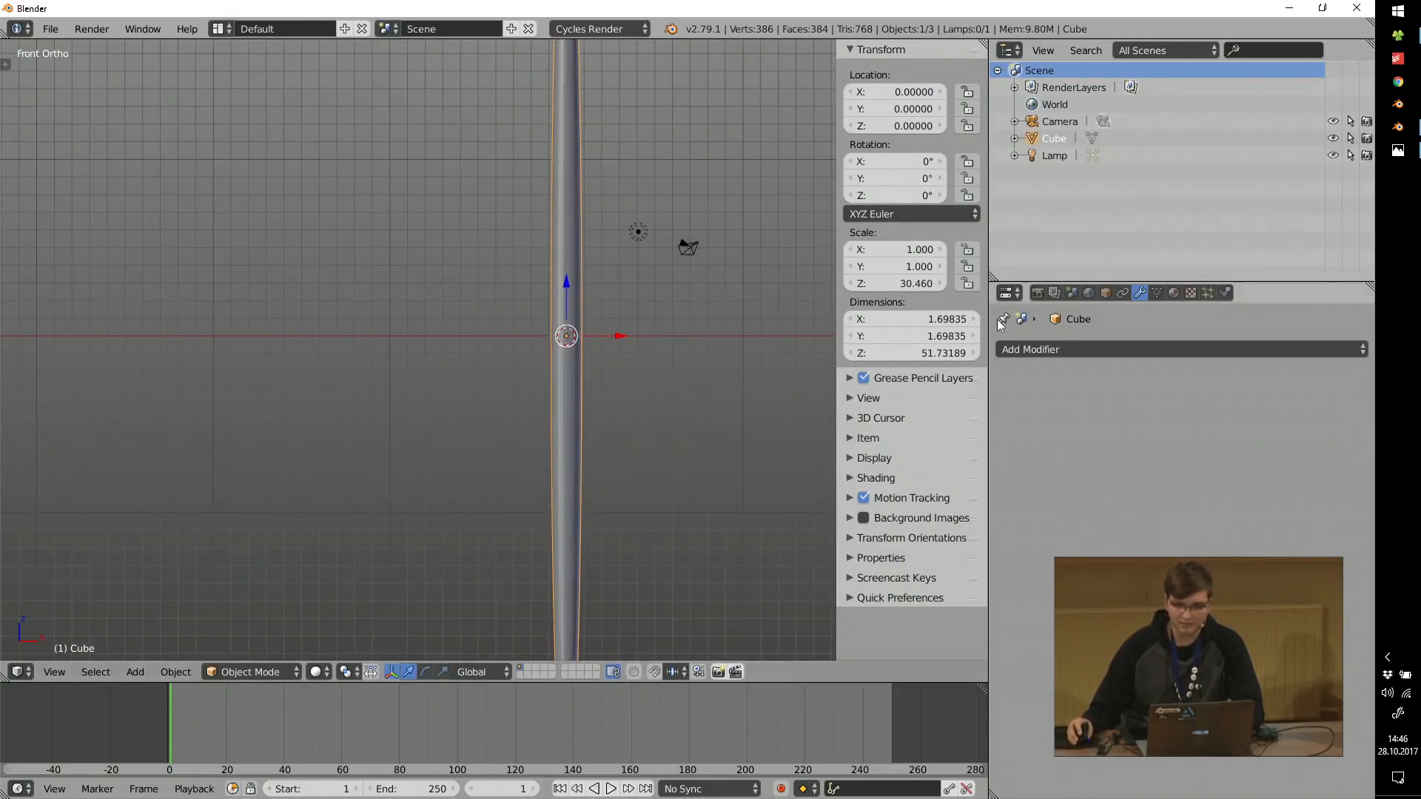
{"action": "middle_click_drag", "start_coordinate": [623, 328], "coordinate": [592, 365], "text": "shift"}
{"action": "scroll", "coordinate": [591, 362], "scroll_direction": "down", "scroll_amount": 1}
Shrink the mesh along Z in Edit Mode back to a sphere about 1.66 units high and return to Object Mode.
{"action": "key", "text": "Tab"}
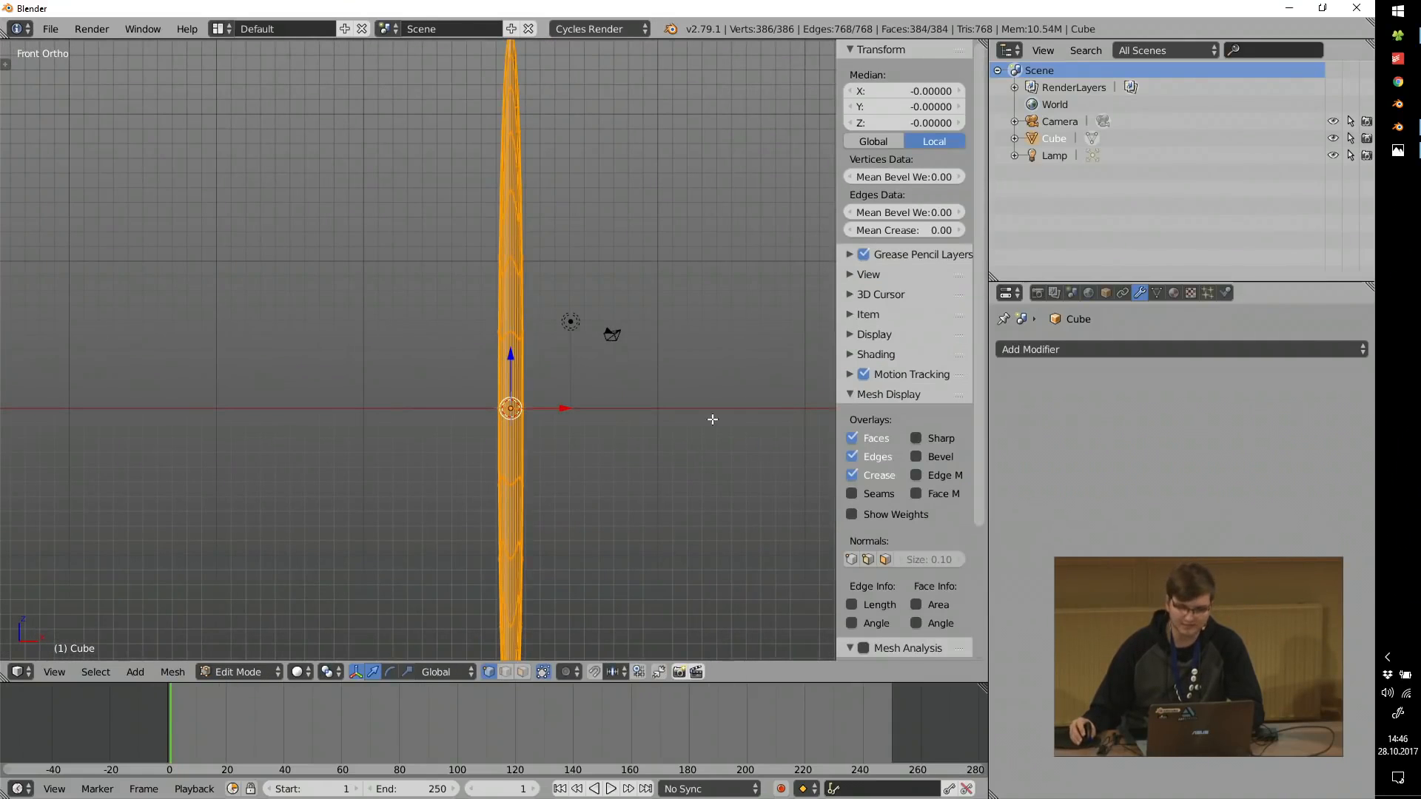
{"action": "key", "text": "s"}
{"action": "key", "text": "z"}
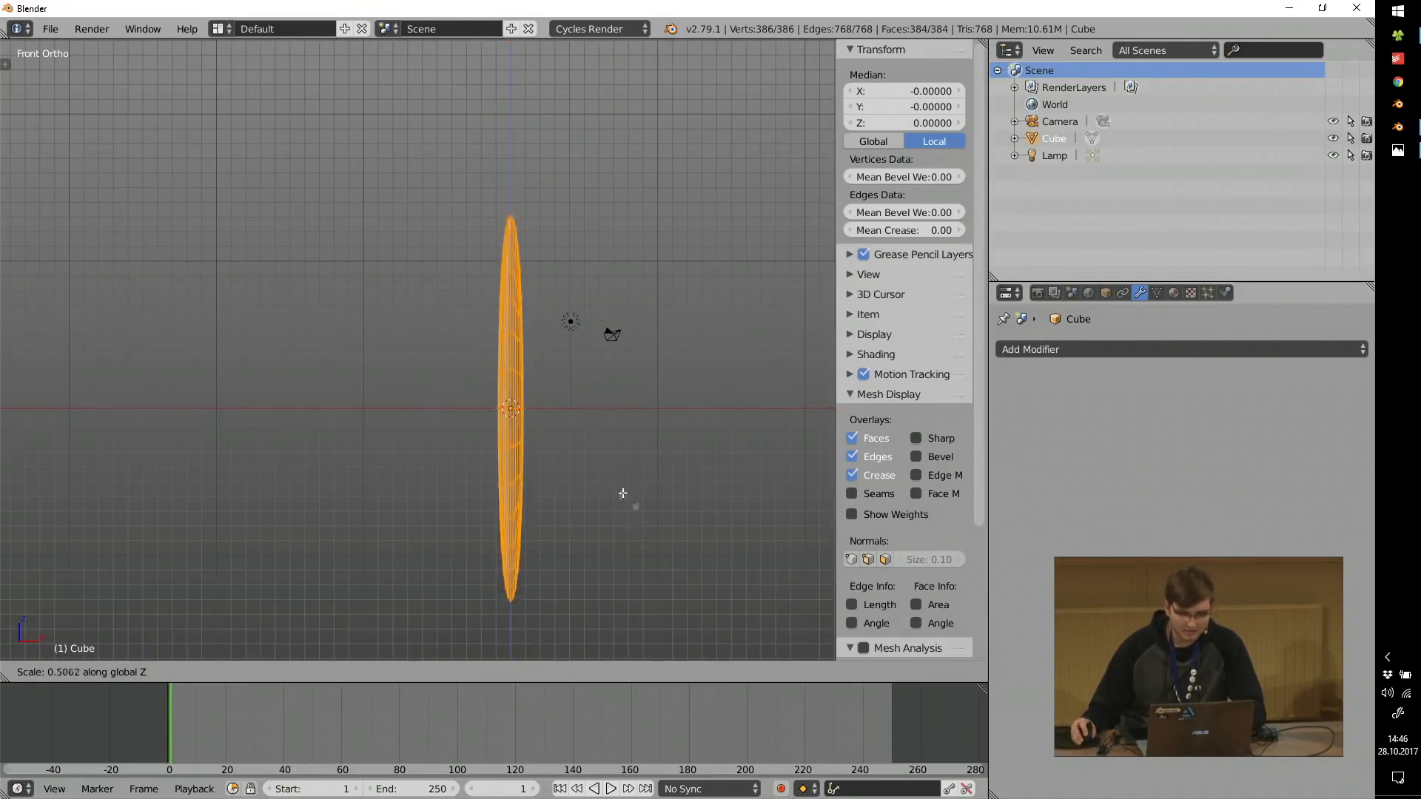
{"action": "left_click", "coordinate": [579, 462]}
{"action": "scroll", "coordinate": [608, 493], "scroll_direction": "up", "scroll_amount": 3}
{"action": "key", "text": "s"}
{"action": "key", "text": "z"}
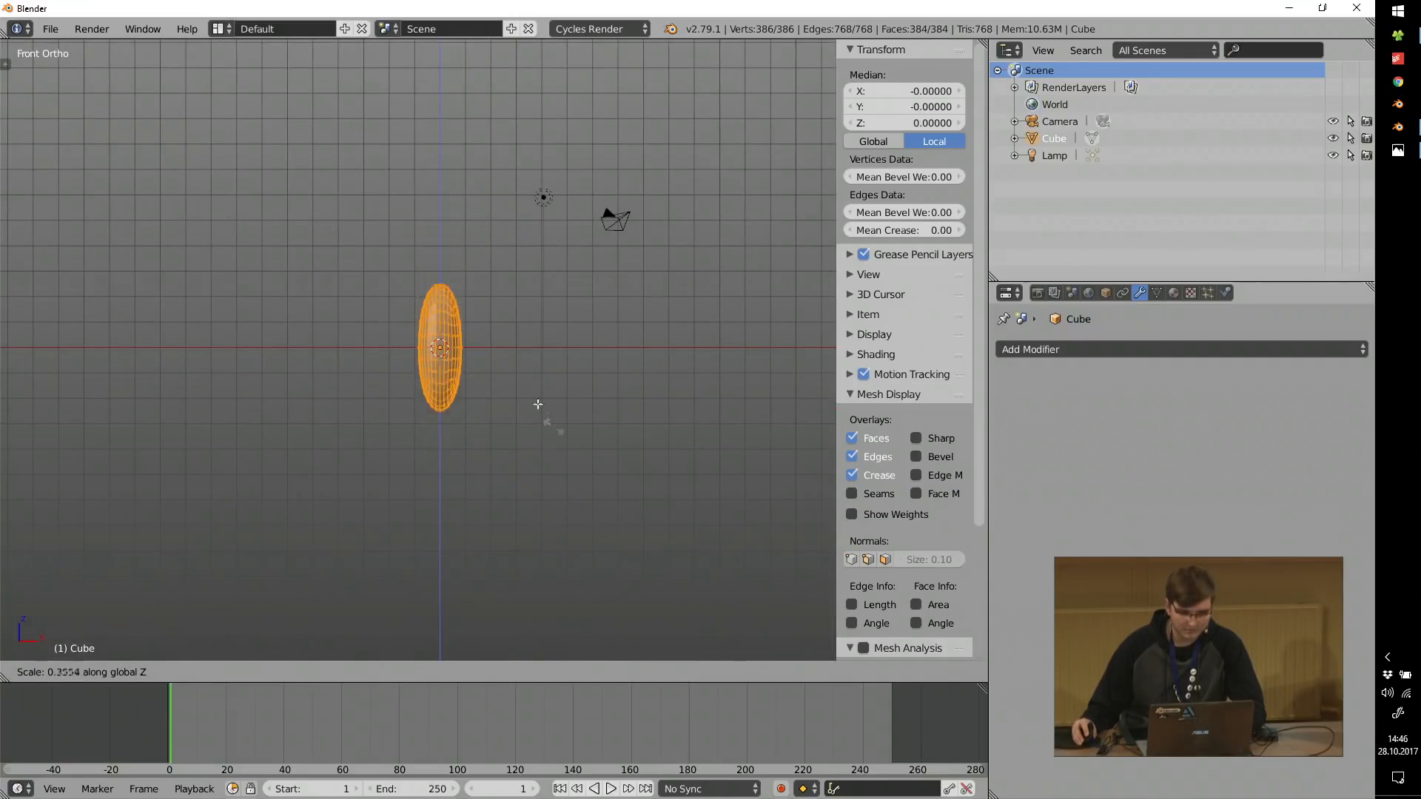
{"action": "left_click", "coordinate": [481, 358]}
{"action": "scroll", "coordinate": [477, 359], "scroll_direction": "up", "scroll_amount": 4}
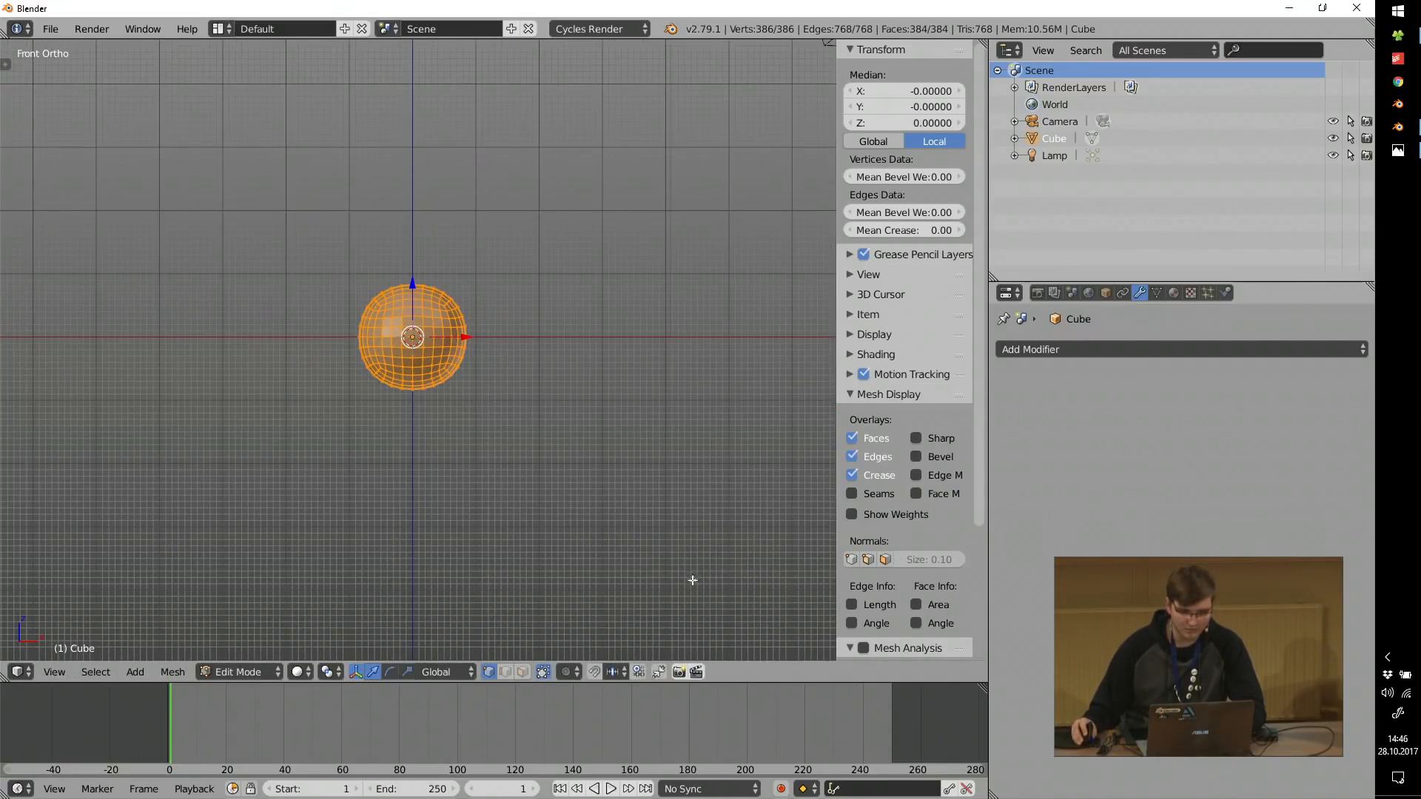
{"action": "key", "text": "Tab"}
Enter Sculpt Mode on the non-uniformly scaled sphere and show the Clay brush settings.
{"action": "scroll", "coordinate": [426, 344], "scroll_direction": "up", "scroll_amount": 3}
{"action": "middle_click_drag", "start_coordinate": [427, 344], "coordinate": [433, 285]}
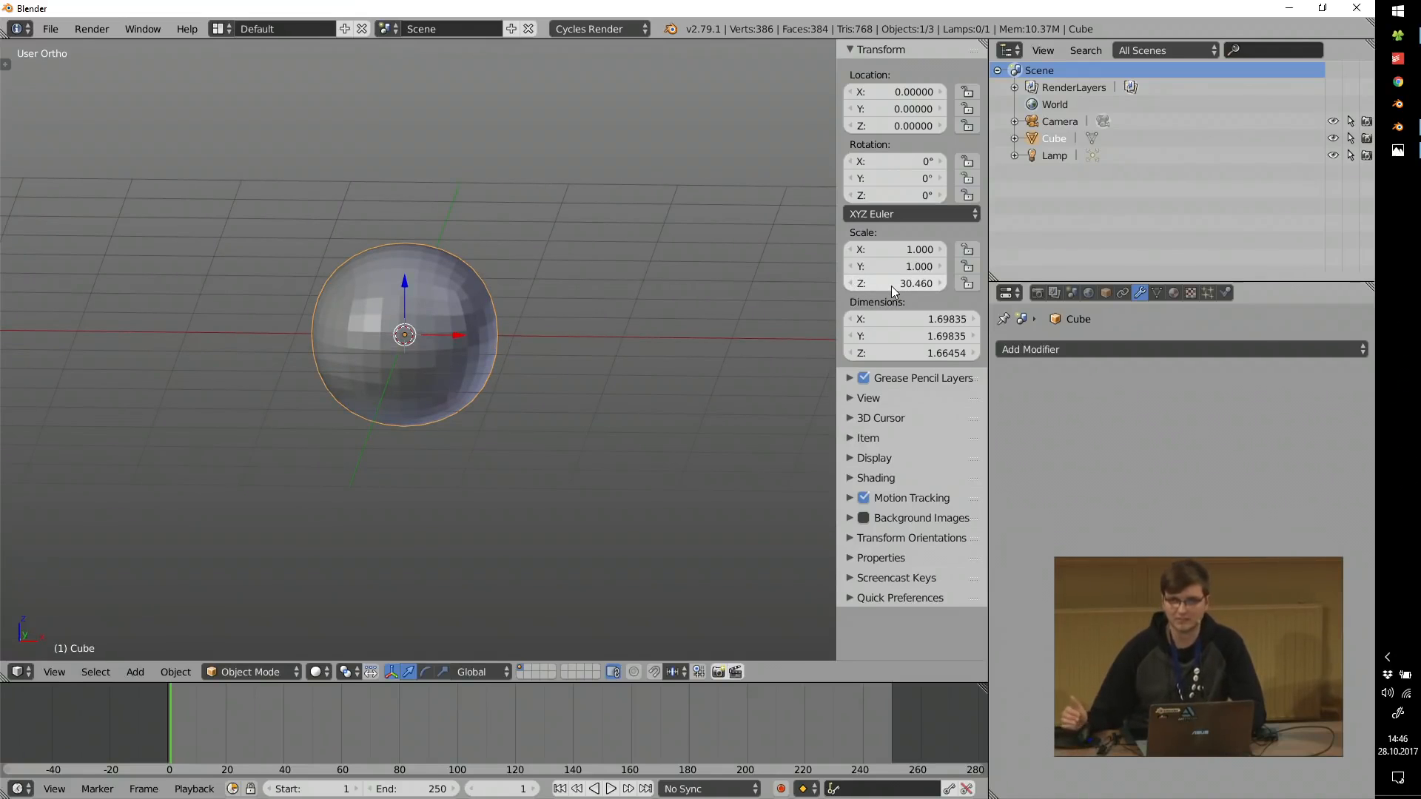
{"action": "scroll", "coordinate": [311, 281], "scroll_direction": "up", "scroll_amount": 3}
{"action": "key", "text": "Tab"}
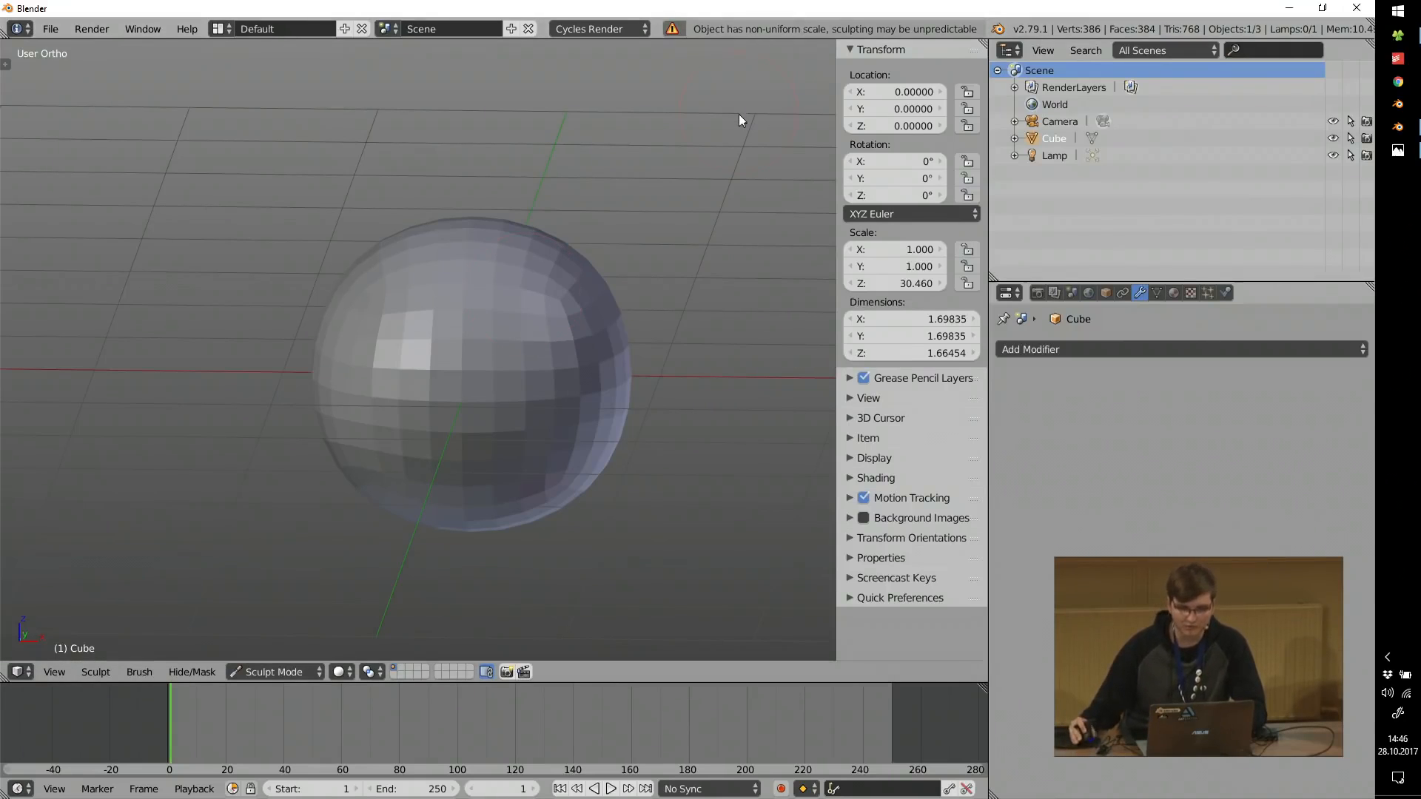
{"action": "mouse_move", "coordinate": [419, 424]}
{"action": "middle_mouse_down"}
{"action": "mouse_move", "coordinate": [471, 366]}
{"action": "mouse_move", "coordinate": [453, 363]}
{"action": "middle_mouse_up"}
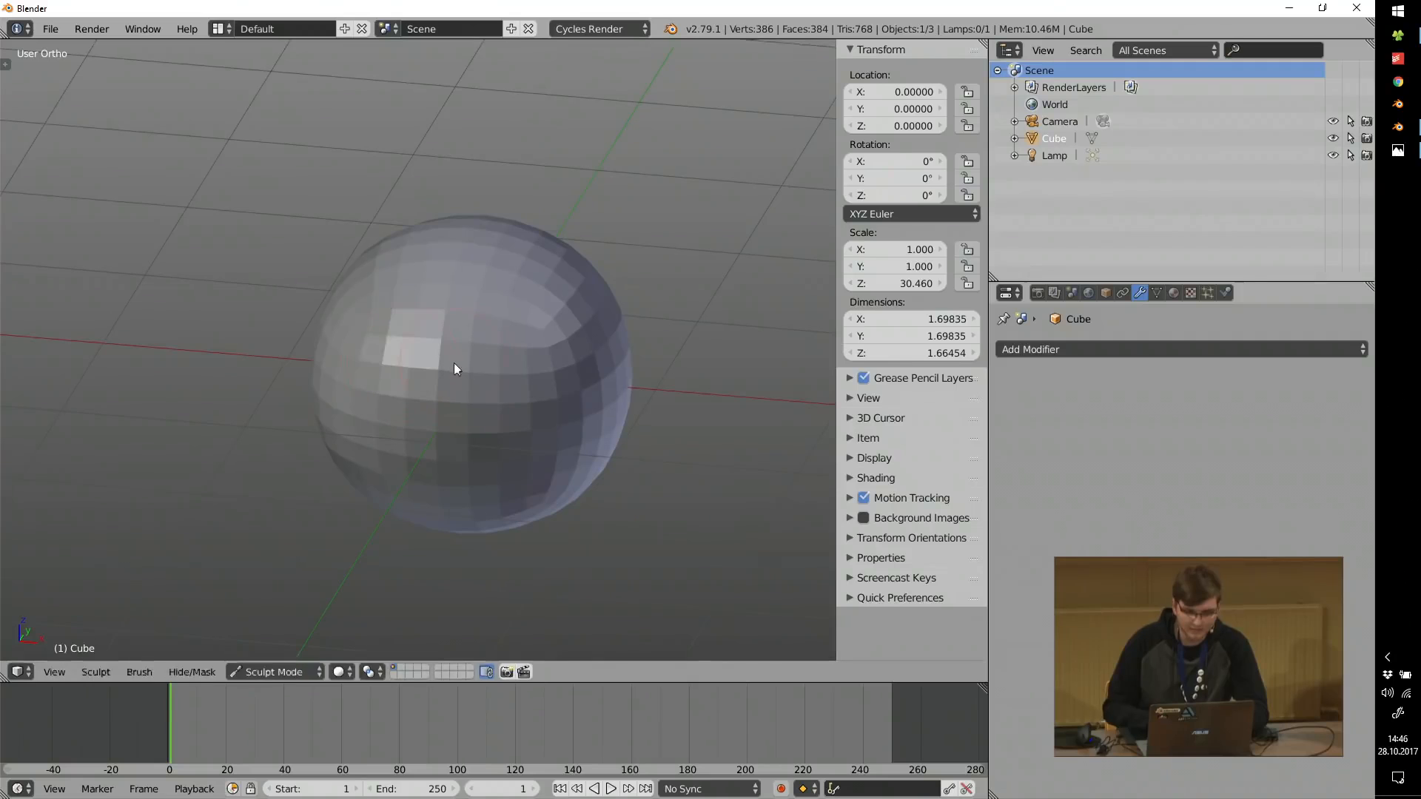
{"action": "key", "text": "t"}
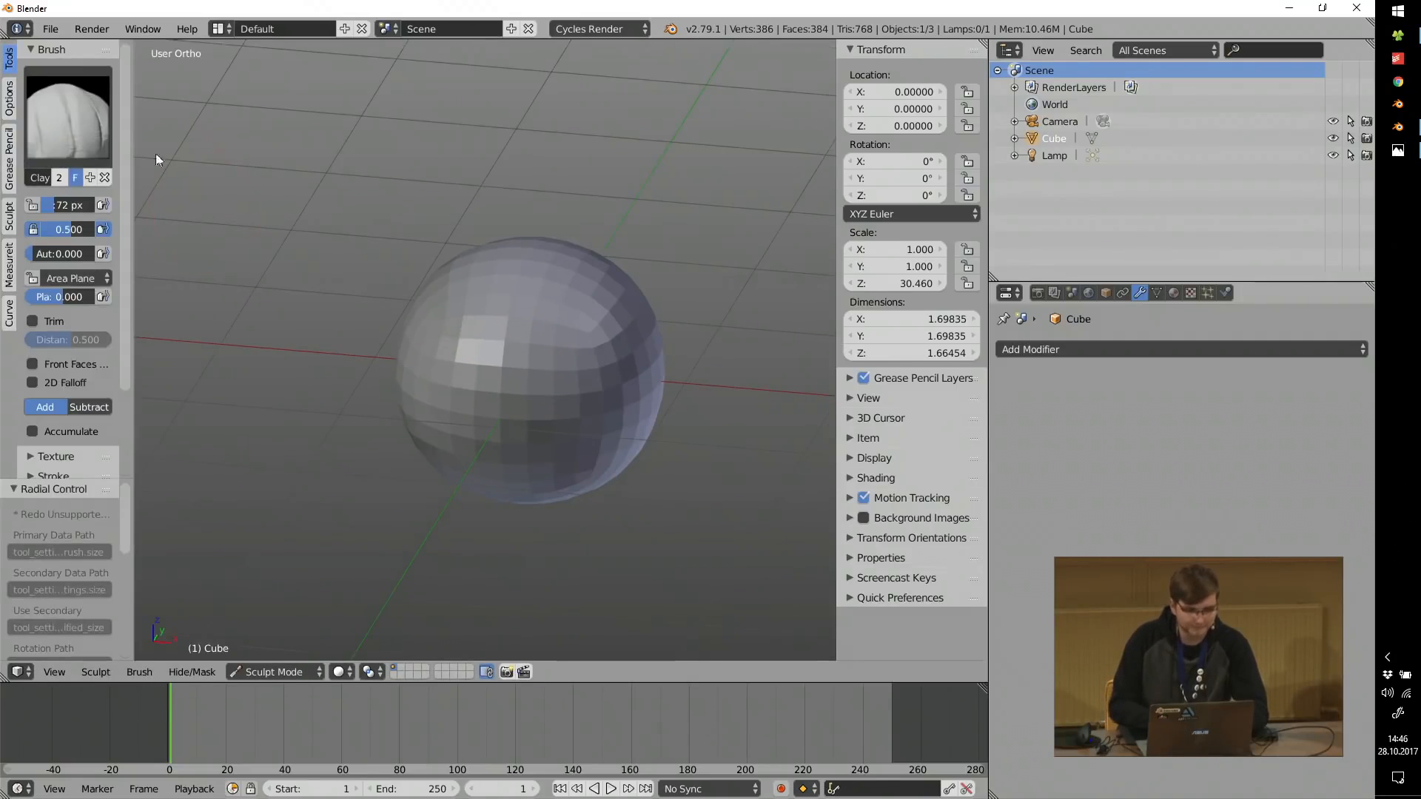
Enable Dyntopo on the non-uniformly scaled sphere and set its detail type method to Constant Detail.
{"action": "scroll", "coordinate": [78, 241], "scroll_direction": "down", "scroll_amount": 5}
{"action": "left_click", "coordinate": [45, 408]}
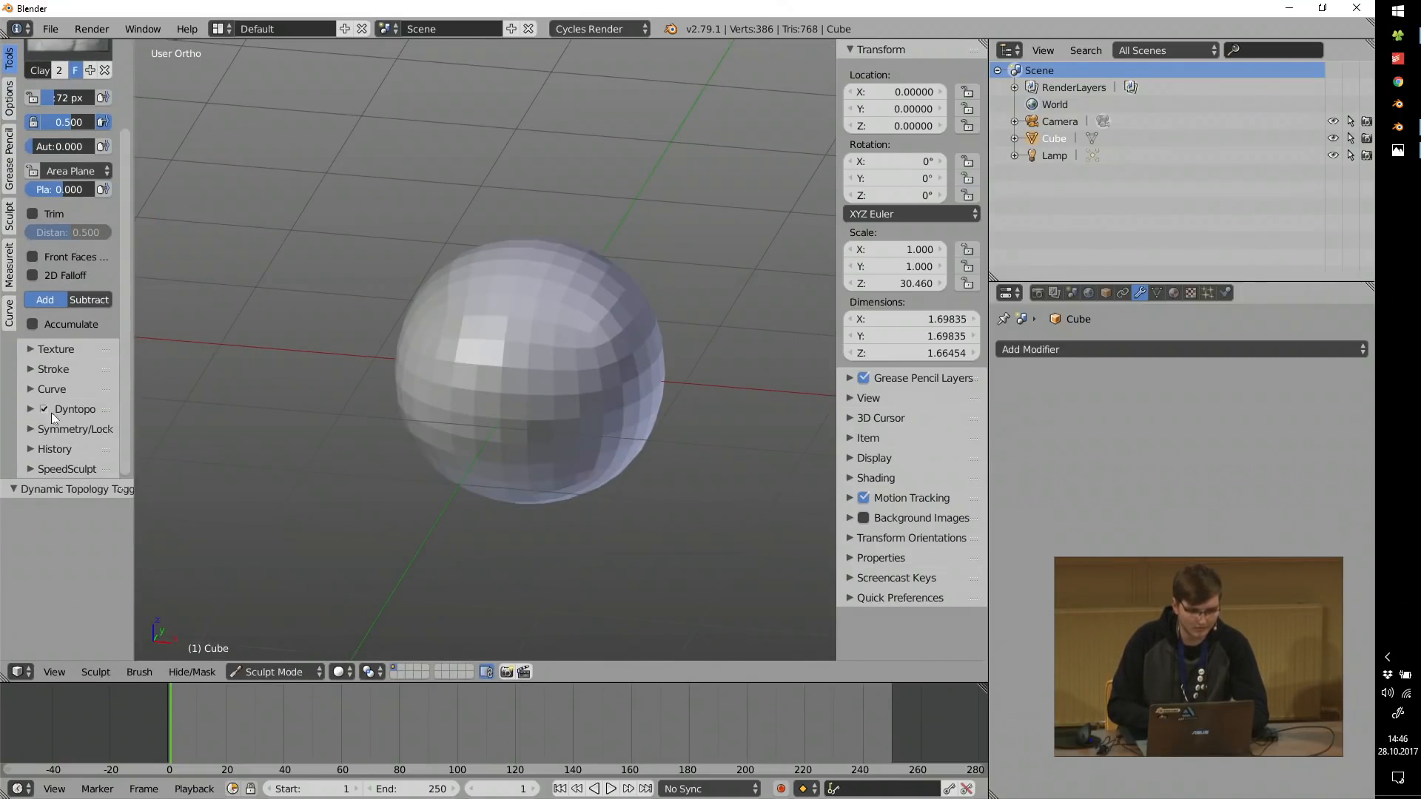
{"action": "left_click", "coordinate": [60, 410]}
{"action": "scroll", "coordinate": [59, 392], "scroll_direction": "down", "scroll_amount": 4}
{"action": "left_click", "coordinate": [68, 350]}
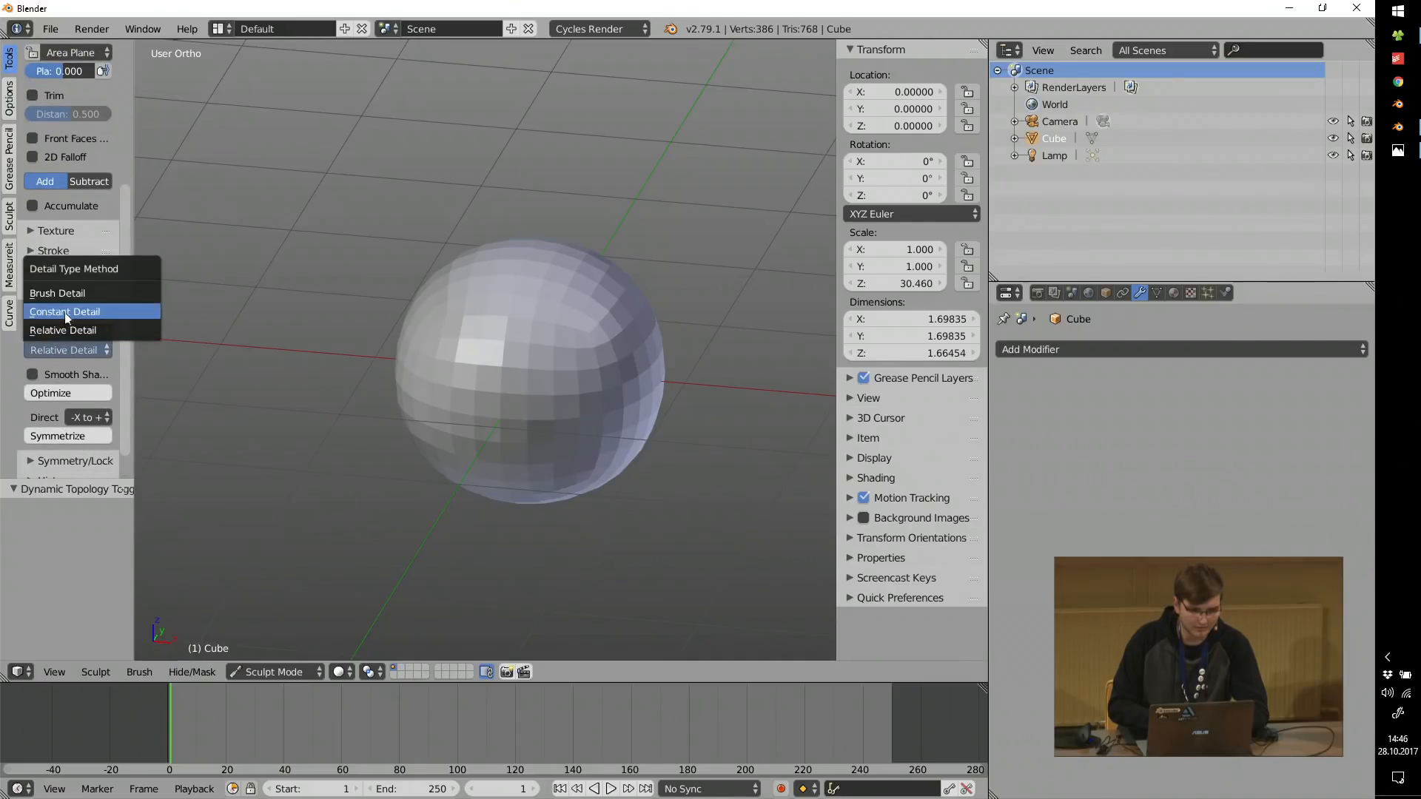
{"action": "left_click", "coordinate": [65, 312]}
Sample the Dyntopo detail size from the sphere's surface and set the resolution to 20.
{"action": "left_click", "coordinate": [104, 316]}
{"action": "left_click", "coordinate": [498, 358]}
{"action": "left_click", "coordinate": [65, 316]}
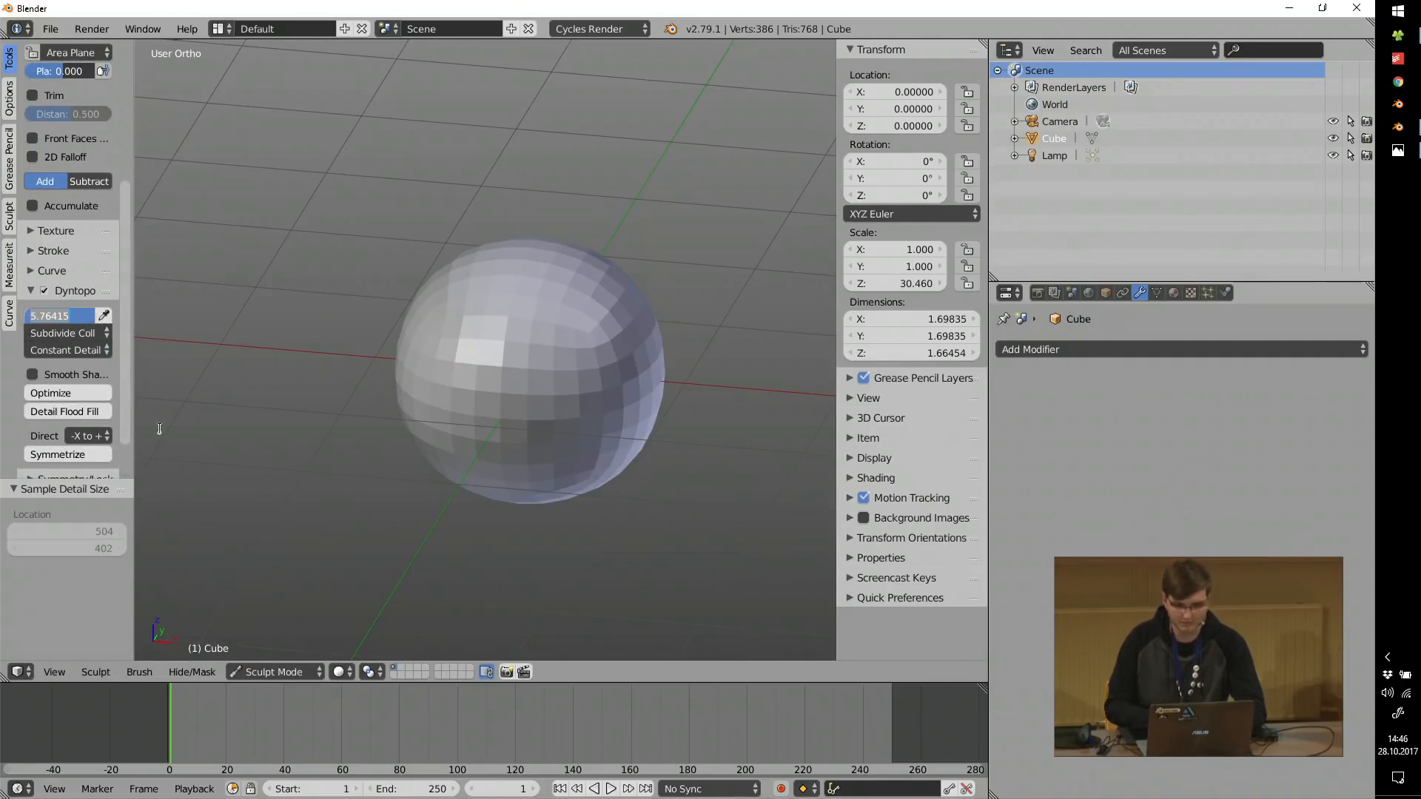
{"action": "type", "text": "20"}
{"action": "key", "text": "Return"}
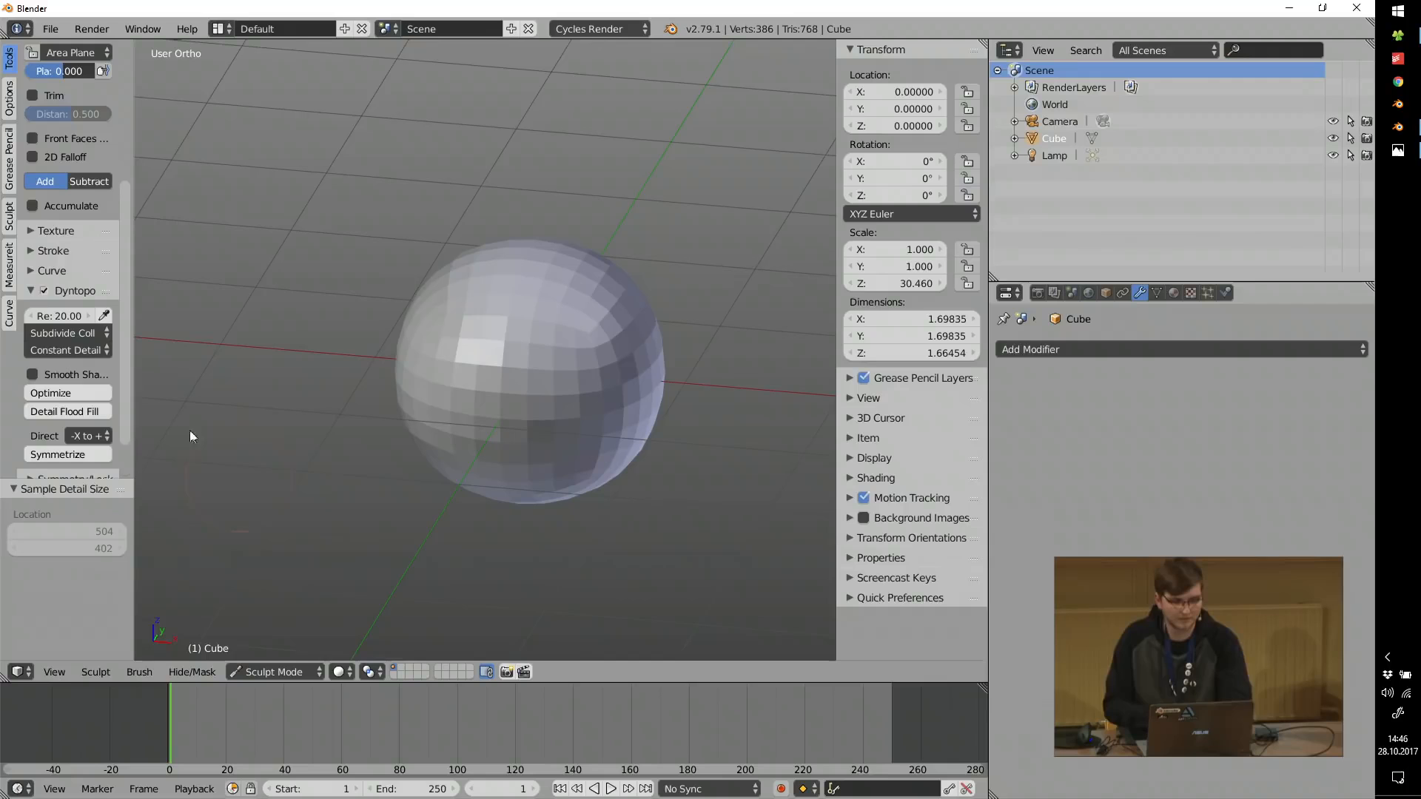
Choose the SculptDraw brush and adjust its radius over the sphere.
{"action": "scroll", "coordinate": [78, 244], "scroll_direction": "up", "scroll_amount": 6}
{"action": "left_click", "coordinate": [71, 68]}
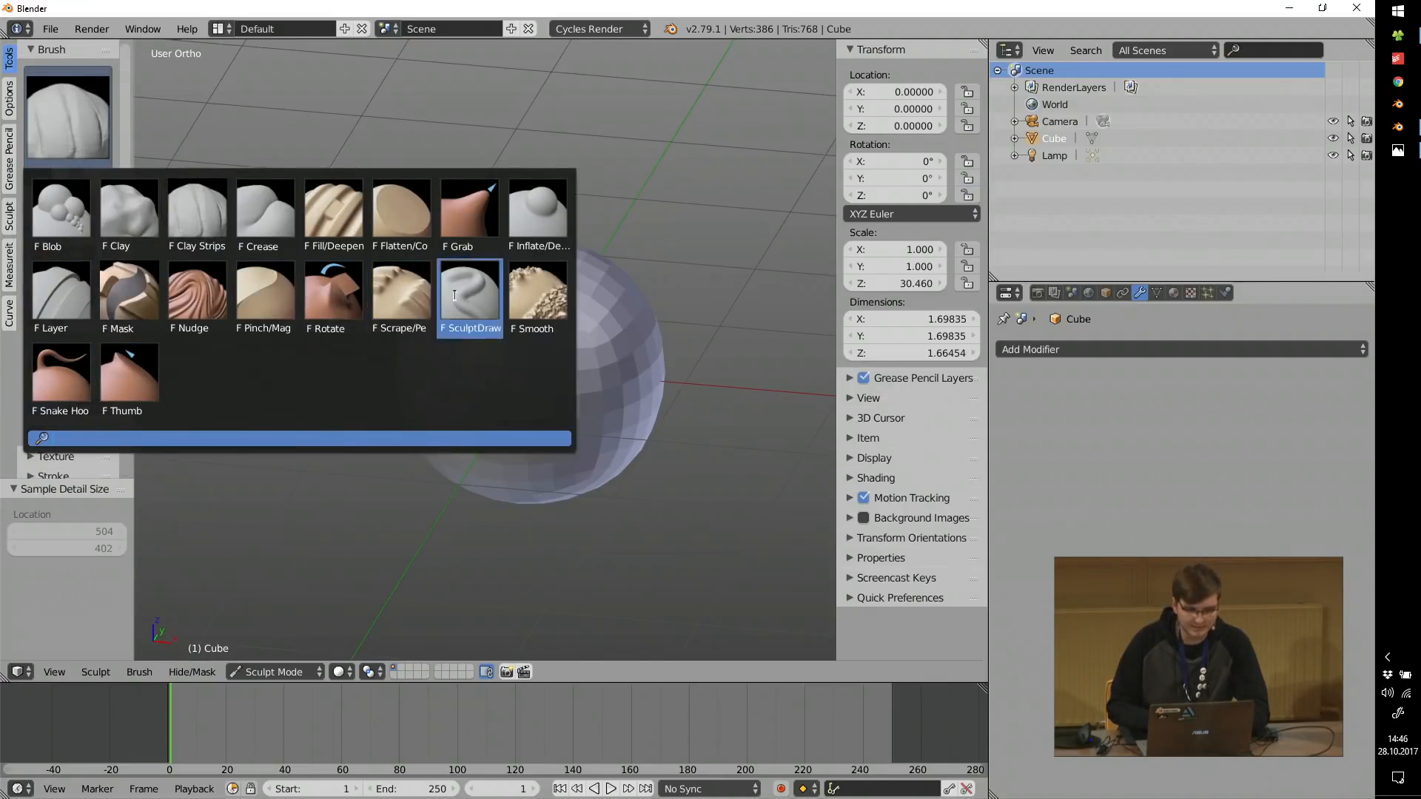
{"action": "left_click", "coordinate": [402, 300]}
{"action": "key", "text": "f"}
{"action": "left_click", "coordinate": [535, 330]}
Sculpt test strokes across the sphere with its scale unapplied, return to Object Mode and undo the sculpting.
{"action": "scroll", "coordinate": [490, 357], "scroll_direction": "up", "scroll_amount": 3}
{"action": "mouse_move", "coordinate": [519, 291]}
{"action": "left_mouse_down"}
{"action": "mouse_move", "coordinate": [534, 238]}
{"action": "mouse_move", "coordinate": [534, 268]}
{"action": "mouse_move", "coordinate": [637, 299]}
{"action": "mouse_move", "coordinate": [535, 419]}
{"action": "mouse_move", "coordinate": [438, 401]}
{"action": "mouse_move", "coordinate": [558, 454]}
{"action": "mouse_move", "coordinate": [600, 418]}
{"action": "mouse_move", "coordinate": [709, 388]}
{"action": "mouse_move", "coordinate": [611, 324]}
{"action": "left_mouse_up"}
{"action": "key", "text": "f"}
{"action": "left_click", "coordinate": [573, 284]}
{"action": "middle_click_drag", "start_coordinate": [611, 325], "coordinate": [547, 345]}
{"action": "key", "text": "ctrl+Tab"}
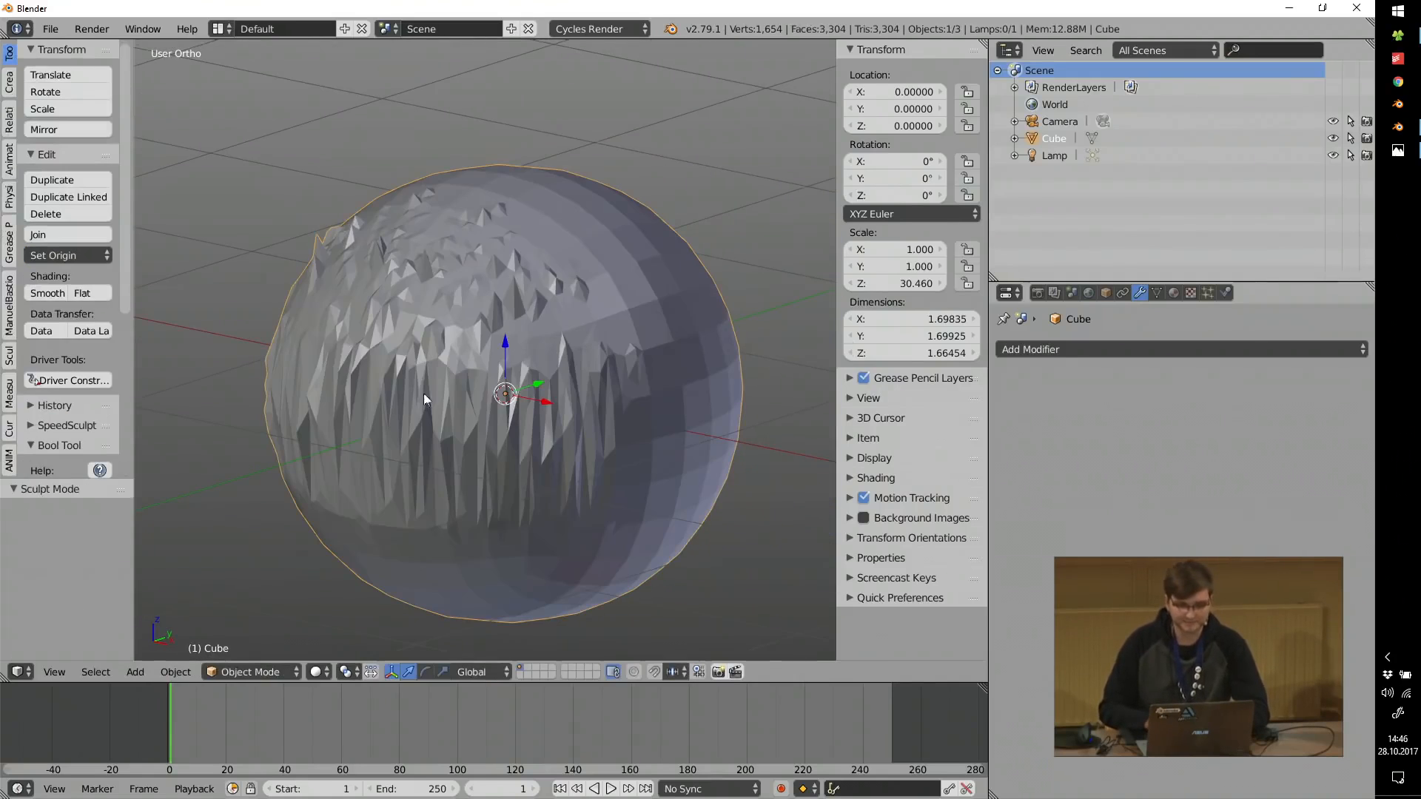
{"action": "key", "text": "ctrl+z"}
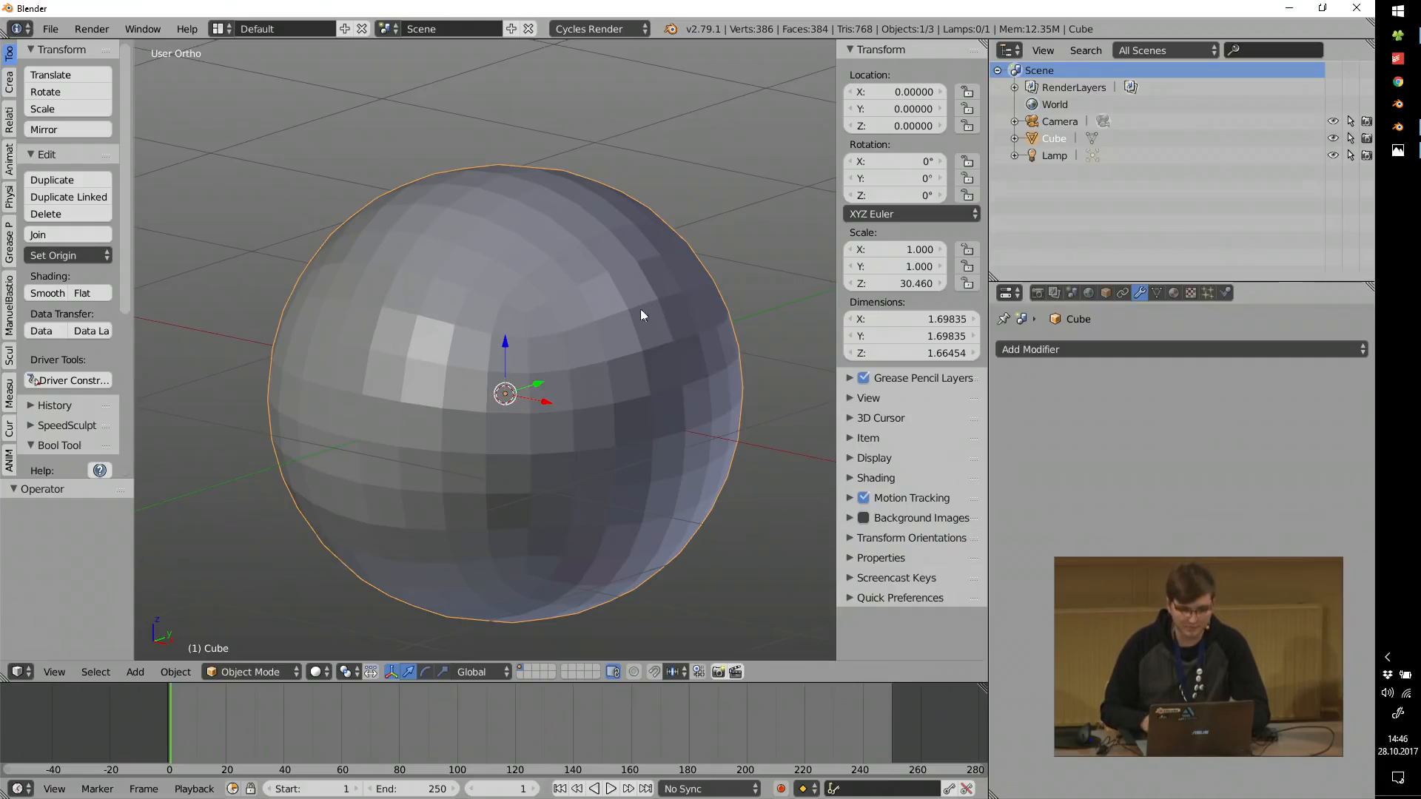
Start the Screencast Keys display and apply the sphere's scale.
{"action": "left_click", "coordinate": [896, 578]}
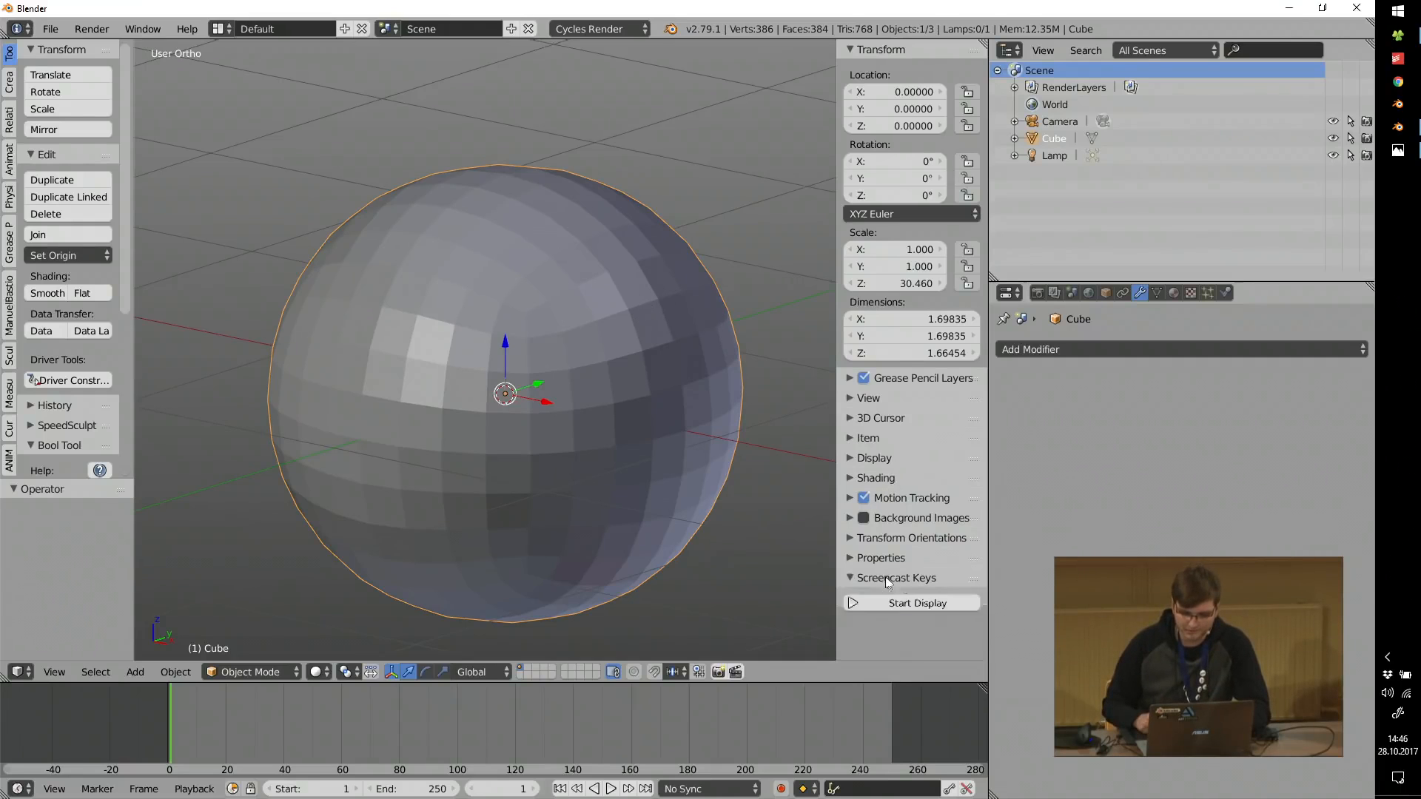
{"action": "left_click", "coordinate": [909, 601]}
{"action": "key", "text": "ctrl+a"}
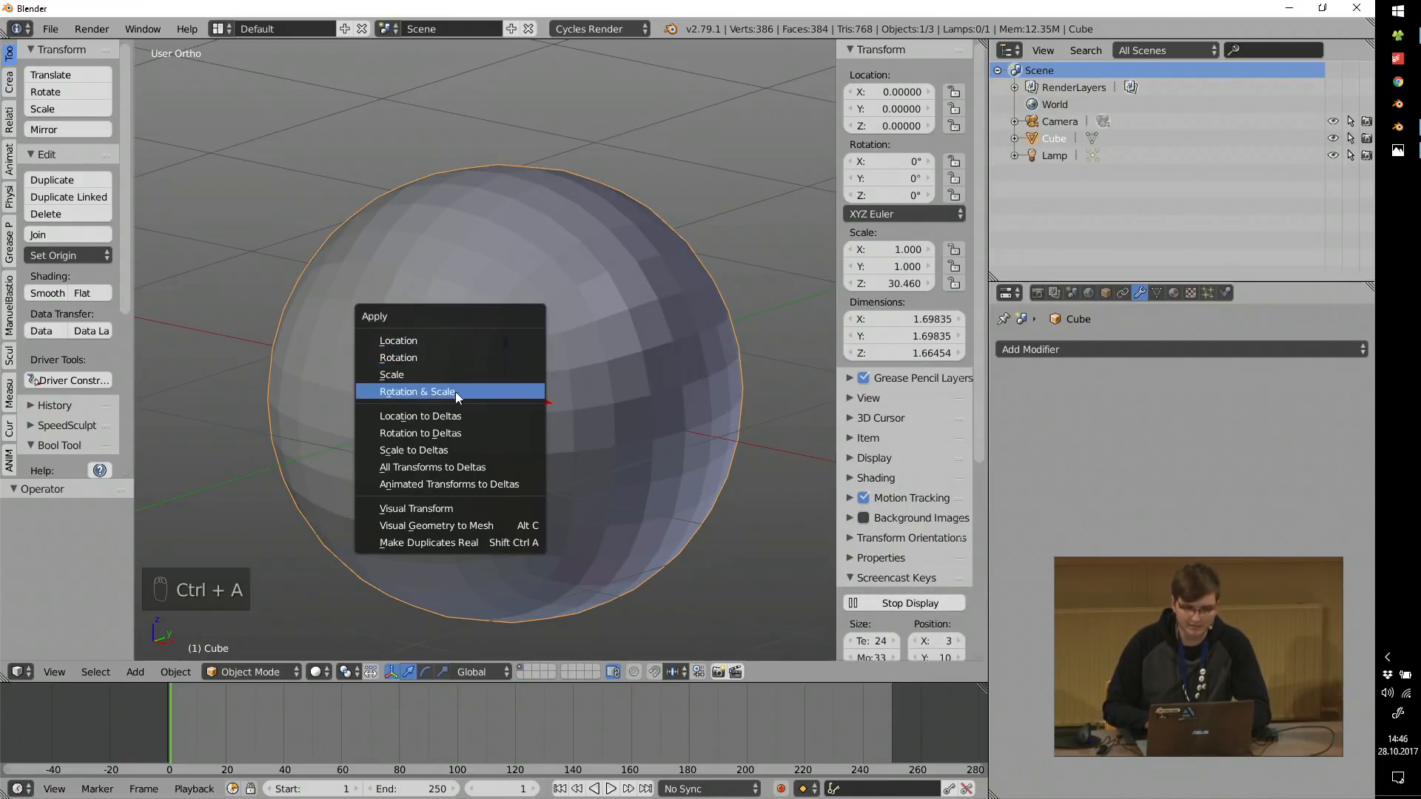
{"action": "left_click", "coordinate": [428, 374]}
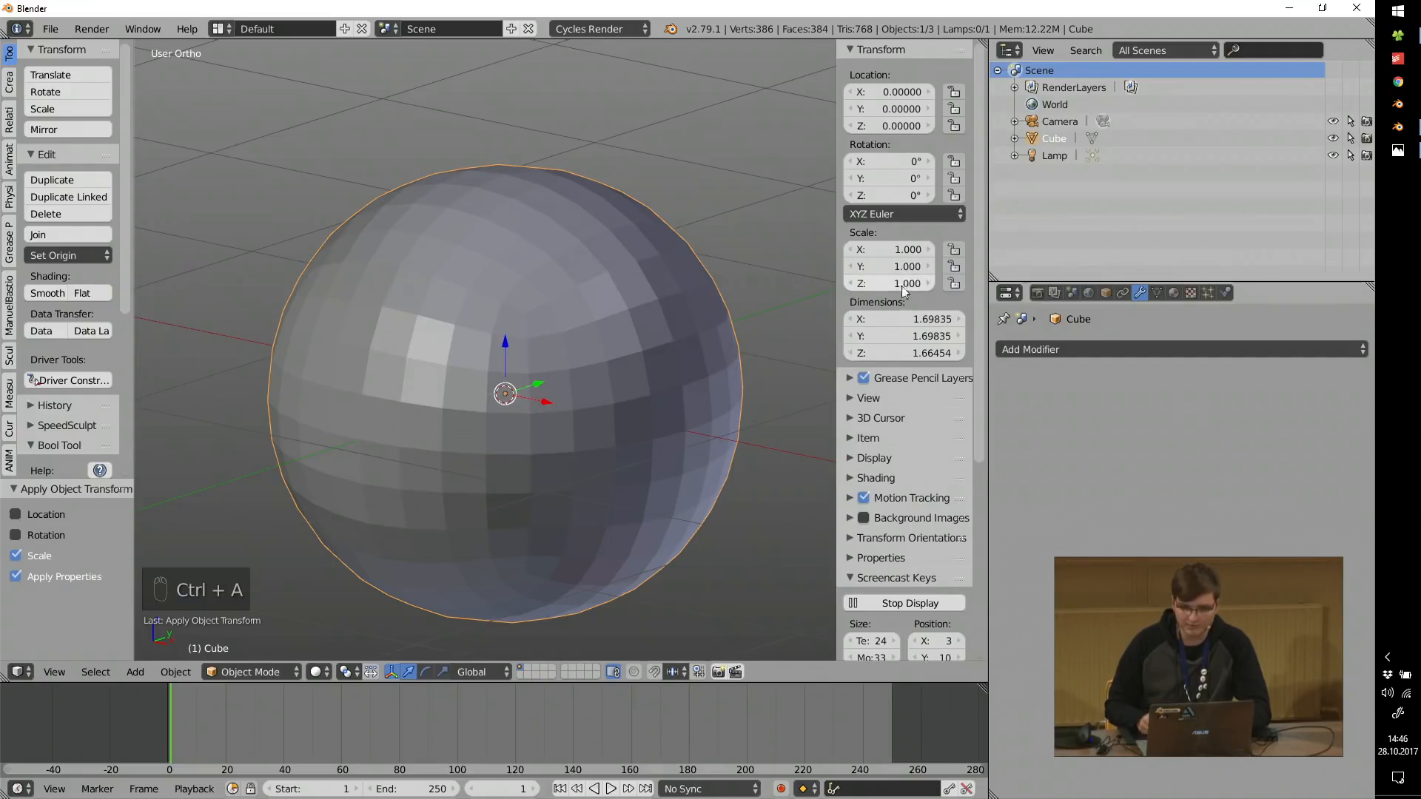
Enter Sculpt Mode, set the SculptDraw brush to about 79 px, and sculpt strokes over the sphere's upper front with Dyntopo enabled.
{"action": "middle_click_drag", "start_coordinate": [439, 218], "coordinate": [456, 274]}
{"action": "key", "text": "Tab"}
{"action": "left_click", "coordinate": [469, 199]}
{"action": "key", "text": "f"}
{"action": "left_click", "coordinate": [502, 248]}
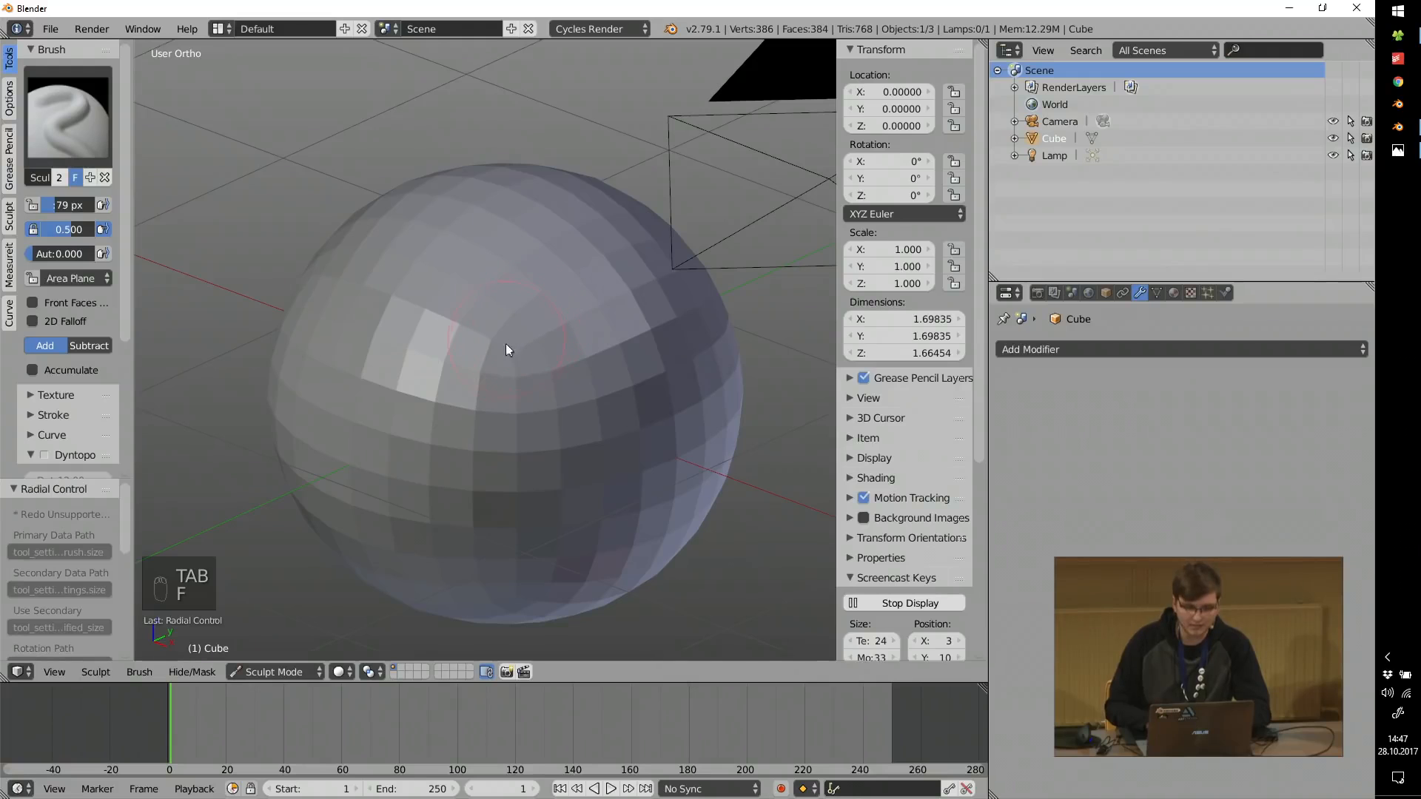
{"action": "key", "text": "ctrl+d"}
{"action": "mouse_move", "coordinate": [508, 349]}
{"action": "left_mouse_down"}
{"action": "mouse_move", "coordinate": [485, 345]}
{"action": "mouse_move", "coordinate": [503, 295]}
{"action": "mouse_move", "coordinate": [546, 281]}
{"action": "mouse_move", "coordinate": [473, 529]}
{"action": "left_mouse_up"}
{"action": "mouse_move", "coordinate": [454, 412]}
{"action": "left_mouse_down"}
{"action": "mouse_move", "coordinate": [582, 339]}
{"action": "mouse_move", "coordinate": [504, 402]}
{"action": "left_mouse_up"}
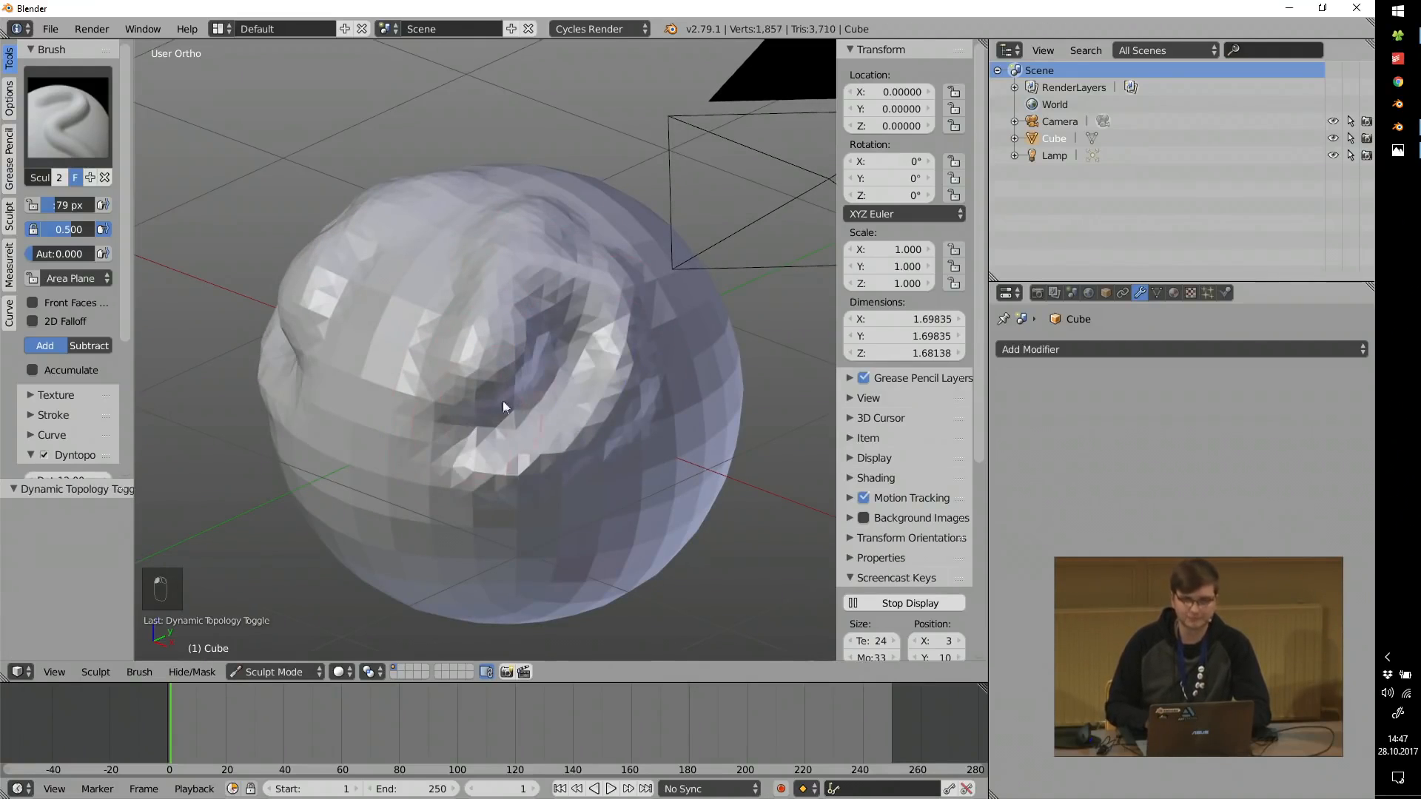
Show the Solving Problems slide, close it, and return the sculpted sphere to Object Mode.
{"action": "left_click", "coordinate": [1398, 150]}
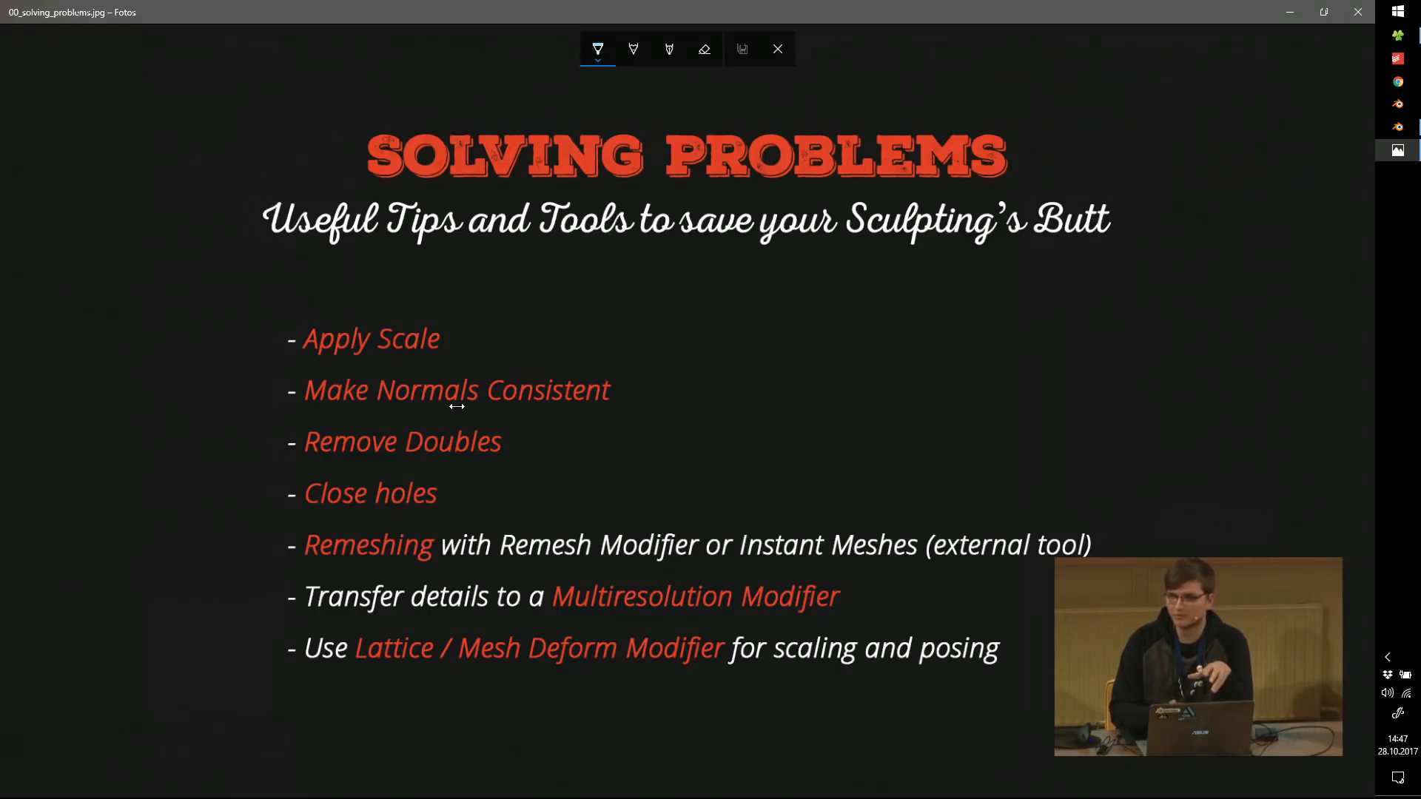
{"action": "left_click", "coordinate": [1362, 8]}
{"action": "scroll", "coordinate": [488, 356], "scroll_direction": "down", "scroll_amount": 4}
{"action": "key", "text": "Tab"}
{"action": "middle_click_drag", "start_coordinate": [495, 378], "coordinate": [505, 288]}
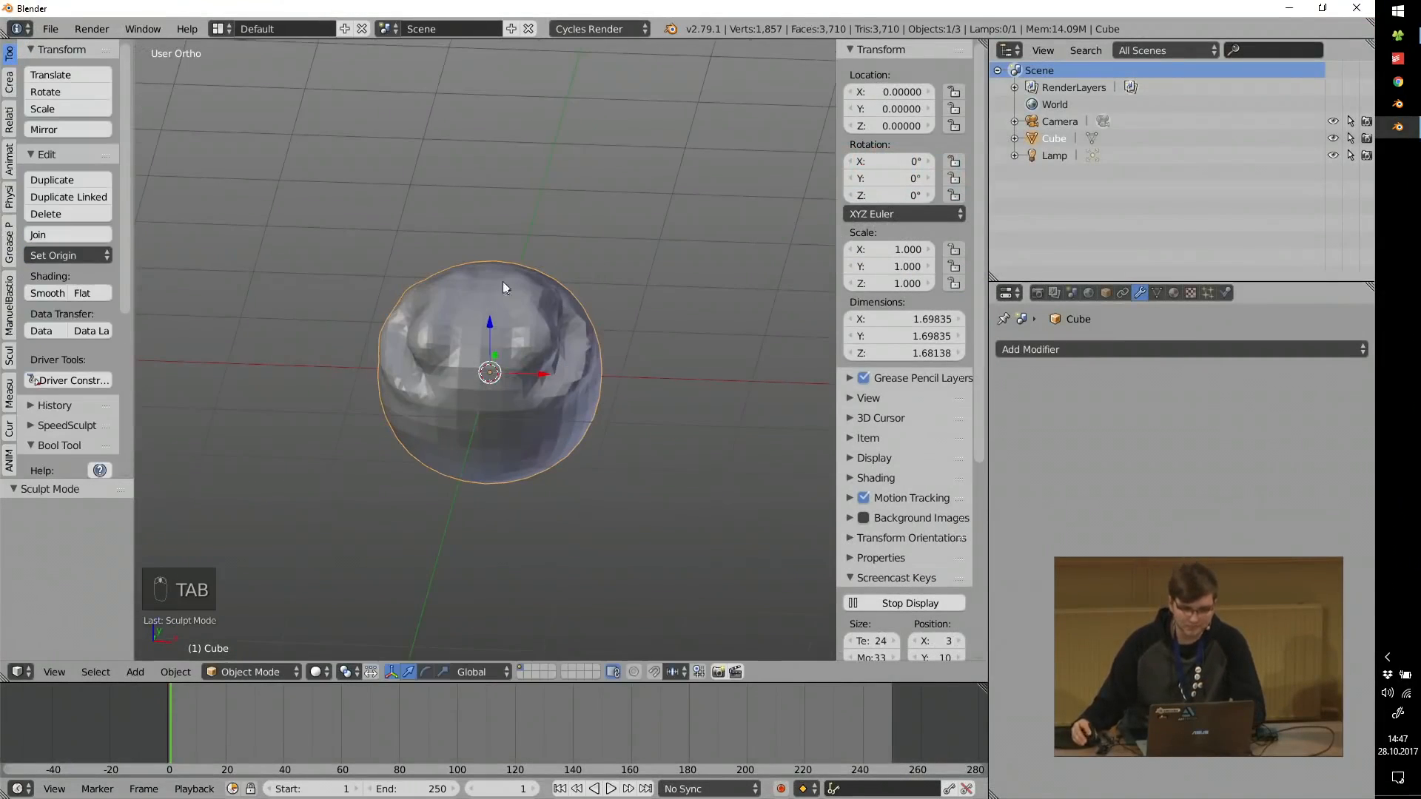
Add a new cube overlapping the sculpted sphere and scale it by -1 along X.
{"action": "key", "text": "shift+a"}
{"action": "mouse_move", "coordinate": [376, 247]}
{"action": "left_click", "coordinate": [418, 263]}
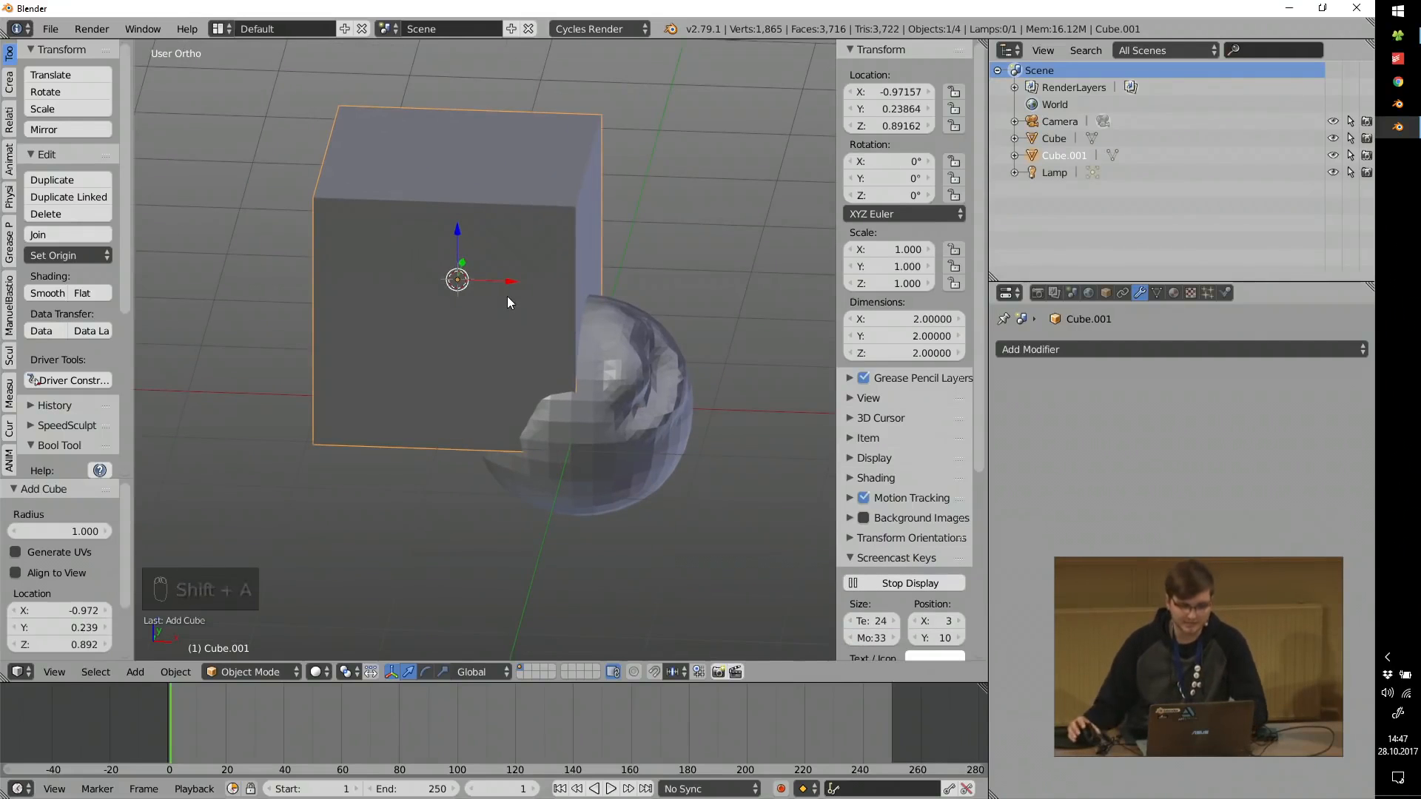
{"action": "type", "text": "sx-1"}
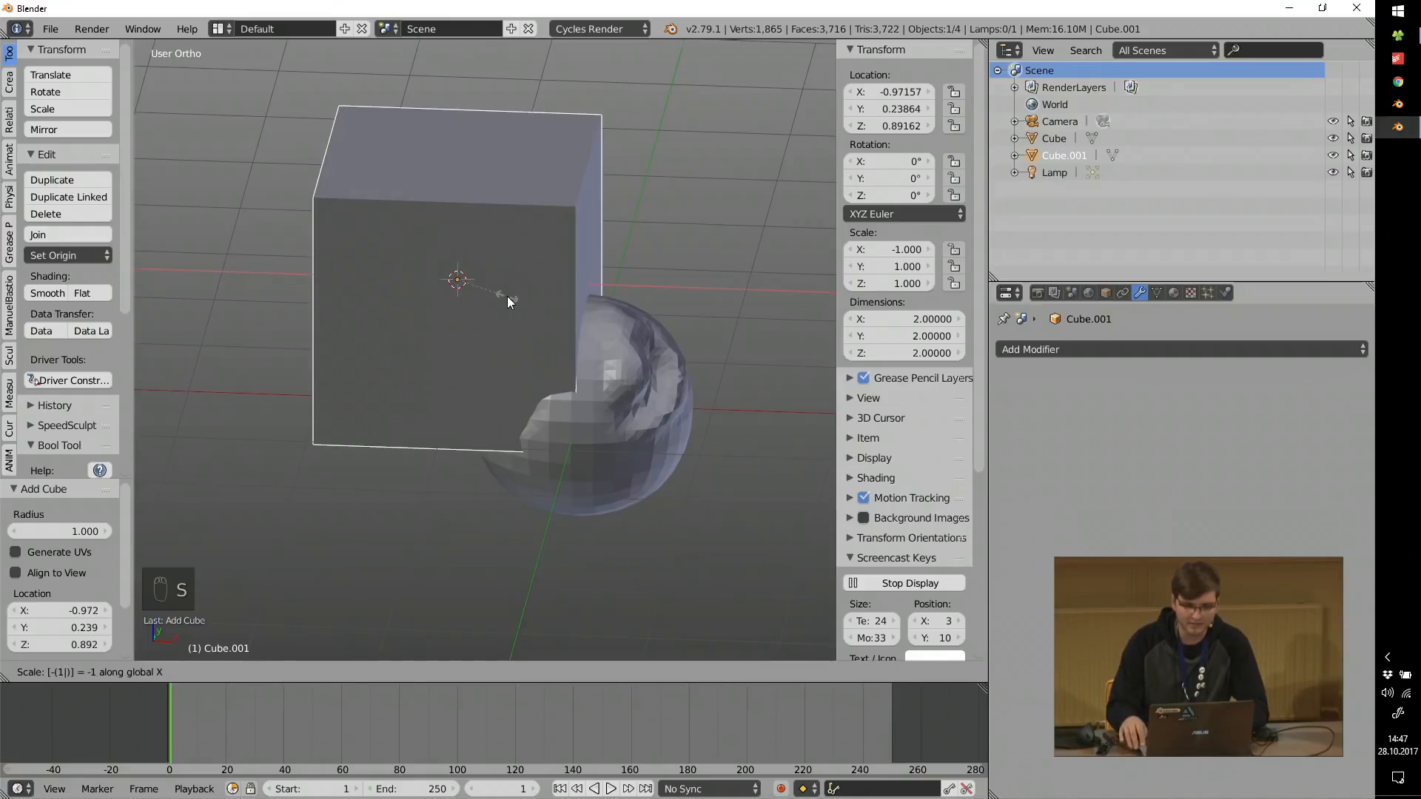
{"action": "key", "text": "Return"}
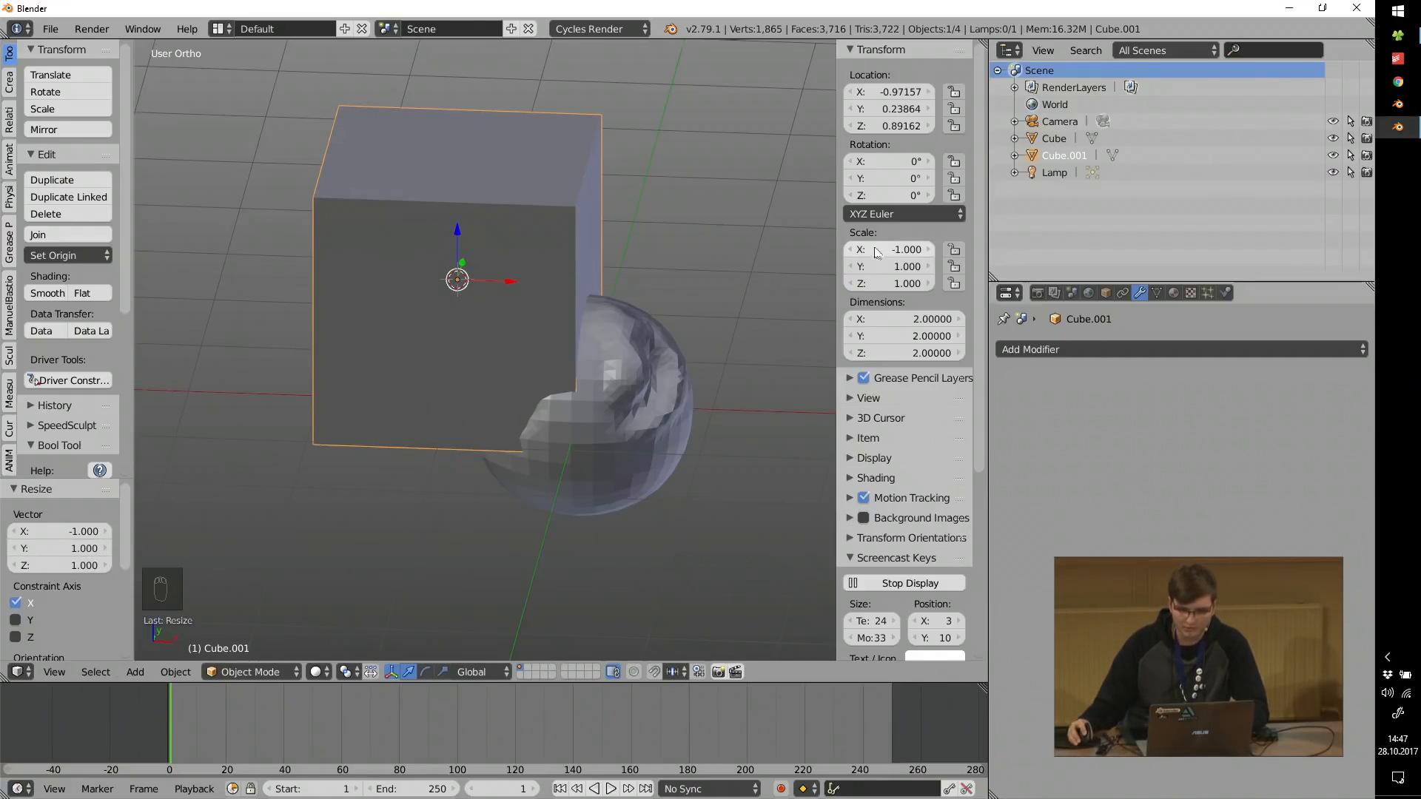
Apply the negatively scaled cube's scale and examine the shading of its faces.
{"action": "scroll", "coordinate": [607, 312], "scroll_direction": "up", "scroll_amount": 2}
{"action": "key", "text": "ctrl+a"}
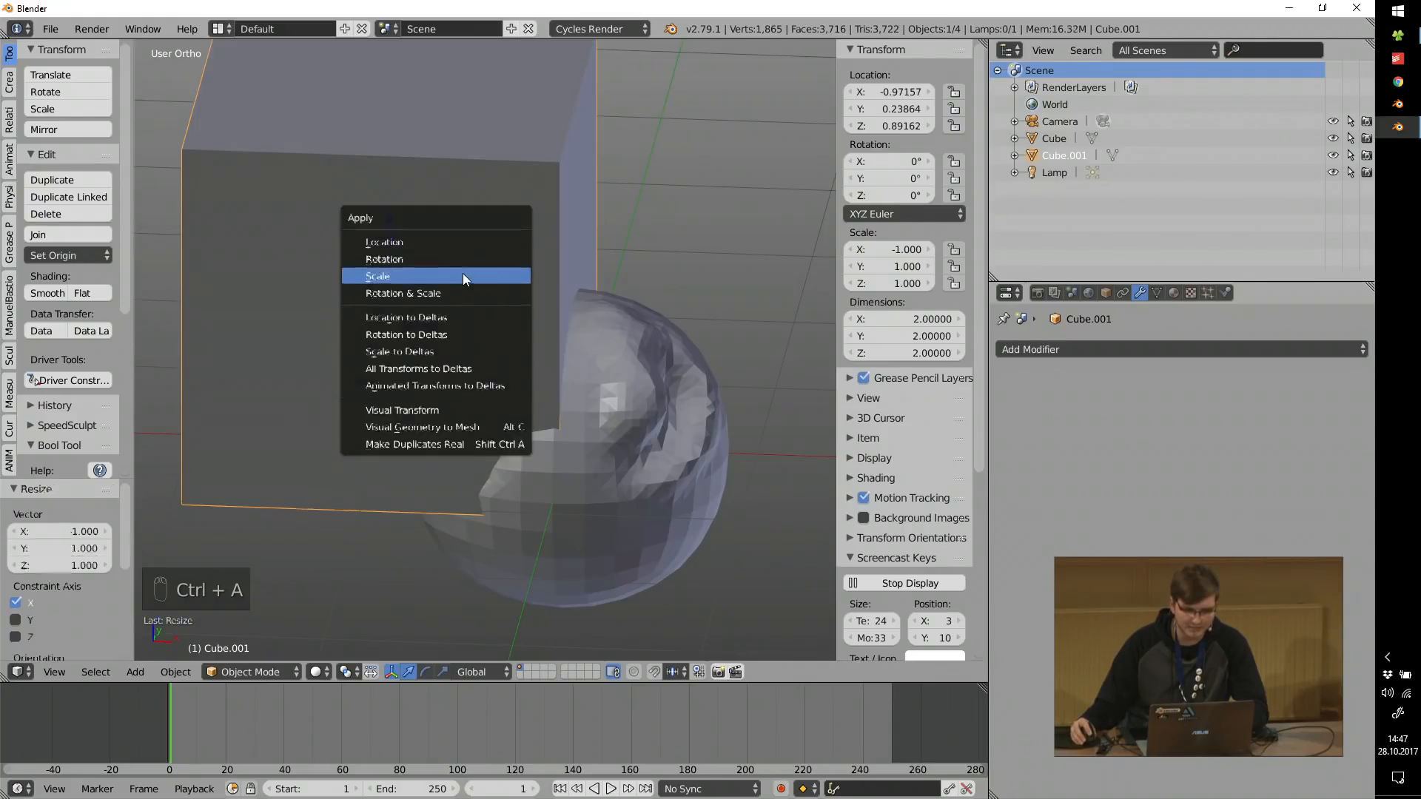
{"action": "left_click", "coordinate": [459, 276]}
{"action": "scroll", "coordinate": [459, 278], "scroll_direction": "down", "scroll_amount": 3}
{"action": "middle_click_drag", "start_coordinate": [459, 278], "coordinate": [456, 280]}
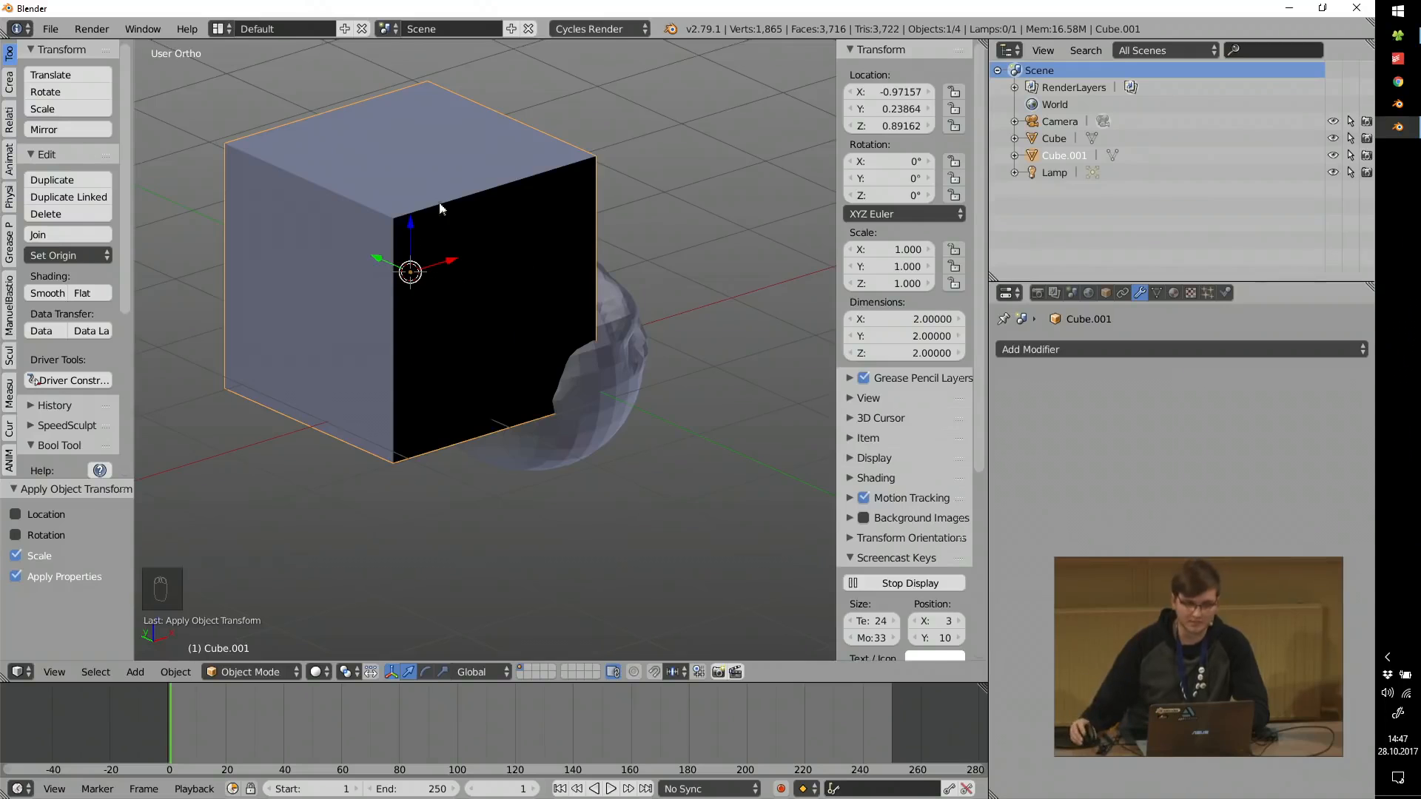
Try resizing and moving the cube, and undo both changes together with its applied scale.
{"action": "middle_click_drag", "start_coordinate": [441, 206], "coordinate": [538, 324], "text": "shift"}
{"action": "key", "text": "s"}
{"action": "left_click", "coordinate": [446, 368]}
{"action": "key", "text": "g"}
{"action": "left_click", "coordinate": [473, 385]}
{"action": "key", "text": "ctrl+z"}
{"action": "key", "text": "ctrl+z"}
{"action": "key", "text": "ctrl+z"}
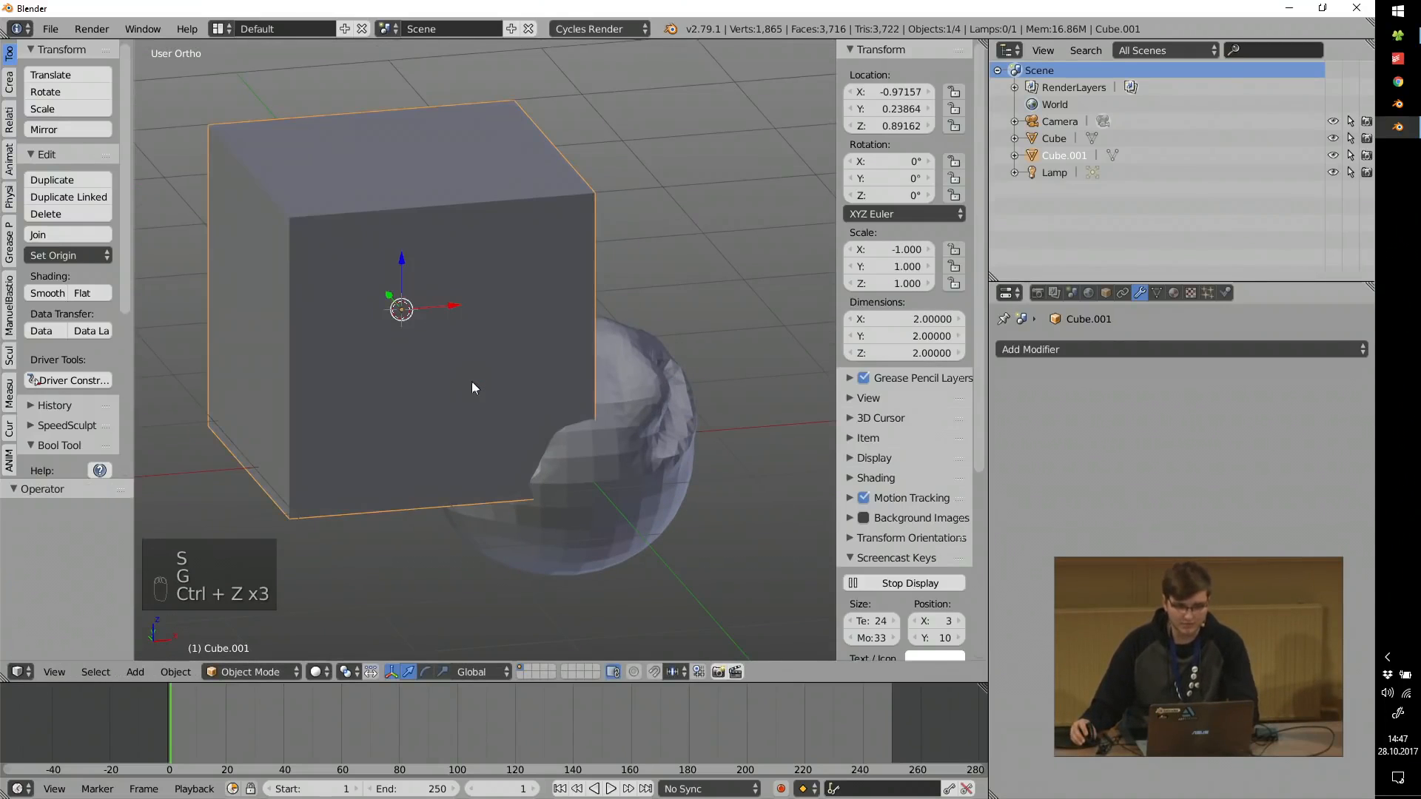
Scale the cube down to about 0.497 and move it about 0.207, -0.116, -0.187 so it overlaps the sphere.
{"action": "key", "text": "s"}
{"action": "left_click", "coordinate": [495, 401]}
{"action": "key", "text": "g"}
{"action": "left_click", "coordinate": [538, 436]}
Add the sphere to the selection and merge it with the cube using Boolean Union from the Sculpt Tools add-on.
{"action": "right_click", "coordinate": [562, 372], "text": "shift"}
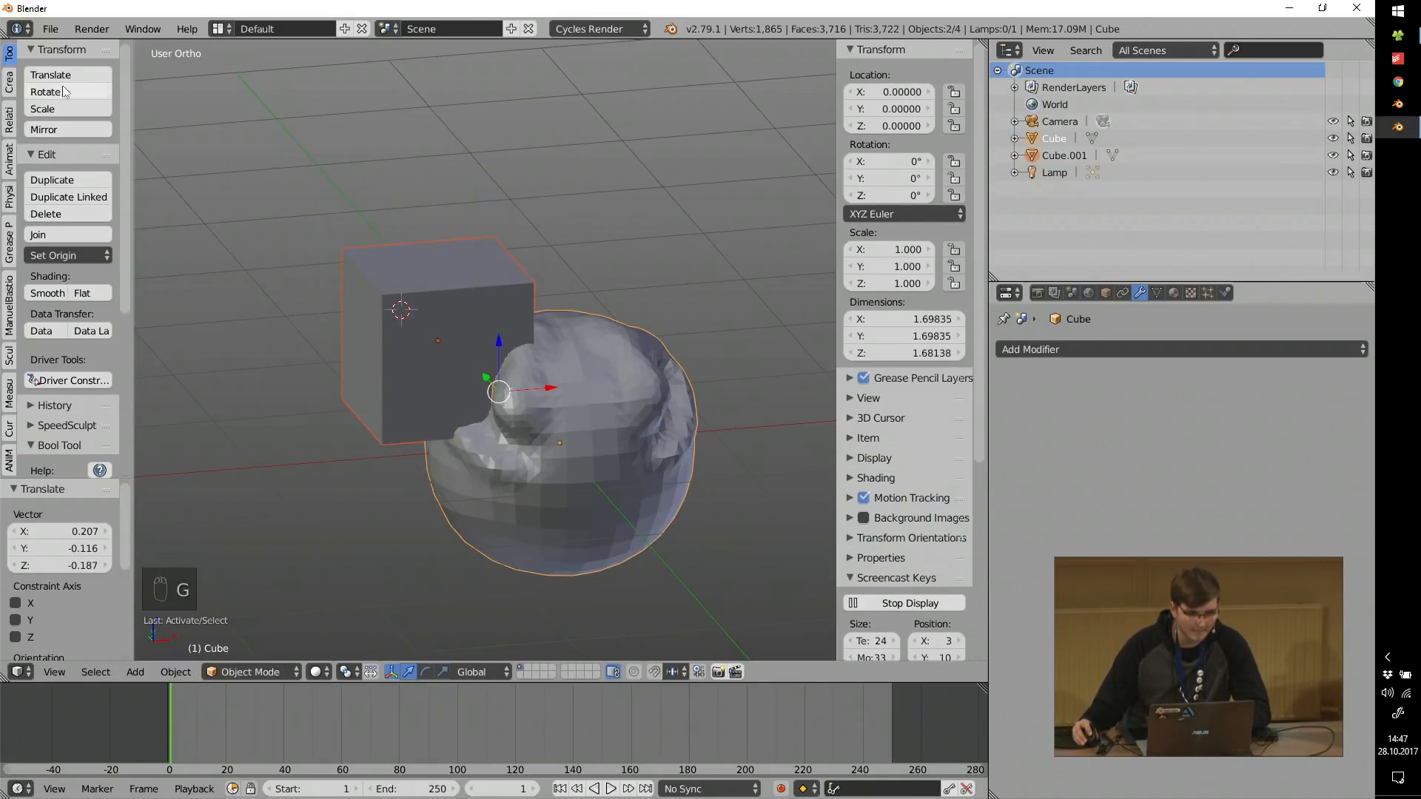
{"action": "left_click_drag", "start_coordinate": [61, 51], "coordinate": [50, 301]}
{"action": "left_click", "coordinate": [70, 111]}
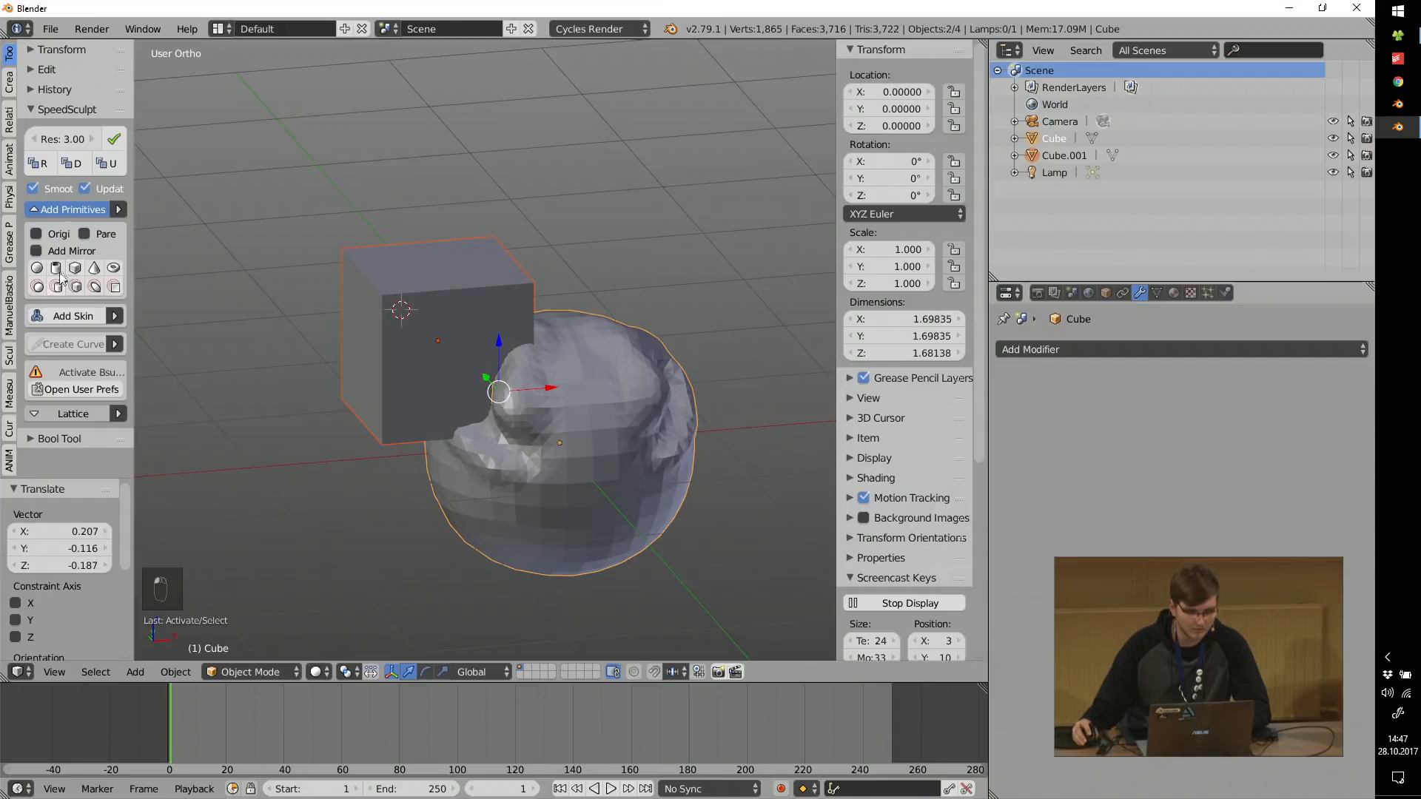
{"action": "left_click", "coordinate": [68, 111]}
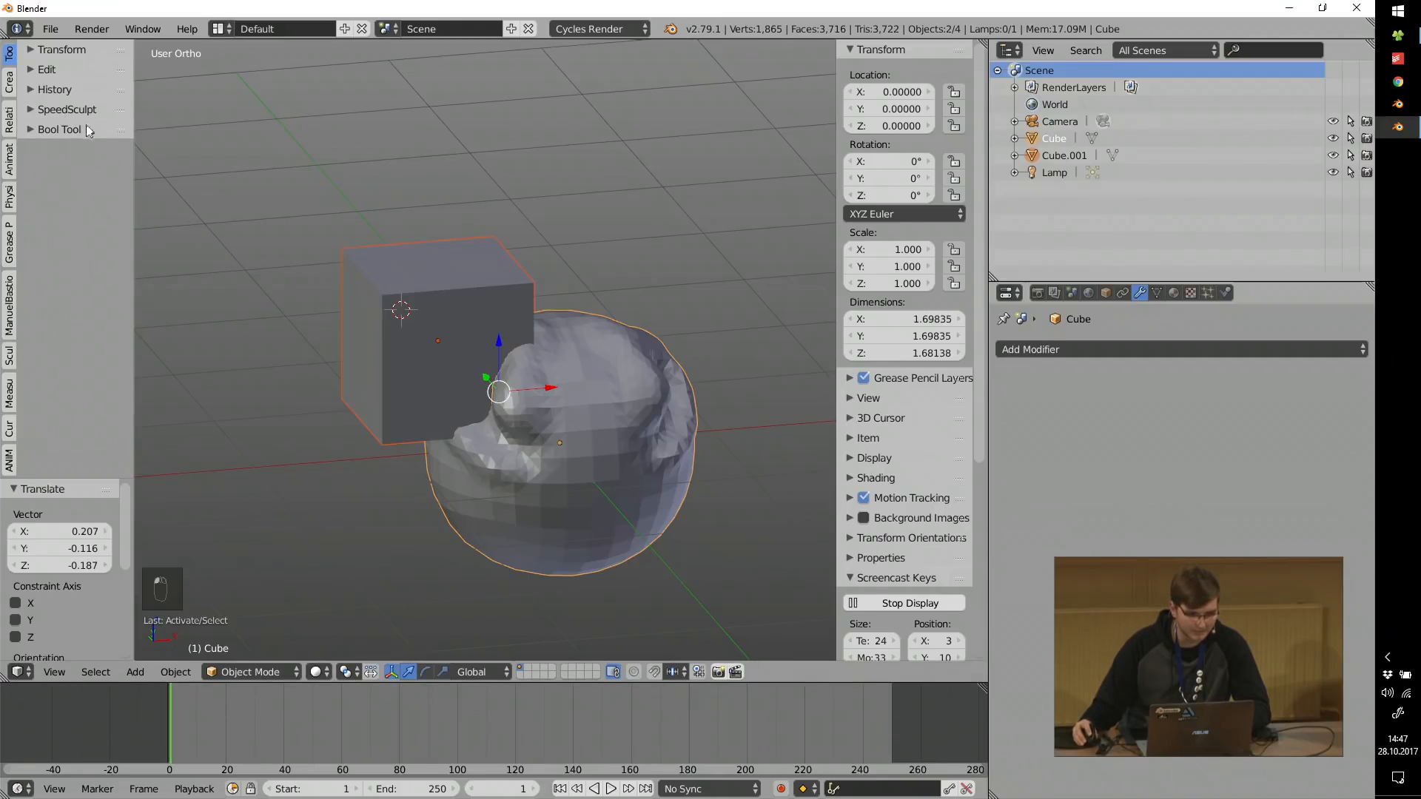
{"action": "left_click", "coordinate": [89, 131]}
{"action": "left_click", "coordinate": [74, 130]}
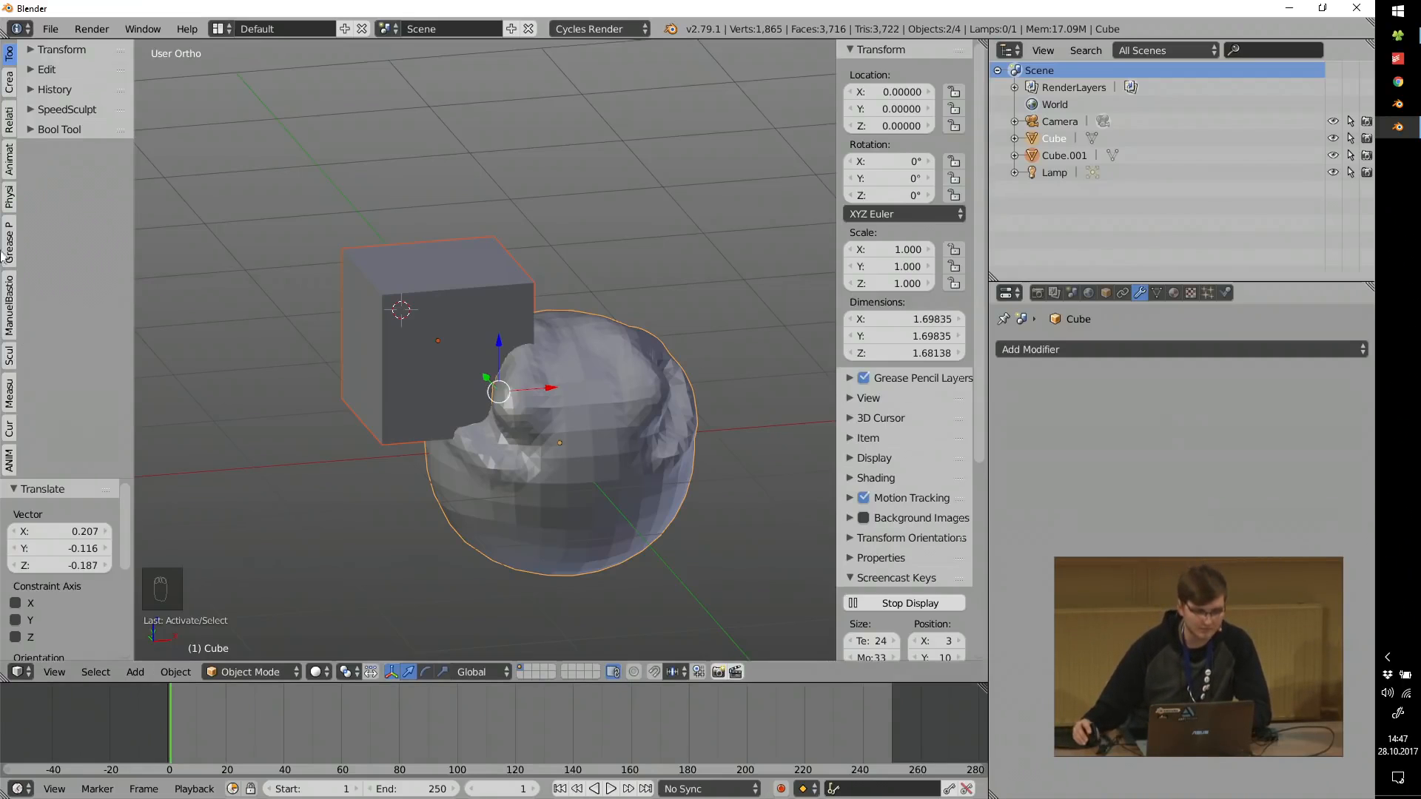
{"action": "left_click", "coordinate": [9, 357]}
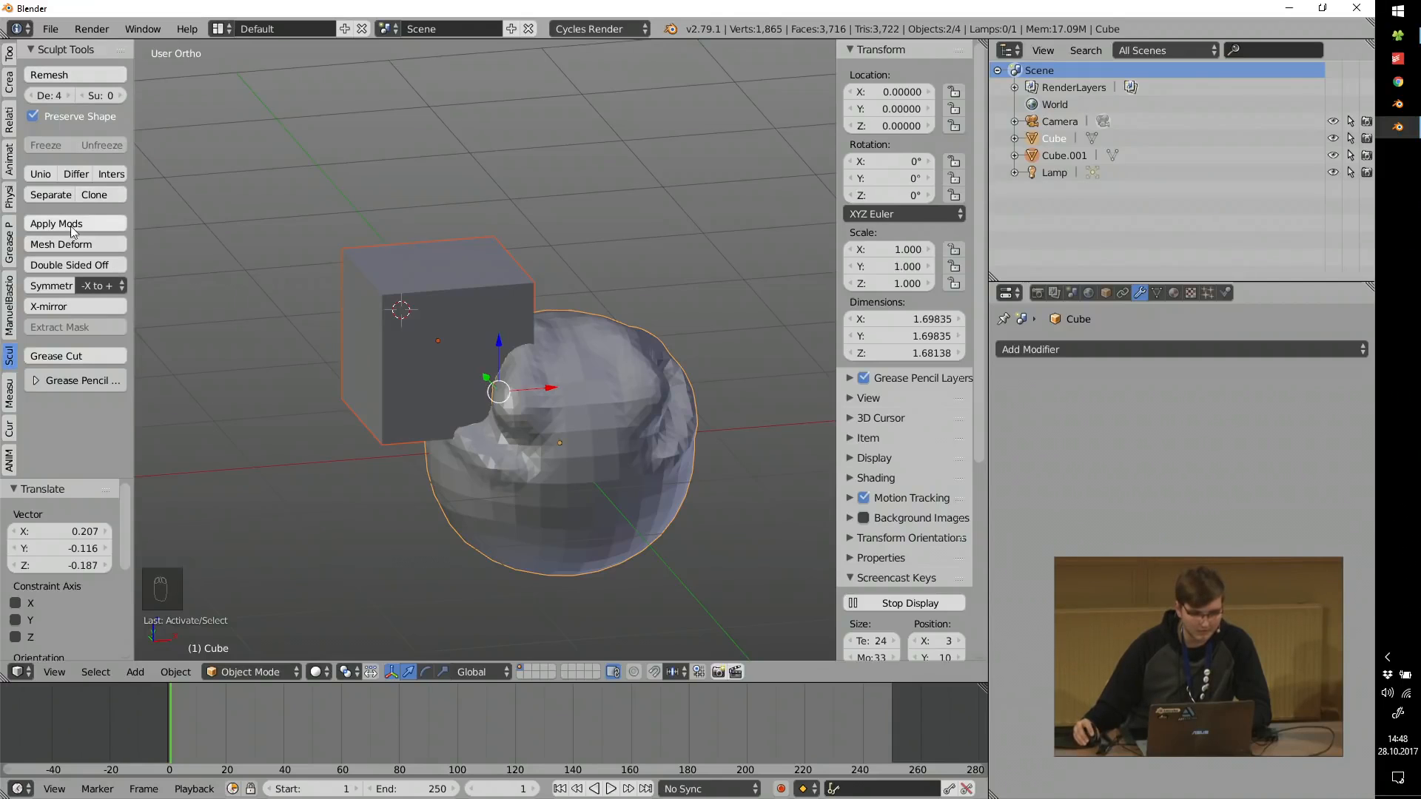
{"action": "left_click", "coordinate": [45, 173]}
{"action": "mouse_move", "coordinate": [520, 394]}
{"action": "middle_mouse_down"}
{"action": "mouse_move", "coordinate": [570, 365]}
{"action": "mouse_move", "coordinate": [534, 372]}
{"action": "middle_mouse_up"}
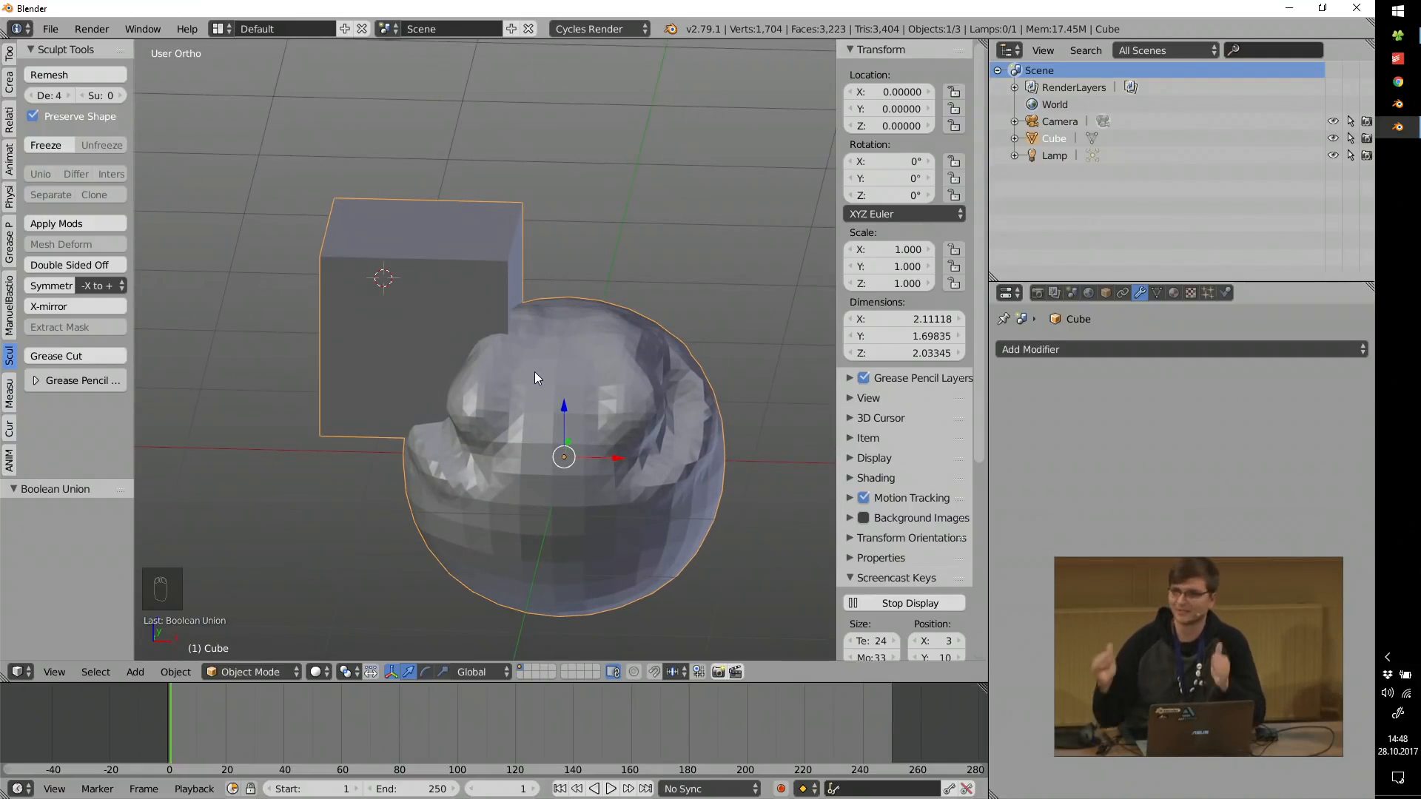
Undo the Boolean Union and delete the small cube beside the sculpted sphere.
{"action": "key", "text": "ctrl+z"}
{"action": "scroll", "coordinate": [524, 383], "scroll_direction": "up", "scroll_amount": 2}
{"action": "middle_click_drag", "start_coordinate": [513, 384], "coordinate": [534, 387]}
{"action": "right_click", "coordinate": [384, 224]}
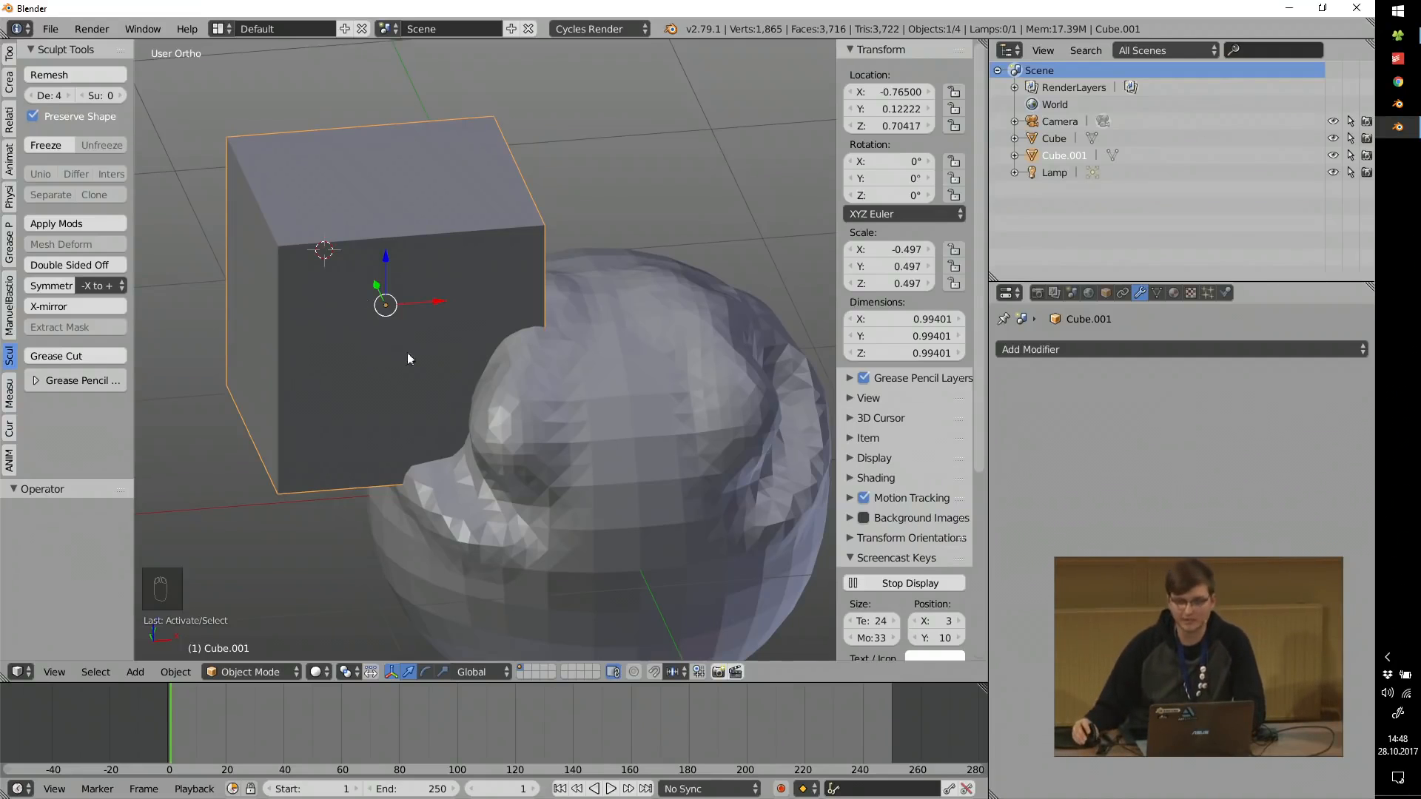
{"action": "key", "text": "x"}
{"action": "left_click", "coordinate": [563, 326]}
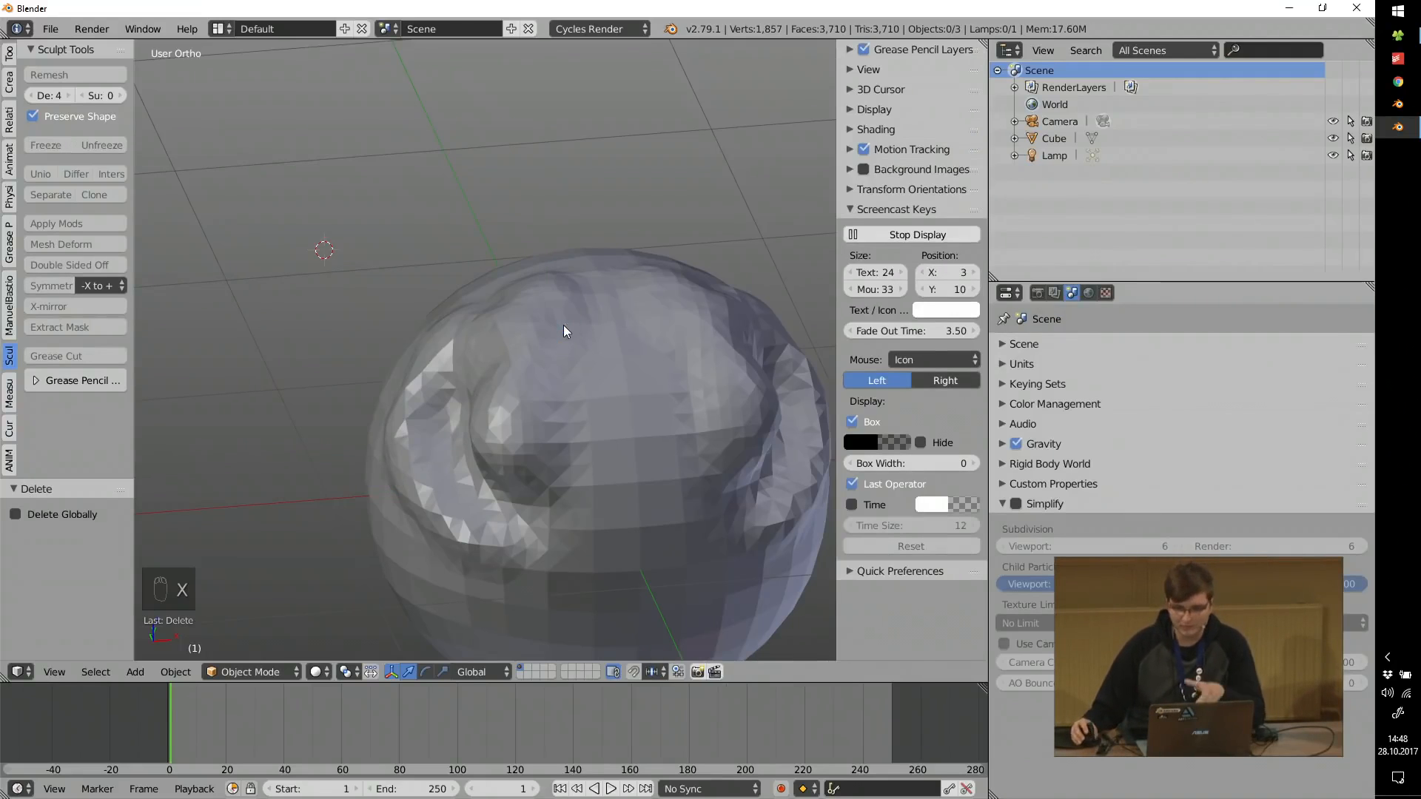
Open 00_solving_problems.jpg from the 05 solving problems folder, review the slide, and switch to the other Blender 2.79 window.
{"action": "left_click", "coordinate": [1404, 40]}
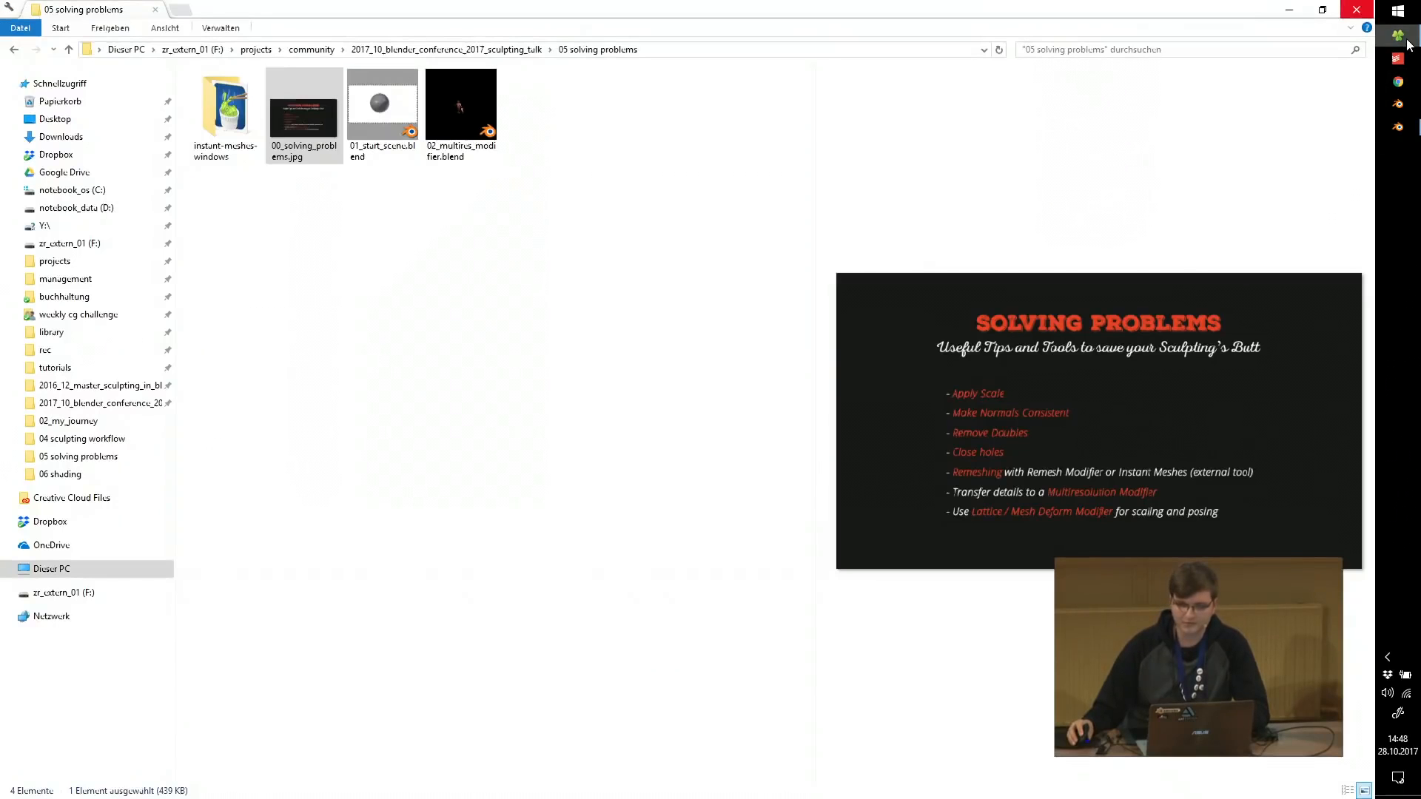
{"action": "double_click", "coordinate": [305, 116]}
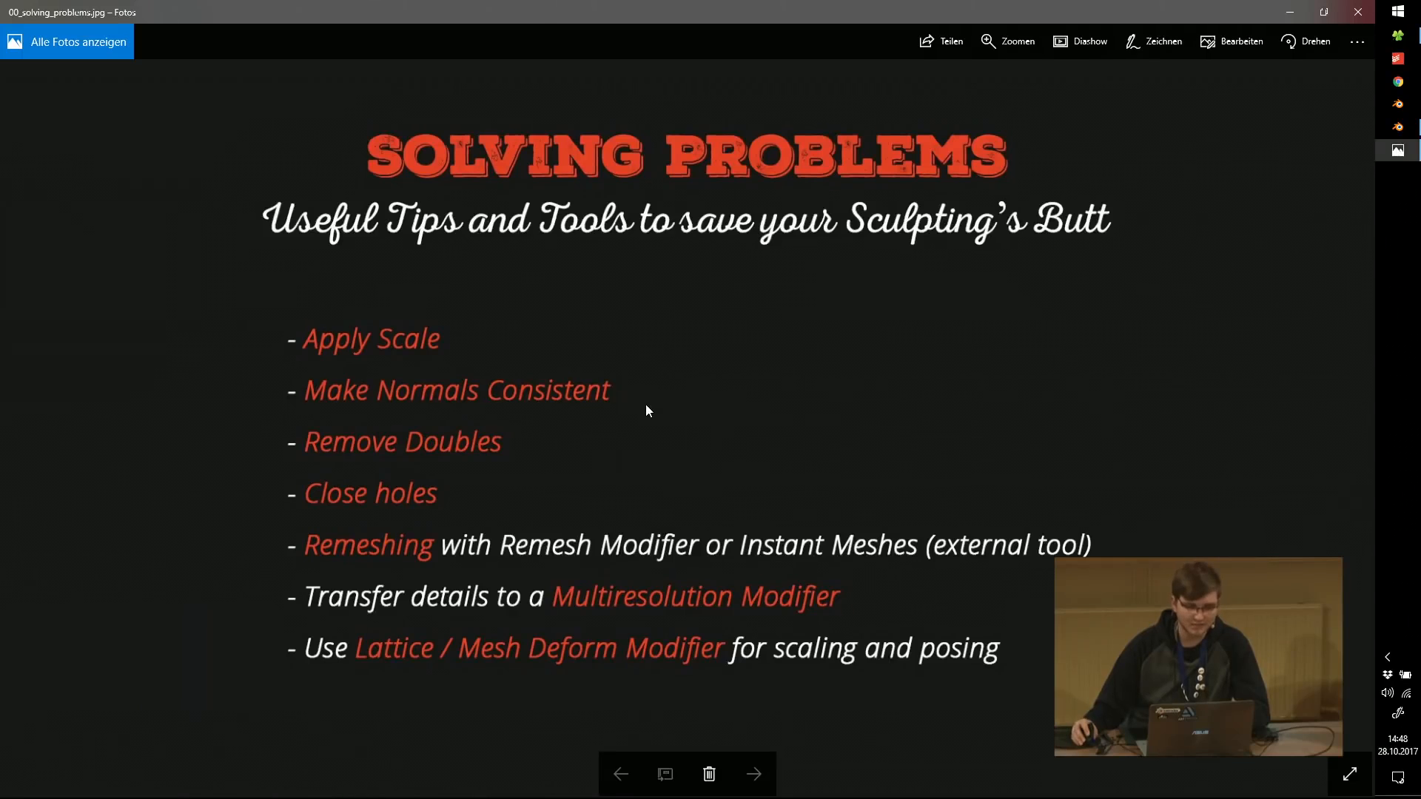
{"action": "left_click", "coordinate": [1398, 104]}
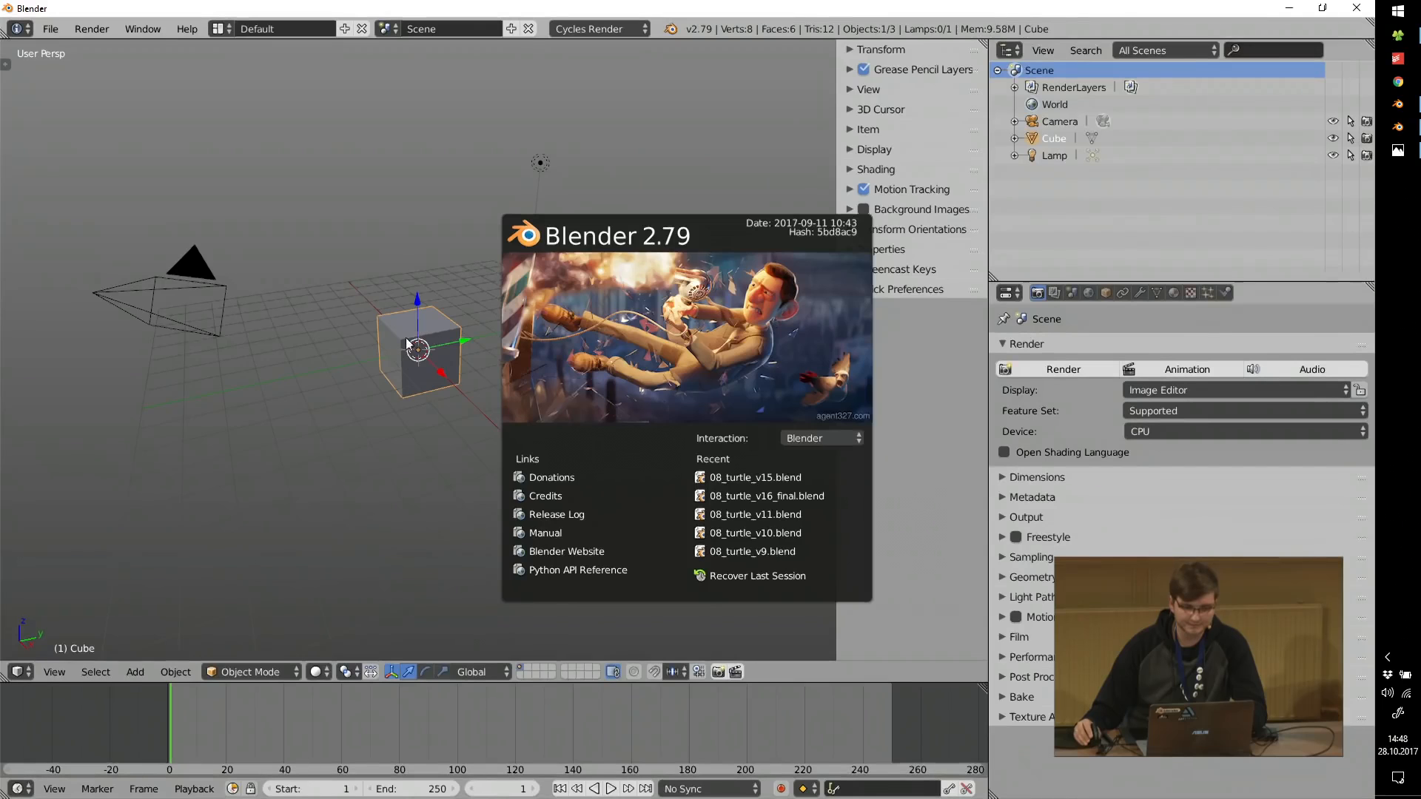
Dismiss the splash screen and select the four corner vertices of the default cube's top face in Edit Mode.
{"action": "left_click", "coordinate": [376, 307]}
{"action": "scroll", "coordinate": [381, 315], "scroll_direction": "up", "scroll_amount": 5}
{"action": "key", "text": "Tab"}
{"action": "key", "text": "Tab"}
{"action": "key", "text": "Tab"}
{"action": "right_click", "coordinate": [415, 376]}
{"action": "right_click", "coordinate": [334, 289], "text": "shift"}
{"action": "right_click", "coordinate": [517, 270], "text": "shift"}
{"action": "right_click", "coordinate": [620, 325], "text": "shift"}
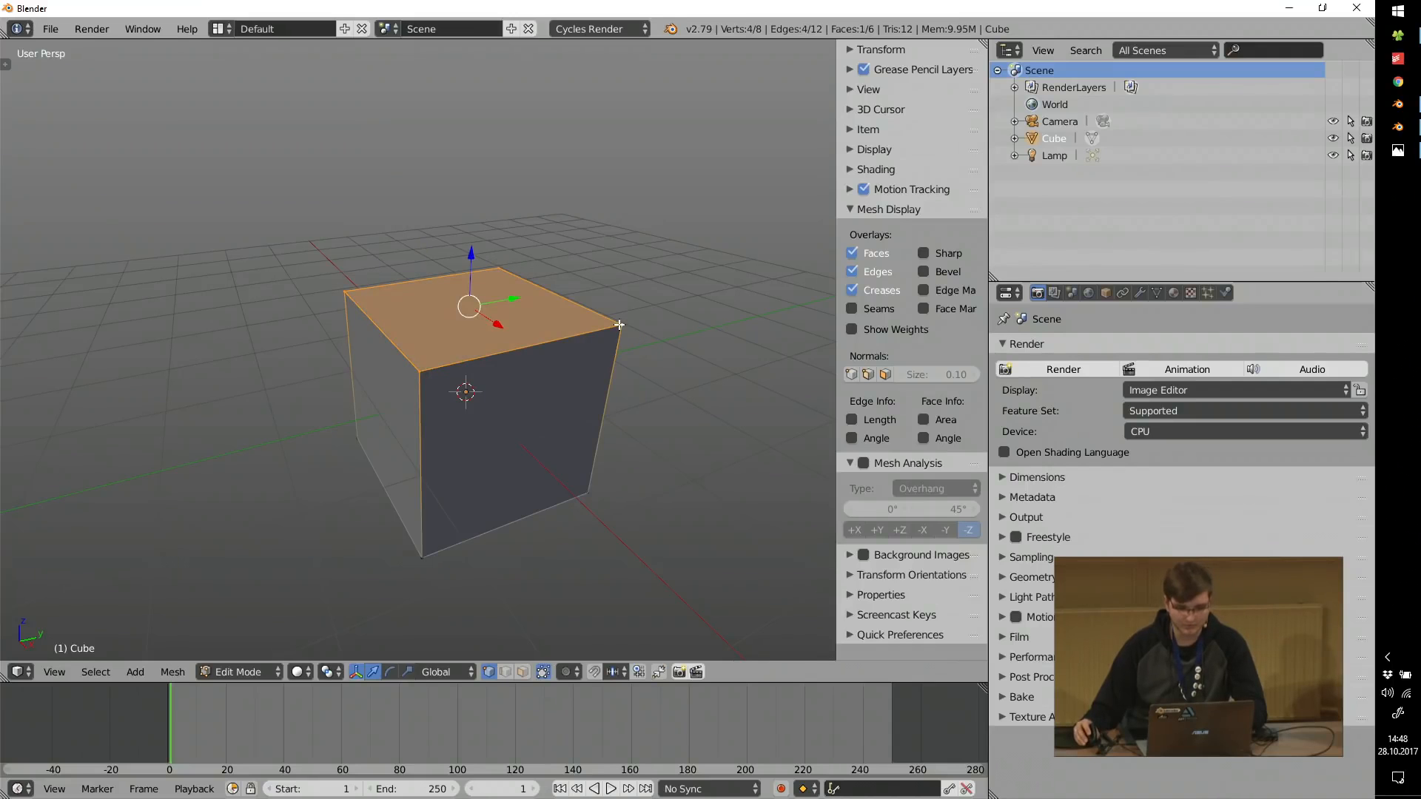
Return to Object Mode and give the cube a level 3 Subdivision Surface modifier.
{"action": "key", "text": "Tab"}
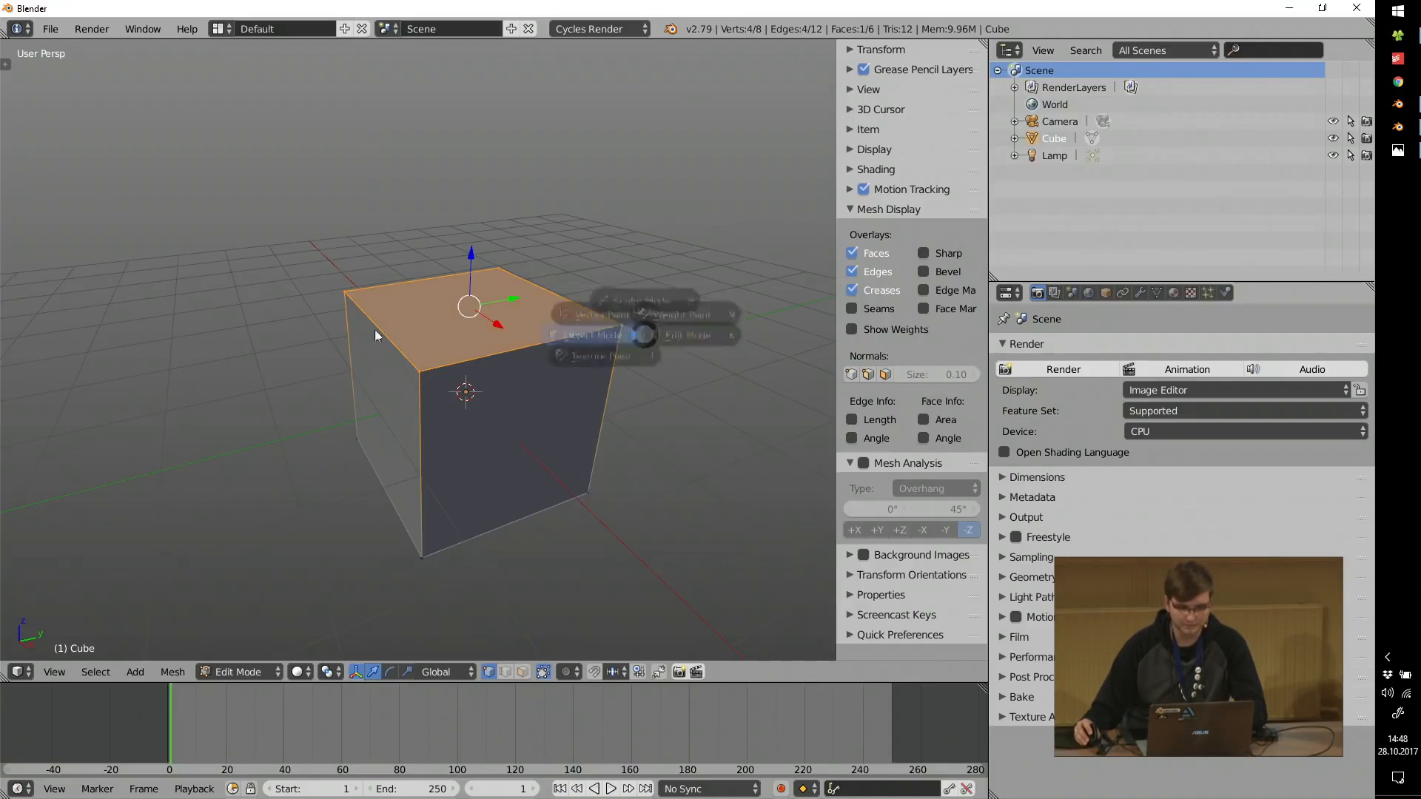
{"action": "key", "text": "t"}
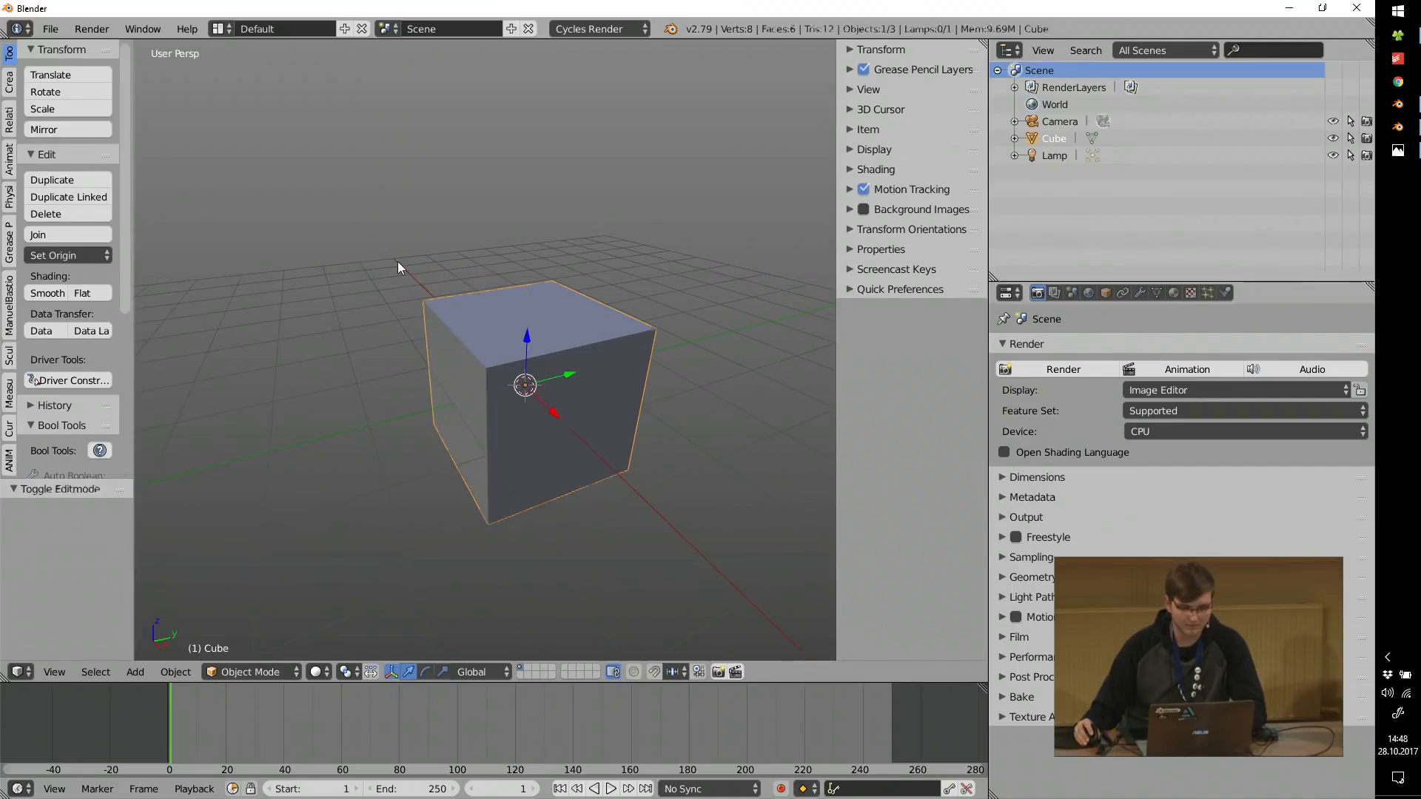
{"action": "key", "text": "ctrl+3"}
{"action": "scroll", "coordinate": [458, 281], "scroll_direction": "up", "scroll_amount": 3}
{"action": "mouse_move", "coordinate": [515, 294]}
{"action": "middle_mouse_down"}
{"action": "mouse_move", "coordinate": [528, 360]}
{"action": "mouse_move", "coordinate": [510, 320]}
{"action": "middle_mouse_up"}
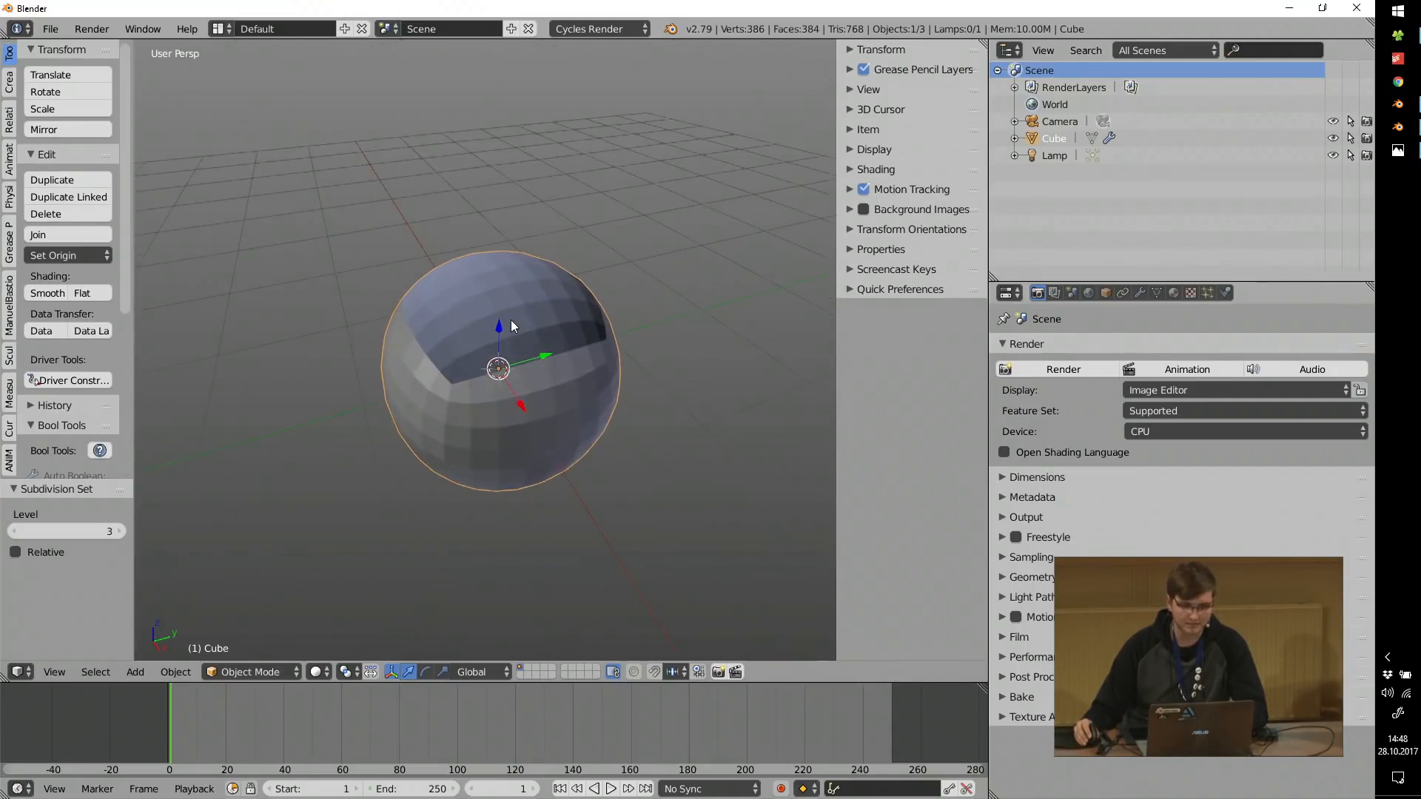
Select the whole cube mesh in Edit Mode, make its normals consistent, and return to Object Mode.
{"action": "scroll", "coordinate": [511, 320], "scroll_direction": "up", "scroll_amount": 2}
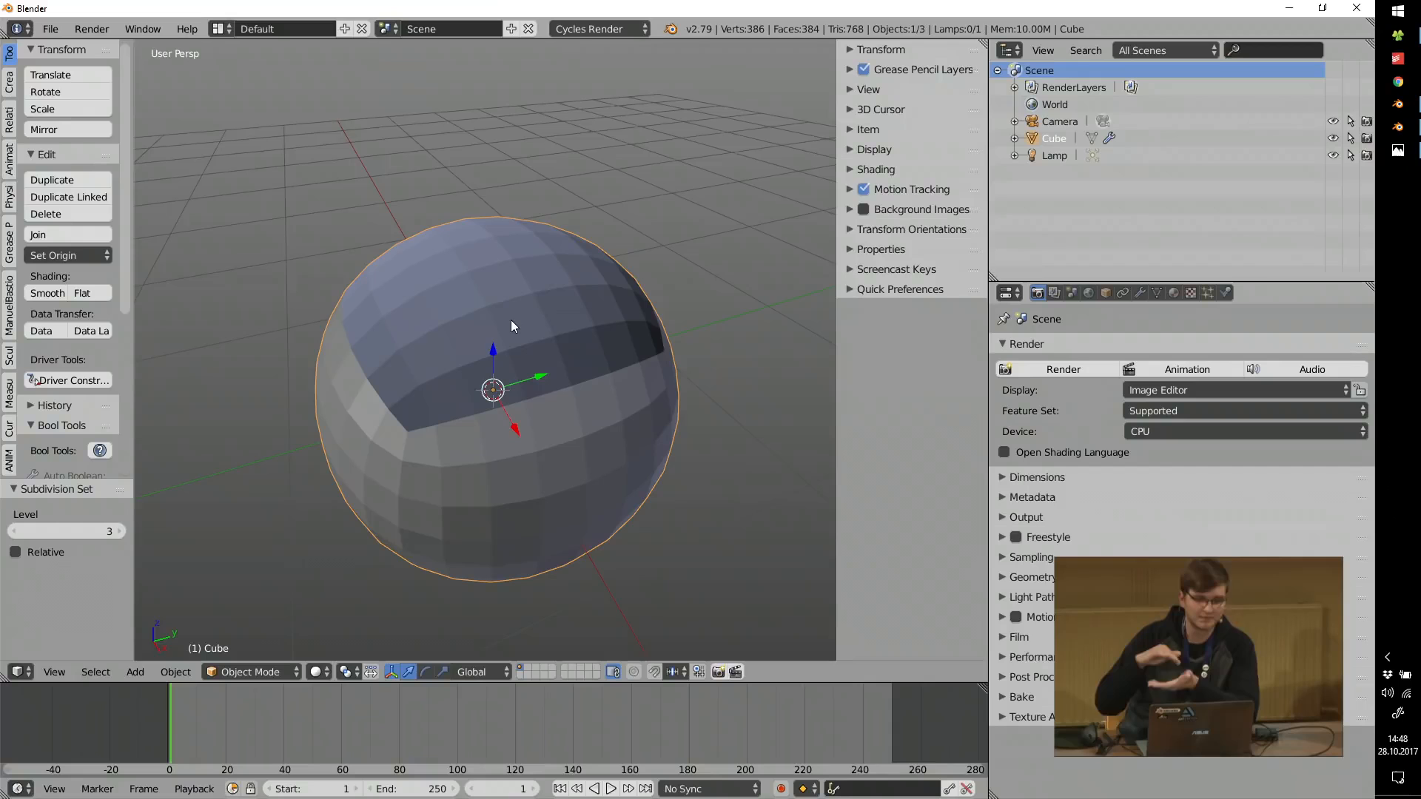
{"action": "mouse_move", "coordinate": [475, 316]}
{"action": "middle_mouse_down"}
{"action": "mouse_move", "coordinate": [536, 259]}
{"action": "mouse_move", "coordinate": [592, 286]}
{"action": "middle_mouse_up"}
{"action": "key", "text": "Tab"}
{"action": "key", "text": "a"}
{"action": "key", "text": "a"}
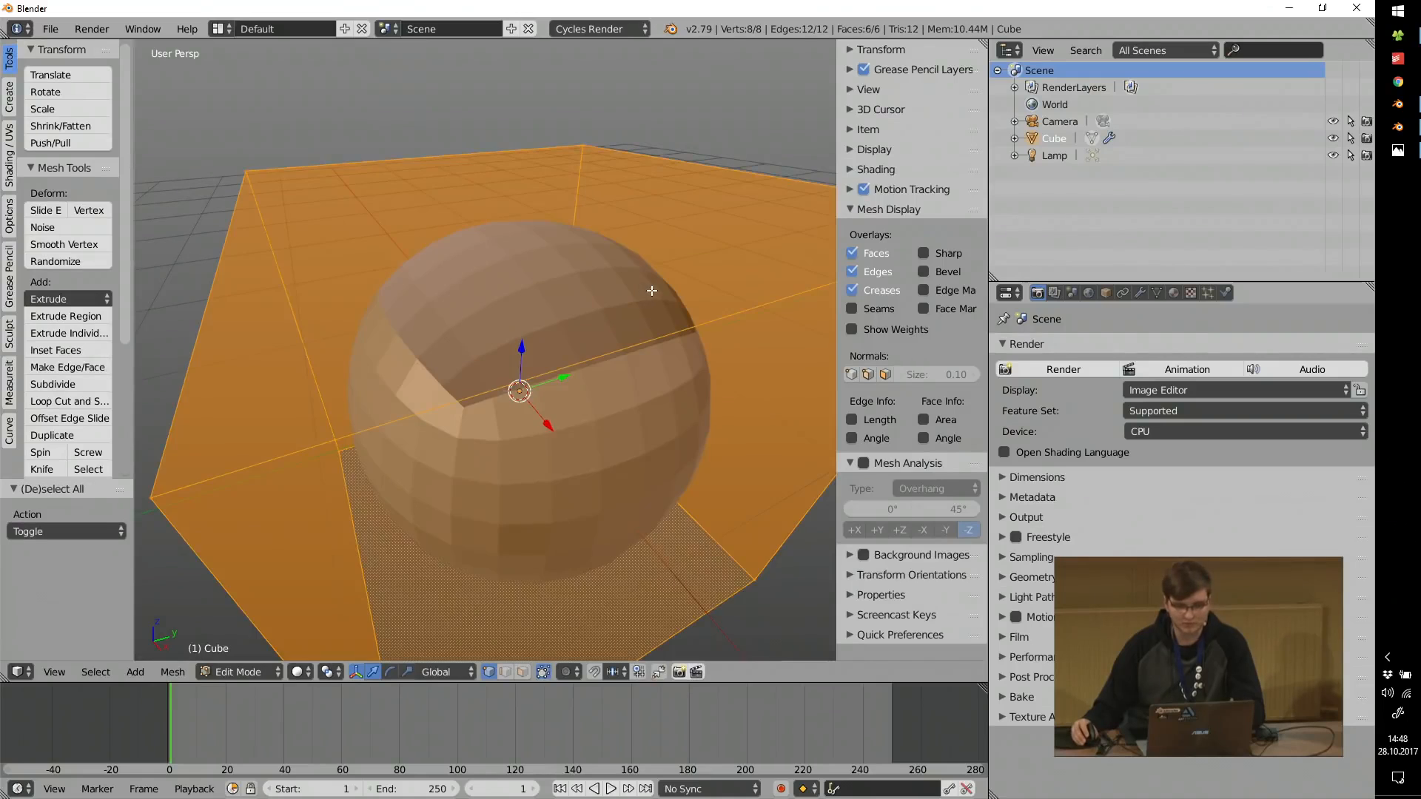
{"action": "scroll", "coordinate": [649, 290], "scroll_direction": "down", "scroll_amount": 2}
{"action": "key", "text": "ctrl+n"}
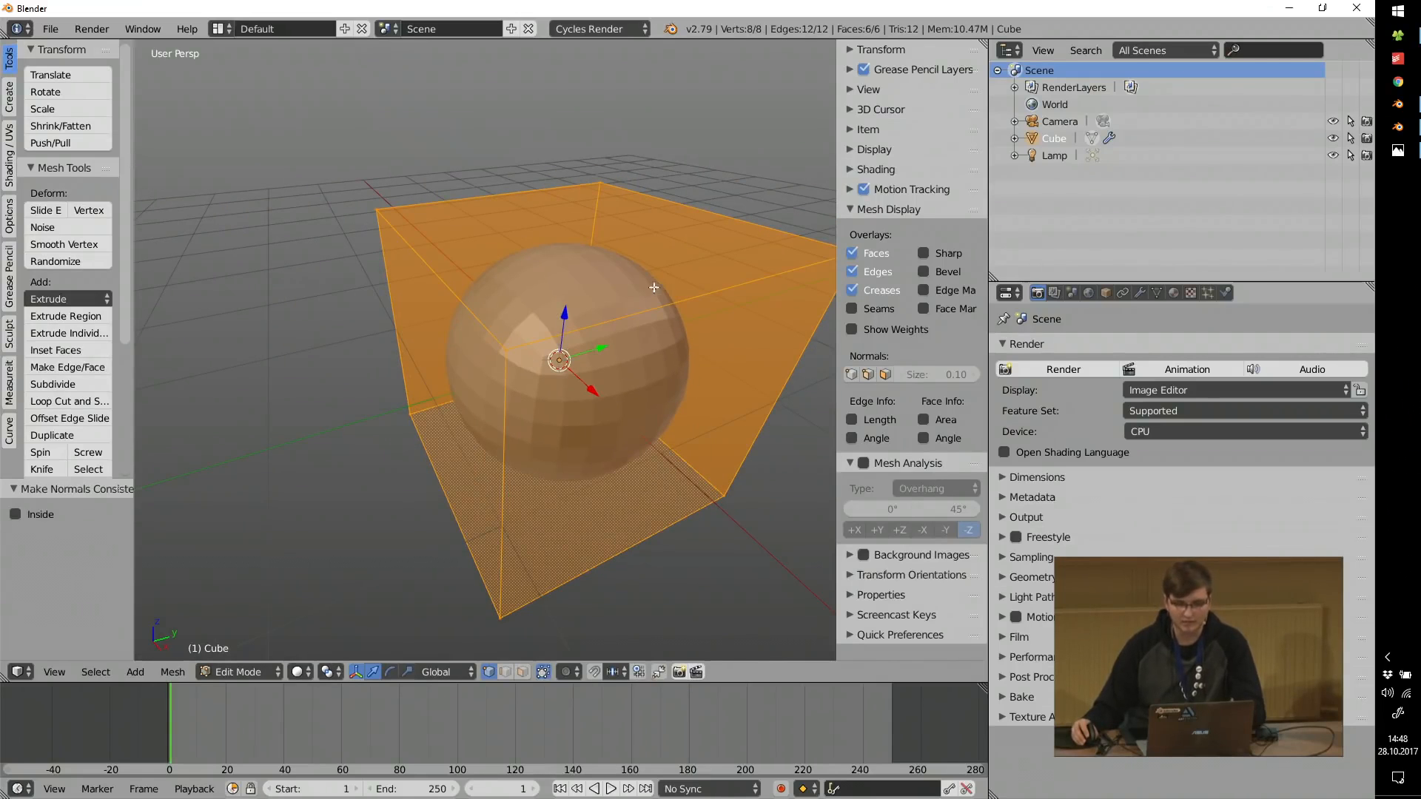
{"action": "middle_click_drag", "start_coordinate": [654, 287], "coordinate": [695, 282]}
{"action": "key", "text": "Tab"}
{"action": "middle_click_drag", "start_coordinate": [646, 333], "coordinate": [624, 325]}
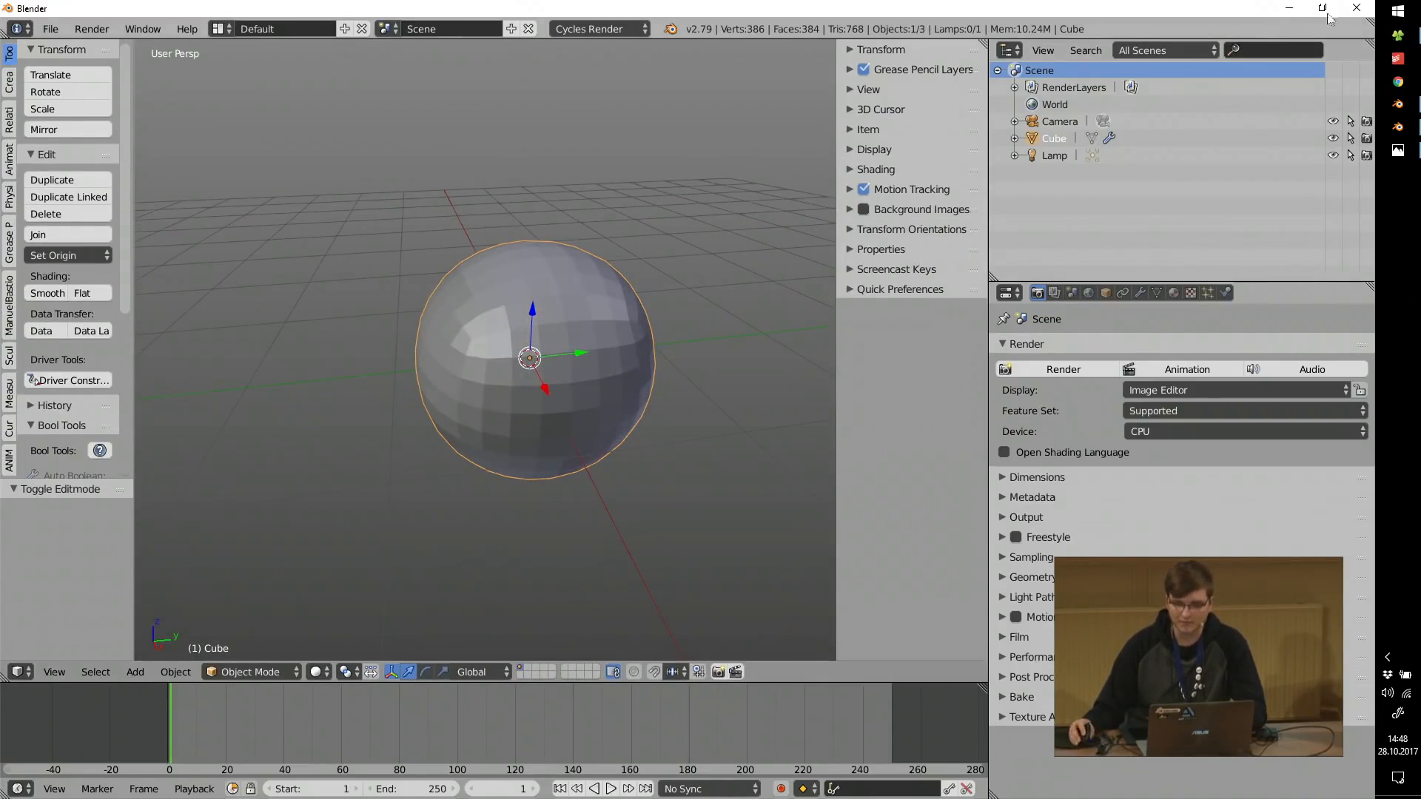
Check the Solving Problems slide, then replace the cube with a new one that has a level 3 Subdivision Surface modifier.
{"action": "left_click", "coordinate": [1397, 150]}
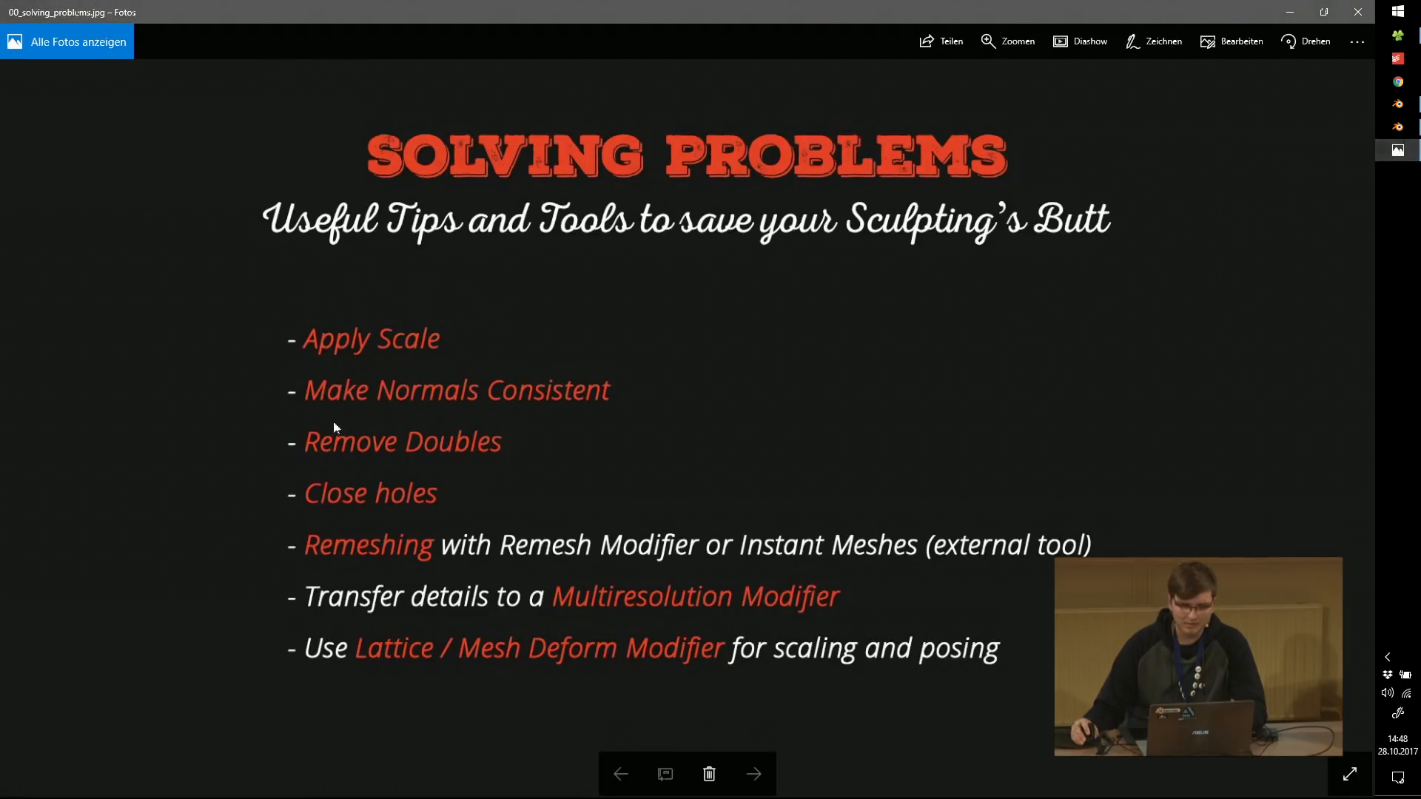
{"action": "left_click", "coordinate": [1289, 12]}
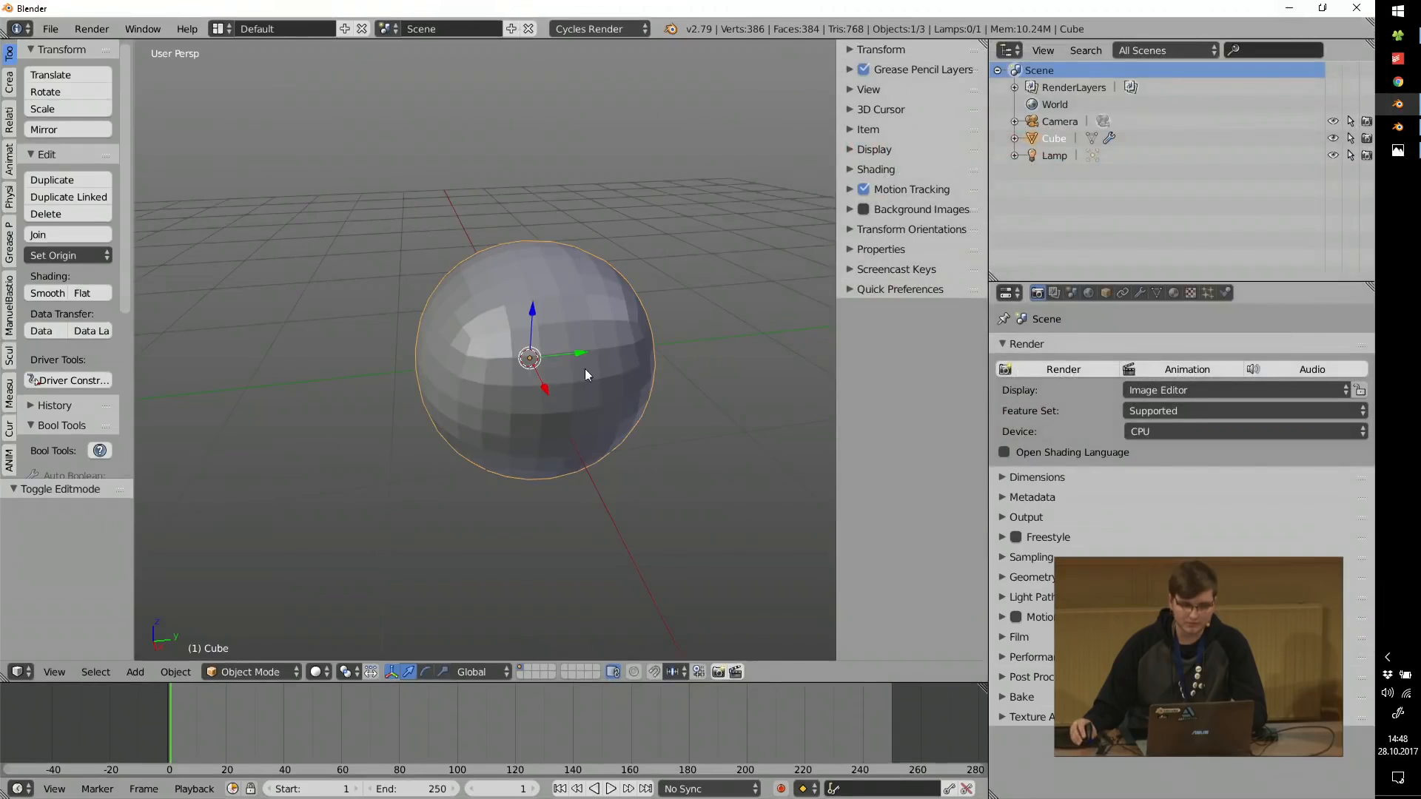
{"action": "key", "text": "x"}
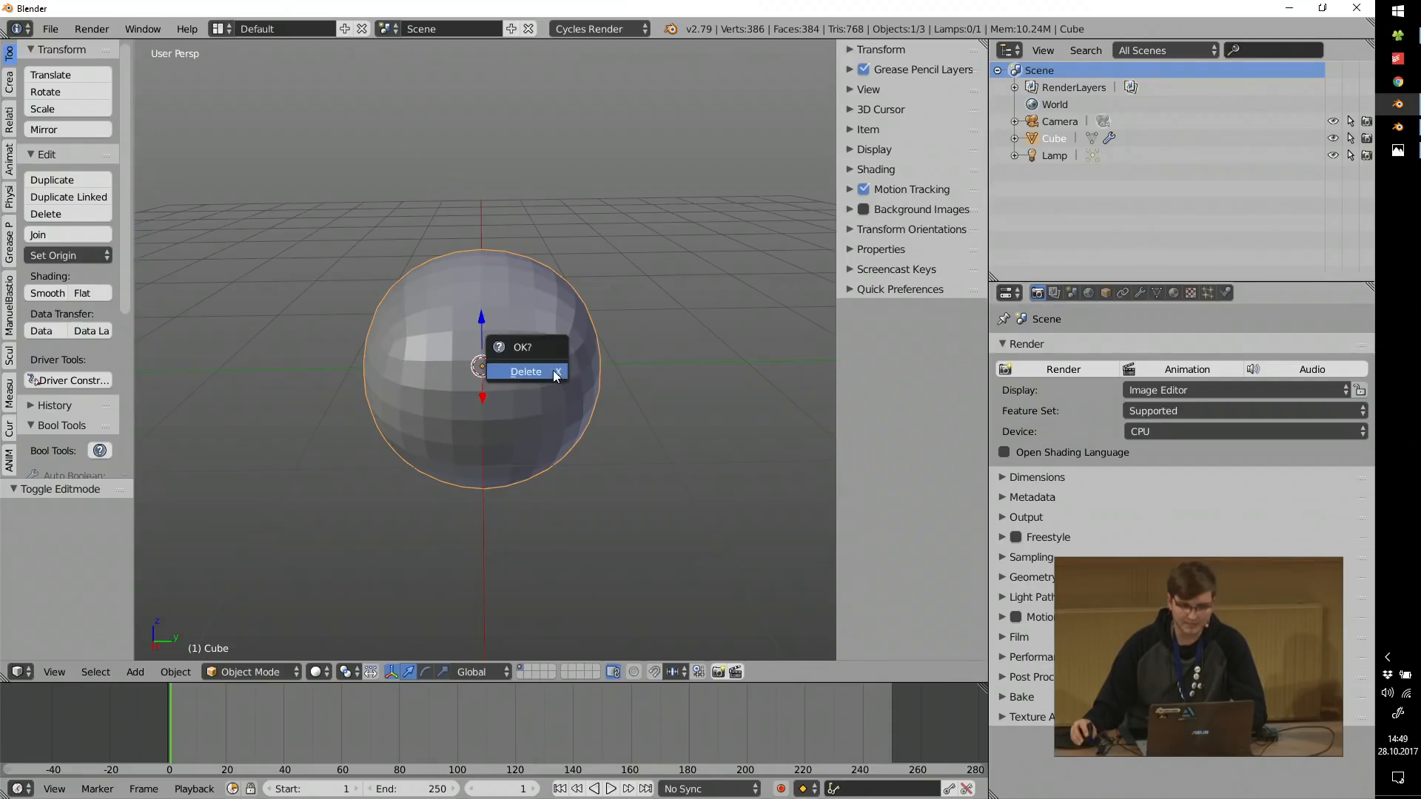
{"action": "left_click", "coordinate": [554, 370]}
{"action": "key", "text": "shift+a"}
{"action": "mouse_move", "coordinate": [555, 372]}
{"action": "left_click", "coordinate": [614, 386]}
{"action": "key", "text": "ctrl+3"}
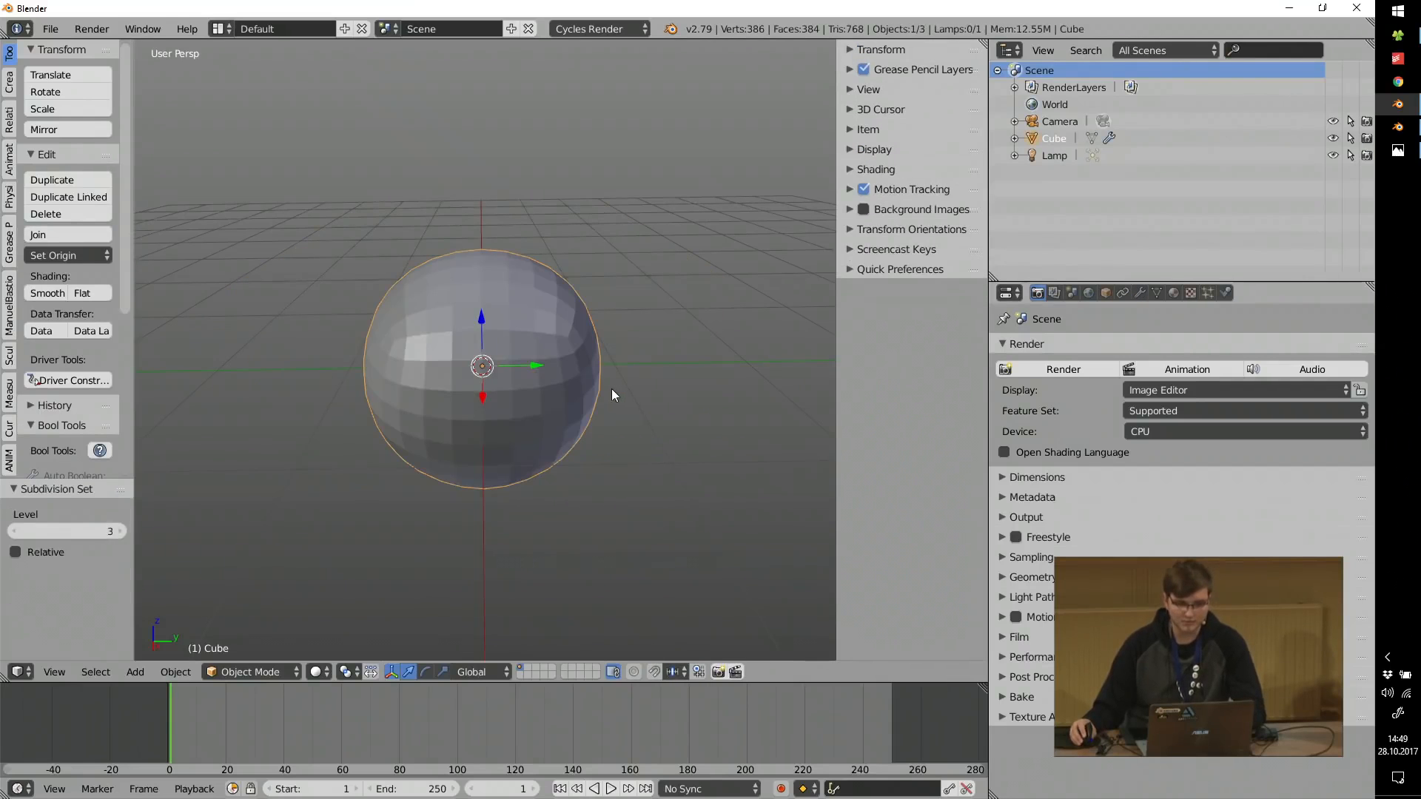
In Edit Mode, duplicate the cube's entire mesh and leave the copy exactly on top of the original.
{"action": "key", "text": "Tab"}
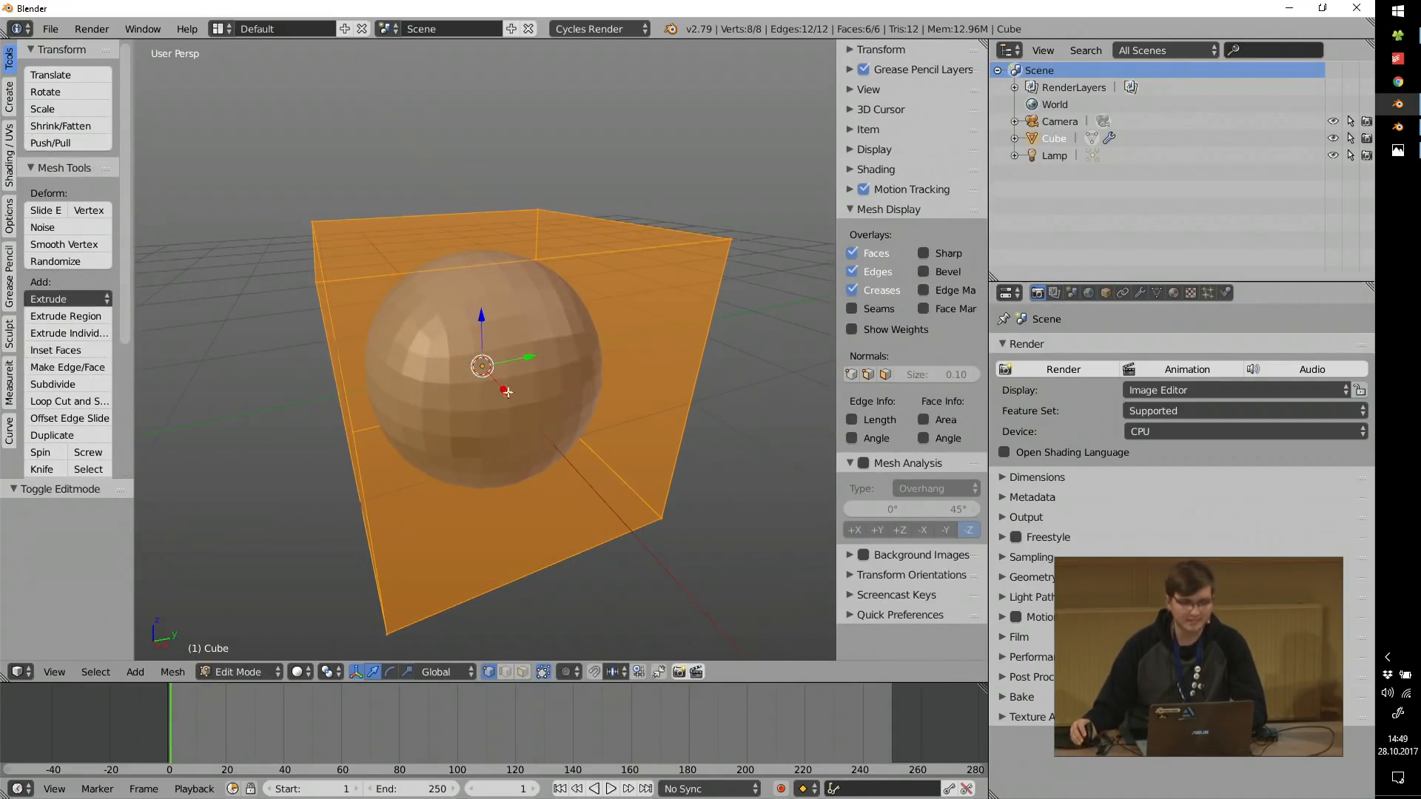
{"action": "key", "text": "shift+d"}
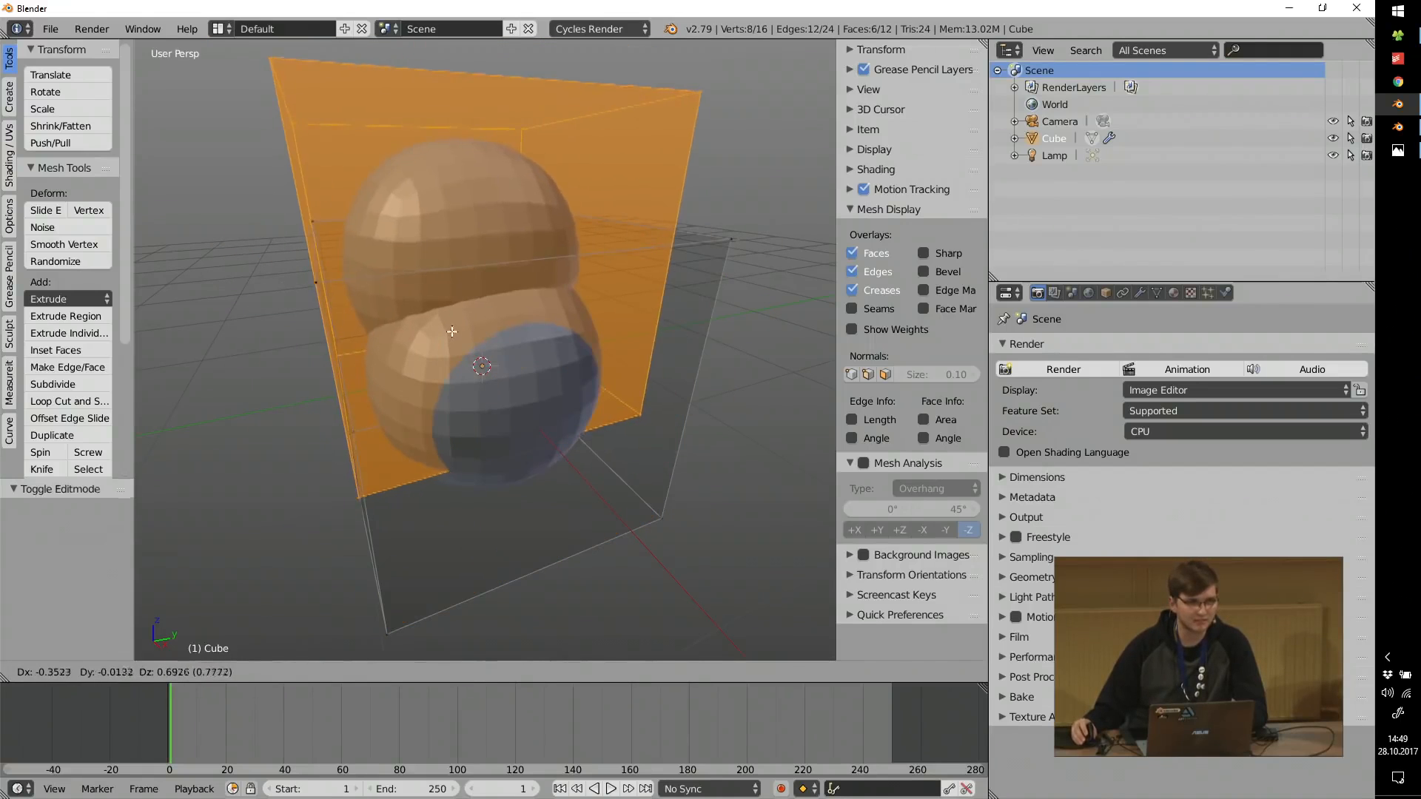
{"action": "right_click", "coordinate": [568, 362]}
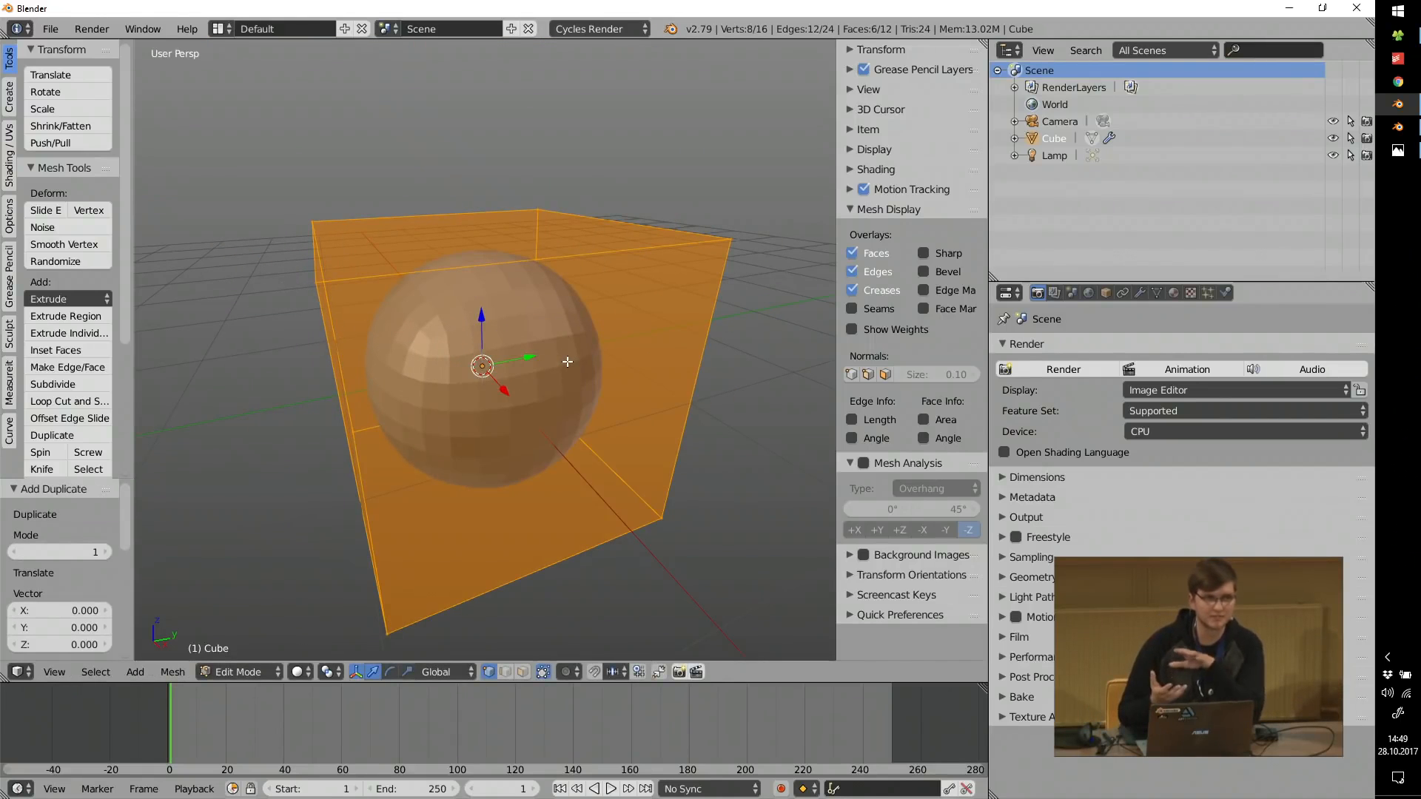
{"action": "key", "text": "Tab"}
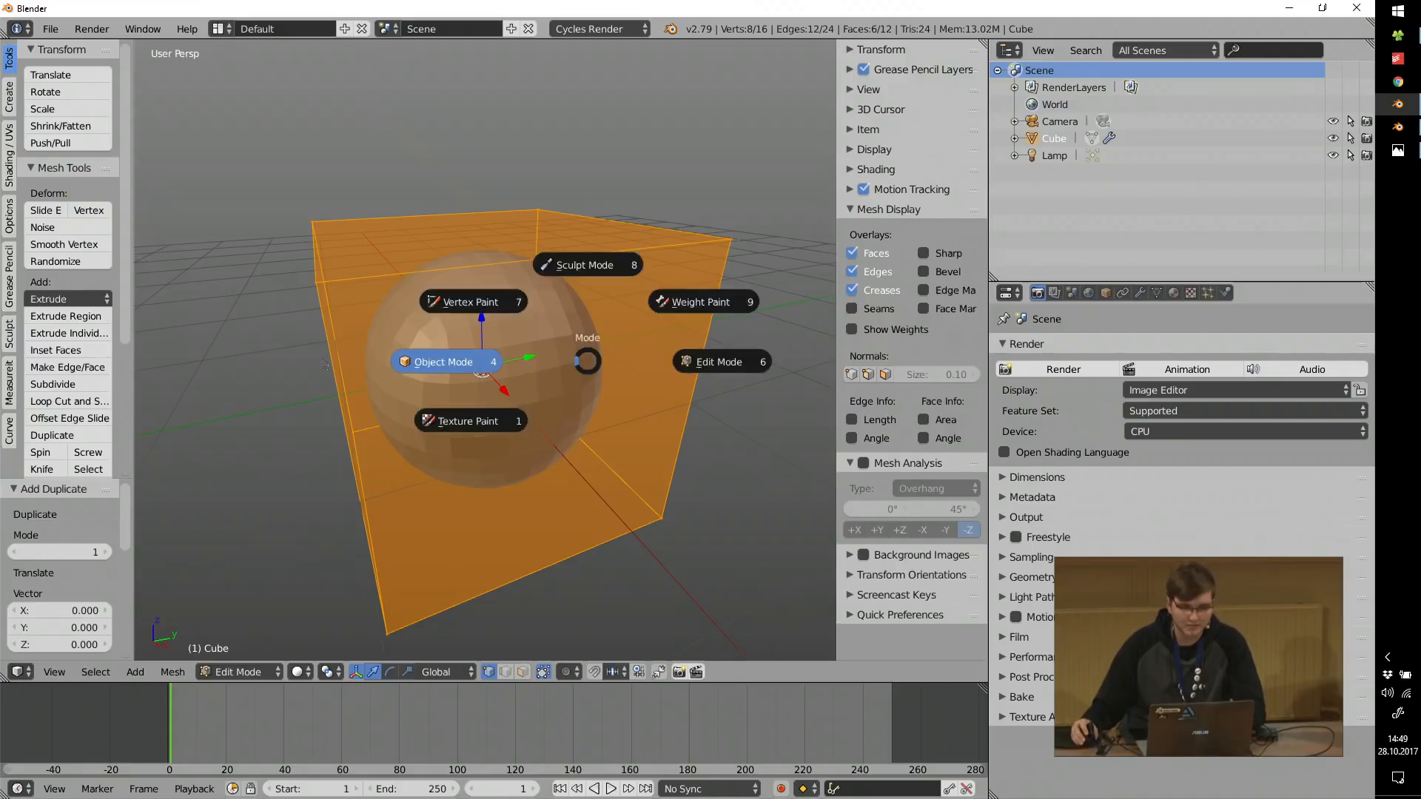
{"action": "left_click", "coordinate": [588, 264]}
{"action": "key", "text": "f"}
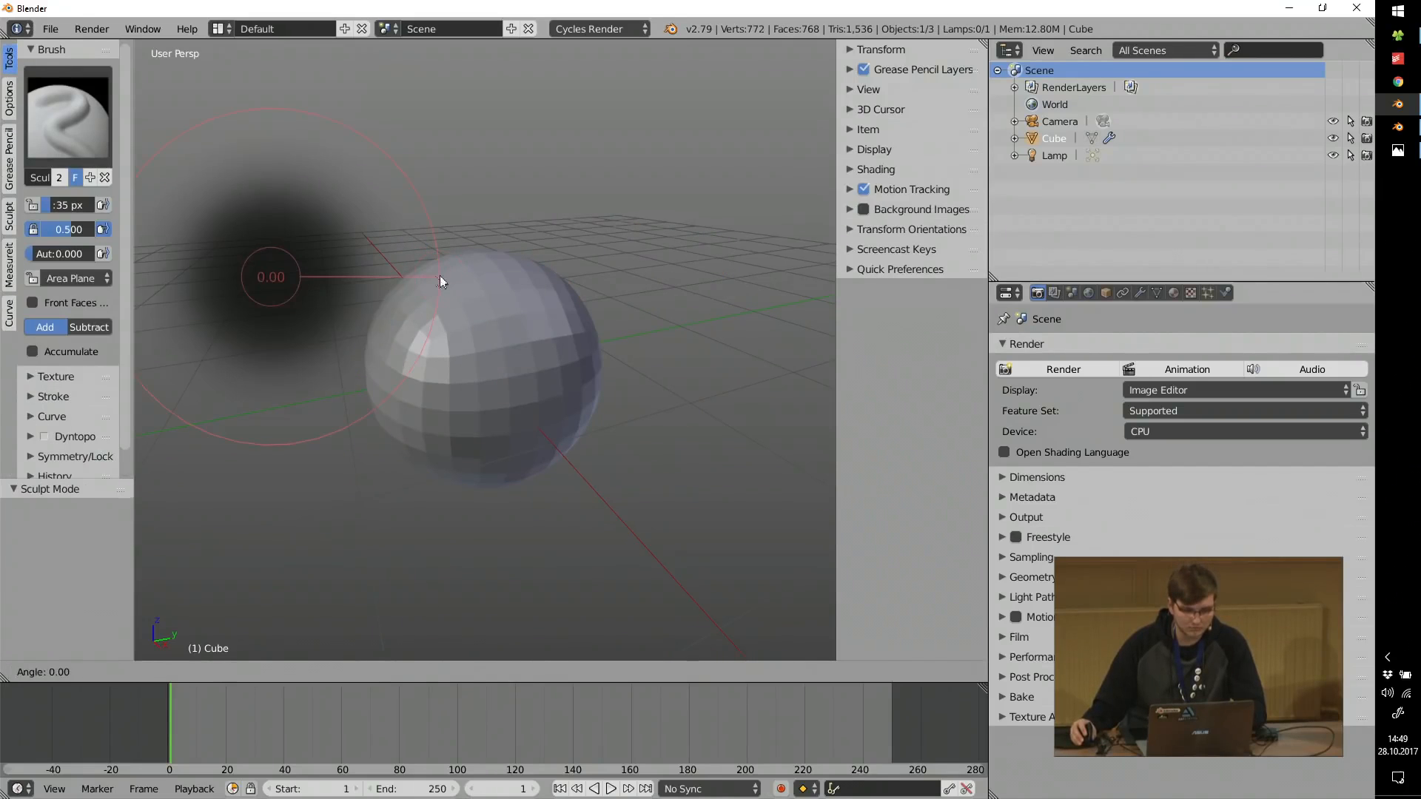
{"action": "left_click", "coordinate": [440, 275]}
{"action": "key", "text": "ctrl+d"}
{"action": "left_click", "coordinate": [396, 324]}
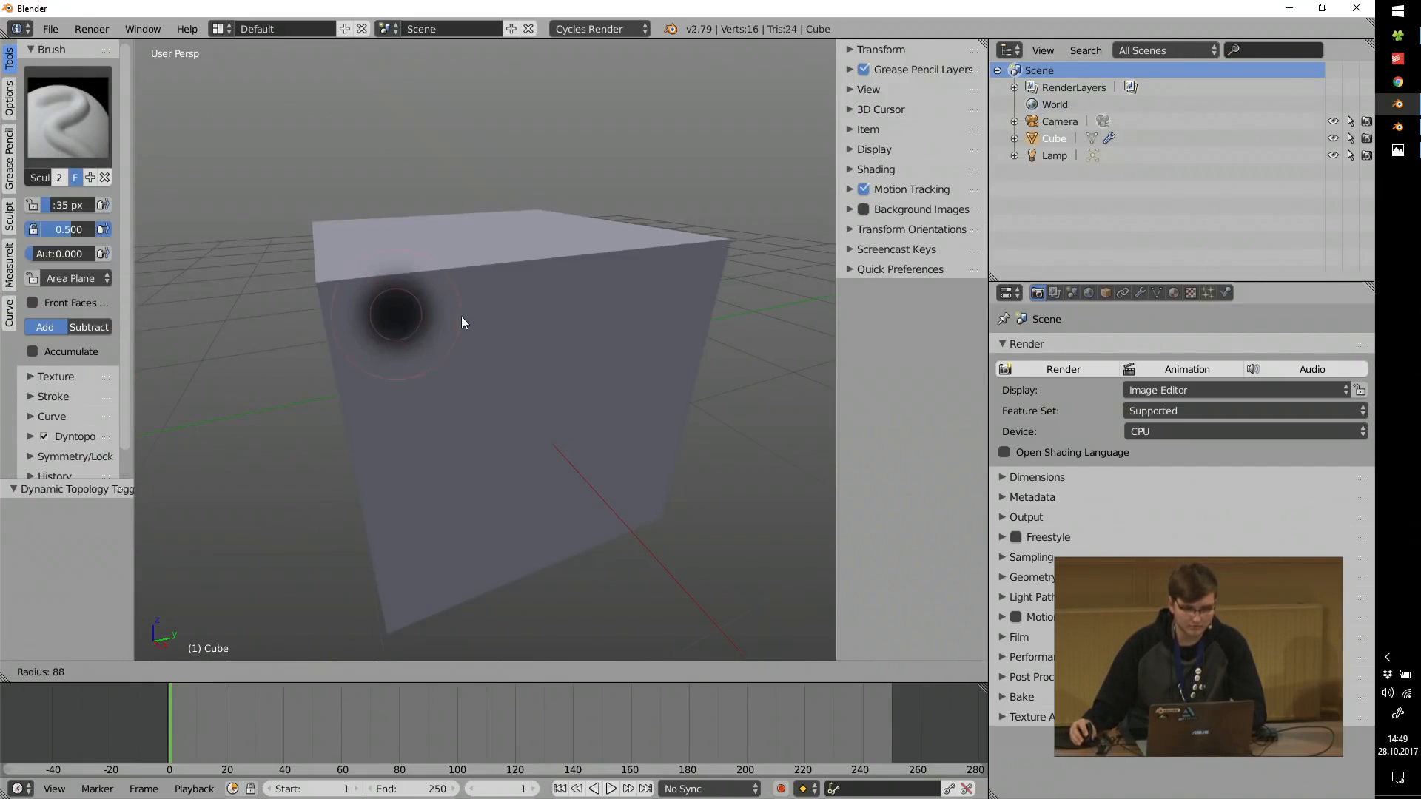
{"action": "key", "text": "Tab"}
{"action": "left_click", "coordinate": [335, 321]}
{"action": "key", "text": "ctrl+z"}
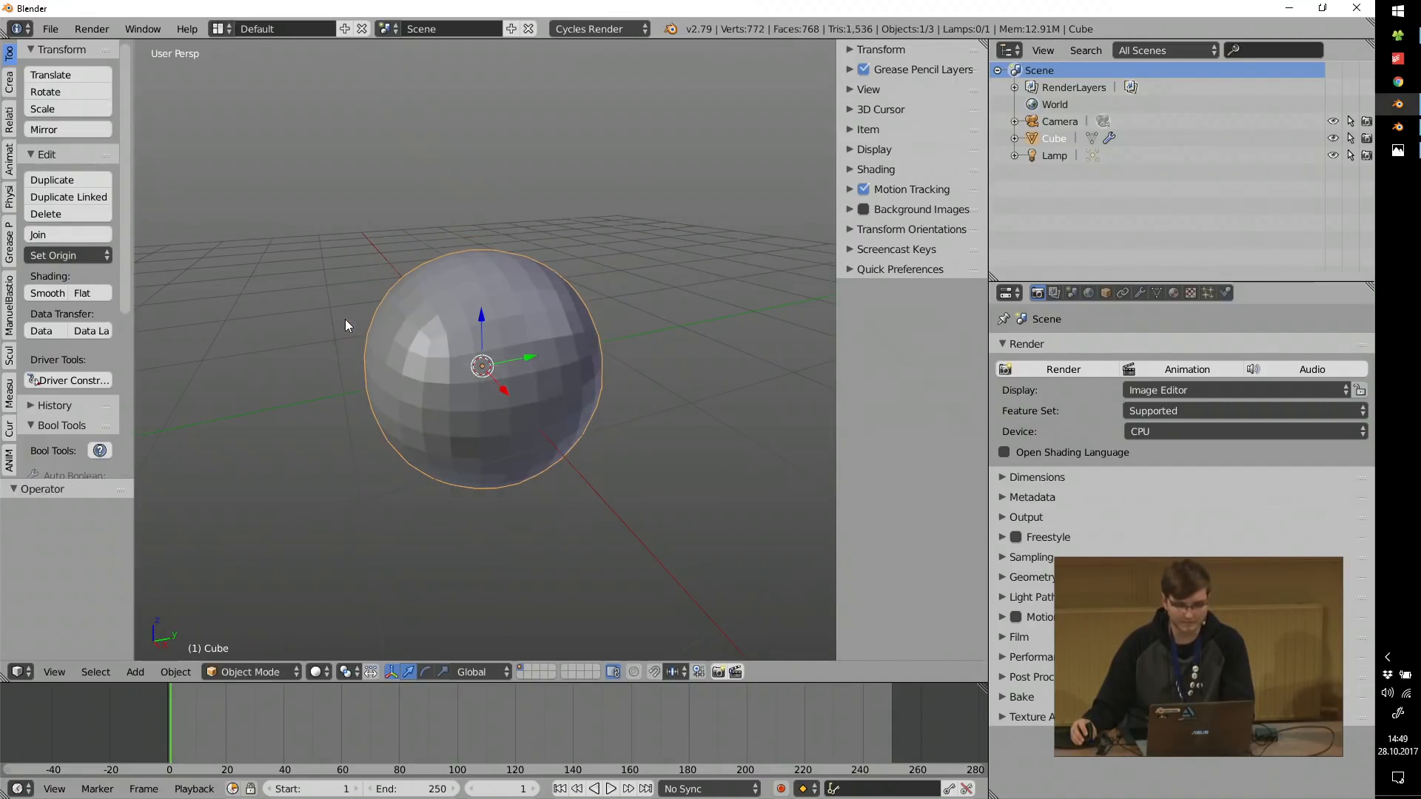
Set the Subdivision Surface modifier's view level to 4 and apply it to the doubled cube.
{"action": "left_click", "coordinate": [1140, 293]}
{"action": "left_click", "coordinate": [1169, 459]}
{"action": "left_click", "coordinate": [1076, 398]}
Sculpt test strokes on the upper part of the doubled sphere with a resized brush, then undo them in Object Mode.
{"action": "key", "text": "Tab"}
{"action": "left_click", "coordinate": [438, 256]}
{"action": "key", "text": "f"}
{"action": "left_click", "coordinate": [479, 293]}
{"action": "left_click_drag", "start_coordinate": [437, 328], "coordinate": [468, 332]}
{"action": "key", "text": "x"}
{"action": "left_click_drag", "start_coordinate": [432, 377], "coordinate": [457, 332]}
{"action": "key", "text": "Tab"}
{"action": "left_click", "coordinate": [321, 305]}
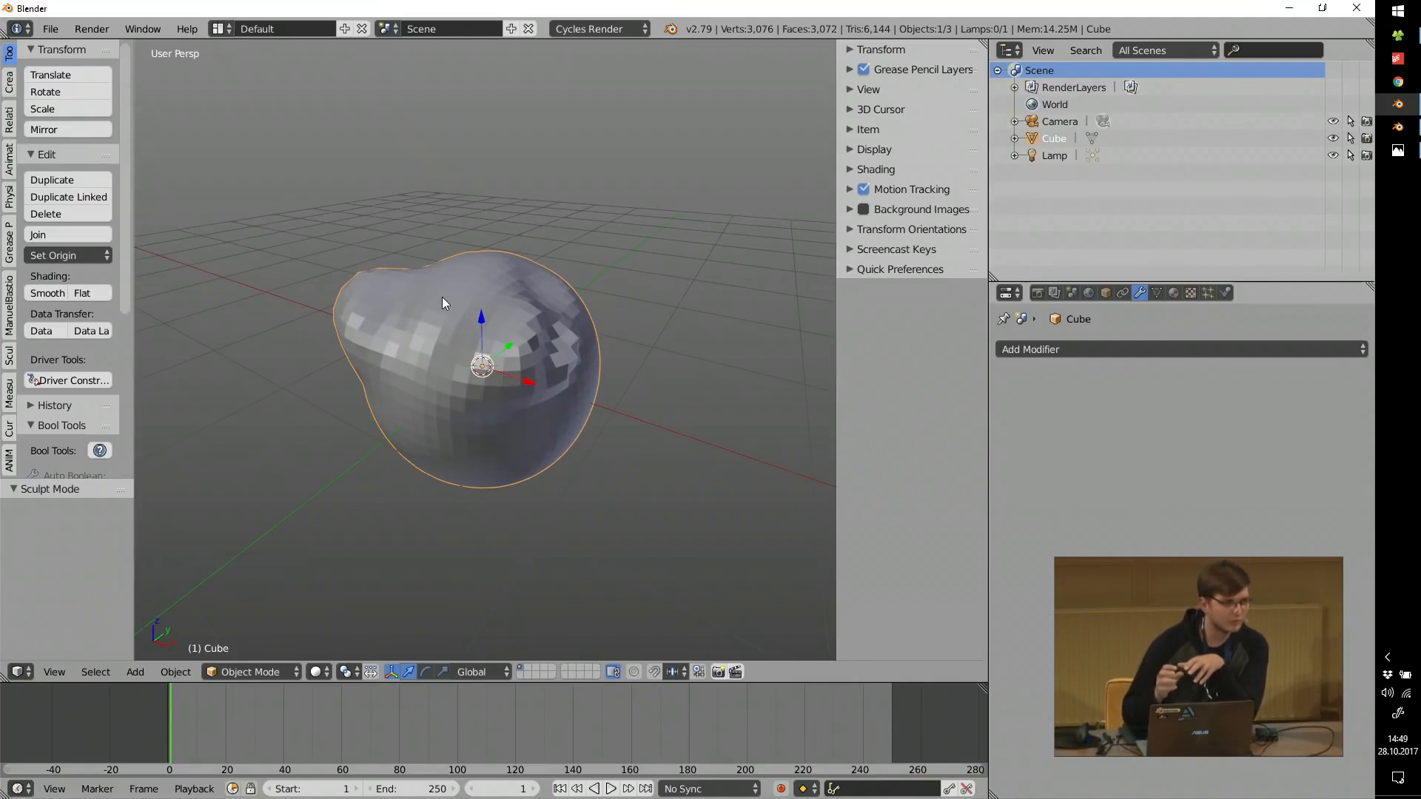
{"action": "scroll", "coordinate": [513, 354], "scroll_direction": "up", "scroll_amount": 2}
{"action": "middle_click_drag", "start_coordinate": [513, 354], "coordinate": [463, 354]}
{"action": "key", "text": "ctrl+z"}
In Edit Mode, move a single vertex on the upper sphere twice to expose the overlapping geometry, then undo both moves.
{"action": "key", "text": "Tab"}
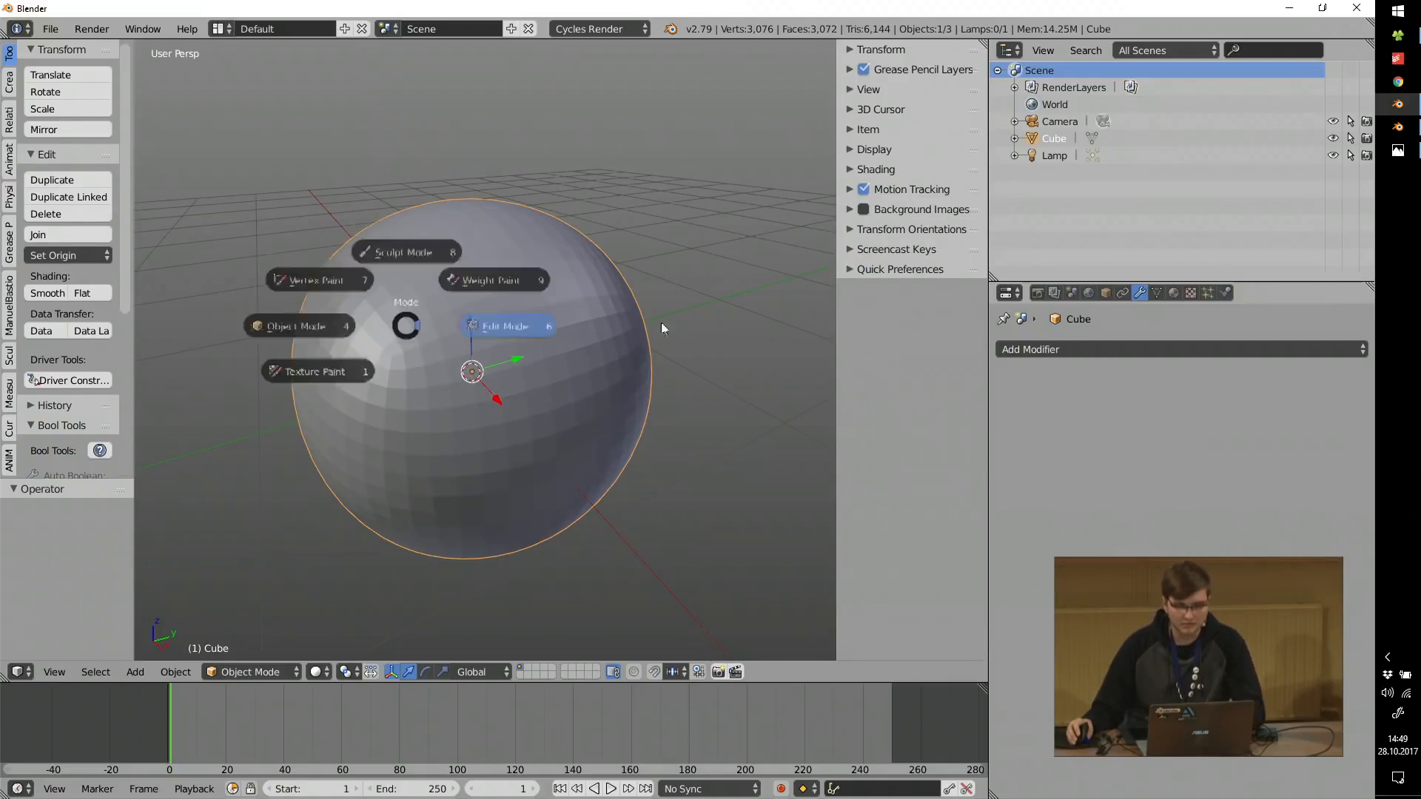
{"action": "left_click", "coordinate": [541, 319]}
{"action": "right_click", "coordinate": [461, 309]}
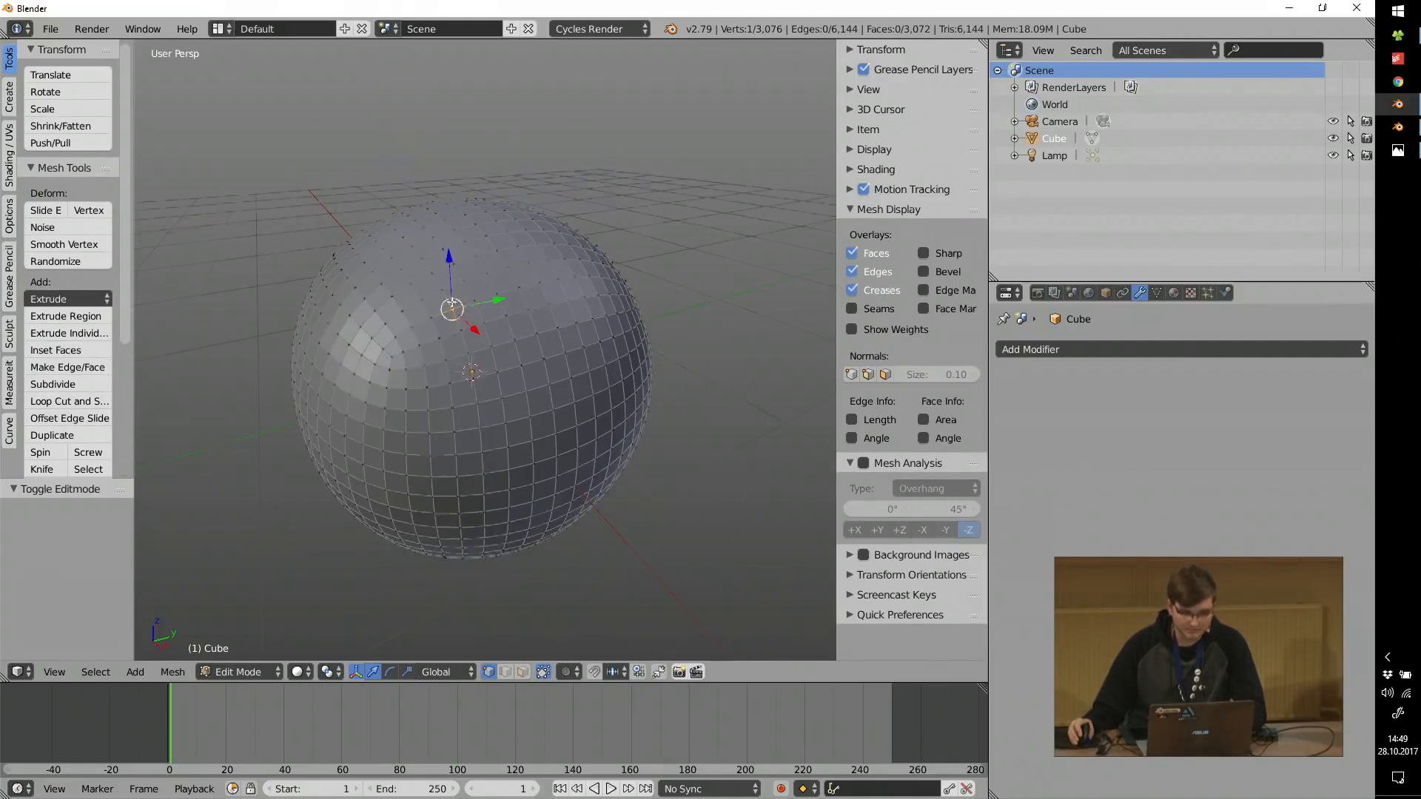
{"action": "scroll", "coordinate": [452, 306], "scroll_direction": "up", "scroll_amount": 5}
{"action": "key", "text": "g"}
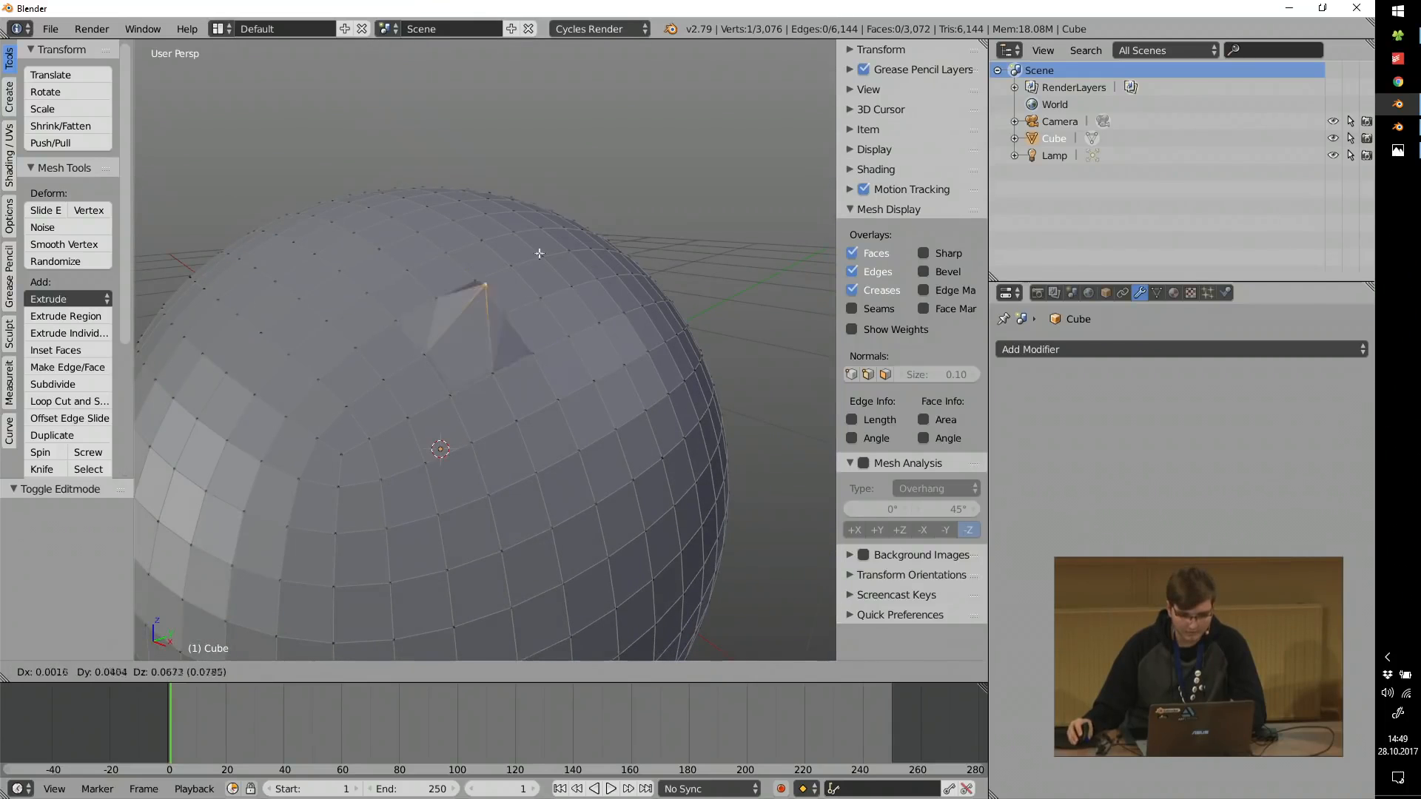
{"action": "left_click", "coordinate": [492, 336]}
{"action": "key", "text": "g"}
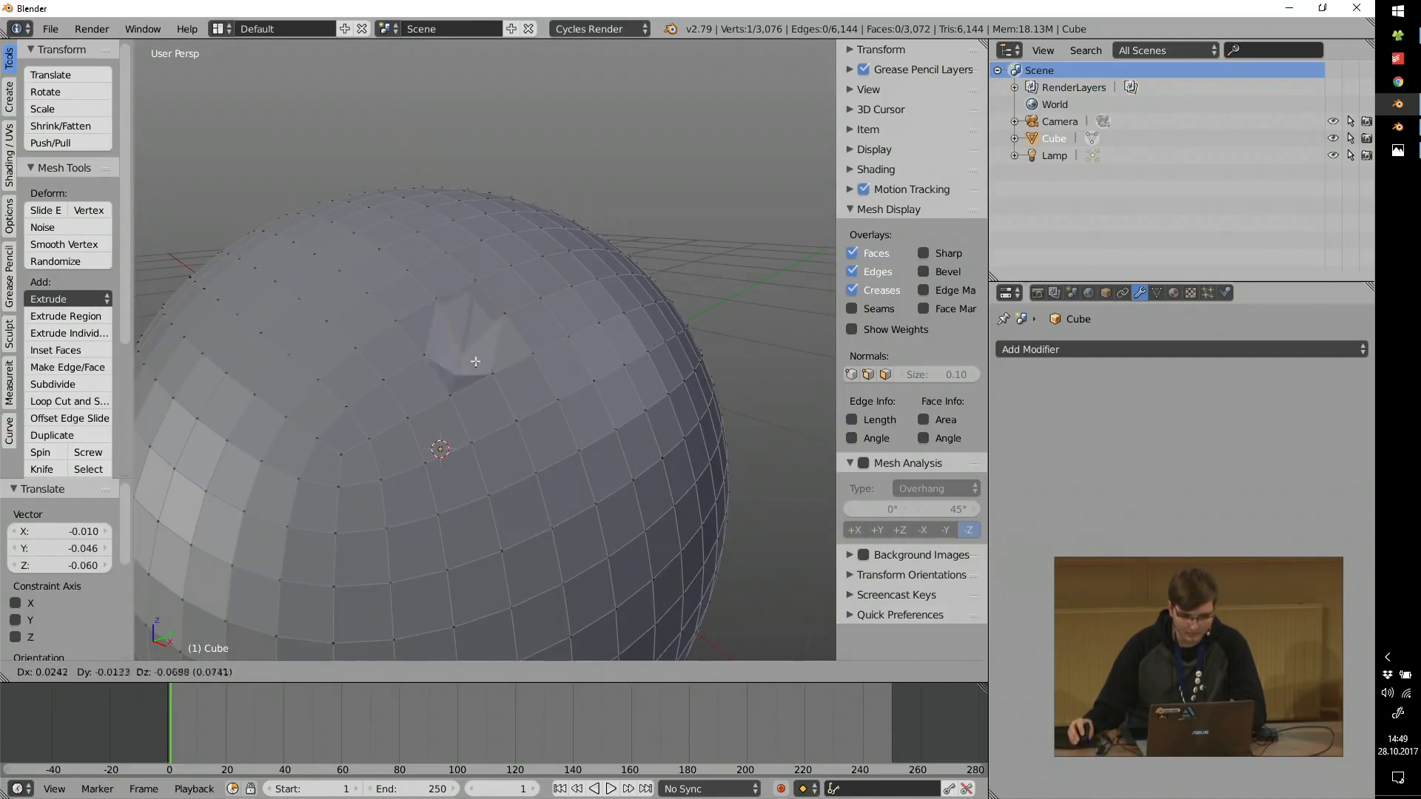
{"action": "left_click", "coordinate": [482, 336]}
{"action": "key", "text": "ctrl+z"}
{"action": "key", "text": "ctrl+z"}
{"action": "scroll", "coordinate": [490, 333], "scroll_direction": "down", "scroll_amount": 1}
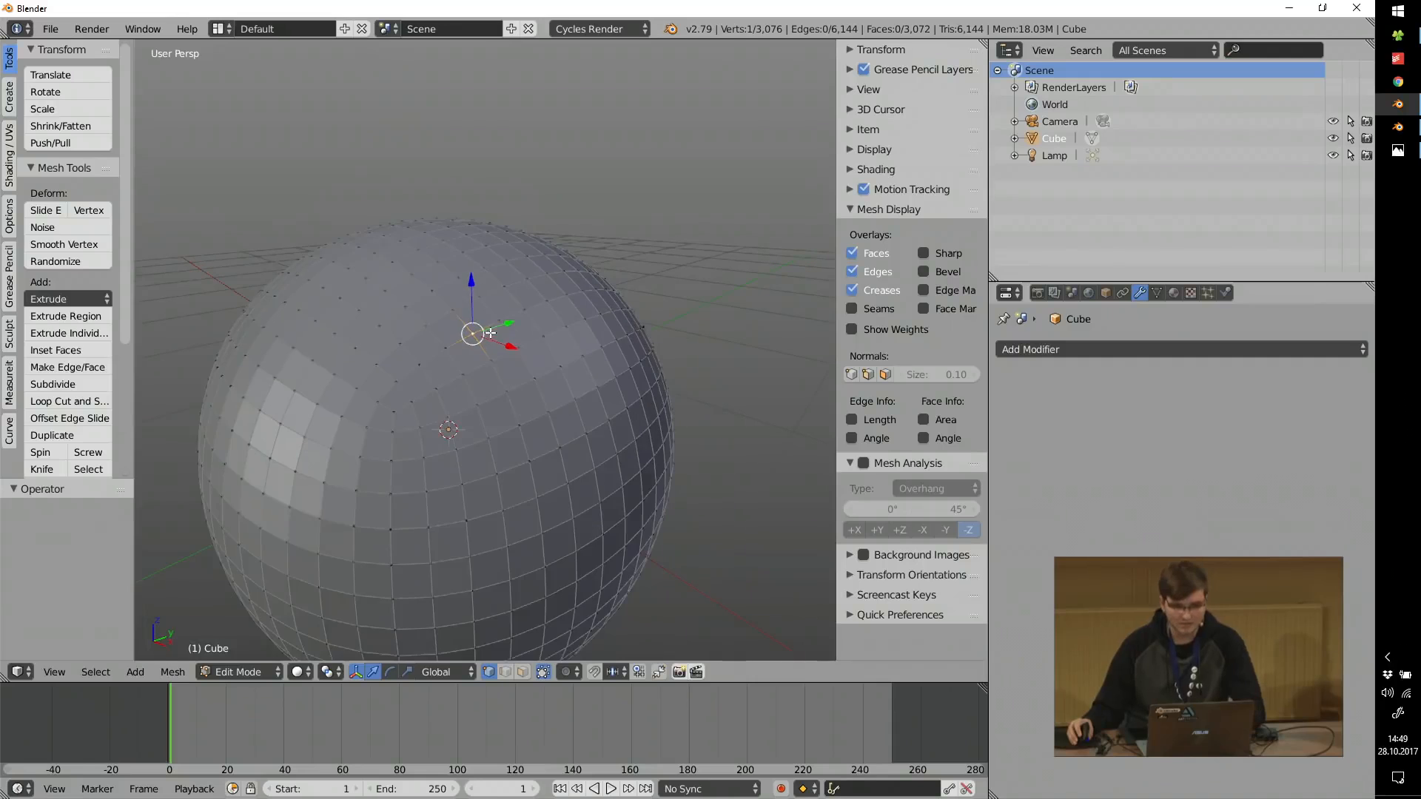
Select all of the sphere's geometry, merge the overlapping vertices with Remove Doubles, and return to Object Mode.
{"action": "key", "text": "a"}
{"action": "scroll", "coordinate": [96, 355], "scroll_direction": "down", "scroll_amount": 6}
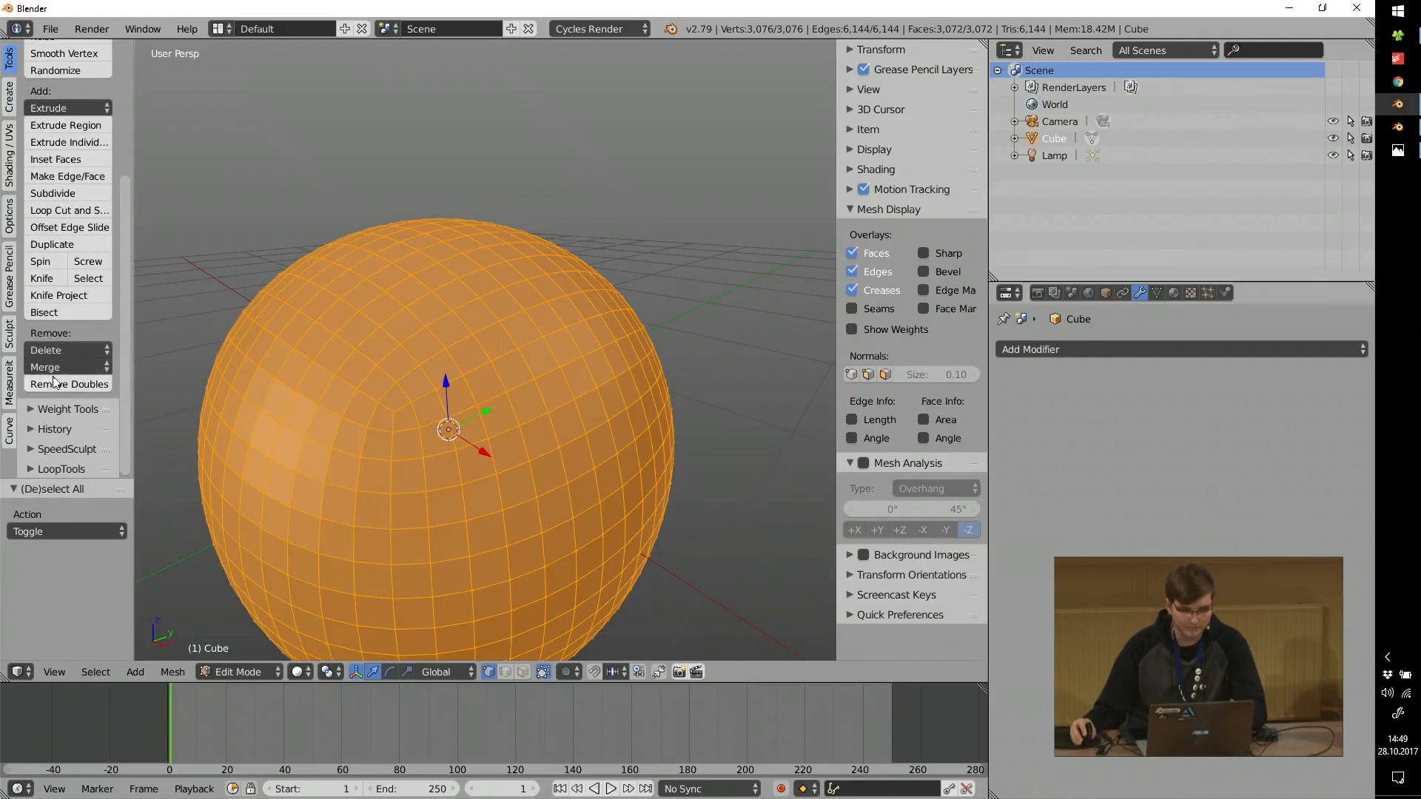
{"action": "left_click", "coordinate": [57, 385]}
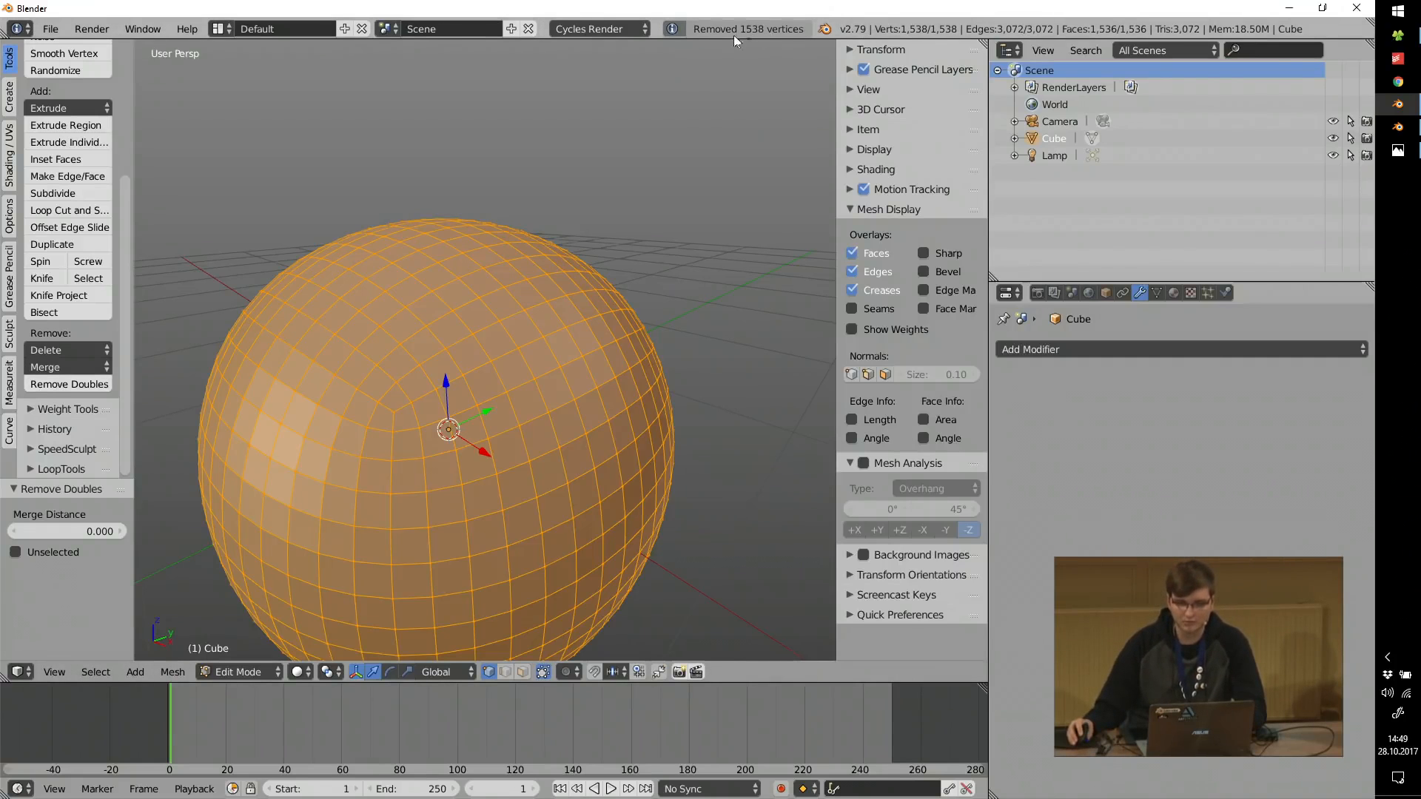
{"action": "key", "text": "Tab"}
{"action": "scroll", "coordinate": [459, 327], "scroll_direction": "down", "scroll_amount": 4}
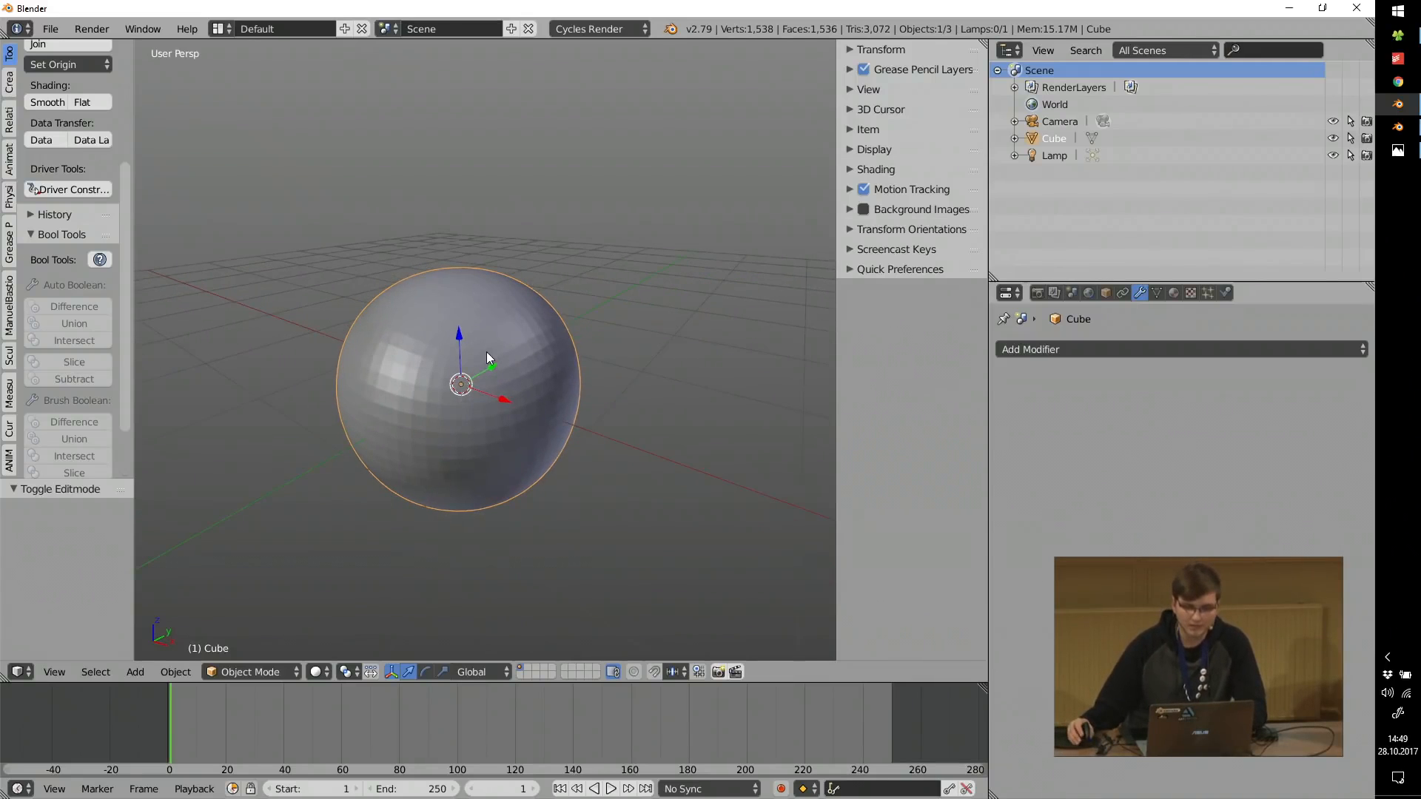
Undo back to the unapplied level 4 Subdivision Surface modifier on the doubled cube and apply it again.
{"action": "scroll", "coordinate": [487, 352], "scroll_direction": "up", "scroll_amount": 1}
{"action": "key", "text": "ctrl+4"}
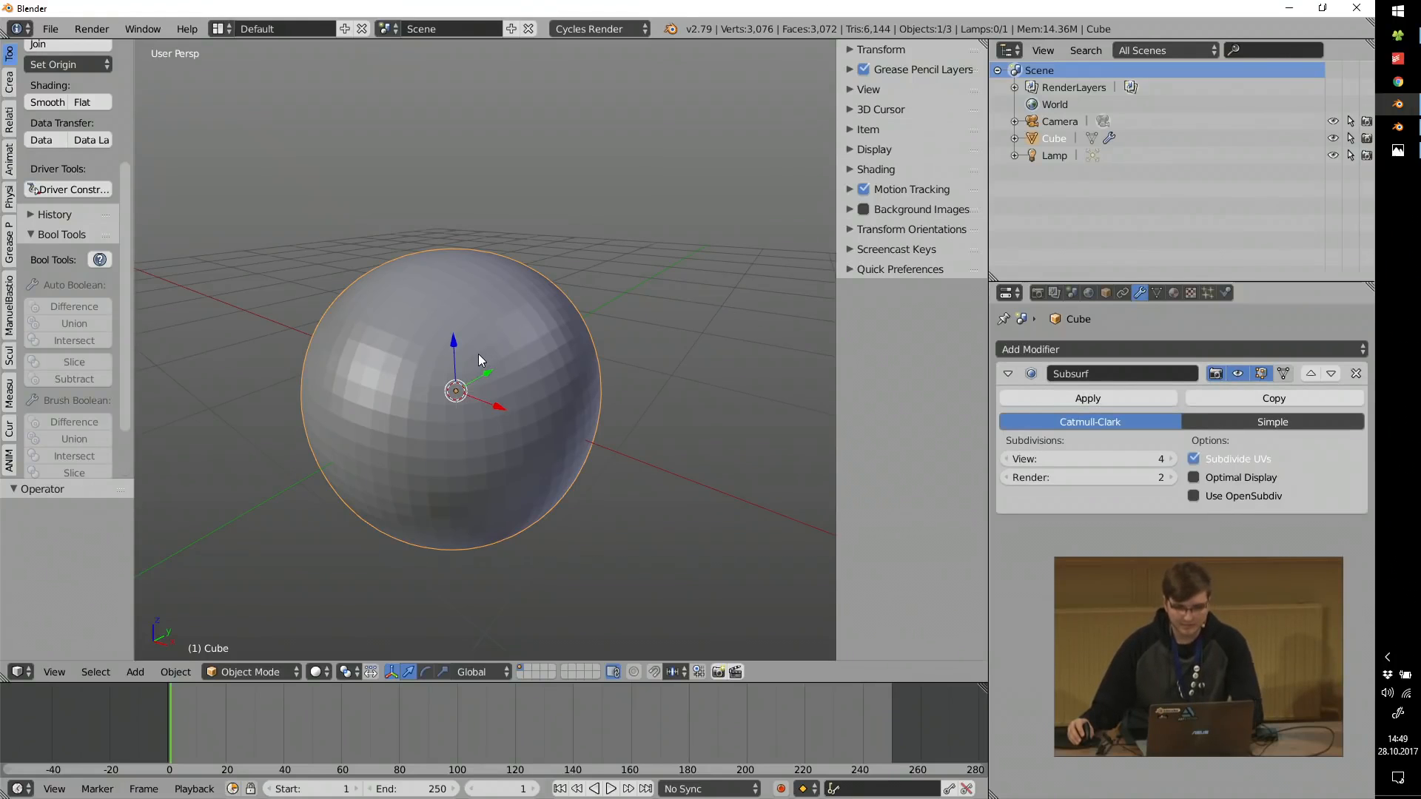
{"action": "left_click", "coordinate": [1088, 398]}
Sculpt a stroke across the upper part of the doubled sphere with an enlarged brush and return to Object Mode.
{"action": "key", "text": "Tab"}
{"action": "left_click", "coordinate": [451, 166]}
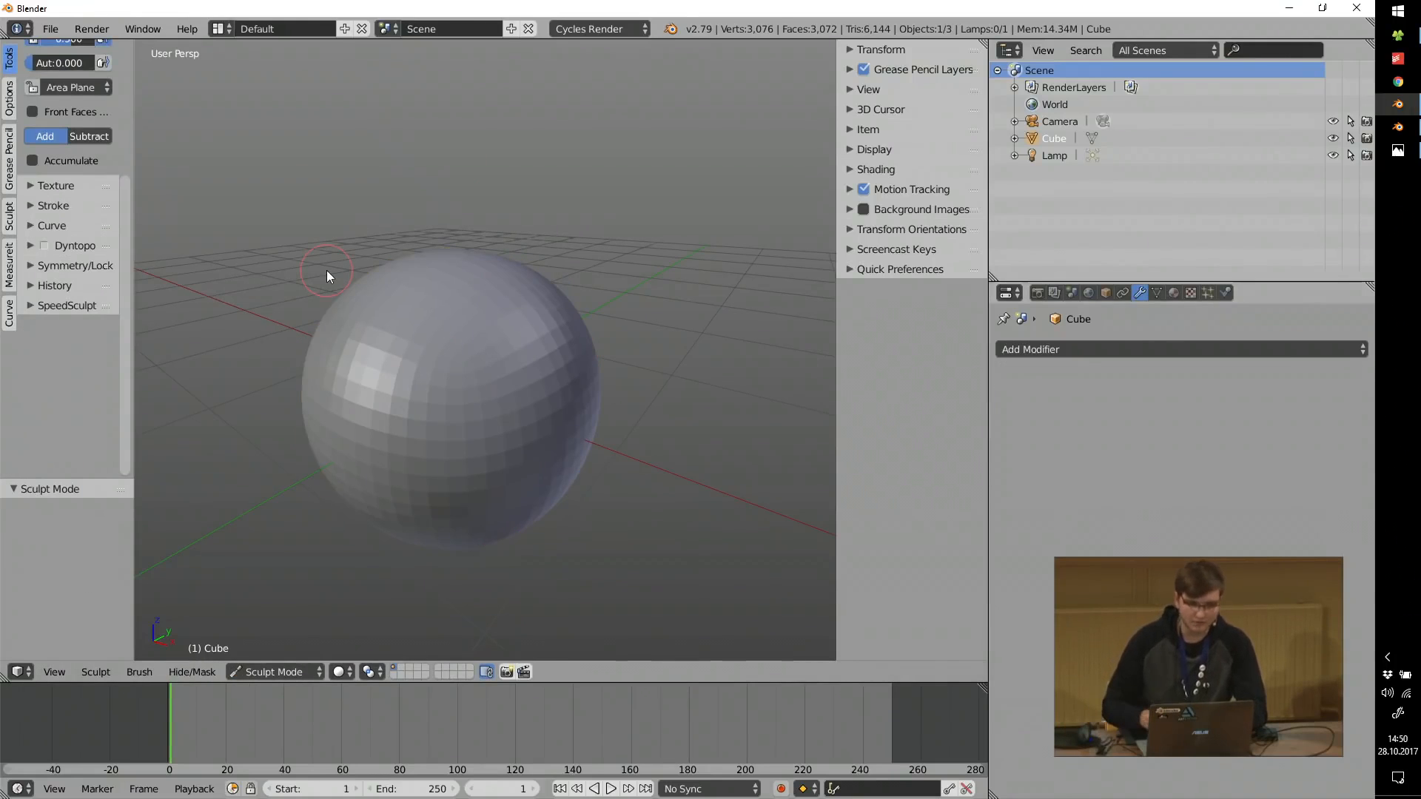
{"action": "key", "text": "f"}
{"action": "left_click", "coordinate": [470, 328]}
{"action": "mouse_move", "coordinate": [470, 318]}
{"action": "left_mouse_down"}
{"action": "mouse_move", "coordinate": [440, 366]}
{"action": "mouse_move", "coordinate": [503, 379]}
{"action": "mouse_move", "coordinate": [445, 318]}
{"action": "mouse_move", "coordinate": [426, 374]}
{"action": "mouse_move", "coordinate": [406, 319]}
{"action": "left_mouse_up"}
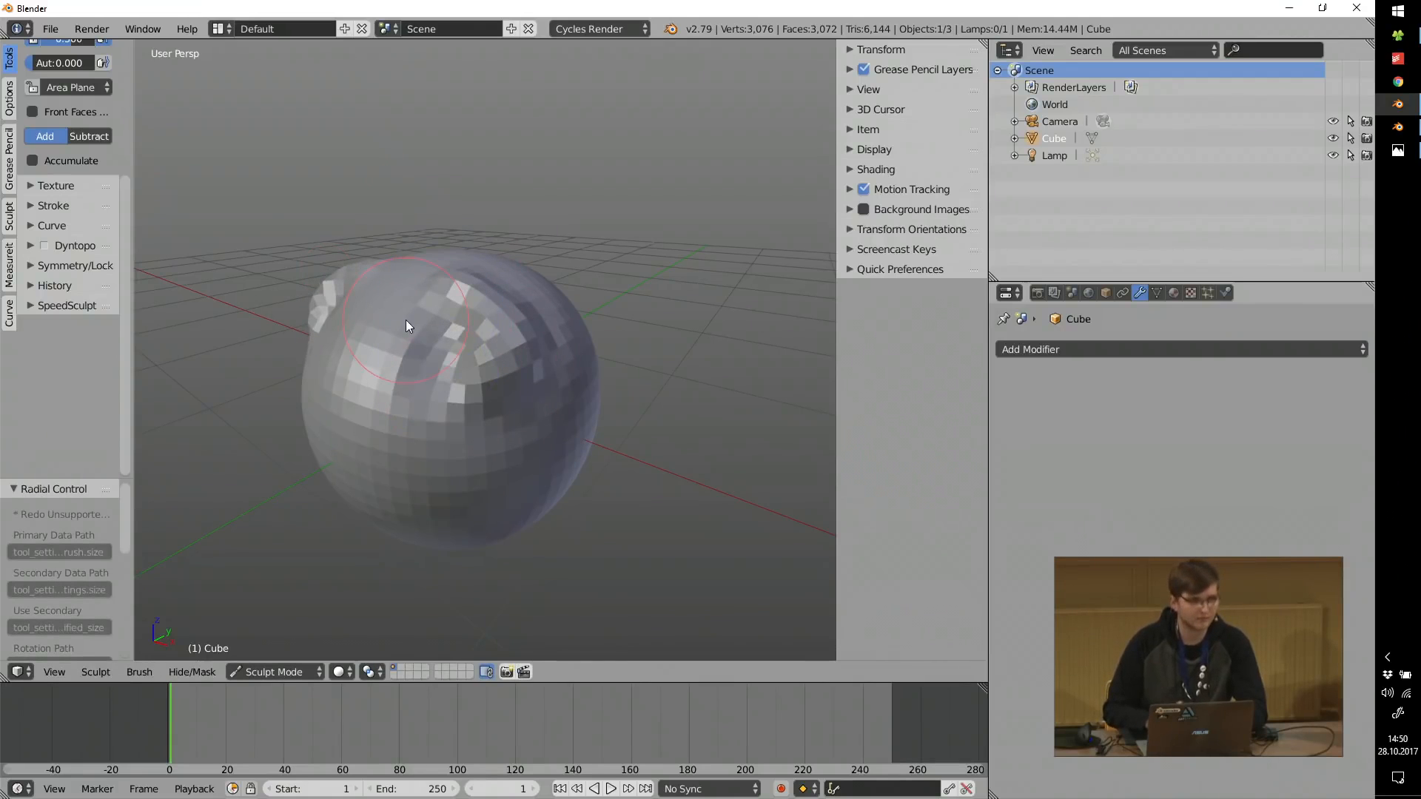
{"action": "key", "text": "Tab"}
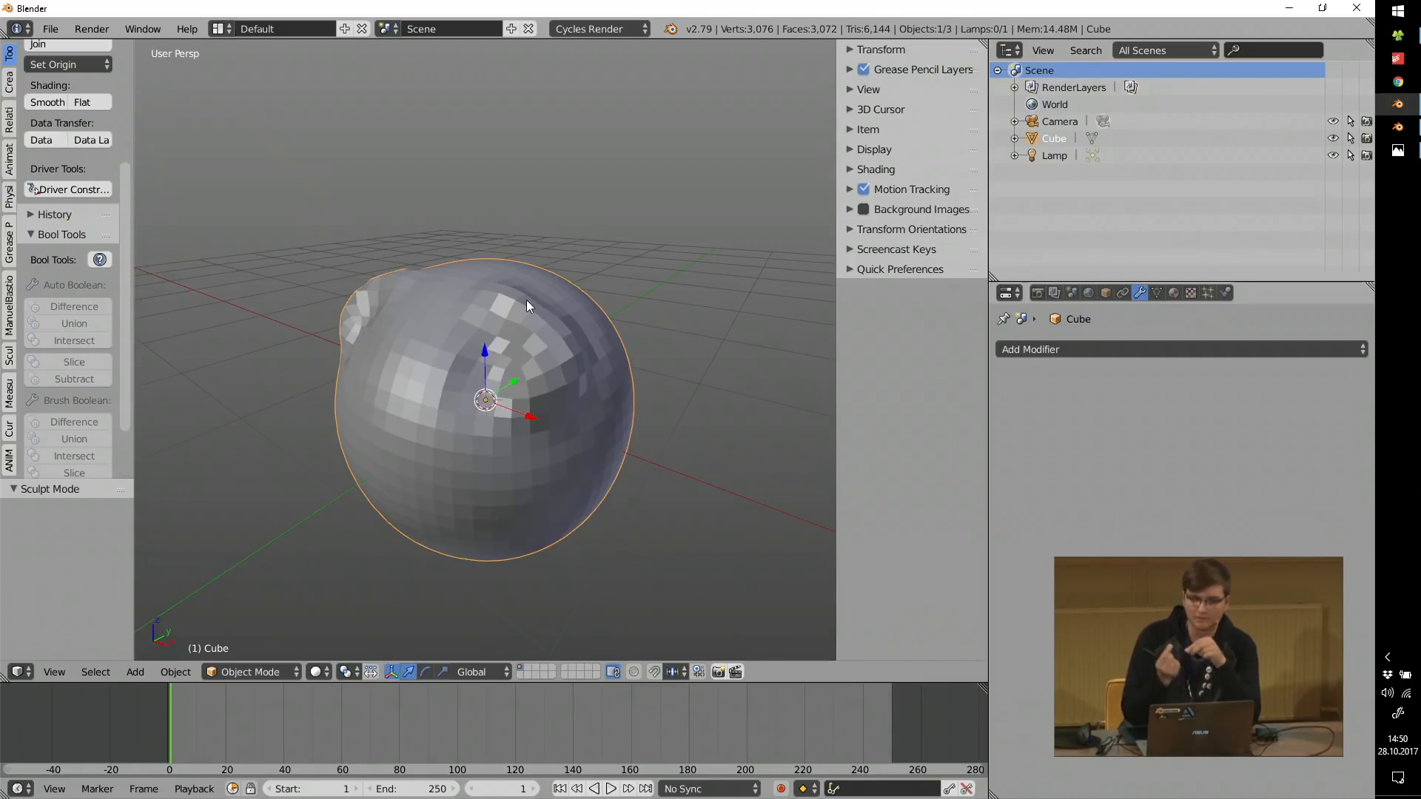
Collapse the general object tool sections and show the Sculpt Tools add-on's remesh settings.
{"action": "middle_click_drag", "start_coordinate": [410, 212], "coordinate": [481, 325]}
{"action": "left_click", "coordinate": [62, 235]}
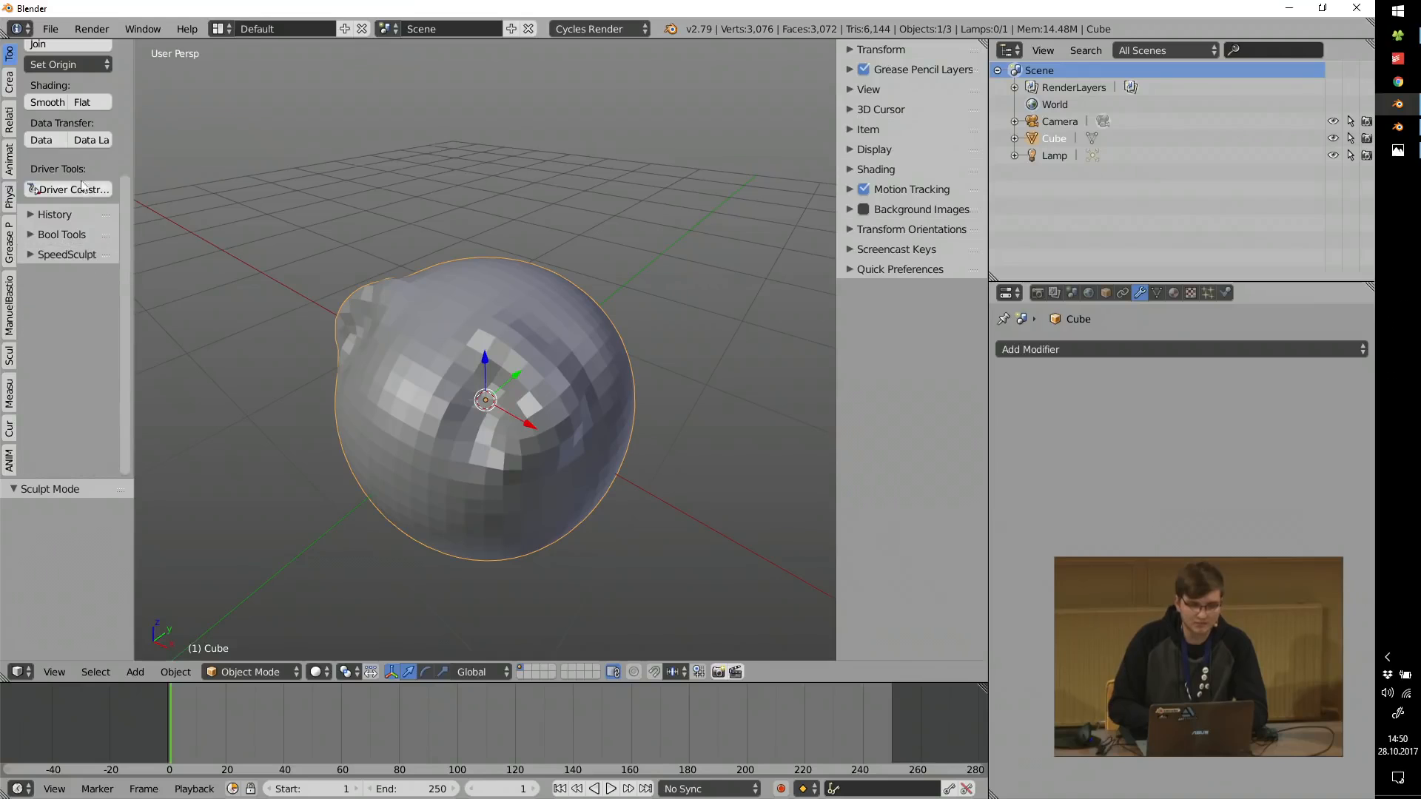
{"action": "left_click_drag", "start_coordinate": [56, 49], "coordinate": [70, 229]}
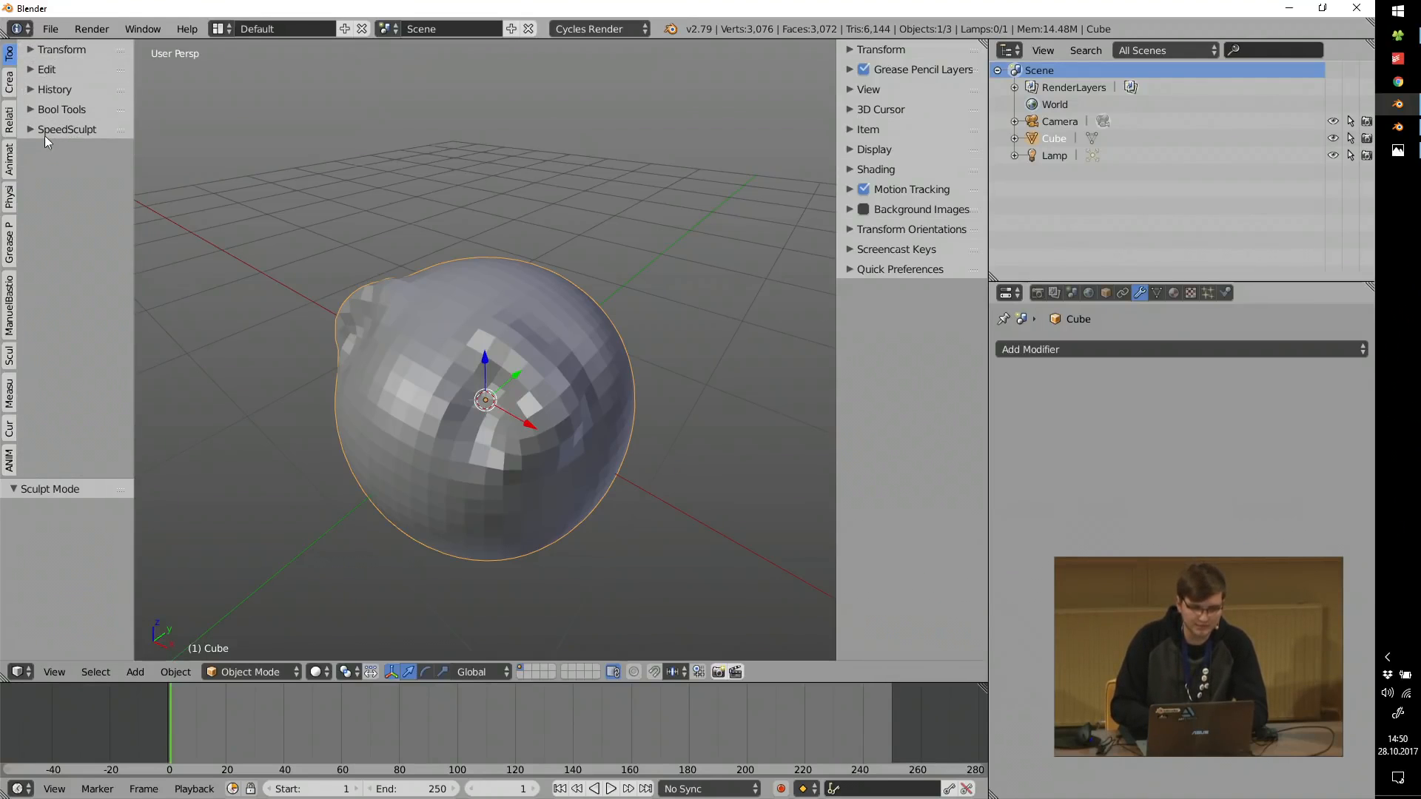
{"action": "left_click", "coordinate": [9, 357]}
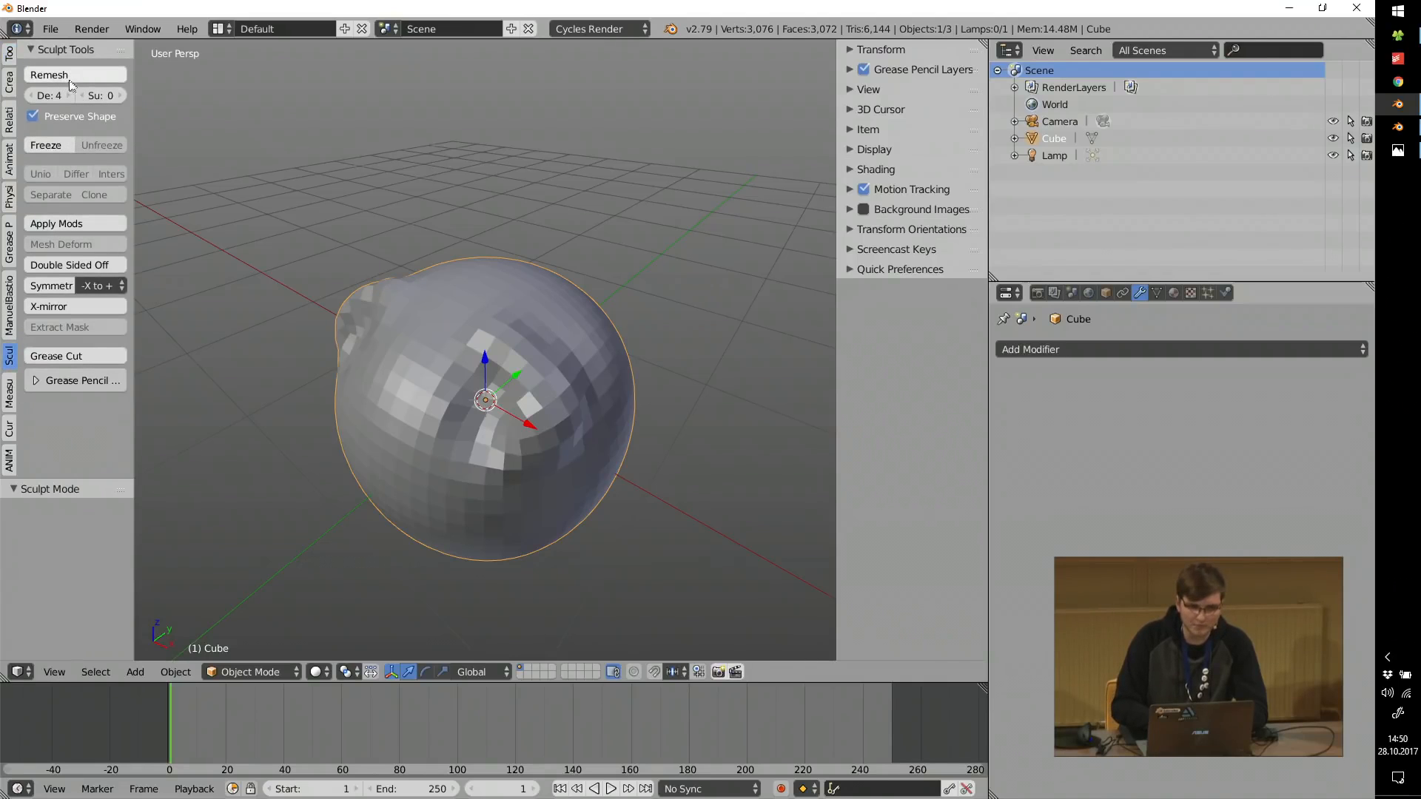
{"action": "left_click", "coordinate": [1058, 347]}
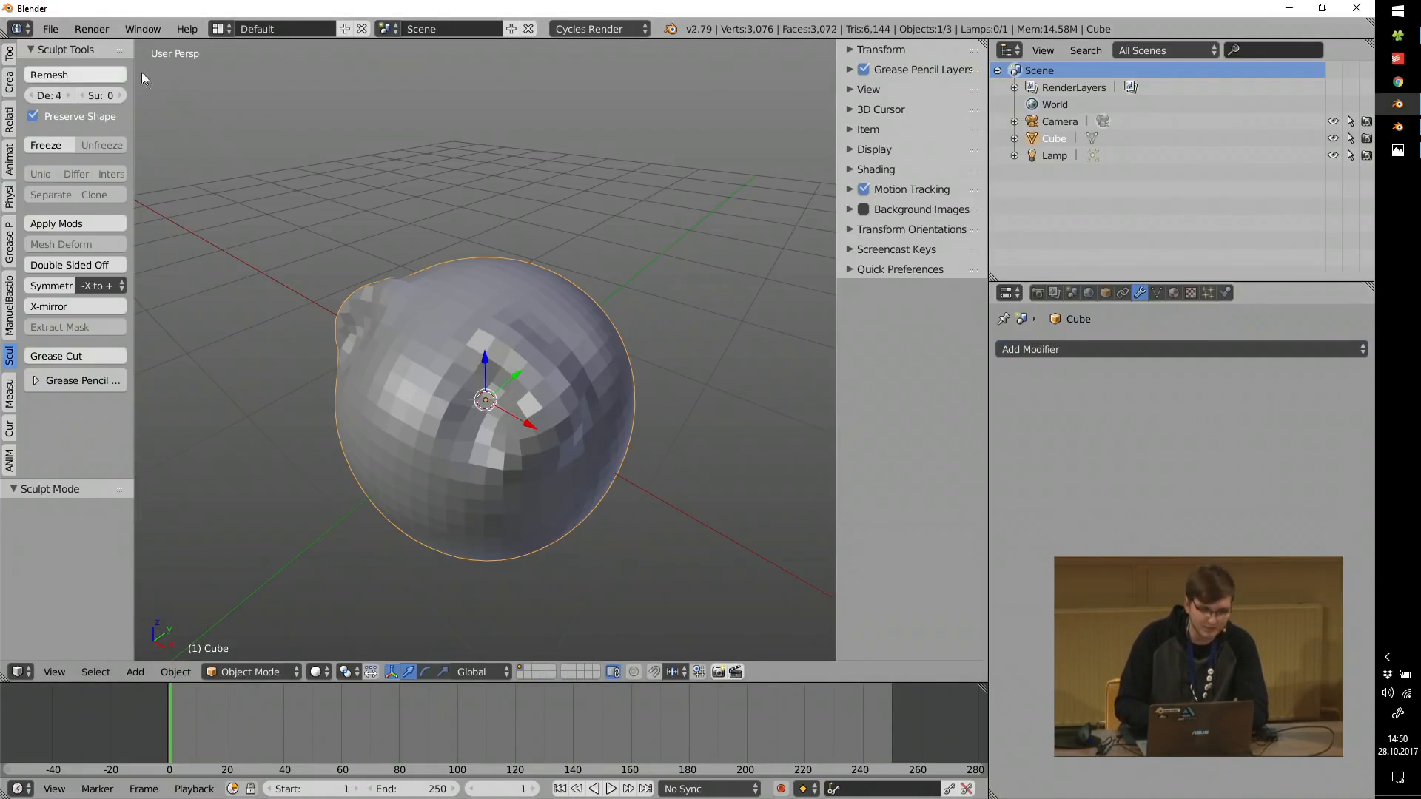
Remesh the sculpted sphere at depth 7 with 0 subdivisions and Preserve Shape enabled, and inspect the resulting surface.
{"action": "left_click_drag", "start_coordinate": [132, 94], "coordinate": [207, 106]}
{"action": "left_click", "coordinate": [102, 95]}
{"action": "left_click", "coordinate": [104, 96]}
{"action": "left_click", "coordinate": [103, 96]}
{"action": "left_click", "coordinate": [83, 77]}
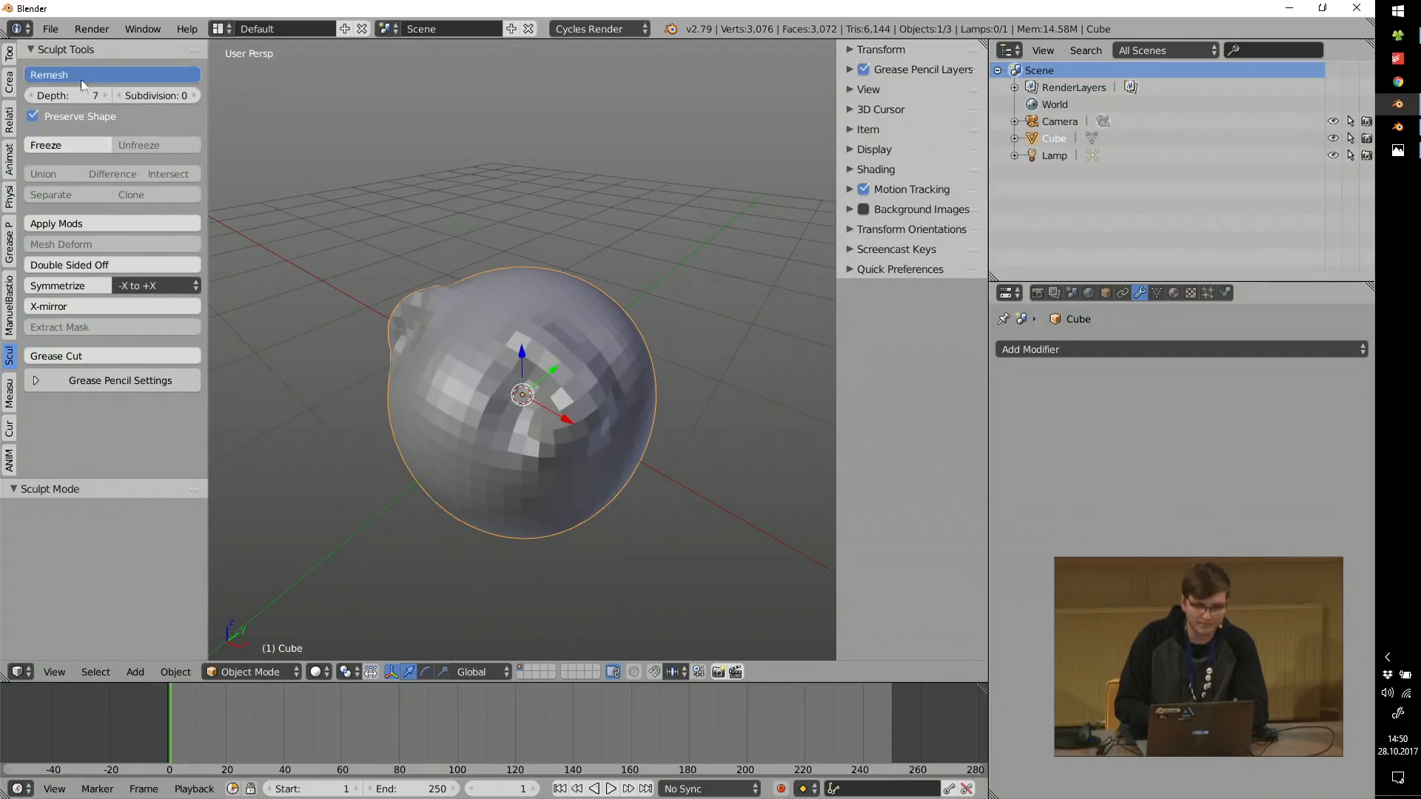
{"action": "scroll", "coordinate": [494, 304], "scroll_direction": "up", "scroll_amount": 5}
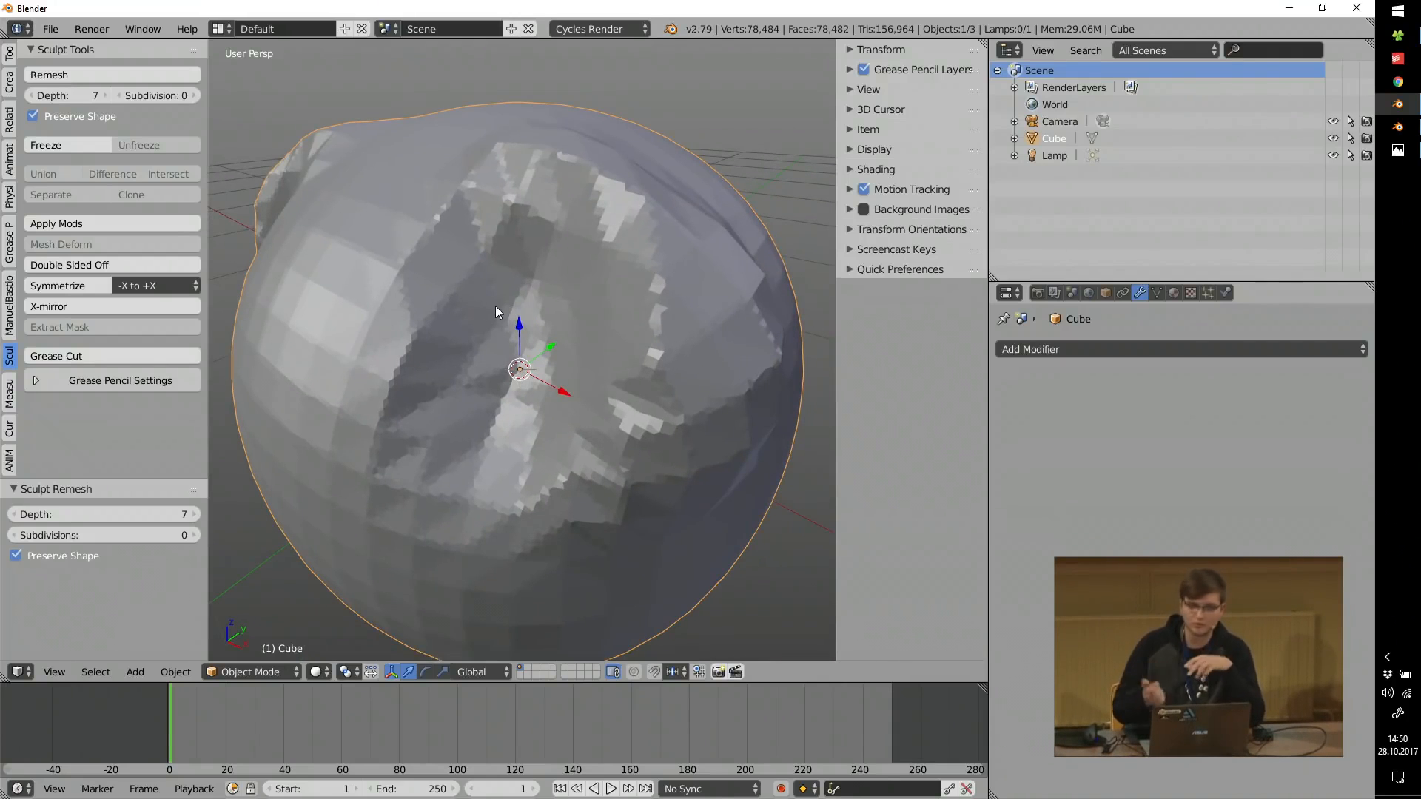
{"action": "mouse_move", "coordinate": [447, 244]}
{"action": "middle_mouse_down"}
{"action": "mouse_move", "coordinate": [490, 286]}
{"action": "mouse_move", "coordinate": [473, 283]}
{"action": "mouse_move", "coordinate": [481, 294]}
{"action": "middle_mouse_up"}
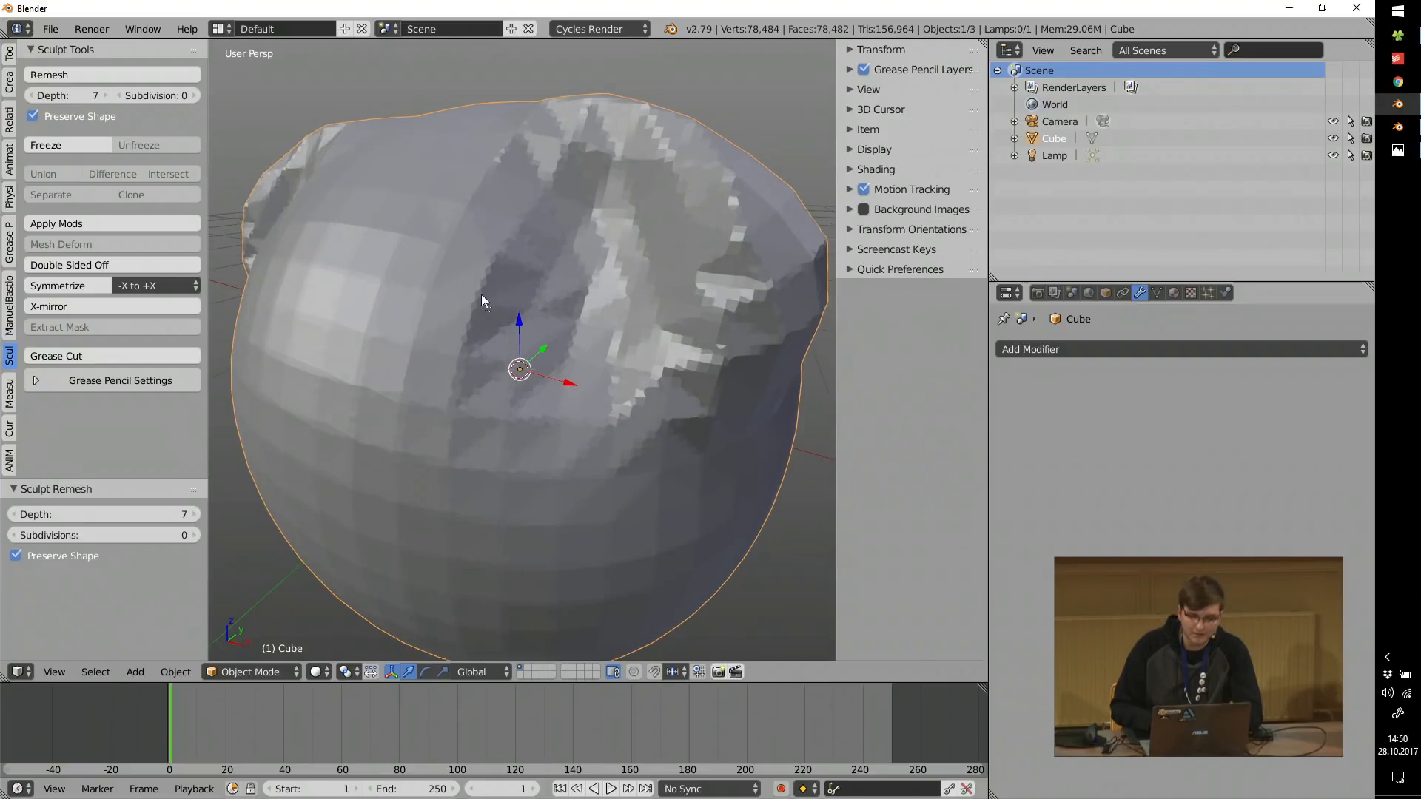
Examine the remeshed surface of the sculpted sphere up close and as a whole.
{"action": "scroll", "coordinate": [485, 296], "scroll_direction": "up", "scroll_amount": 8}
{"action": "scroll", "coordinate": [489, 296], "scroll_direction": "down", "scroll_amount": 7}
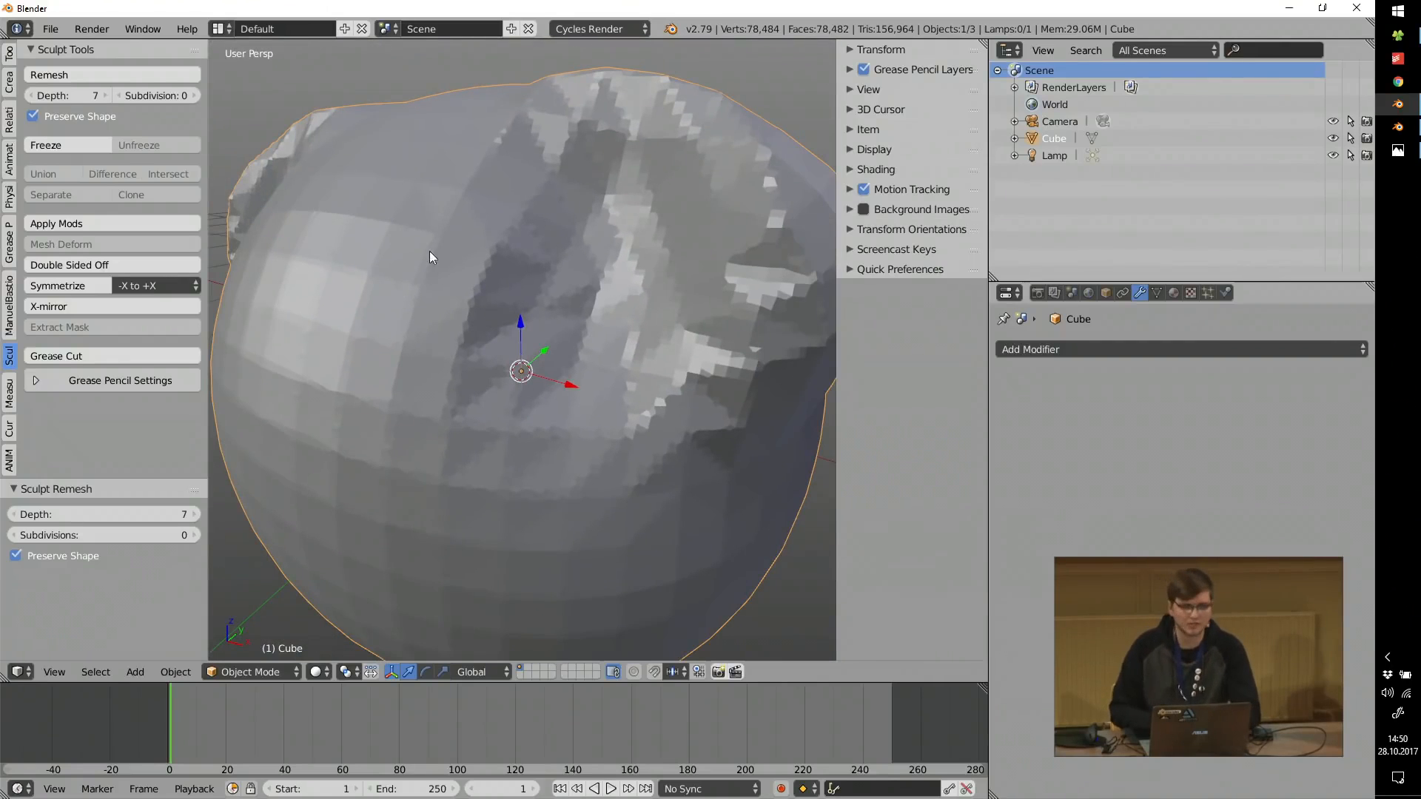
{"action": "scroll", "coordinate": [479, 259], "scroll_direction": "down", "scroll_amount": 5}
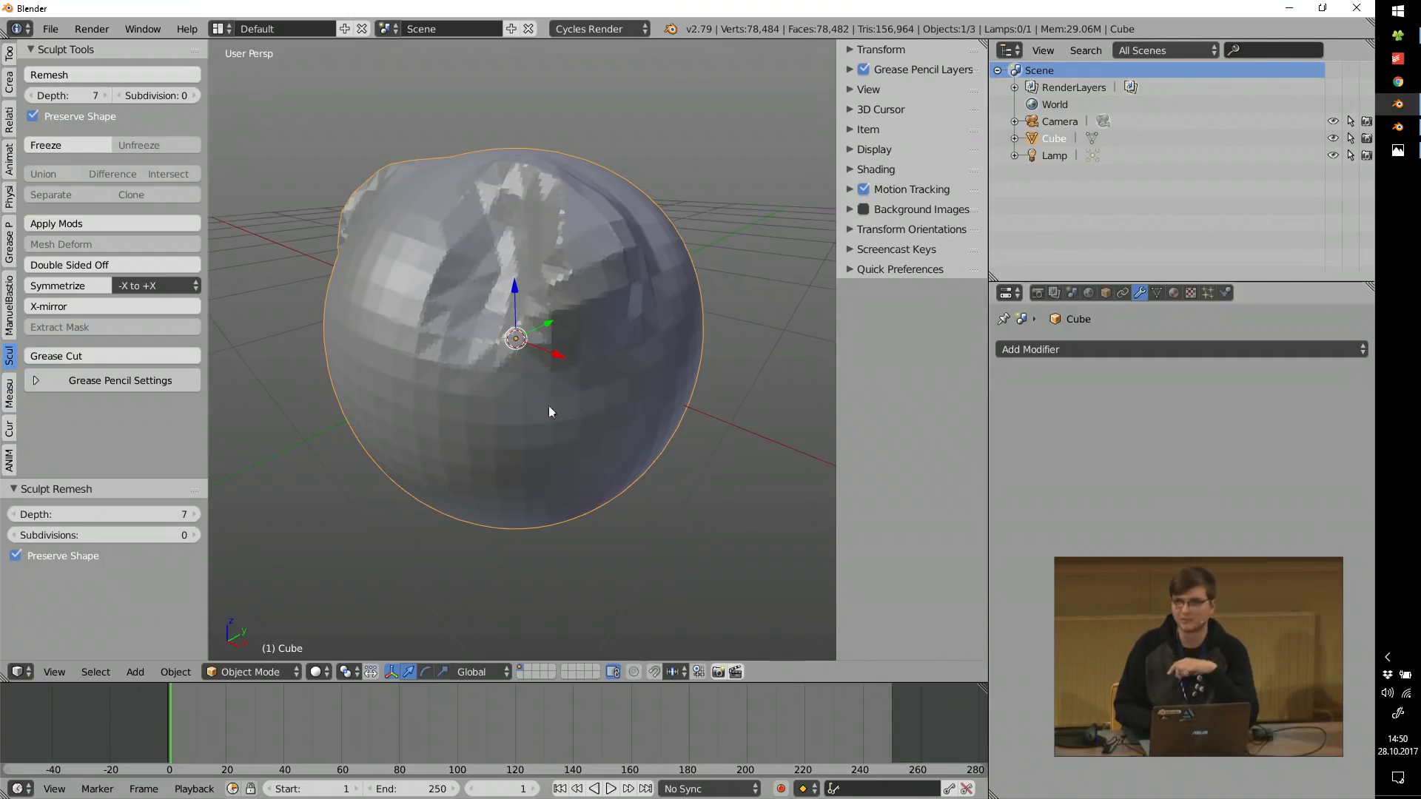
{"action": "middle_click_drag", "start_coordinate": [487, 287], "coordinate": [518, 297]}
{"action": "scroll", "coordinate": [518, 297], "scroll_direction": "up", "scroll_amount": 2}
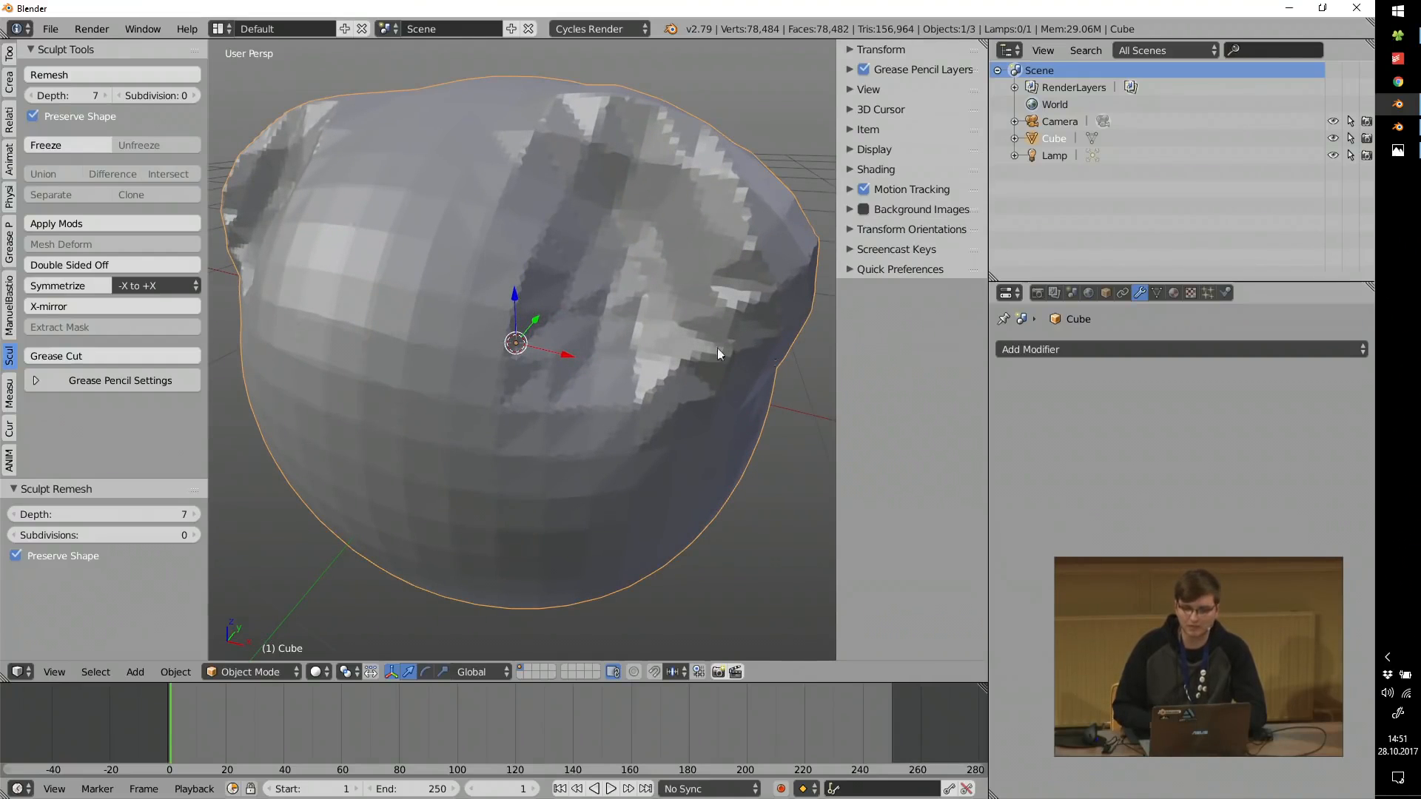
Switch to File Explorer, launch Instant Meshes.exe from the instant-meshes-windows folder to view its interface, and close it again.
{"action": "left_click", "coordinate": [1397, 37]}
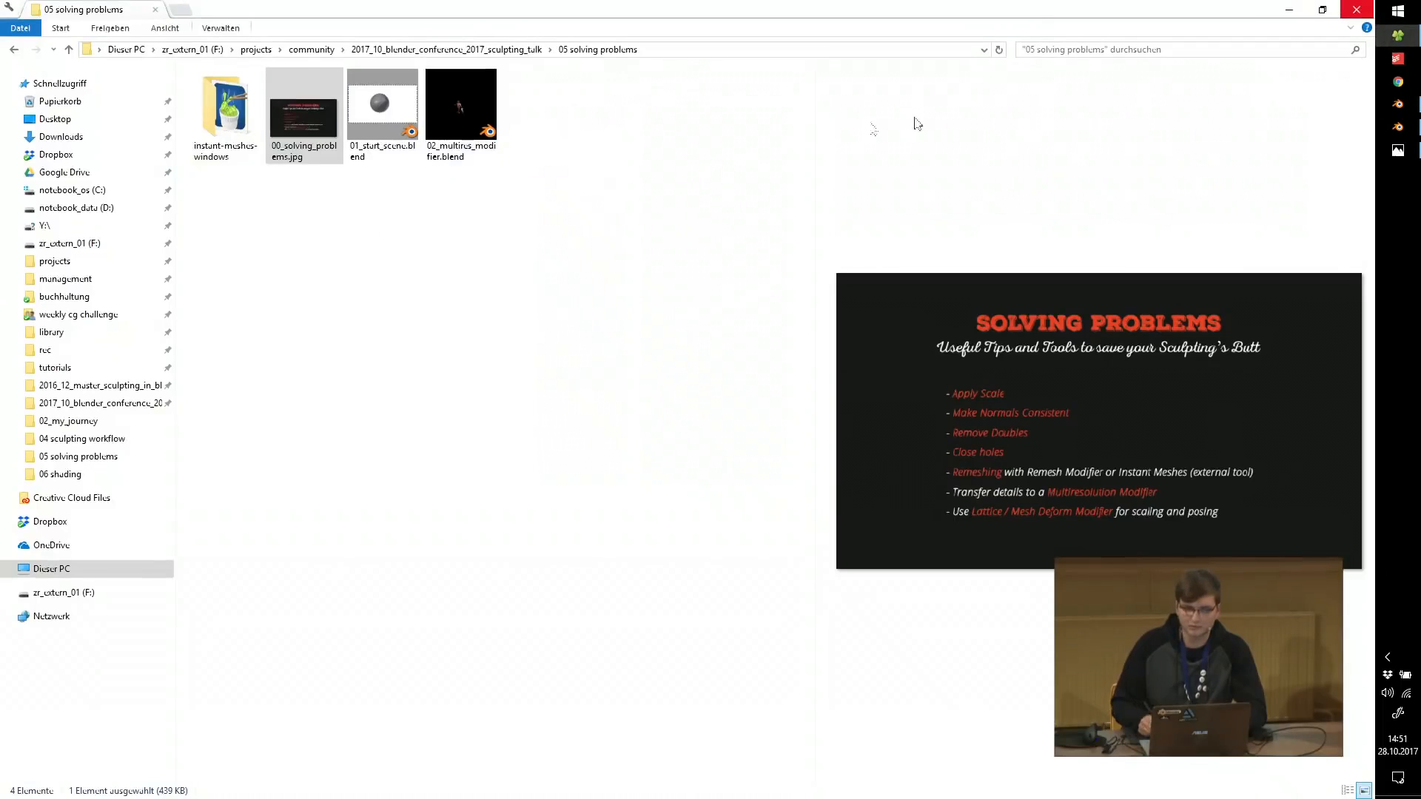
{"action": "left_click", "coordinate": [236, 152]}
{"action": "double_click", "coordinate": [234, 124]}
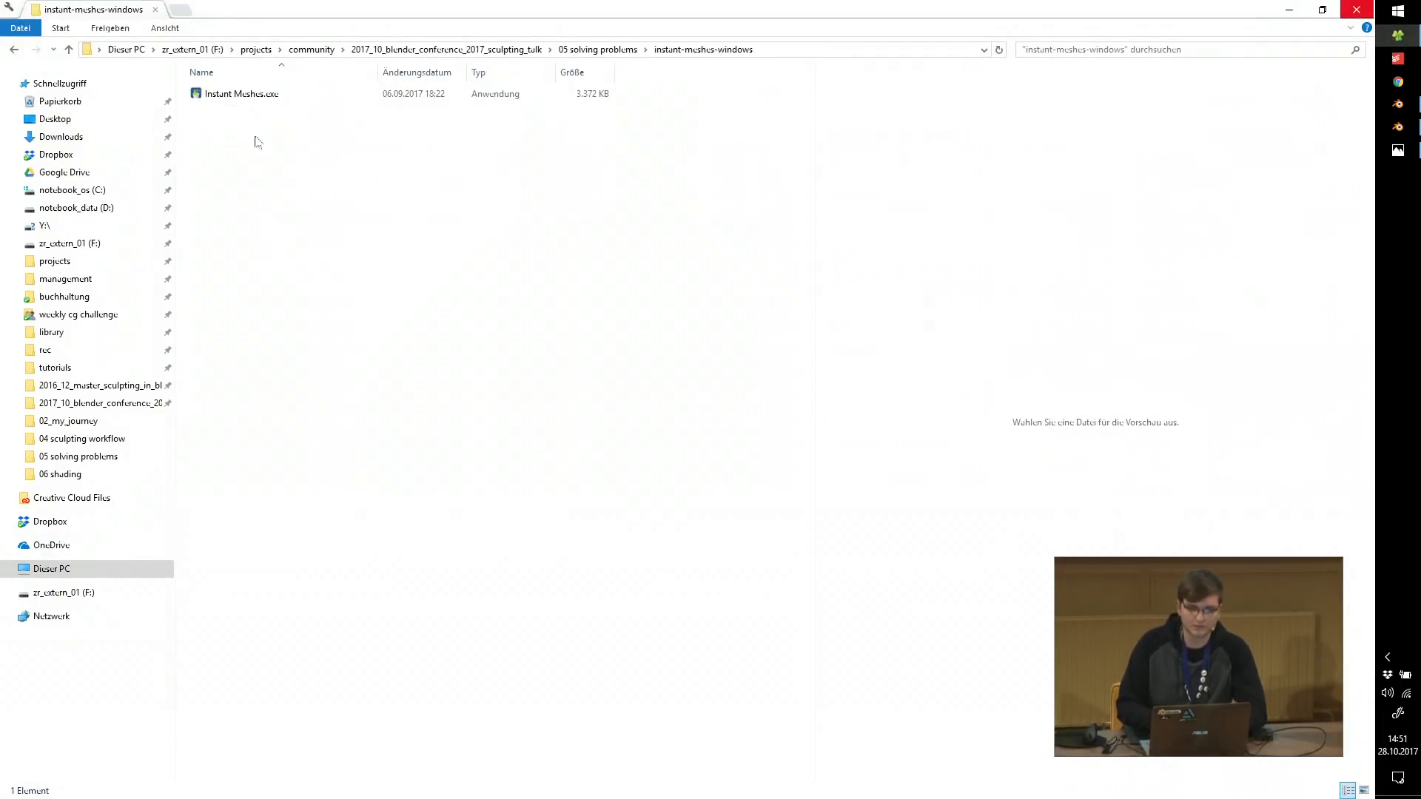
{"action": "double_click", "coordinate": [241, 95]}
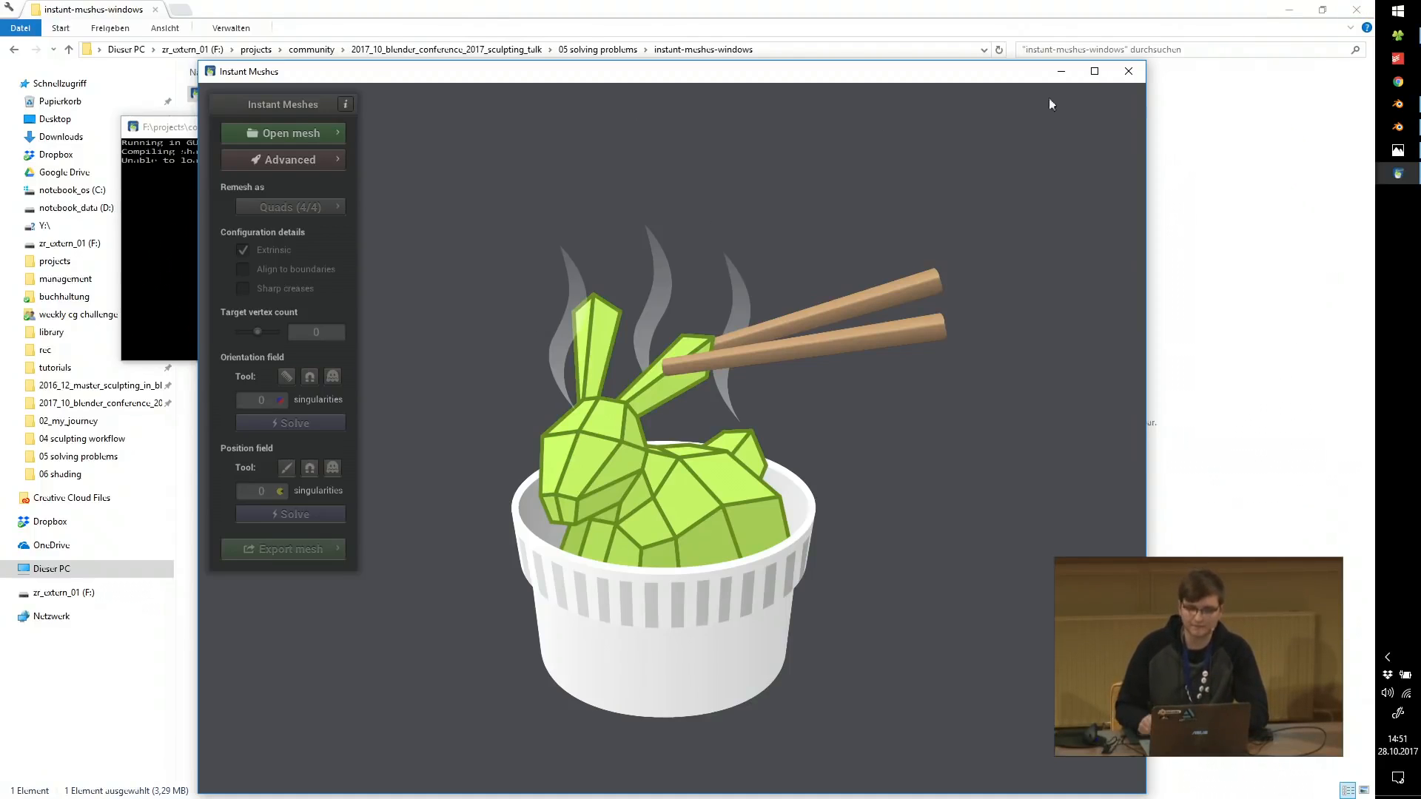
{"action": "left_click", "coordinate": [1128, 72]}
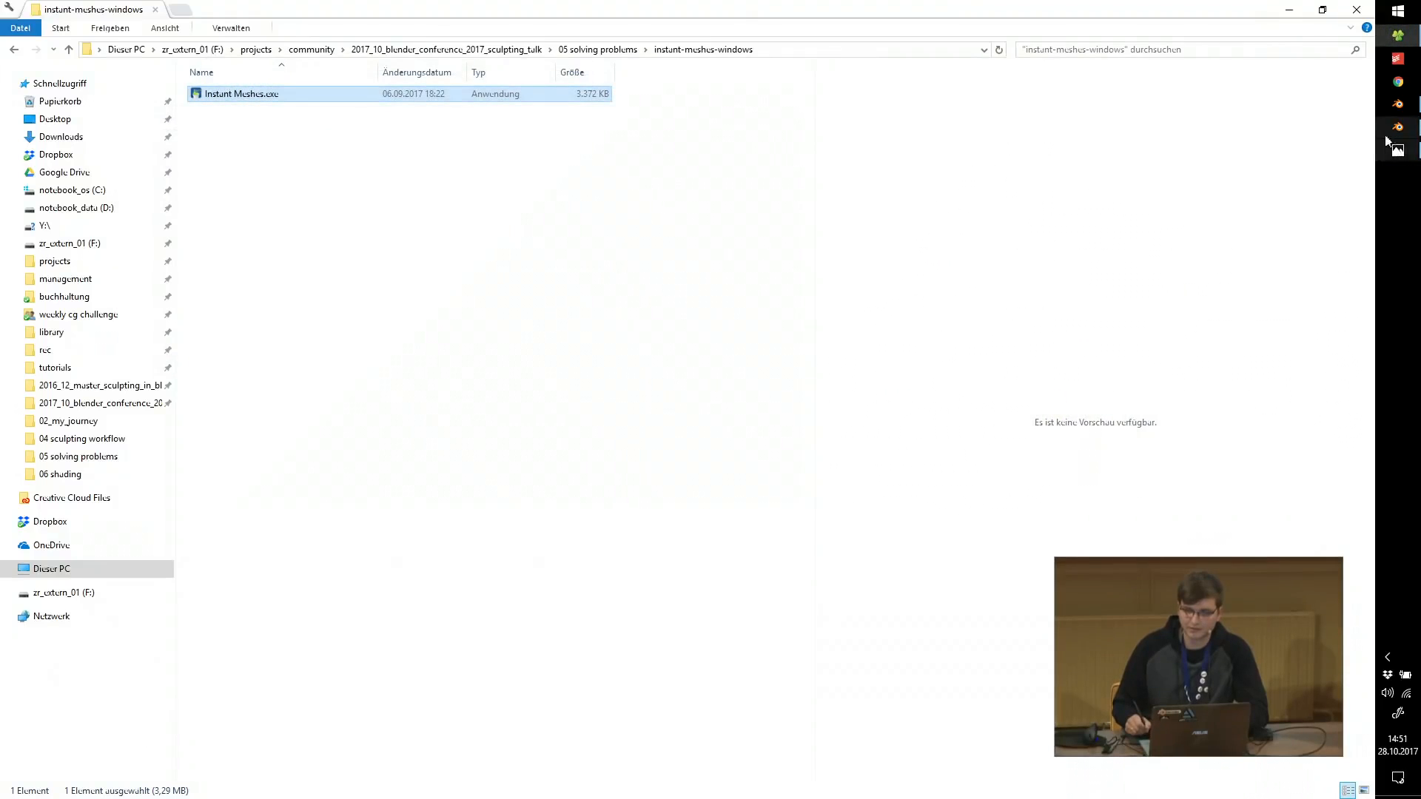
Close the extra Blender window, review the Solving Problems slide in the photo viewer, and close the slide.
{"action": "left_click", "coordinate": [1398, 131]}
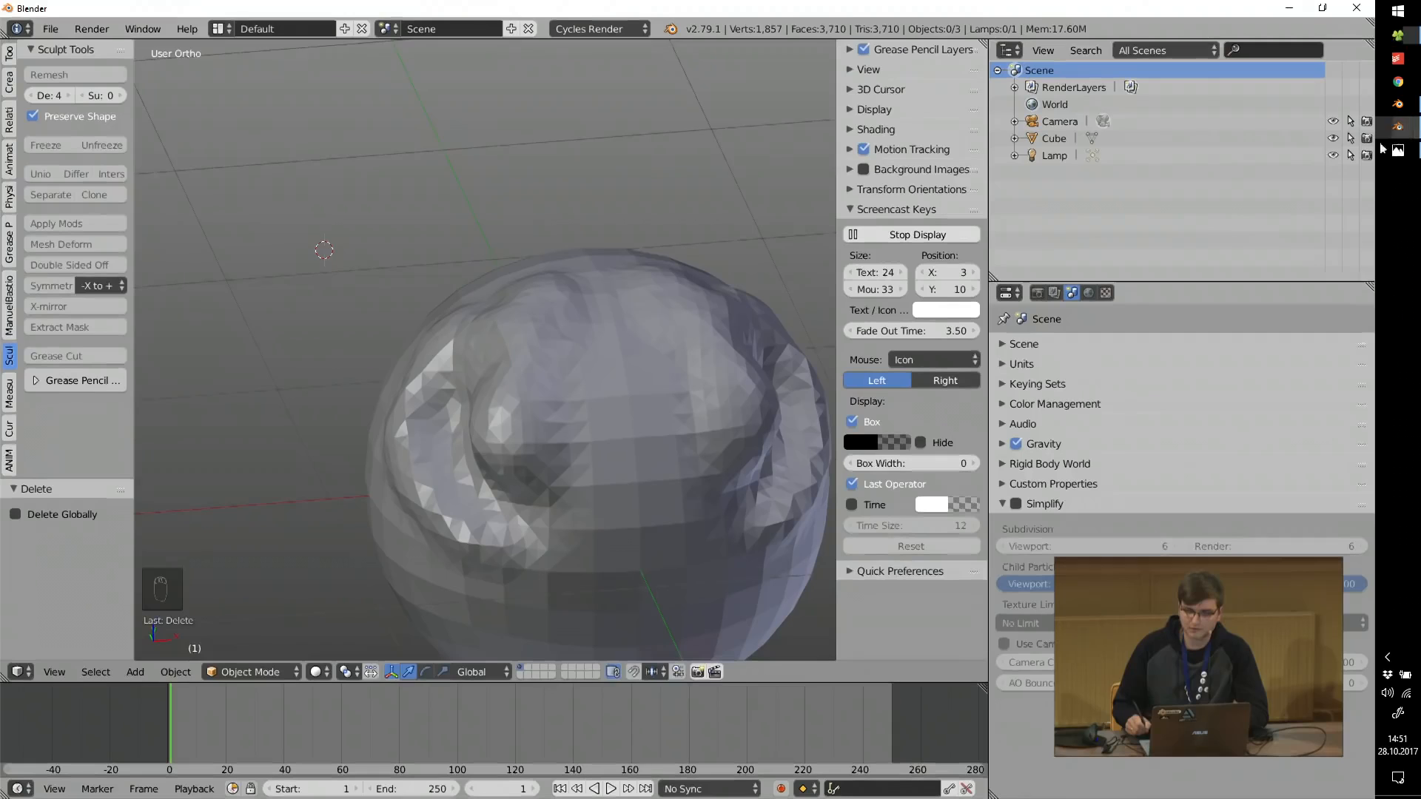
{"action": "left_click", "coordinate": [1356, 8]}
{"action": "left_click", "coordinate": [681, 464]}
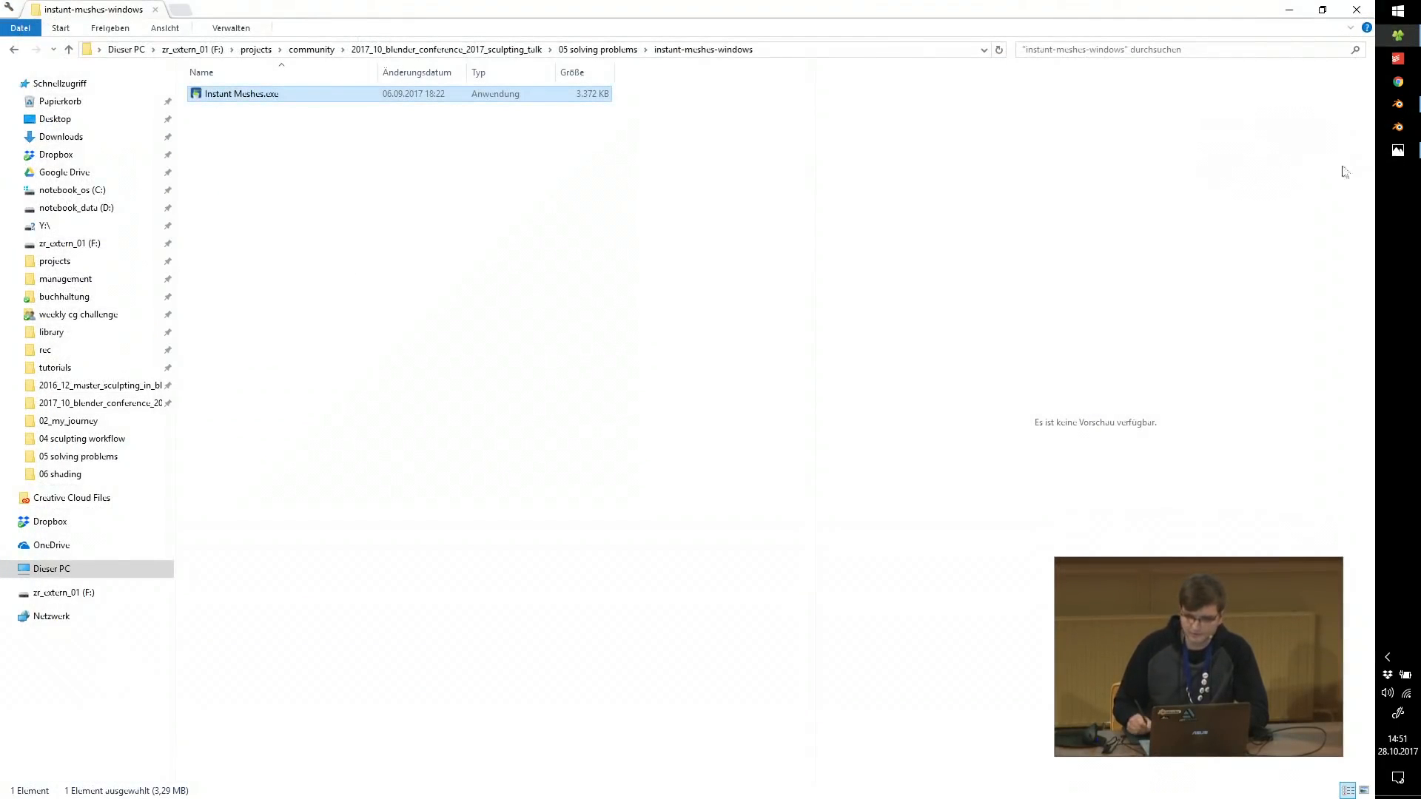
{"action": "left_click", "coordinate": [1397, 151]}
{"action": "left_click", "coordinate": [487, 495]}
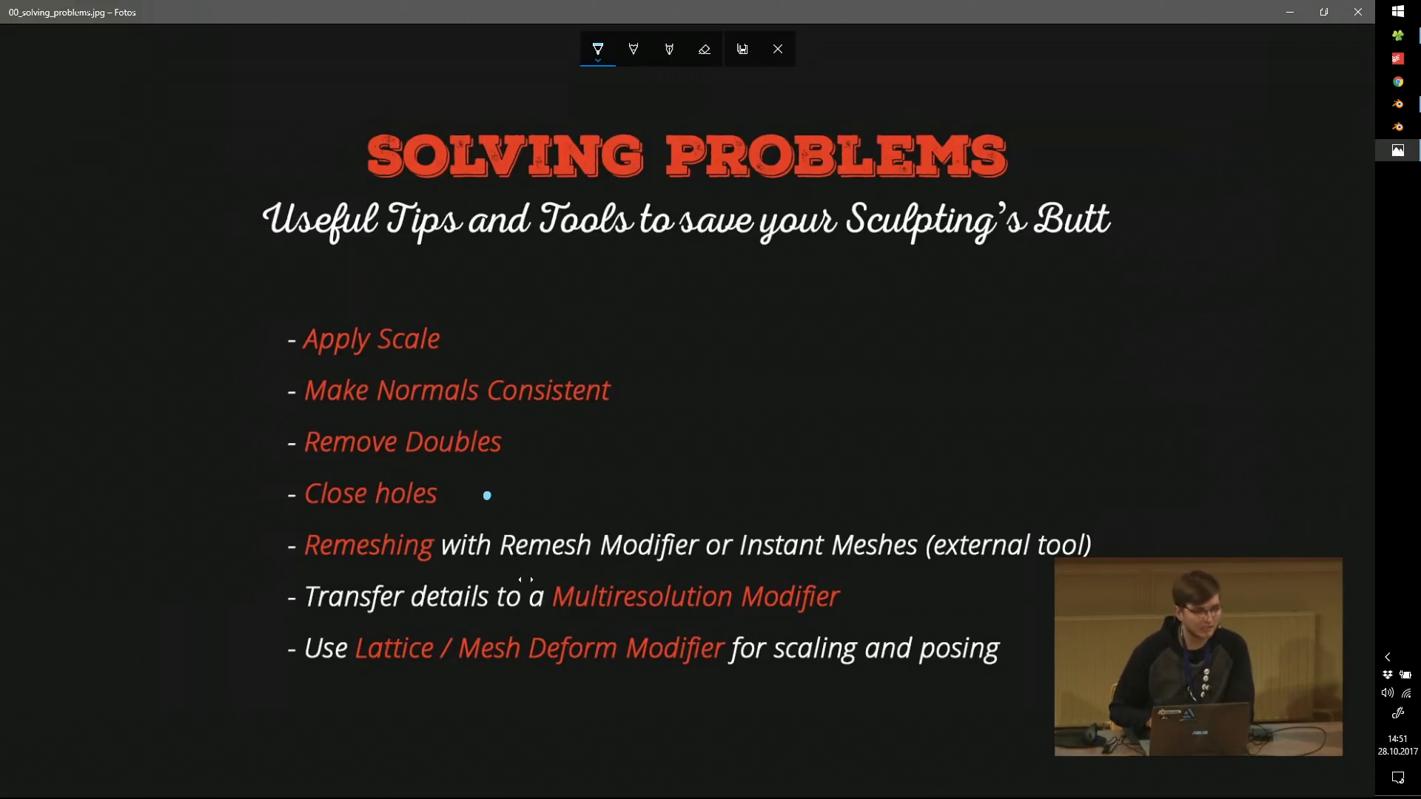
{"action": "left_click", "coordinate": [1357, 11]}
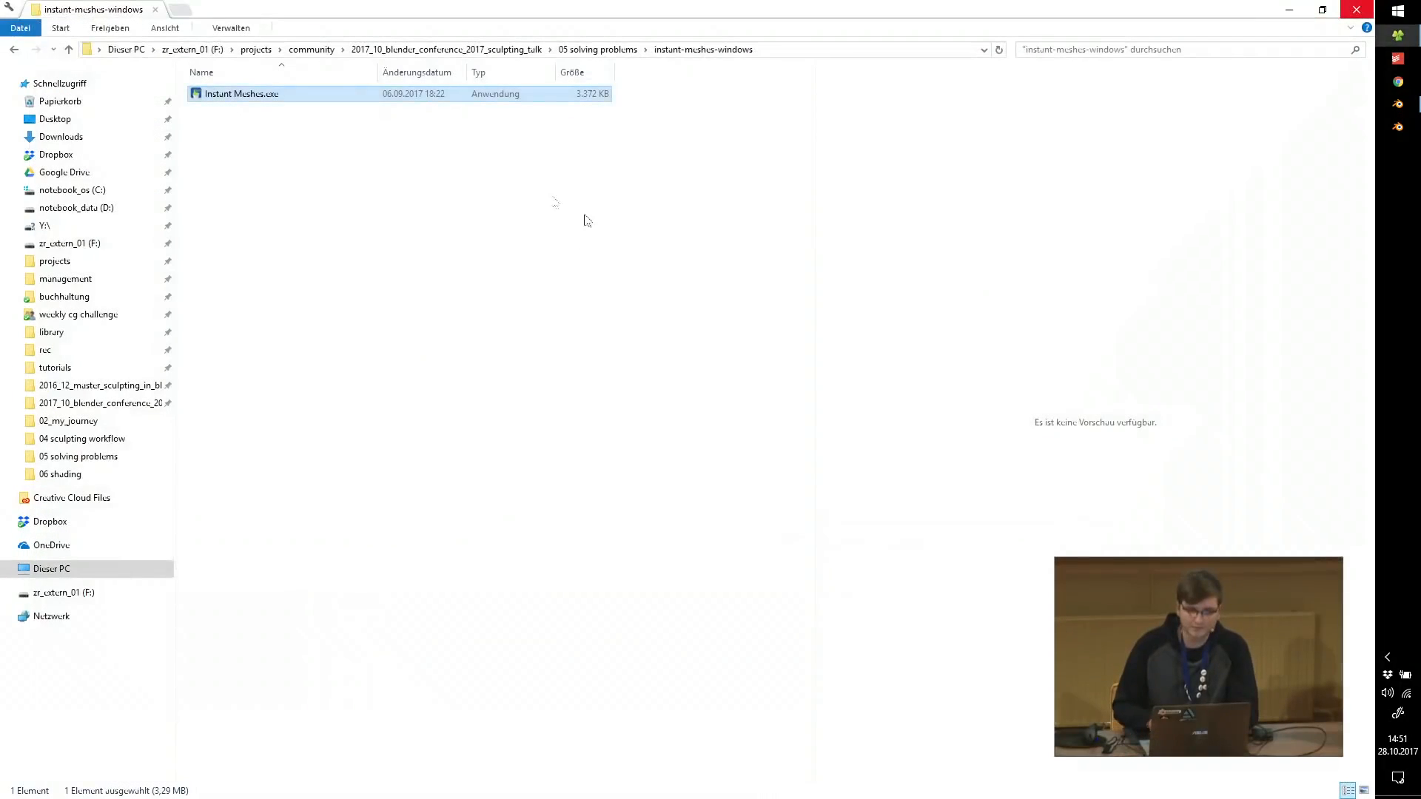
Open 02_multires_modifier.blend from the 05 solving problems folder and view the character's face and torso up close.
{"action": "left_click", "coordinate": [599, 49]}
{"action": "double_click", "coordinate": [447, 100]}
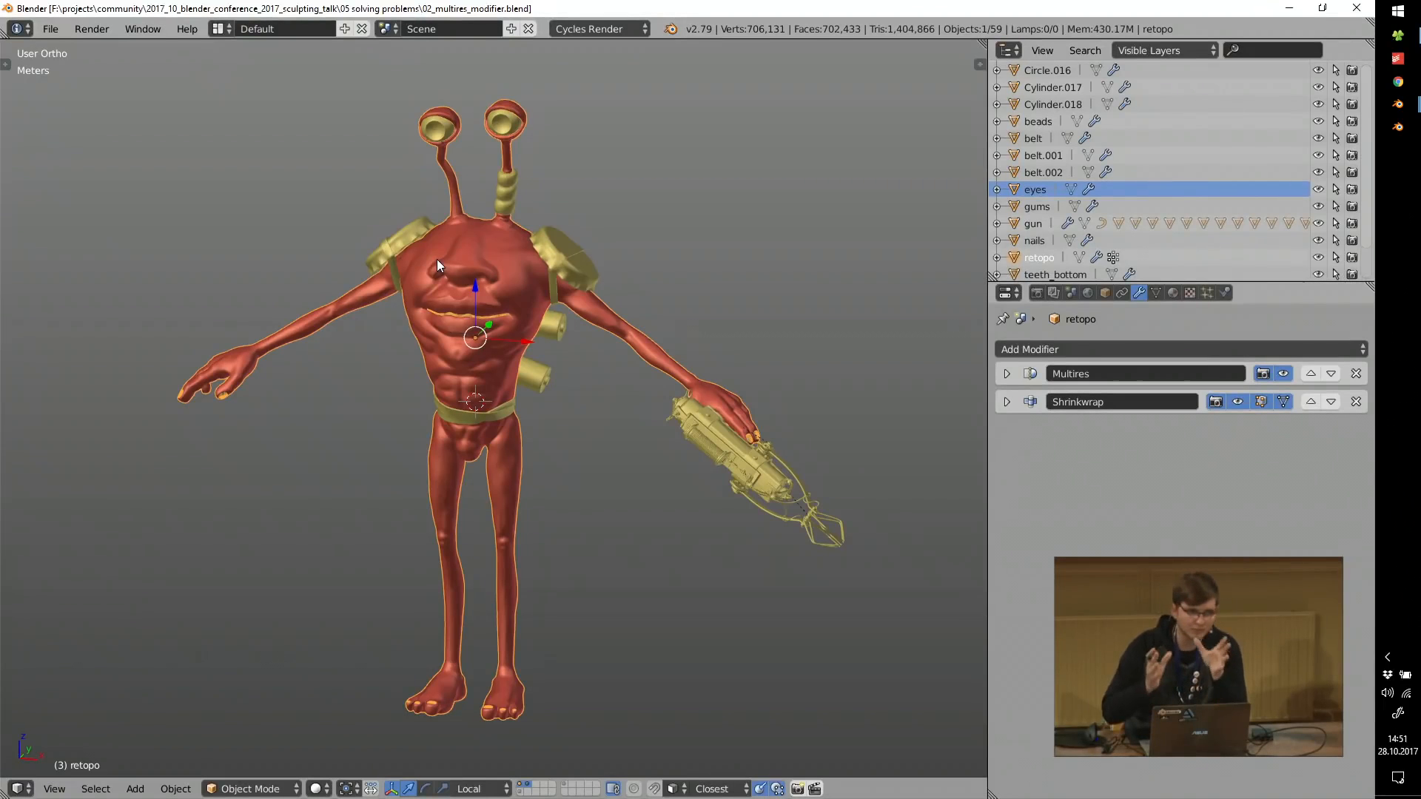
{"action": "scroll", "coordinate": [436, 259], "scroll_direction": "up", "scroll_amount": 4}
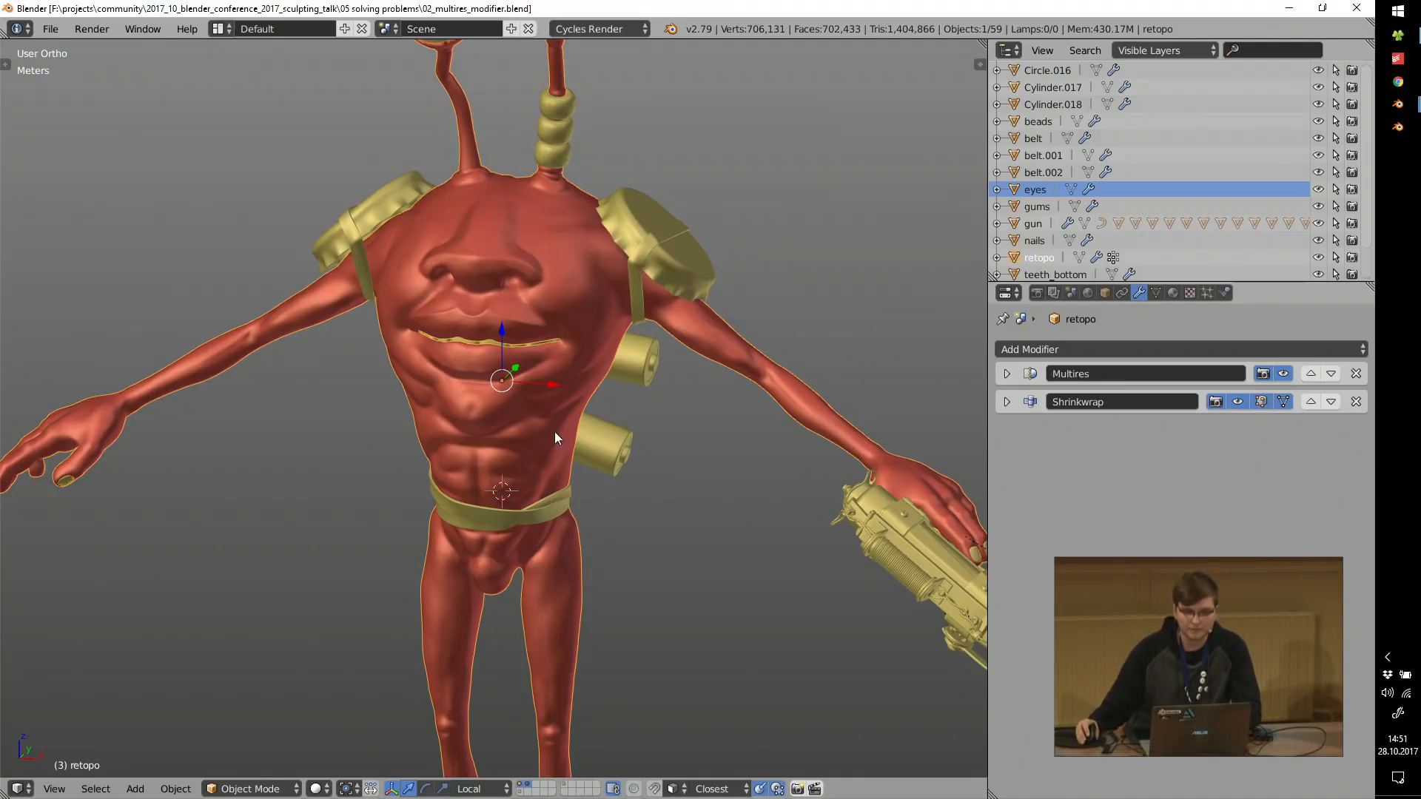
{"action": "scroll", "coordinate": [555, 433], "scroll_direction": "up", "scroll_amount": 3}
{"action": "middle_click_drag", "start_coordinate": [500, 303], "coordinate": [534, 474], "text": "shift"}
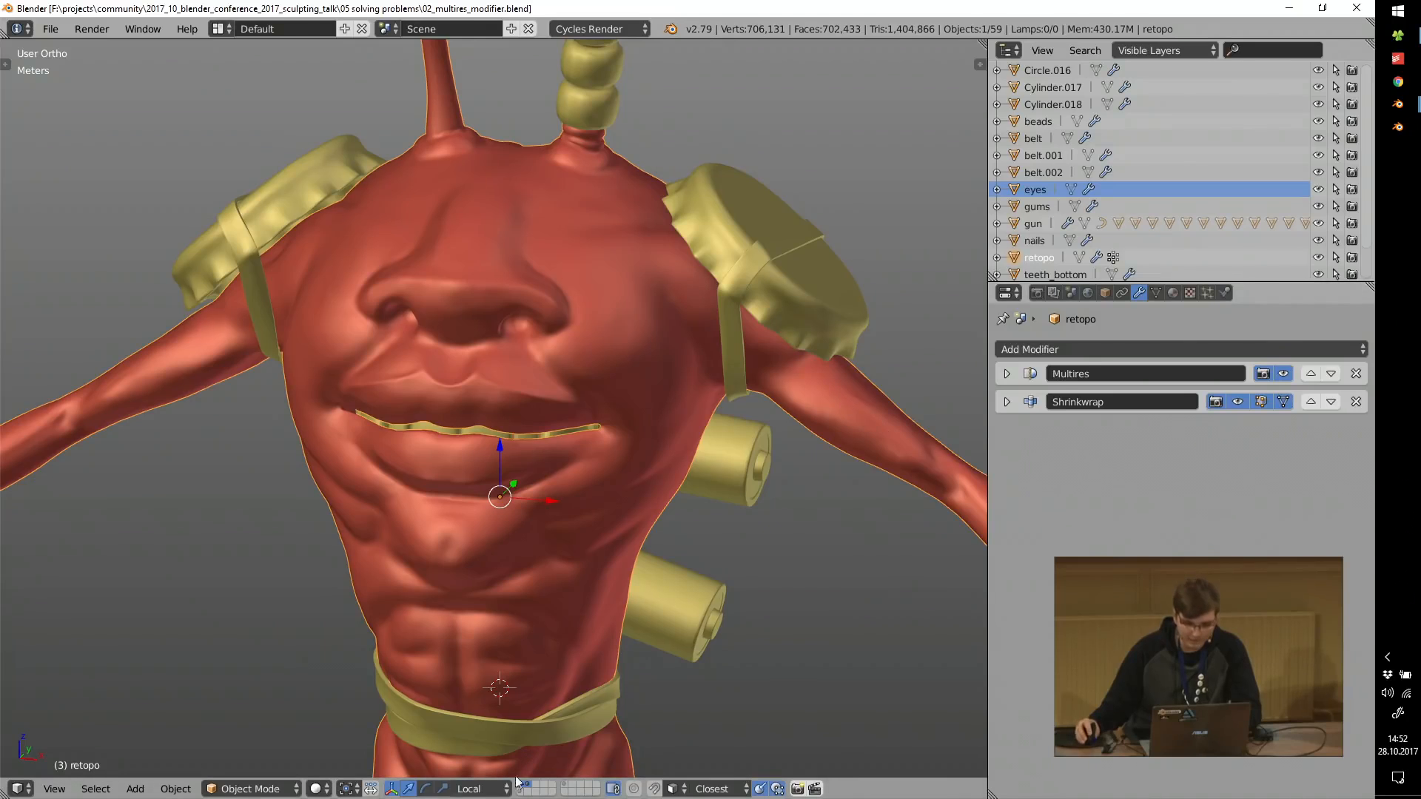
Isolate the retopo mesh in local view, switch to the high mesh's layer and examine its sculpted face.
{"action": "key", "text": "KP_Divide"}
{"action": "middle_click_drag", "start_coordinate": [628, 536], "coordinate": [589, 514]}
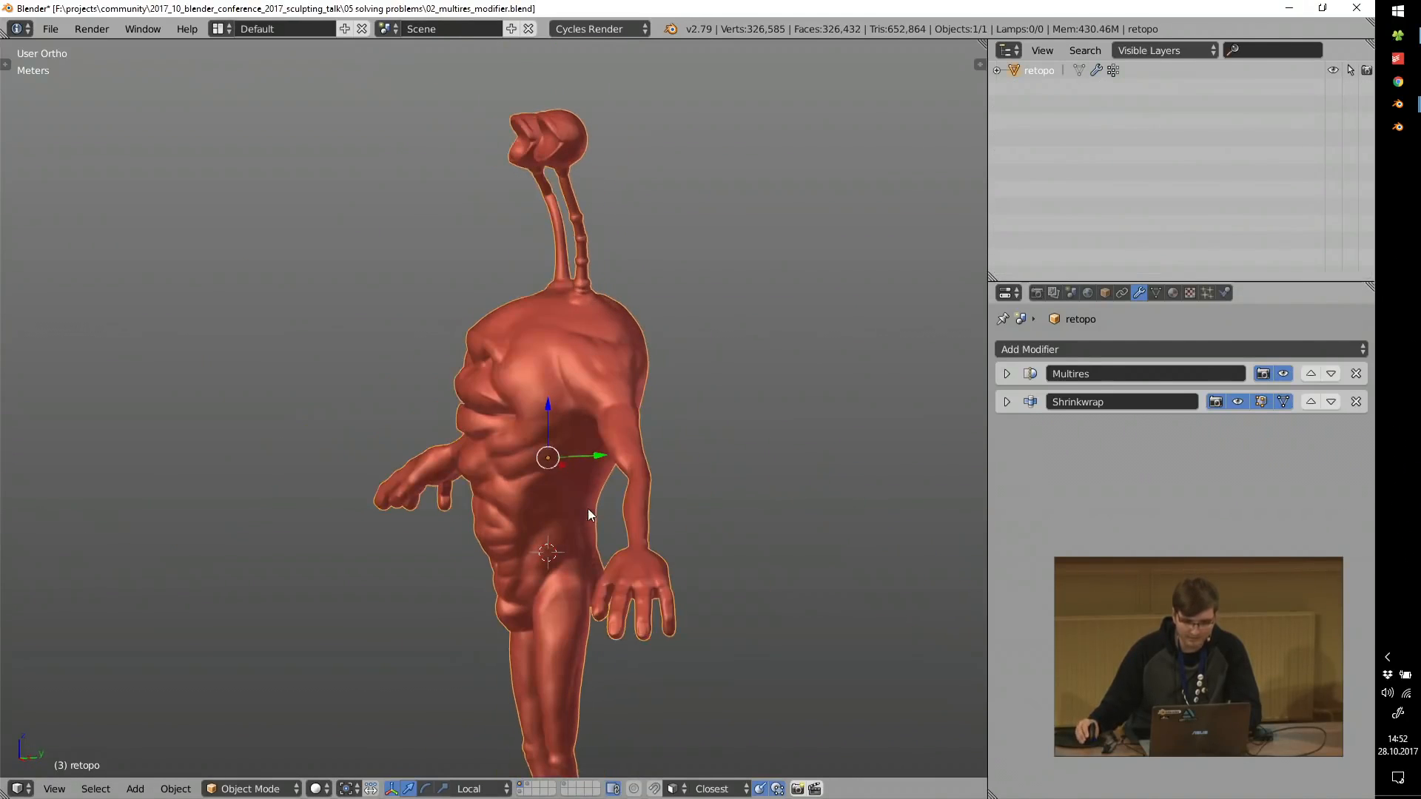
{"action": "left_click", "coordinate": [521, 792]}
{"action": "scroll", "coordinate": [557, 376], "scroll_direction": "up", "scroll_amount": 2}
{"action": "middle_click_drag", "start_coordinate": [498, 377], "coordinate": [621, 385]}
{"action": "scroll", "coordinate": [333, 394], "scroll_direction": "up", "scroll_amount": 7}
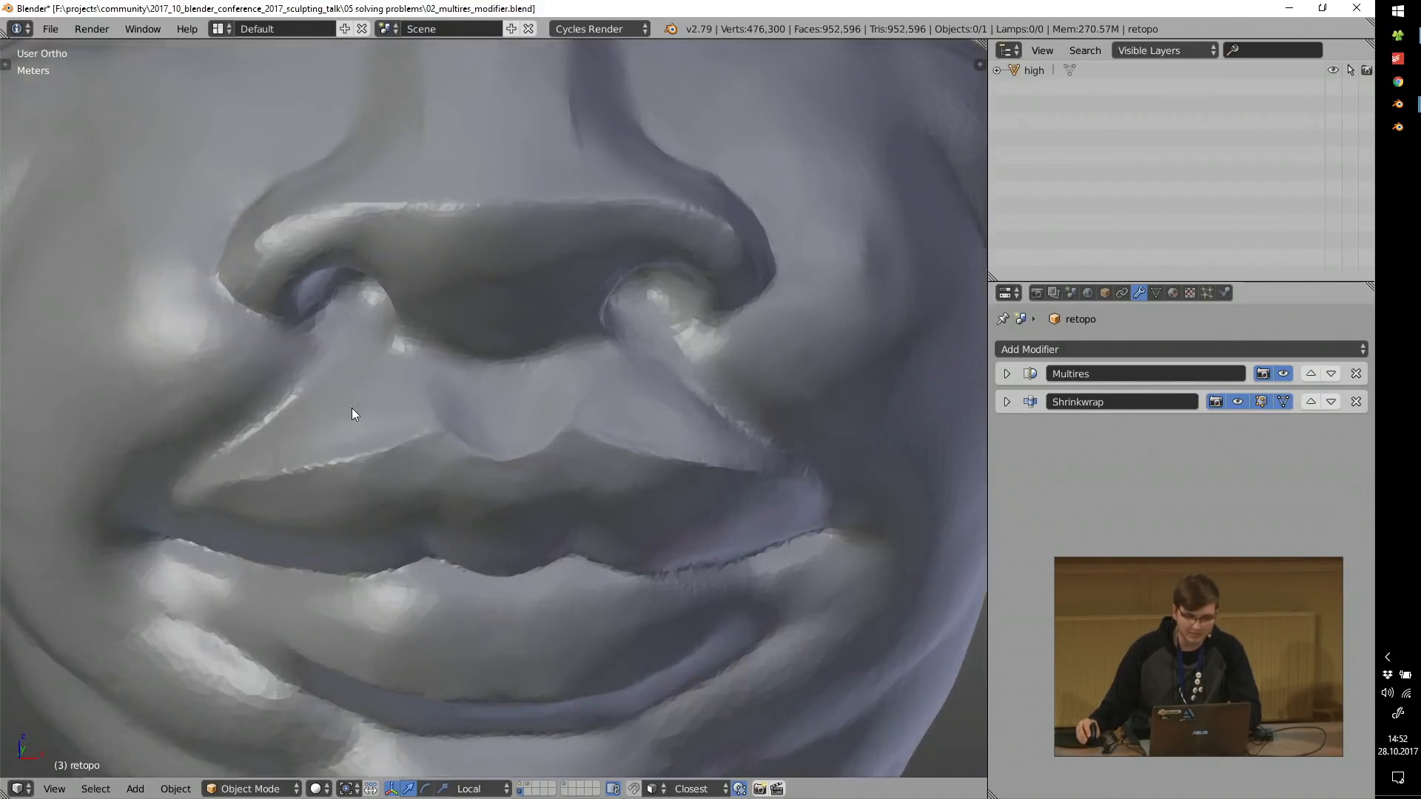
{"action": "scroll", "coordinate": [353, 407], "scroll_direction": "down", "scroll_amount": 8}
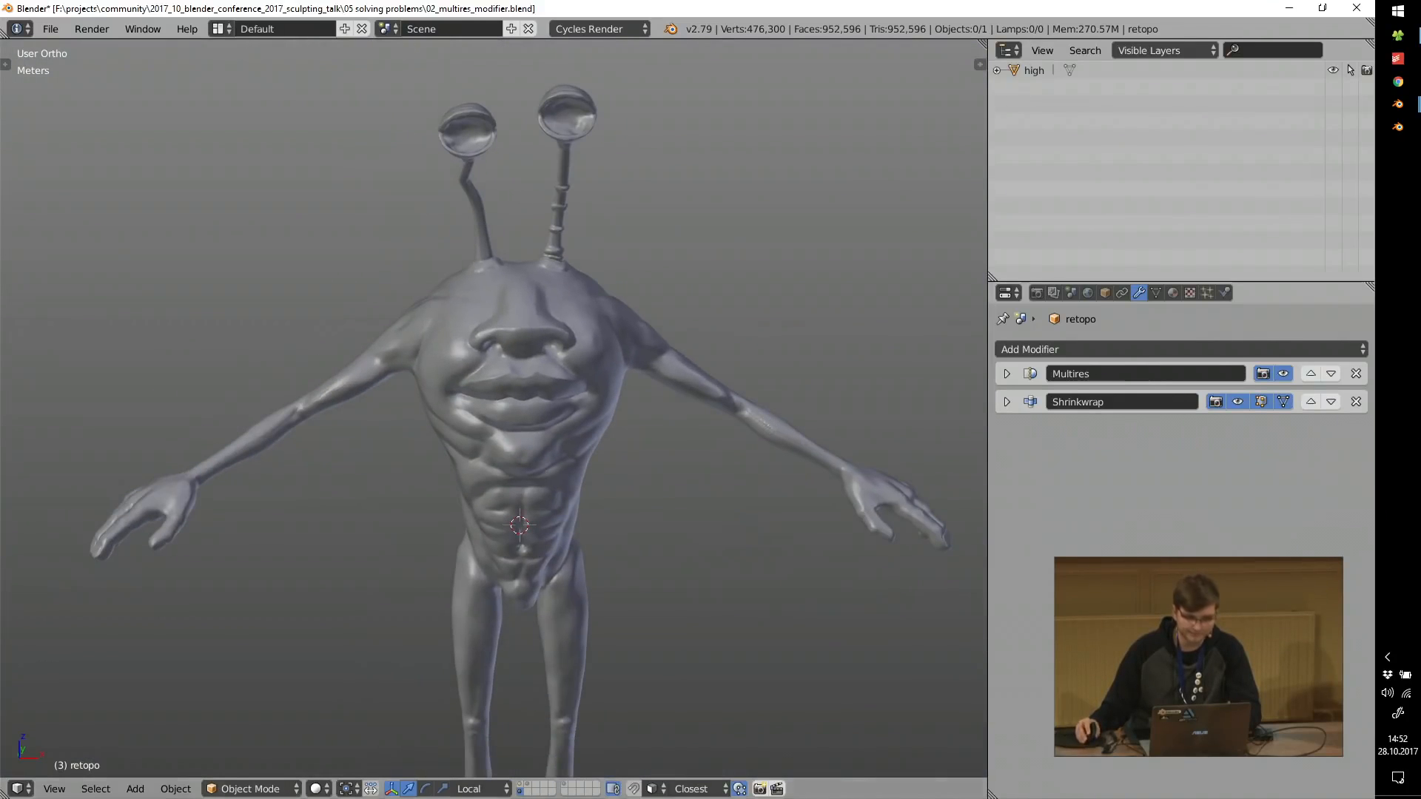
Show the retopo mesh in Edit Mode with its Multires modifier hidden in the viewport and examine the base topology.
{"action": "left_click", "coordinate": [522, 786]}
{"action": "key", "text": "Tab"}
{"action": "left_click", "coordinate": [639, 300]}
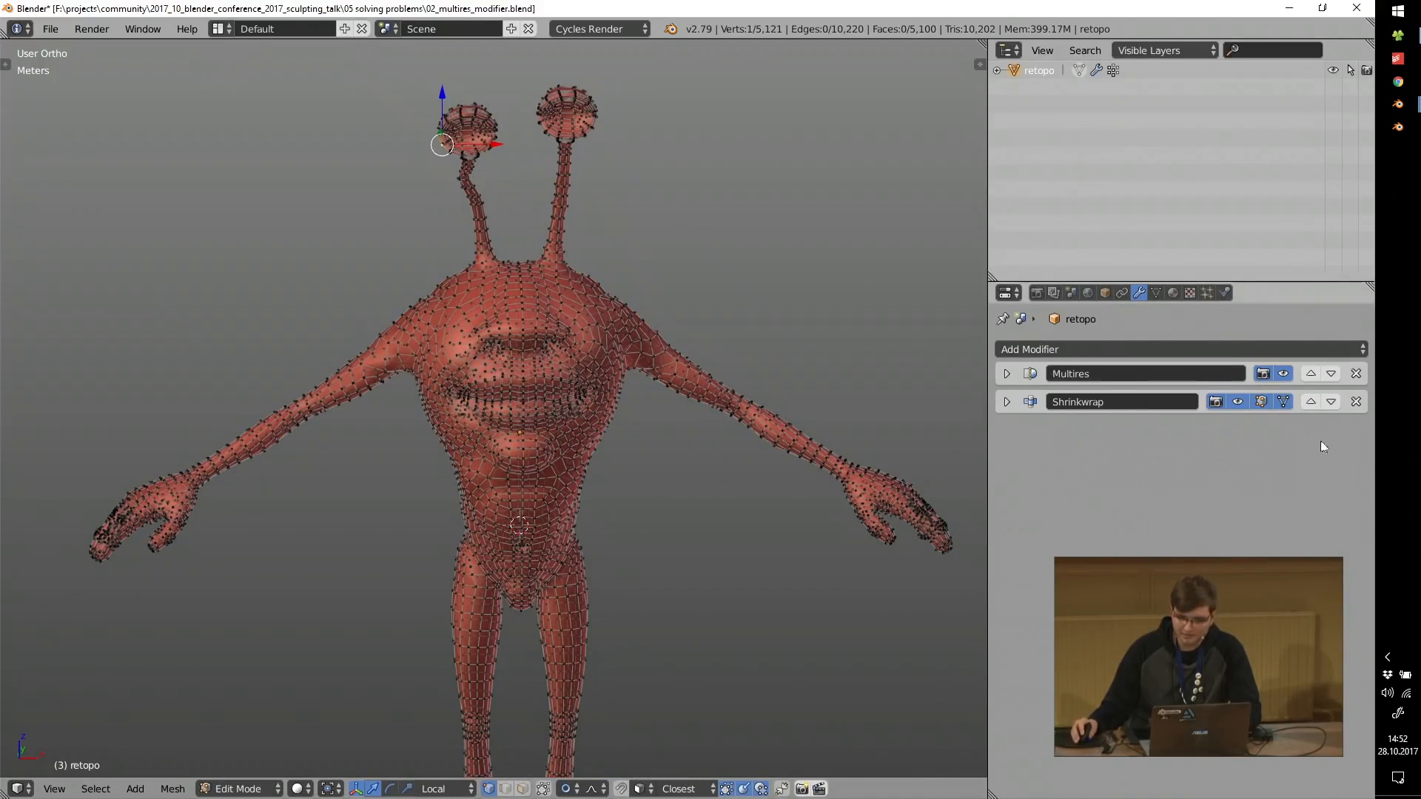
{"action": "left_click", "coordinate": [1284, 374]}
{"action": "scroll", "coordinate": [607, 341], "scroll_direction": "up", "scroll_amount": 5}
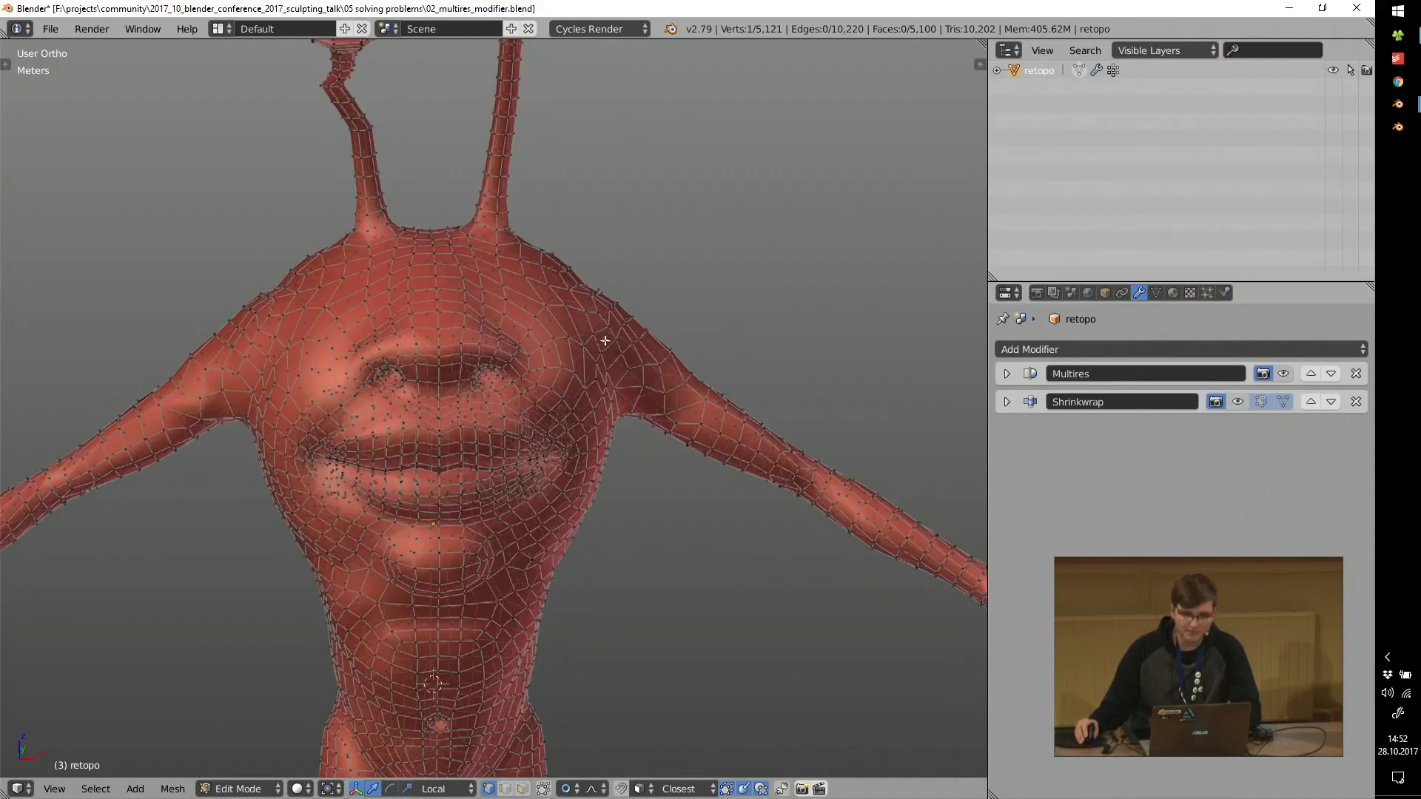
{"action": "scroll", "coordinate": [511, 374], "scroll_direction": "up", "scroll_amount": 1}
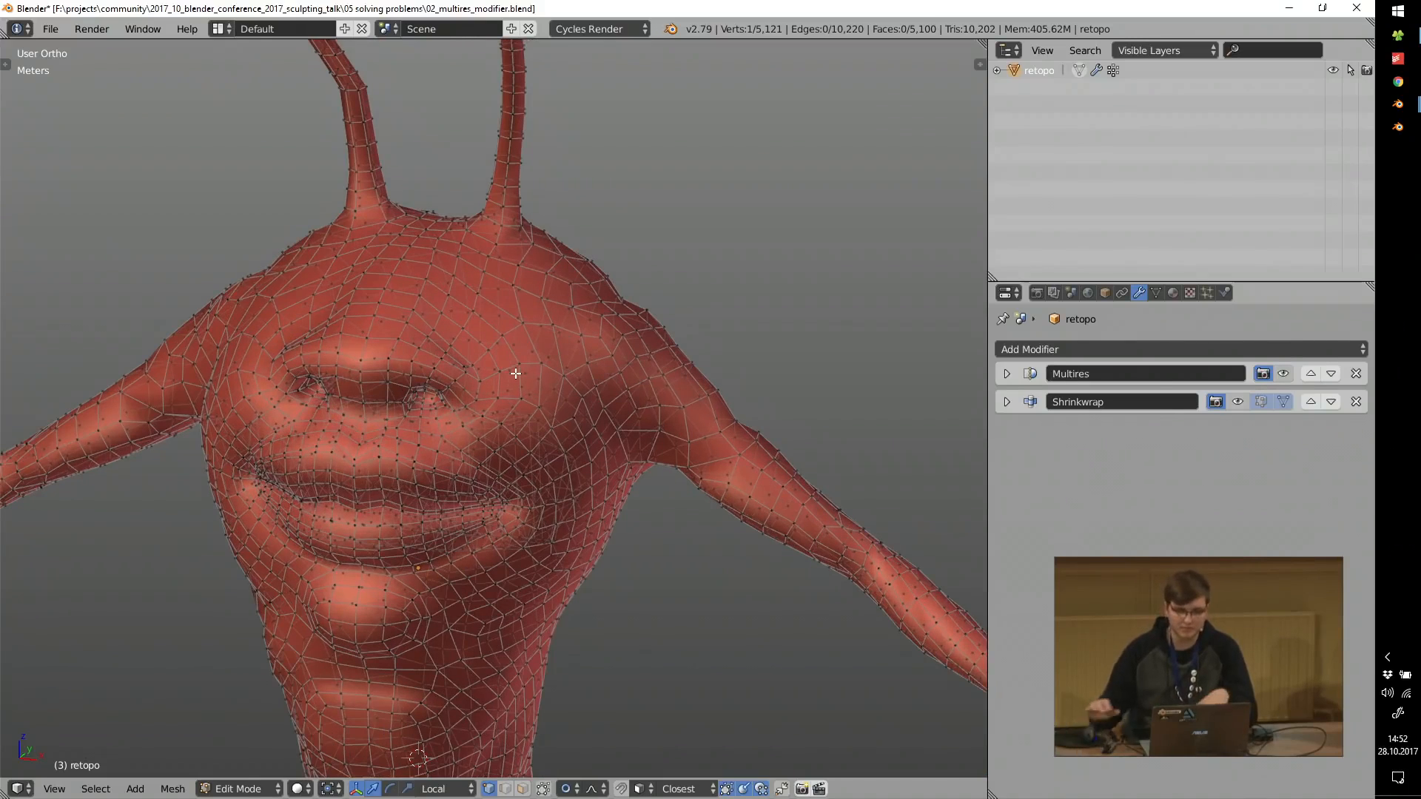
{"action": "middle_click_drag", "start_coordinate": [555, 380], "coordinate": [677, 400]}
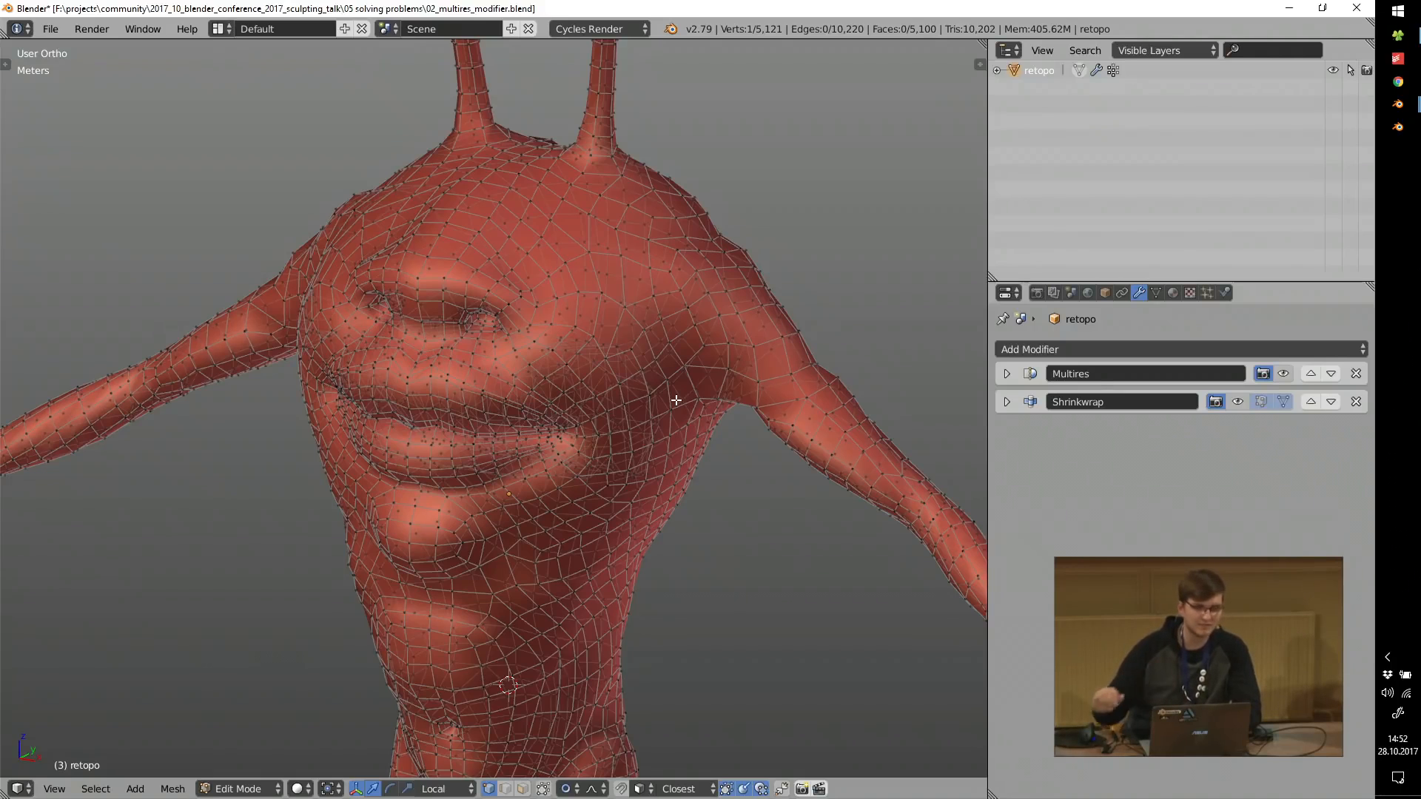
Return to Object Mode and inspect the low-resolution retopo body from the side.
{"action": "key", "text": "Tab"}
{"action": "left_click", "coordinate": [543, 384]}
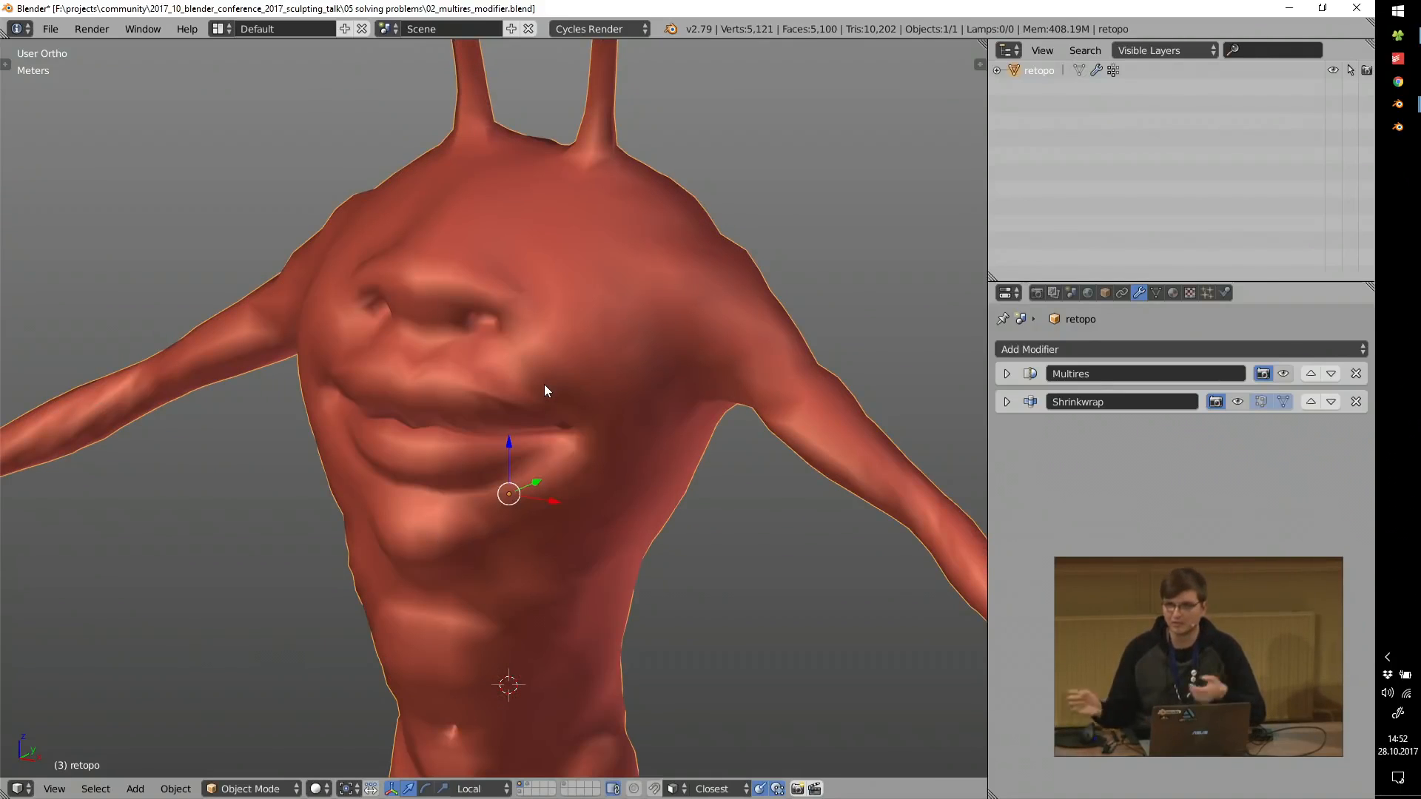
{"action": "scroll", "coordinate": [575, 389], "scroll_direction": "down", "scroll_amount": 5}
{"action": "middle_click_drag", "start_coordinate": [637, 358], "coordinate": [519, 357]}
{"action": "scroll", "coordinate": [519, 356], "scroll_direction": "up", "scroll_amount": 5}
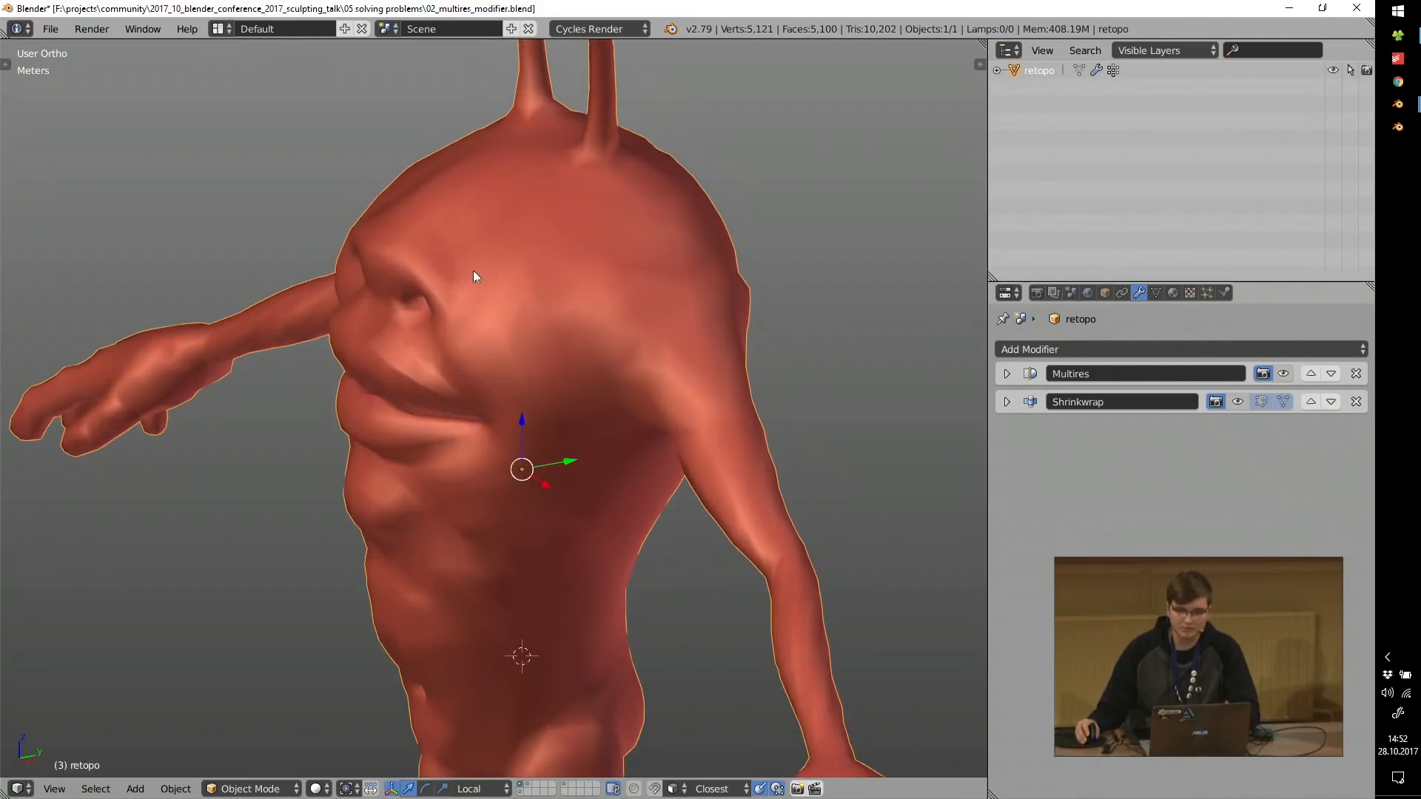
Select the entire retopo mesh in Edit Mode to check its geometry counts, and return to Object Mode.
{"action": "key", "text": "Tab"}
{"action": "key", "text": "a"}
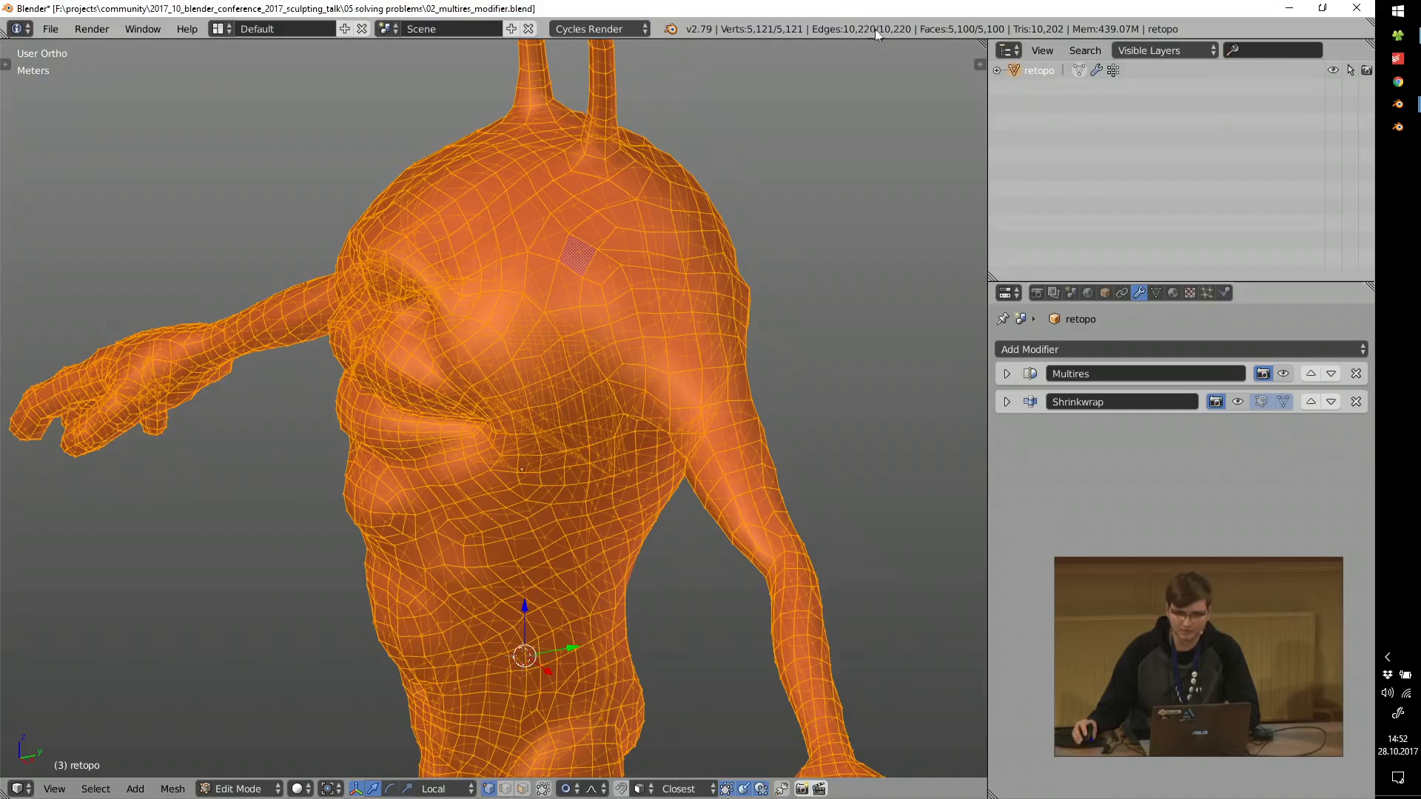
{"action": "key", "text": "ctrl+Tab"}
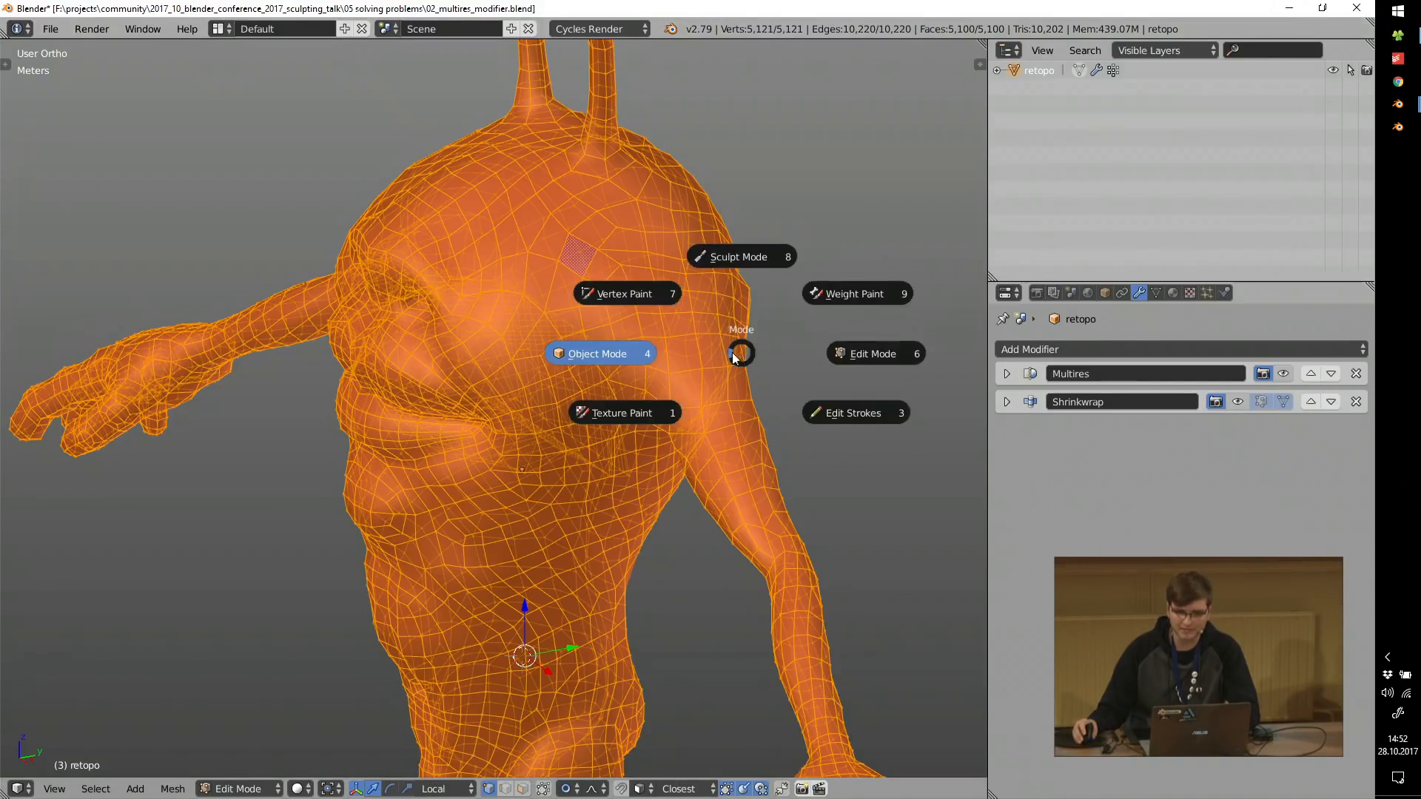
{"action": "left_click", "coordinate": [624, 342]}
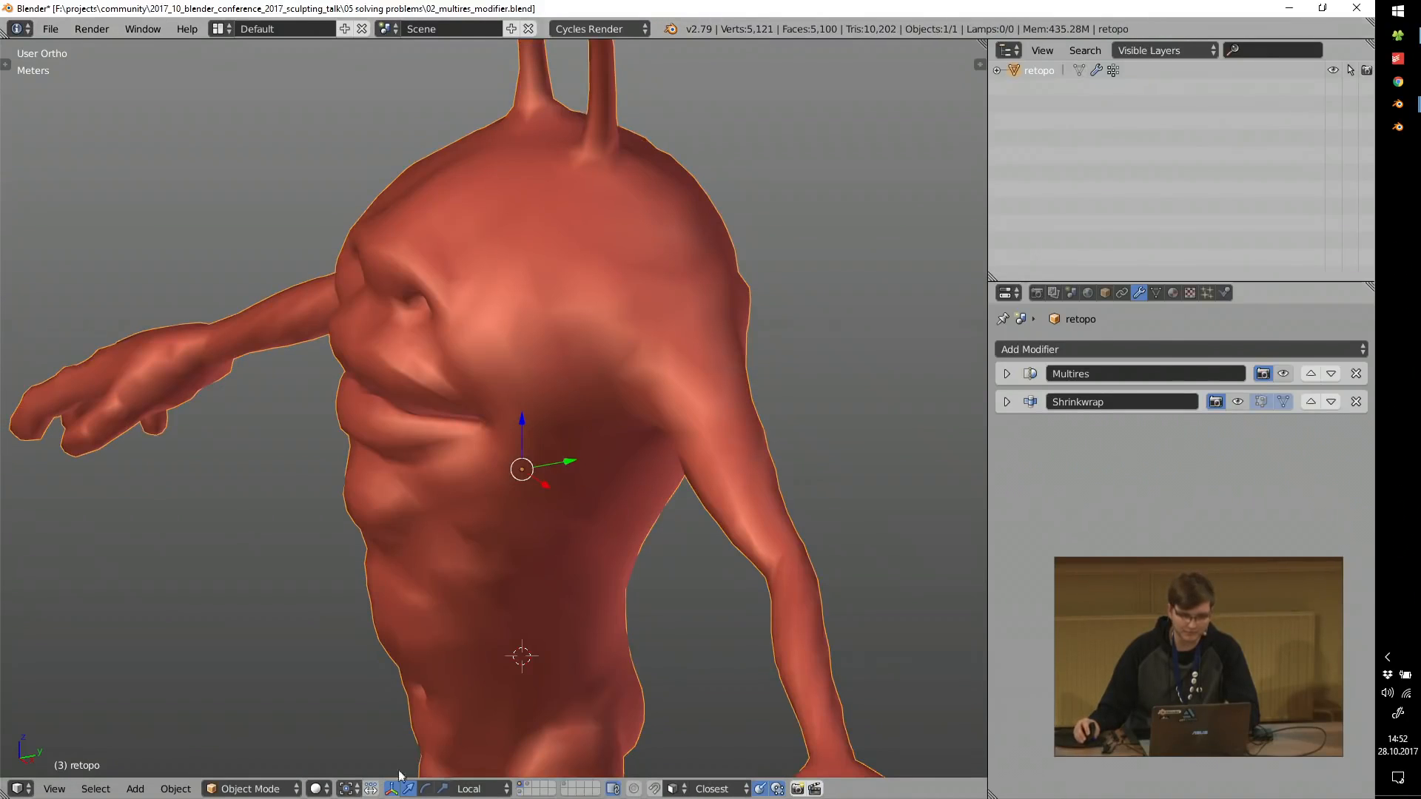
Switch to the high mesh's layer, select the high mesh and examine its head and shoulder details.
{"action": "left_click", "coordinate": [523, 789]}
{"action": "right_click", "coordinate": [567, 277]}
{"action": "scroll", "coordinate": [567, 277], "scroll_direction": "down", "scroll_amount": 2}
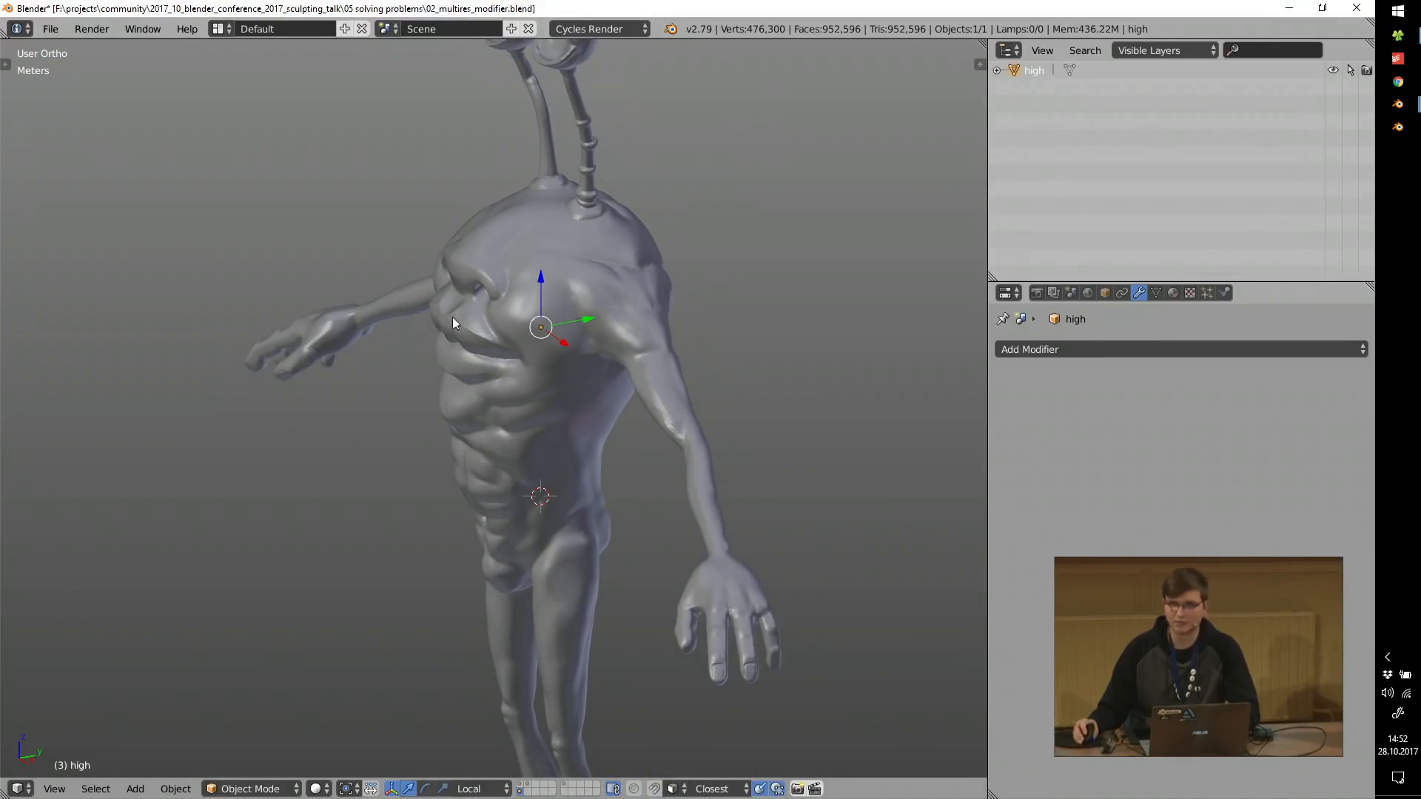
{"action": "scroll", "coordinate": [507, 294], "scroll_direction": "up", "scroll_amount": 2}
{"action": "middle_click_drag", "start_coordinate": [507, 294], "coordinate": [521, 227]}
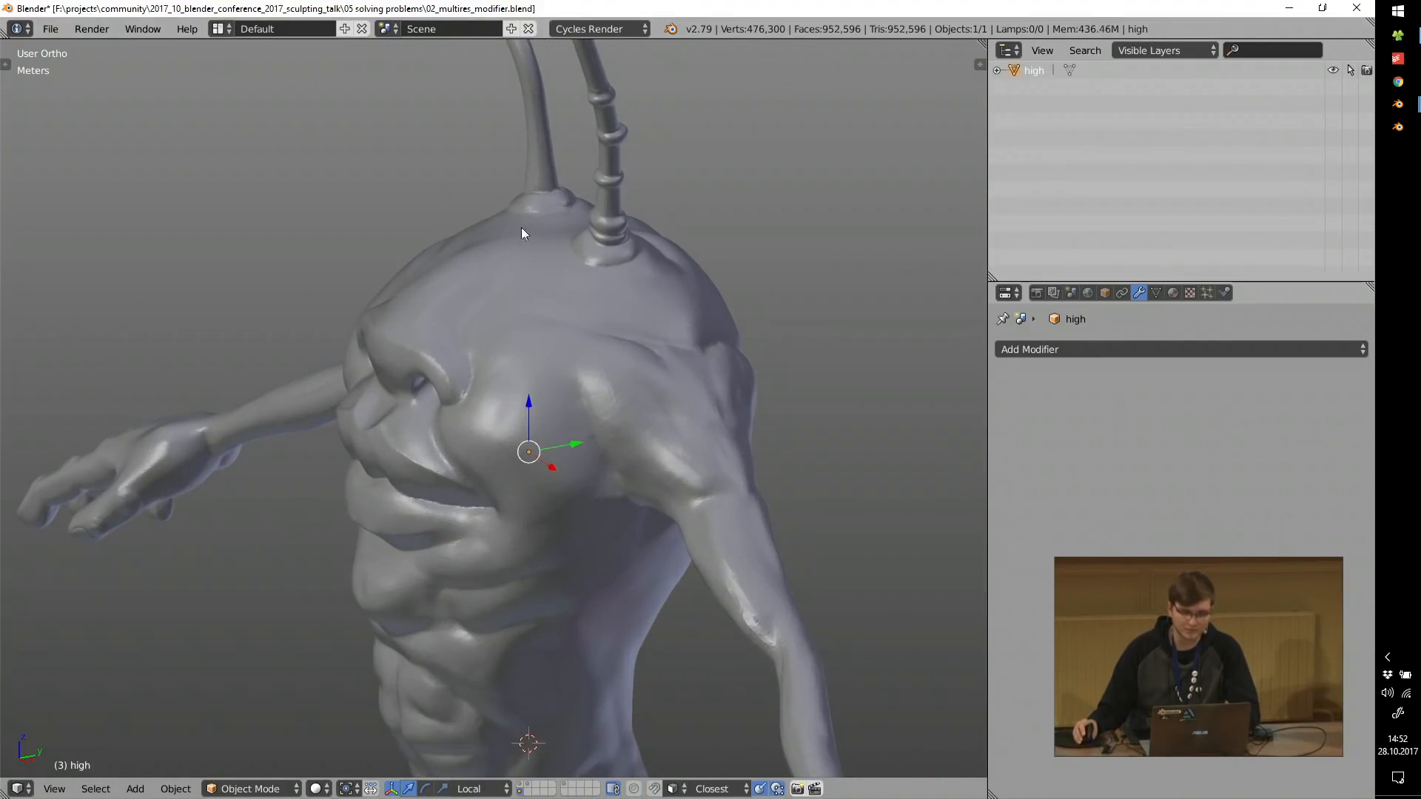
Display the retopo and high layers together with the retopo mesh as the active selection.
{"action": "left_click", "coordinate": [522, 786]}
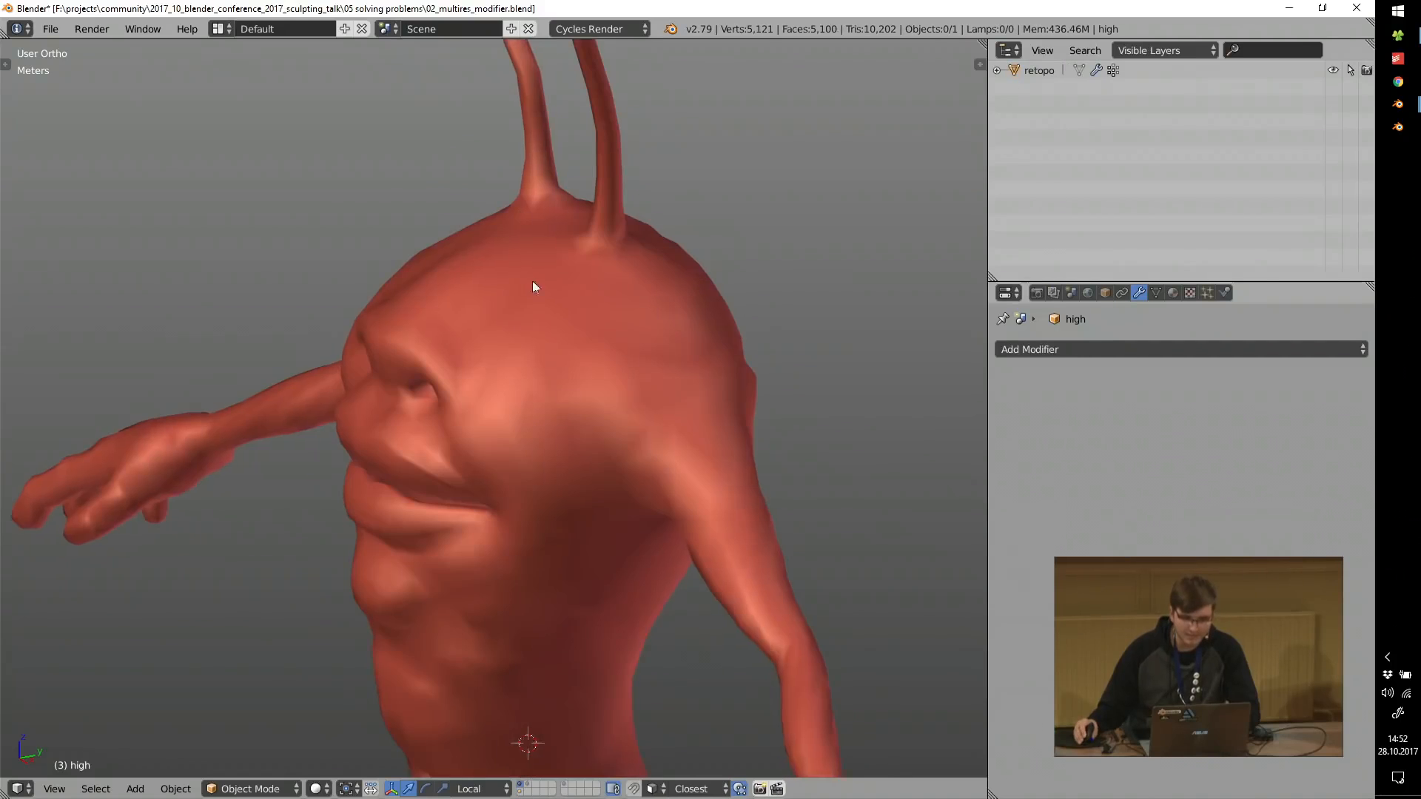
{"action": "scroll", "coordinate": [605, 281], "scroll_direction": "up", "scroll_amount": 3}
{"action": "left_click", "coordinate": [523, 791], "text": "shift"}
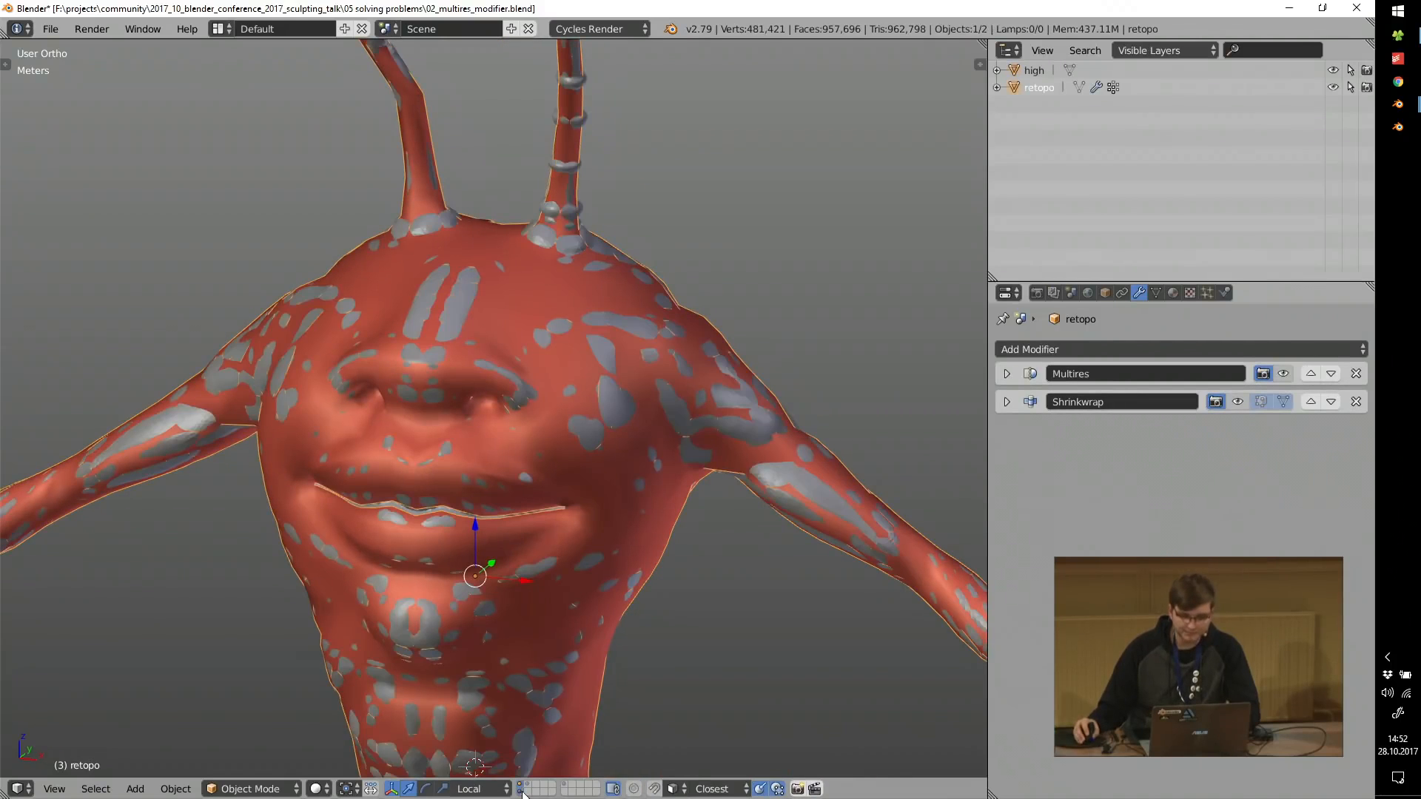
Remove the existing Multires and Shrinkwrap modifiers from the retopo mesh and add a new Multiresolution modifier.
{"action": "left_click", "coordinate": [1007, 374]}
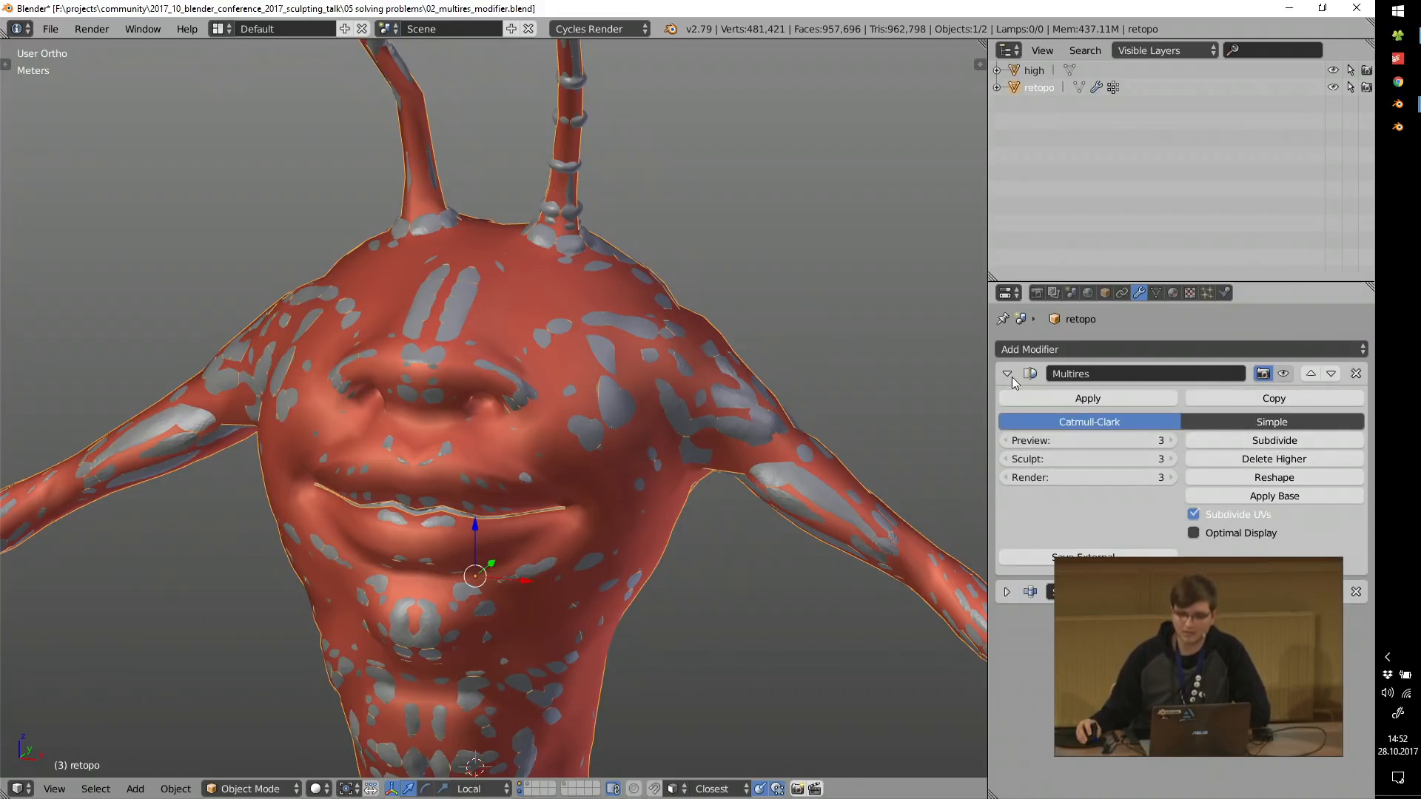
{"action": "left_click", "coordinate": [1357, 374]}
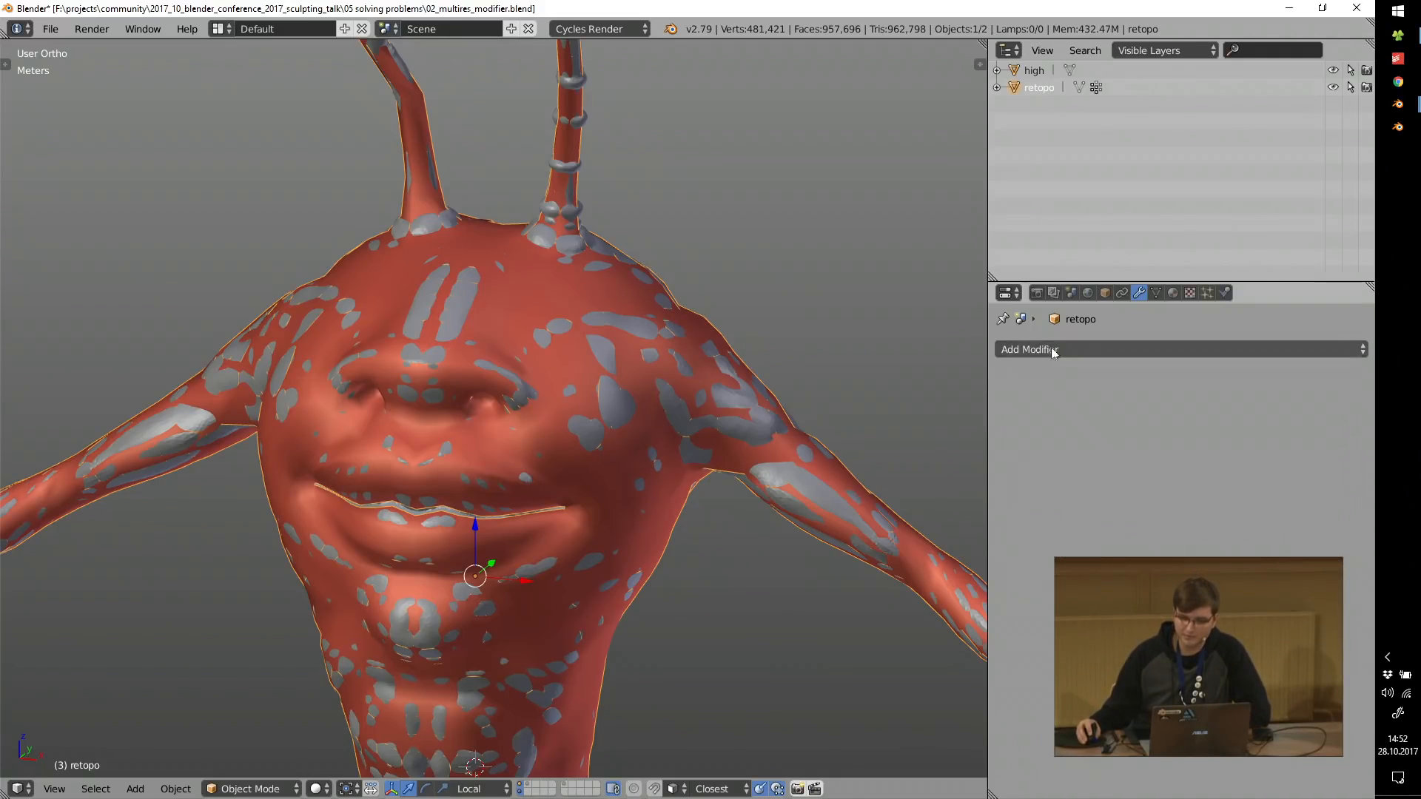
{"action": "left_click", "coordinate": [1029, 349]}
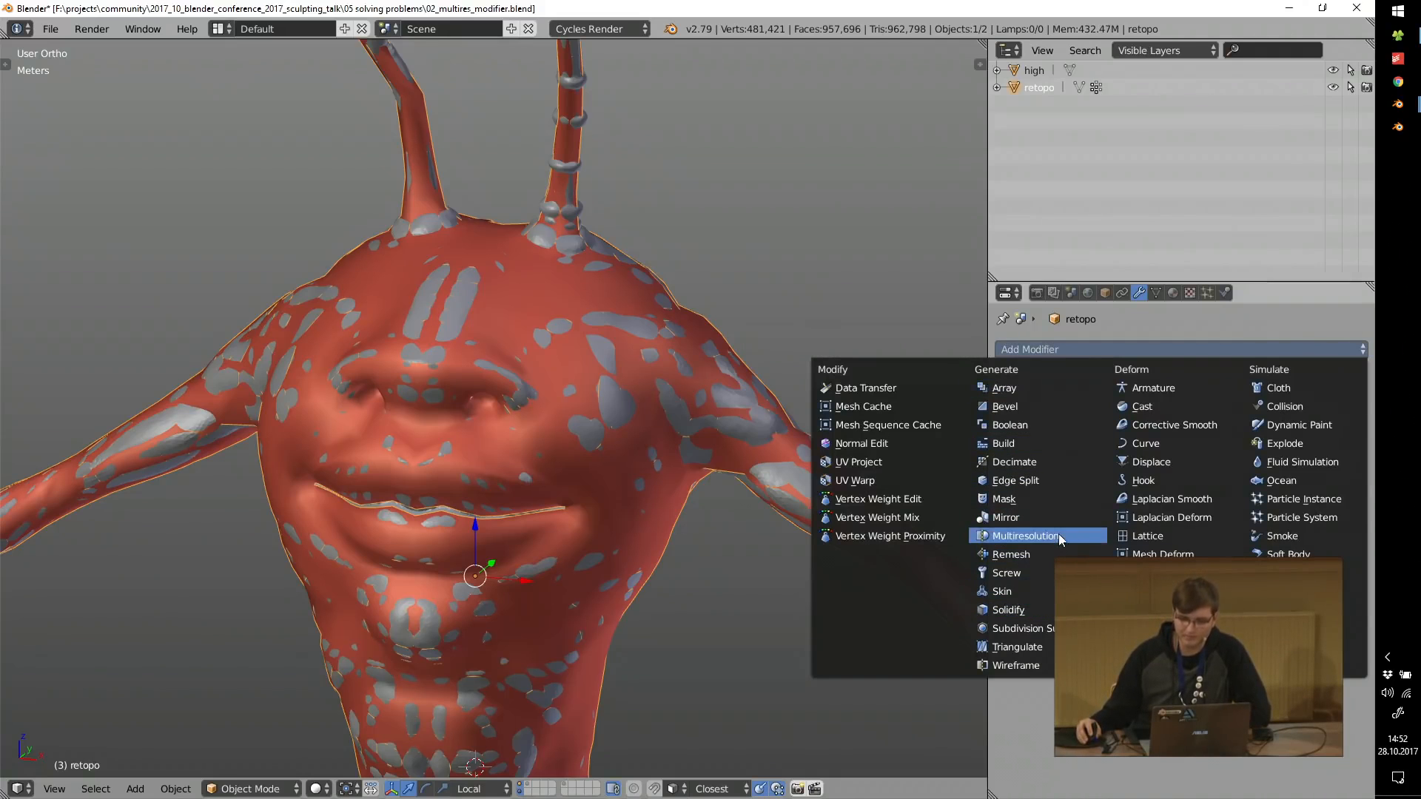
{"action": "left_click", "coordinate": [1029, 535]}
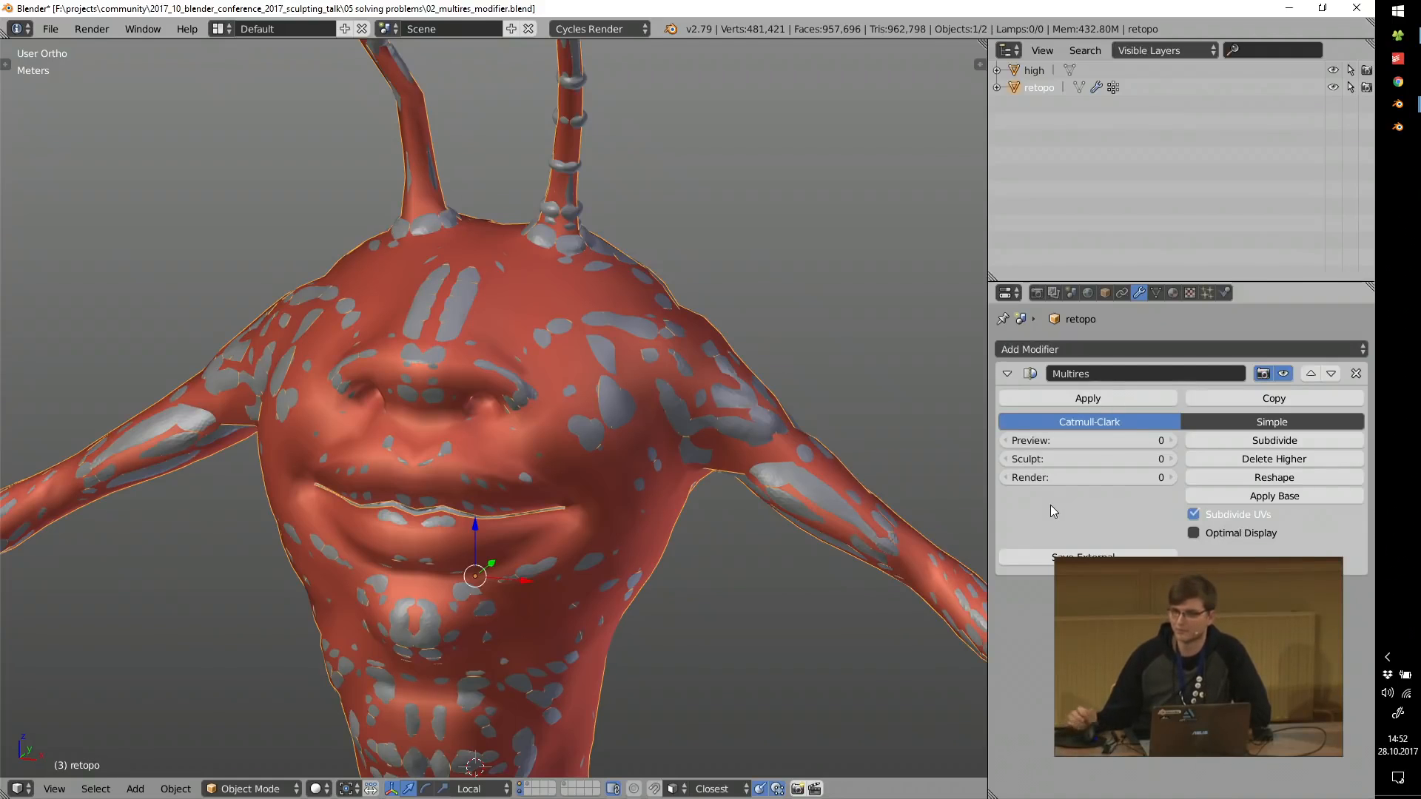
Subdivide the retopo mesh's Multiresolution modifier to level 3 and show only the retopo layer.
{"action": "left_click", "coordinate": [1250, 443]}
{"action": "left_click", "coordinate": [1250, 444]}
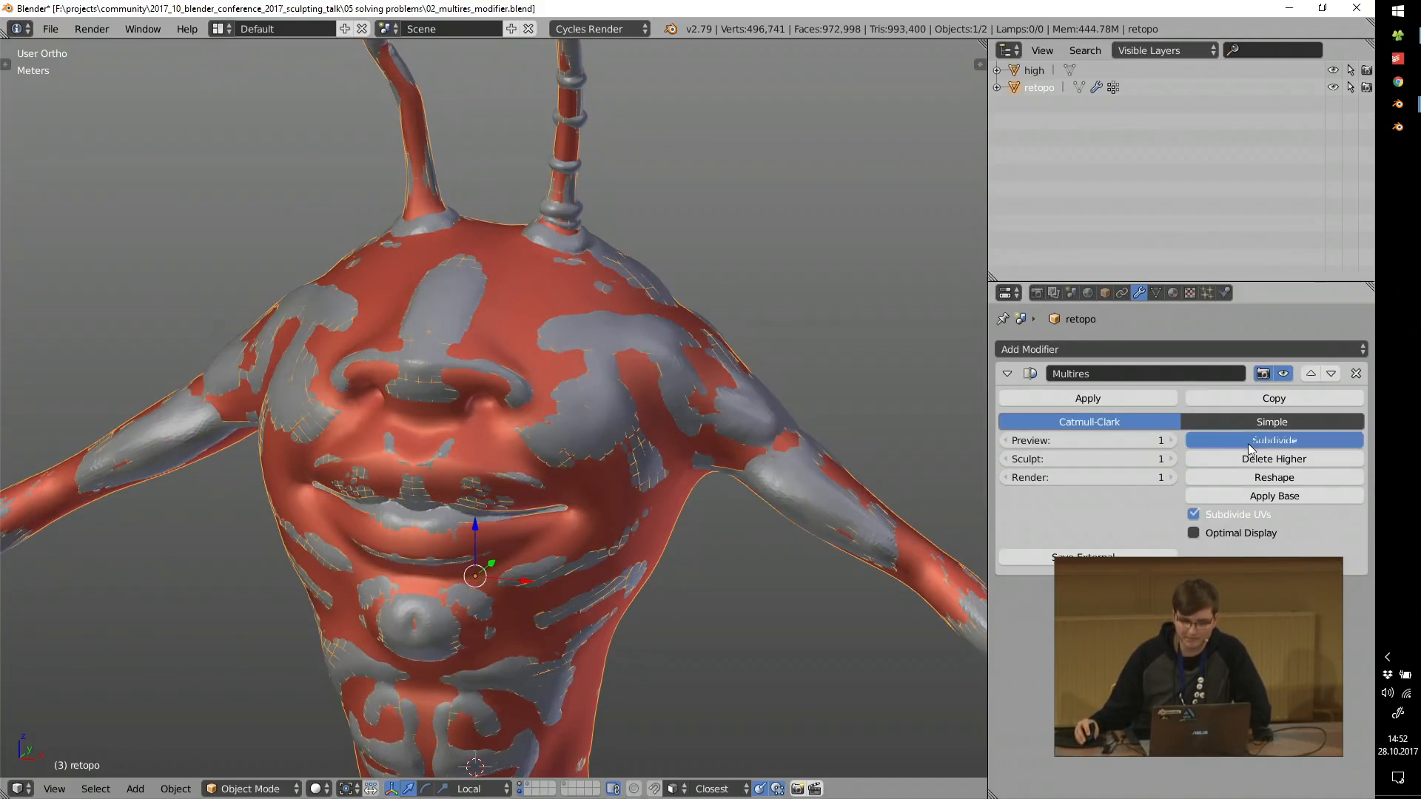
{"action": "left_click", "coordinate": [1249, 444]}
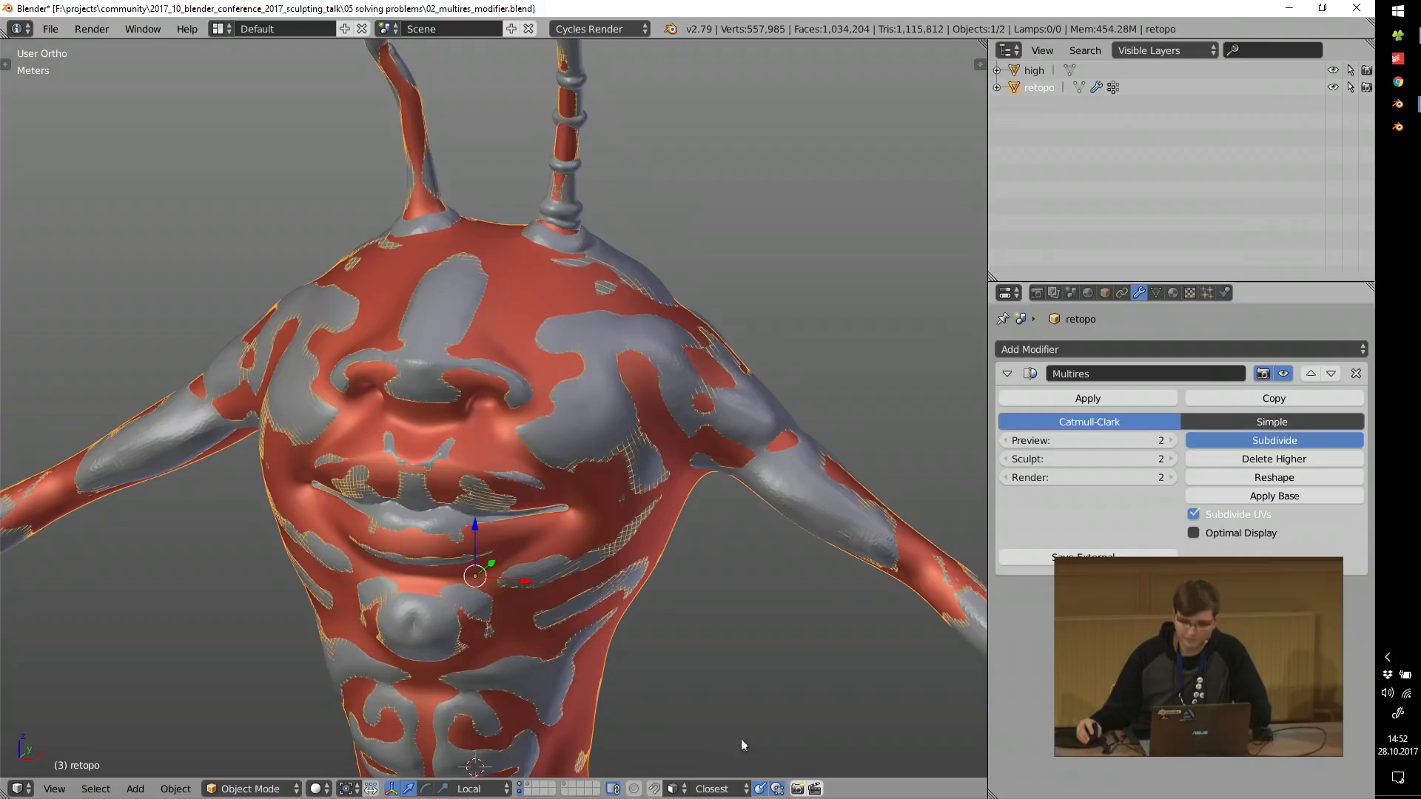
{"action": "left_click", "coordinate": [526, 785]}
{"action": "scroll", "coordinate": [504, 487], "scroll_direction": "down", "scroll_amount": 6}
{"action": "mouse_move", "coordinate": [513, 492]}
{"action": "middle_mouse_down"}
{"action": "mouse_move", "coordinate": [576, 499]}
{"action": "mouse_move", "coordinate": [525, 511]}
{"action": "middle_mouse_up"}
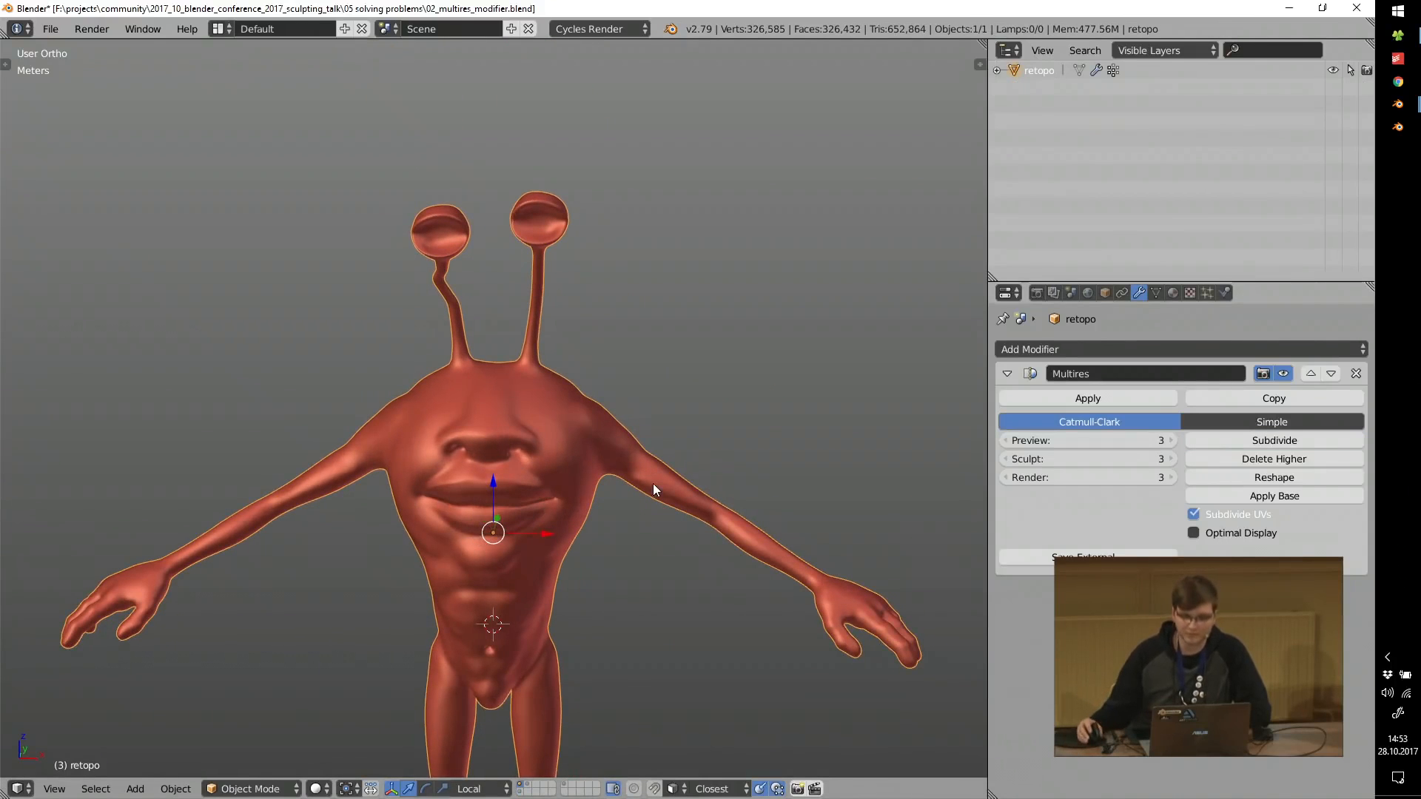
Add a Shrinkwrap modifier to the retopo mesh and set the high mesh as its target.
{"action": "left_click", "coordinate": [1010, 374]}
{"action": "left_click", "coordinate": [1065, 350]}
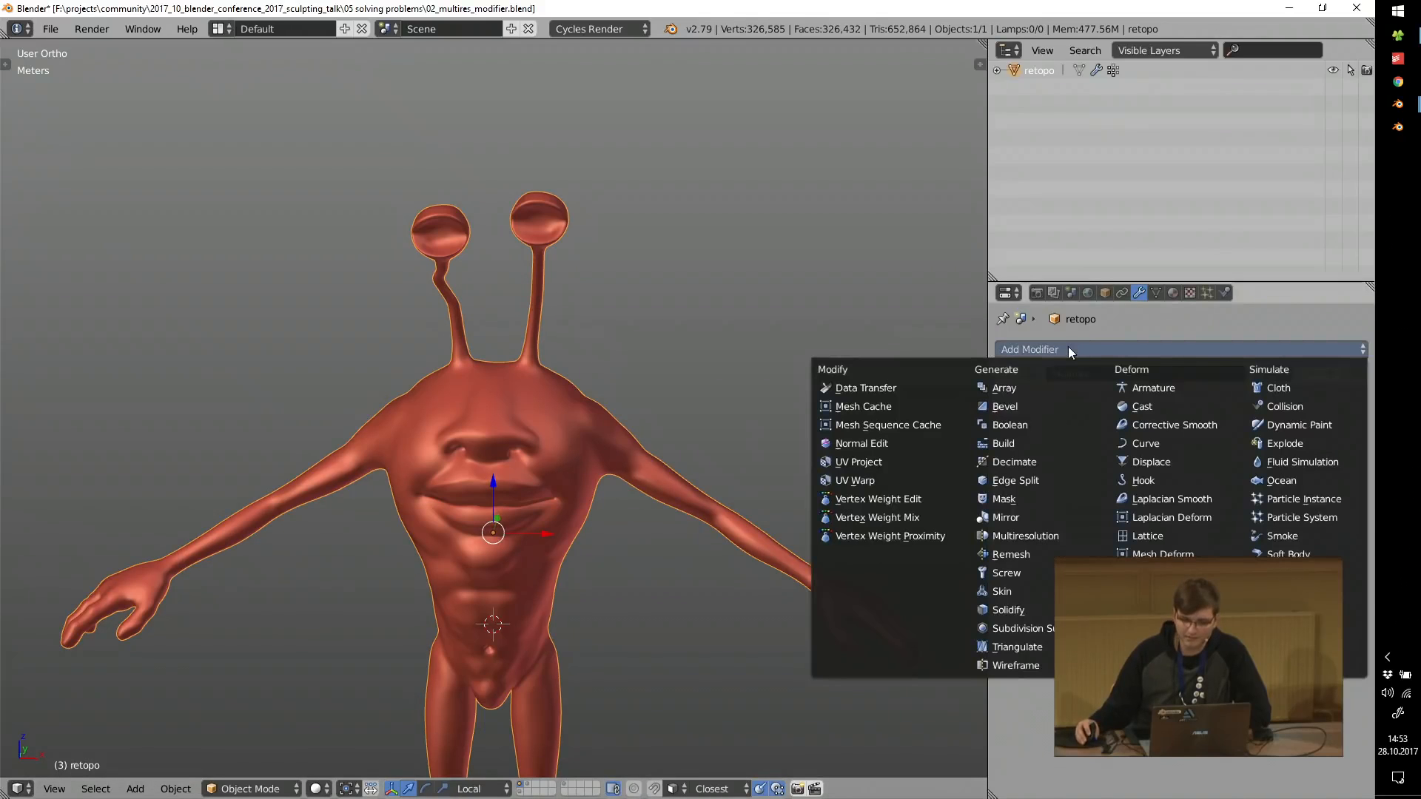
{"action": "left_click", "coordinate": [1162, 572]}
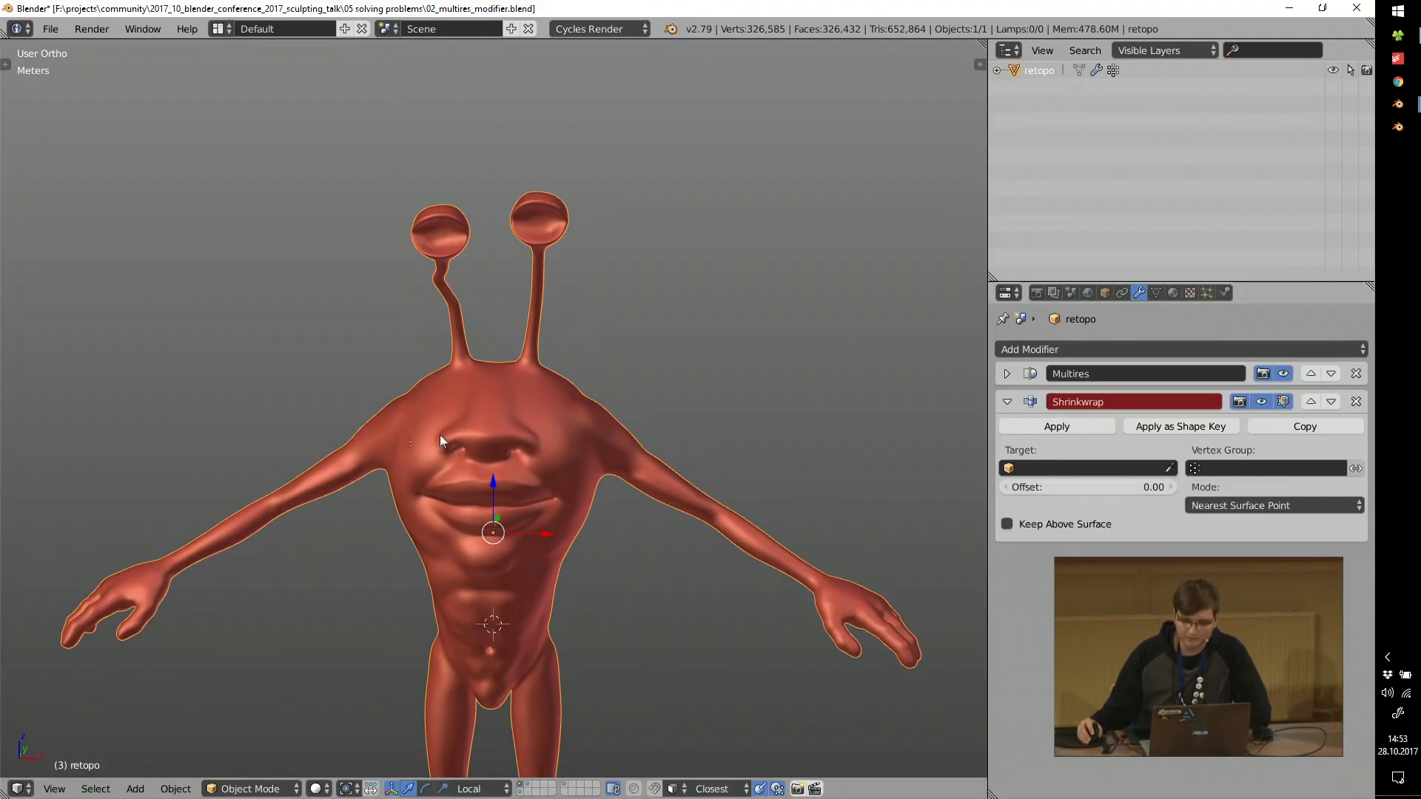
{"action": "left_click", "coordinate": [522, 793], "text": "shift"}
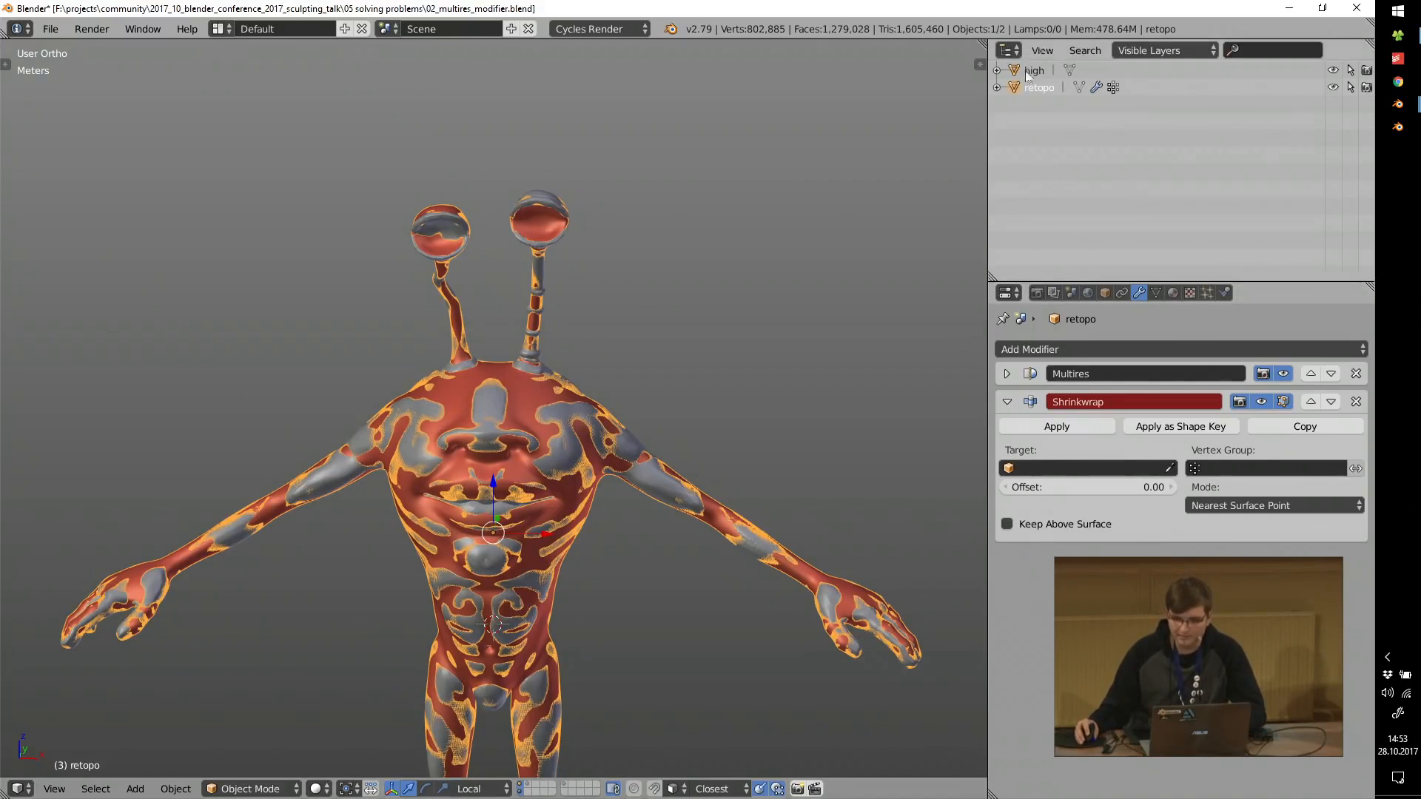
{"action": "left_click", "coordinate": [1058, 468]}
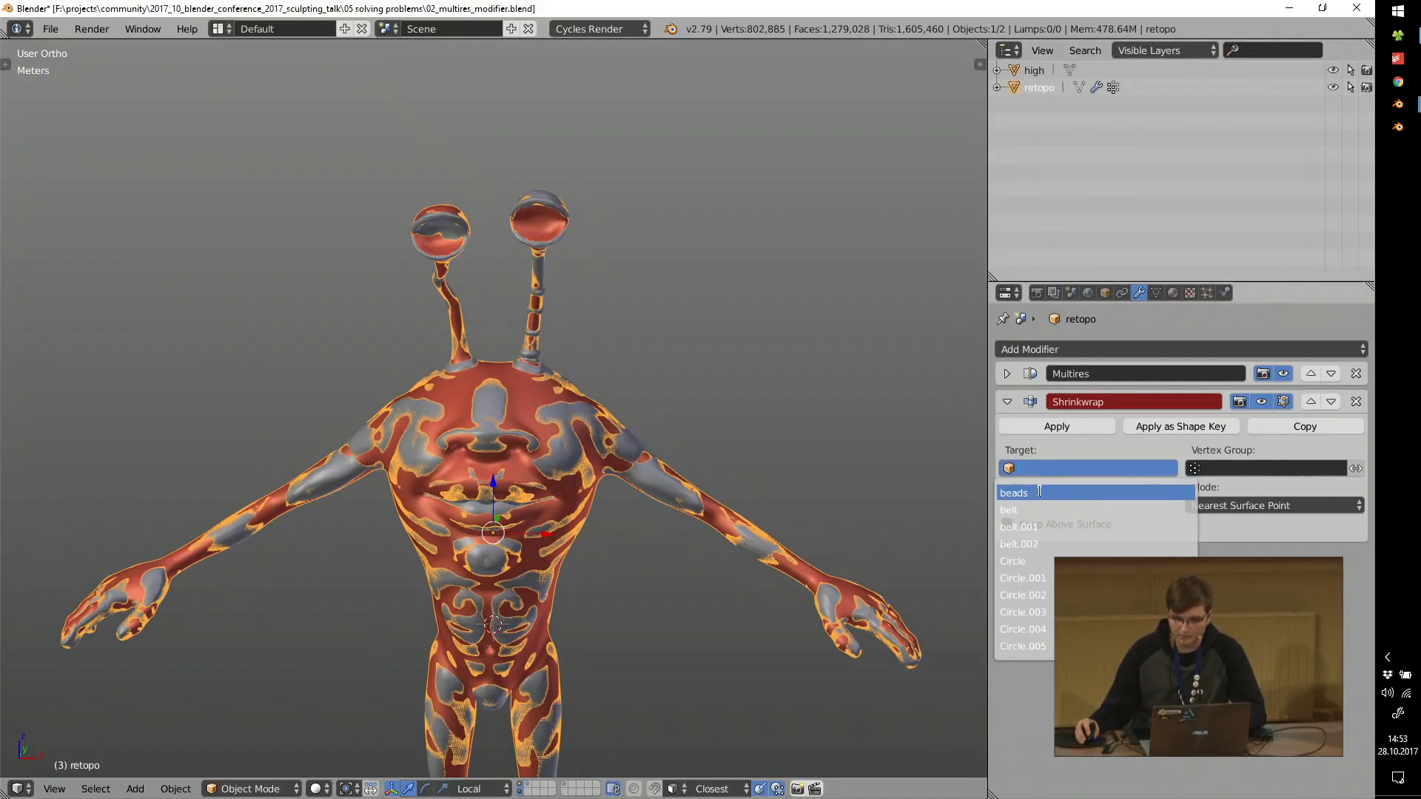
{"action": "type", "text": "hi"}
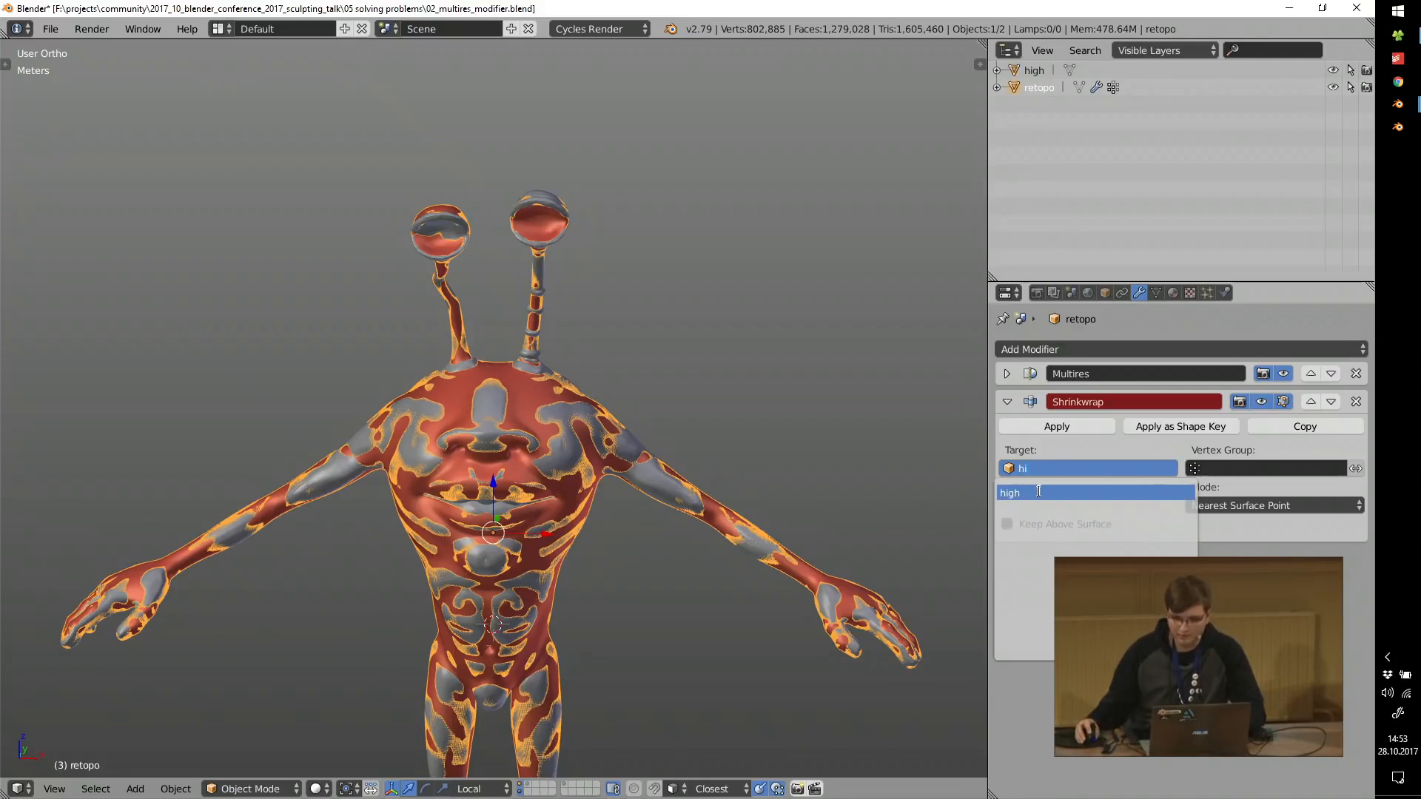
{"action": "left_click", "coordinate": [1040, 491]}
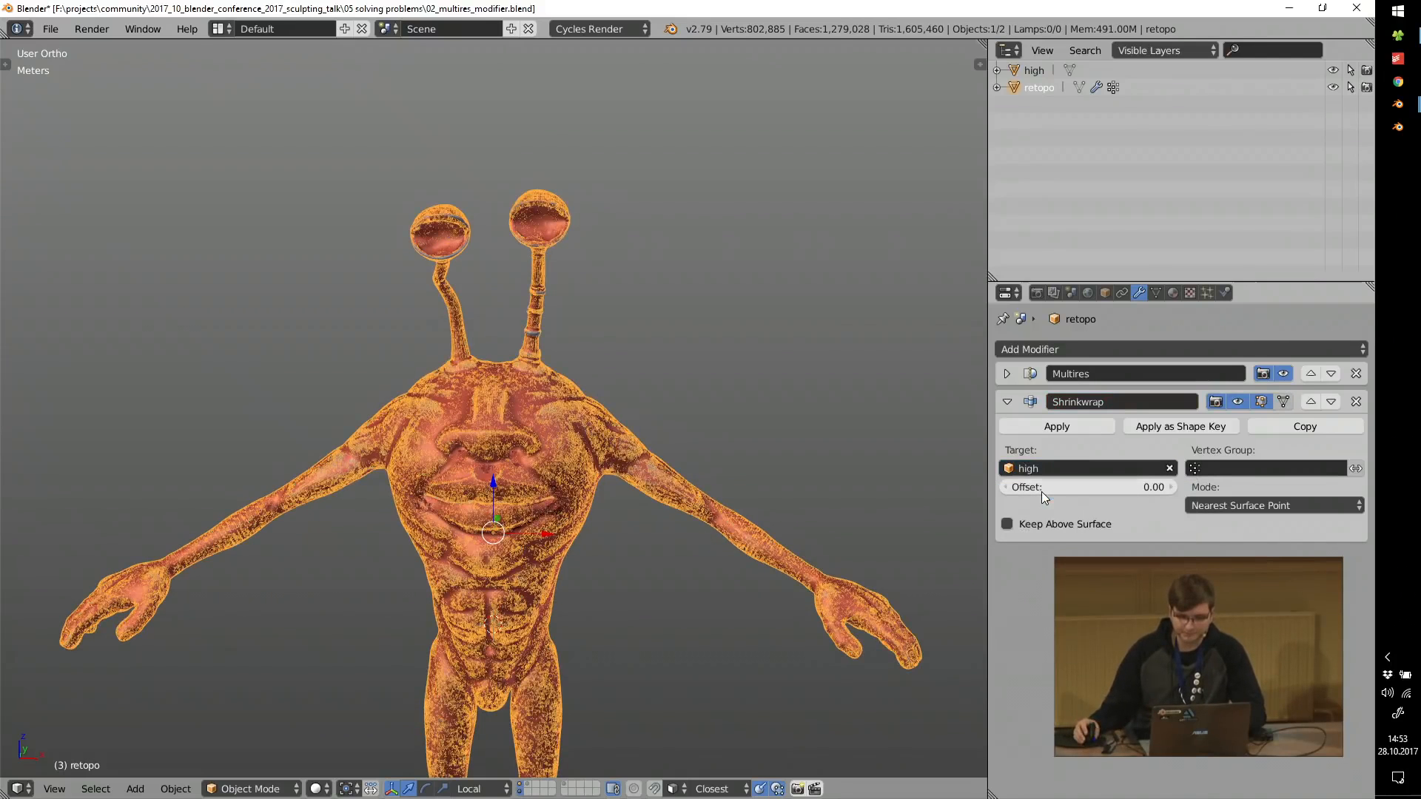
Show only the retopo layer and examine the shrinkwrapped surface around the nose, mouth and cheek for artifacts.
{"action": "left_click", "coordinate": [523, 787]}
{"action": "scroll", "coordinate": [504, 482], "scroll_direction": "up", "scroll_amount": 3}
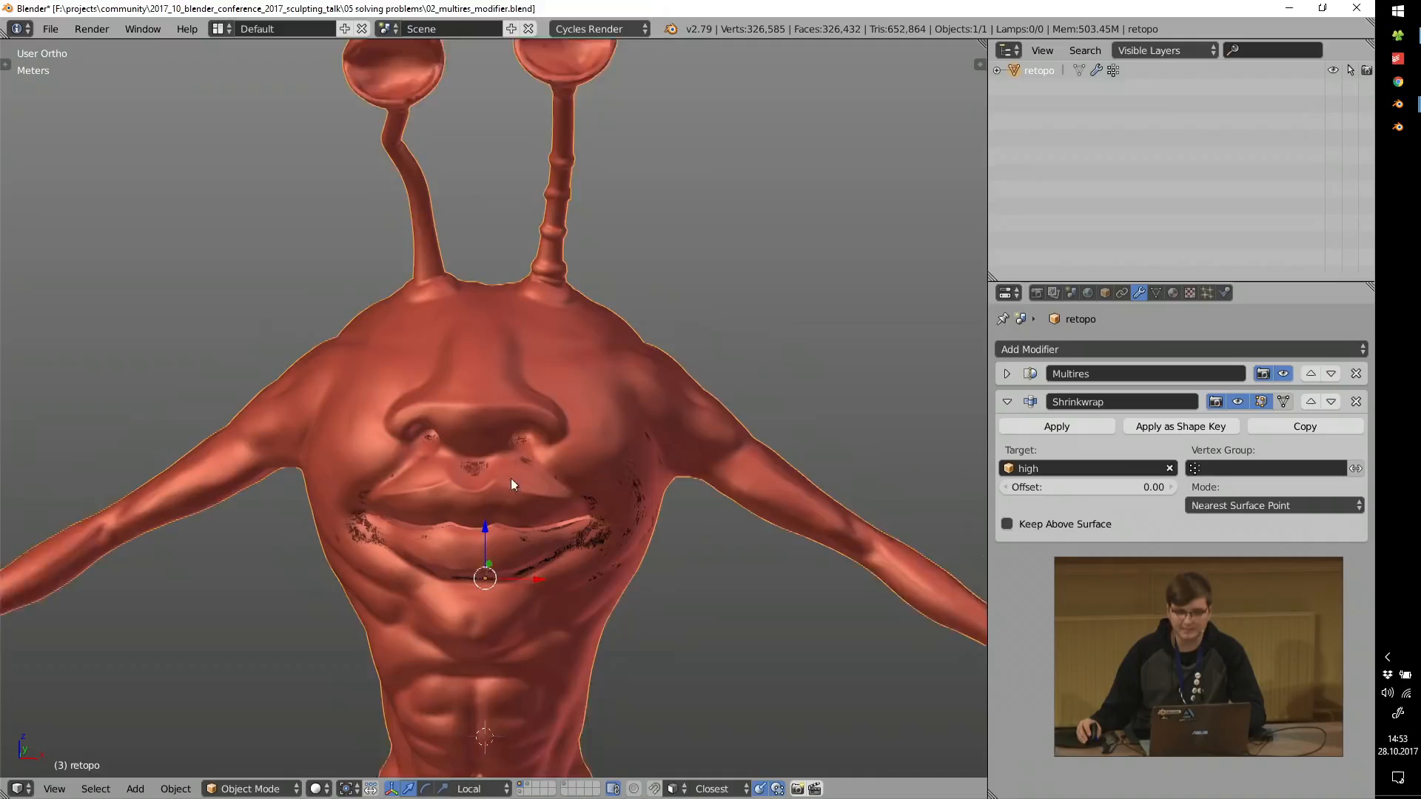
{"action": "scroll", "coordinate": [511, 478], "scroll_direction": "up", "scroll_amount": 2}
{"action": "middle_click_drag", "start_coordinate": [624, 407], "coordinate": [604, 407]}
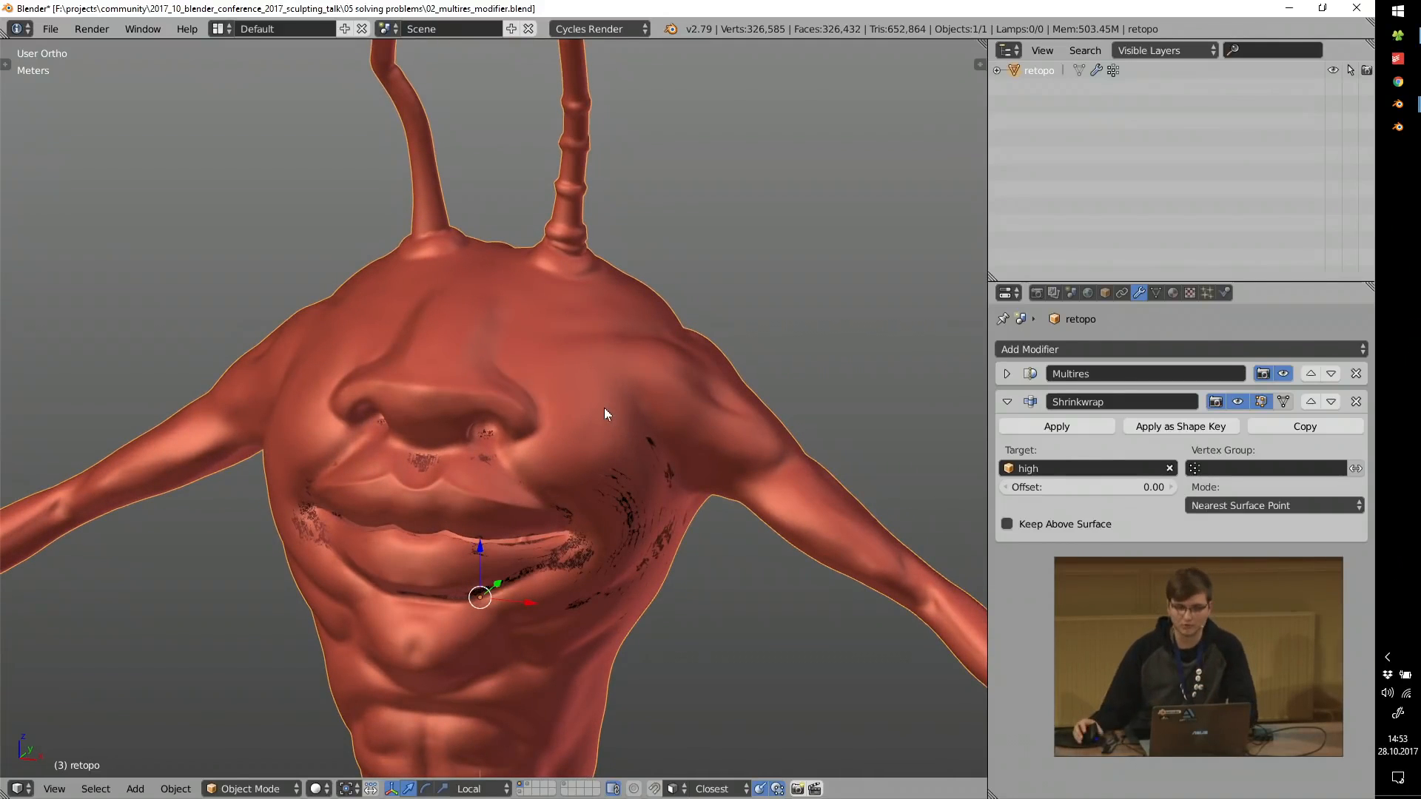
{"action": "scroll", "coordinate": [604, 407], "scroll_direction": "up", "scroll_amount": 1}
{"action": "scroll", "coordinate": [692, 464], "scroll_direction": "up", "scroll_amount": 2}
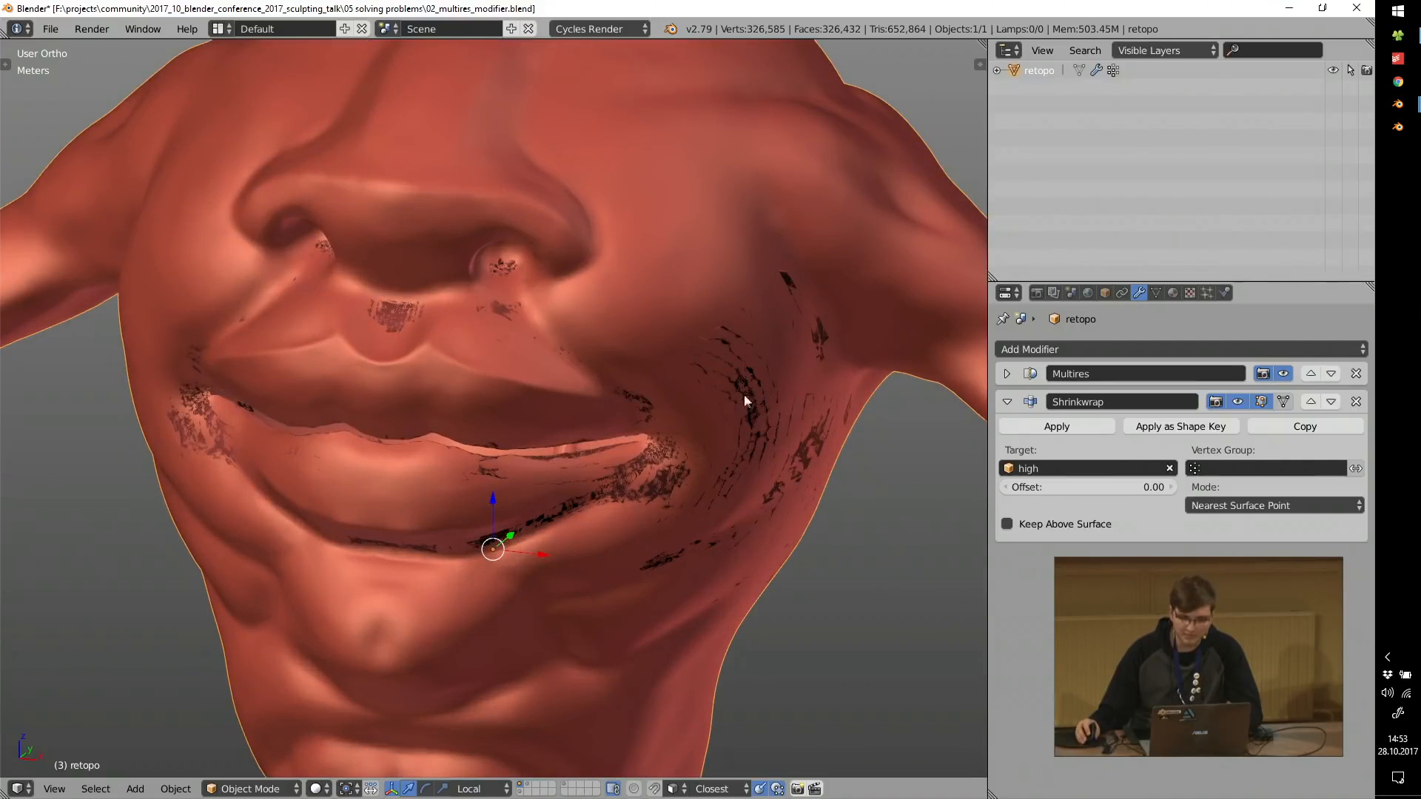
{"action": "scroll", "coordinate": [663, 475], "scroll_direction": "down", "scroll_amount": 2}
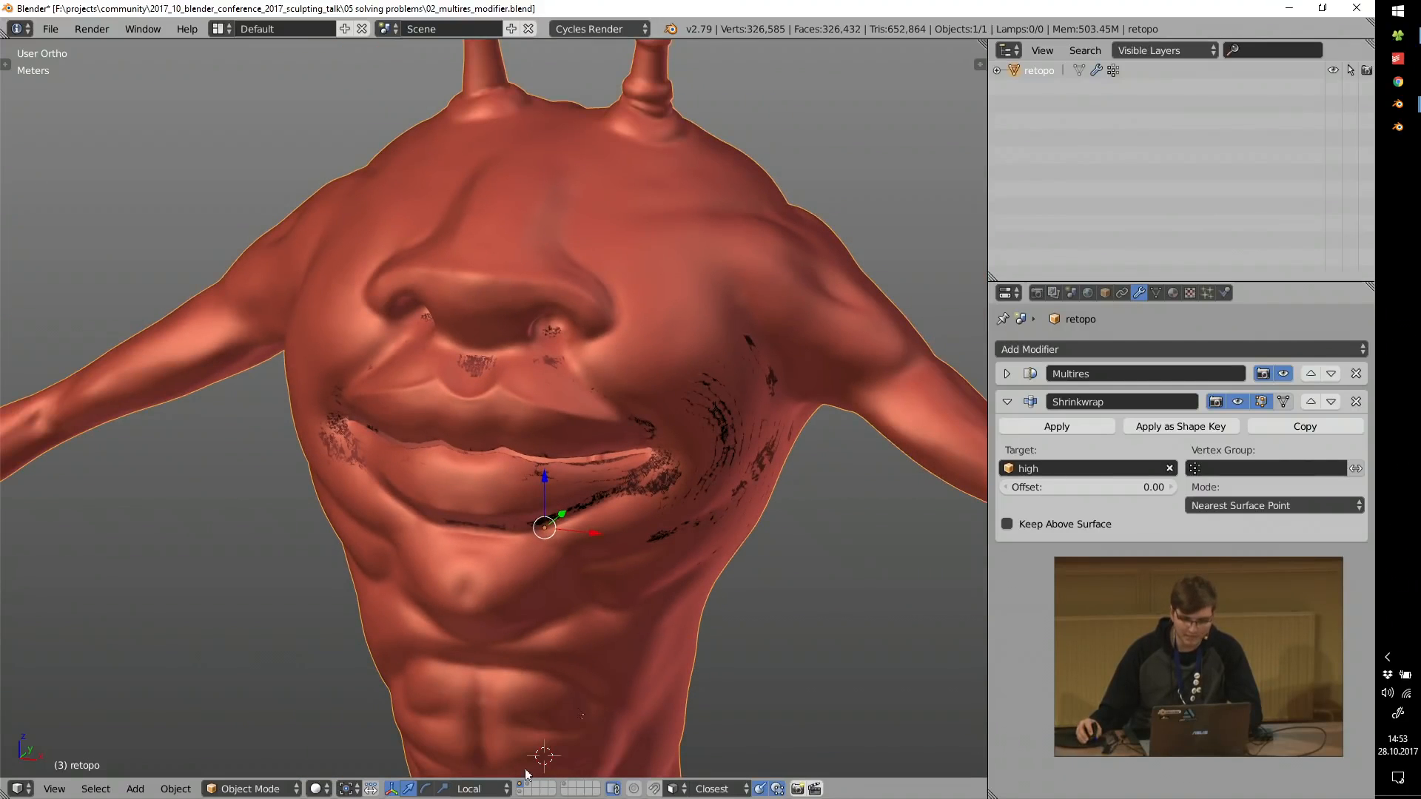
Turn off the Shrinkwrap modifier's viewport display and fly through the mouth in perspective view to inspect the mouth cavity.
{"action": "left_click", "coordinate": [1237, 402]}
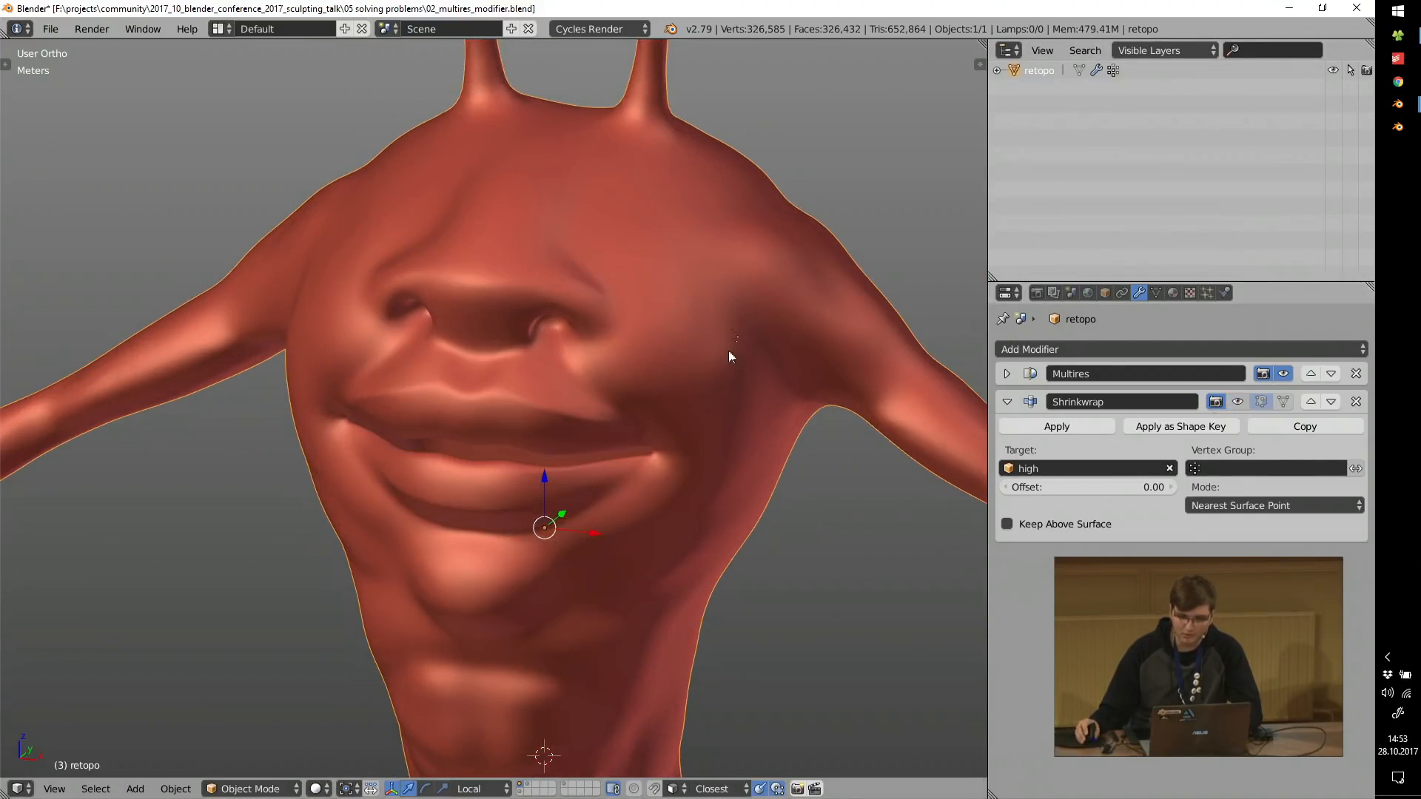
{"action": "middle_click_drag", "start_coordinate": [485, 451], "coordinate": [518, 446]}
{"action": "scroll", "coordinate": [517, 431], "scroll_direction": "up", "scroll_amount": 4}
{"action": "key", "text": "KP_5"}
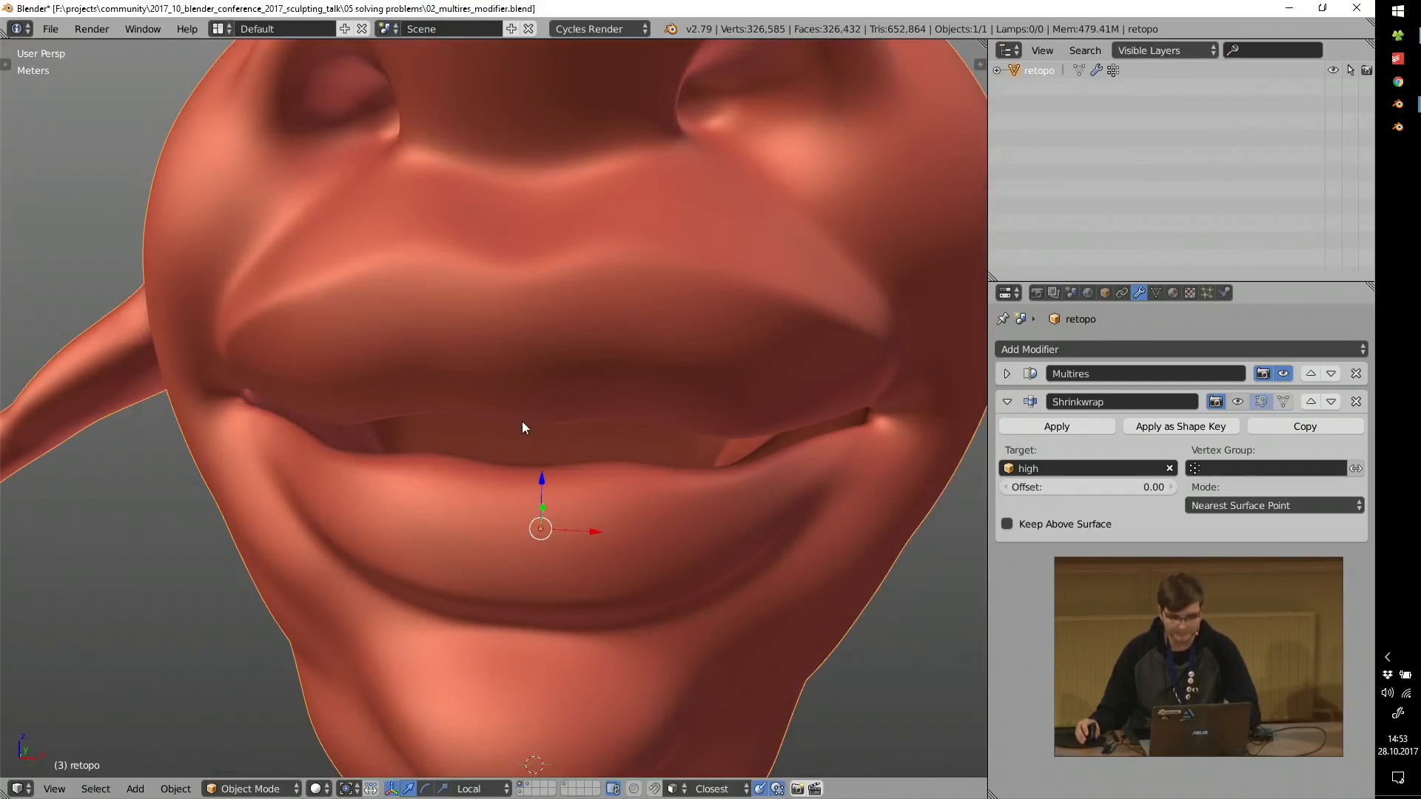
{"action": "key", "text": "shift+f"}
{"action": "key", "text": "w"}
{"action": "key", "text": "w"}
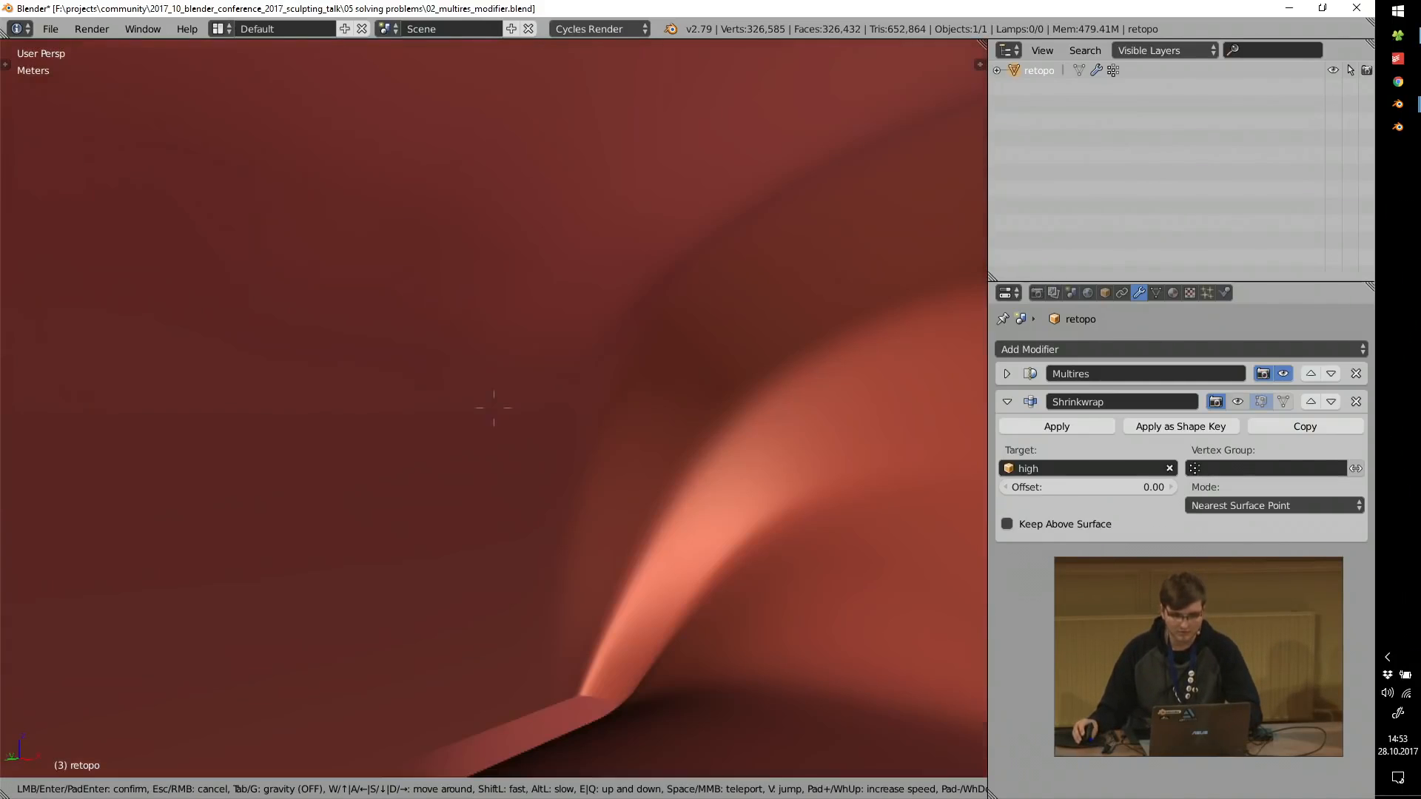
{"action": "key", "text": "s"}
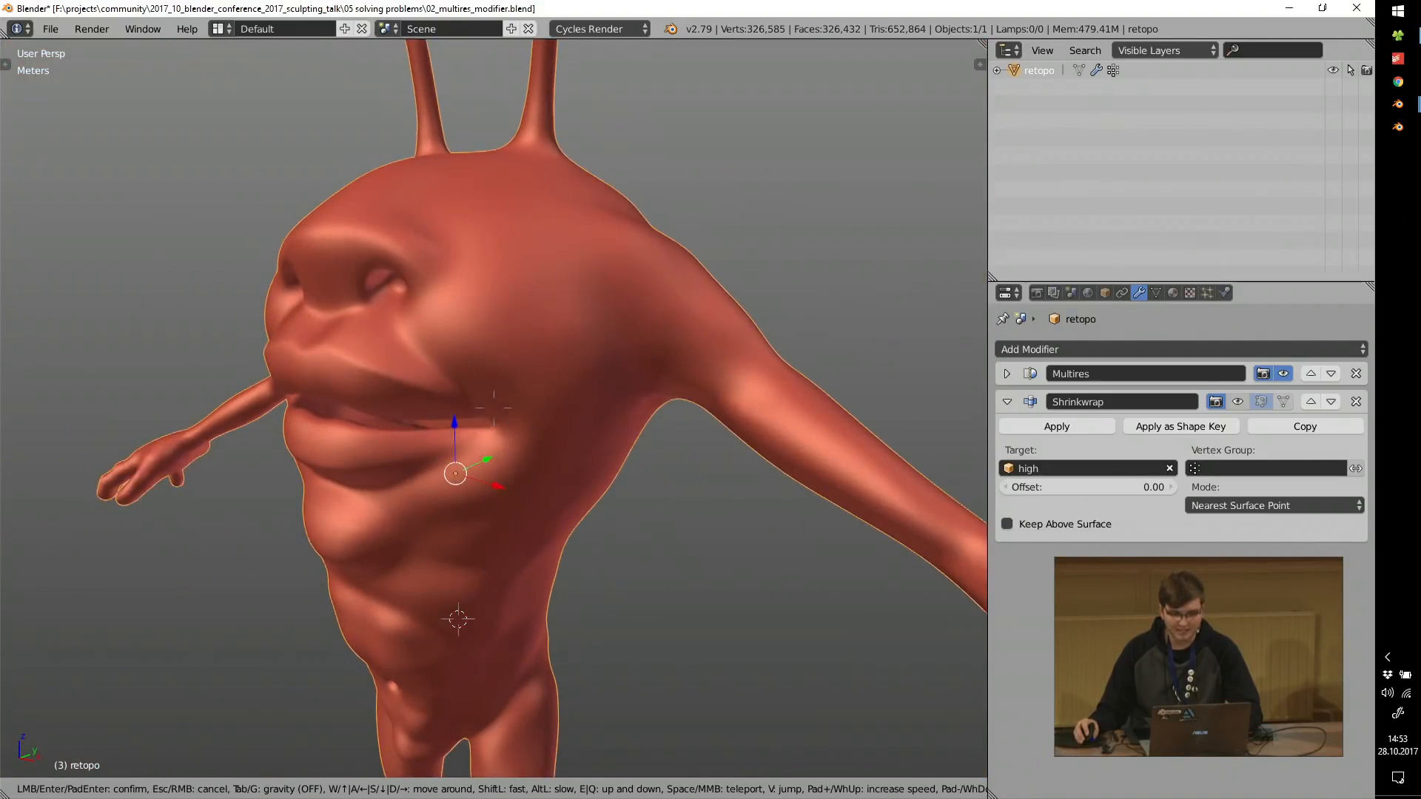
{"action": "left_click", "coordinate": [492, 408]}
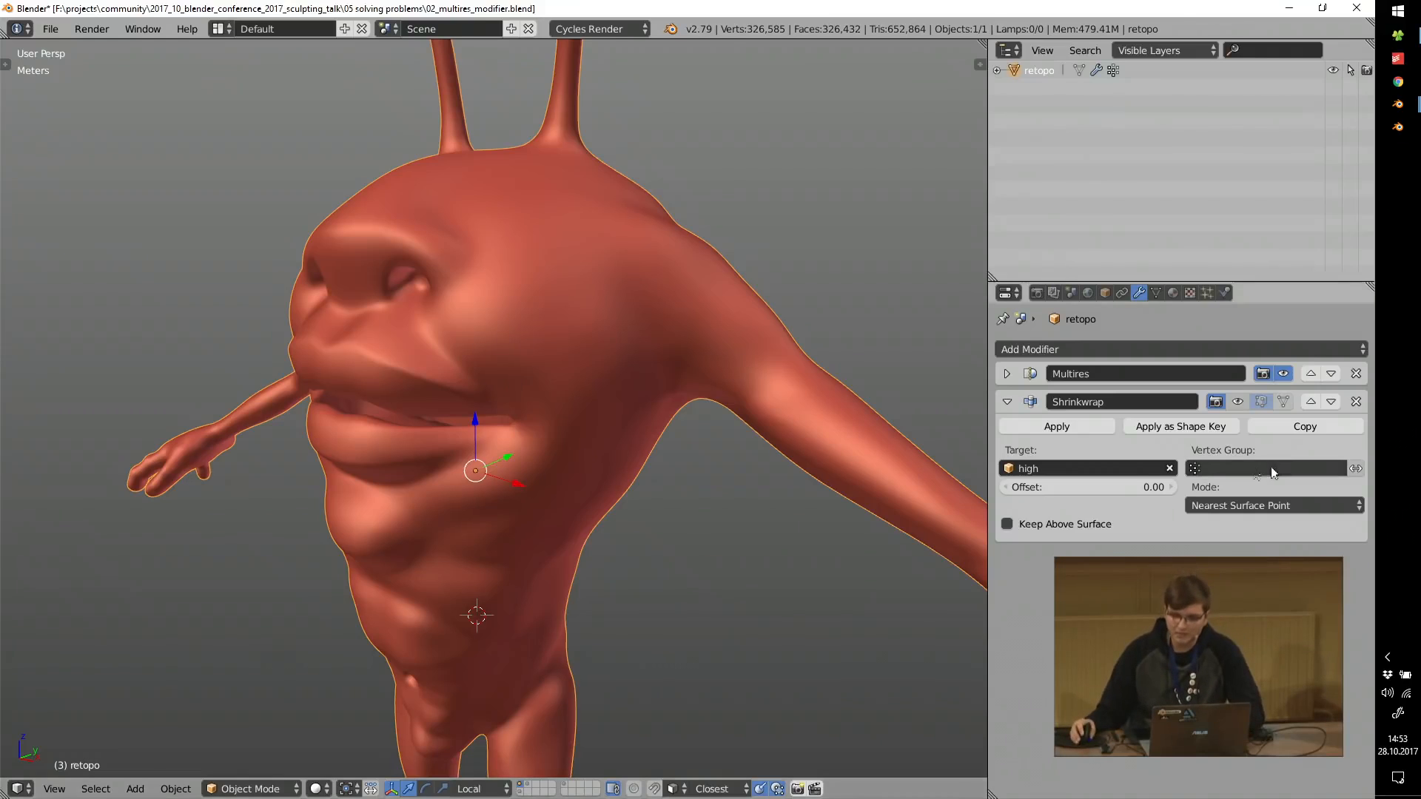
Check the retopo mesh's vertex groups in Edit Mode, and return to its modifiers in Object Mode.
{"action": "key", "text": "Tab"}
{"action": "middle_click_drag", "start_coordinate": [588, 379], "coordinate": [427, 371]}
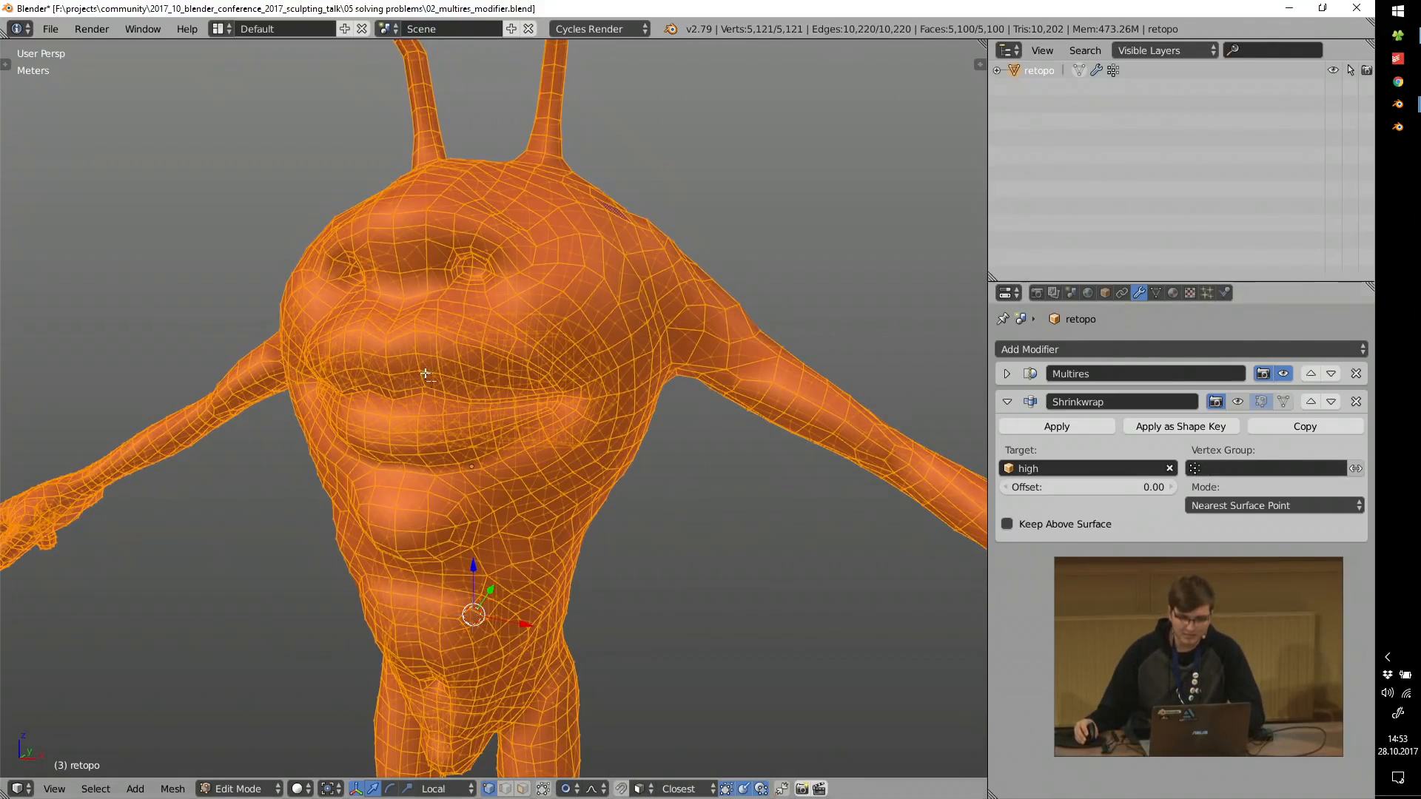
{"action": "left_click", "coordinate": [1155, 292]}
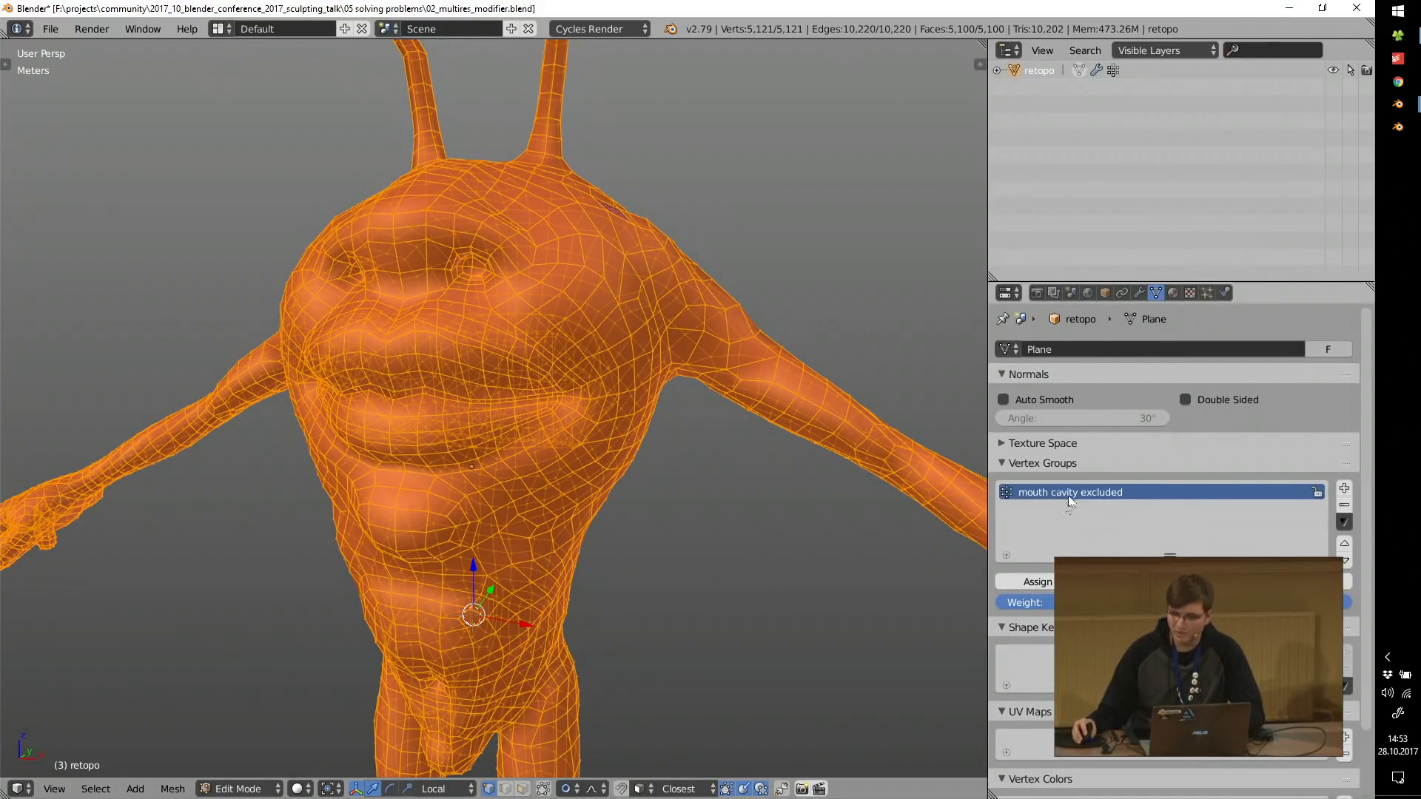
{"action": "left_click", "coordinate": [1036, 293]}
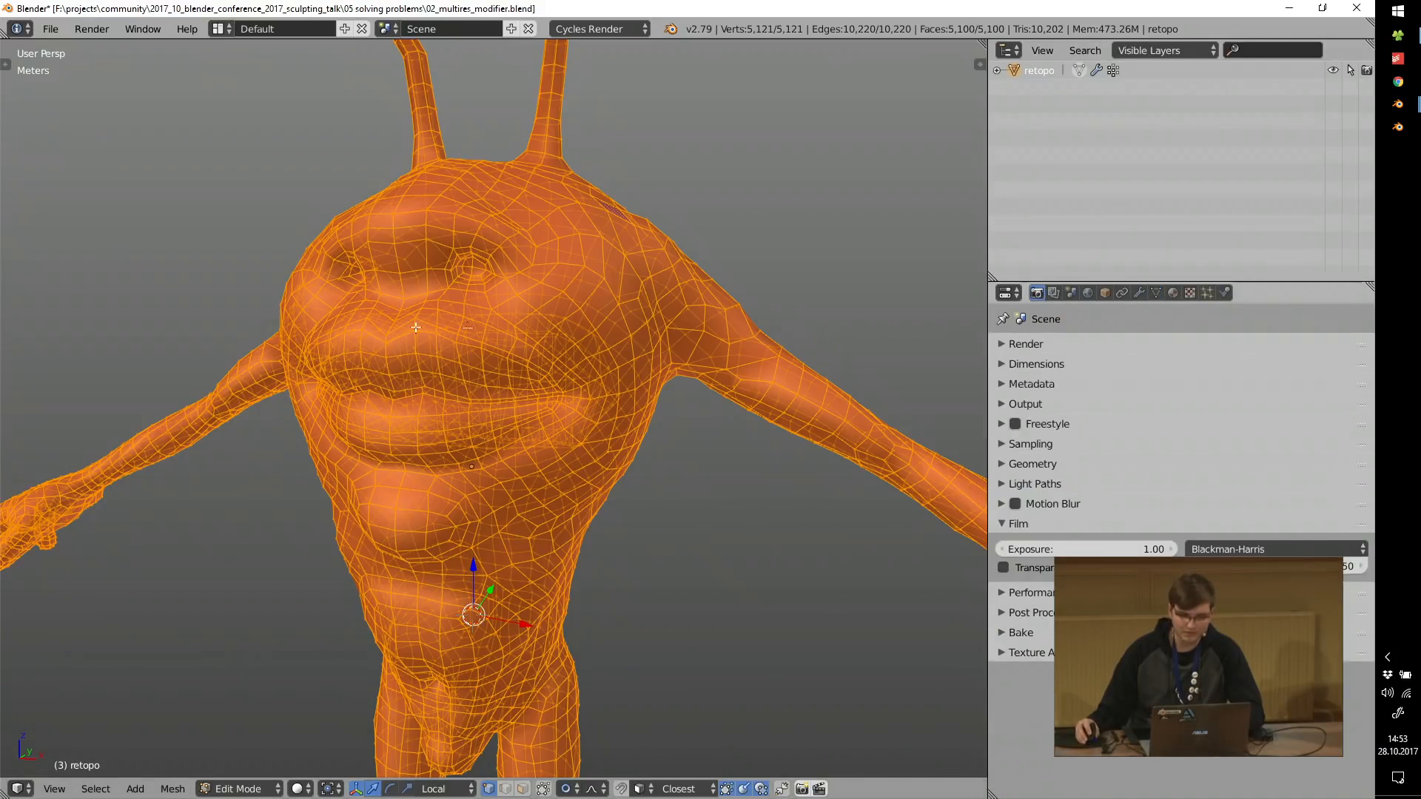
{"action": "key", "text": "Tab"}
{"action": "left_click", "coordinate": [1140, 294]}
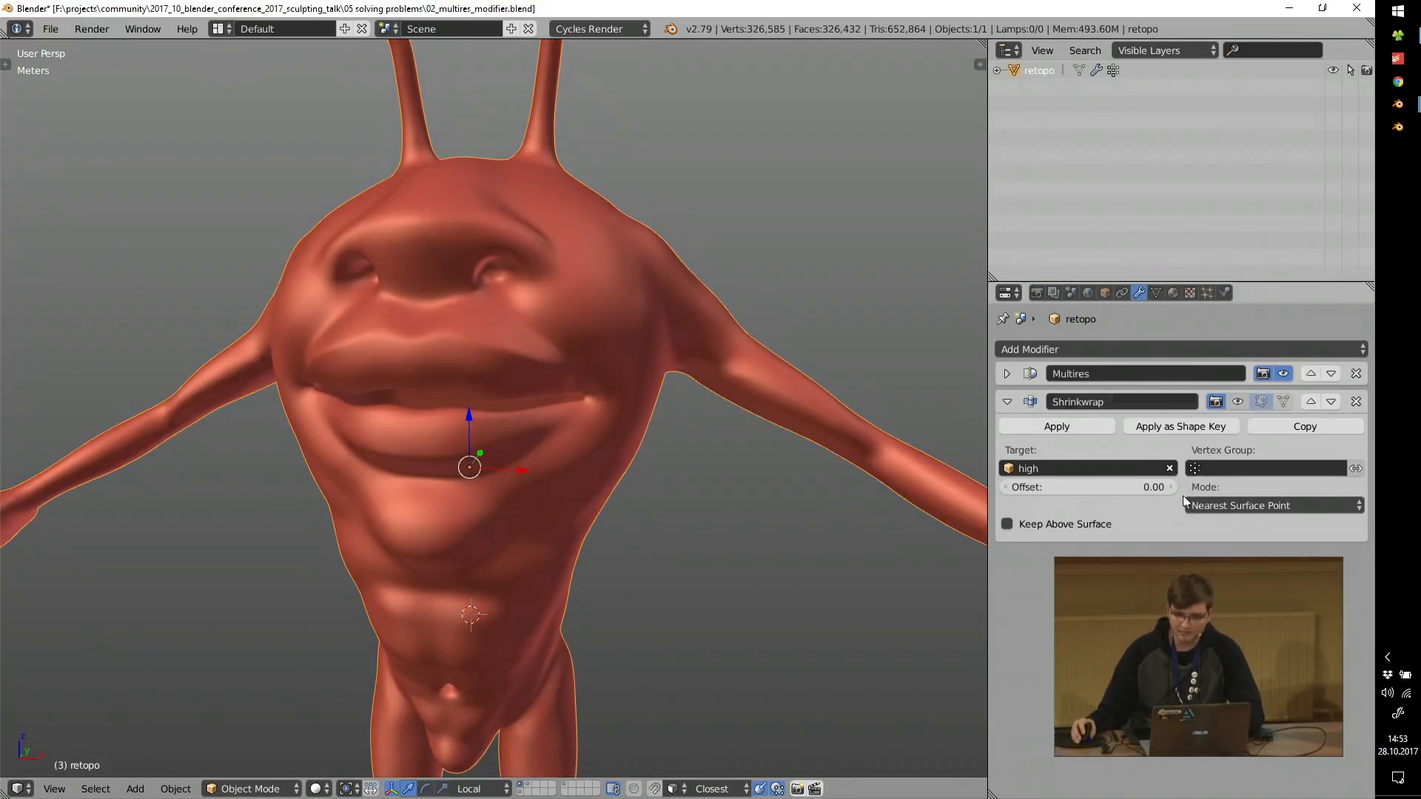
Limit the Shrinkwrap modifier to the "mouth cavity excluded" vertex group and turn its viewport display back on.
{"action": "left_click", "coordinate": [1218, 469]}
{"action": "left_click", "coordinate": [1216, 492]}
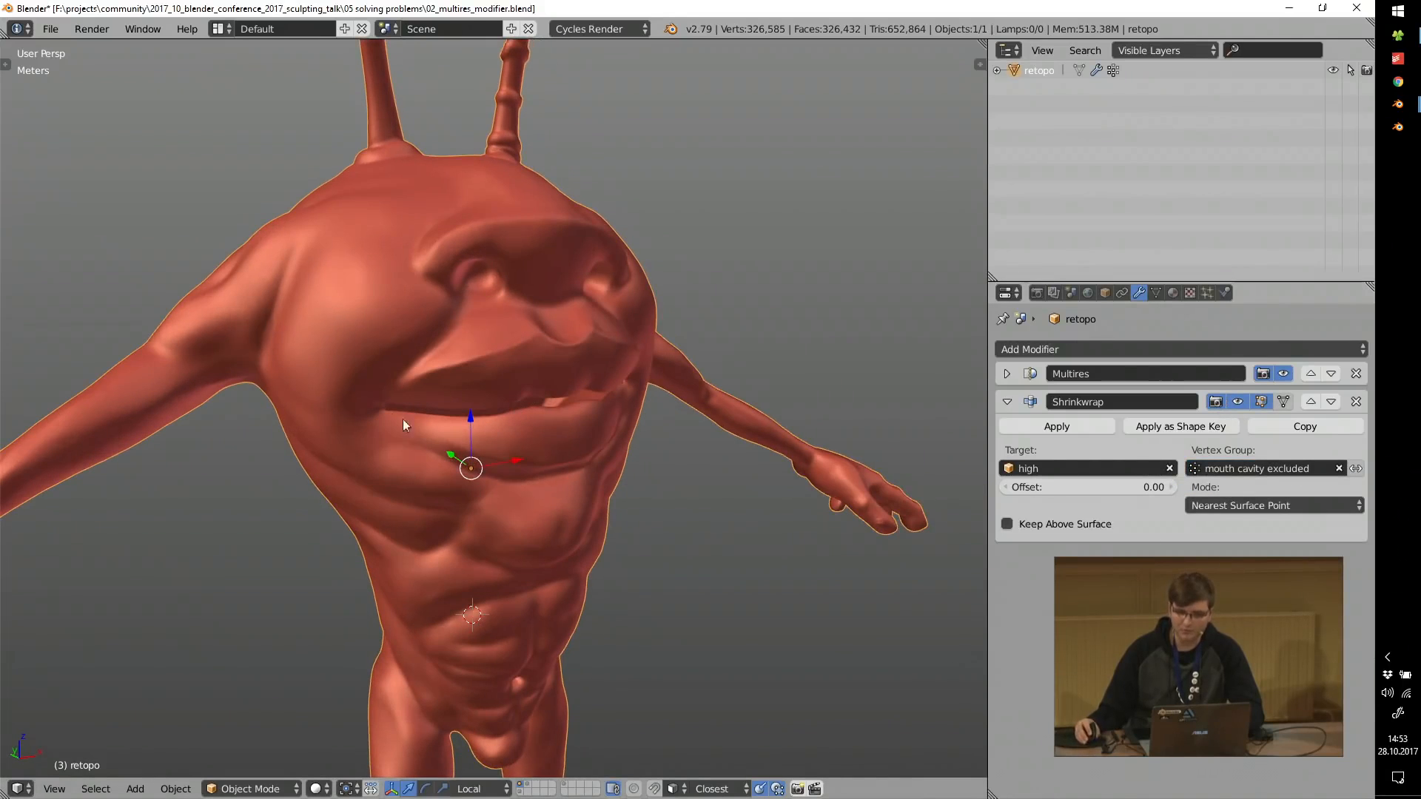
{"action": "middle_click_drag", "start_coordinate": [569, 371], "coordinate": [636, 407]}
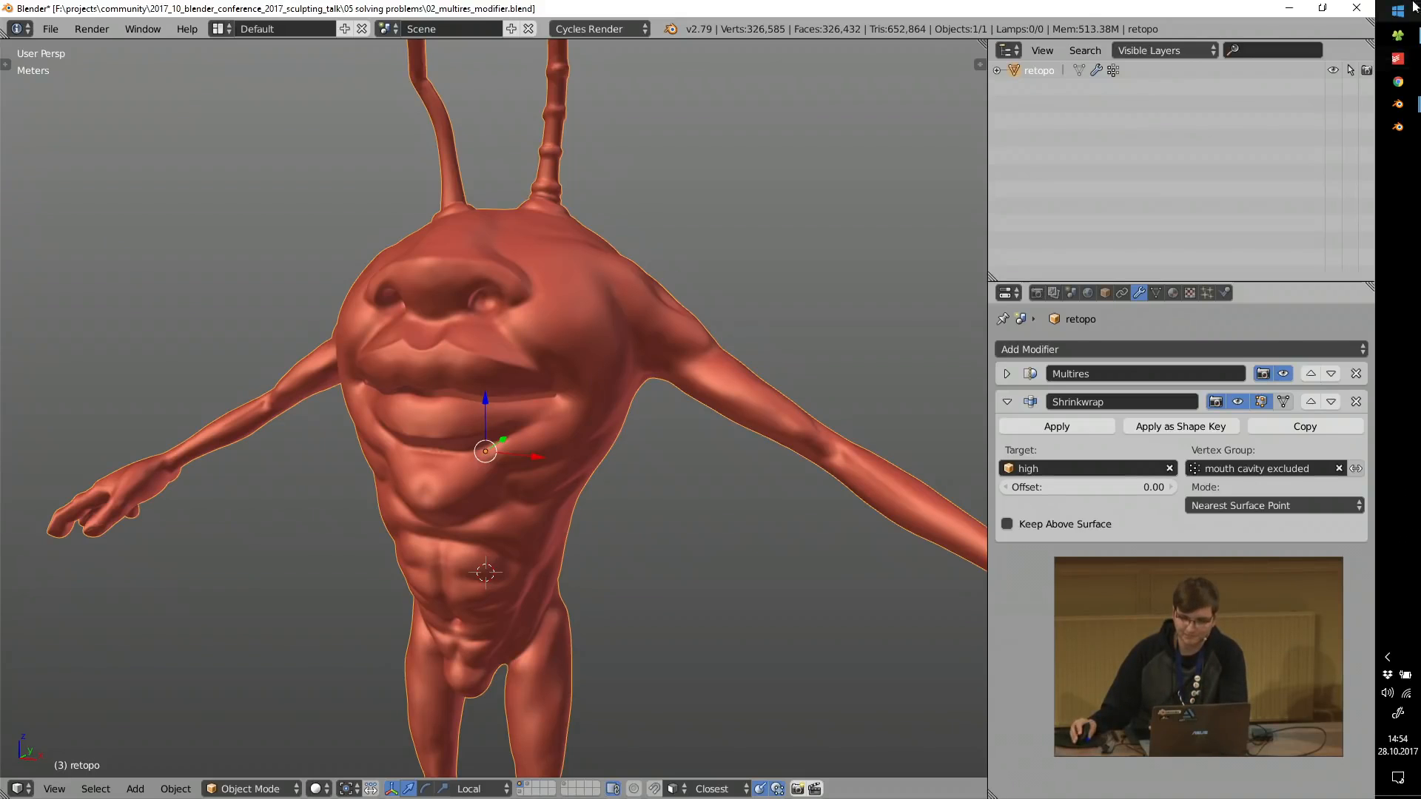
Switch to File Explorer and open 02_multires_modifier.blend from the "05 solving problems" folder in Blender.
{"action": "left_click", "coordinate": [1398, 36]}
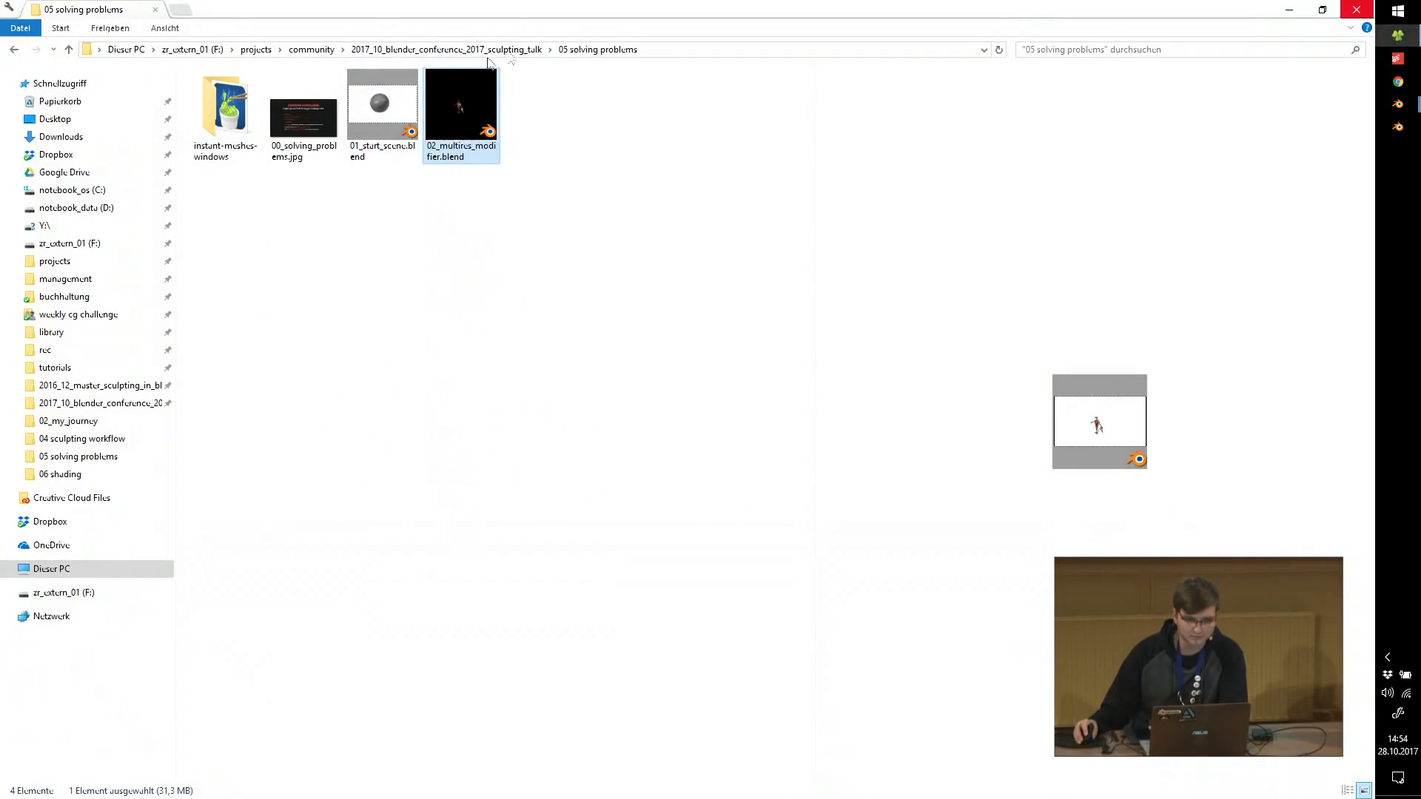
{"action": "double_click", "coordinate": [459, 115]}
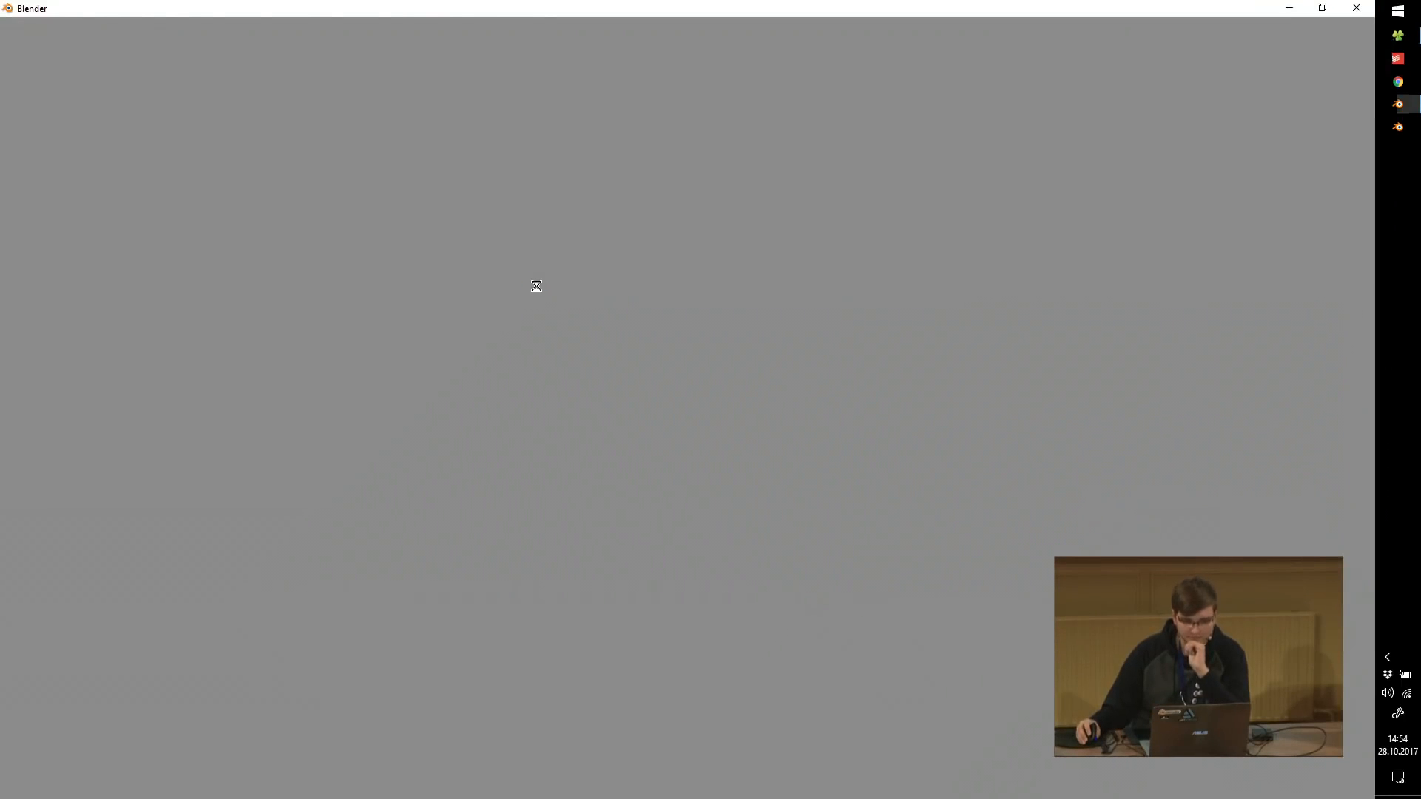
{"action": "scroll", "coordinate": [537, 286], "scroll_direction": "up", "scroll_amount": 6}
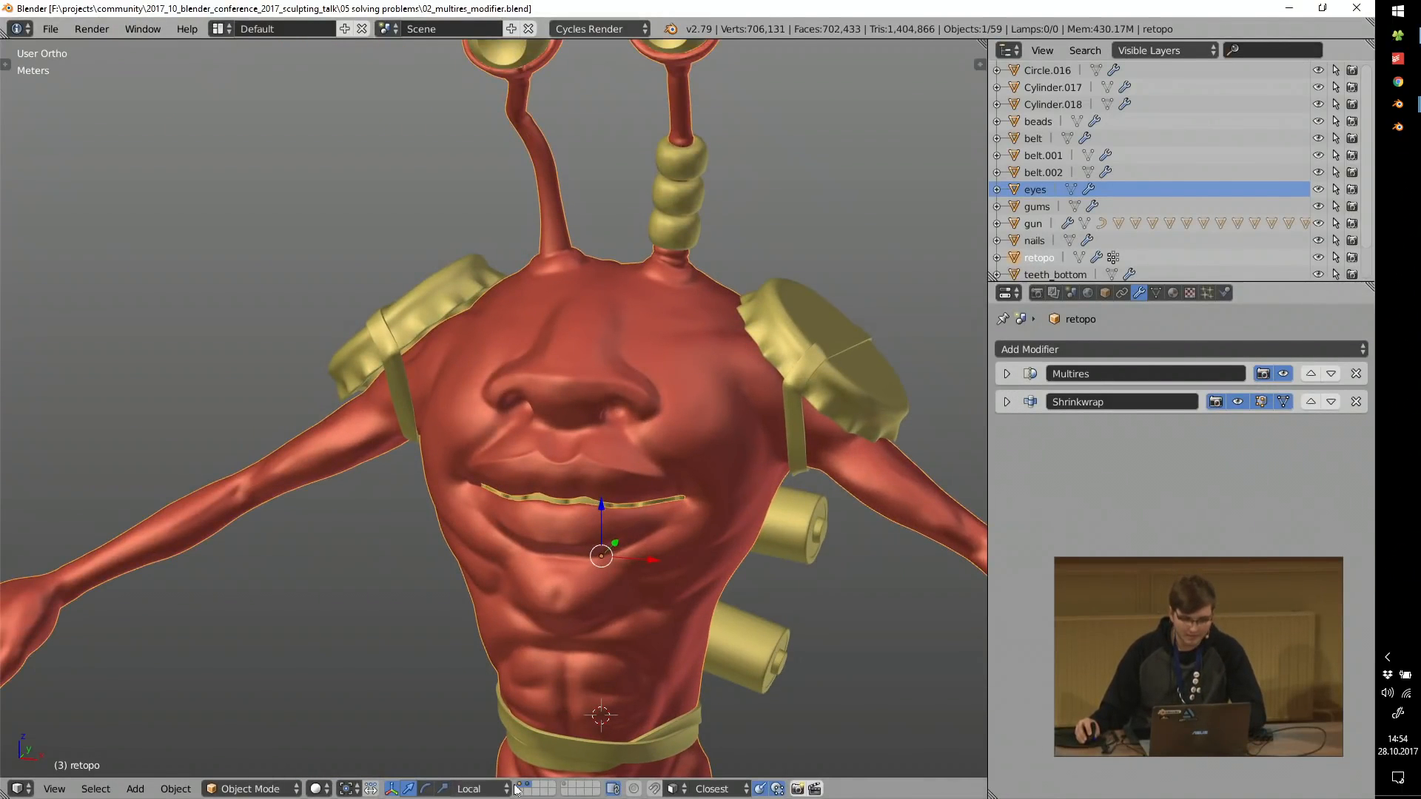
Apply the Shrinkwrap modifier on the isolated retopo mesh and expand the Multires modifier's settings.
{"action": "key", "text": "KP_Divide"}
{"action": "left_click", "coordinate": [1007, 402]}
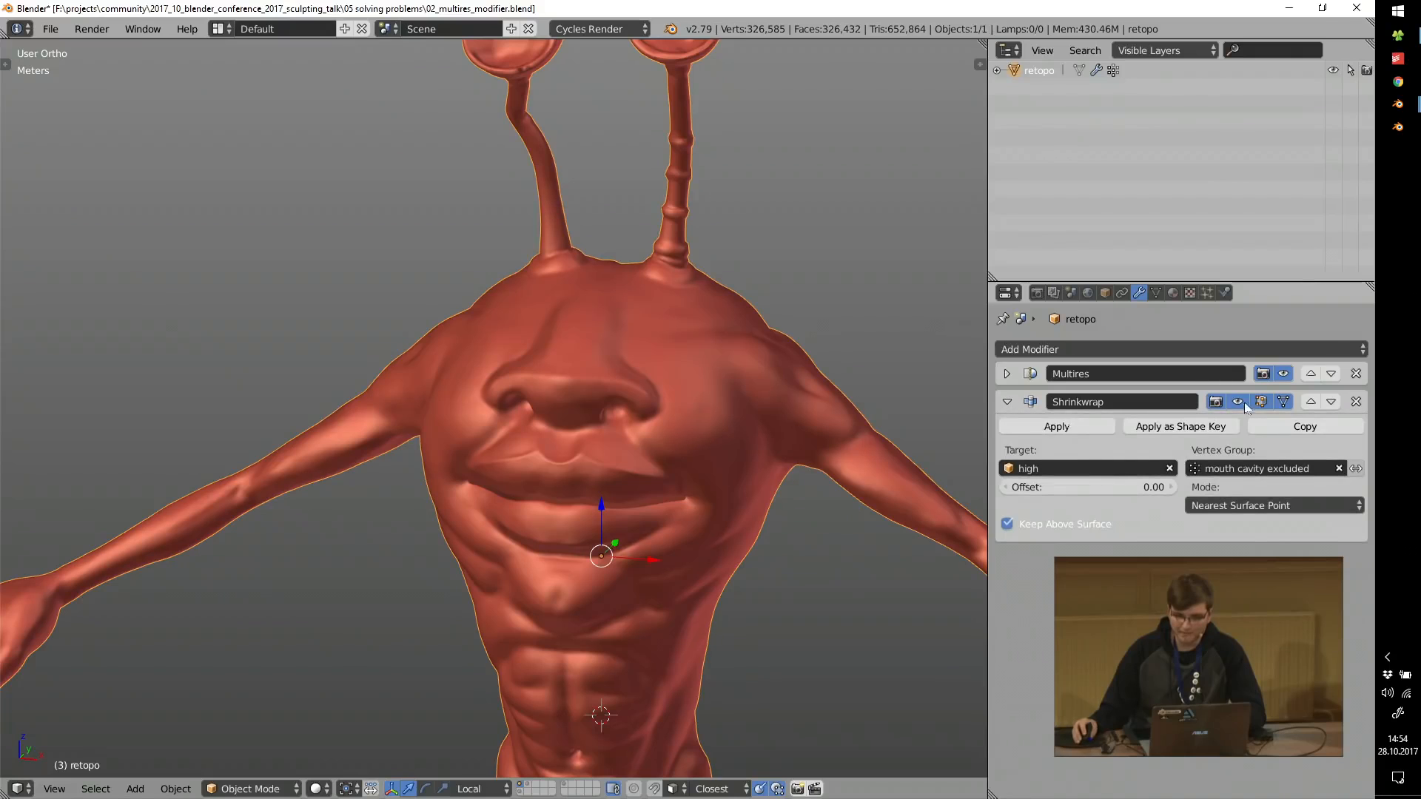
{"action": "left_click", "coordinate": [1067, 430]}
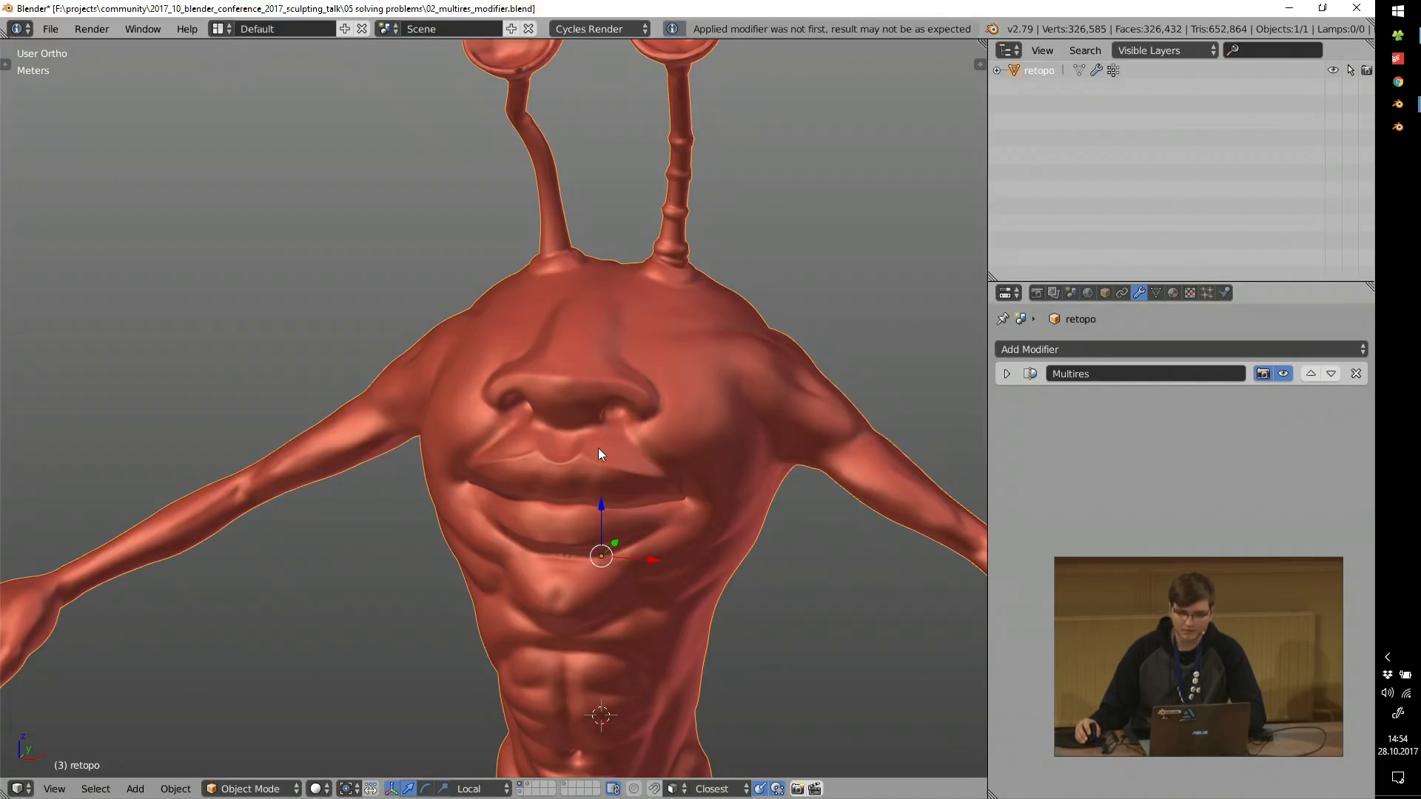
{"action": "middle_click_drag", "start_coordinate": [598, 451], "coordinate": [554, 401], "text": "shift"}
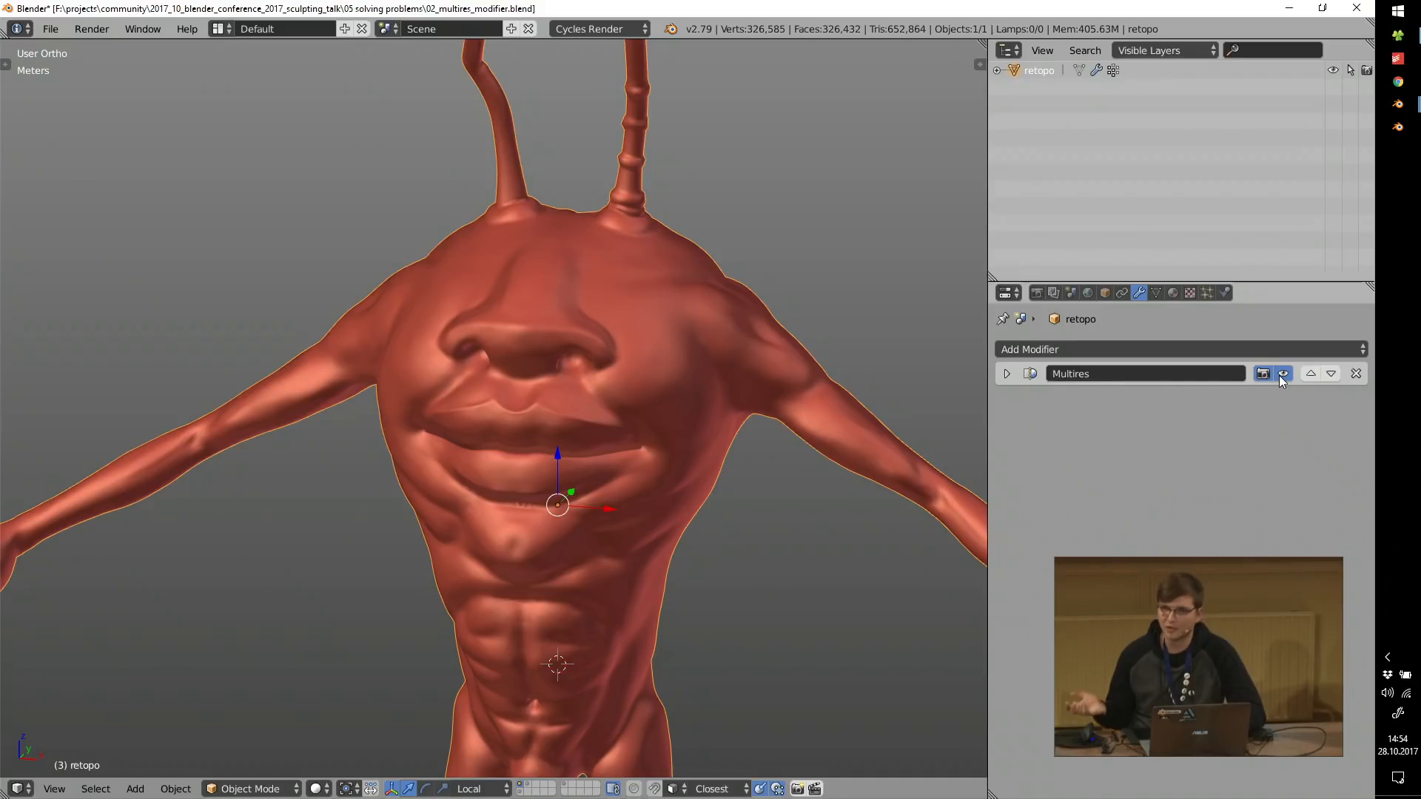
{"action": "left_click", "coordinate": [1007, 374]}
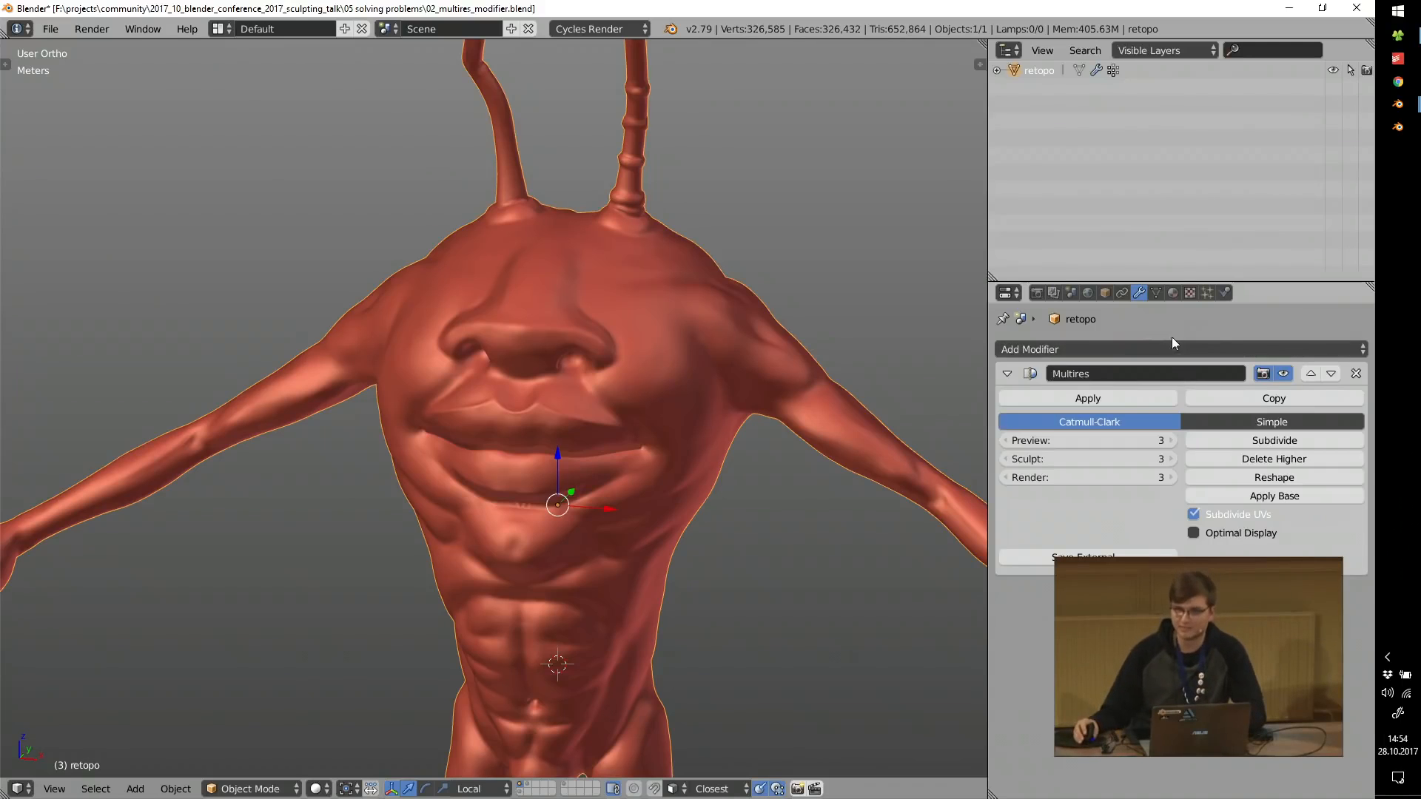
Compare the retopo mesh at Multires preview levels 0 and 3.
{"action": "left_click", "coordinate": [1008, 374]}
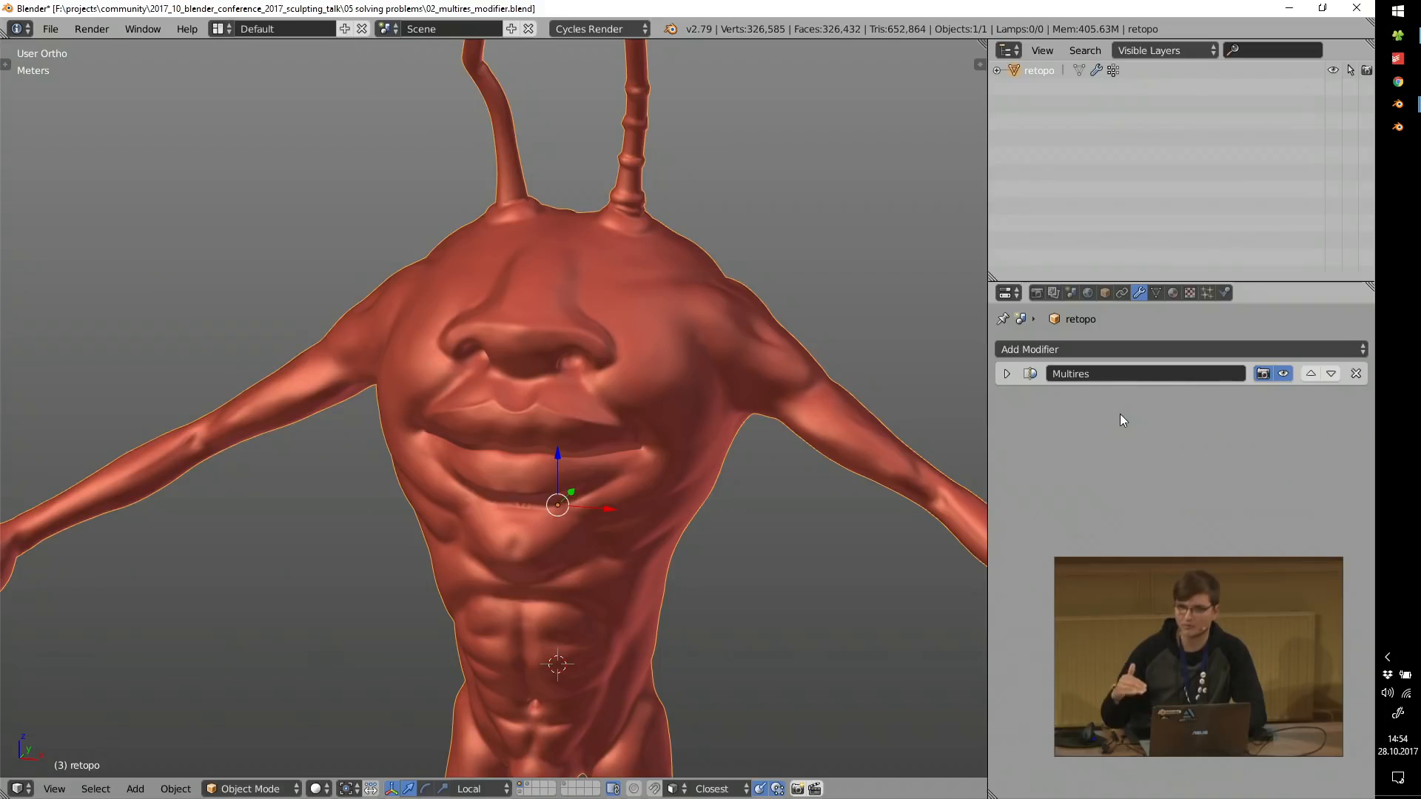
{"action": "left_click", "coordinate": [1007, 373]}
{"action": "left_click_drag", "start_coordinate": [1120, 439], "coordinate": [1066, 440]}
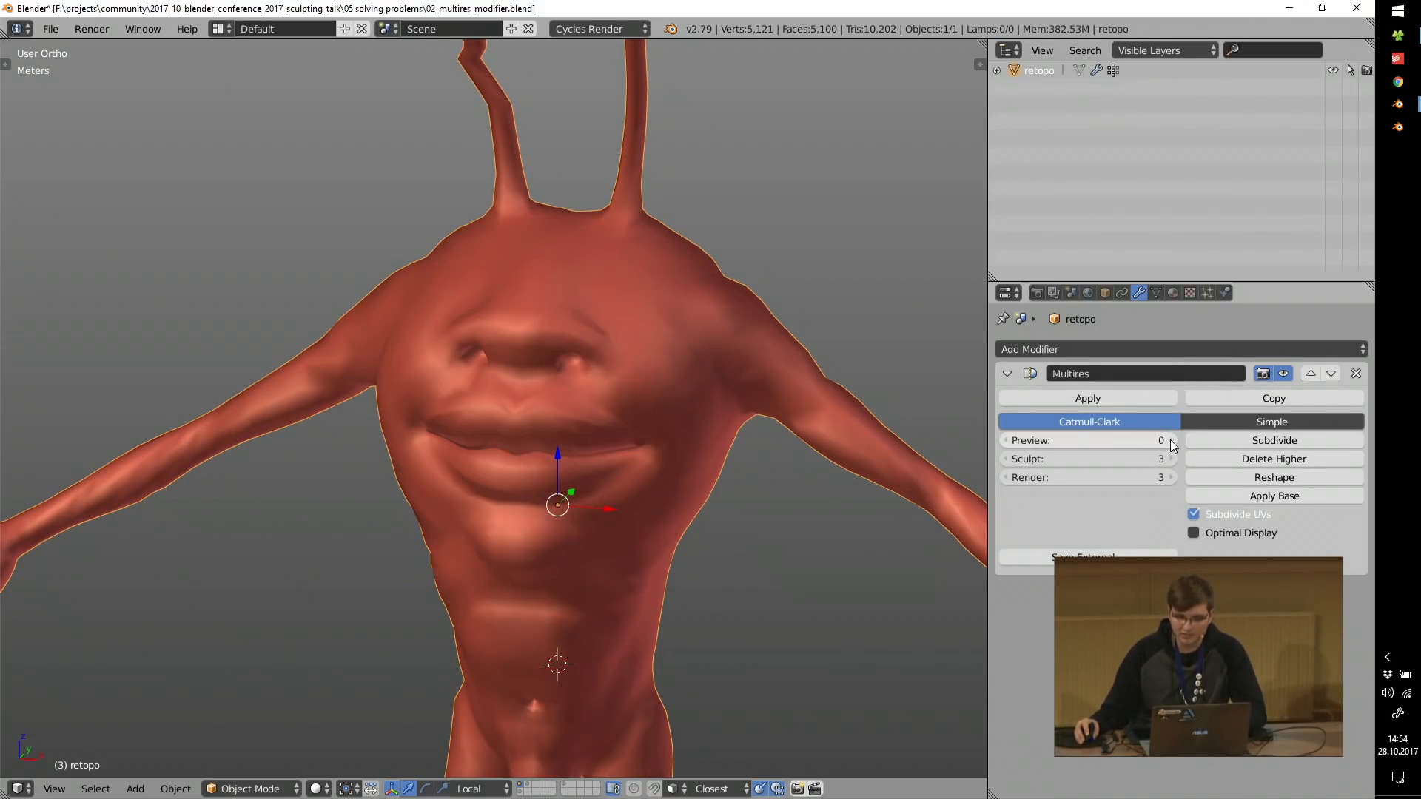
{"action": "left_click", "coordinate": [1172, 441]}
{"action": "left_click", "coordinate": [1172, 441]}
{"action": "left_click", "coordinate": [1172, 442]}
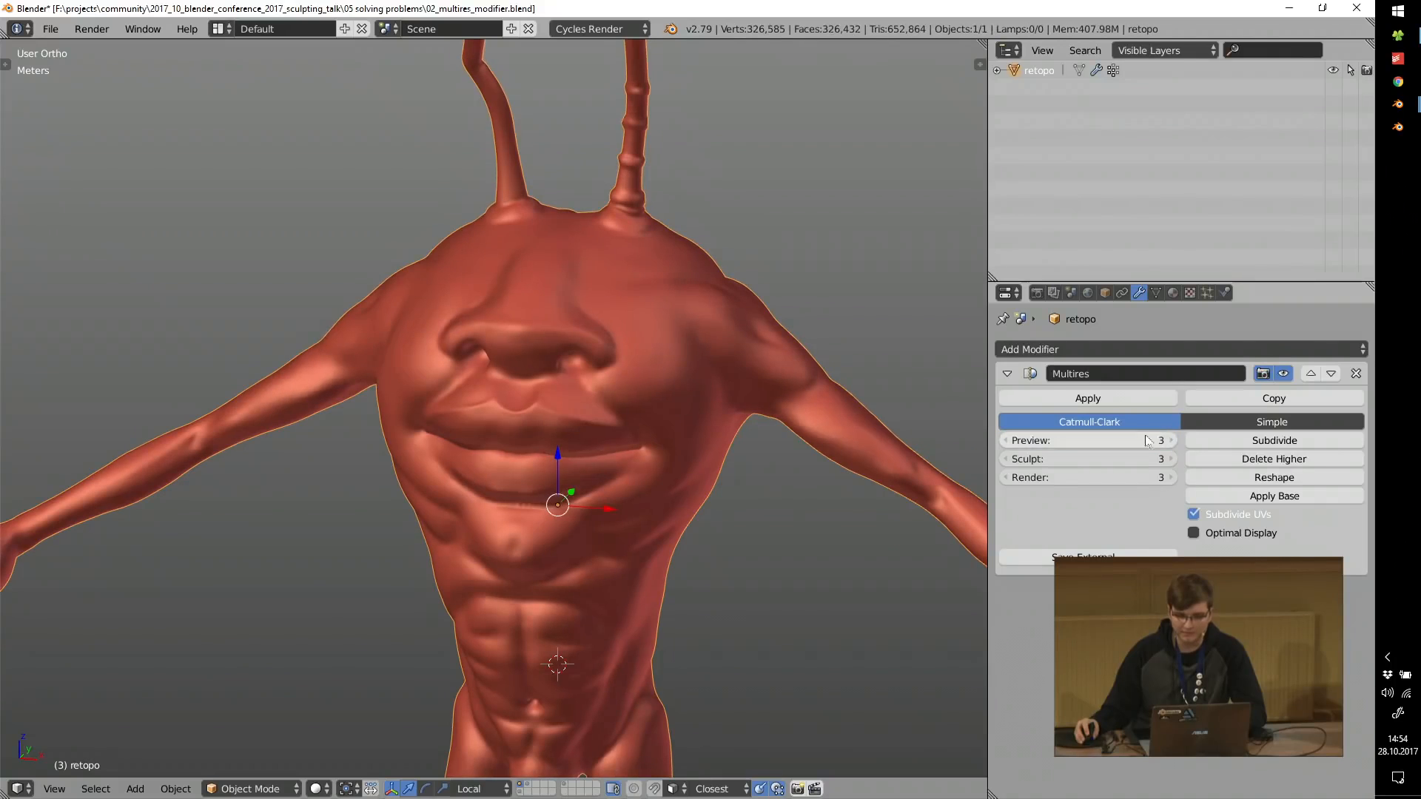
Compare the retopo mesh from several angles with the Multires modifier's viewport display off and on.
{"action": "middle_click_drag", "start_coordinate": [746, 344], "coordinate": [580, 340]}
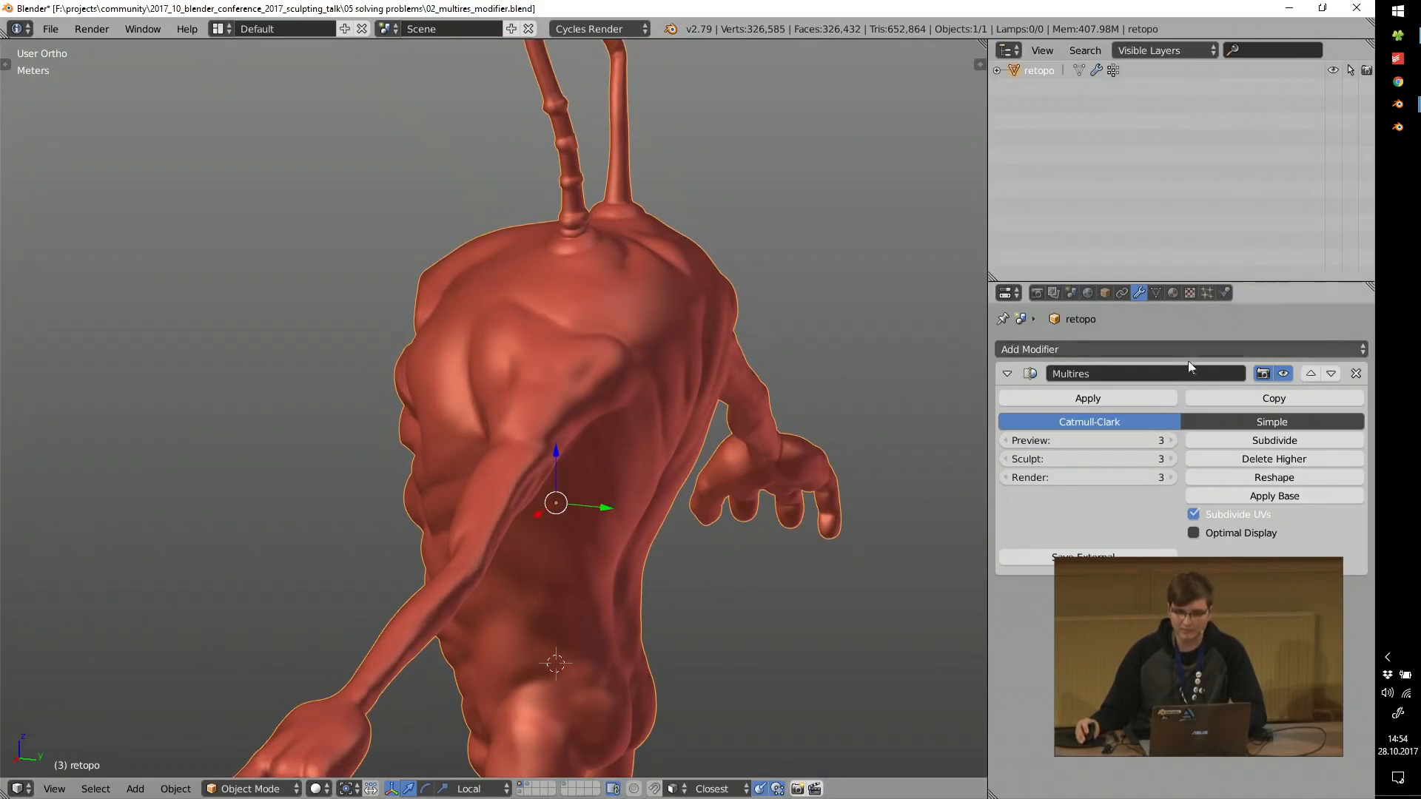
{"action": "left_click", "coordinate": [1283, 373]}
{"action": "middle_click_drag", "start_coordinate": [930, 333], "coordinate": [707, 330]}
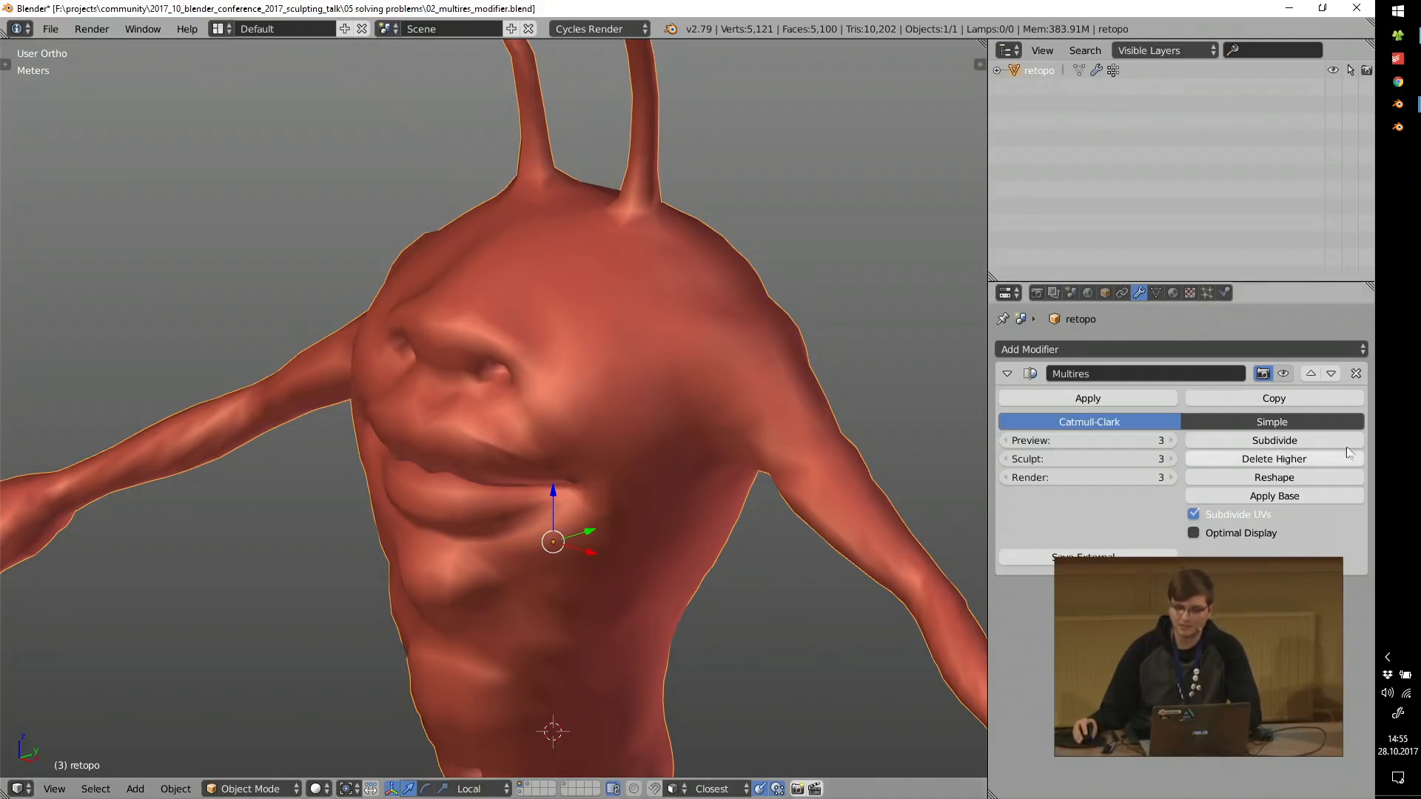
{"action": "left_click", "coordinate": [1283, 373]}
{"action": "middle_click_drag", "start_coordinate": [544, 558], "coordinate": [601, 530]}
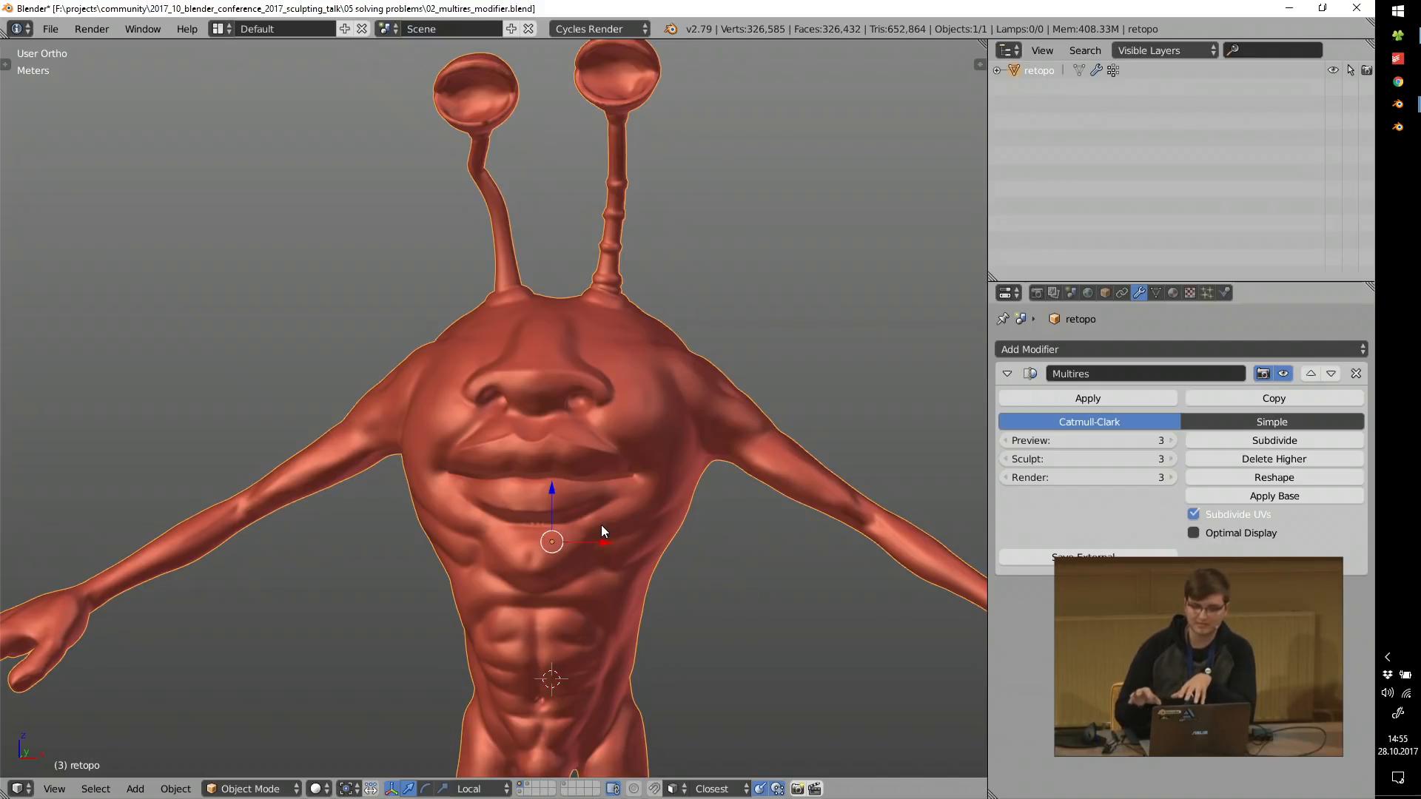
Turn off the Multires viewport display and circle-select the vertices of one forearm and hand in Edit Mode.
{"action": "left_click", "coordinate": [1283, 373]}
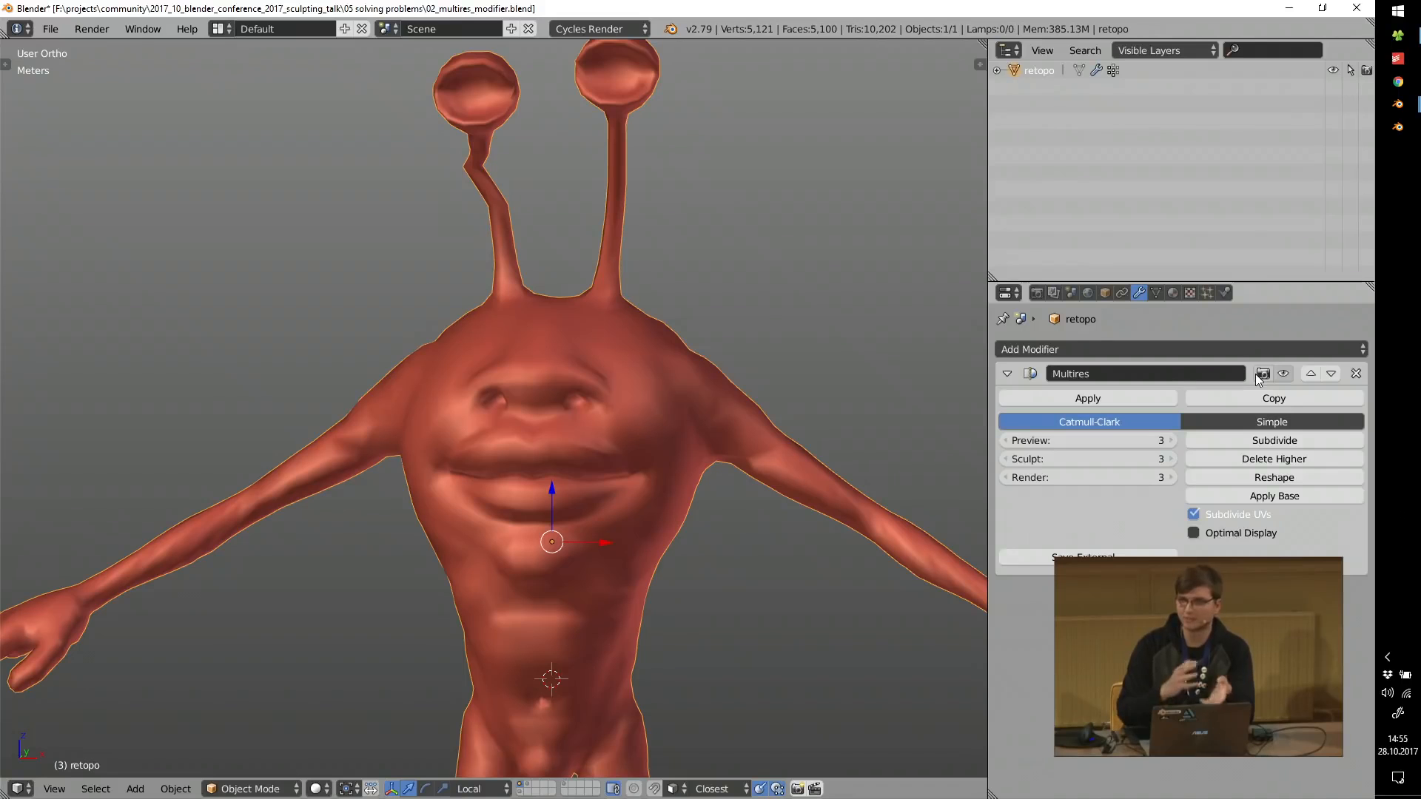
{"action": "scroll", "coordinate": [648, 416], "scroll_direction": "down", "scroll_amount": 2}
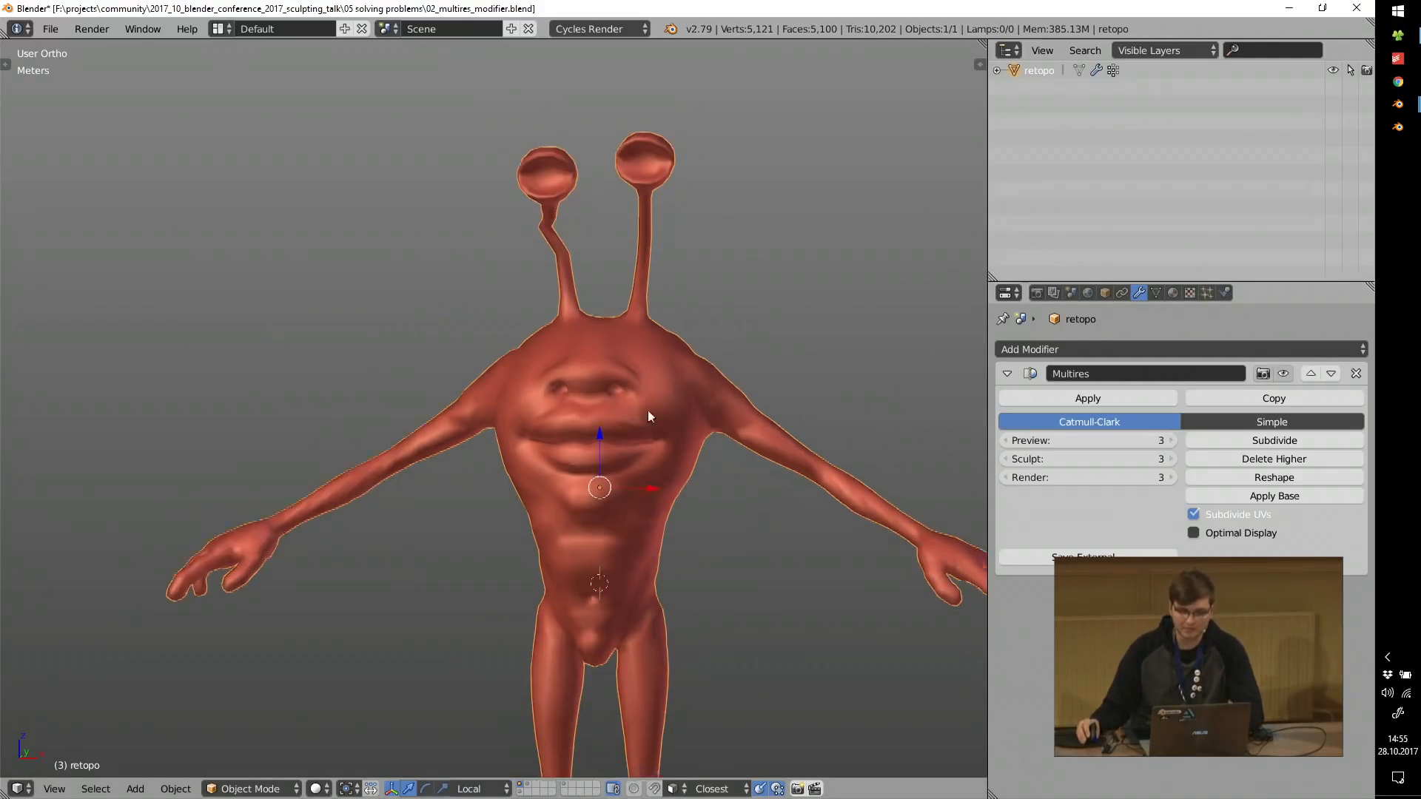
{"action": "key", "text": "Tab"}
{"action": "key", "text": "c"}
{"action": "scroll", "coordinate": [851, 570], "scroll_direction": "down", "scroll_amount": 5}
{"action": "left_click", "coordinate": [750, 427]}
{"action": "left_click_drag", "start_coordinate": [751, 428], "coordinate": [752, 391]}
{"action": "key", "text": "Escape"}
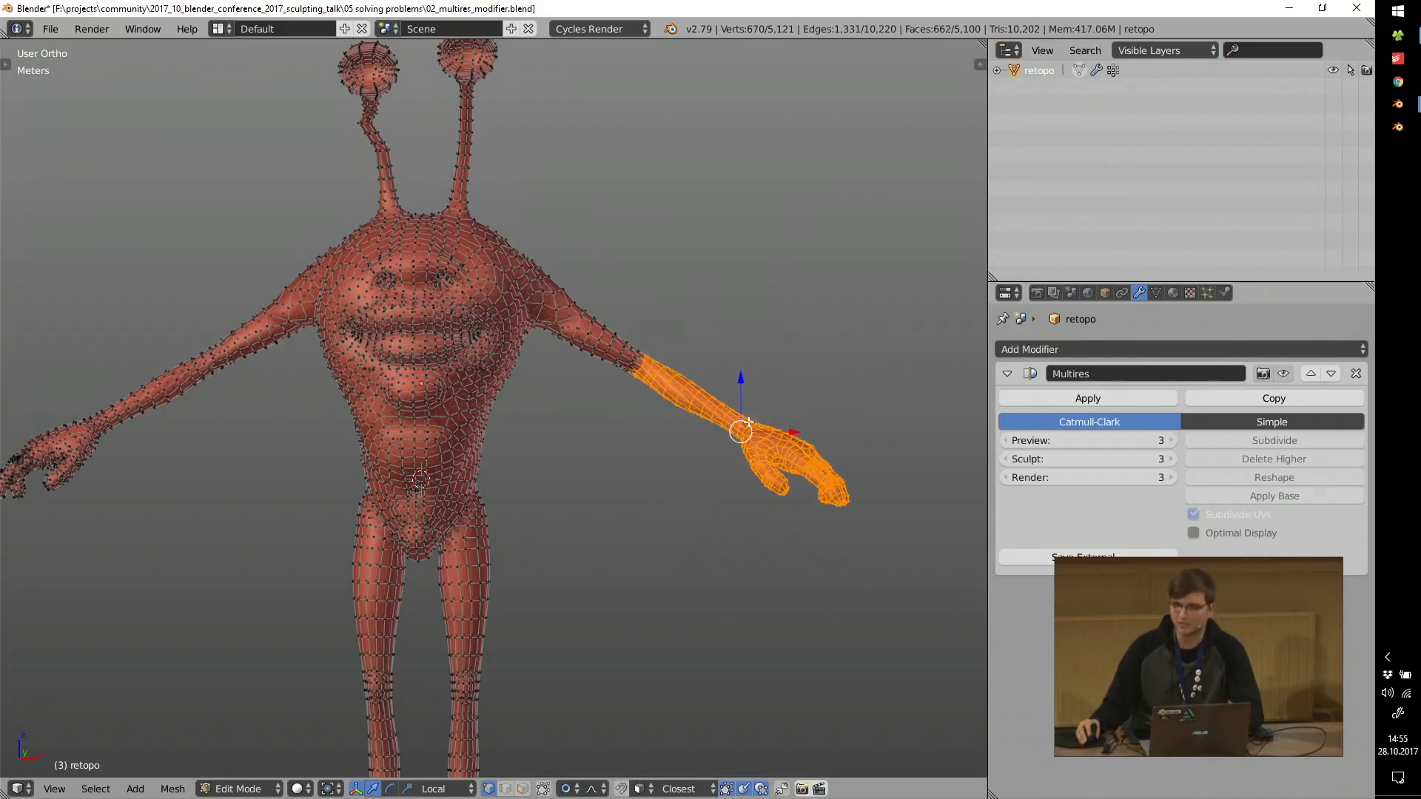
Rotate the selected forearm and hand downward to bend the arm at the elbow, and return to Object Mode.
{"action": "mouse_move", "coordinate": [659, 378]}
{"action": "middle_mouse_down"}
{"action": "mouse_move", "coordinate": [783, 330]}
{"action": "mouse_move", "coordinate": [701, 399]}
{"action": "mouse_move", "coordinate": [681, 384]}
{"action": "middle_mouse_up"}
{"action": "key", "text": "r"}
{"action": "left_click", "coordinate": [733, 427]}
{"action": "key", "text": "Tab"}
{"action": "middle_click_drag", "start_coordinate": [454, 336], "coordinate": [588, 402]}
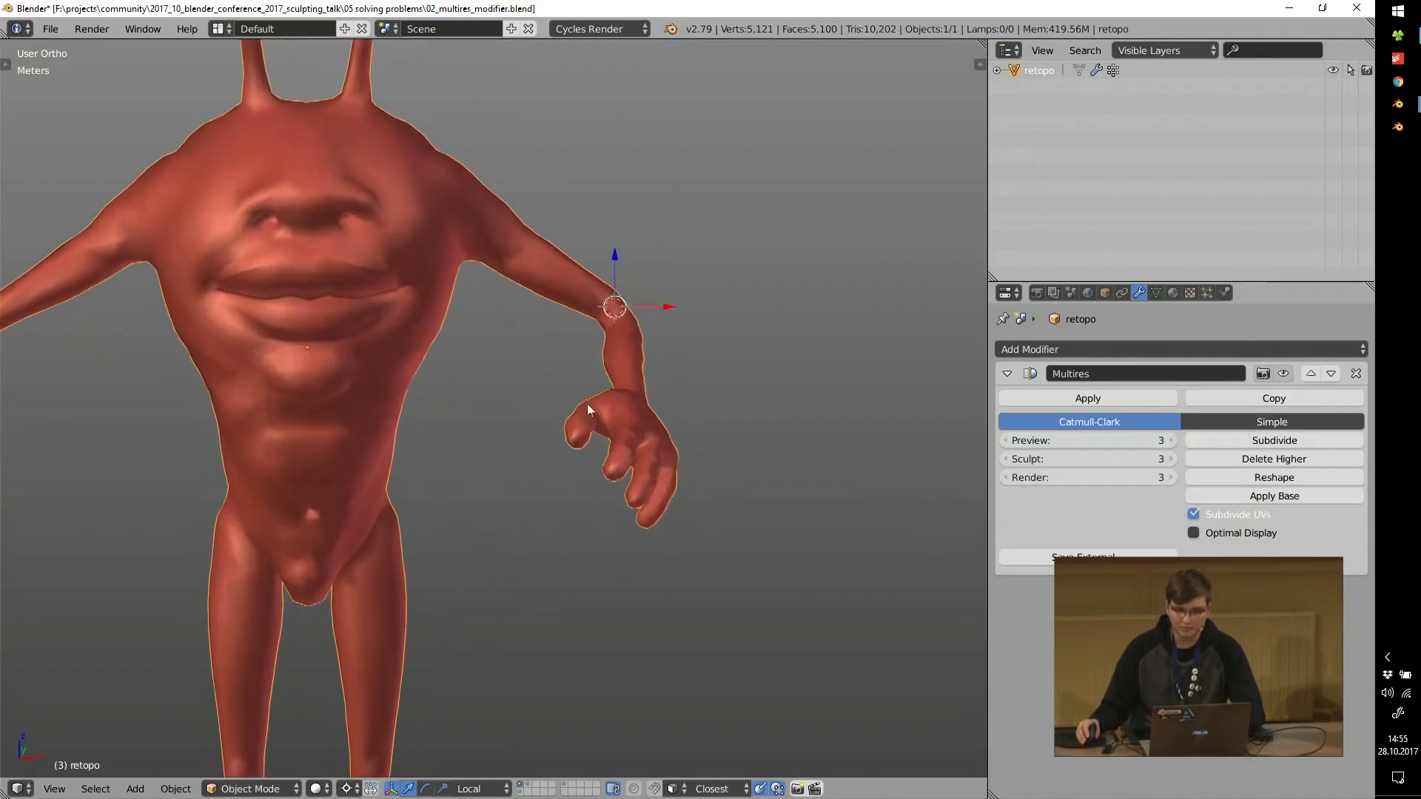
Turn the Multires modifier's render and viewport display back on and inspect the details on the bent arm and body.
{"action": "scroll", "coordinate": [587, 403], "scroll_direction": "up", "scroll_amount": 5}
{"action": "left_click", "coordinate": [1263, 374]}
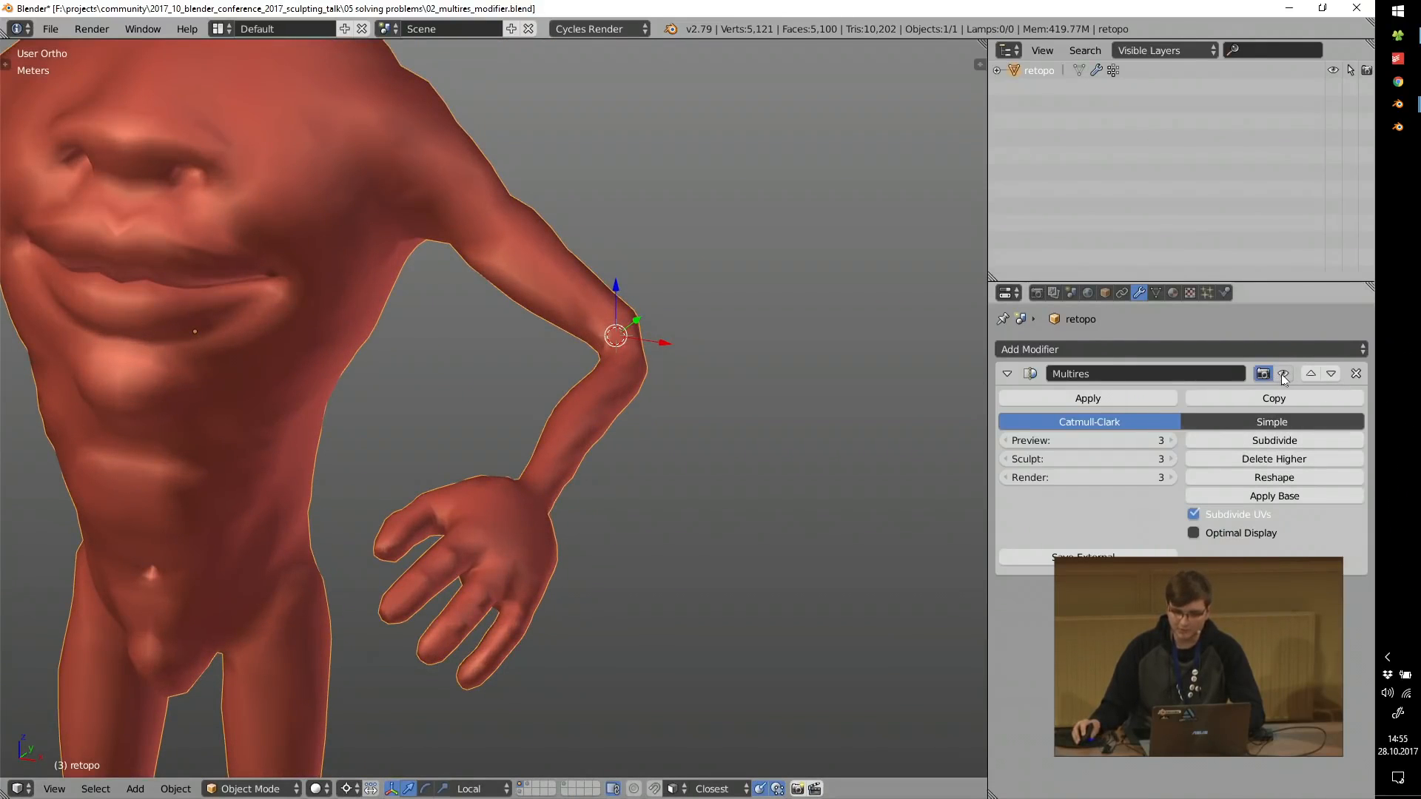
{"action": "left_click", "coordinate": [1283, 374]}
{"action": "scroll", "coordinate": [472, 597], "scroll_direction": "up", "scroll_amount": 3}
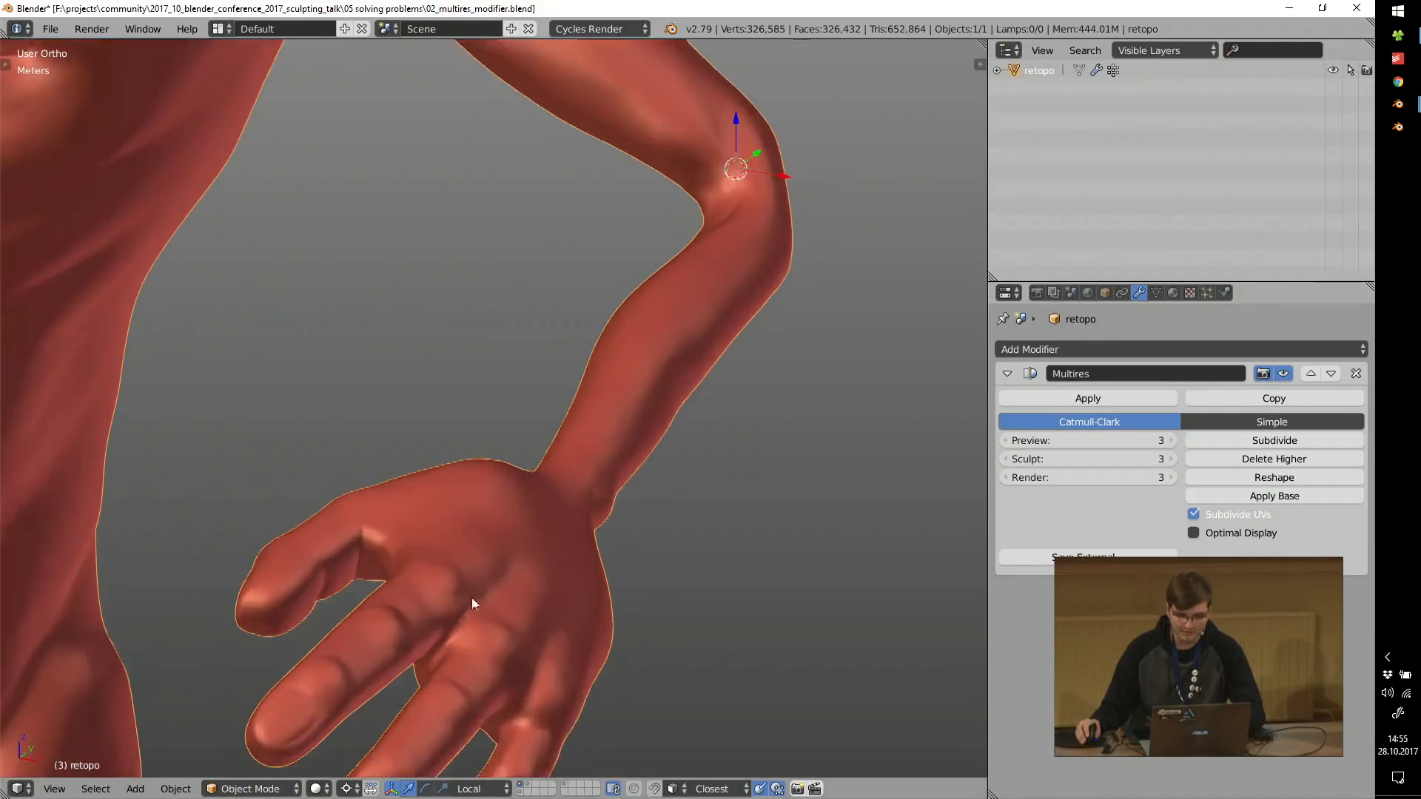
{"action": "scroll", "coordinate": [438, 598], "scroll_direction": "down", "scroll_amount": 4}
{"action": "scroll", "coordinate": [417, 567], "scroll_direction": "down", "scroll_amount": 3}
{"action": "middle_click_drag", "start_coordinate": [400, 488], "coordinate": [519, 508], "text": "shift"}
{"action": "scroll", "coordinate": [544, 388], "scroll_direction": "up", "scroll_amount": 3}
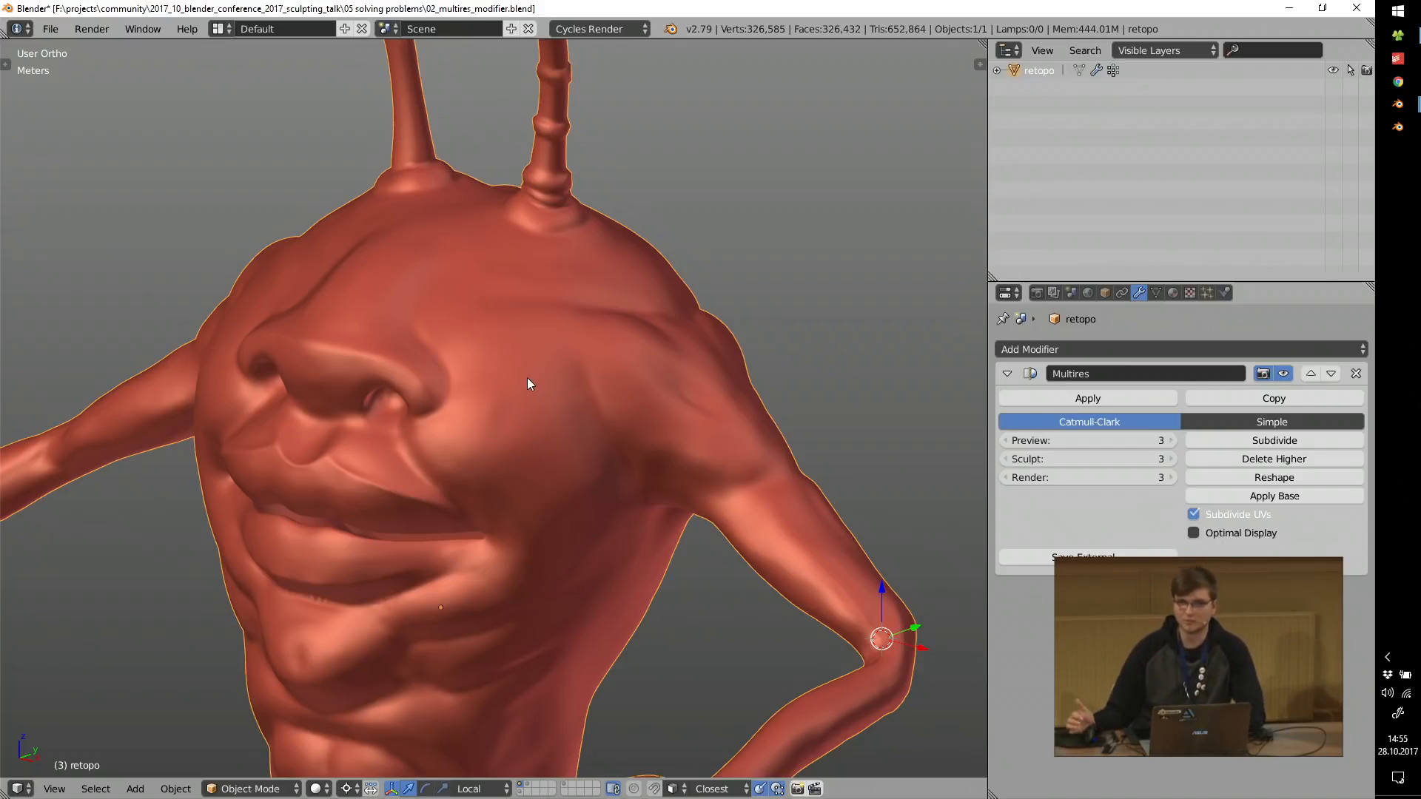
Examine the base mesh topology around the face and shoulder in Edit Mode, and return to Object Mode.
{"action": "key", "text": "Tab"}
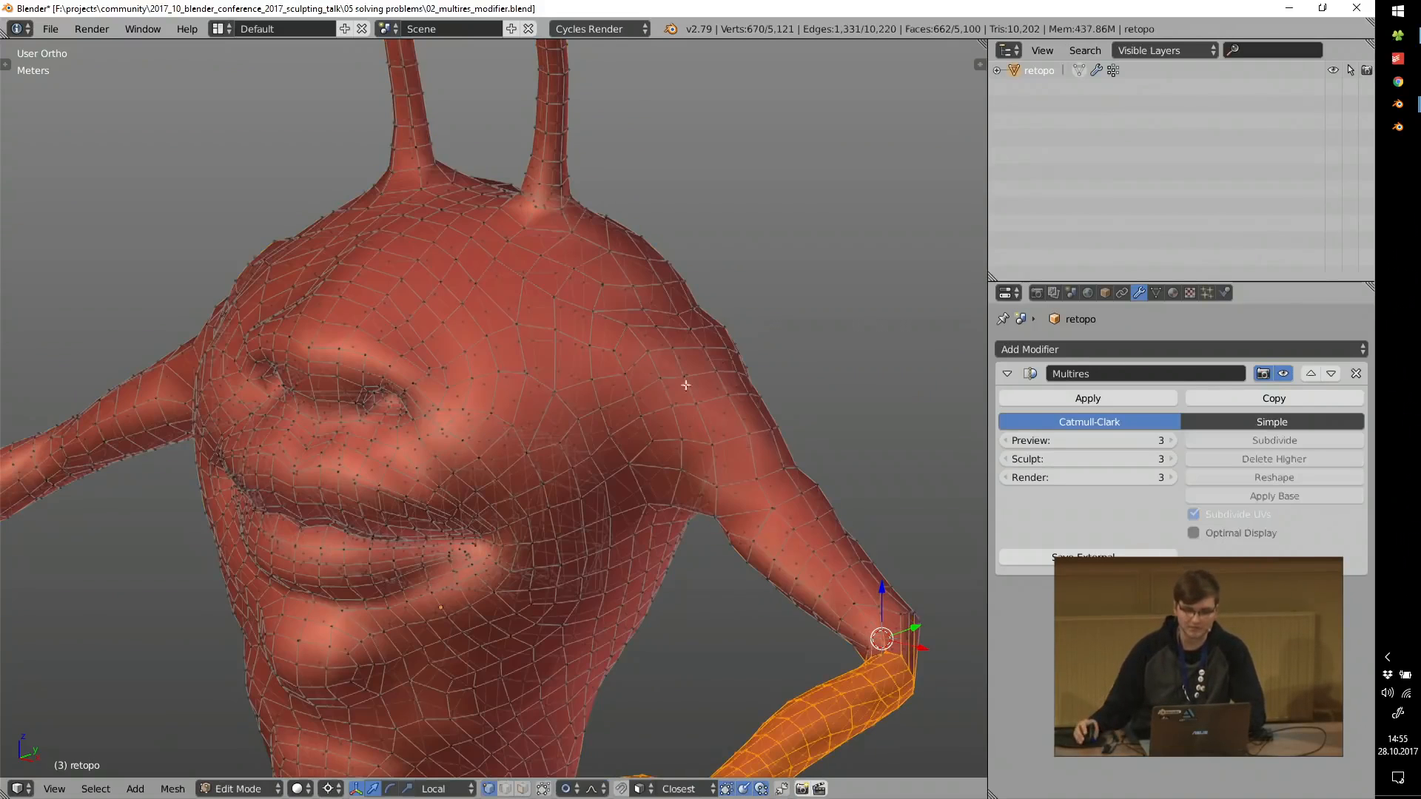
{"action": "scroll", "coordinate": [681, 139], "scroll_direction": "up", "scroll_amount": 3}
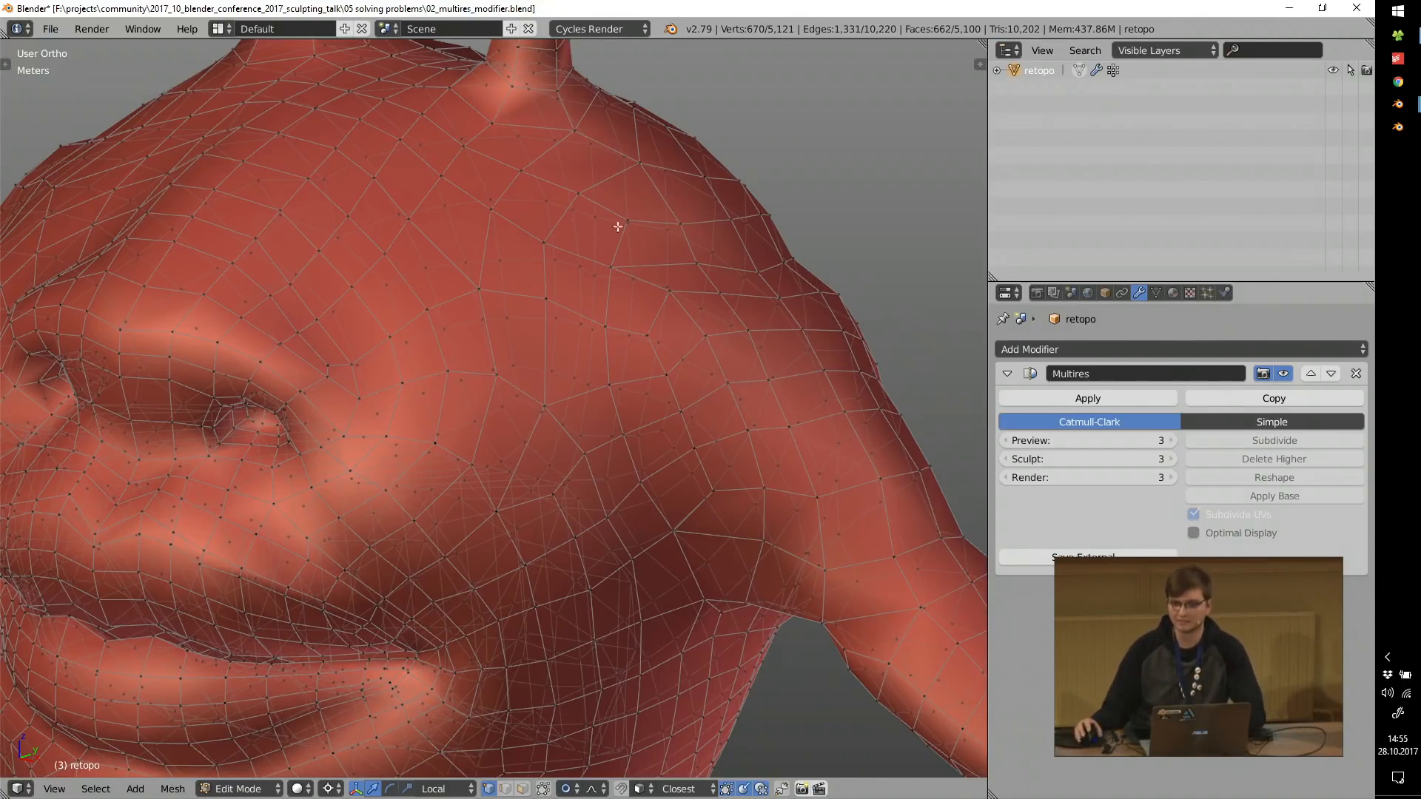
{"action": "scroll", "coordinate": [491, 308], "scroll_direction": "down", "scroll_amount": 4}
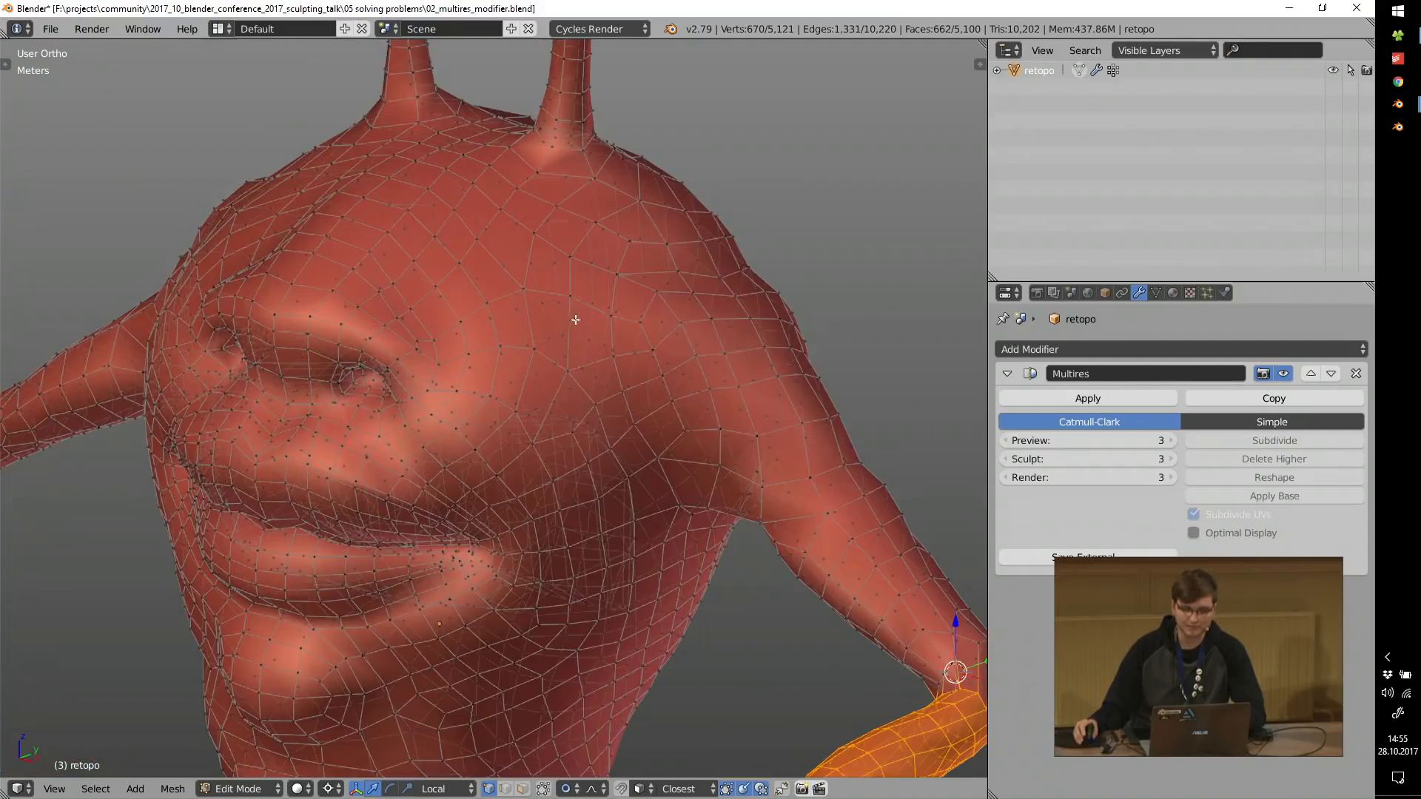
{"action": "key", "text": "Tab"}
{"action": "left_click", "coordinate": [474, 346]}
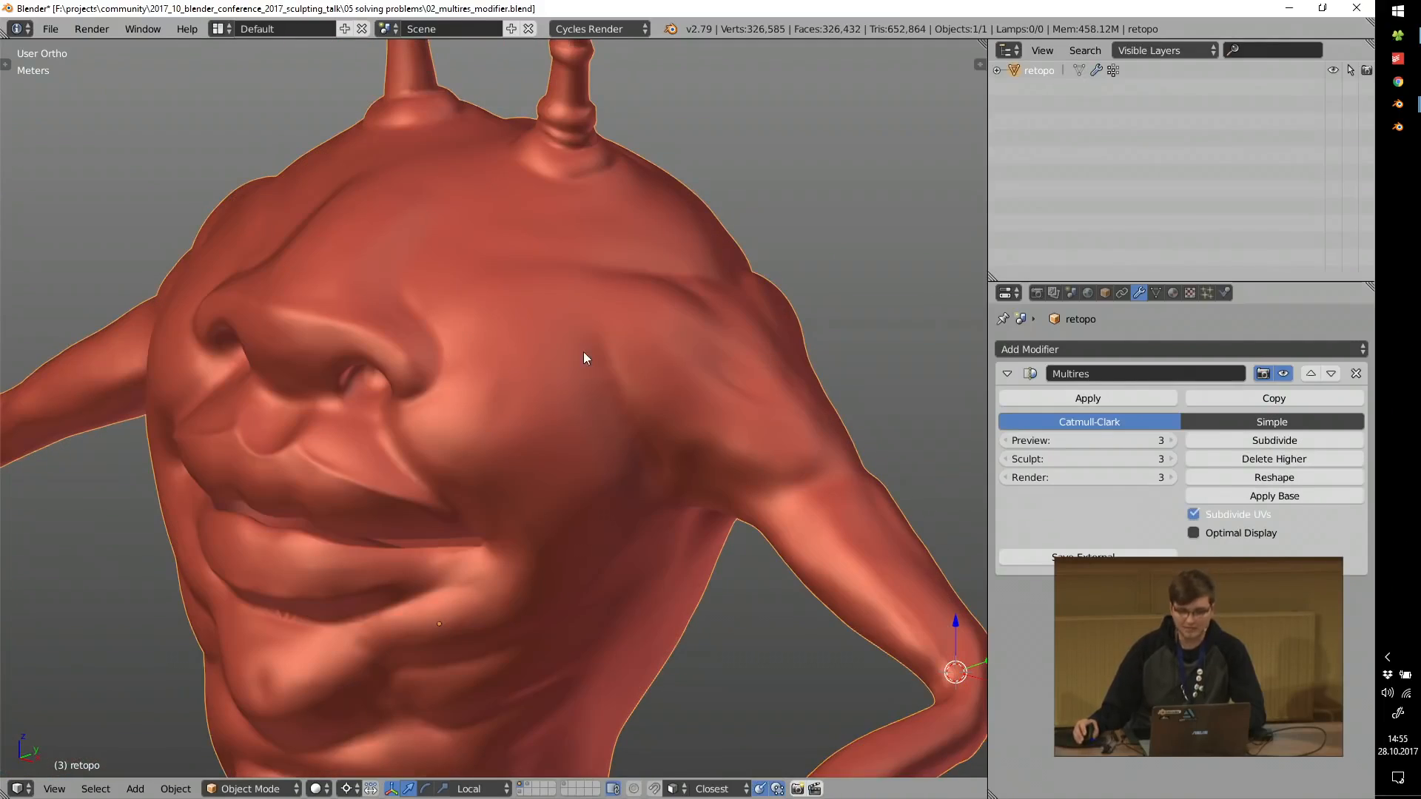
Smooth out the jagged artifacts along the fold below the lower lip in Sculpt Mode.
{"action": "scroll", "coordinate": [592, 356], "scroll_direction": "down", "scroll_amount": 1}
{"action": "middle_click_drag", "start_coordinate": [516, 564], "coordinate": [494, 434], "text": "shift"}
{"action": "scroll", "coordinate": [495, 433], "scroll_direction": "up", "scroll_amount": 7}
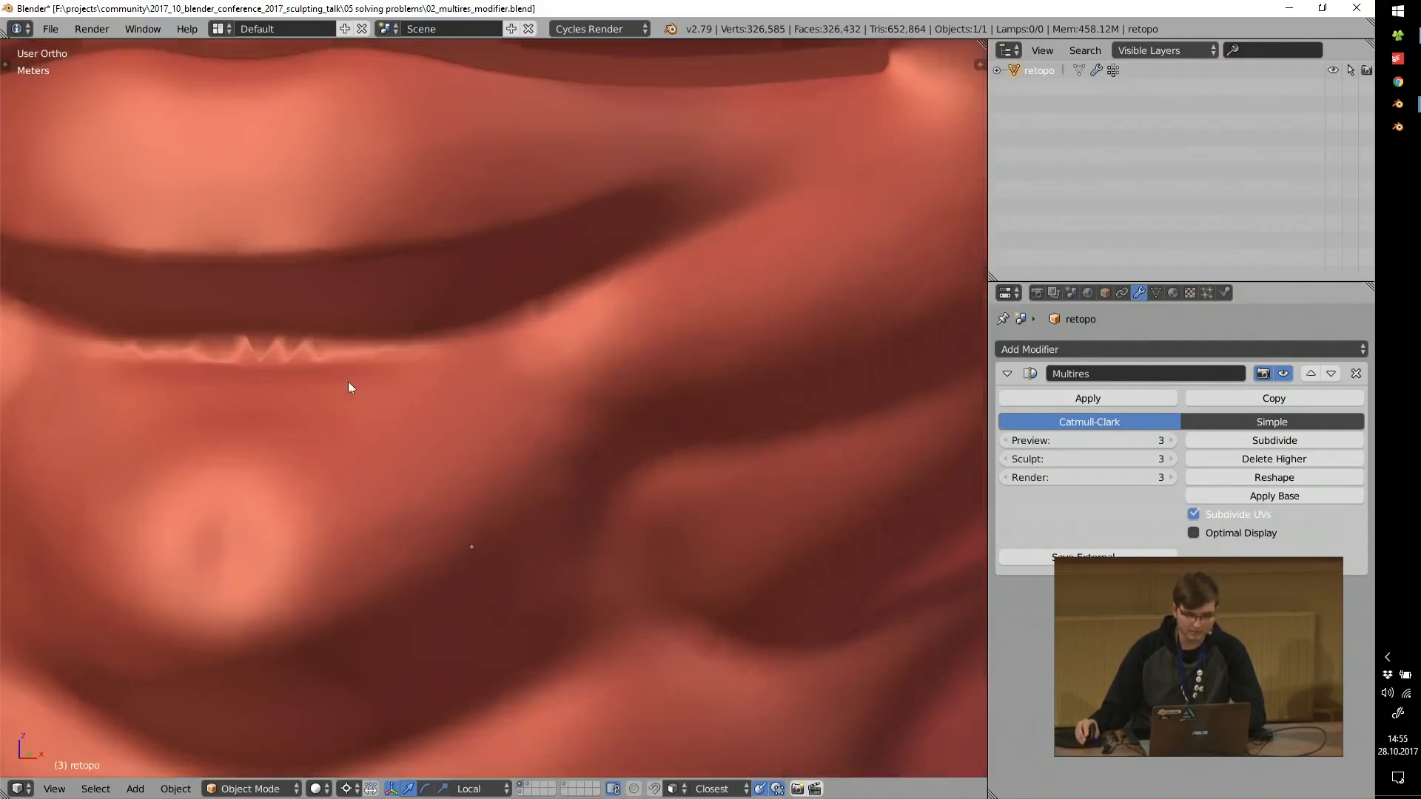
{"action": "middle_click_drag", "start_coordinate": [283, 357], "coordinate": [521, 419], "text": "shift"}
{"action": "key", "text": "Tab"}
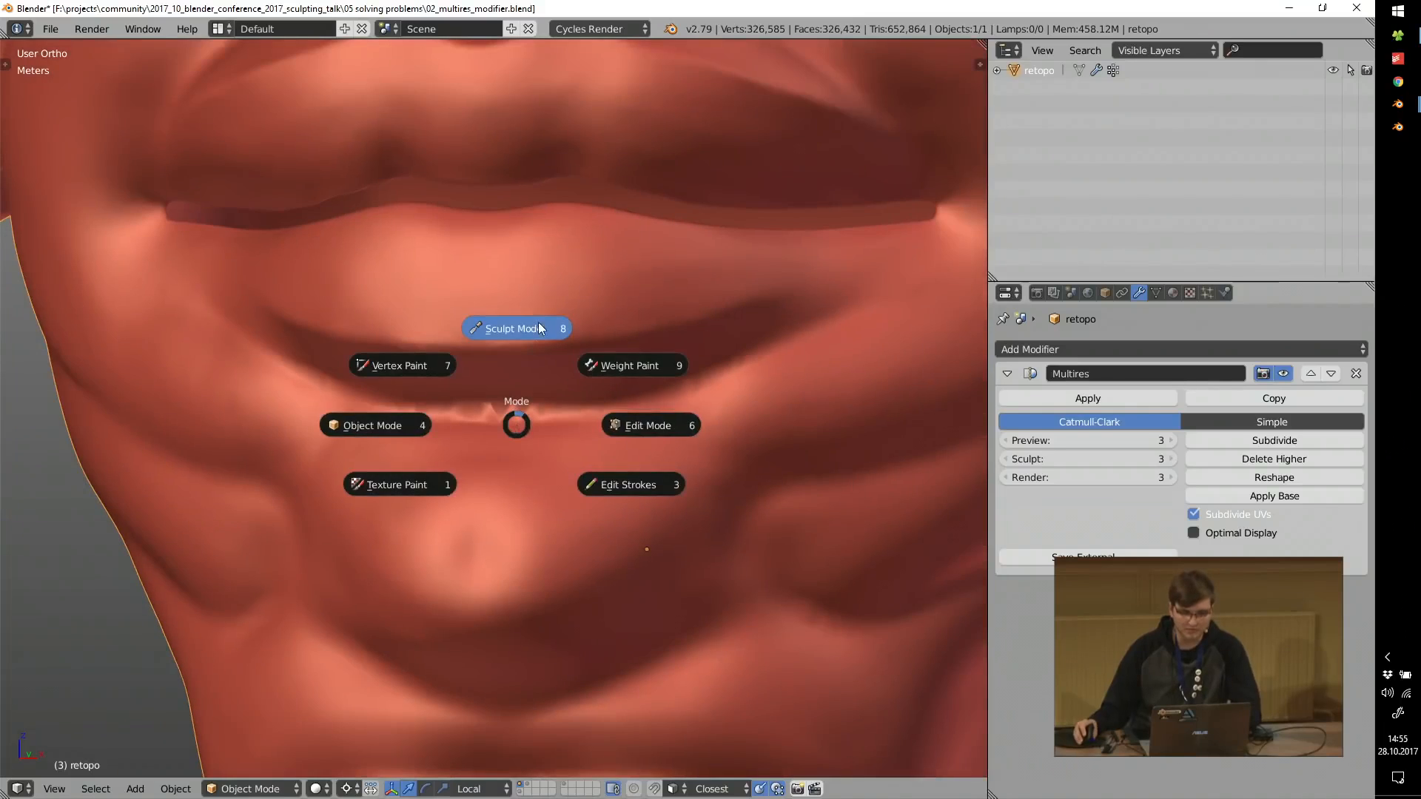
{"action": "left_click", "coordinate": [536, 323]}
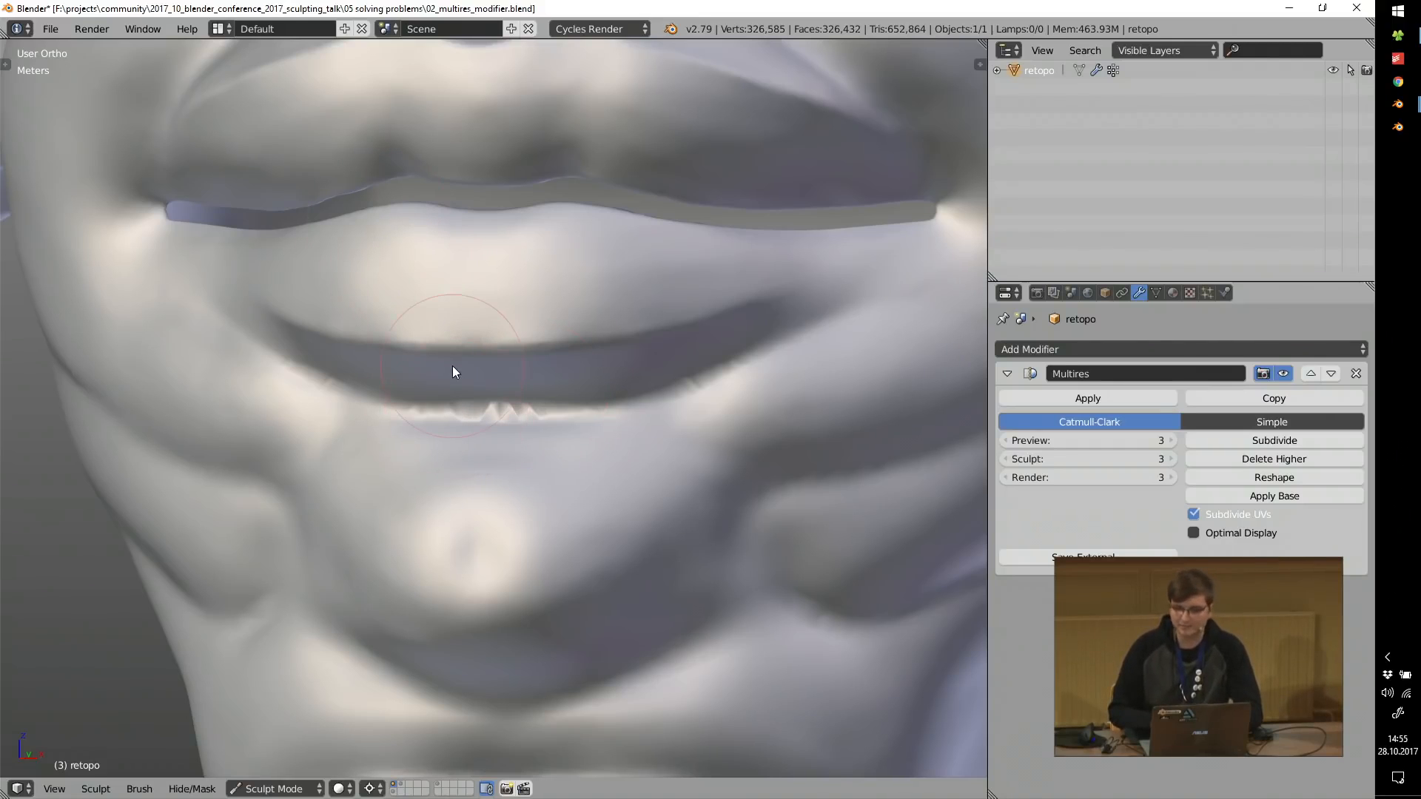
{"action": "mouse_move", "coordinate": [414, 408]}
{"action": "left_mouse_down", "text": "shift"}
{"action": "mouse_move", "coordinate": [472, 420]}
{"action": "mouse_move", "coordinate": [758, 381]}
{"action": "mouse_move", "coordinate": [592, 424]}
{"action": "left_mouse_up", "text": "shift"}
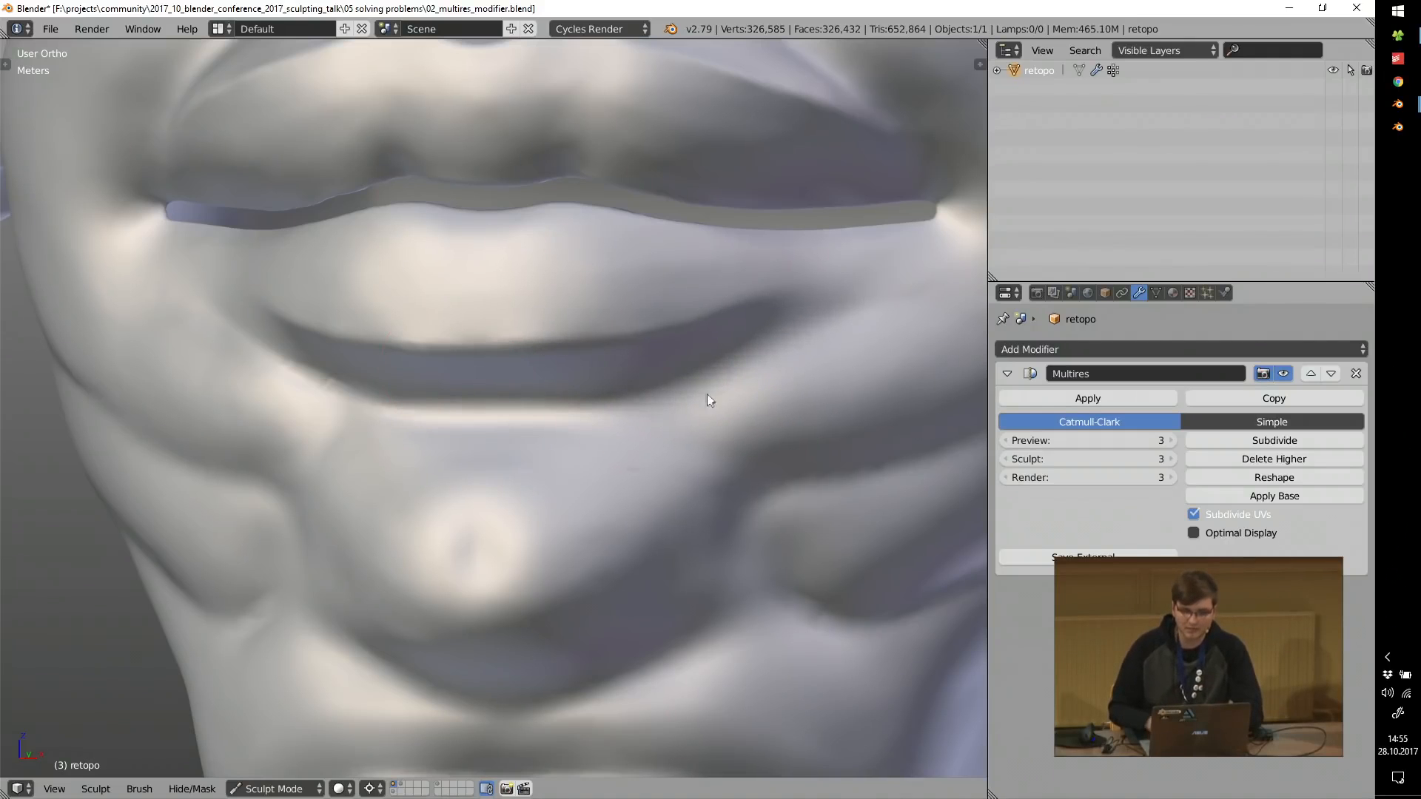
Resize the sculpt brush and sharpen the fold running from the nostril to the corner of the mouth.
{"action": "middle_click_drag", "start_coordinate": [924, 440], "coordinate": [770, 294], "text": "shift"}
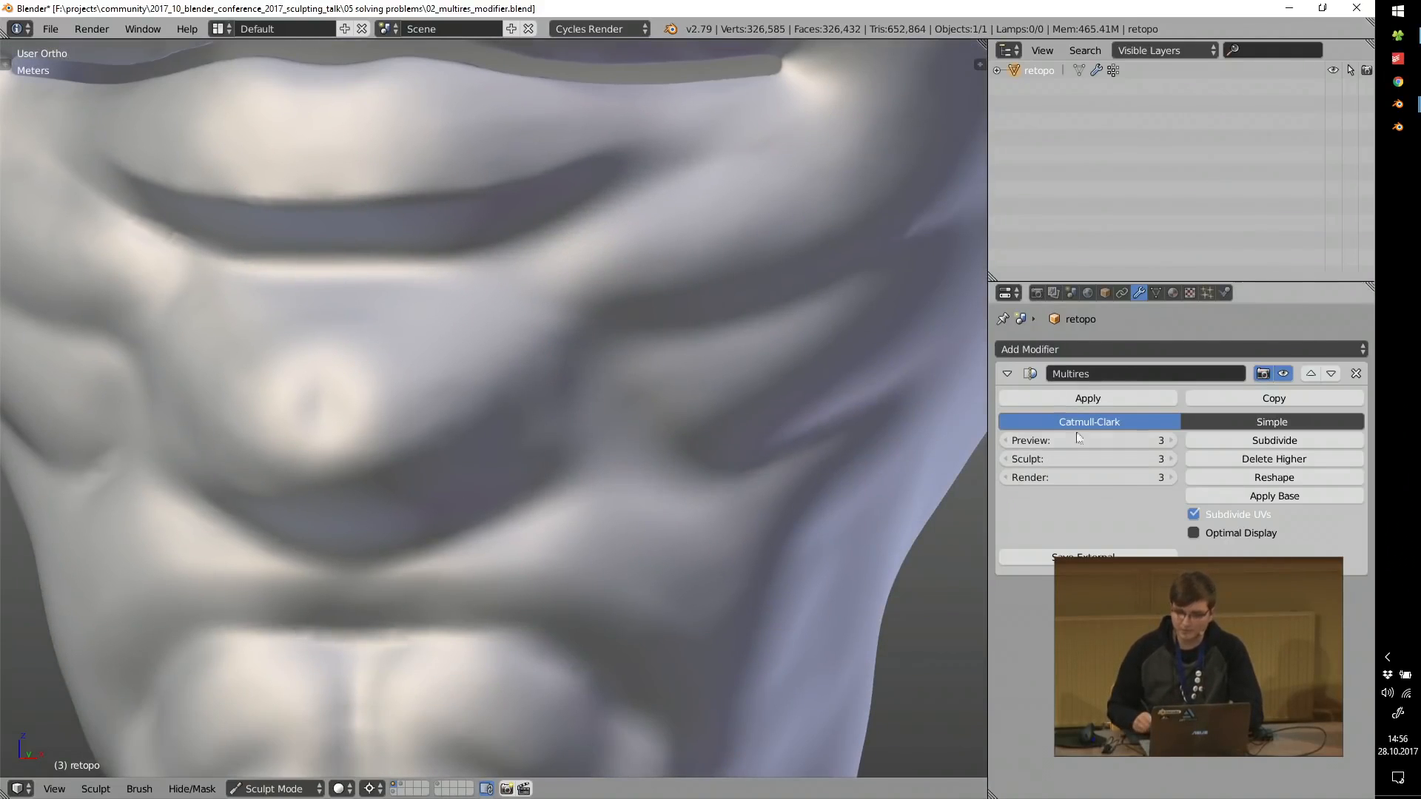
{"action": "middle_click_drag", "start_coordinate": [639, 227], "coordinate": [447, 572], "text": "shift"}
{"action": "middle_click_drag", "start_coordinate": [598, 219], "coordinate": [498, 371], "text": "shift"}
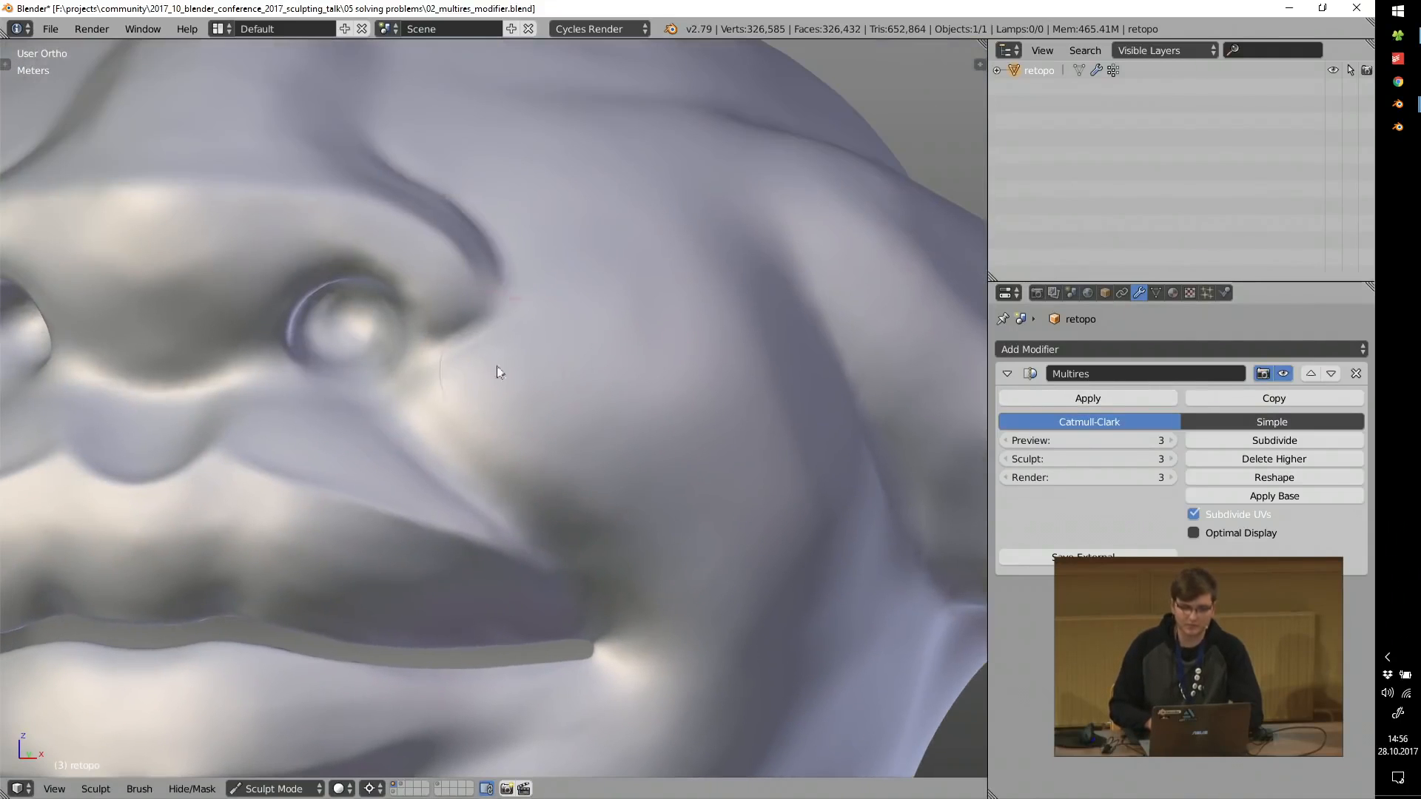
{"action": "key", "text": "f"}
{"action": "left_click", "coordinate": [405, 426]}
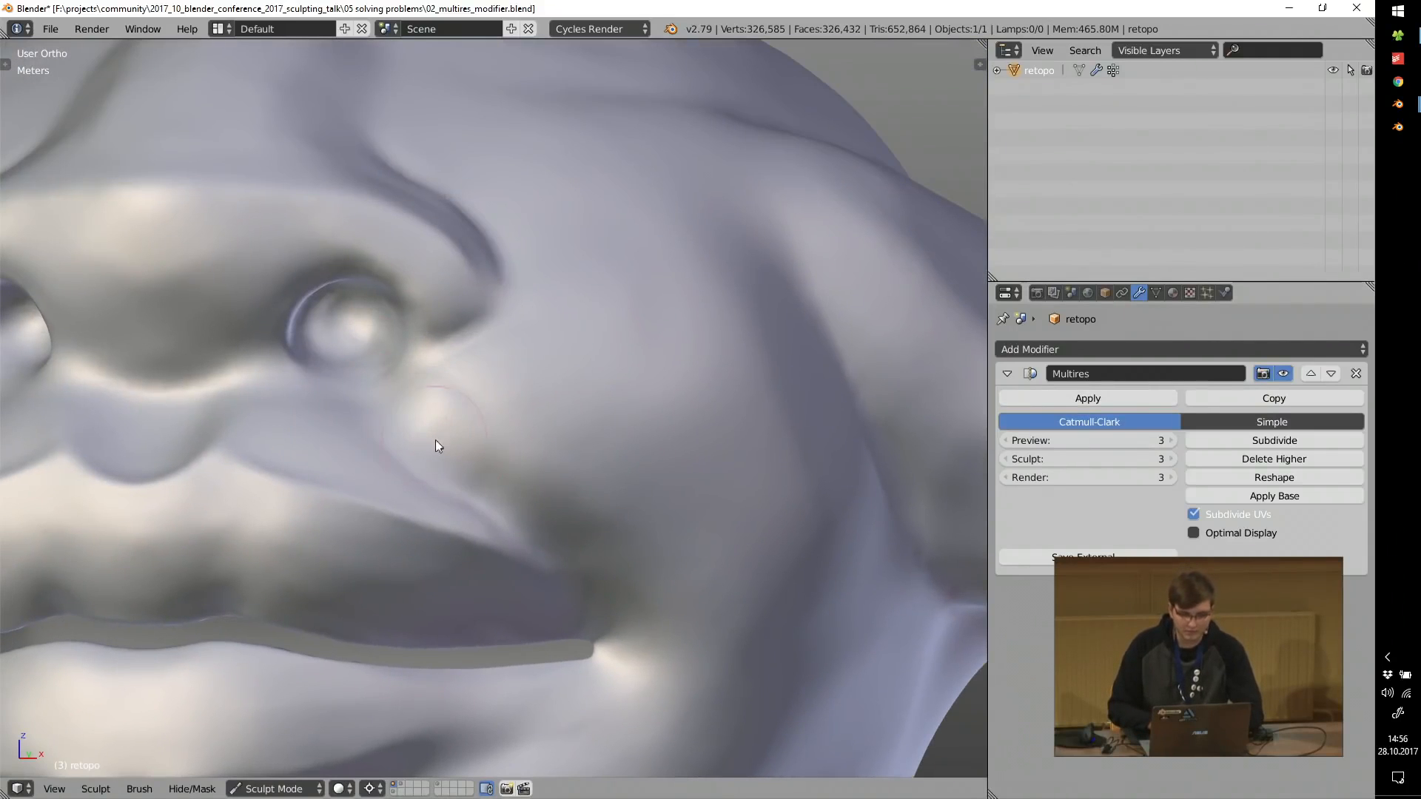
{"action": "mouse_move", "coordinate": [358, 387]}
{"action": "left_mouse_down"}
{"action": "mouse_move", "coordinate": [452, 483]}
{"action": "mouse_move", "coordinate": [536, 533]}
{"action": "left_mouse_up"}
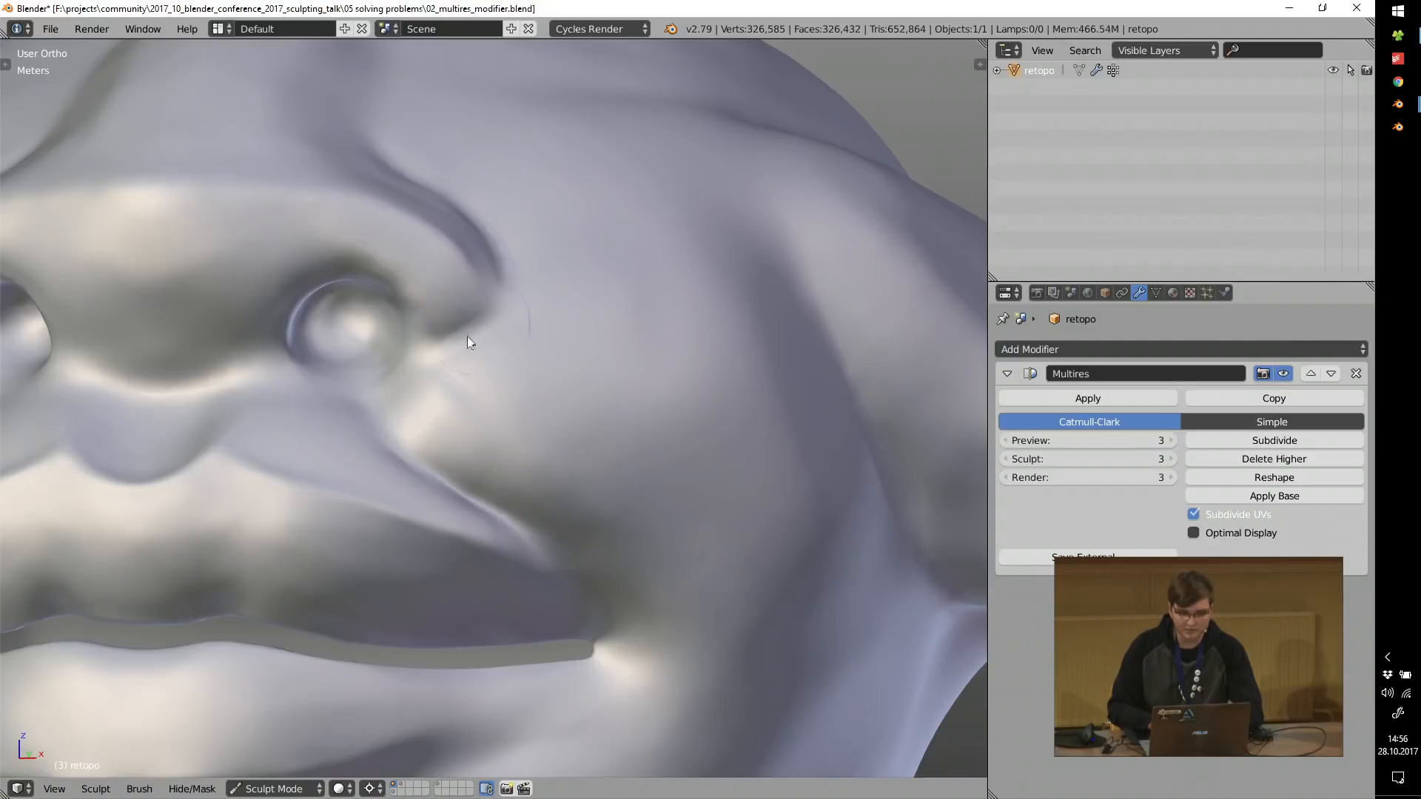
Sculpt the crease along the outer side of the nostril wing and review the whole upper body.
{"action": "middle_click_drag", "start_coordinate": [468, 335], "coordinate": [419, 335]}
{"action": "left_click_drag", "start_coordinate": [520, 296], "coordinate": [460, 119]}
{"action": "middle_click_drag", "start_coordinate": [481, 250], "coordinate": [478, 466], "text": "shift"}
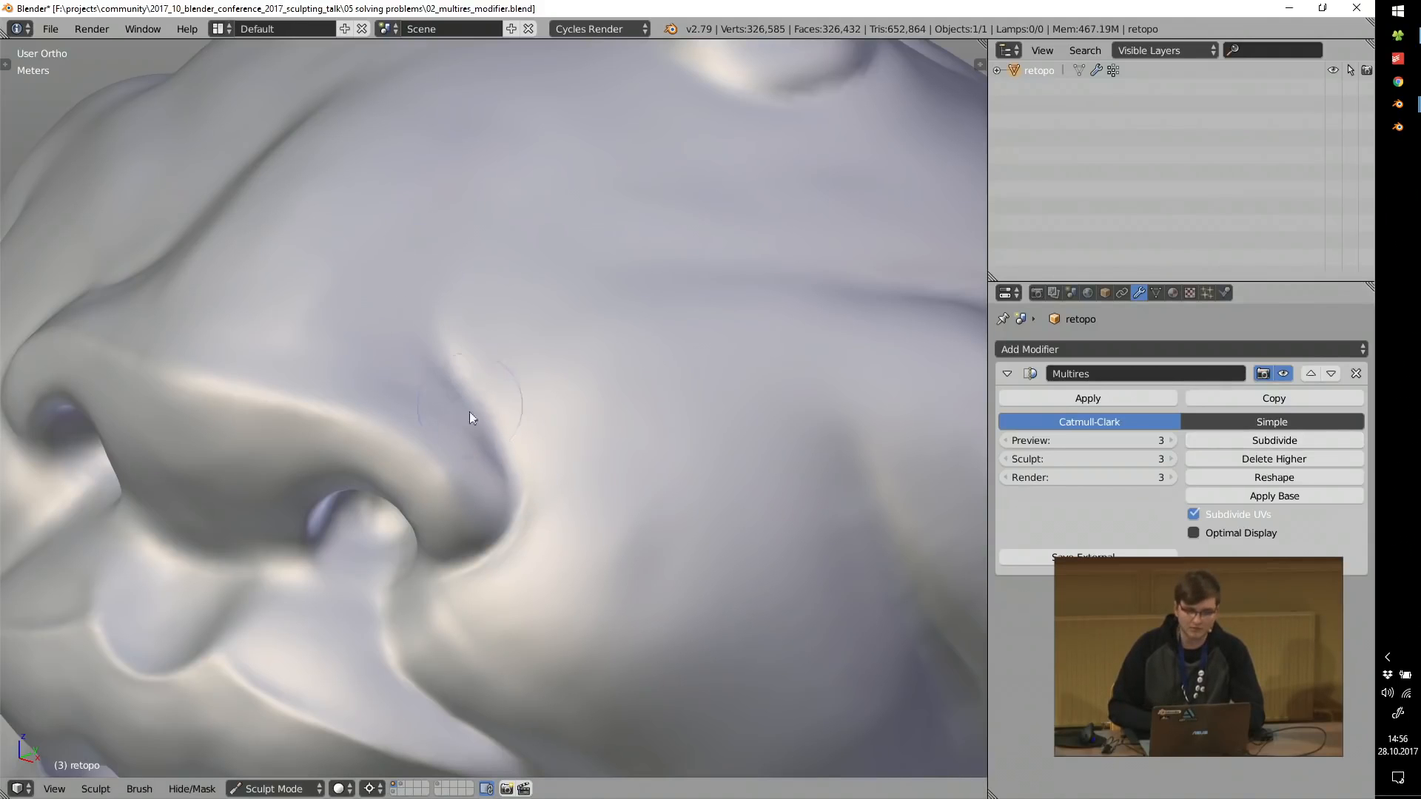
{"action": "middle_click_drag", "start_coordinate": [362, 317], "coordinate": [464, 296]}
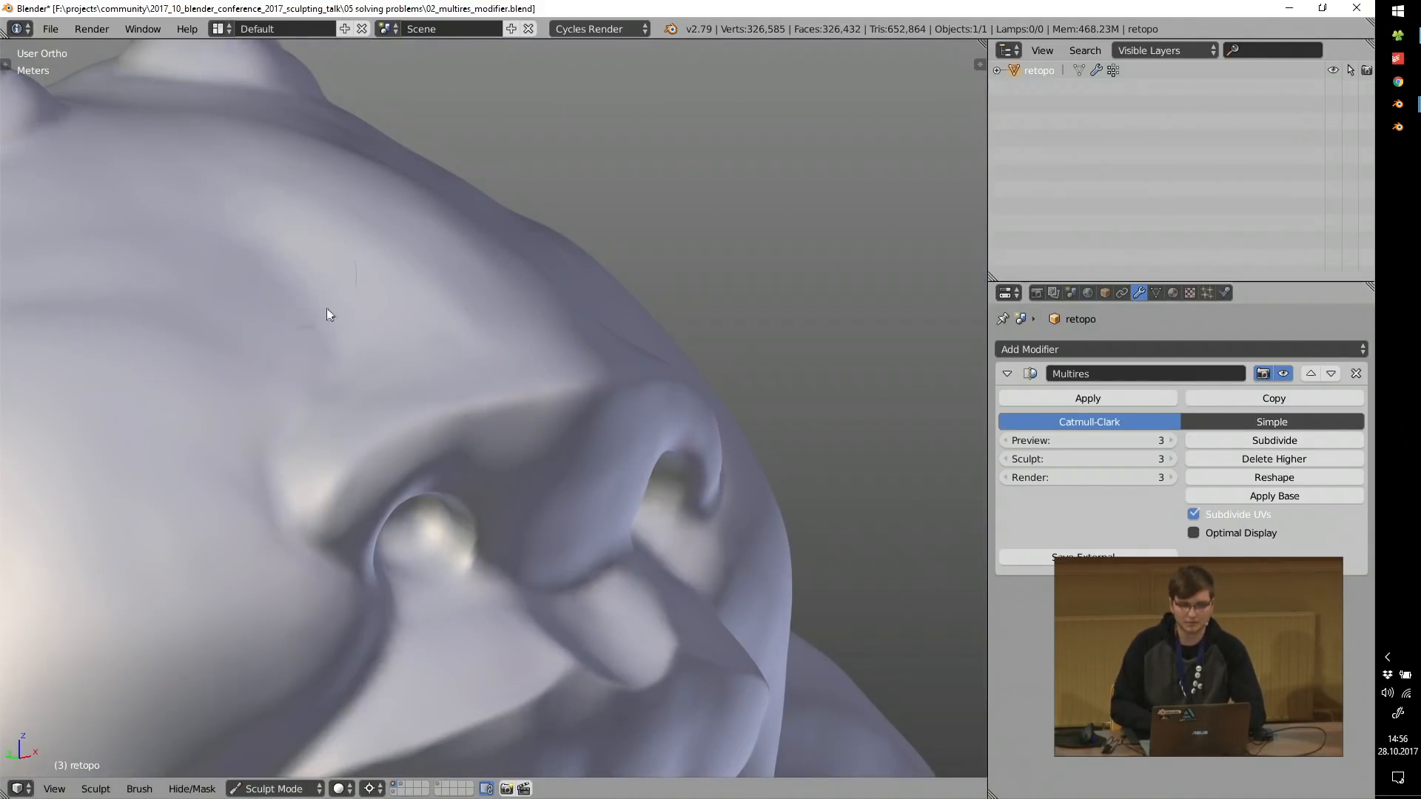
{"action": "scroll", "coordinate": [339, 446], "scroll_direction": "down", "scroll_amount": 5}
{"action": "middle_click_drag", "start_coordinate": [507, 416], "coordinate": [468, 420]}
{"action": "scroll", "coordinate": [520, 460], "scroll_direction": "down", "scroll_amount": 3}
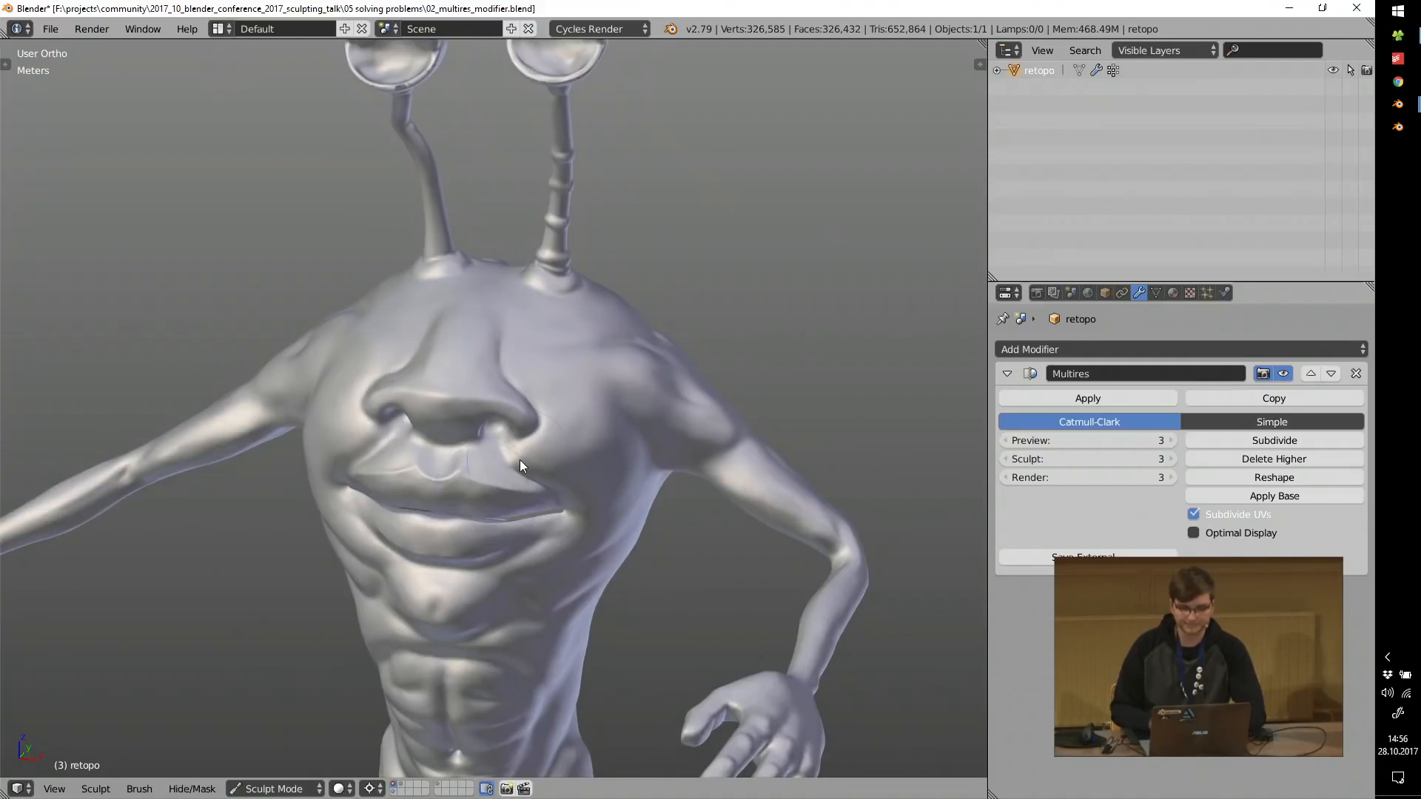
Switch to File Explorer, go to the "06 shading" folder and view 00_shading.jpg.
{"action": "left_click", "coordinate": [1356, 7]}
{"action": "key", "text": "Escape"}
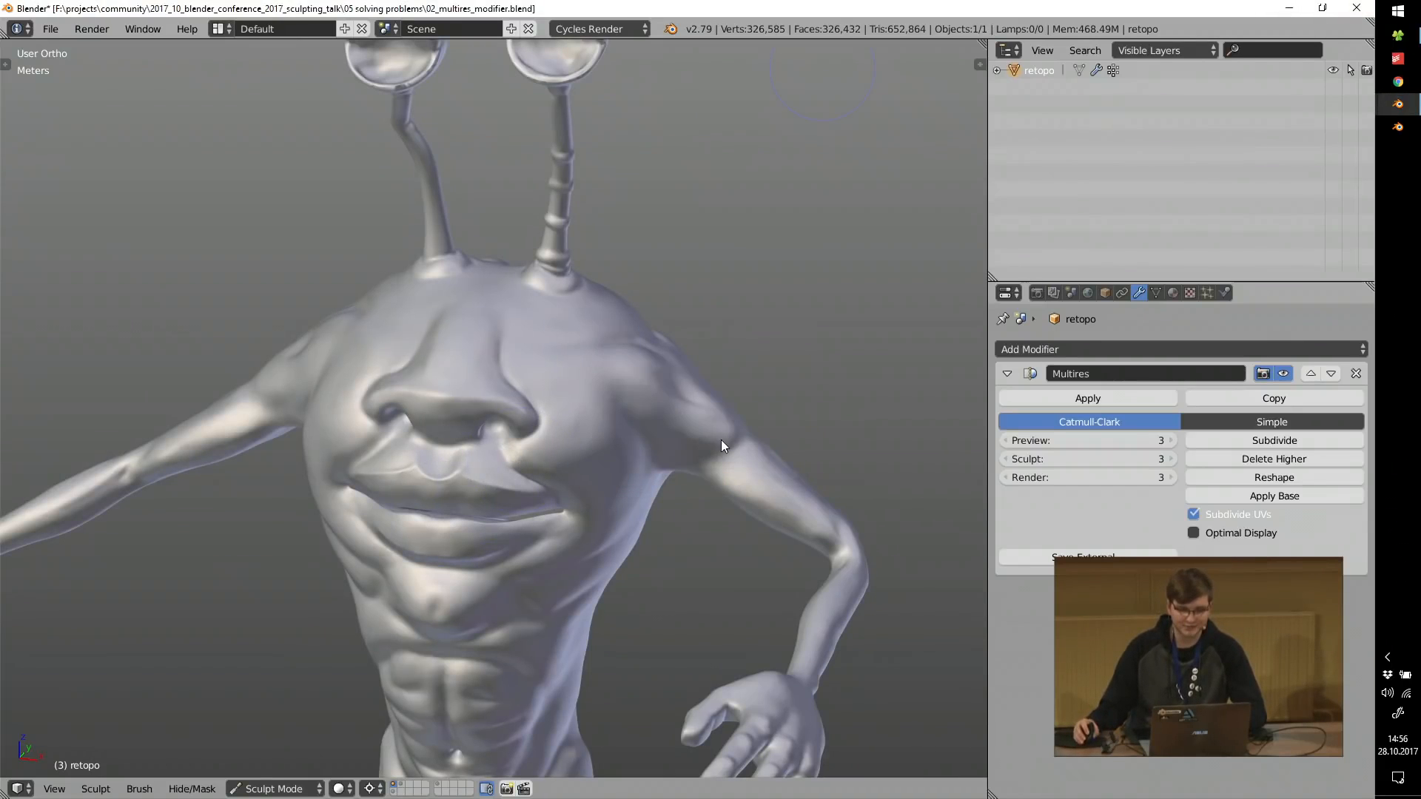
{"action": "key", "text": "alt+Tab"}
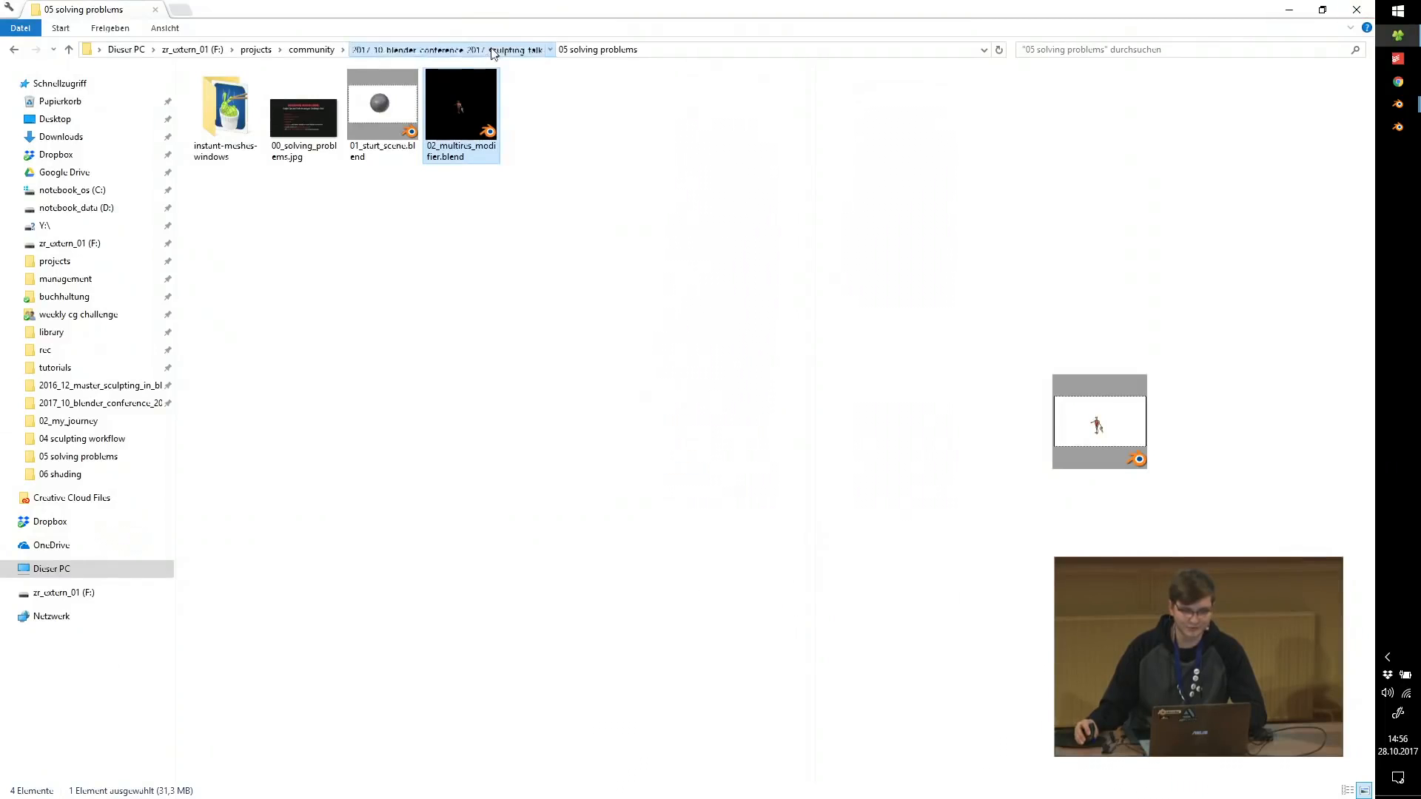
{"action": "left_click", "coordinate": [491, 49]}
{"action": "double_click", "coordinate": [229, 172]}
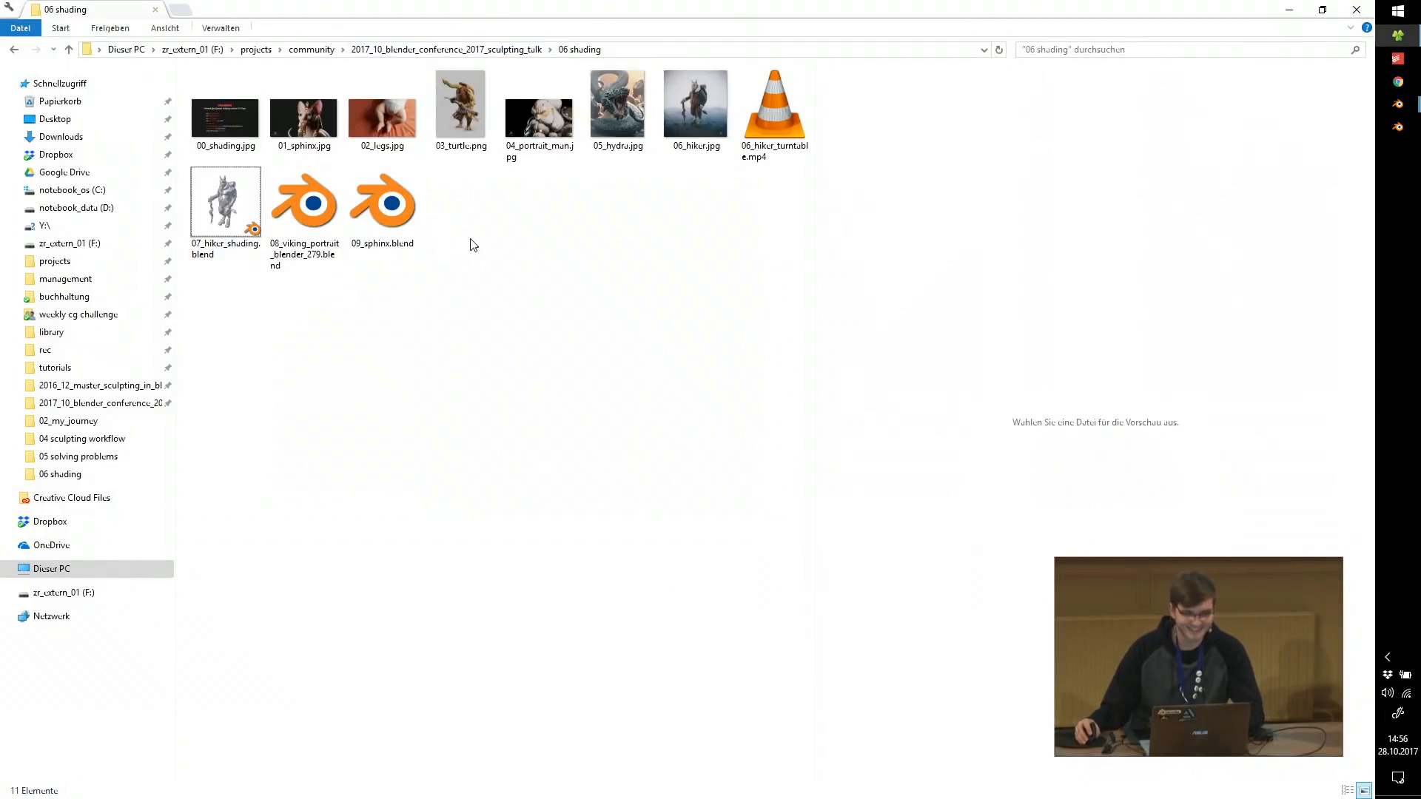
{"action": "double_click", "coordinate": [217, 114]}
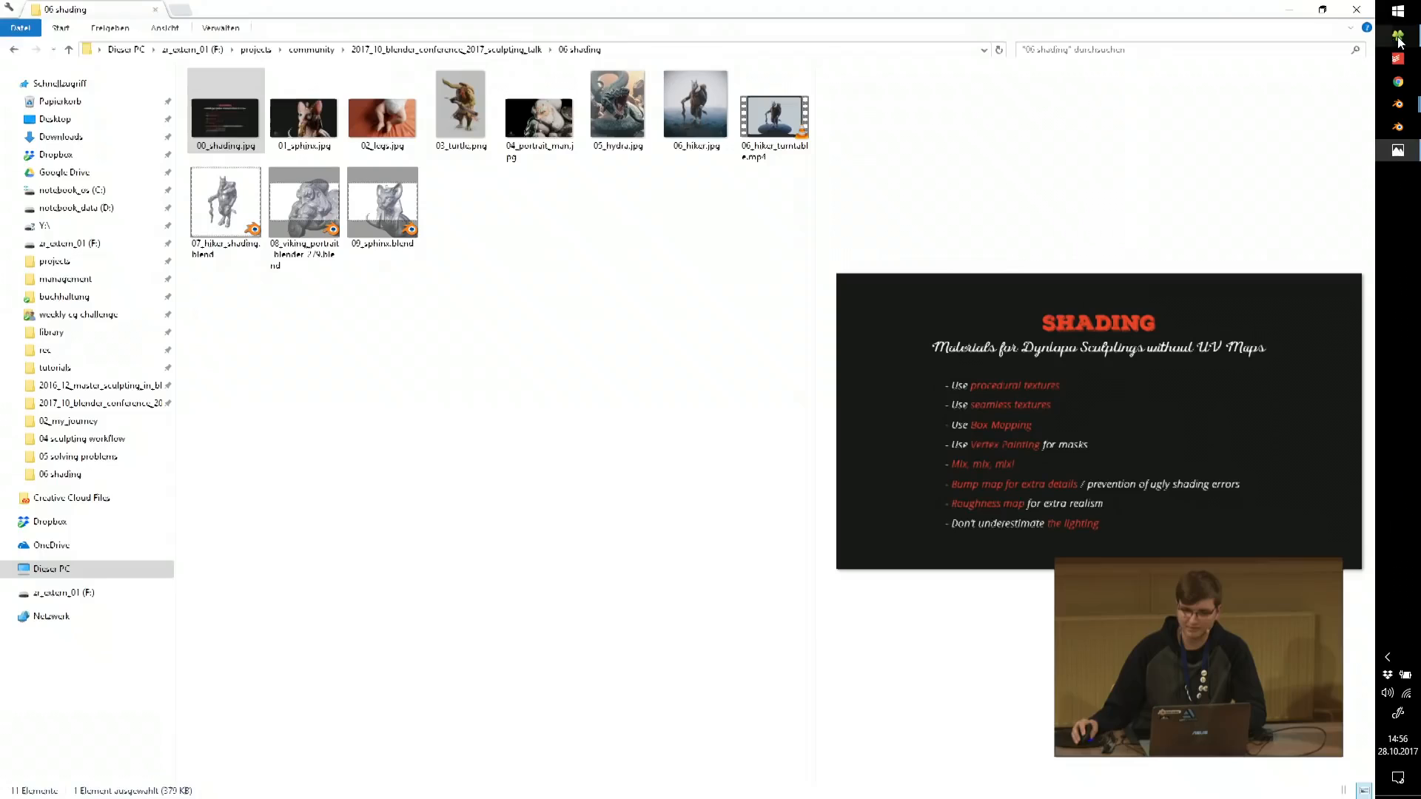
From File Explorer, open 09_sphinx.blend in Blender and view 01_sphinx.jpg in the photo viewer.
{"action": "left_click", "coordinate": [1397, 34]}
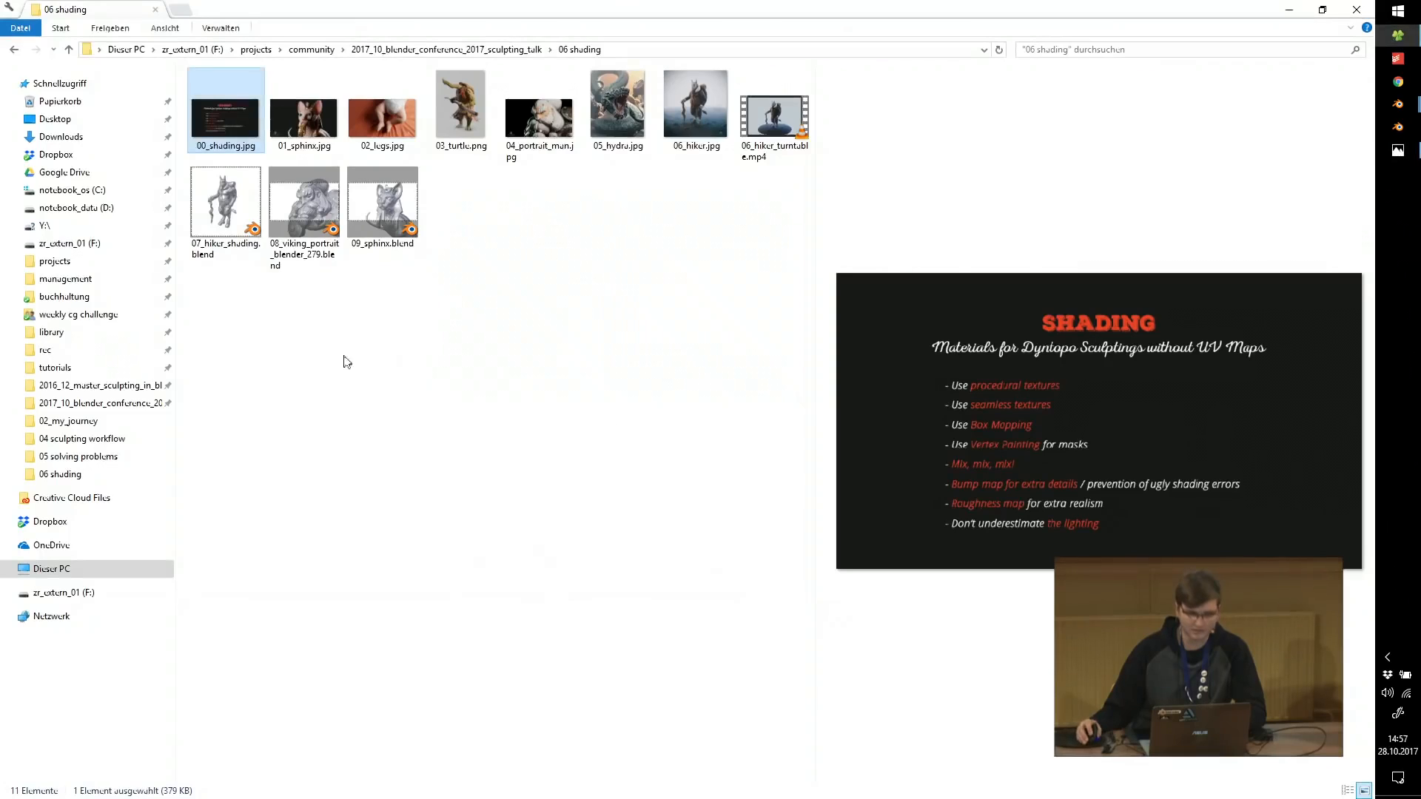
{"action": "double_click", "coordinate": [389, 212]}
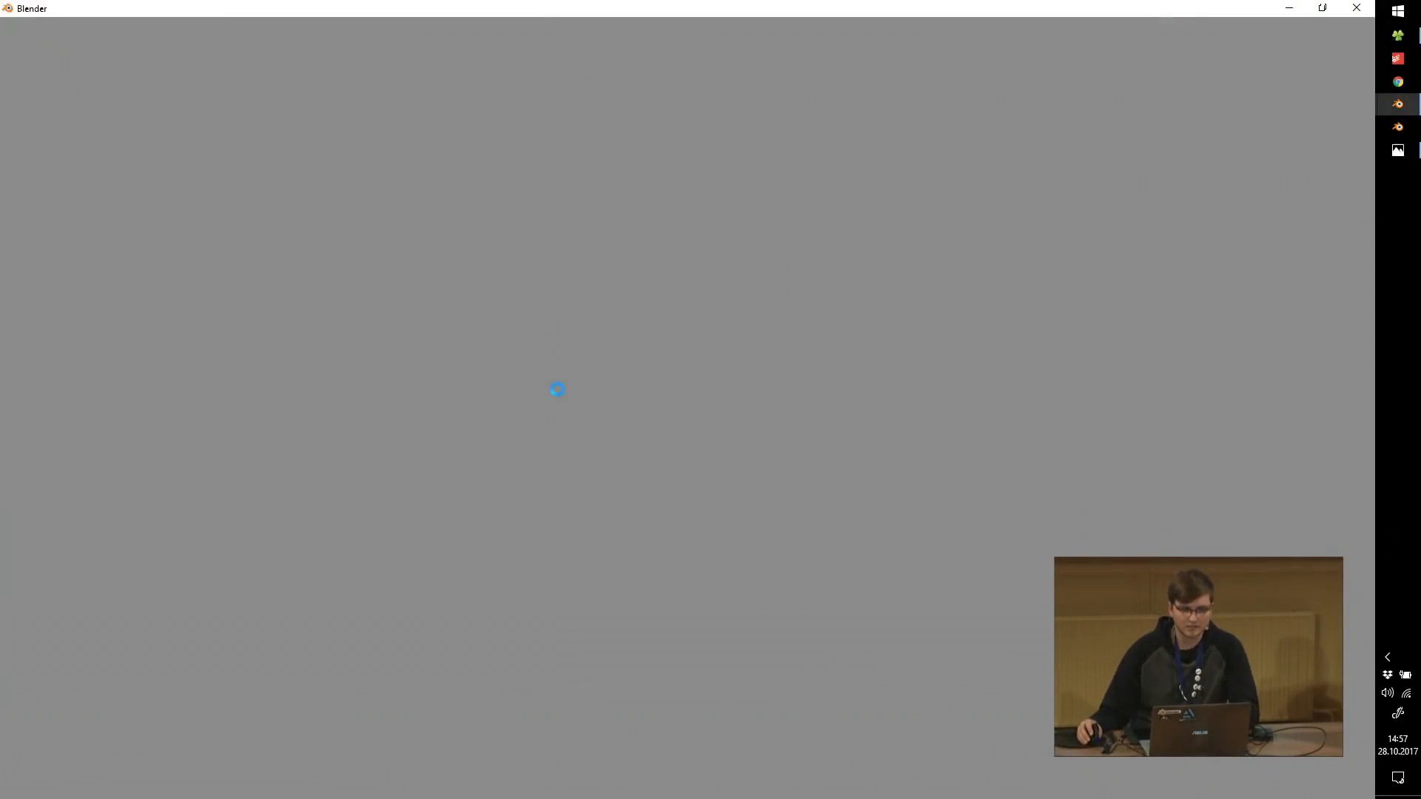
{"action": "left_click", "coordinate": [1397, 35]}
{"action": "double_click", "coordinate": [302, 124]}
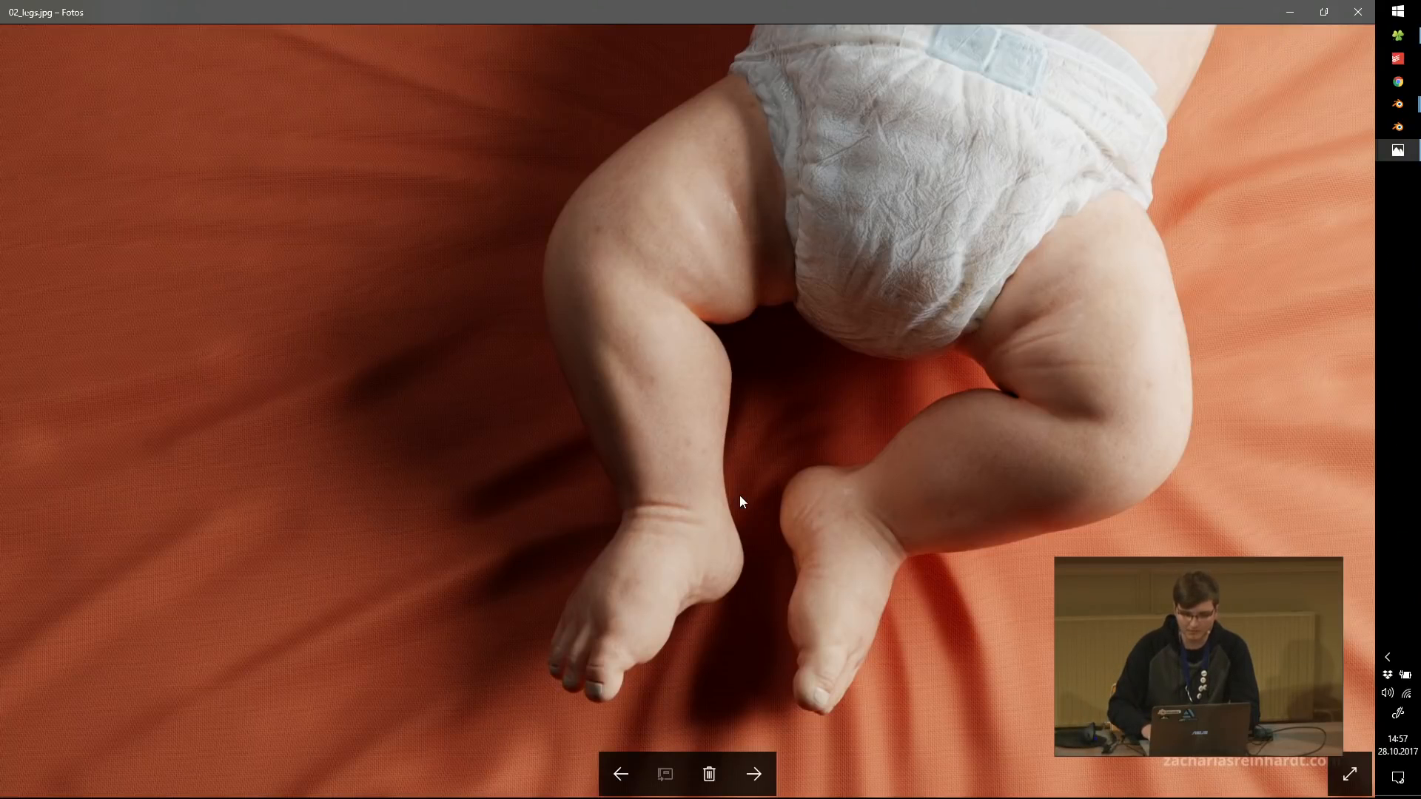
View 03_turtle.png, 04_portrait_man.jpg and 05_hydra.jpg in the photo viewer and close it.
{"action": "key", "text": "Right"}
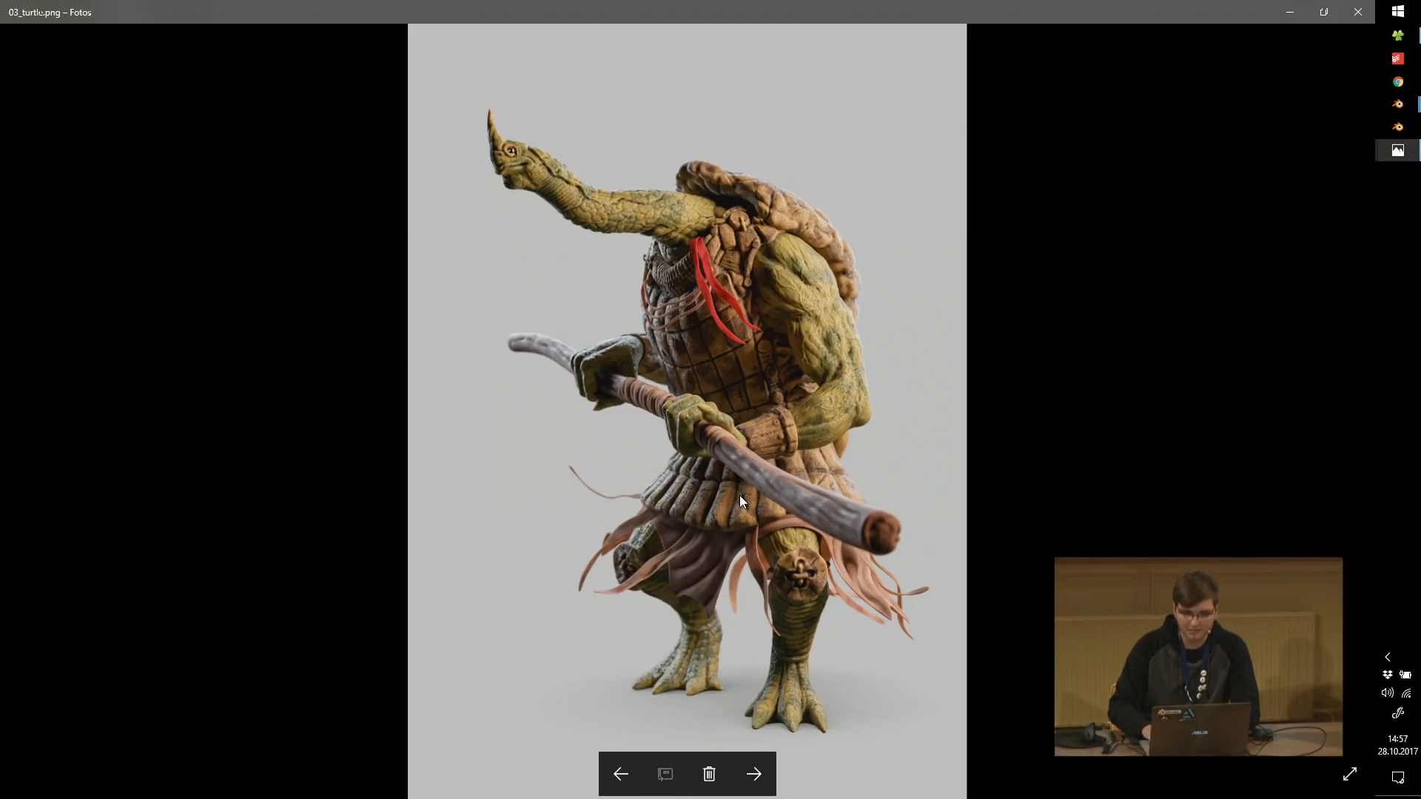
{"action": "key", "text": "Right"}
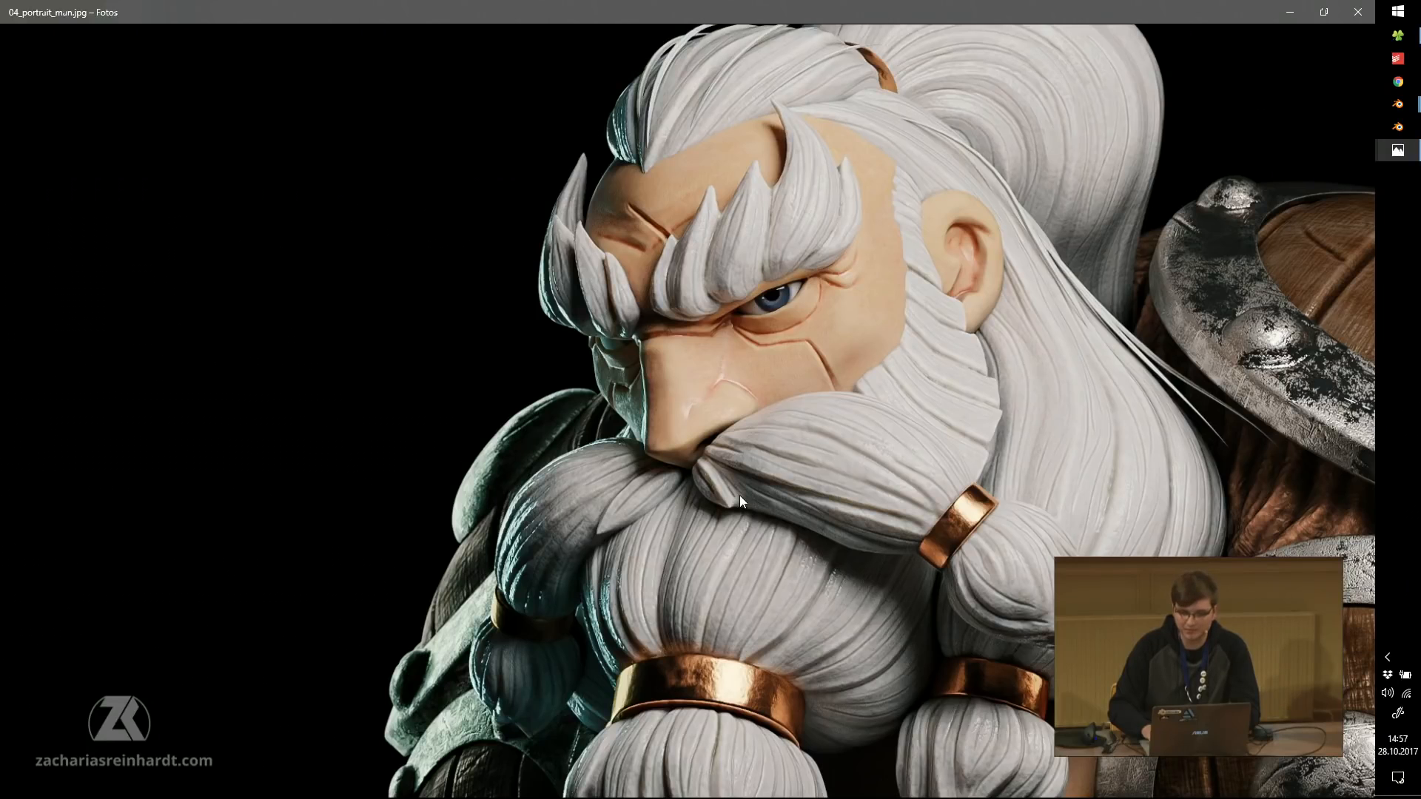
{"action": "key", "text": "Right"}
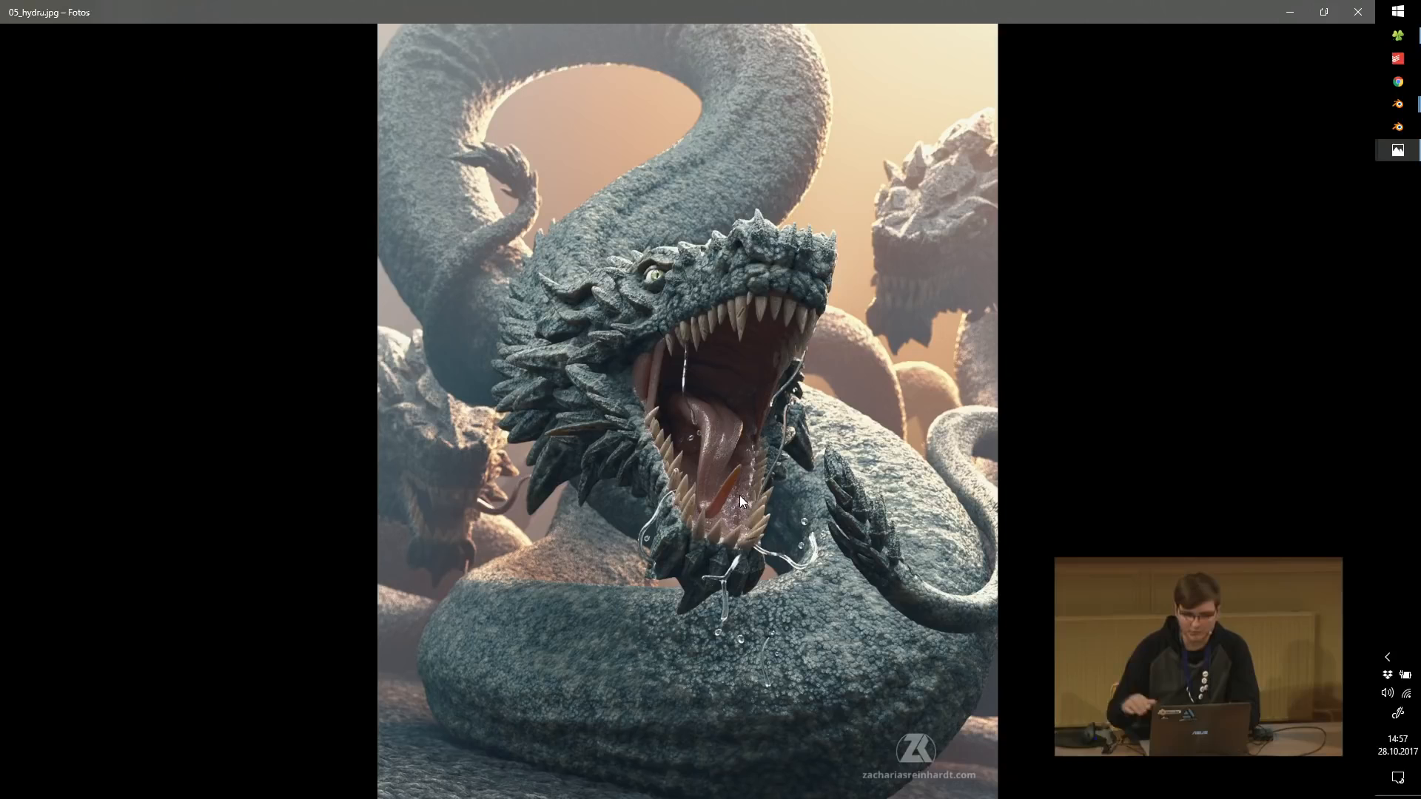
{"action": "left_click", "coordinate": [1364, 12]}
Close the Blender window with 02_multires_modifier.blend and switch to the one with 09_sphinx.blend.
{"action": "left_click", "coordinate": [1398, 104]}
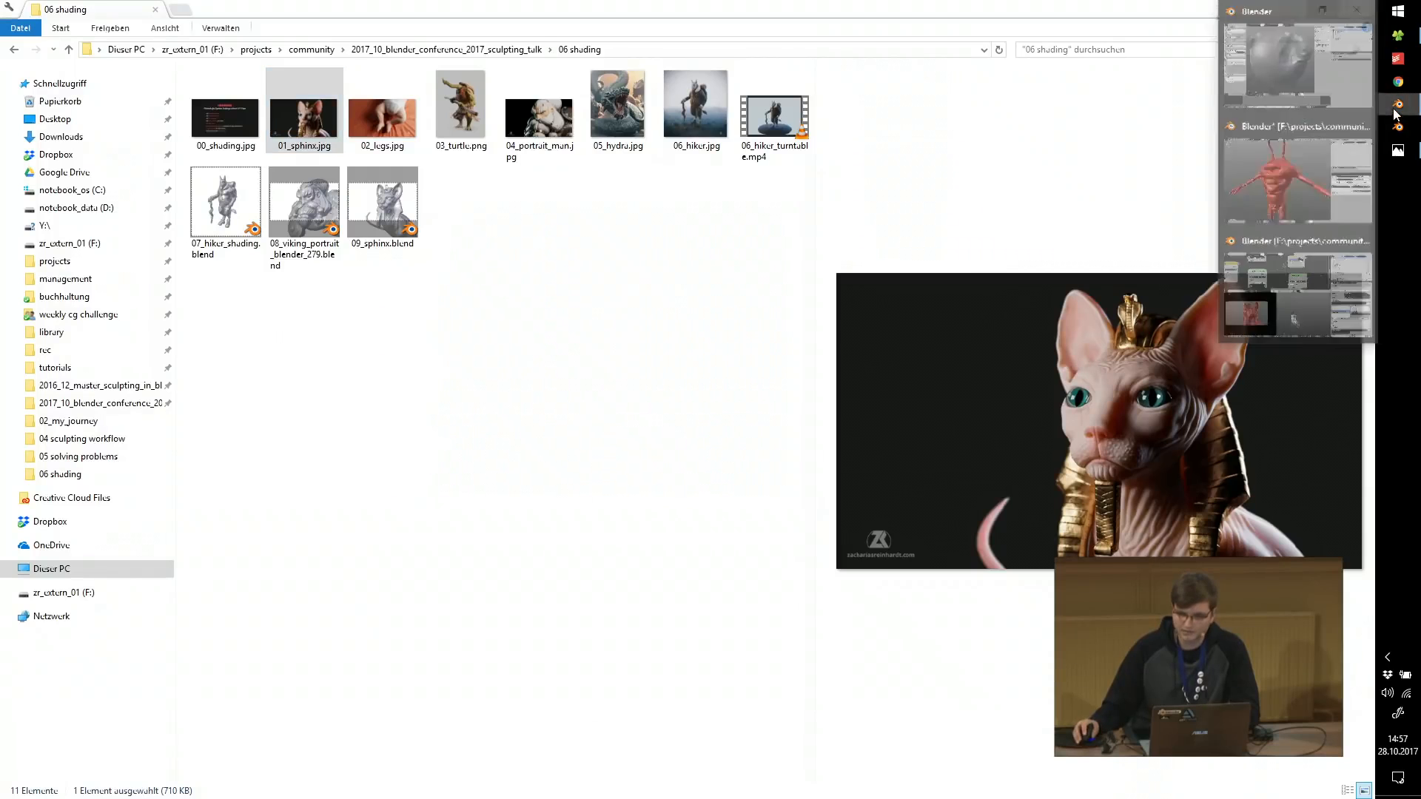
{"action": "left_click", "coordinate": [1316, 127]}
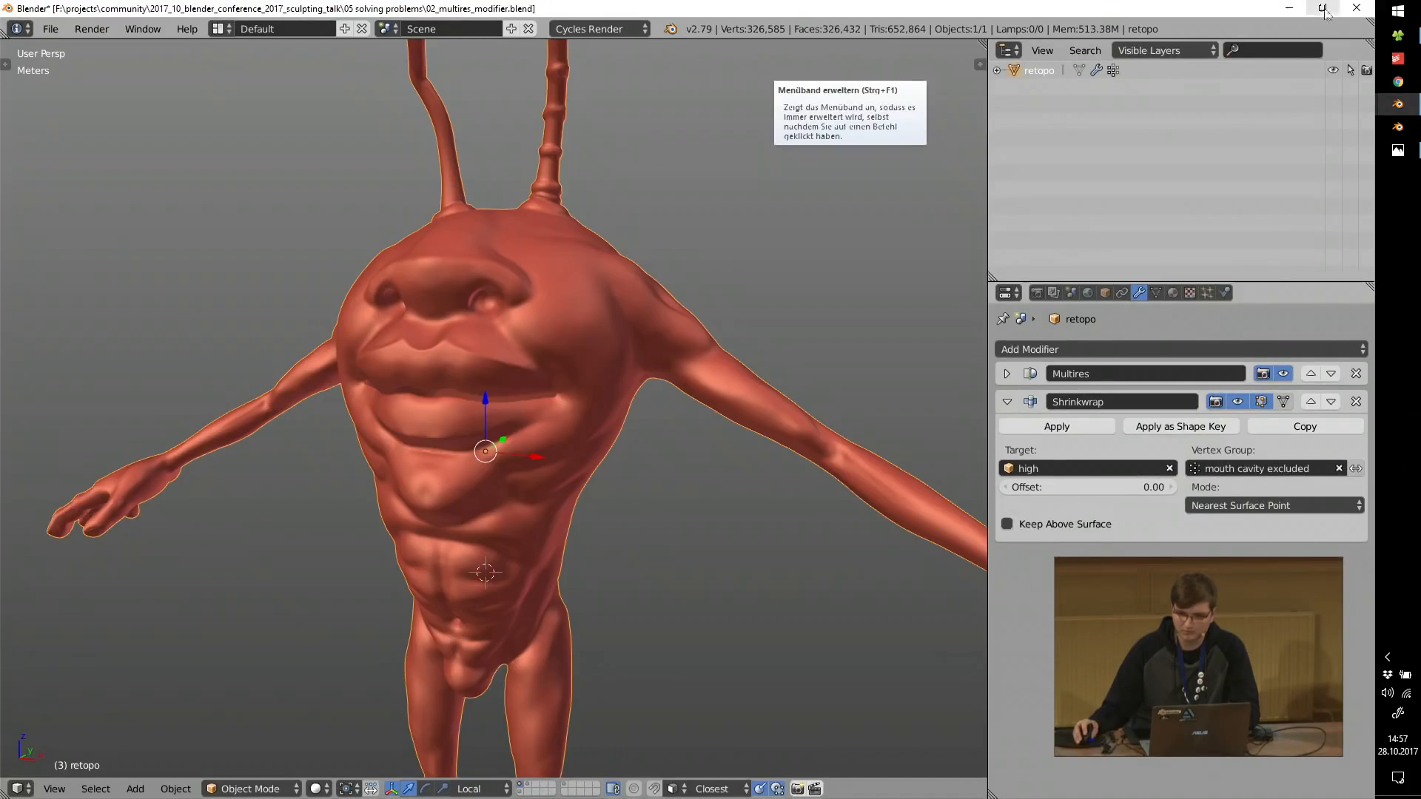
{"action": "left_click", "coordinate": [1356, 8]}
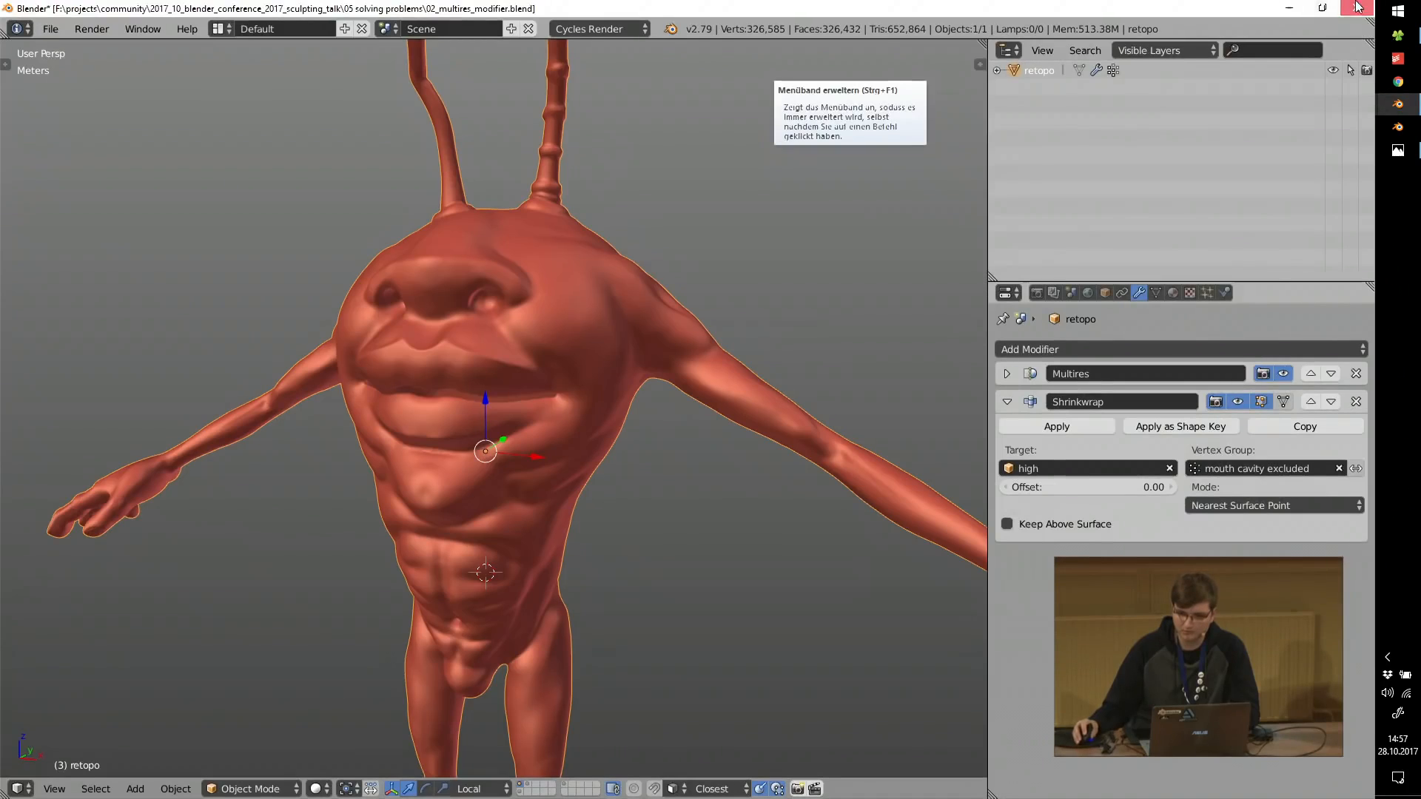
{"action": "left_click", "coordinate": [658, 468]}
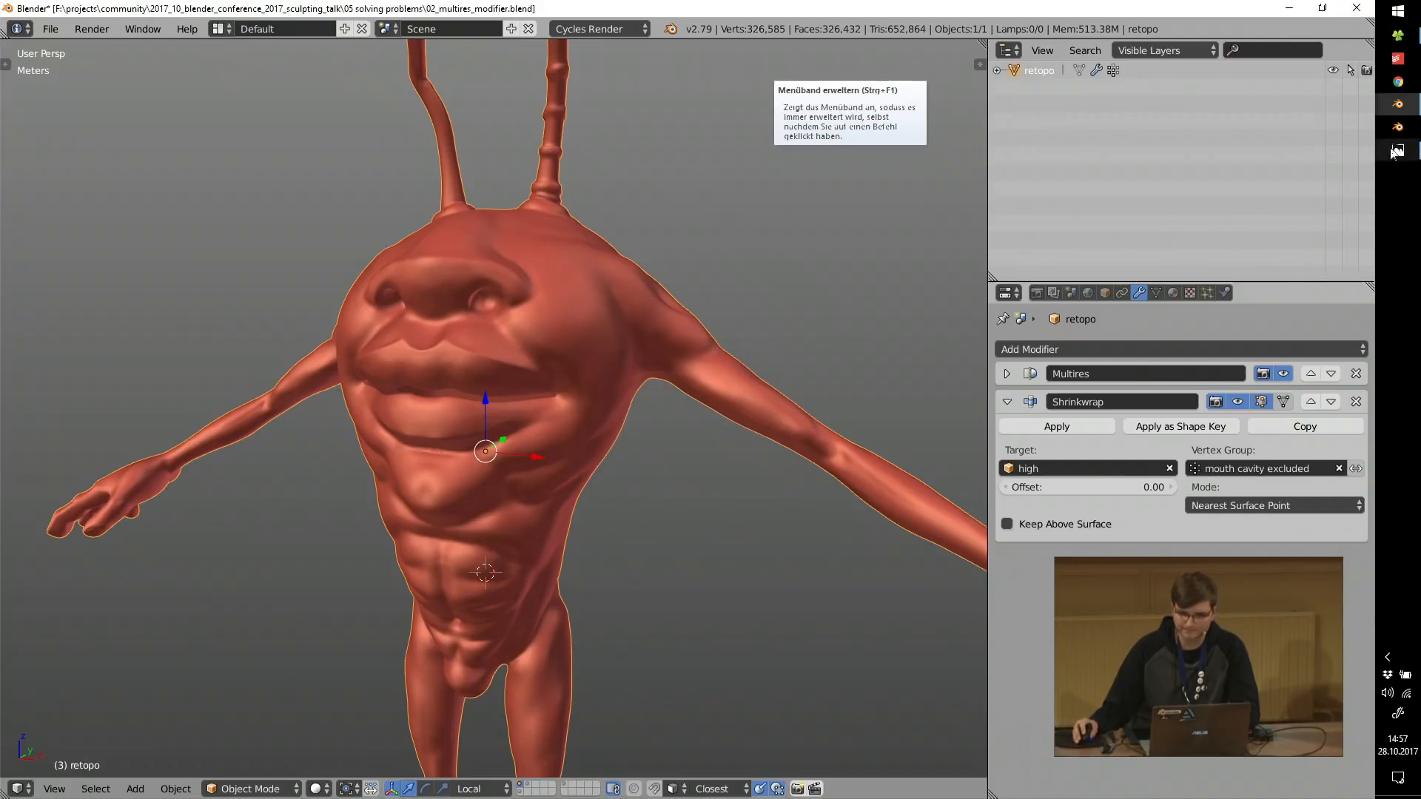
{"action": "left_click", "coordinate": [1398, 104]}
{"action": "left_click", "coordinate": [1295, 177]}
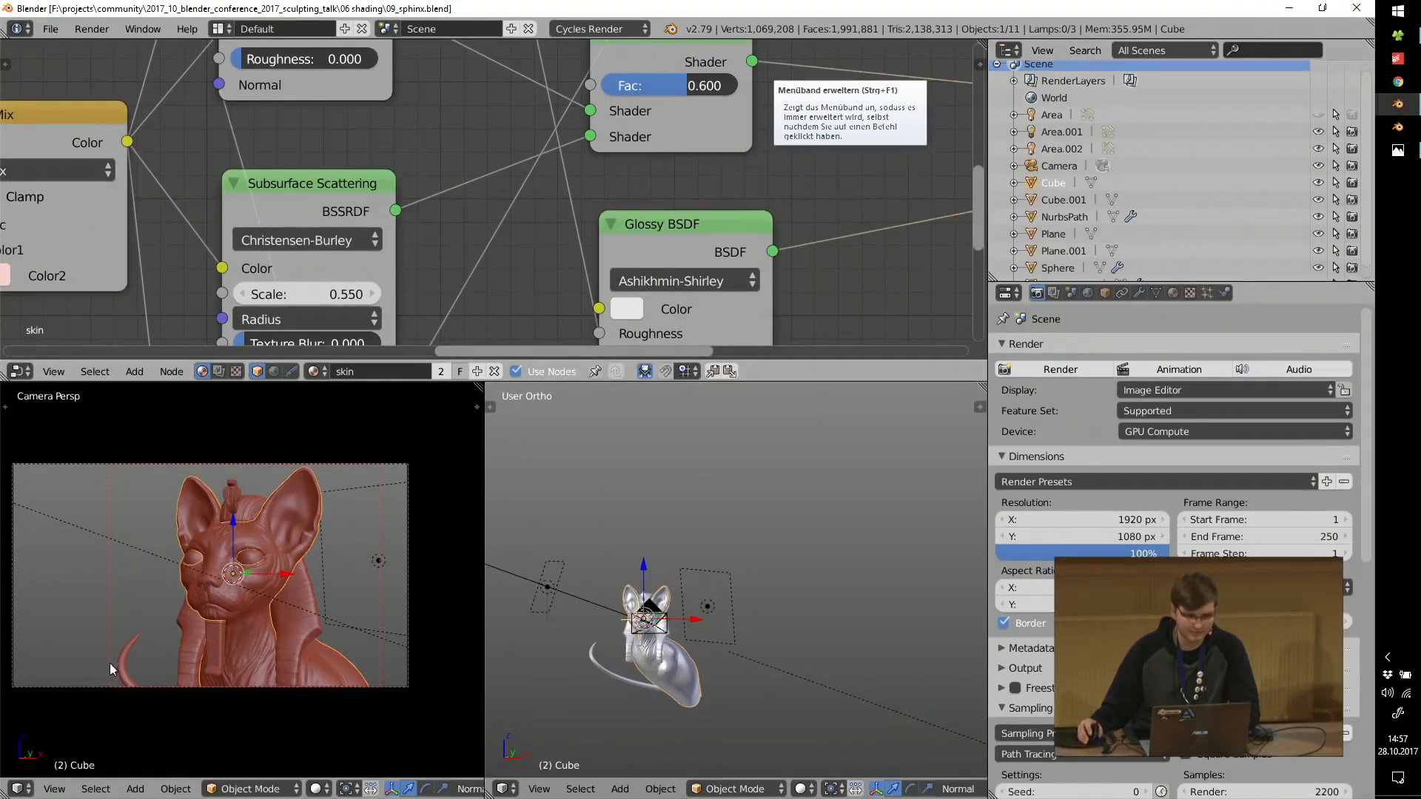
Isolate the sphinx cat's body in local view and show its head in an orthographic view.
{"action": "scroll", "coordinate": [641, 242], "scroll_direction": "down", "scroll_amount": 8}
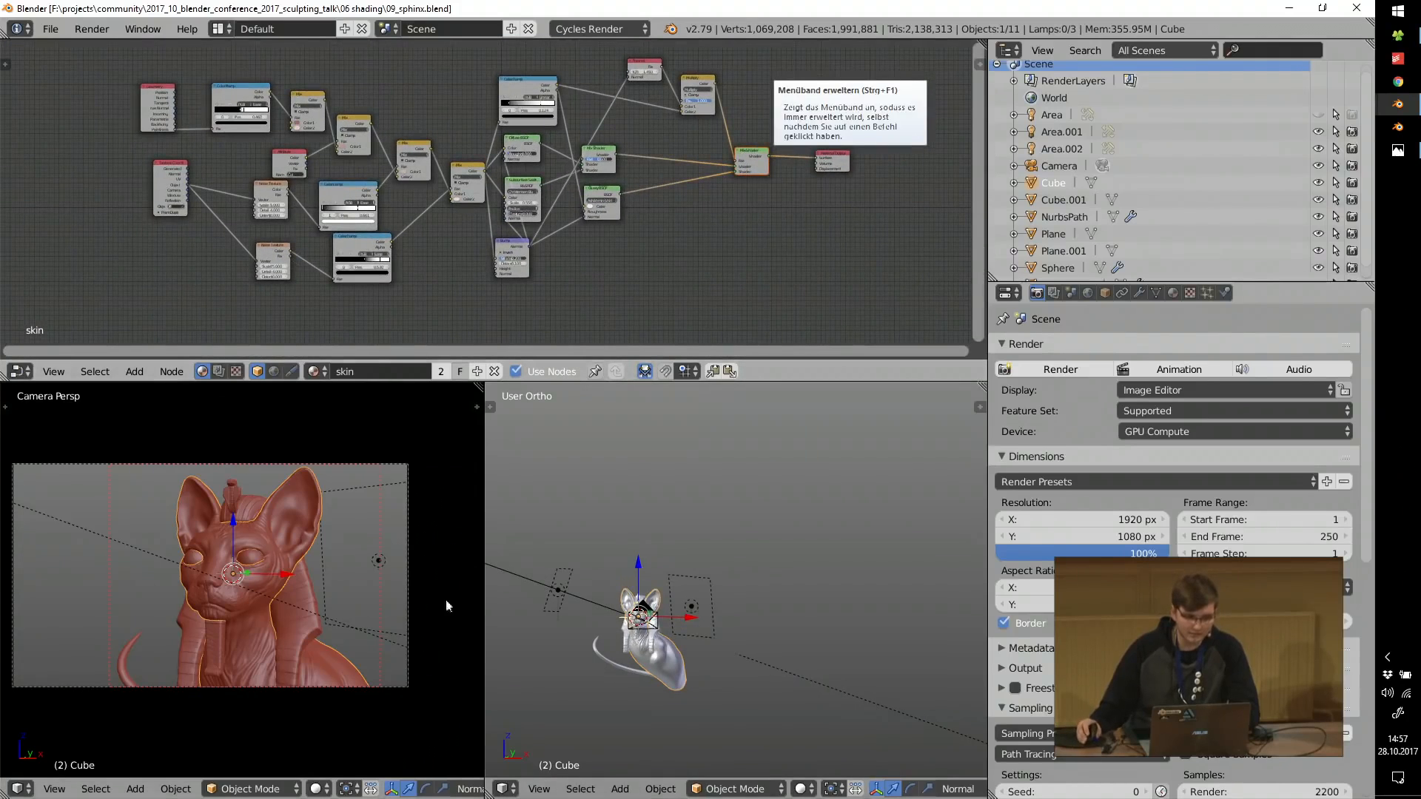
{"action": "key", "text": "KP_0"}
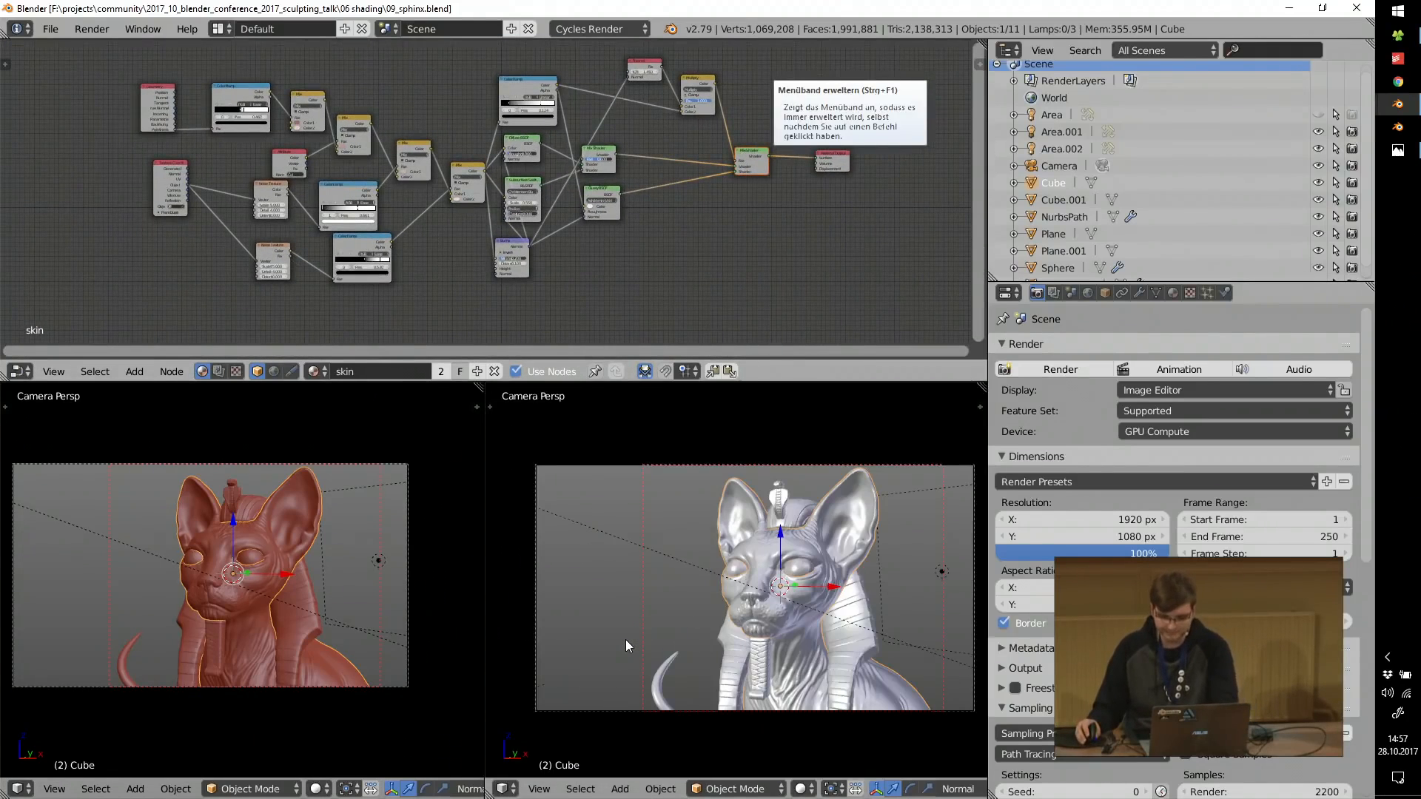
{"action": "key", "text": "KP_Divide"}
{"action": "middle_click_drag", "start_coordinate": [672, 450], "coordinate": [663, 512]}
{"action": "key", "text": "KP_5"}
{"action": "scroll", "coordinate": [663, 518], "scroll_direction": "up", "scroll_amount": 2}
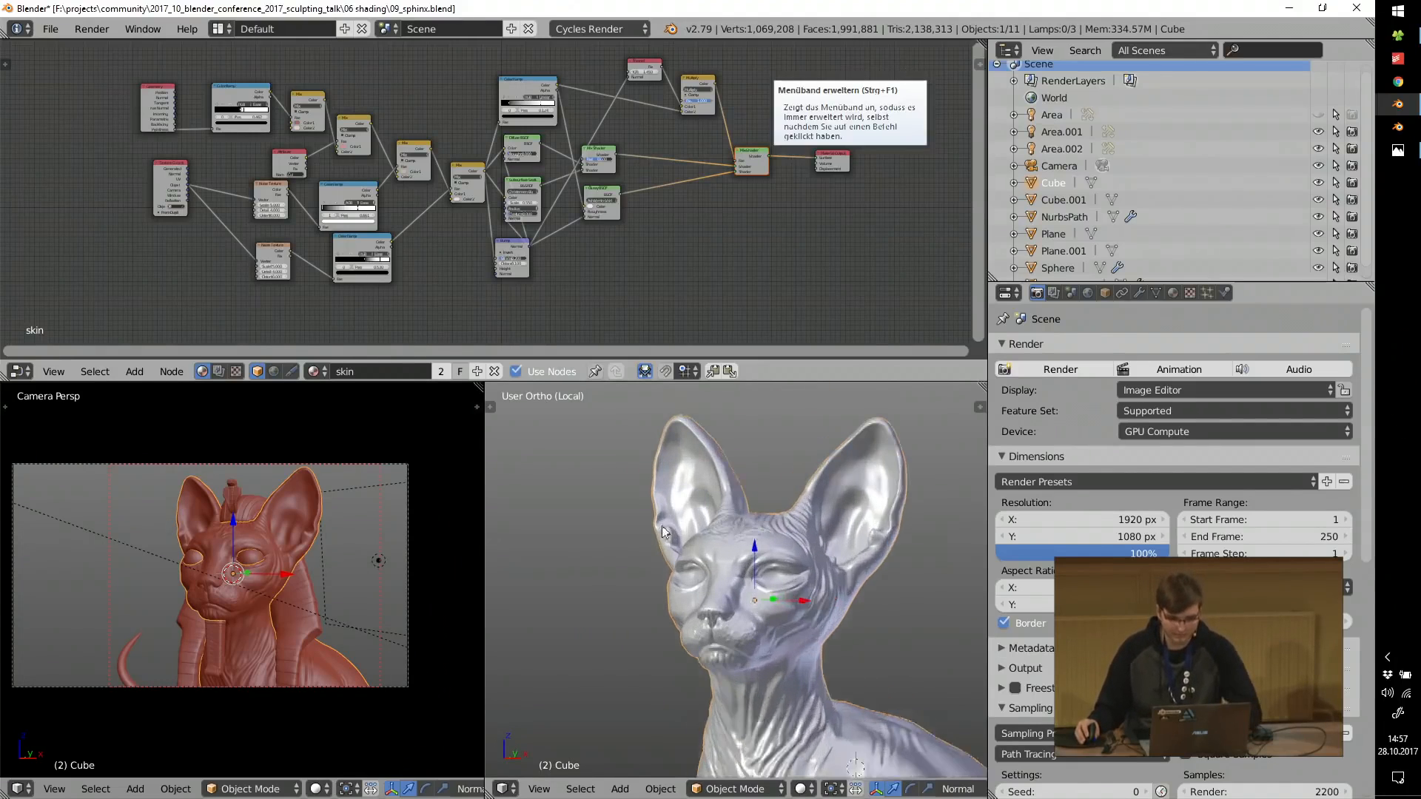
{"action": "scroll", "coordinate": [662, 527], "scroll_direction": "up", "scroll_amount": 1}
Set a render border around the cat's nose and one eye and show that region in rendered shading.
{"action": "key", "text": "ctrl+b"}
{"action": "mouse_move", "coordinate": [605, 508]}
{"action": "left_mouse_down"}
{"action": "mouse_move", "coordinate": [716, 634]}
{"action": "mouse_move", "coordinate": [776, 654]}
{"action": "left_mouse_up"}
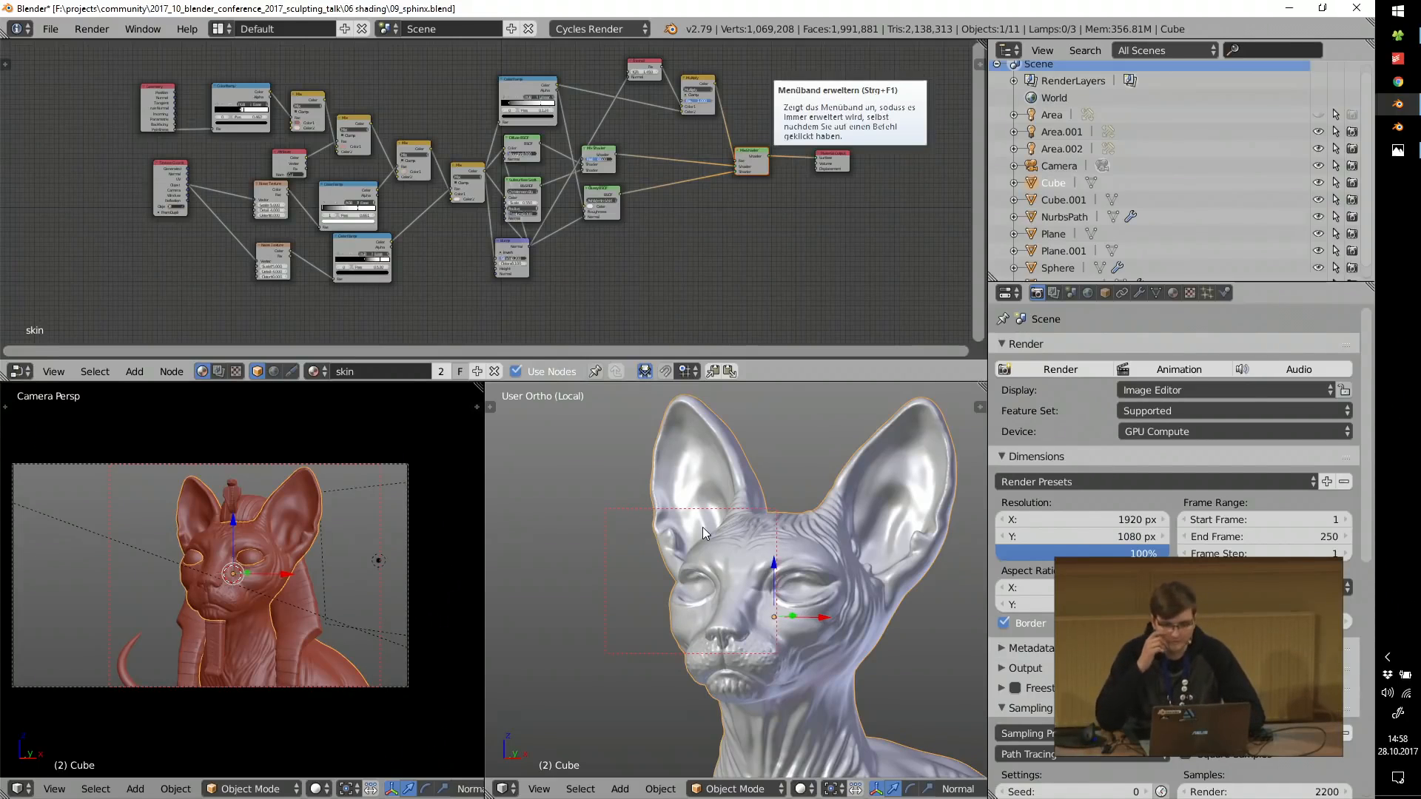
{"action": "key", "text": "shift+z"}
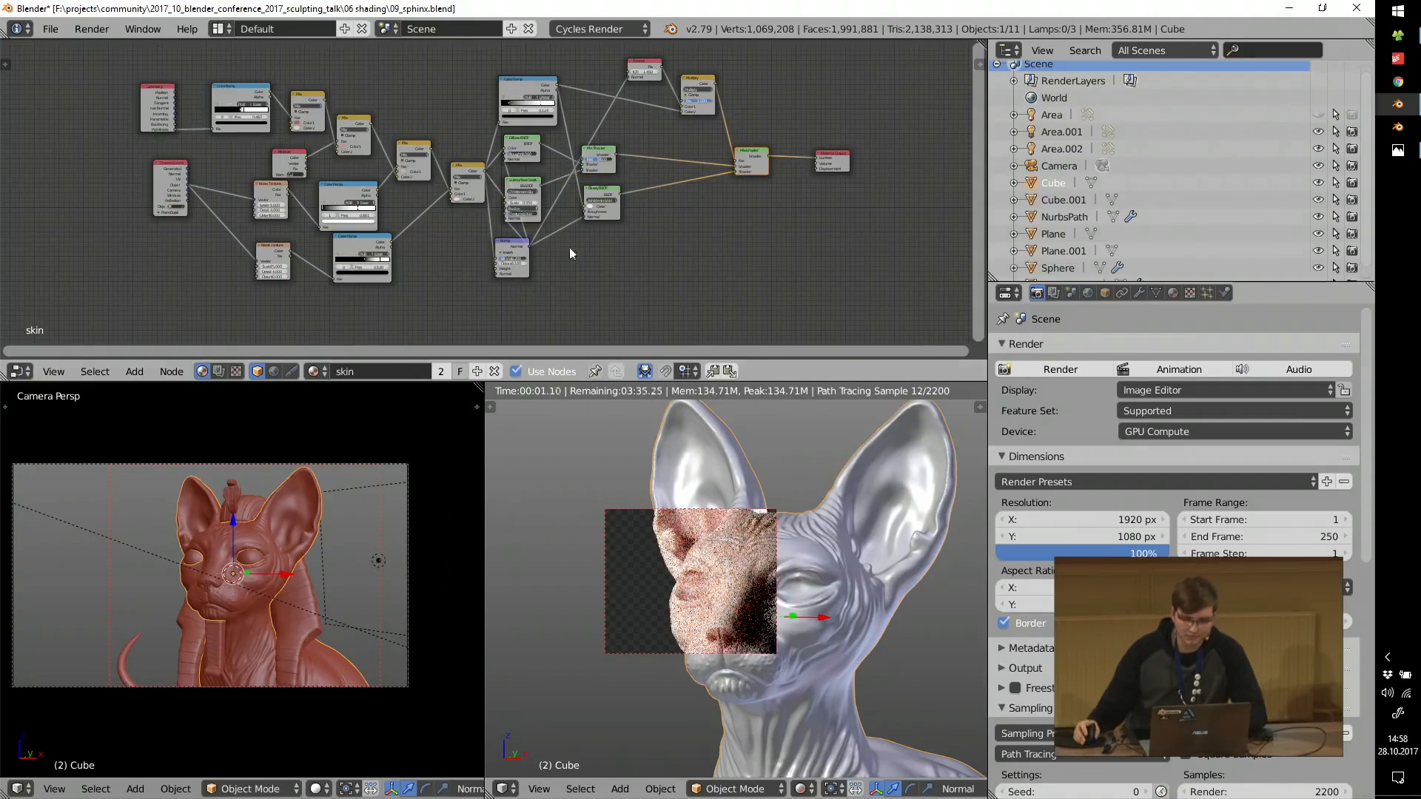
Preview the ColorRamp driven by the Geometry node's Pointiness output on the cat's head.
{"action": "middle_click_drag", "start_coordinate": [267, 135], "coordinate": [355, 145]}
{"action": "scroll", "coordinate": [355, 145], "scroll_direction": "up", "scroll_amount": 5}
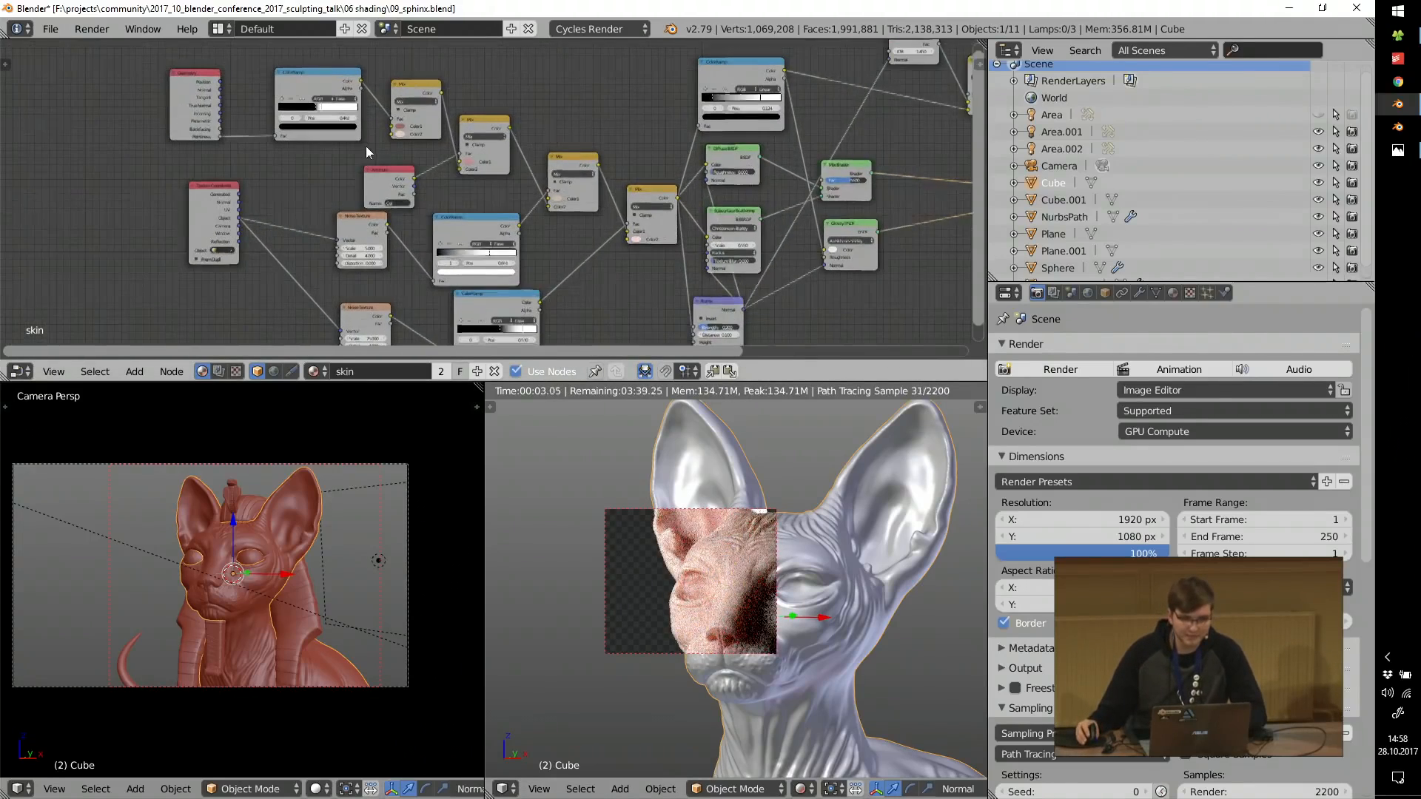
{"action": "scroll", "coordinate": [370, 150], "scroll_direction": "up", "scroll_amount": 5}
{"action": "middle_click_drag", "start_coordinate": [535, 171], "coordinate": [605, 210]}
{"action": "middle_click_drag", "start_coordinate": [497, 136], "coordinate": [592, 194]}
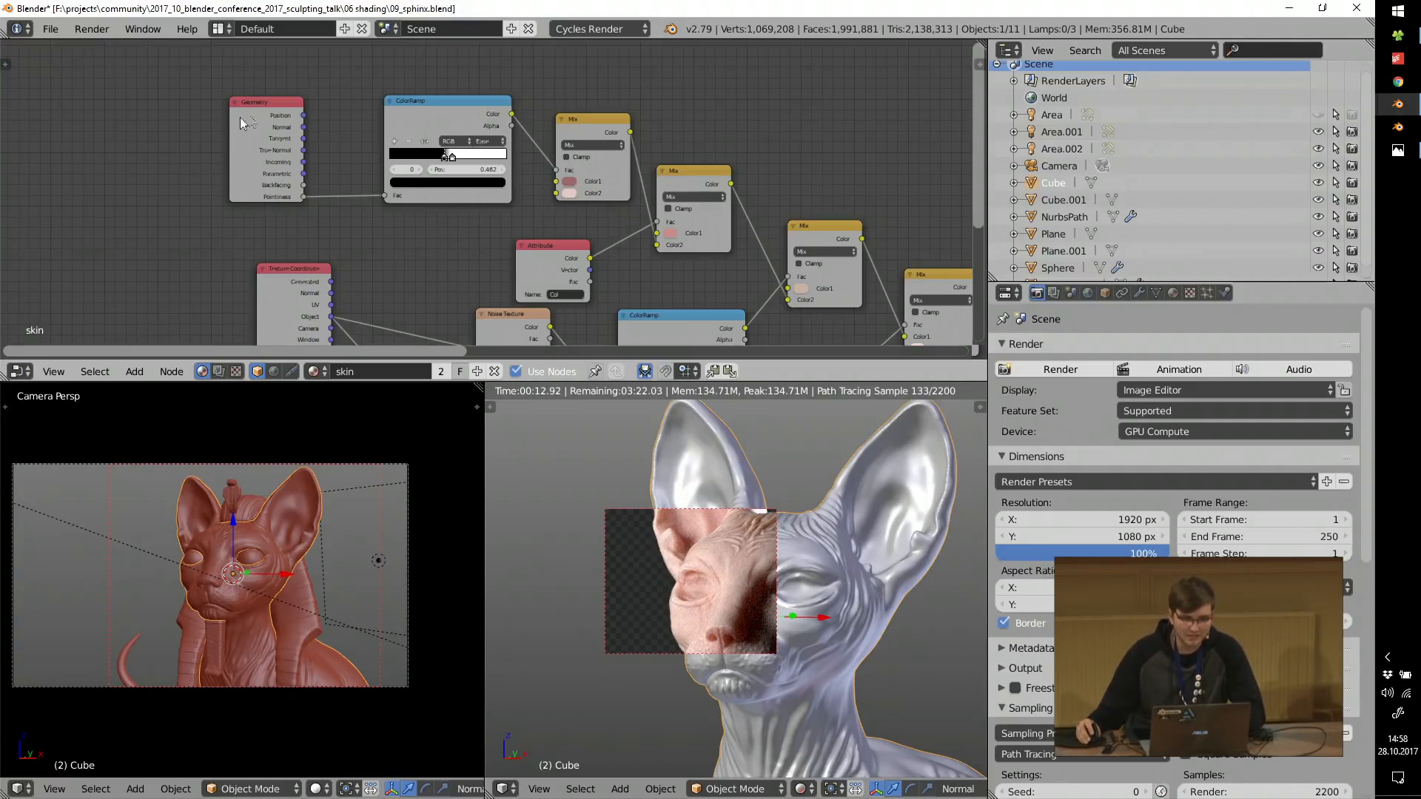
{"action": "scroll", "coordinate": [450, 109], "scroll_direction": "up", "scroll_amount": 2}
{"action": "left_click", "coordinate": [451, 105], "text": "ctrl+shift"}
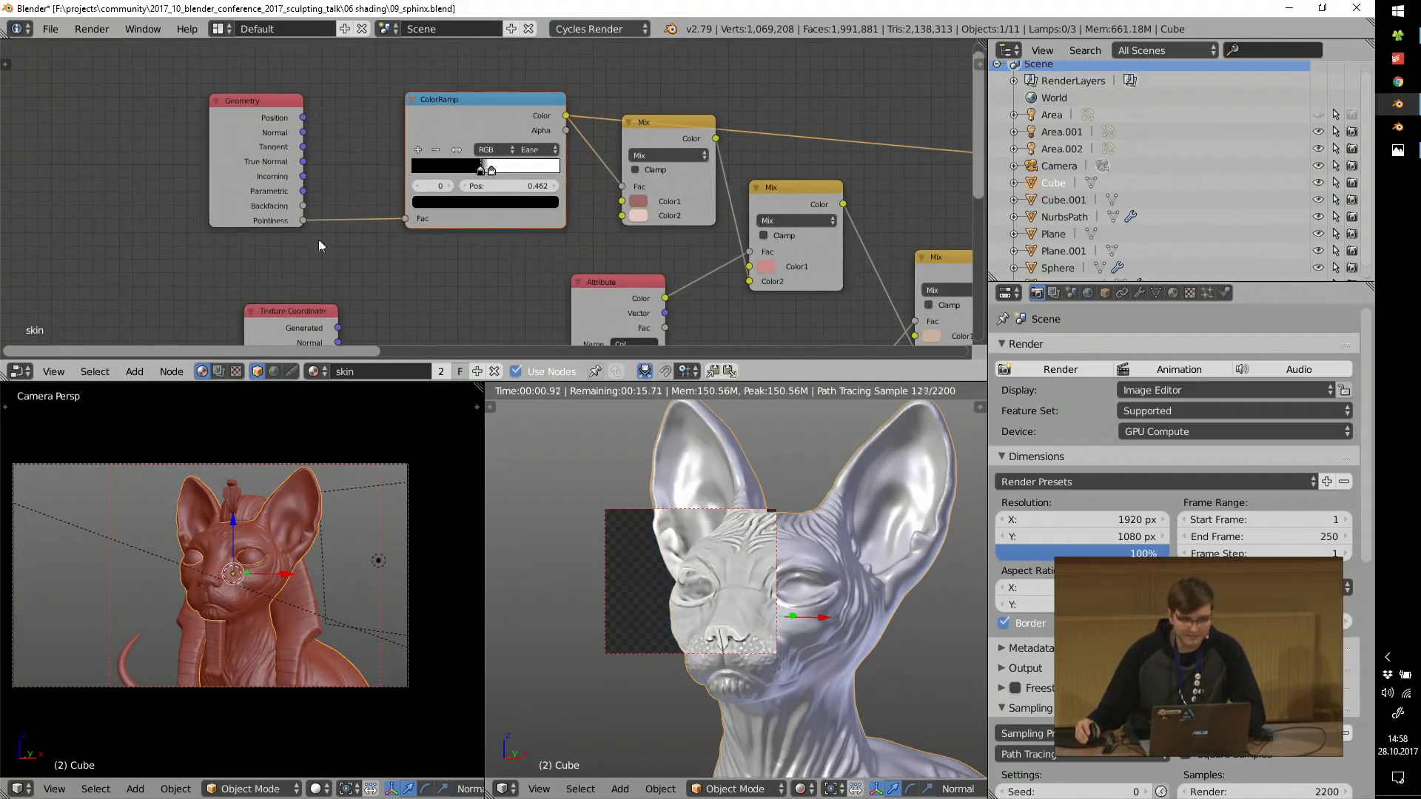
Move the black stop of the Pointiness ColorRamp to position 0.430.
{"action": "scroll", "coordinate": [300, 222], "scroll_direction": "up", "scroll_amount": 2}
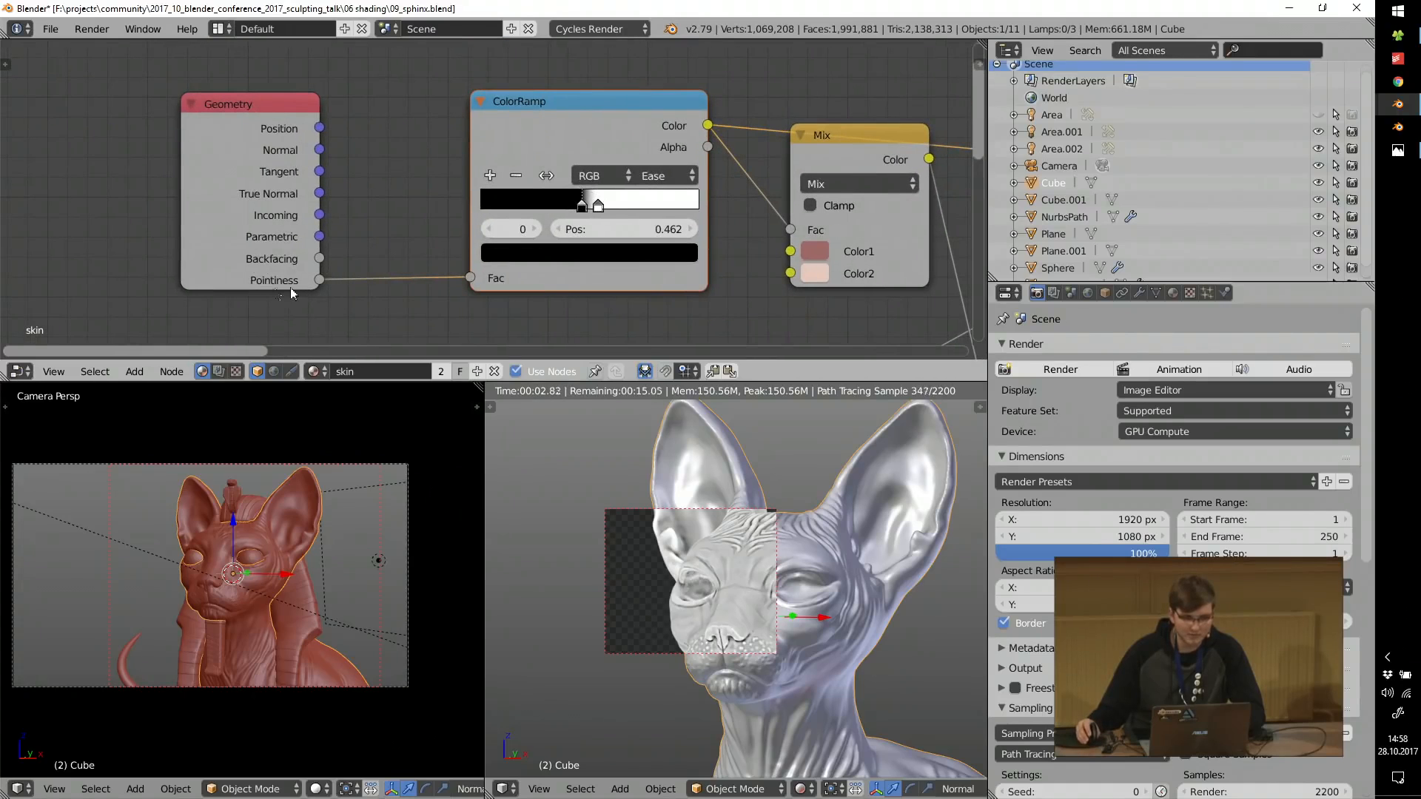
{"action": "scroll", "coordinate": [438, 109], "scroll_direction": "up", "scroll_amount": 2}
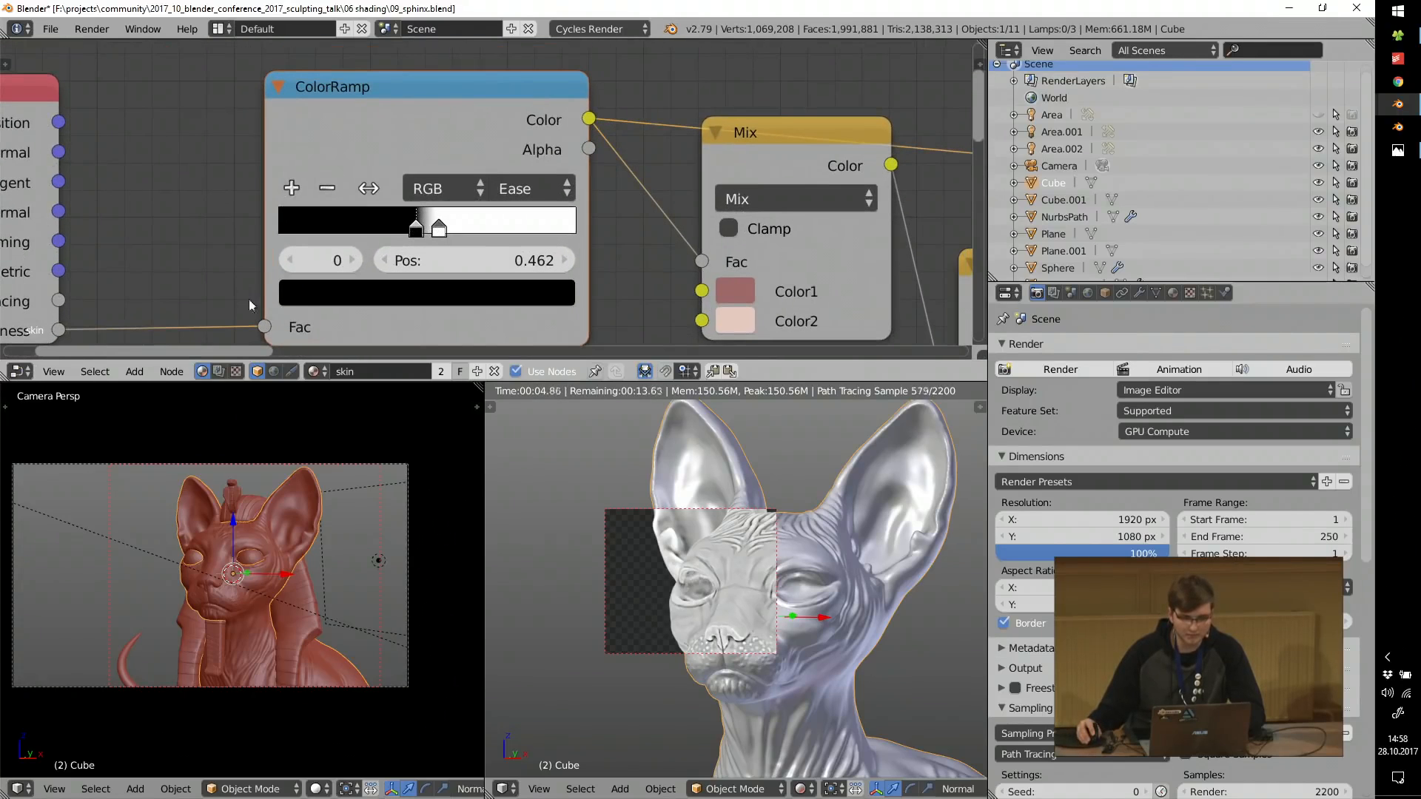
{"action": "mouse_move", "coordinate": [417, 232]}
{"action": "left_mouse_down"}
{"action": "mouse_move", "coordinate": [389, 232]}
{"action": "mouse_move", "coordinate": [410, 231]}
{"action": "left_mouse_up"}
Preview the Mix node fed by the Pointiness ColorRamp, setting its Color1 to saturated red and Color2 to pale green.
{"action": "middle_click_drag", "start_coordinate": [552, 231], "coordinate": [417, 228]}
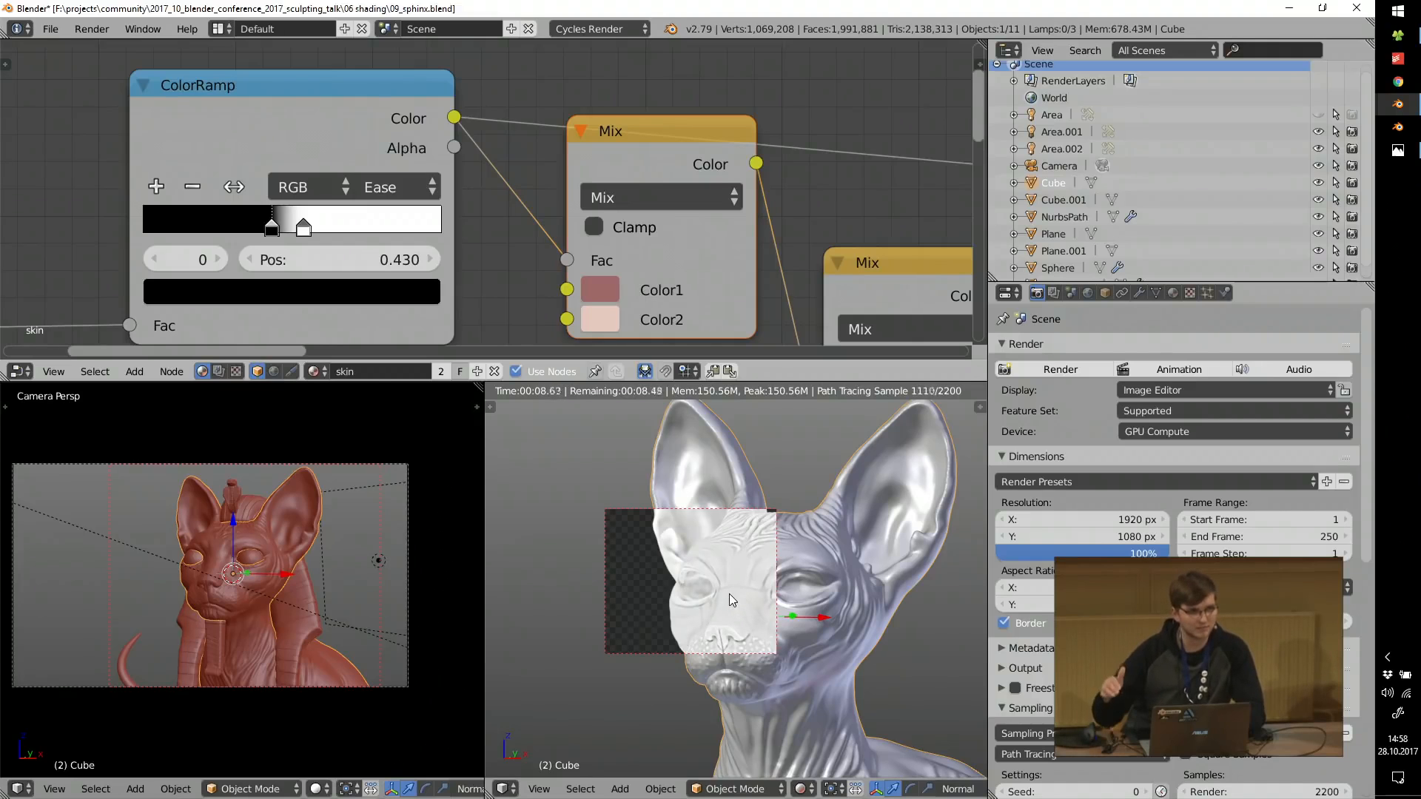
{"action": "left_click_drag", "start_coordinate": [641, 145], "coordinate": [641, 145]}
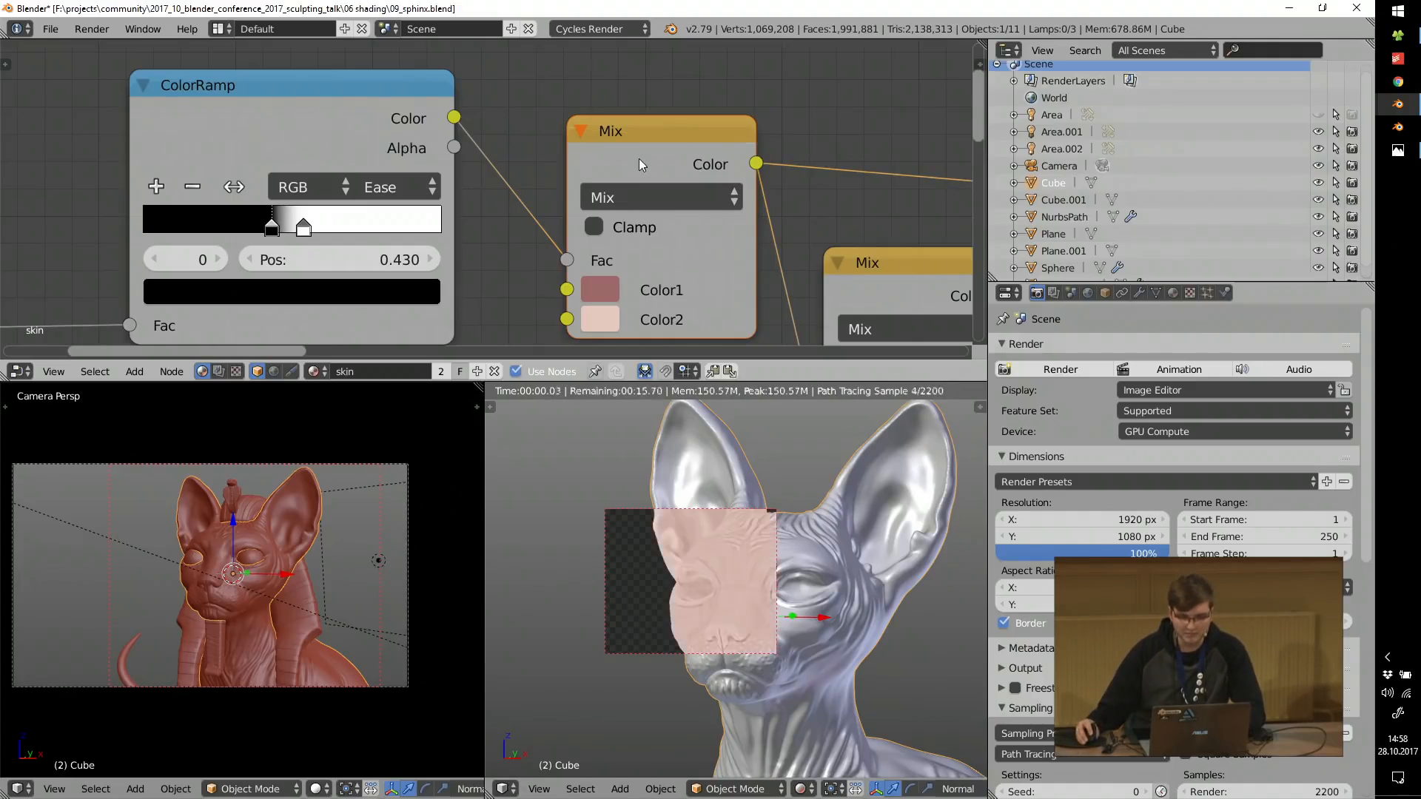
{"action": "left_click", "coordinate": [614, 291]}
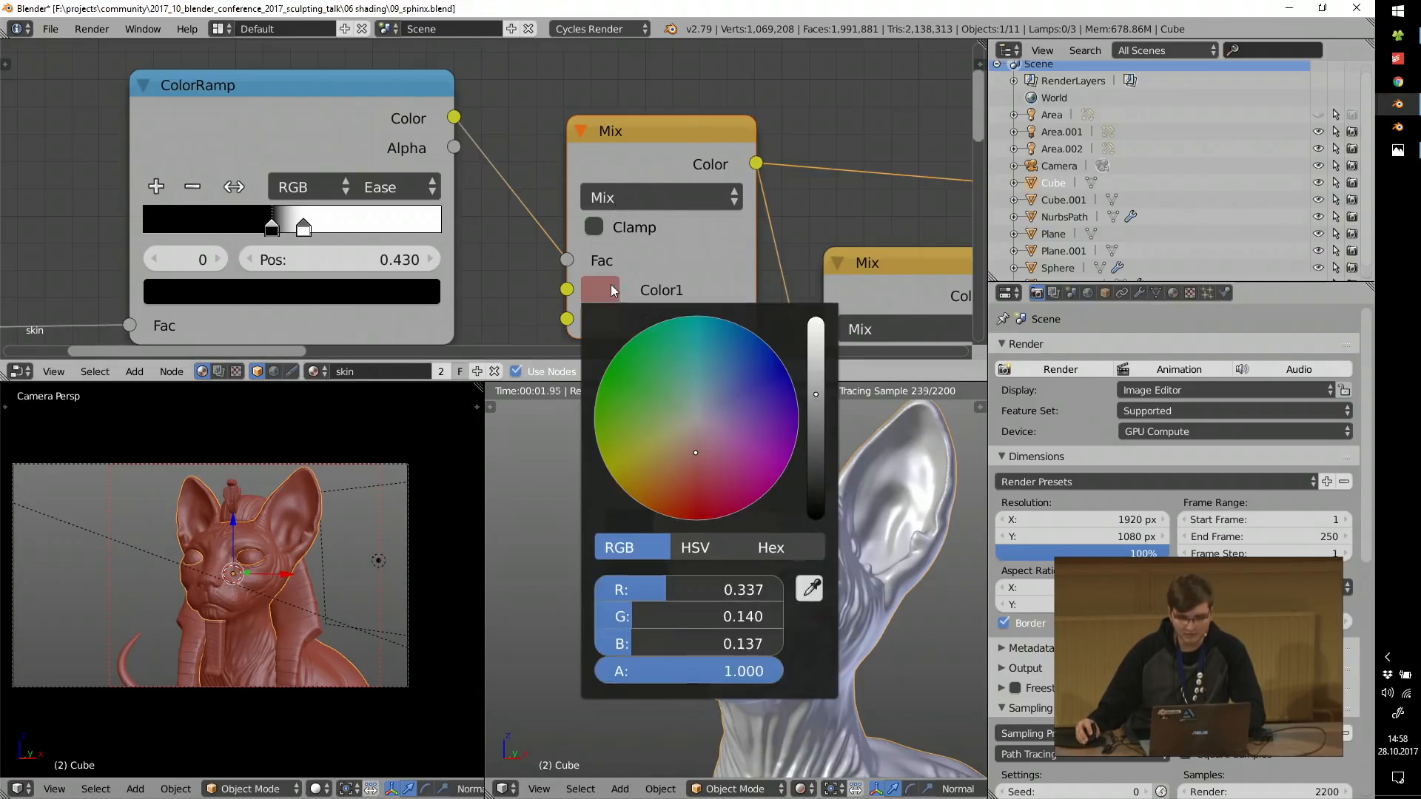
{"action": "left_click_drag", "start_coordinate": [698, 444], "coordinate": [651, 422]}
{"action": "left_click", "coordinate": [600, 321]}
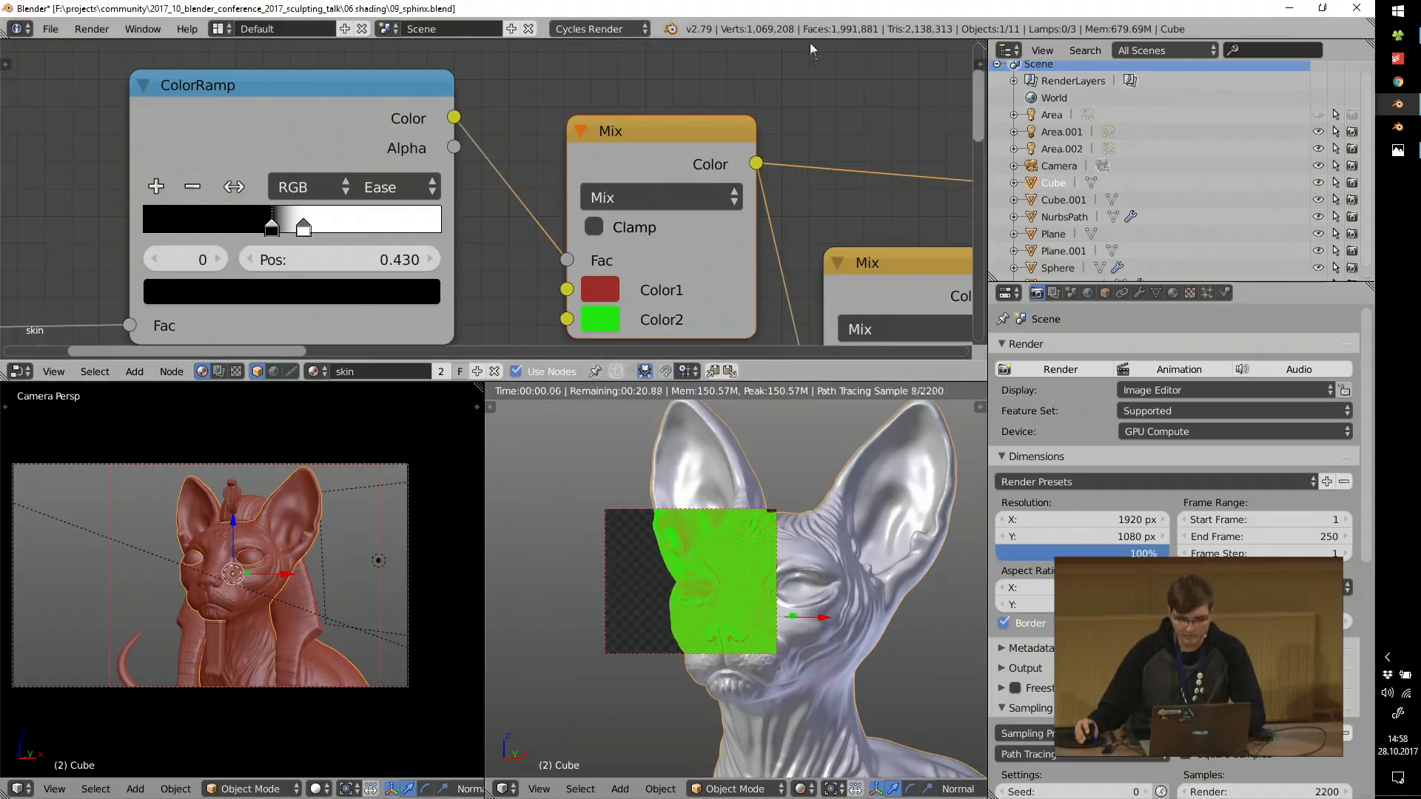
{"action": "left_click", "coordinate": [607, 321]}
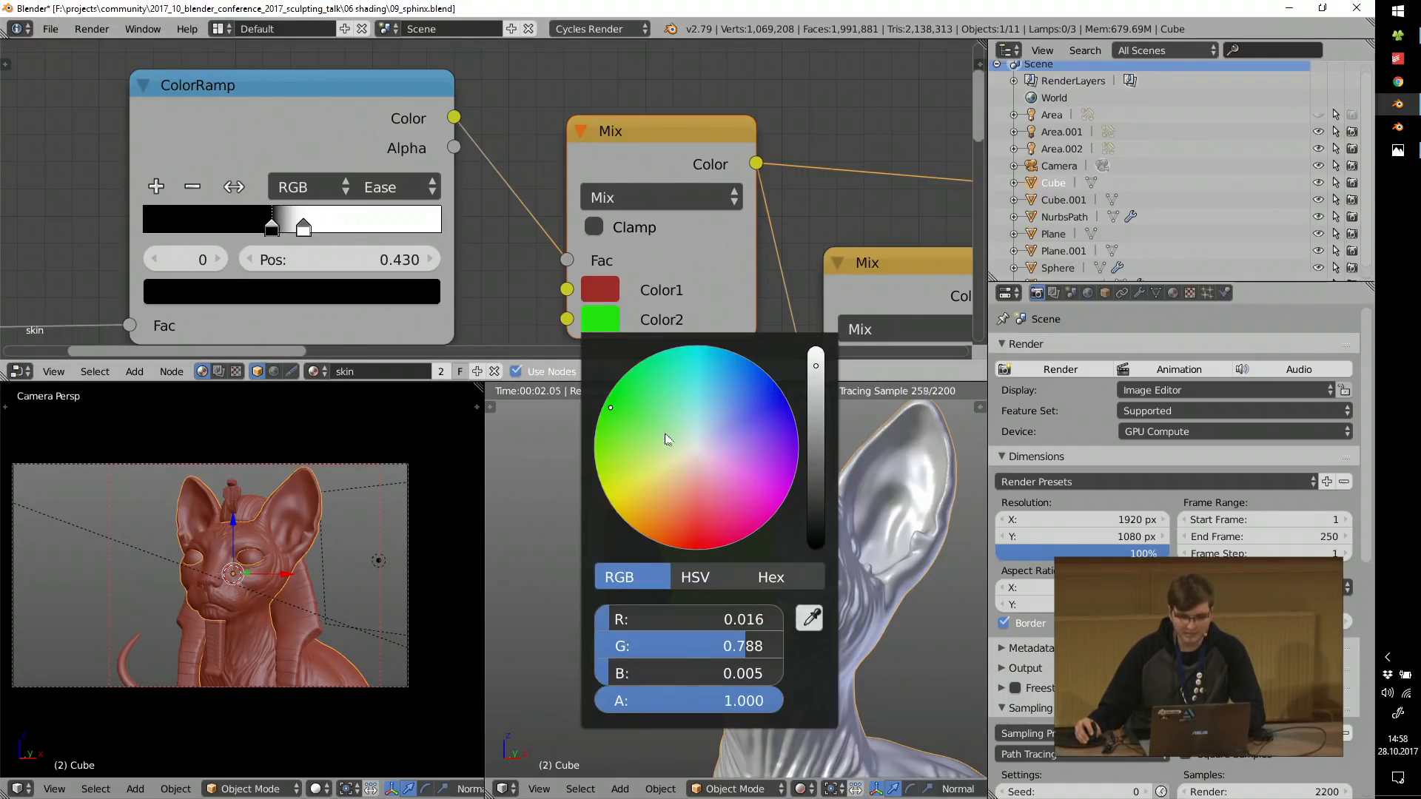
{"action": "left_click", "coordinate": [666, 435]}
Preview the Attribute node that reads the Col vertex colors on the cat's head.
{"action": "scroll", "coordinate": [746, 115], "scroll_direction": "down", "scroll_amount": 9}
{"action": "middle_click_drag", "start_coordinate": [724, 227], "coordinate": [722, 158]}
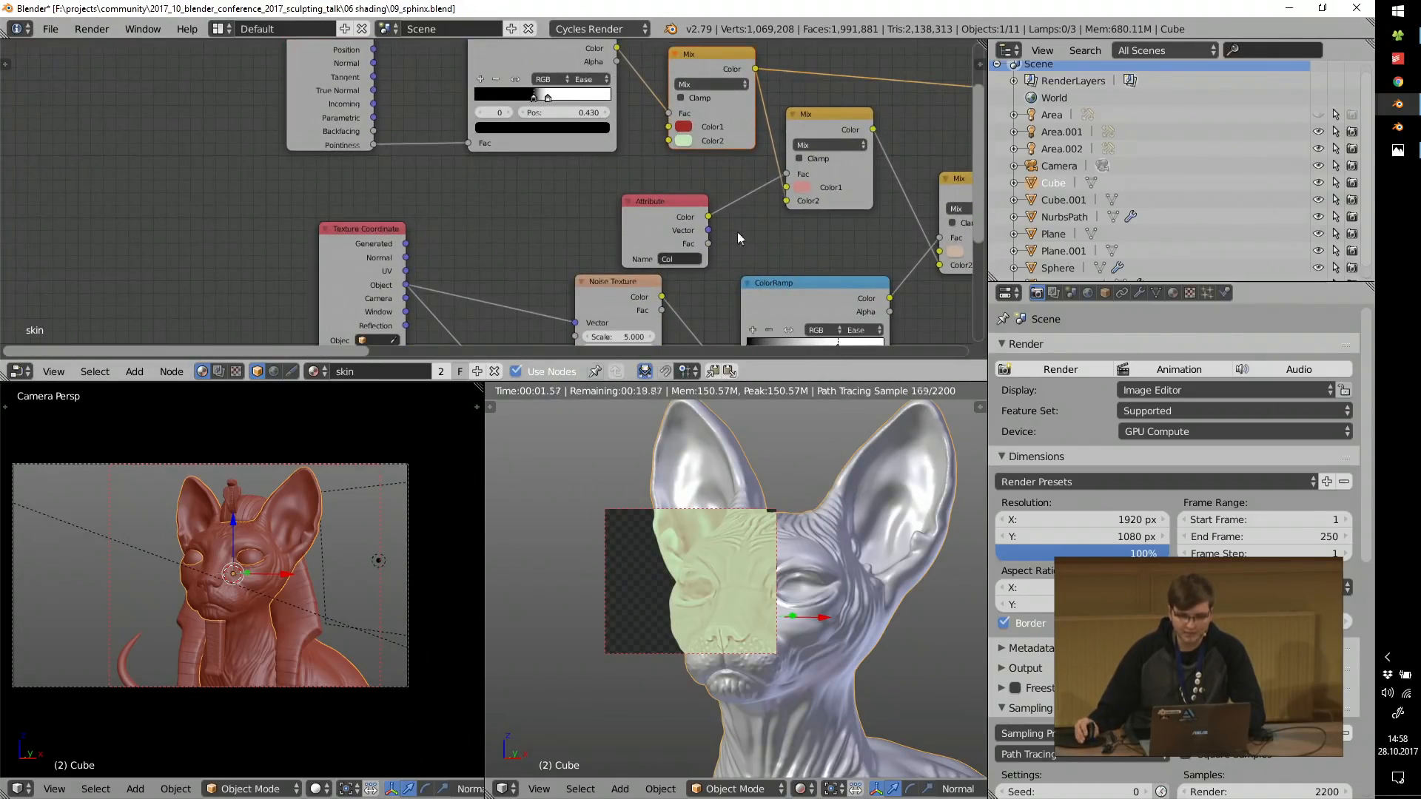
{"action": "middle_click_drag", "start_coordinate": [737, 233], "coordinate": [622, 223]}
{"action": "left_click", "coordinate": [544, 196], "text": "ctrl+shift"}
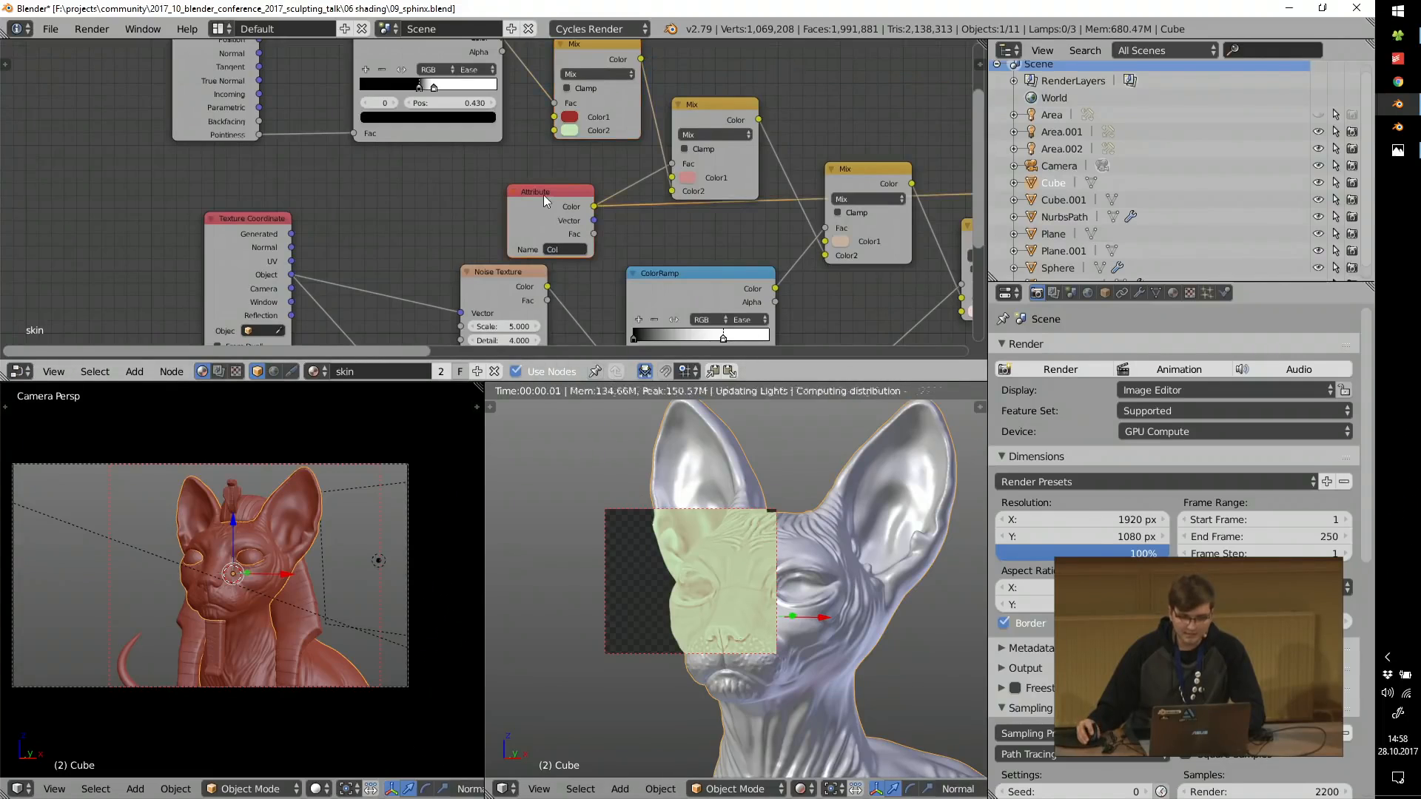
{"action": "scroll", "coordinate": [585, 231], "scroll_direction": "up", "scroll_amount": 7}
{"action": "scroll", "coordinate": [544, 226], "scroll_direction": "up", "scroll_amount": 2}
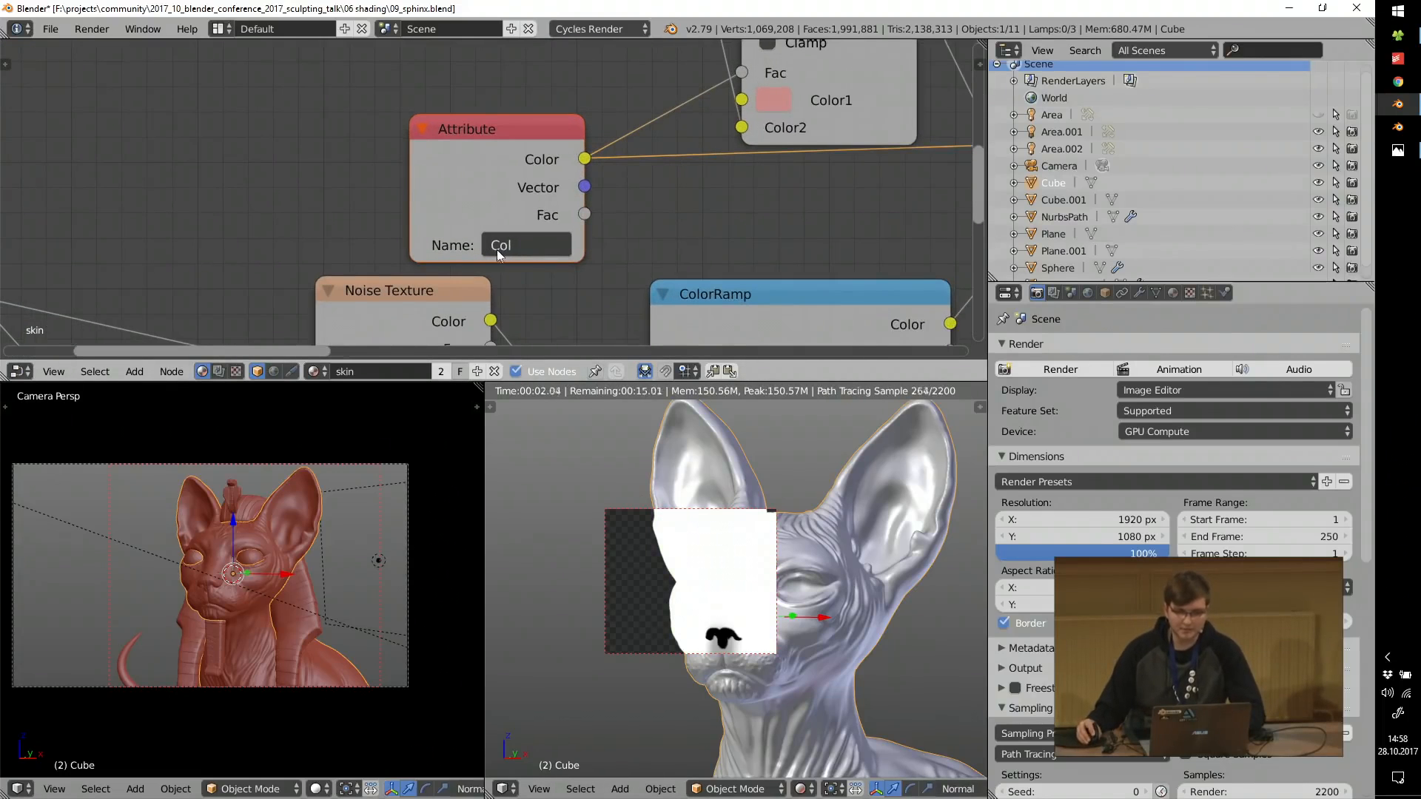
Show the mesh's Col vertex color layer in its data properties and examine the painted nose mask.
{"action": "left_click", "coordinate": [1156, 296]}
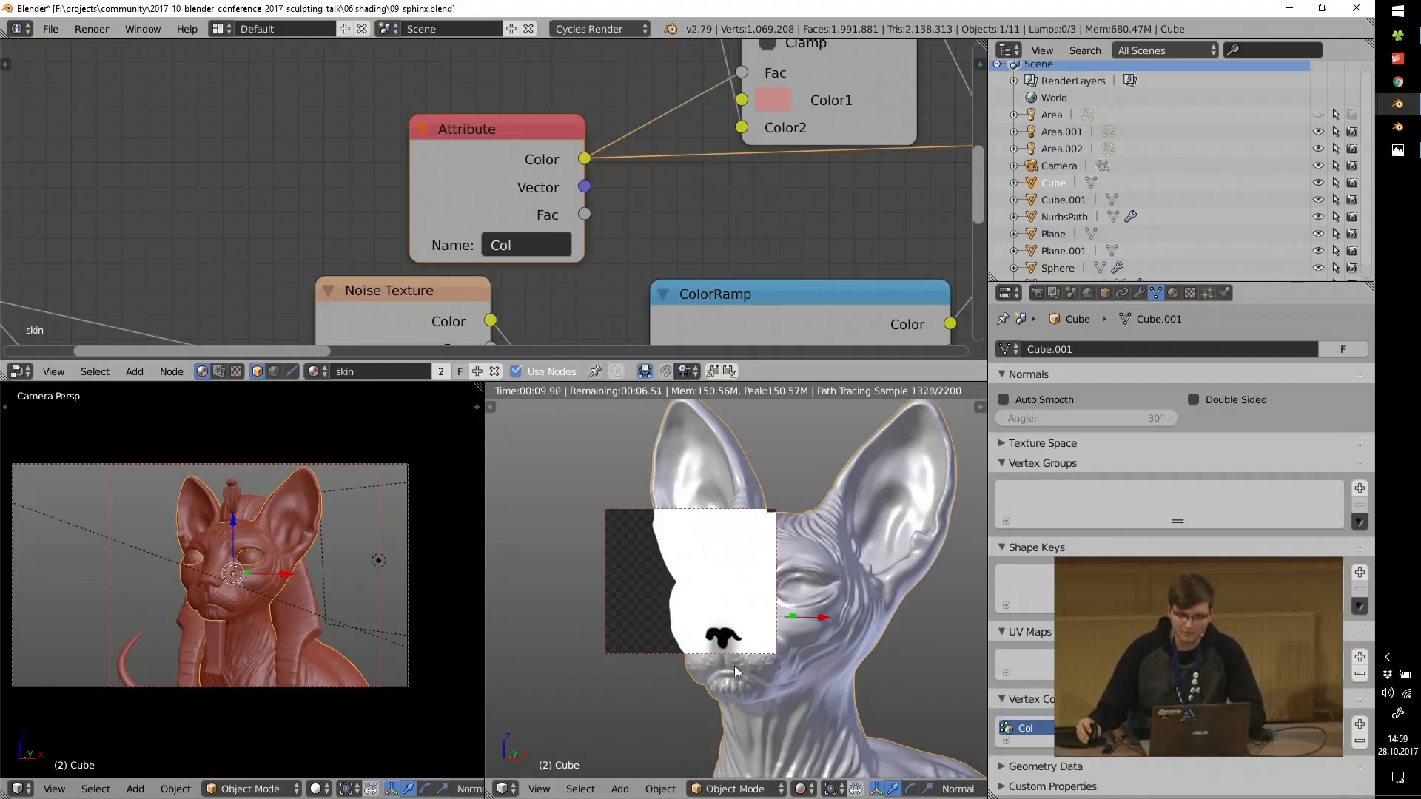
{"action": "scroll", "coordinate": [734, 665], "scroll_direction": "up", "scroll_amount": 8}
{"action": "scroll", "coordinate": [654, 631], "scroll_direction": "down", "scroll_amount": 4}
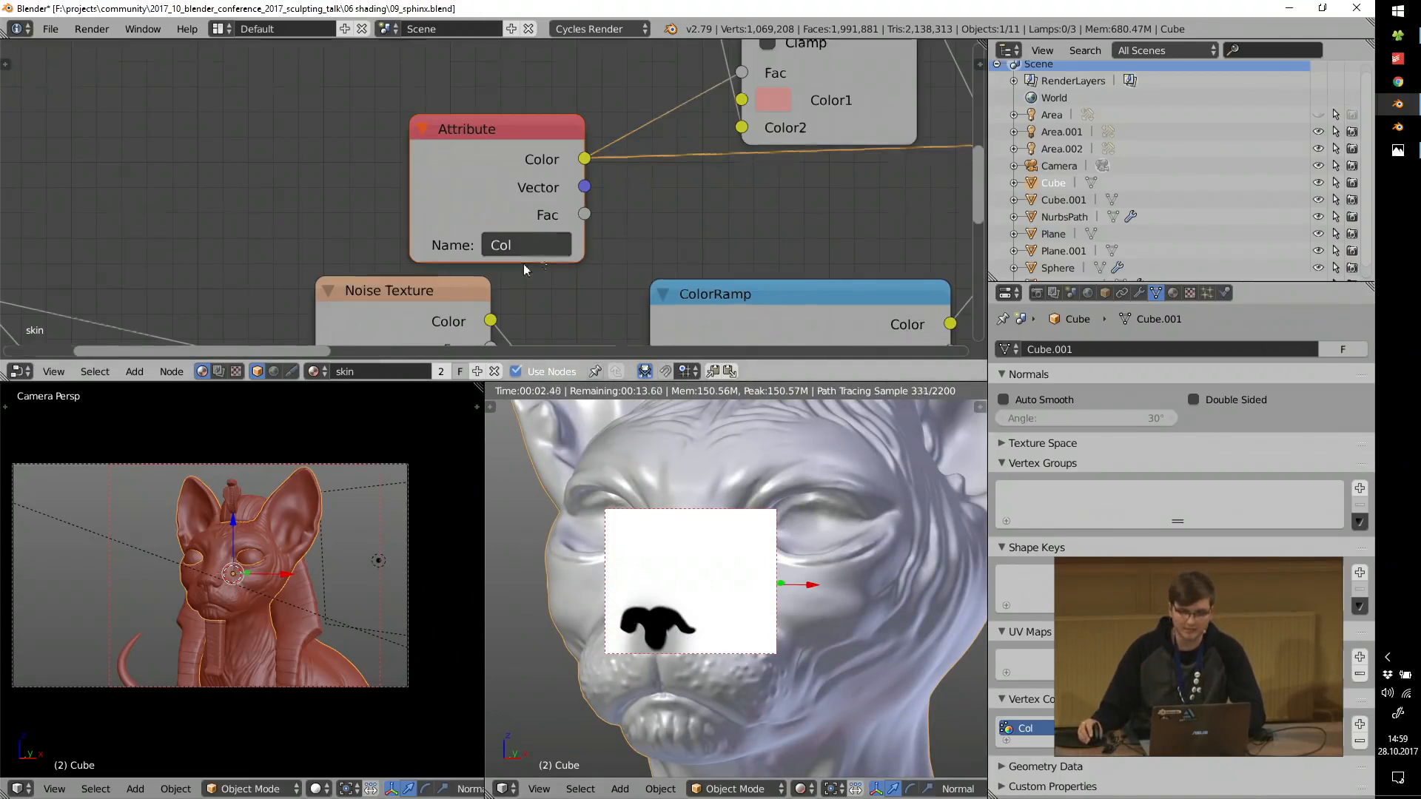
Preview the Mix node masked by the Col attribute and change the Pointiness Mix node's Color2 to light peach.
{"action": "scroll", "coordinate": [522, 264], "scroll_direction": "down", "scroll_amount": 3}
{"action": "scroll", "coordinate": [529, 243], "scroll_direction": "up", "scroll_amount": 3}
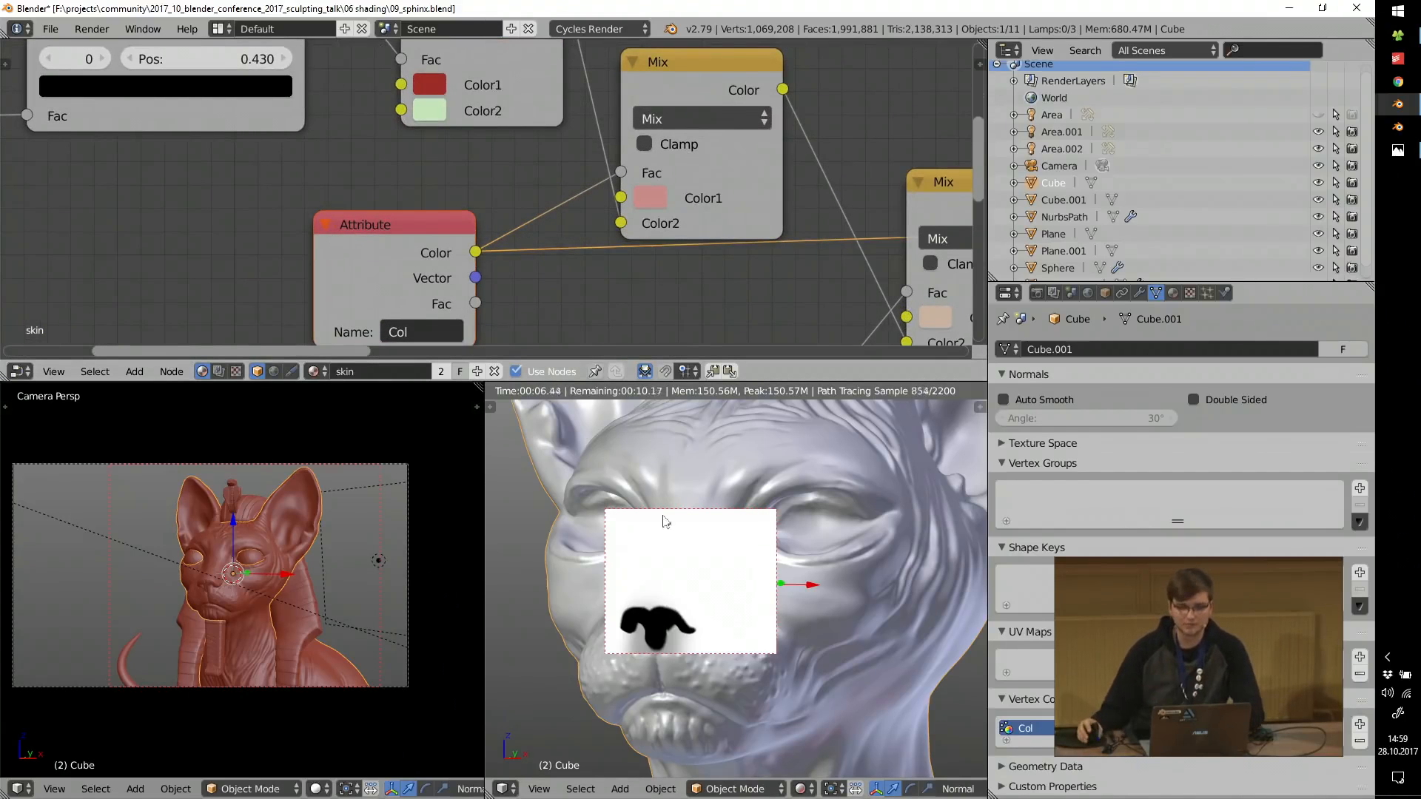
{"action": "left_click", "coordinate": [699, 91], "text": "ctrl+shift"}
{"action": "middle_click_drag", "start_coordinate": [533, 81], "coordinate": [544, 186]}
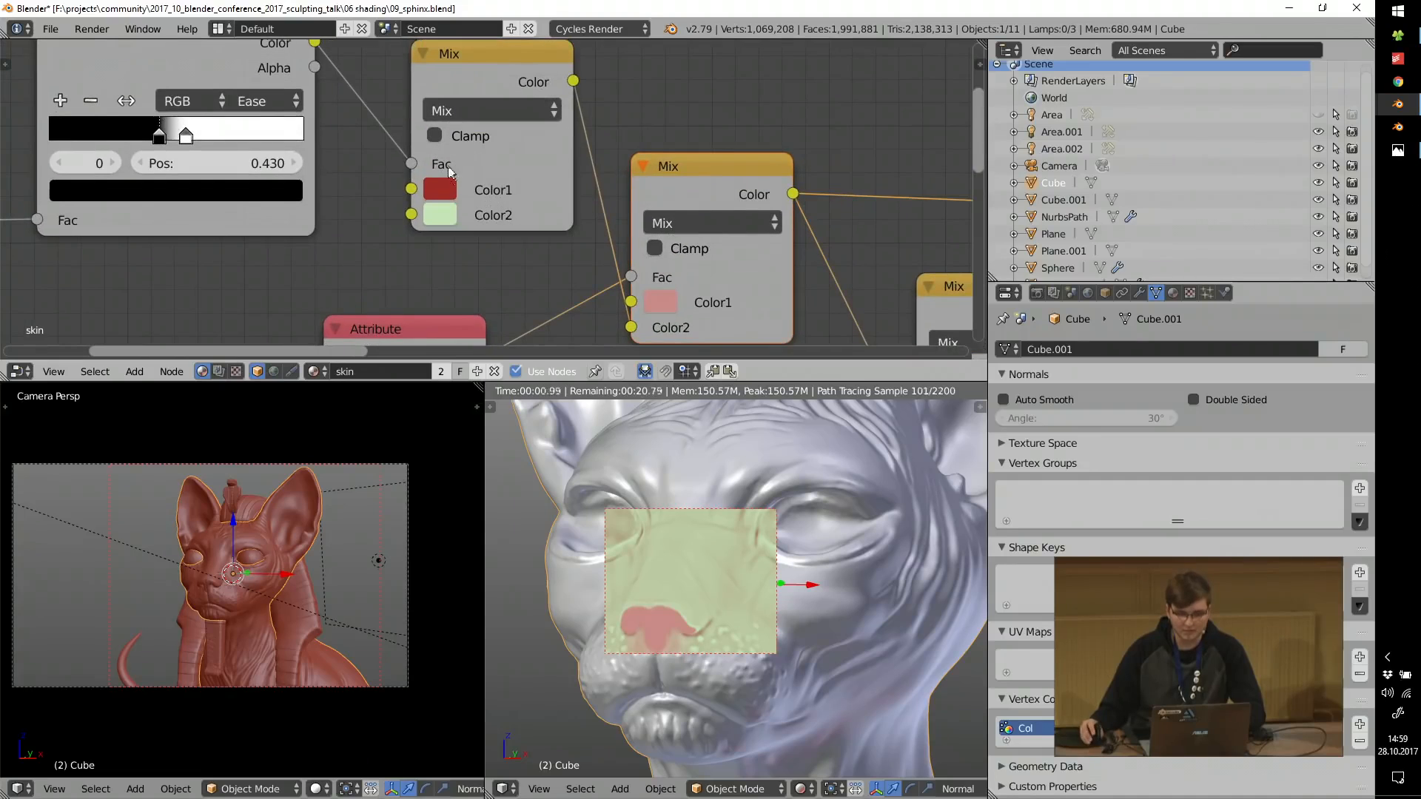
{"action": "left_click", "coordinate": [444, 217]}
{"action": "left_click", "coordinate": [500, 345]}
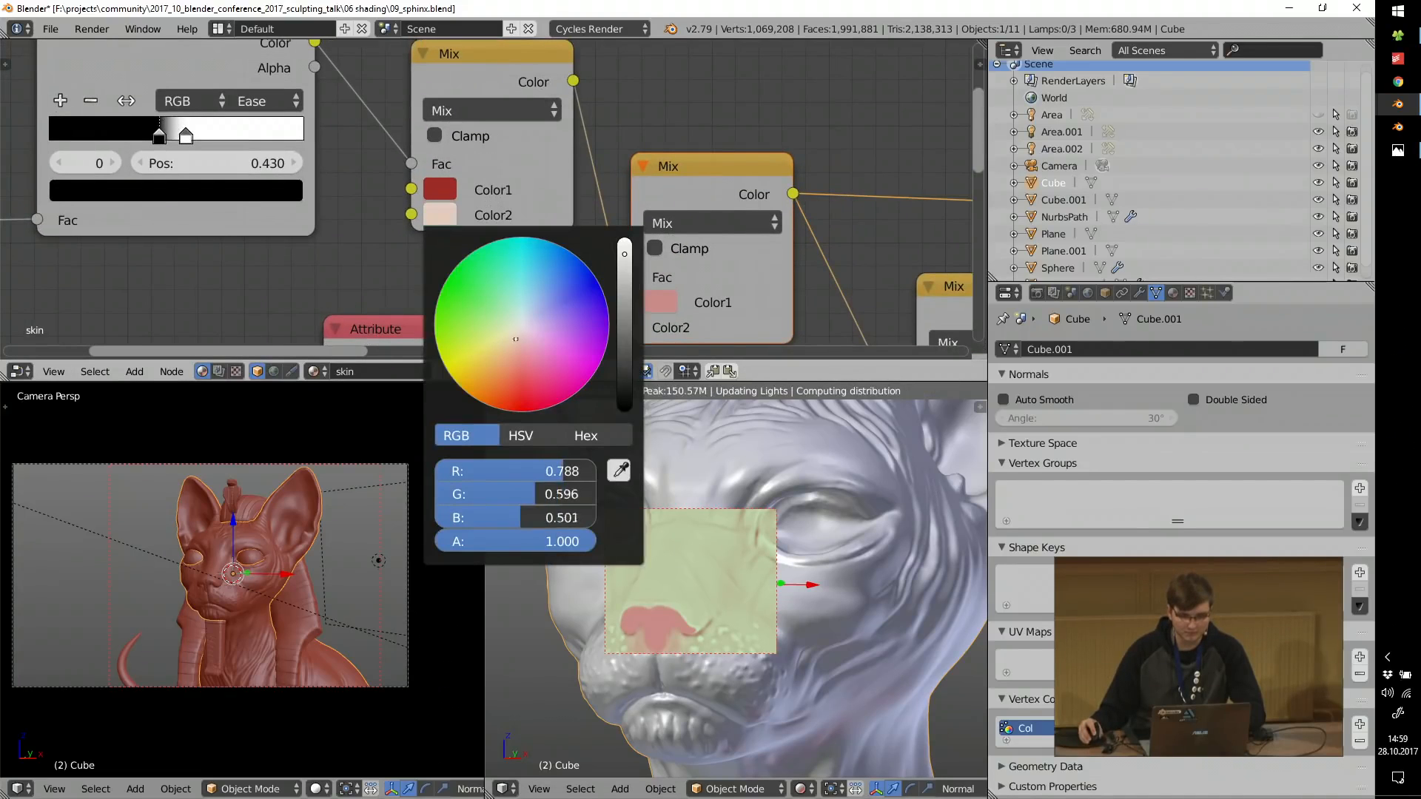
Set Color1 of the Mix node masked by the Col attribute to a pale greyish pink.
{"action": "middle_click_drag", "start_coordinate": [722, 163], "coordinate": [663, 150]}
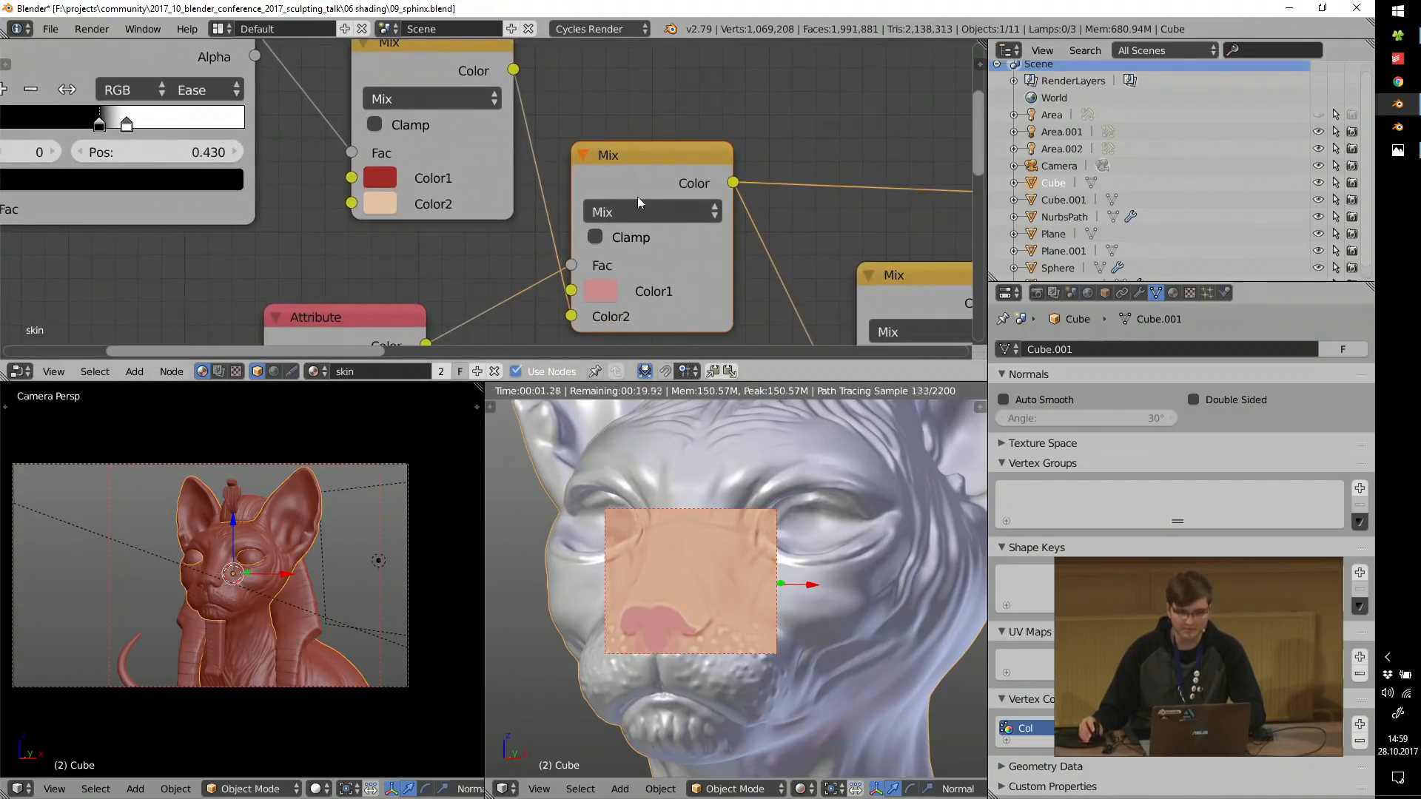
{"action": "middle_click_drag", "start_coordinate": [634, 289], "coordinate": [622, 229]}
{"action": "left_click", "coordinate": [585, 228]}
{"action": "left_click_drag", "start_coordinate": [655, 383], "coordinate": [670, 354]}
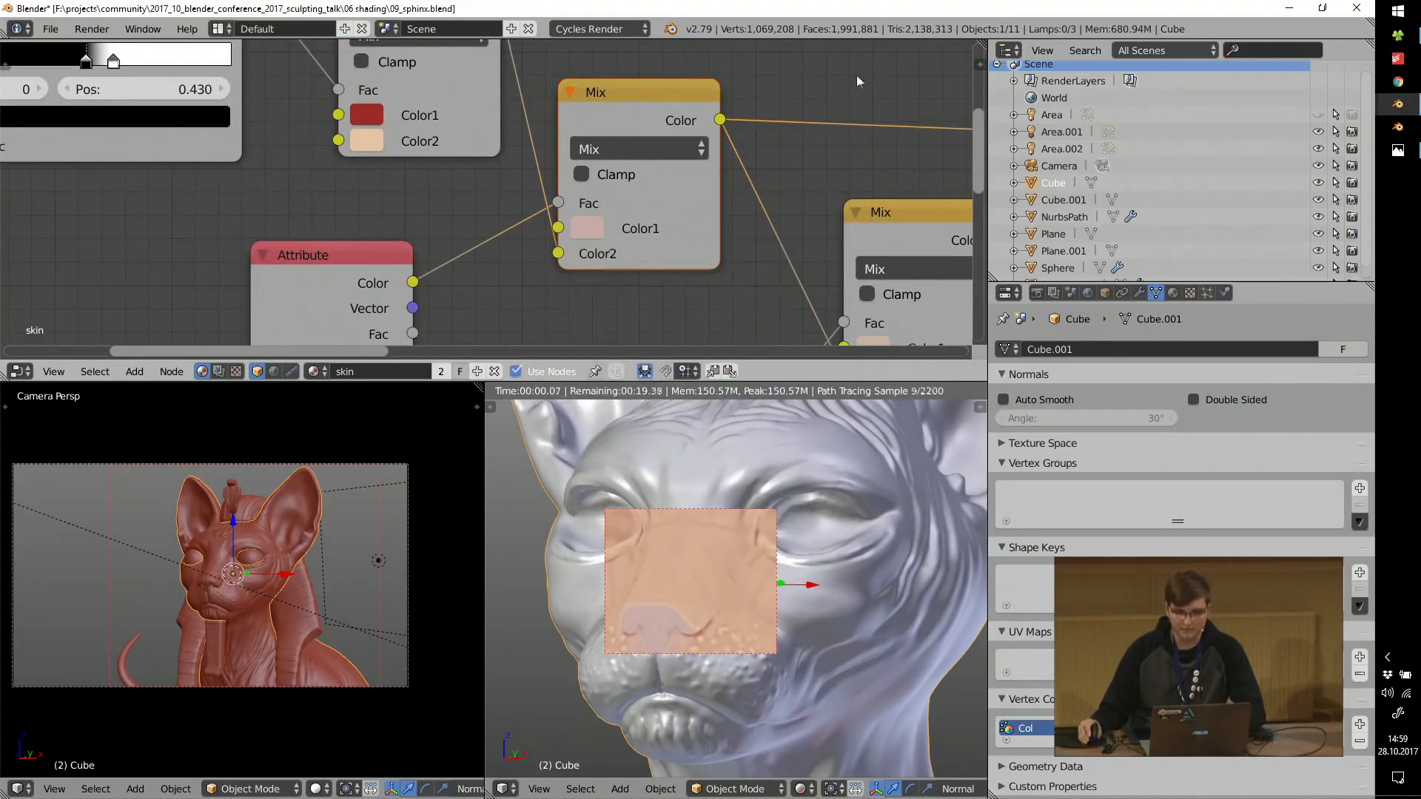
Reposition the Texture Coordinate and Noise Texture nodes and preview the Noise Texture on the cat's head.
{"action": "scroll", "coordinate": [853, 88], "scroll_direction": "down", "scroll_amount": 8}
{"action": "middle_click_drag", "start_coordinate": [477, 312], "coordinate": [600, 189]}
{"action": "scroll", "coordinate": [412, 145], "scroll_direction": "up", "scroll_amount": 3}
{"action": "left_click_drag", "start_coordinate": [370, 127], "coordinate": [294, 169]}
{"action": "scroll", "coordinate": [345, 239], "scroll_direction": "up", "scroll_amount": 3}
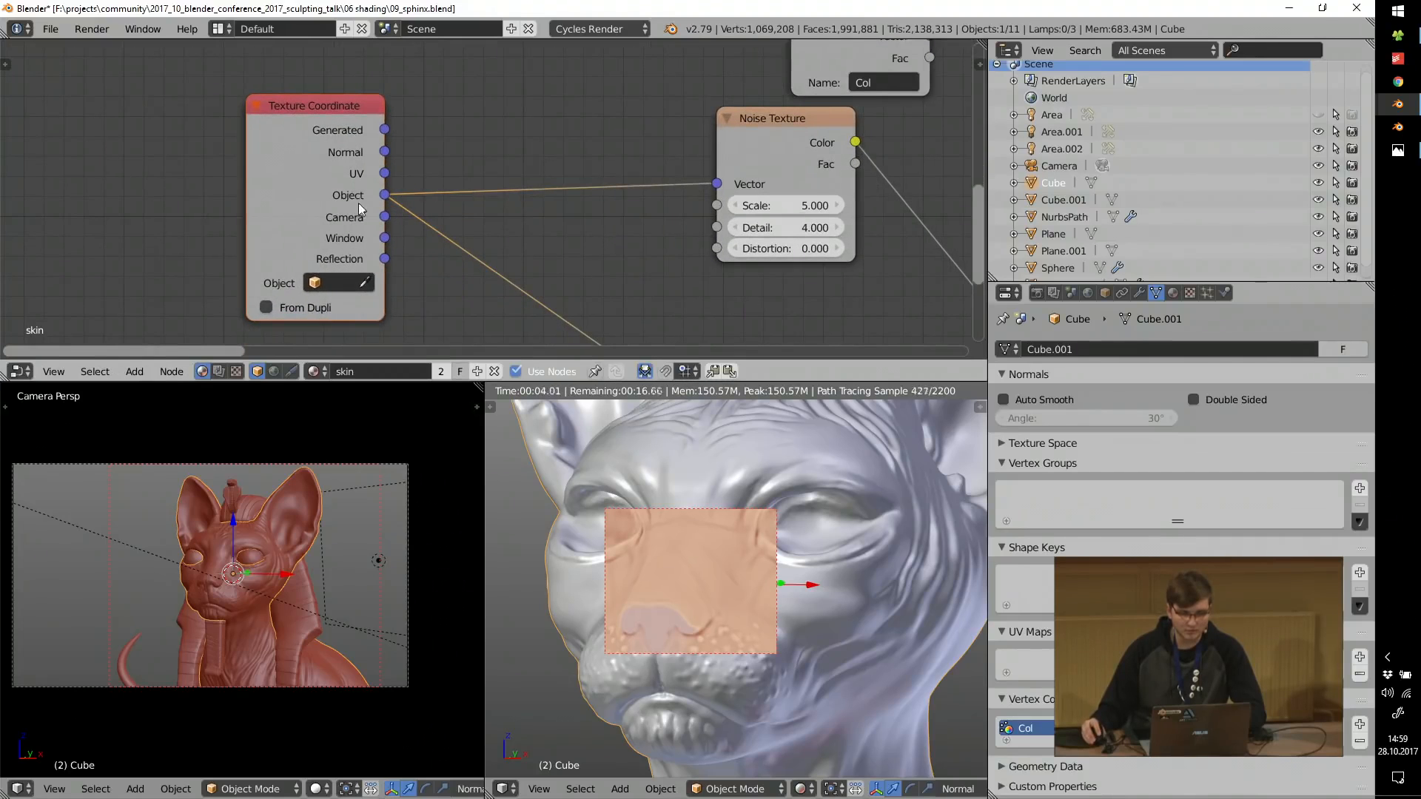
{"action": "middle_click_drag", "start_coordinate": [491, 205], "coordinate": [296, 199]}
{"action": "scroll", "coordinate": [711, 130], "scroll_direction": "up", "scroll_amount": 4}
{"action": "left_click_drag", "start_coordinate": [520, 98], "coordinate": [490, 123]}
{"action": "left_click", "coordinate": [518, 139], "text": "ctrl+shift"}
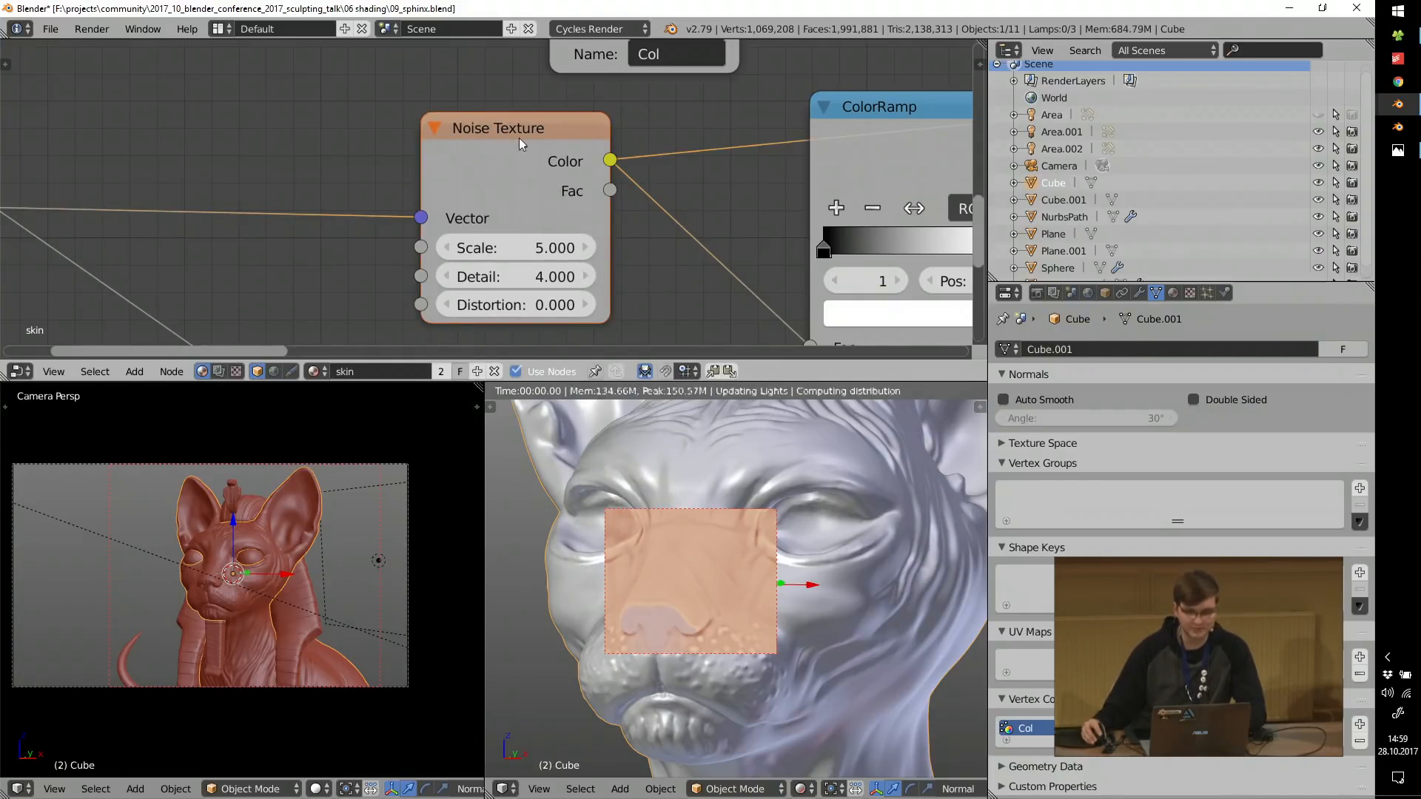
Preview the Noise Texture node with scale 75 on the cat's face.
{"action": "scroll", "coordinate": [692, 651], "scroll_direction": "down", "scroll_amount": 5}
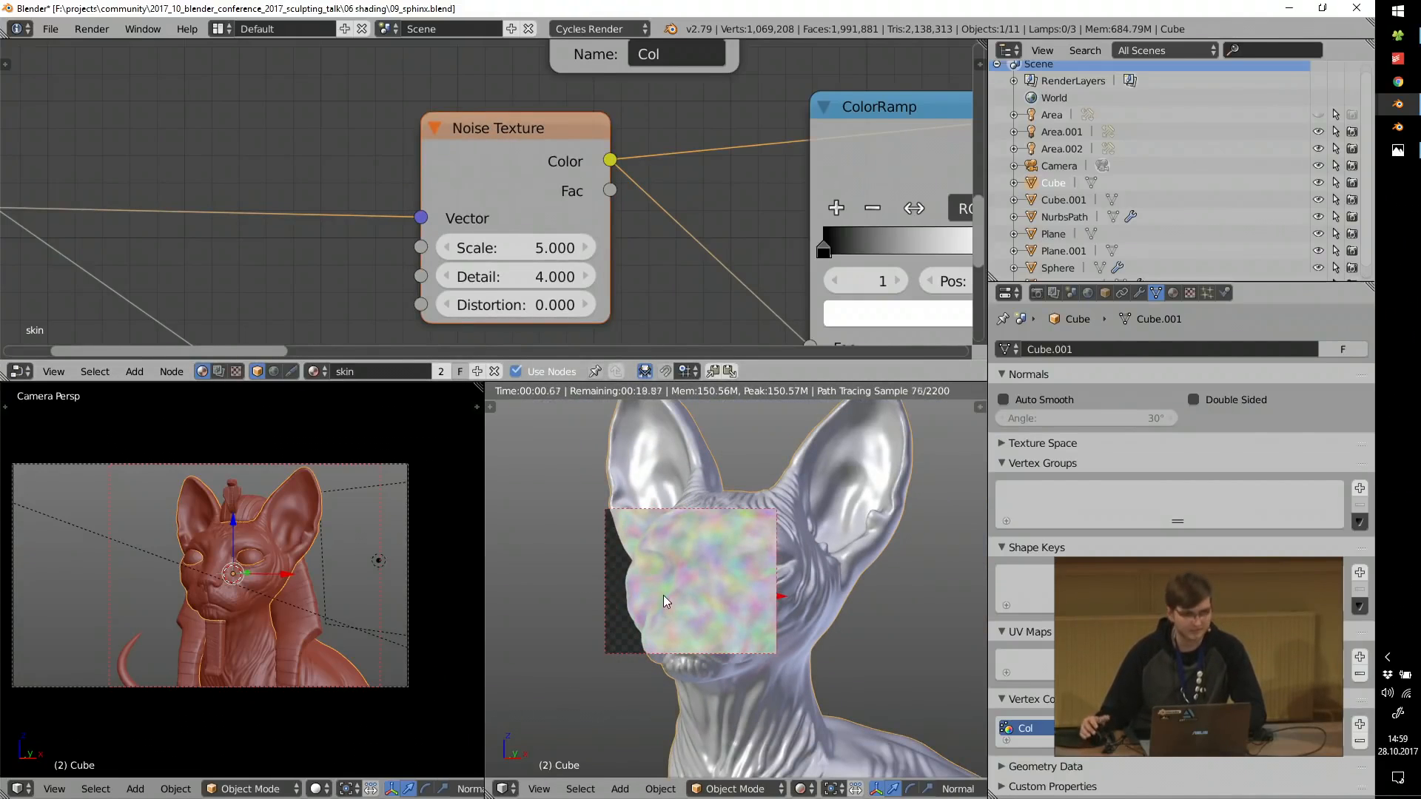
{"action": "scroll", "coordinate": [561, 212], "scroll_direction": "down", "scroll_amount": 3}
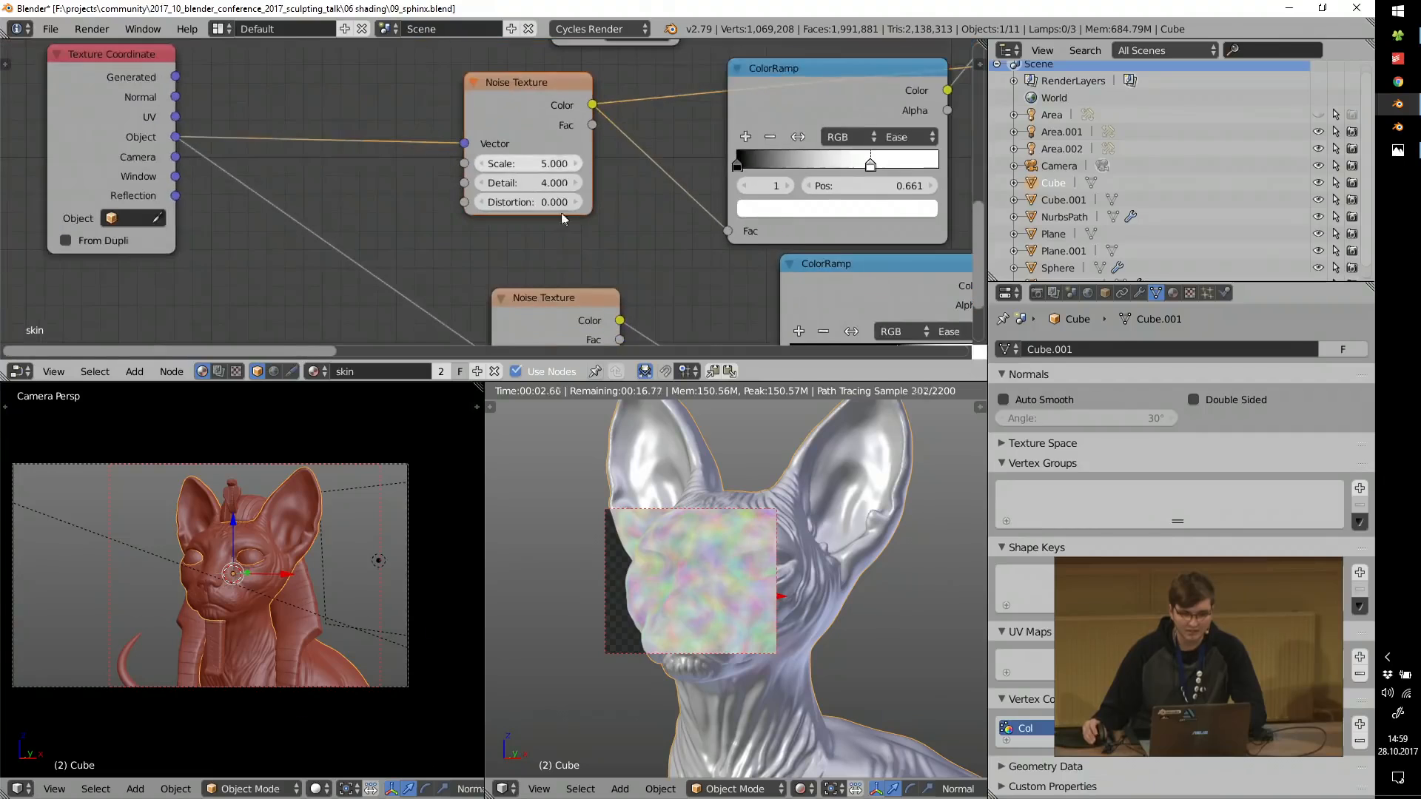
{"action": "middle_click_drag", "start_coordinate": [561, 212], "coordinate": [561, 113]}
{"action": "left_click", "coordinate": [545, 203], "text": "ctrl+shift"}
{"action": "scroll", "coordinate": [706, 557], "scroll_direction": "up", "scroll_amount": 5}
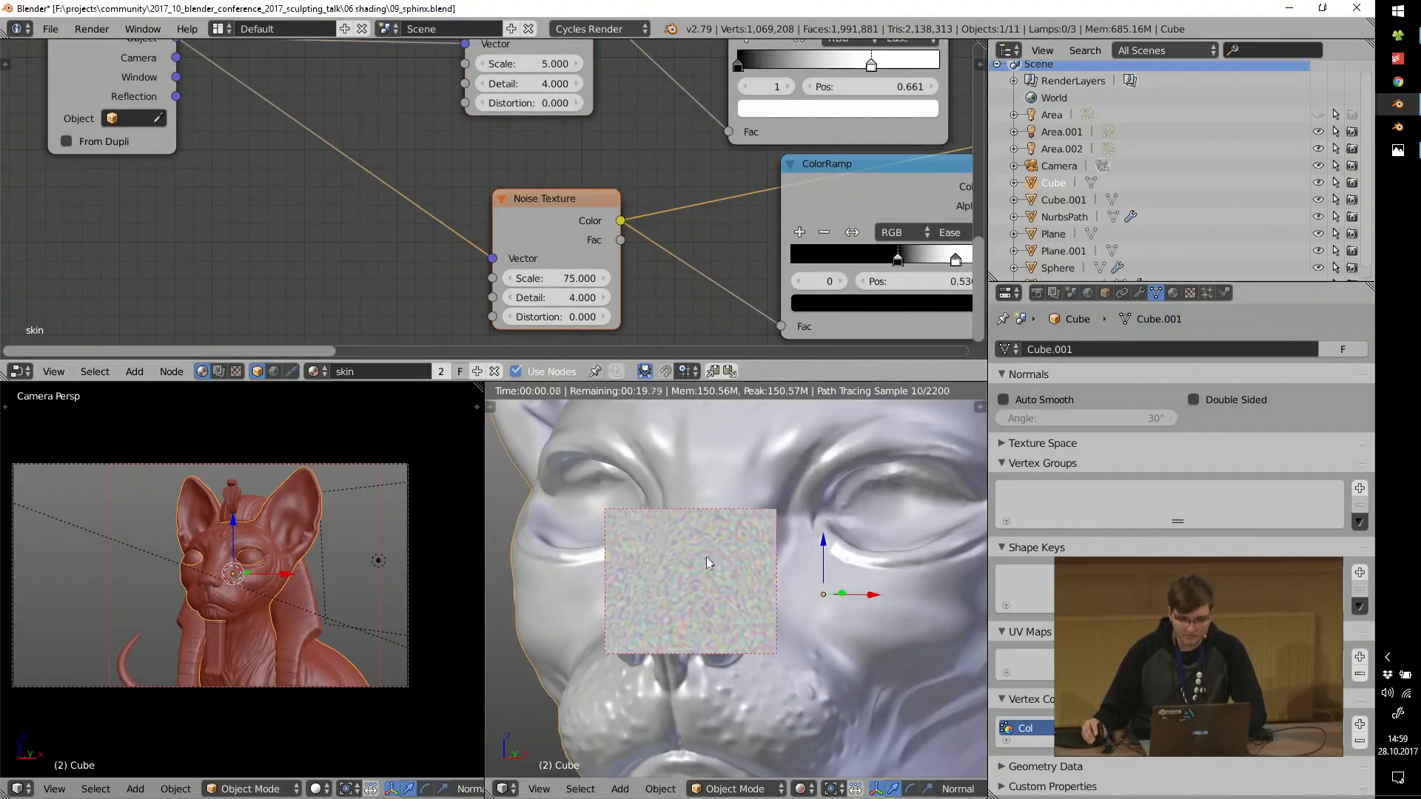
Preview the ColorRamp of the scale 5 Noise Texture and tighten its gradient, moving the black stop to 0.195.
{"action": "middle_click_drag", "start_coordinate": [522, 168], "coordinate": [523, 282]}
{"action": "left_click", "coordinate": [522, 130], "text": "ctrl+shift"}
{"action": "scroll", "coordinate": [523, 130], "scroll_direction": "down", "scroll_amount": 1}
{"action": "middle_click_drag", "start_coordinate": [554, 170], "coordinate": [383, 211]}
{"action": "left_click", "coordinate": [606, 152], "text": "ctrl+shift"}
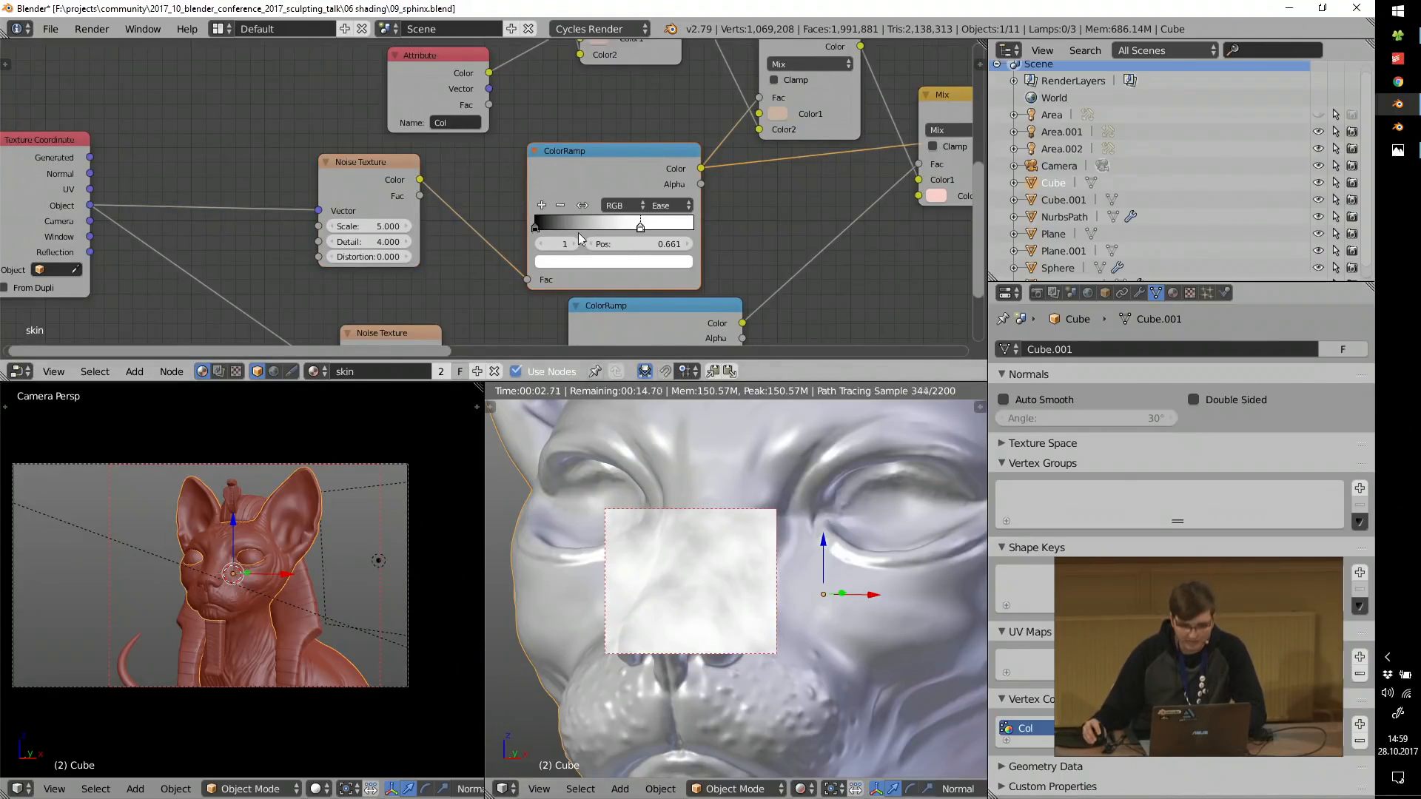
{"action": "mouse_move", "coordinate": [641, 226]}
{"action": "left_mouse_down"}
{"action": "mouse_move", "coordinate": [544, 226]}
{"action": "mouse_move", "coordinate": [664, 235]}
{"action": "left_mouse_up"}
{"action": "left_click_drag", "start_coordinate": [540, 232], "coordinate": [565, 235]}
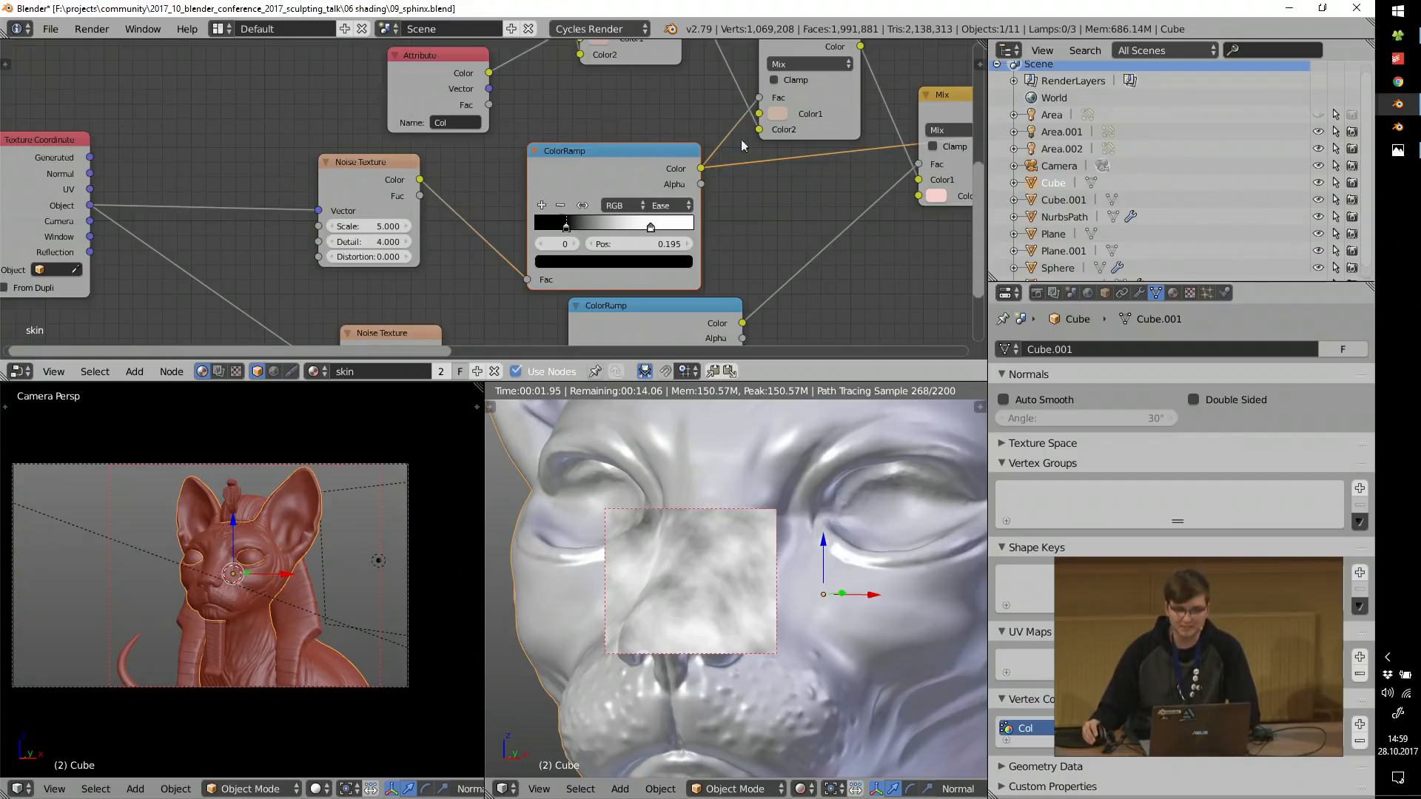
Preview the Mix node driven by the scale 5 noise's ColorRamp around the cat's nose and eye.
{"action": "scroll", "coordinate": [837, 103], "scroll_direction": "down", "scroll_amount": 2}
{"action": "left_click", "coordinate": [792, 43], "text": "ctrl+shift"}
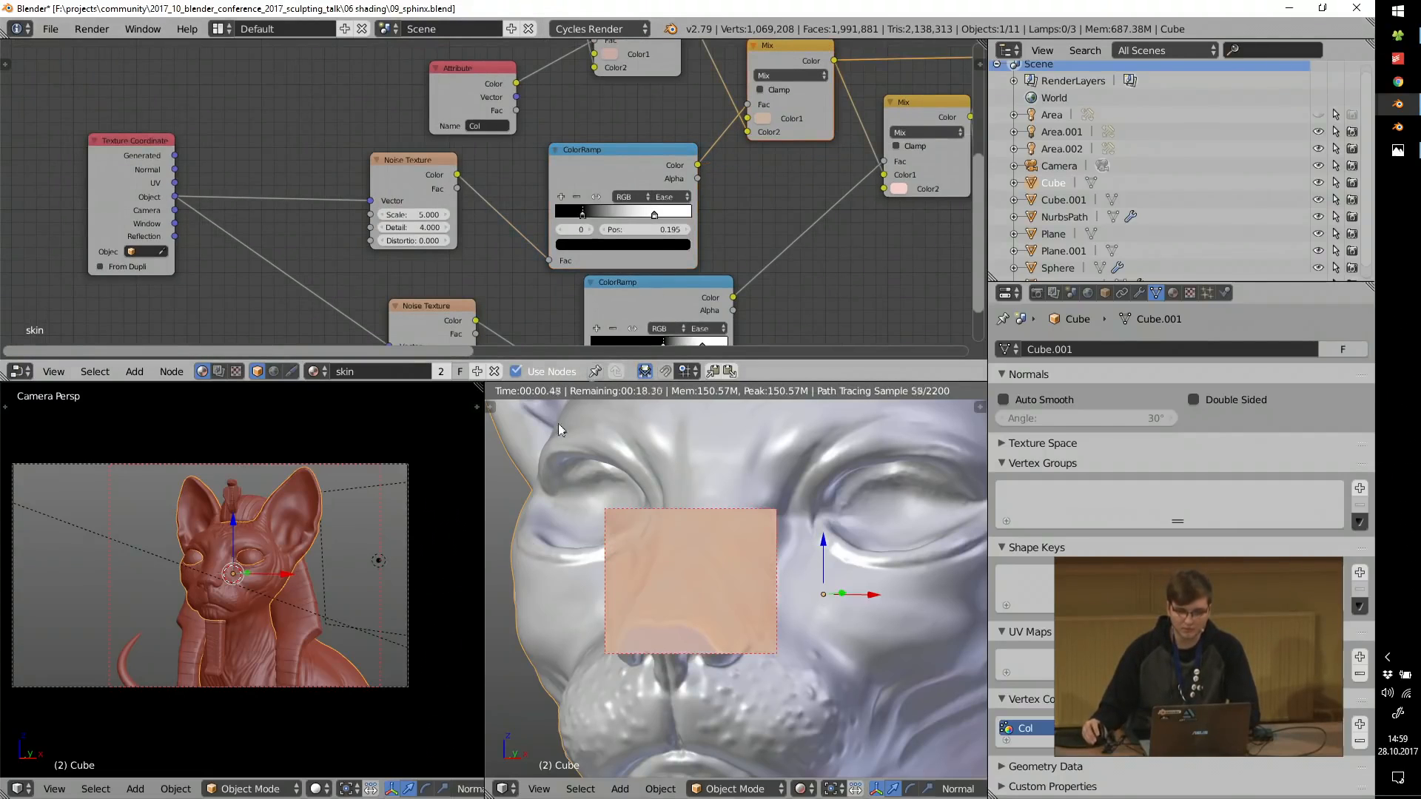
{"action": "middle_click_drag", "start_coordinate": [673, 585], "coordinate": [633, 574]}
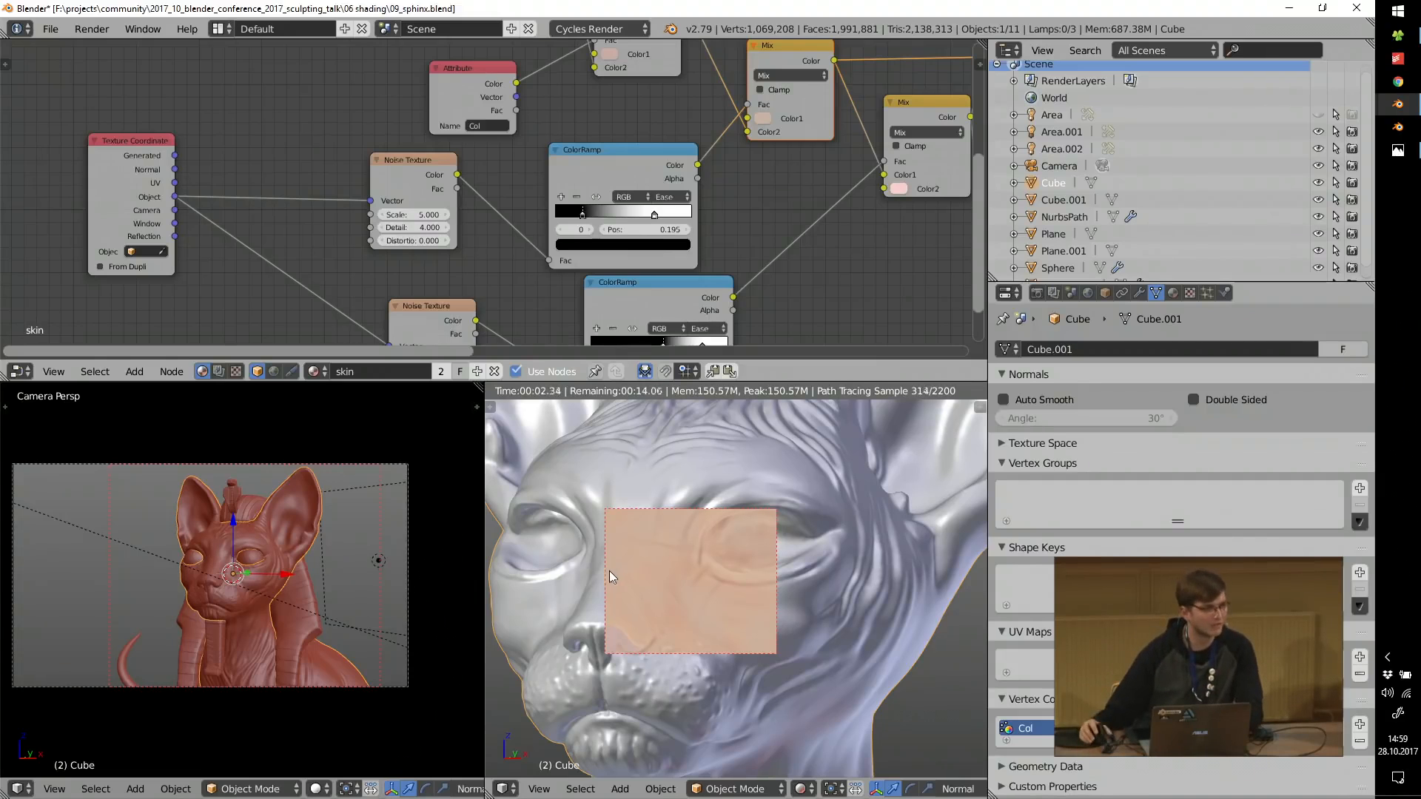
Preview the scale 75 Noise Texture and its ColorRamp, and set the ramp's black stop to position 0.582.
{"action": "middle_click_drag", "start_coordinate": [436, 301], "coordinate": [510, 219]}
{"action": "scroll", "coordinate": [511, 220], "scroll_direction": "up", "scroll_amount": 1}
{"action": "left_click", "coordinate": [487, 234], "text": "ctrl+shift"}
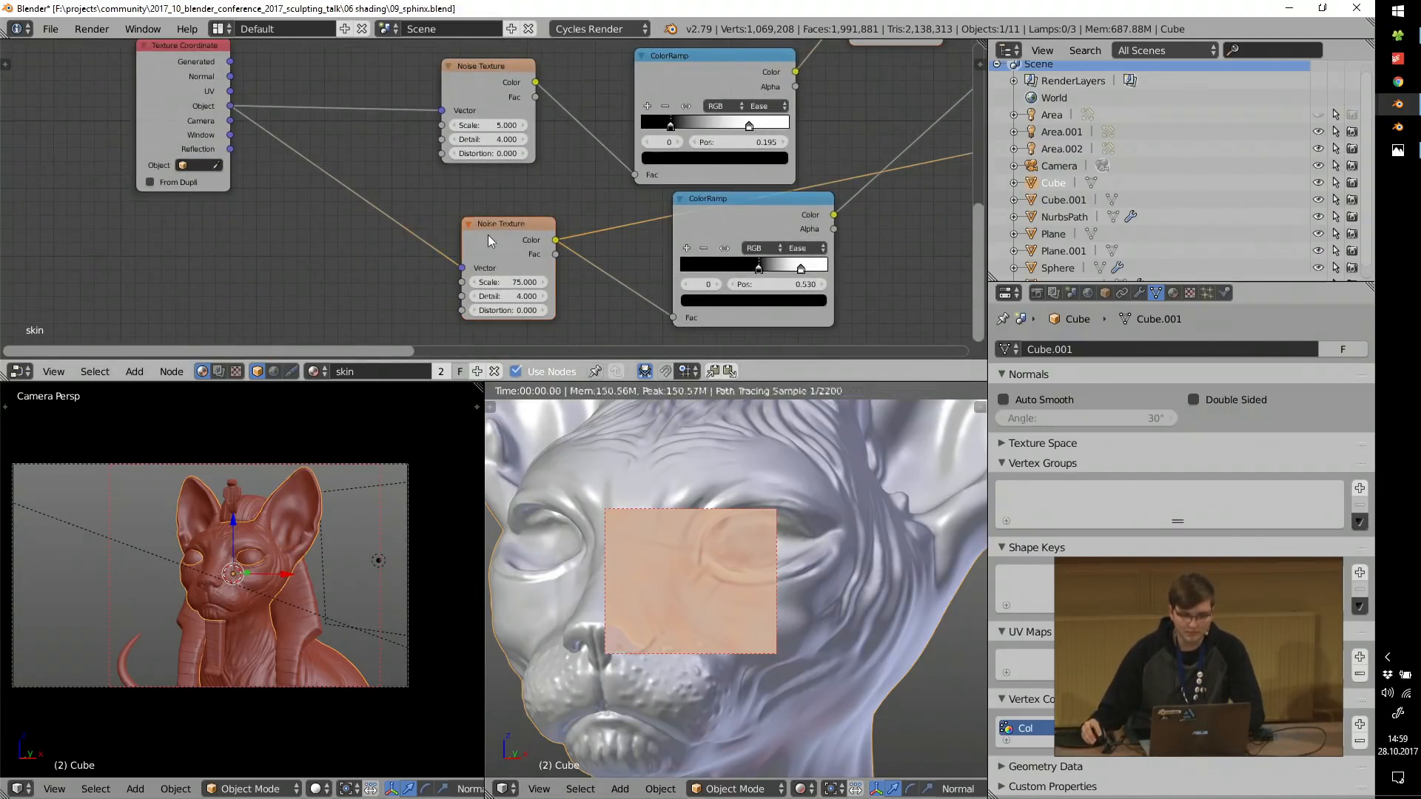
{"action": "left_click", "coordinate": [753, 202], "text": "ctrl+shift"}
{"action": "scroll", "coordinate": [759, 267], "scroll_direction": "up", "scroll_amount": 2}
{"action": "left_click_drag", "start_coordinate": [759, 266], "coordinate": [769, 268]}
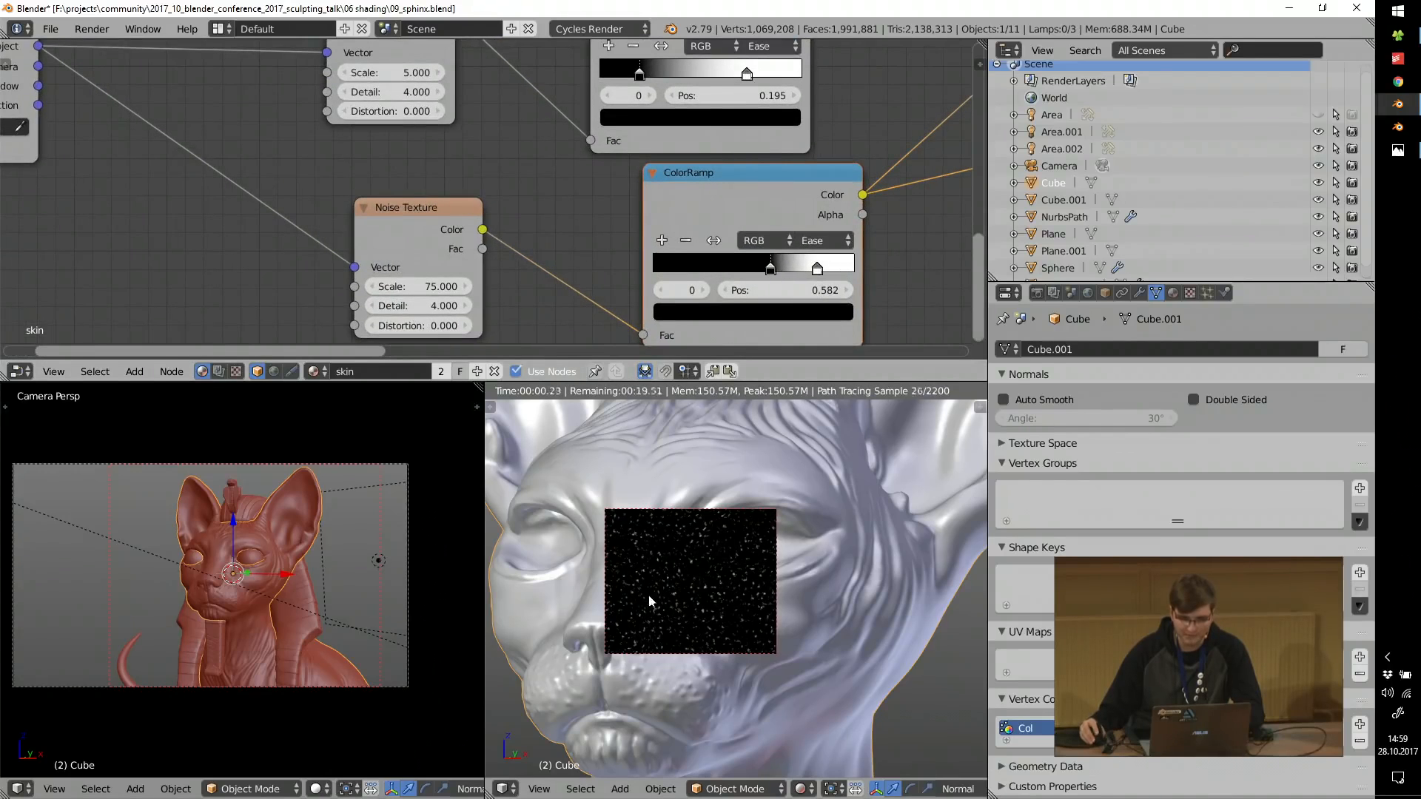
{"action": "scroll", "coordinate": [695, 613], "scroll_direction": "up", "scroll_amount": 5}
Preview the last color Mix node and examine its small light speckles close up beneath the eye.
{"action": "scroll", "coordinate": [695, 607], "scroll_direction": "down", "scroll_amount": 6}
{"action": "scroll", "coordinate": [798, 186], "scroll_direction": "down", "scroll_amount": 5}
{"action": "middle_click_drag", "start_coordinate": [797, 186], "coordinate": [557, 294]}
{"action": "left_click", "coordinate": [639, 175], "text": "ctrl+shift"}
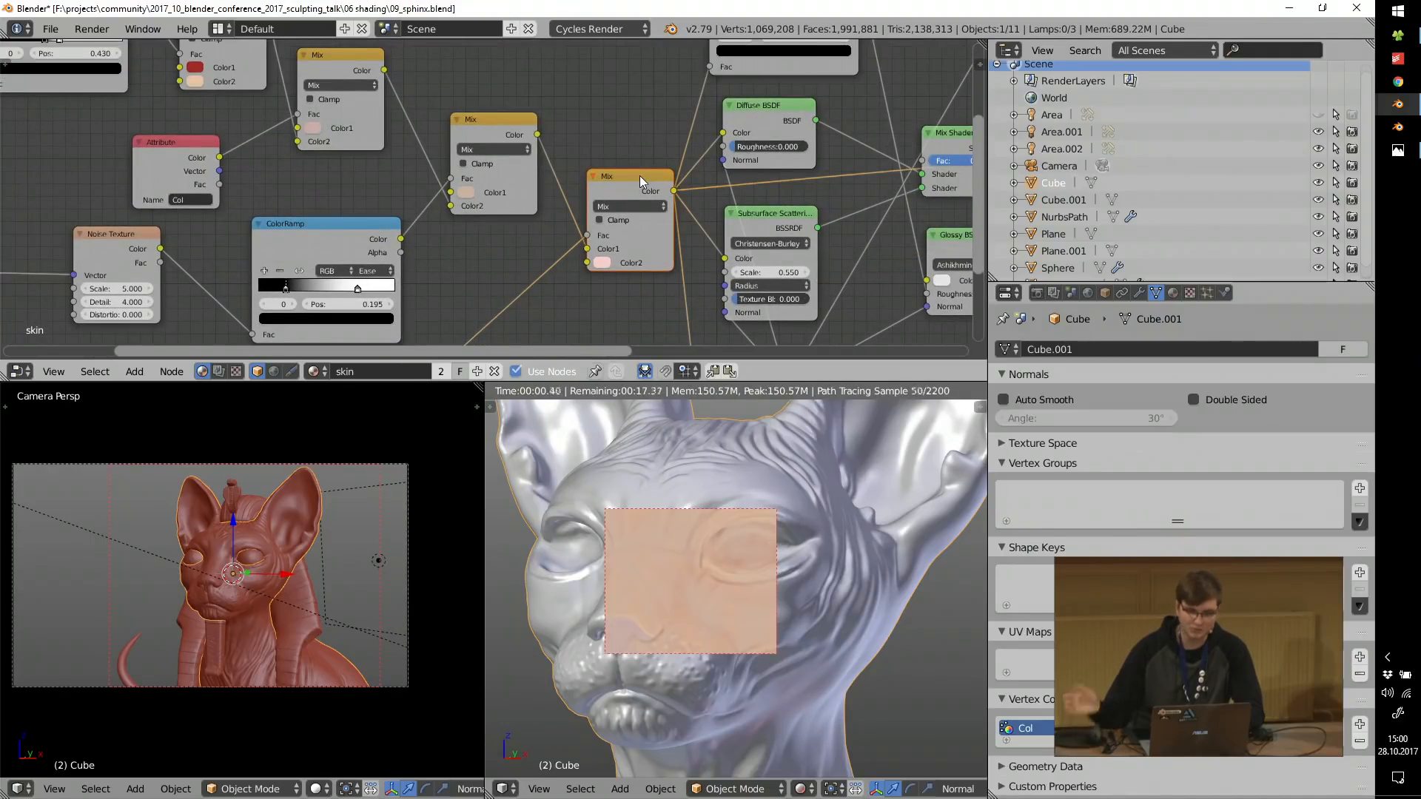
{"action": "scroll", "coordinate": [711, 592], "scroll_direction": "up", "scroll_amount": 8}
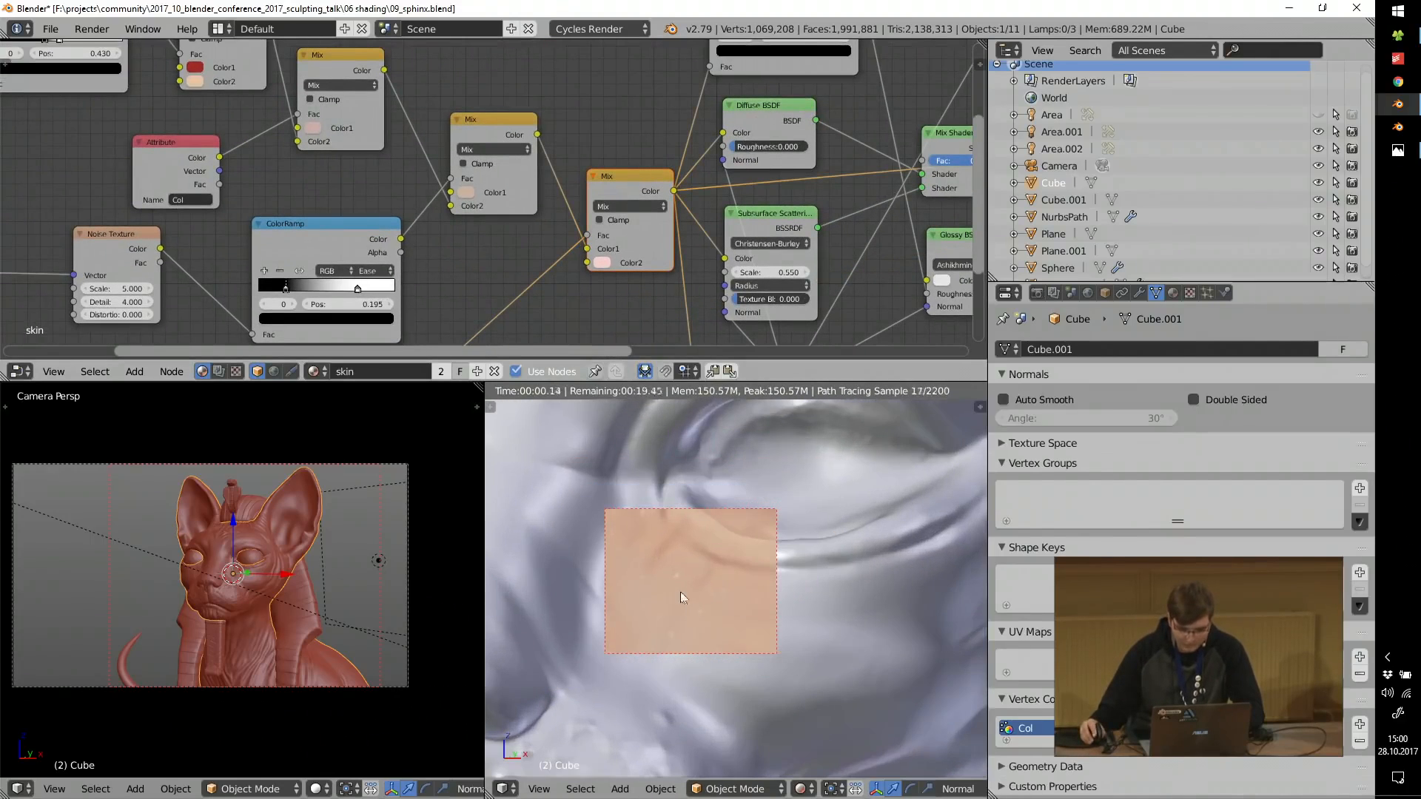
Examine how the mixed skin color feeds the Diffuse, Subsurface Scattering and Glossy shader nodes.
{"action": "scroll", "coordinate": [674, 154], "scroll_direction": "down", "scroll_amount": 5}
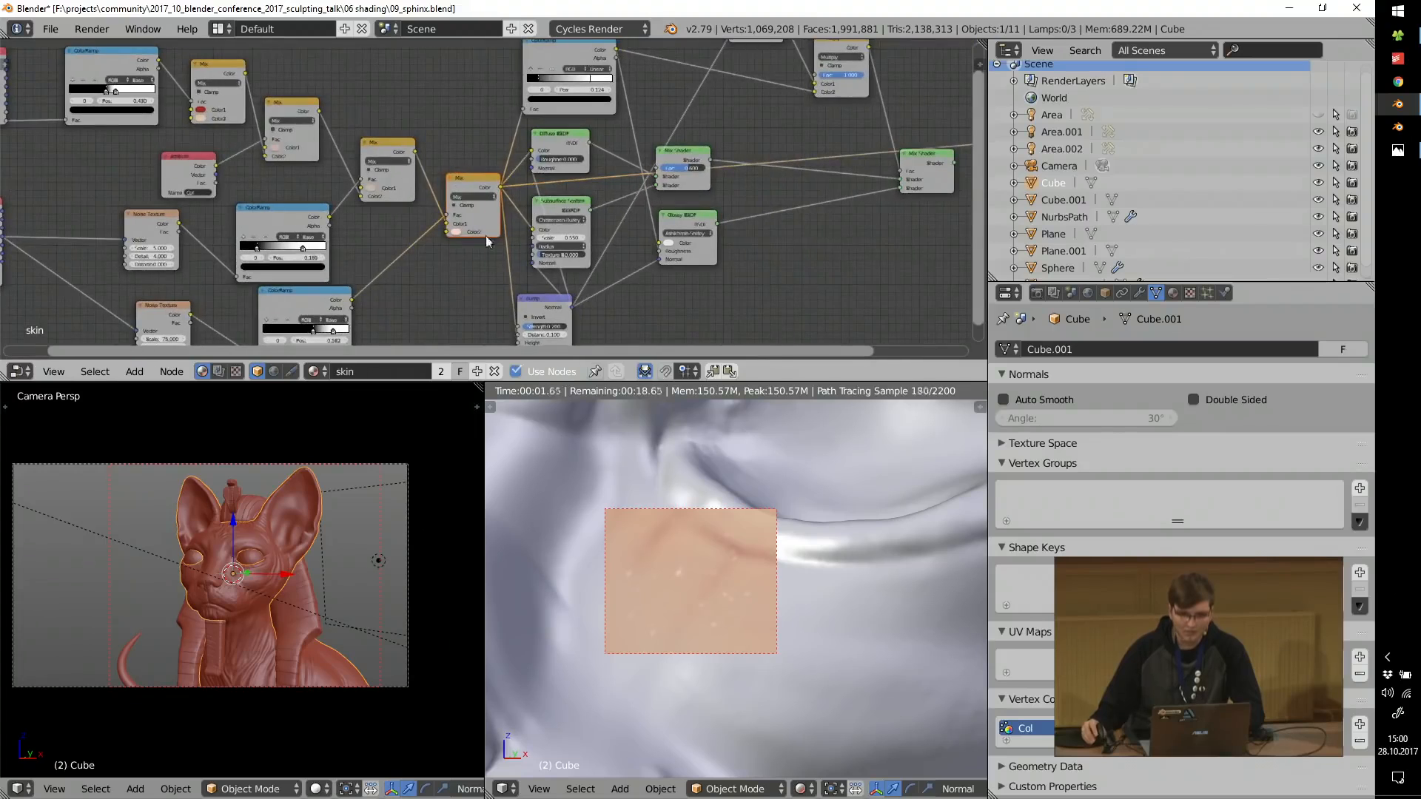
{"action": "middle_click_drag", "start_coordinate": [584, 156], "coordinate": [504, 179]}
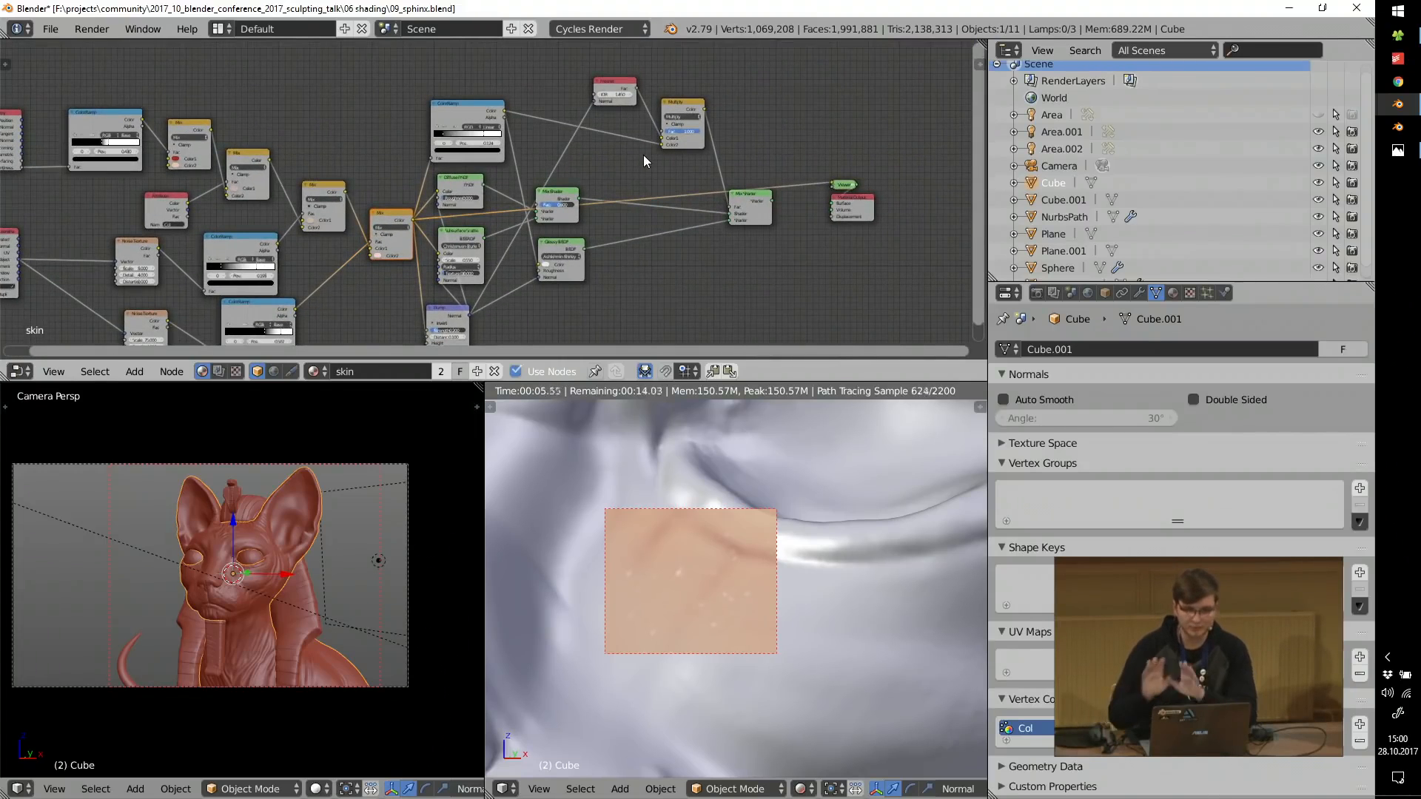
{"action": "scroll", "coordinate": [601, 216], "scroll_direction": "up", "scroll_amount": 1}
{"action": "scroll", "coordinate": [601, 222], "scroll_direction": "up", "scroll_amount": 4}
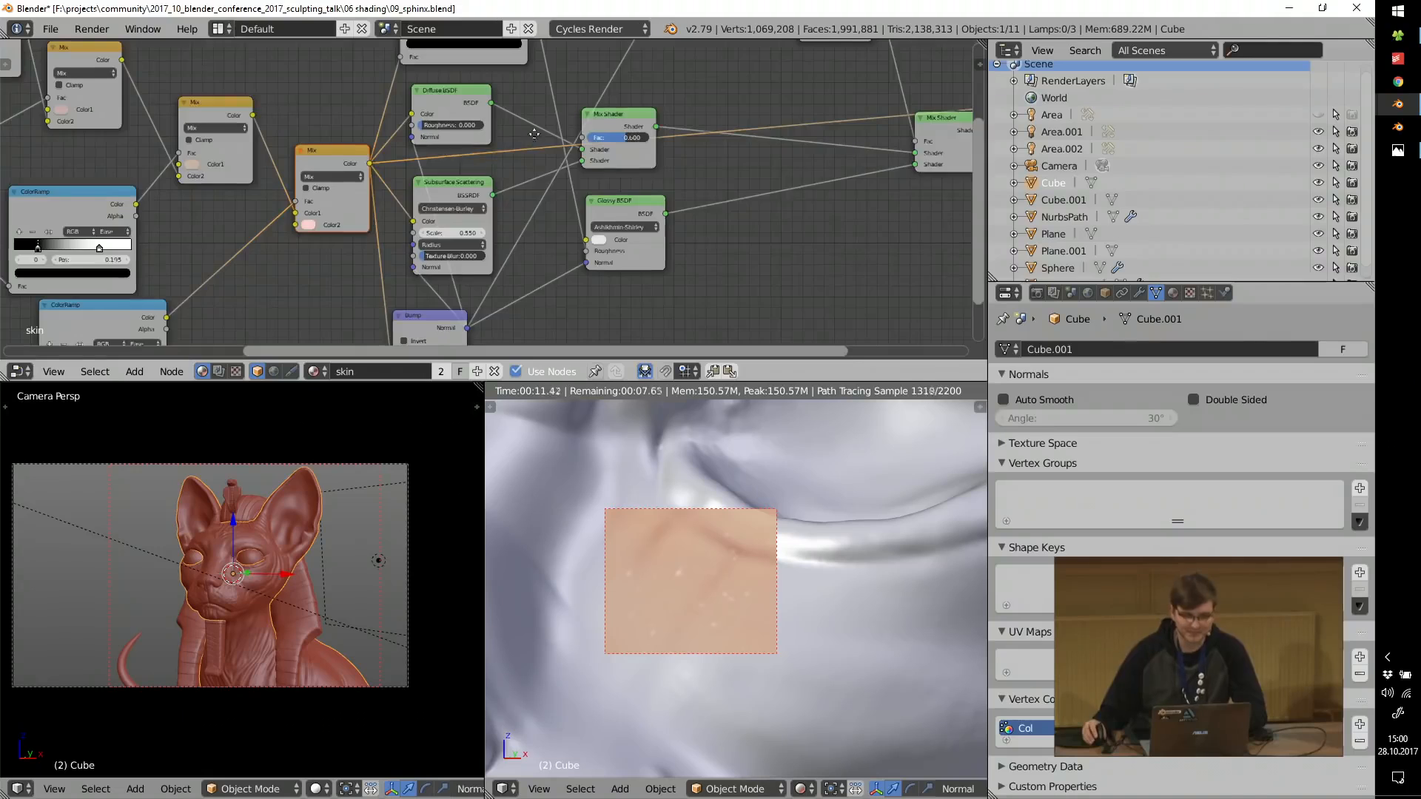
{"action": "middle_click_drag", "start_coordinate": [451, 177], "coordinate": [469, 201]}
{"action": "scroll", "coordinate": [512, 157], "scroll_direction": "down", "scroll_amount": 1}
{"action": "middle_click_drag", "start_coordinate": [589, 141], "coordinate": [552, 143]}
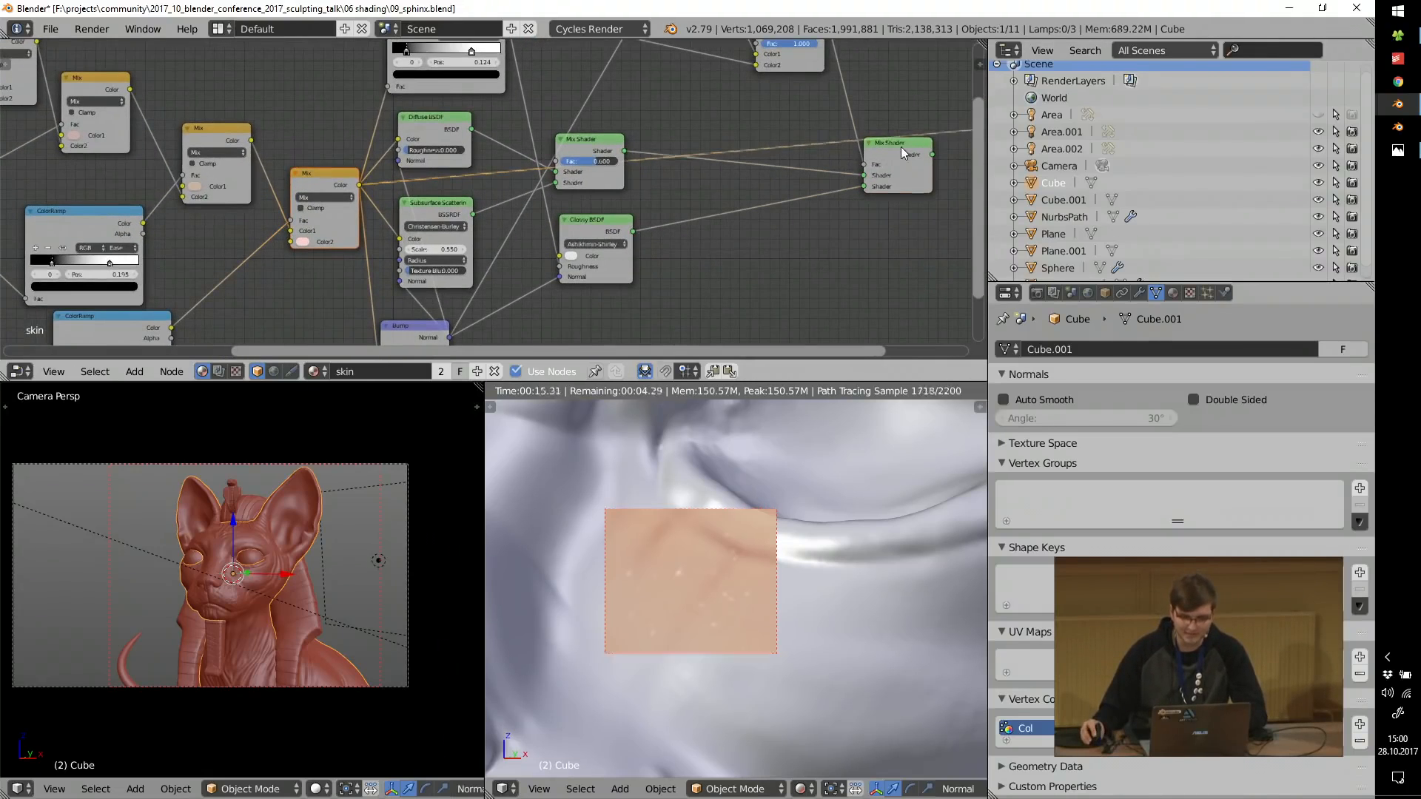
Preview the final Mix Shader node and examine the complete skin shading on the cat's head.
{"action": "left_click", "coordinate": [899, 147]}
{"action": "scroll", "coordinate": [652, 638], "scroll_direction": "down", "scroll_amount": 6}
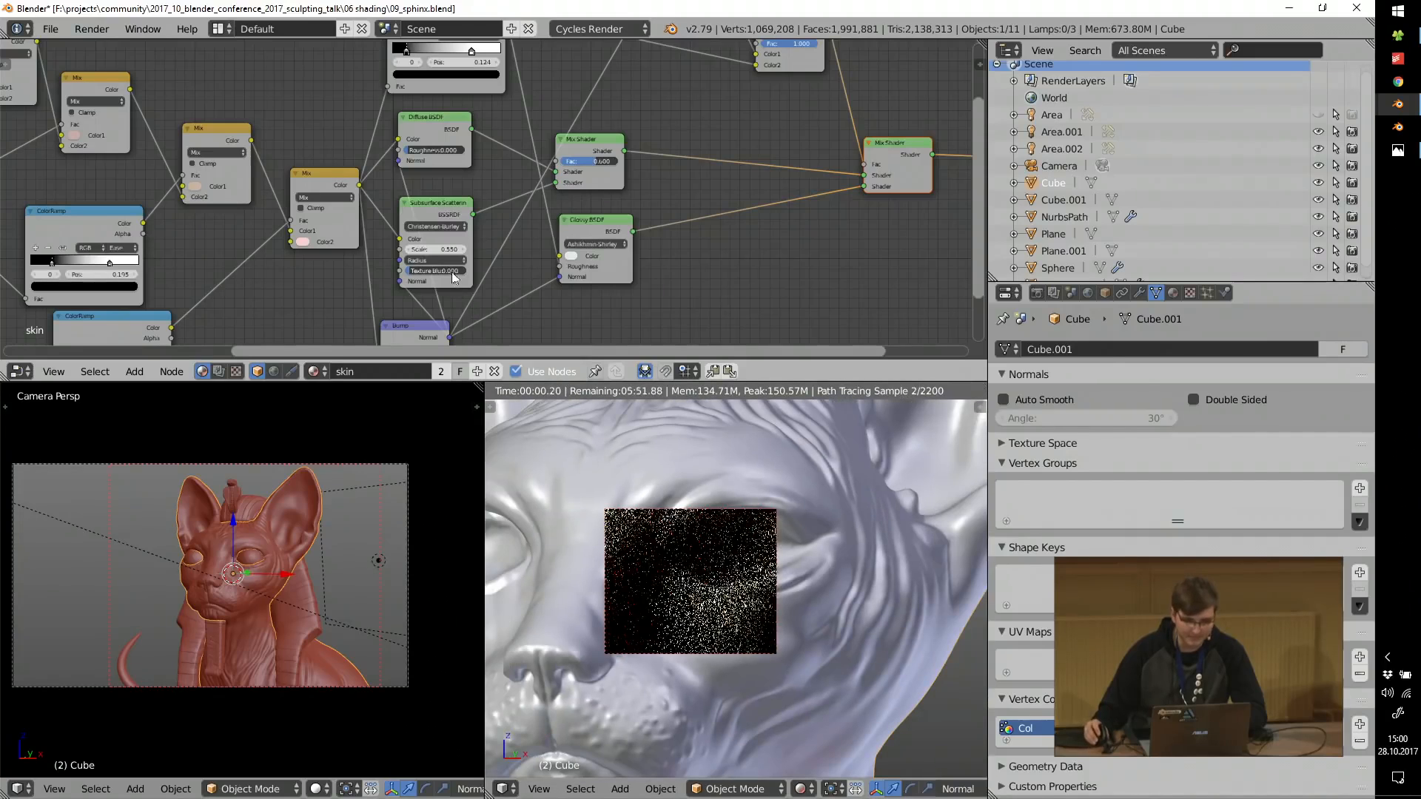
{"action": "middle_click_drag", "start_coordinate": [704, 522], "coordinate": [824, 539], "text": "shift"}
{"action": "scroll", "coordinate": [825, 538], "scroll_direction": "down", "scroll_amount": 1}
{"action": "scroll", "coordinate": [825, 539], "scroll_direction": "up", "scroll_amount": 1}
{"action": "scroll", "coordinate": [743, 538], "scroll_direction": "down", "scroll_amount": 1}
{"action": "scroll", "coordinate": [740, 538], "scroll_direction": "down", "scroll_amount": 3}
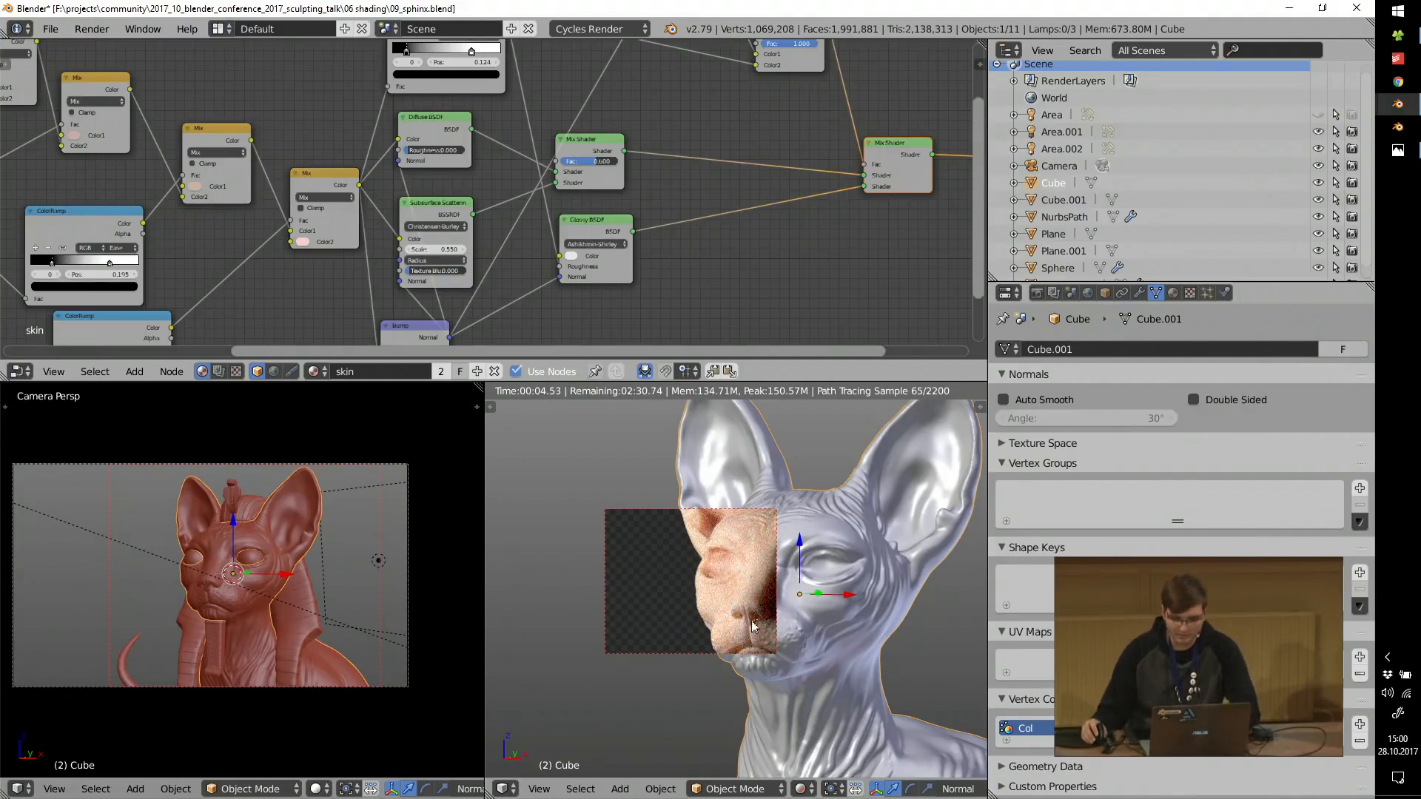
Return the render preview to solid shading in camera view, select the headdress and show its entire gold material node tree.
{"action": "key", "text": "shift+z"}
{"action": "key", "text": "KP_0"}
{"action": "scroll", "coordinate": [770, 590], "scroll_direction": "up", "scroll_amount": 2}
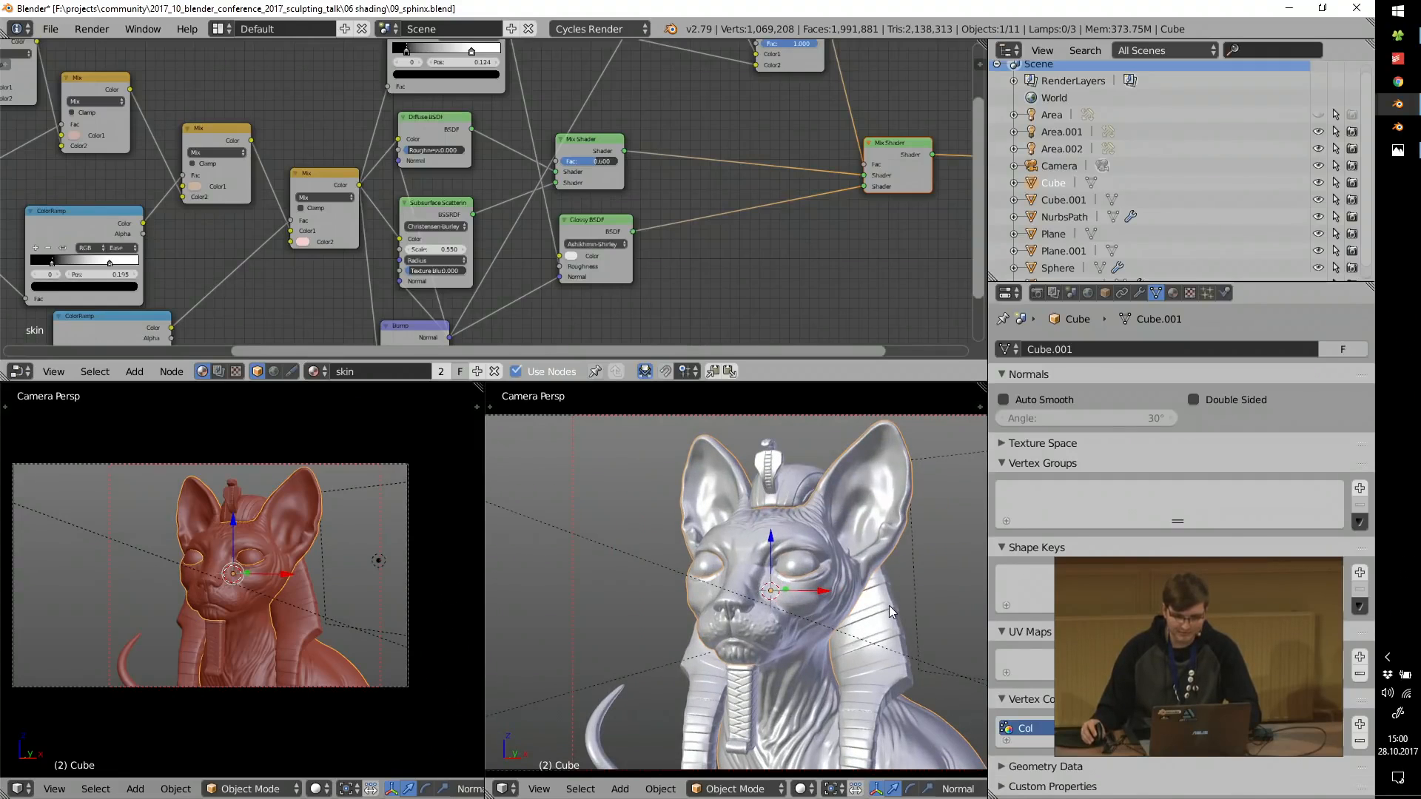
{"action": "right_click", "coordinate": [890, 605]}
{"action": "scroll", "coordinate": [889, 606], "scroll_direction": "down", "scroll_amount": 2}
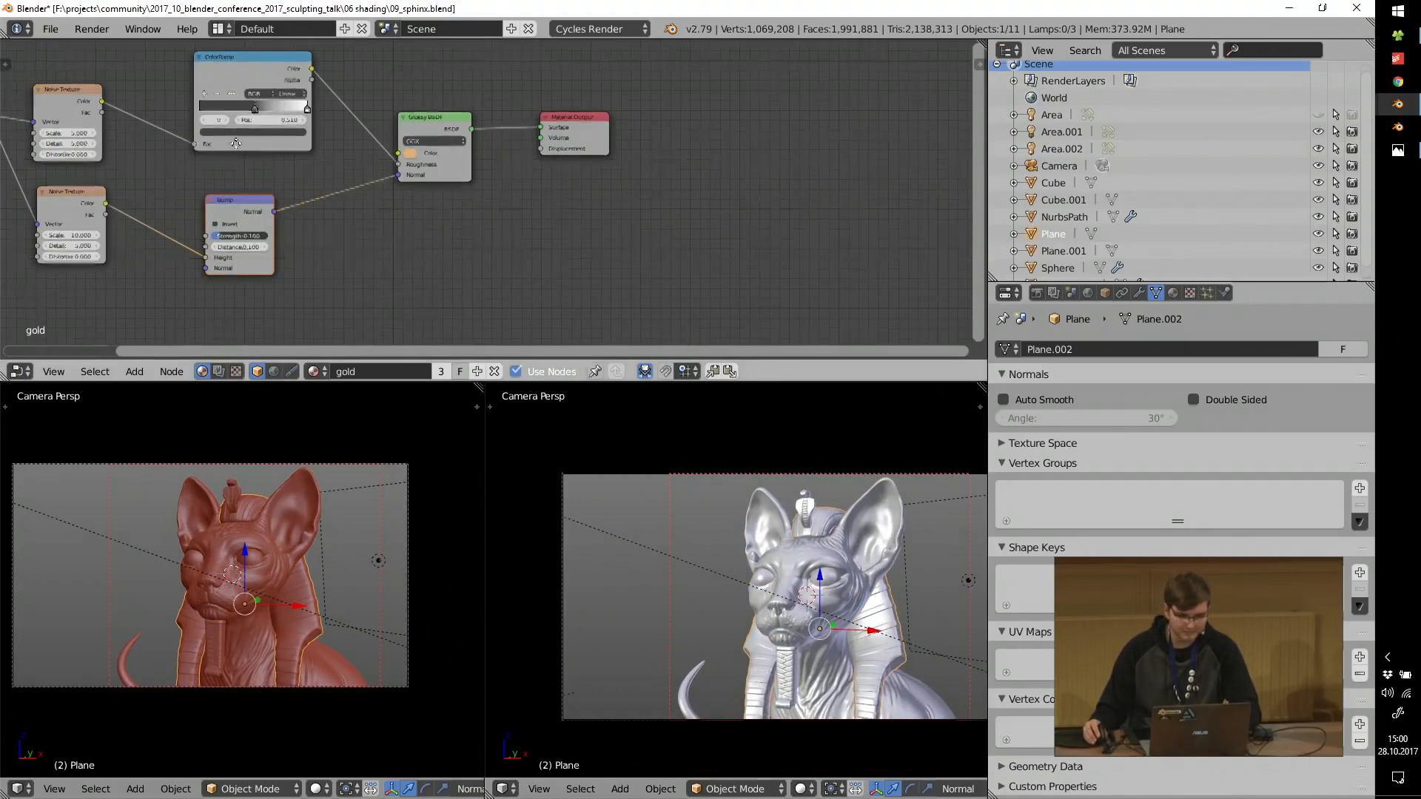
{"action": "key", "text": "Home"}
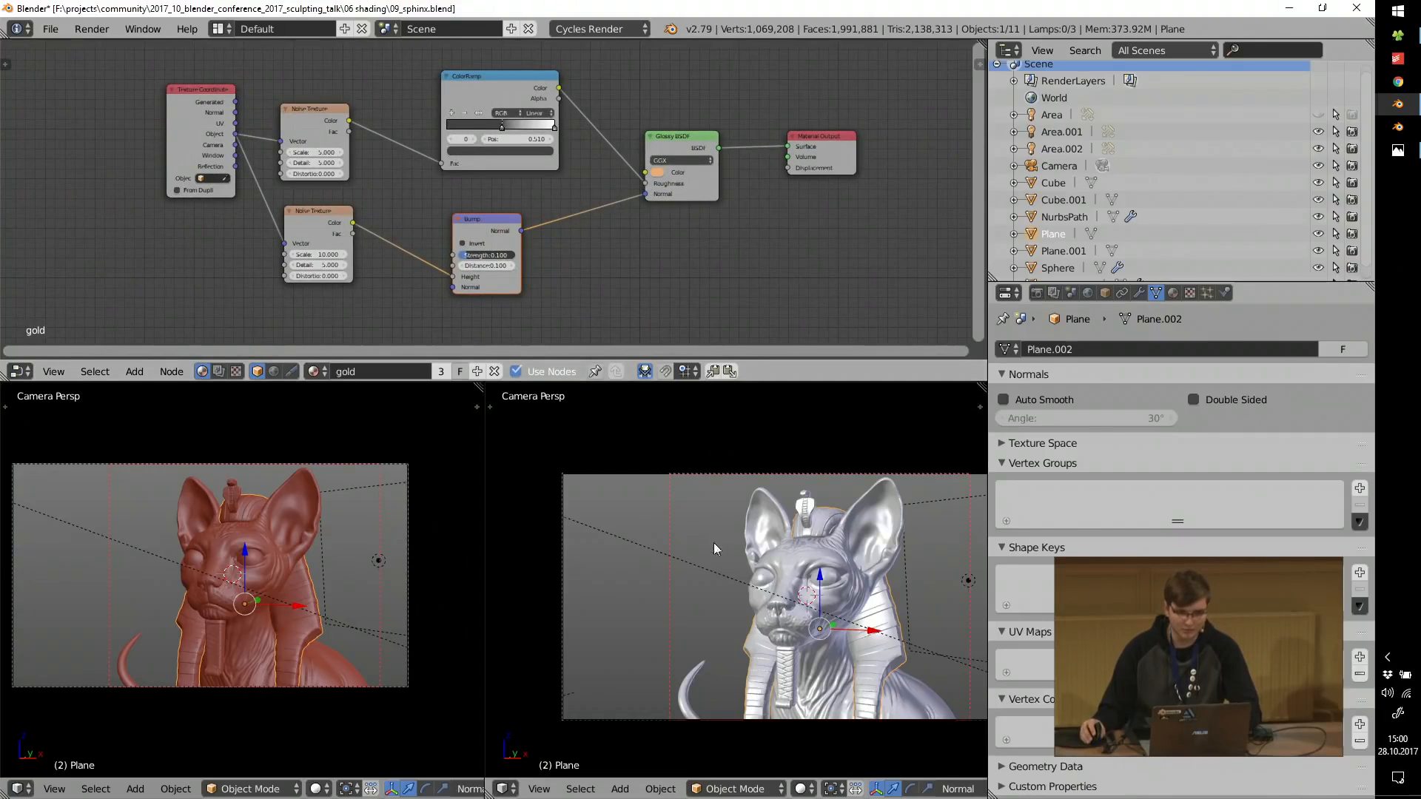
Switch to the 06 shading folder, open 01_sphinx.jpg, examine the eyes and skin up close, and close the image.
{"action": "left_click", "coordinate": [1398, 151]}
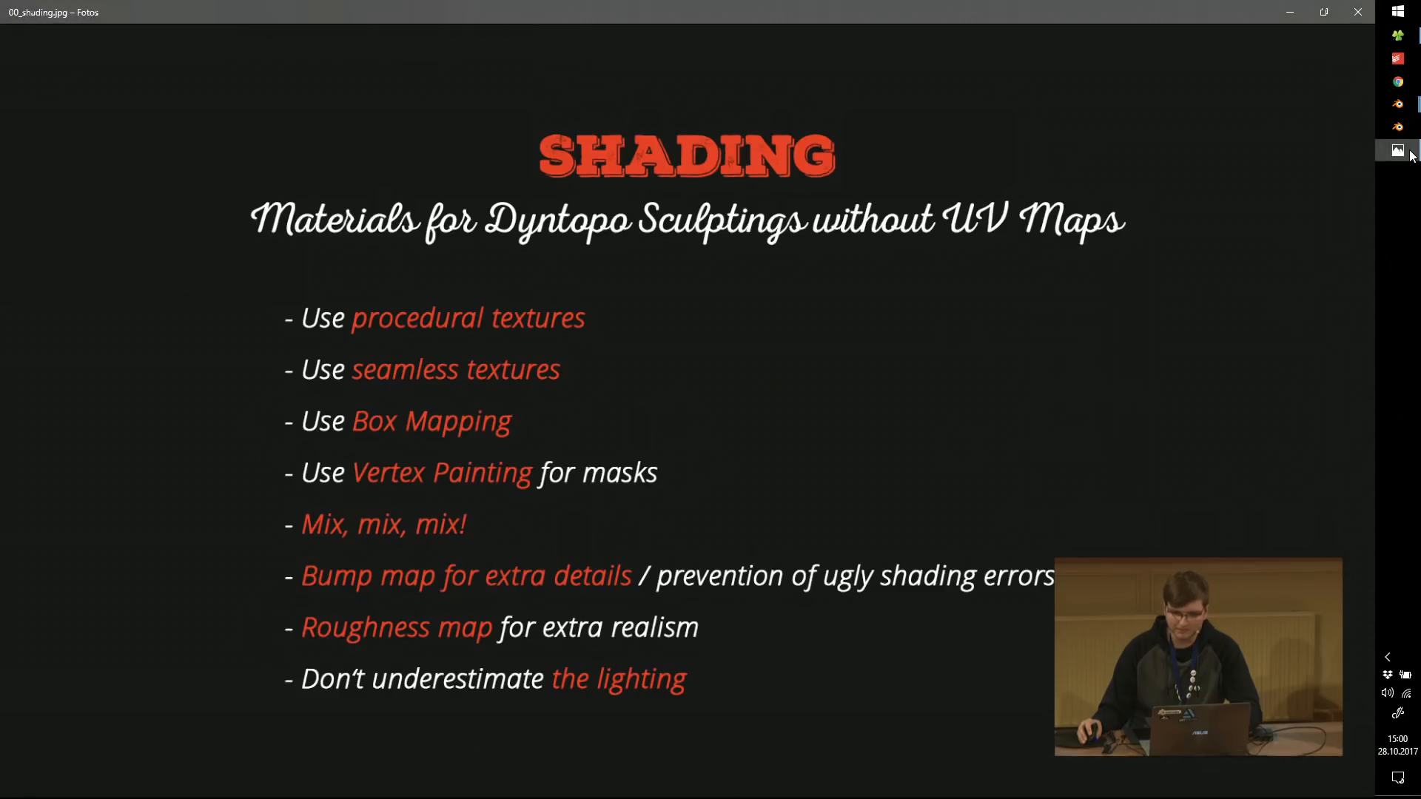
{"action": "left_click", "coordinate": [1397, 35]}
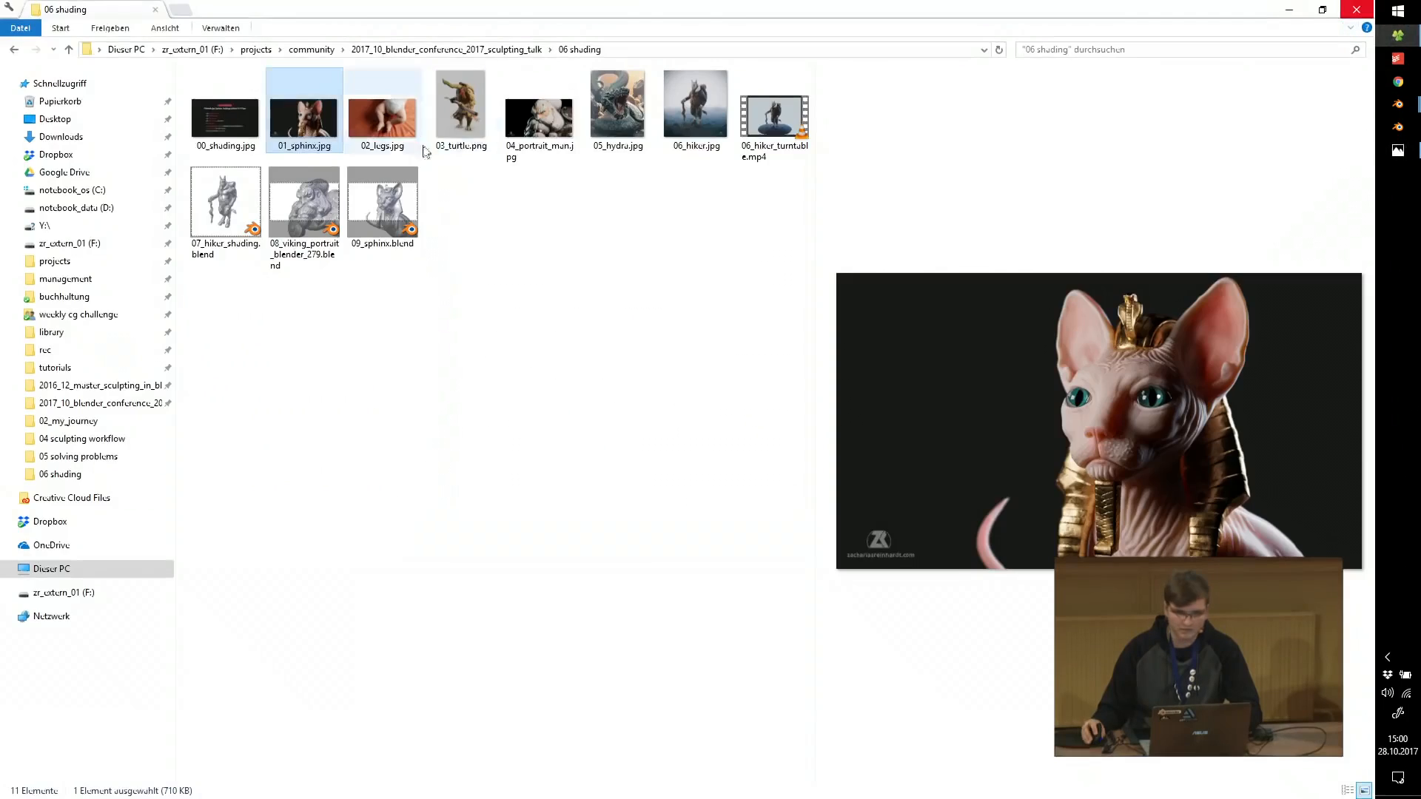
{"action": "double_click", "coordinate": [306, 116]}
{"action": "left_click", "coordinate": [921, 79]}
{"action": "scroll", "coordinate": [921, 314], "scroll_direction": "up", "scroll_amount": 5}
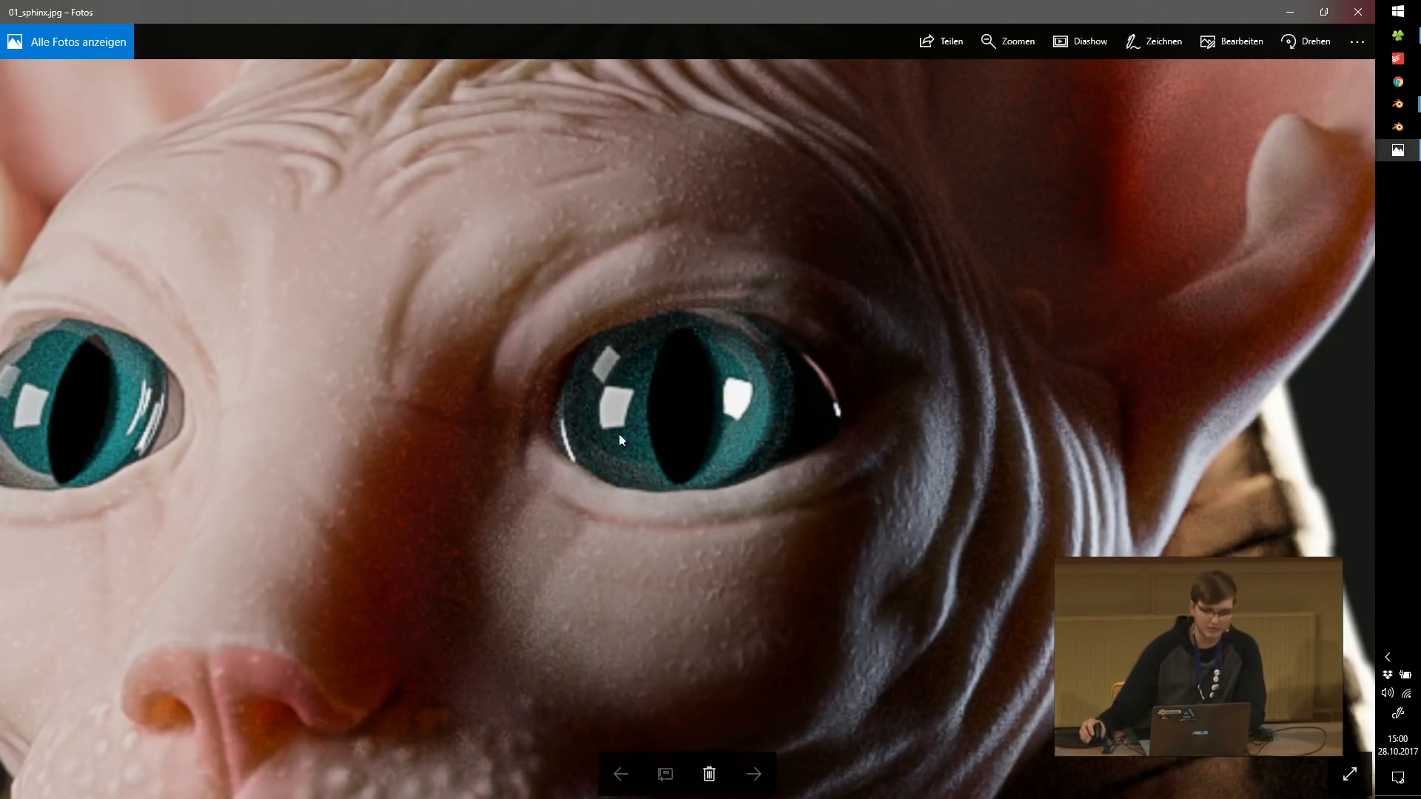
{"action": "scroll", "coordinate": [619, 433], "scroll_direction": "down", "scroll_amount": 5}
{"action": "scroll", "coordinate": [642, 433], "scroll_direction": "down", "scroll_amount": 2}
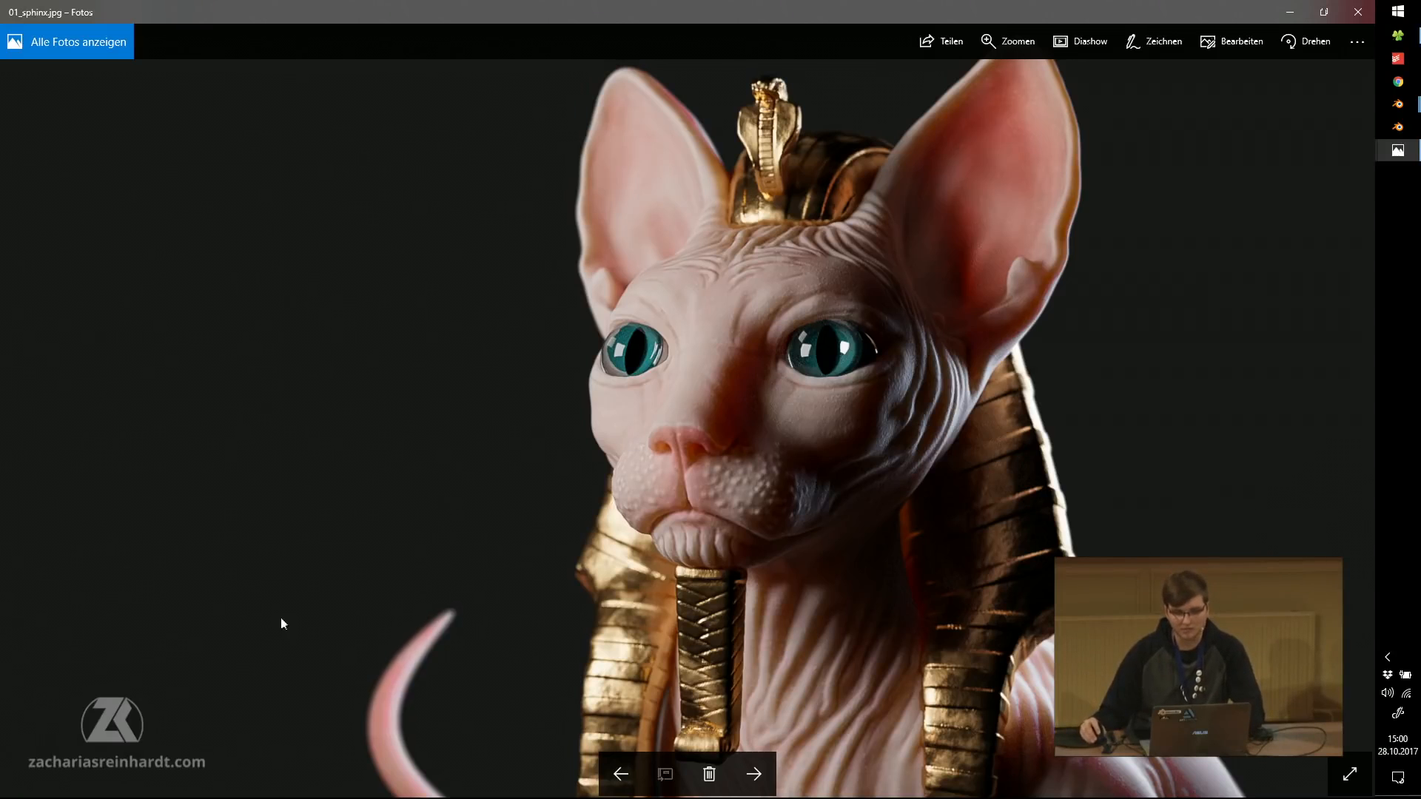
{"action": "left_click", "coordinate": [1355, 14]}
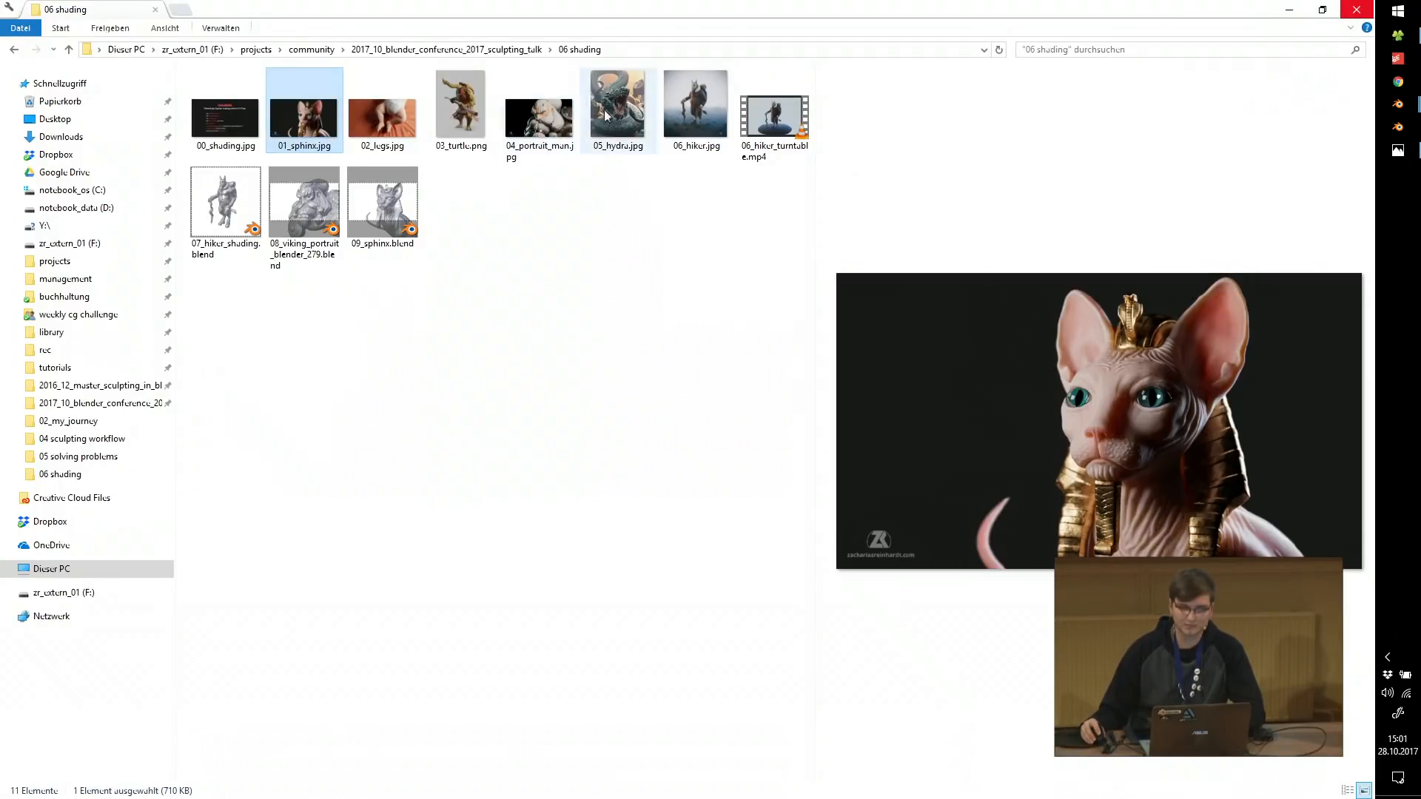
View the 04_portrait_man.jpg render and the 00_shading.jpg slide, closing each image.
{"action": "double_click", "coordinate": [508, 110]}
{"action": "left_click", "coordinate": [931, 82]}
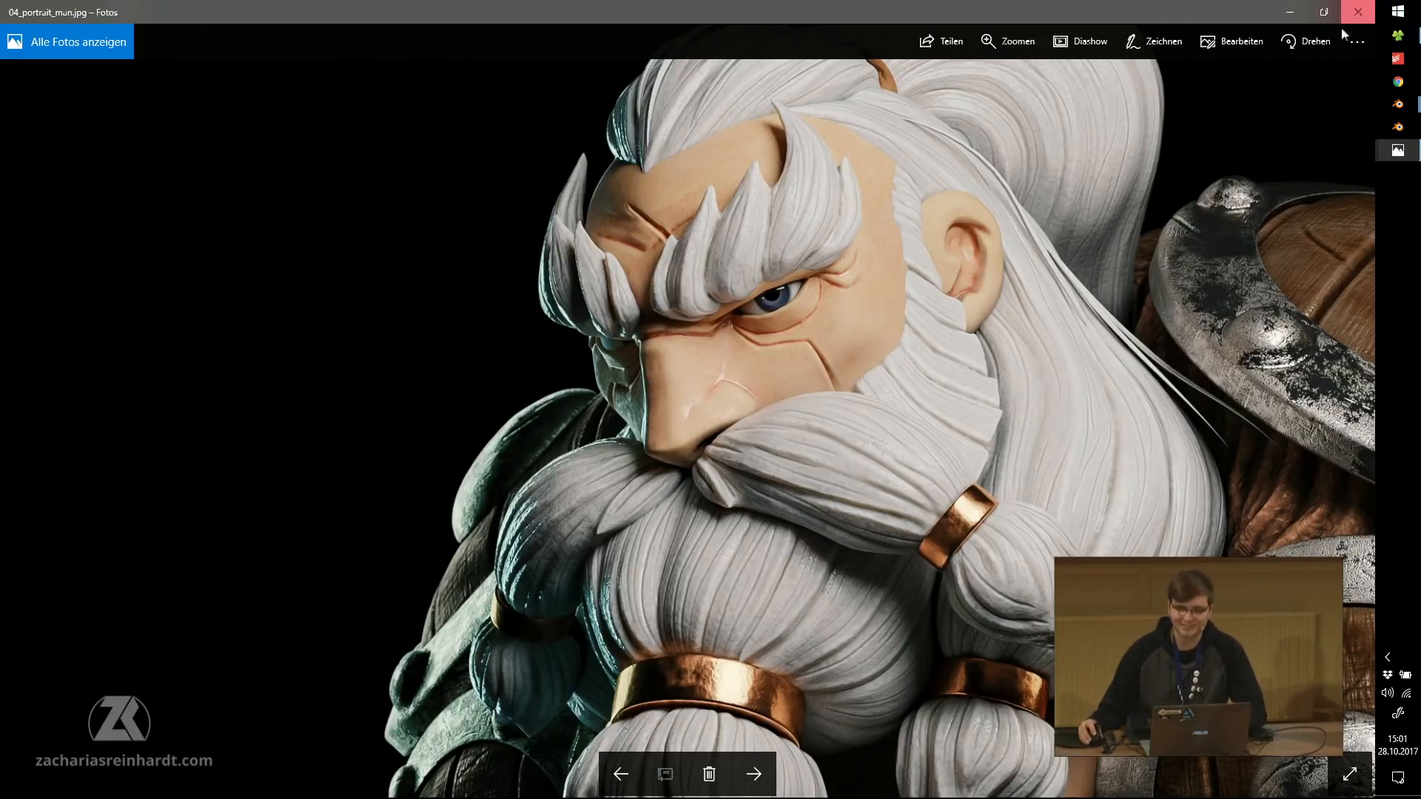
{"action": "left_click", "coordinate": [1357, 12]}
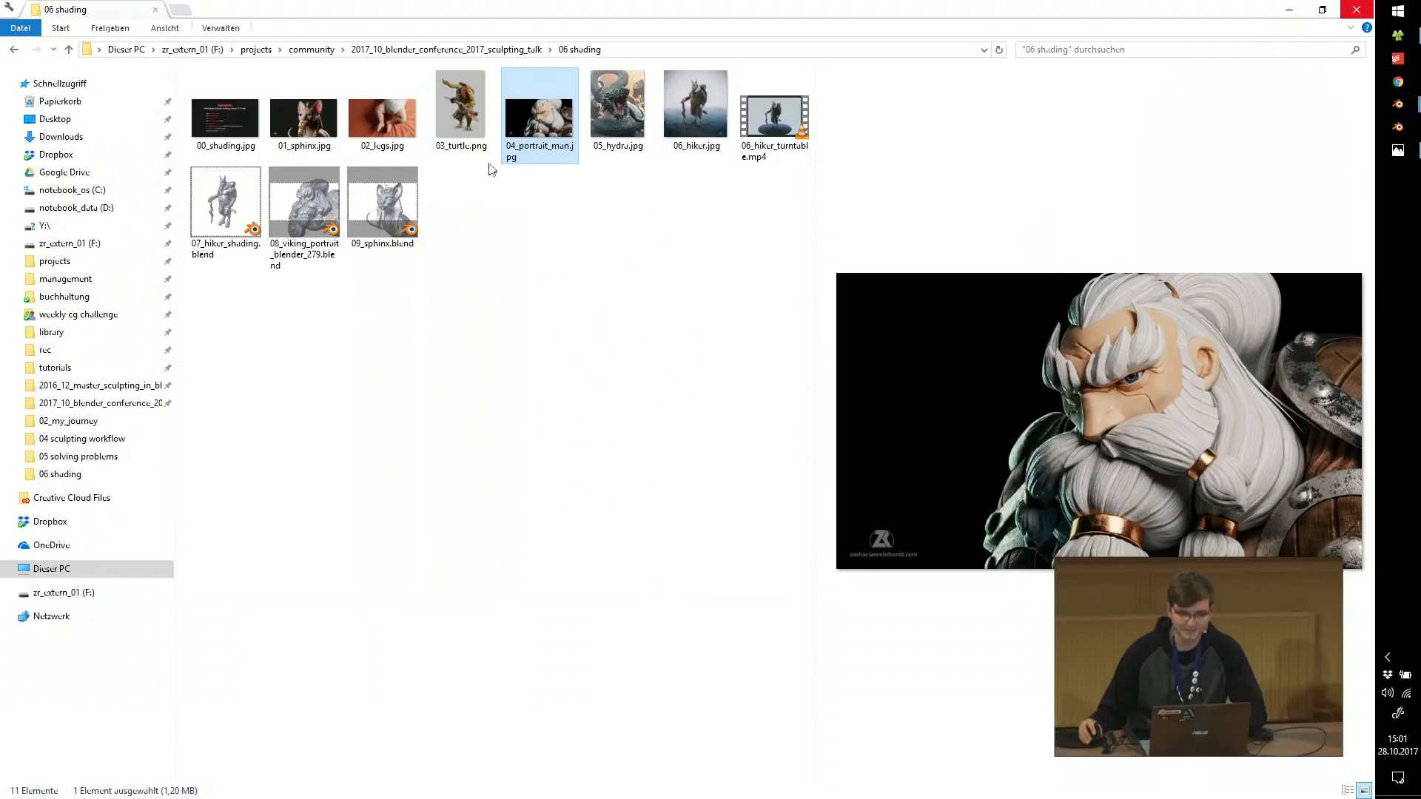
{"action": "left_click", "coordinate": [1398, 150]}
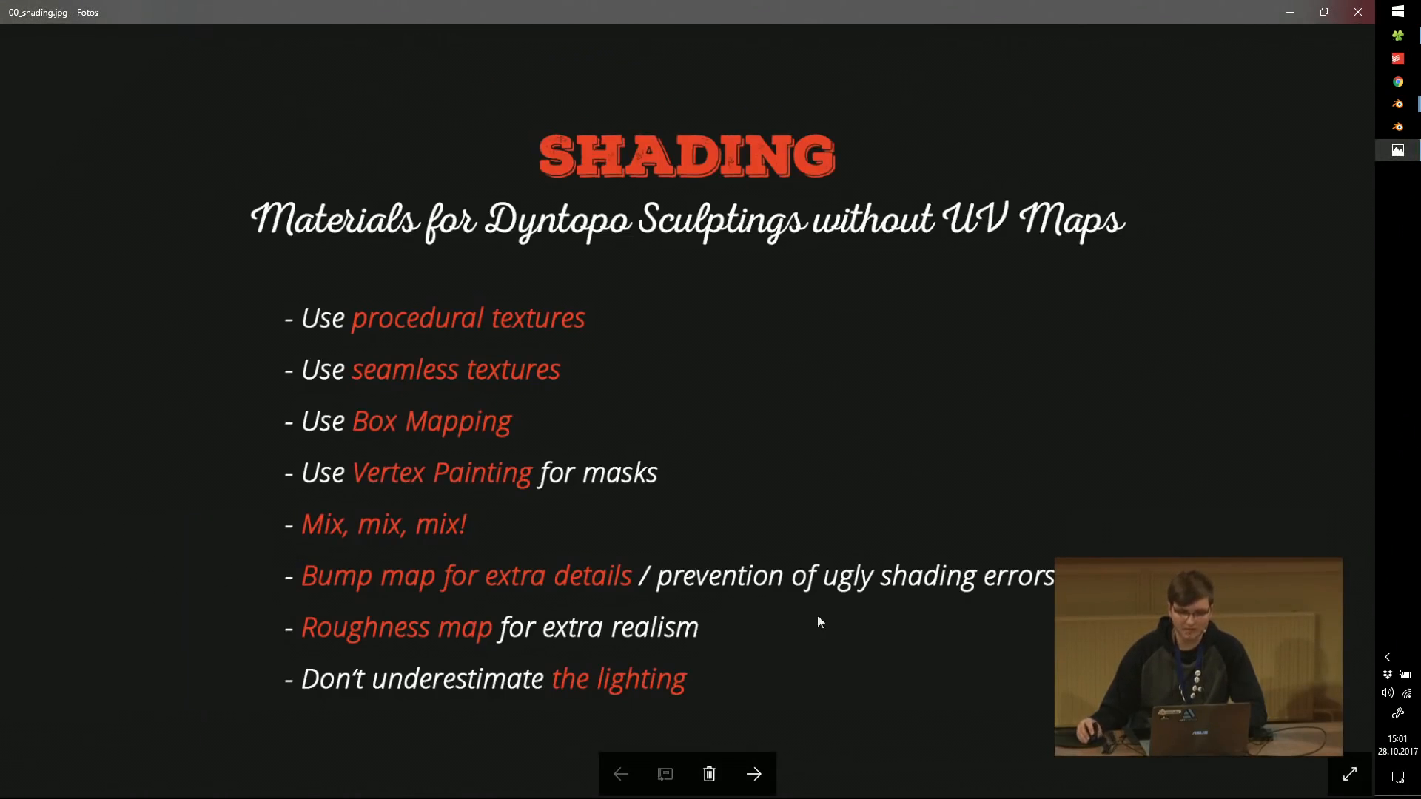
{"action": "left_click", "coordinate": [1357, 12]}
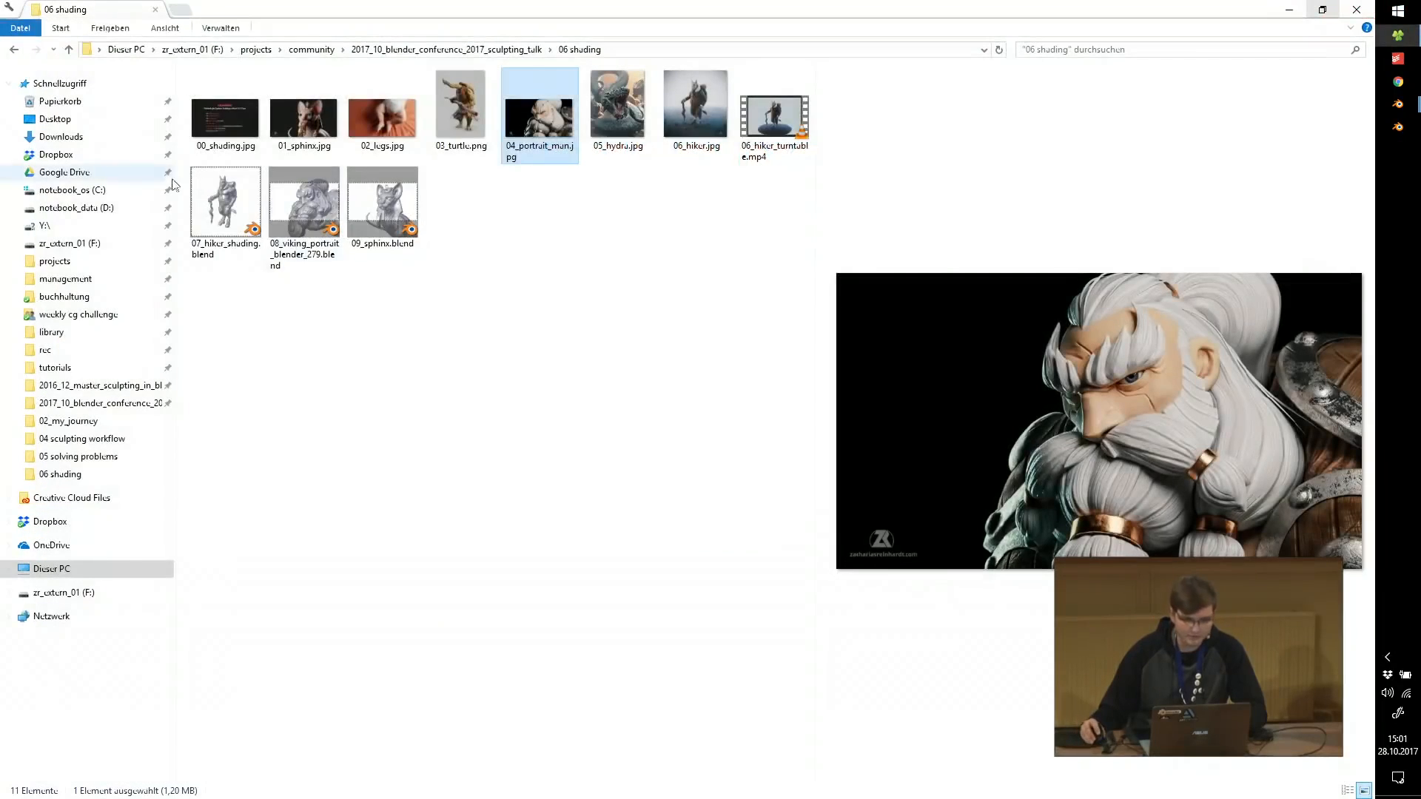
Play the 06_hiker_turntable.mp4 video from the folder and close the player.
{"action": "double_click", "coordinate": [762, 136]}
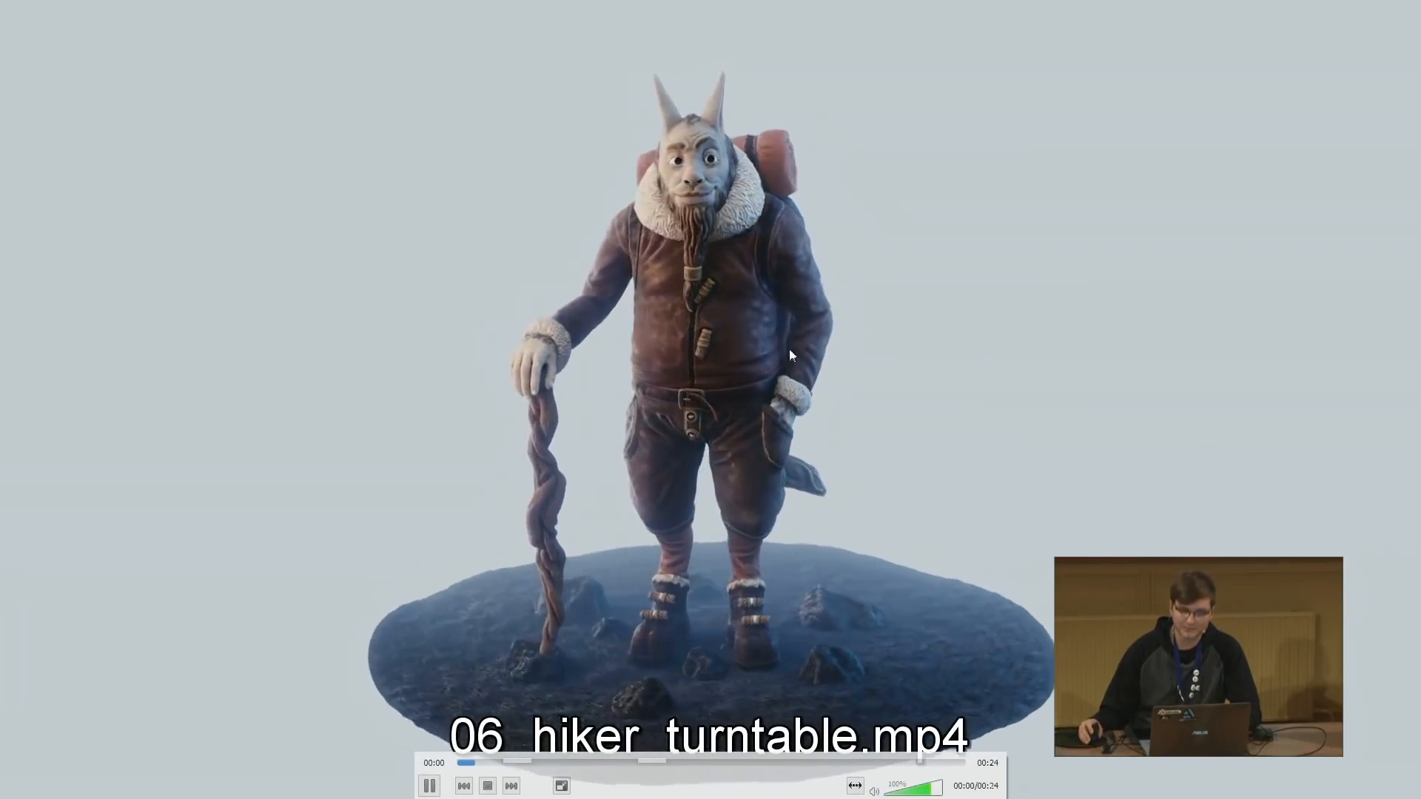
{"action": "double_click", "coordinate": [782, 306]}
{"action": "left_click", "coordinate": [1356, 9]}
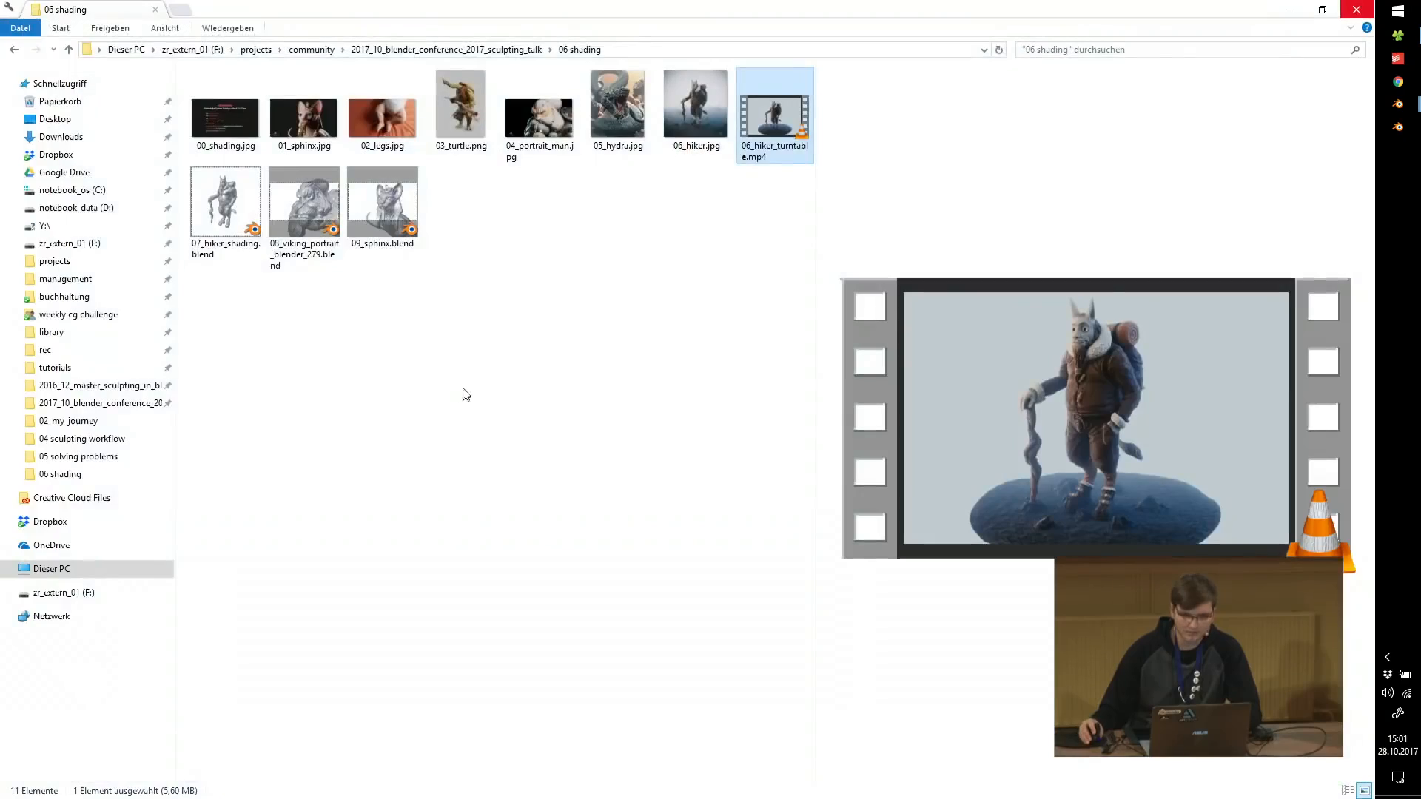
Open 07_hiker_shading.blend in Blender and examine the hiker's head, fur collar and jacket.
{"action": "double_click", "coordinate": [225, 202]}
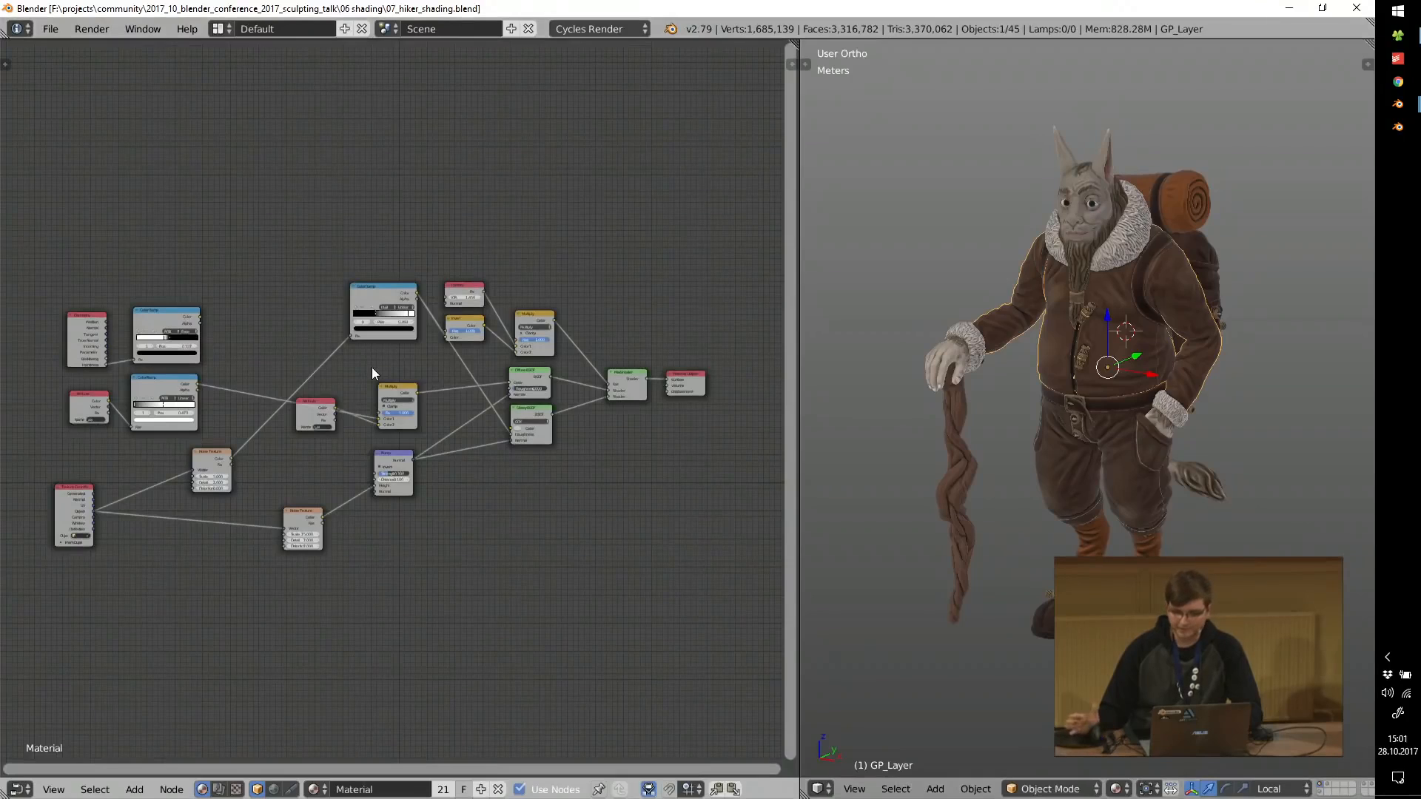
{"action": "middle_click_drag", "start_coordinate": [1139, 267], "coordinate": [1166, 405], "text": "shift"}
{"action": "scroll", "coordinate": [1166, 405], "scroll_direction": "up", "scroll_amount": 5}
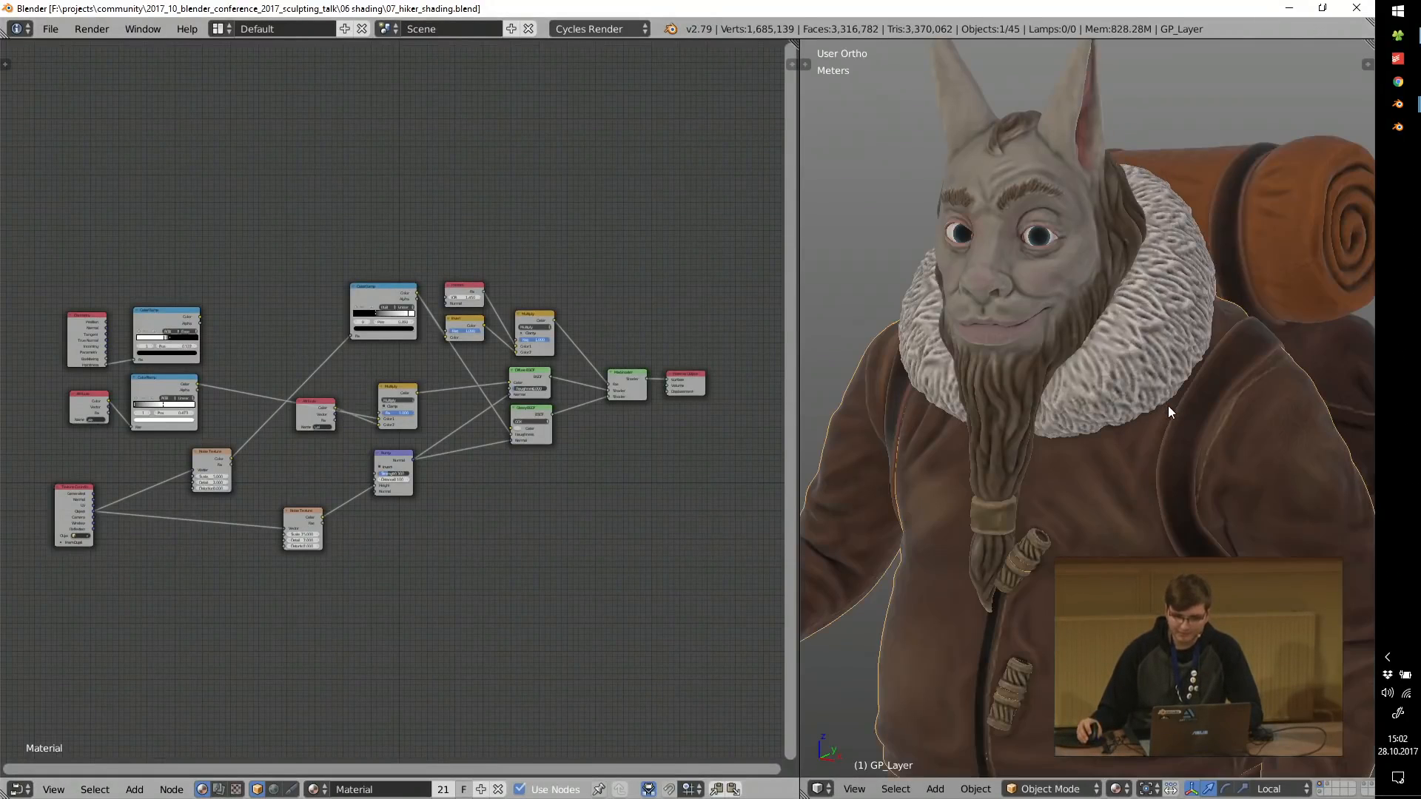
{"action": "scroll", "coordinate": [1166, 406], "scroll_direction": "up", "scroll_amount": 1}
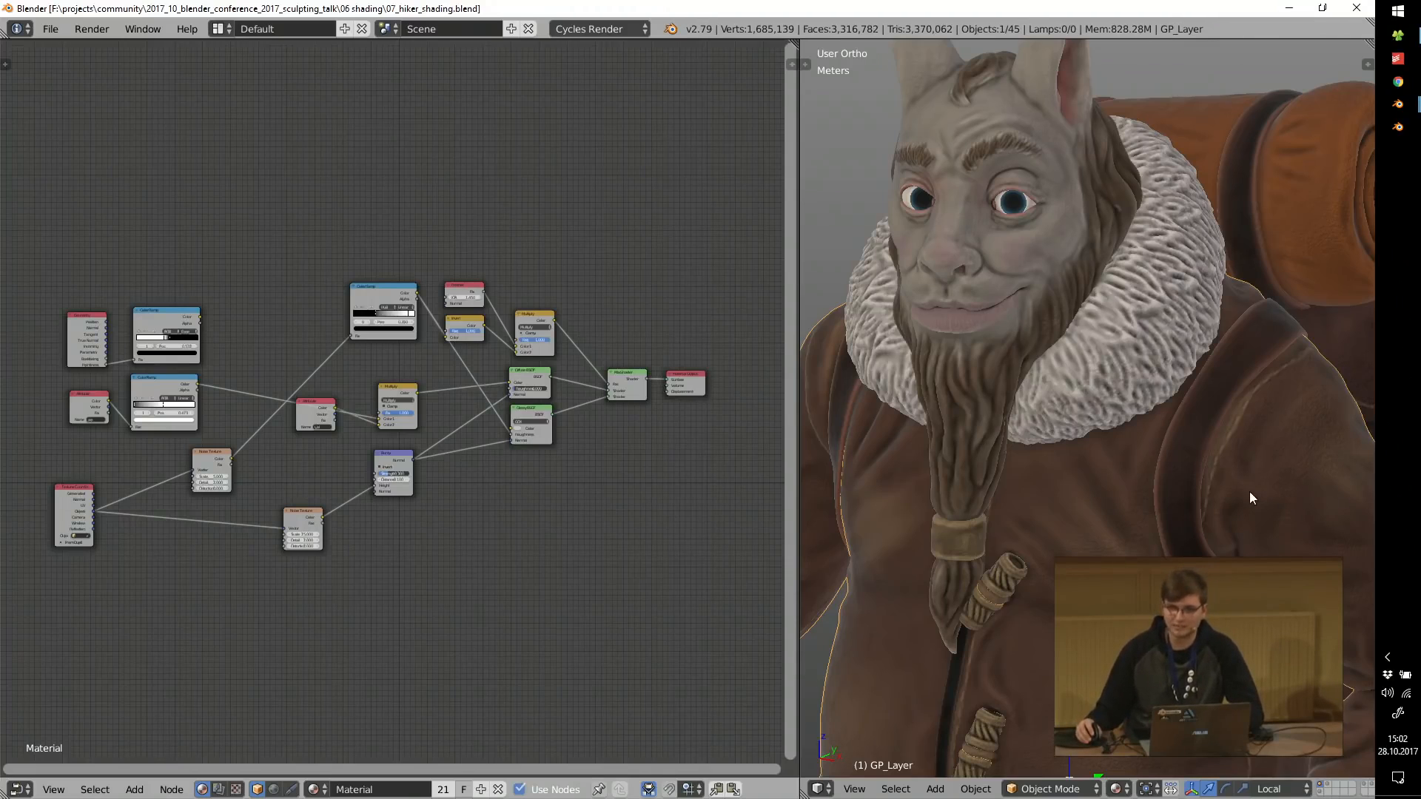
{"action": "scroll", "coordinate": [1230, 501], "scroll_direction": "down", "scroll_amount": 1}
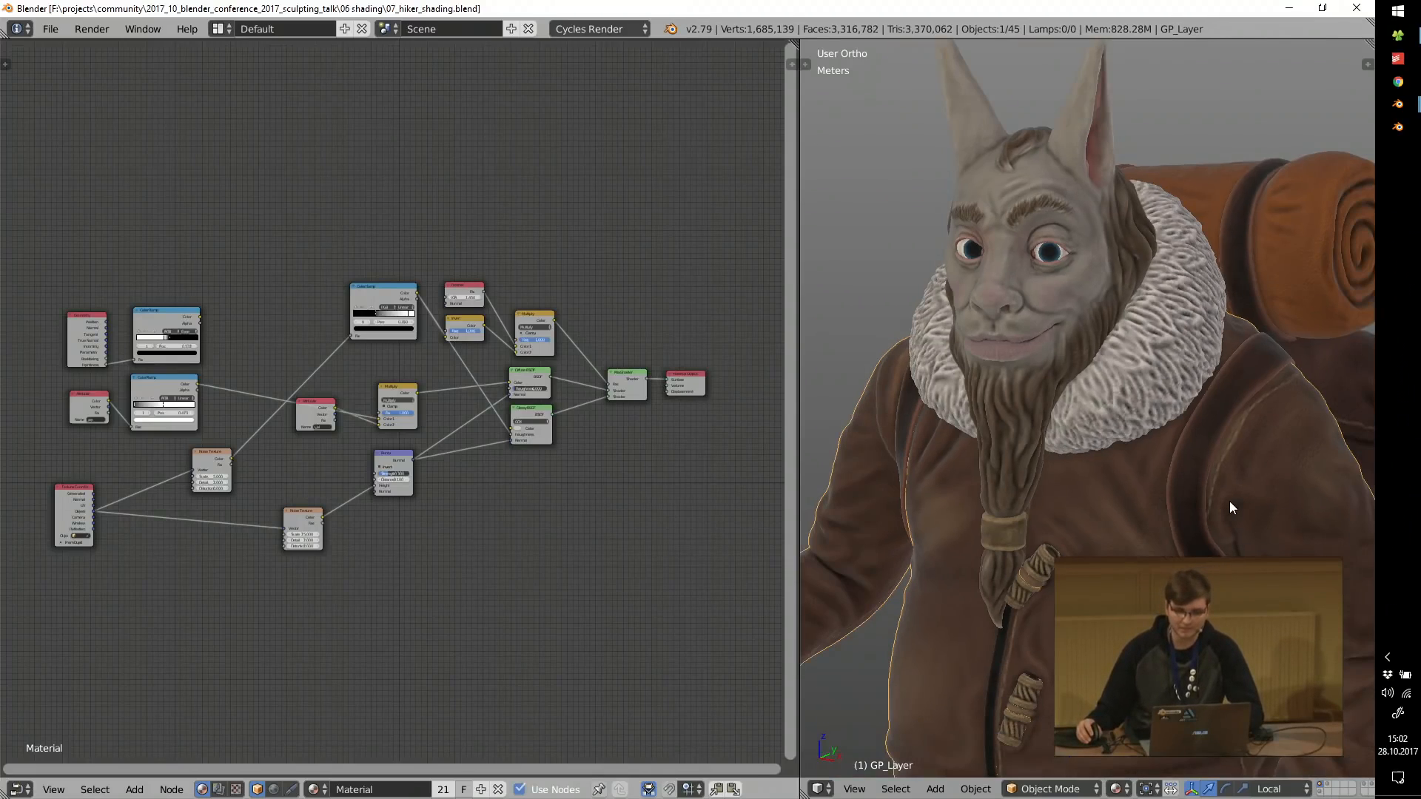
Close the hiker scene, return to the 2017_10_blender_conference_2017_sculpting_talk folder, and open its 07 showcase subfolder.
{"action": "scroll", "coordinate": [1228, 500], "scroll_direction": "down", "scroll_amount": 4}
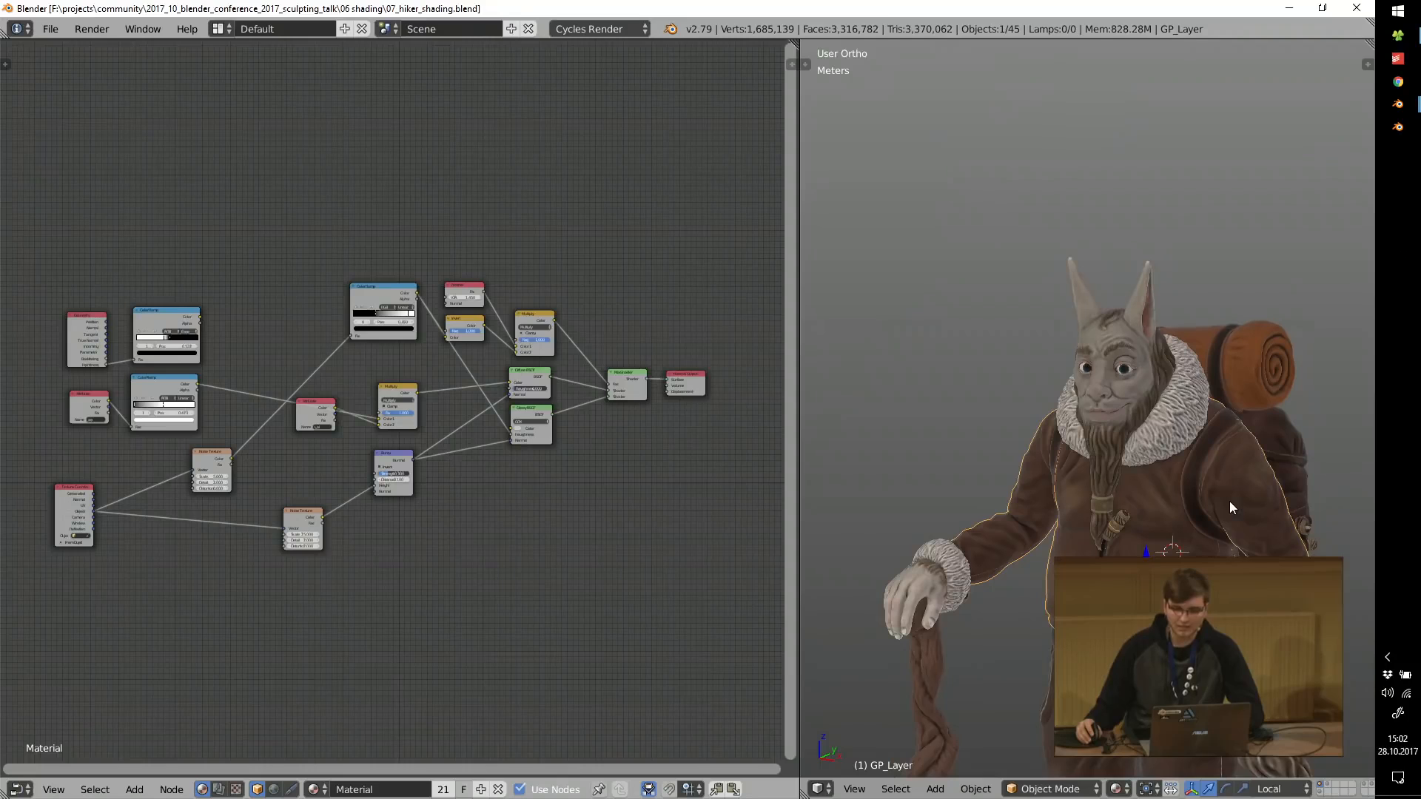
{"action": "left_click", "coordinate": [1369, 6]}
{"action": "left_click", "coordinate": [507, 50]}
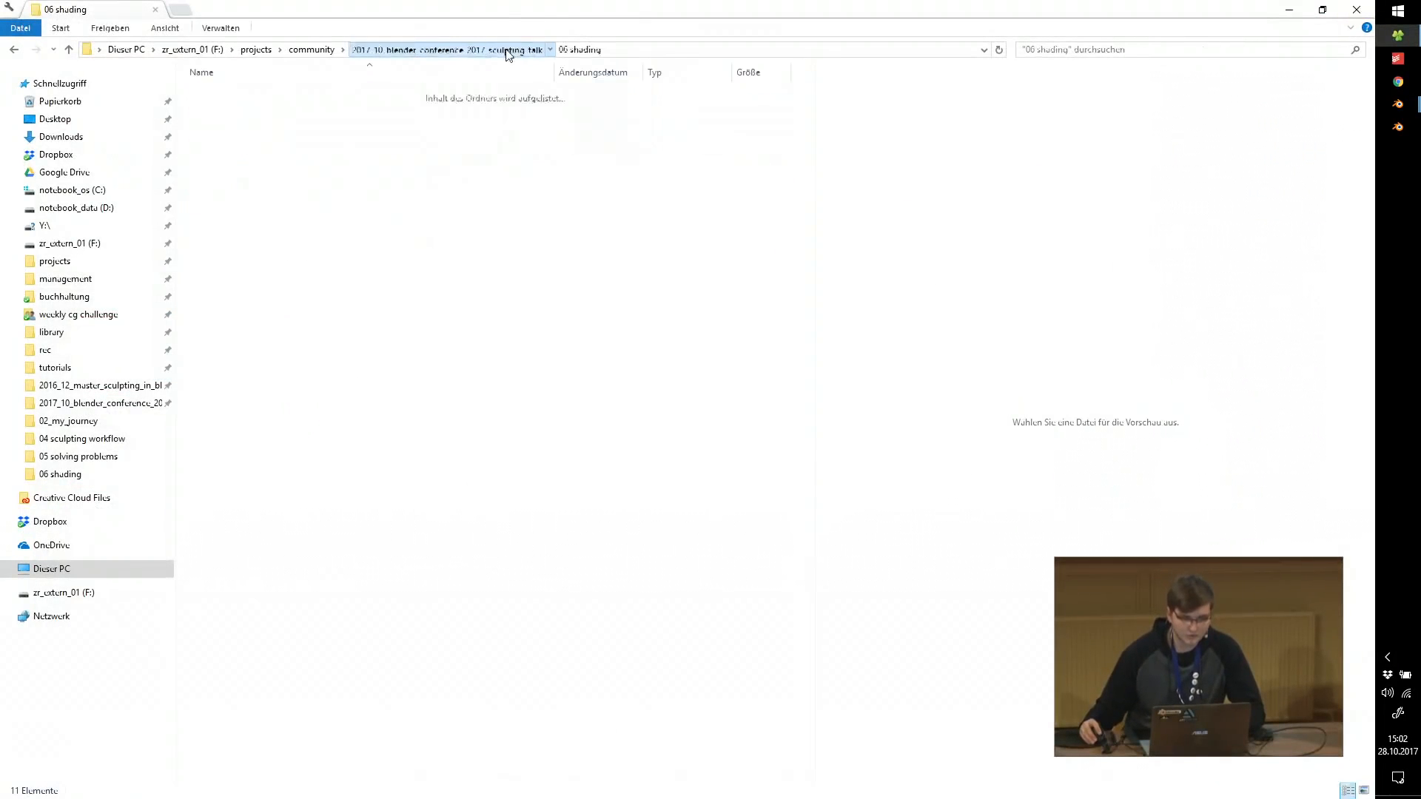
{"action": "left_click", "coordinate": [239, 190]}
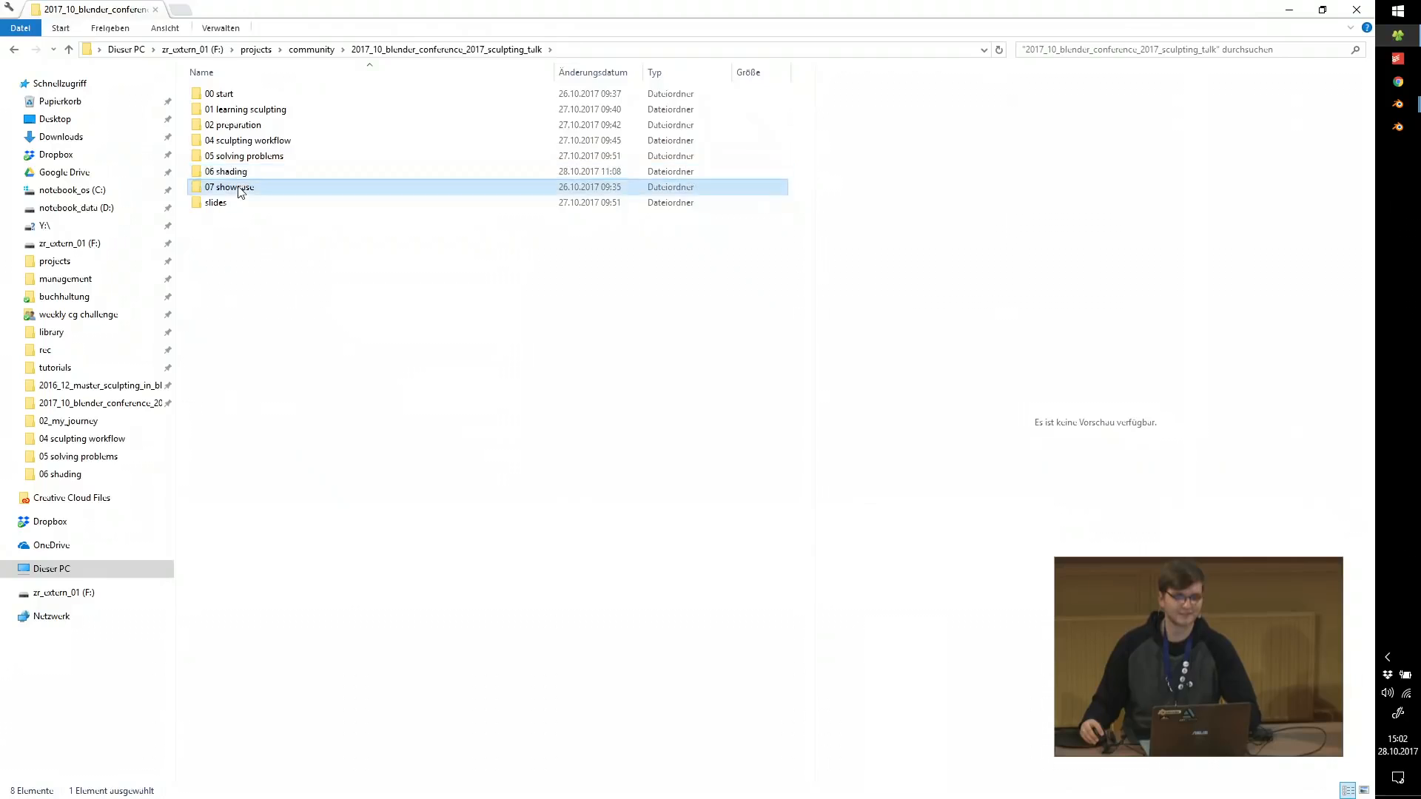
{"action": "double_click", "coordinate": [239, 189]}
View the showcase image of eight vegetable-like creature drawings, close it, and return to the sculpting talk folder.
{"action": "double_click", "coordinate": [397, 111]}
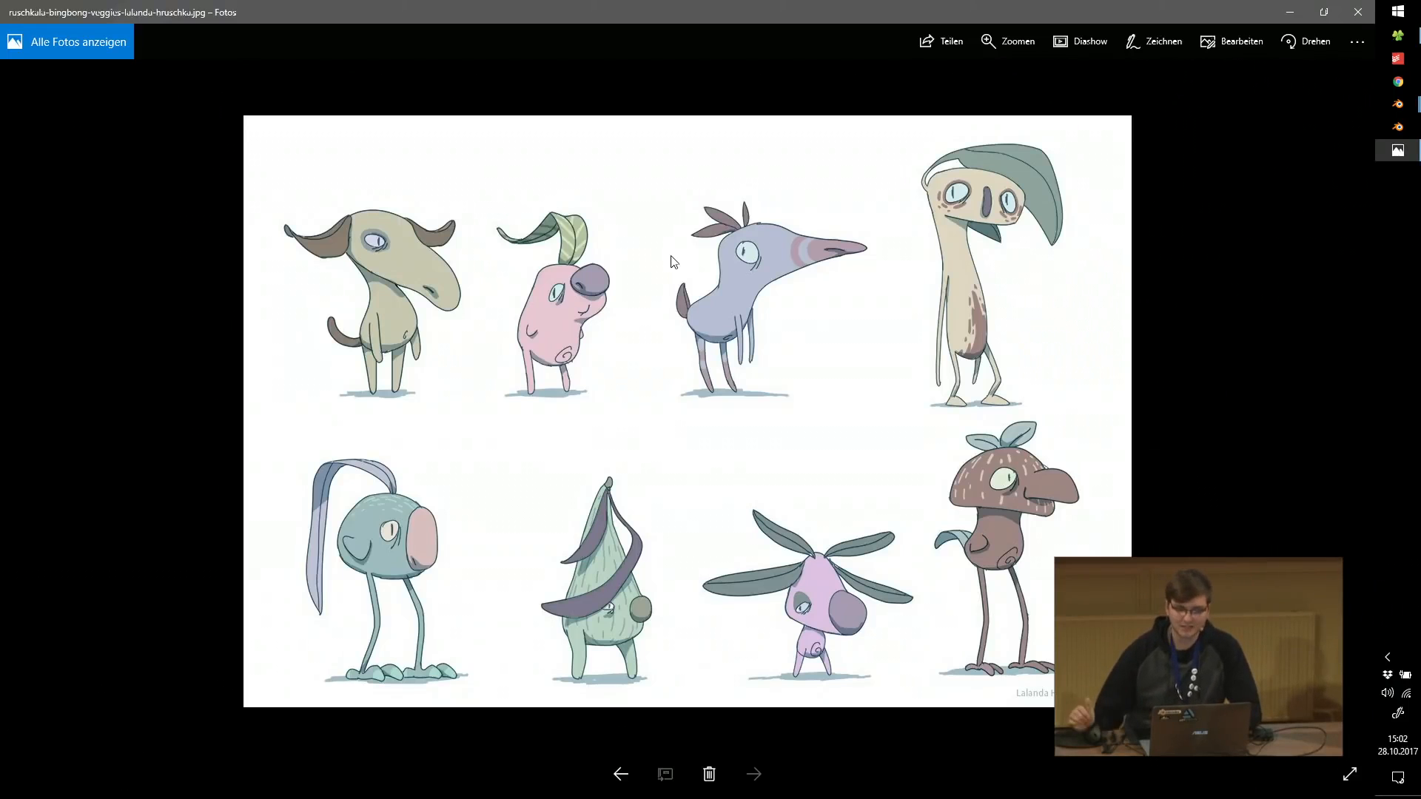
{"action": "left_click", "coordinate": [1357, 11]}
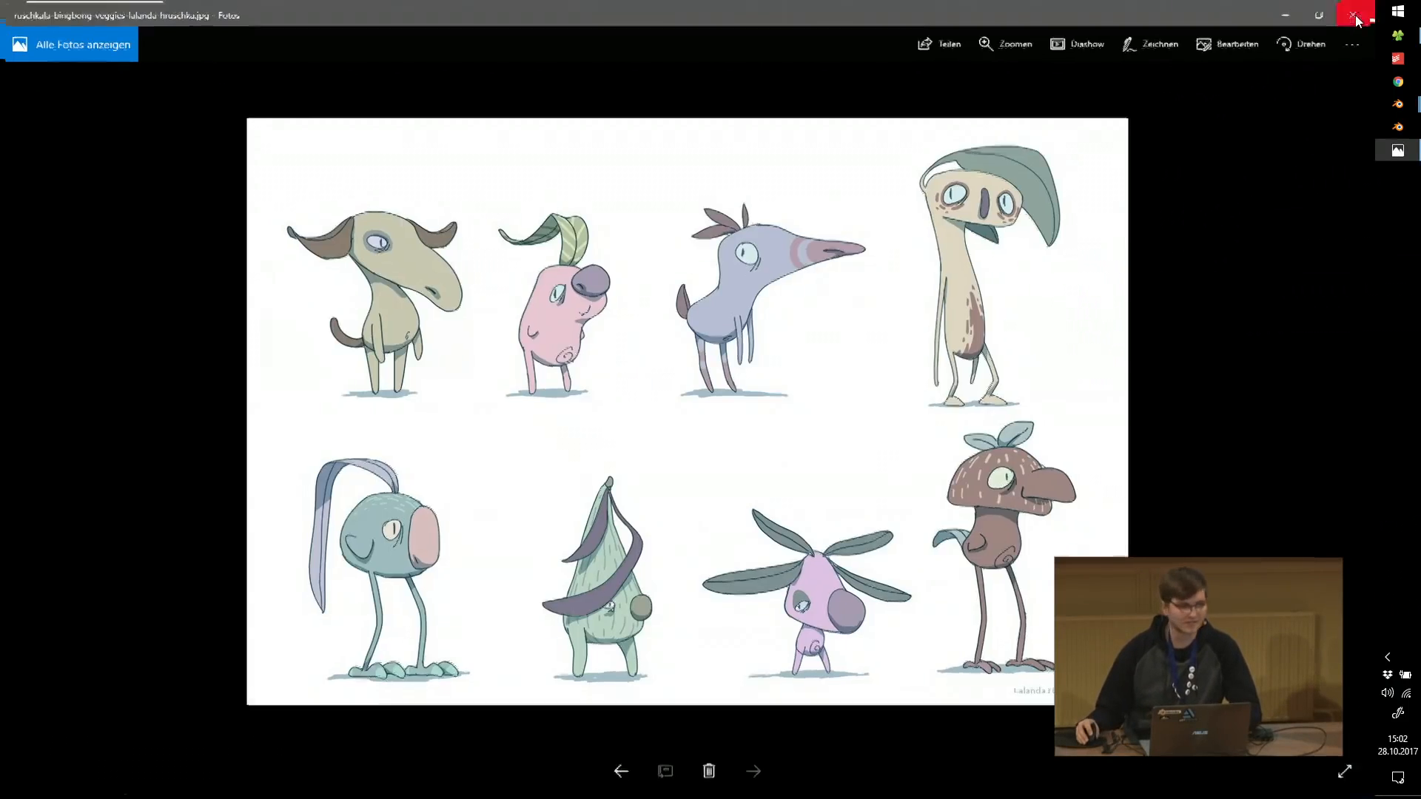
{"action": "left_click", "coordinate": [507, 49]}
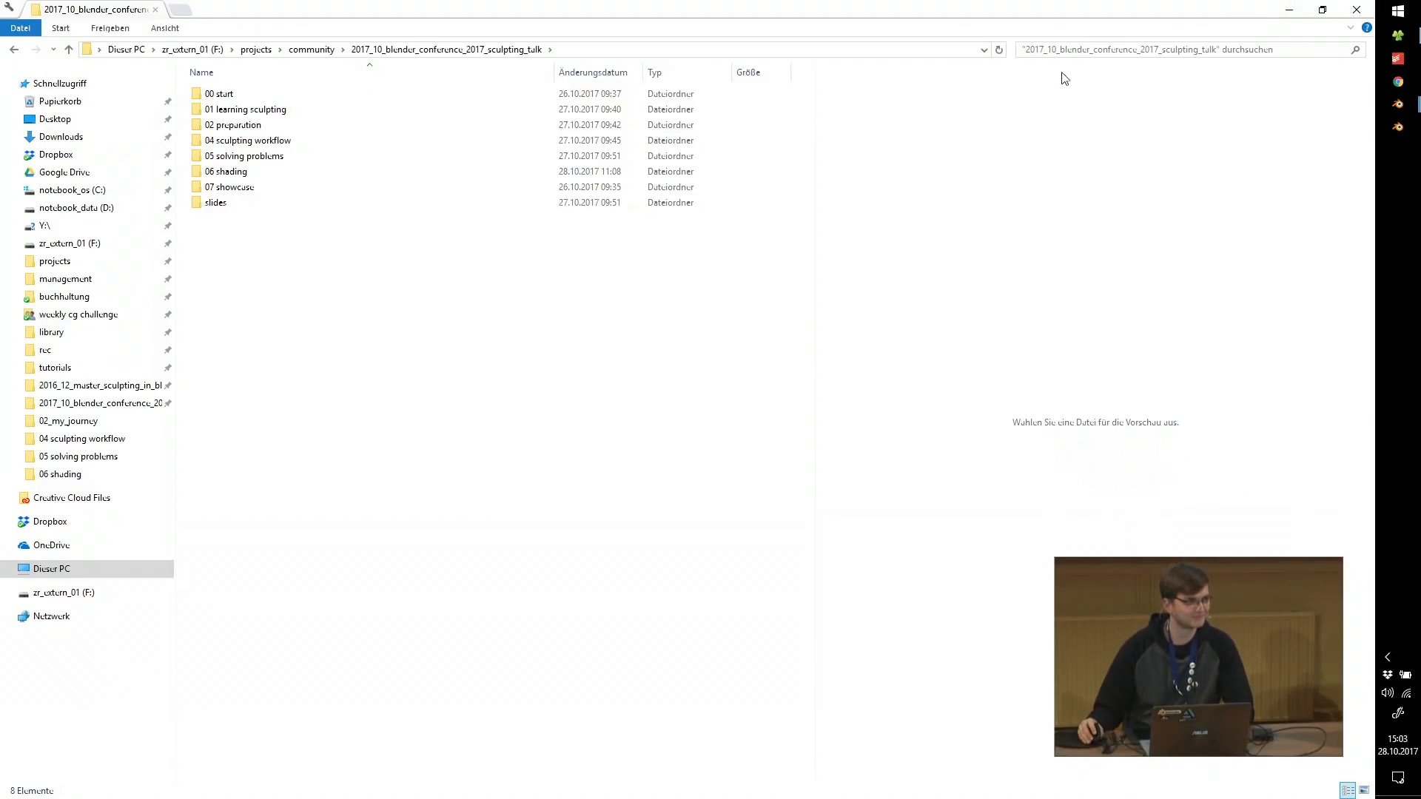
Close the file explorer window and the Blender window with 09_sphinx.blend.
{"action": "left_click", "coordinate": [1356, 9]}
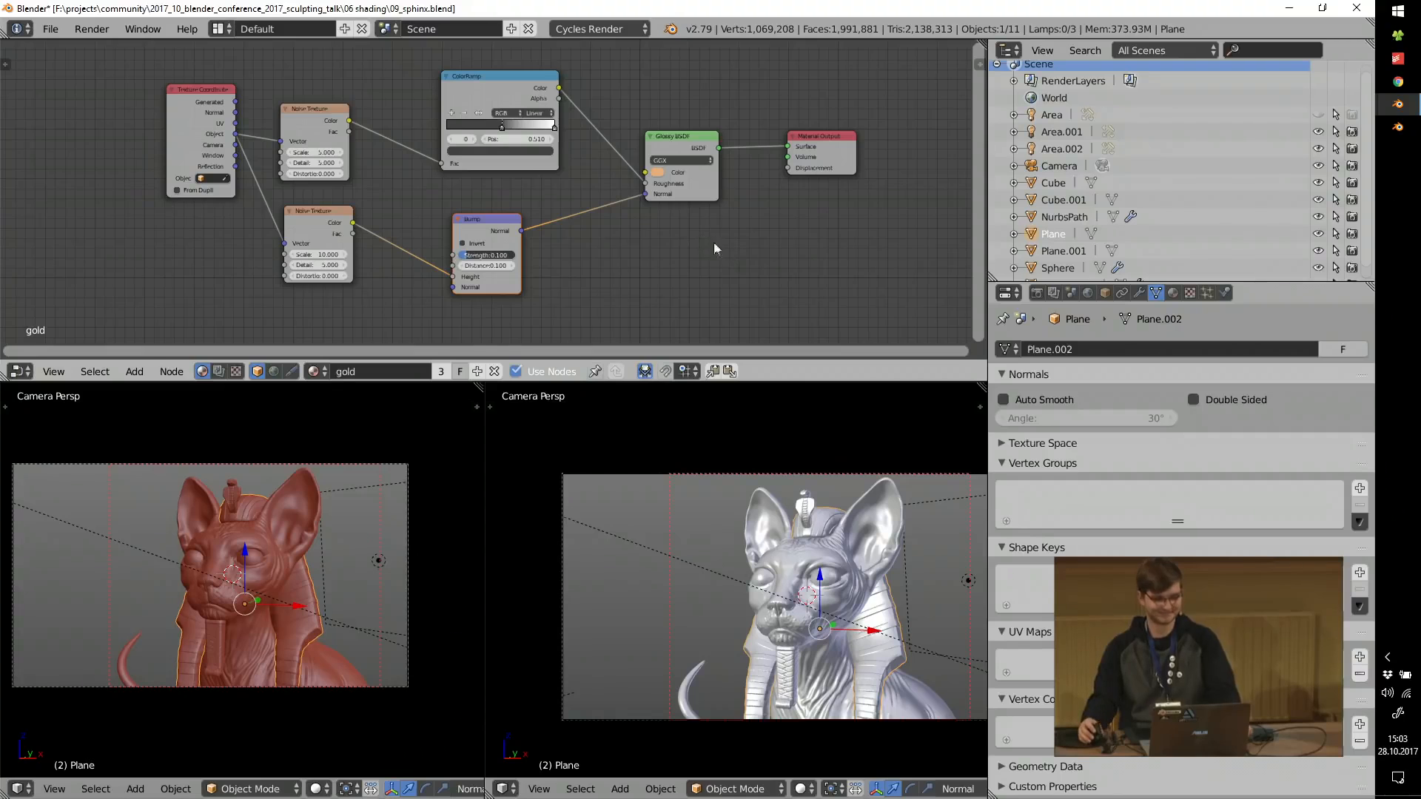
{"action": "left_click", "coordinate": [1357, 8]}
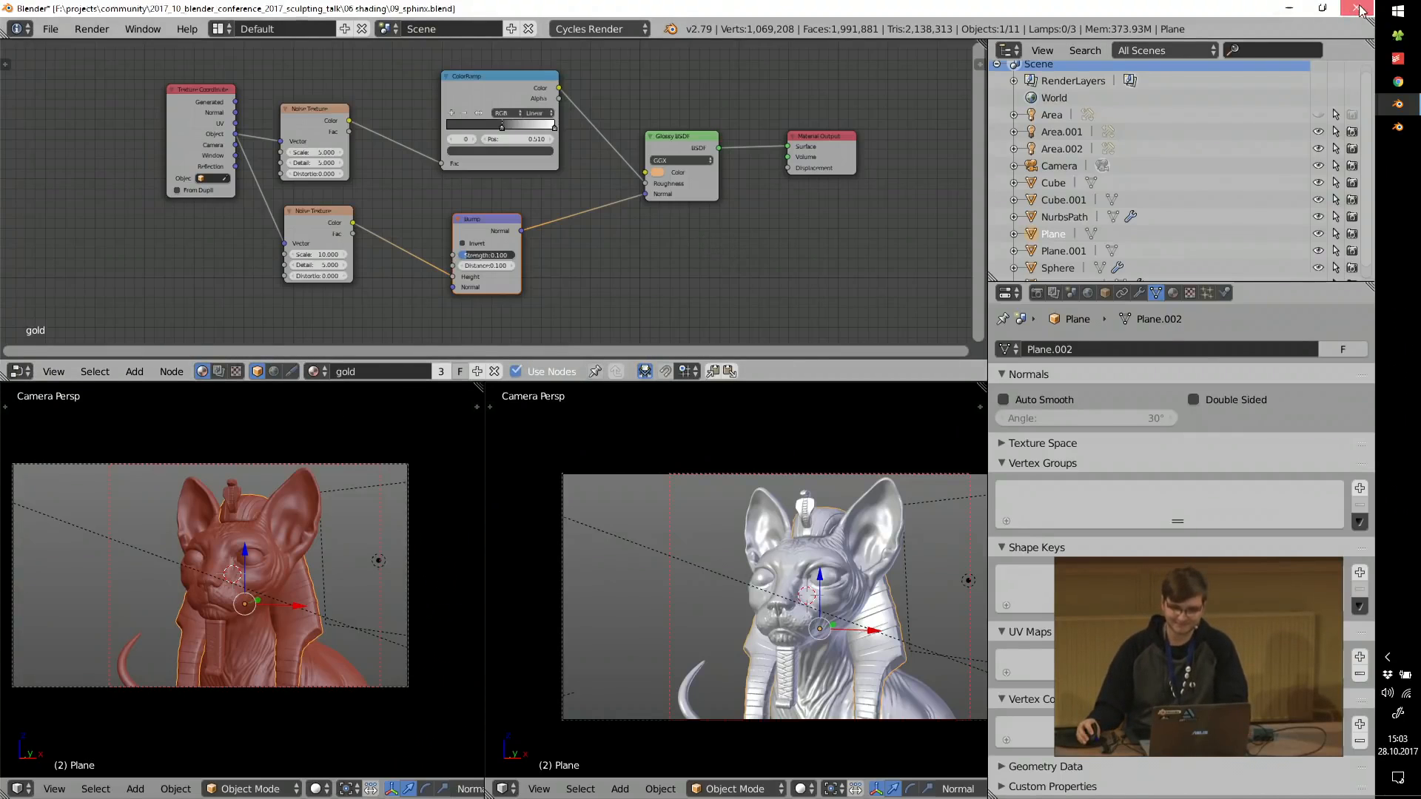